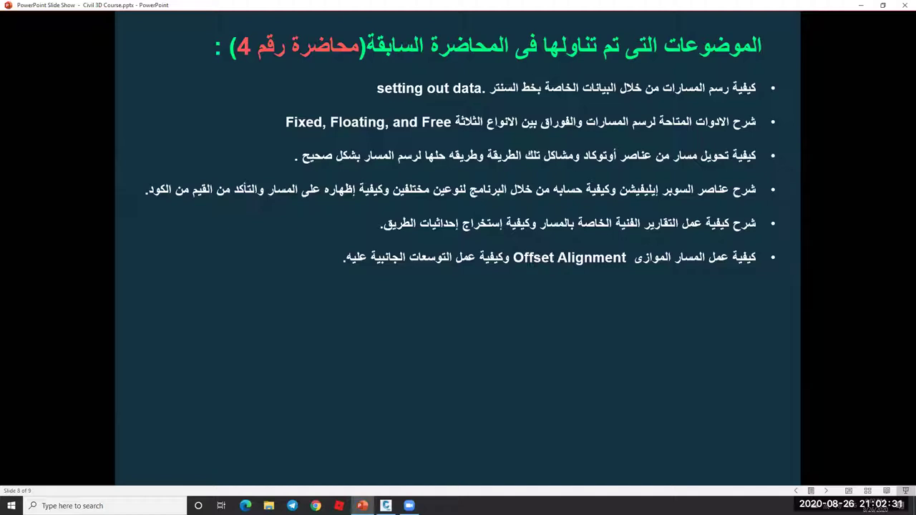
Reveal the remaining lecture-4 review bullets, then minimize the PowerPoint slide show
left_click(683, 274)
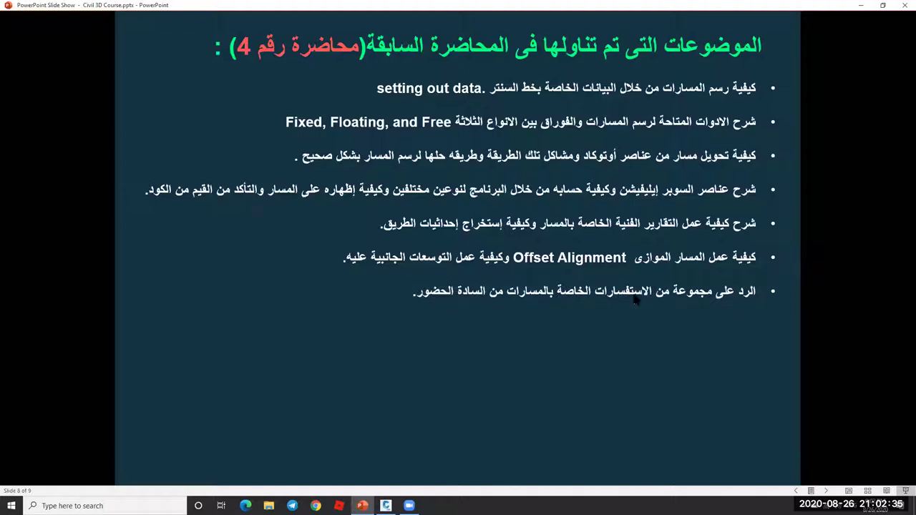
left_click(651, 245)
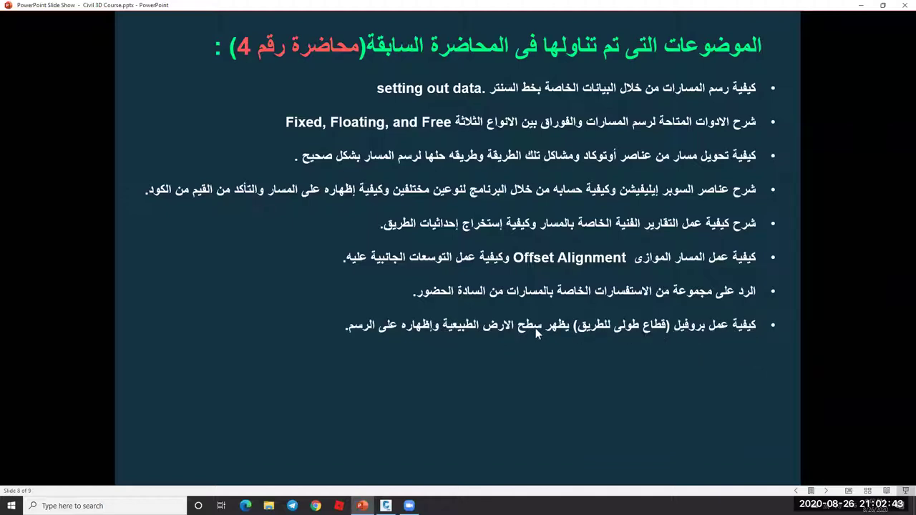
left_click(676, 249)
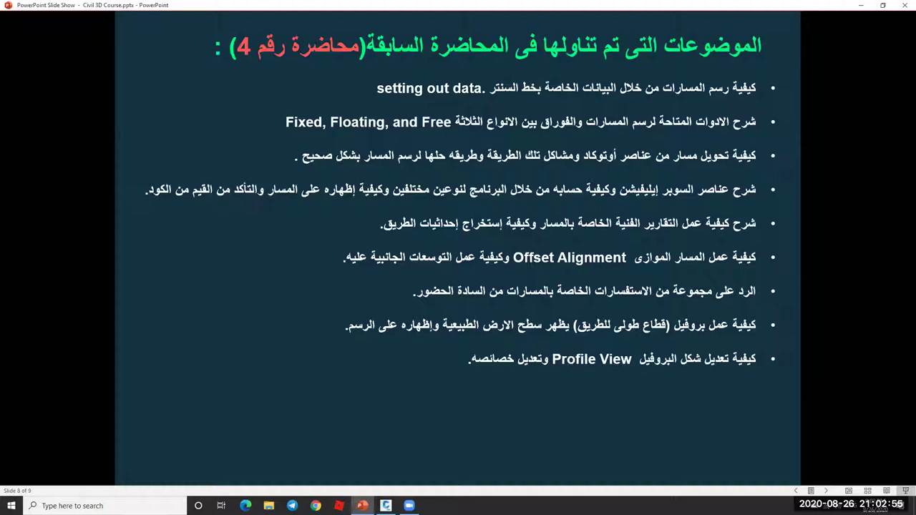
key("Right")
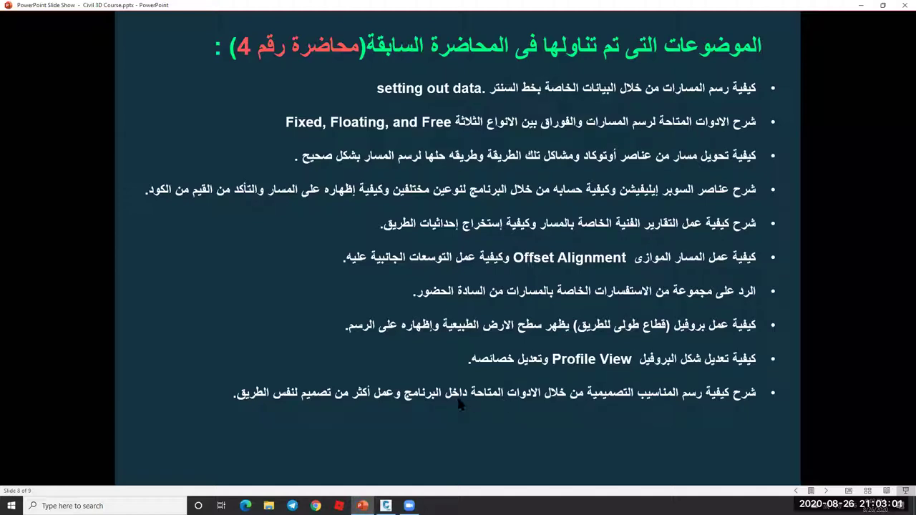
left_click(451, 336)
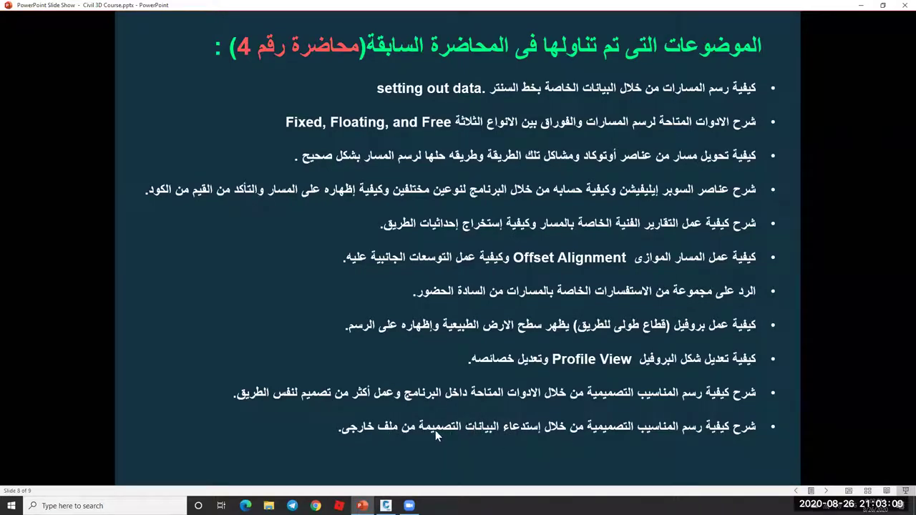
left_click(531, 377)
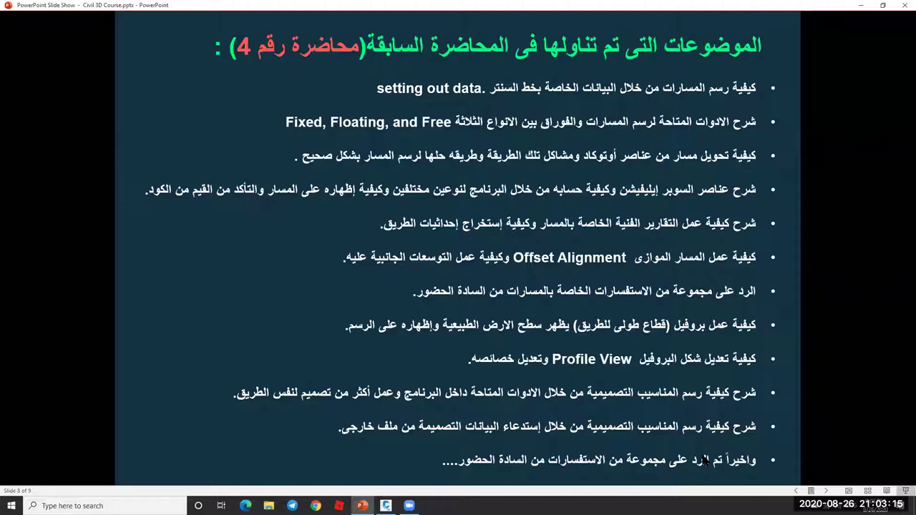
left_click(862, 7)
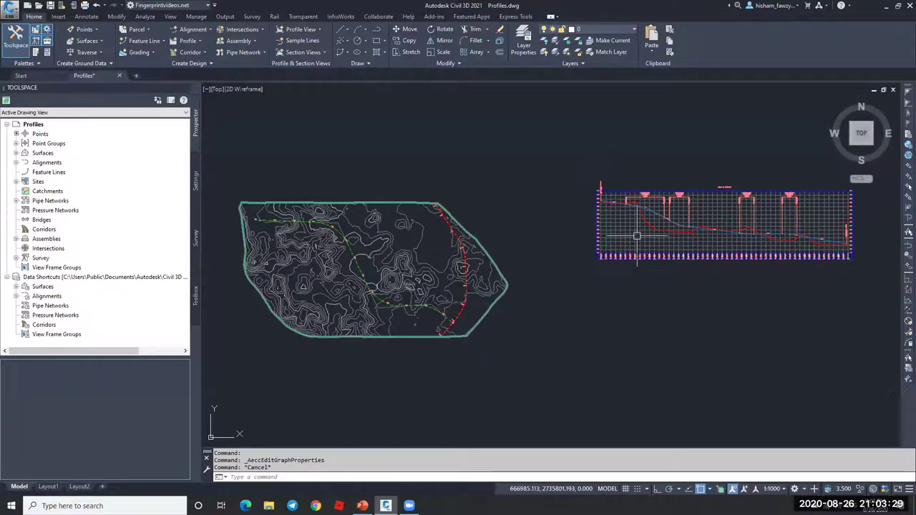
Zoom in and centre the road profile view, then select the ROAD 017 profile view
scroll(715, 230, "up", 2)
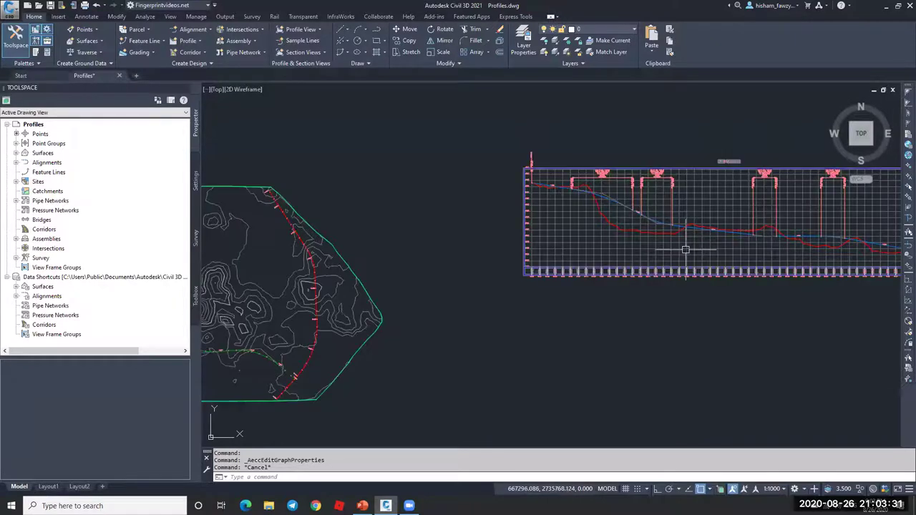
middle_click_drag(691, 249, 537, 245)
scroll(537, 244, "up", 2)
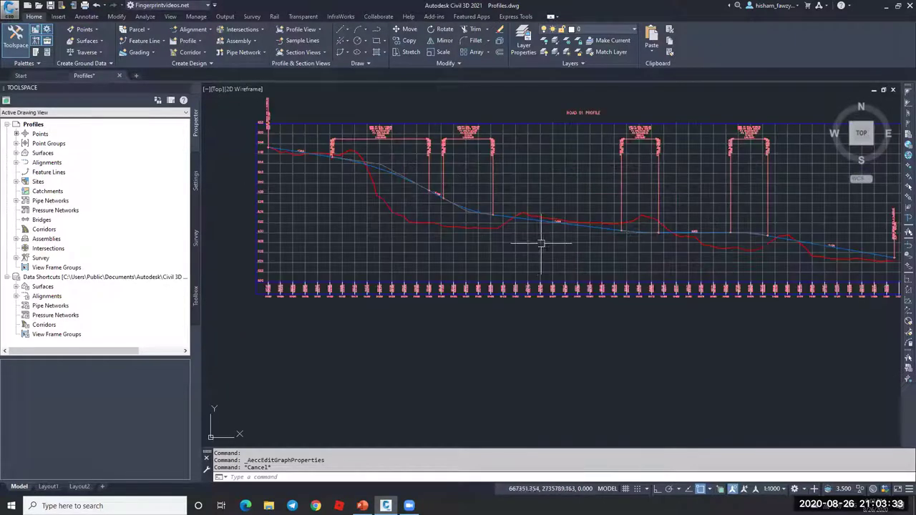
left_click(574, 279)
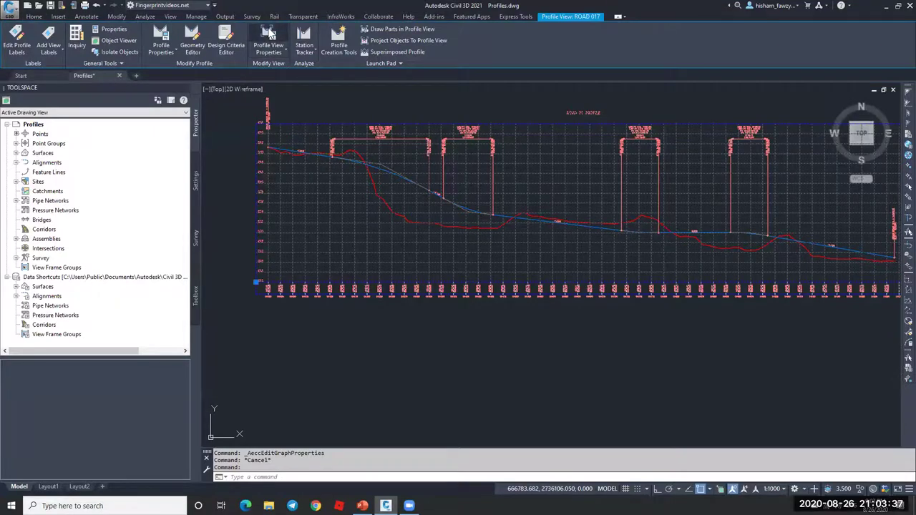
left_click(270, 34)
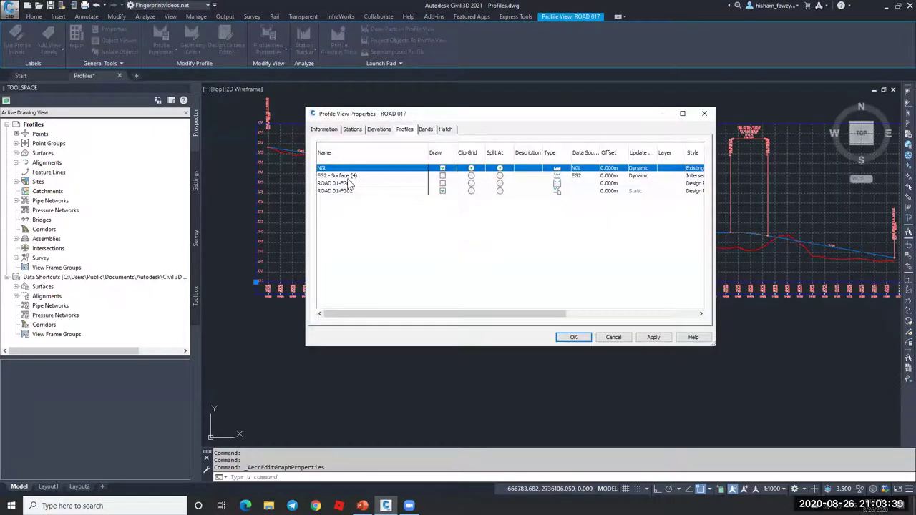
left_click(356, 184)
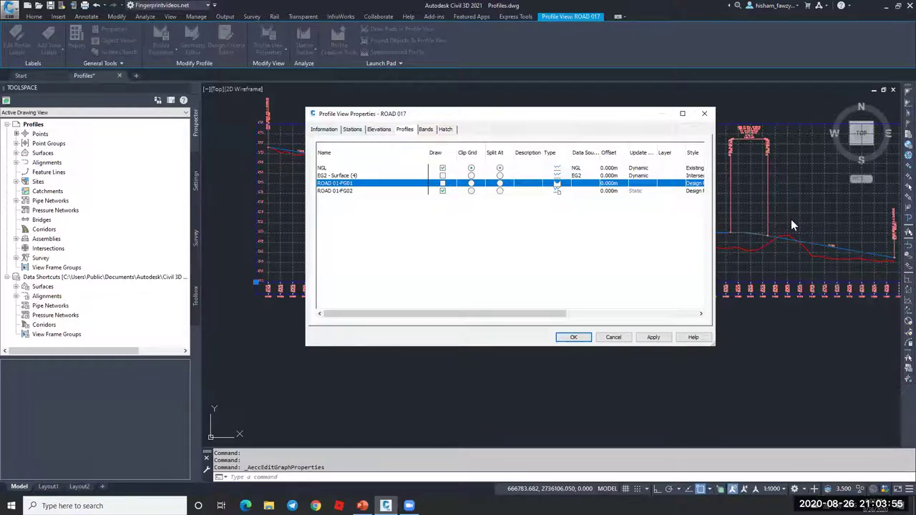
left_click(442, 183)
left_click(443, 192)
left_click(442, 187)
left_click(443, 192)
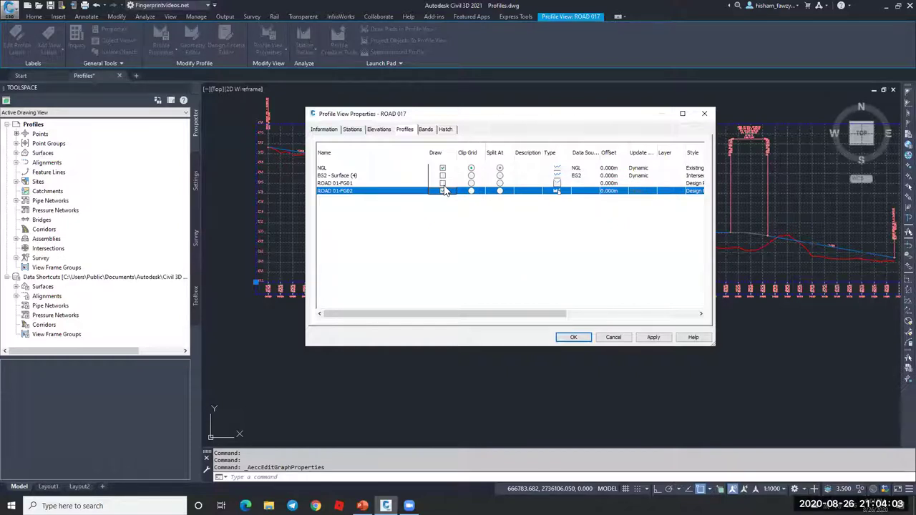
left_click(613, 337)
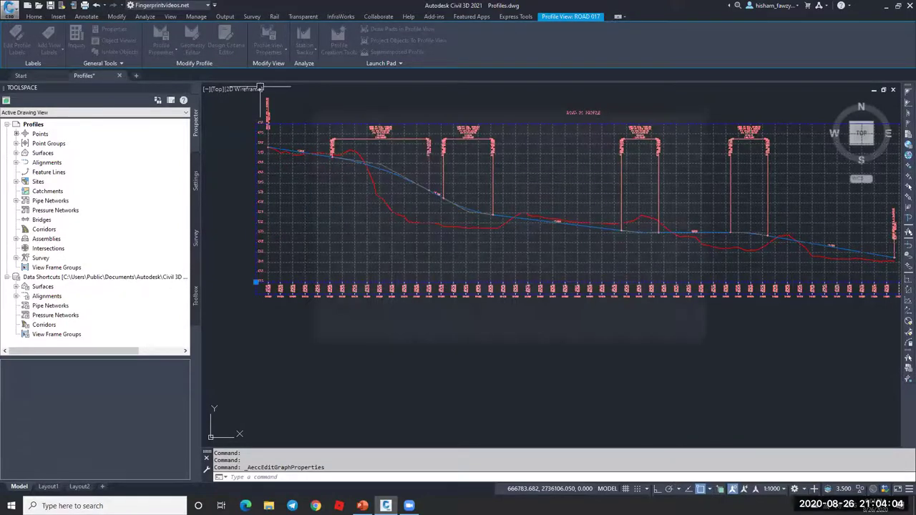
Select the blue ROAD 01-FG02 design profile line in the profile view
scroll(718, 231, "up", 5)
left_click(722, 246)
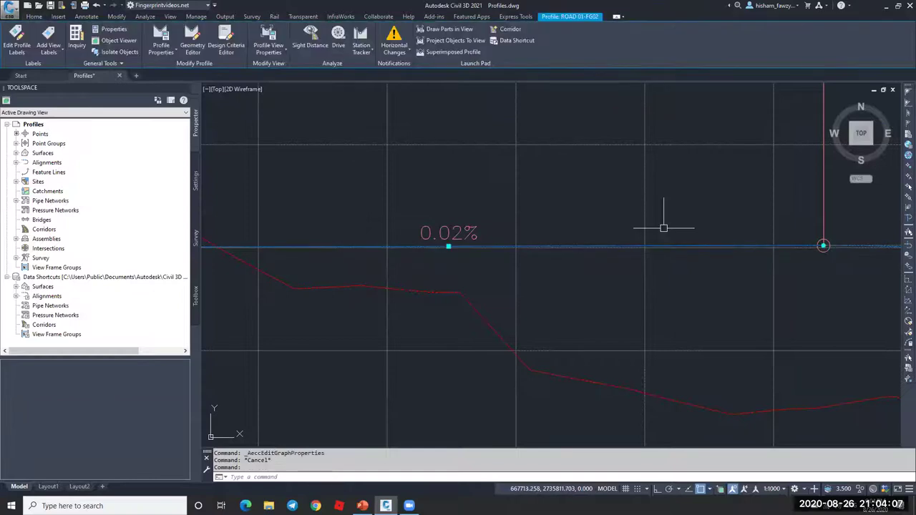
scroll(640, 254, "down", 2)
scroll(608, 219, "down", 4)
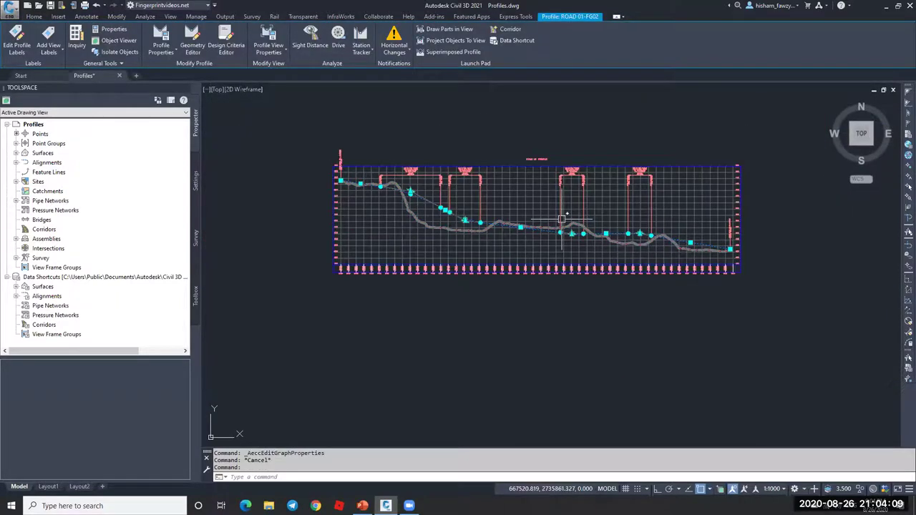
scroll(563, 219, "up", 4)
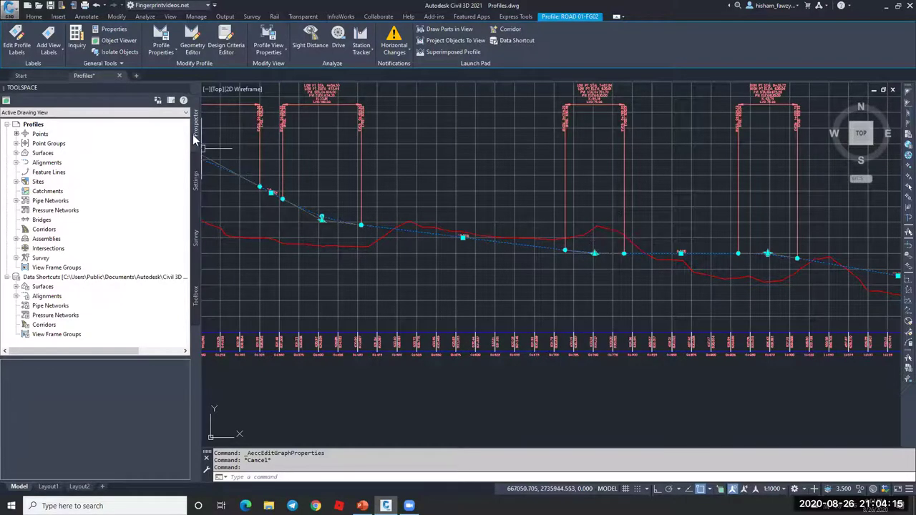
In Prospector, expand Alignments > Centerline Alignments > ROAD 01 and select its ROAD 01-FG02 profile
left_click(16, 163)
left_click(25, 173)
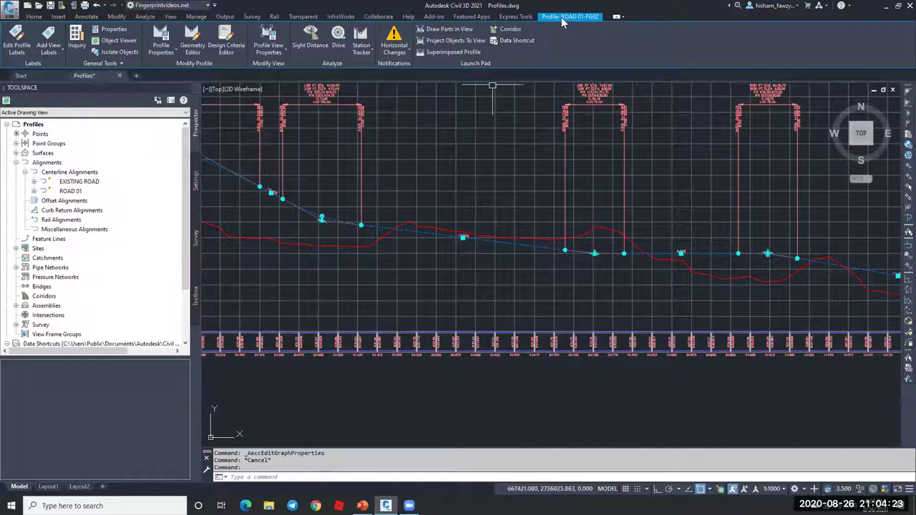
left_click(34, 191)
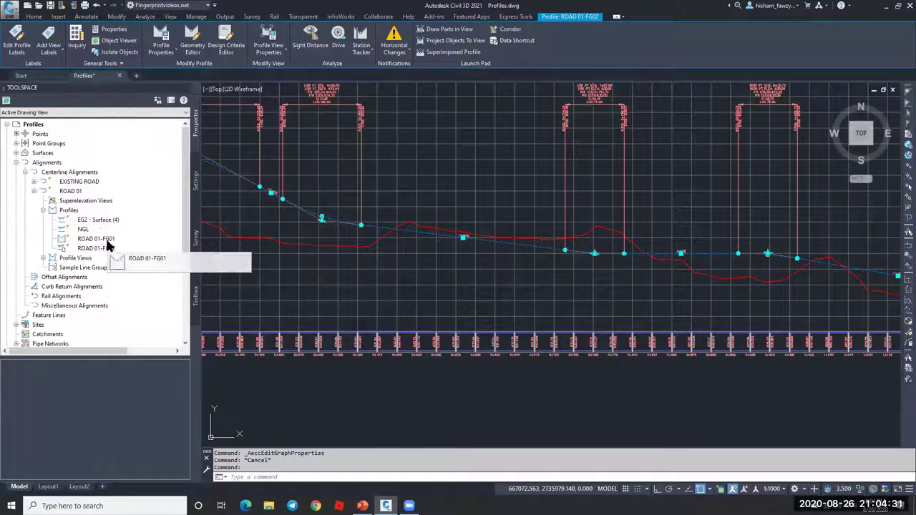
left_click(110, 255)
right_click(121, 250)
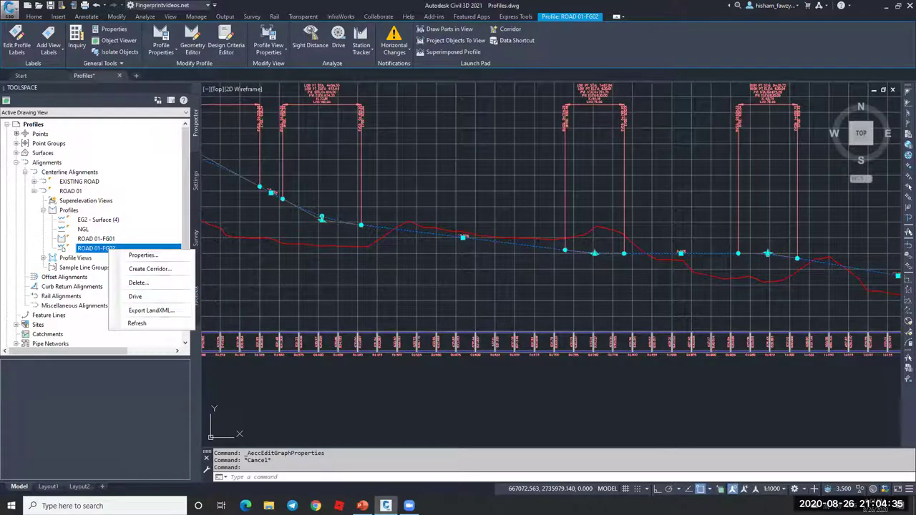
key("Escape")
Zoom out until the contoured surface and the whole ROAD 017 profile view are visible
scroll(482, 232, "down", 5)
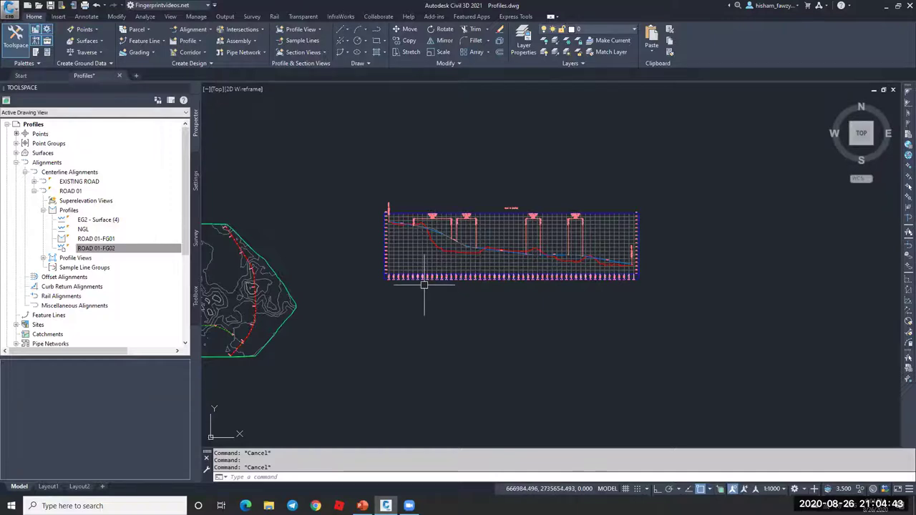
mouse_move(416, 248)
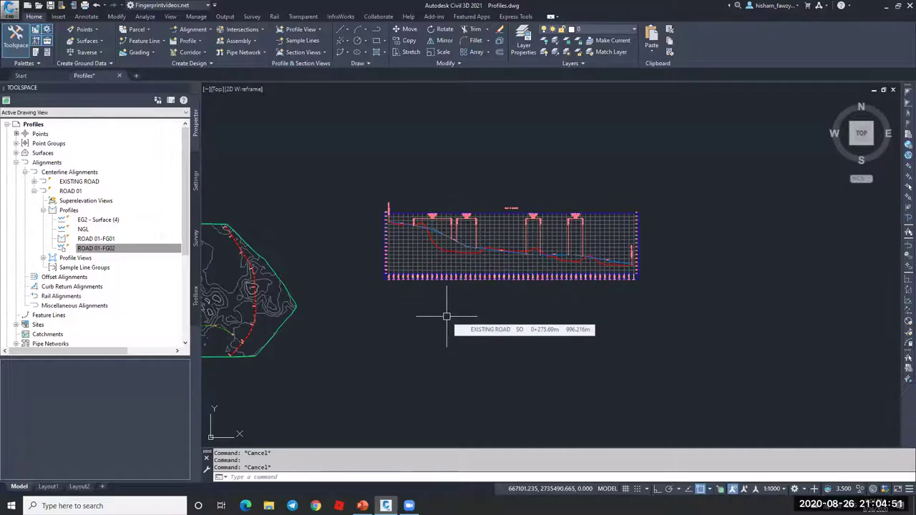
scroll(546, 166, "down", 3)
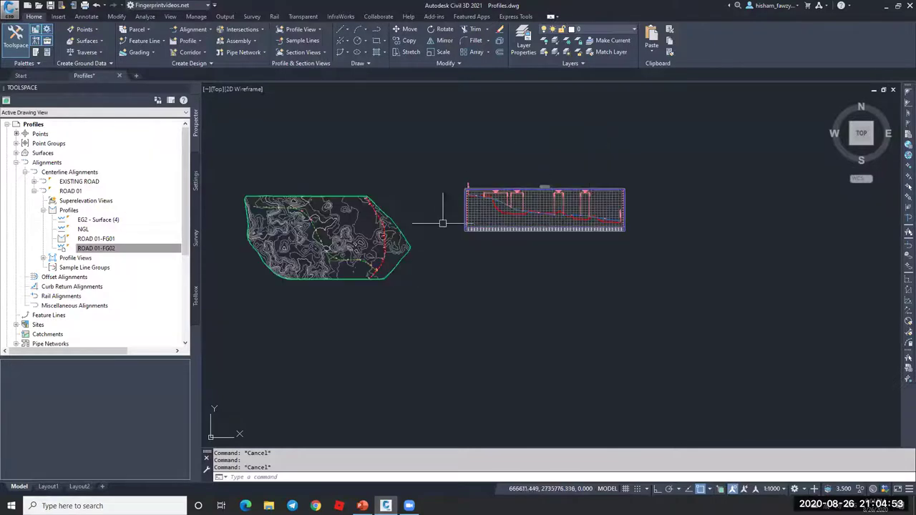
scroll(385, 272, "up", 3)
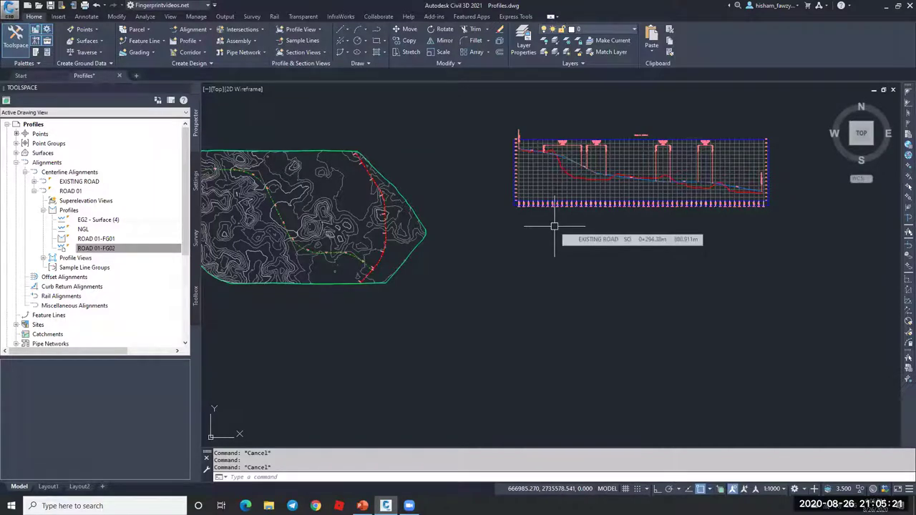
Select the ROAD 017 profile view and start adding crossings to it
left_click(555, 183)
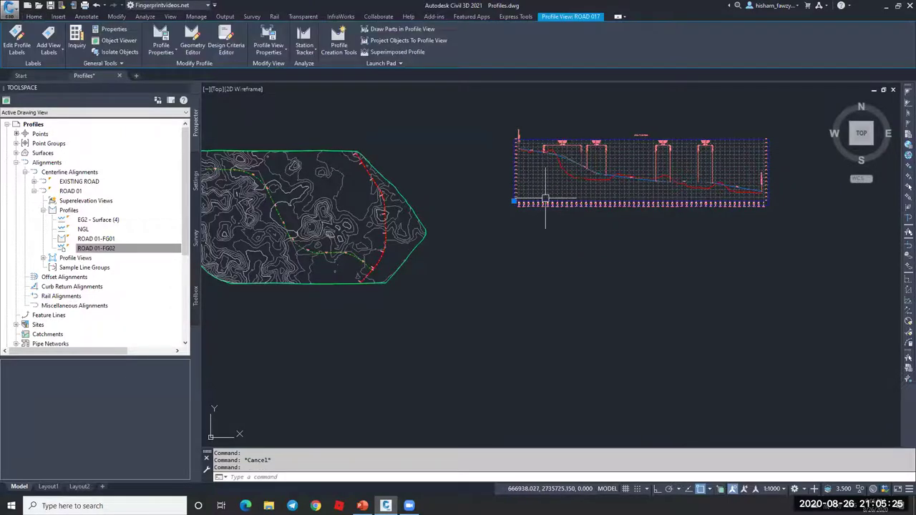
left_click(401, 63)
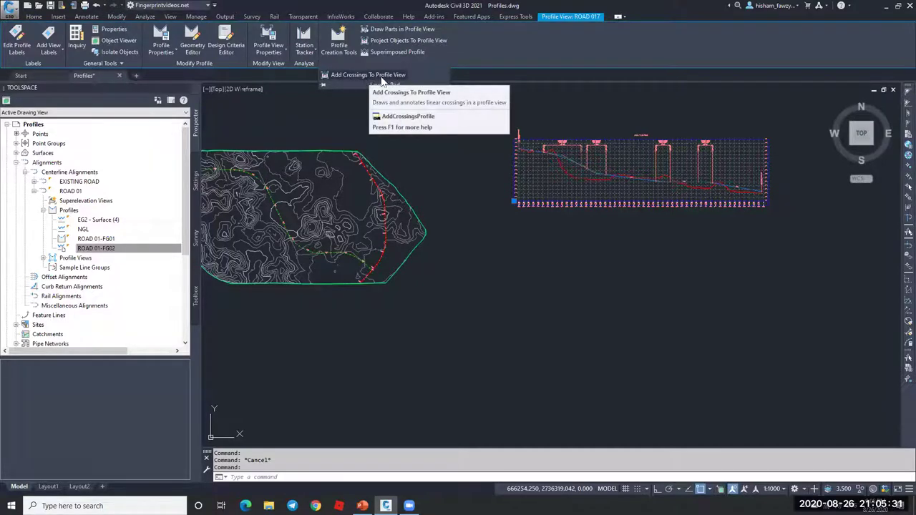
left_click(387, 76)
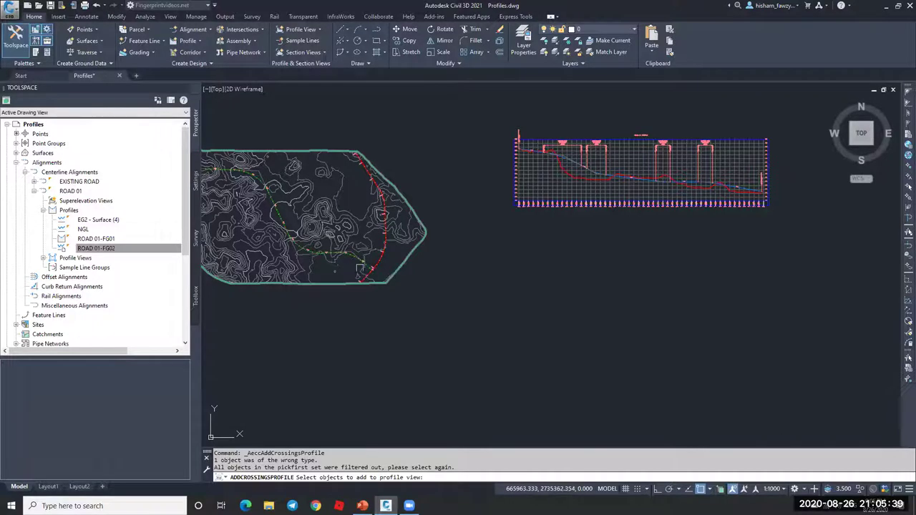
Zoom to the plan and pick the EXISTING ROAD alignment as the crossing
scroll(362, 289, "up", 5)
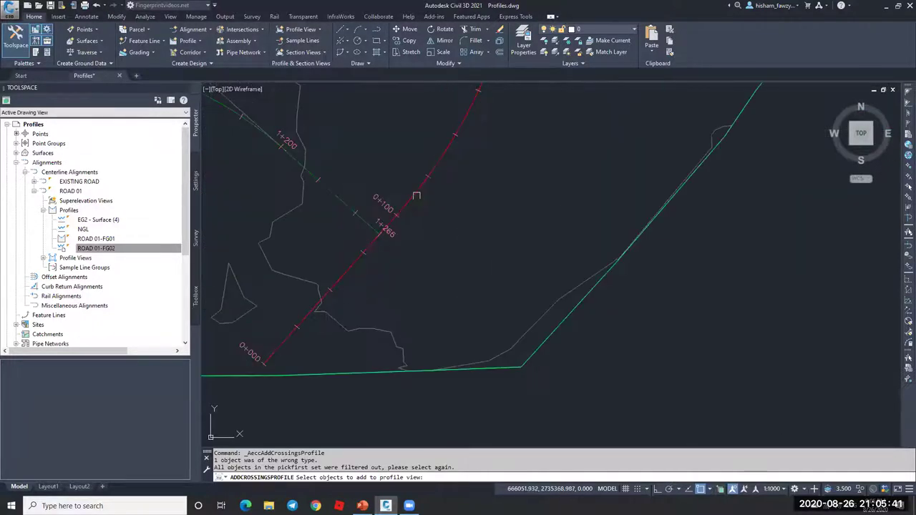
scroll(416, 195, "down", 6)
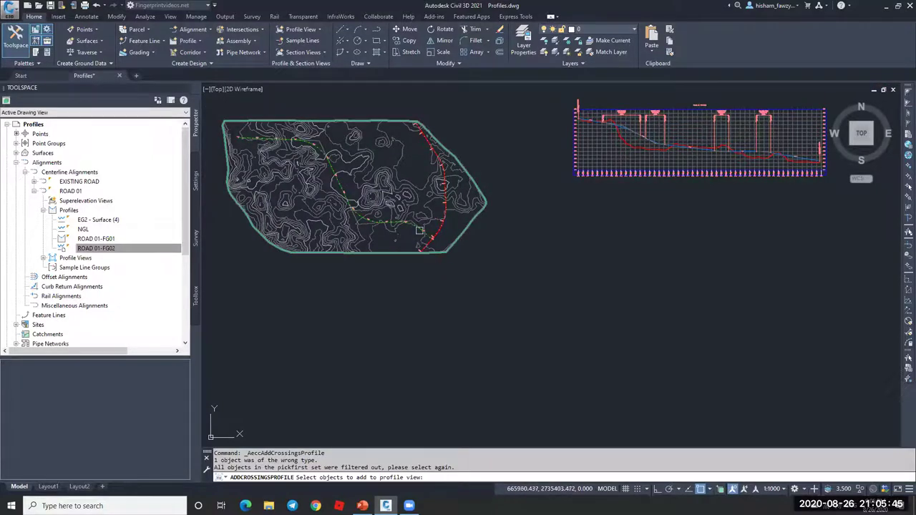
scroll(429, 238, "up", 5)
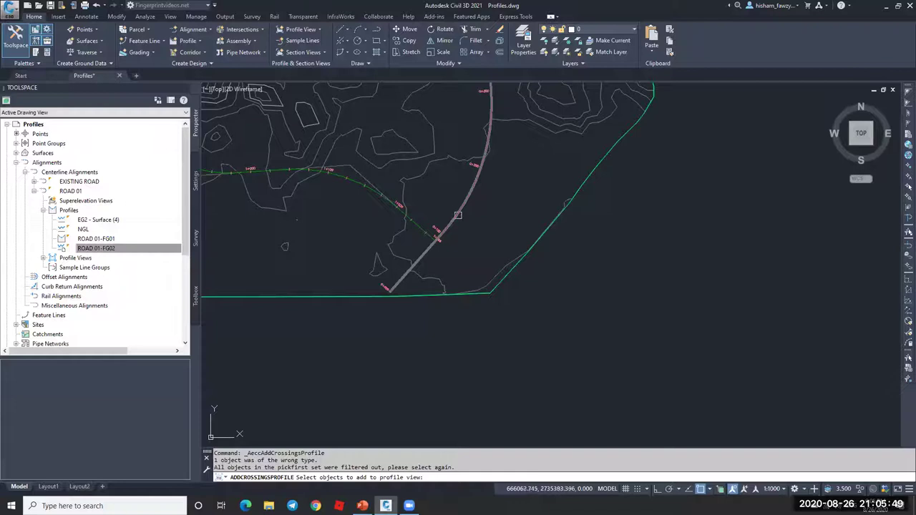
scroll(431, 235, "down", 4)
scroll(391, 229, "down", 2)
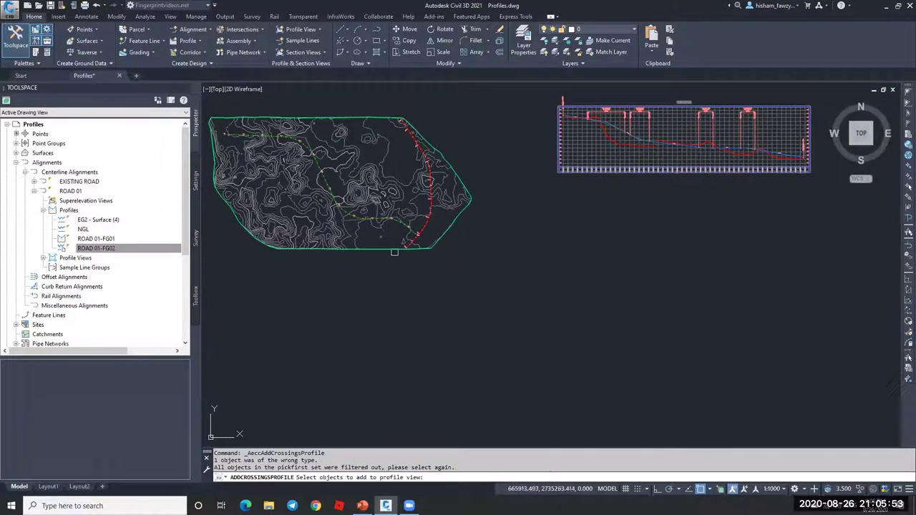
scroll(408, 238, "up", 6)
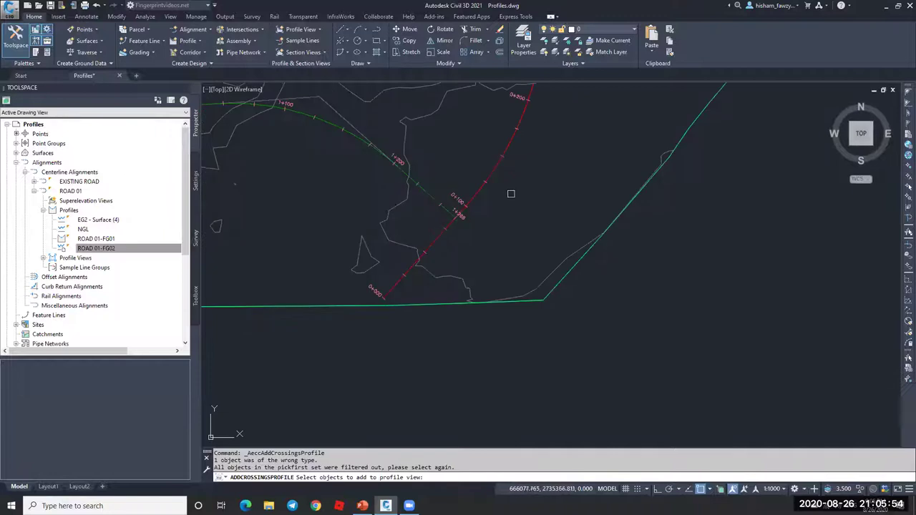
left_click(474, 198)
Enlarge the Add Crossings To Profile View dialog and review the NGL and EXISTING ROAD-FG entries
key("Return")
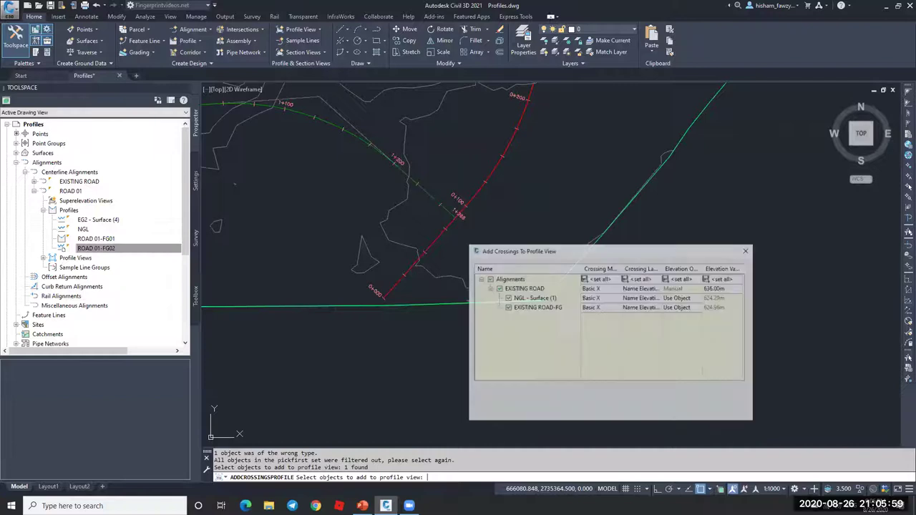
left_click_drag(533, 251, 388, 129)
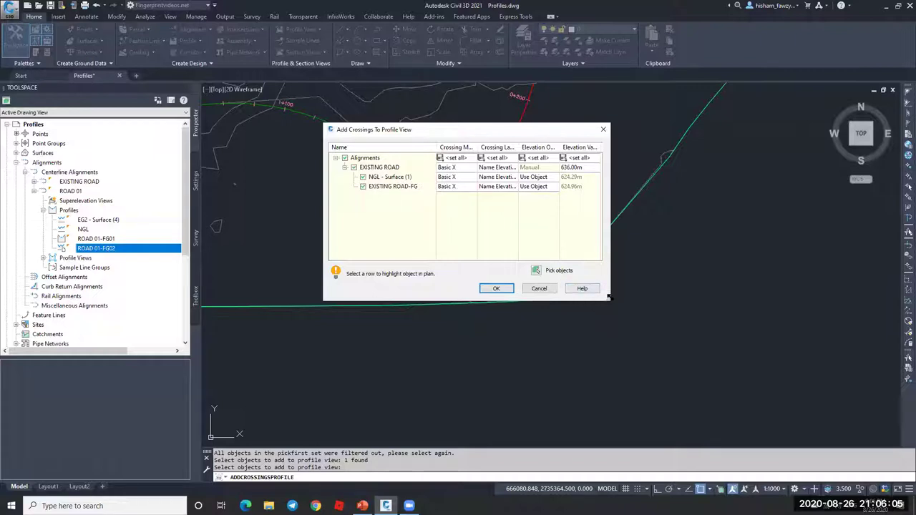
left_click_drag(608, 297, 726, 357)
left_click(369, 169)
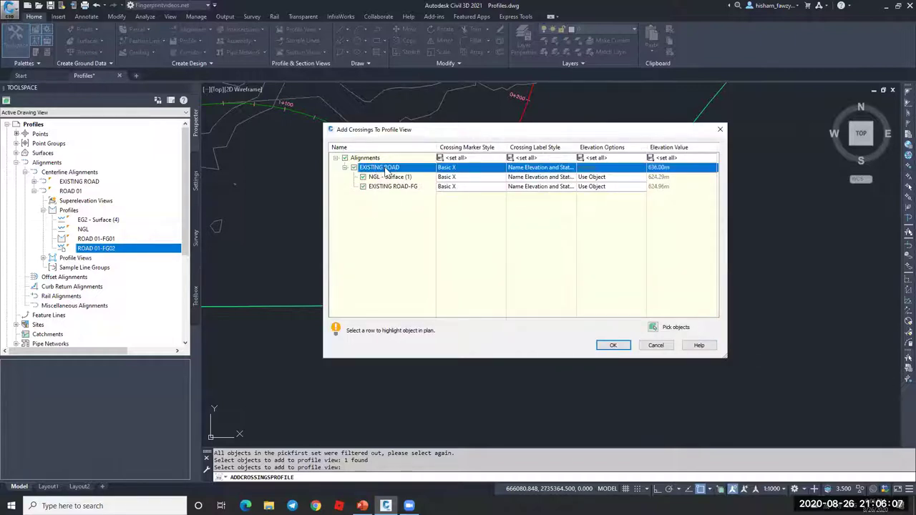
left_click(418, 177)
left_click(422, 187)
left_click(422, 178)
left_click(423, 188)
left_click(424, 178)
left_click(425, 188)
left_click(420, 178)
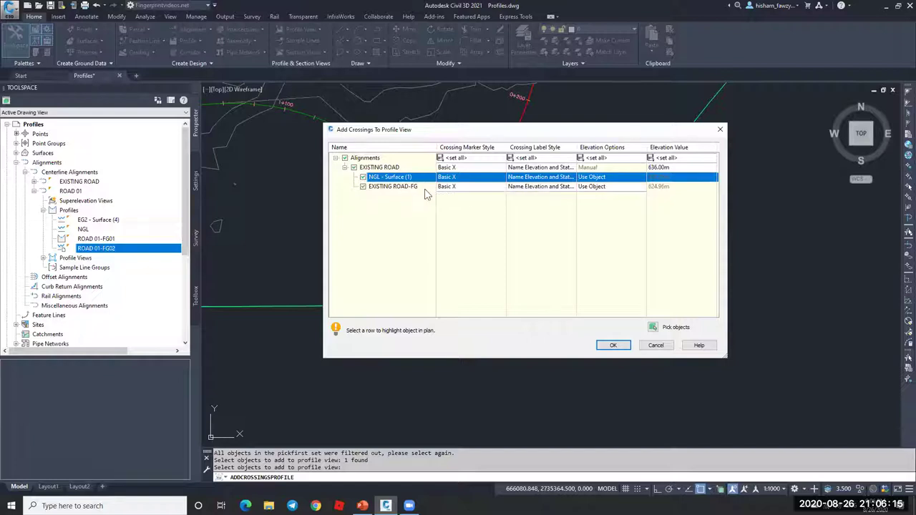
left_click(411, 188)
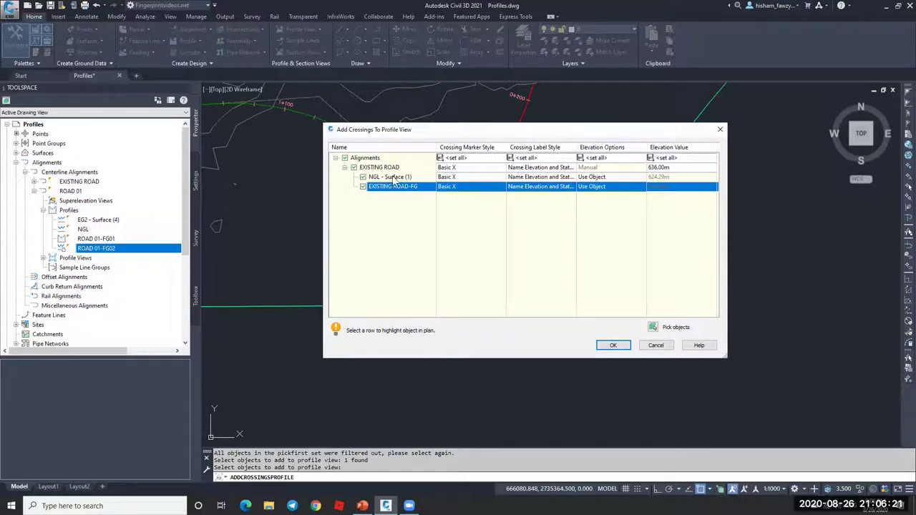
Uncheck NGL - Surface (1), keep EXISTING ROAD-FG, and add the crossing to the profile view
left_click(363, 176)
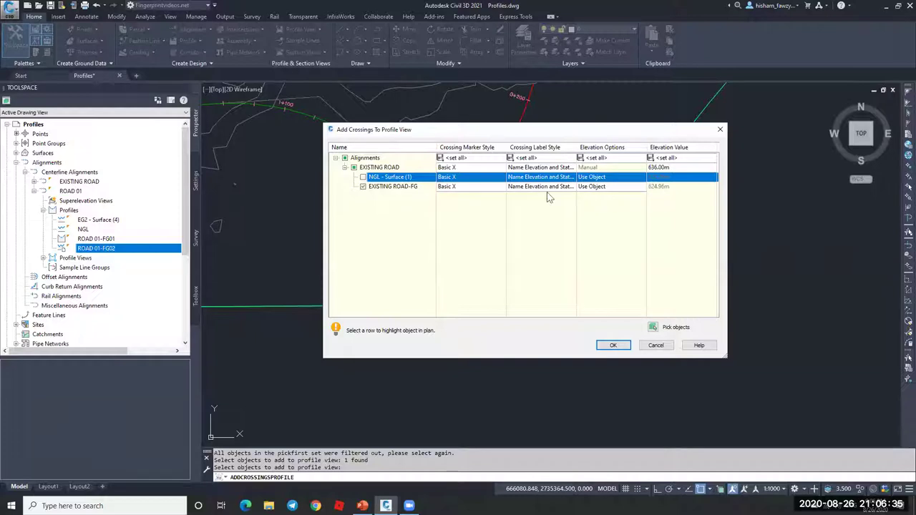
left_click(613, 346)
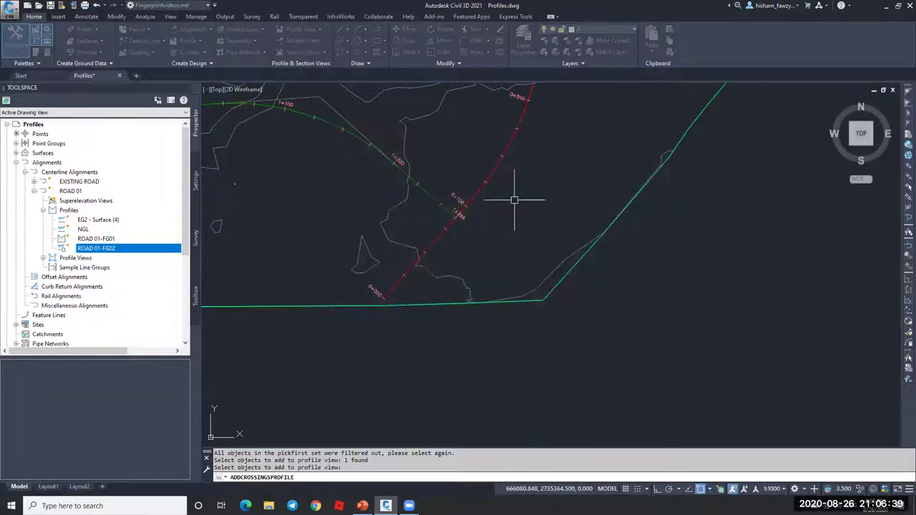
scroll(399, 254, "down", 4)
scroll(637, 237, "up", 6)
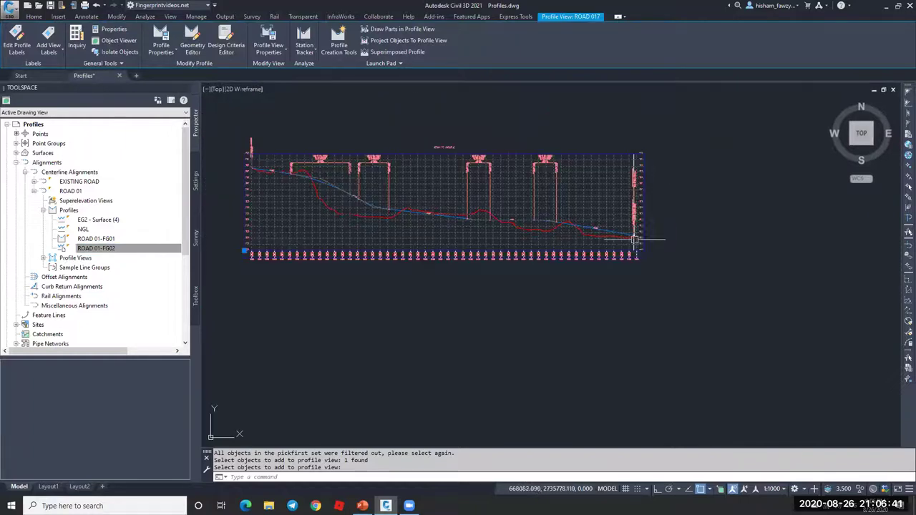
key("Escape")
key("Escape")
scroll(625, 204, "up", 2)
Select the ROAD 01-FG02 profile, briefly opening and closing its geometry editing tools
scroll(612, 194, "down", 8)
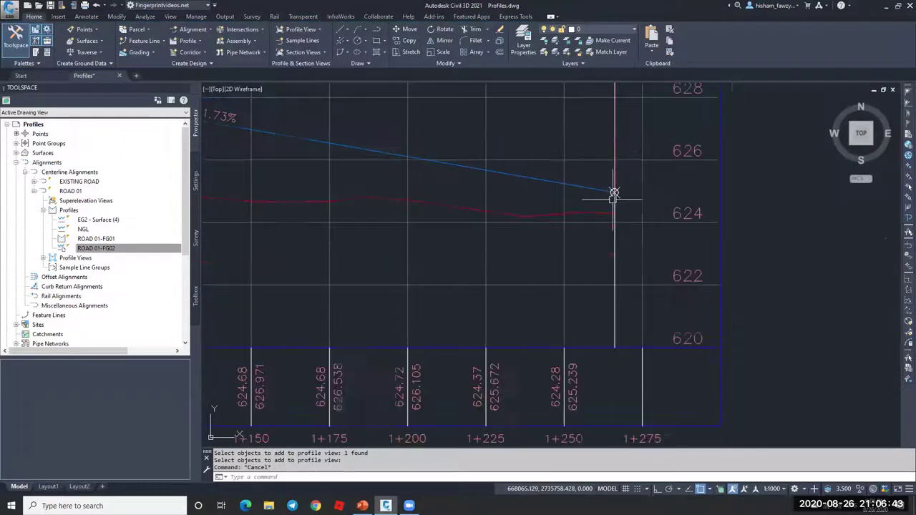
left_click(563, 192)
right_click(554, 179)
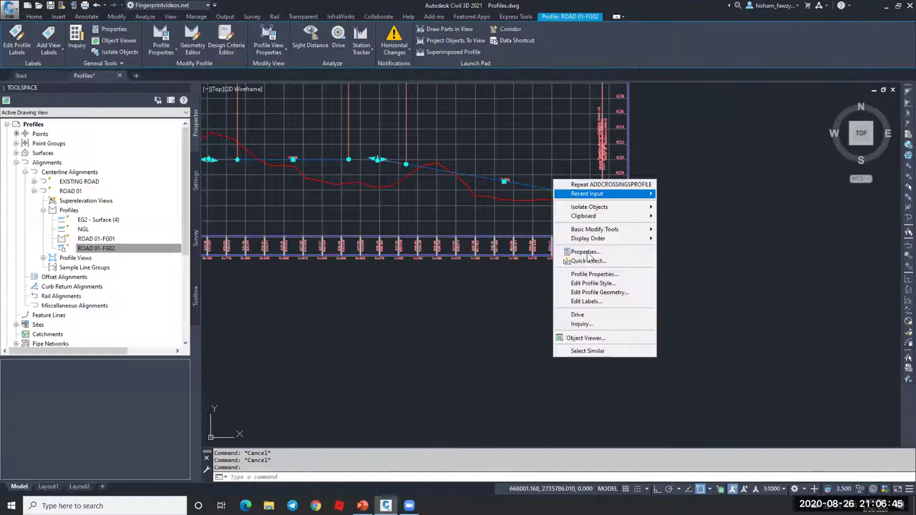
left_click(600, 294)
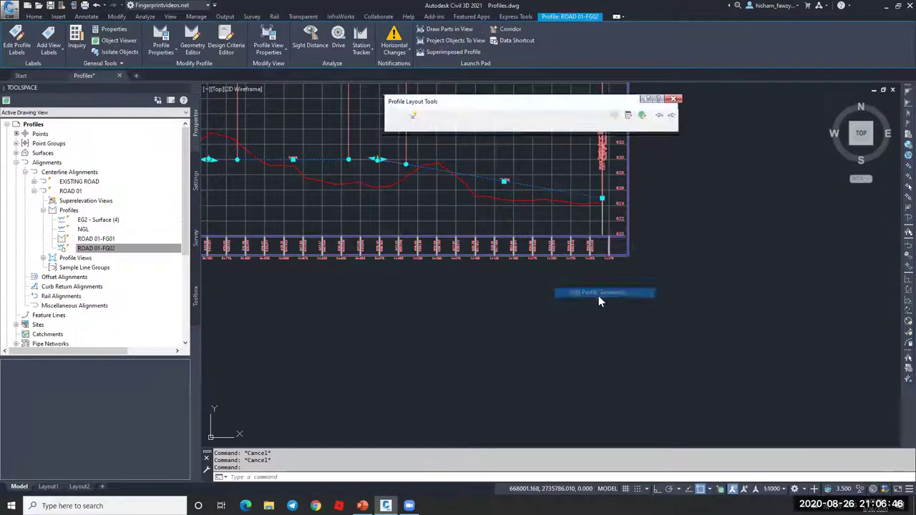
left_click(670, 102)
In Edit Profile Labels for ROAD 01-FG02, delete the Grade Breaks row and confirm
left_click(557, 189)
right_click(553, 192)
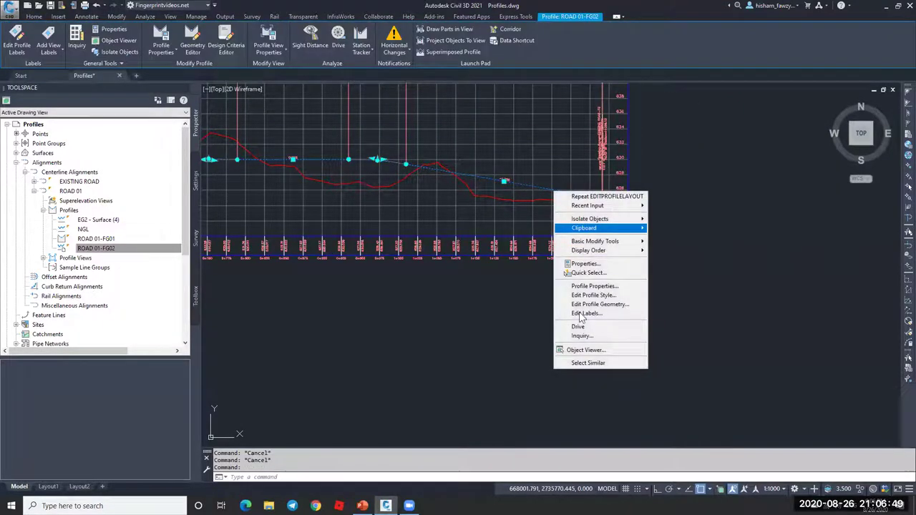
left_click(587, 313)
left_click(554, 245)
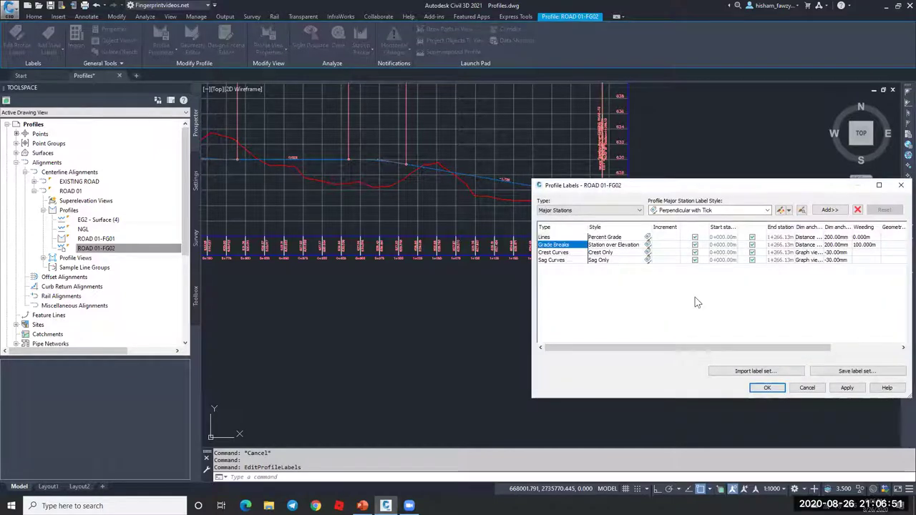
left_click(858, 209)
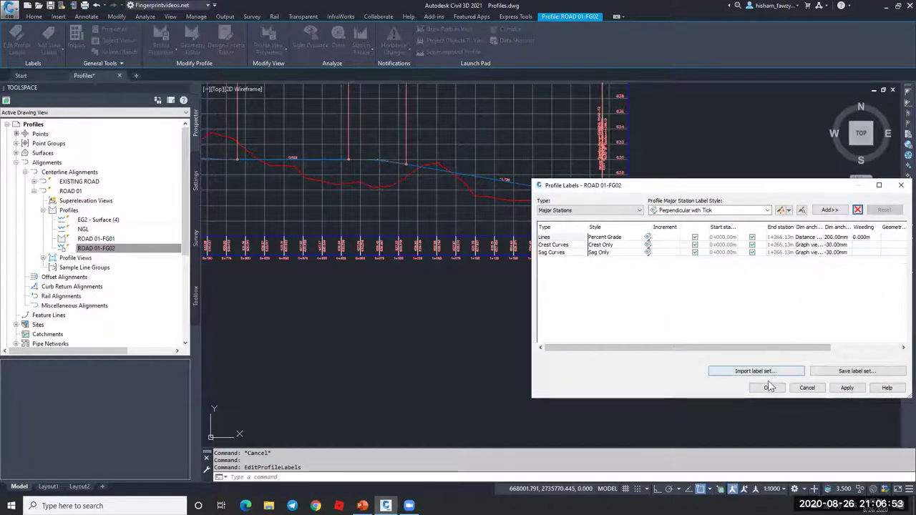
left_click(767, 387)
scroll(615, 197, "up", 3)
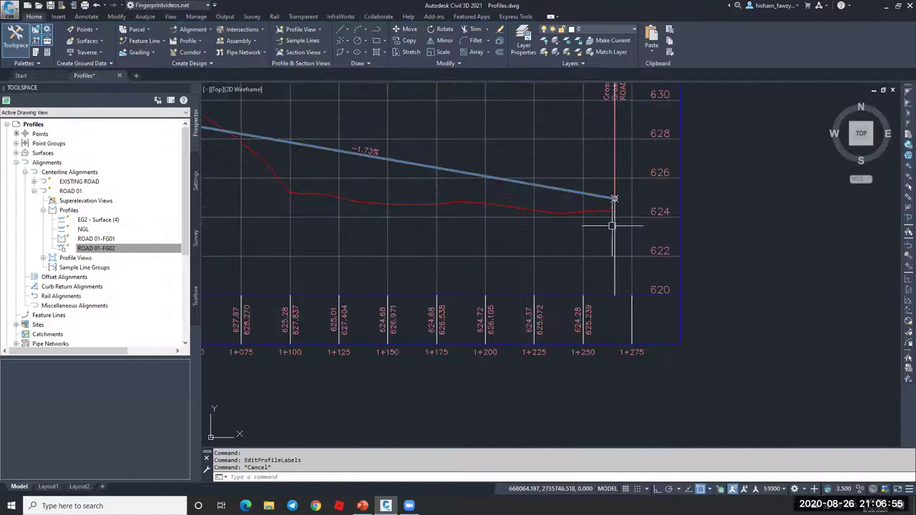
Select the EXISTING ROAD-FG crossing at the profile's right end and zoom in on it
left_click(613, 198)
scroll(601, 225, "down", 3)
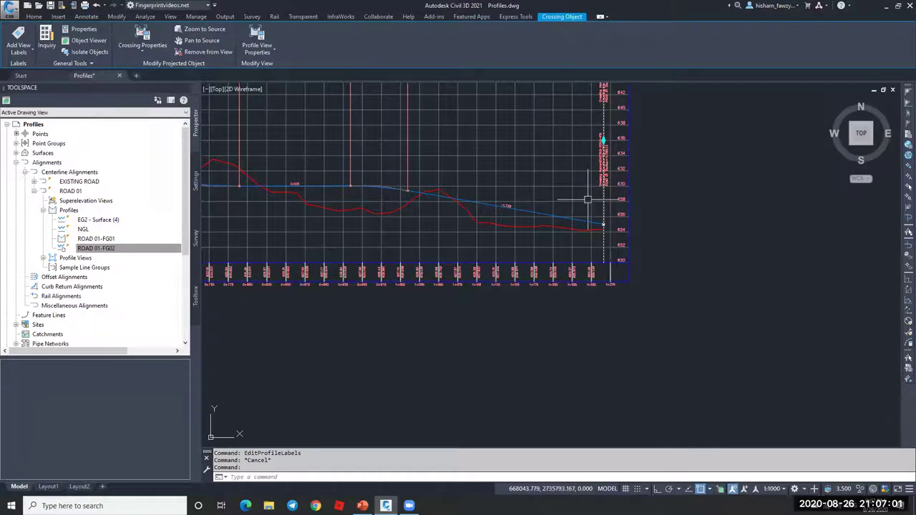
scroll(589, 194, "down", 5)
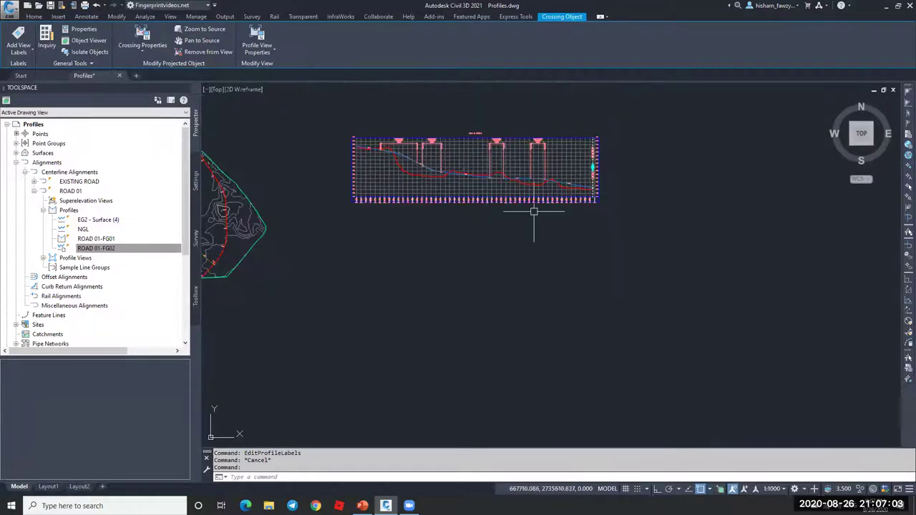
scroll(600, 190, "up", 8)
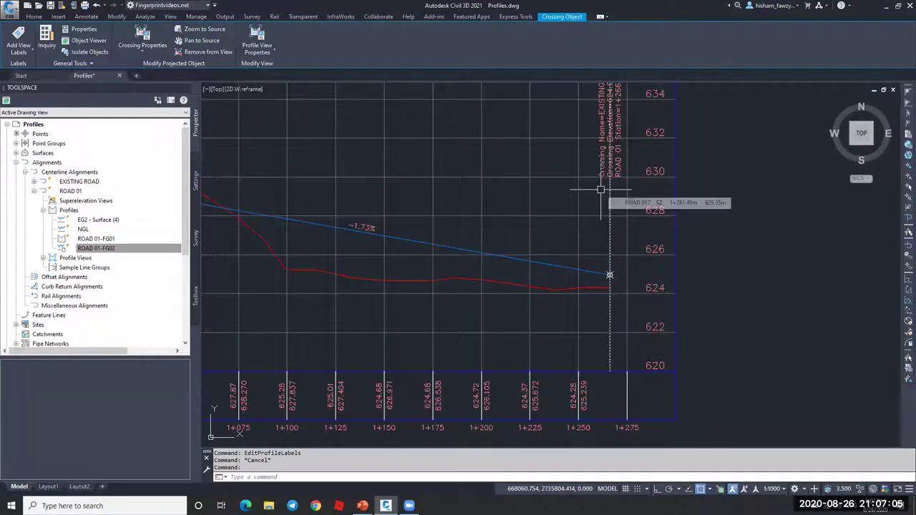
scroll(573, 211, "down", 2)
scroll(585, 214, "up", 4)
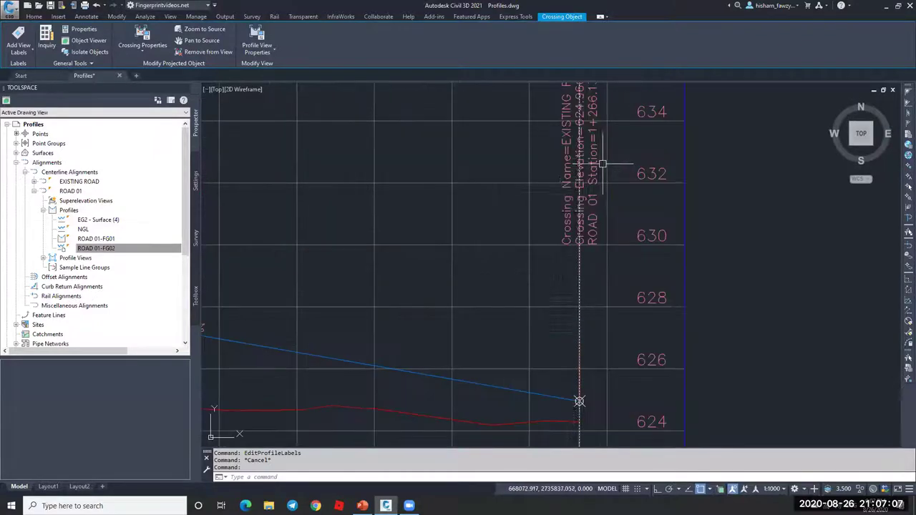
key("Escape")
scroll(554, 215, "down", 4)
scroll(494, 267, "up", 4)
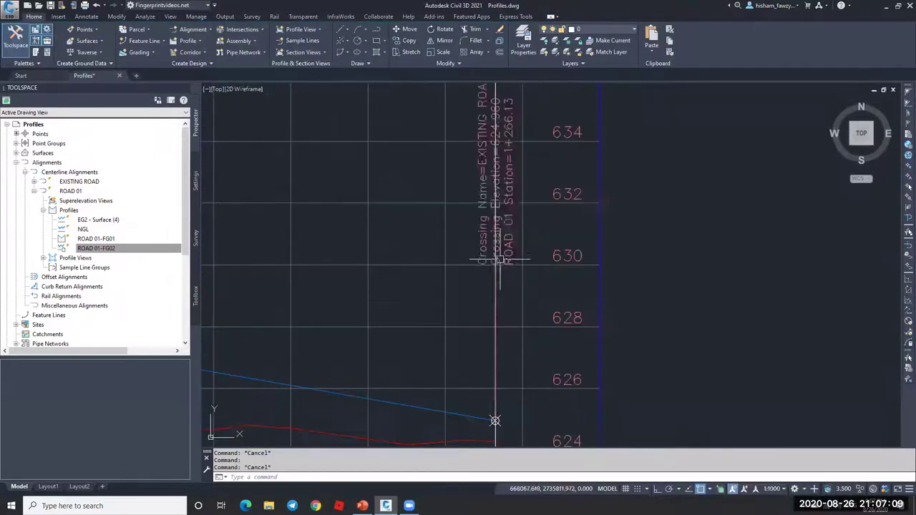
Pan to the crossing label at station 1+266.13 and select it to check it
middle_click_drag(462, 188, 432, 236)
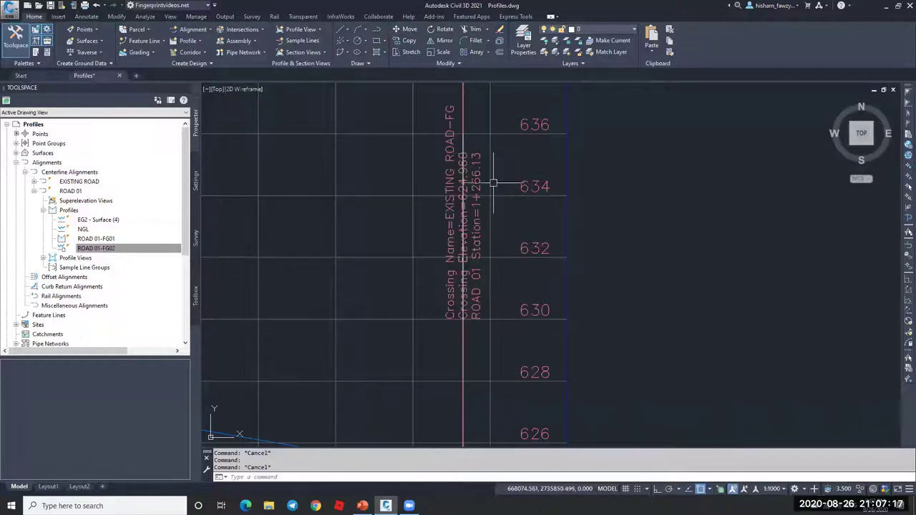
scroll(518, 141, "down", 2)
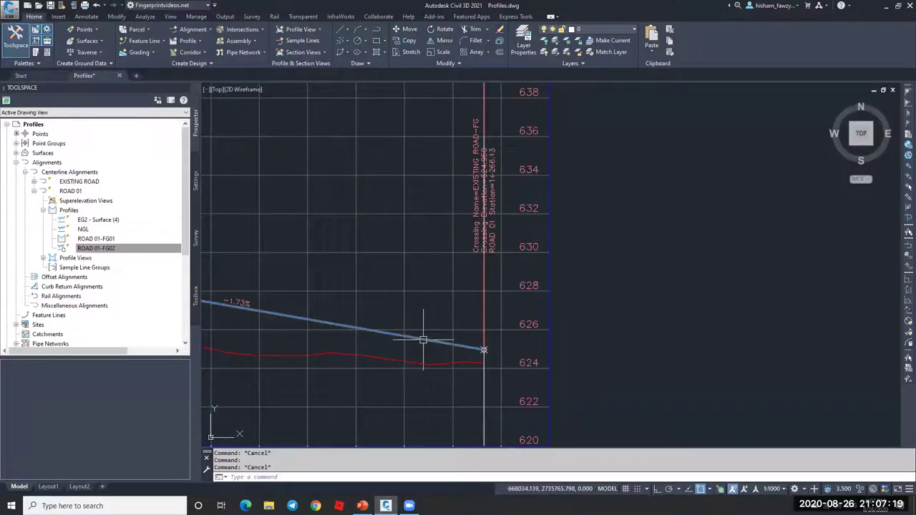
scroll(423, 338, "down", 2)
scroll(432, 317, "down", 3)
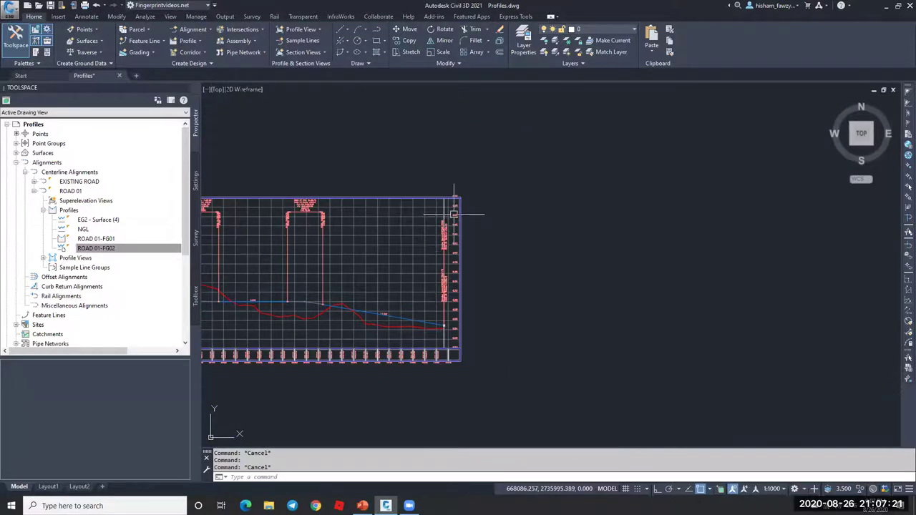
scroll(455, 228, "up", 3)
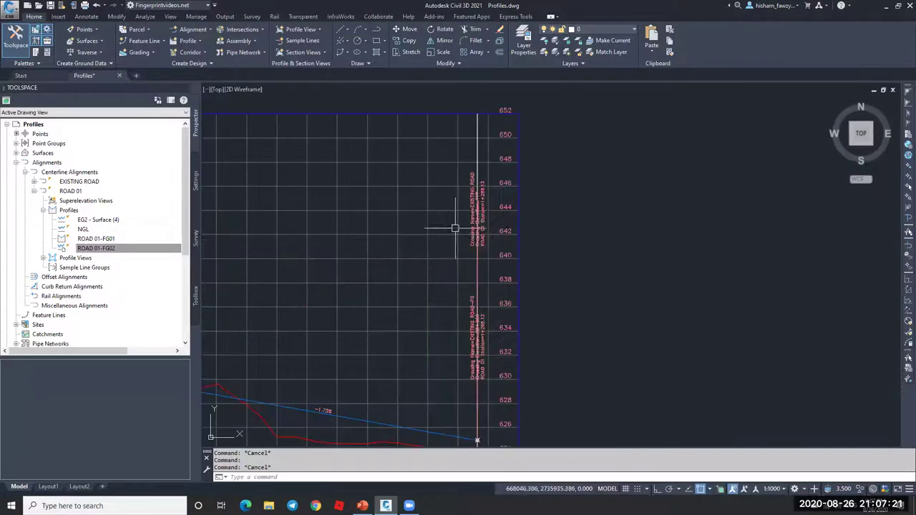
left_click(477, 148)
scroll(479, 147, "down", 2)
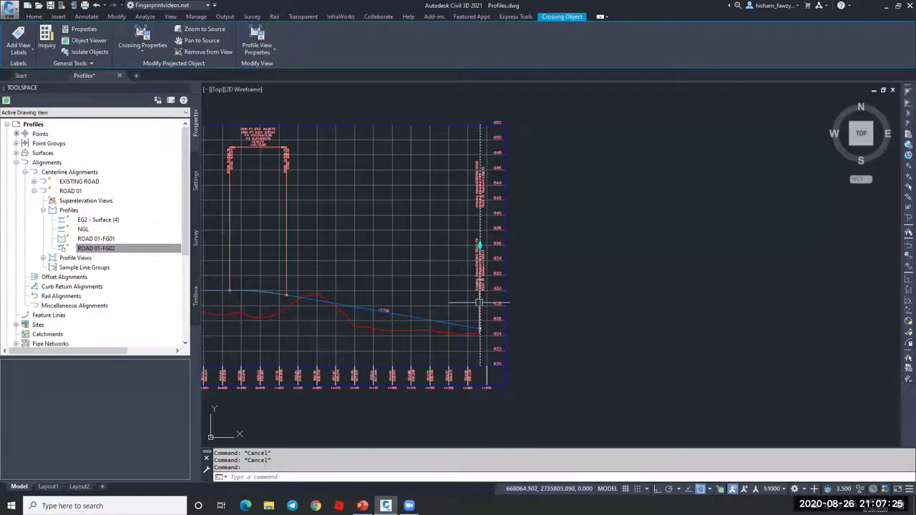
scroll(479, 286, "up", 2)
key("Escape")
Select the circled crossing marker point, then select the ROAD 017 profile view
scroll(487, 222, "up", 3)
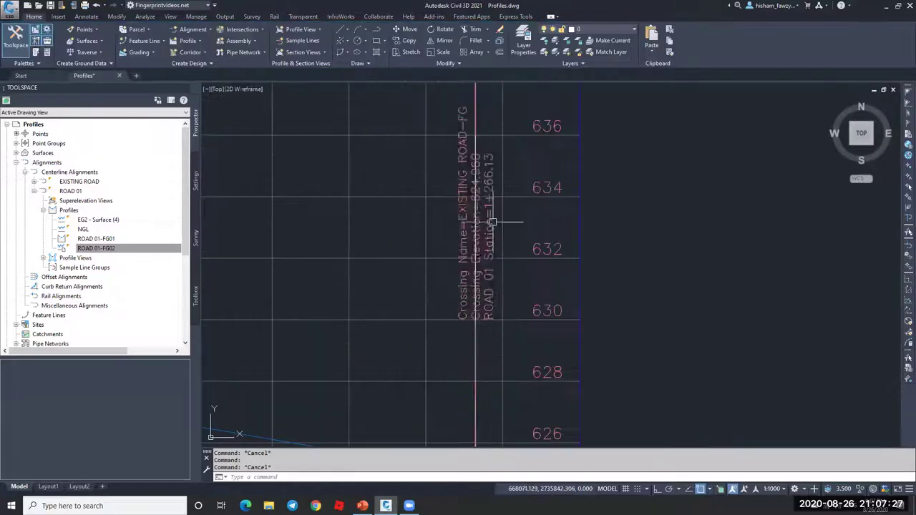
scroll(480, 308, "down", 3)
scroll(469, 304, "up", 6)
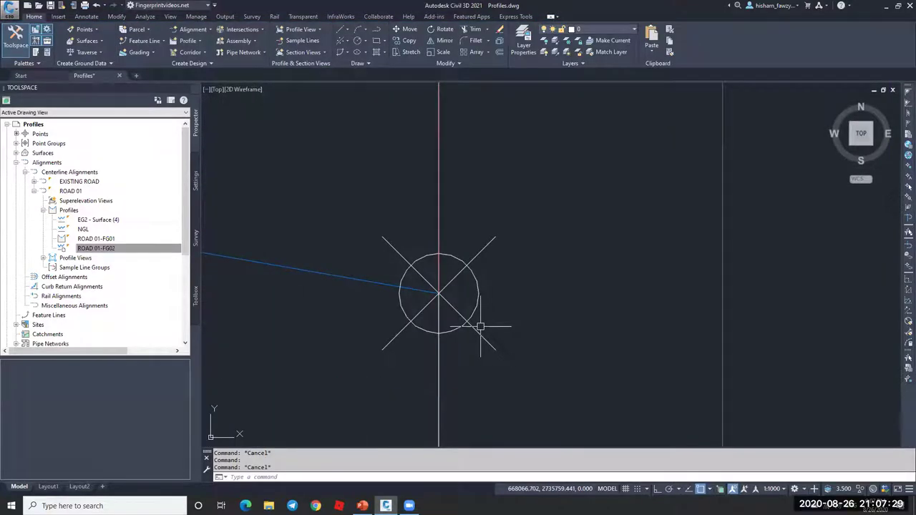
scroll(474, 299, "down", 4)
left_click(471, 296)
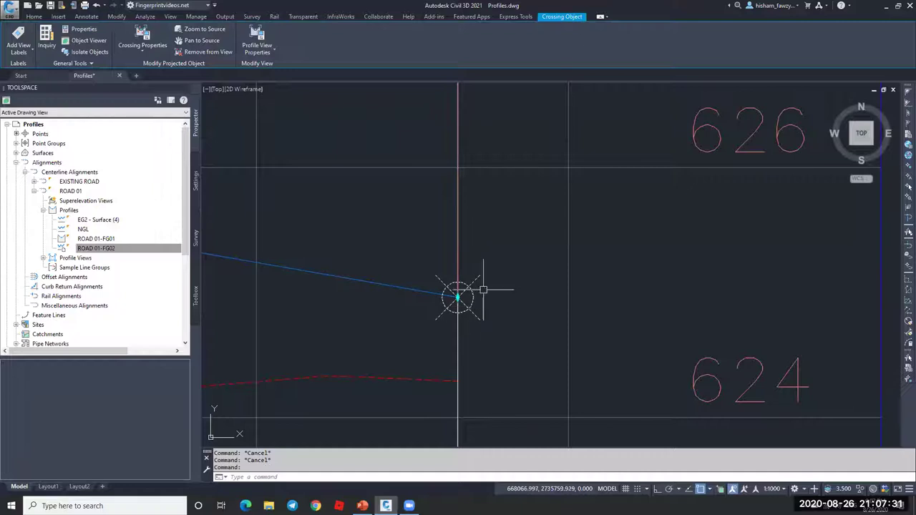
scroll(603, 182, "down", 4)
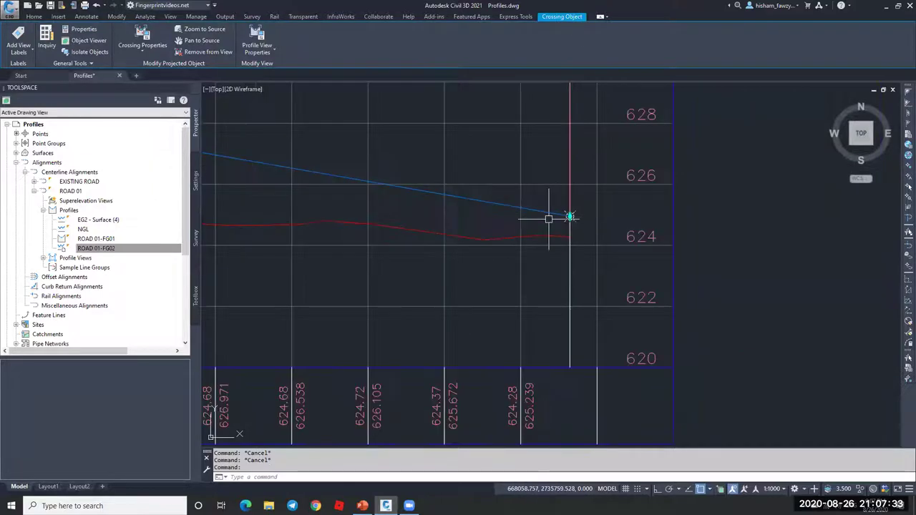
left_click(543, 185)
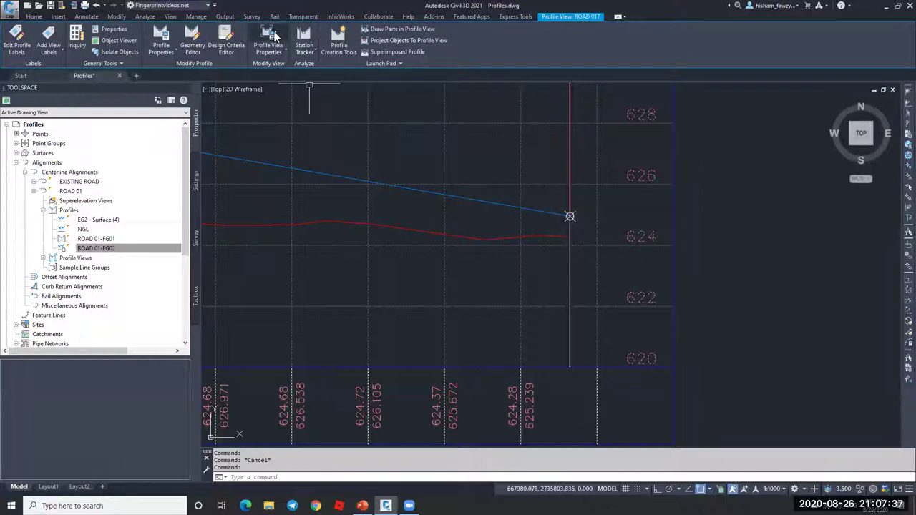
In ROAD 017 Profile View Properties > Crossings, set EXISTING ROAD's Crossing Label Style to <none>
double_click(493, 258)
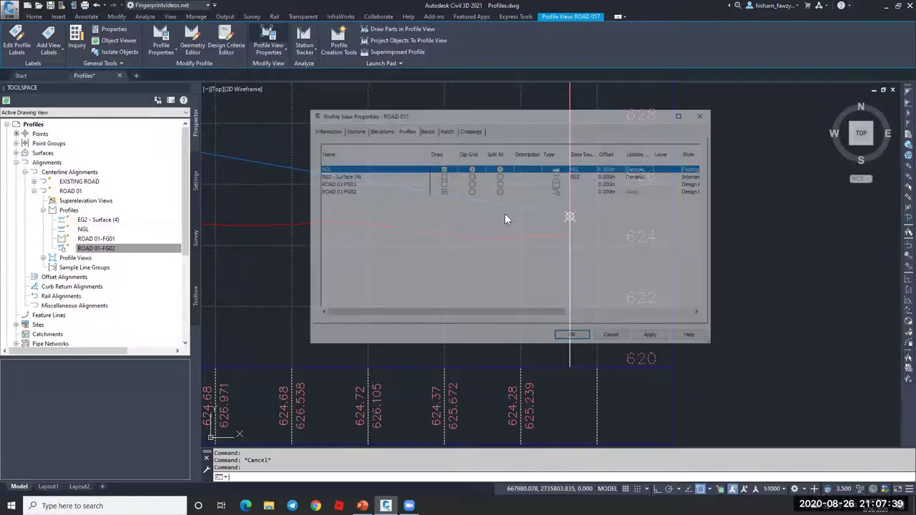
left_click(476, 129)
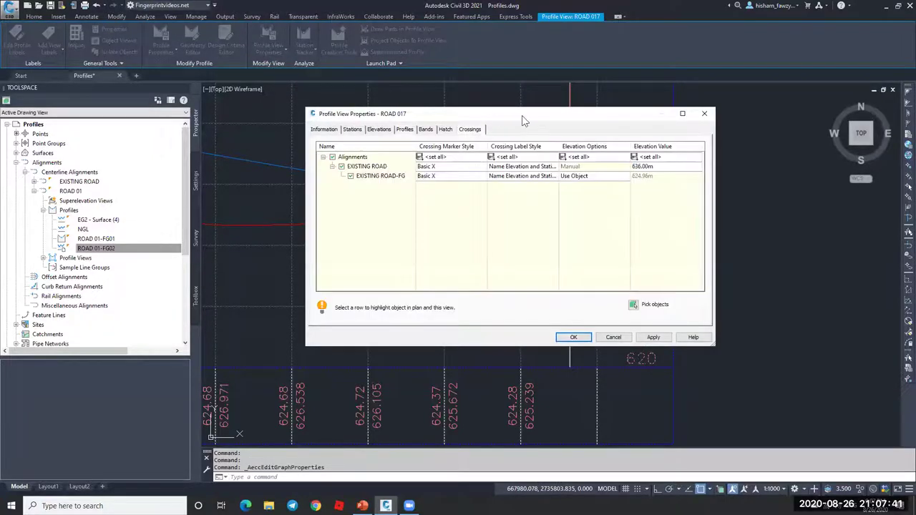
left_click_drag(522, 121, 683, 120)
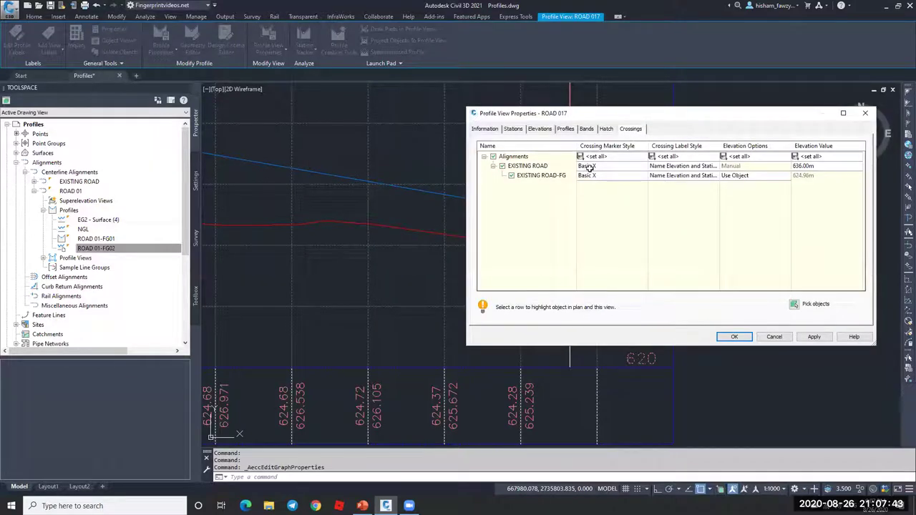
left_click(549, 168)
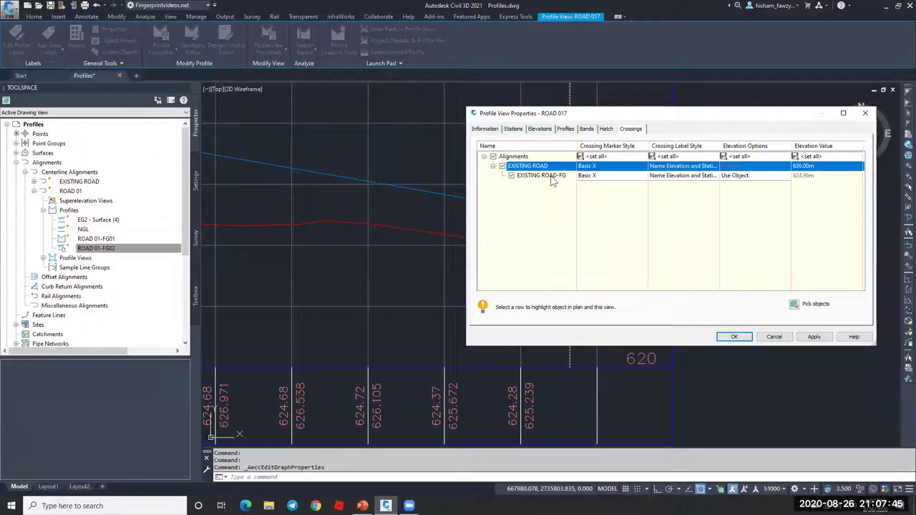
left_click(561, 177)
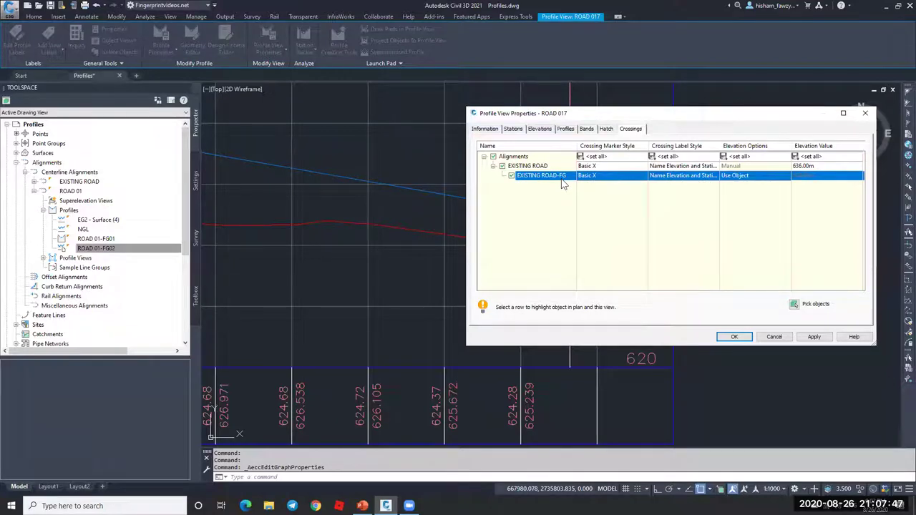
left_click(549, 168)
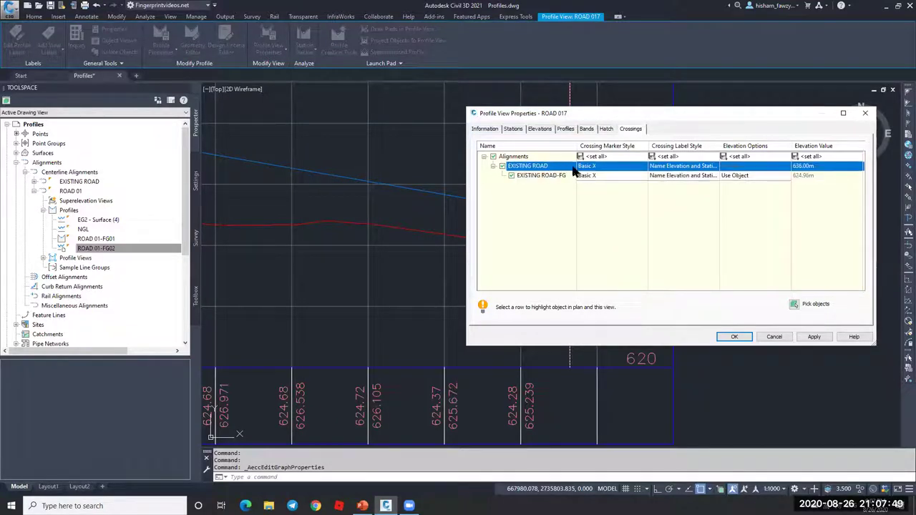
left_click(683, 168)
left_click(501, 177)
left_click(458, 189)
left_click(456, 195)
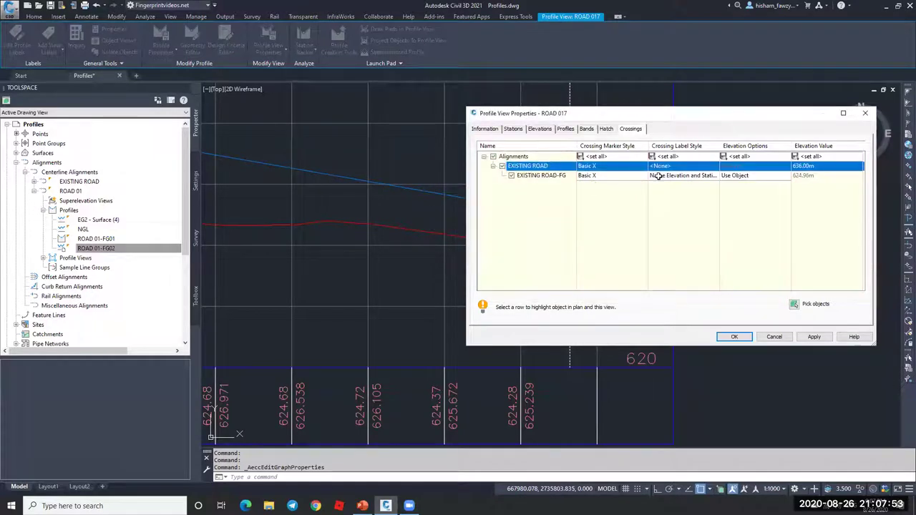
Give the EXISTING ROAD-FG crossing a Bench Point marker, apply, and close the dialog
left_click_drag(658, 118, 257, 151)
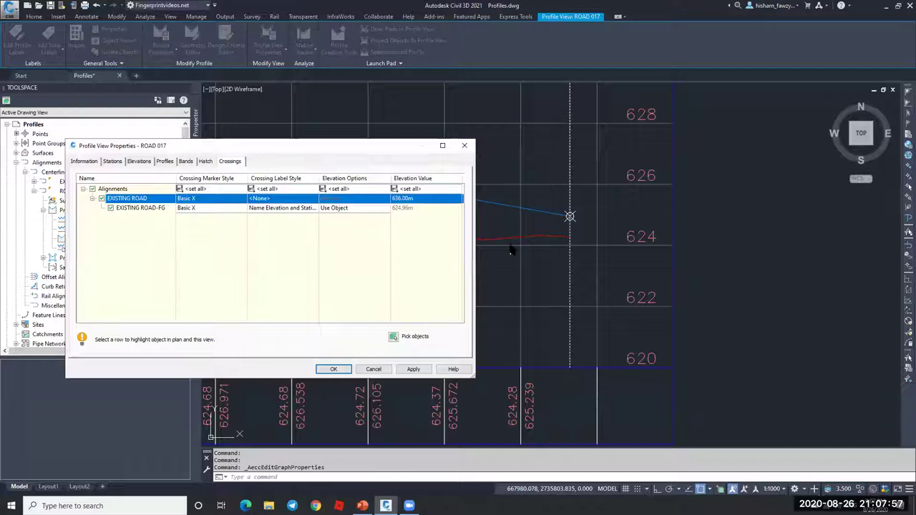
double_click(222, 208)
left_click(481, 177)
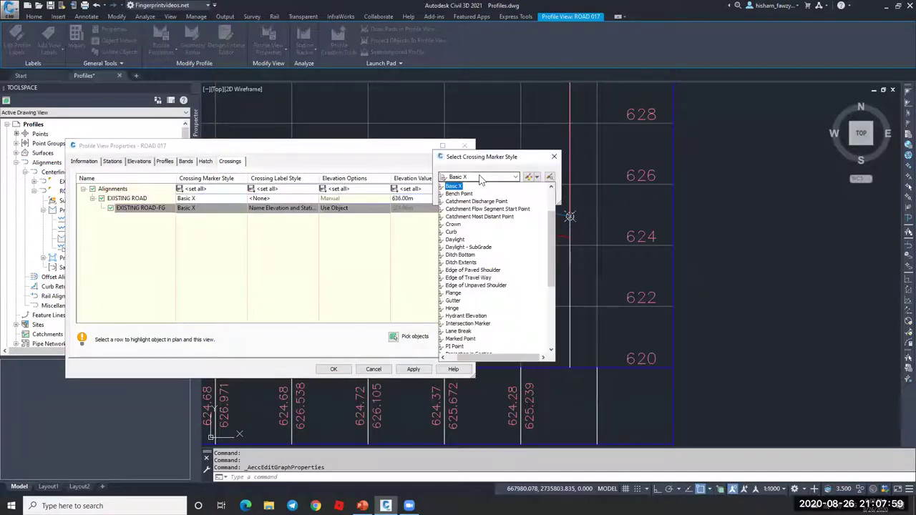
left_click(461, 193)
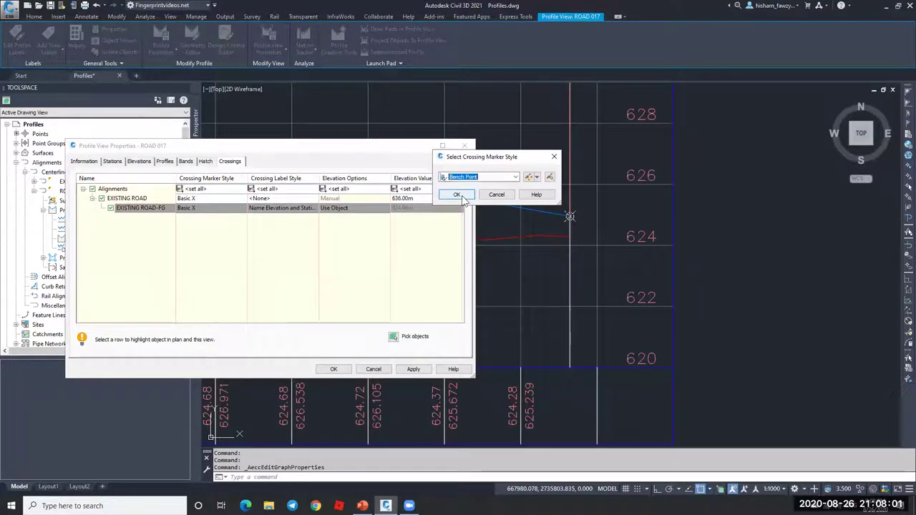
left_click(464, 195)
left_click(413, 369)
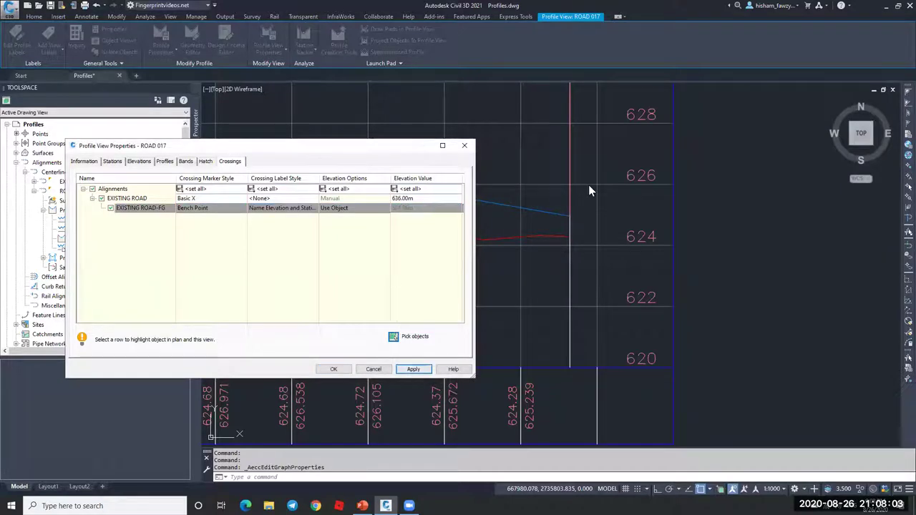
left_click(372, 370)
Move the EXISTING ROAD-FG crossing label horizontally beside the crossing on a leader
scroll(592, 214, "up", 5)
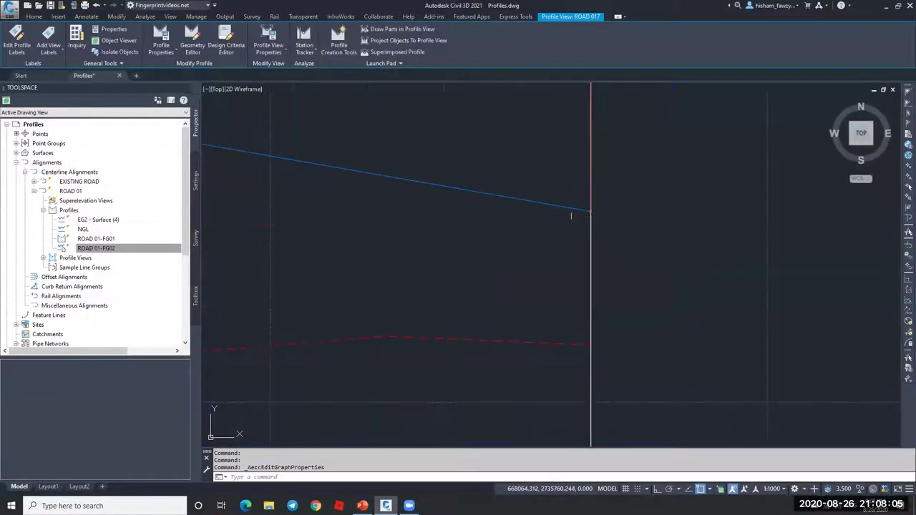
key("Escape")
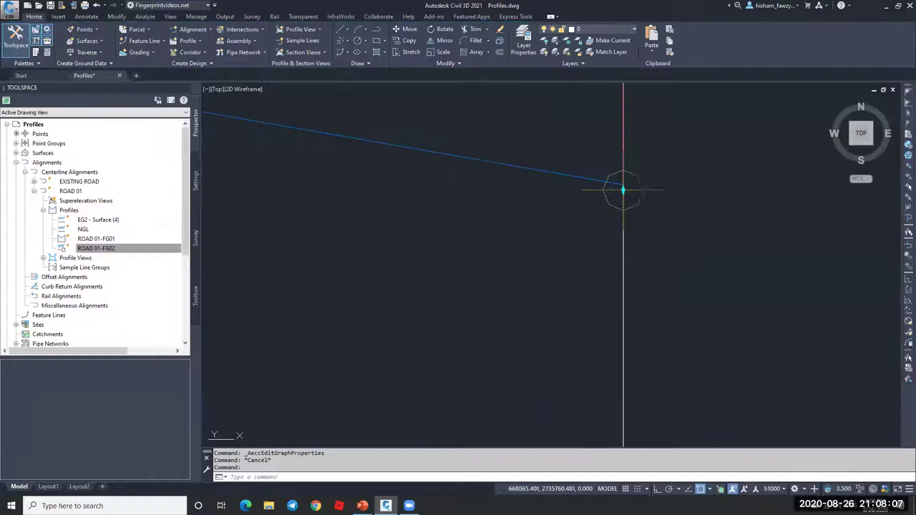
left_click(623, 189)
key("Escape")
middle_click_drag(564, 220, 527, 327)
scroll(528, 329, "up", 5)
scroll(527, 333, "down", 4)
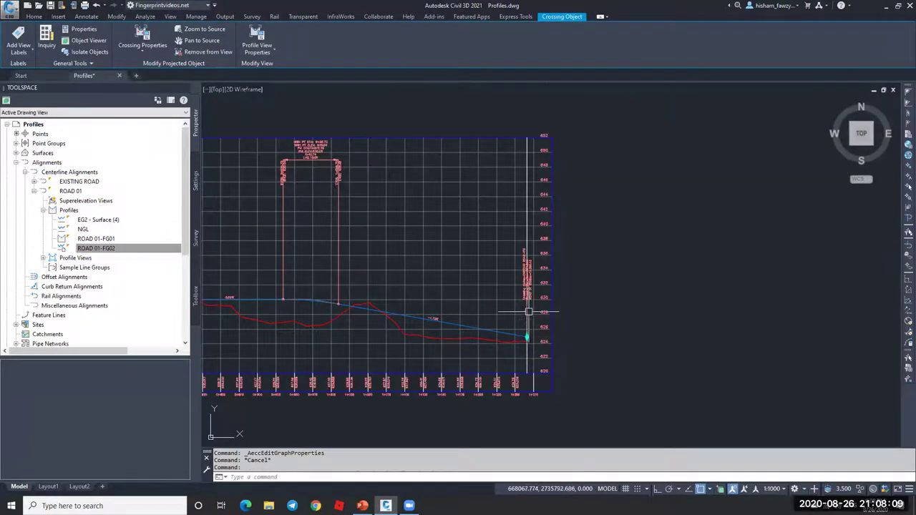
scroll(531, 286, "up", 4)
scroll(527, 223, "down", 4)
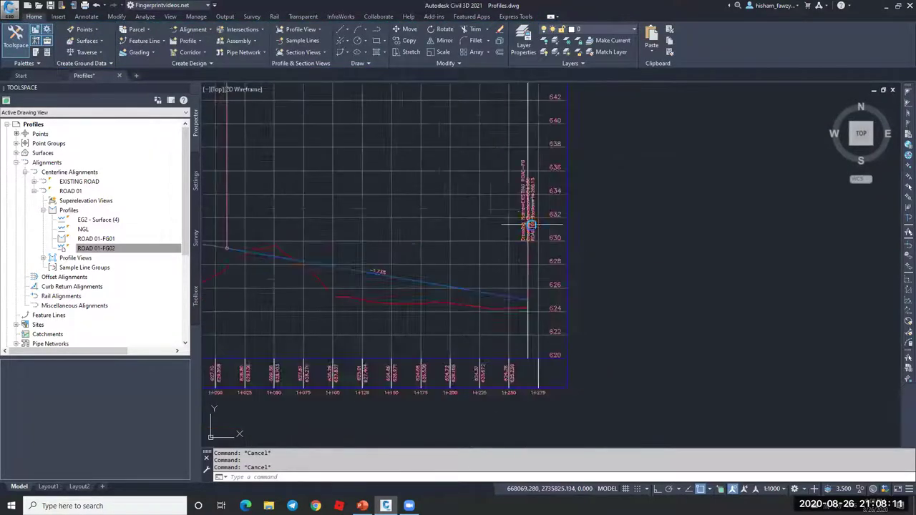
scroll(530, 225, "up", 4)
left_click(519, 256)
left_click(519, 256)
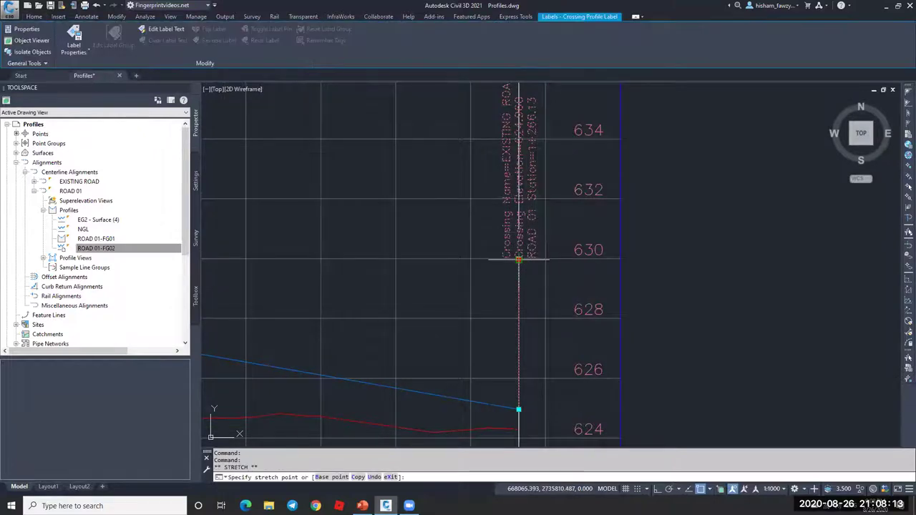
key("Escape")
left_click(519, 408)
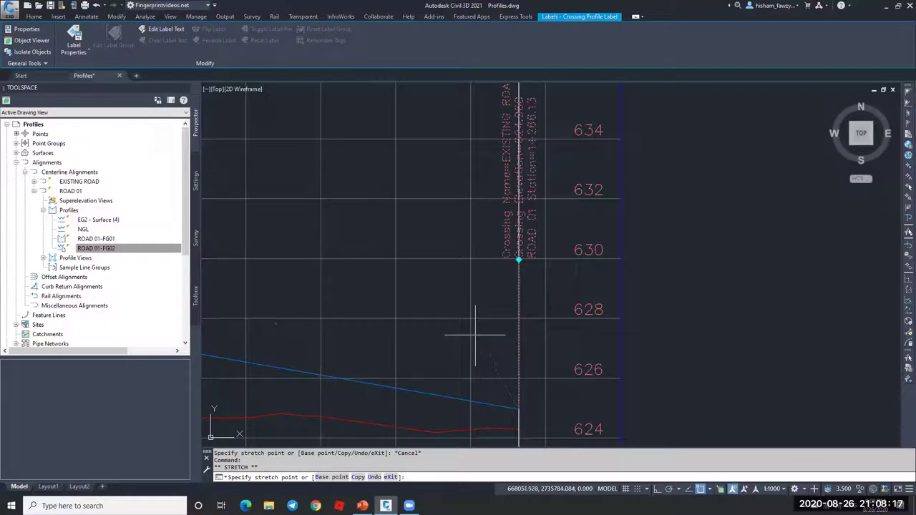
left_click(493, 290)
key("Escape")
key("Escape")
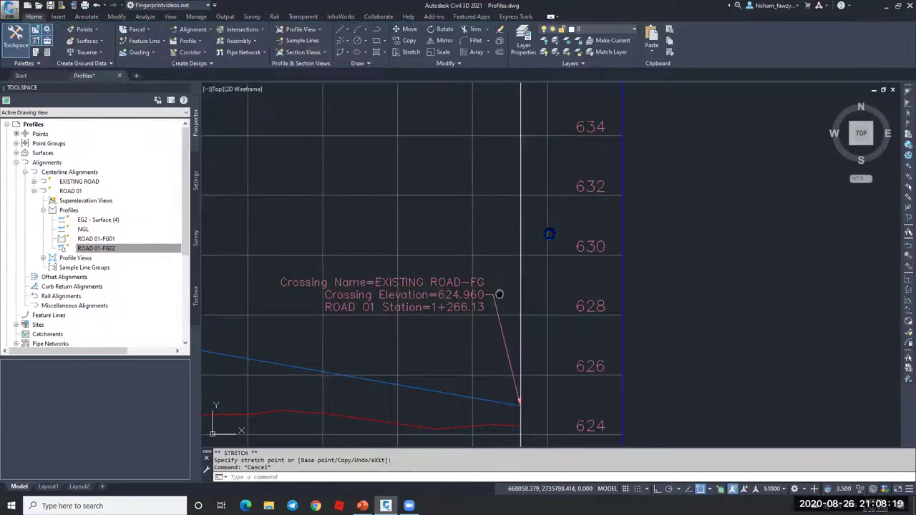
Check the relocated crossing label, still reading 624.960, against the crossing object
middle_click_drag(513, 282, 580, 199)
left_click(560, 231)
scroll(568, 148, "down", 3)
scroll(559, 269, "up", 1)
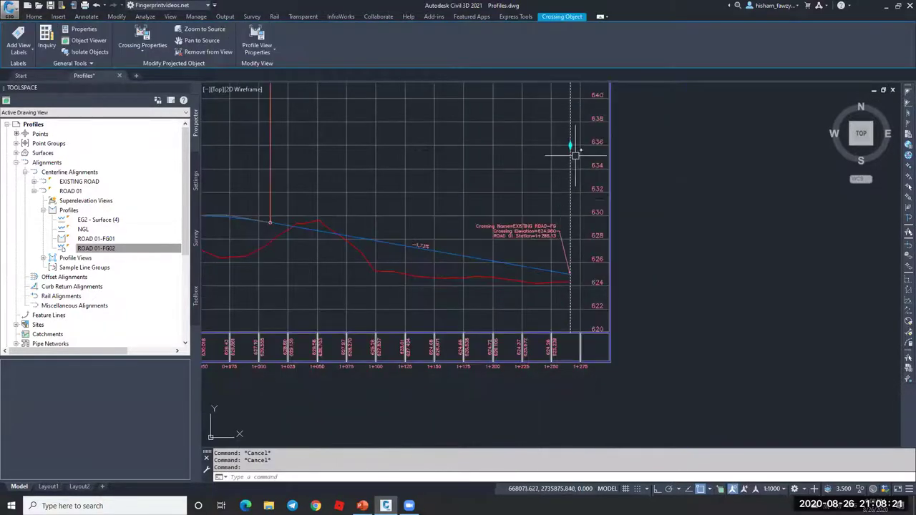
scroll(570, 238, "up", 4)
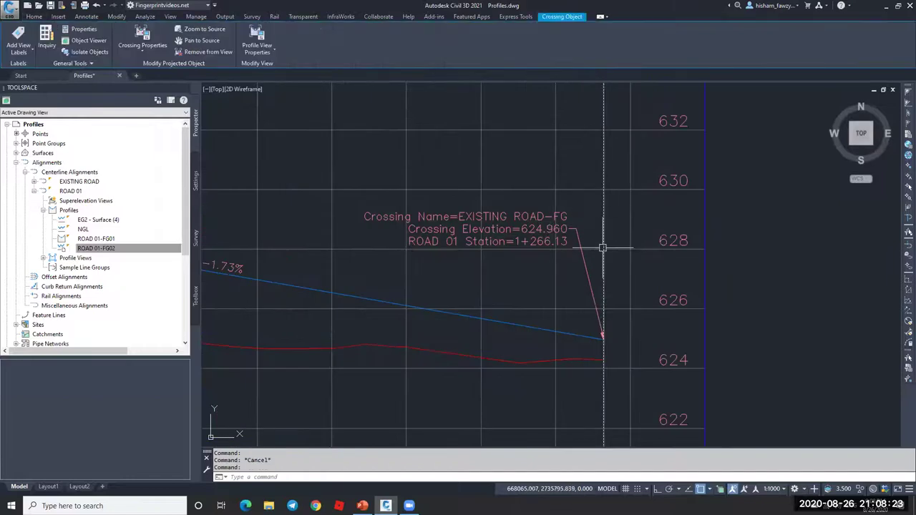
key("Escape")
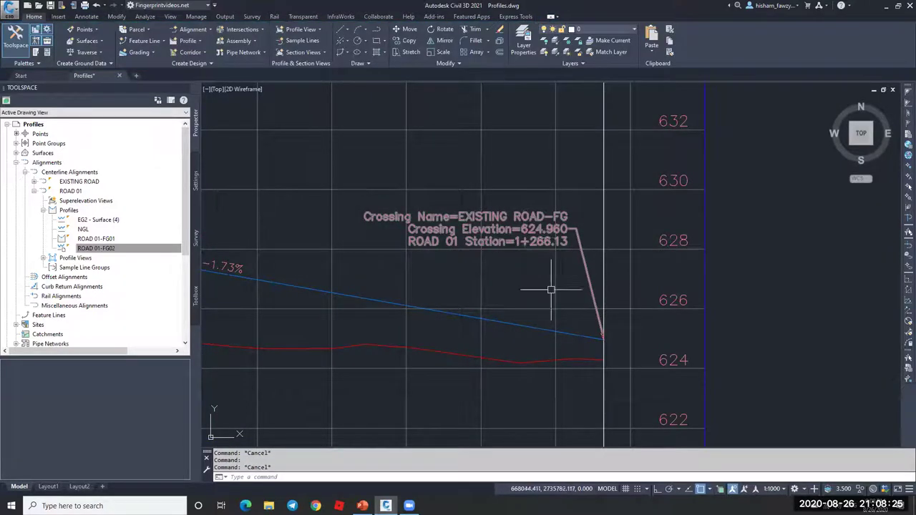
scroll(603, 340, "up", 4)
scroll(603, 340, "down", 4)
Raise ROAD 01-FG02's end vertex to about elevation 628, flattening its last grade to -0.70%
left_click(590, 331)
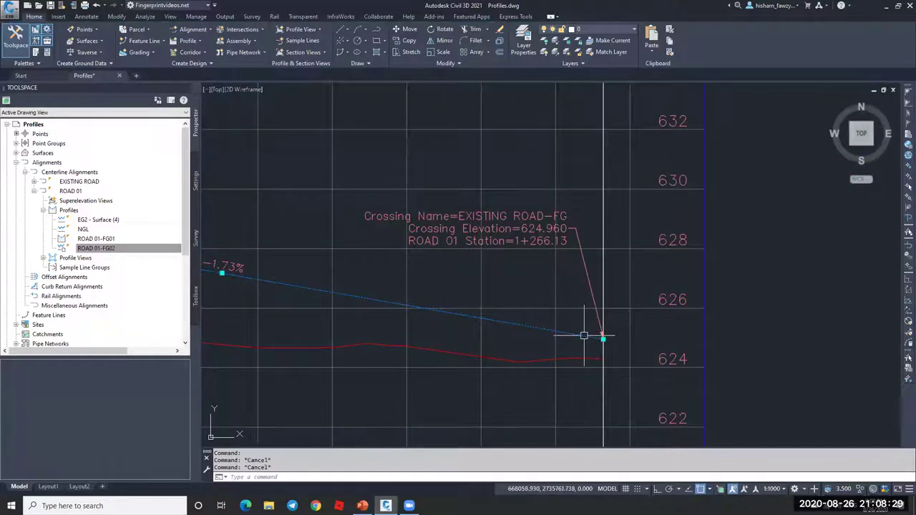
left_click(602, 334)
left_click(605, 246)
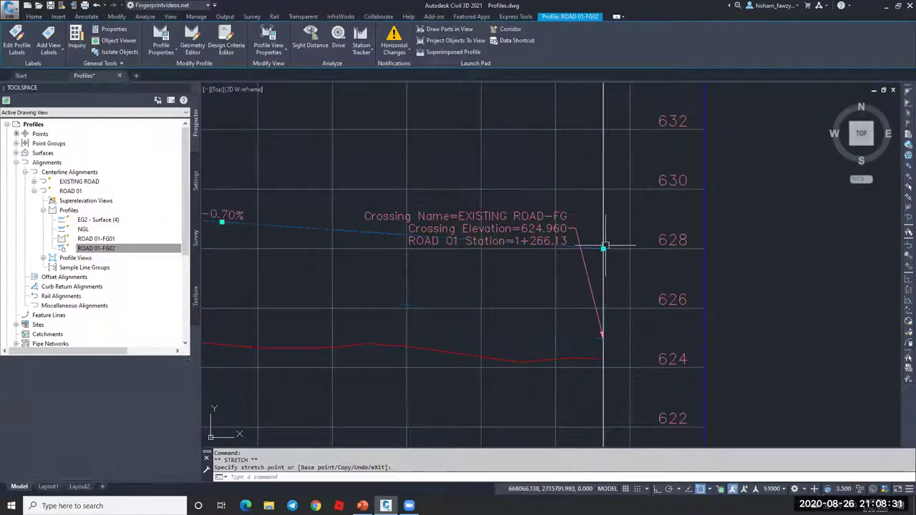
key("Escape")
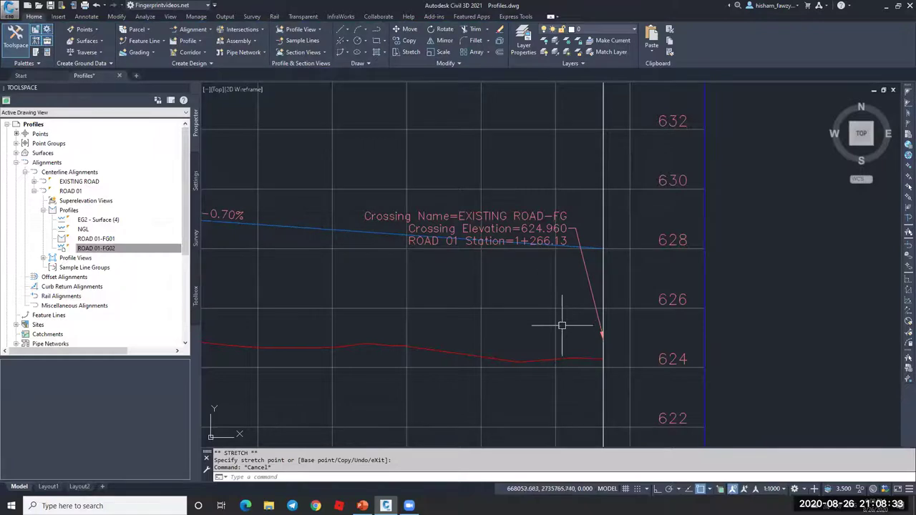
scroll(558, 301, "down", 5)
scroll(339, 295, "up", 2)
scroll(338, 295, "up", 4)
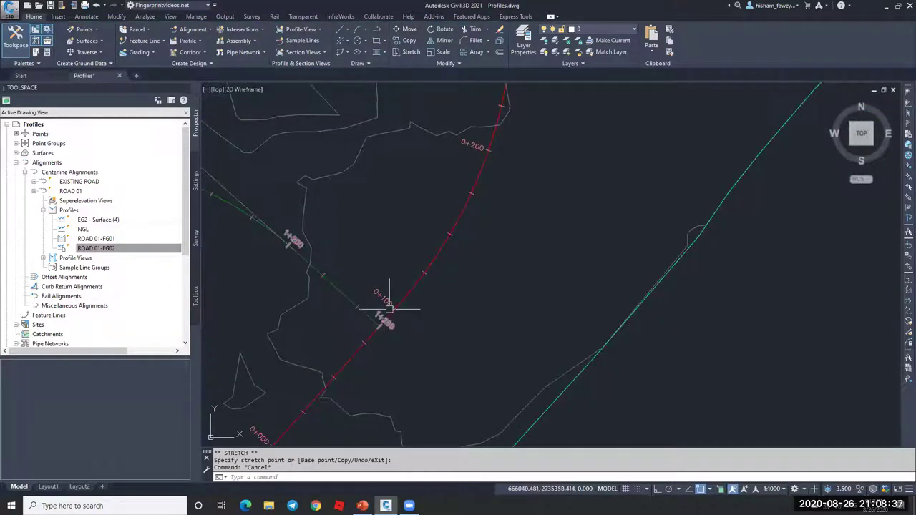
scroll(340, 292, "down", 6)
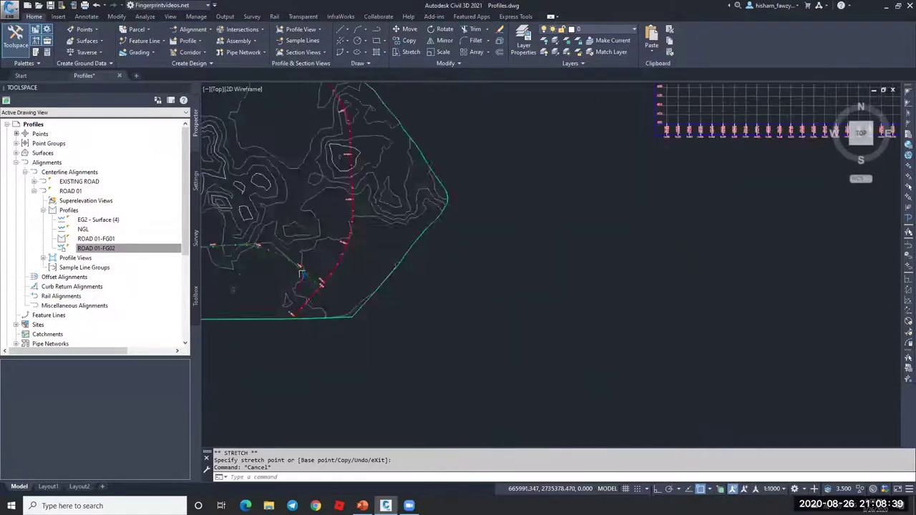
scroll(538, 233, "up", 8)
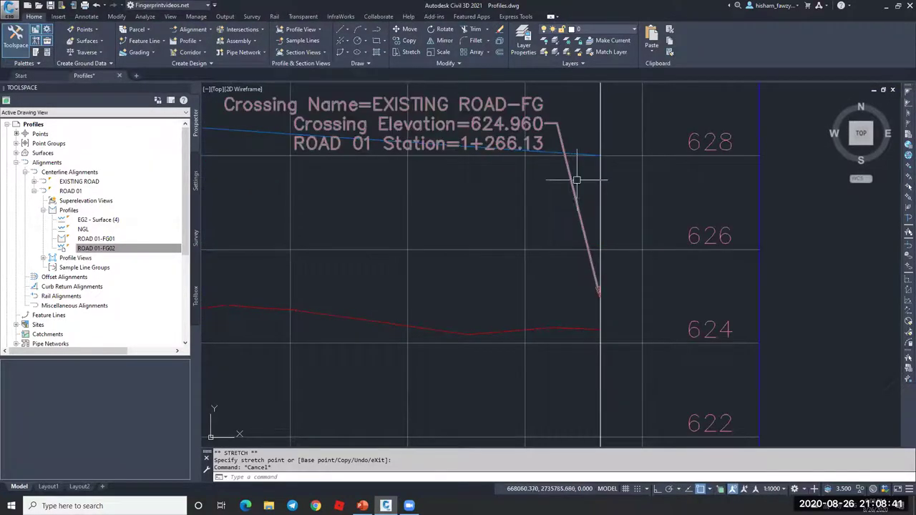
Snap the end grip onto the EXISTING ROAD-FG crossing at 624.960 using an Osnap mode, giving -1.73%
left_click(598, 156)
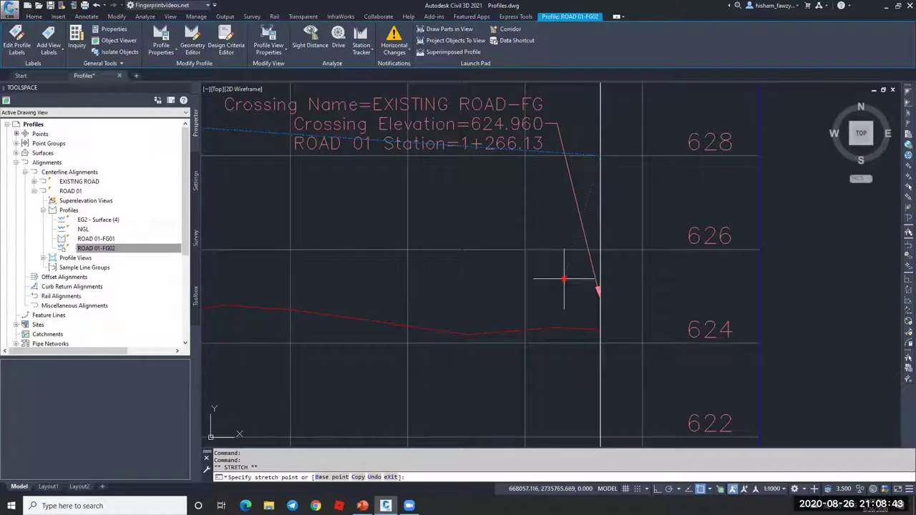
scroll(605, 304, "up", 8)
left_click(598, 292)
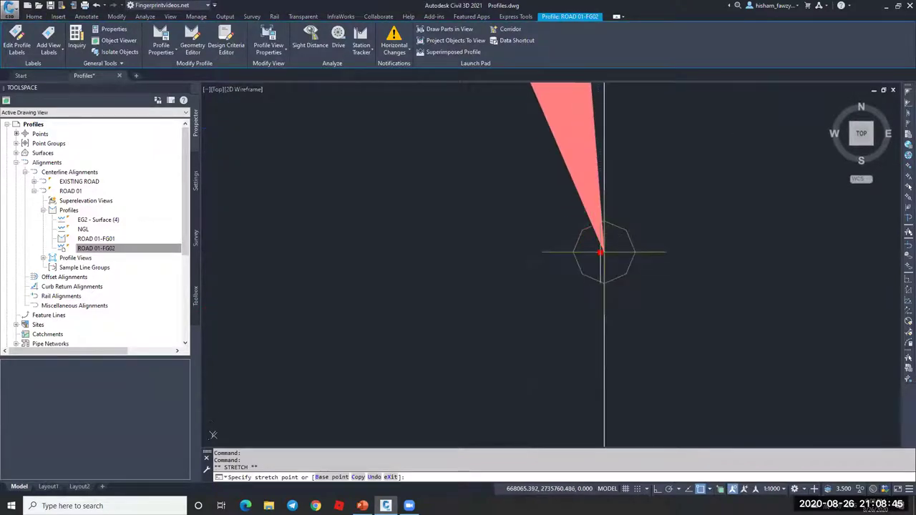
left_click(708, 489)
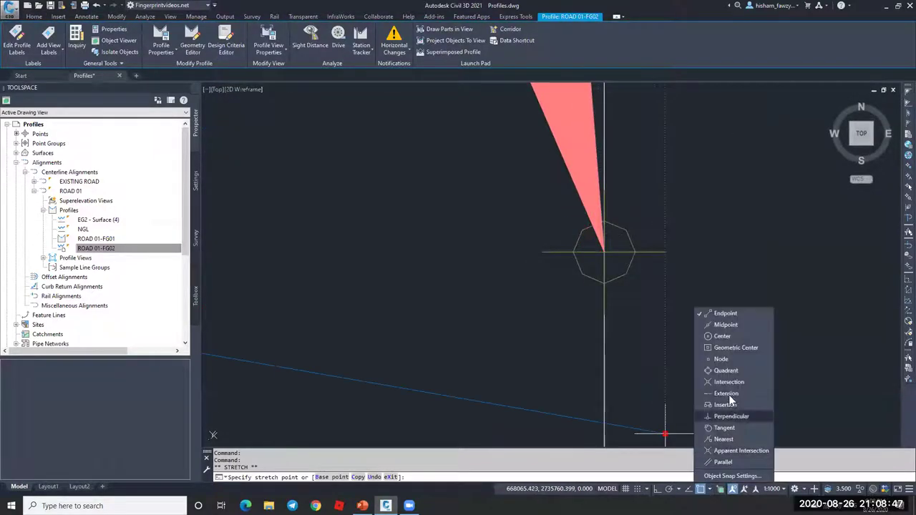
left_click(666, 291)
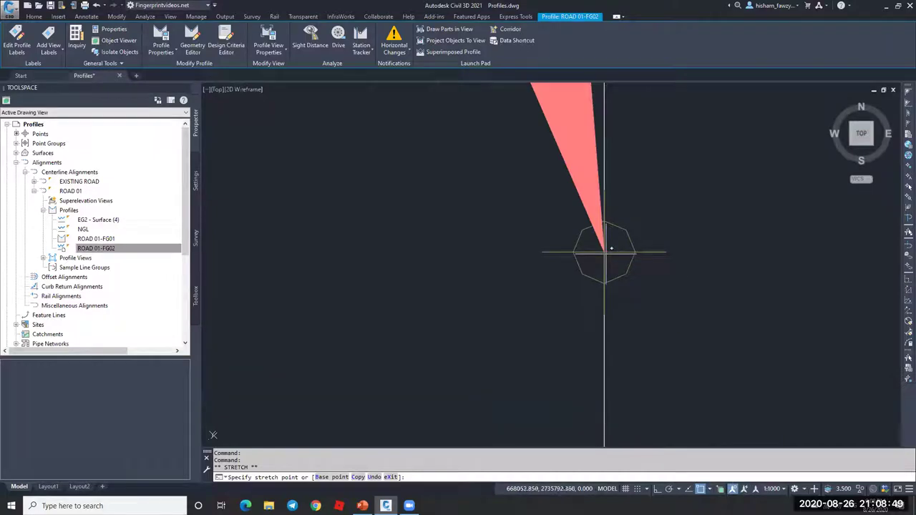
left_click(702, 489)
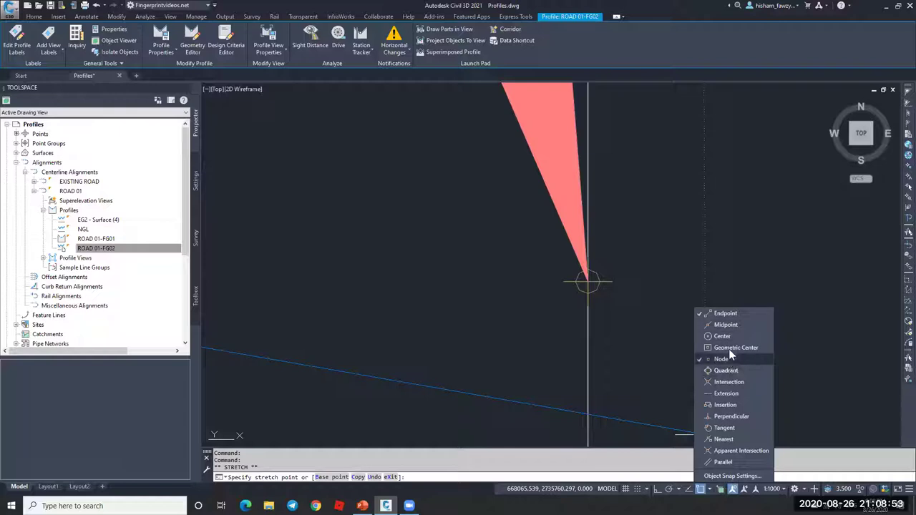
left_click(728, 383)
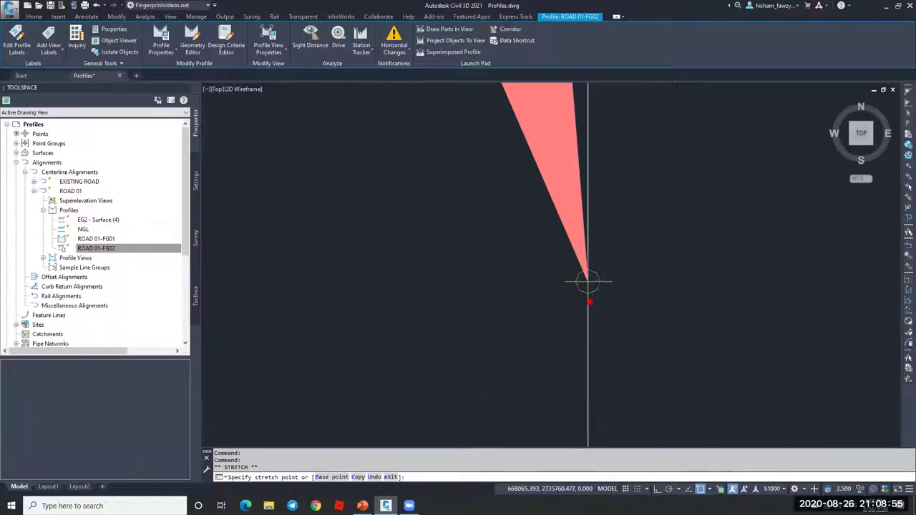
left_click(589, 290)
scroll(589, 329, "up", 5)
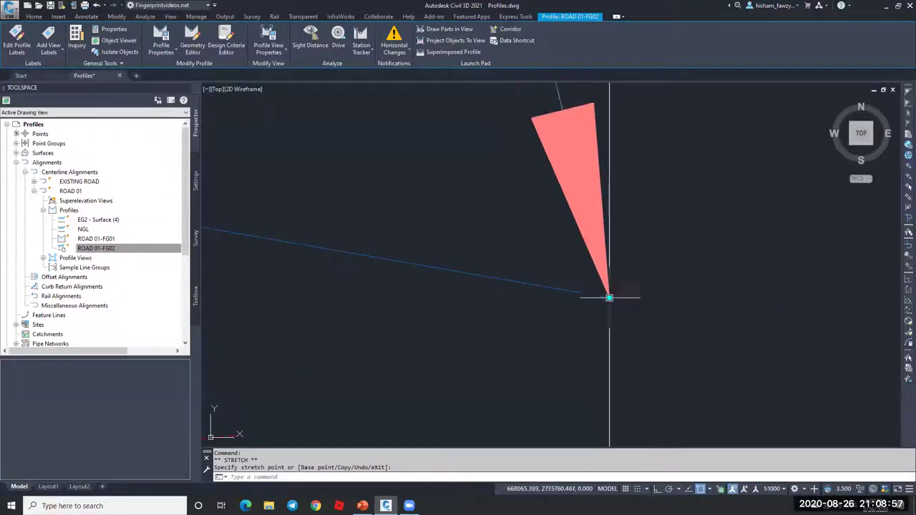
scroll(535, 295, "down", 2)
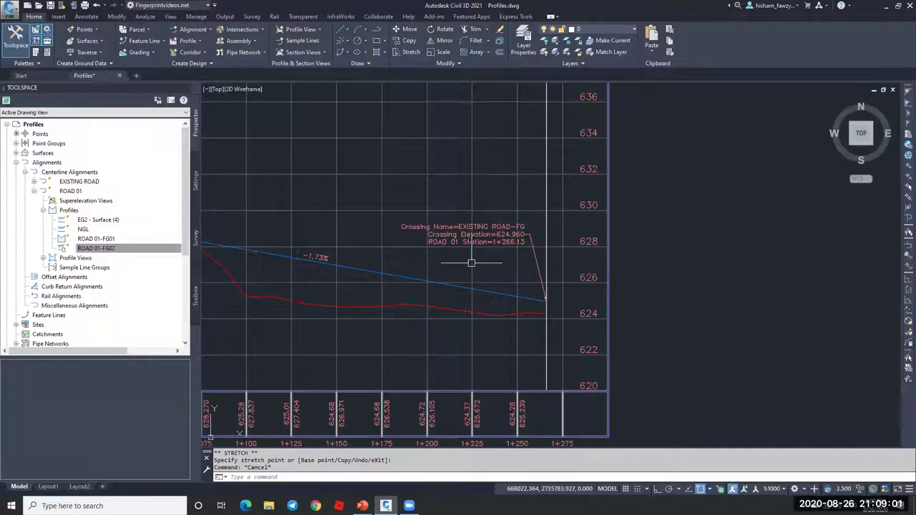
scroll(581, 257, "down", 6)
scroll(433, 243, "up", 3)
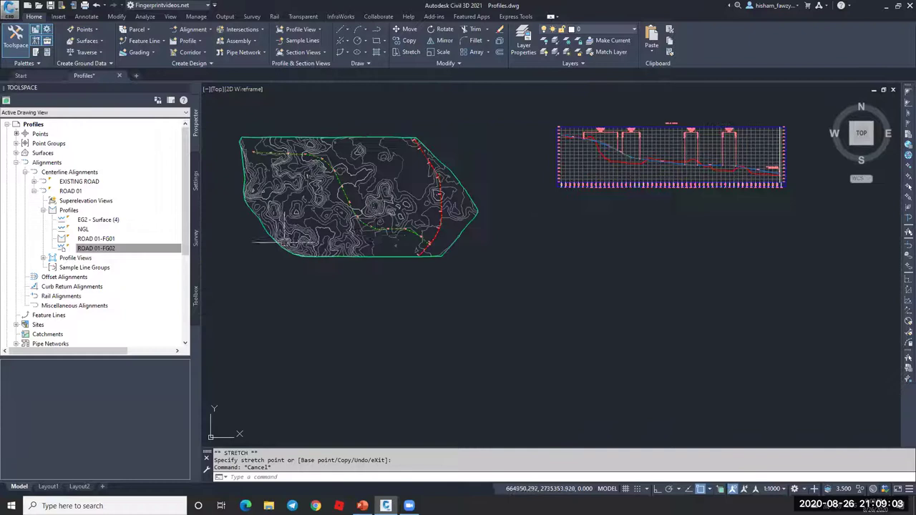
key("Escape")
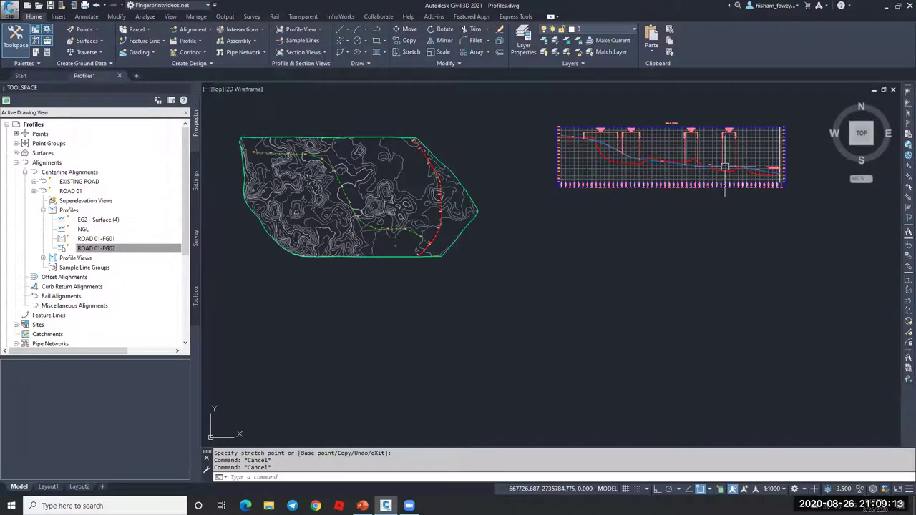
left_click(762, 152)
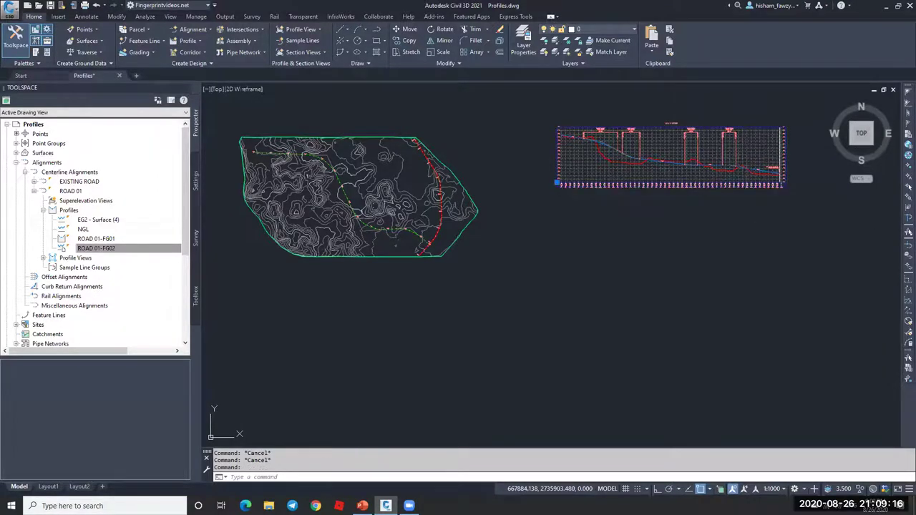
scroll(762, 152, "up", 5)
key("Escape")
left_click(730, 161)
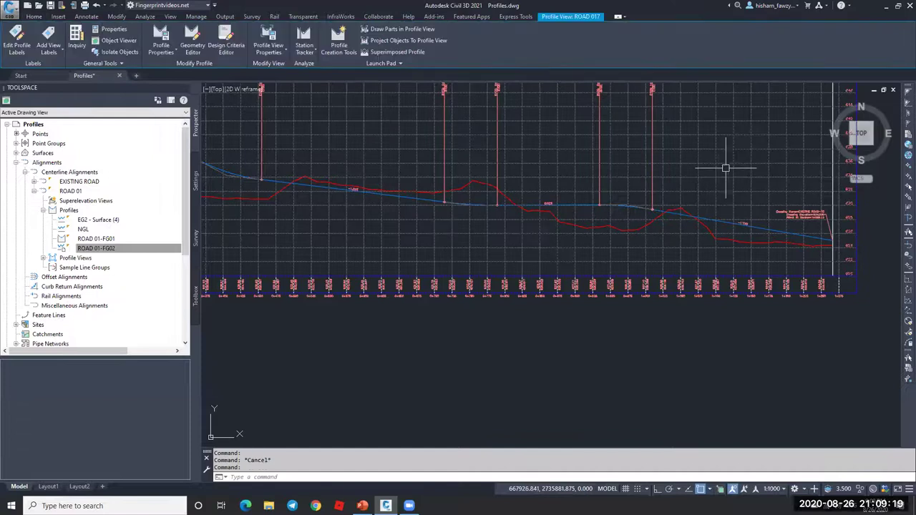
scroll(641, 213, "down", 2)
scroll(658, 213, "up", 3)
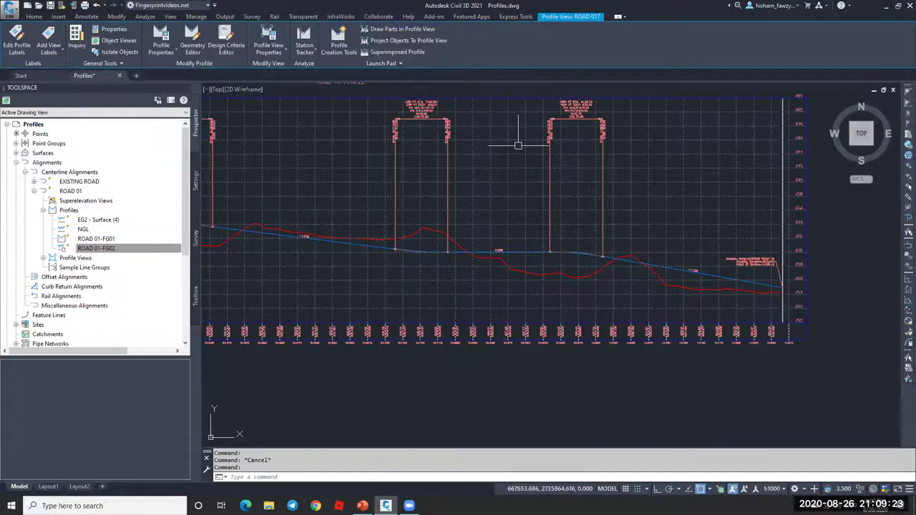
key("Escape")
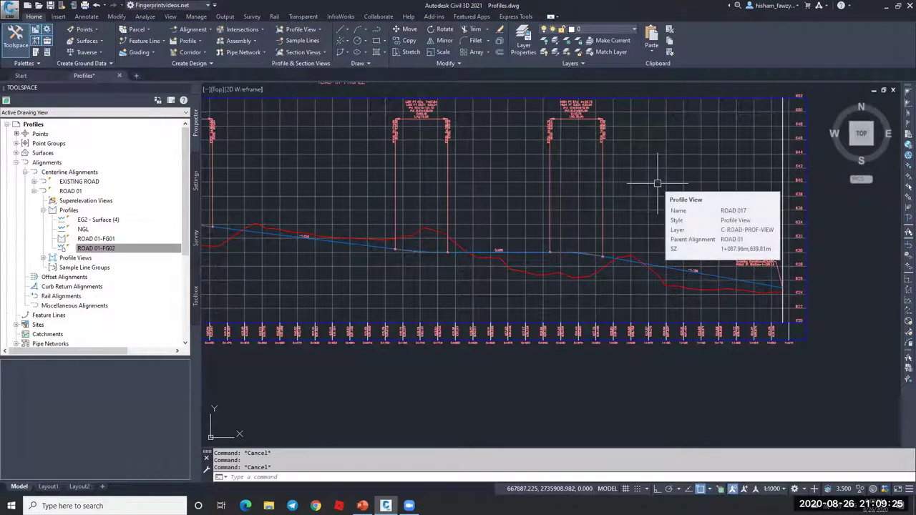
left_click(657, 183)
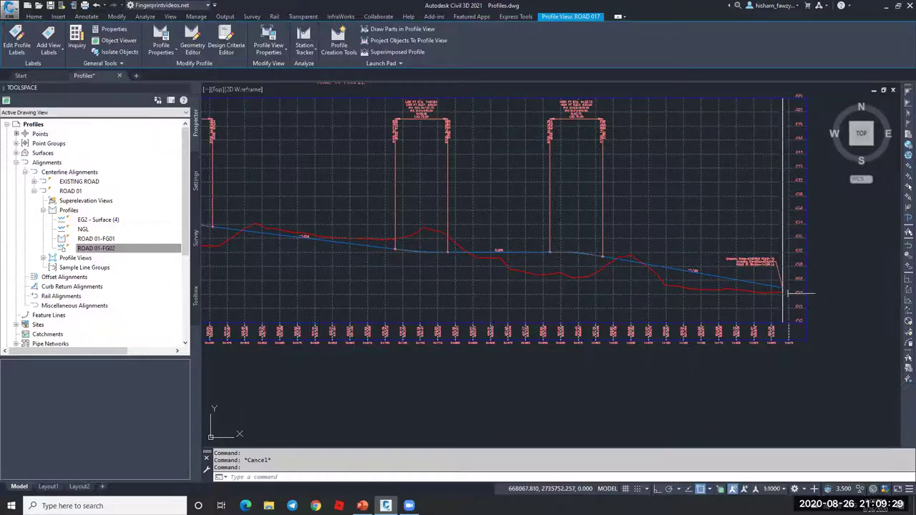
key("Escape")
left_click(644, 215)
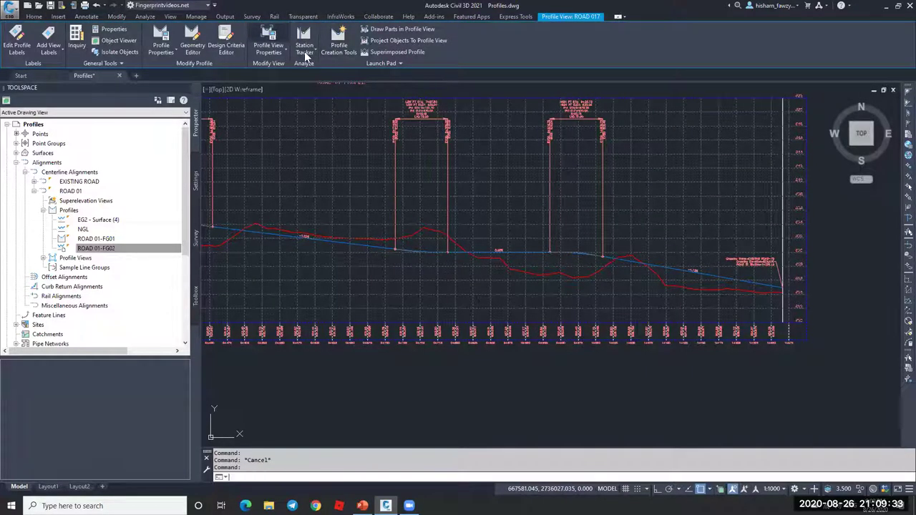
Turn off alignment crossings in the ROAD 017 profile view properties
double_click(548, 142)
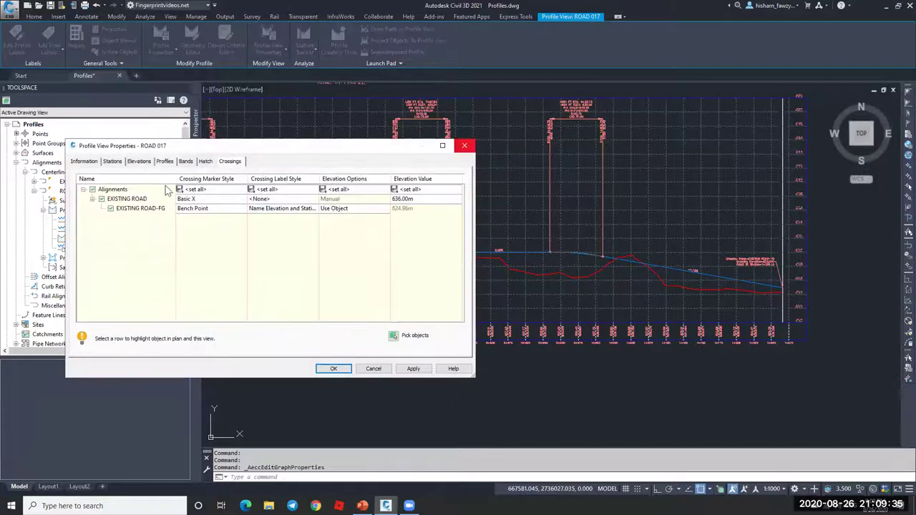
left_click(92, 189)
left_click(319, 370)
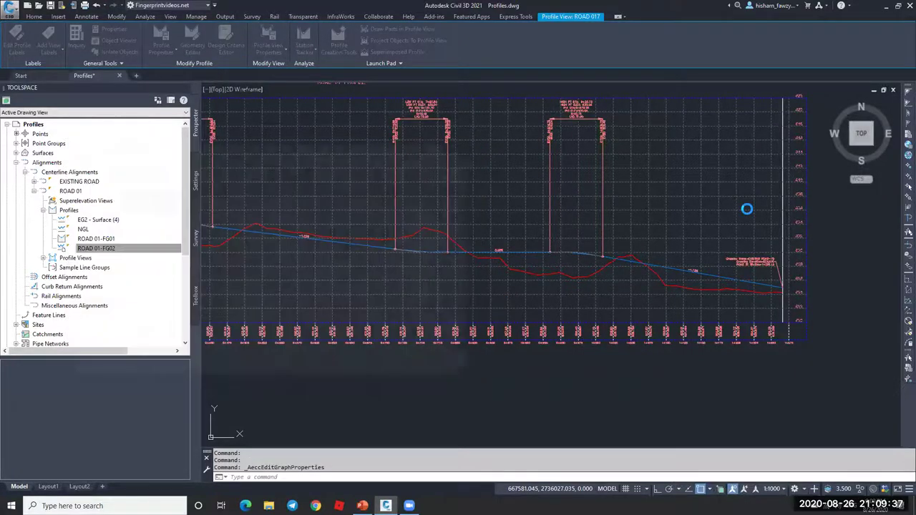
key("Escape")
Raise ROAD 01-FG02's end point, flattening its last grade from -1.73% to -1.07%
left_click(754, 280)
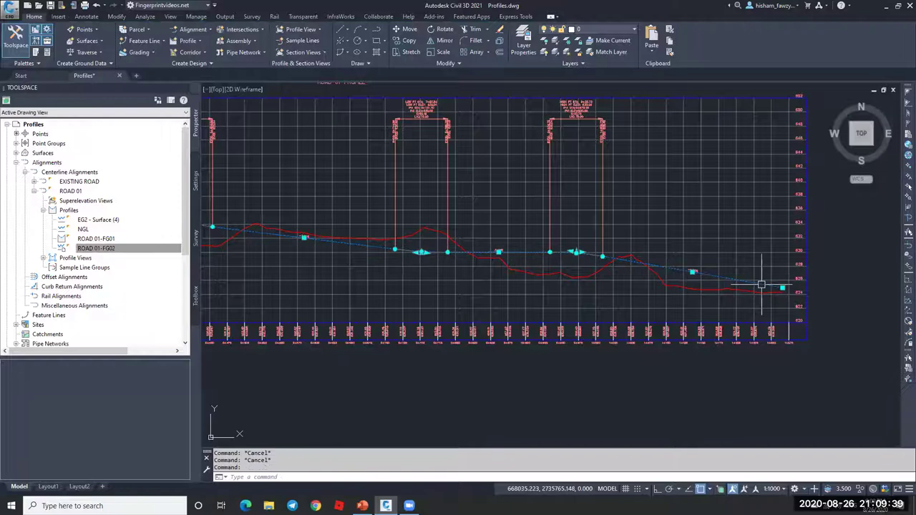
scroll(782, 286, "up", 6)
left_click(791, 292)
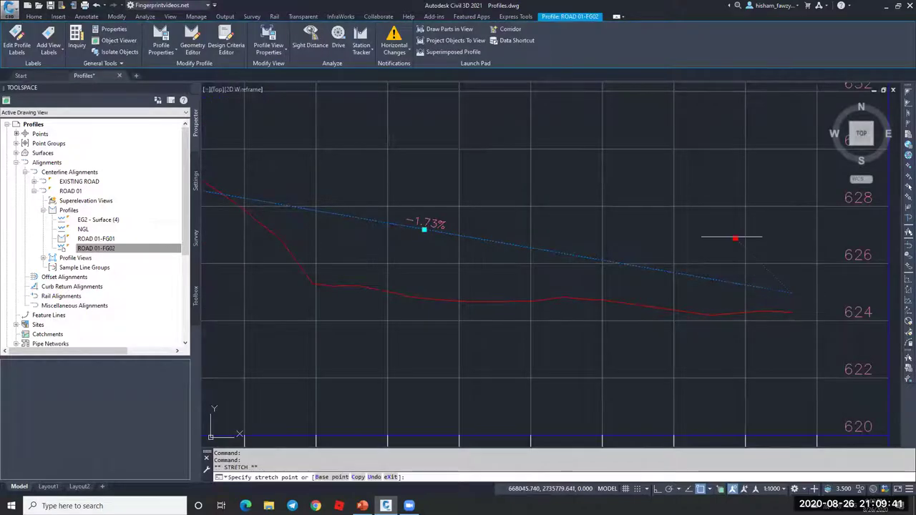
left_click(720, 229)
key("Escape")
scroll(579, 205, "down", 10)
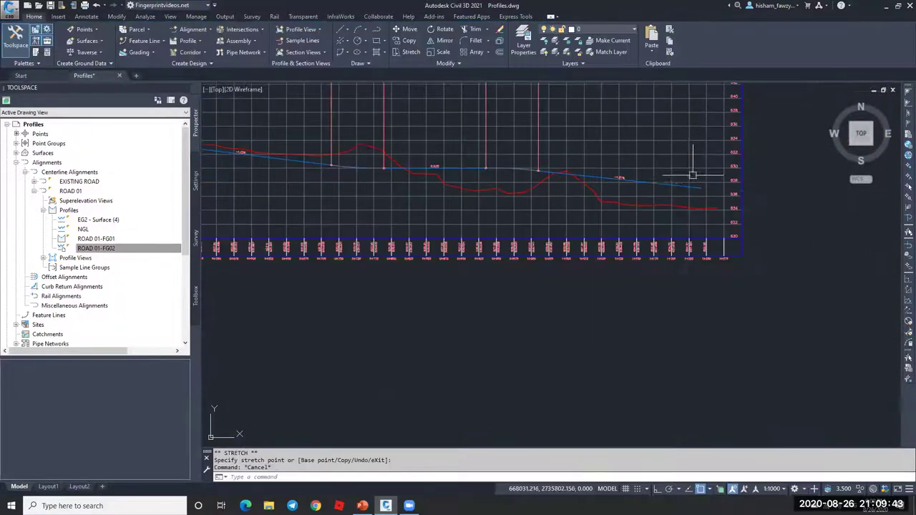
scroll(446, 218, "up", 10)
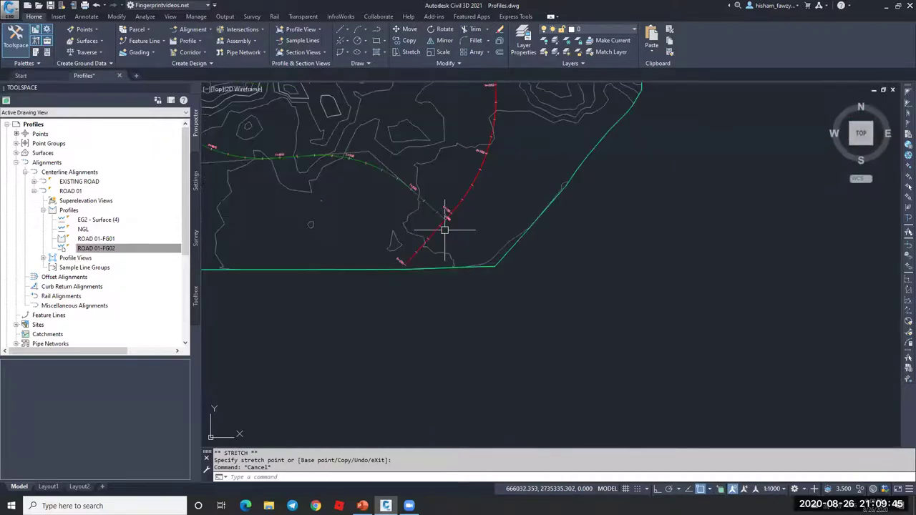
key("Escape")
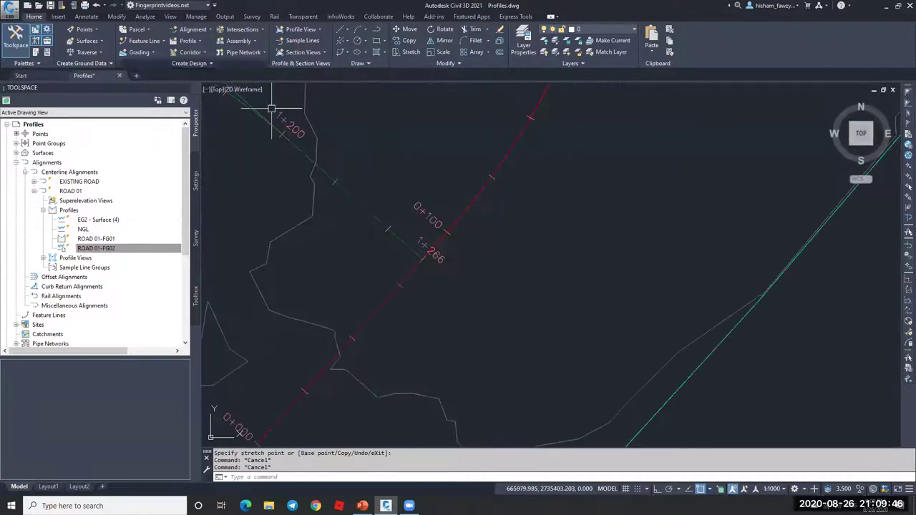
Start Create Points by Station/Offset on the EXISTING ROAD alignment with the EXISTING ROAD-FG profile
left_click(95, 30)
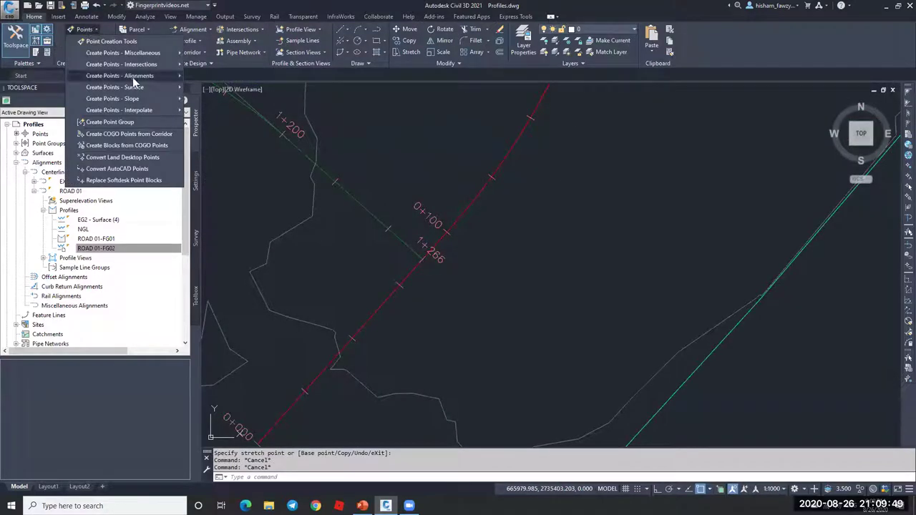
mouse_move(155, 76)
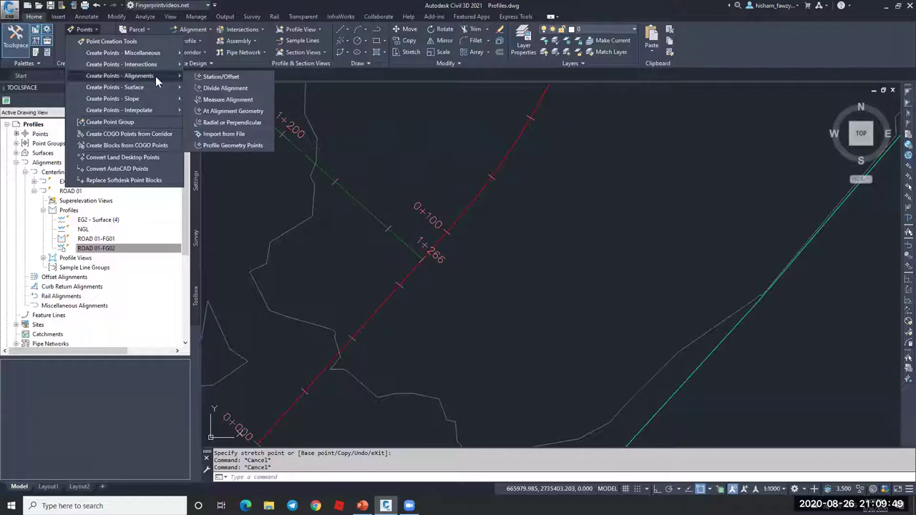
left_click(239, 79)
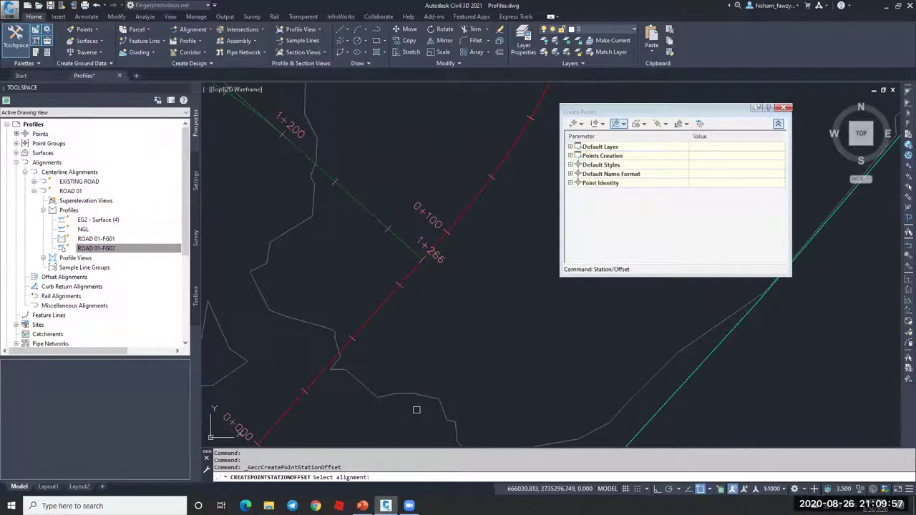
left_click(480, 192)
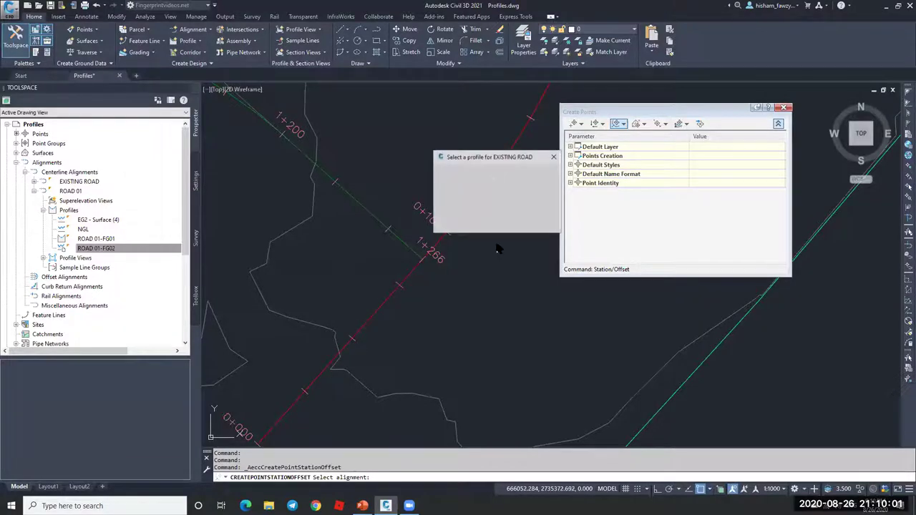
left_click(497, 177)
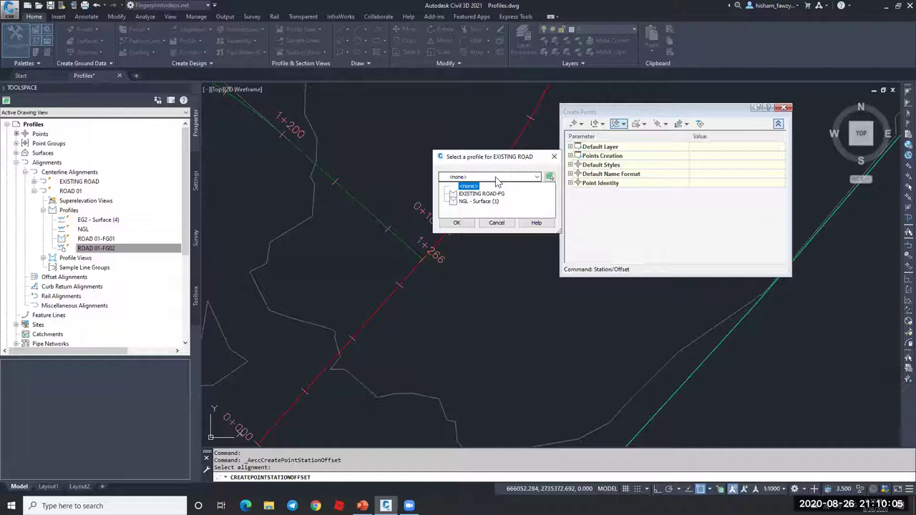
left_click(496, 201)
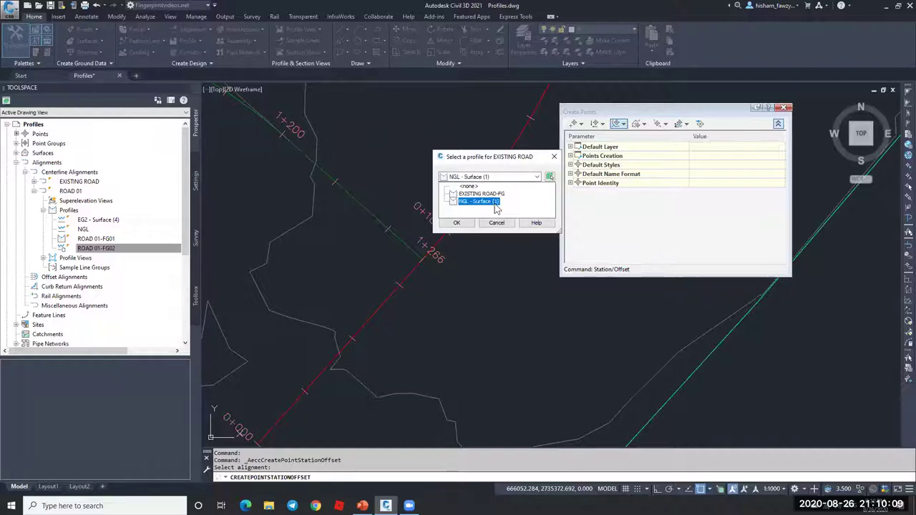
key("Up")
key("Down")
left_click(477, 195)
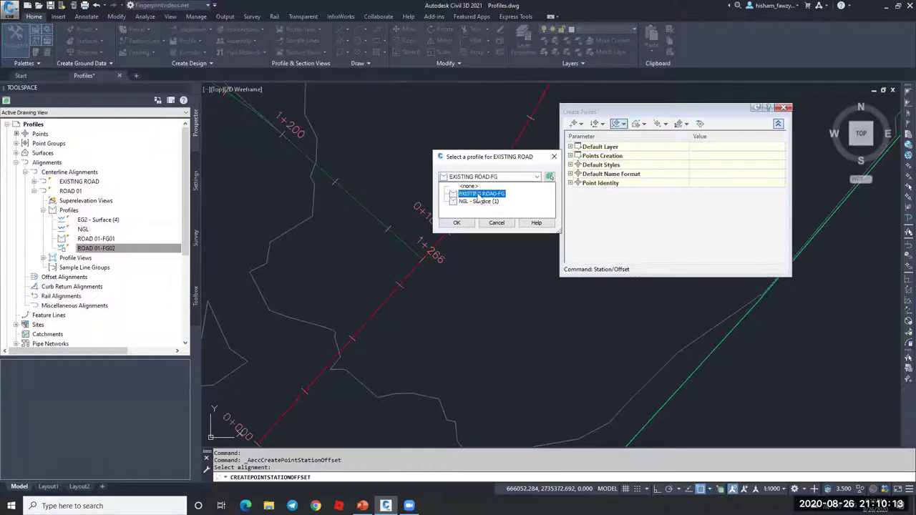
left_click(485, 195)
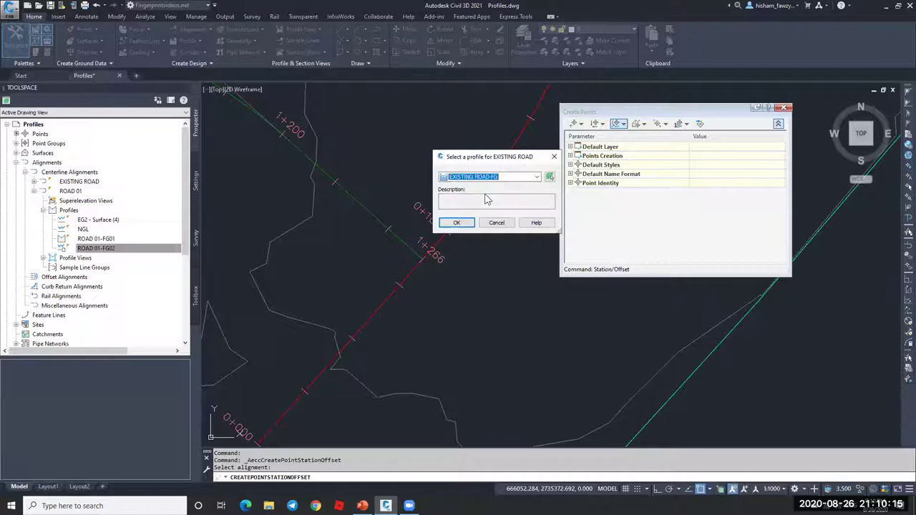
left_click(457, 222)
Place the point at station 1+266 with zero offset and description 'int'
scroll(402, 303, "up", 5)
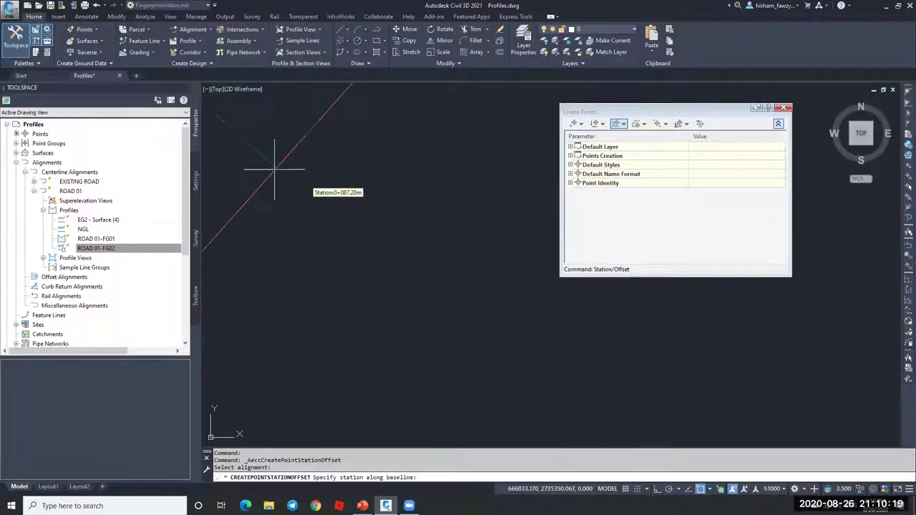
left_click(277, 170)
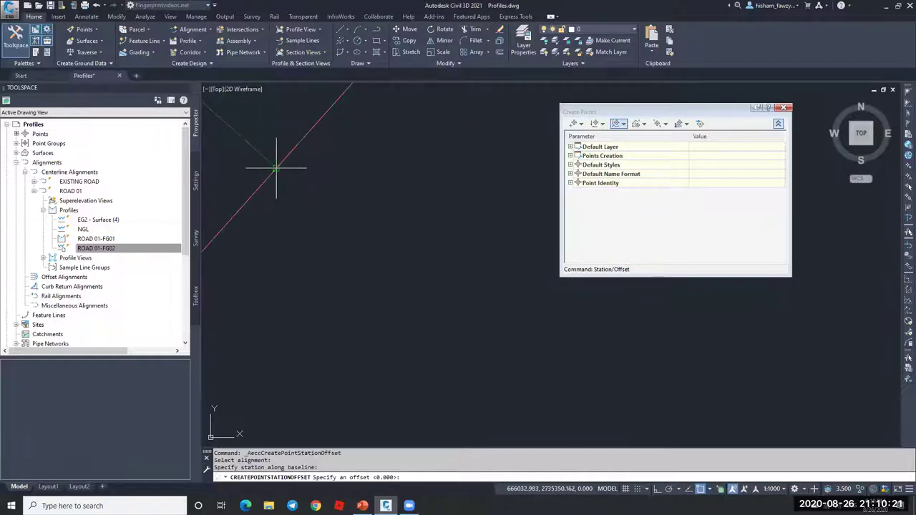
key("Return")
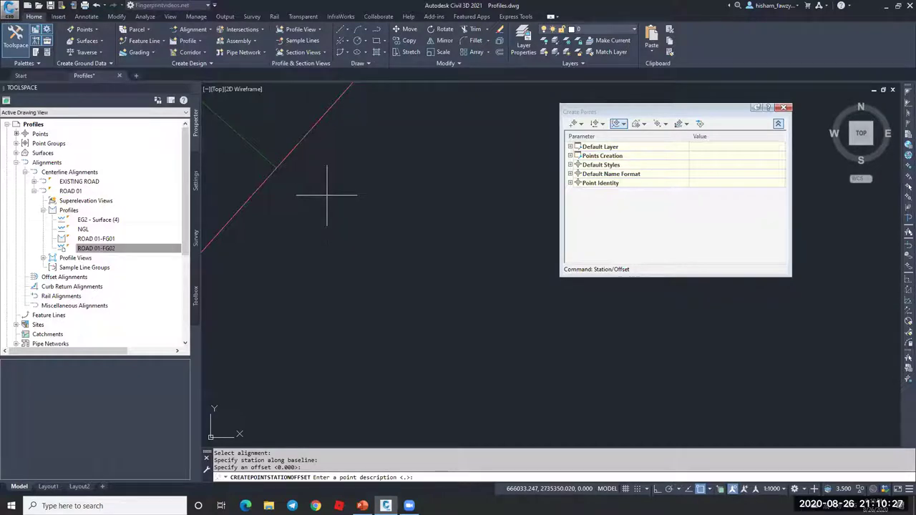
type("int")
key("Return")
scroll(372, 219, "up", 3)
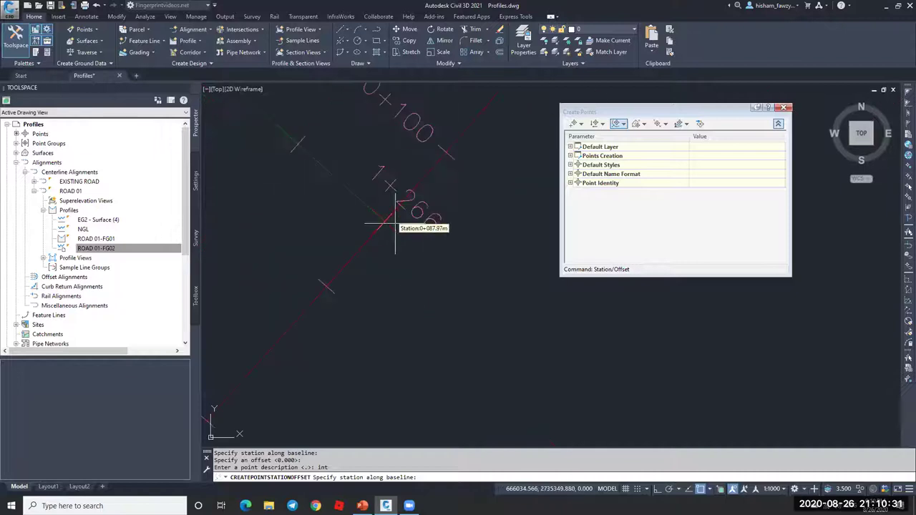
key("Escape")
key("Escape")
Verify point 3993's values, elevation 624.960 m, in the point details
left_click(390, 221)
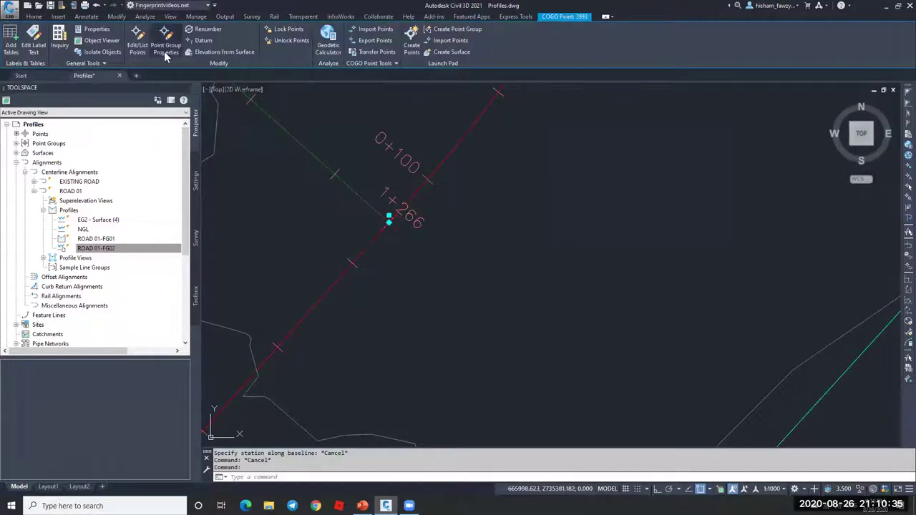
left_click(138, 39)
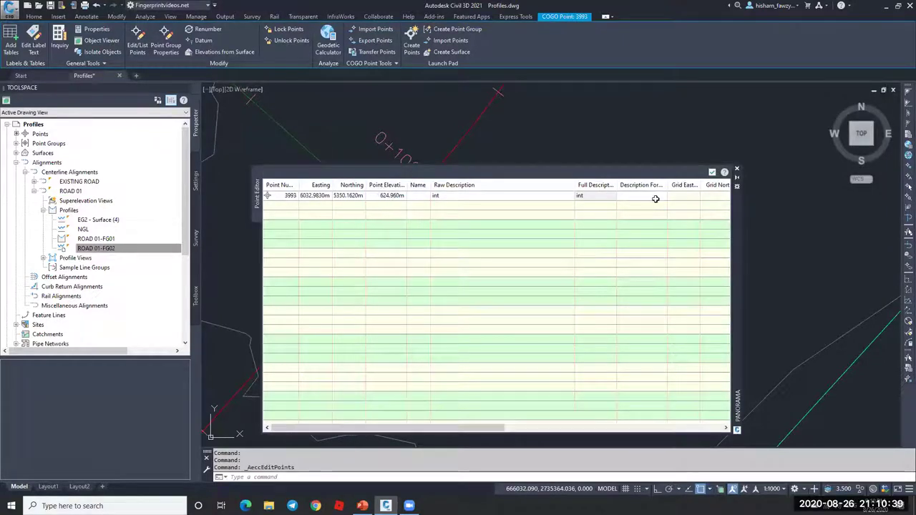
left_click(712, 171)
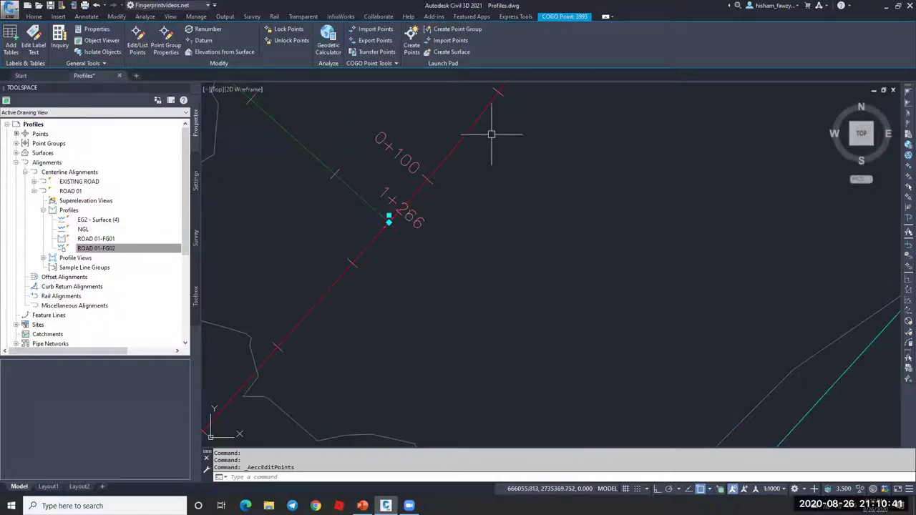
key("Escape")
key("Escape")
scroll(360, 231, "down", 10)
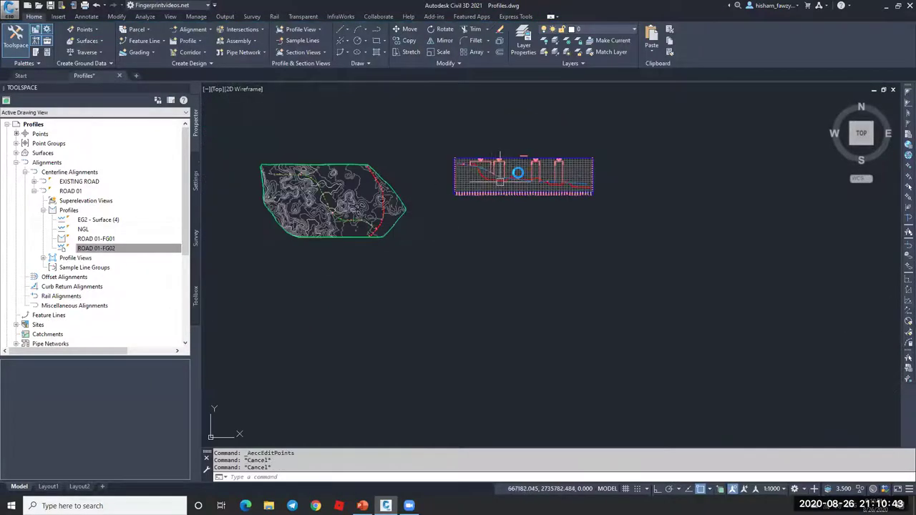
Project the COGO point at station 1+266 into the ROAD 01 profile view
scroll(517, 173, "up", 6)
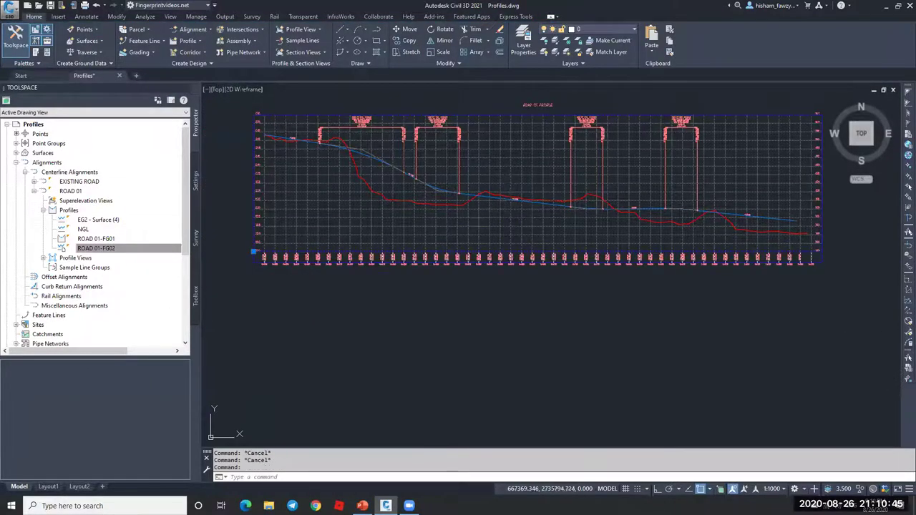
left_click(503, 223)
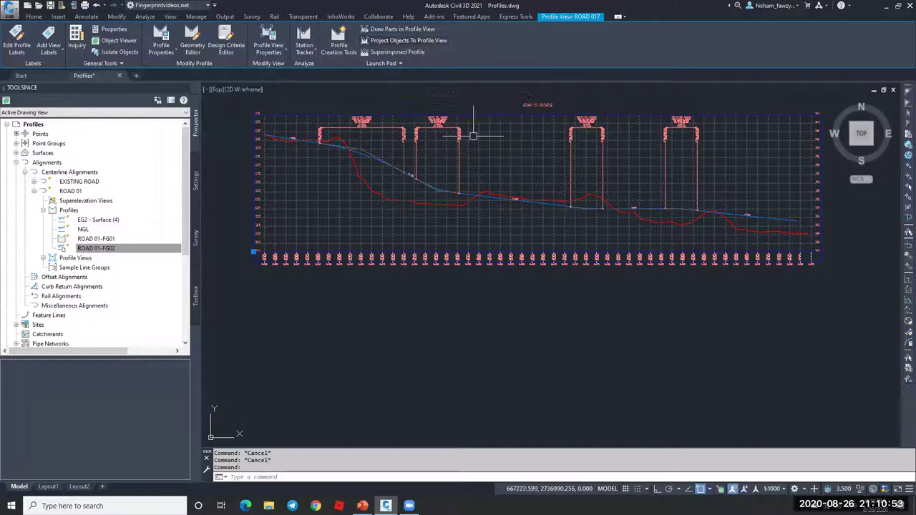
left_click(429, 40)
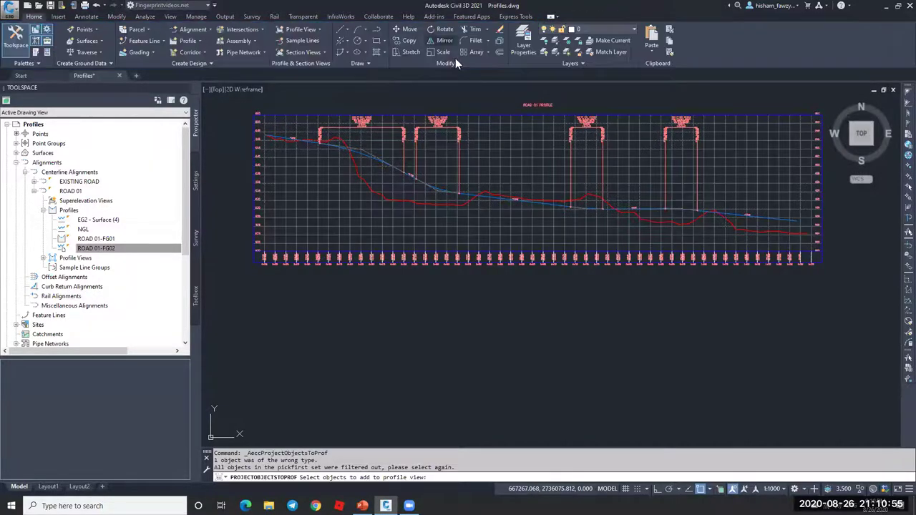
scroll(676, 169, "down", 5)
scroll(501, 235, "up", 8)
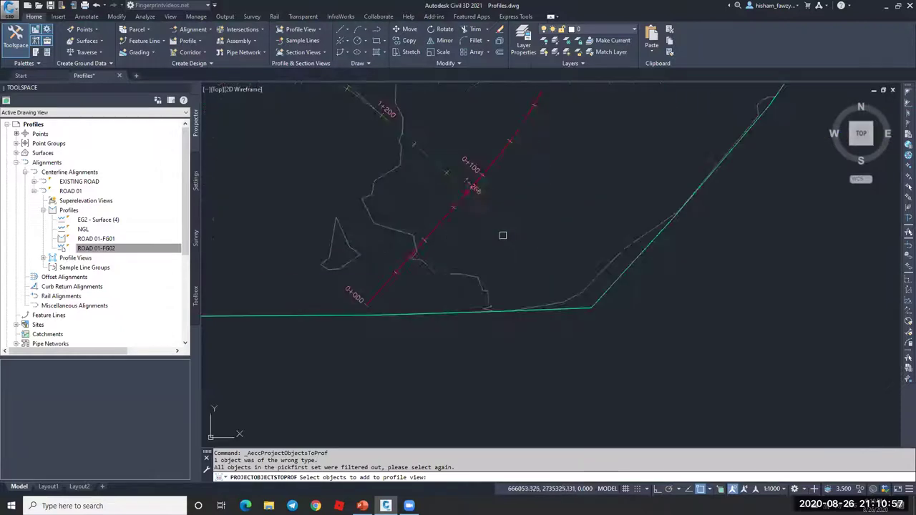
scroll(473, 190, "up", 3)
left_click(419, 210)
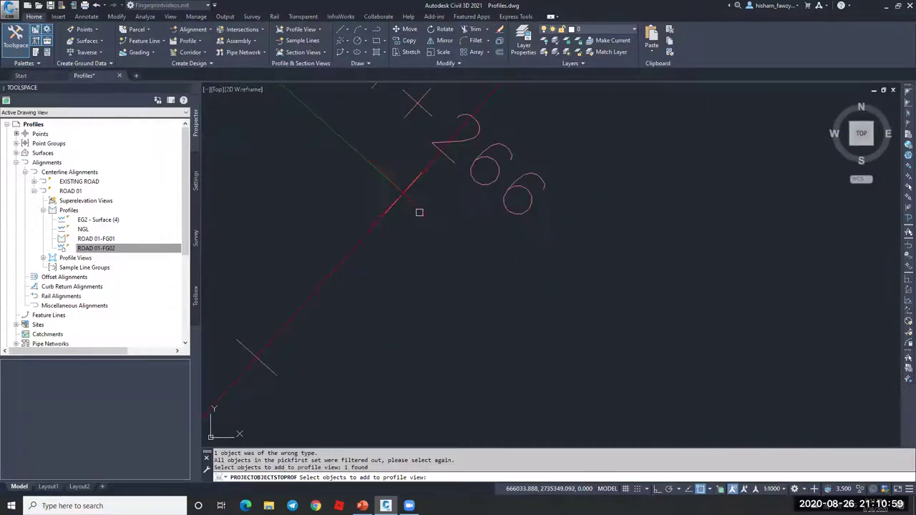
key("Return")
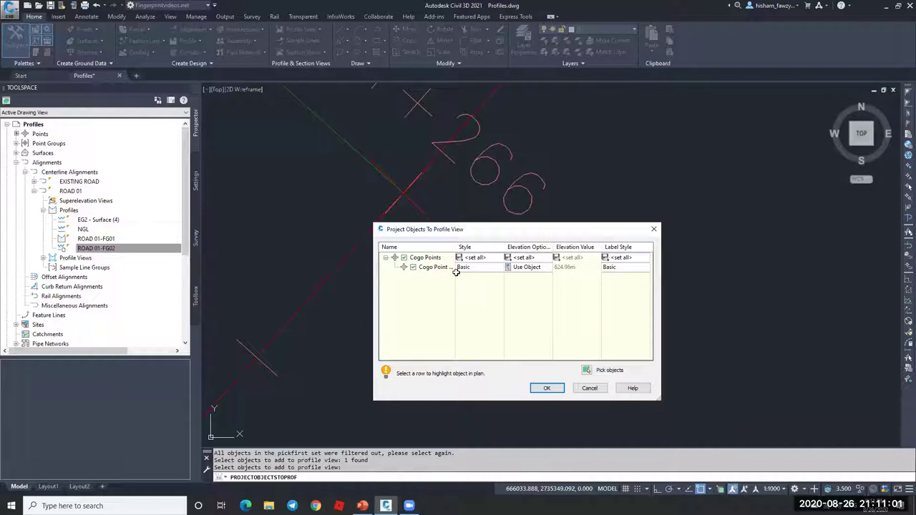
Keep the Basic point style for the projection and confirm it
left_click(481, 272)
left_click(484, 180)
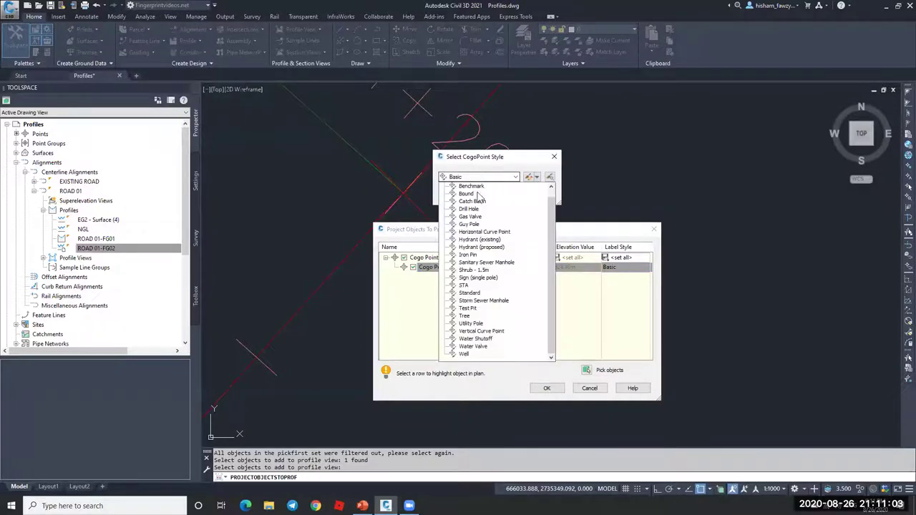
left_click(472, 185)
left_click(496, 195)
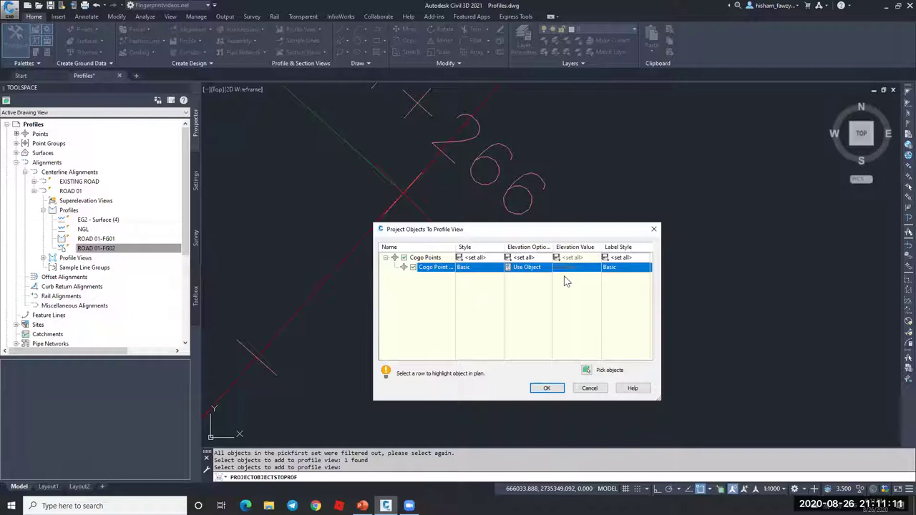
left_click(548, 389)
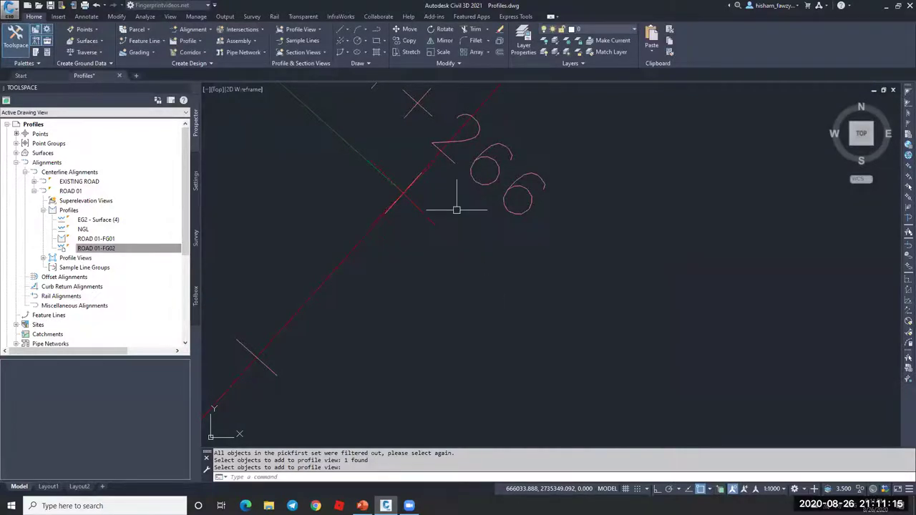
scroll(449, 204, "down", 5)
scroll(400, 243, "down", 3)
Zoom in to the projected point's station label in the profile view
scroll(751, 157, "up", 3)
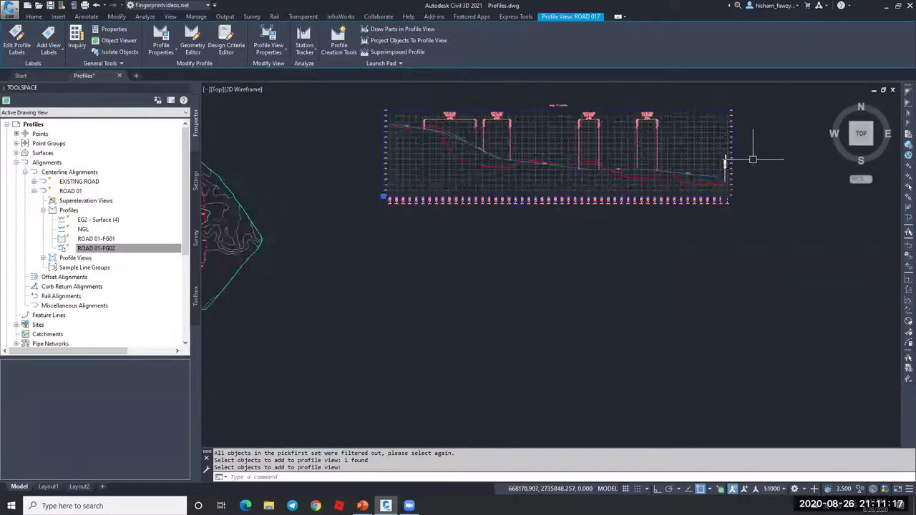
scroll(650, 221, "up", 5)
key("Escape")
scroll(637, 248, "up", 4)
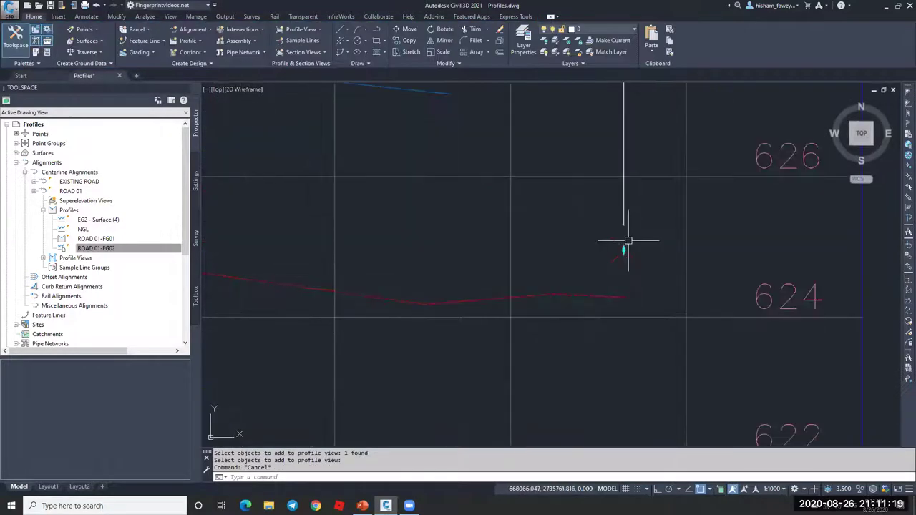
left_click(627, 241)
scroll(591, 205, "down", 5)
key("Escape")
scroll(579, 214, "up", 4)
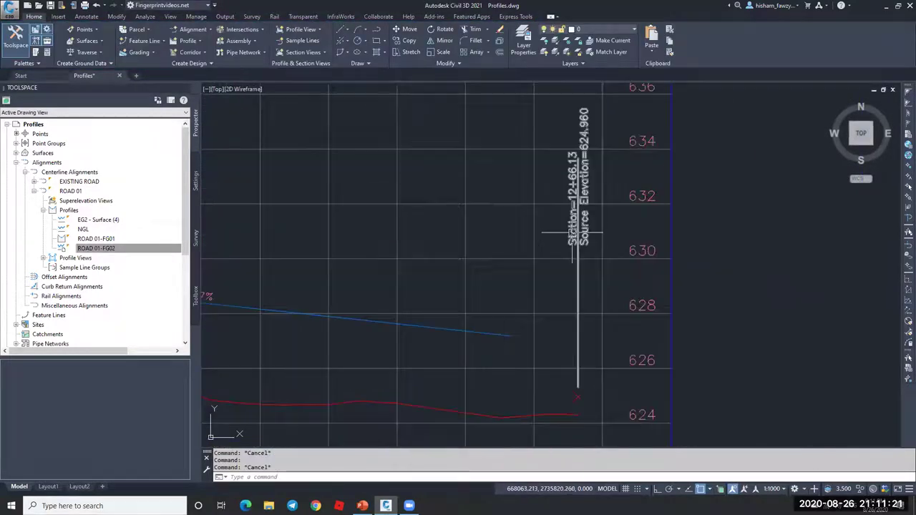
scroll(593, 202, "up", 2)
scroll(576, 182, "down", 2)
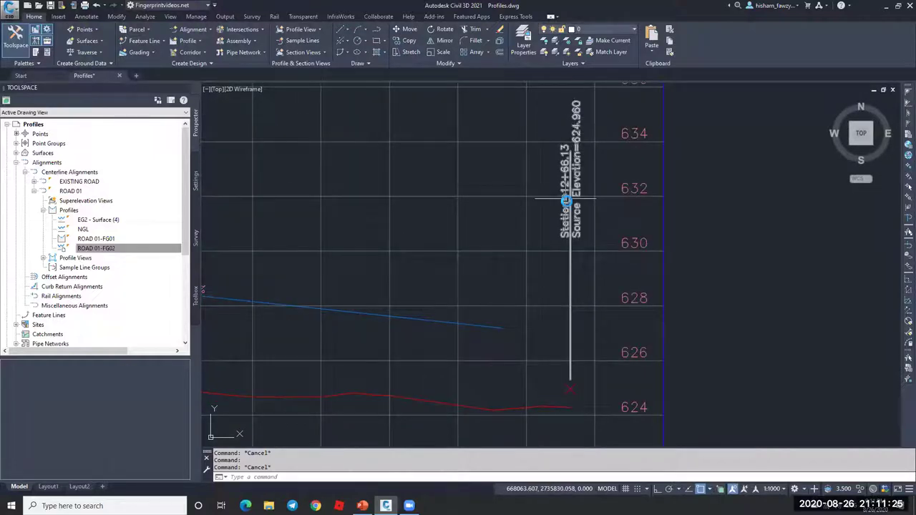
scroll(566, 202, "up", 2)
scroll(566, 204, "down", 5)
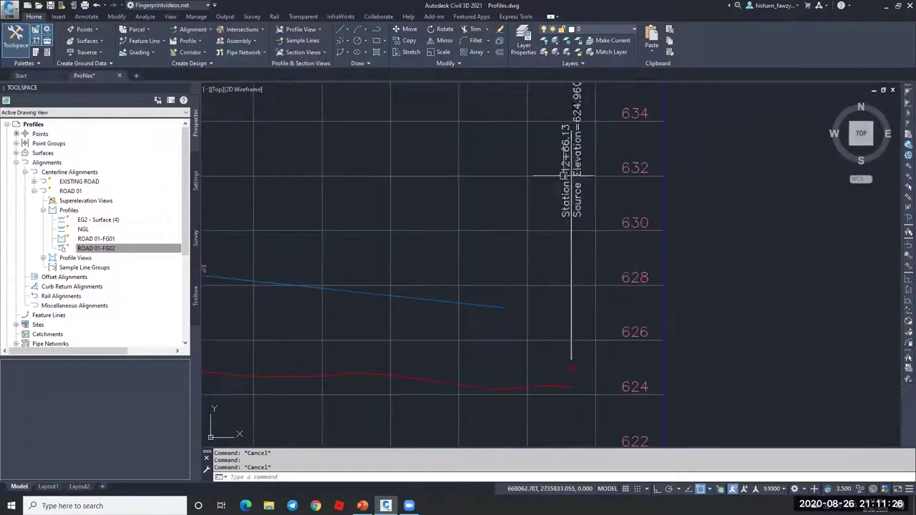
left_click(568, 258)
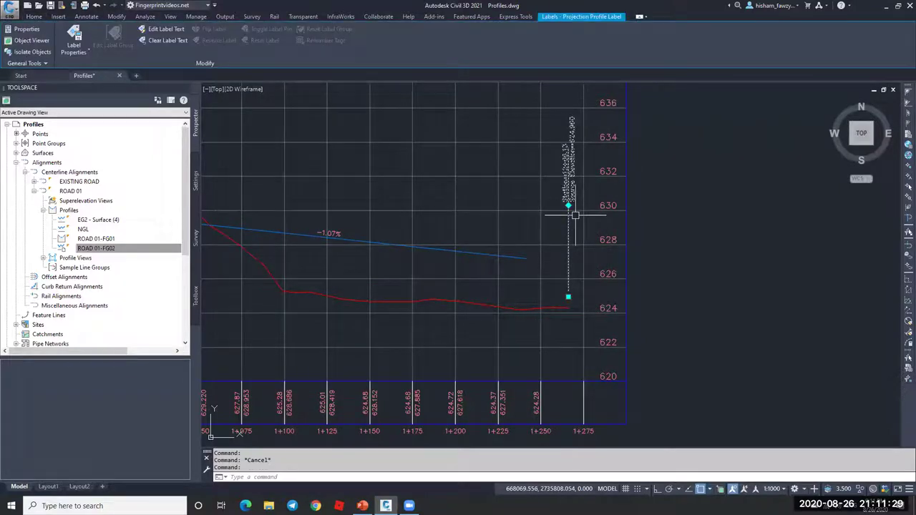
key("Escape")
Stretch ROAD 01-FG02's end onto the projected point at 624.960, steepening the grade to -1.73%
left_click(528, 259)
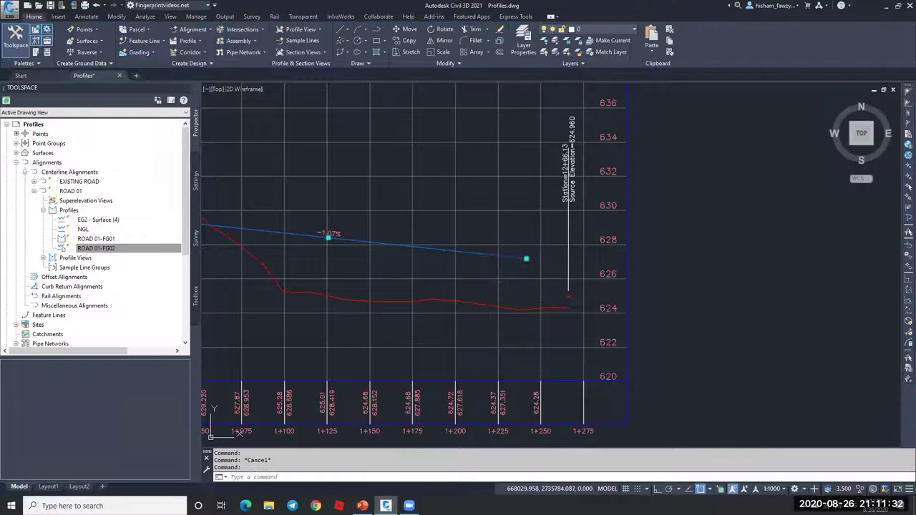
left_click(526, 258)
left_click(567, 295)
key("Escape")
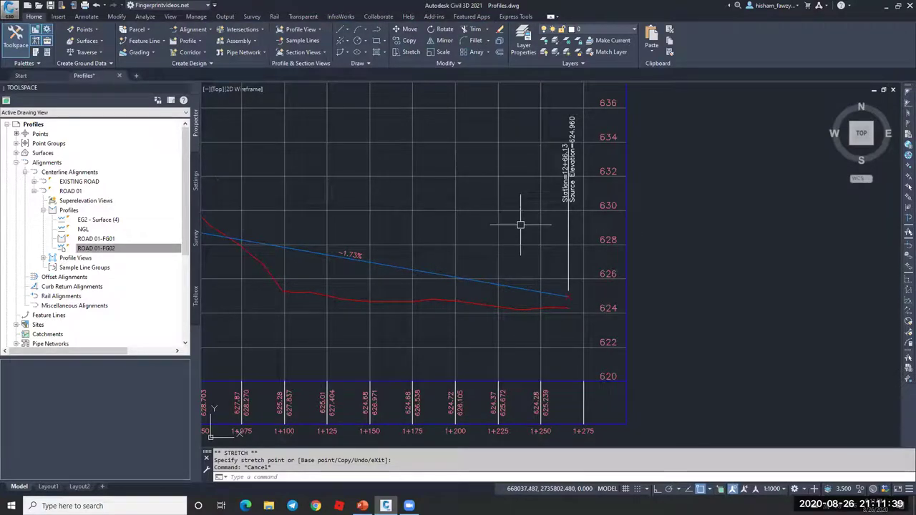
scroll(572, 218, "down", 6)
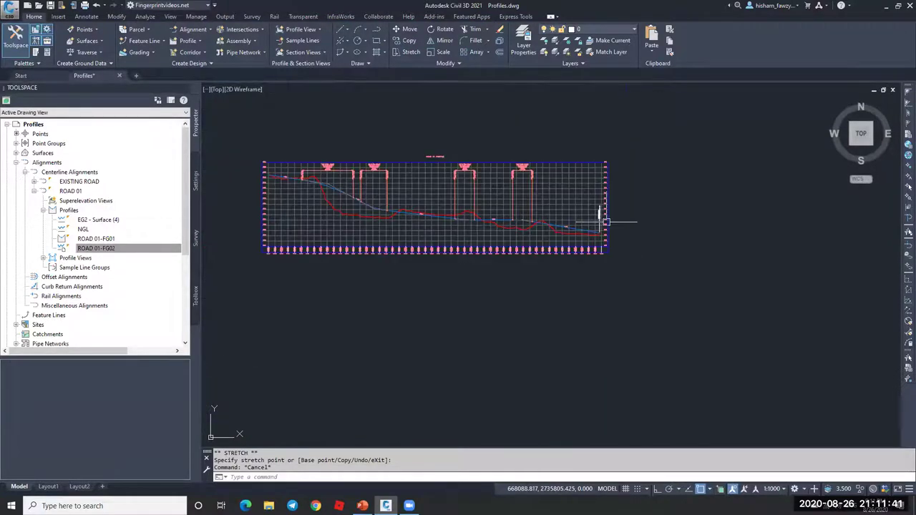
scroll(368, 268, "up", 6)
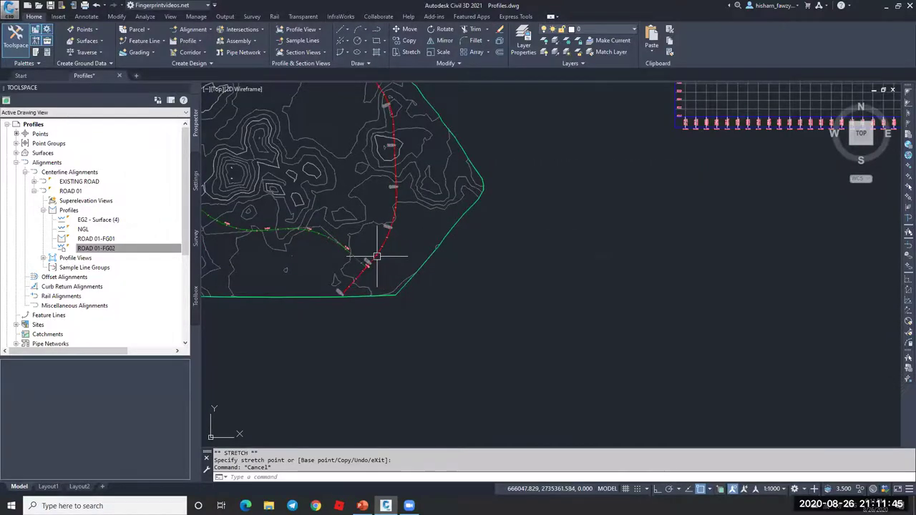
scroll(350, 254, "down", 4)
scroll(621, 193, "up", 6)
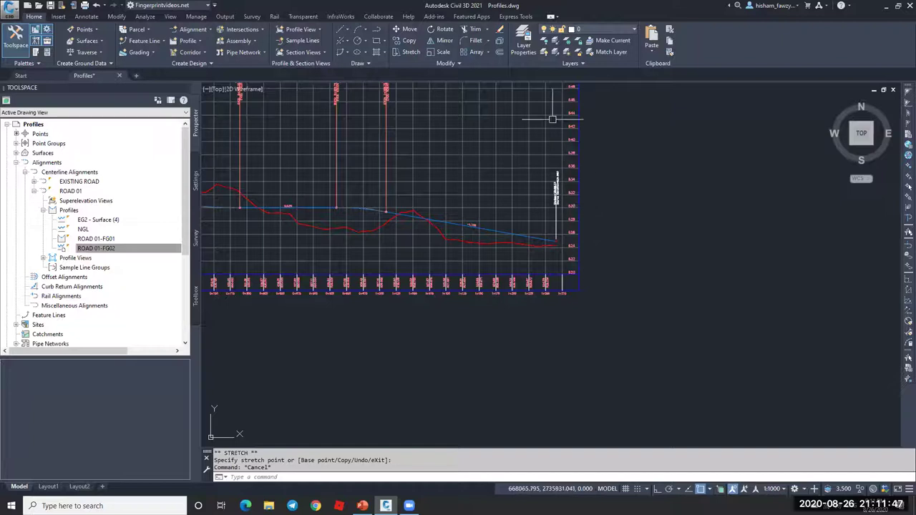
scroll(552, 200, "up", 2)
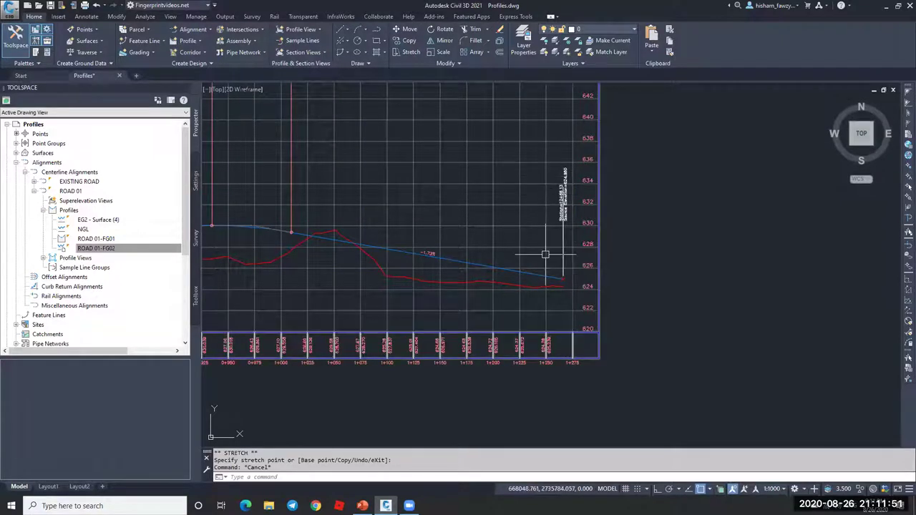
scroll(562, 247, "down", 5)
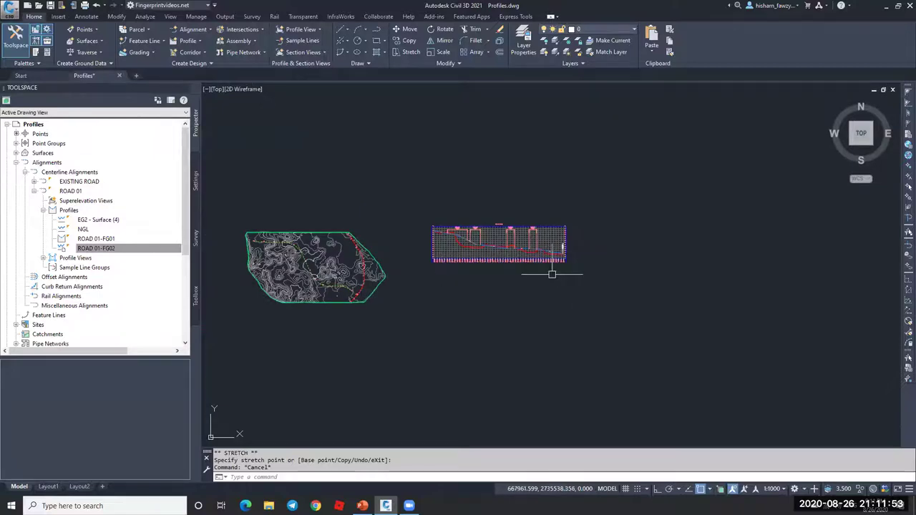
scroll(554, 248, "up", 5)
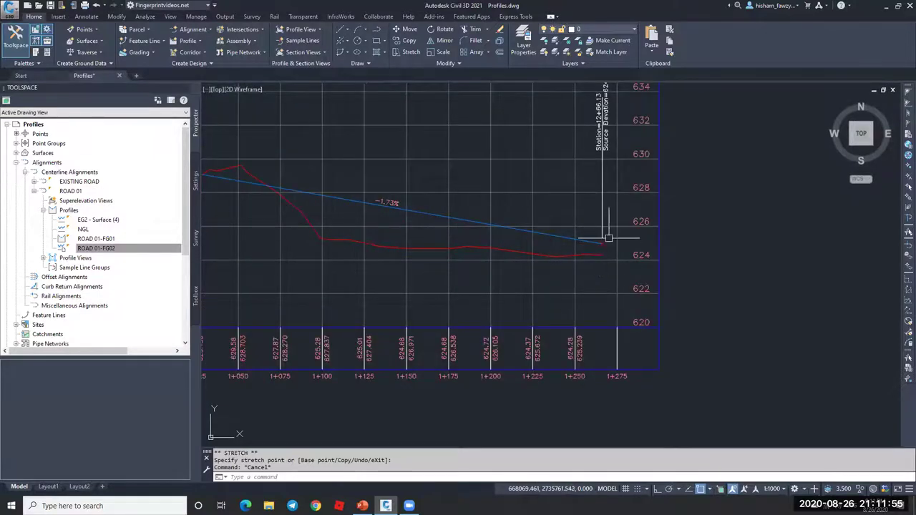
scroll(608, 237, "down", 5)
scroll(266, 282, "up", 5)
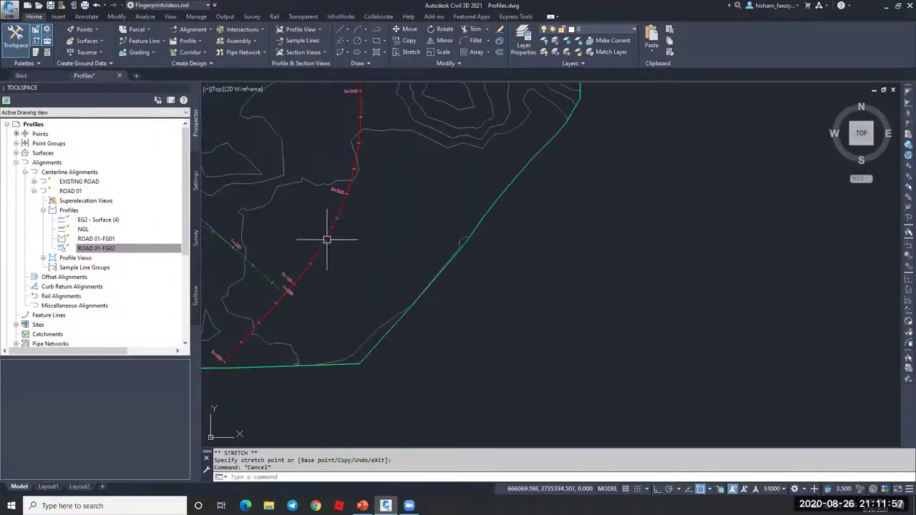
scroll(297, 266, "down", 5)
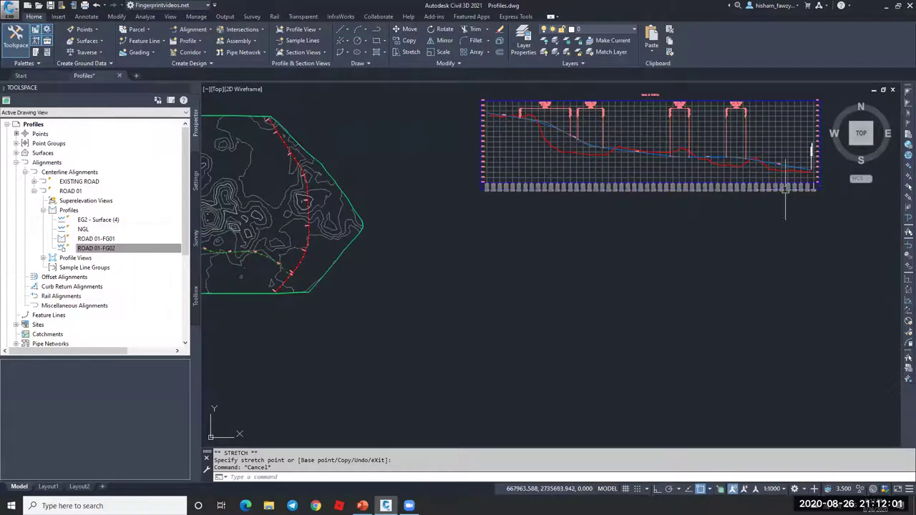
scroll(804, 173, "up", 4)
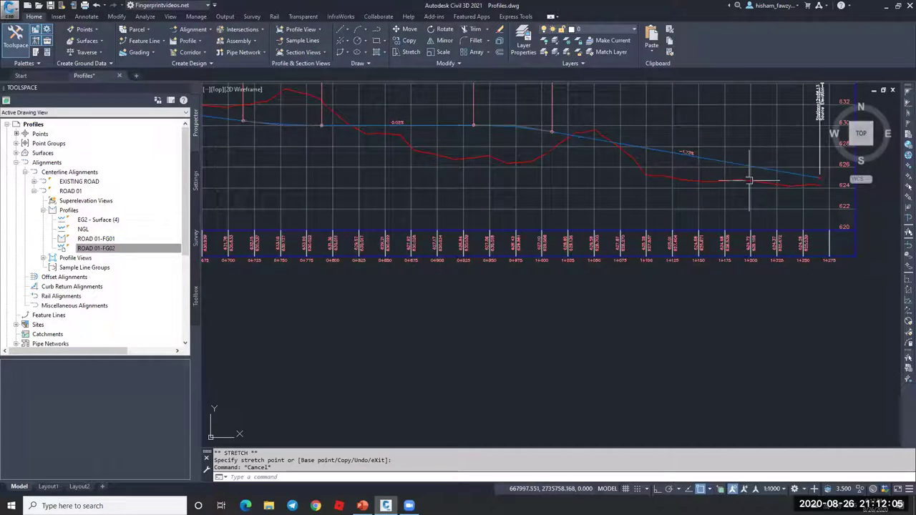
key("Escape")
scroll(665, 185, "down", 2)
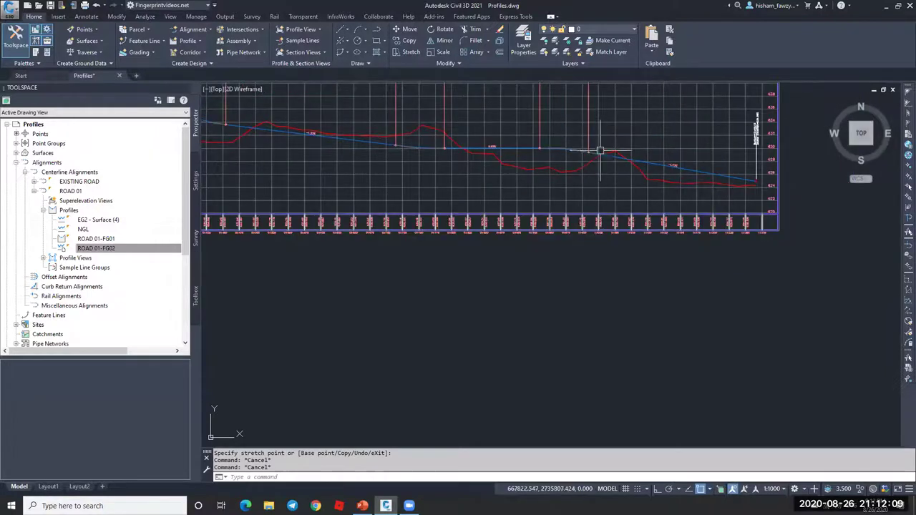
scroll(667, 166, "down", 3)
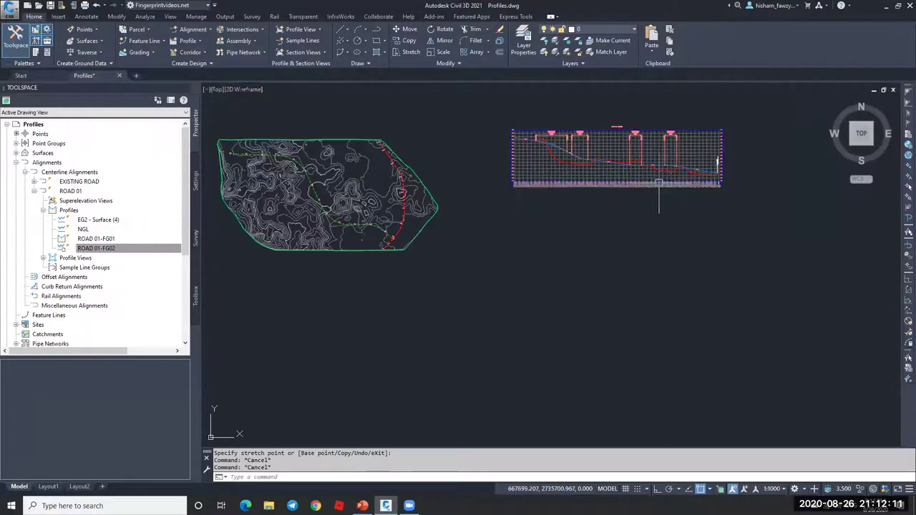
scroll(378, 230, "up", 4)
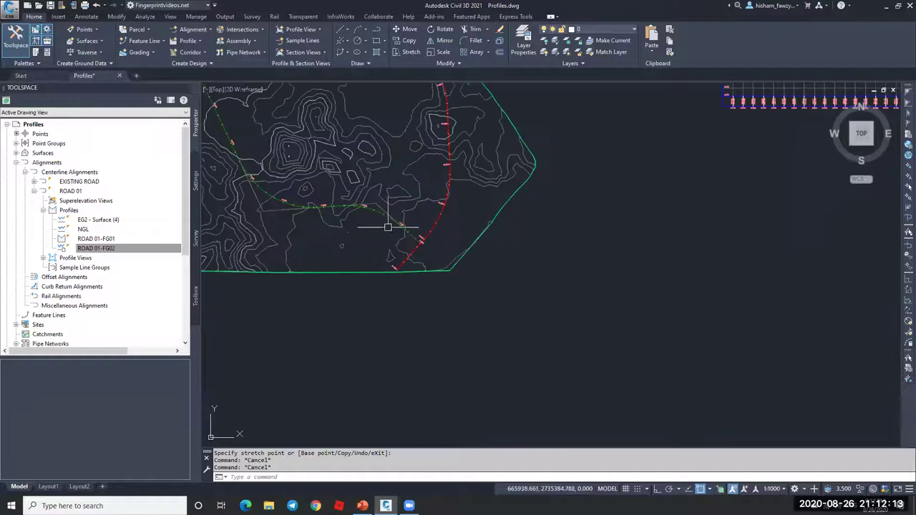
scroll(509, 198, "down", 3)
scroll(665, 165, "up", 3)
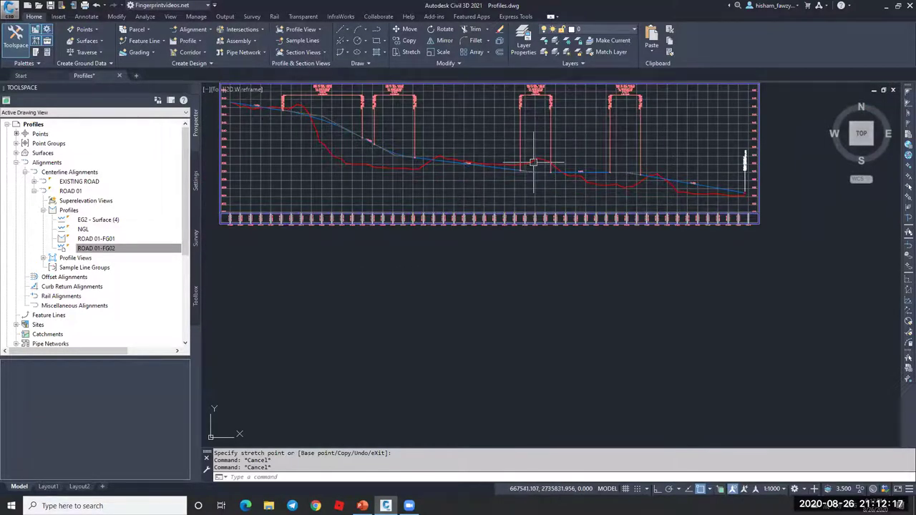
scroll(566, 159, "down", 6)
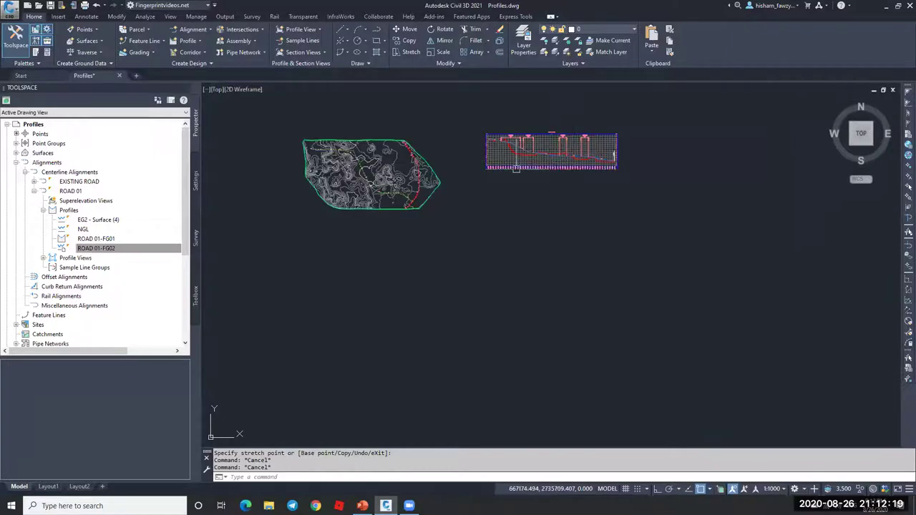
scroll(497, 153, "up", 2)
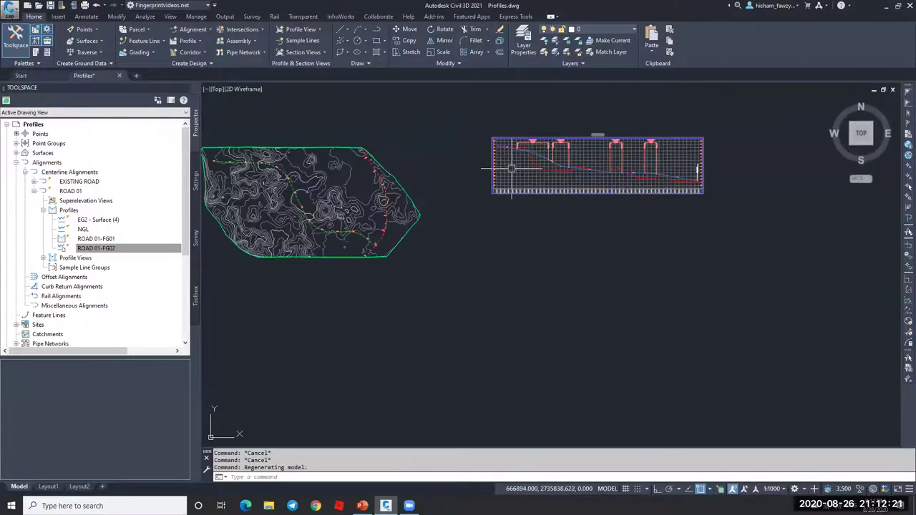
left_click(497, 153)
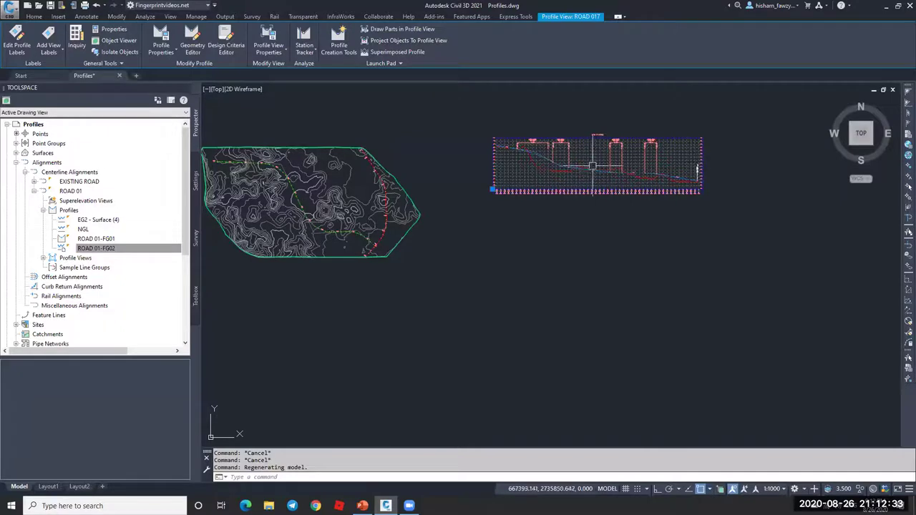
key("Escape")
scroll(272, 209, "up", 5)
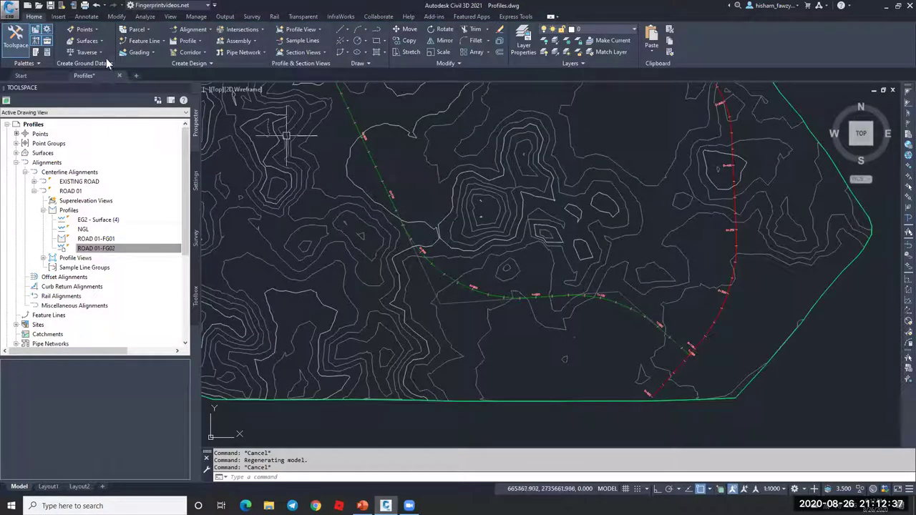
Start Random Points creation on the EG2 surface
left_click(89, 31)
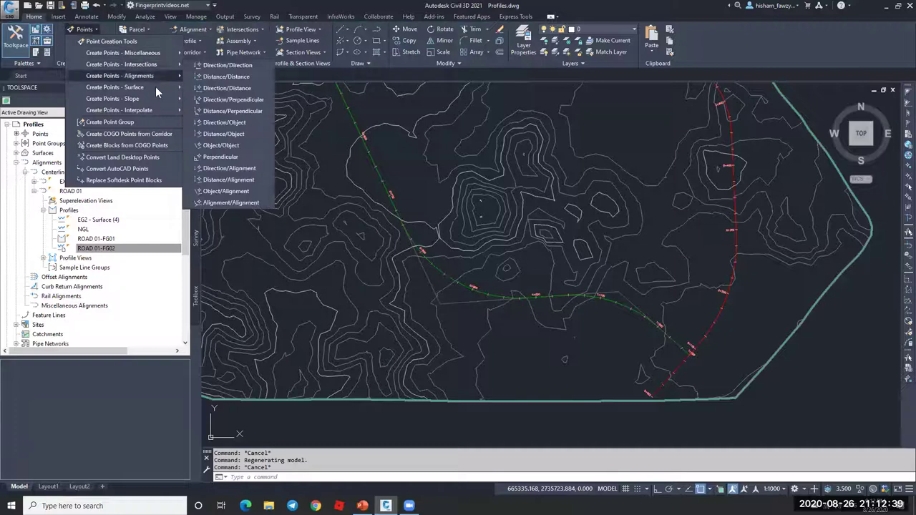
mouse_move(155, 87)
left_click(204, 89)
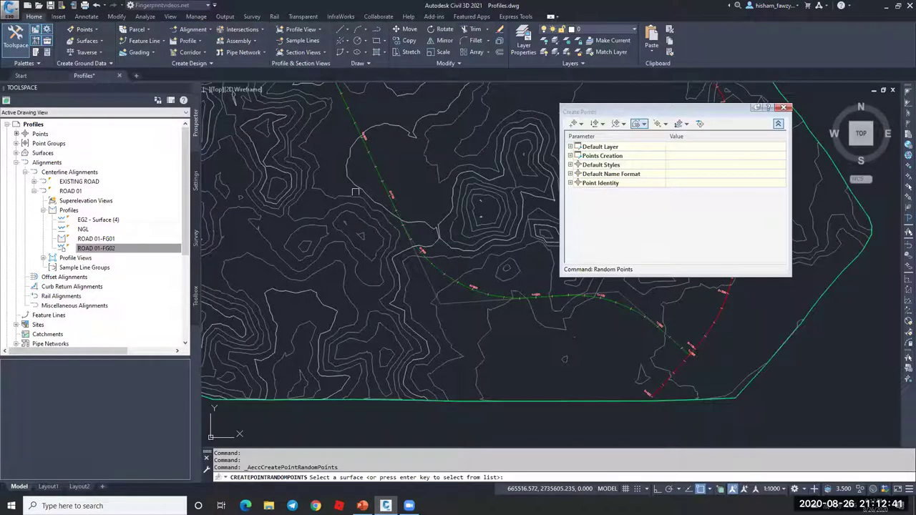
left_click(358, 210)
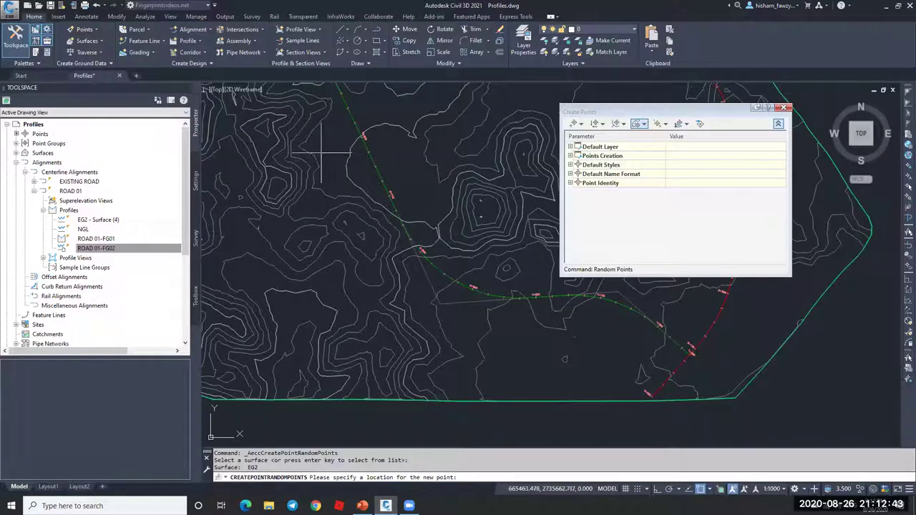
Place four points beside ROAD 01 with default descriptions, then close the Create Points toolbar
left_click(338, 172)
key("Return")
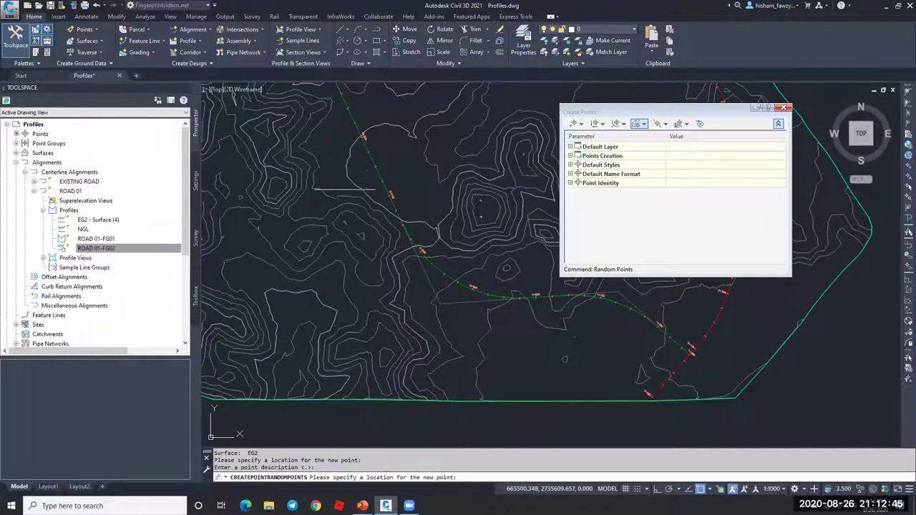
left_click(341, 184)
key("Return")
left_click(419, 199)
key("Return")
left_click(452, 293)
key("Return")
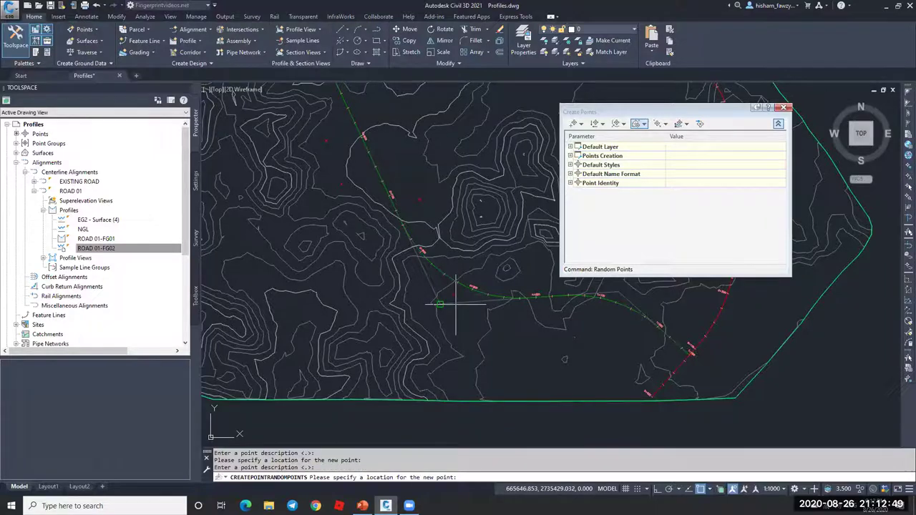
key("Return")
scroll(369, 276, "down", 2)
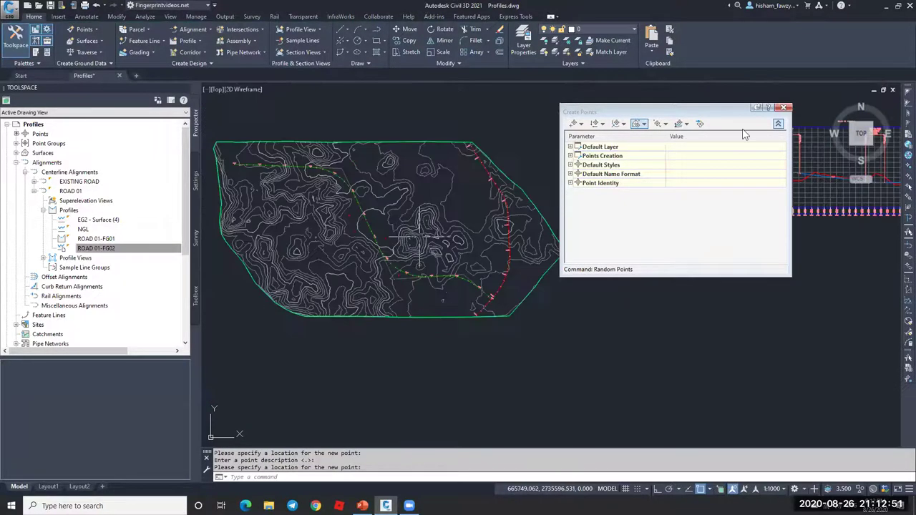
key("Escape")
left_click(783, 107)
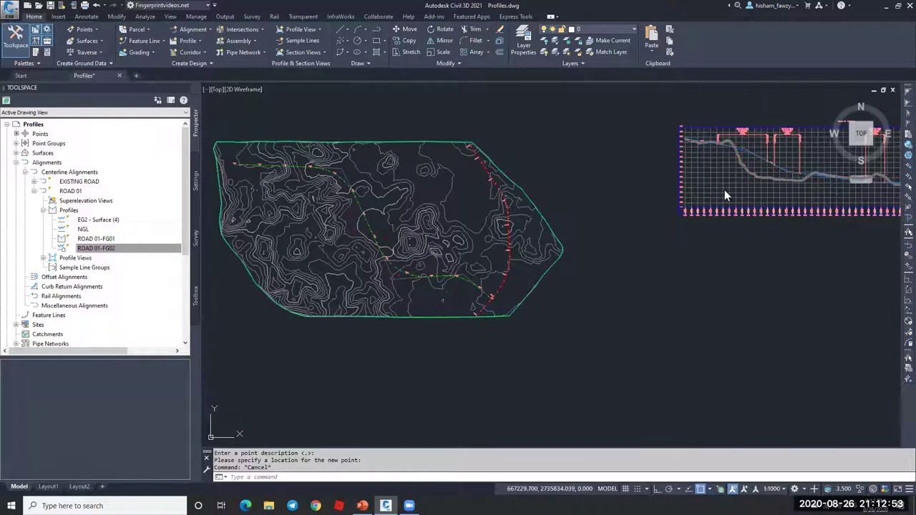
key("Escape")
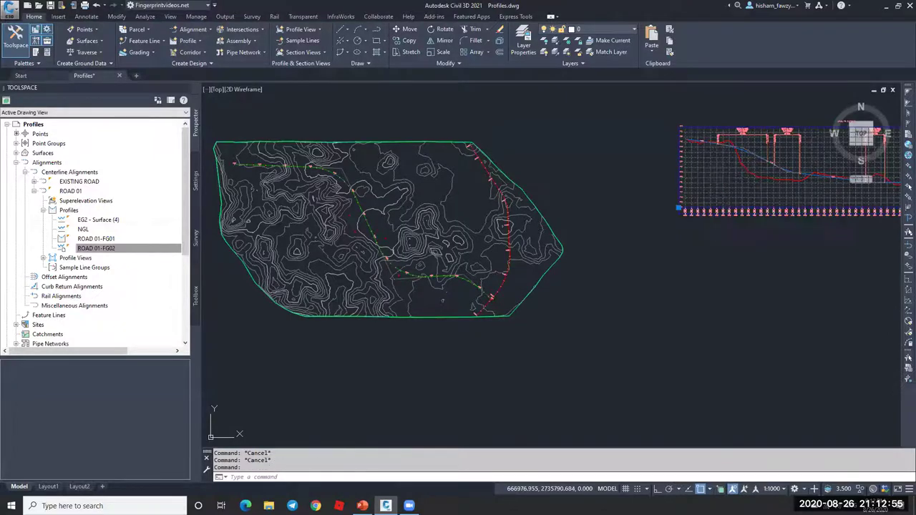
Project the new COGO points into the ROAD 017 profile view with Basic style
left_click(730, 182)
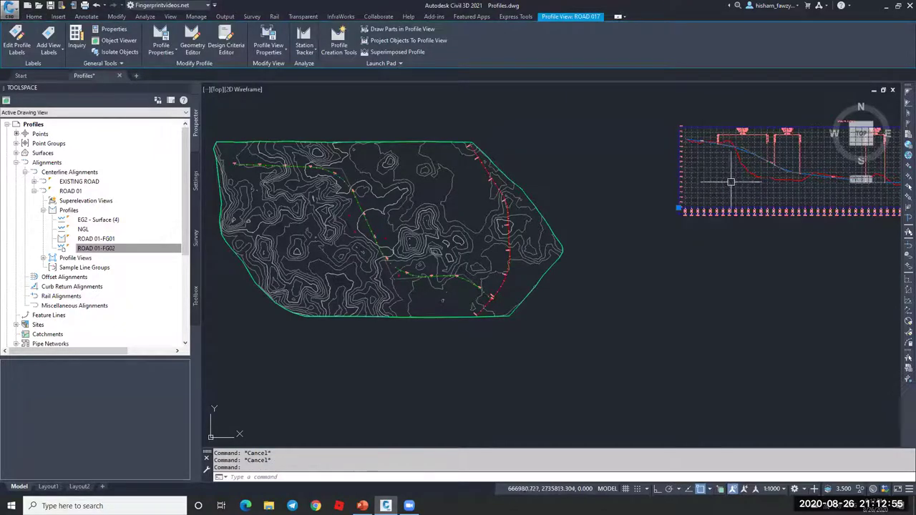
left_click(399, 42)
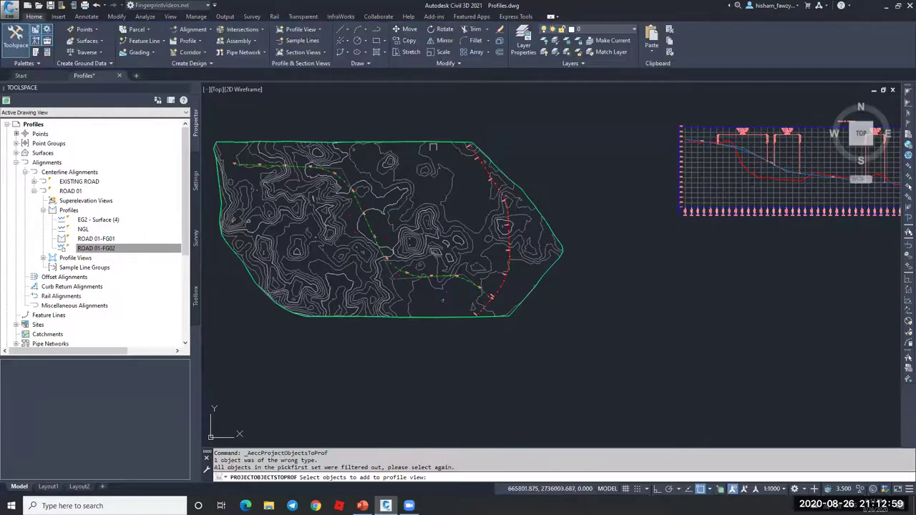
left_click(352, 217)
left_click(356, 231)
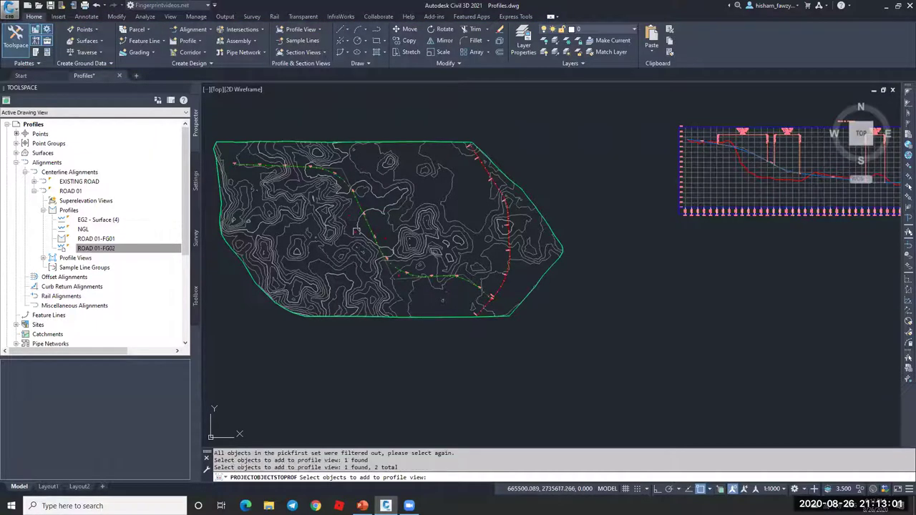
left_click(385, 236)
scroll(401, 278, "up", 2)
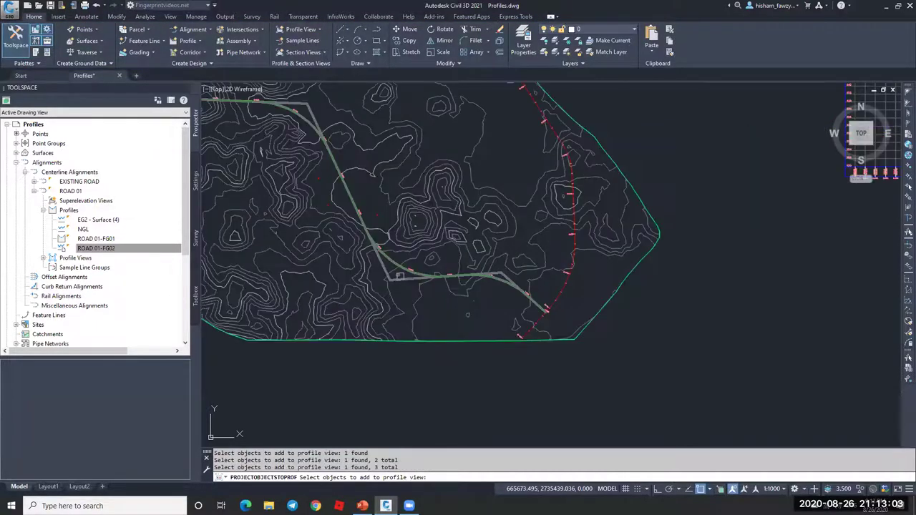
key("Return")
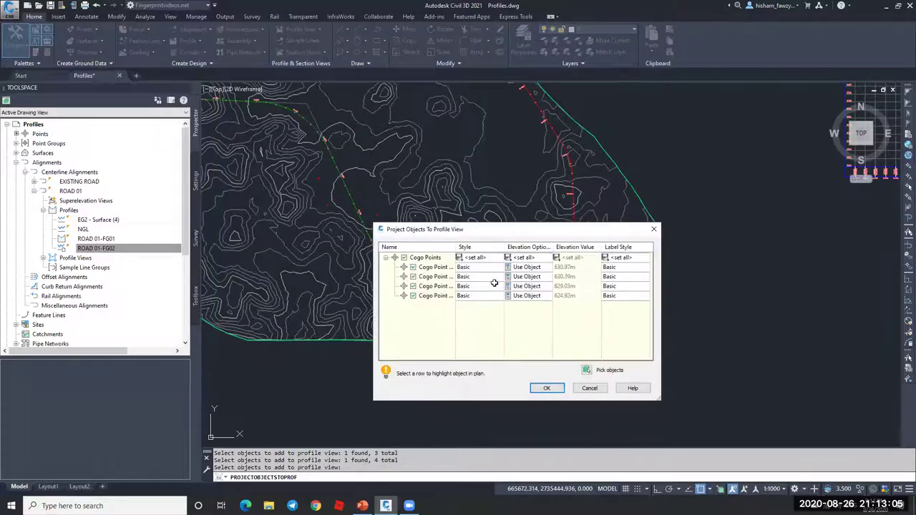
left_click(547, 387)
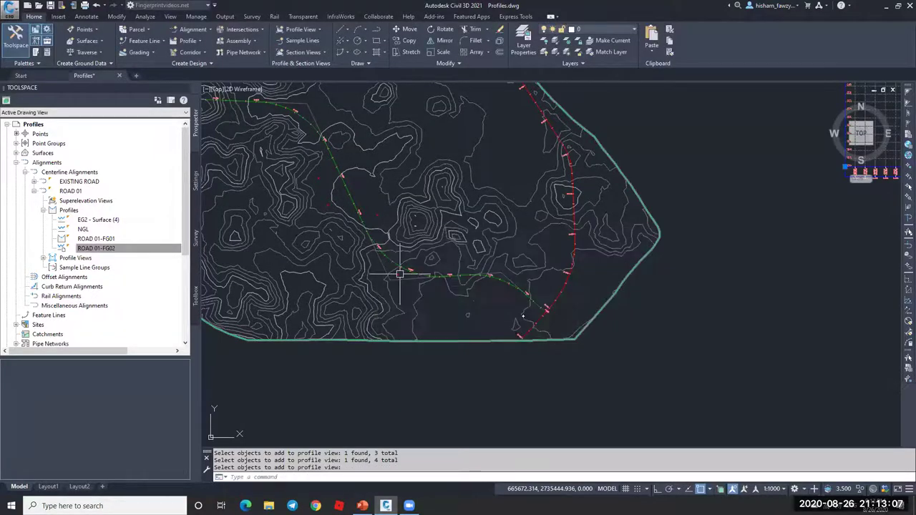
Deselect the profile view and zoom around to check the projected, labelled points
scroll(544, 215, "down", 3)
scroll(561, 210, "up", 4)
scroll(558, 213, "up", 2)
key("Escape")
scroll(546, 225, "up", 2)
key("Escape")
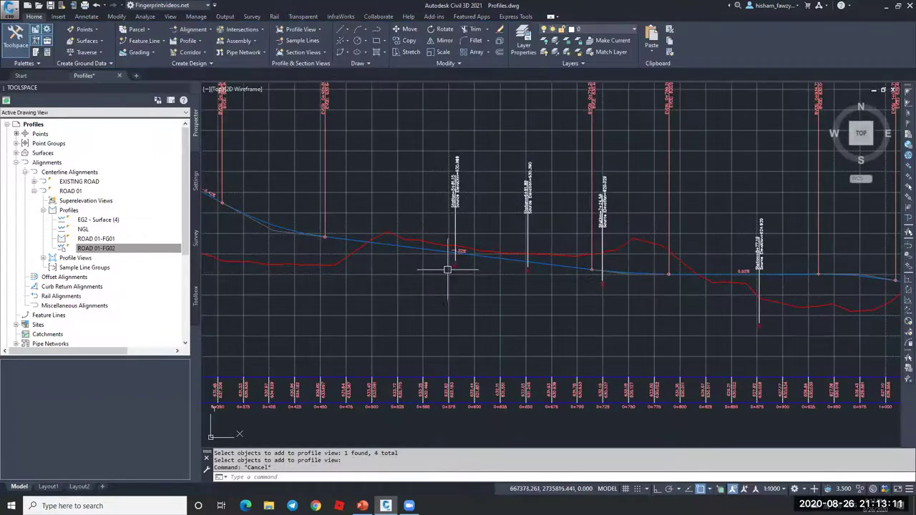
scroll(438, 252, "down", 2)
scroll(466, 230, "down", 4)
scroll(467, 231, "up", 5)
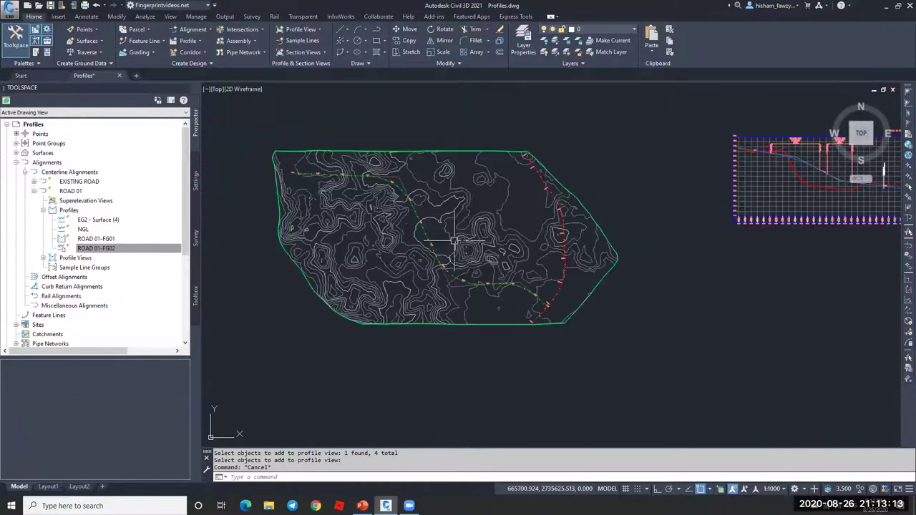
scroll(398, 222, "up", 1)
Draw a polyline (PL) from the red COGO point perpendicular to the ROAD 01 alignment
scroll(408, 222, "up", 2)
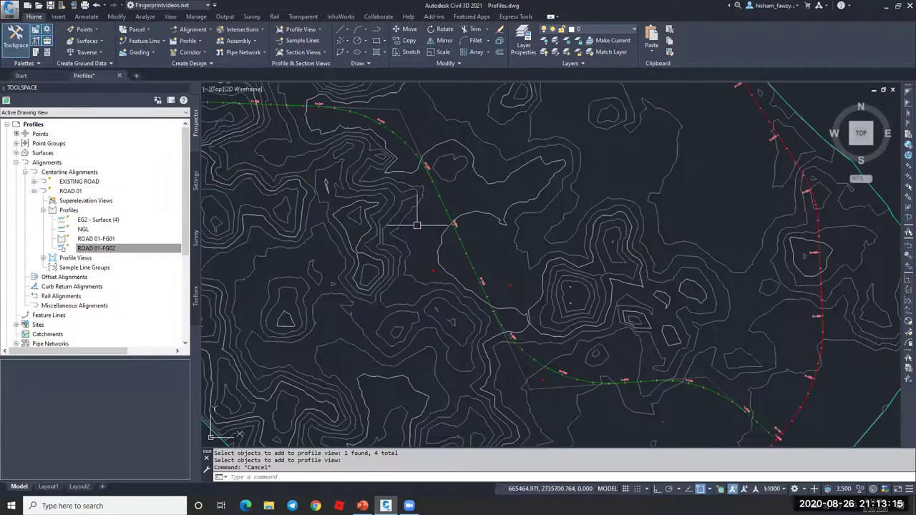
scroll(453, 217, "up", 2)
type("pl")
key("Return")
left_click(387, 236)
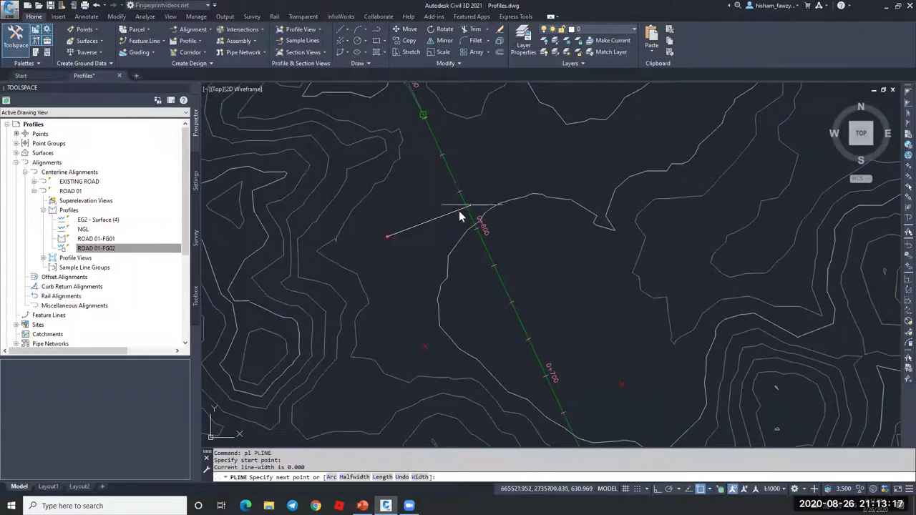
right_click(462, 209, "shift")
left_click(492, 367)
left_click(472, 229)
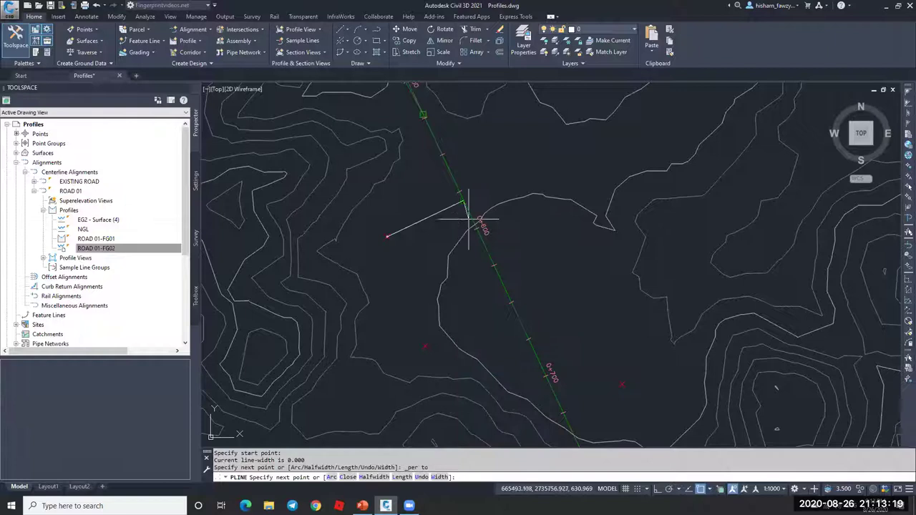
key("Escape")
Add a ROAD 01 station/offset label where the line meets it, at station 0+581.15
scroll(463, 202, "up", 2)
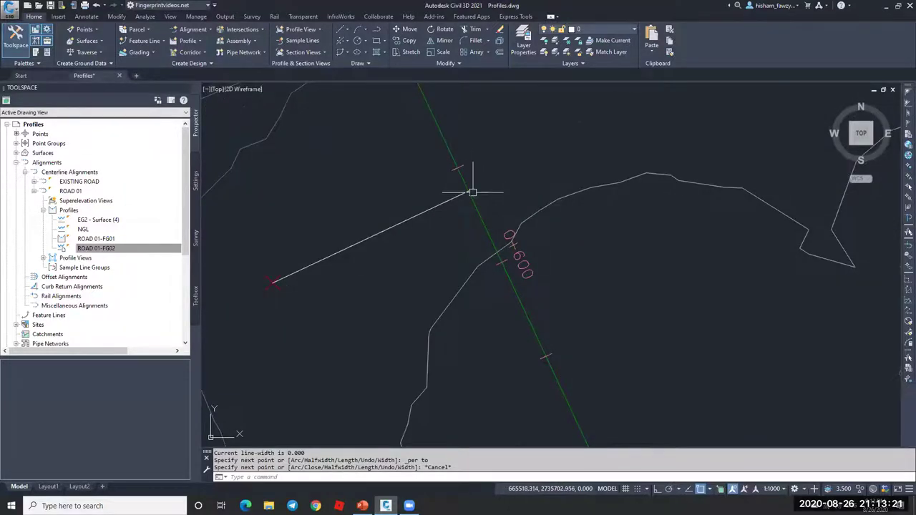
scroll(462, 215, "down", 3)
scroll(470, 200, "down", 3)
scroll(466, 174, "up", 3)
scroll(459, 209, "up", 2)
left_click(459, 209)
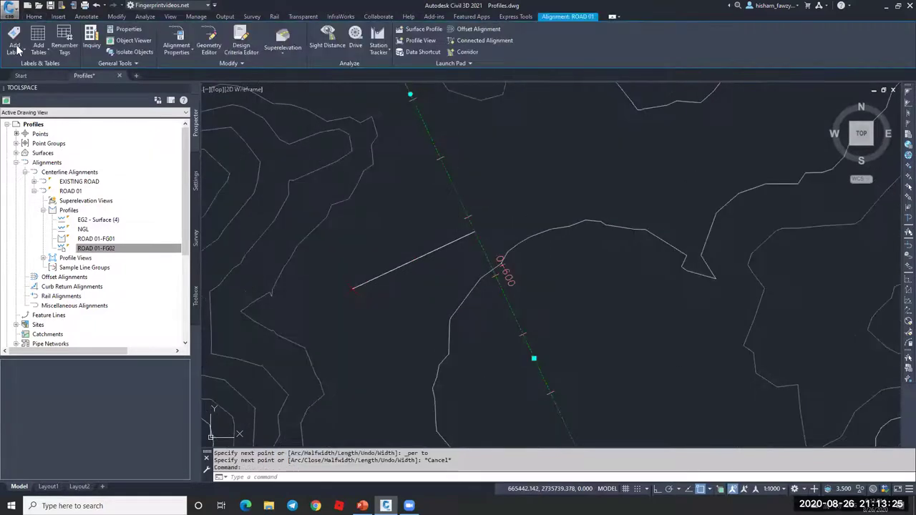
left_click(15, 41)
left_click(49, 106)
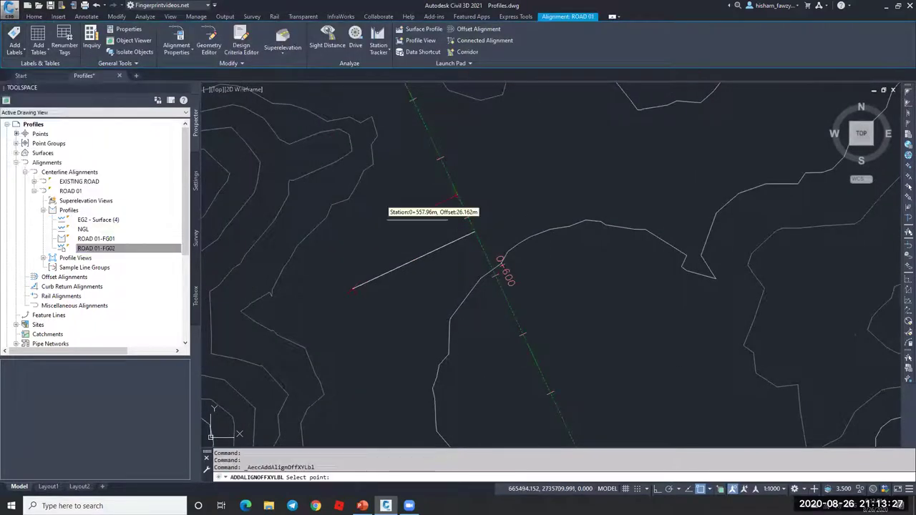
left_click(474, 233)
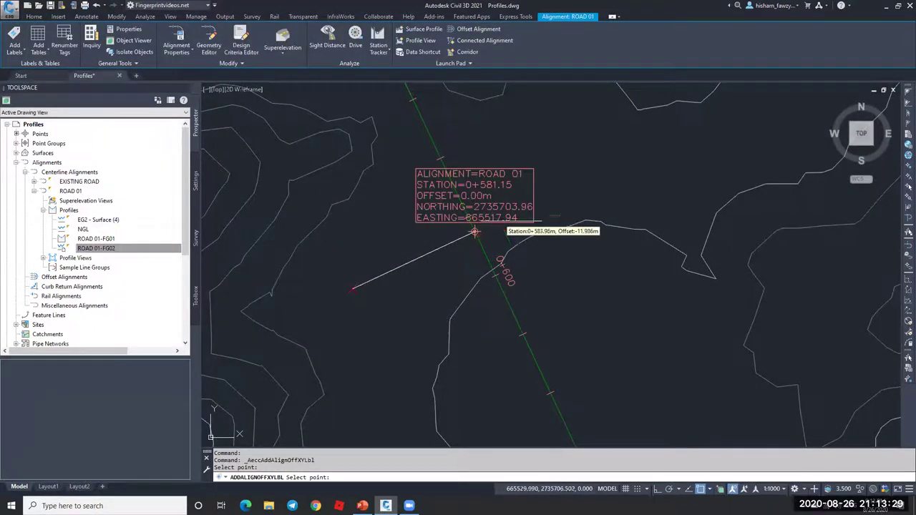
key("Escape")
key("Escape")
scroll(458, 192, "up", 3)
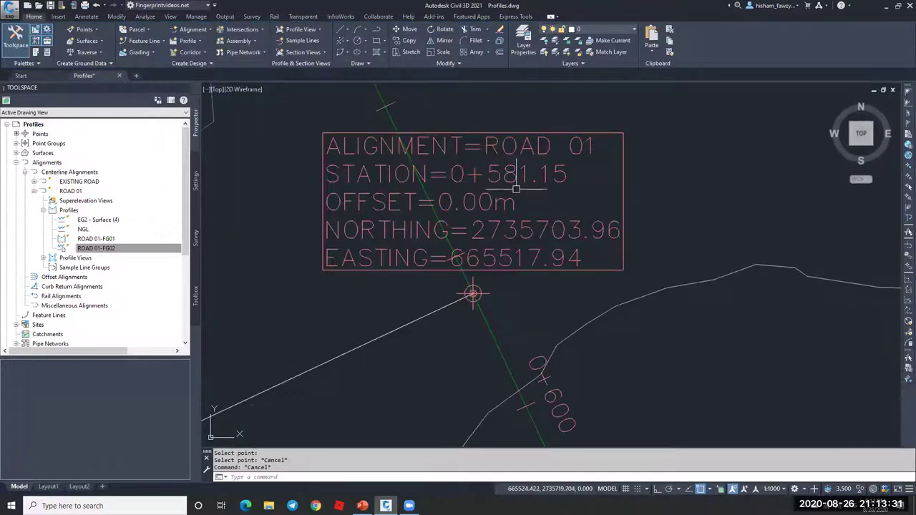
Zoom around to check the station labels, then select the ROAD 017 profile view
scroll(544, 193, "down", 8)
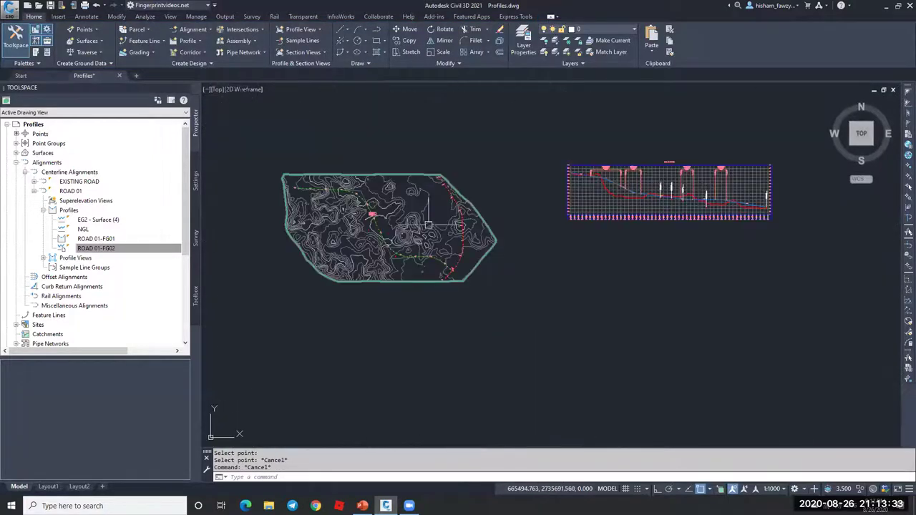
scroll(673, 180, "up", 5)
scroll(595, 155, "up", 6)
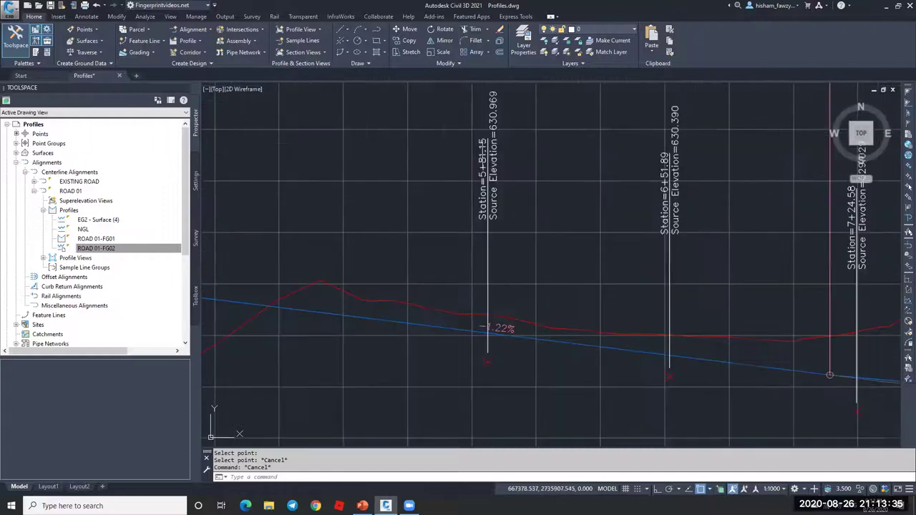
scroll(474, 208, "up", 2)
scroll(475, 207, "up", 3)
scroll(487, 179, "down", 3)
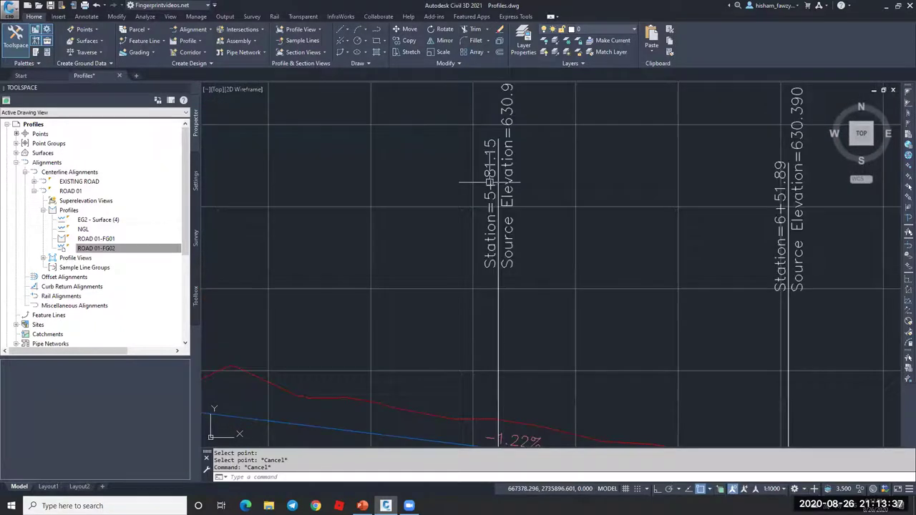
key("Escape")
scroll(486, 143, "up", 2)
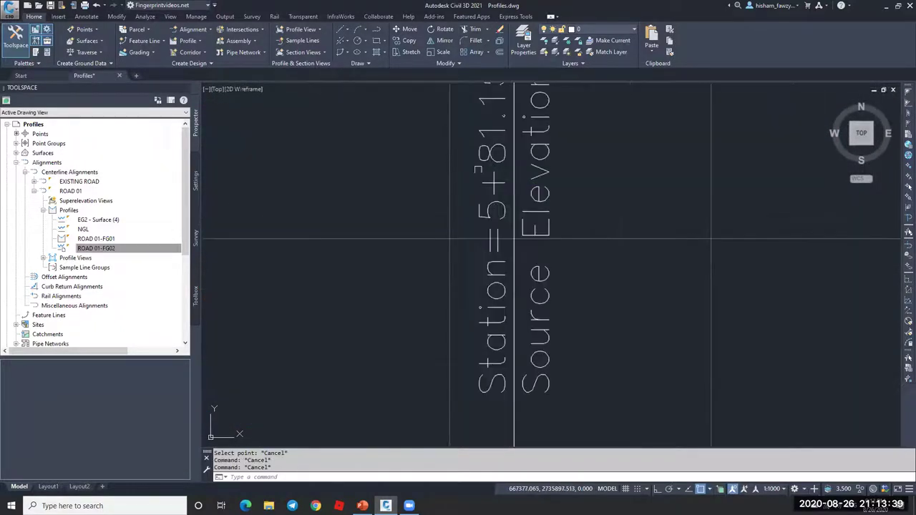
scroll(485, 157, "down", 4)
scroll(491, 179, "up", 4)
scroll(475, 161, "down", 2)
scroll(477, 149, "up", 3)
scroll(475, 147, "down", 2)
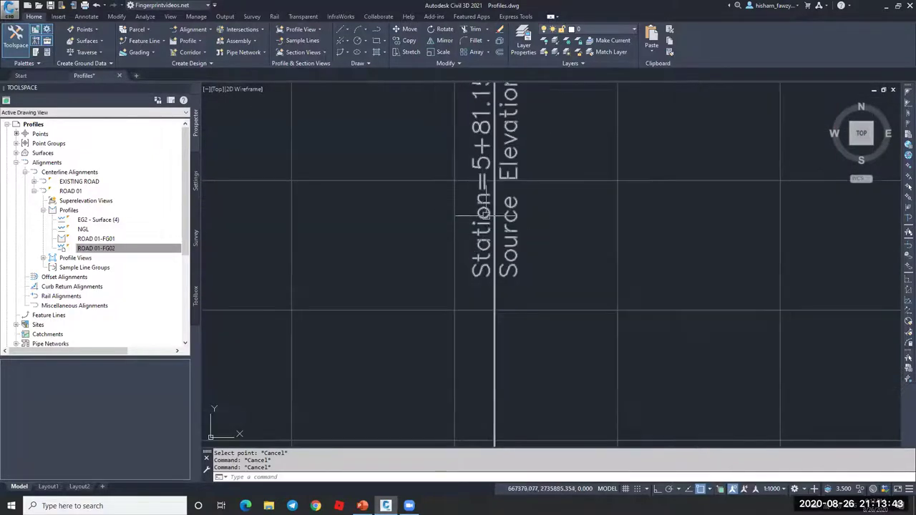
scroll(481, 163, "down", 3)
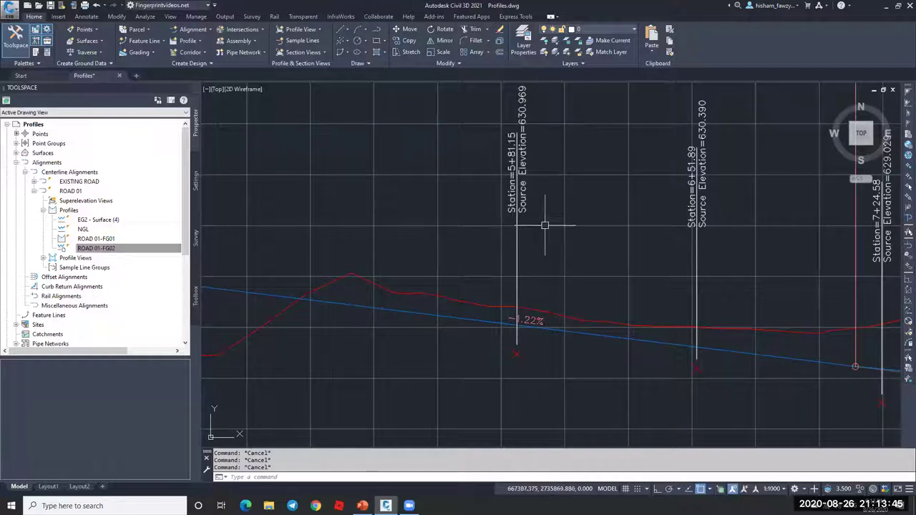
left_click(537, 243)
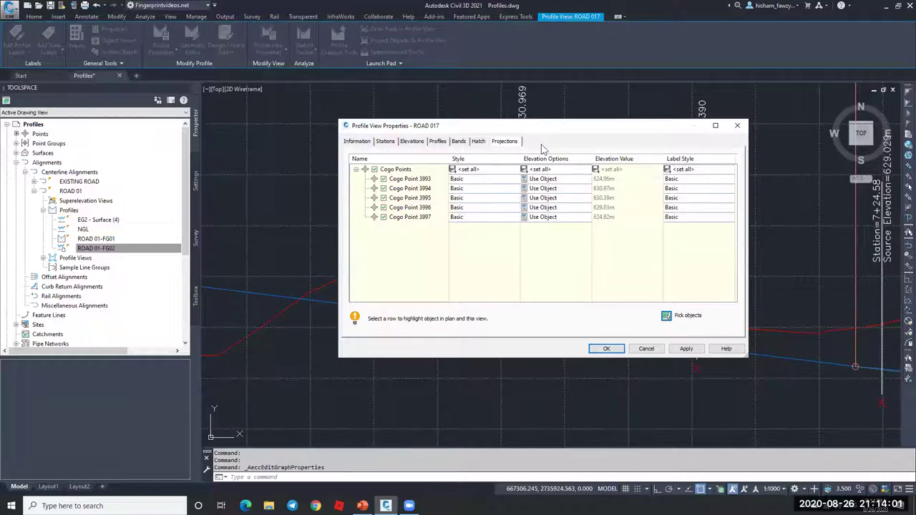
Close the profile view properties with OK and clear the selection
left_click(606, 349)
scroll(453, 261, "down", 6)
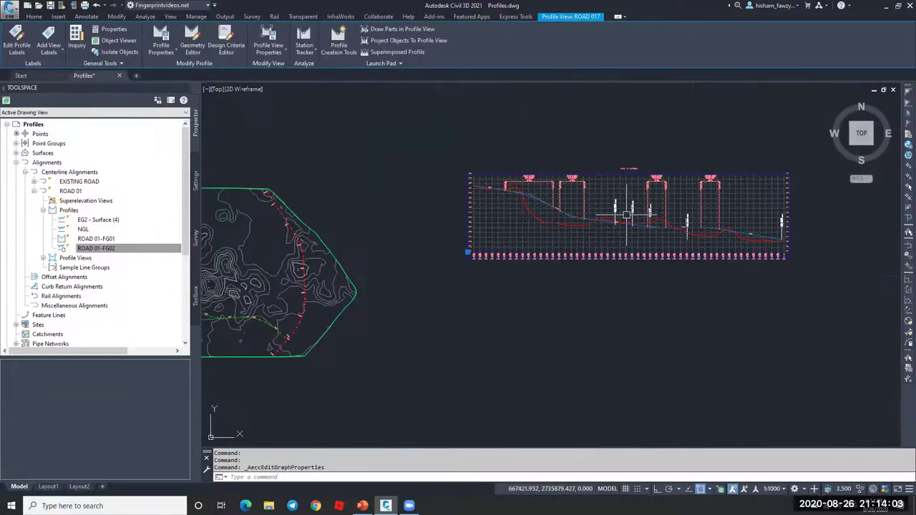
key("Escape")
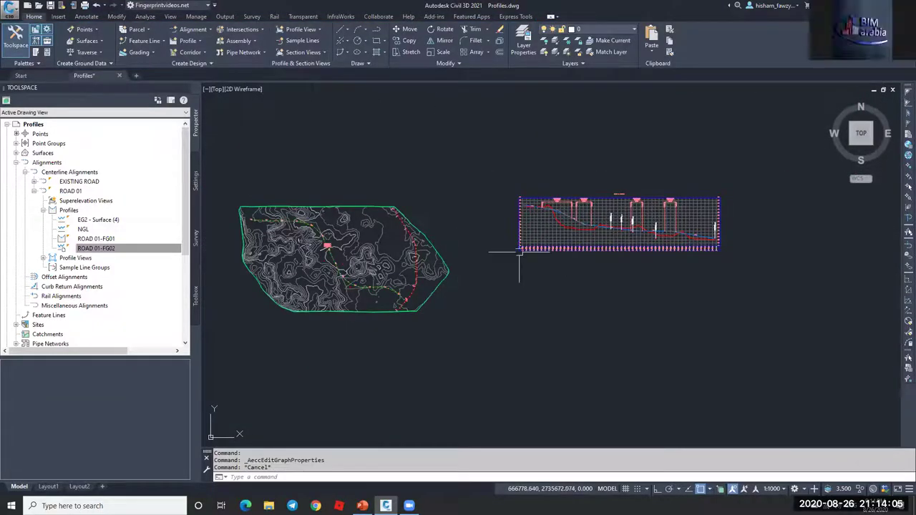
Add the EXISTING ROAD crossing to the ROAD 017 profile view, excluding NGL - Surface (1)
left_click(616, 223)
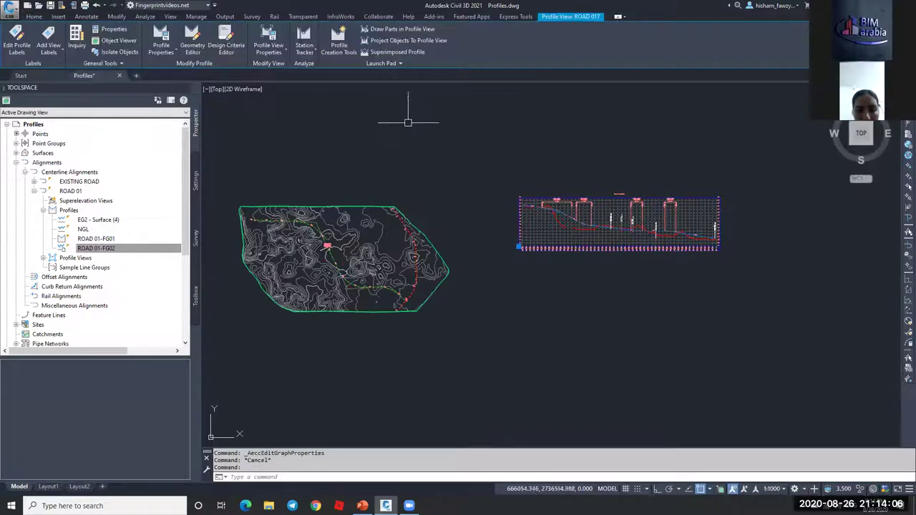
left_click(377, 62)
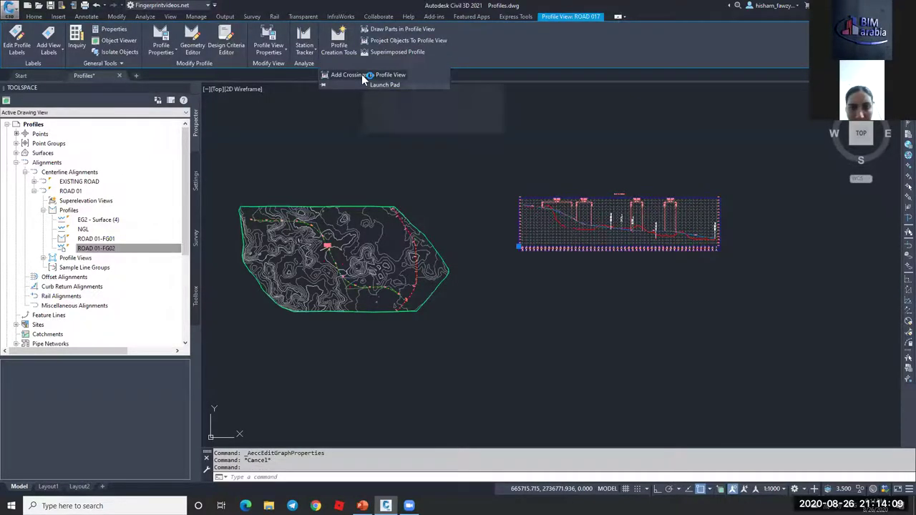
left_click(360, 75)
scroll(425, 286, "up", 8)
left_click(444, 303)
key("Return")
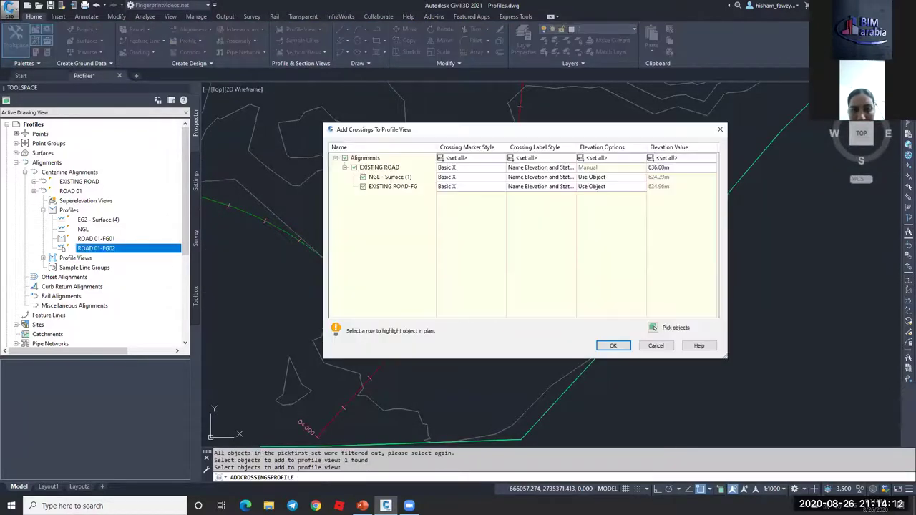
left_click(363, 177)
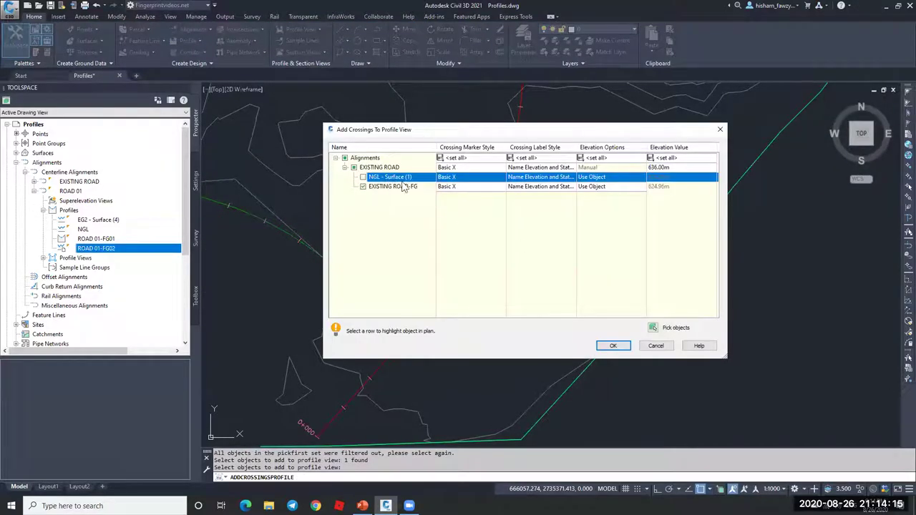
left_click(613, 346)
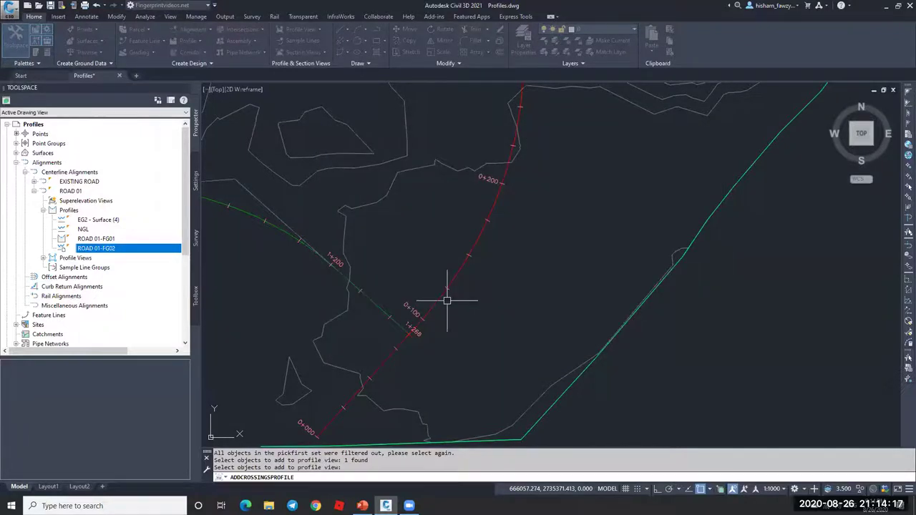
scroll(446, 300, "down", 10)
scroll(695, 181, "up", 8)
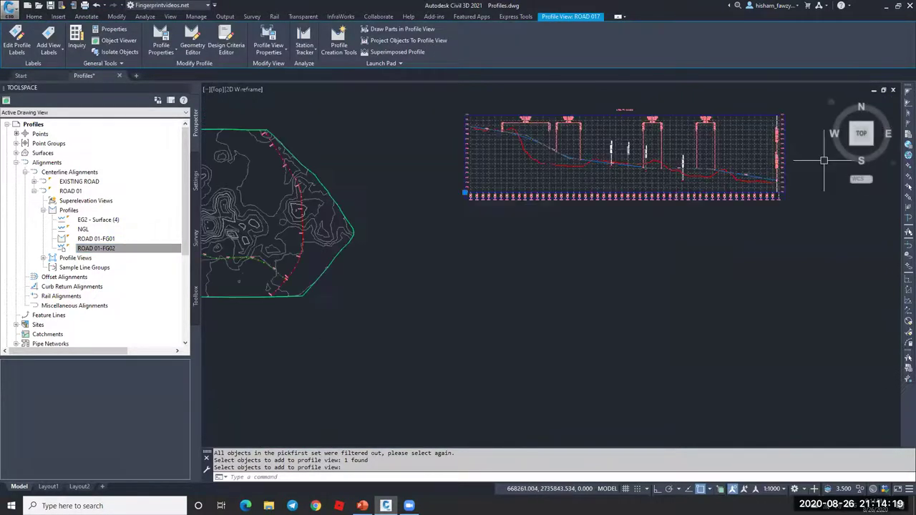
Open the ROAD 017 profile view properties and compare the Crossings and Projections tabs
key("Escape")
key("Escape")
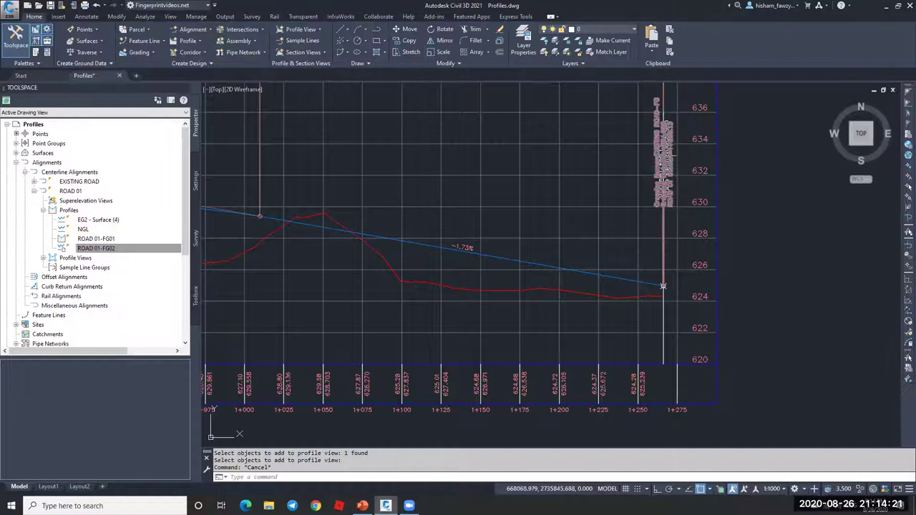
scroll(662, 143, "down", 4)
double_click(524, 168)
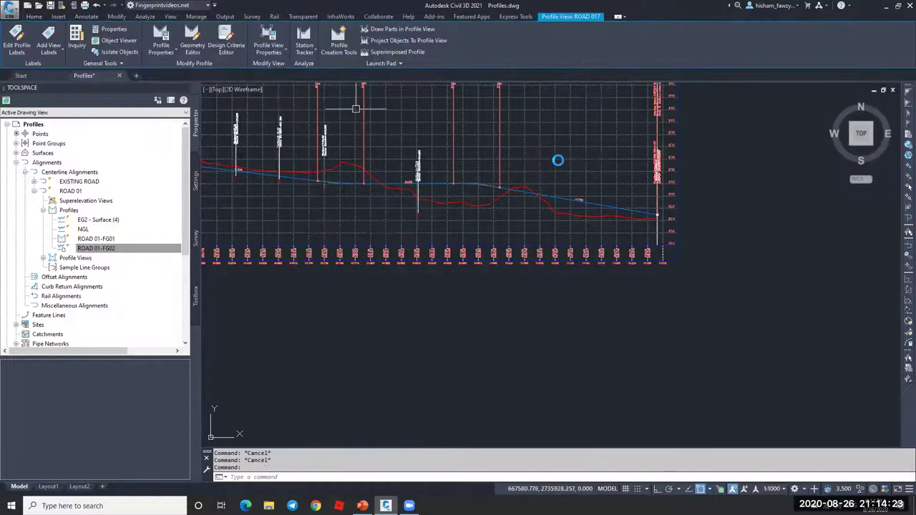
left_click(533, 142)
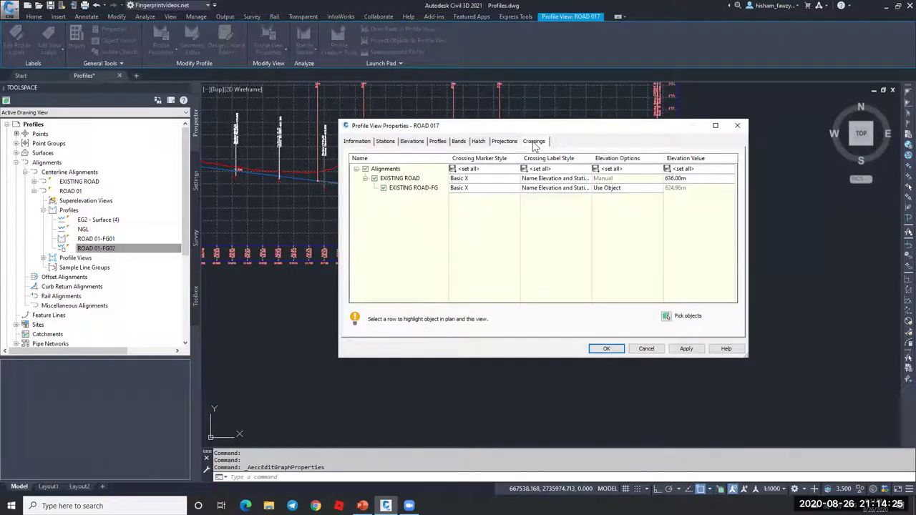
left_click(504, 143)
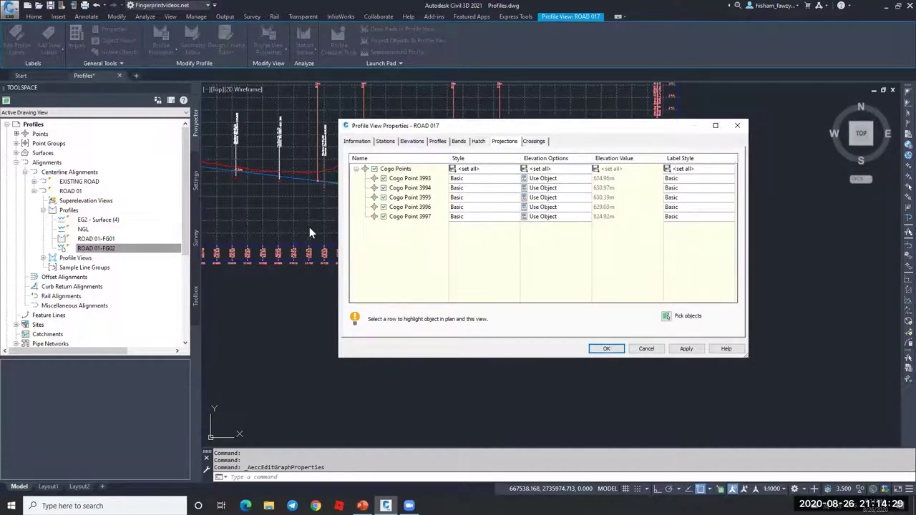
left_click(533, 141)
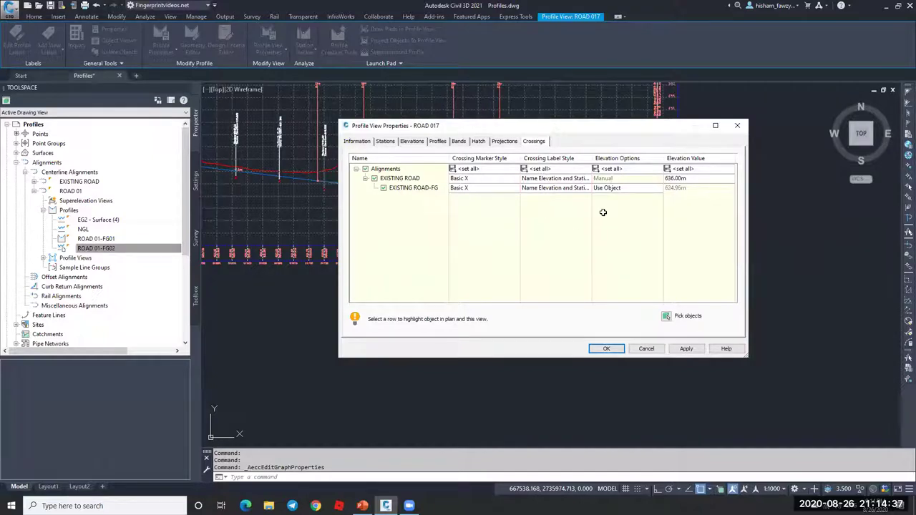
left_click(505, 142)
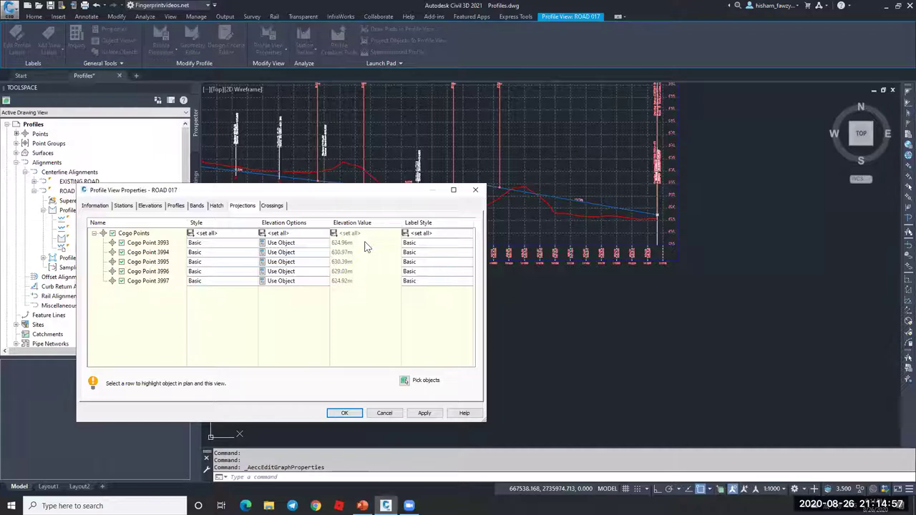
Keep COGO point 3993 Basic style, set its label to Projection Dimension Above, and apply
left_click_drag(320, 195, 415, 177)
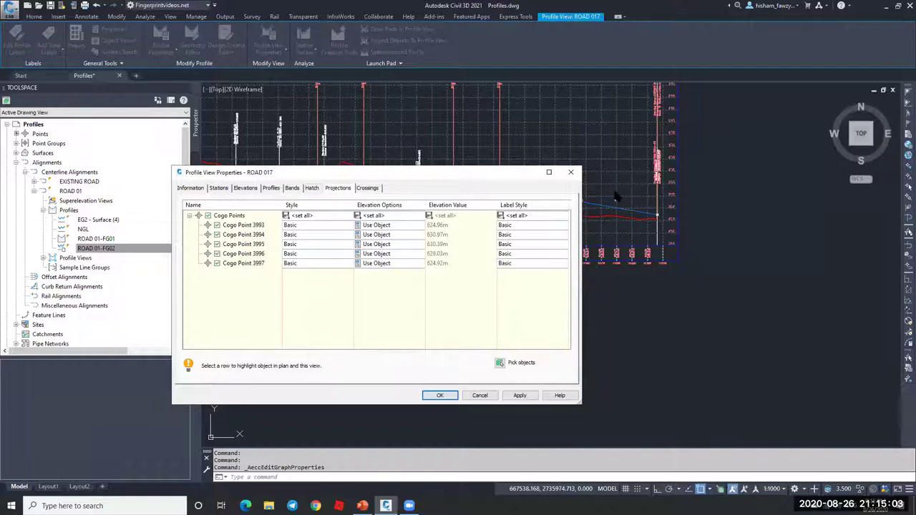
left_click_drag(478, 173, 617, 138)
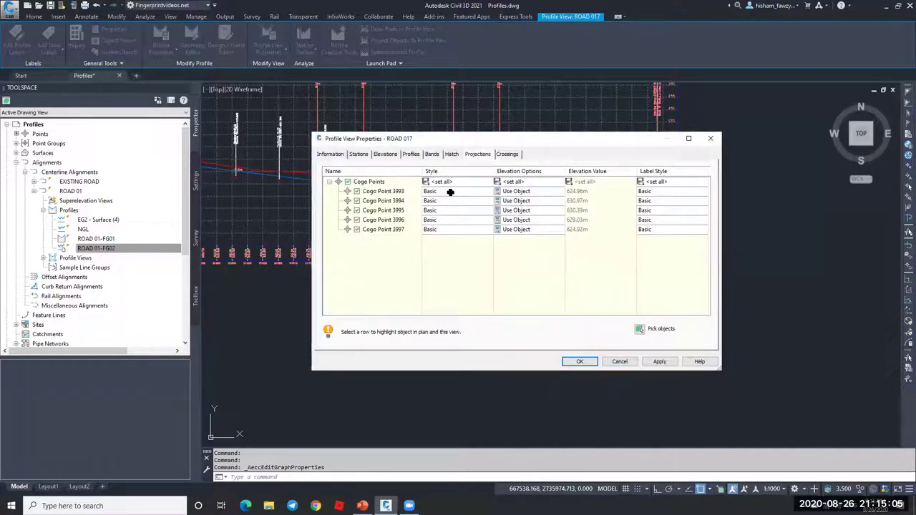
double_click(450, 193)
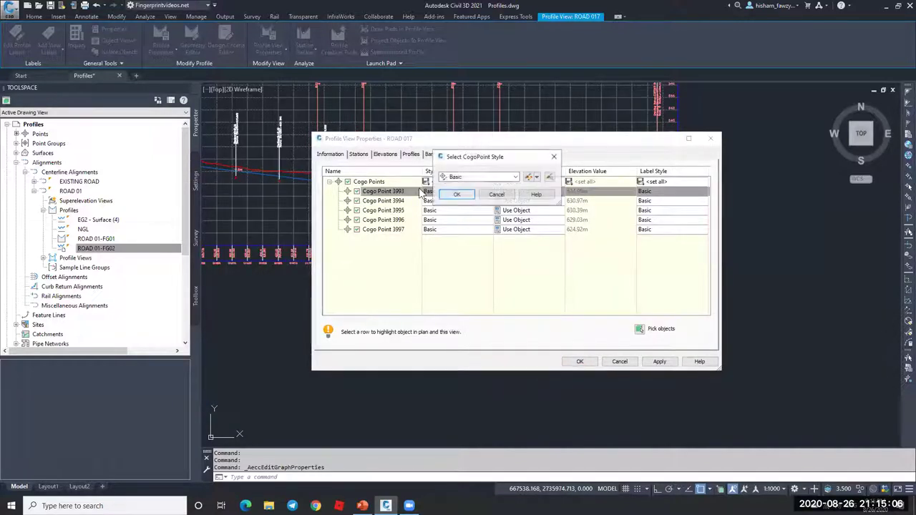
left_click(455, 195)
double_click(661, 191)
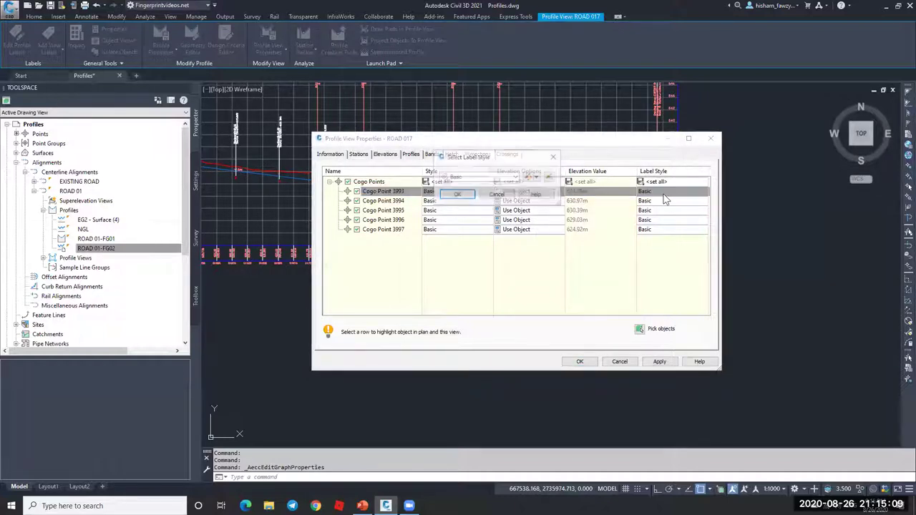
left_click(510, 177)
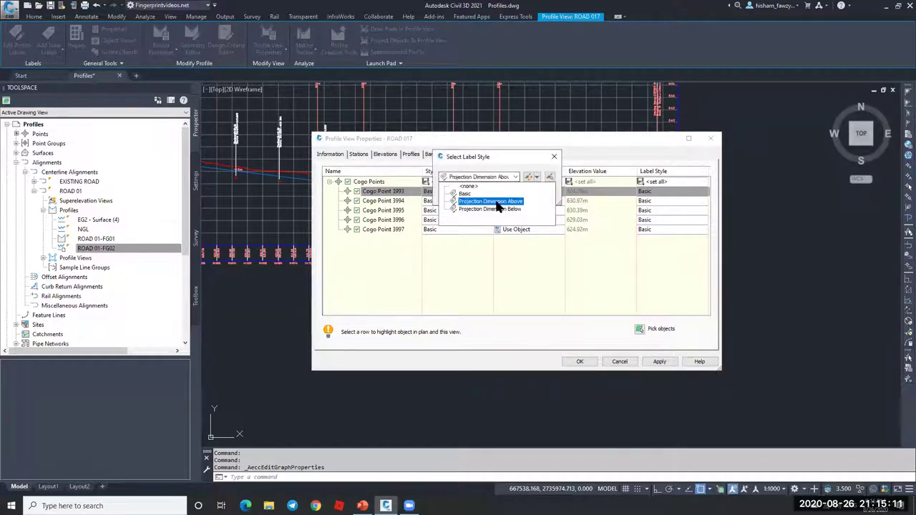
left_click(501, 202)
left_click(455, 194)
left_click(659, 362)
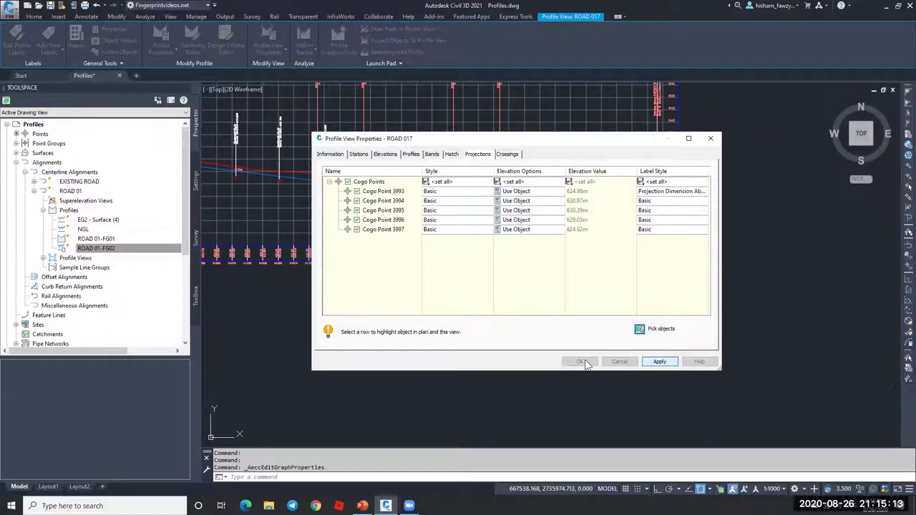
Set COGO point 3994's label to Projection Dimension Below and accept the properties
double_click(675, 201)
left_click(509, 177)
left_click(494, 210)
left_click(458, 195)
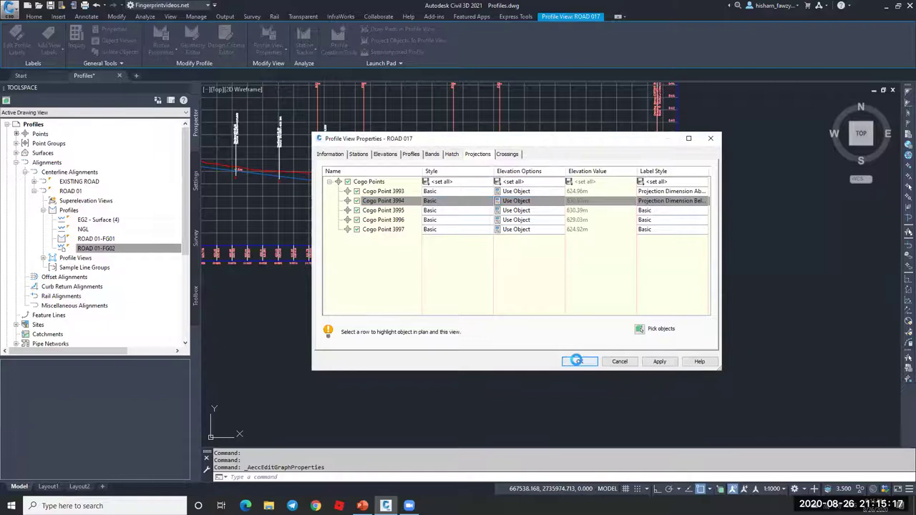
left_click(580, 362)
key("Escape")
scroll(400, 156, "up", 5)
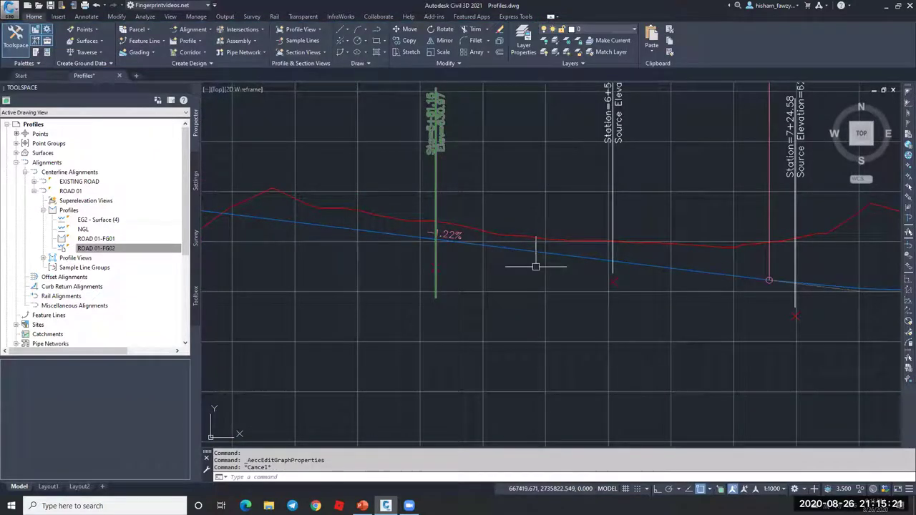
left_click(546, 232)
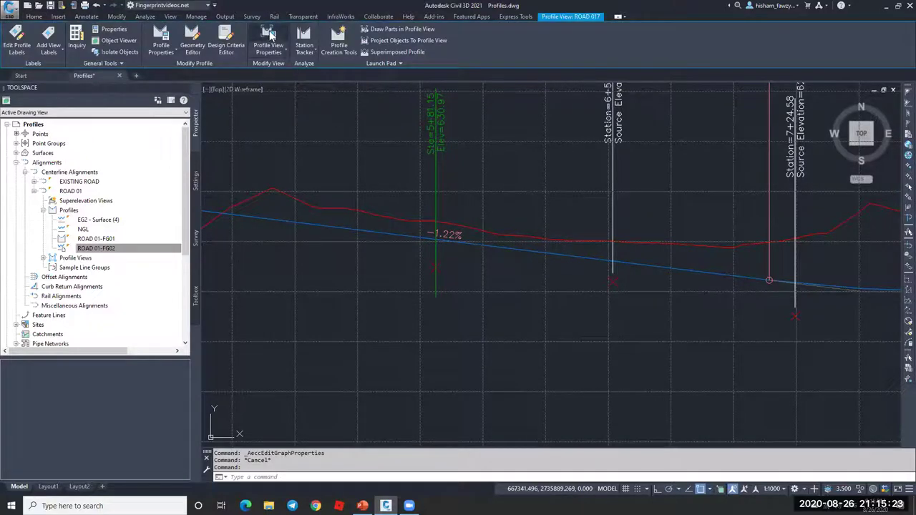
double_click(633, 198)
left_click(679, 191)
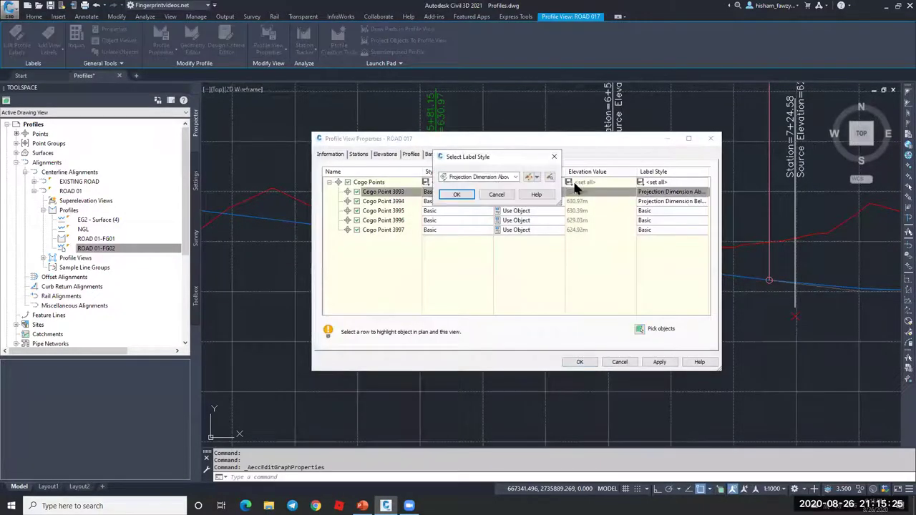
left_click(531, 177)
left_click(486, 209)
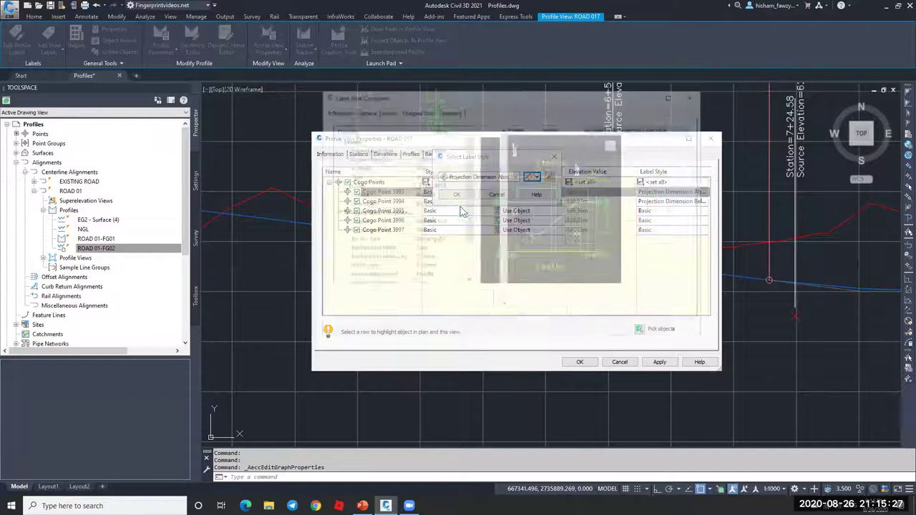
left_click(472, 221)
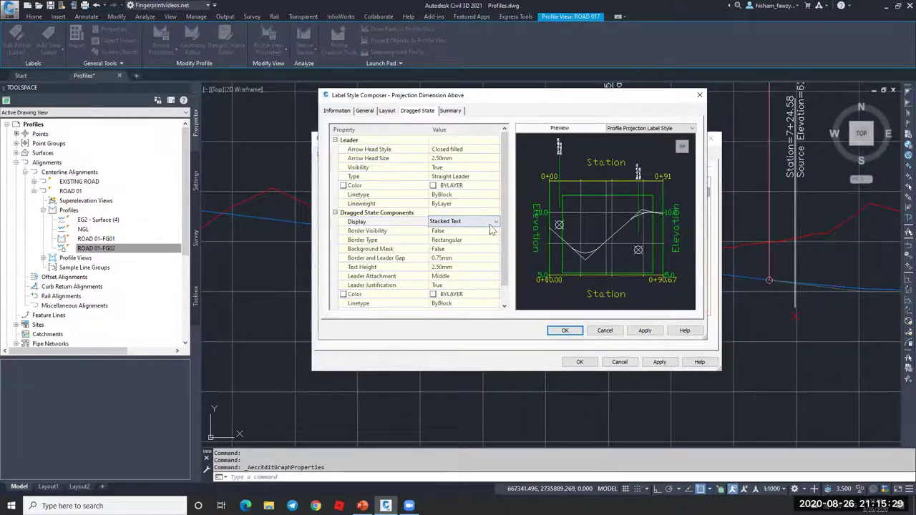
key("Escape")
key("Escape")
left_click(618, 361)
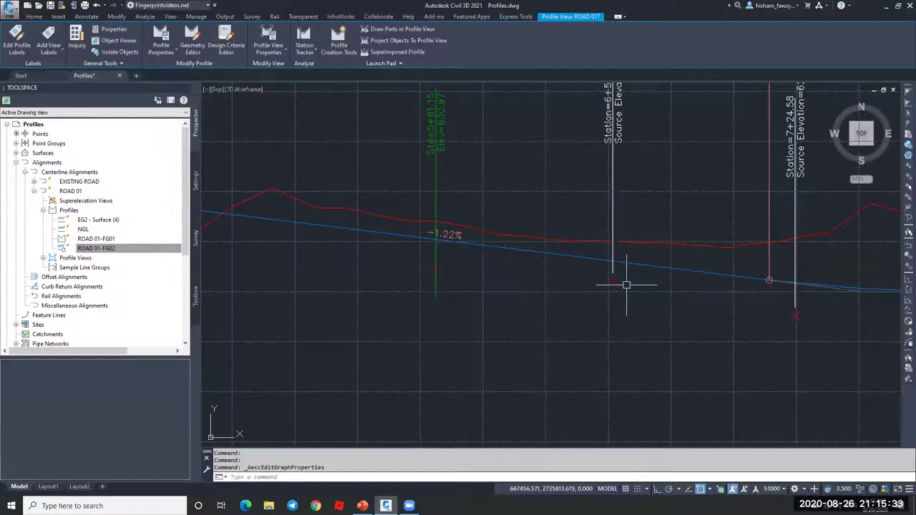
key("Escape")
Zoom out to the site plan and inspect the EXISTING ROAD alignment
scroll(553, 227, "down", 5)
scroll(552, 228, "down", 3)
key("Escape")
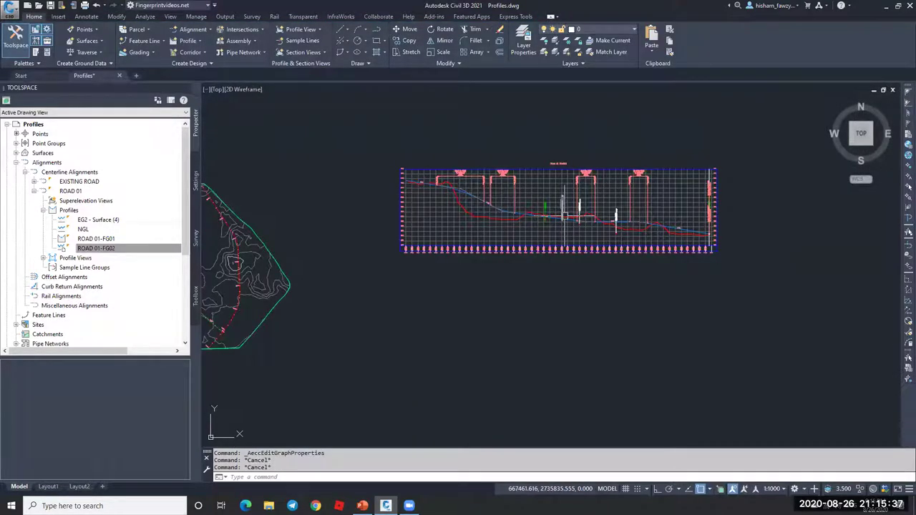
key("Escape")
scroll(558, 217, "down", 4)
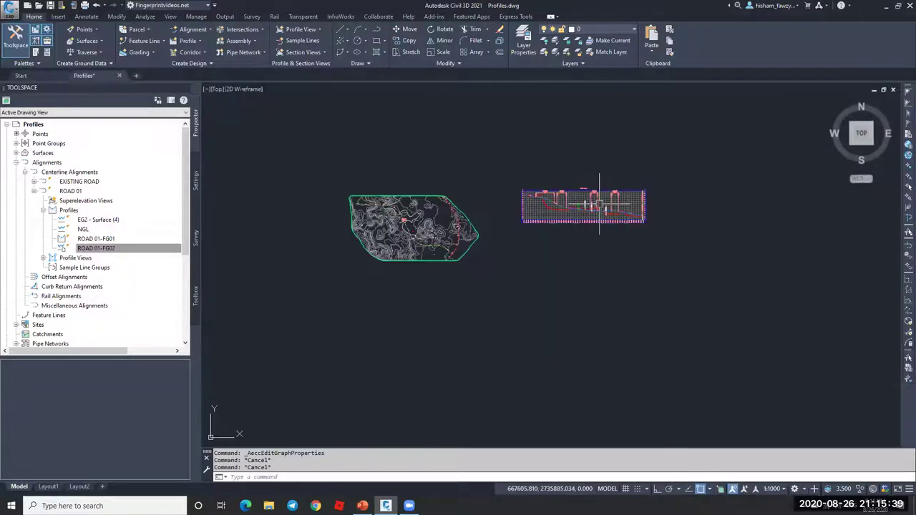
scroll(456, 271, "up", 4)
scroll(456, 272, "up", 6)
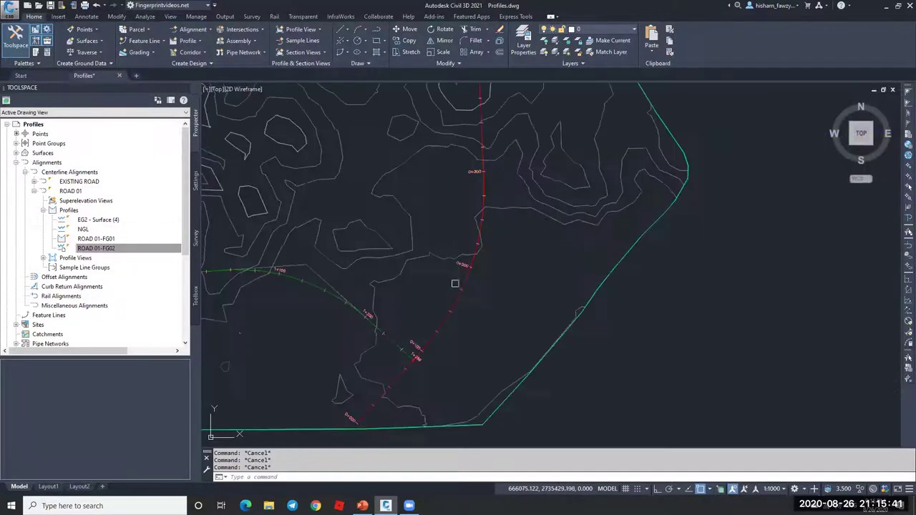
left_click(556, 253)
scroll(429, 323, "down", 4)
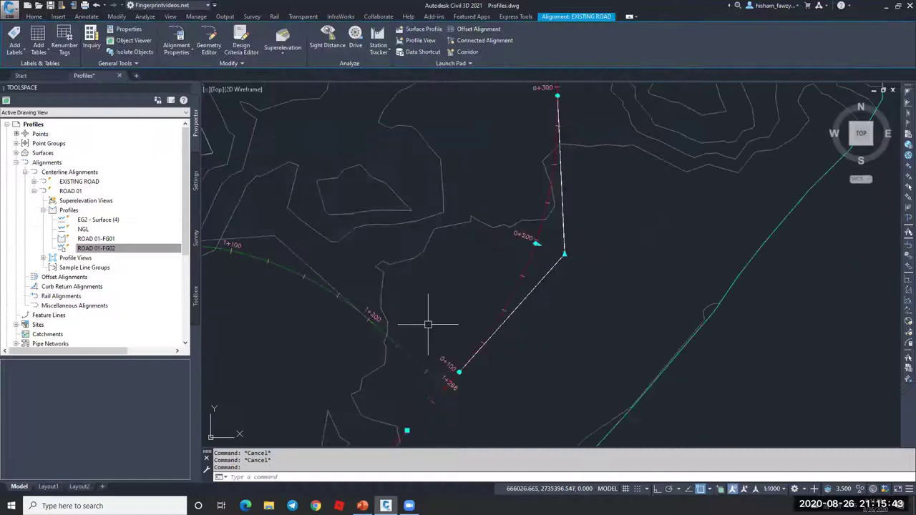
scroll(374, 330, "up", 2)
key("Escape")
scroll(336, 278, "down", 3)
scroll(351, 259, "up", 6)
Zoom in on ROAD 01, select its 1+100 station label, then the alignment
left_click(478, 236)
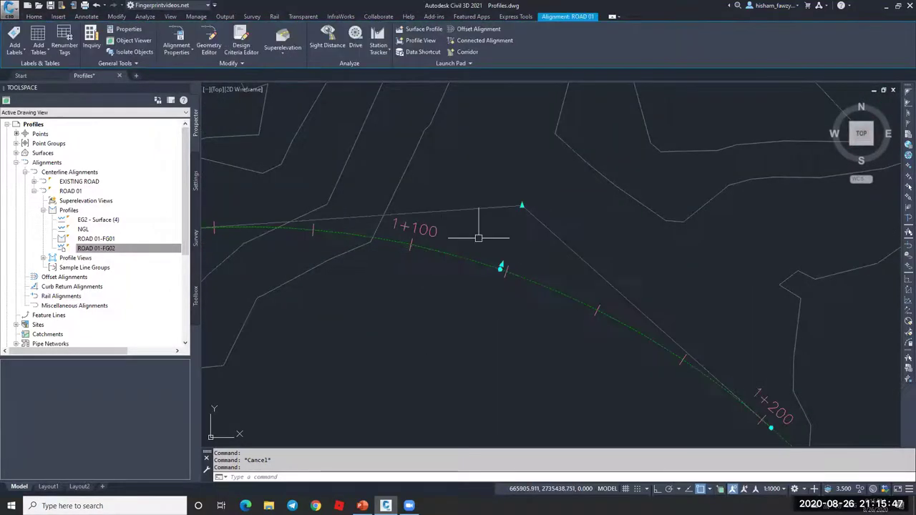
scroll(427, 241, "down", 2)
key("Escape")
scroll(507, 239, "down", 3)
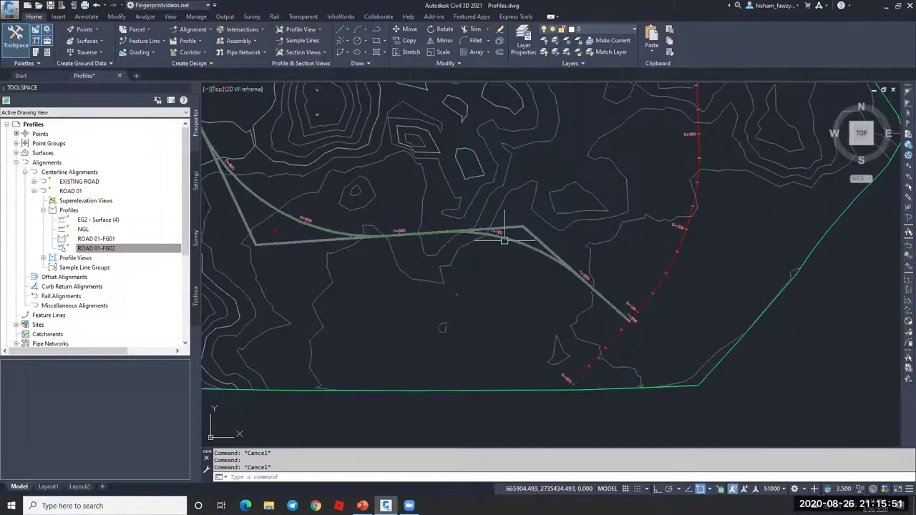
scroll(503, 238, "up", 5)
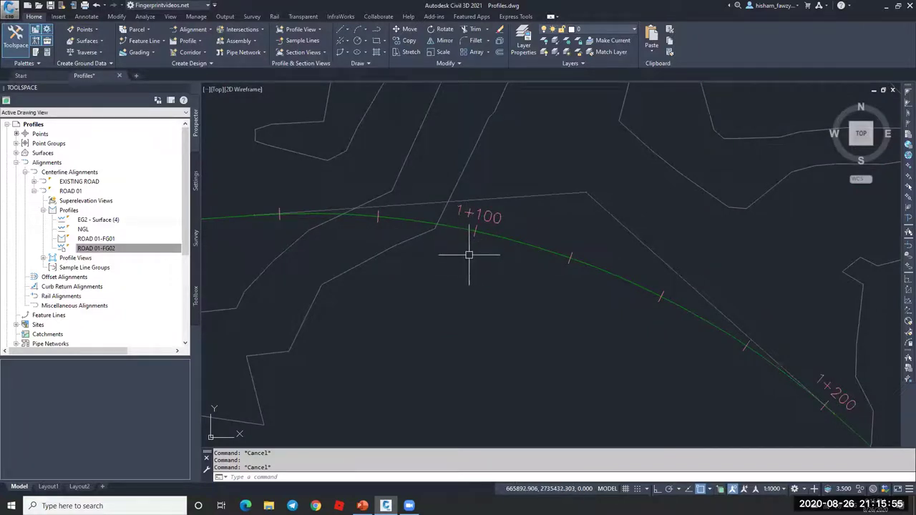
left_click(484, 215)
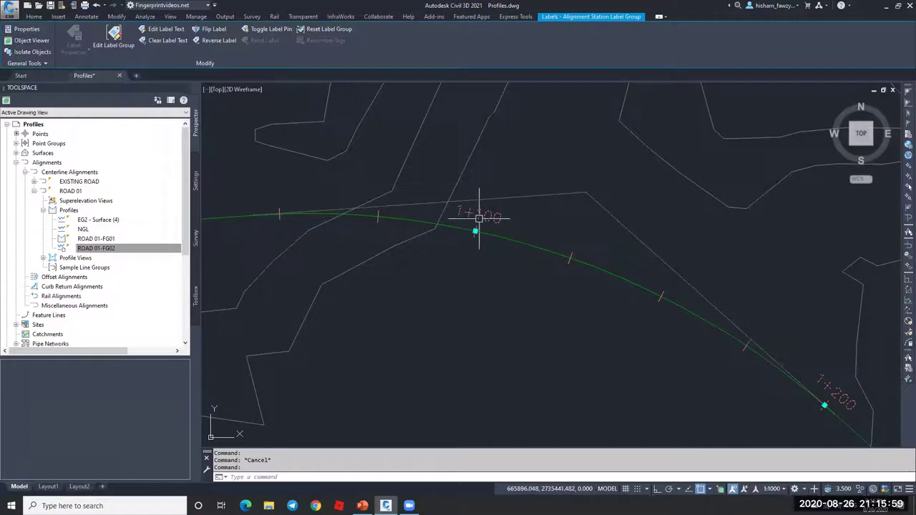
key("Escape")
left_click(518, 249)
Open ROAD 01's Alignment Labels and the label style picker for its Parallel with Tick major stations
right_click(516, 254)
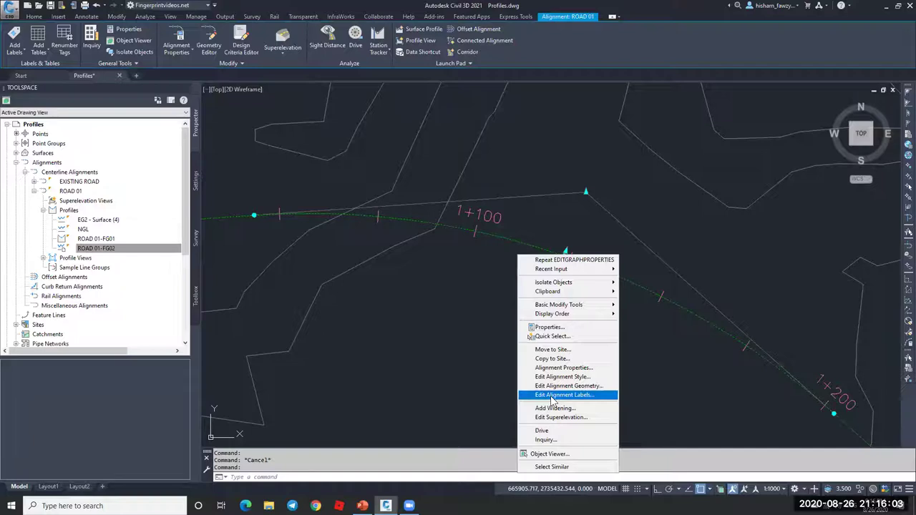
left_click(554, 398)
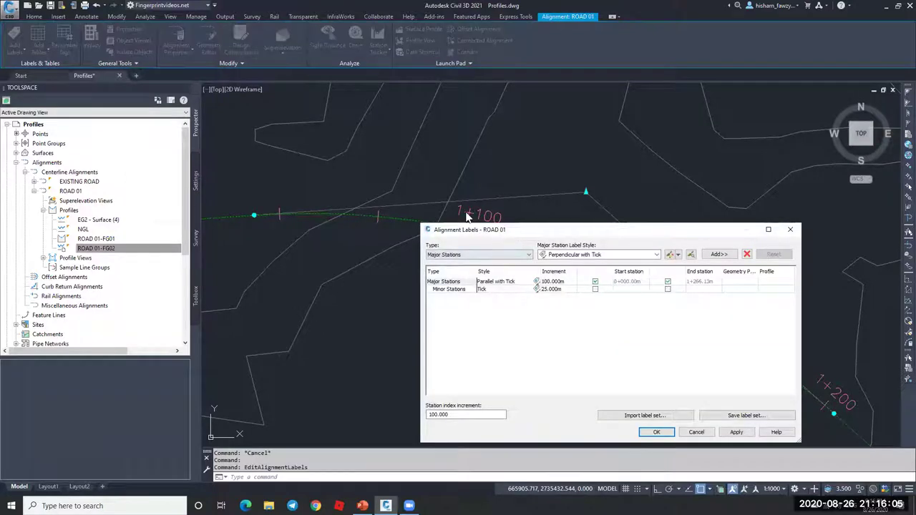
left_click(542, 211)
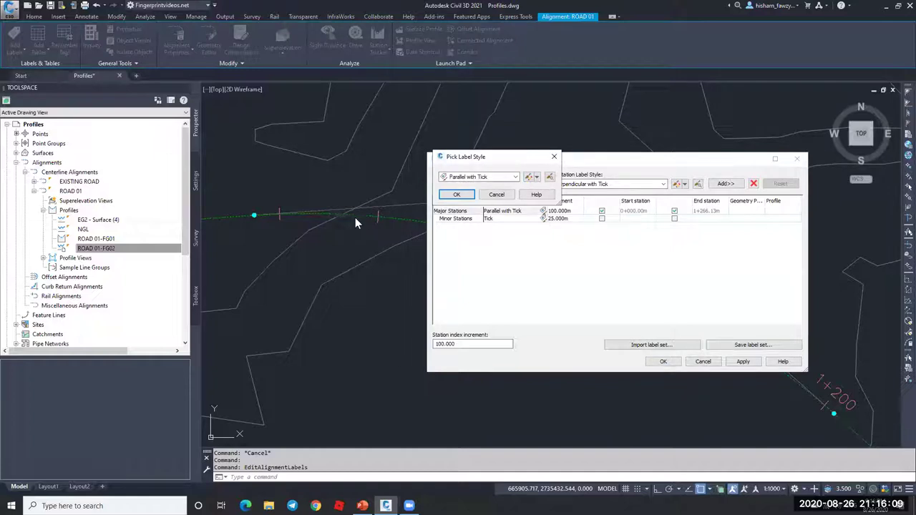
Edit the Parallel with Tick style and review its Station text contents, cancelling without changes
left_click(528, 178)
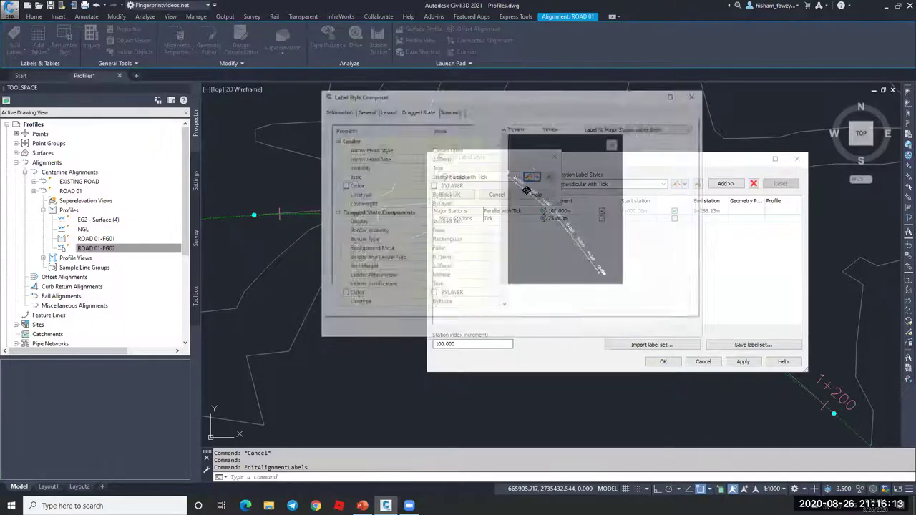
left_click(386, 111)
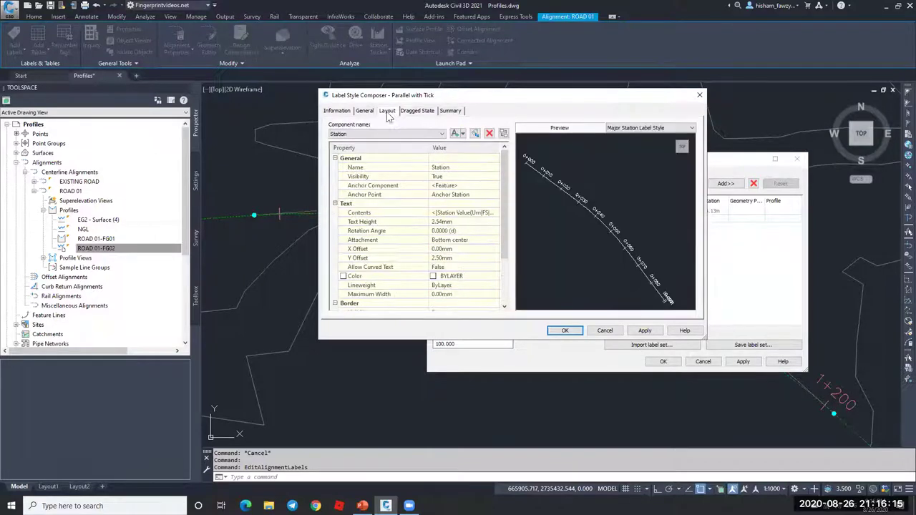
left_click(492, 213)
left_click(493, 212)
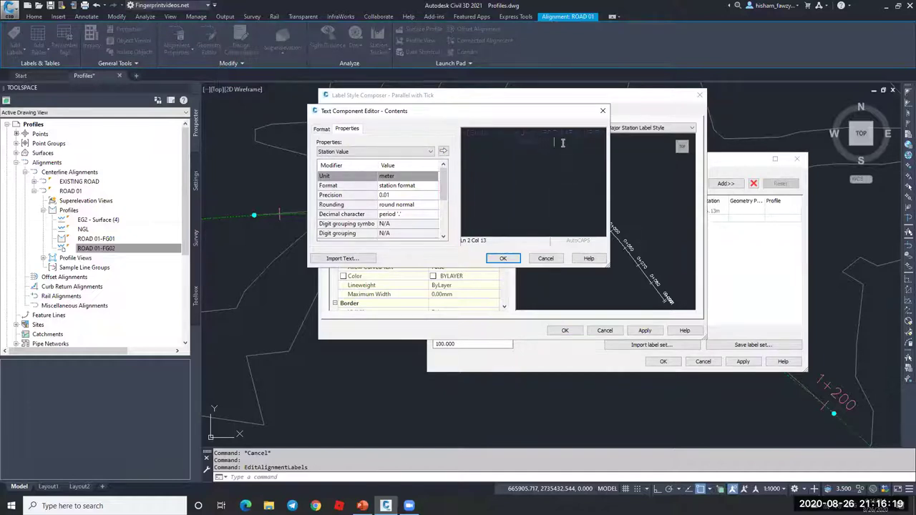
left_click(398, 152)
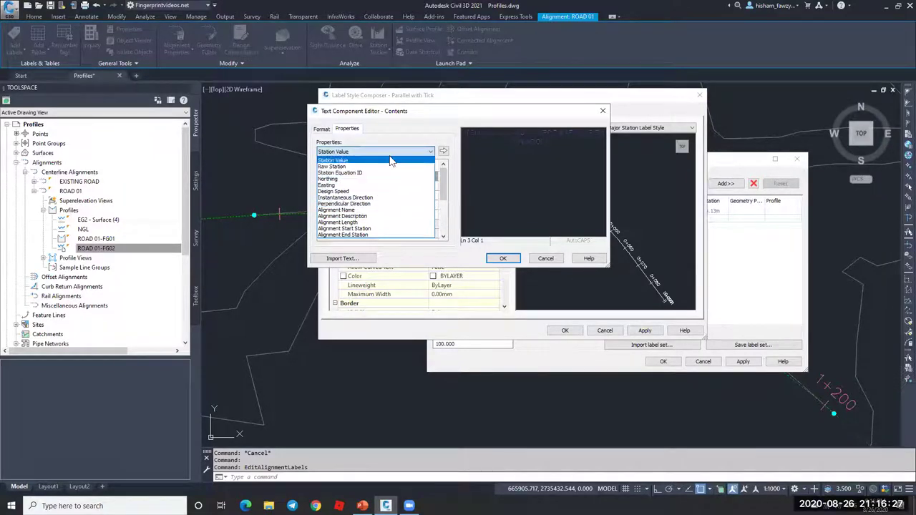
left_click(383, 225)
left_click(545, 258)
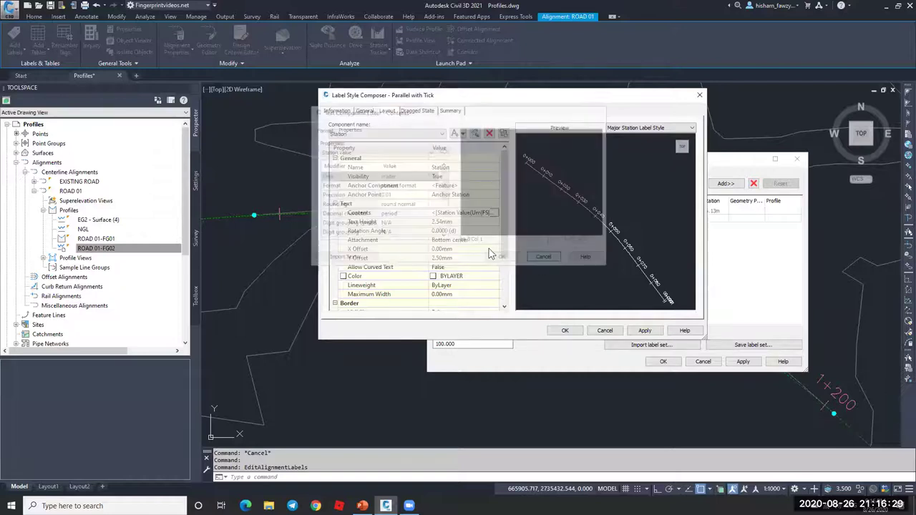
Add a Reference Text component referencing a Profile to the Parallel with Tick style
left_click(463, 135)
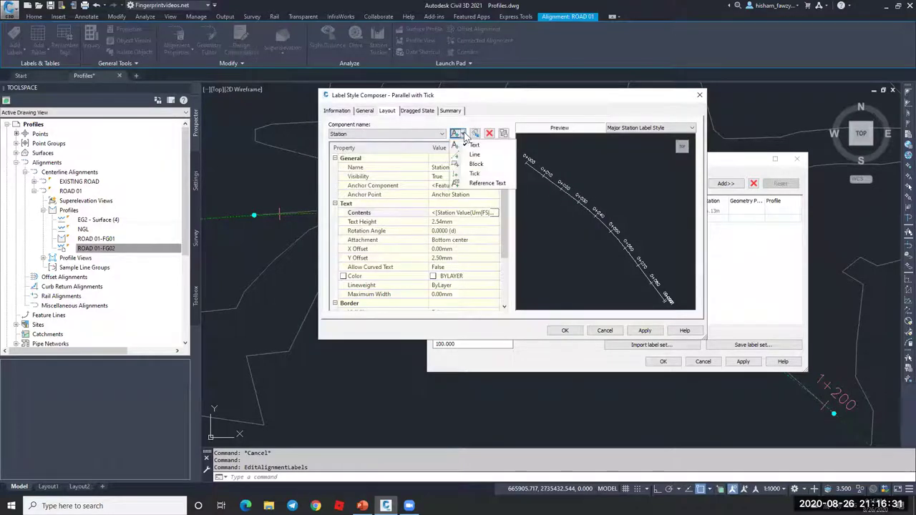
left_click(479, 184)
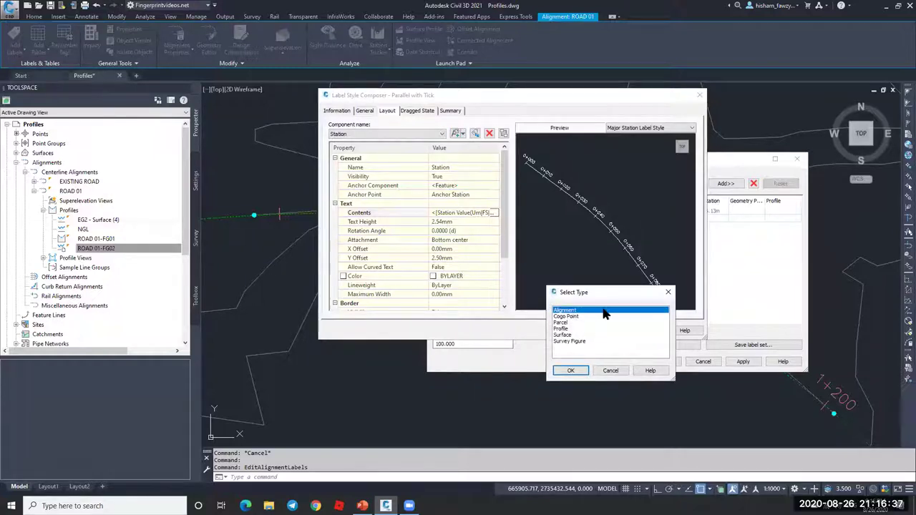
left_click_drag(594, 292, 551, 217)
left_click(520, 255)
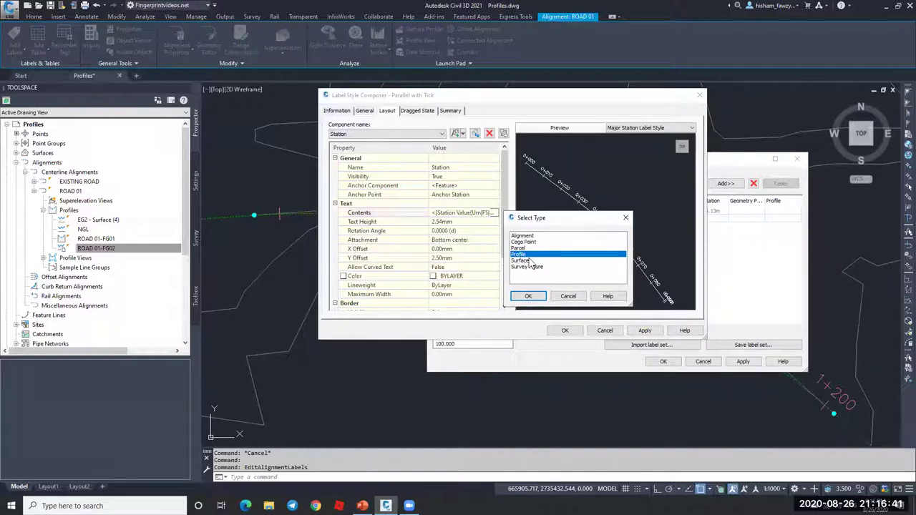
left_click(528, 296)
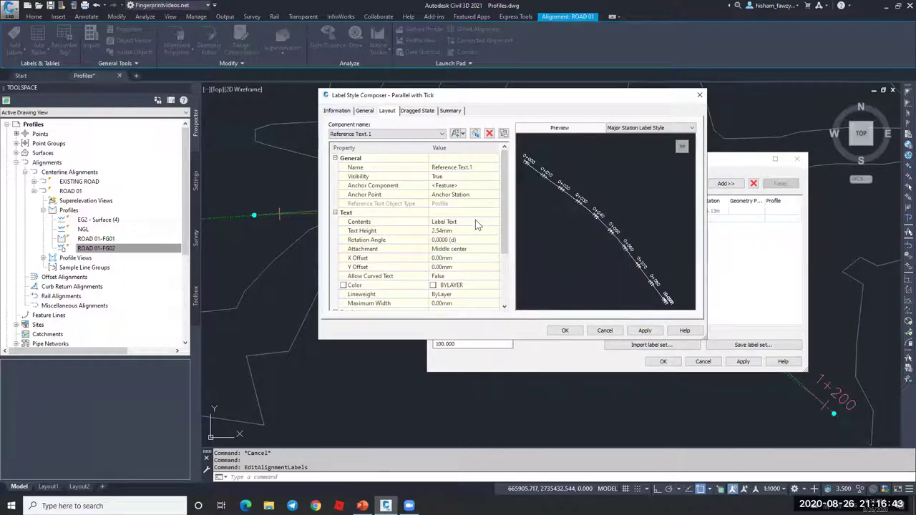
Open Reference Text.1's contents, select the Label Text placeholder and list available properties
left_click(495, 221)
left_click_drag(497, 168, 537, 166)
left_click(393, 151)
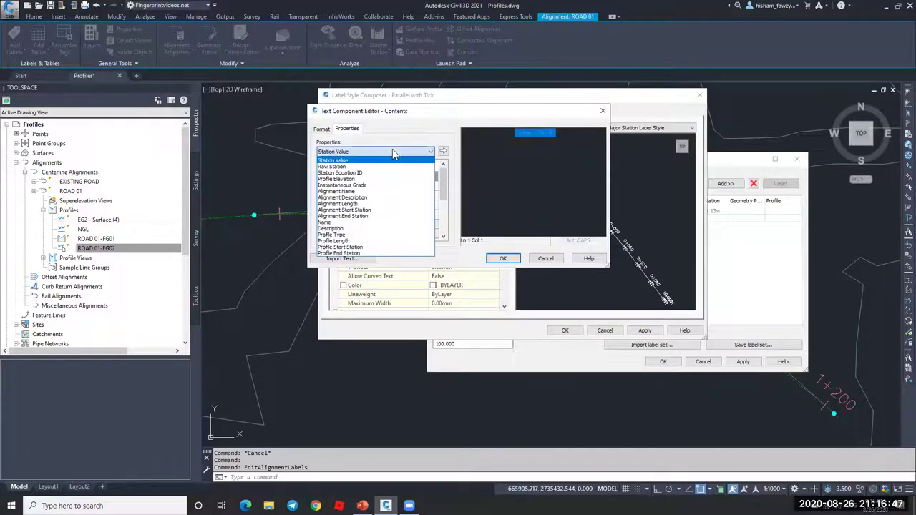
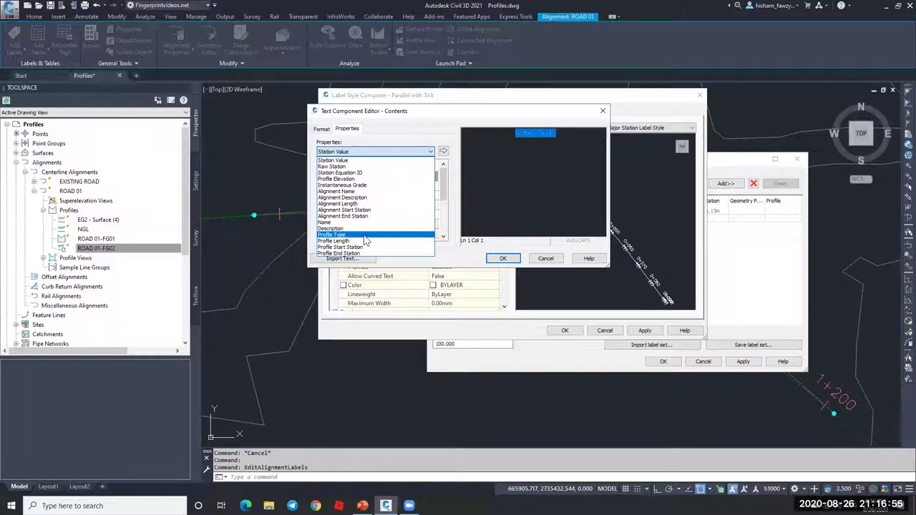
Insert a Profile Elevation field at 0.001 precision, formatted in white Tahoma text
left_click(351, 179)
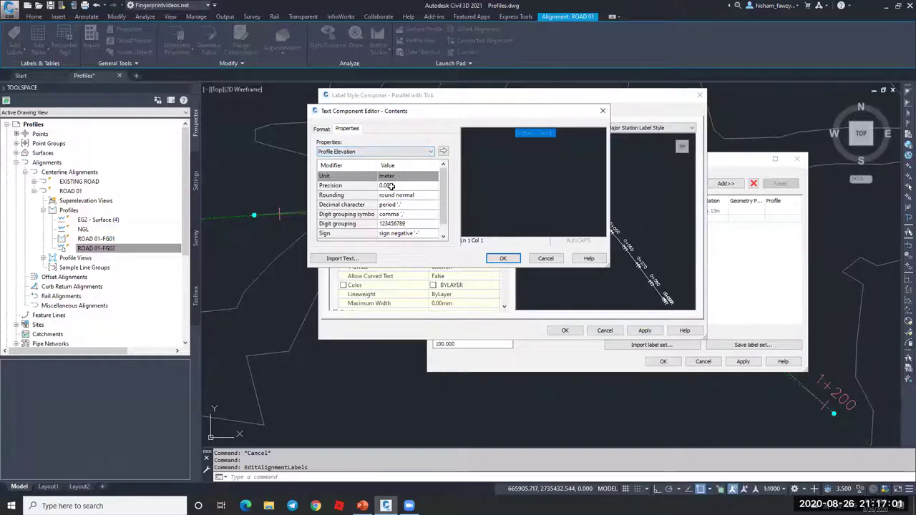
left_click(443, 151)
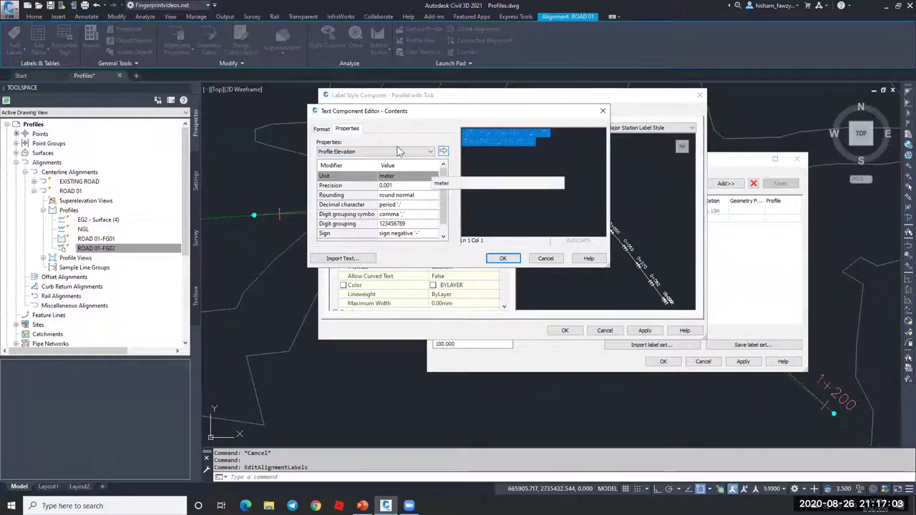
left_click(323, 129)
left_click(358, 209)
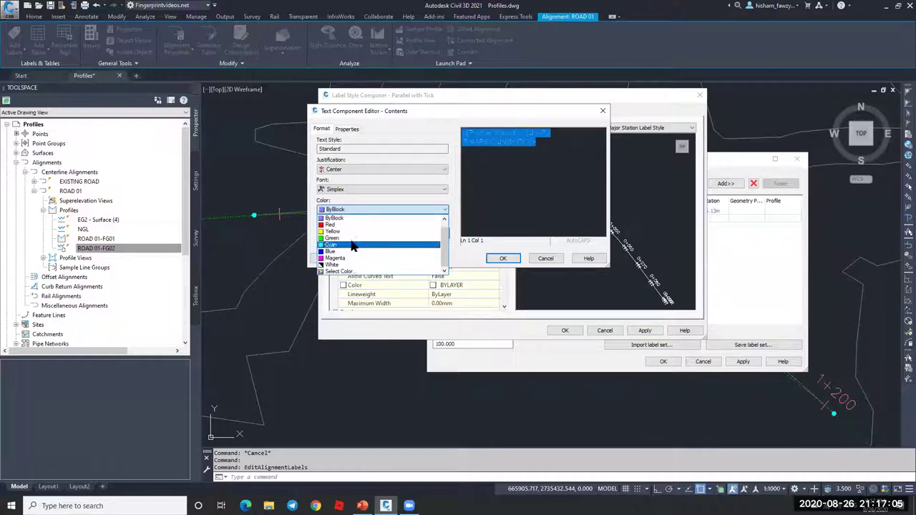
left_click(350, 265)
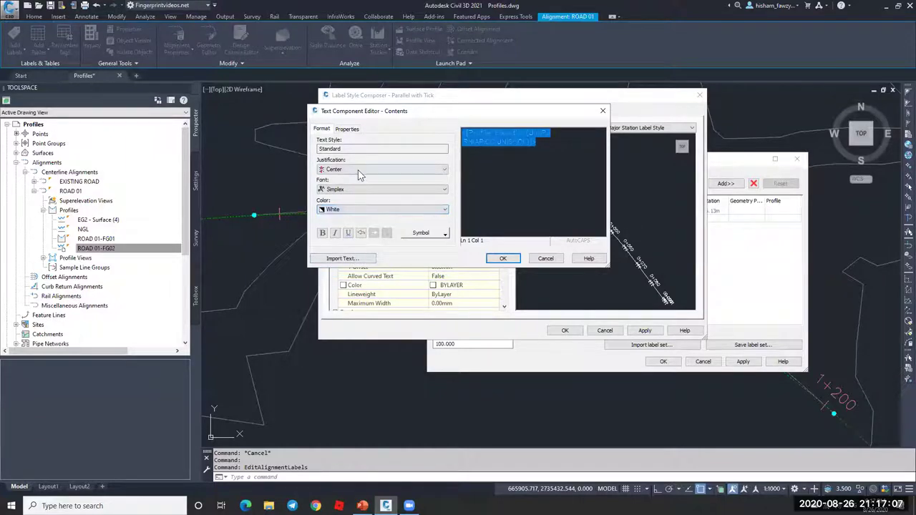
left_click(358, 189)
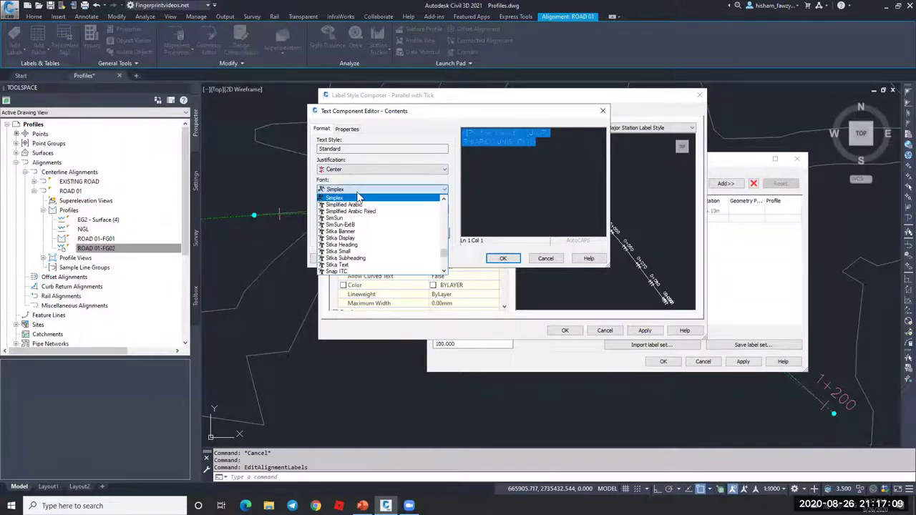
key("t")
key("Return")
Save the label style, keep Parallel with Tick for major stations, and apply it to ROAD 01
left_click(503, 259)
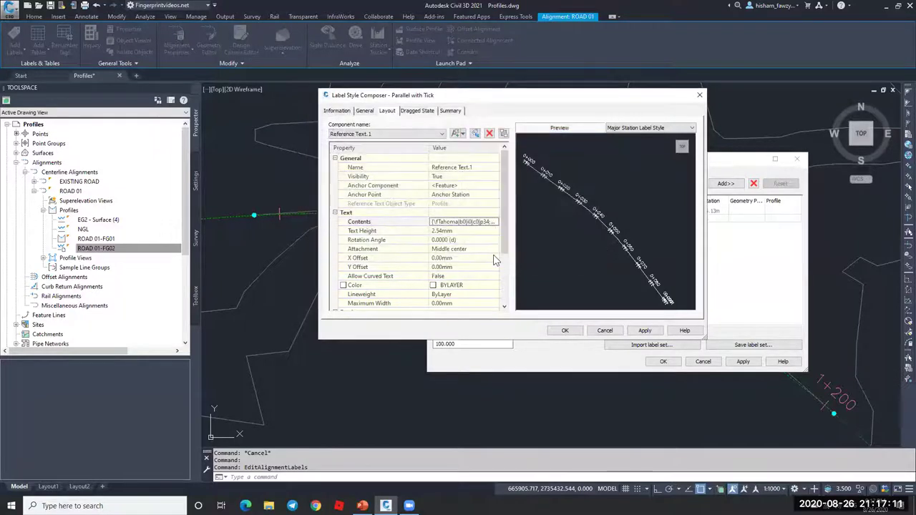
left_click(572, 330)
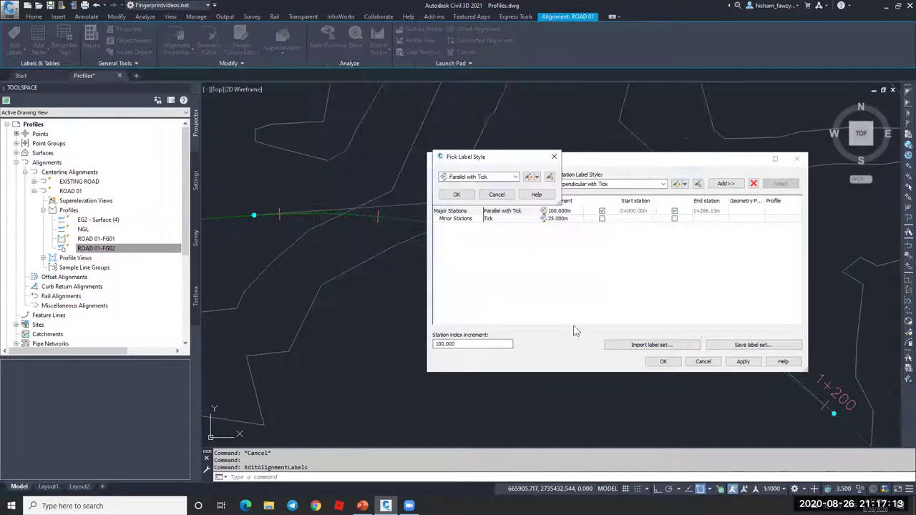
left_click(456, 194)
left_click(743, 362)
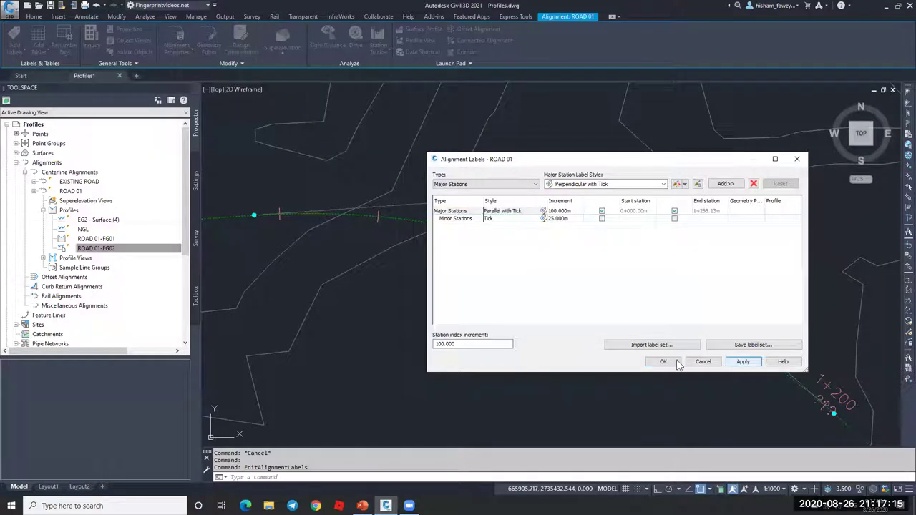
left_click(663, 361)
scroll(578, 241, "down", 2)
scroll(620, 215, "up", 4)
scroll(620, 214, "up", 2)
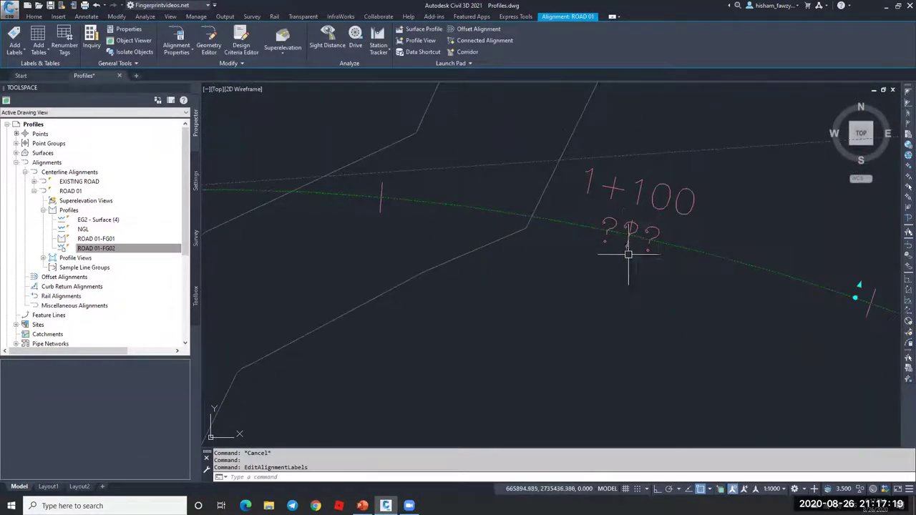
key("Escape")
Set the station label group's Reference Text Objects profile to ROAD 01-FG02 in Properties
left_click(648, 225)
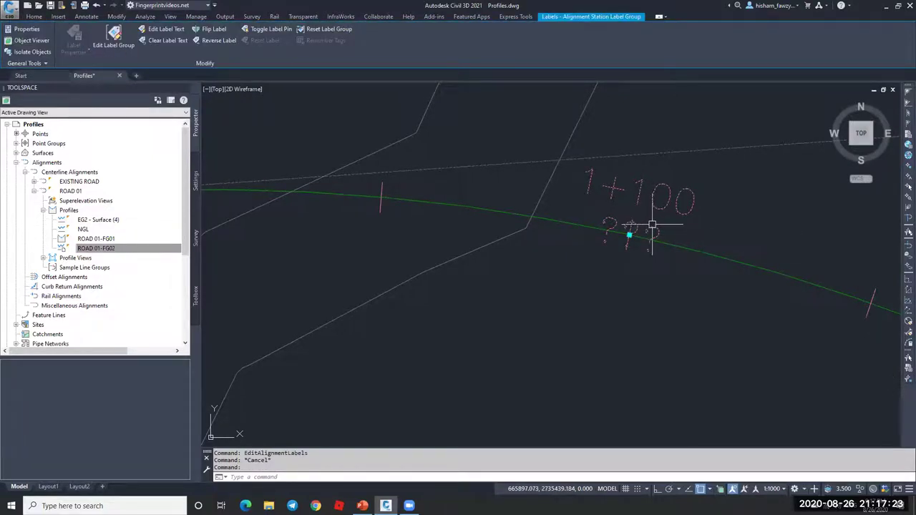
scroll(652, 224, "down", 3)
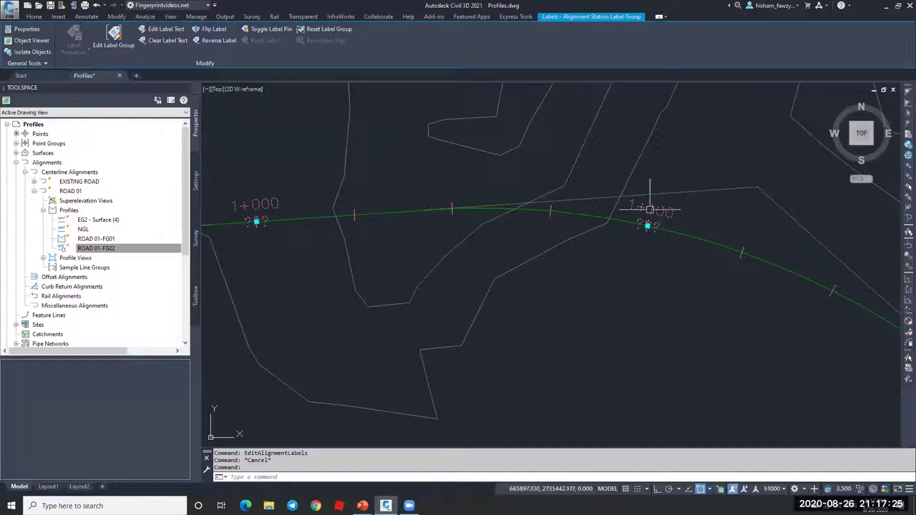
key("ctrl+1")
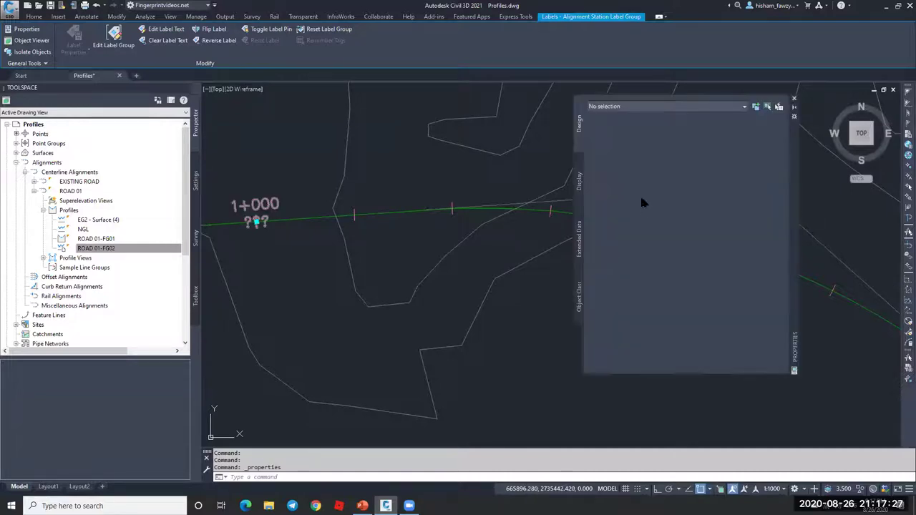
double_click(284, 205)
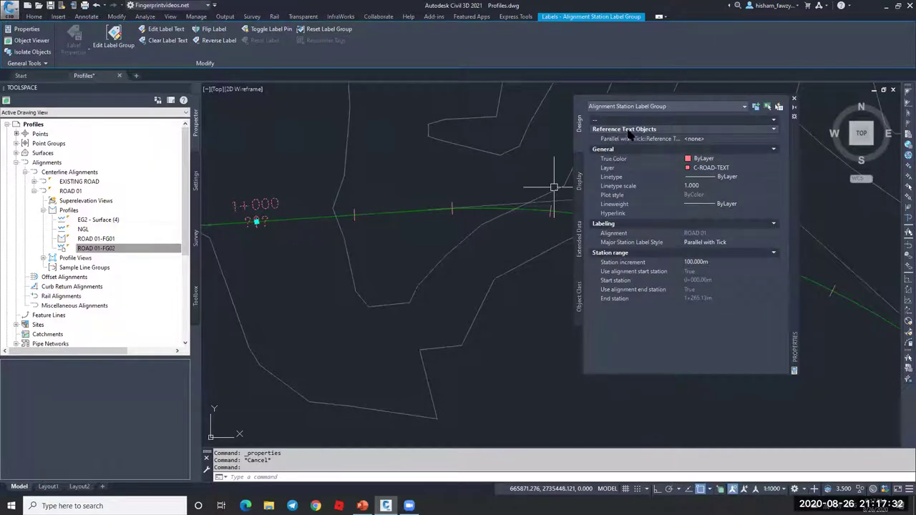
left_click(722, 135)
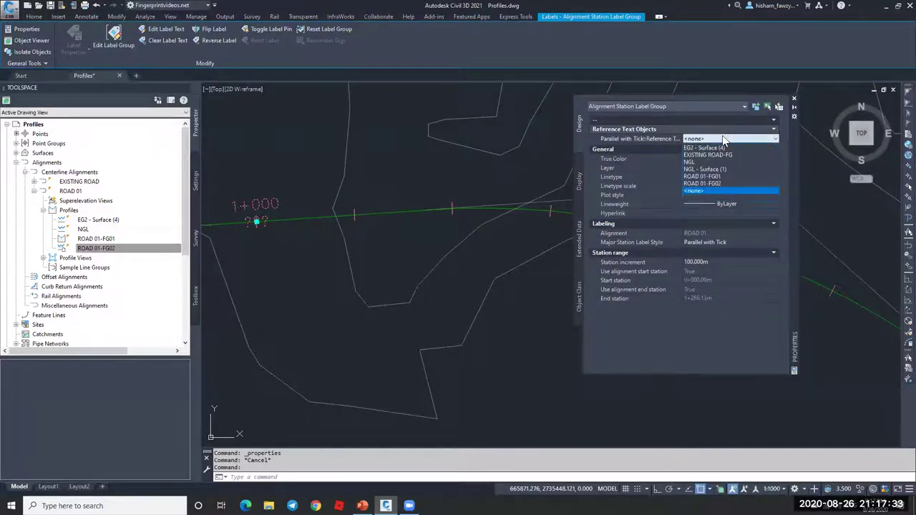
left_click(716, 184)
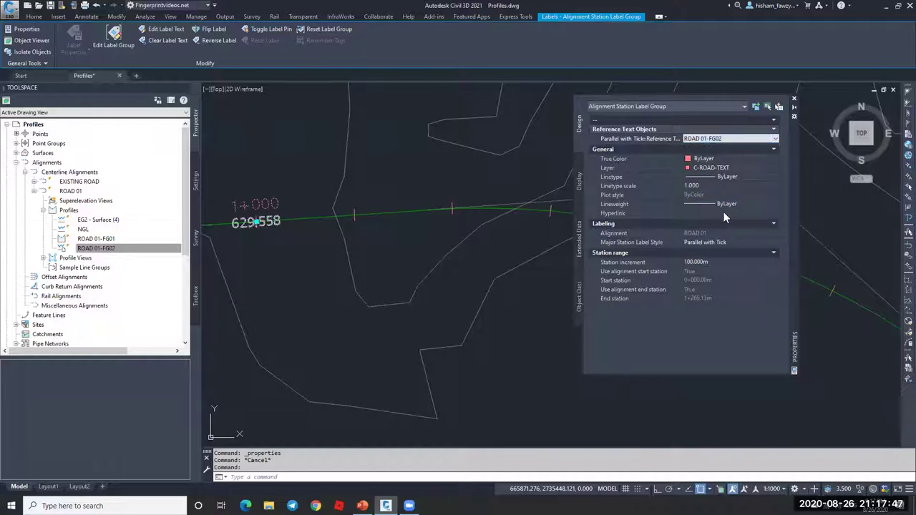
left_click(794, 98)
key("Escape")
scroll(630, 192, "up", 5)
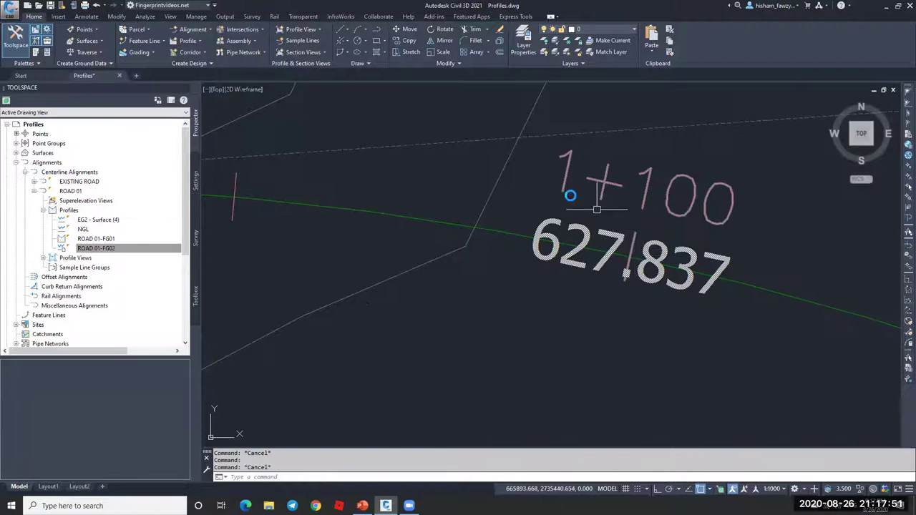
scroll(587, 204, "down", 5)
scroll(585, 207, "up", 5)
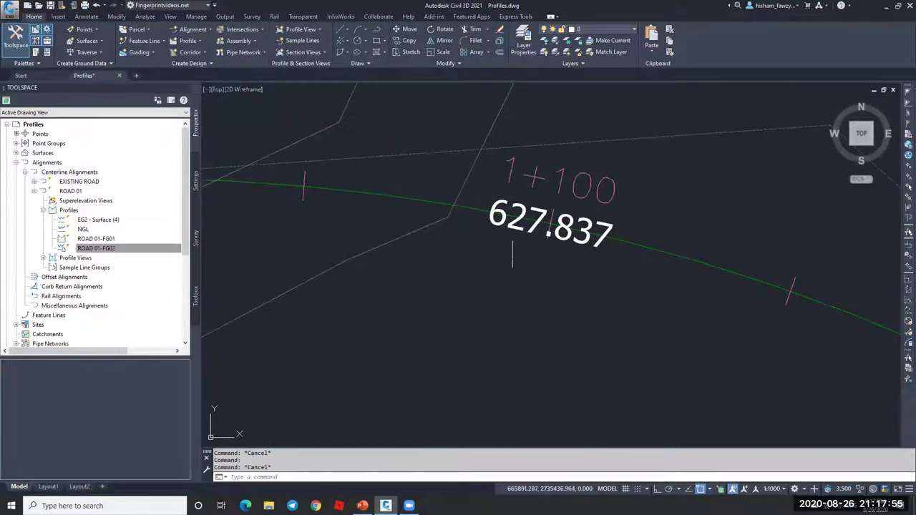
scroll(535, 222, "down", 8)
scroll(644, 195, "up", 6)
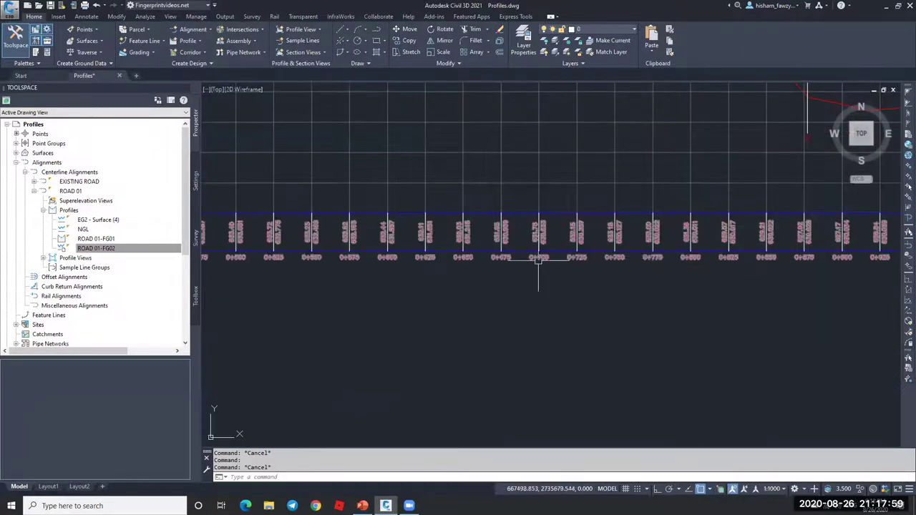
scroll(817, 266, "up", 3)
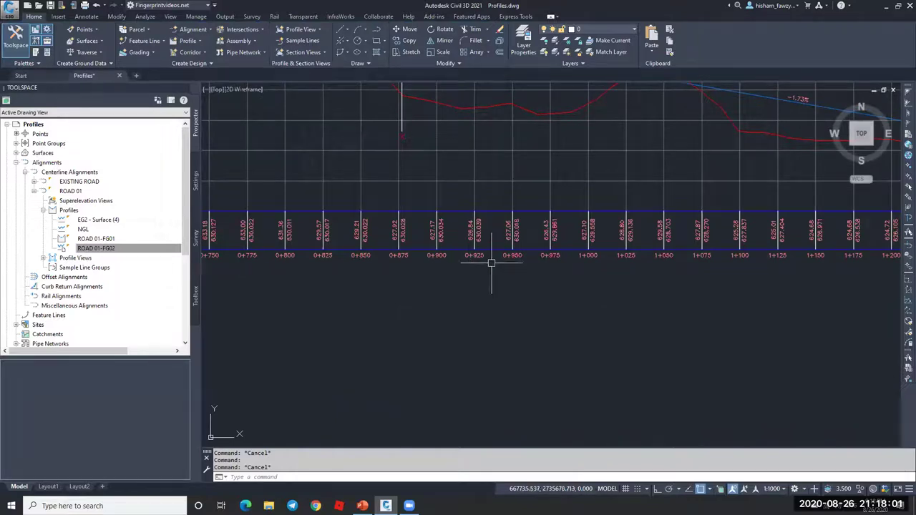
scroll(753, 244, "up", 6)
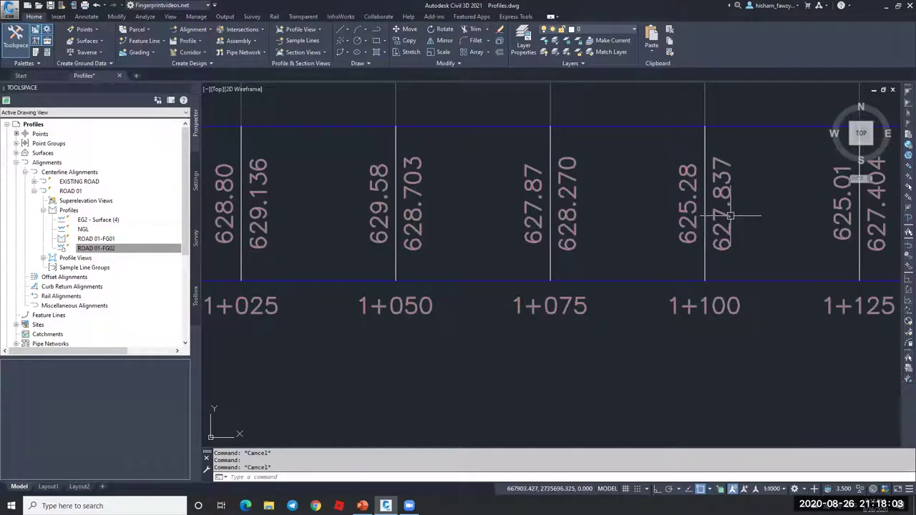
scroll(742, 173, "down", 10)
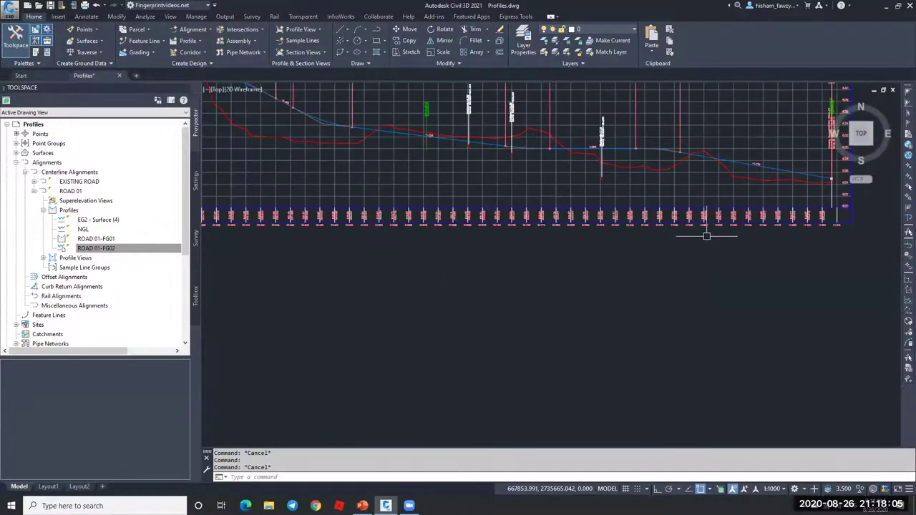
scroll(743, 262, "down", 2)
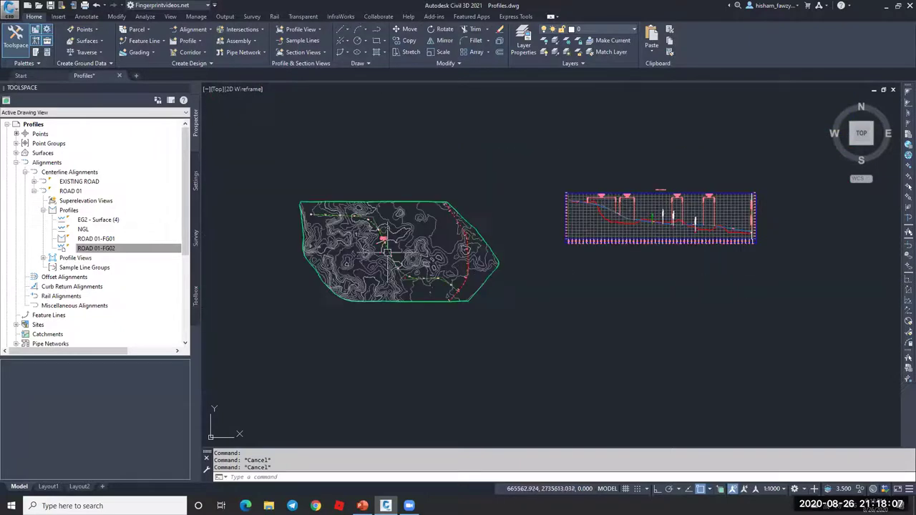
scroll(386, 253, "up", 12)
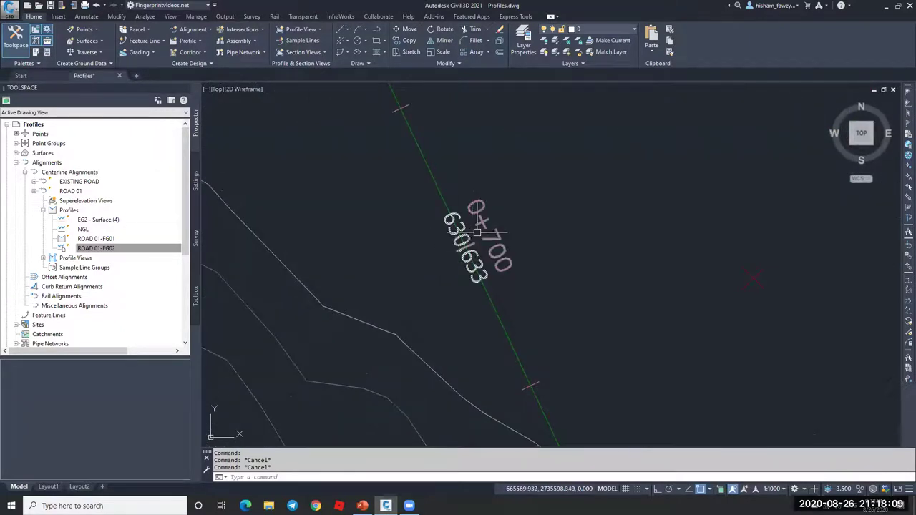
left_click(491, 236)
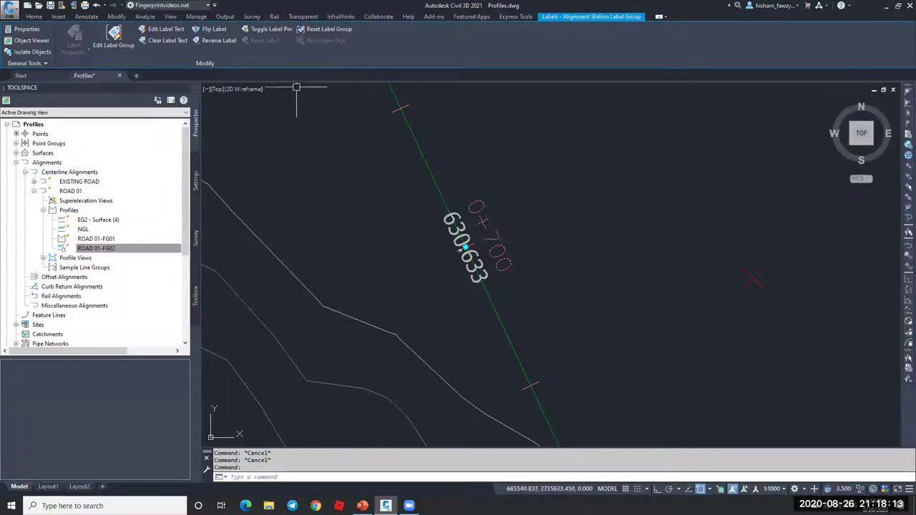
key("F1")
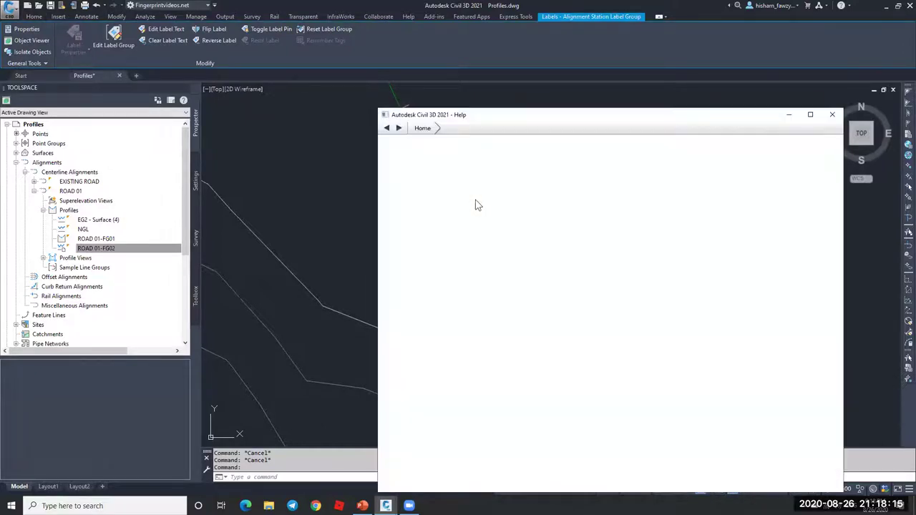
left_click(832, 115)
double_click(478, 247)
left_click(727, 139)
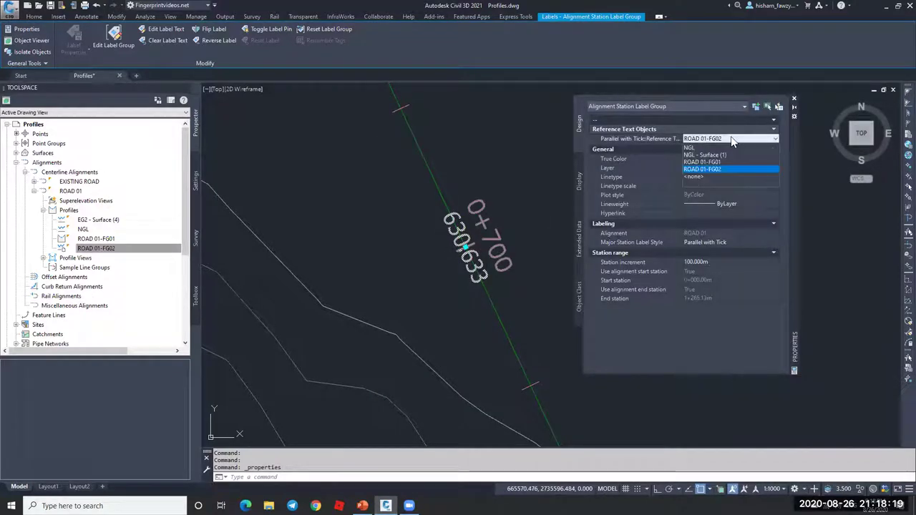
left_click(715, 177)
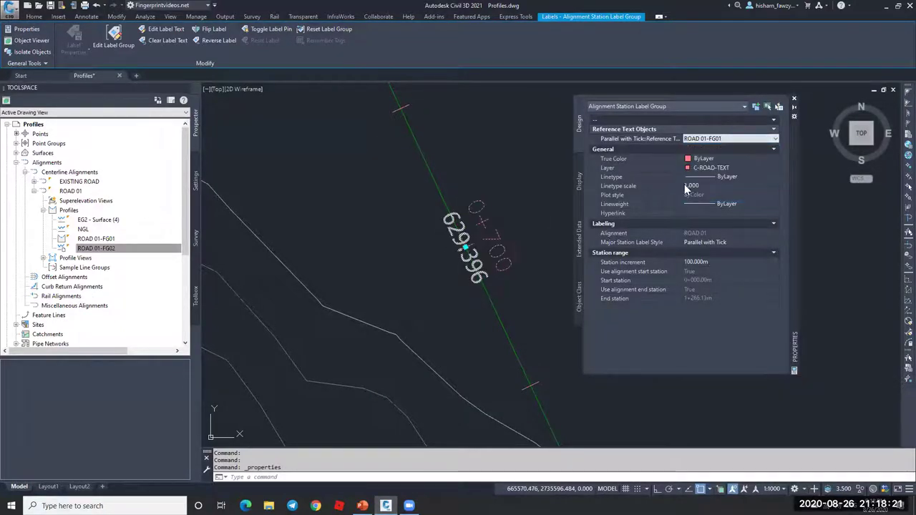
left_click(737, 139)
left_click(723, 182)
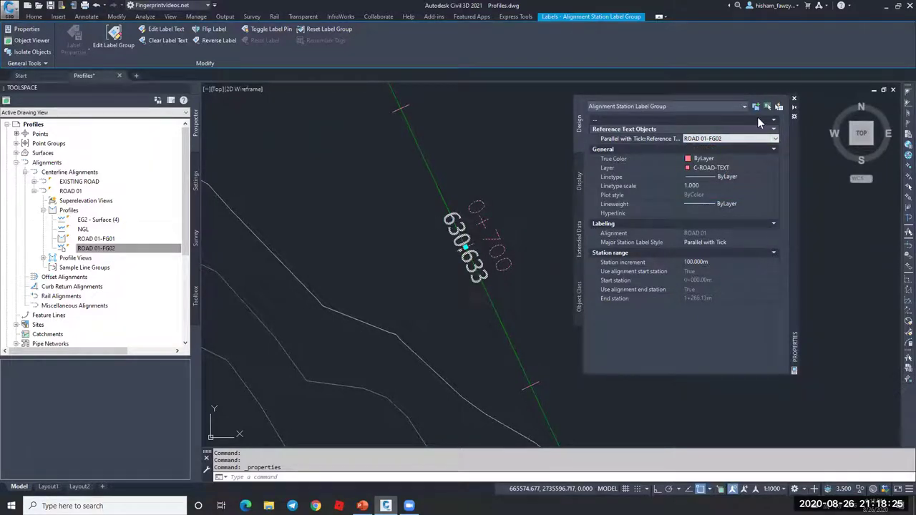
left_click(794, 98)
Zoom into the profile view and select its border to bring up the Profile View tools
key("Escape")
key("Escape")
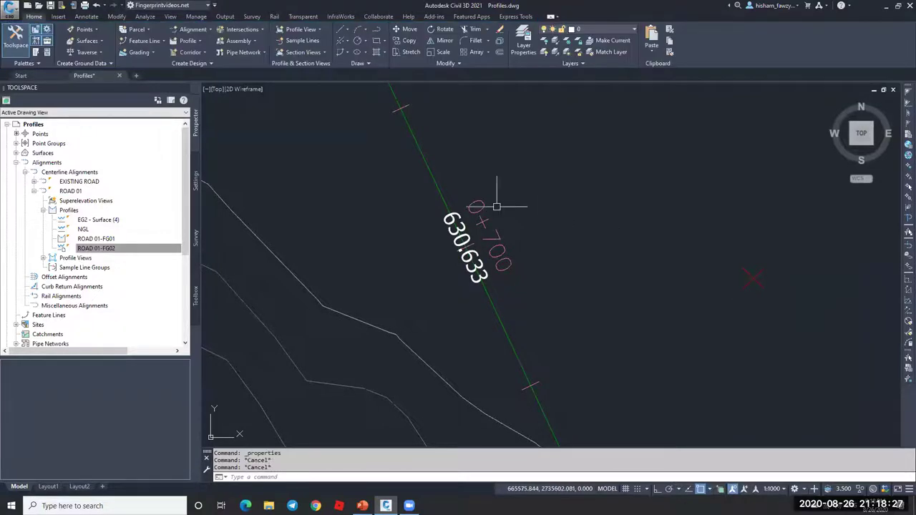
scroll(427, 208, "down", 3)
scroll(444, 207, "down", 3)
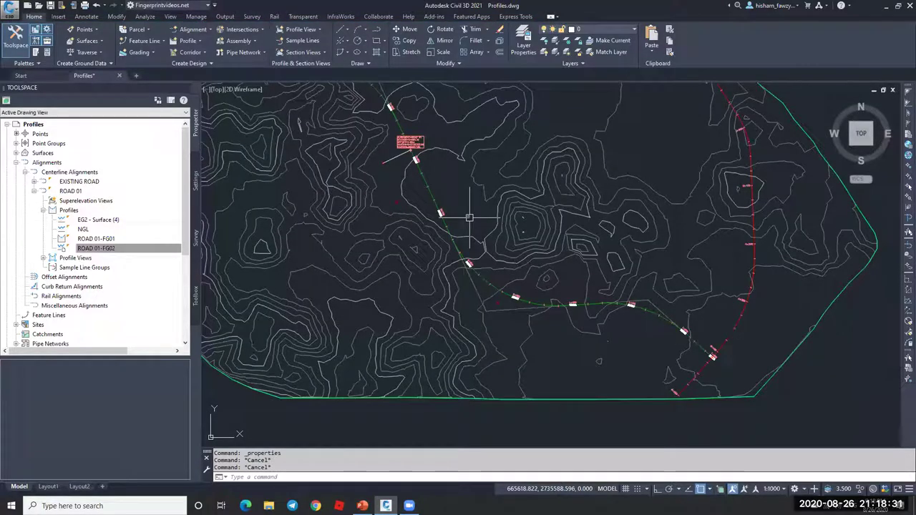
scroll(469, 217, "down", 7)
scroll(615, 179, "up", 4)
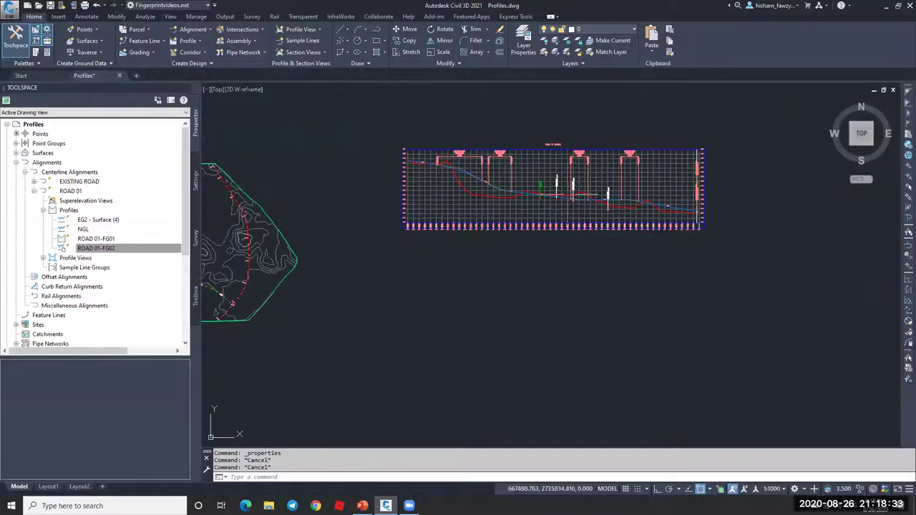
left_click(504, 196)
scroll(526, 197, "up", 5)
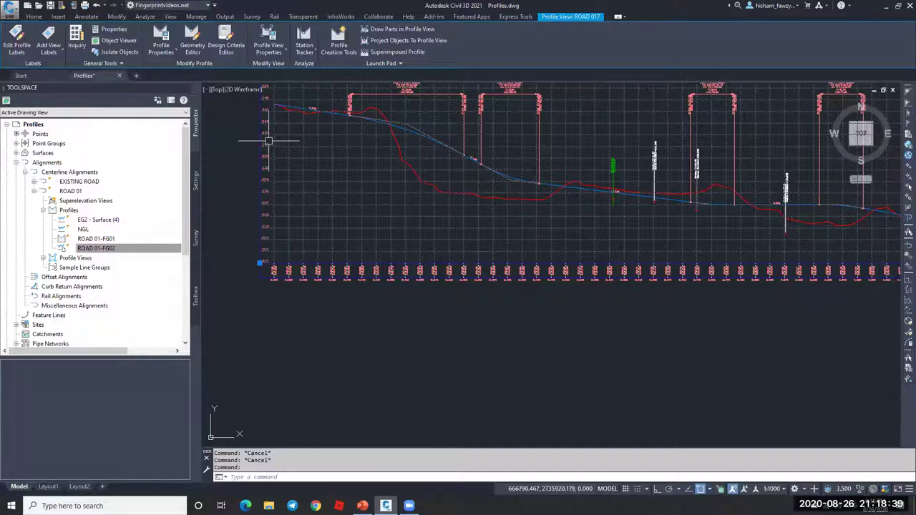
Start a Station Elevation view label and enter station 300
left_click(55, 49)
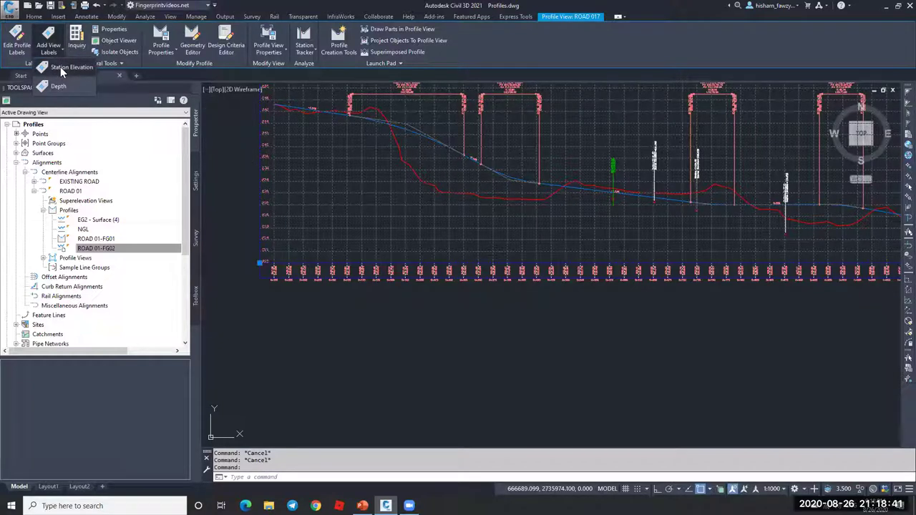
left_click(63, 68)
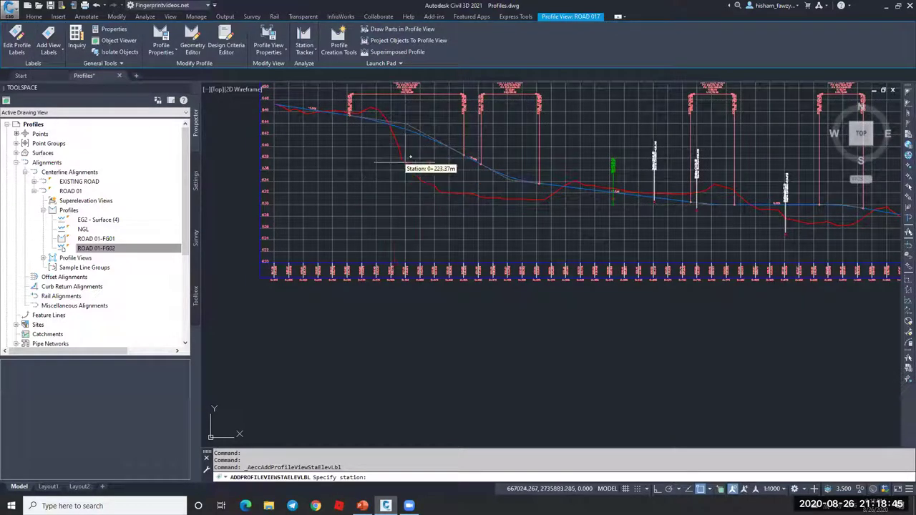
key("Escape")
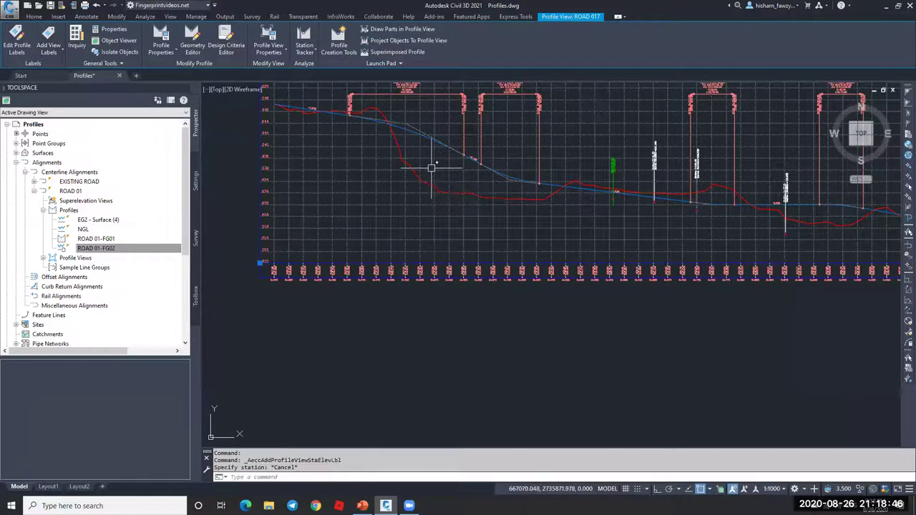
left_click(60, 54)
left_click(63, 68)
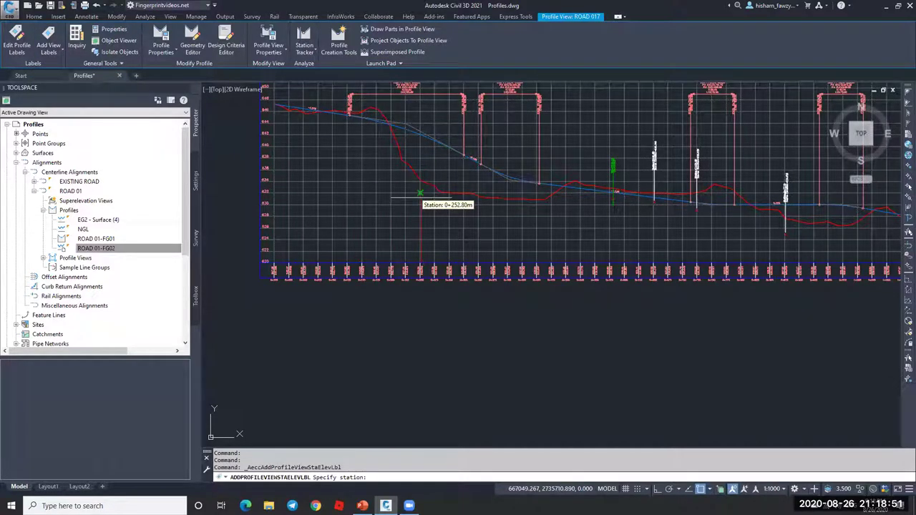
scroll(437, 194, "up", 5)
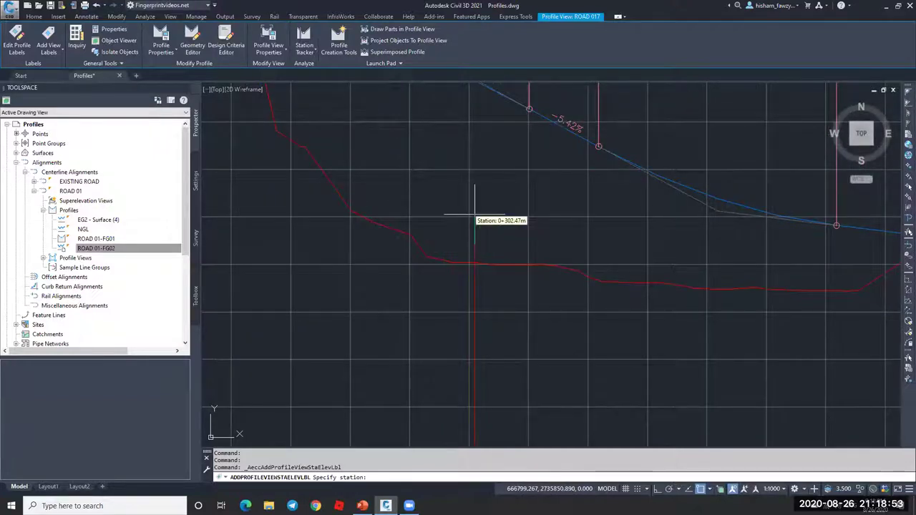
type("30")
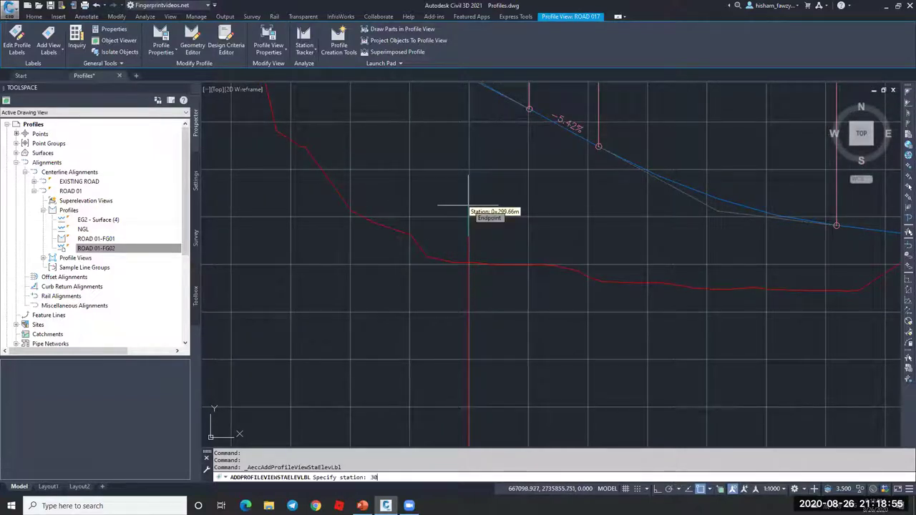
type("0")
key("Return")
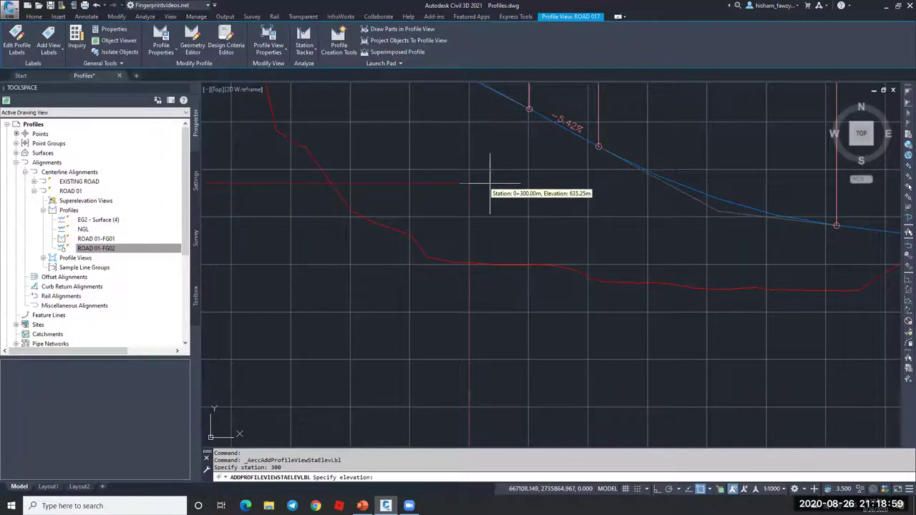
Snap the label's elevation Nearest to the blue design profile to place it
scroll(491, 188, "down", 2)
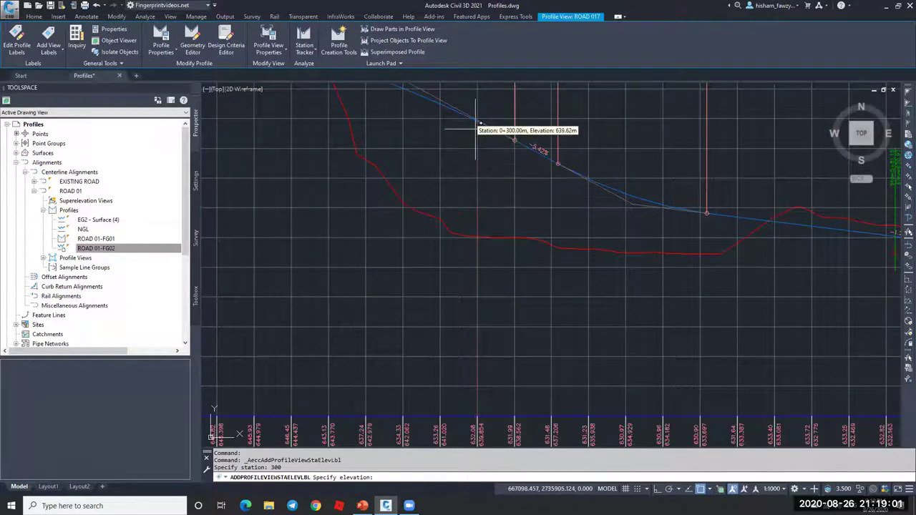
scroll(476, 236, "up", 3)
scroll(476, 230, "up", 2)
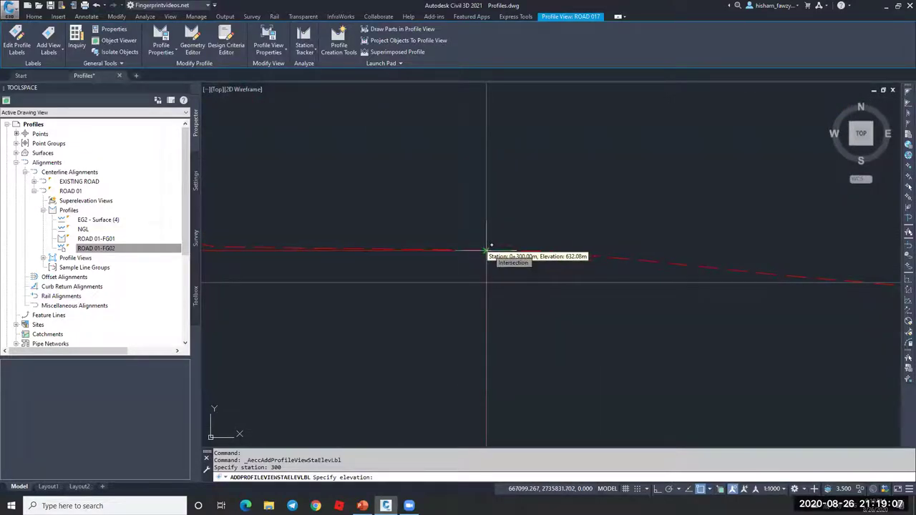
scroll(483, 286, "down", 4)
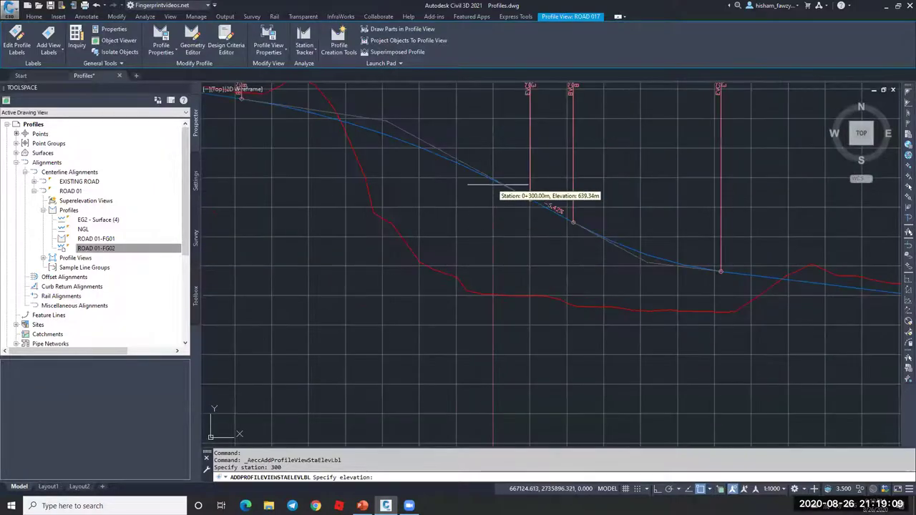
scroll(498, 184, "up", 3)
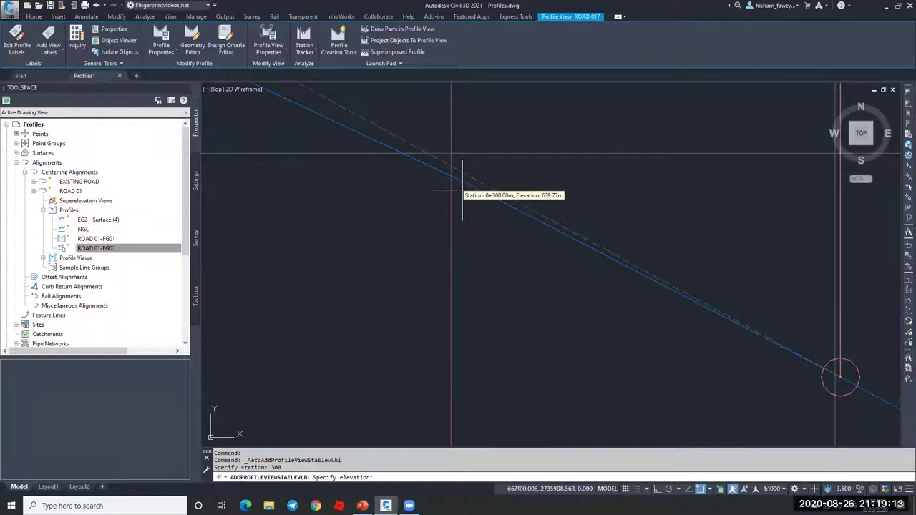
right_click(459, 195, "shift")
left_click(494, 396)
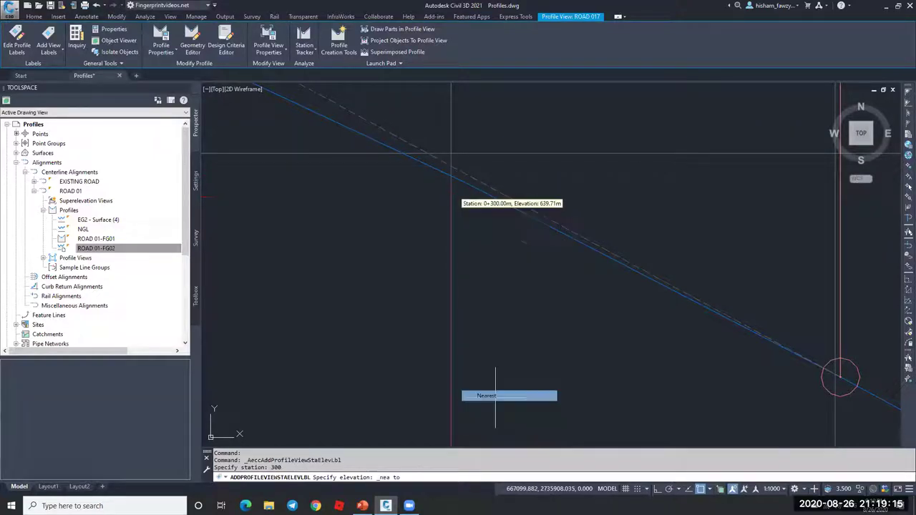
scroll(450, 170, "up", 2)
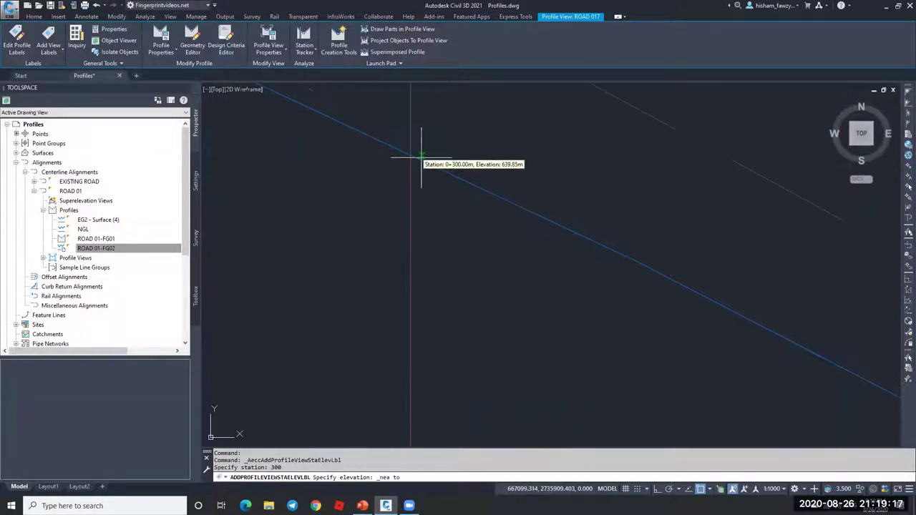
scroll(429, 168, "down", 2)
key("Escape")
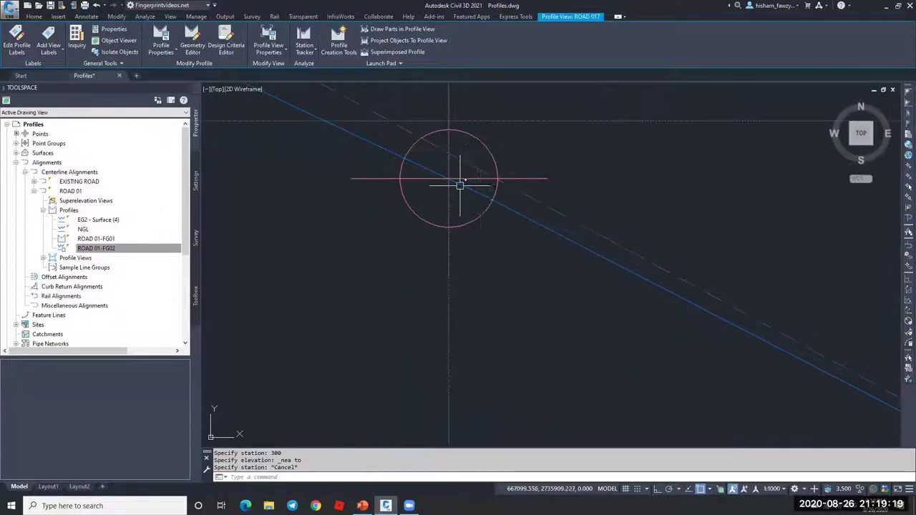
key("Escape")
Regenerate the drawing with RE and select the new station-elevation label
type("re")
key("Return")
scroll(449, 181, "up", 5)
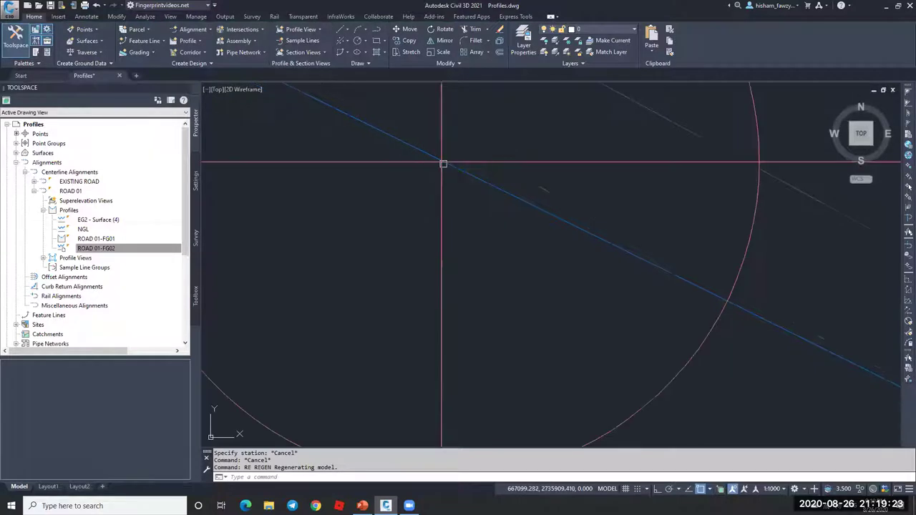
left_click(451, 183)
left_click(442, 182)
key("Escape")
key("Escape")
key("Escape")
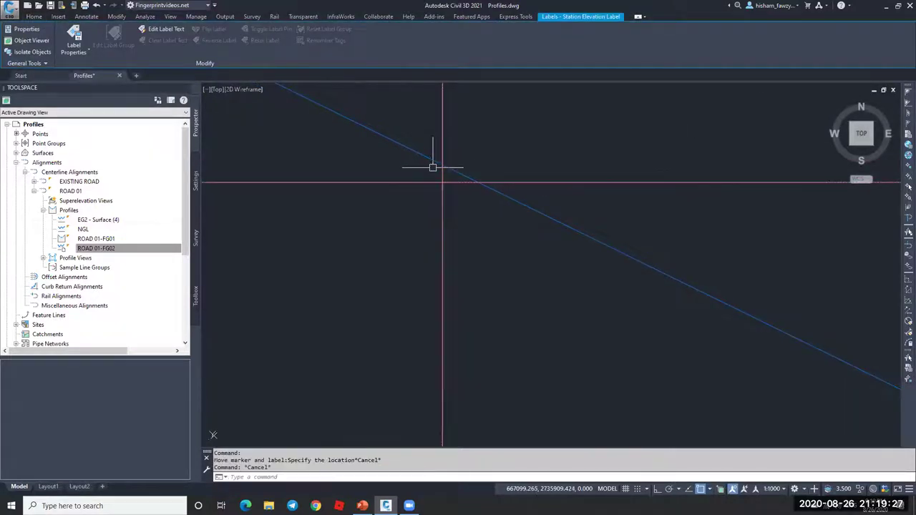
scroll(434, 167, "down", 4)
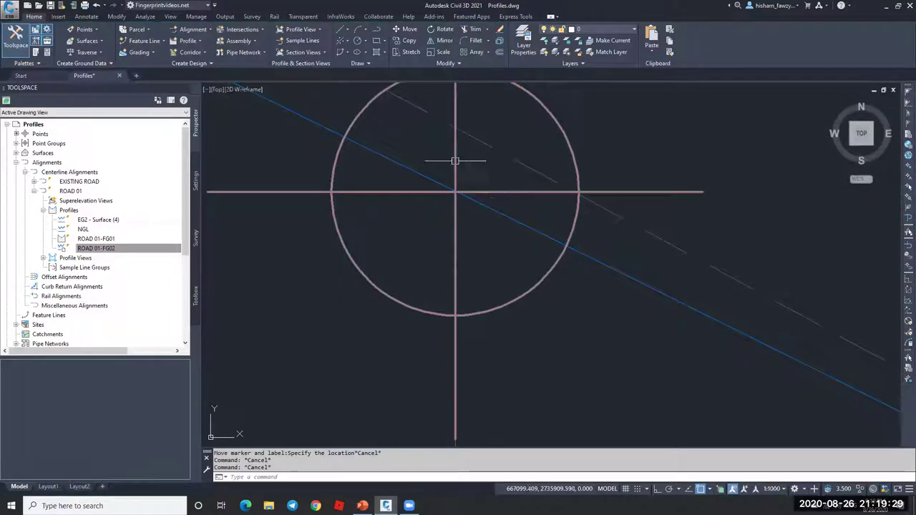
scroll(468, 156, "down", 3)
scroll(478, 180, "down", 5)
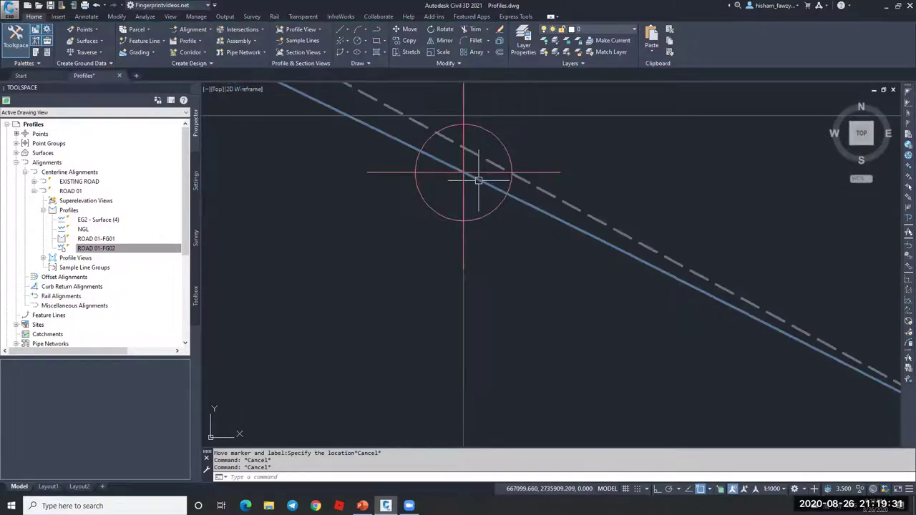
key("Escape")
Grip-move the label with Nearest snap onto the blue profile, reading STA 0+261.85, ELEV 641.58
scroll(486, 183, "up", 4)
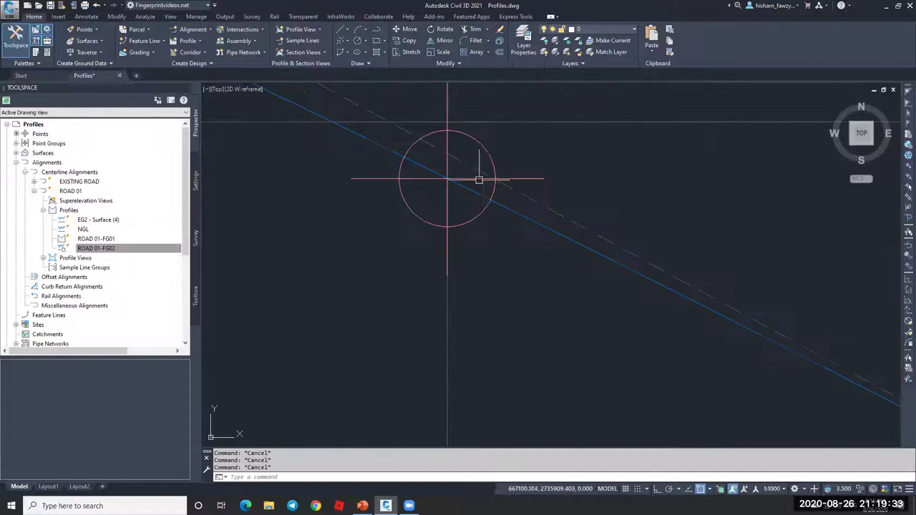
scroll(463, 183, "down", 3)
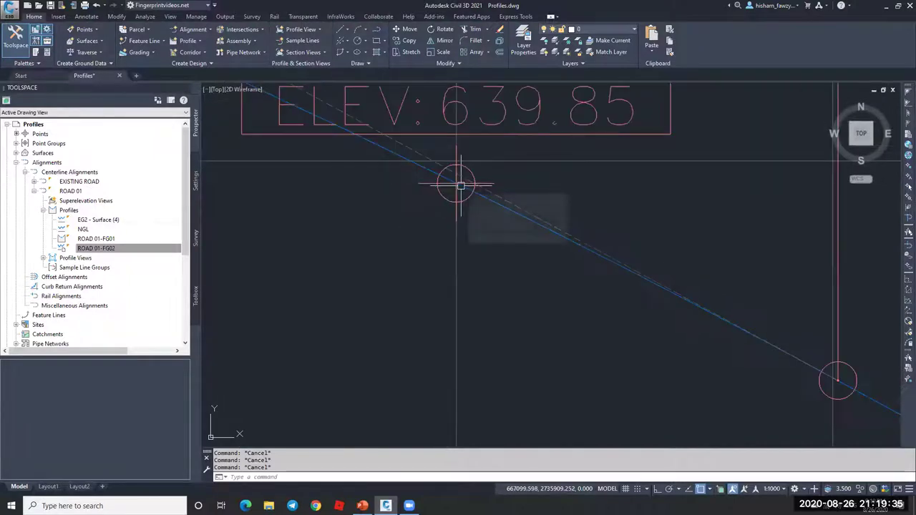
left_click(464, 190)
scroll(461, 187, "down", 5)
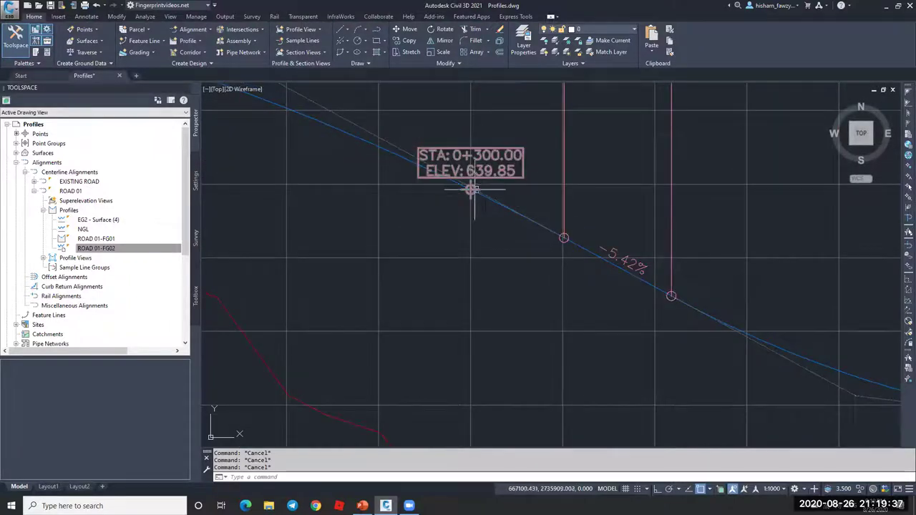
scroll(486, 179, "up", 3)
scroll(508, 165, "down", 5)
scroll(519, 187, "up", 5)
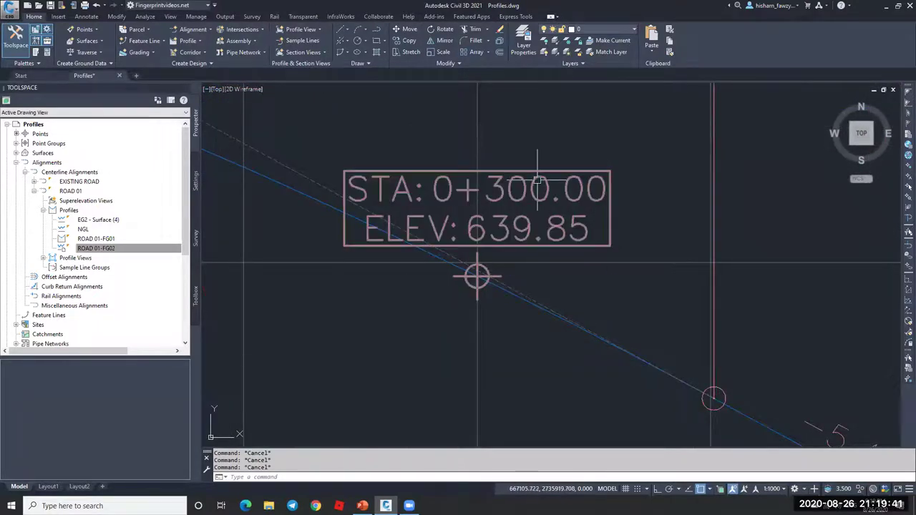
scroll(571, 162, "down", 4)
scroll(565, 172, "down", 5)
scroll(568, 166, "up", 4)
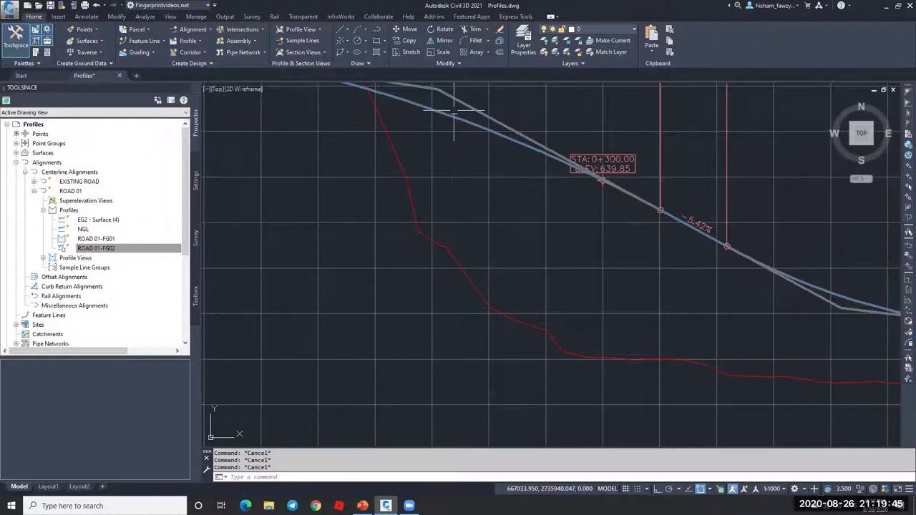
scroll(602, 180, "up", 2)
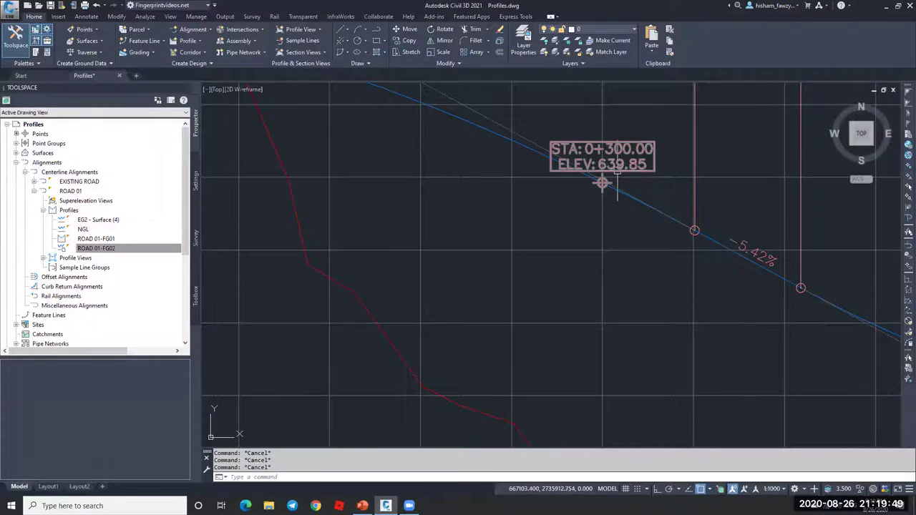
scroll(602, 182, "up", 3)
left_click(609, 180)
left_click(611, 183)
scroll(501, 182, "down", 2)
scroll(447, 166, "up", 1)
right_click(442, 170, "shift")
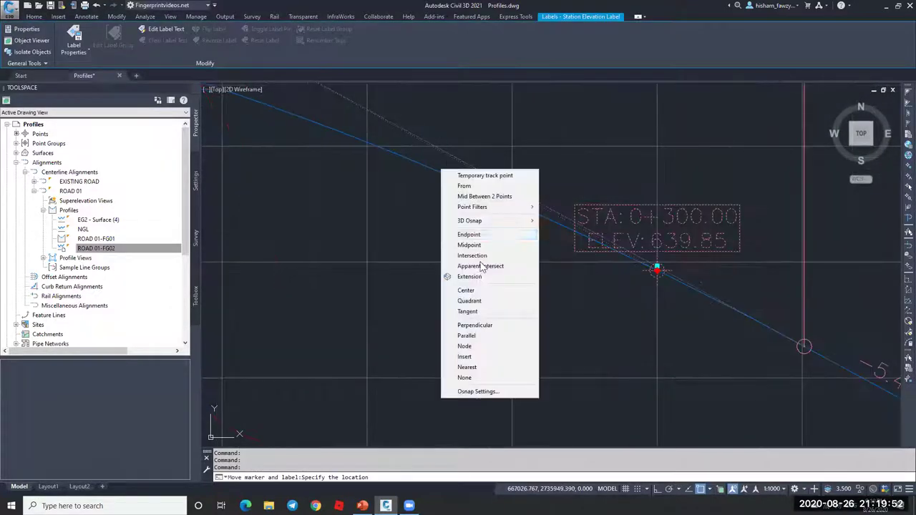
left_click(467, 367)
left_click(436, 170)
key("Escape")
key("Escape")
scroll(437, 165, "down", 1)
key("Escape")
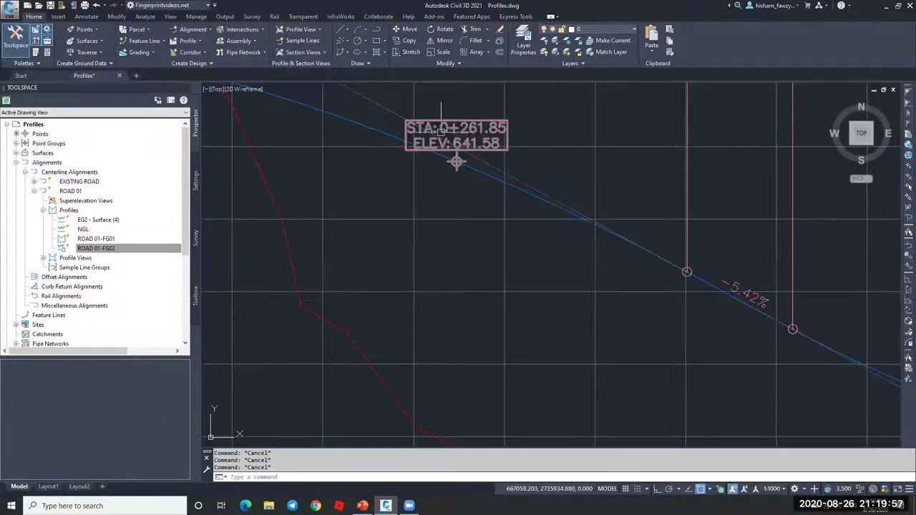
scroll(456, 162, "down", 4)
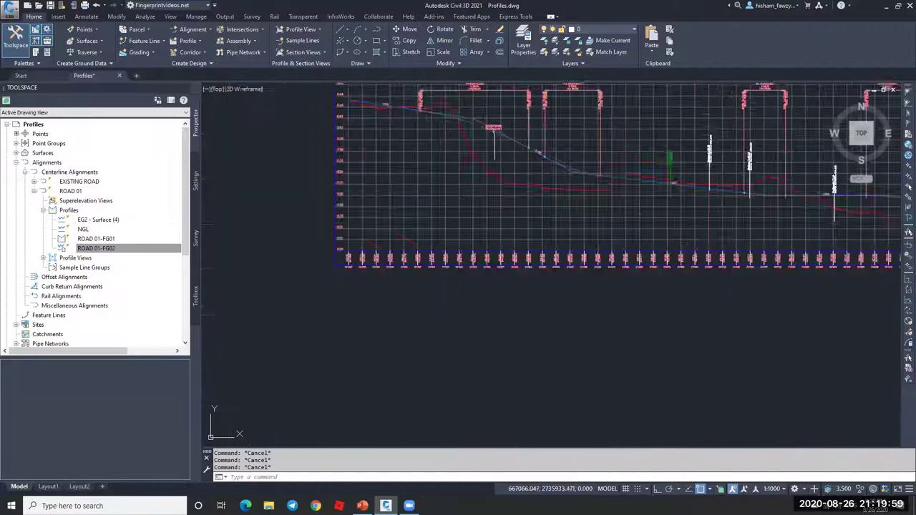
scroll(339, 198, "down", 2)
scroll(330, 243, "up", 5)
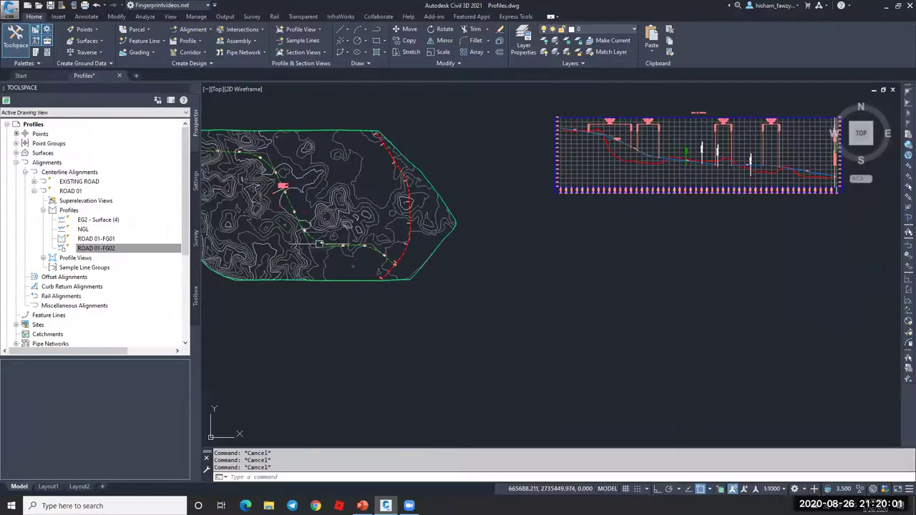
Start a Station/Offset point on alignment ROAD 01 using profile ROAD 01-FG02
left_click(80, 29)
mouse_move(137, 76)
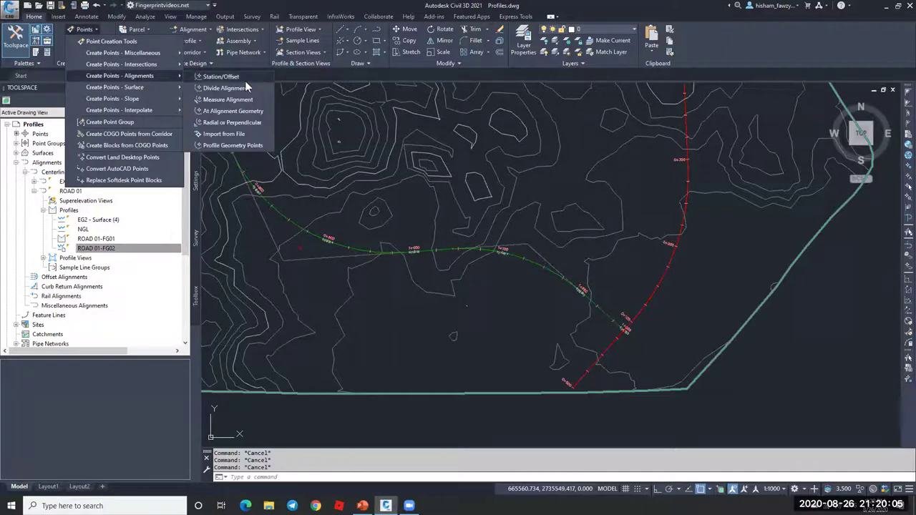
left_click(222, 77)
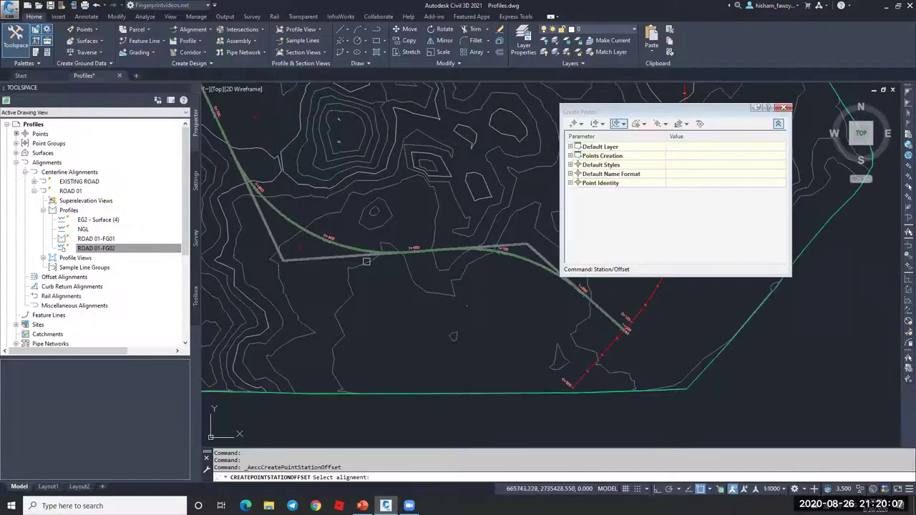
left_click(339, 256)
left_click(537, 177)
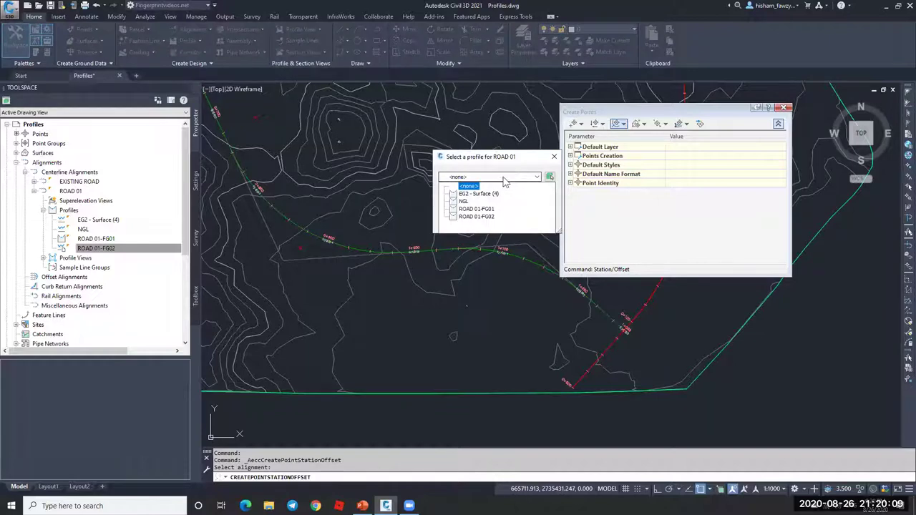
left_click(477, 217)
left_click(455, 223)
Place the point at station 261.85 with offset 0 and the default description
scroll(322, 224, "down", 5)
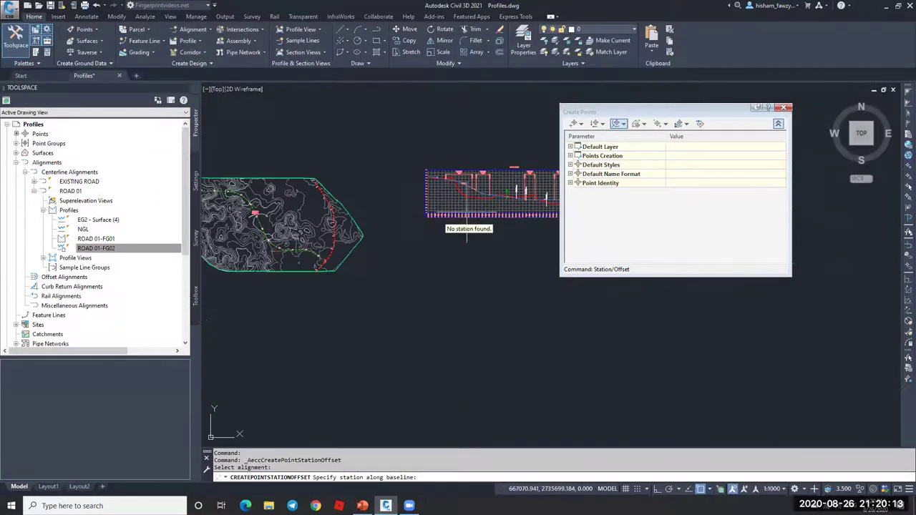
scroll(458, 186, "up", 4)
scroll(463, 192, "up", 5)
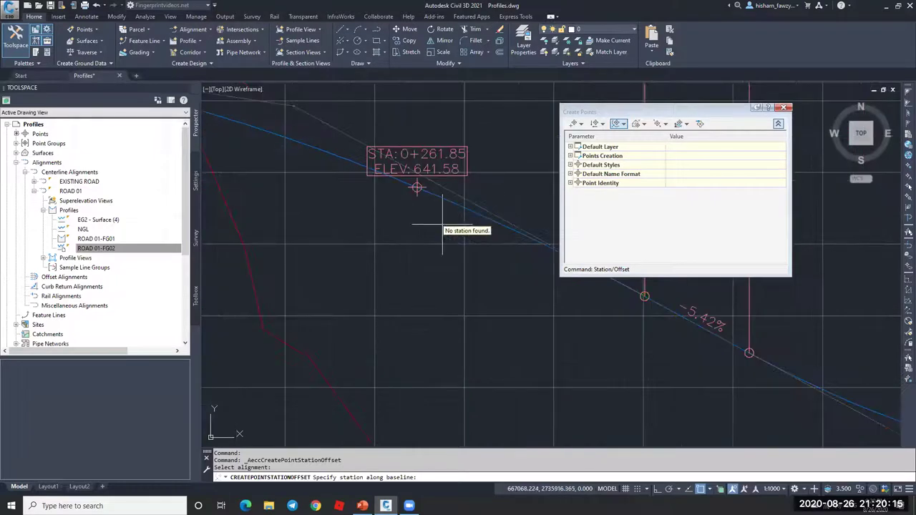
type("85")
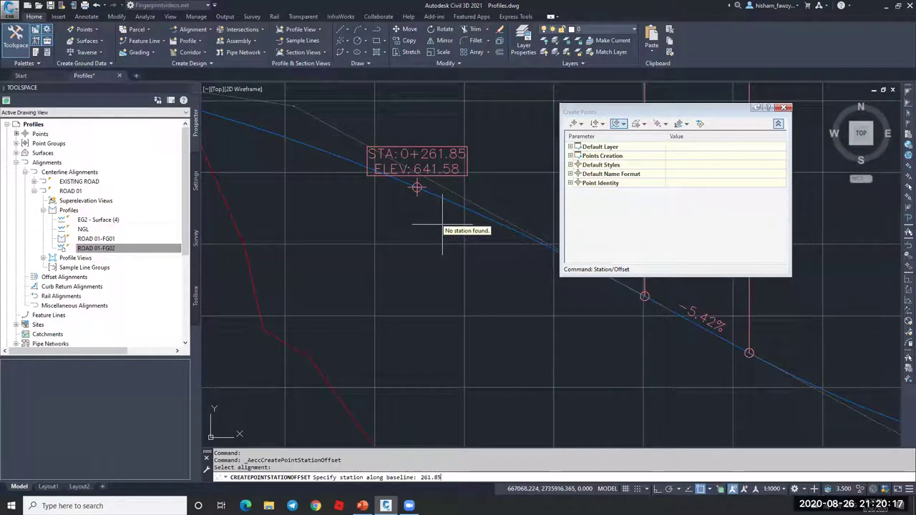
key("Return")
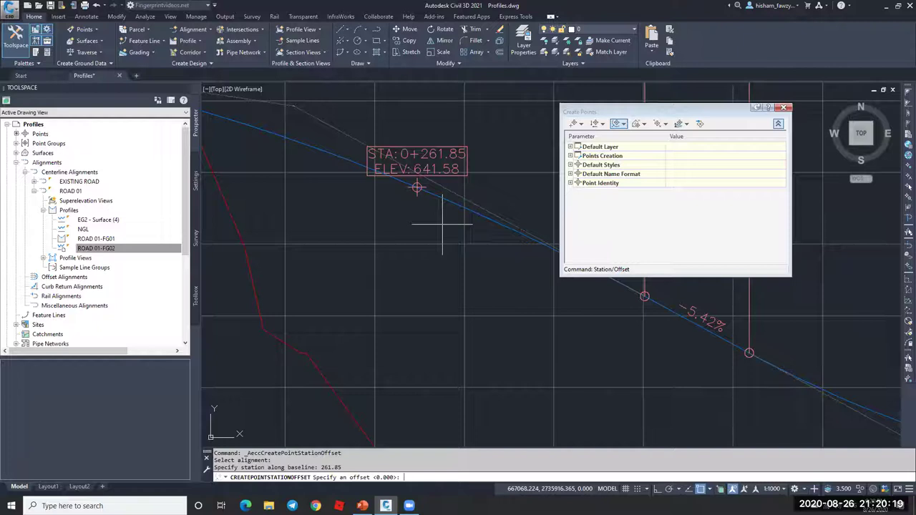
key("Return")
key("Return")
key("Escape")
key("Escape")
scroll(417, 190, "up", 1)
scroll(496, 186, "down", 6)
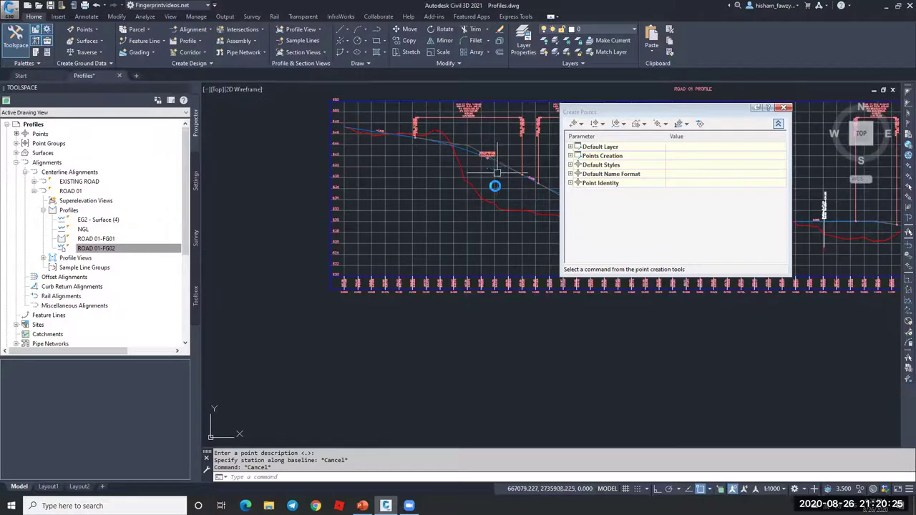
scroll(495, 186, "down", 7)
scroll(345, 186, "up", 8)
scroll(346, 186, "down", 5)
scroll(258, 147, "up", 10)
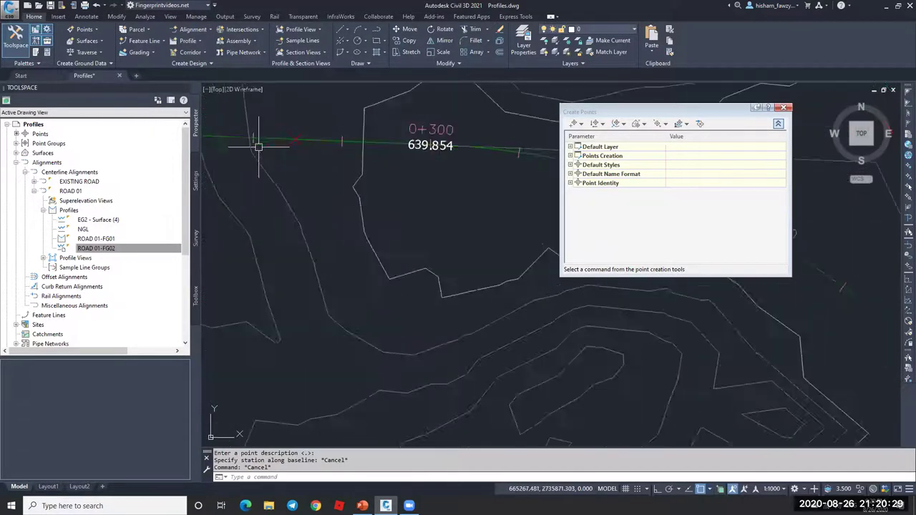
Open point 3998 in the Point Editor to check its 641.584m elevation
scroll(258, 147, "up", 3)
left_click(407, 112)
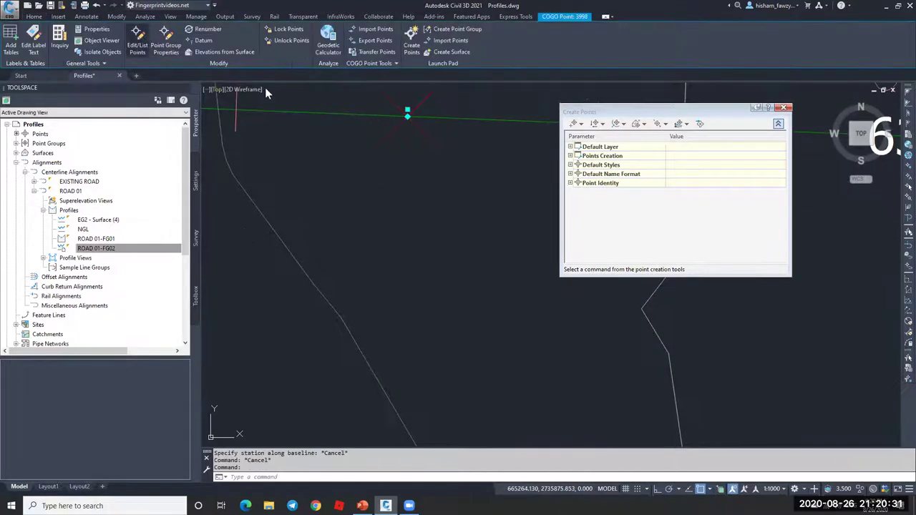
double_click(407, 112)
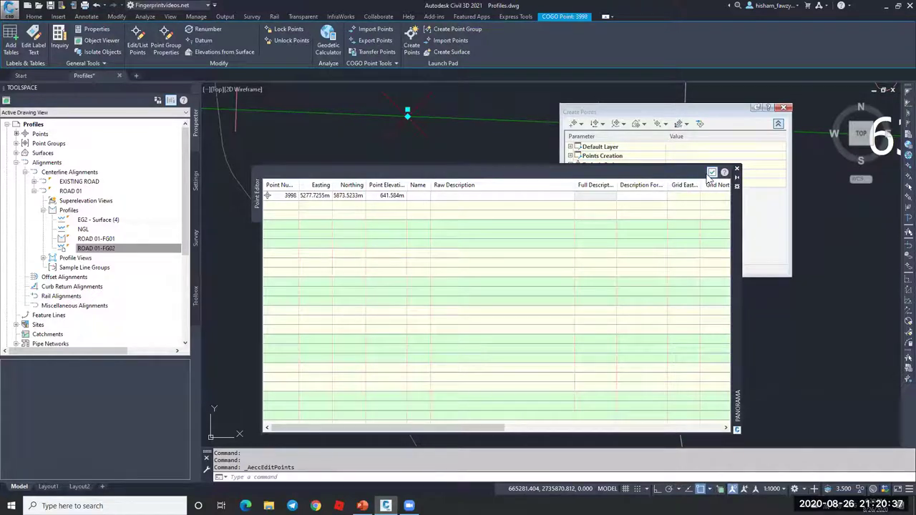
left_click(711, 173)
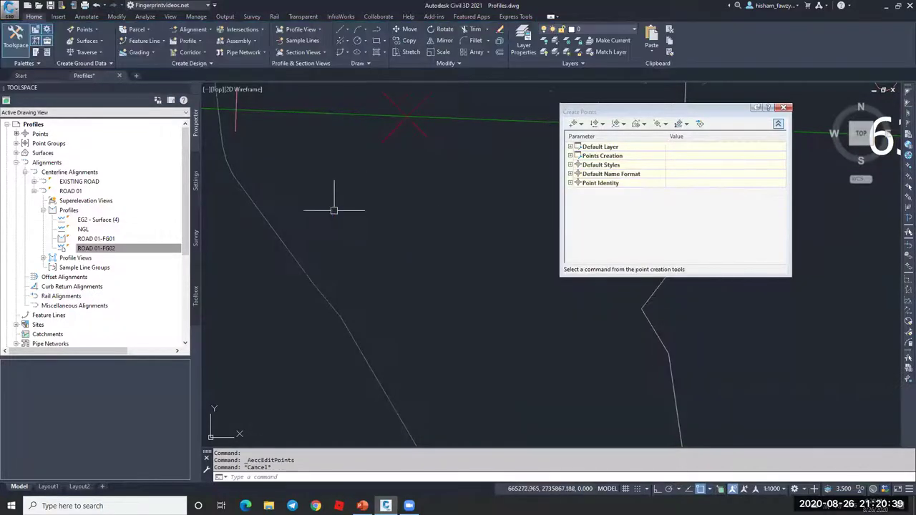
scroll(333, 211, "down", 5)
key("Escape")
scroll(343, 207, "up", 5)
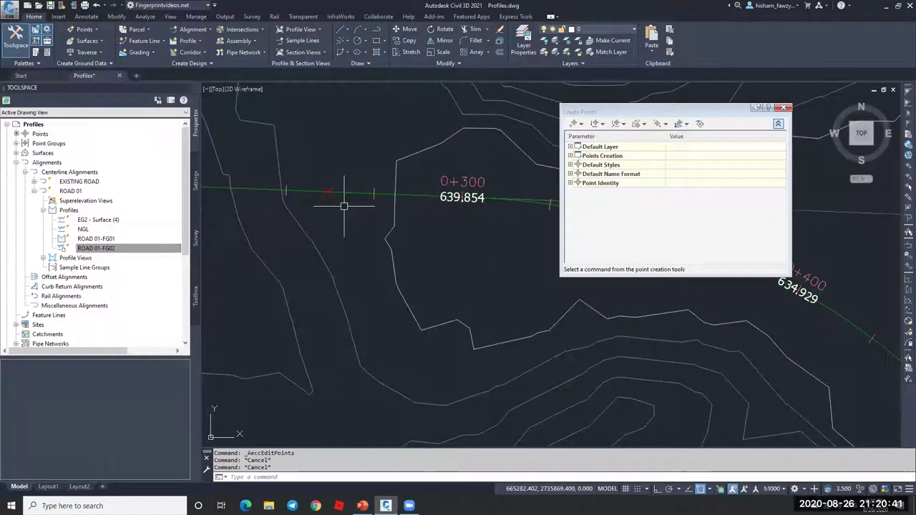
Close the Create Points toolbar
mouse_move(358, 205)
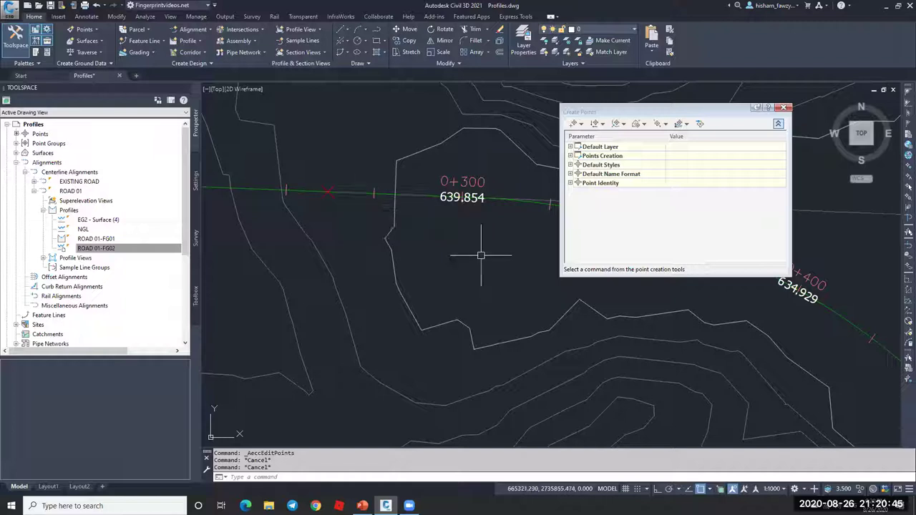
mouse_move(472, 248)
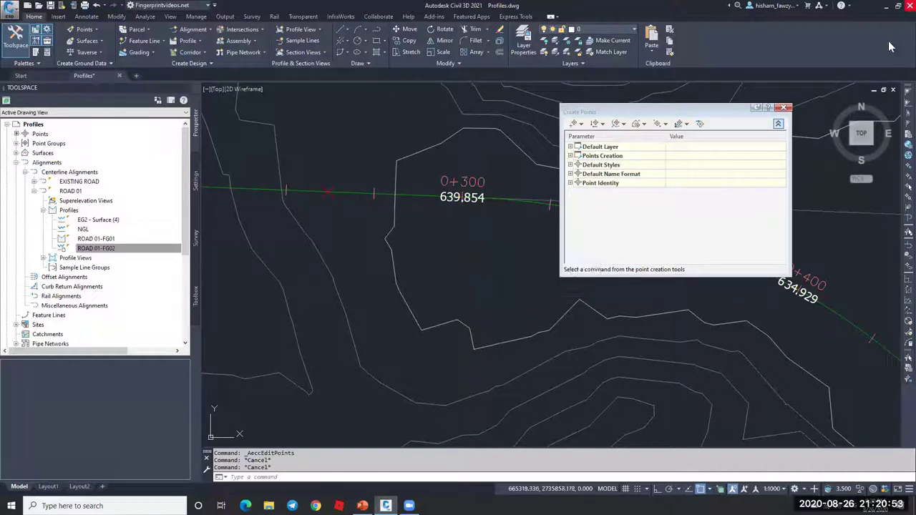
left_click(784, 107)
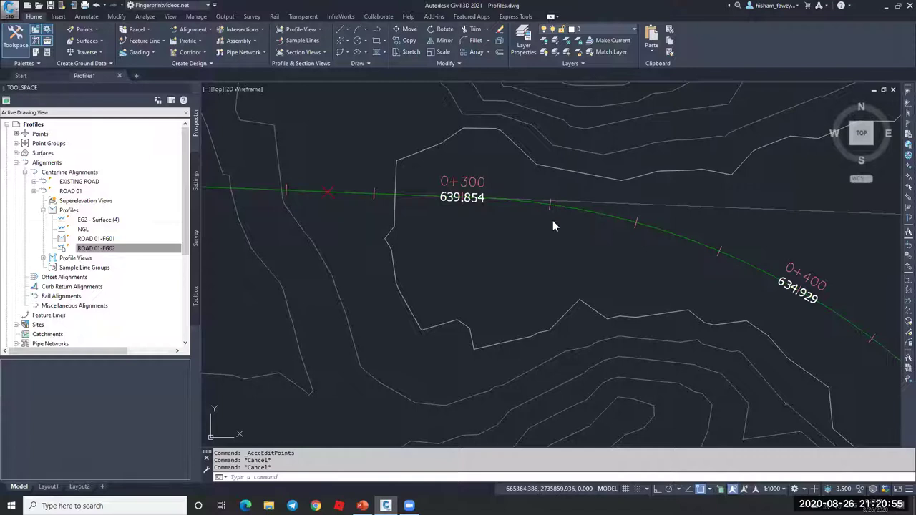
scroll(329, 151, "down", 8)
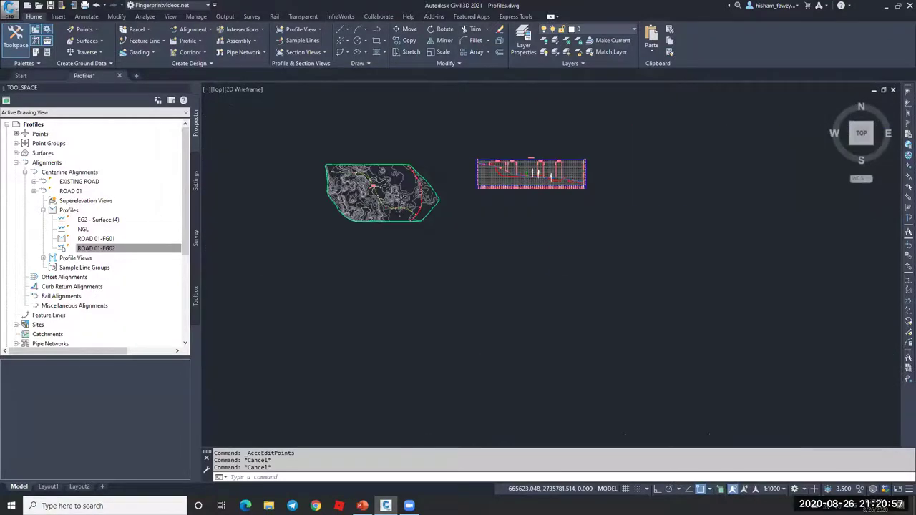
In ROAD 017's profile view Bands tab, inspect the Profile Data band (Profile1 NGL) and delete it
scroll(501, 179, "up", 5)
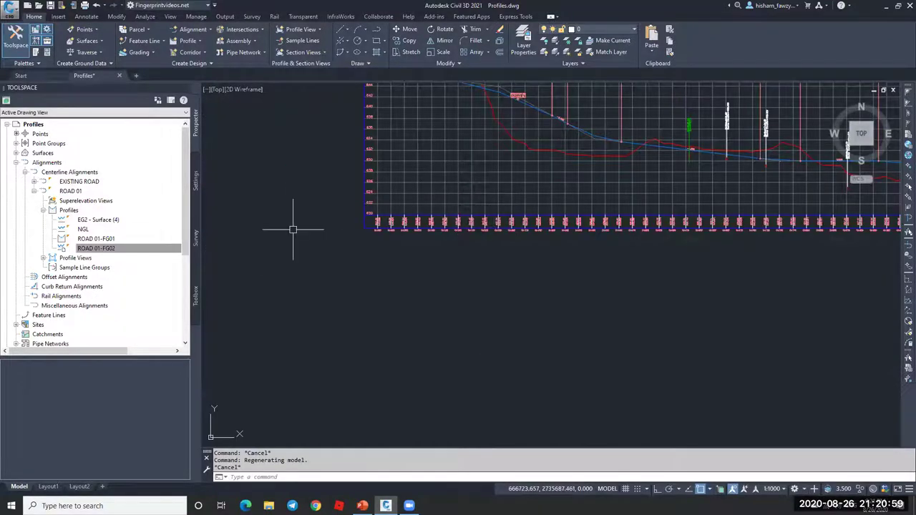
left_click(467, 186)
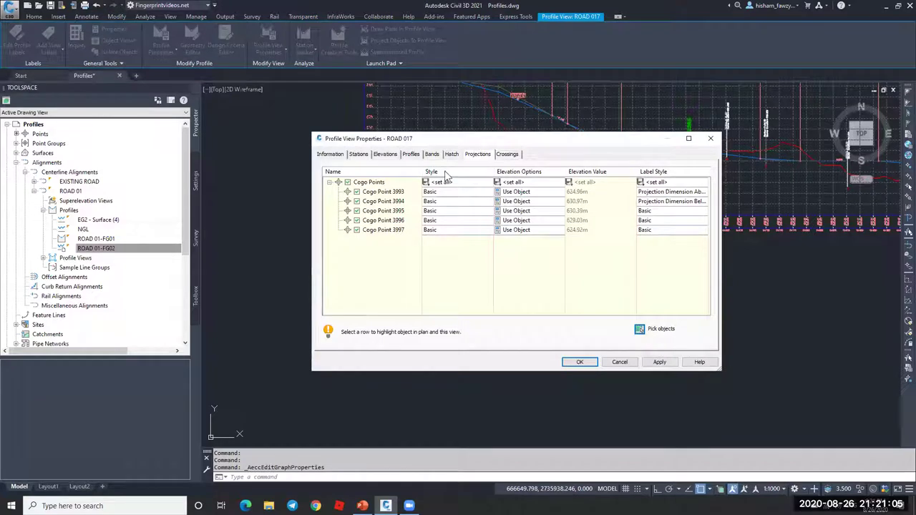
left_click(431, 155)
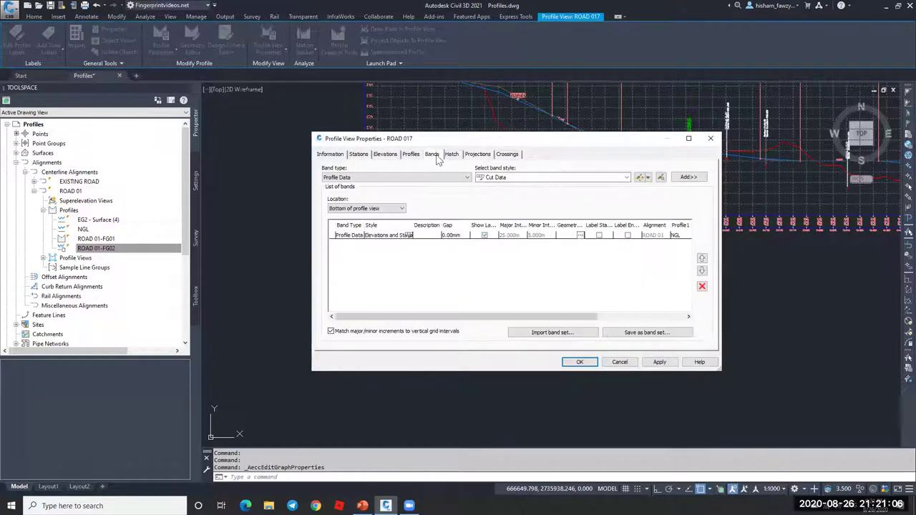
left_click(421, 236)
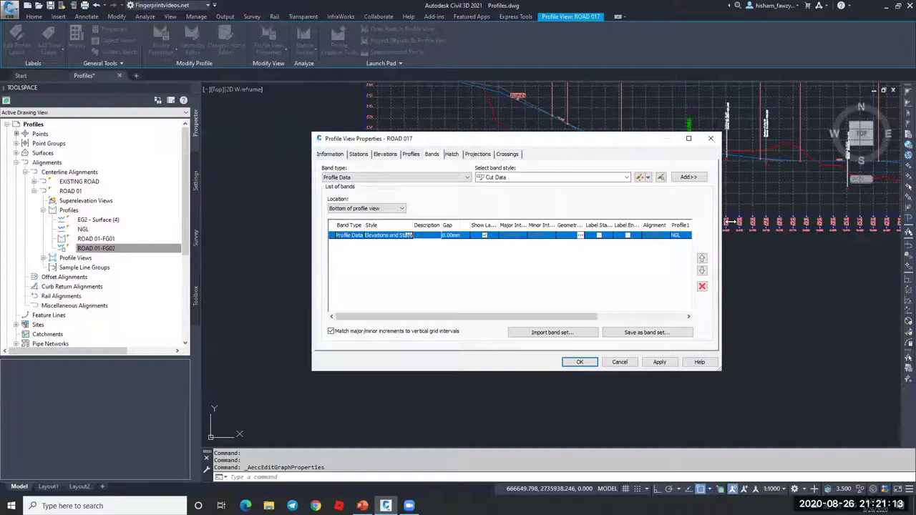
left_click_drag(576, 320, 650, 317)
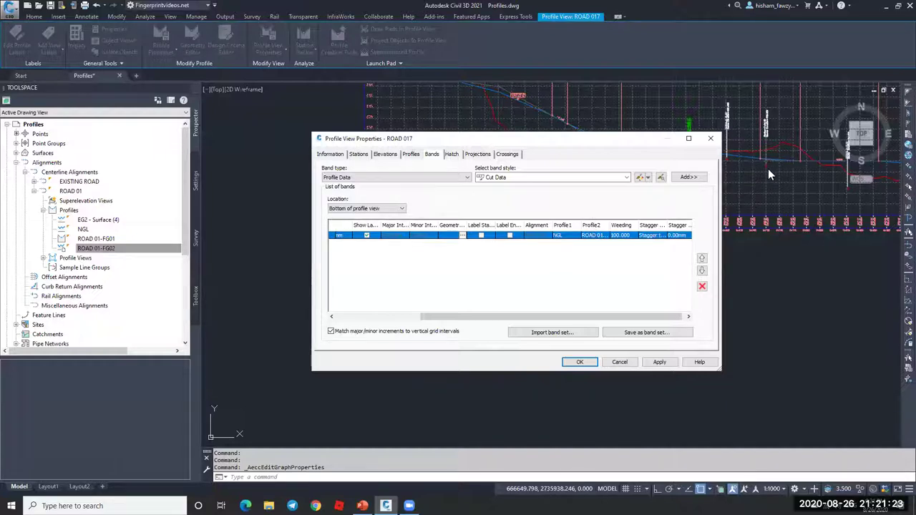
left_click(576, 235)
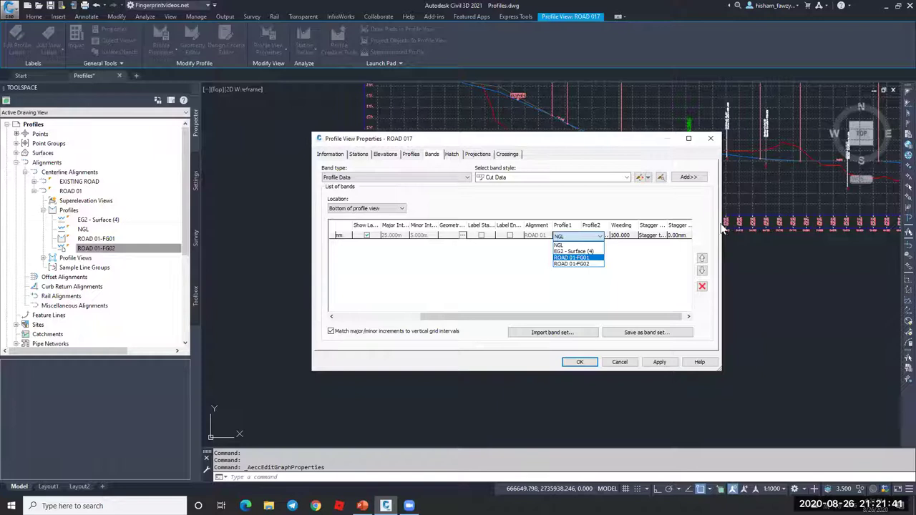
left_click(617, 271)
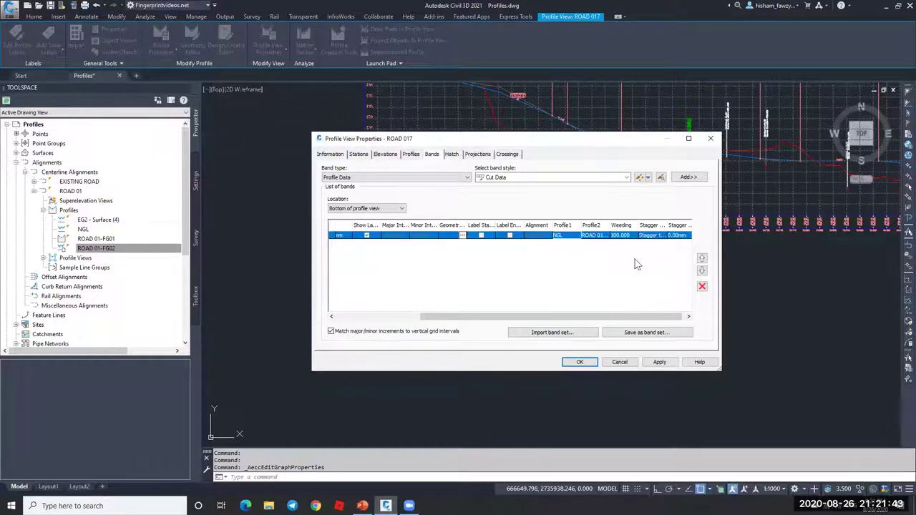
left_click(701, 287)
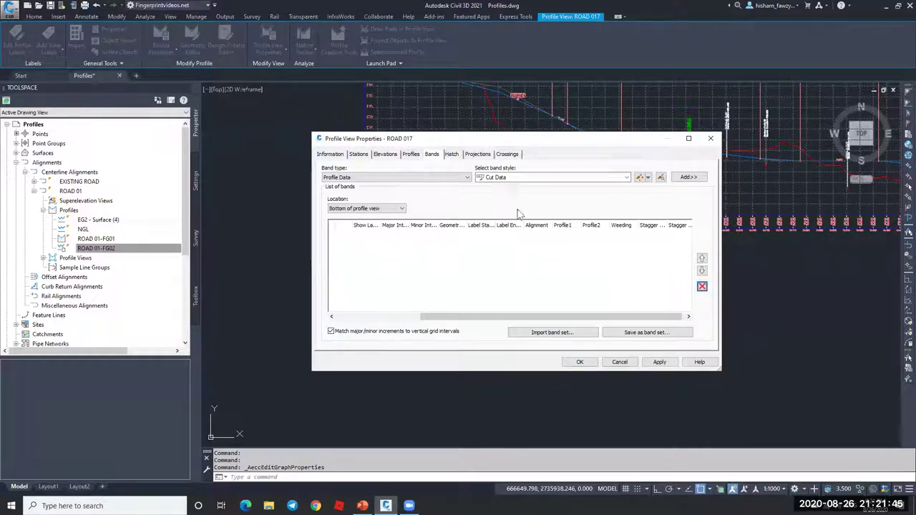
Add a Profile Data band with Profile 1 set to ROAD 01-FG02 and apply it
left_click(531, 178)
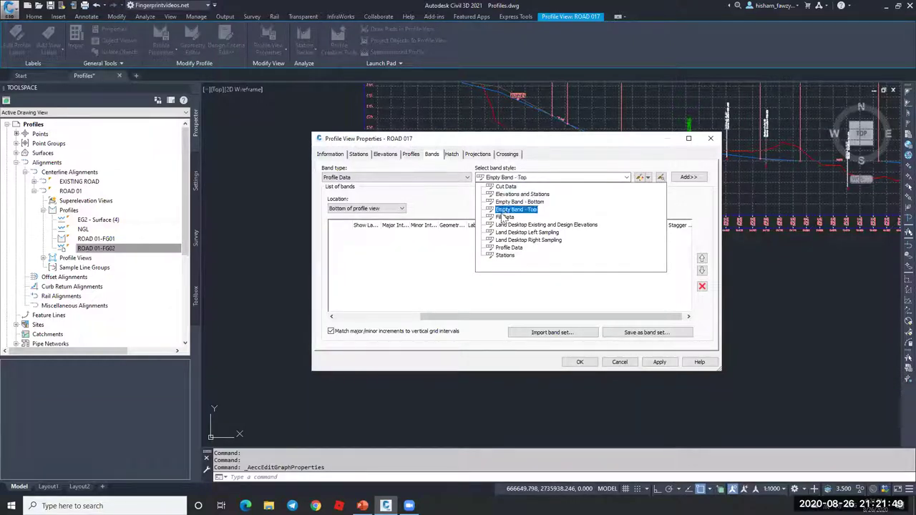
left_click(509, 247)
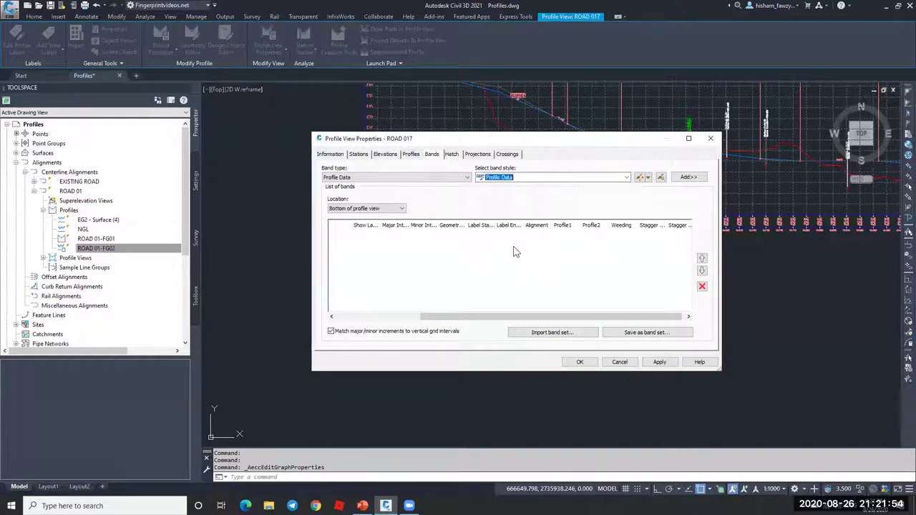
left_click(684, 178)
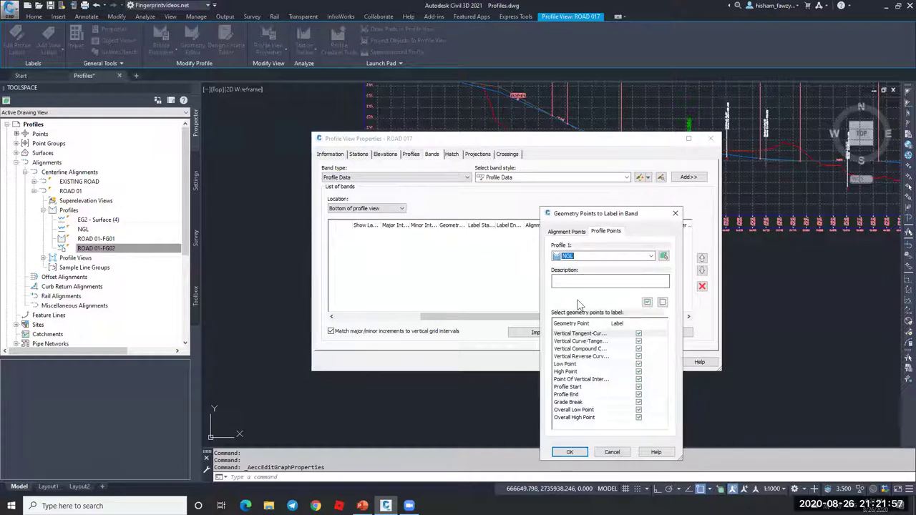
left_click(593, 262)
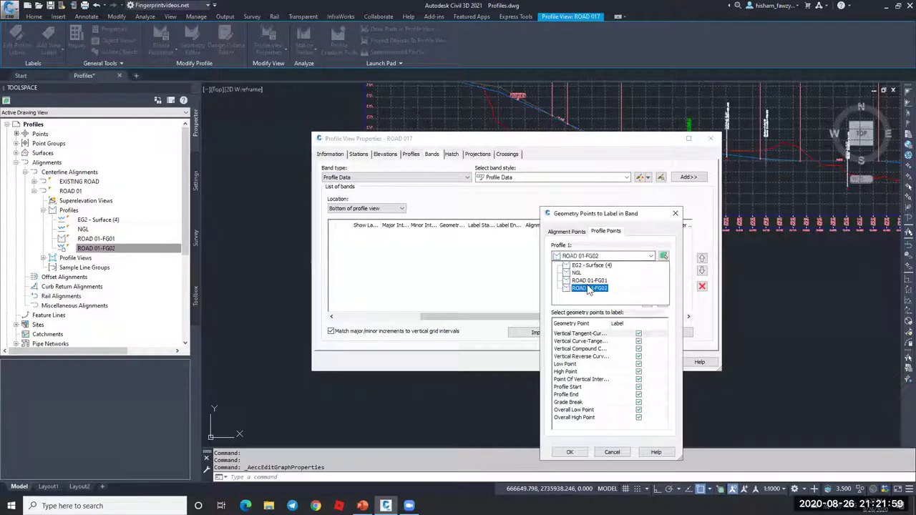
left_click(587, 285)
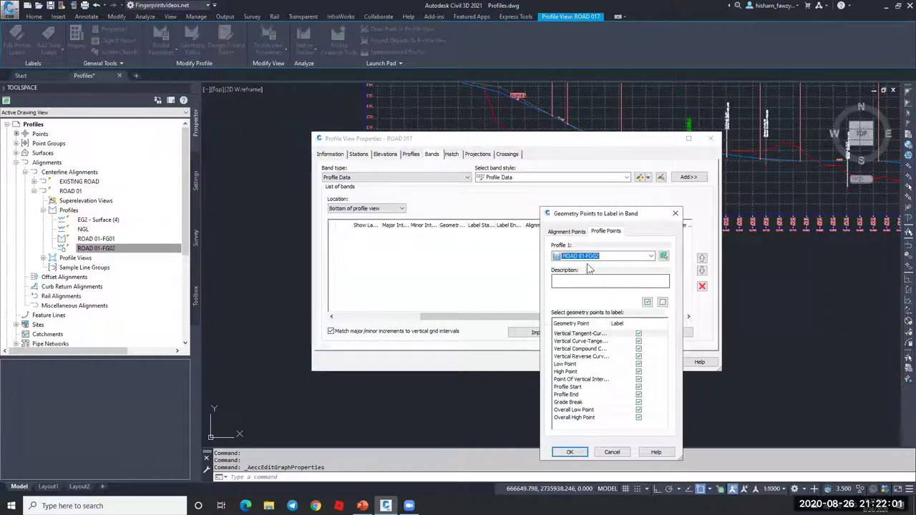
left_click(569, 452)
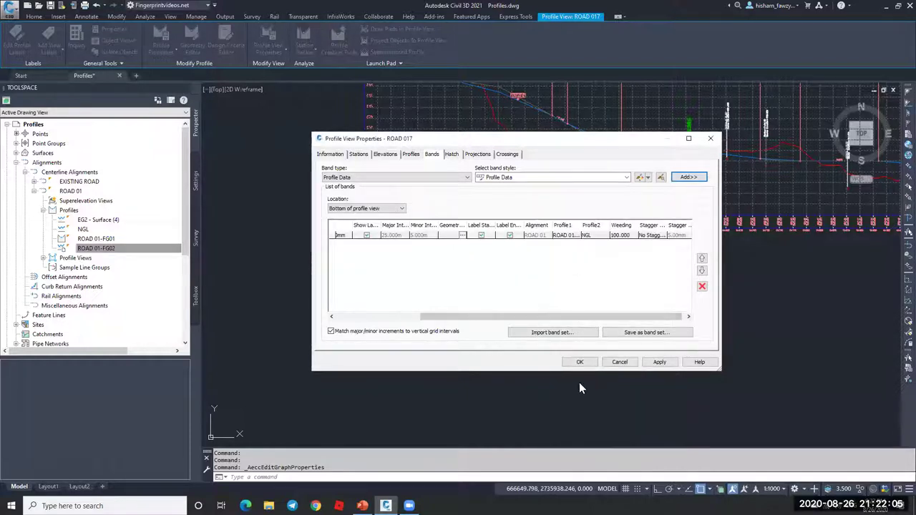
left_click(579, 361)
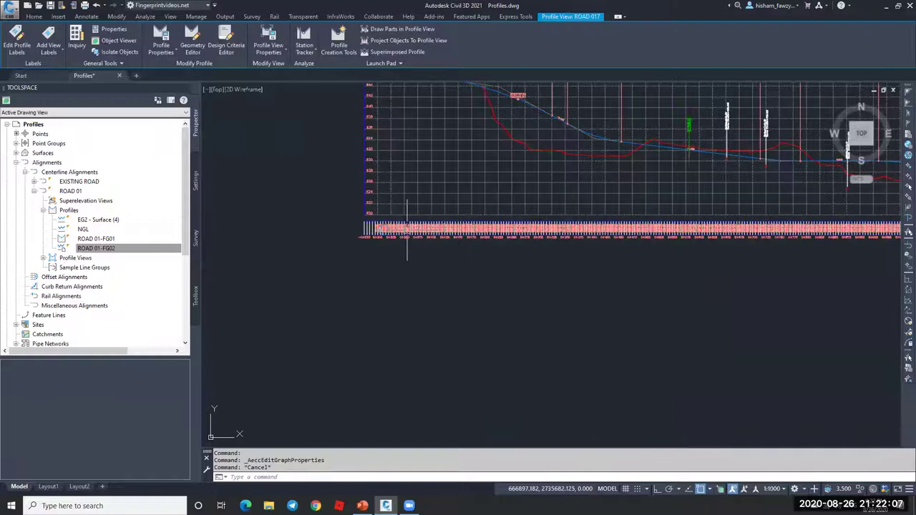
Set the annotation scale to 1:500, check the band labels, and reselect the profile view
key("Escape")
scroll(412, 236, "up", 5)
scroll(737, 229, "up", 2)
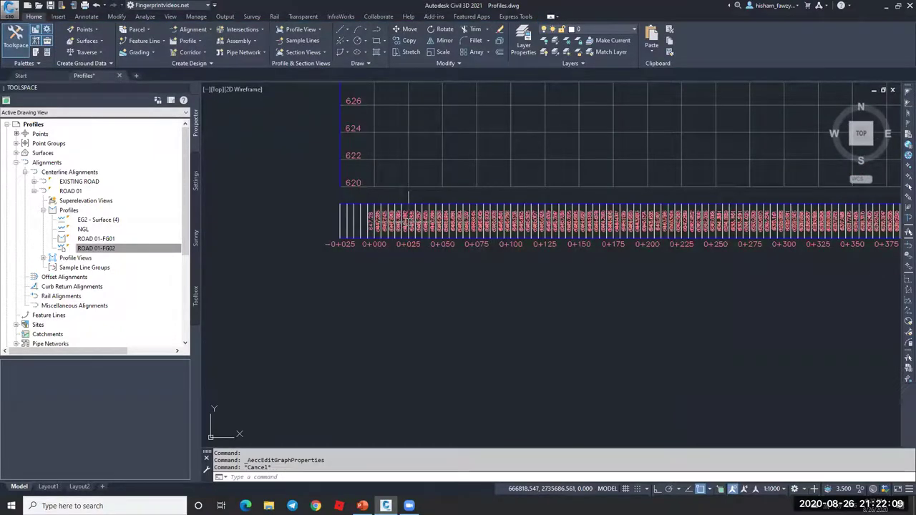
left_click(778, 488)
left_click(774, 370)
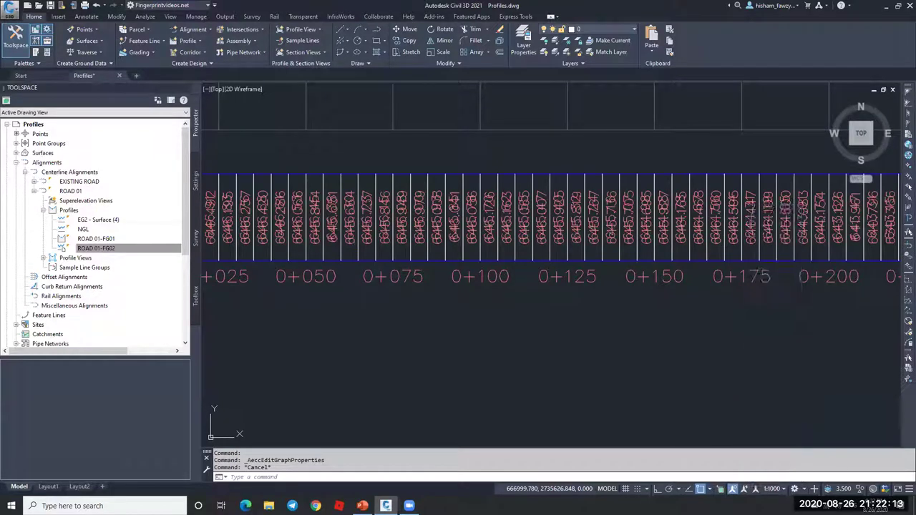
scroll(573, 215, "up", 4)
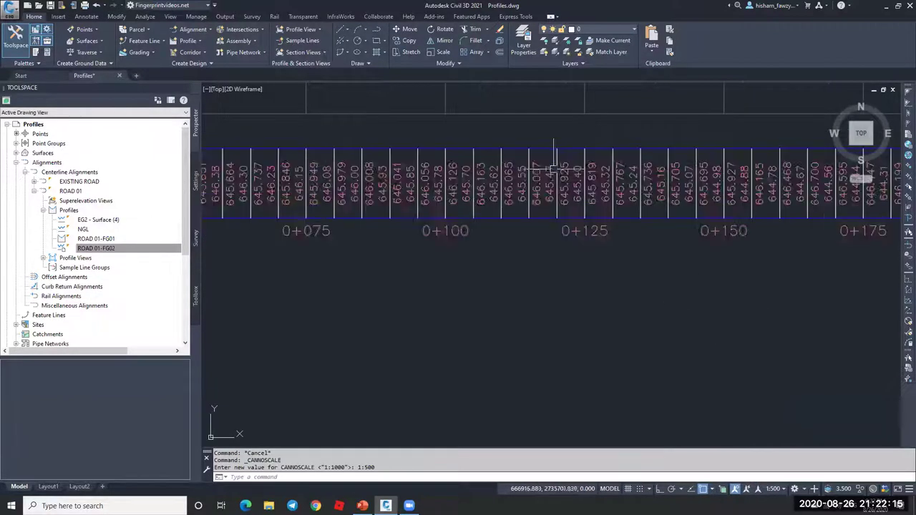
scroll(569, 214, "down", 5)
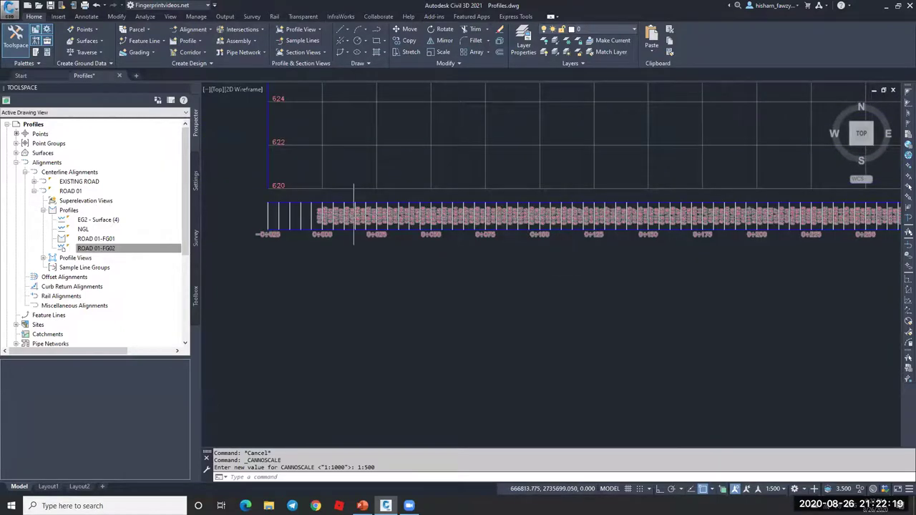
scroll(354, 213, "up", 2)
scroll(409, 198, "up", 6)
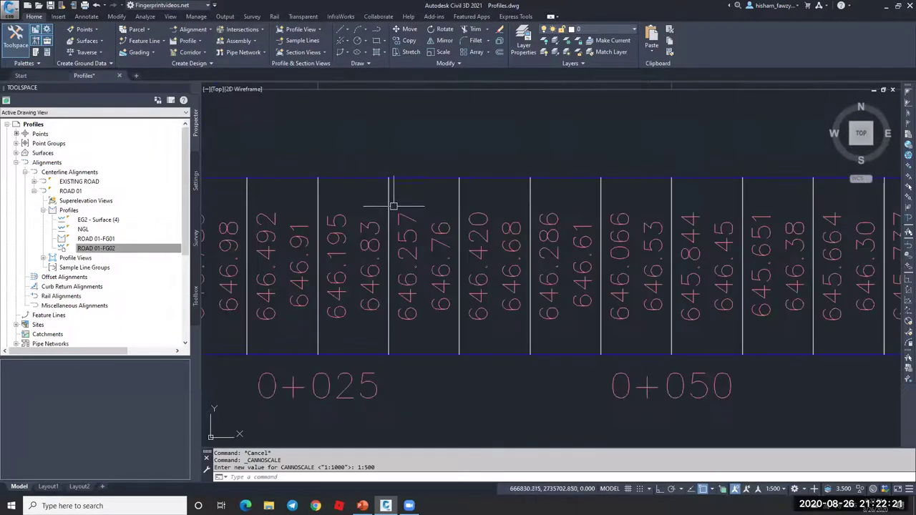
scroll(447, 242, "down", 6)
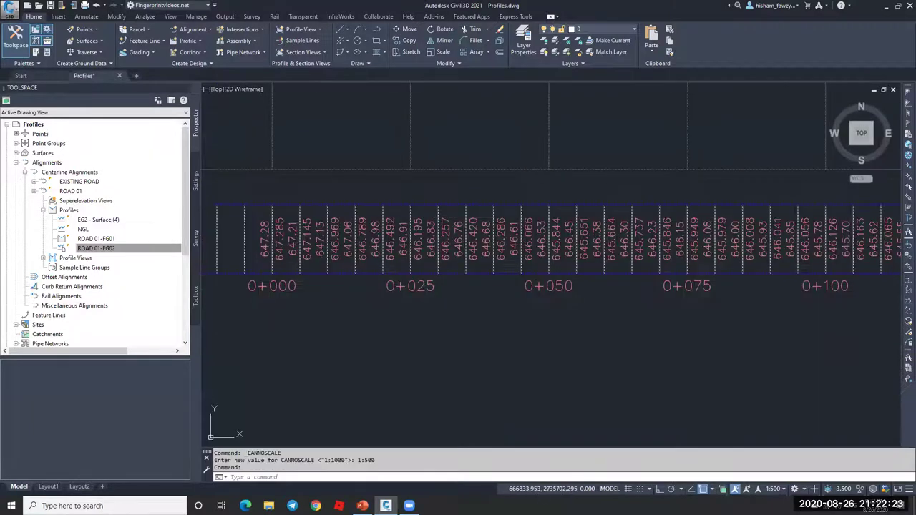
left_click(426, 144)
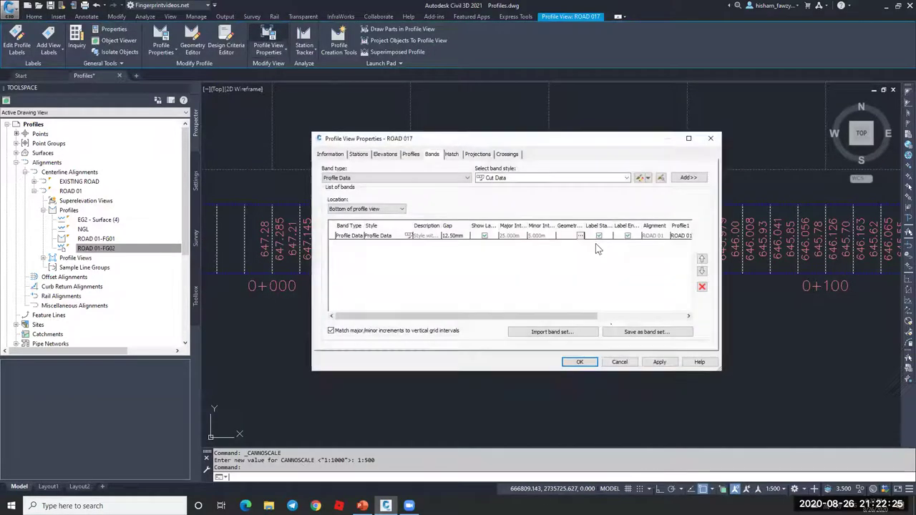
Delete the existing Profile Data band from the profile view's band list
left_click_drag(599, 318, 661, 317)
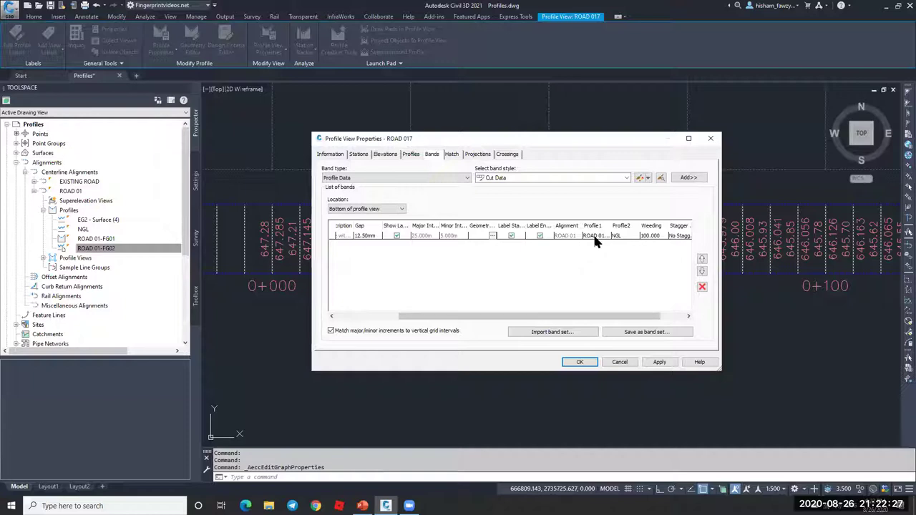
left_click(593, 237)
left_click(618, 233)
left_click(655, 305)
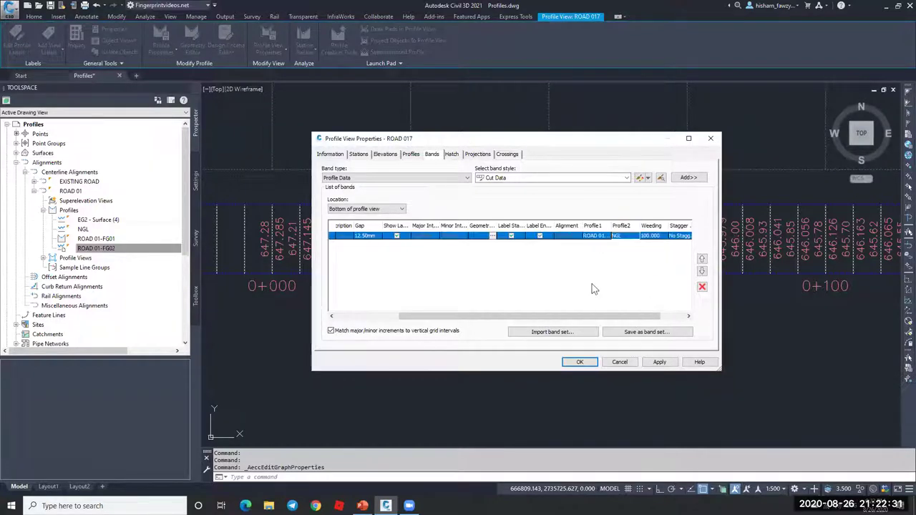
left_click(702, 287)
Add a Vertical Geometry band in the Geometry style, apply it and close the dialog
left_click(418, 178)
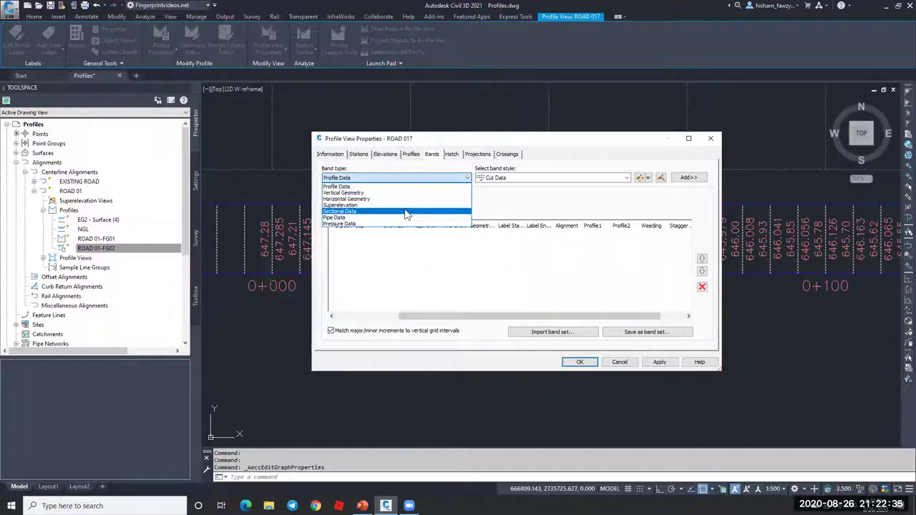
left_click(388, 179)
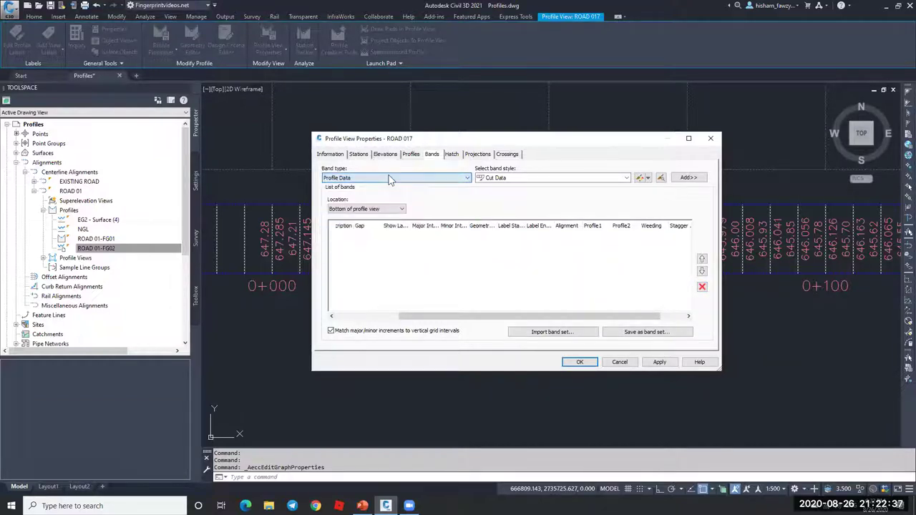
left_click(397, 180)
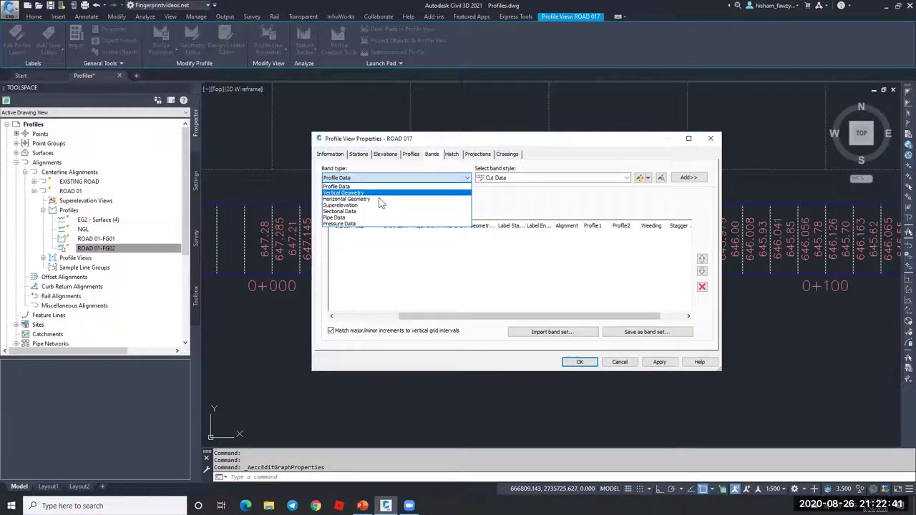
left_click(383, 193)
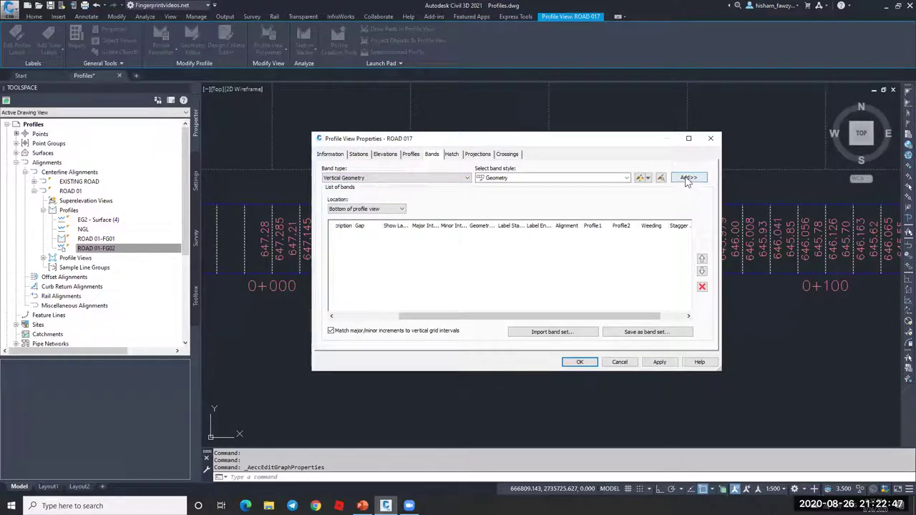
left_click(532, 178)
left_click(532, 186)
left_click(686, 178)
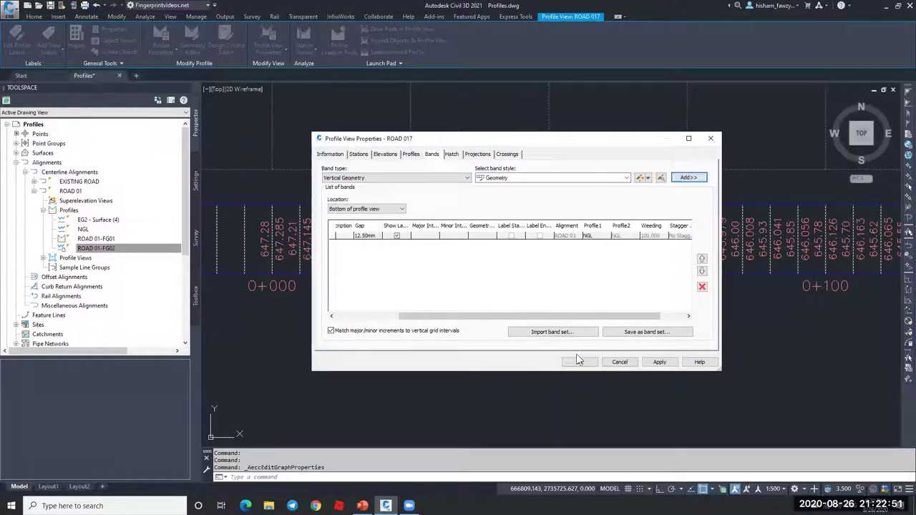
left_click(660, 363)
left_click(579, 362)
key("Escape")
scroll(479, 226, "up", 3)
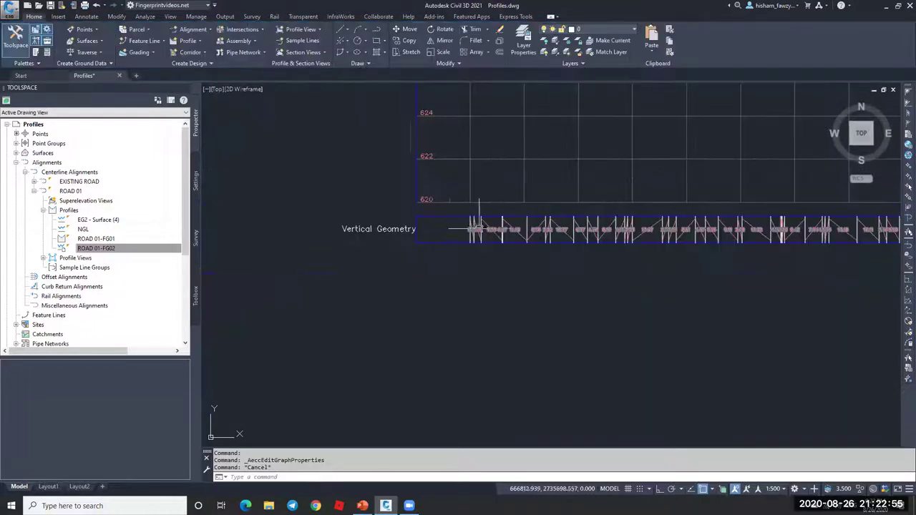
scroll(479, 226, "up", 3)
scroll(611, 250, "down", 8)
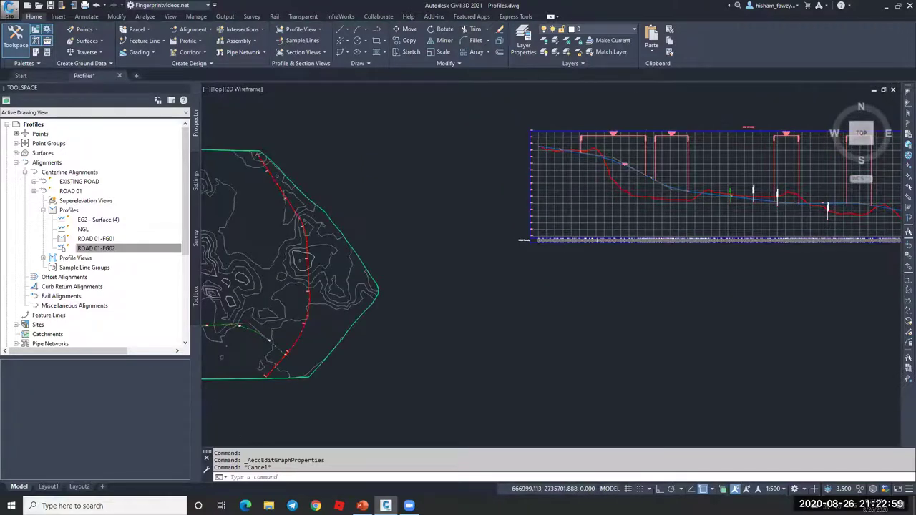
scroll(658, 244, "up", 5)
scroll(465, 232, "down", 3)
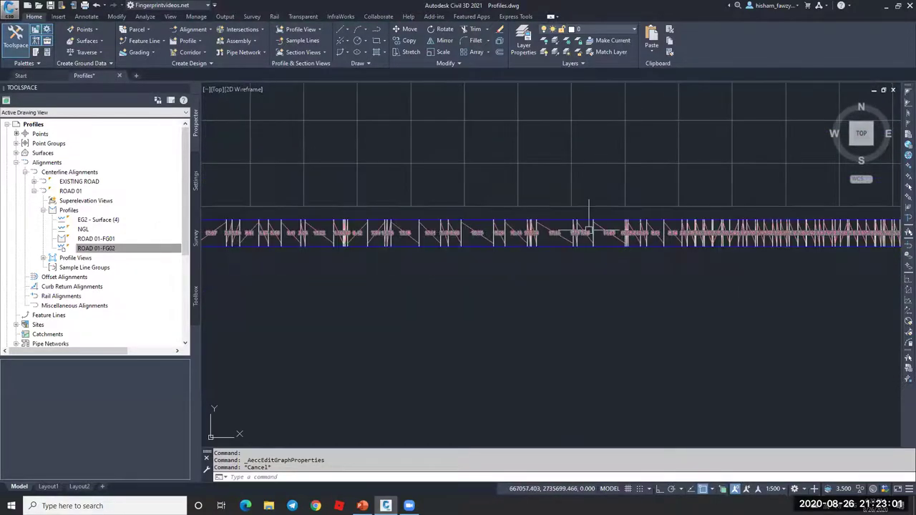
scroll(687, 233, "up", 2)
scroll(556, 232, "down", 4)
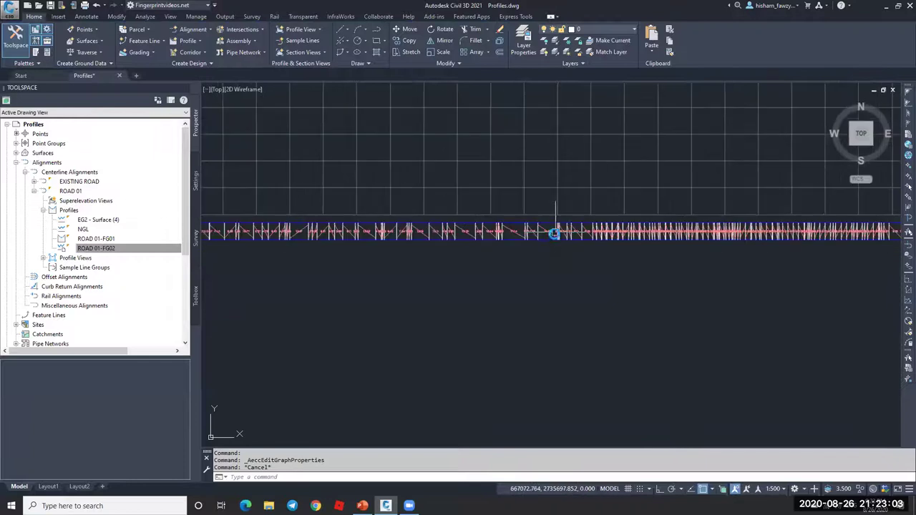
scroll(555, 232, "down", 3)
scroll(477, 136, "down", 2)
scroll(477, 136, "up", 2)
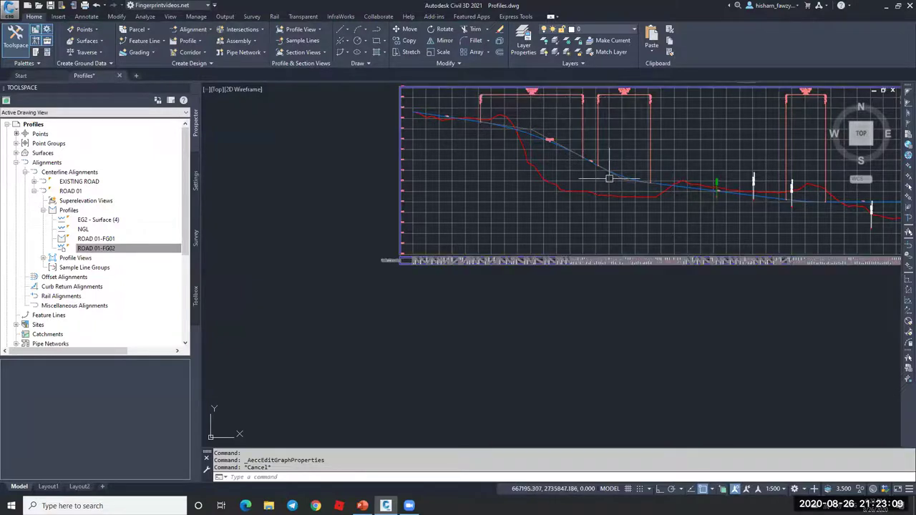
key("Escape")
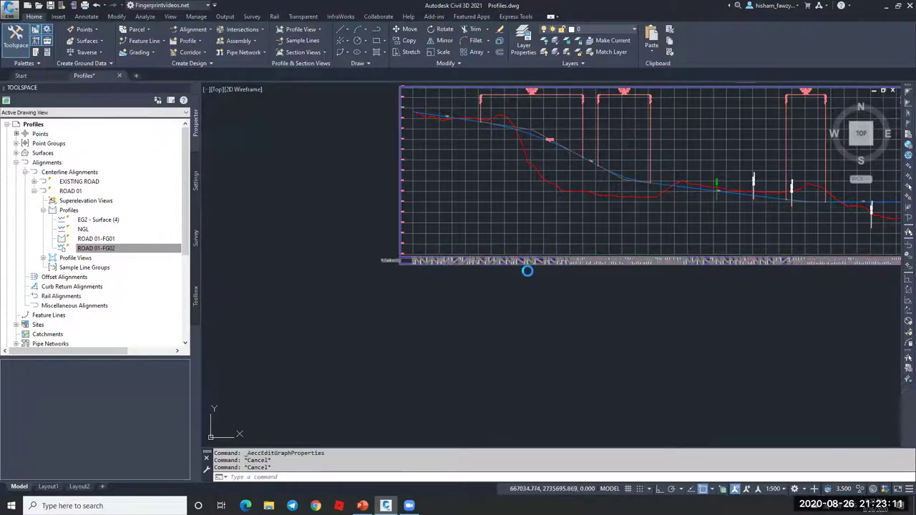
scroll(537, 262, "up", 5)
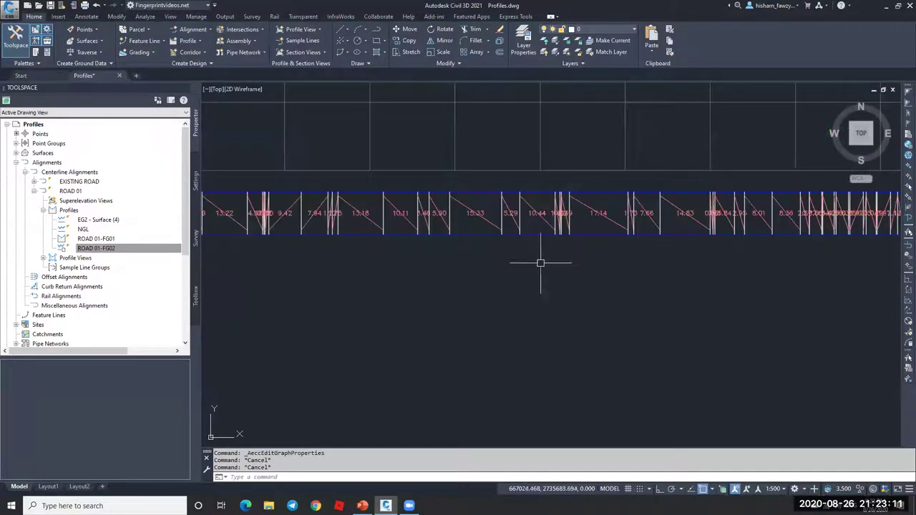
Set the Vertical Geometry band's Profile1 to ROAD 01-FG02 and accept the properties
left_click(609, 193)
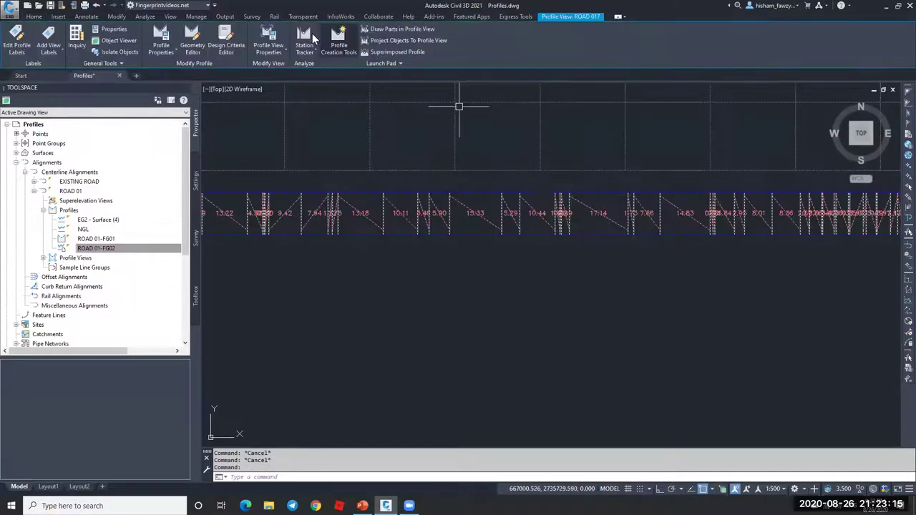
double_click(631, 231)
left_click(677, 237)
left_click_drag(592, 317, 662, 317)
left_click(591, 237)
left_click(591, 237)
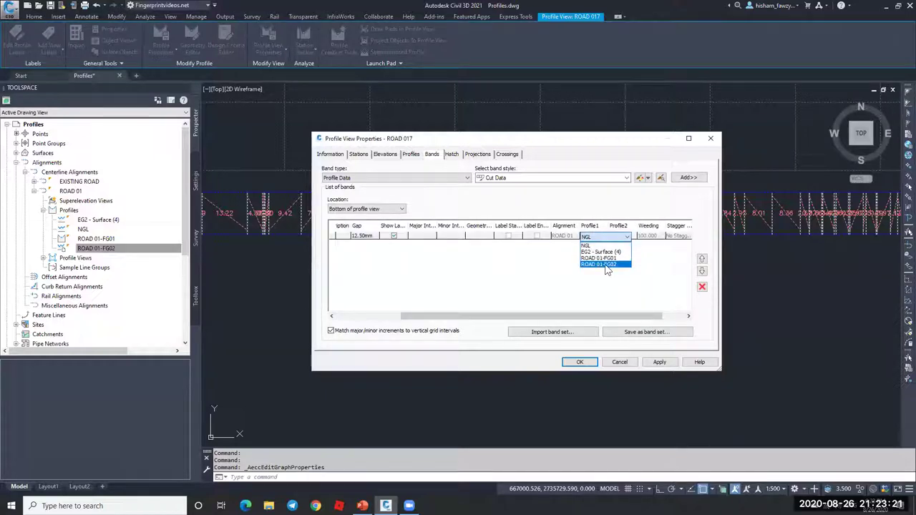
left_click(605, 264)
left_click(581, 362)
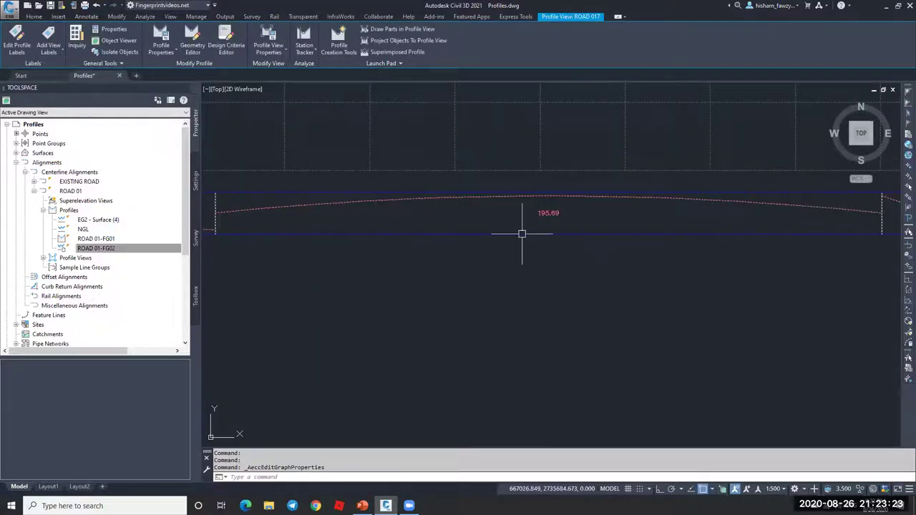
Zoom in to check the new band labels, then reselect the profile view
key("Escape")
scroll(507, 229, "up", 6)
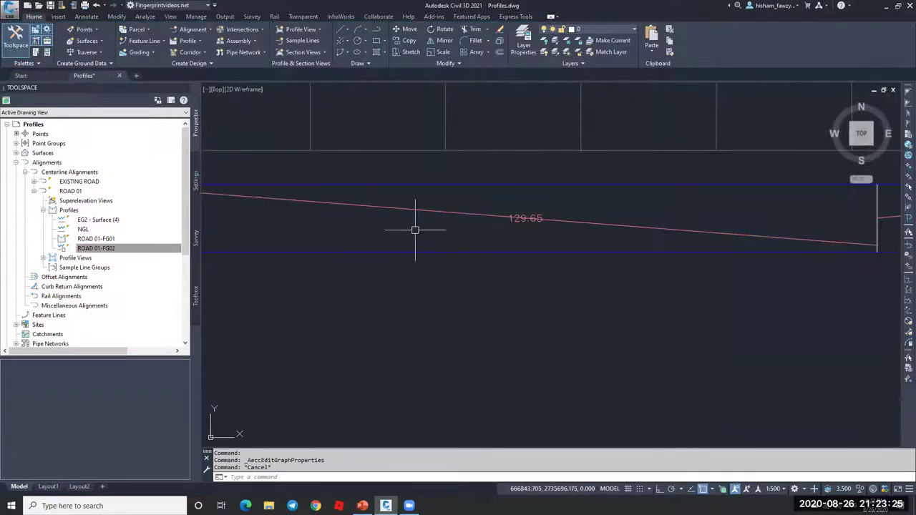
scroll(531, 225, "down", 8)
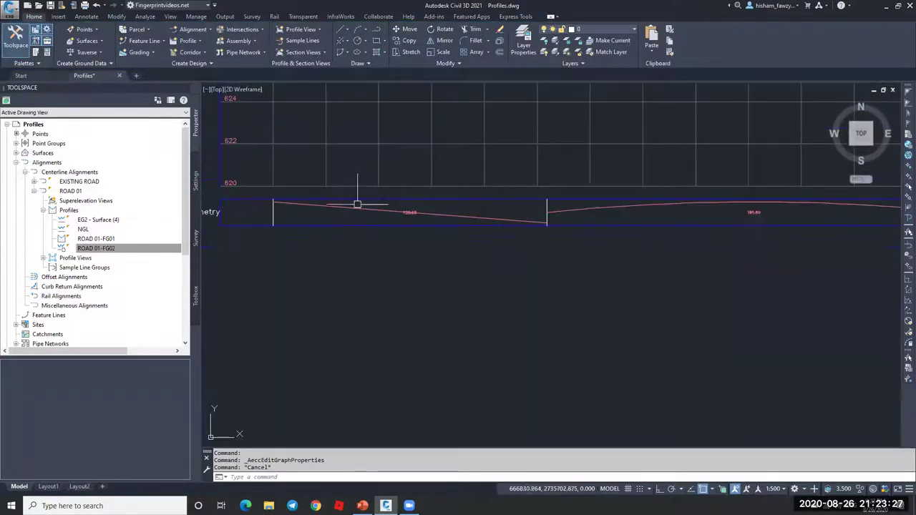
scroll(572, 213, "up", 6)
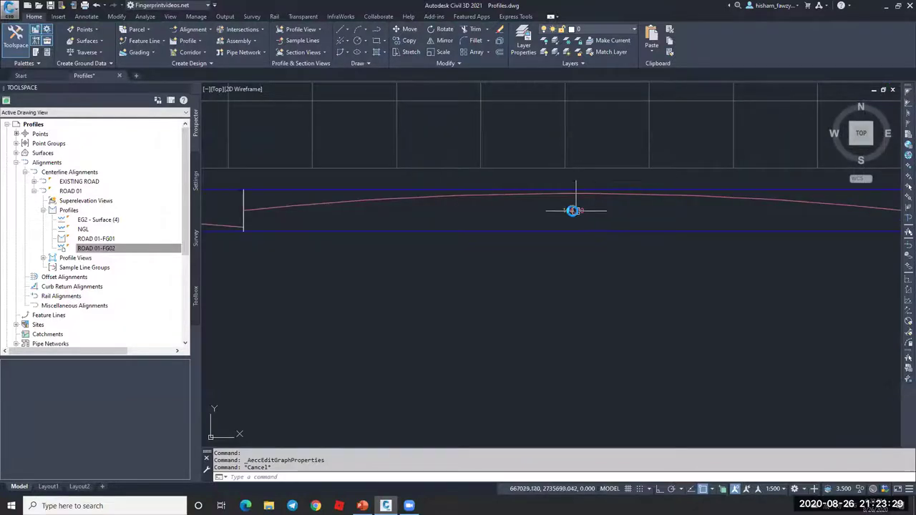
scroll(671, 201, "down", 5)
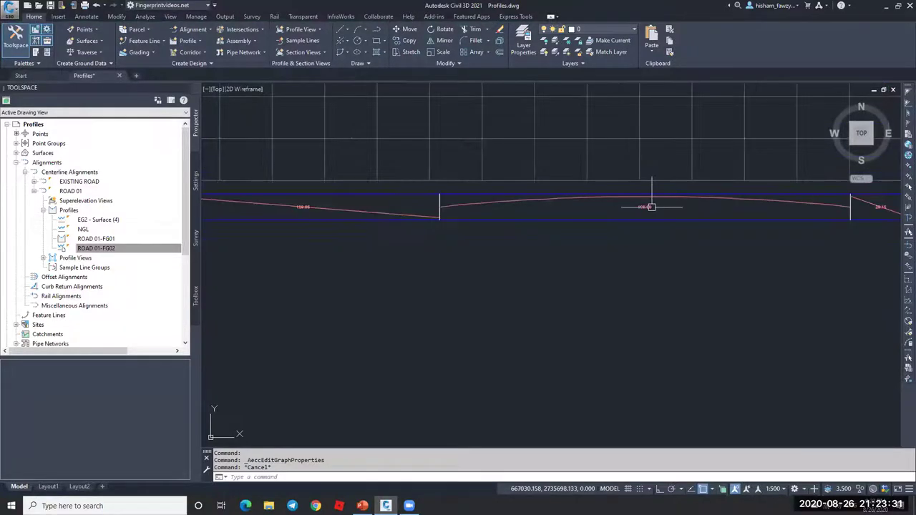
scroll(430, 207, "up", 2)
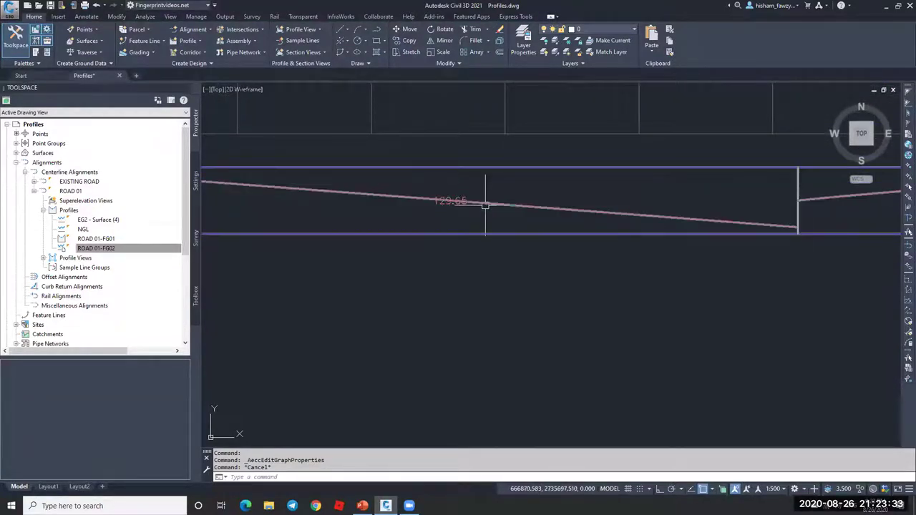
left_click(485, 205)
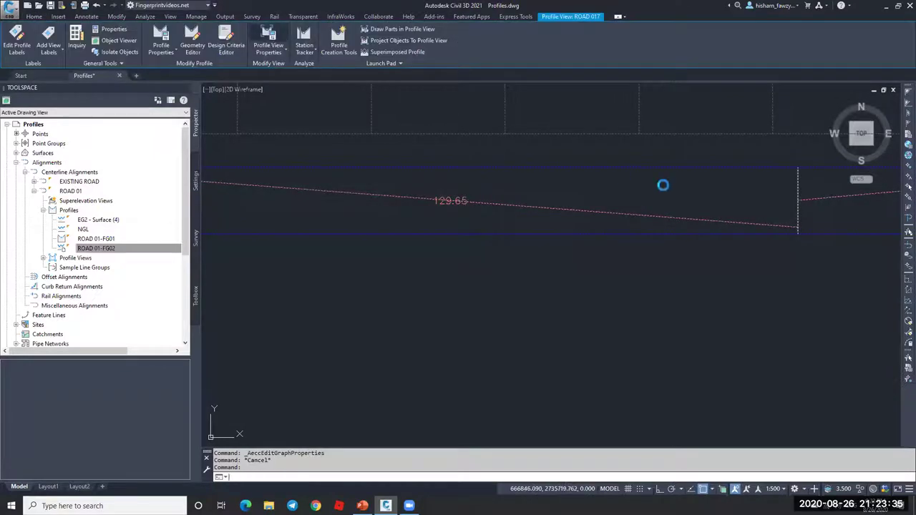
Edit the Geometry band style's downhill tangent label and bring up its text contents
left_click(409, 235)
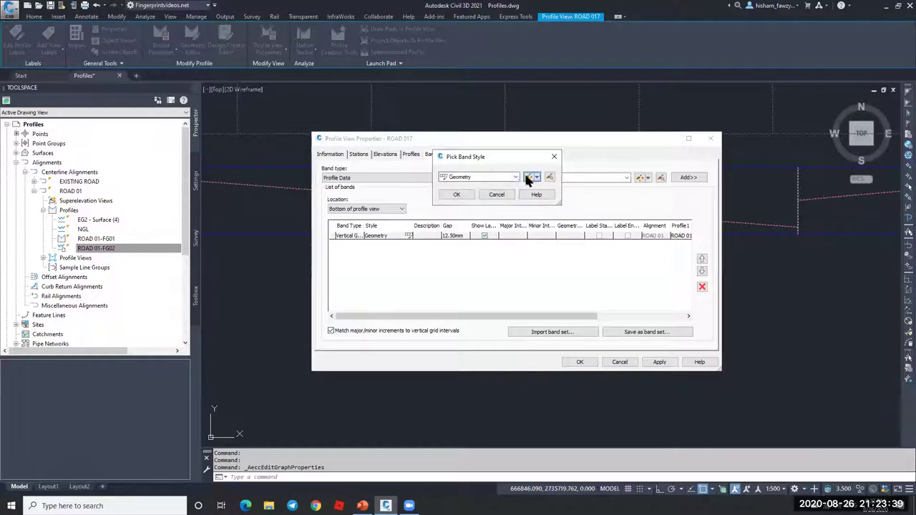
left_click(528, 177)
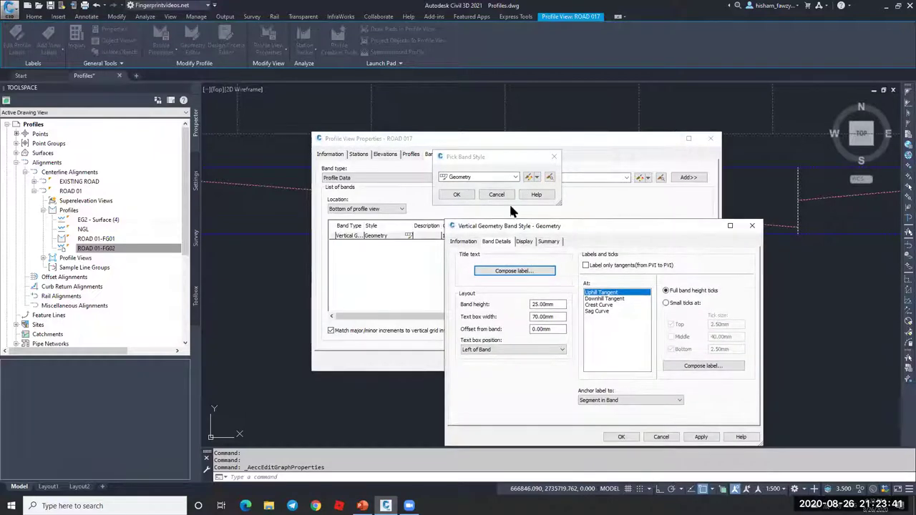
left_click_drag(618, 233, 518, 173)
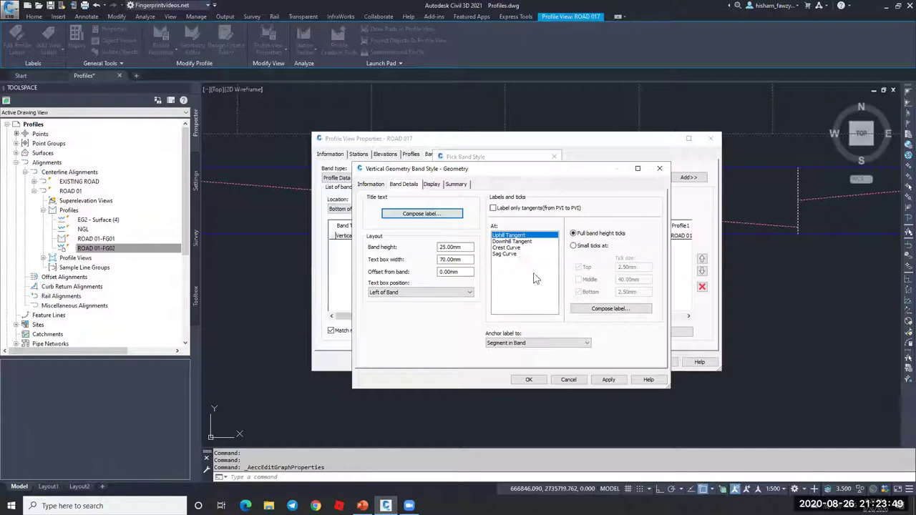
left_click(509, 242)
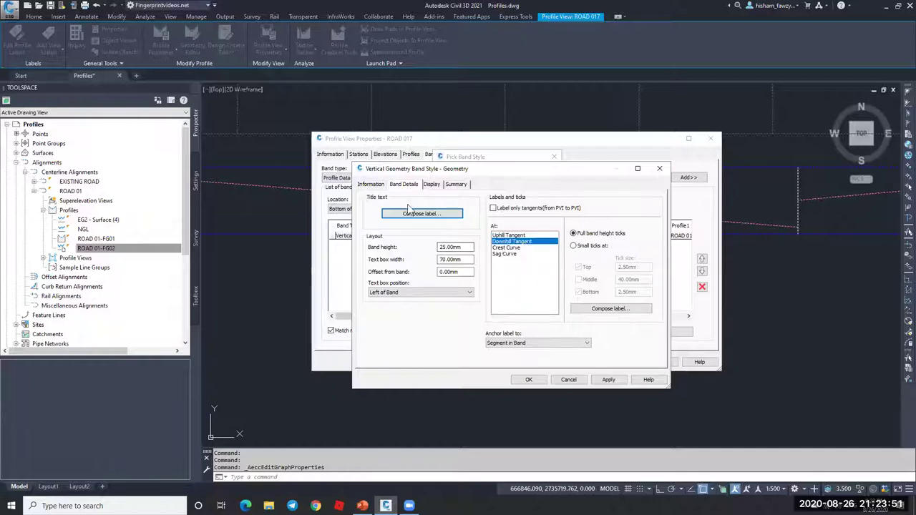
left_click(609, 309)
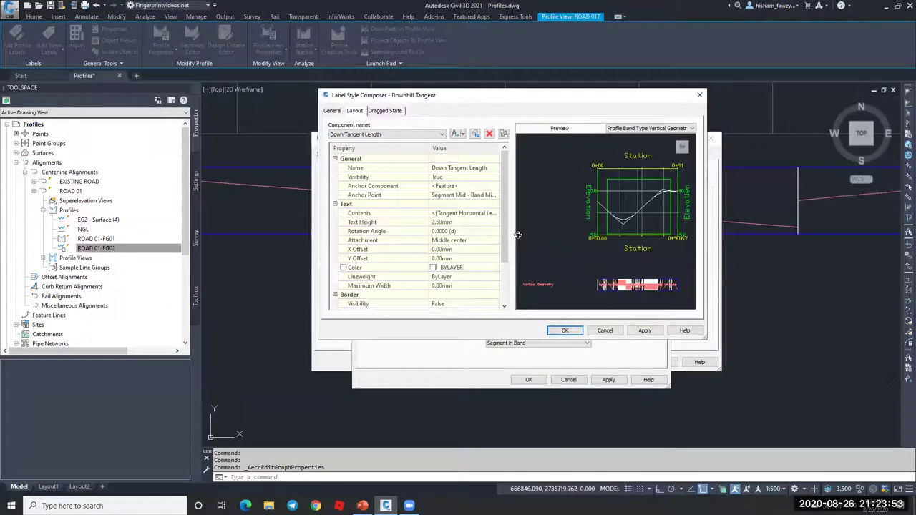
left_click(465, 213)
left_click(495, 214)
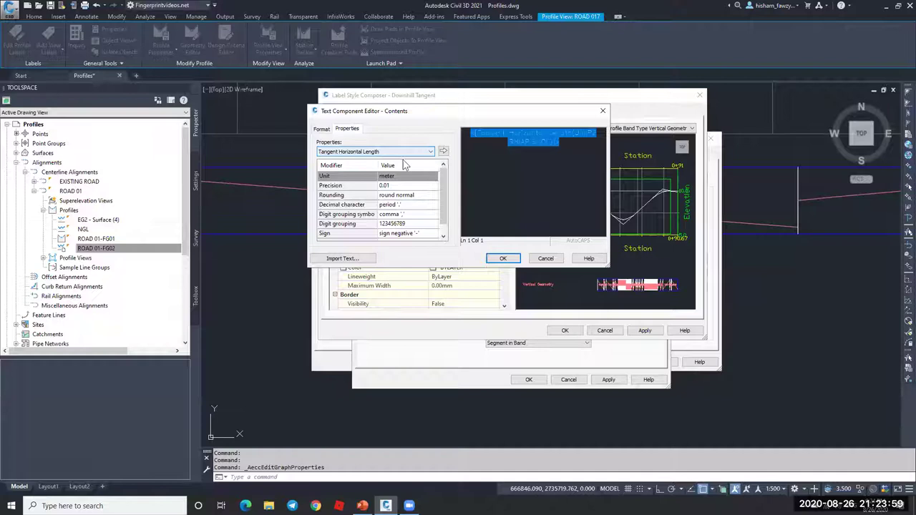
Insert the Tangent Grade property below the tangent length and accept all dialogs
left_click(551, 149)
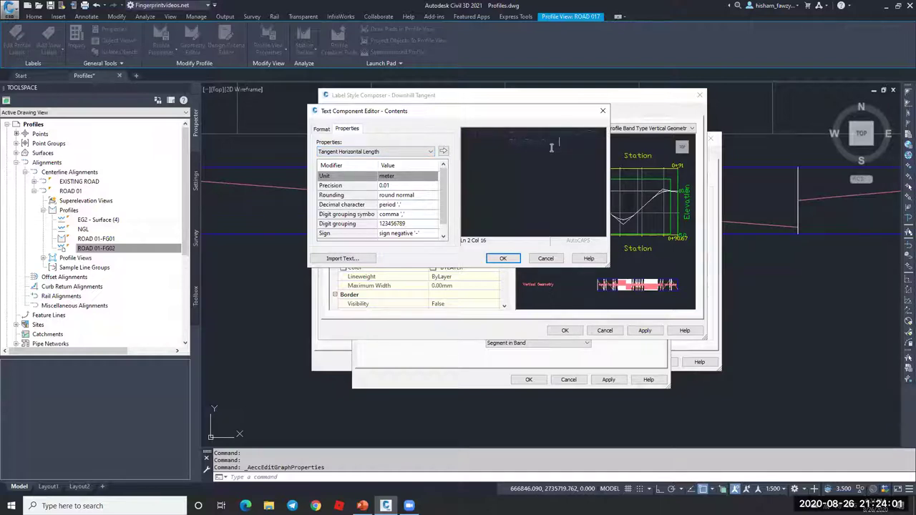
left_click(419, 151)
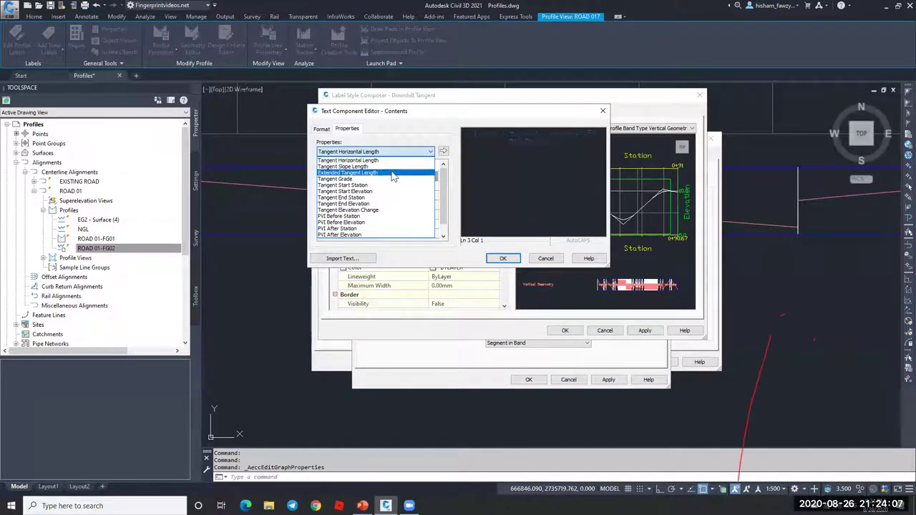
left_click(367, 178)
left_click(443, 152)
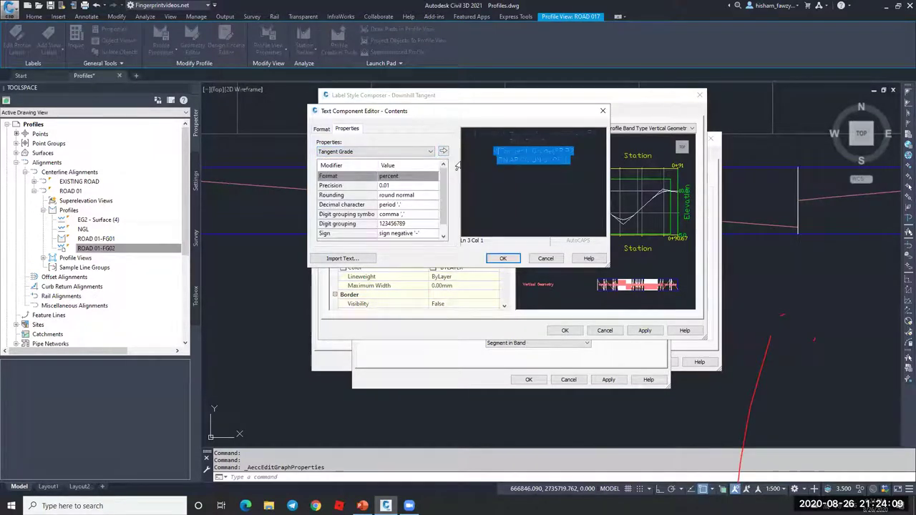
left_click(505, 260)
left_click(564, 330)
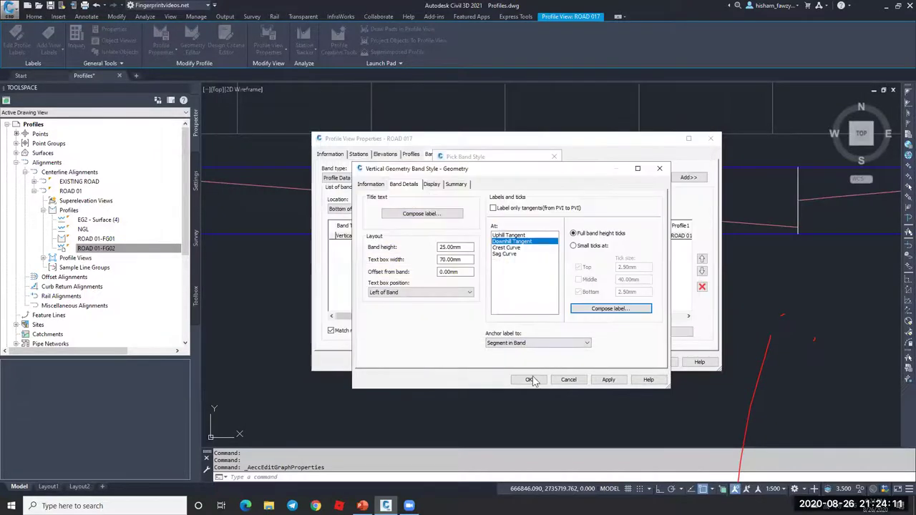
left_click(529, 379)
left_click(456, 194)
left_click(580, 362)
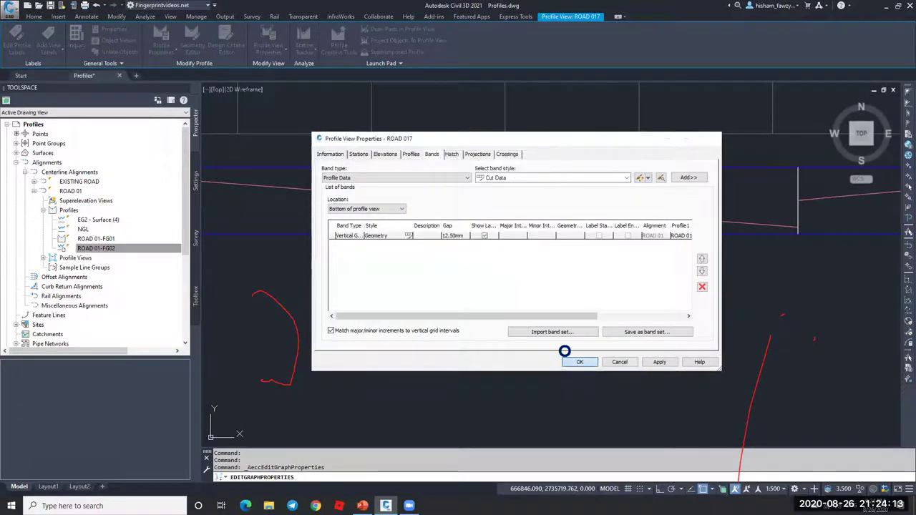
scroll(465, 219, "up", 4)
key("Escape")
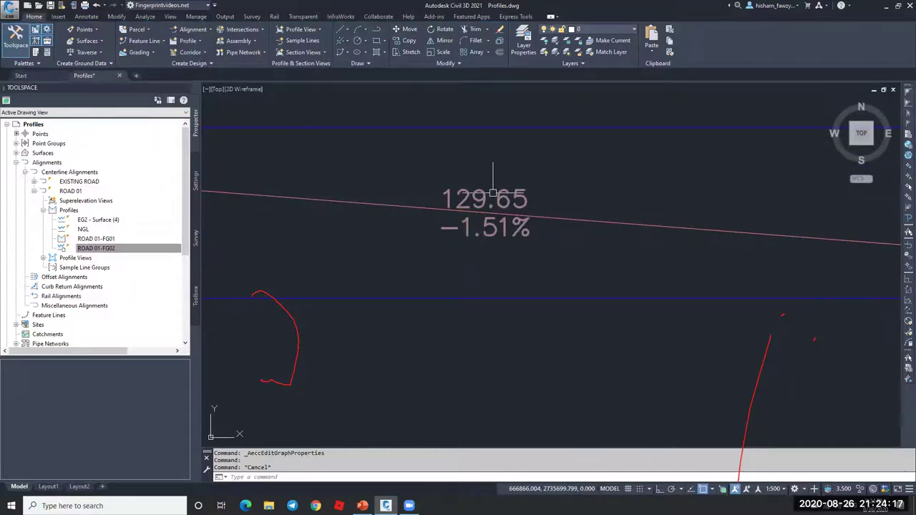
scroll(489, 193, "down", 4)
scroll(451, 200, "down", 3)
scroll(458, 186, "up", 6)
scroll(437, 151, "up", 2)
scroll(465, 125, "down", 5)
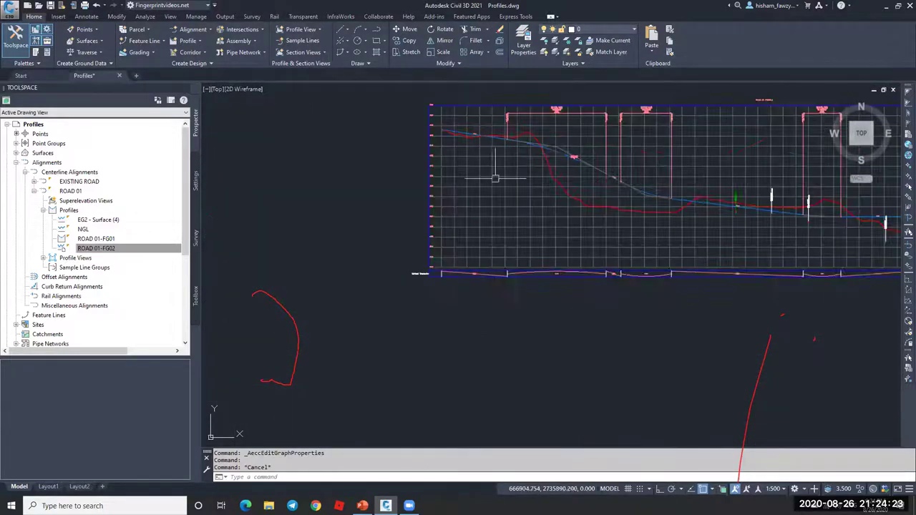
scroll(443, 236, "up", 6)
scroll(454, 250, "down", 4)
scroll(675, 225, "up", 2)
scroll(620, 204, "down", 2)
scroll(586, 241, "up", 3)
scroll(527, 265, "down", 3)
scroll(547, 299, "down", 3)
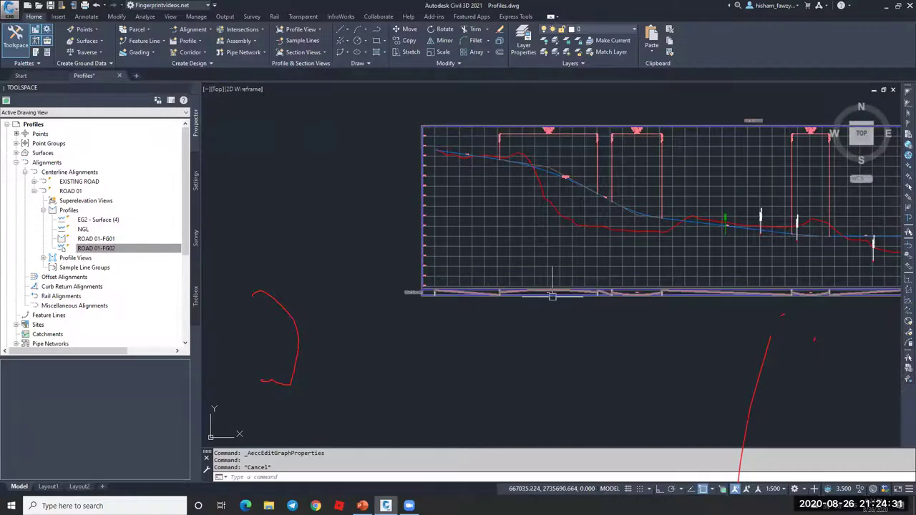
scroll(548, 300, "up", 3)
scroll(552, 282, "down", 5)
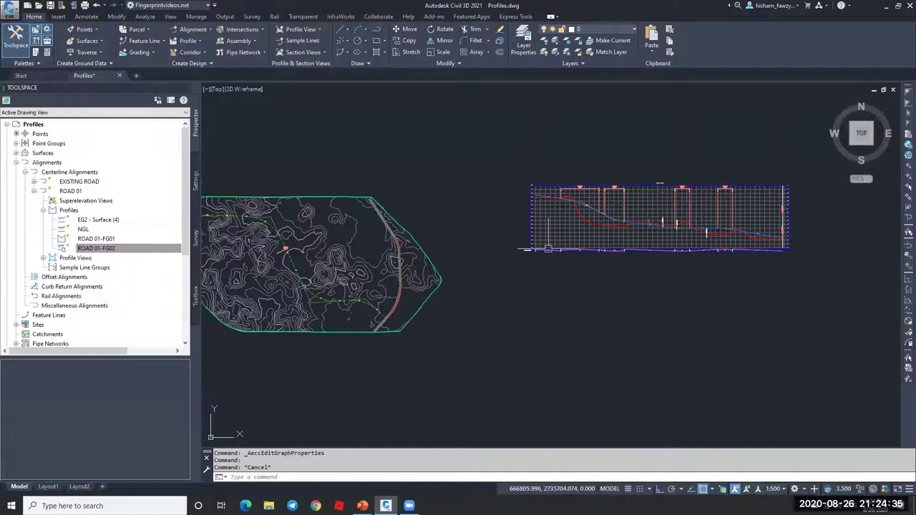
scroll(561, 250, "up", 3)
key("Escape")
Add a Horizontal Geometry band using the Geometry style to the ROAD 017 profile view
left_click(577, 192)
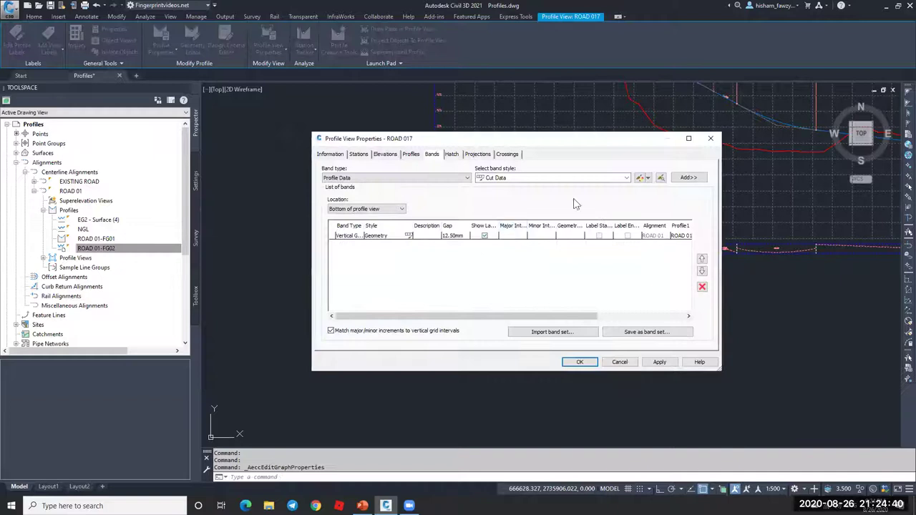
left_click(428, 178)
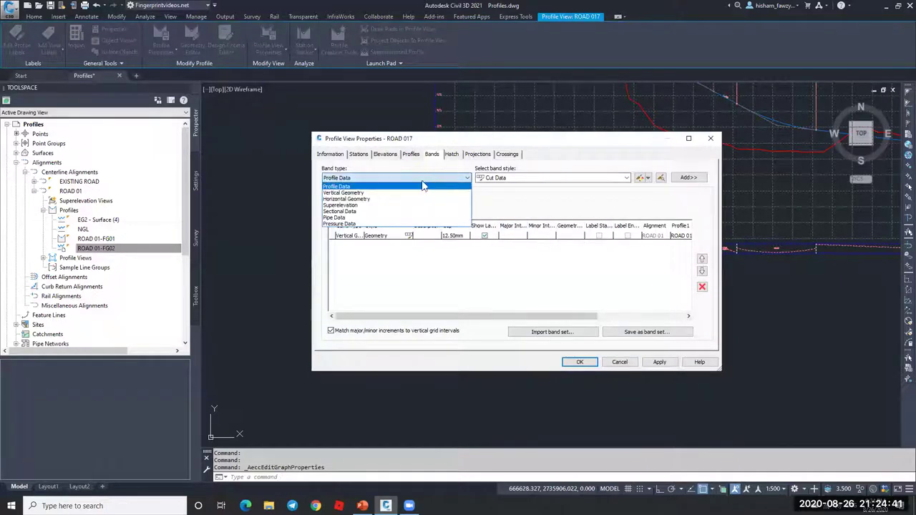
left_click(370, 200)
left_click(608, 179)
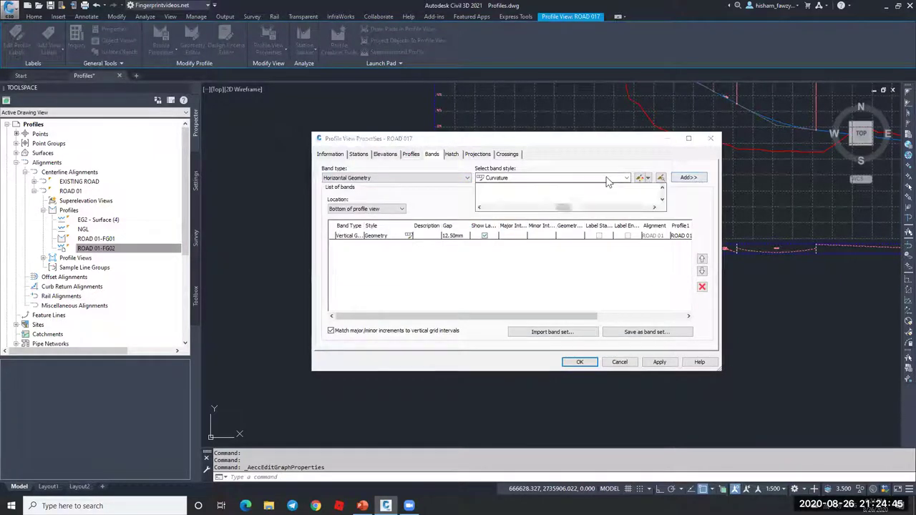
left_click(516, 196)
left_click(689, 178)
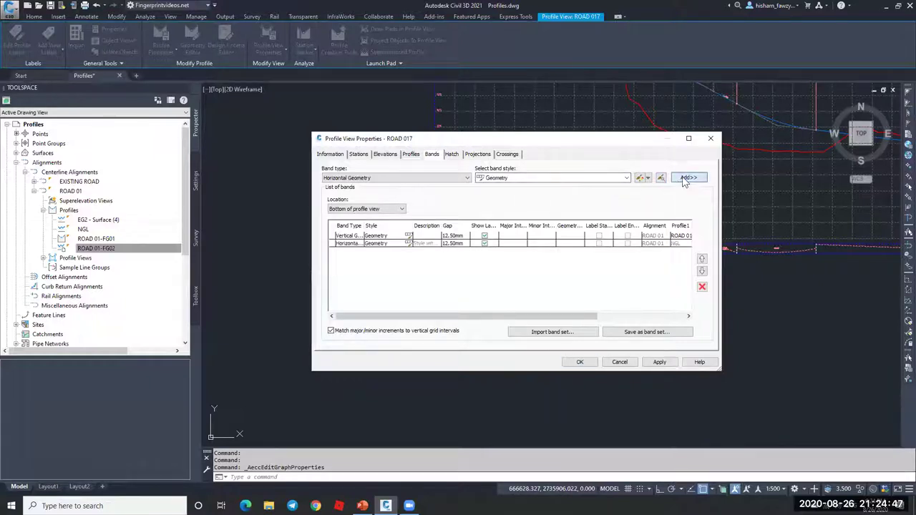
left_click(579, 362)
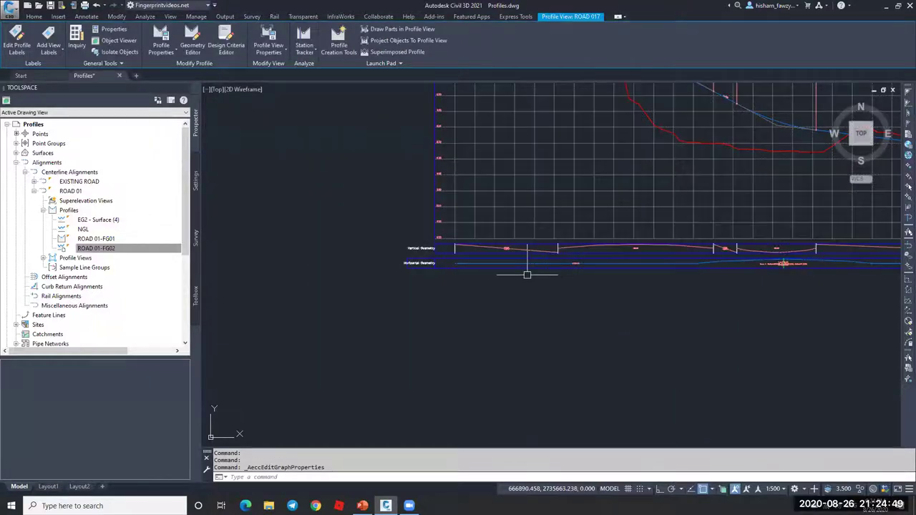
key("Escape")
scroll(565, 254, "up", 5)
scroll(516, 261, "down", 4)
scroll(388, 245, "up", 2)
scroll(370, 232, "down", 3)
scroll(633, 214, "up", 4)
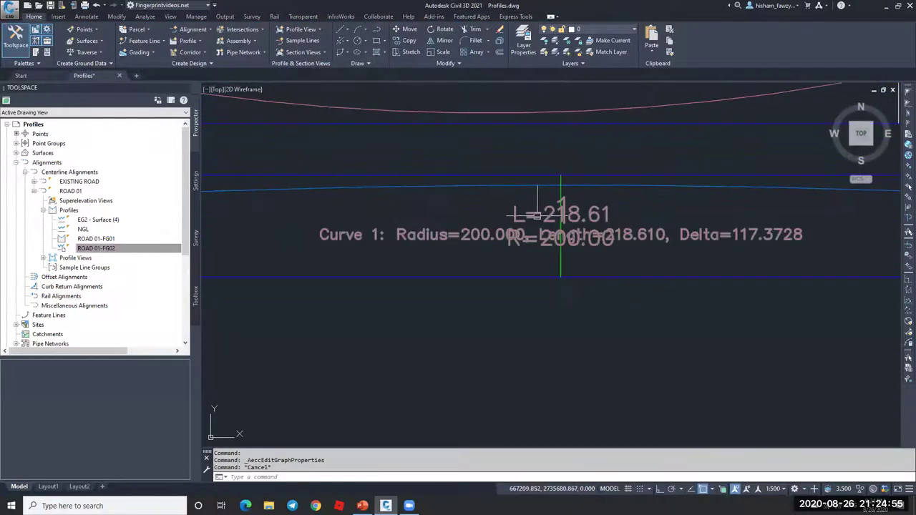
scroll(489, 227, "down", 3)
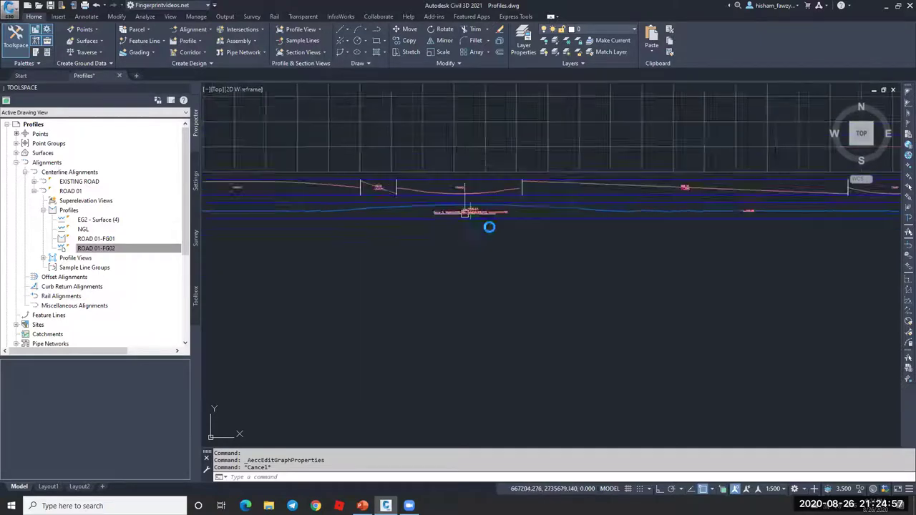
scroll(543, 218, "up", 5)
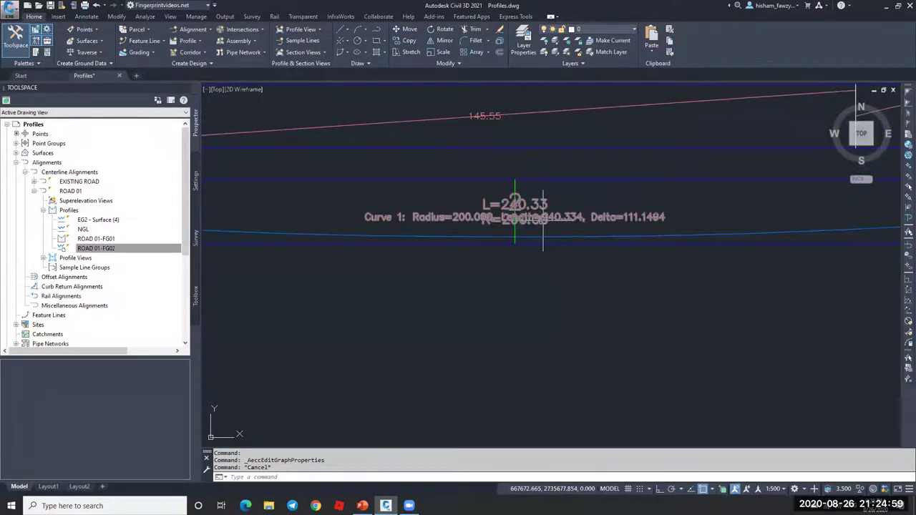
scroll(594, 217, "up", 2)
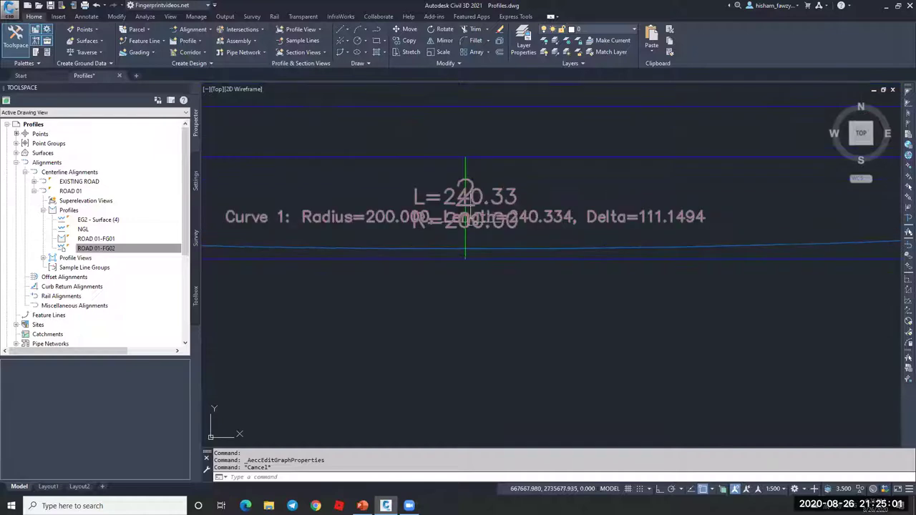
scroll(473, 215, "down", 3)
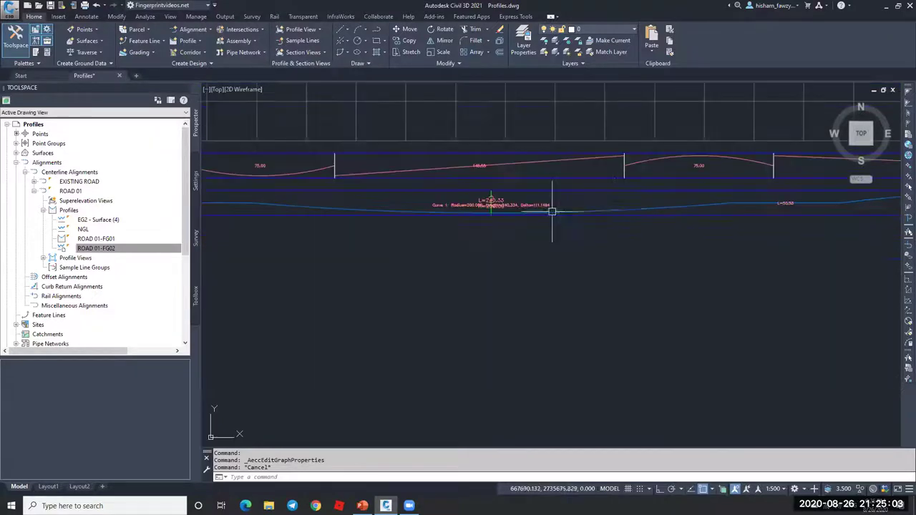
key("Escape")
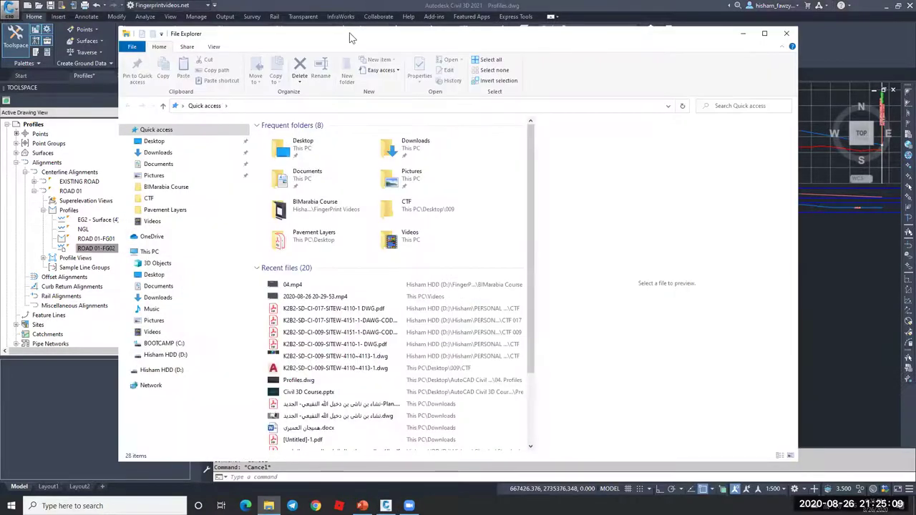
Switch from File Explorer to the opened ROAD C01 plan-and-profile PDF
key("alt+Tab")
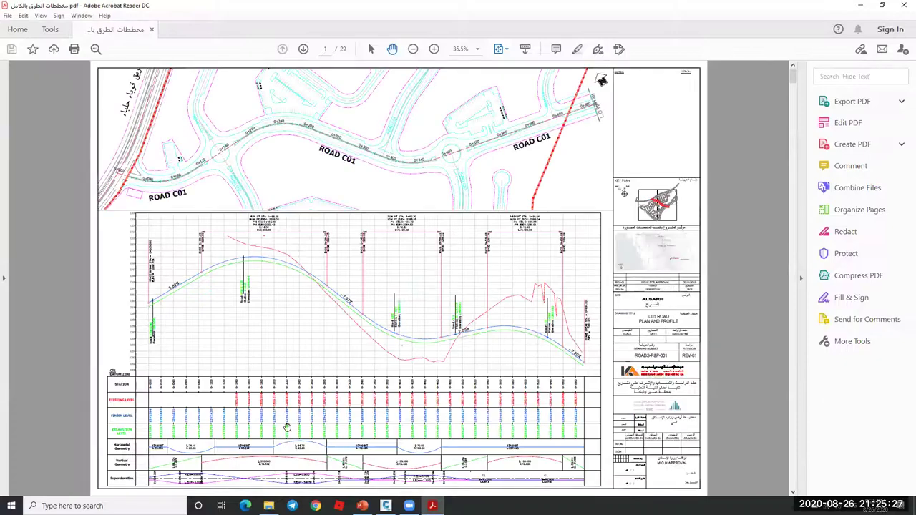
Scroll and pan through the C01 sheet's station, level, geometry and superelevation bands
scroll(342, 345, "up", 1, "ctrl")
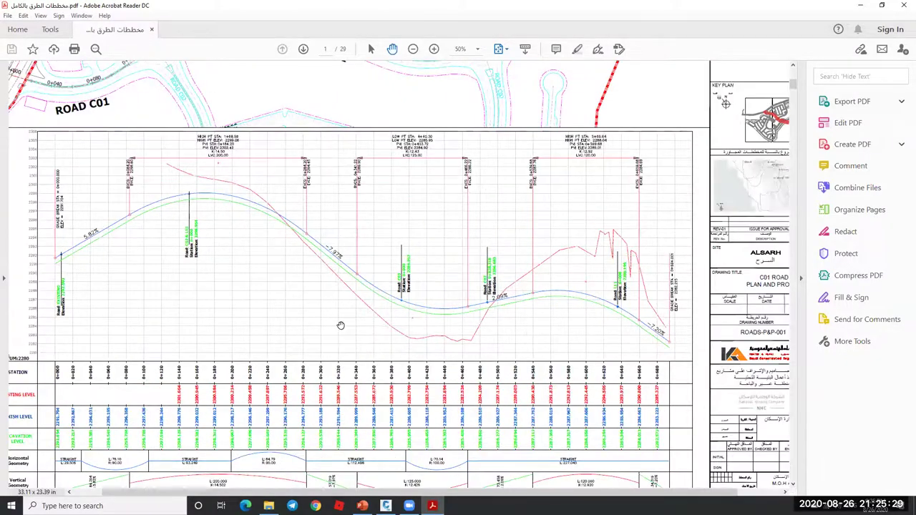
scroll(248, 248, "up", 1, "ctrl")
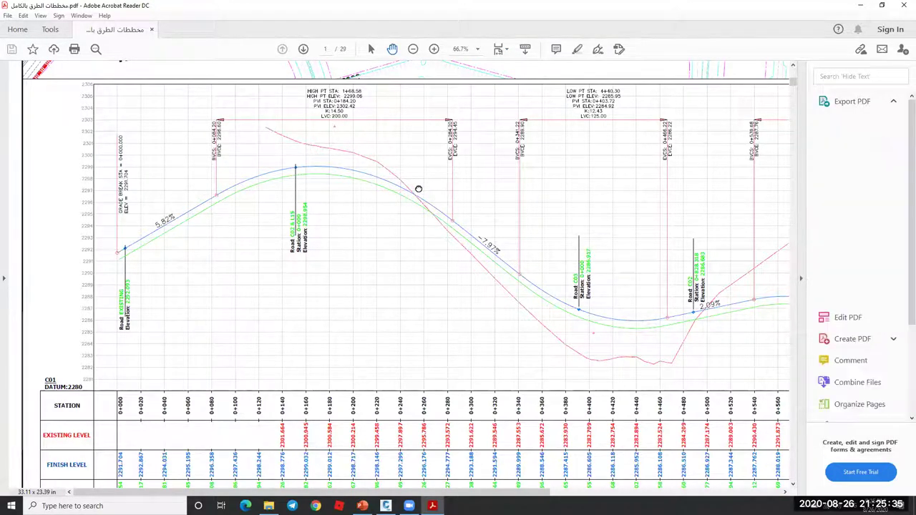
scroll(135, 224, "down", 2)
scroll(124, 208, "up", 1, "ctrl")
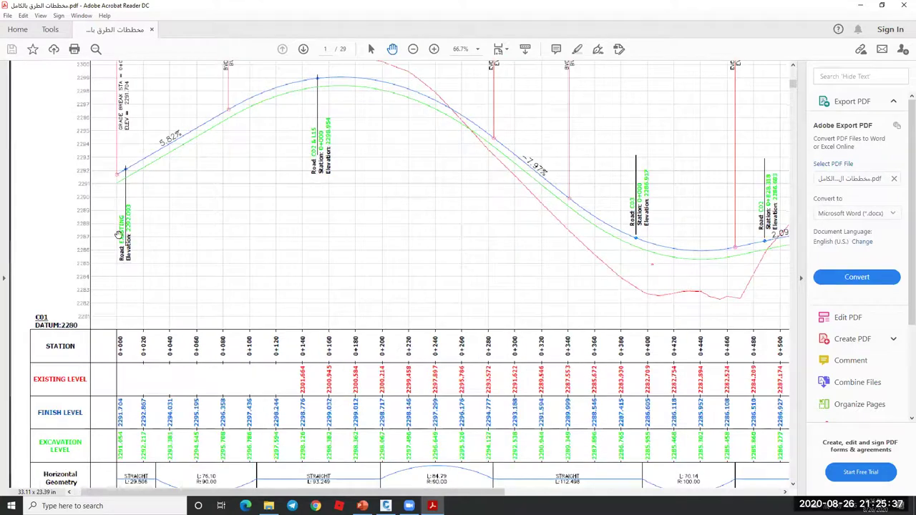
scroll(209, 241, "up", 1)
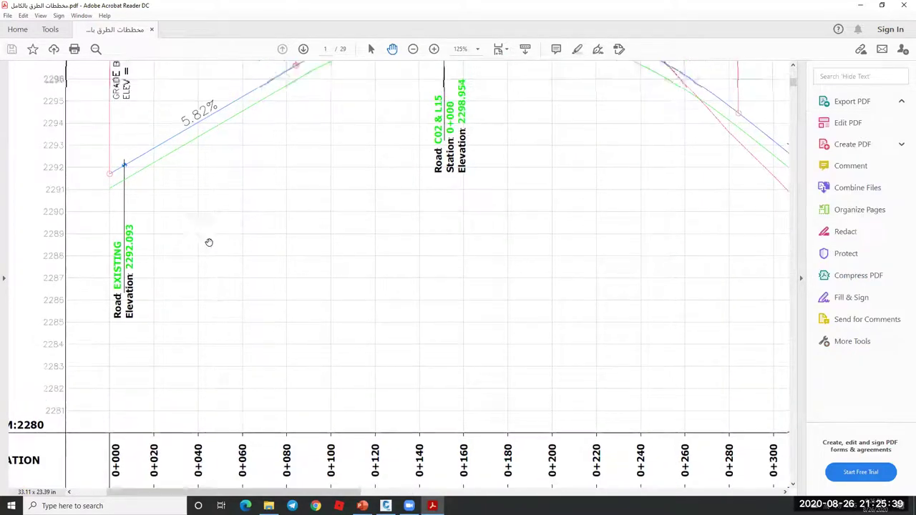
left_click_drag(201, 206, 189, 284)
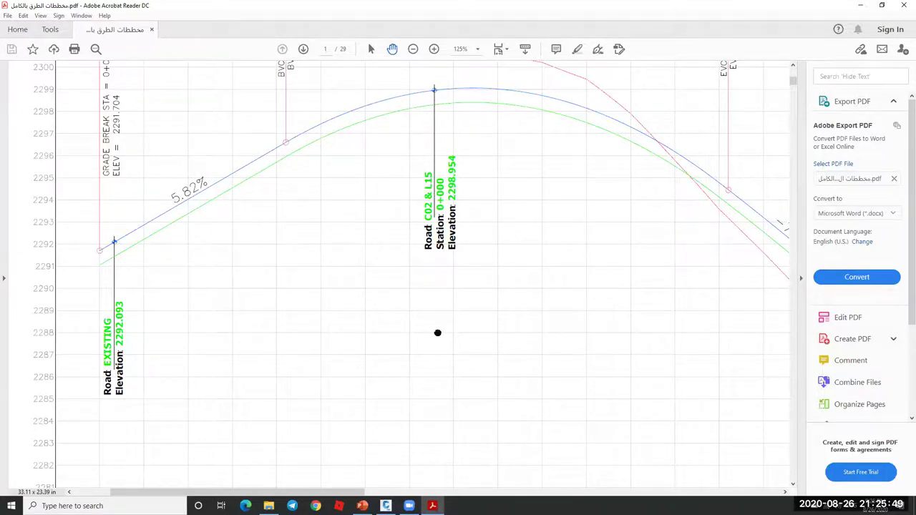
scroll(438, 333, "down", 10)
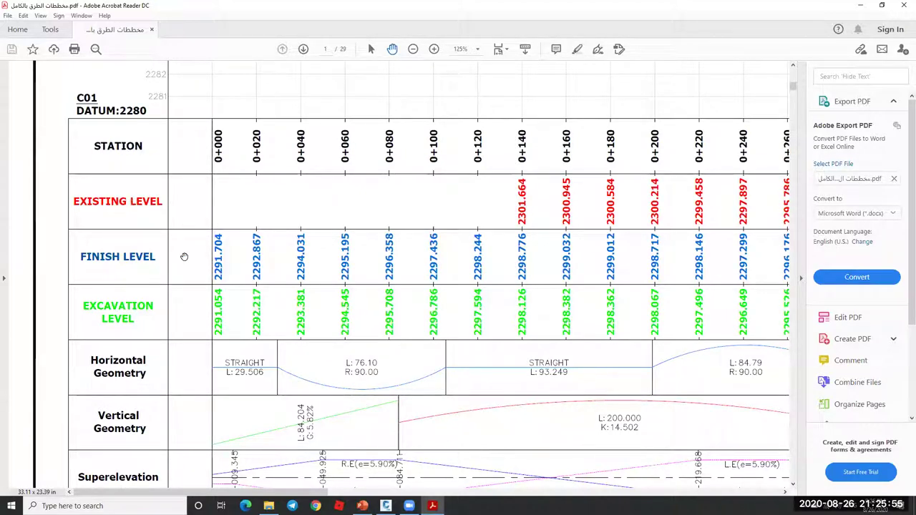
scroll(352, 283, "down", 2)
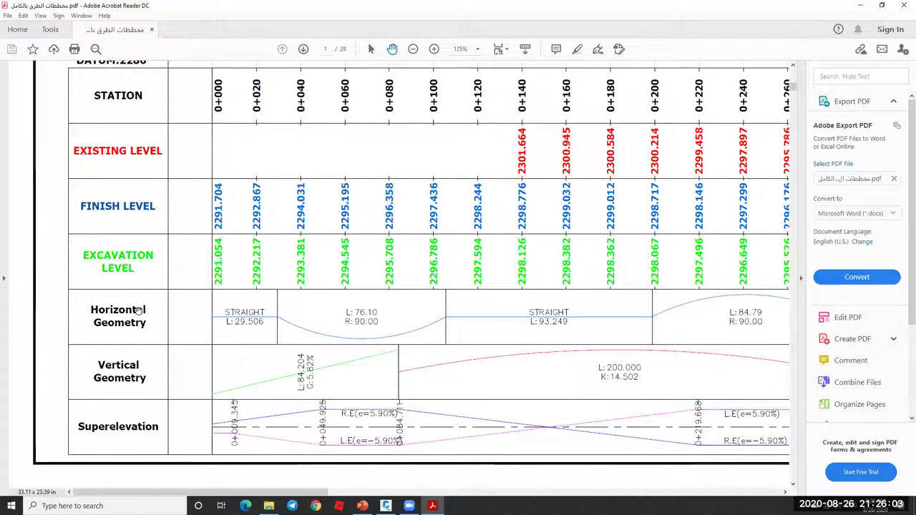
scroll(394, 372, "right", 2)
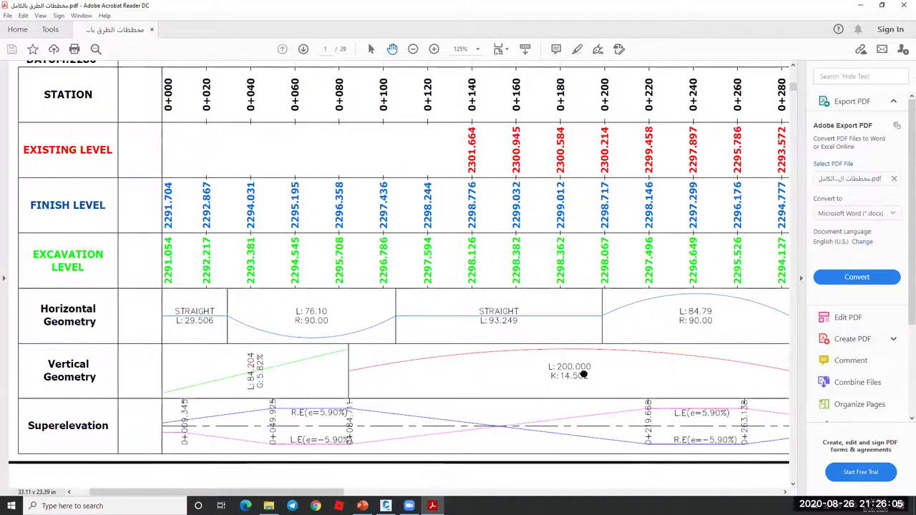
scroll(583, 374, "right", 2)
scroll(432, 355, "left", 4)
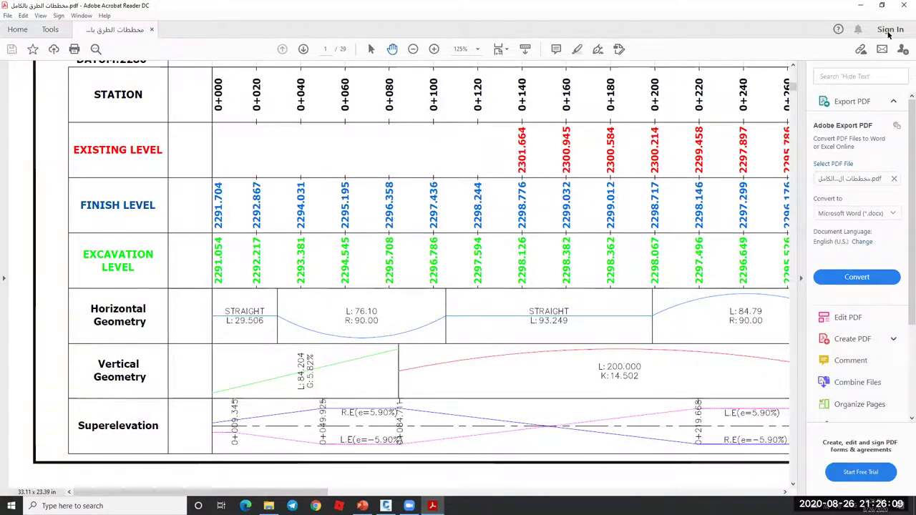
Close Acrobat and open the ROAD 017 profile view's properties in Civil 3D
left_click(903, 5)
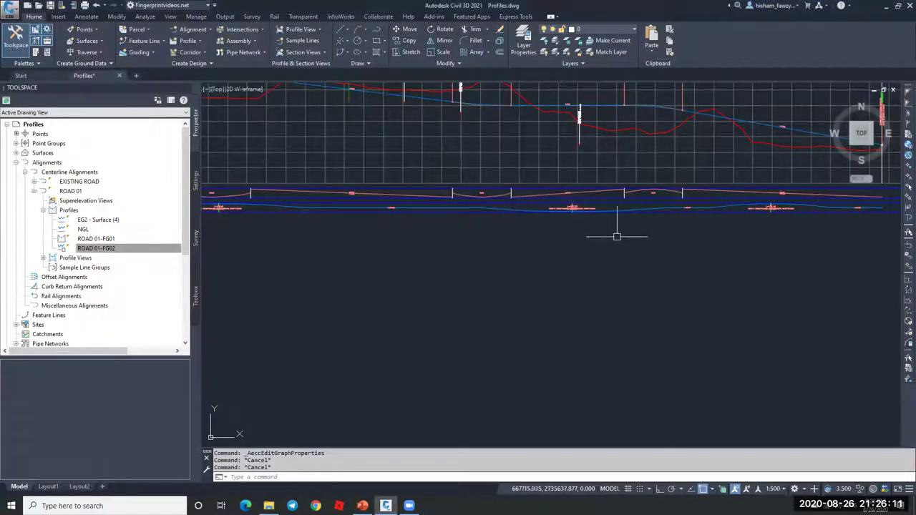
scroll(516, 177, "up", 3)
left_click(516, 178)
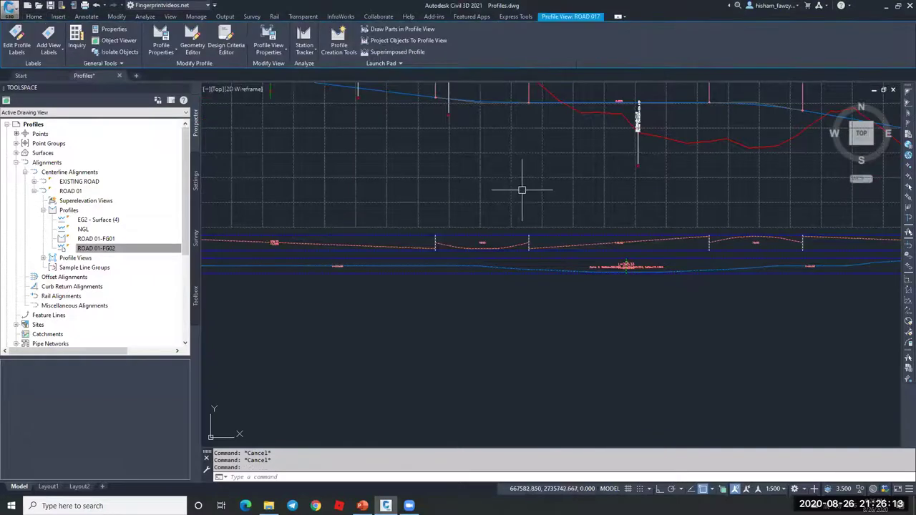
left_click(269, 39)
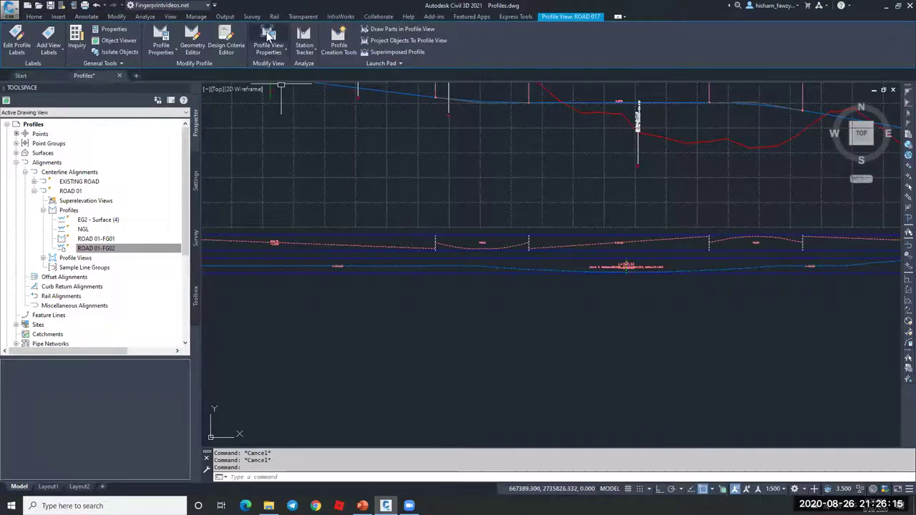
left_click_drag(502, 316, 621, 321)
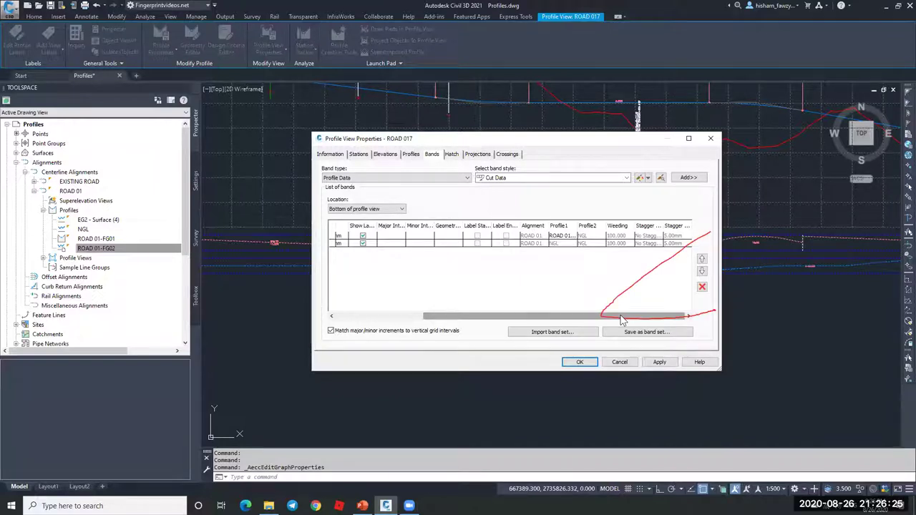
left_click_drag(583, 320, 497, 314)
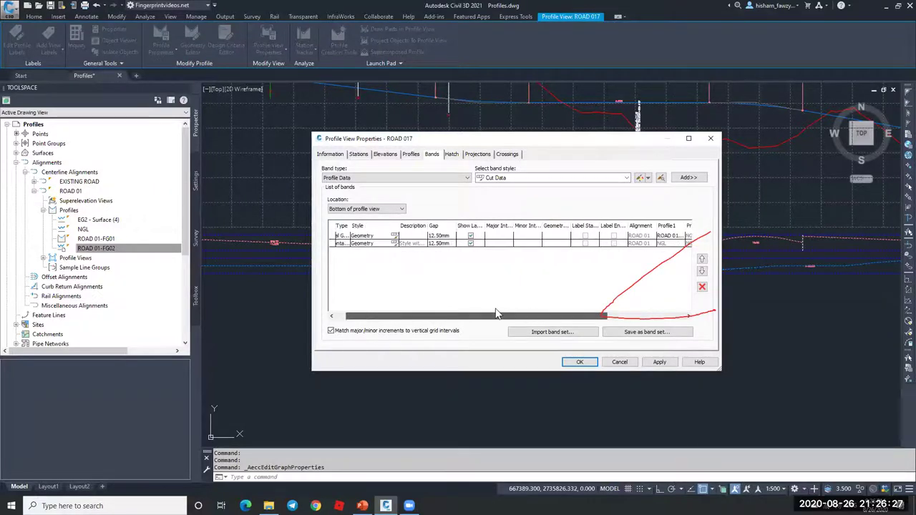
Add a Profile Data band in the Cut Data style with NGL as its first profile
left_click(451, 179)
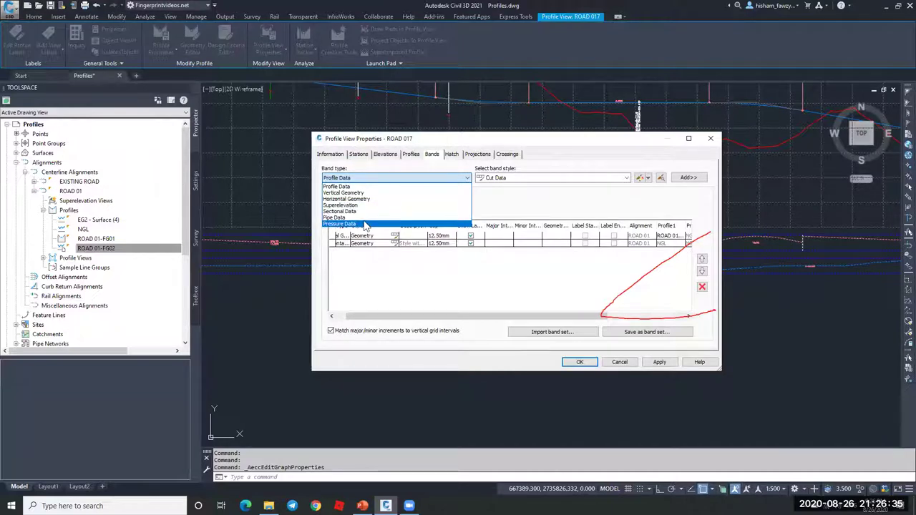
left_click(350, 186)
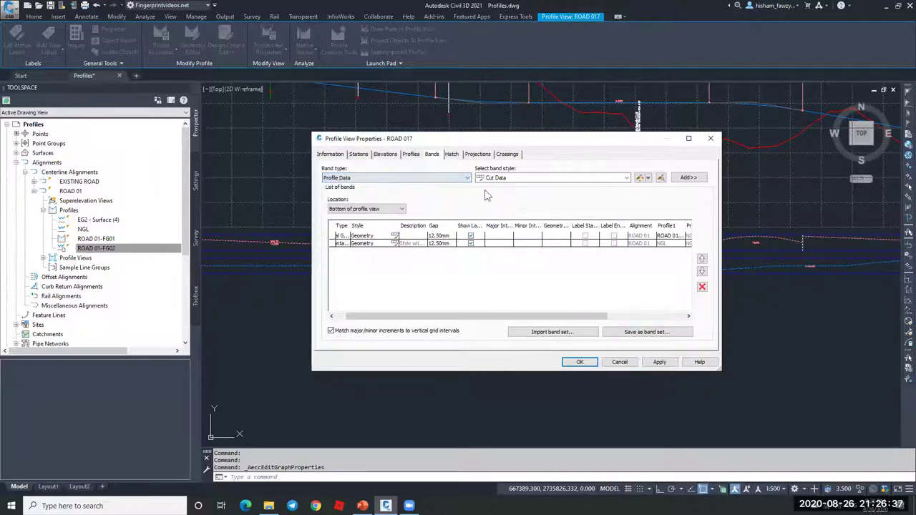
left_click(494, 179)
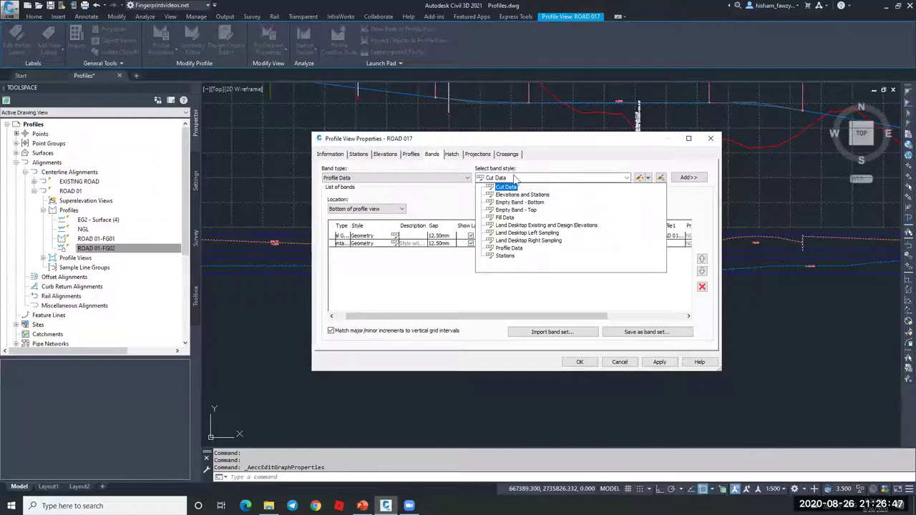
left_click(529, 188)
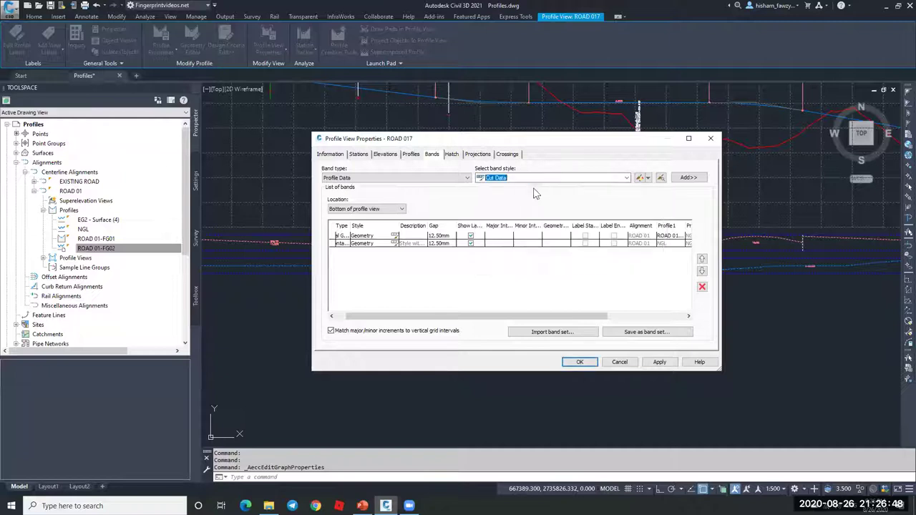
left_click(689, 177)
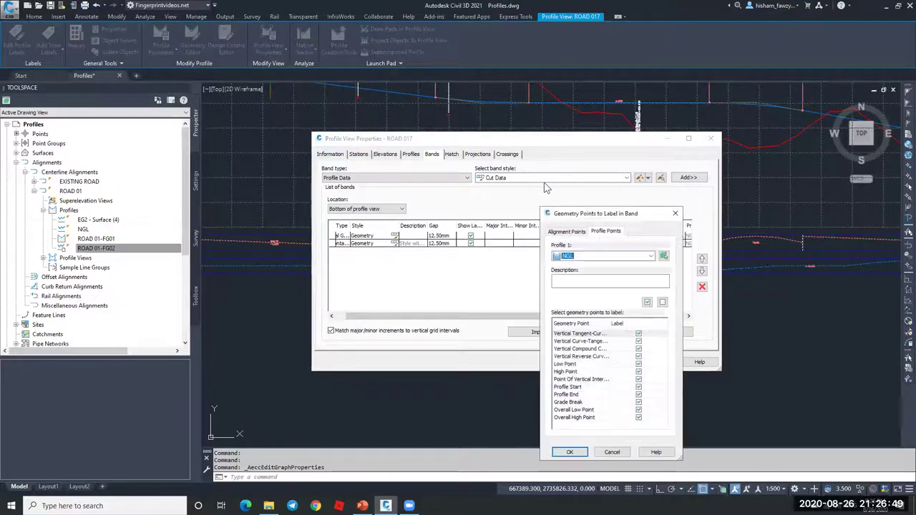
left_click(591, 256)
left_click(578, 270)
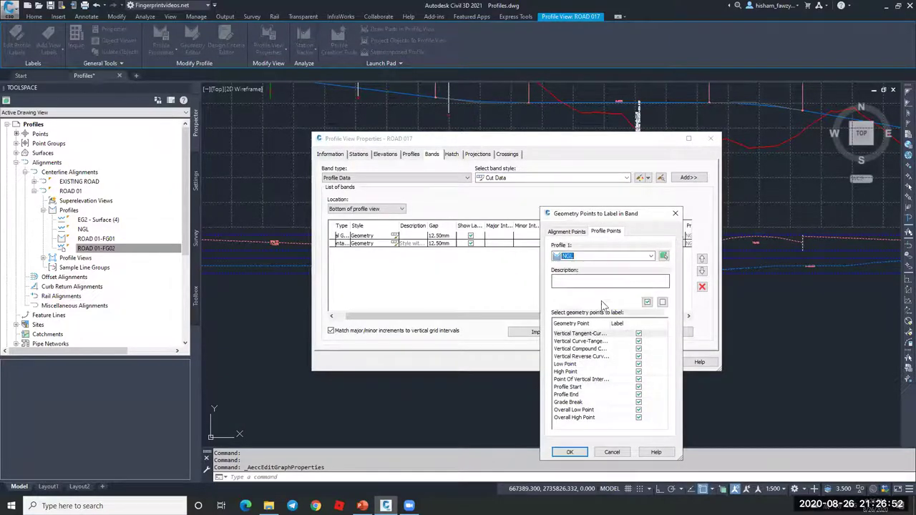
left_click(572, 452)
Add a second Profile Data band in the Fill Data style
left_click(517, 179)
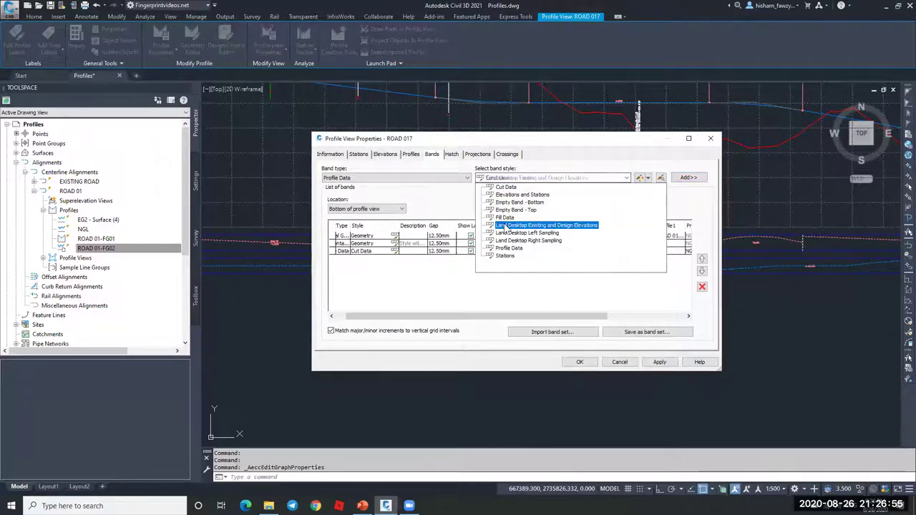
left_click(504, 217)
left_click(688, 177)
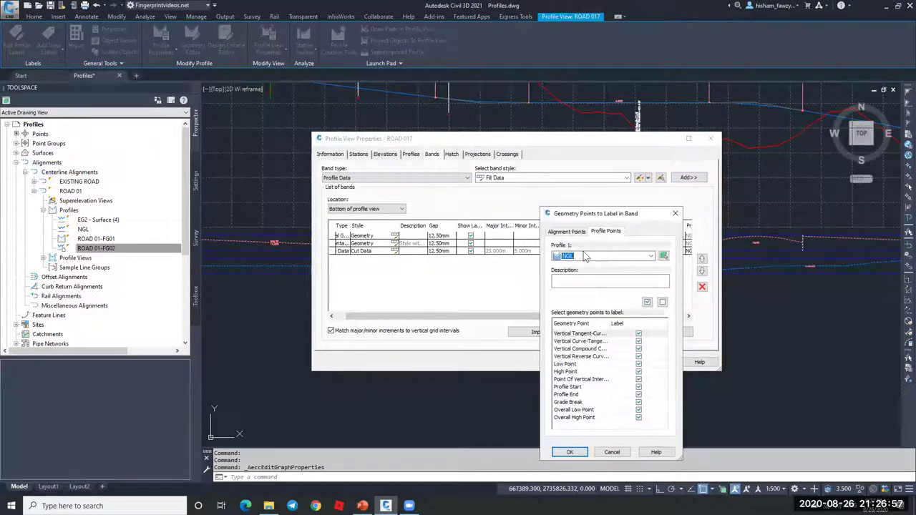
key("Return")
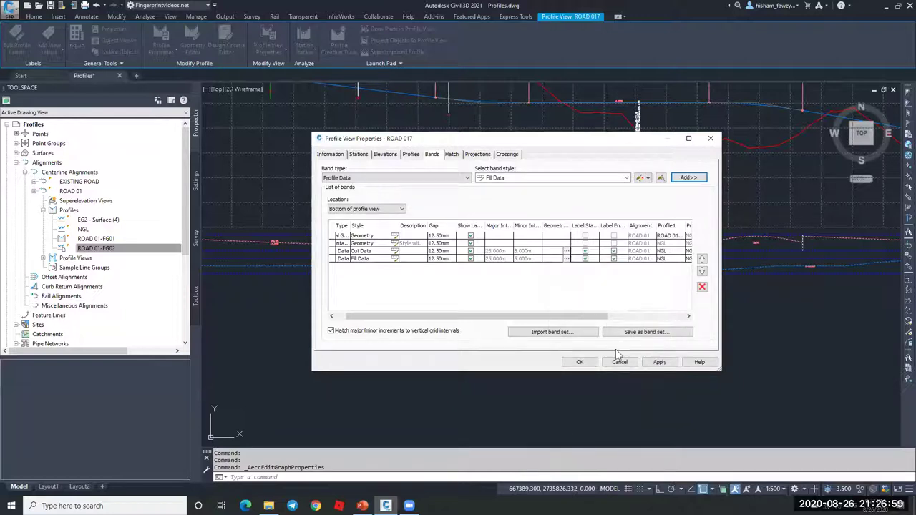
Set Profile2 of the Cut and Fill bands to the road design profile and accept
left_click_drag(572, 315, 636, 316)
left_click(611, 251)
left_click(612, 251)
left_click(614, 276)
left_click(611, 260)
left_click(612, 259)
left_click(613, 284)
left_click(579, 361)
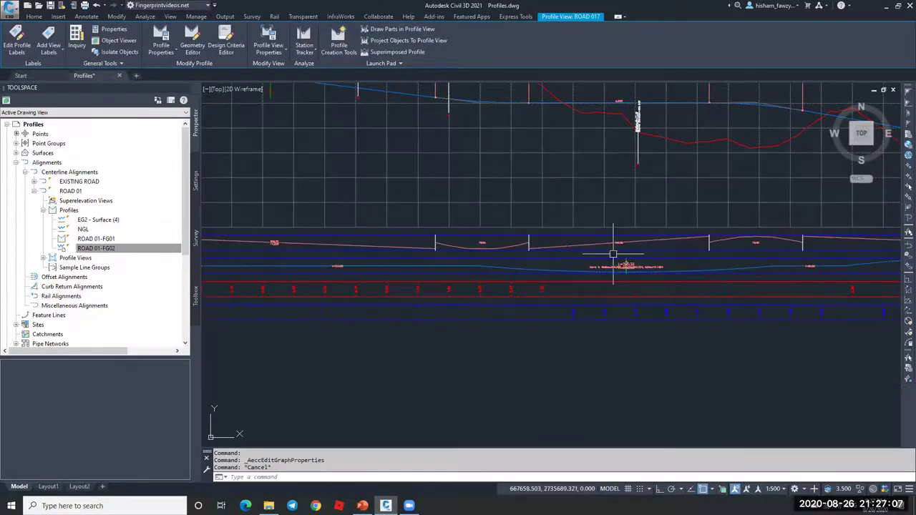
Zoom around to inspect the Vertical Geometry, Horizontal Geometry, Cut and Fill bands
key("Escape")
scroll(532, 280, "down", 5)
scroll(344, 262, "up", 3)
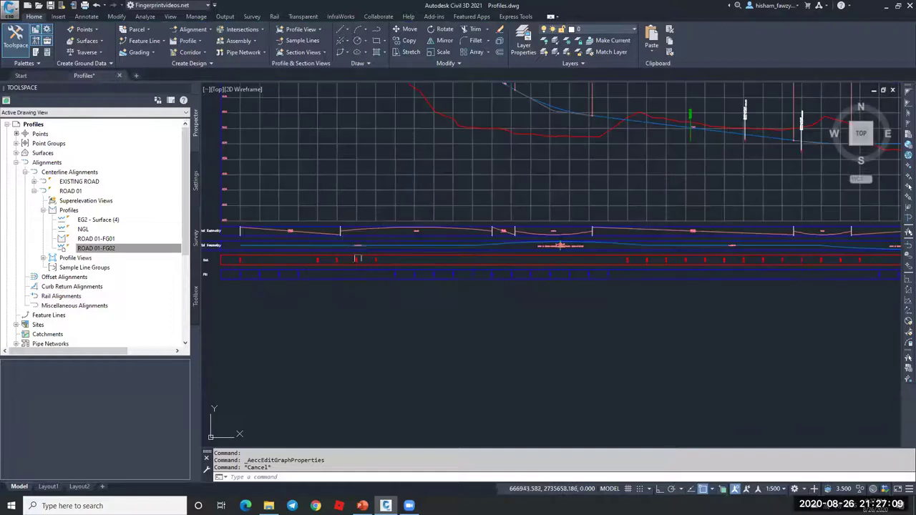
scroll(484, 203, "up", 2)
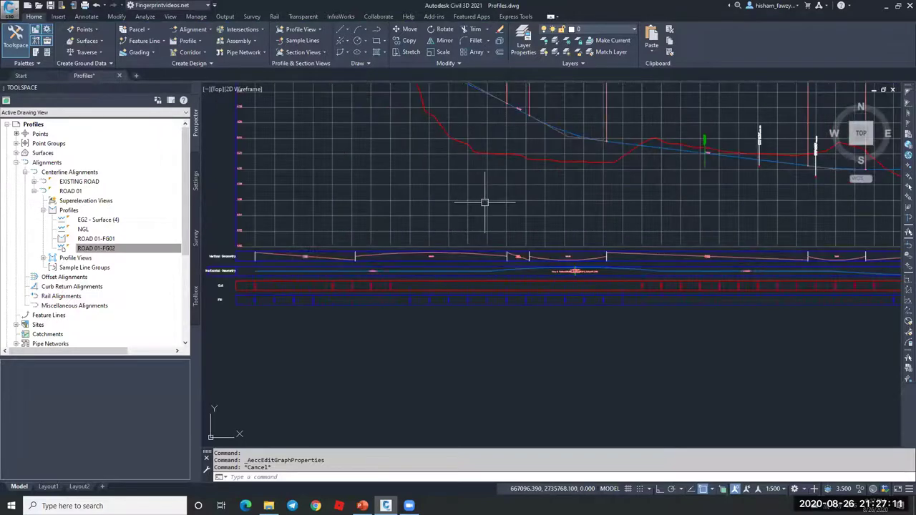
scroll(507, 103, "up", 3)
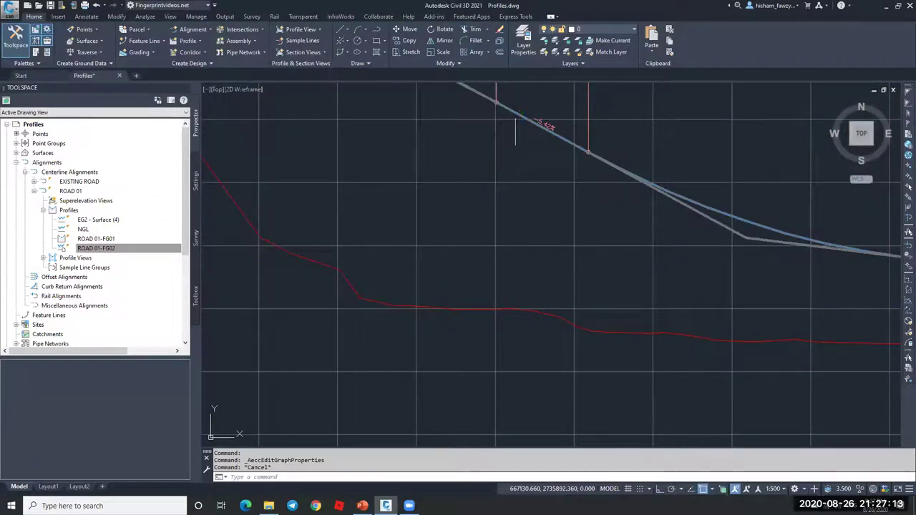
scroll(515, 131, "down", 3)
scroll(548, 153, "down", 4)
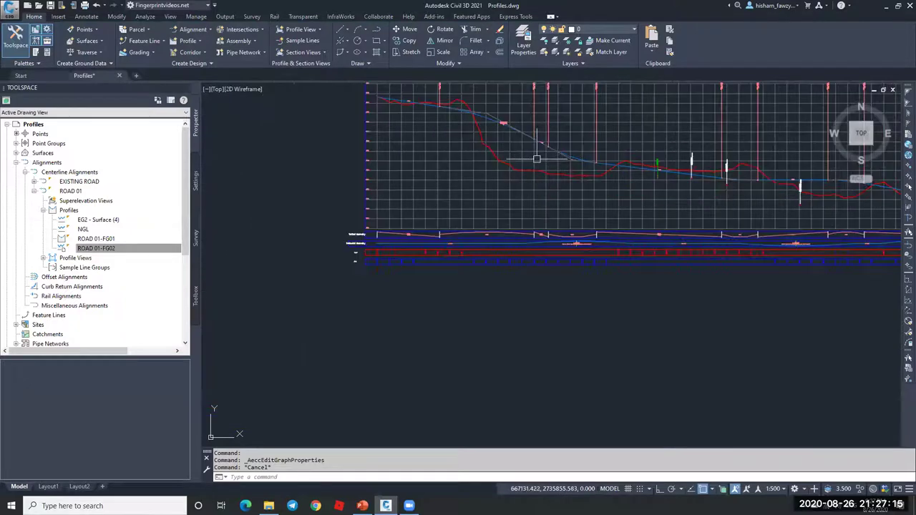
scroll(387, 250, "up", 5)
scroll(507, 248, "up", 3)
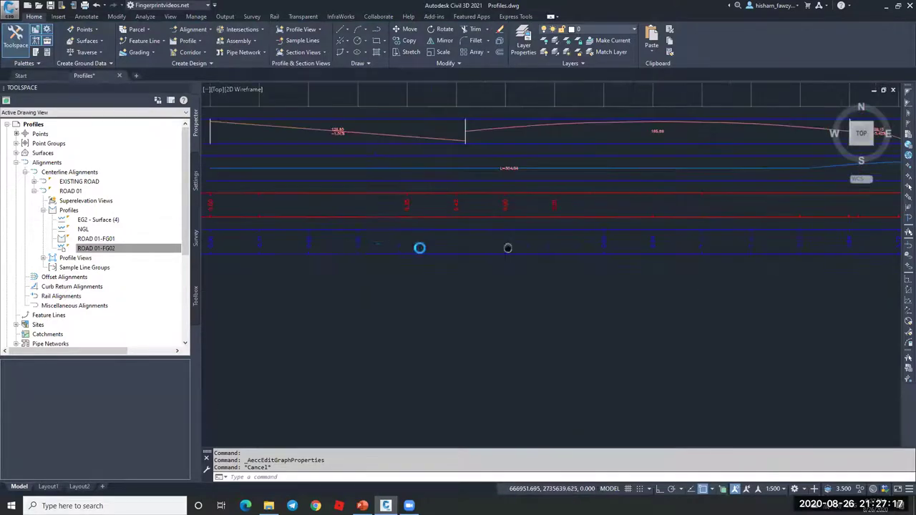
scroll(500, 269, "up", 3)
scroll(403, 258, "down", 3)
scroll(582, 239, "up", 3)
scroll(608, 243, "up", 3)
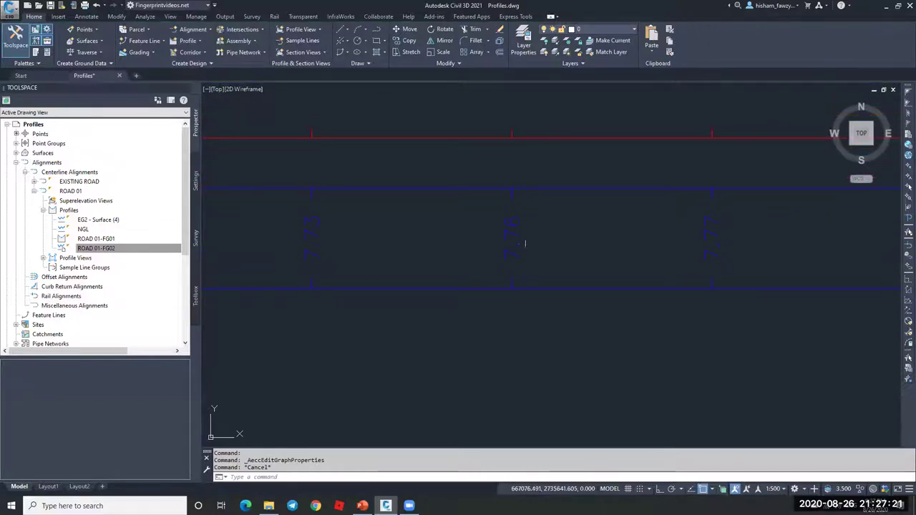
scroll(478, 232, "down", 5)
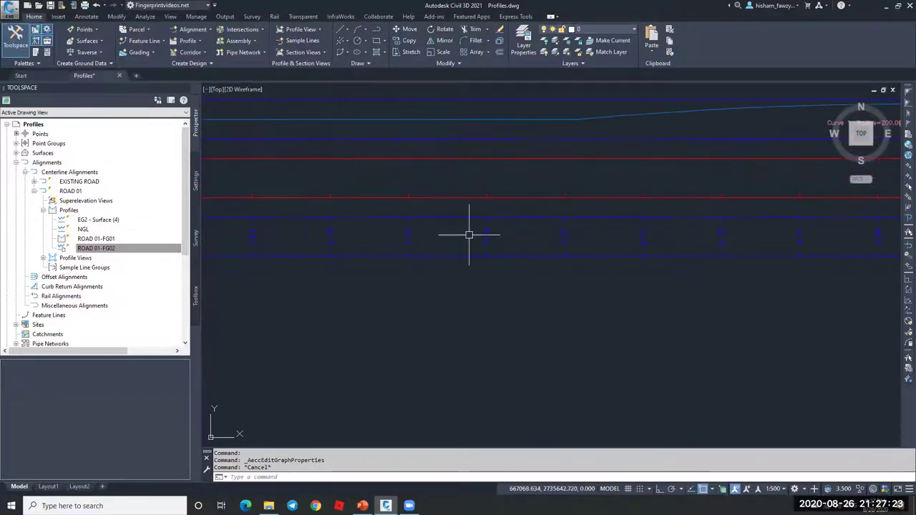
scroll(716, 157, "up", 2)
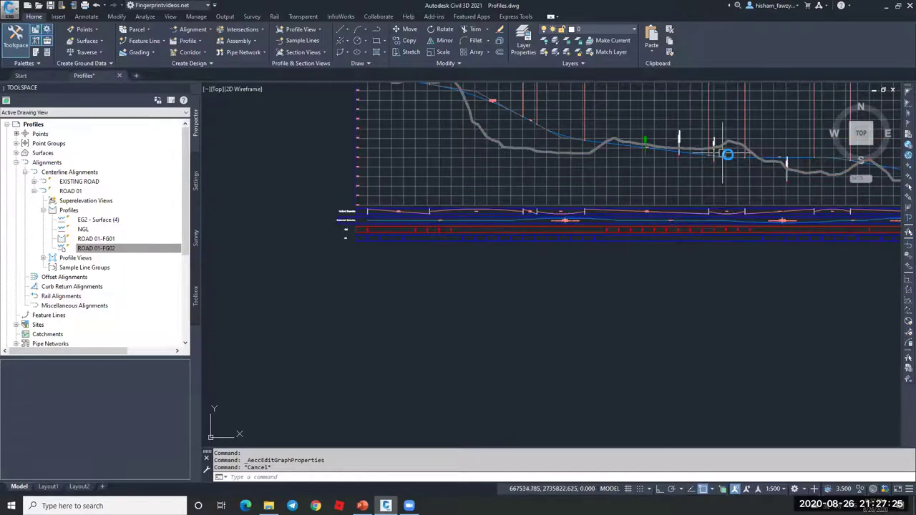
scroll(725, 153, "up", 3)
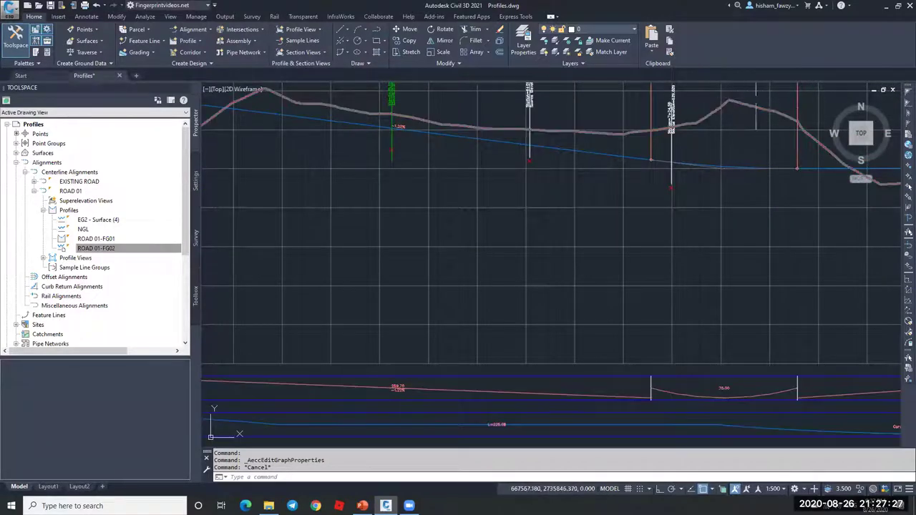
scroll(650, 156, "down", 2)
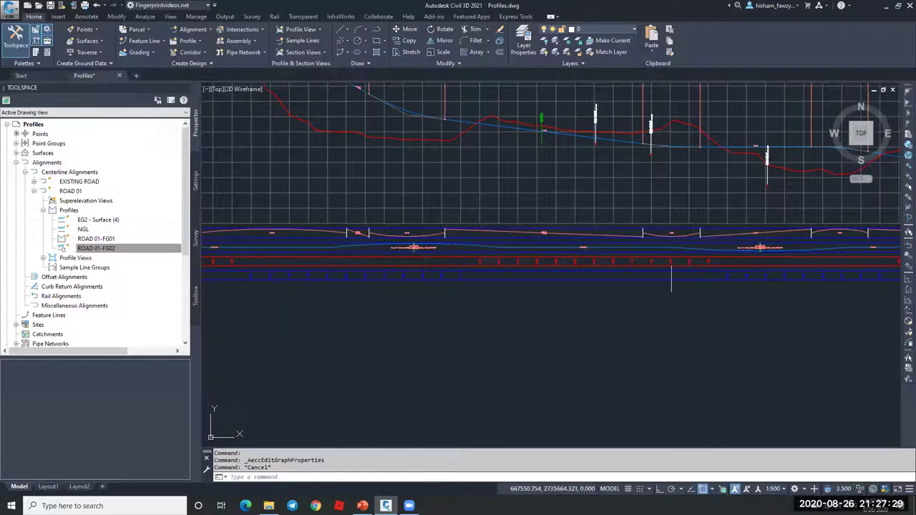
scroll(730, 252, "up", 3)
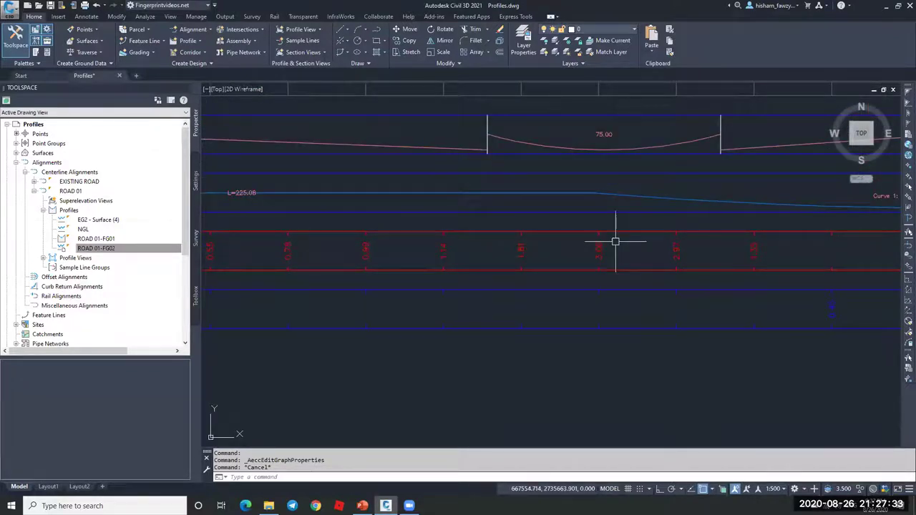
scroll(687, 241, "down", 4)
scroll(413, 239, "up", 4)
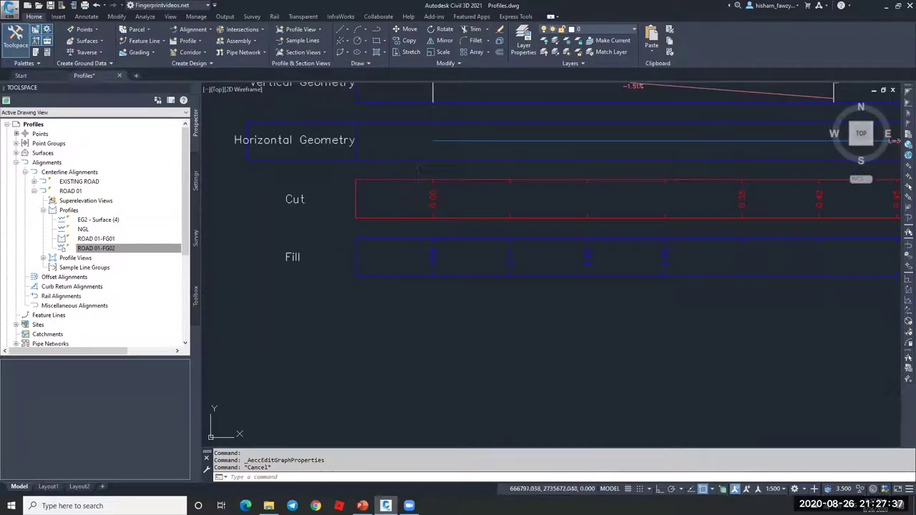
scroll(432, 250, "down", 3)
Select the ROAD 017 profile view and open its Profile View Properties
key("Escape")
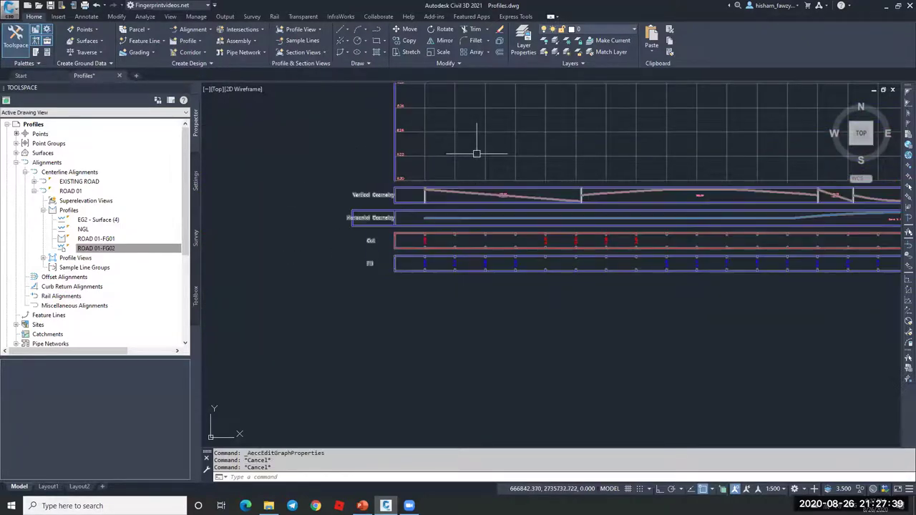
left_click(465, 155)
left_click(268, 41)
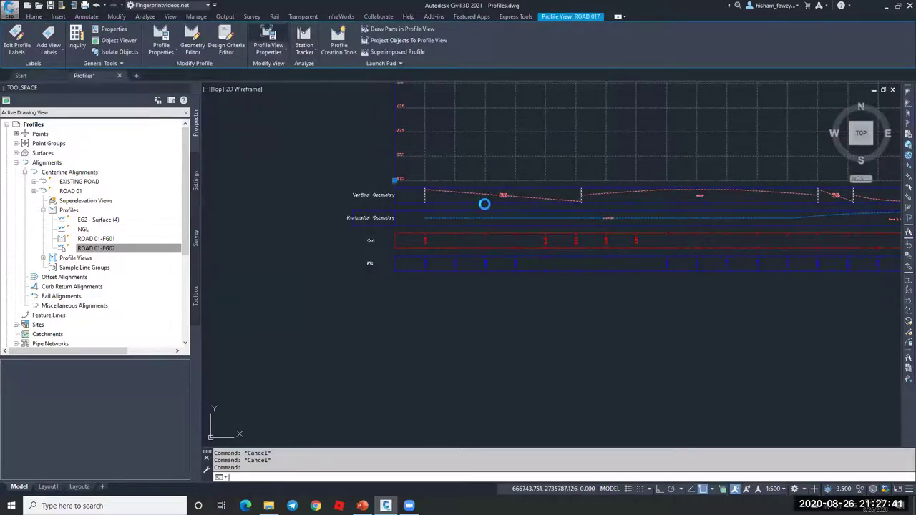
Set the gap of all four profile view bands to 0 and apply
left_click(465, 235)
left_click(464, 234)
type("0")
left_click(459, 244)
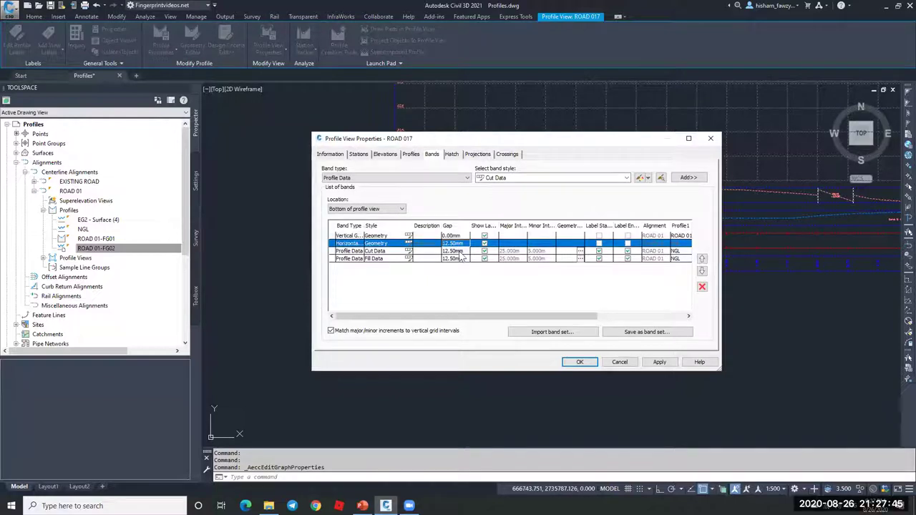
type("0")
left_click(459, 251)
type("0")
left_click(461, 258)
left_click(462, 259)
type("0")
left_click(568, 365)
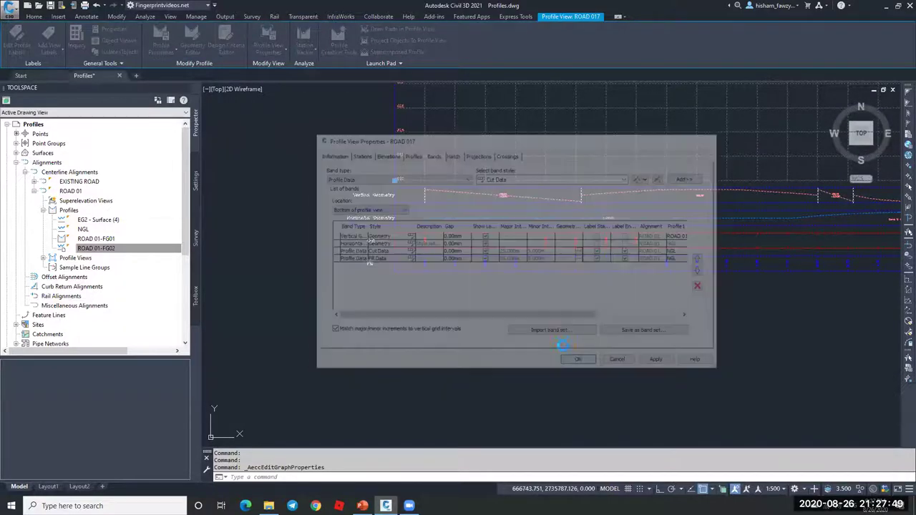
Reopen the ROAD 017 profile view properties to check the band settings, then cancel
scroll(363, 186, "down", 5)
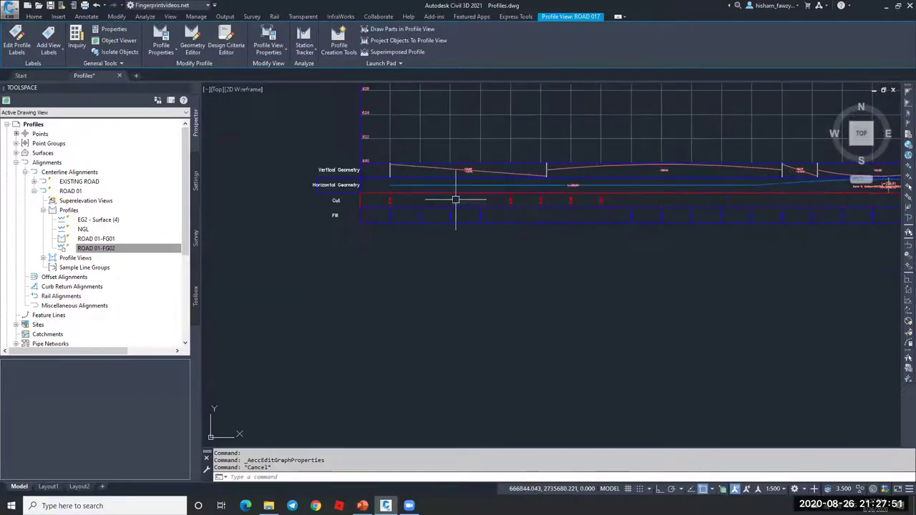
key("Escape")
scroll(537, 197, "up", 2)
scroll(476, 215, "down", 2)
scroll(472, 222, "up", 3)
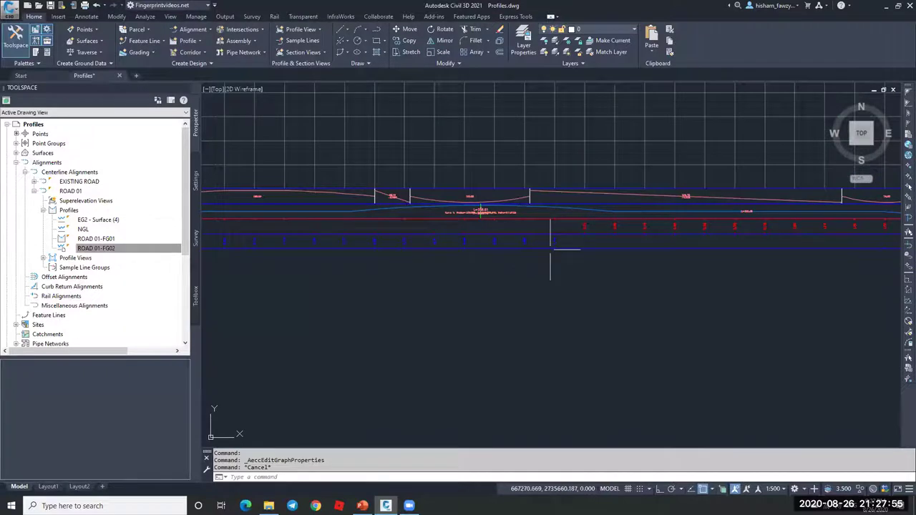
scroll(545, 260, "down", 3)
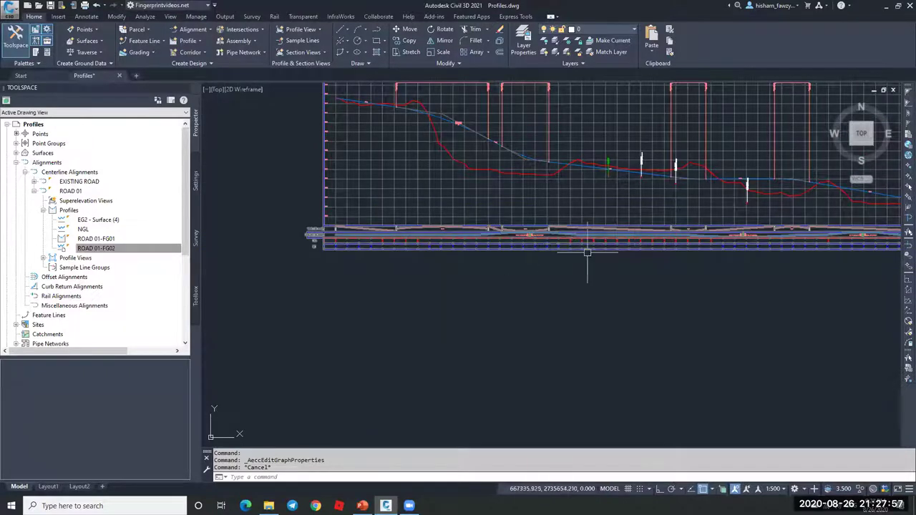
scroll(587, 250, "up", 4)
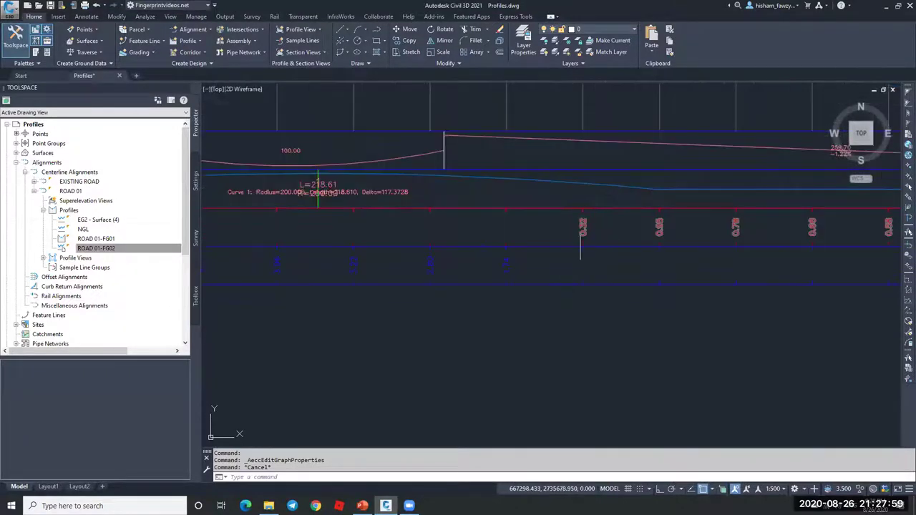
left_click(604, 109)
left_click(267, 39)
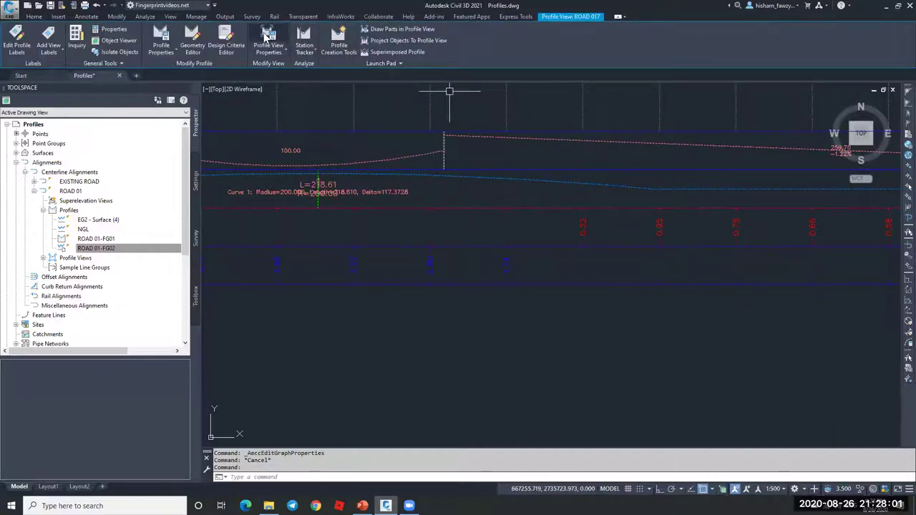
left_click_drag(590, 316, 627, 316)
left_click(633, 252)
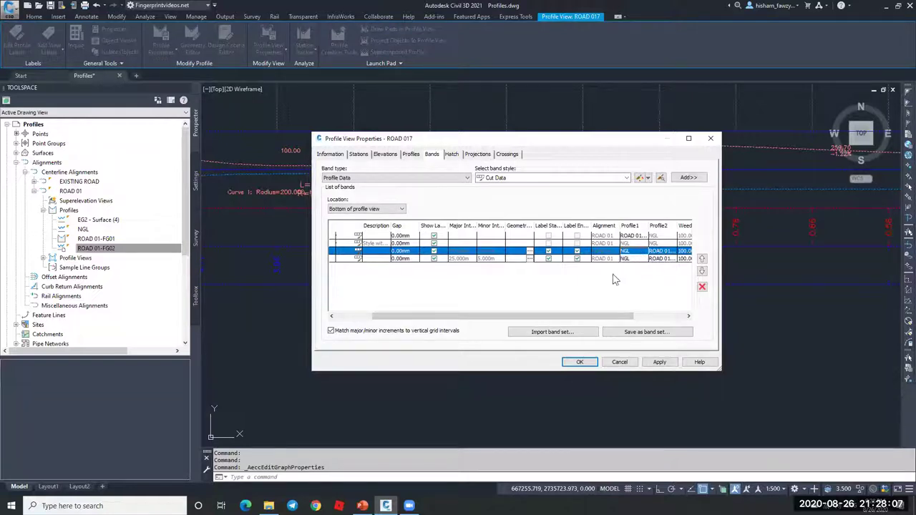
left_click(619, 362)
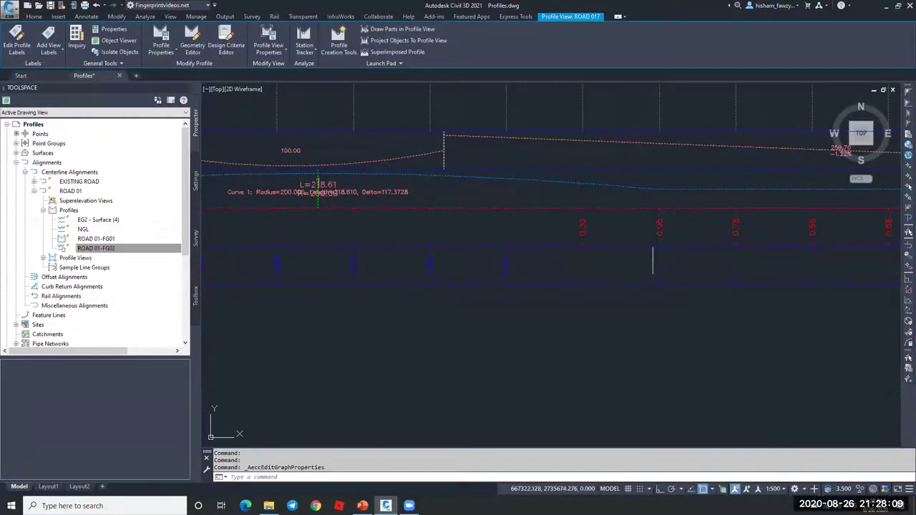
scroll(564, 293, "down", 3)
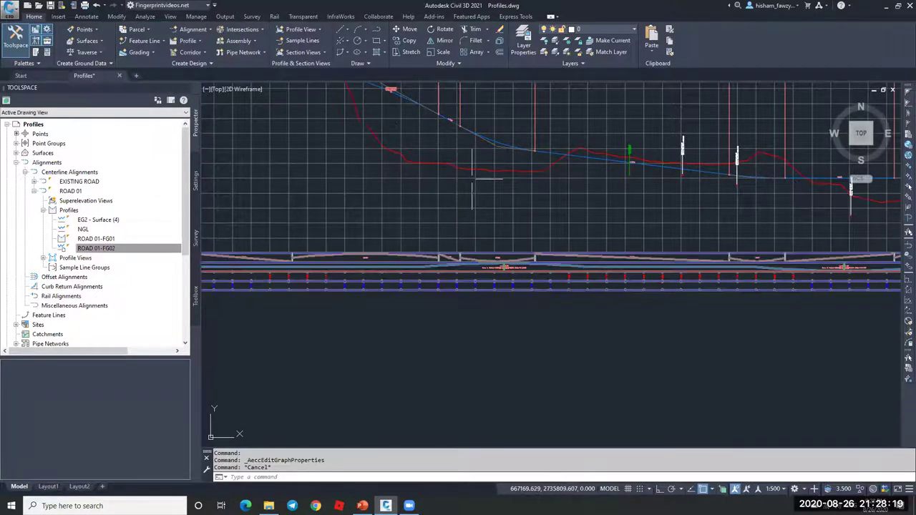
In the Toolbox Reports Manager, expand the Profile reports and pick Incremental Stationing Report
left_click(161, 249)
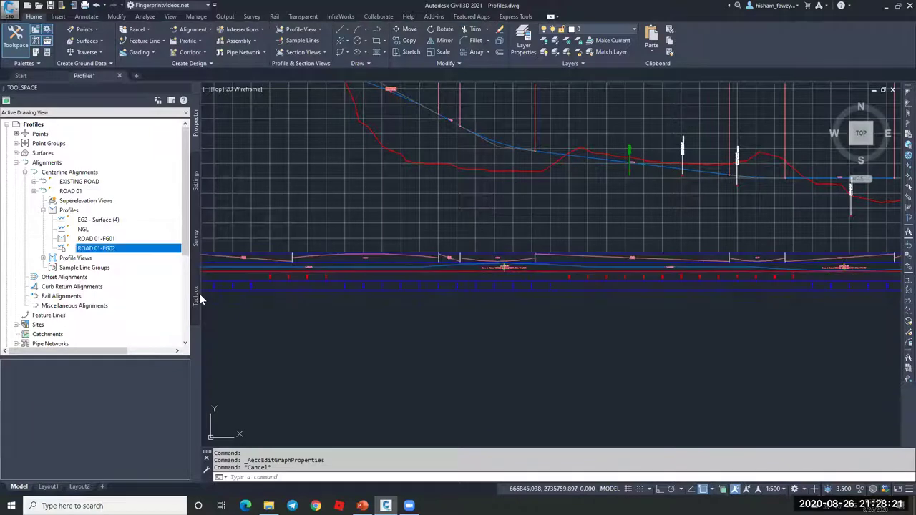
left_click(198, 297)
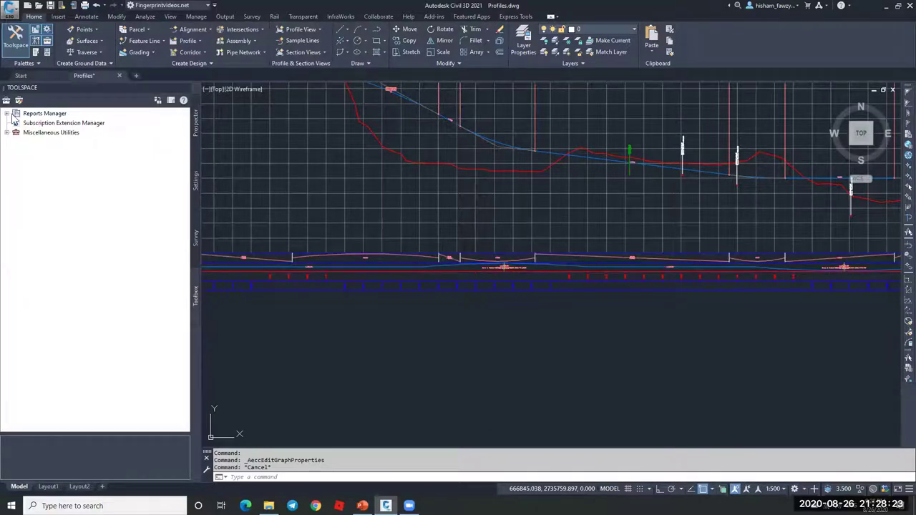
left_click(7, 114)
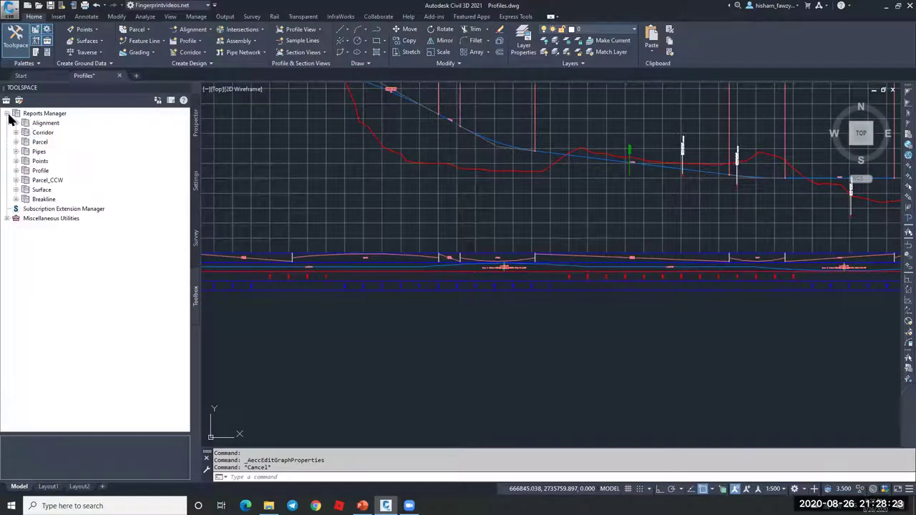
left_click(16, 170)
left_click(107, 182)
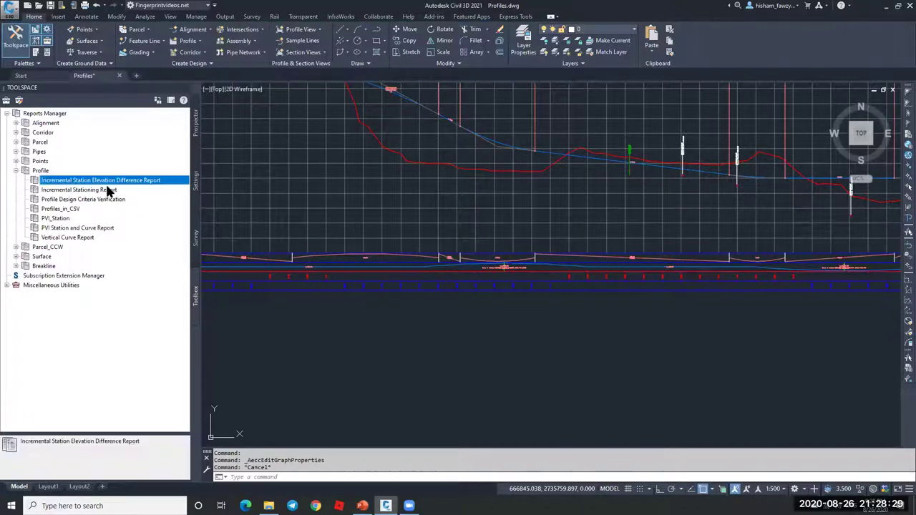
left_click(103, 190)
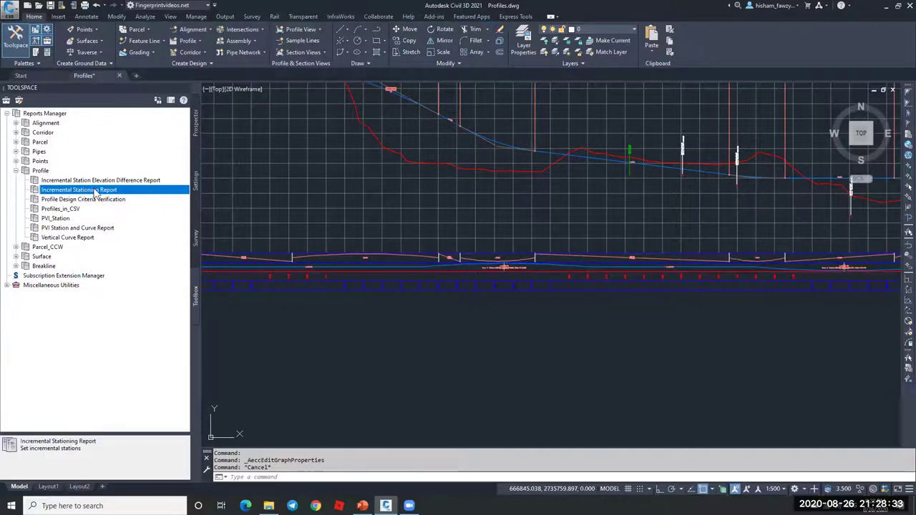
Compare with the alignment reports, then right-click the profile Incremental Stationing Report
scroll(604, 233, "down", 5)
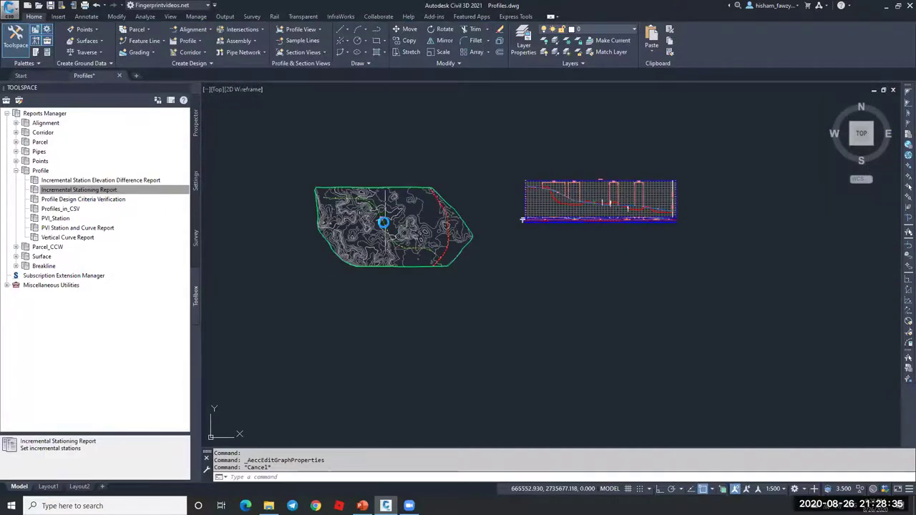
scroll(383, 214, "up", 4)
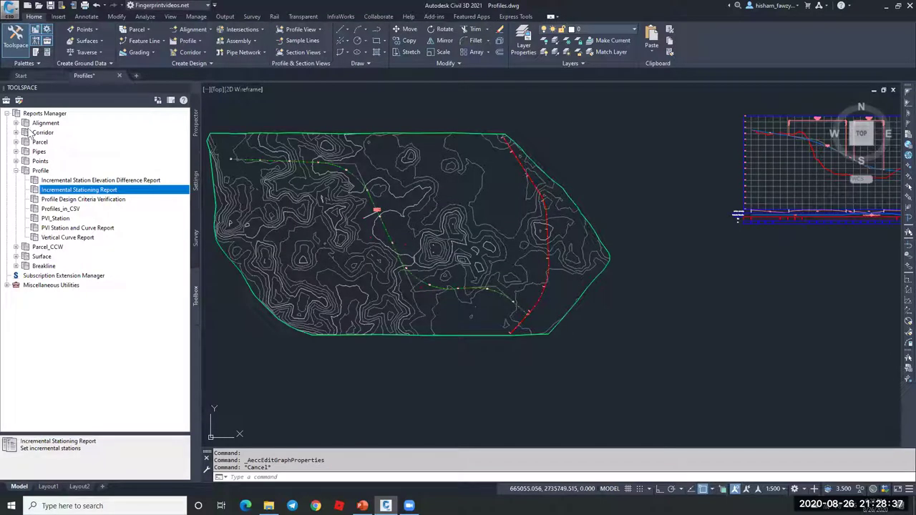
left_click(16, 123)
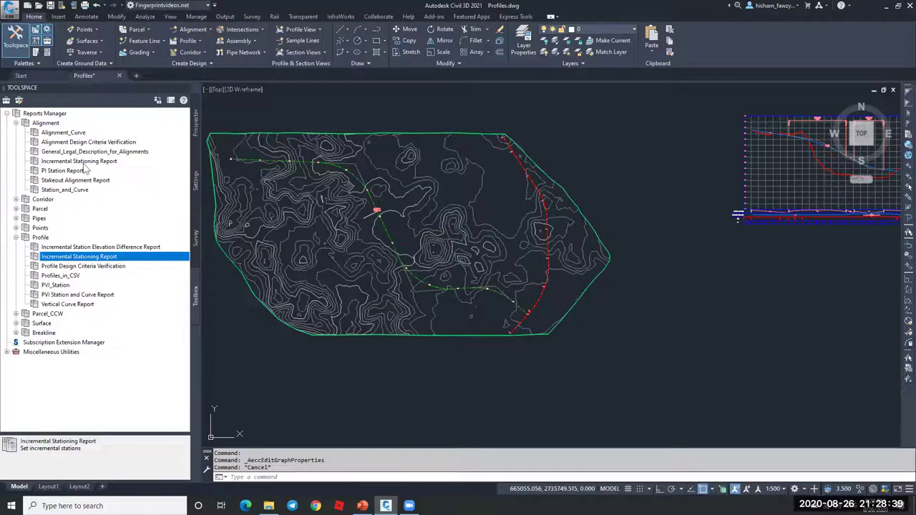
left_click(79, 161)
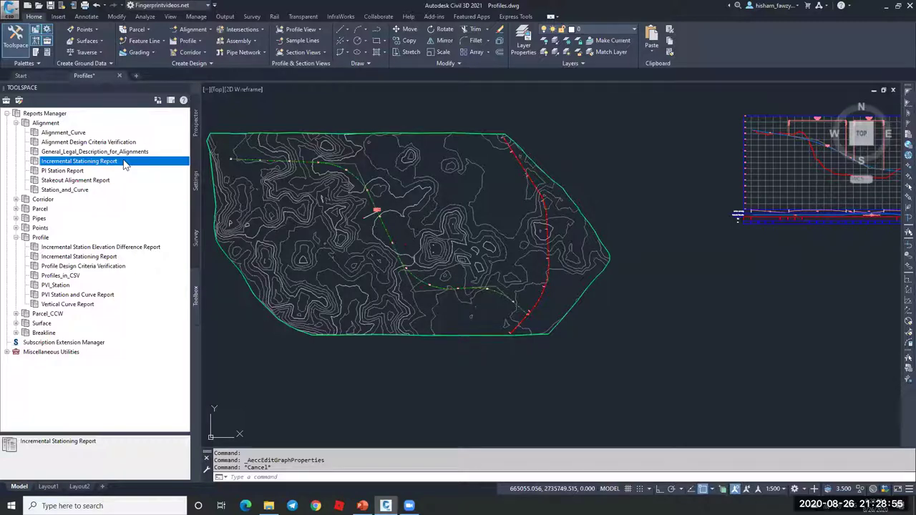
left_click(64, 276)
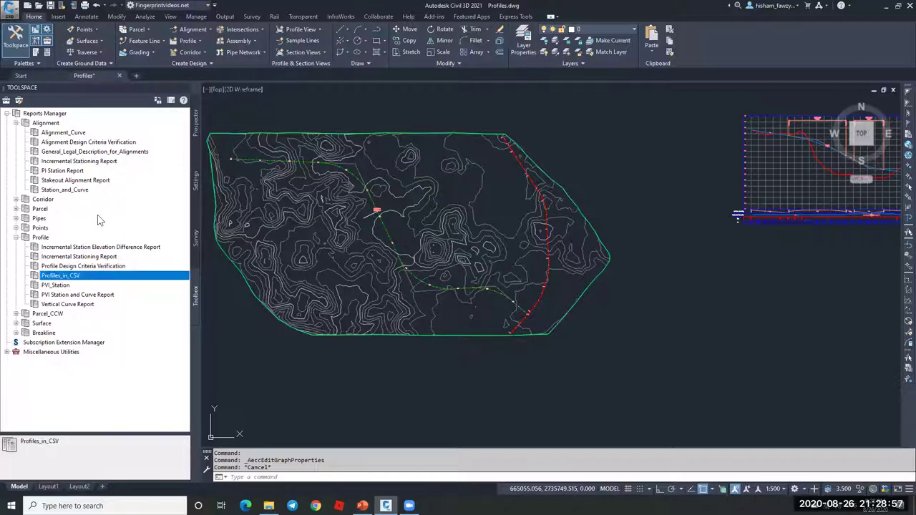
left_click(92, 162)
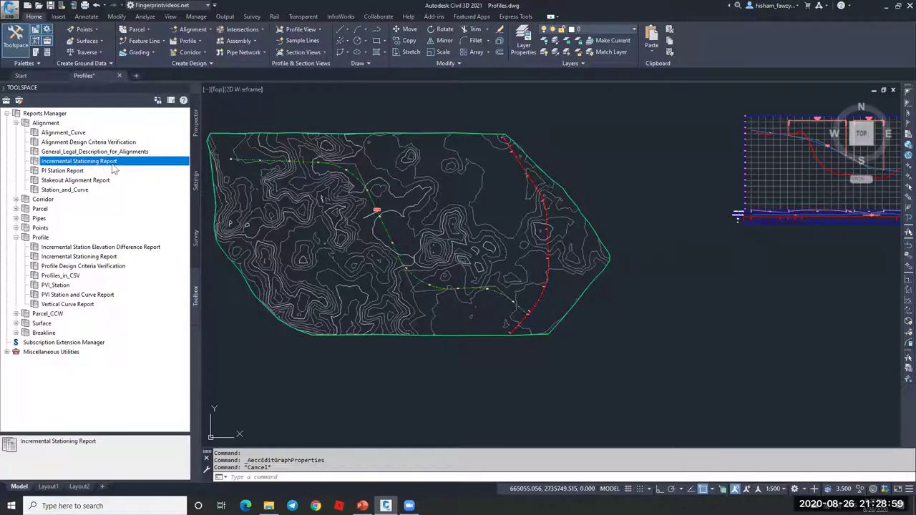
left_click(68, 259)
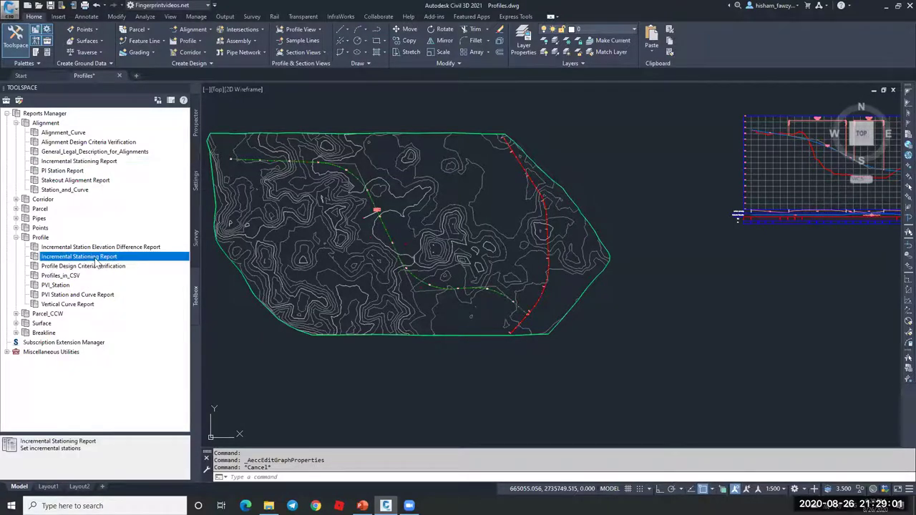
right_click(108, 260)
Run the report for ROAD 01-FG02 only, with a 10.00 station increment
left_click(139, 262)
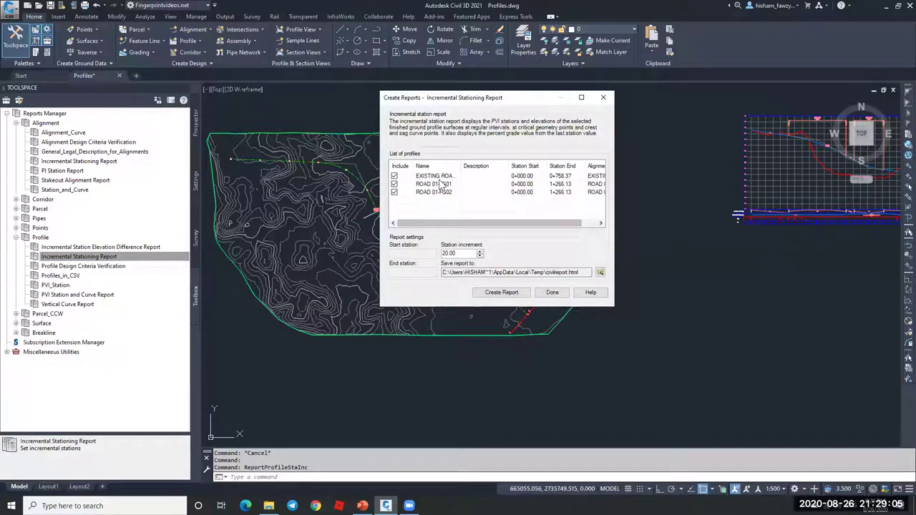
left_click(394, 175)
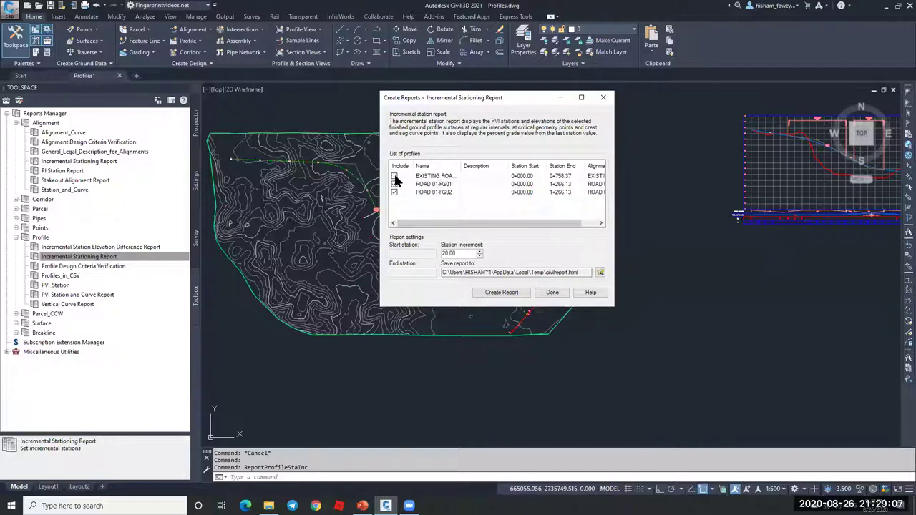
left_click(394, 185)
left_click_drag(462, 255, 446, 254)
type("10")
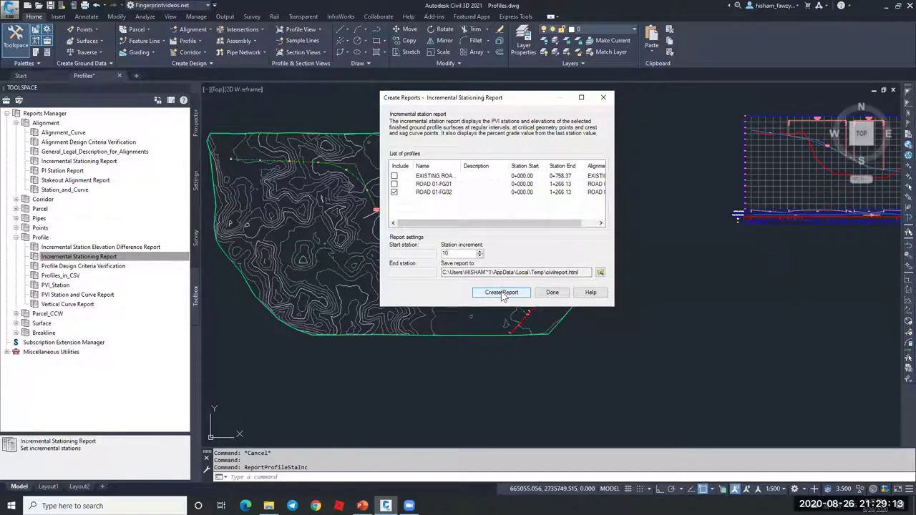
Save the report as HTML file CivilReport.html on the Desktop and generate it
left_click(599, 272)
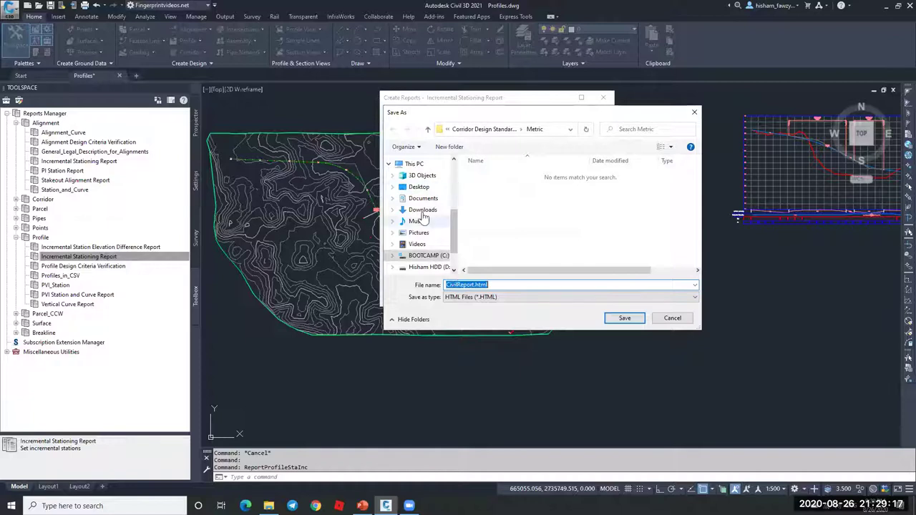
left_click(419, 187)
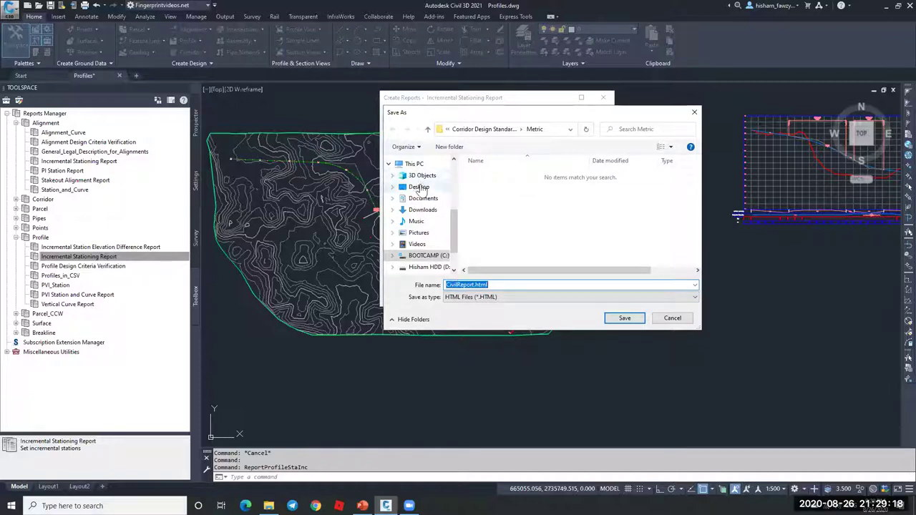
left_click(511, 297)
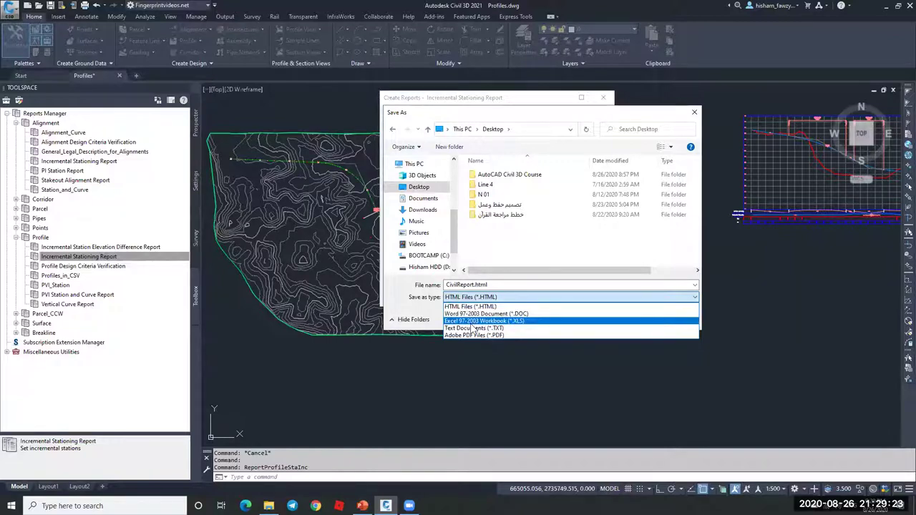
left_click(512, 296)
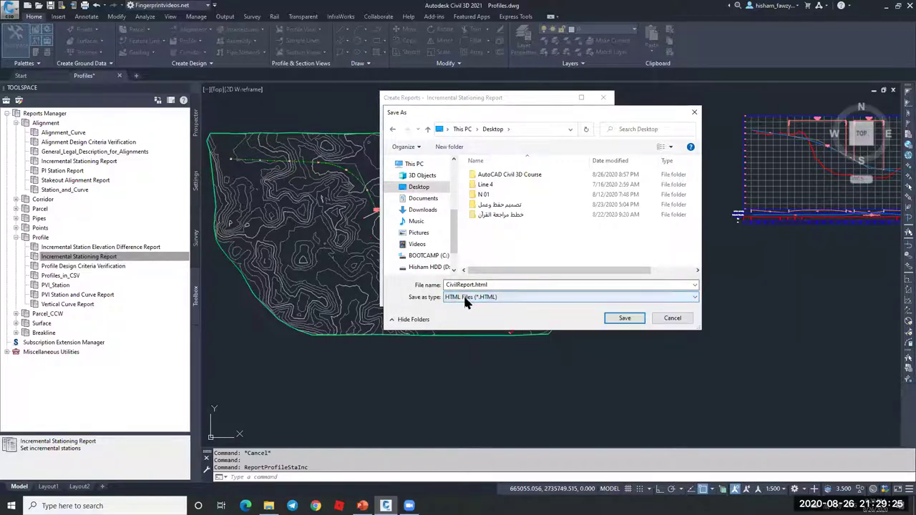
left_click(624, 319)
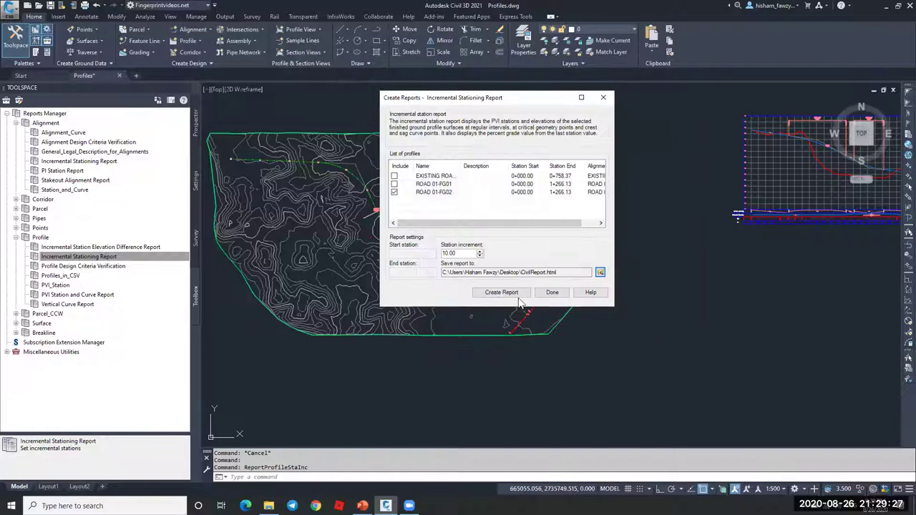
key("Return")
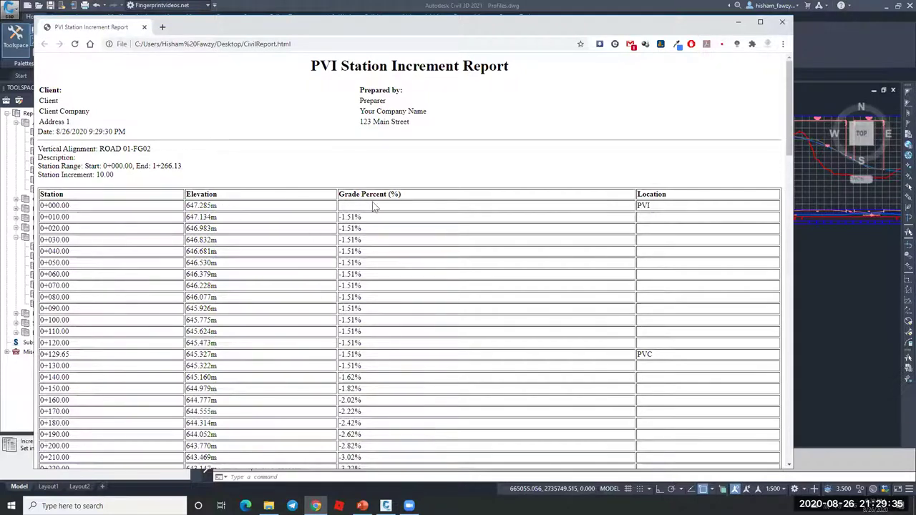
Look over the ROAD 01-FG02 PVI Station Increment Report, then close Chrome
scroll(327, 255, "down", 3)
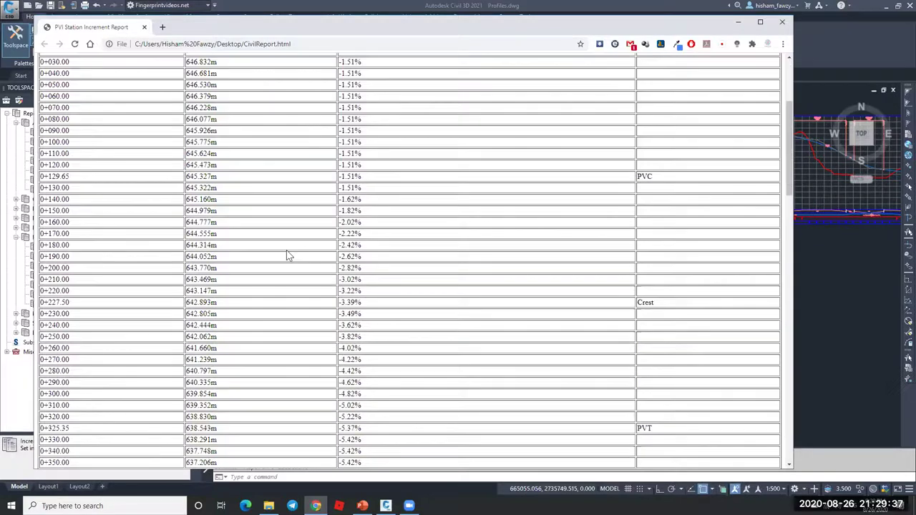
scroll(84, 248, "up", 3)
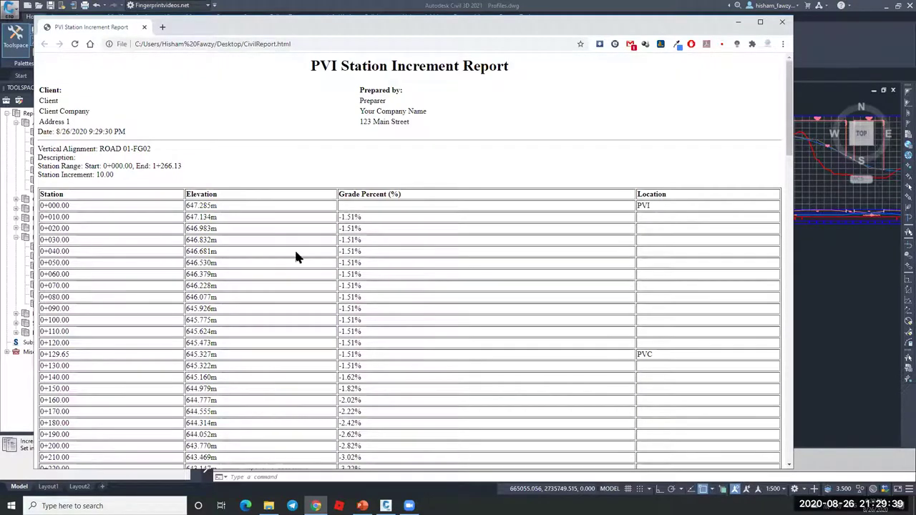
left_click(787, 27)
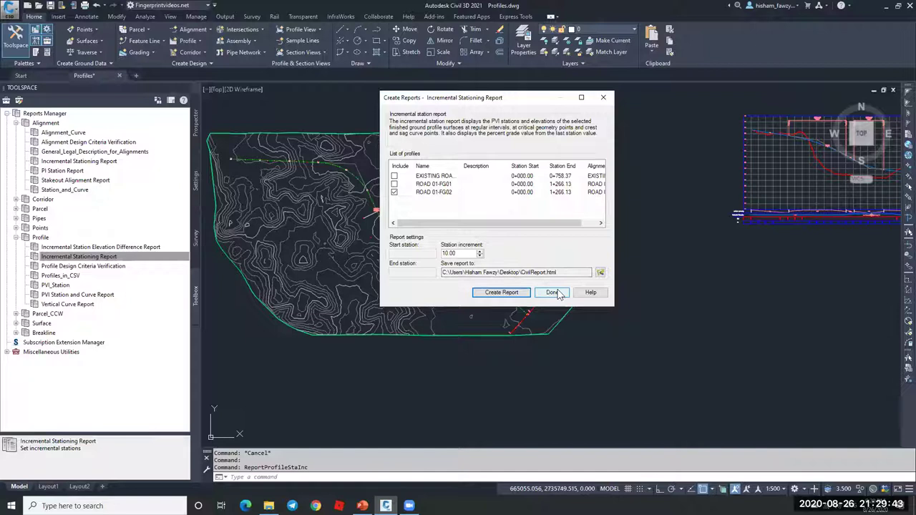
Close the stationing report dialog and execute the profile PVI Station and Curve Report
left_click(556, 293)
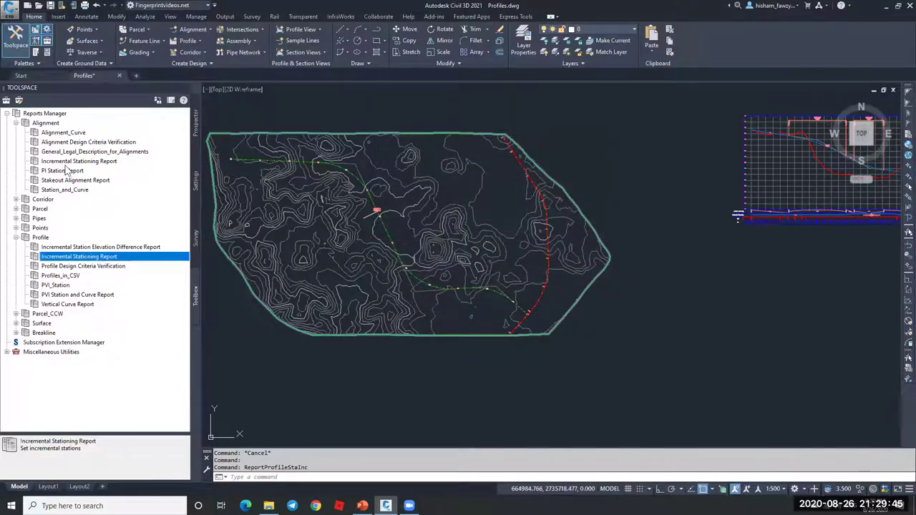
left_click(90, 162)
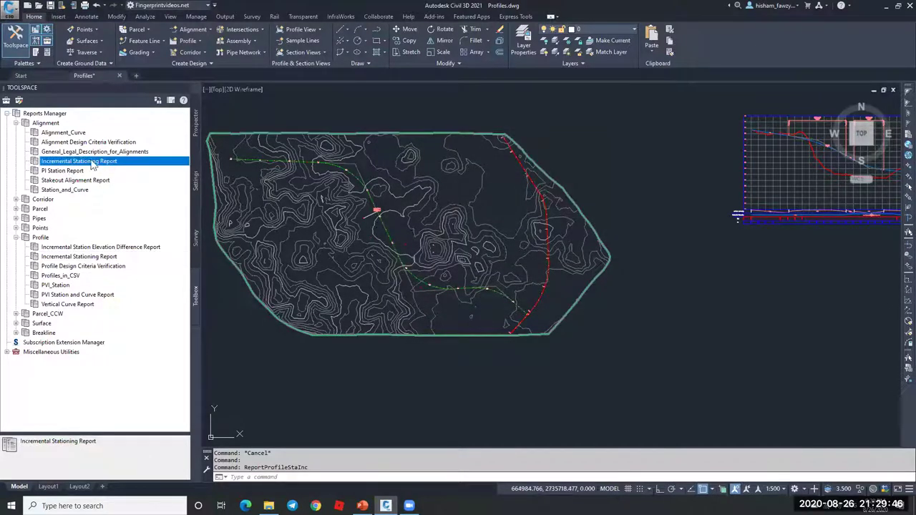
left_click(50, 124)
left_click(79, 284)
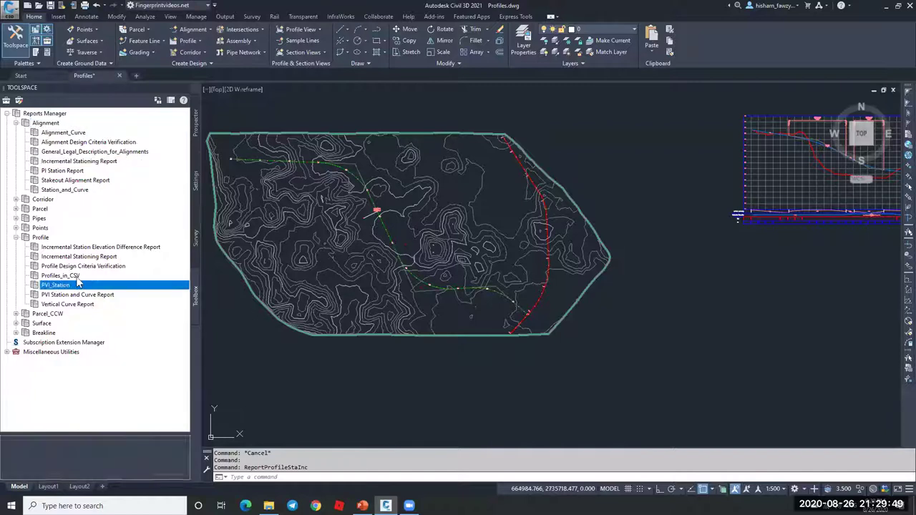
left_click(78, 257)
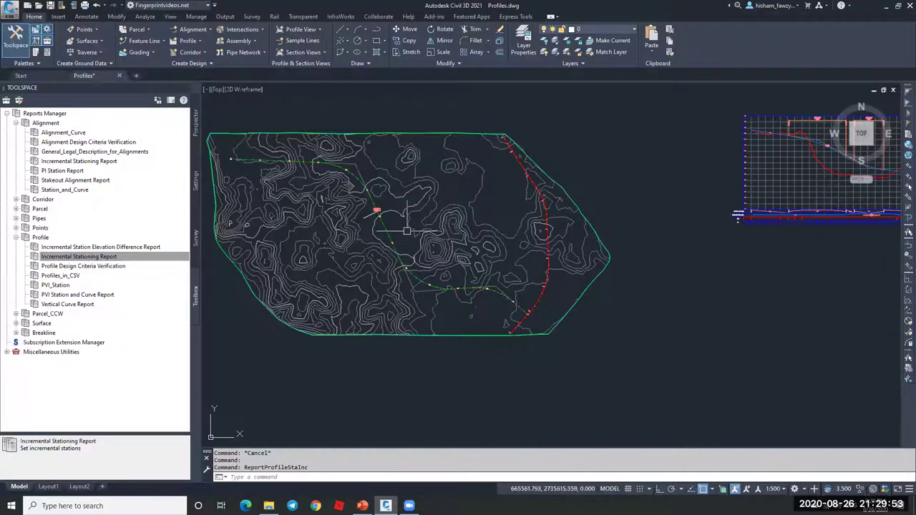
scroll(377, 189, "down", 5)
scroll(573, 172, "up", 6)
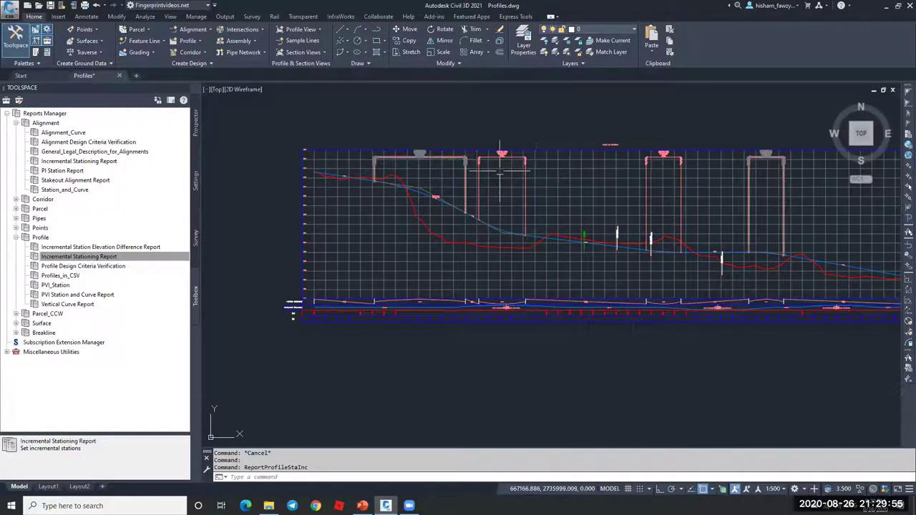
left_click(108, 296)
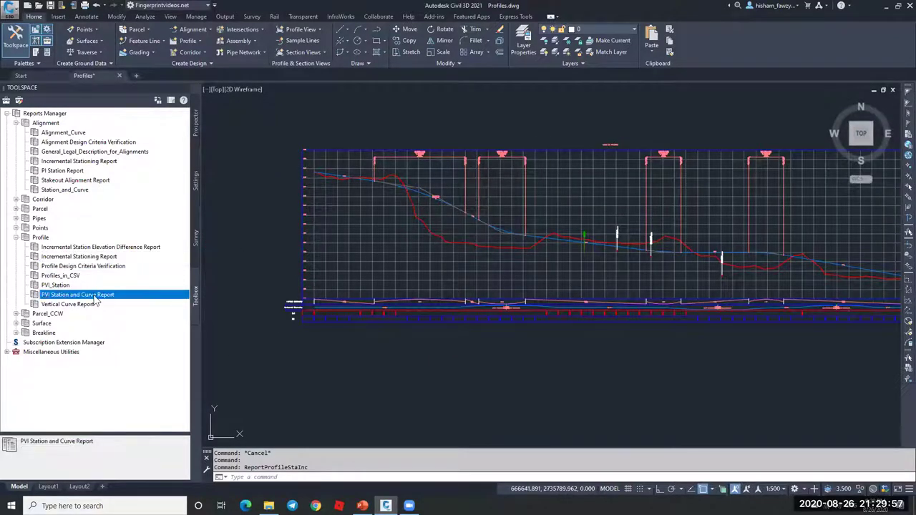
right_click(123, 299)
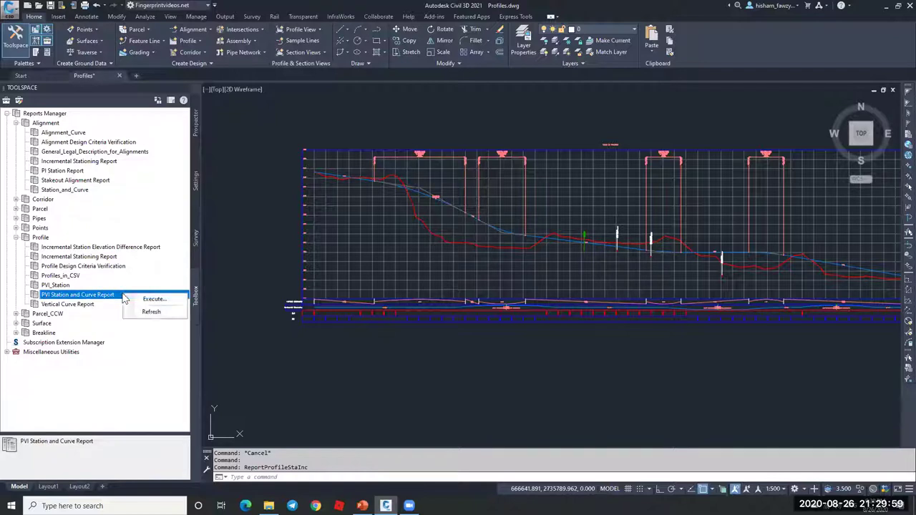
left_click(153, 297)
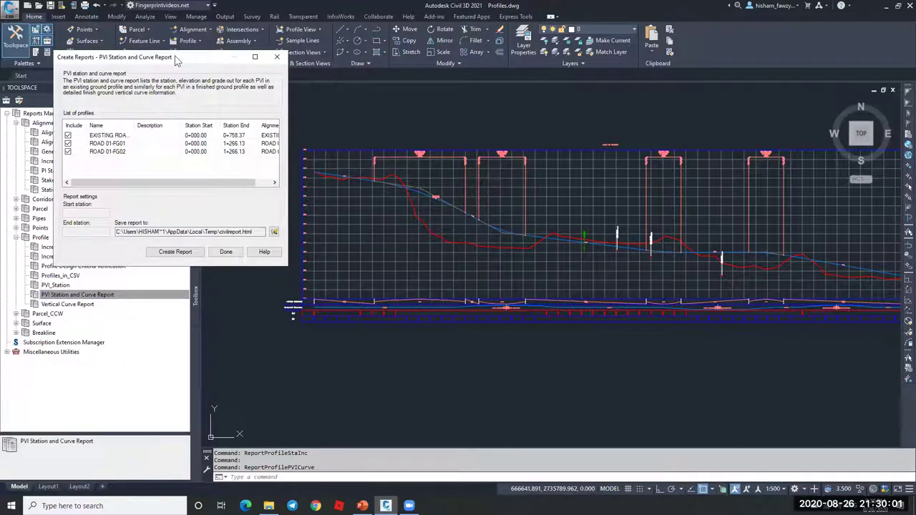
Exclude ROAD 01-FG01 so only ROAD 01-FG02 is reported, and create it
left_click_drag(176, 60, 476, 80)
left_click(369, 163)
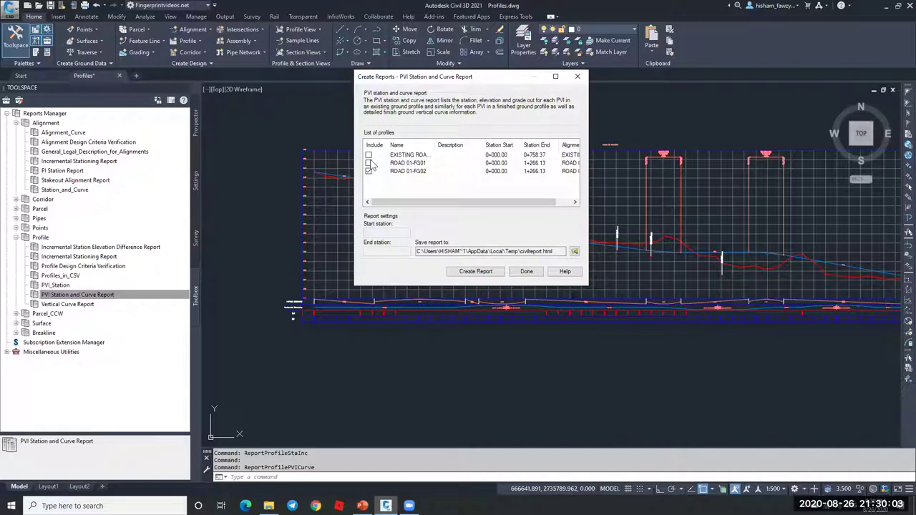
left_click(475, 271)
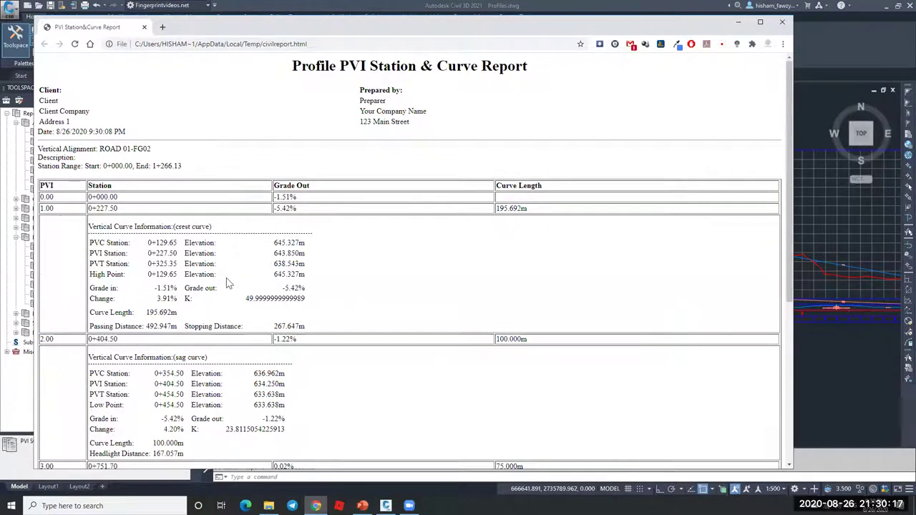
Scroll through the crest and sag curve details, then switch back to Civil 3D
scroll(226, 277, "down", 2)
scroll(209, 264, "down", 2)
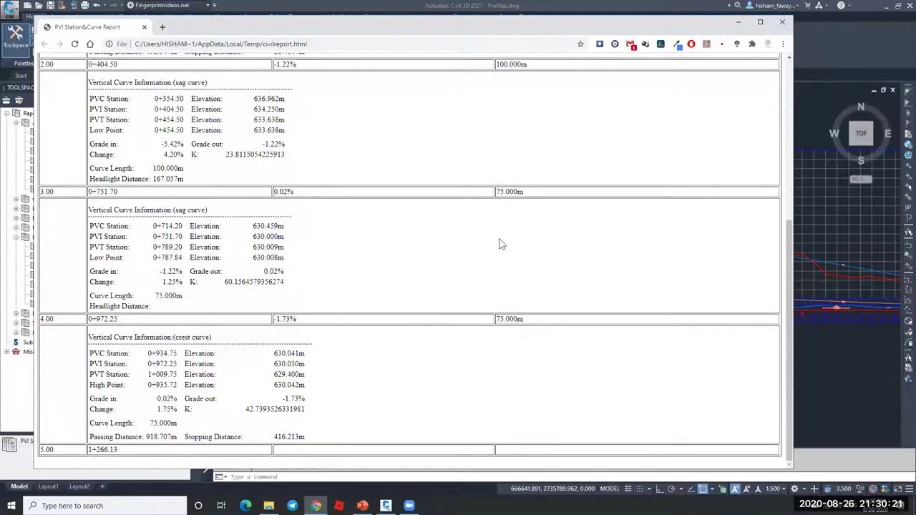
left_click(34, 268)
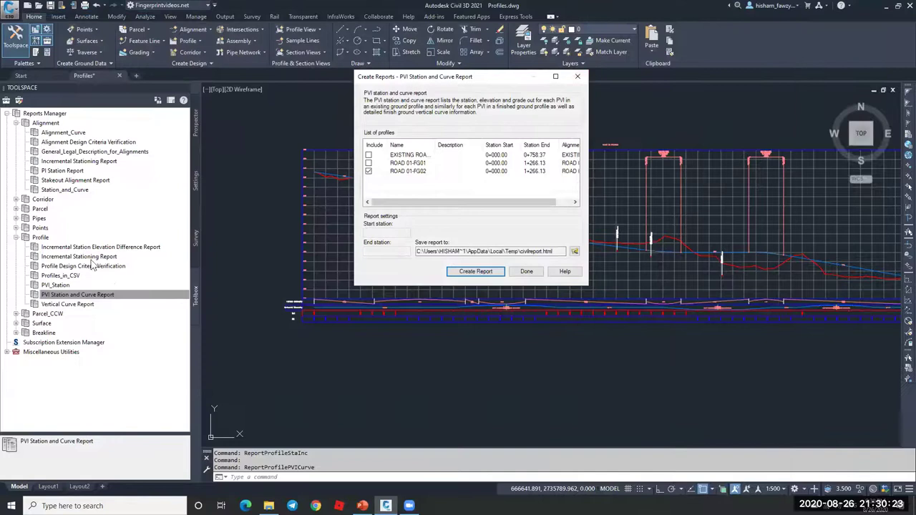
Close the PVI curve report dialog and execute the Incremental Station Elevation Difference Report
left_click(526, 271)
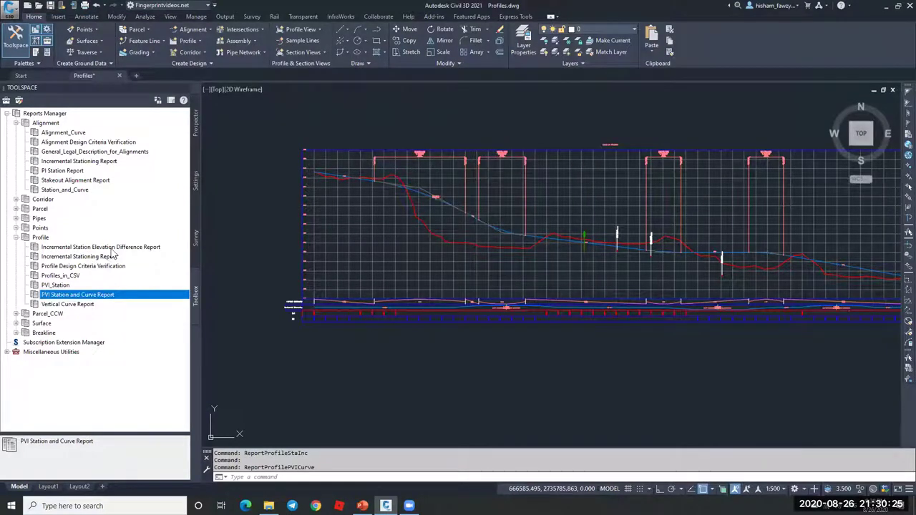
left_click(79, 247)
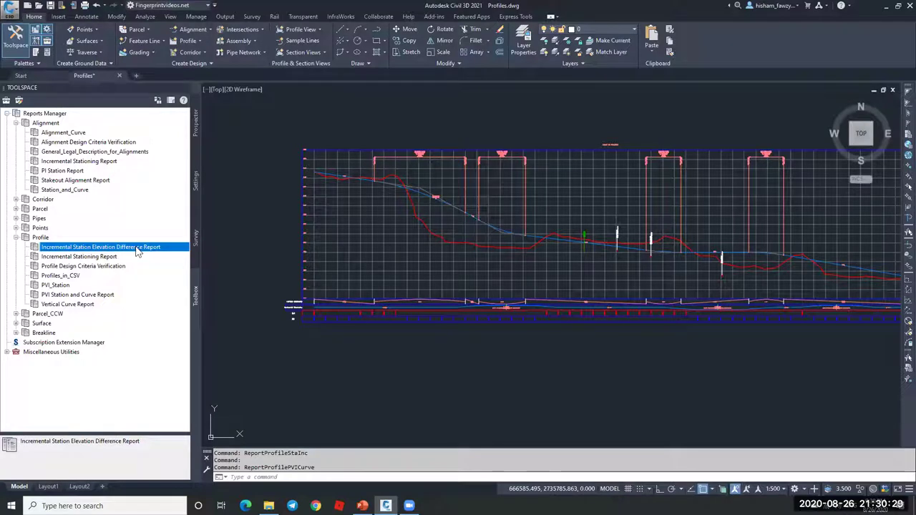
scroll(315, 322, "up", 4)
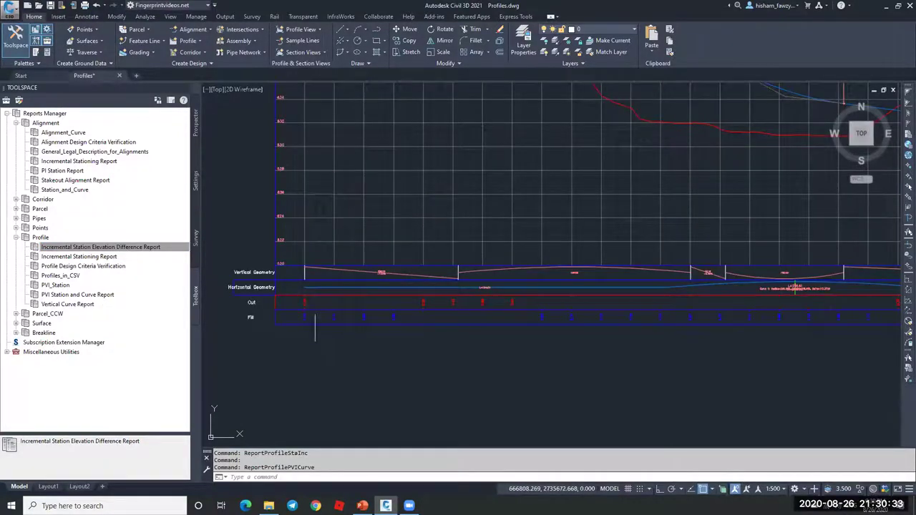
scroll(337, 300, "up", 3)
scroll(426, 297, "down", 3)
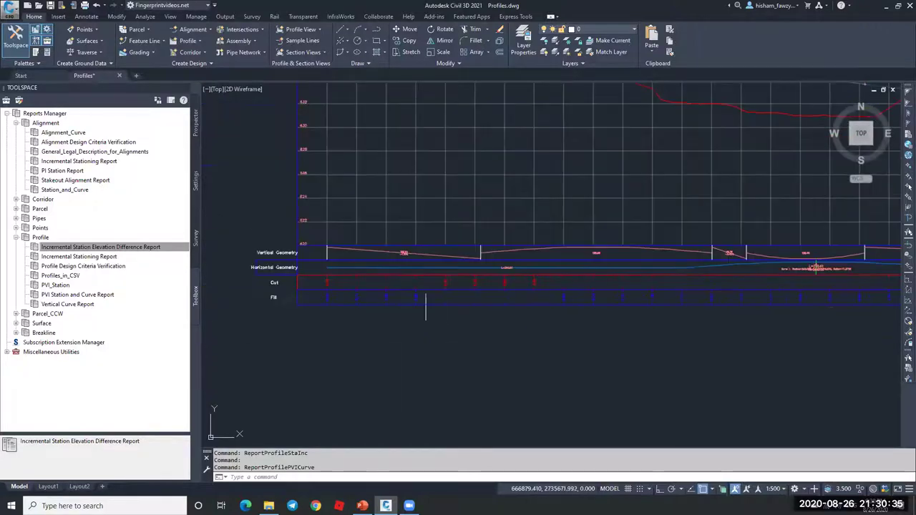
left_click(120, 247)
right_click(120, 247)
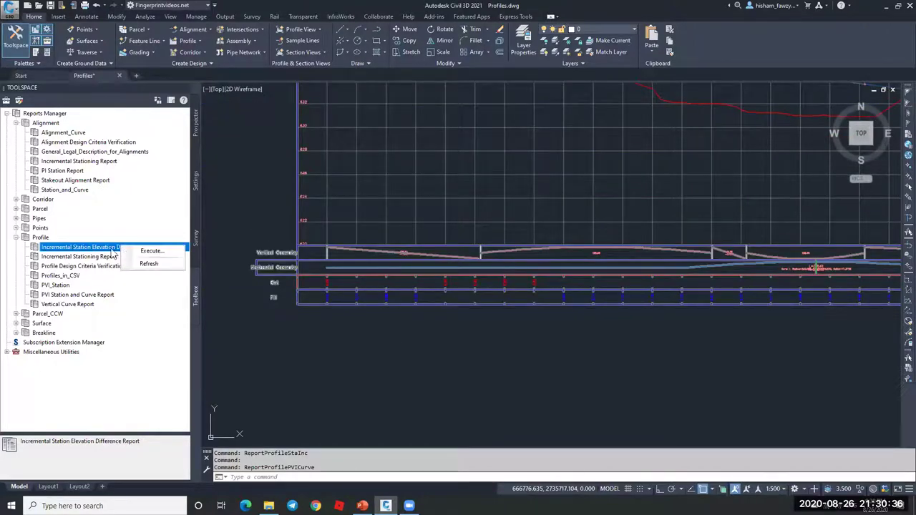
left_click(152, 252)
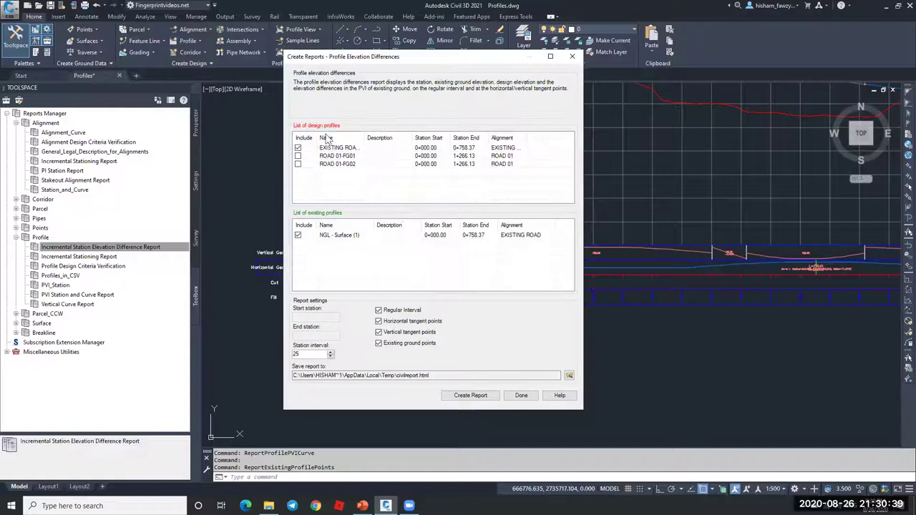
Compare ROAD 01-FG02 with NGL at a 25 interval, no tangent points, and create the report
left_click(298, 165)
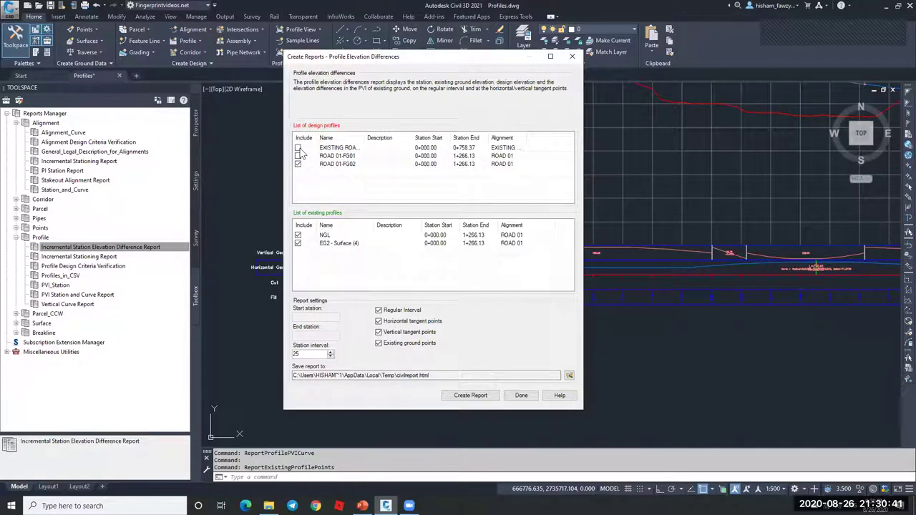
left_click(308, 244)
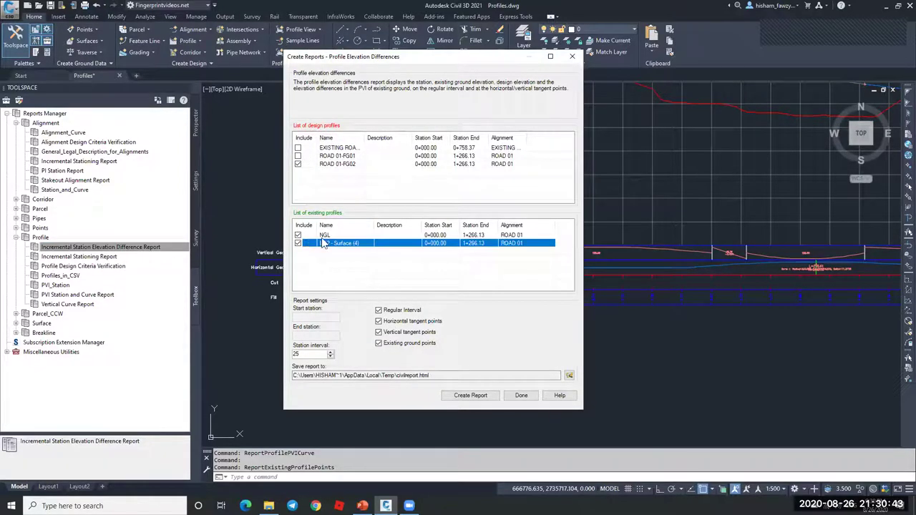
left_click(347, 237)
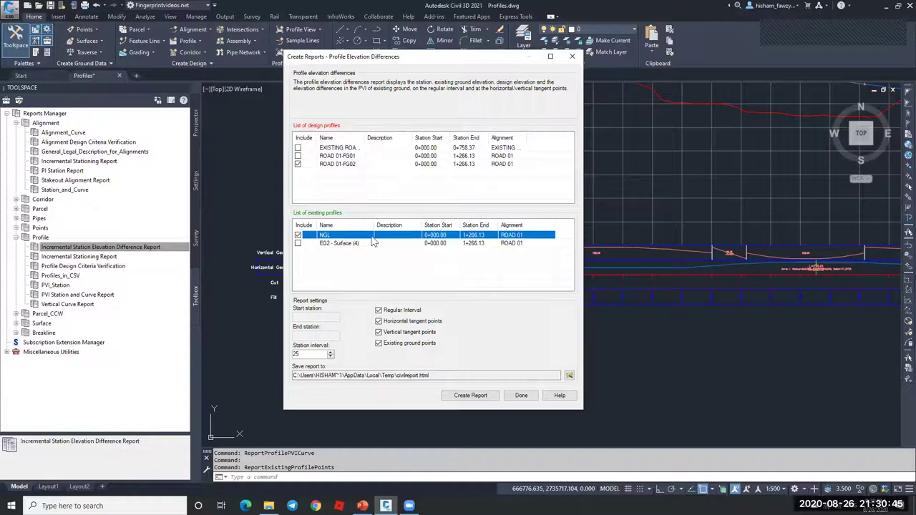
left_click_drag(308, 354, 288, 356)
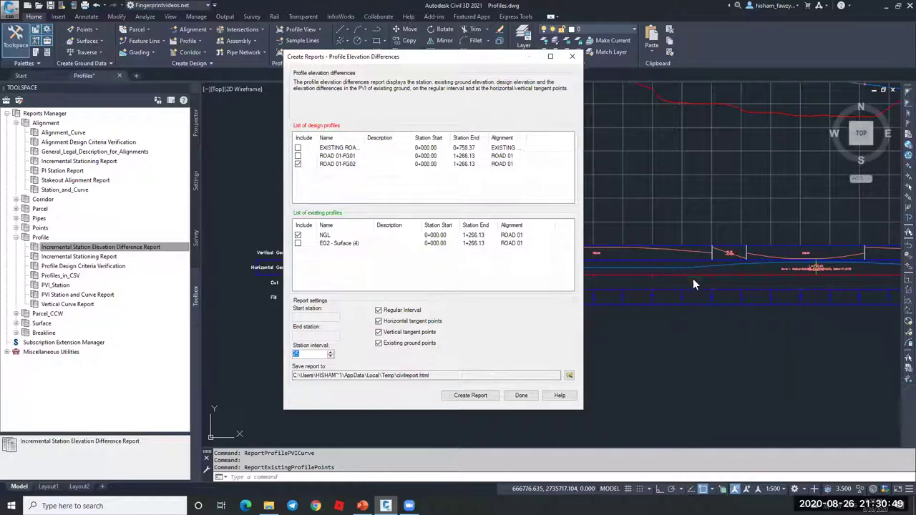
left_click(378, 321)
left_click(379, 332)
left_click(472, 395)
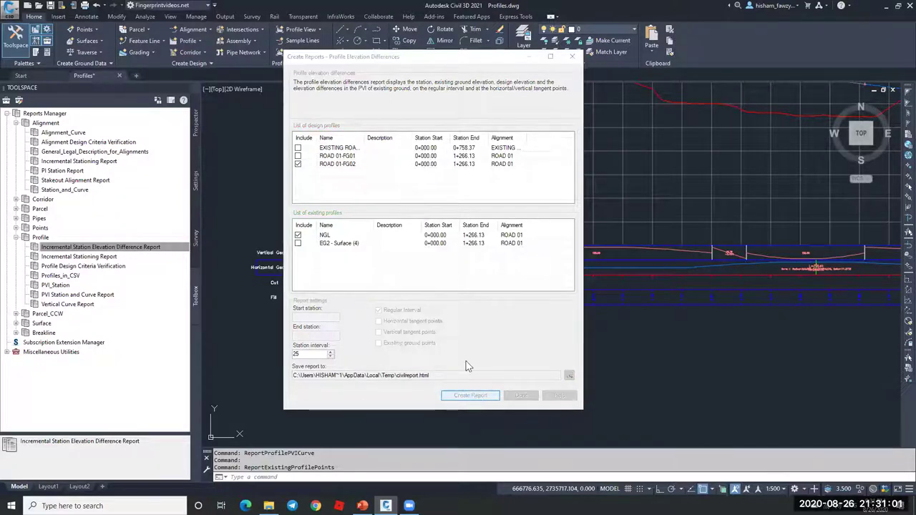
left_click(465, 254)
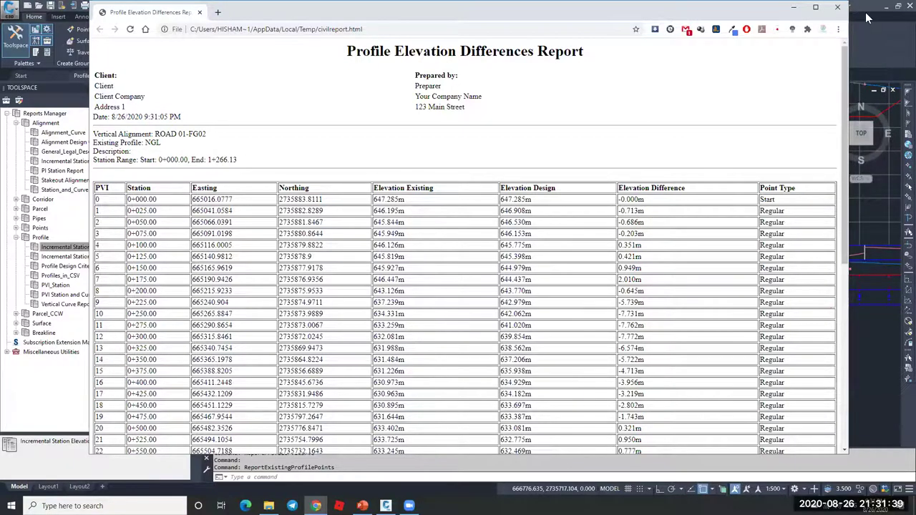
Close the Profile Elevation Differences Report in Chrome after reviewing it
left_click(837, 7)
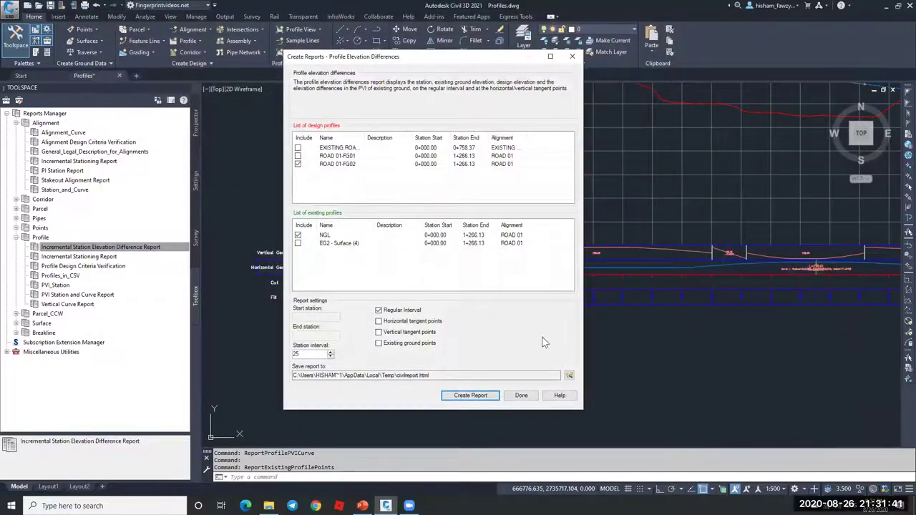
Close the Profile Elevation Differences dialog and select the ROAD 017 profile view
left_click(520, 396)
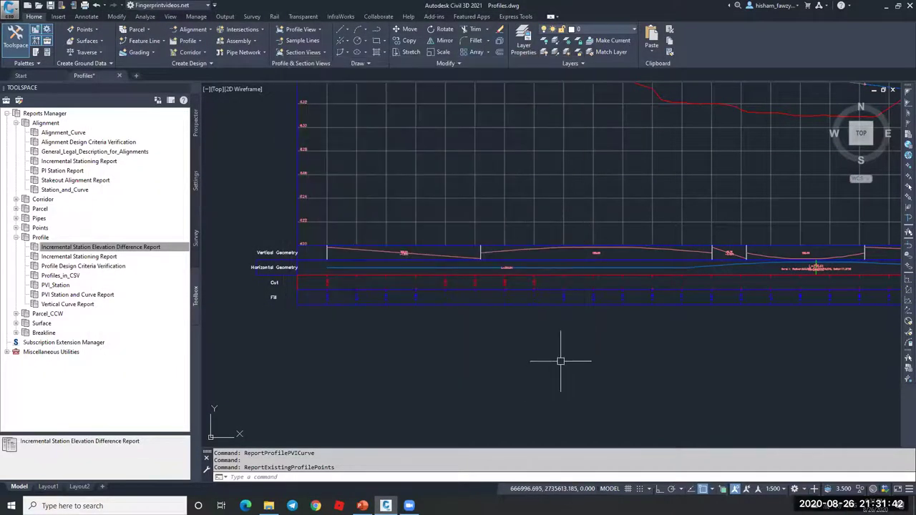
left_click(502, 194)
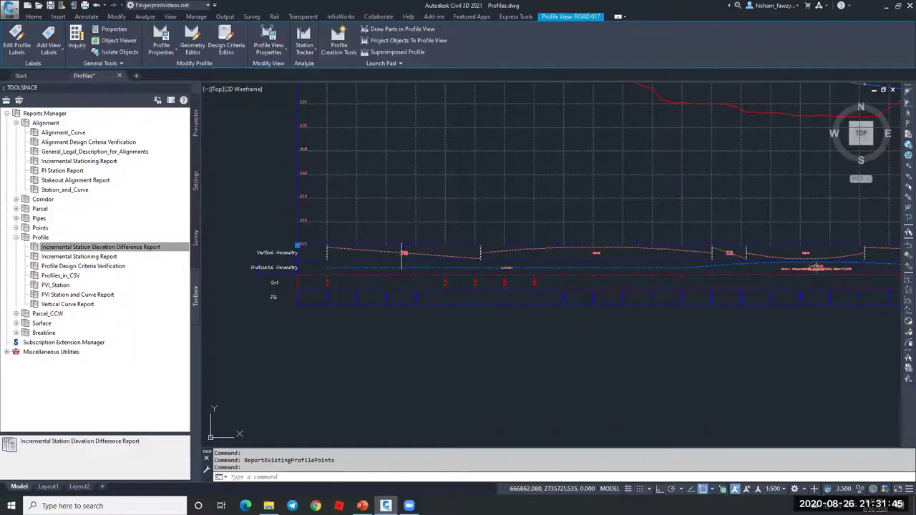
scroll(408, 240, "down", 2)
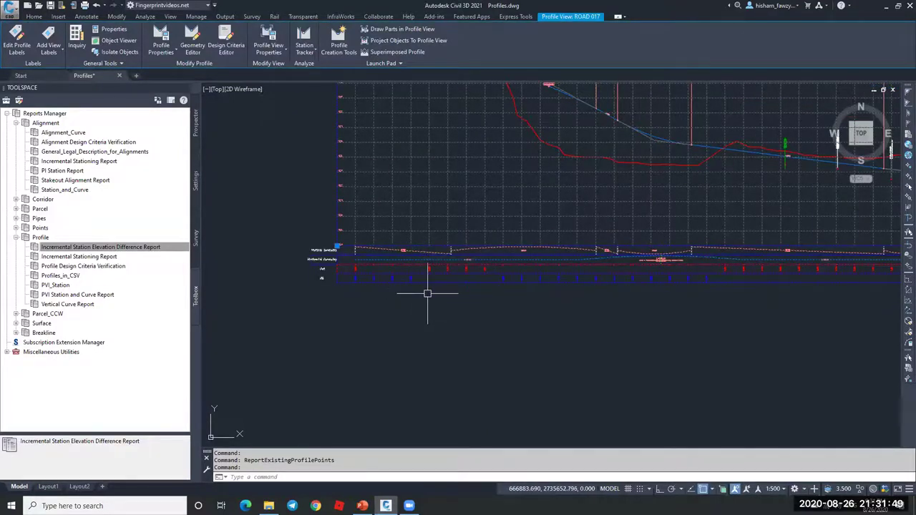
scroll(425, 293, "down", 3)
scroll(463, 270, "up", 4)
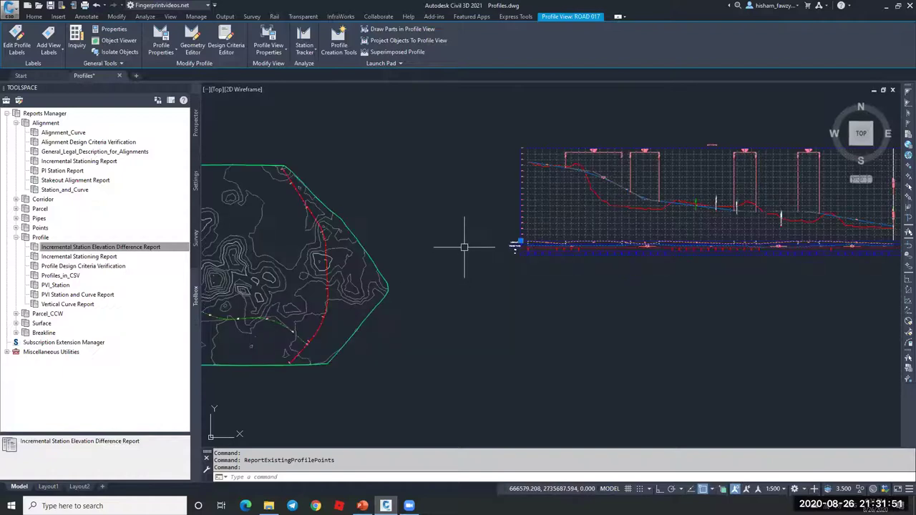
key("Escape")
left_click(563, 213)
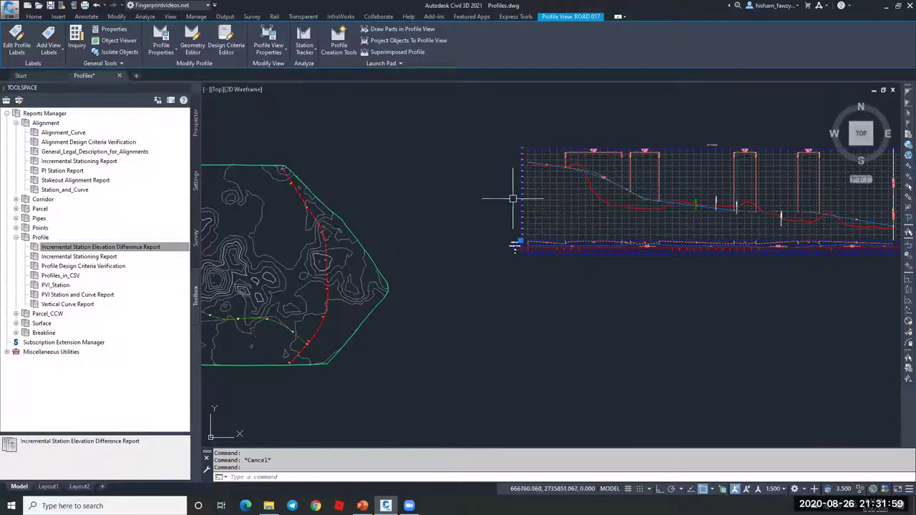
Set Station Tracker to Current Viewport for the selected profile view
left_click(309, 53)
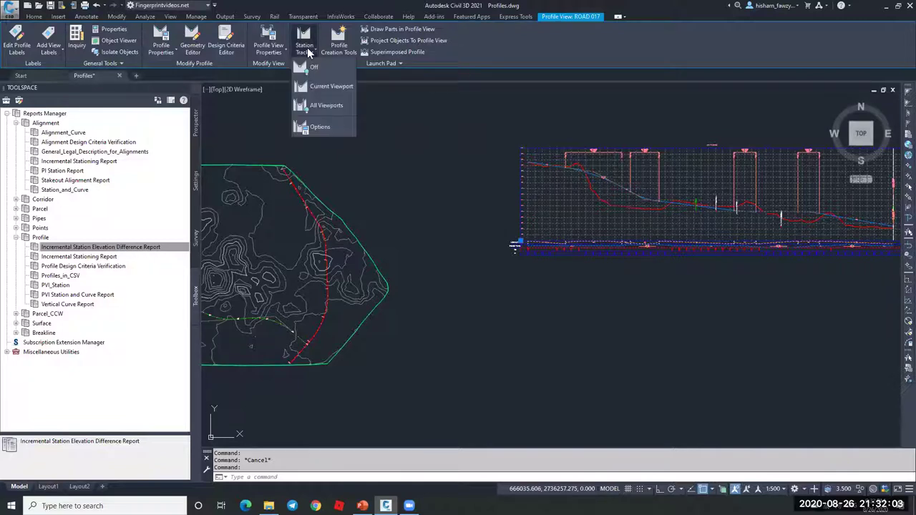
left_click(331, 86)
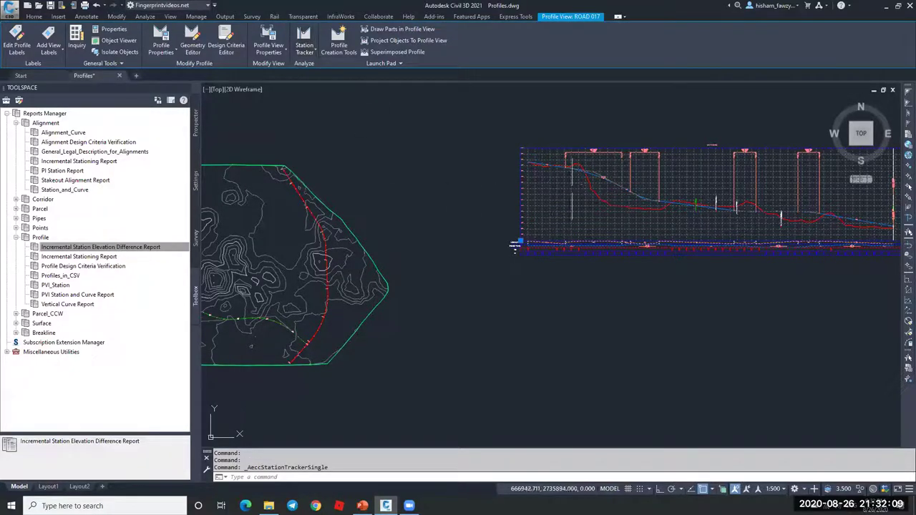
scroll(433, 203, "down", 2)
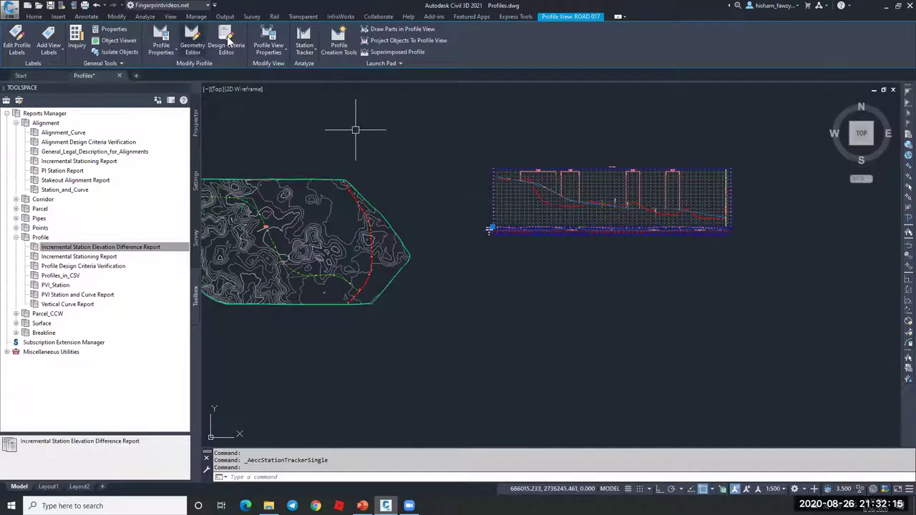
scroll(460, 169, "down", 2)
scroll(326, 212, "up", 2)
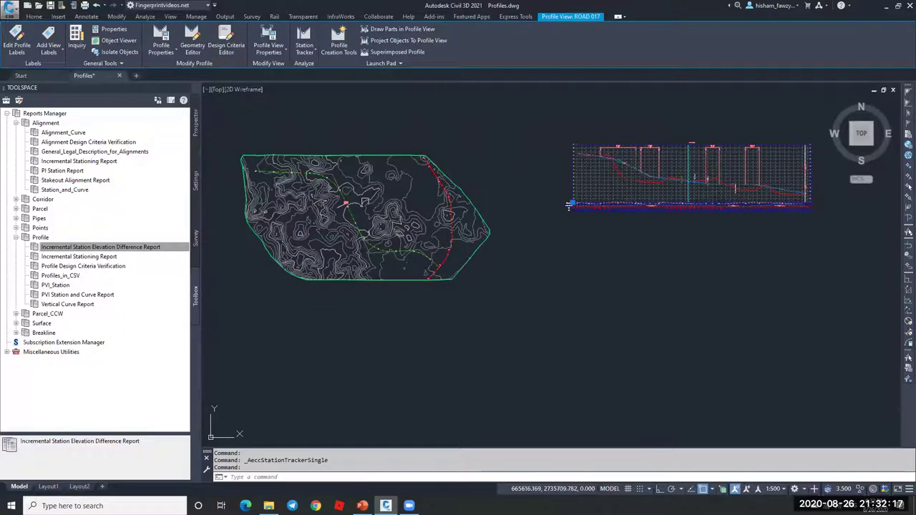
mouse_move(347, 194)
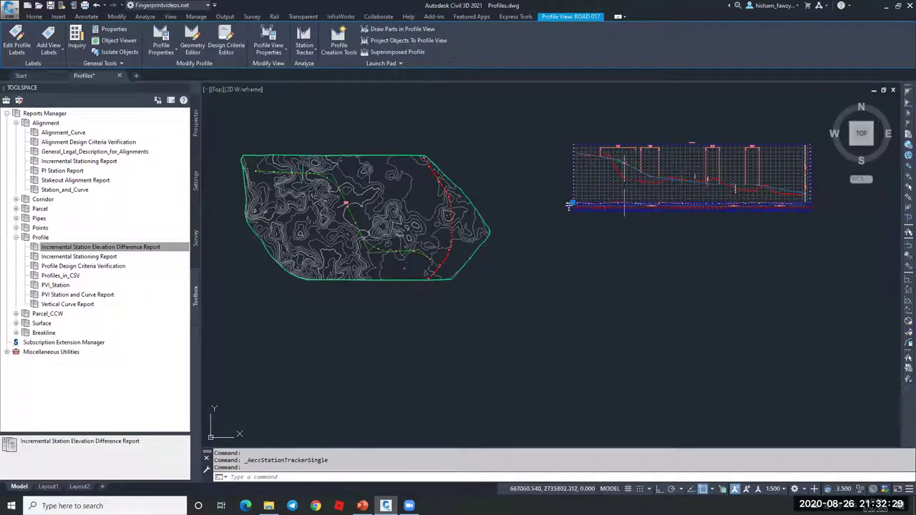
Set the station tracker to All Viewports and split the drawing into two vertical viewports
left_click(304, 49)
left_click(325, 105)
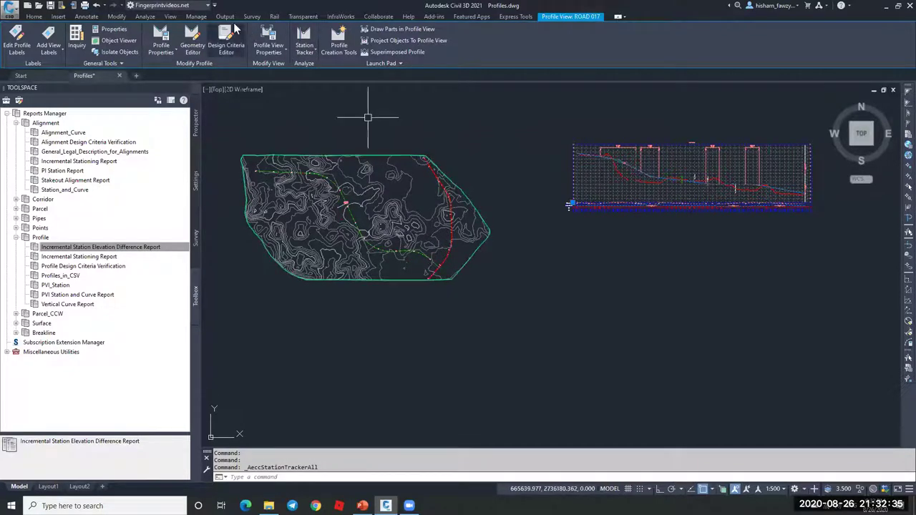
left_click(170, 16)
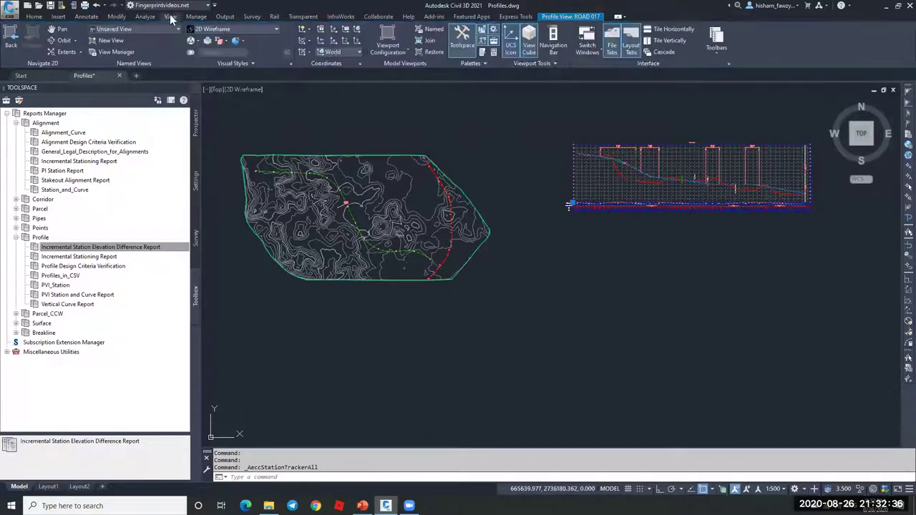
left_click(391, 50)
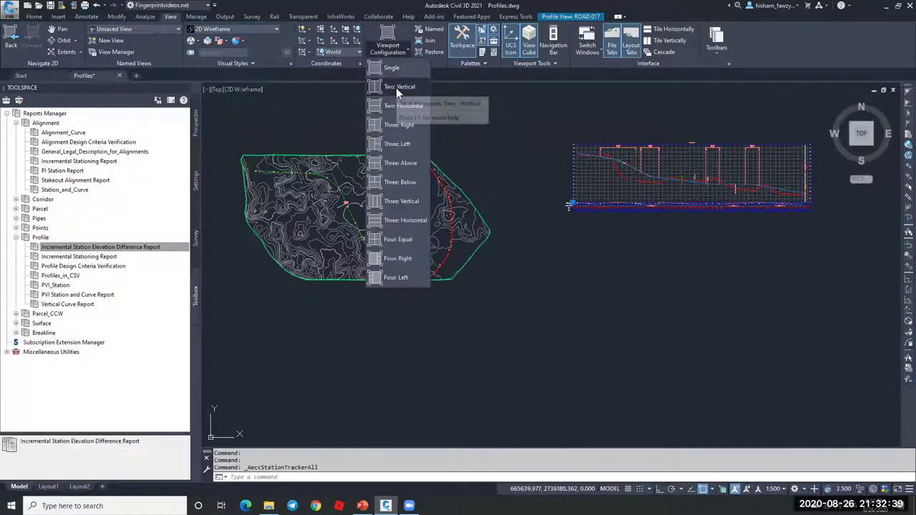
left_click(396, 87)
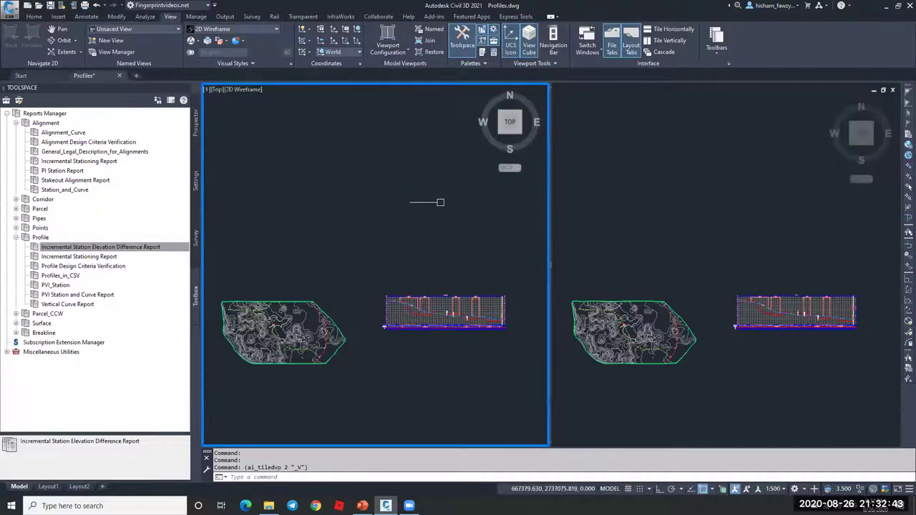
Zoom the left viewport to the alignment plan and the right one to the ROAD 017 profile
scroll(365, 212, "up", 6)
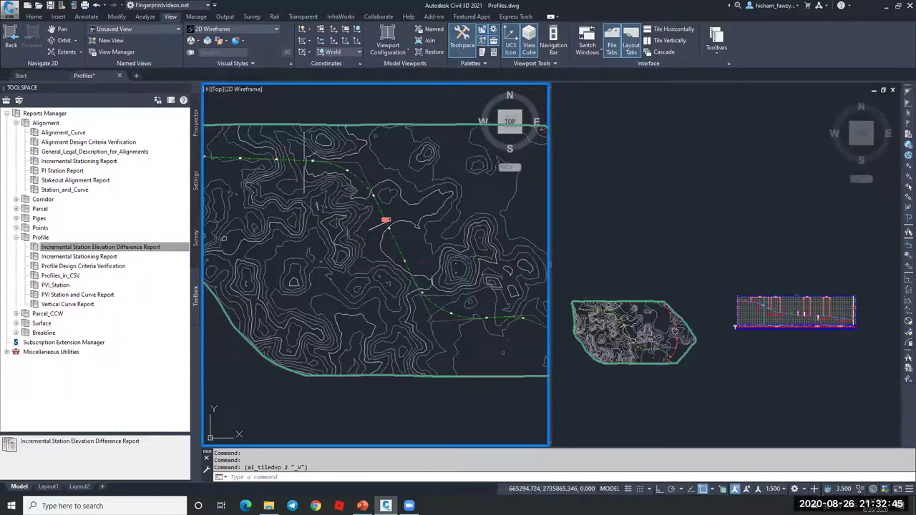
scroll(401, 194, "up", 4)
scroll(421, 203, "up", 4)
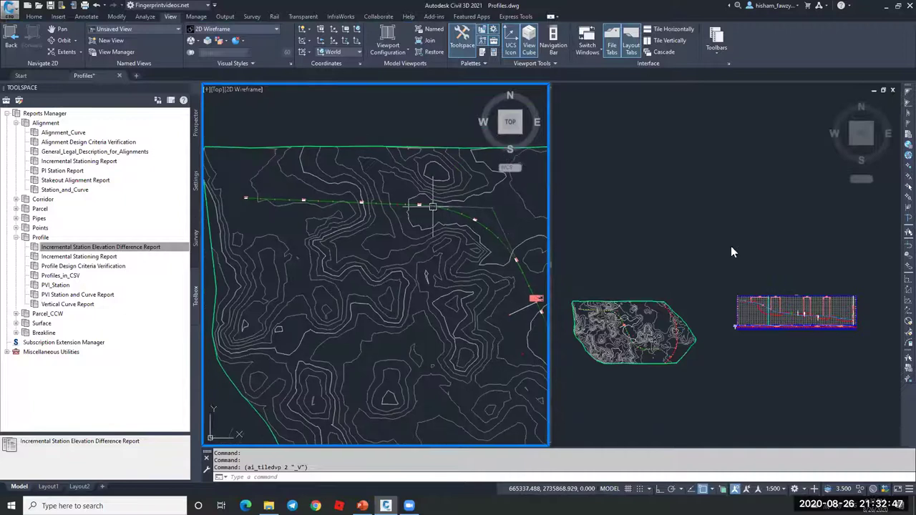
left_click(743, 322)
scroll(743, 321, "up", 8)
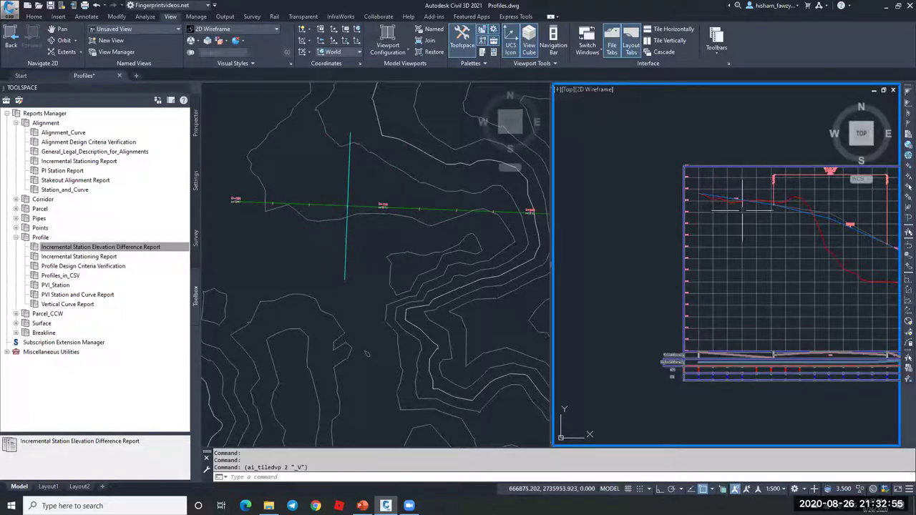
mouse_move(742, 211)
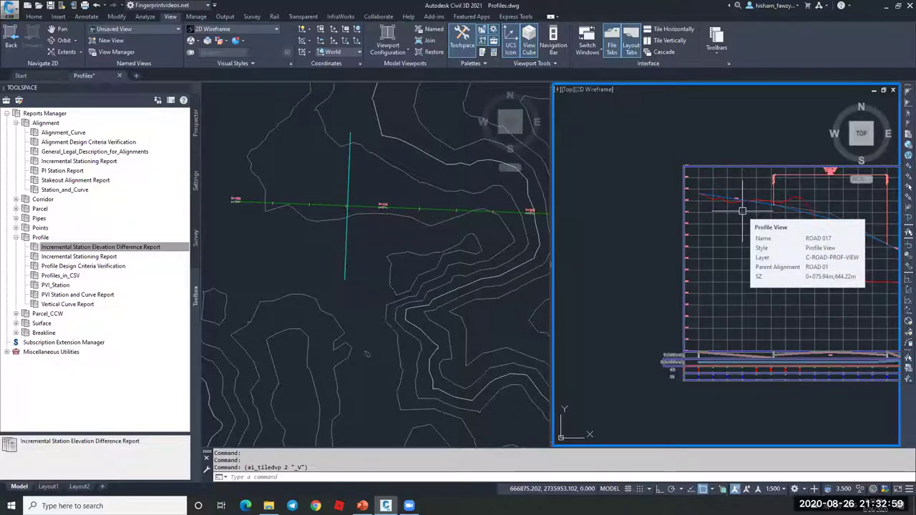
scroll(453, 233, "down", 5)
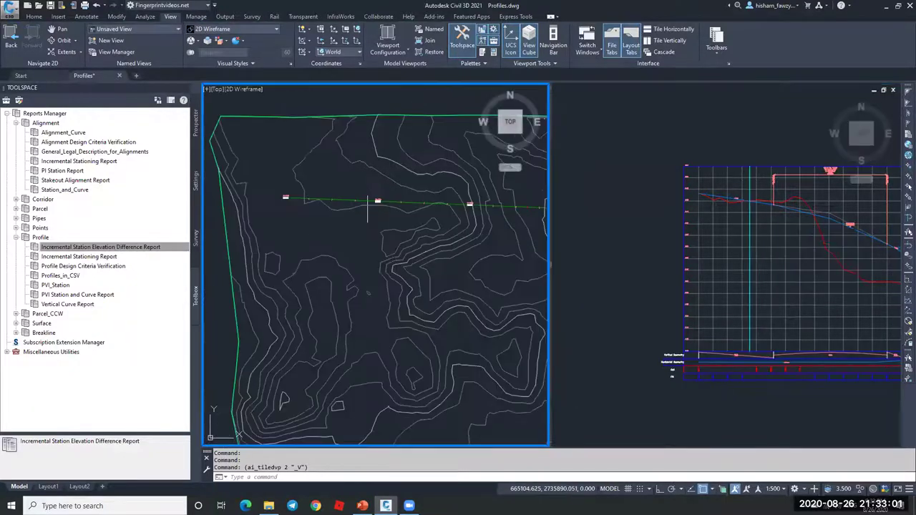
scroll(379, 232, "up", 3)
middle_click_drag(397, 234, 380, 233)
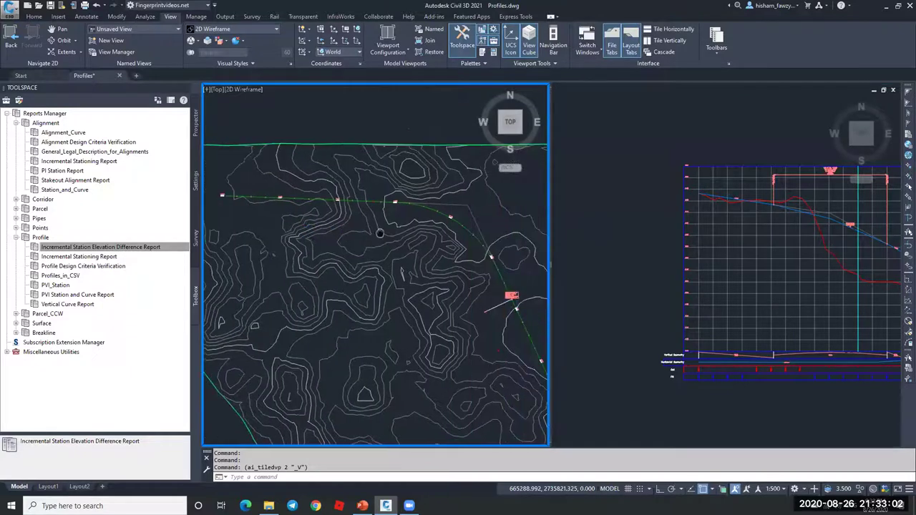
left_click(772, 206)
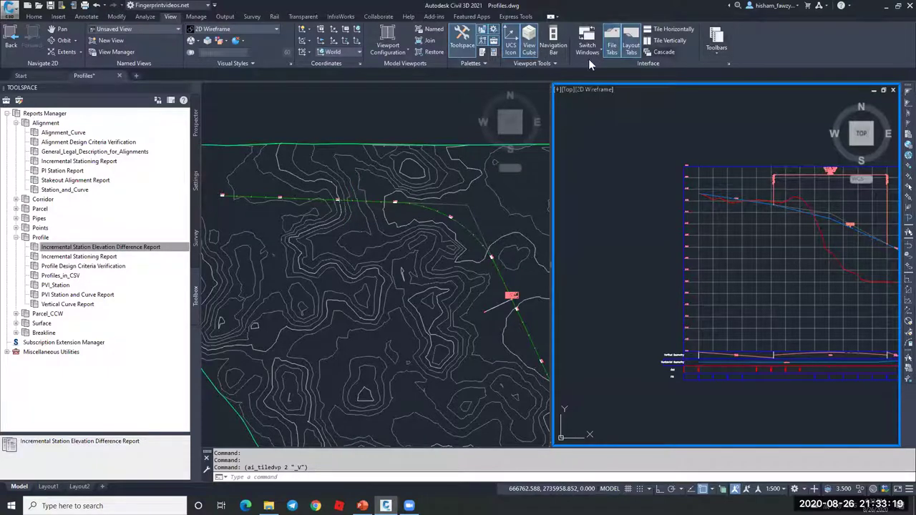
Return to a single viewport and zoom out to show the whole surface
left_click(499, 175)
left_click(627, 166)
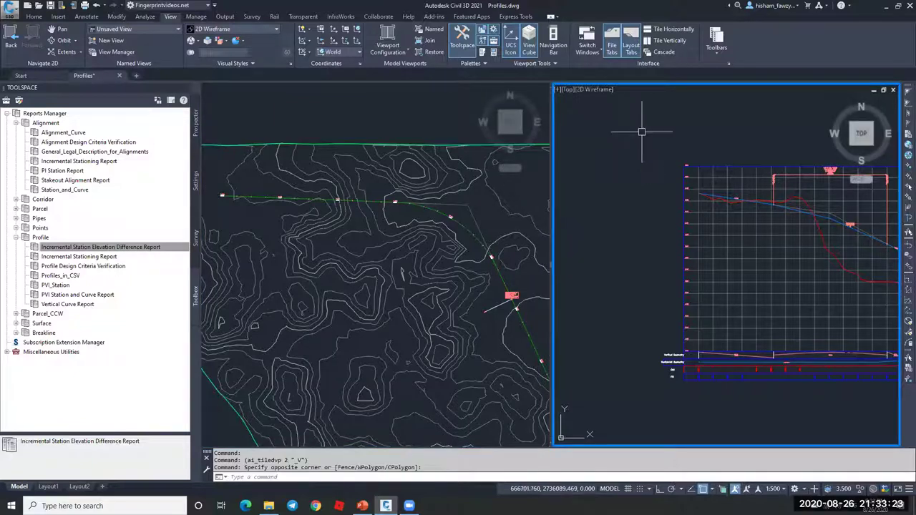
left_click(403, 55)
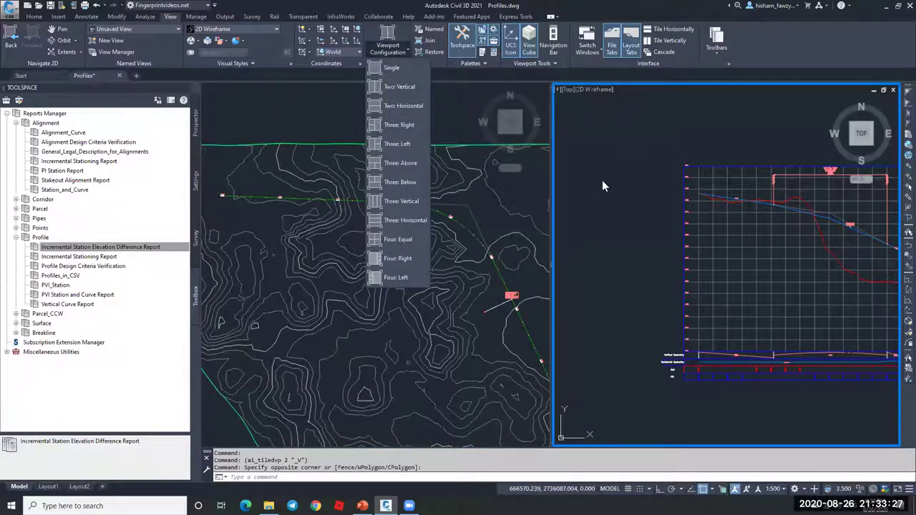
left_click(529, 172)
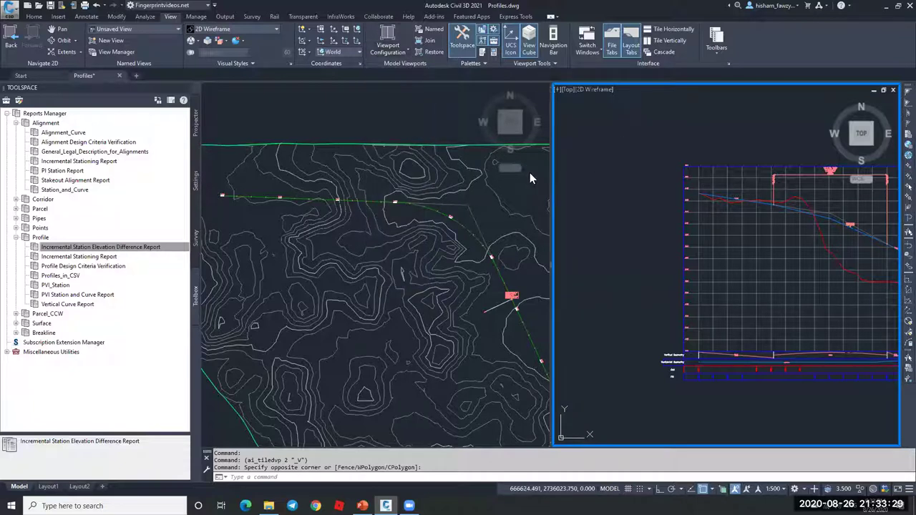
left_click(530, 172)
left_click(387, 51)
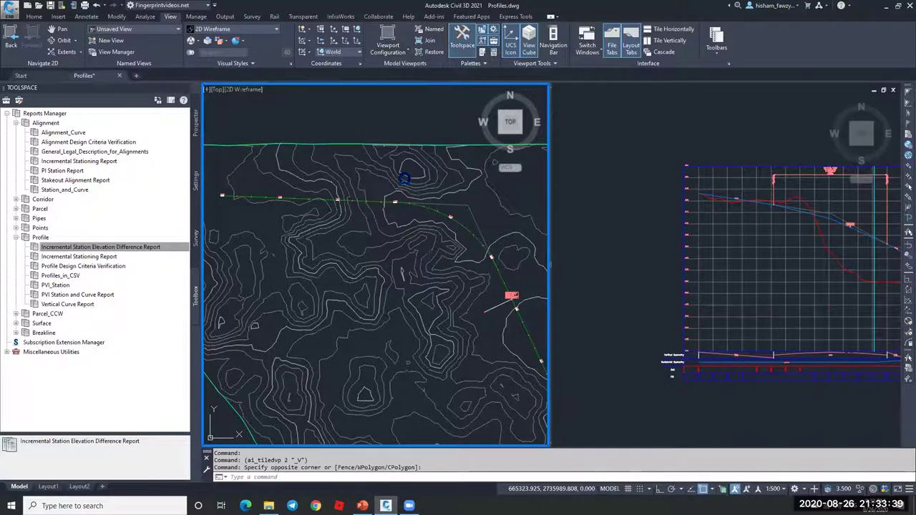
scroll(450, 168, "down", 5)
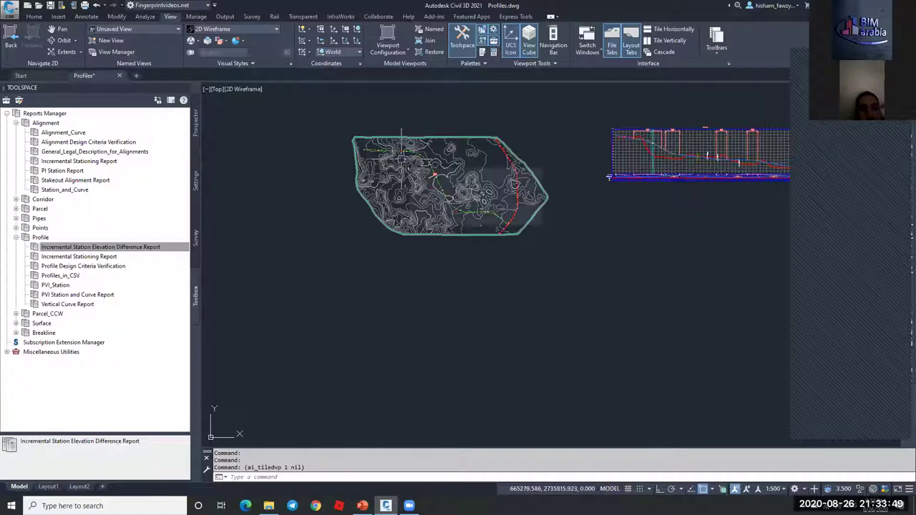
Reselect the profile view, reopen the station tracker options, then clear the selection
left_click(650, 206)
left_click(600, 126)
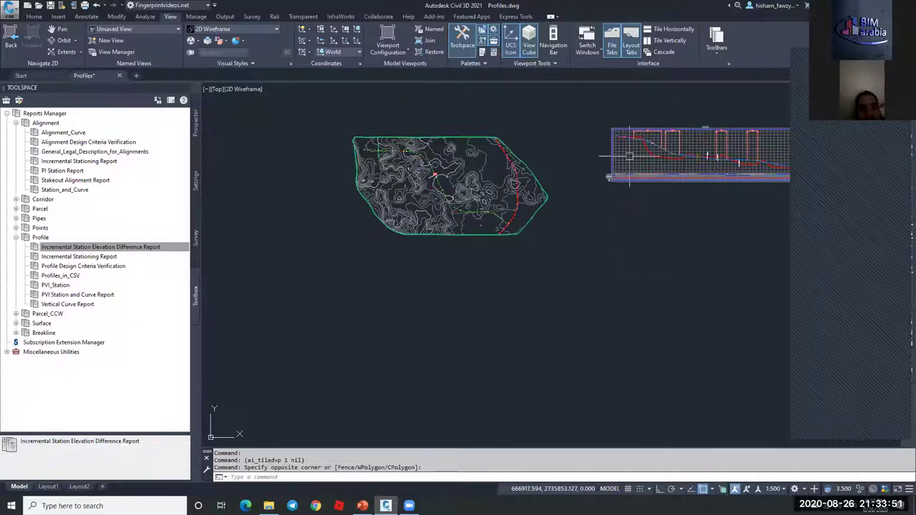
left_click(304, 53)
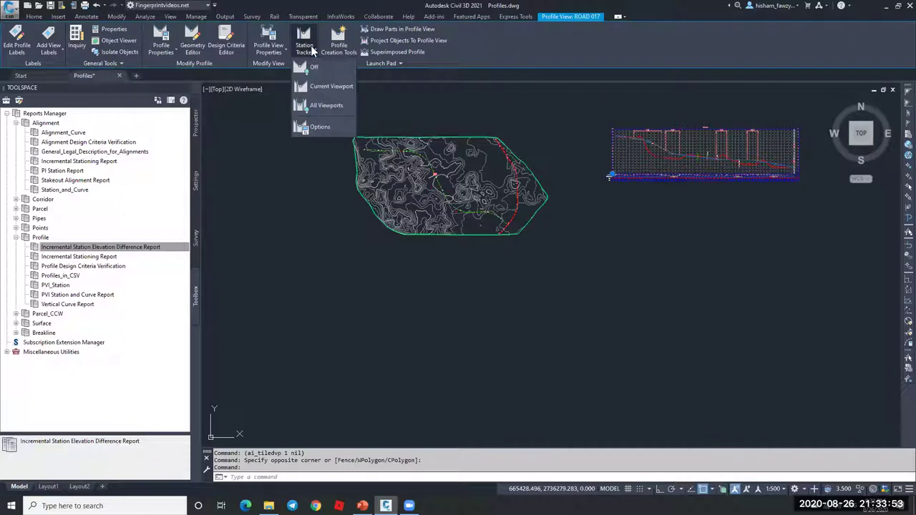
left_click(400, 243)
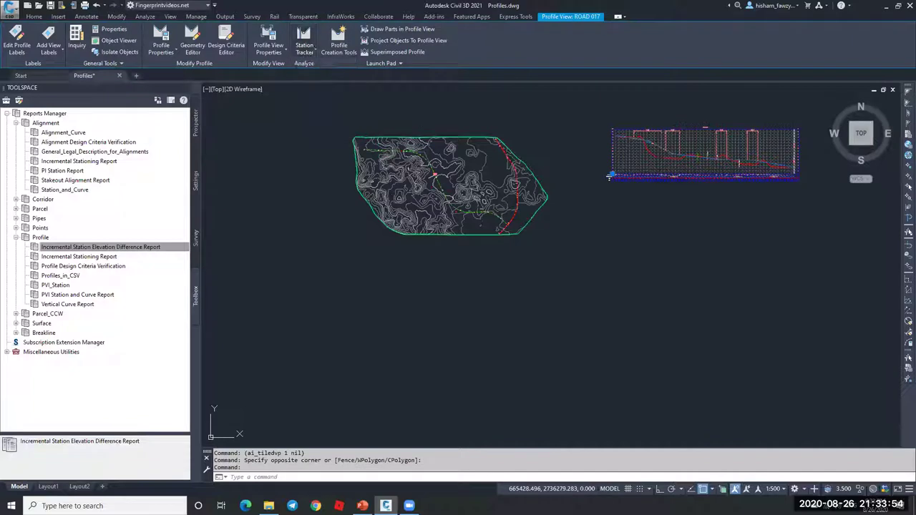
left_click(434, 276)
left_click(501, 274)
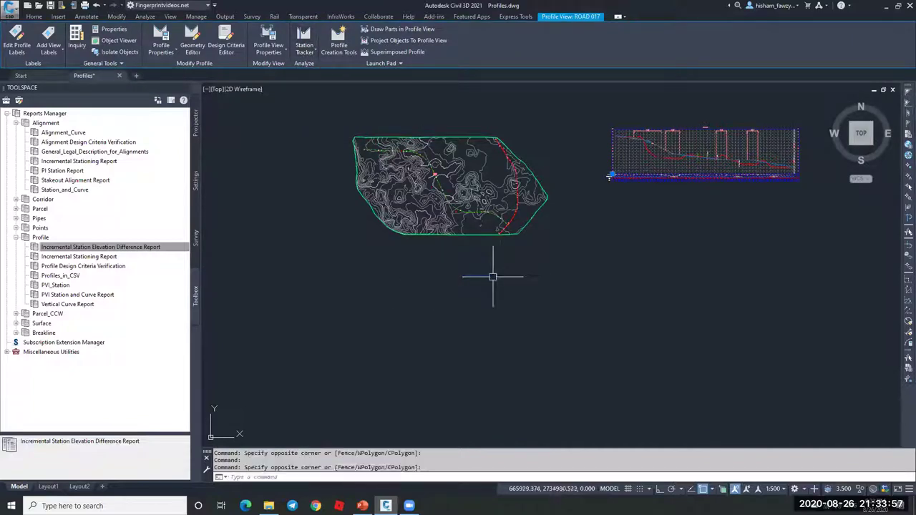
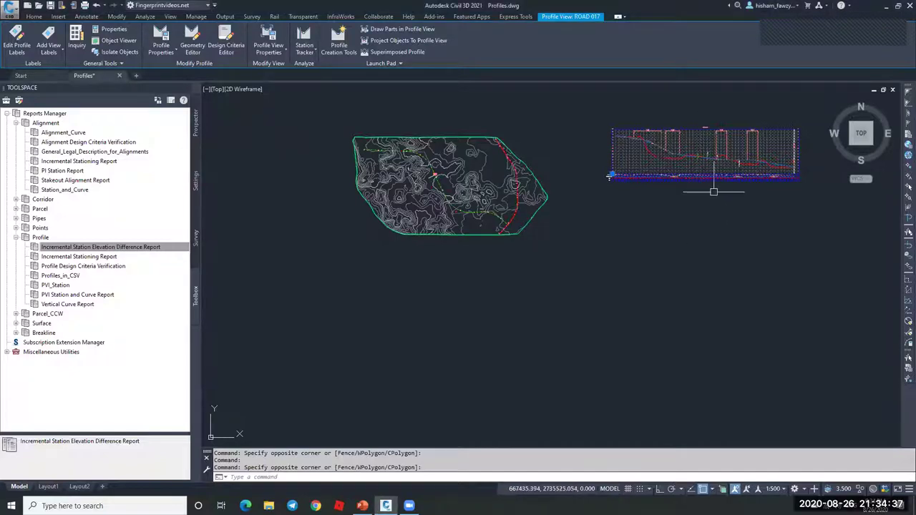
Select the ROAD 01-FG02 design profile line in the profile view, then zoom out
key("Escape")
key("Escape")
scroll(687, 182, "up", 5)
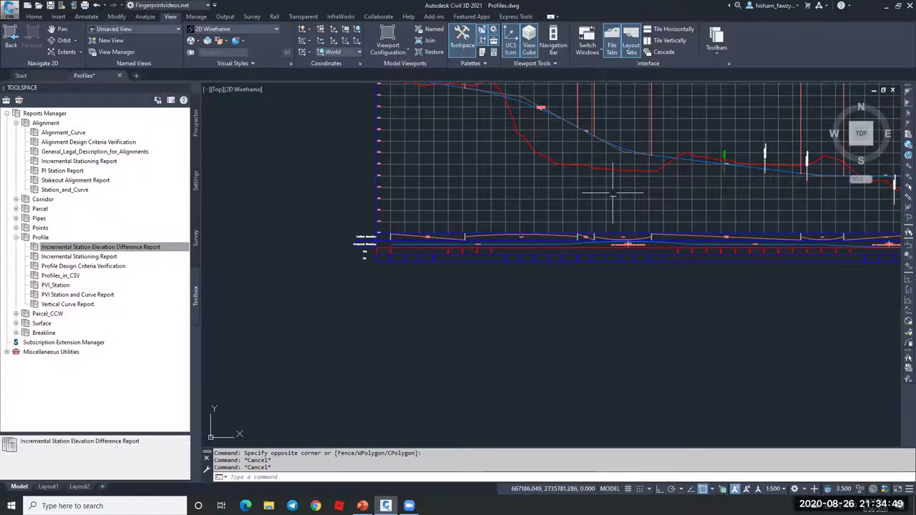
scroll(644, 174, "down", 4)
scroll(644, 174, "up", 5)
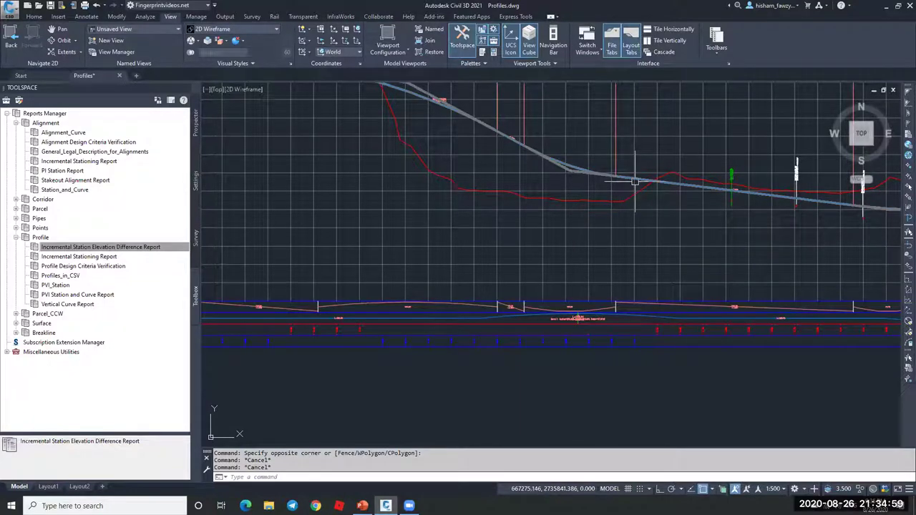
left_click(634, 182)
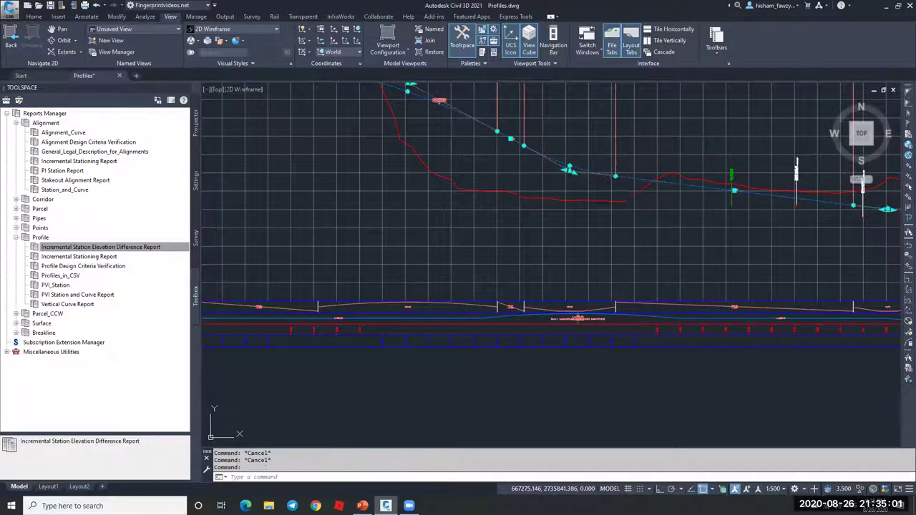
scroll(565, 207, "down", 2)
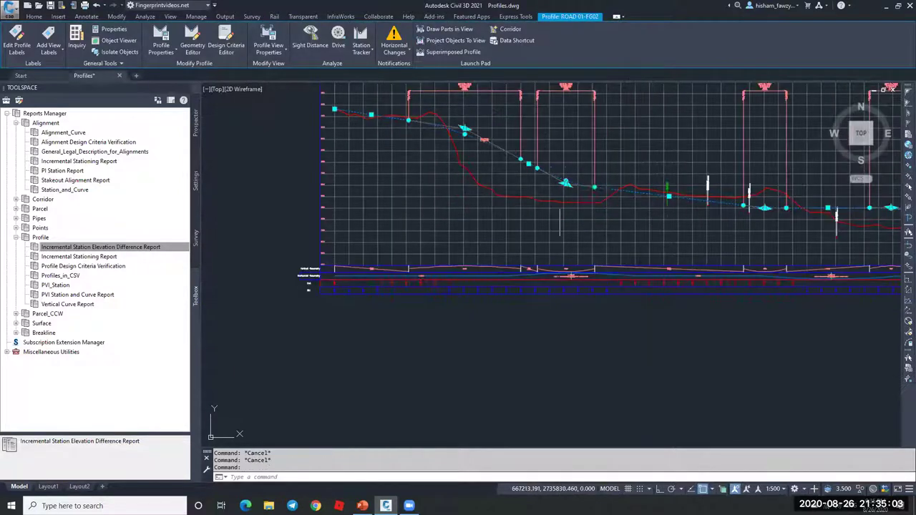
Copy the FG02 design profile's data into a new profile
left_click(192, 44)
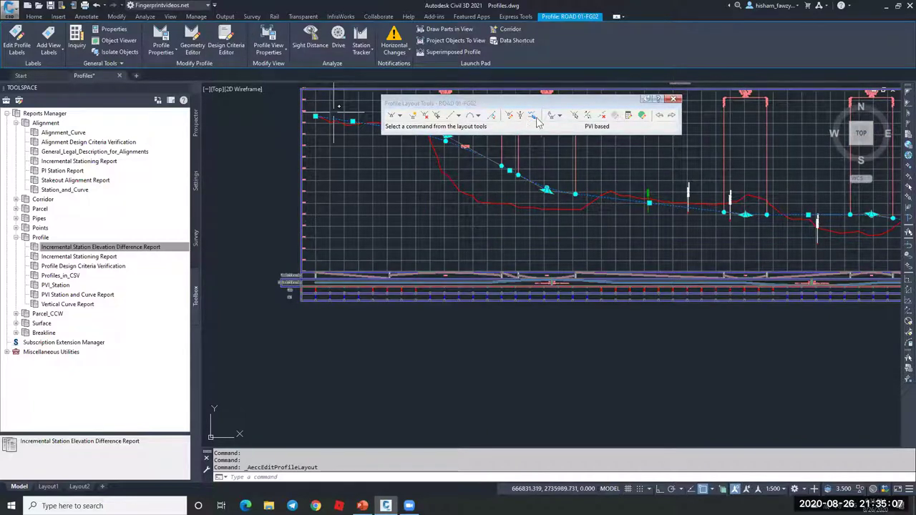
left_click(532, 116)
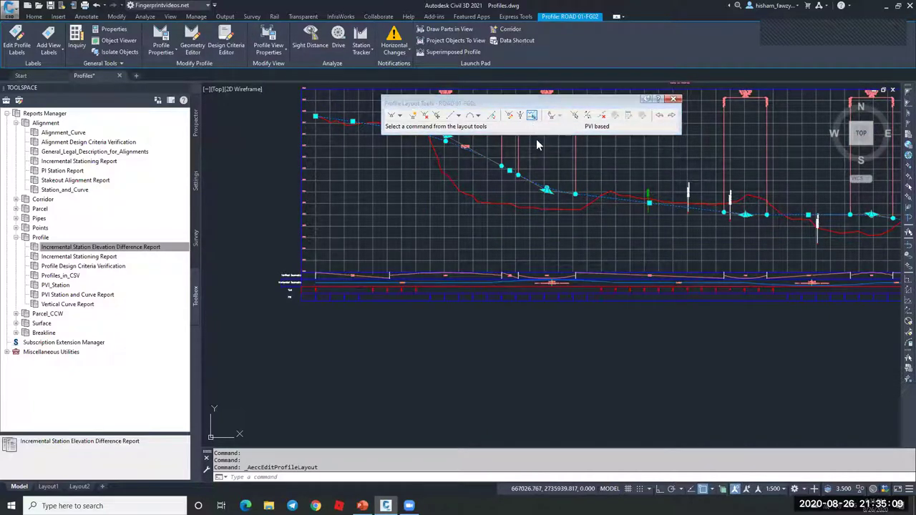
left_click(411, 185)
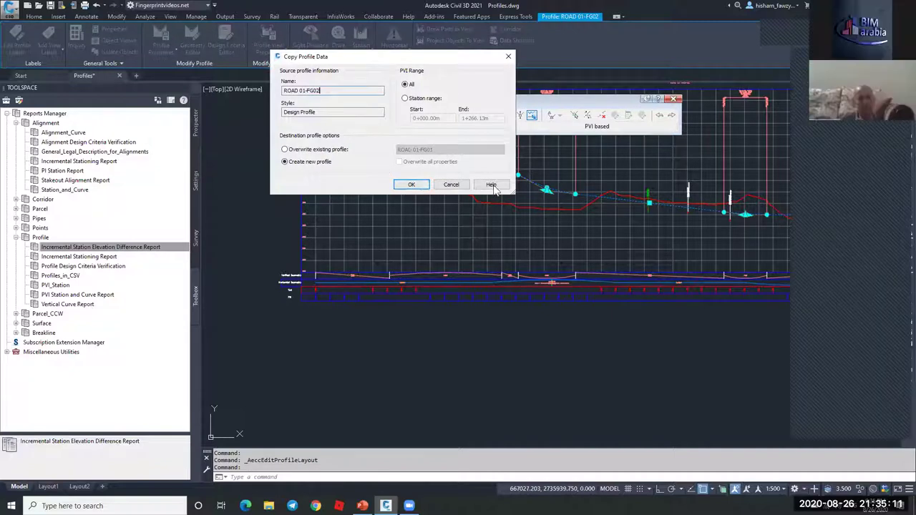
scroll(551, 282, "up", 3)
key("Escape")
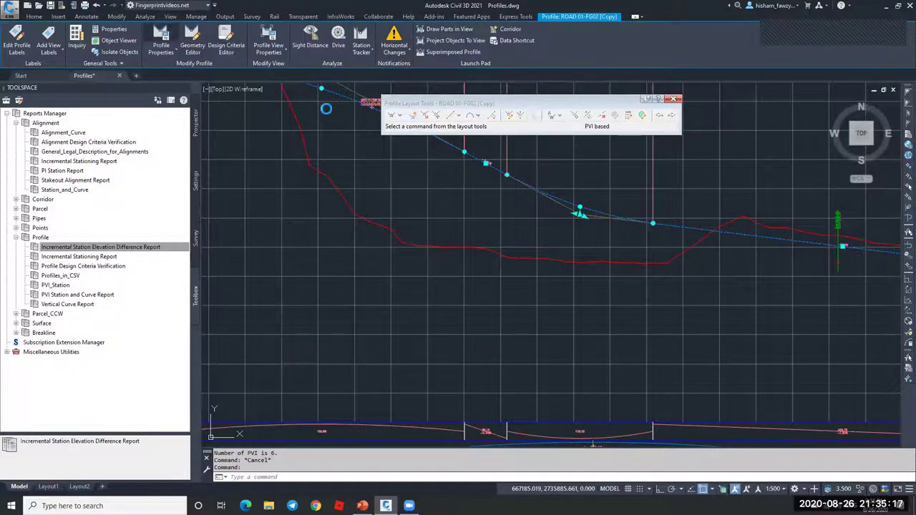
Rename the profile copy to ROAD 01-FG02 [-0.50] in Profile Properties
left_click(161, 39)
left_click(411, 200)
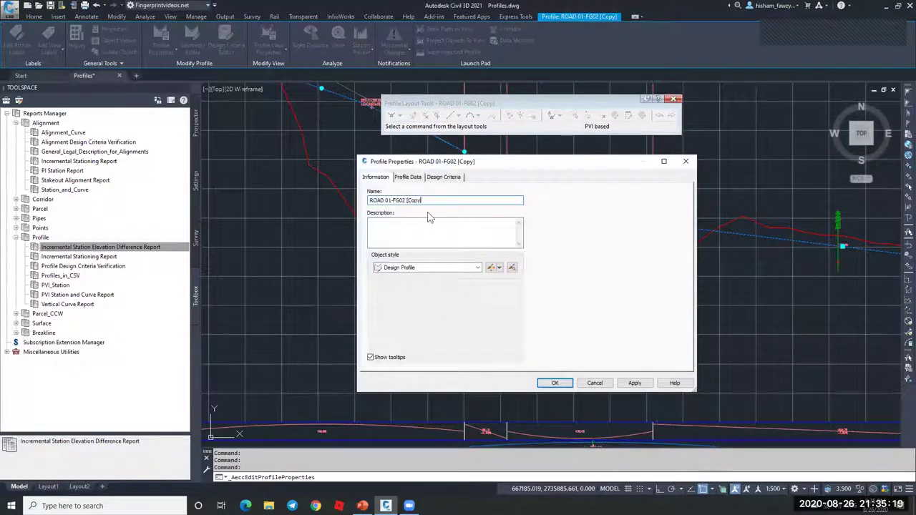
key("Delete")
key("Delete")
key("Delete")
key("Delete")
type("-0.50")
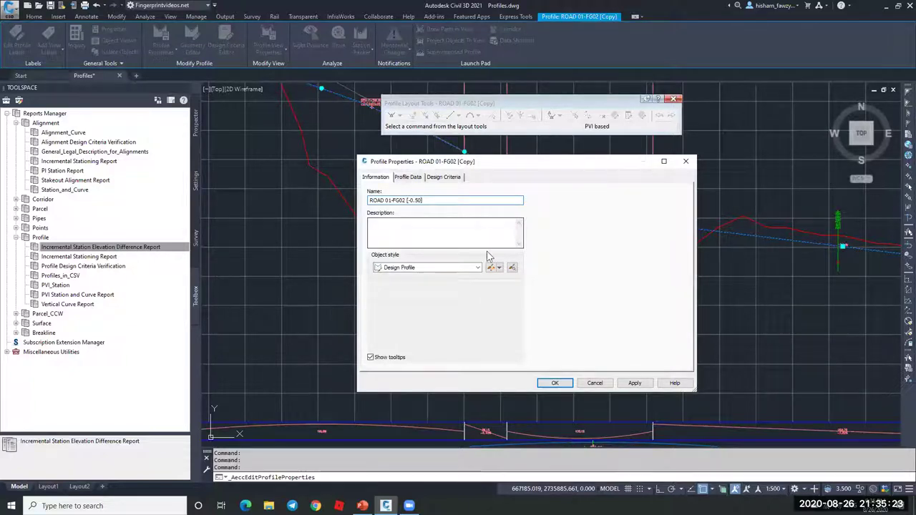
left_click(555, 383)
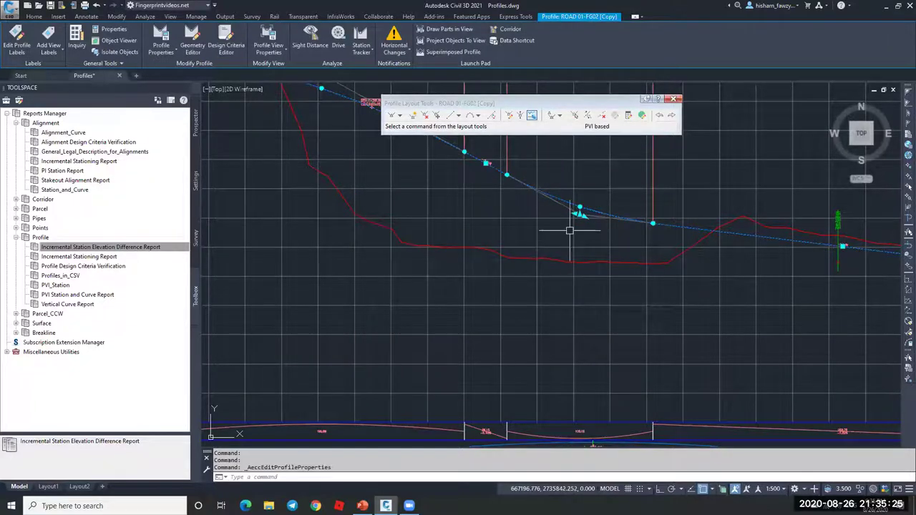
Lower all PVI elevations of the copy with a negative elevation change
left_click(521, 116)
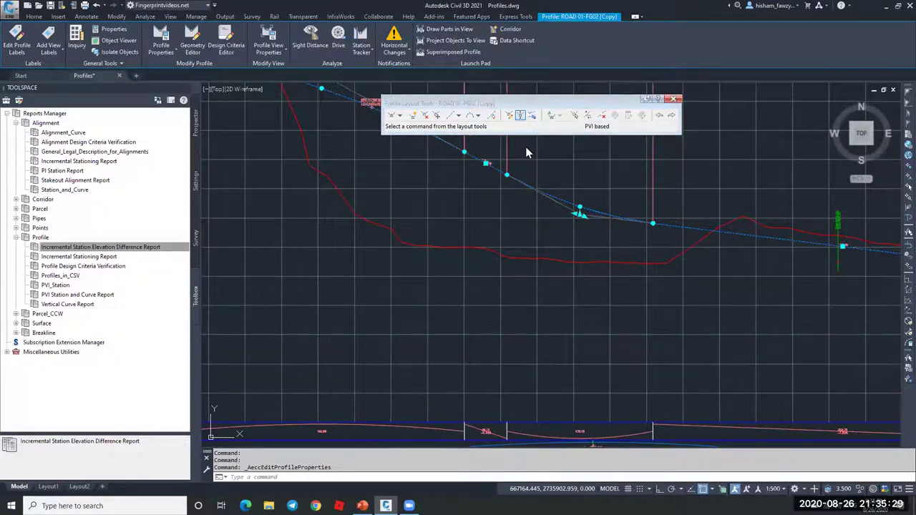
type("-5")
key("Return")
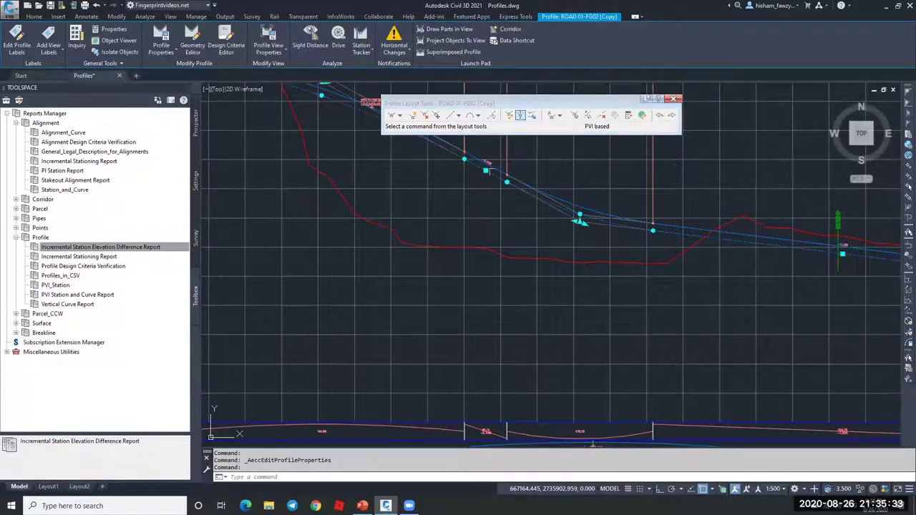
key("Escape")
scroll(562, 215, "up", 4)
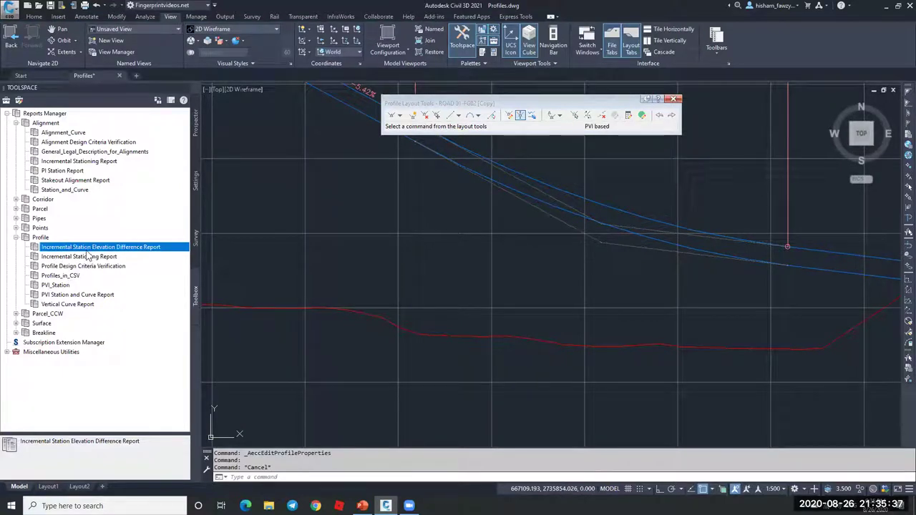
right_click(115, 260)
left_click(131, 265)
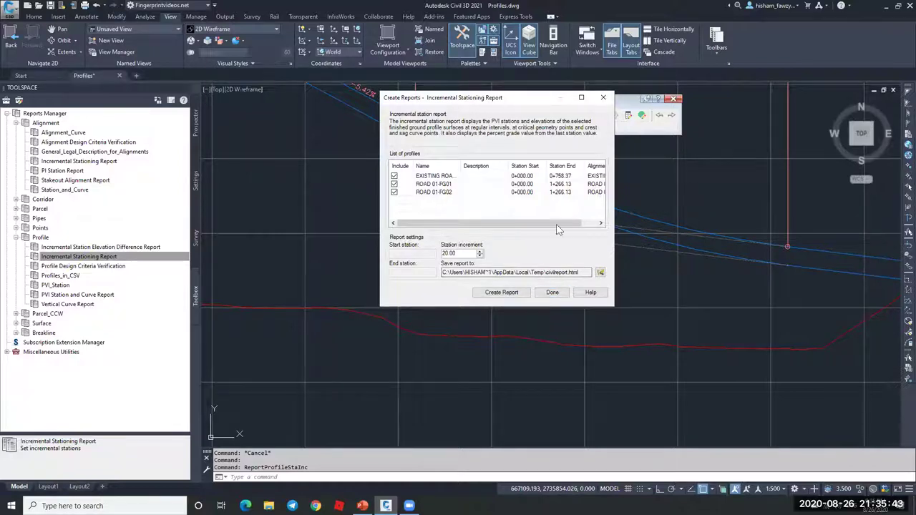
key("Escape")
key("Escape")
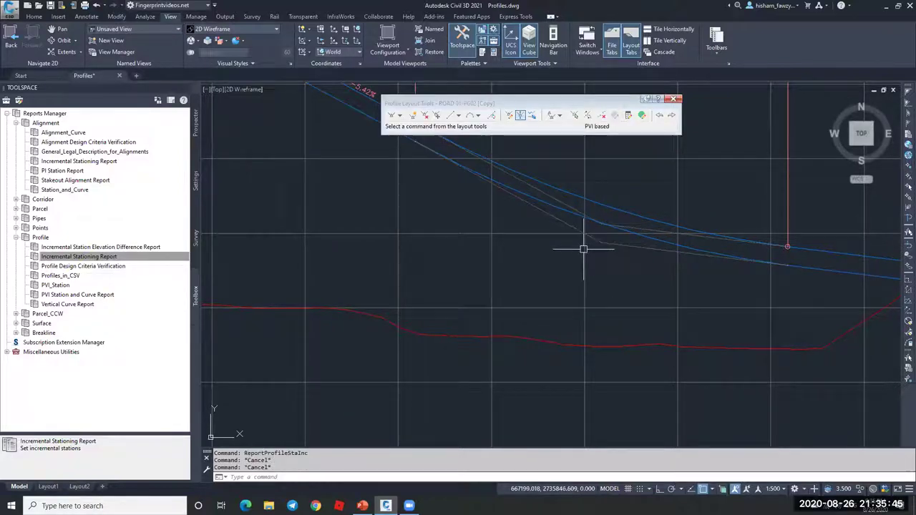
left_click(95, 247)
left_click(98, 257)
right_click(98, 258)
left_click(127, 261)
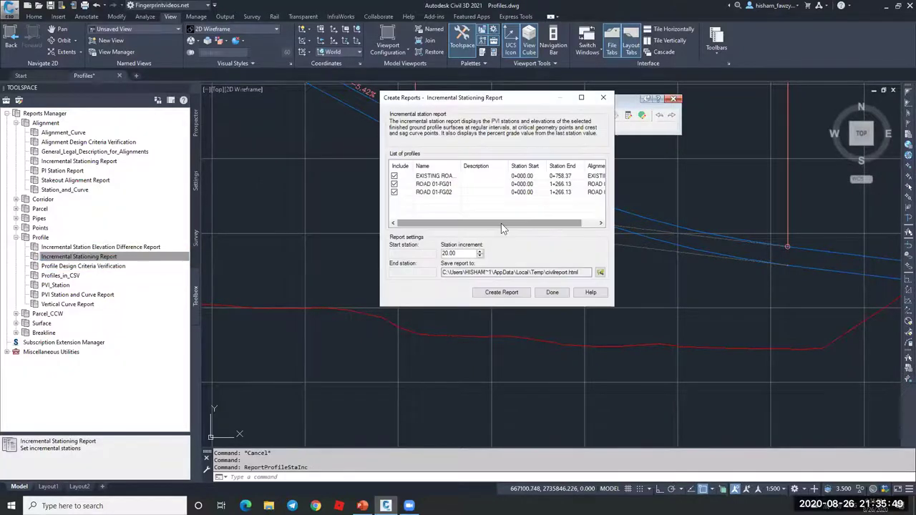
left_click(551, 292)
scroll(579, 264, "down", 3)
key("Escape")
key("Escape")
type("re")
key("Return")
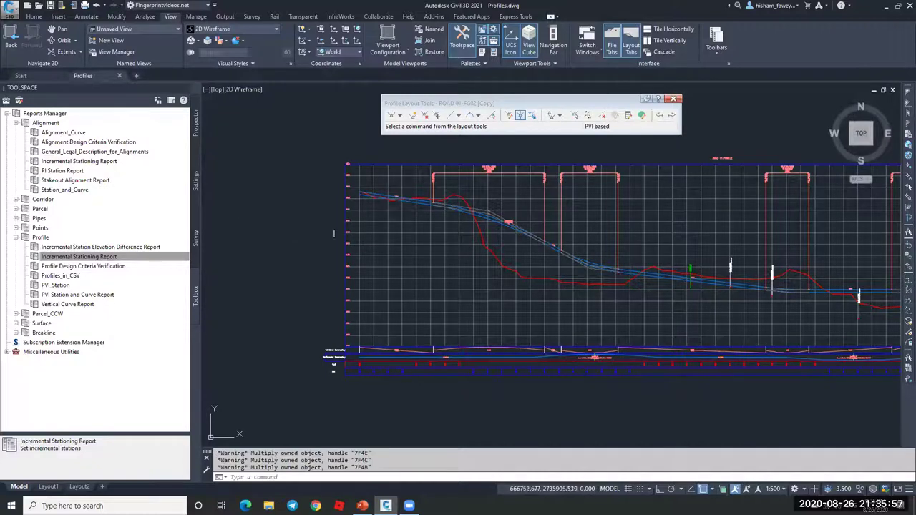
scroll(482, 239, "up", 8)
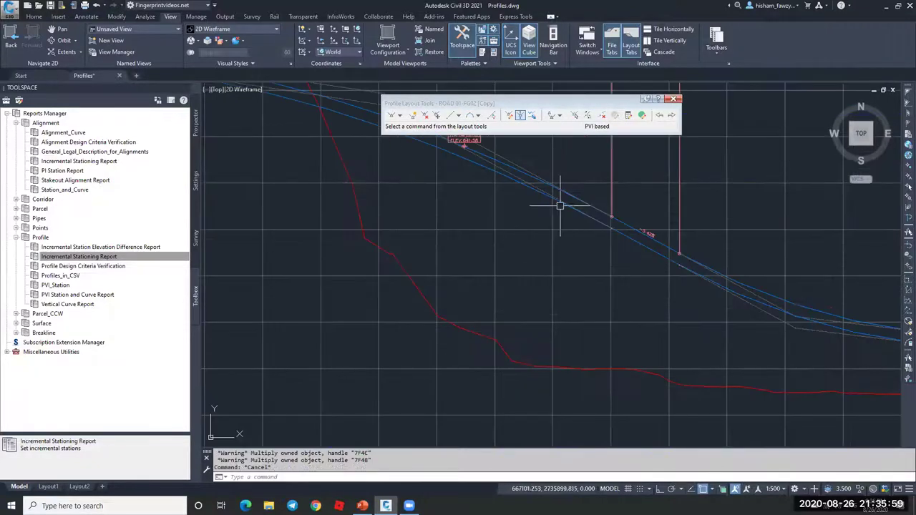
left_click(554, 207)
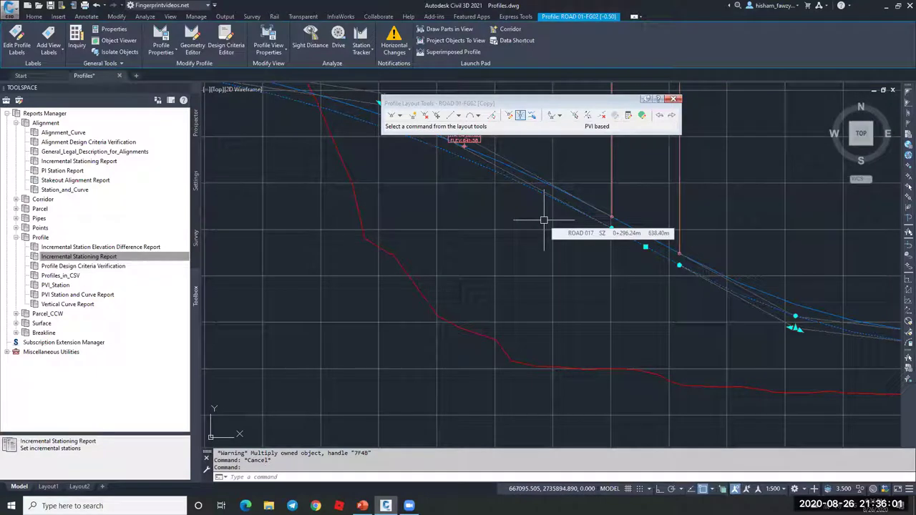
left_click(131, 253)
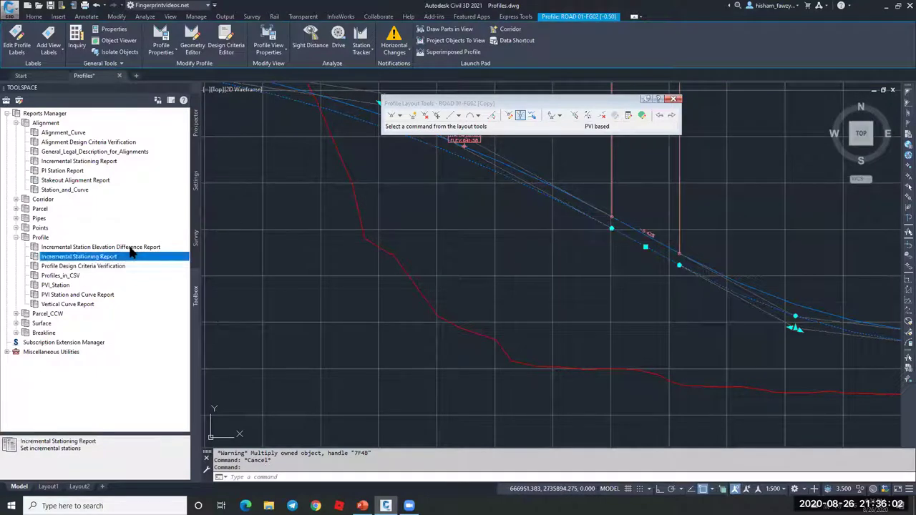
left_click(196, 149)
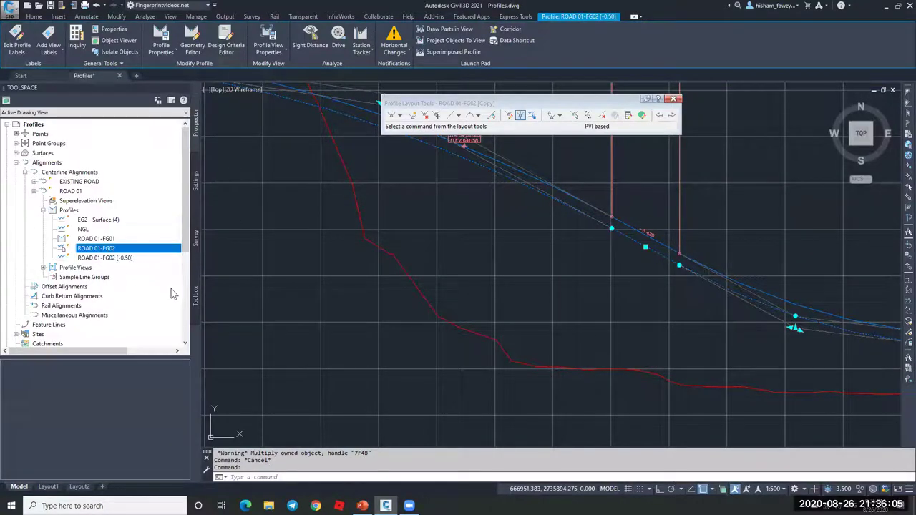
left_click(196, 294)
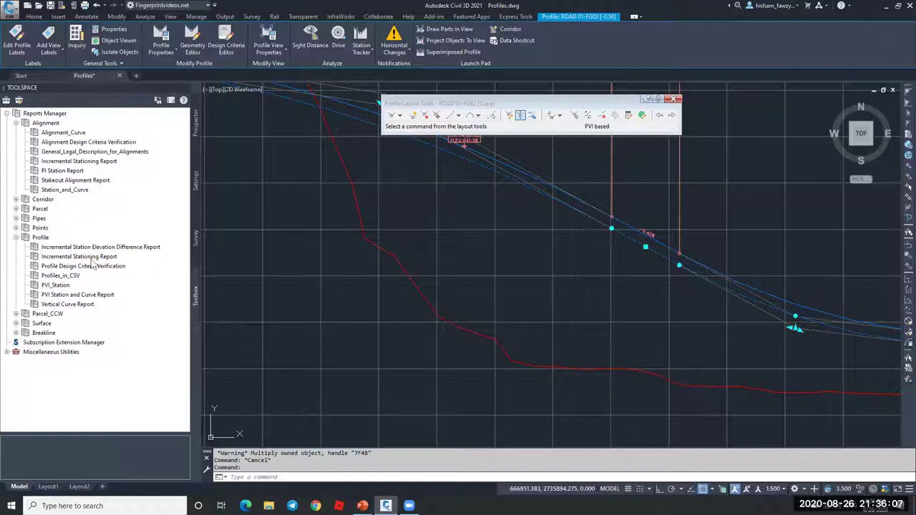
right_click(96, 258)
left_click(166, 262)
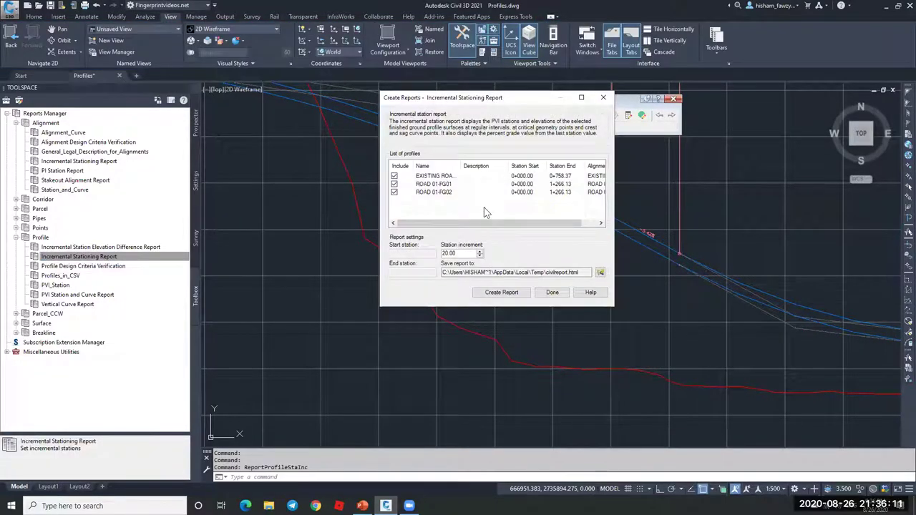
left_click(552, 291)
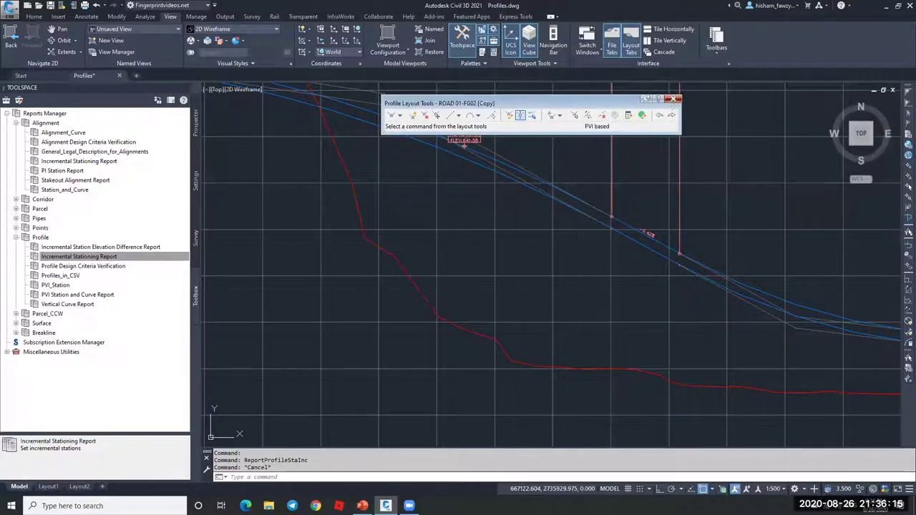
Deselect the profile view and zoom back to the contoured surface plan with its road alignments
key("Escape")
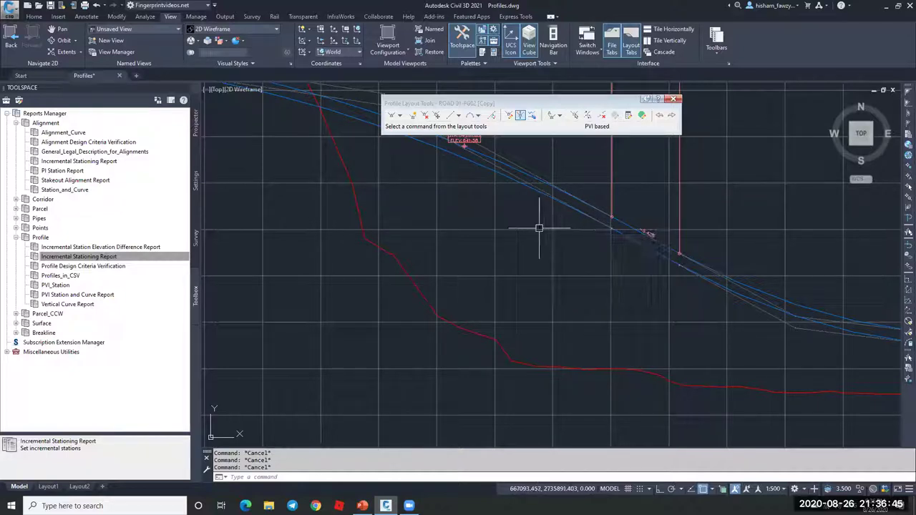
left_click(537, 232)
scroll(537, 232, "down", 5)
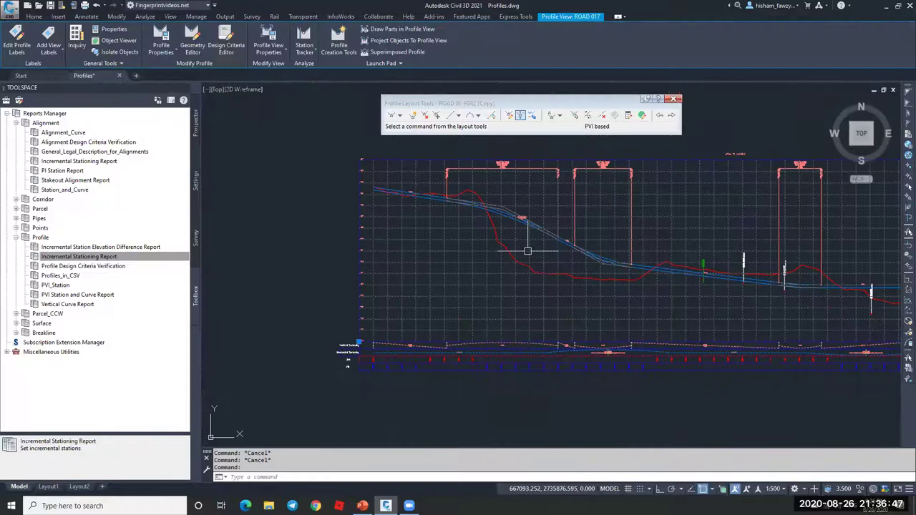
key("Escape")
scroll(528, 259, "up", 2)
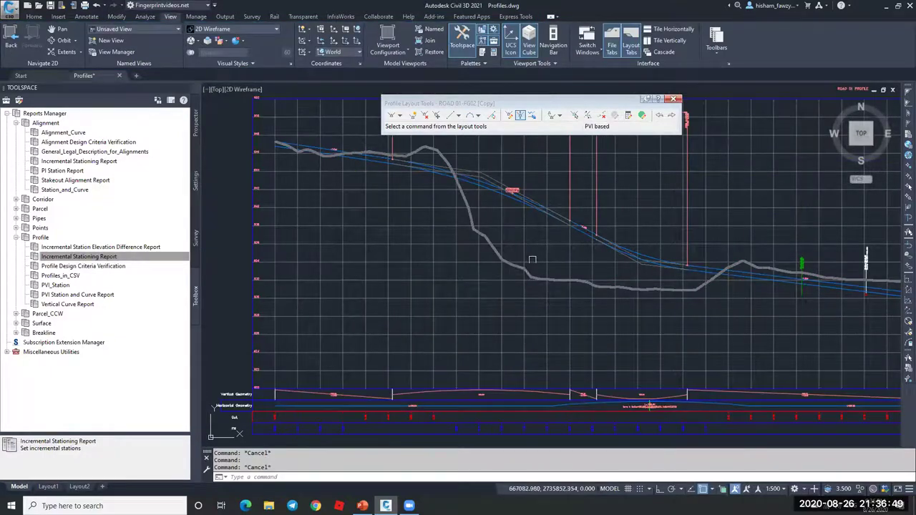
scroll(543, 243, "down", 4)
scroll(512, 211, "down", 3)
scroll(512, 210, "up", 2)
scroll(287, 286, "up", 3)
scroll(286, 287, "down", 3)
scroll(244, 336, "up", 4)
Create an NGL surface profile along ROAD 01 sampled at a -20 offset
left_click(412, 309)
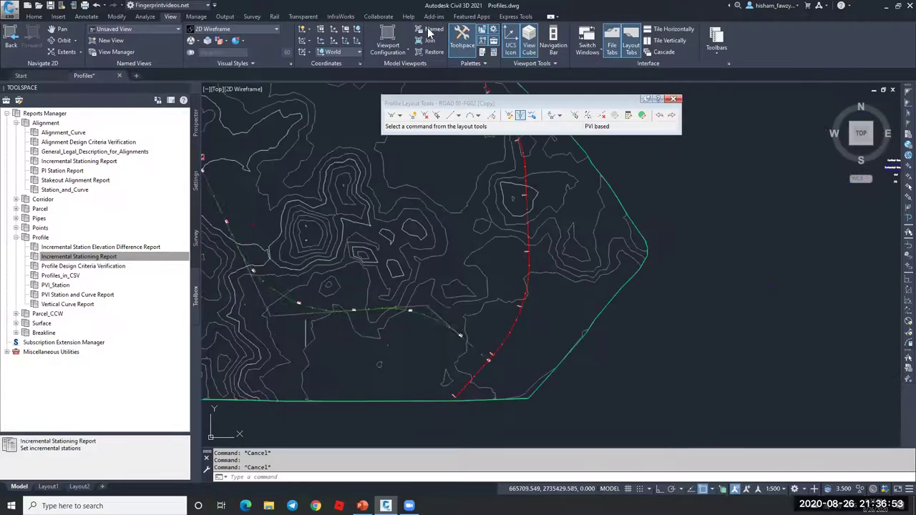
left_click(429, 30)
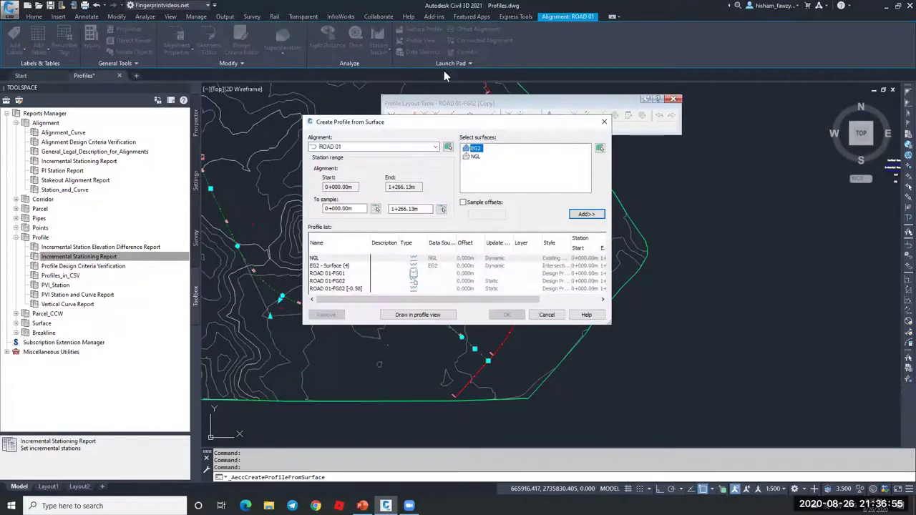
left_click(474, 157)
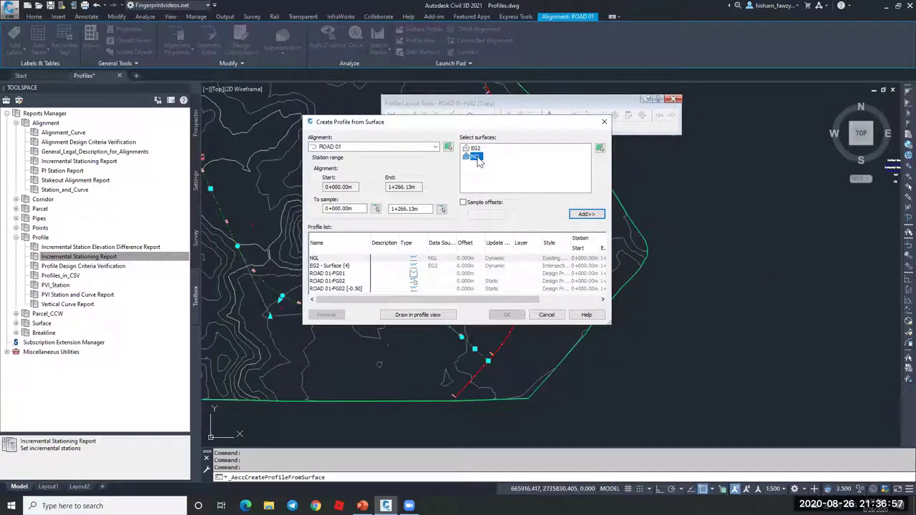
left_click(464, 203)
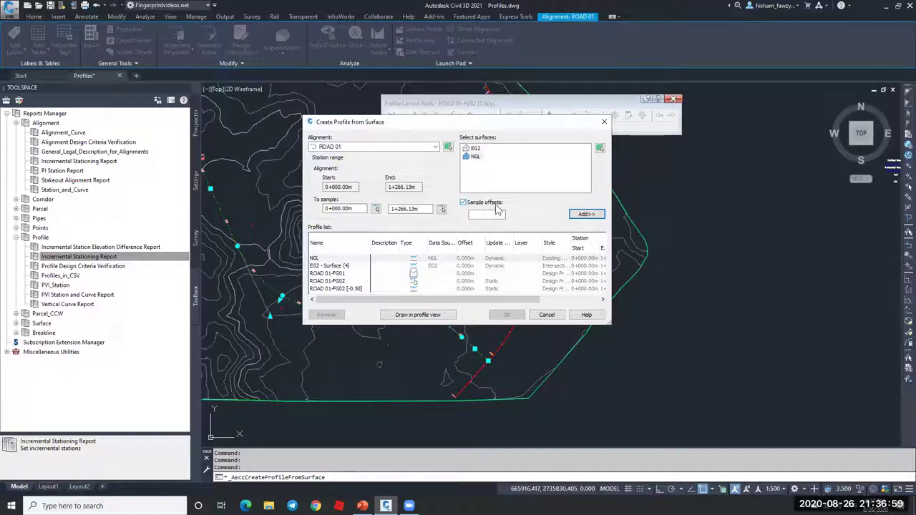
left_click(493, 215)
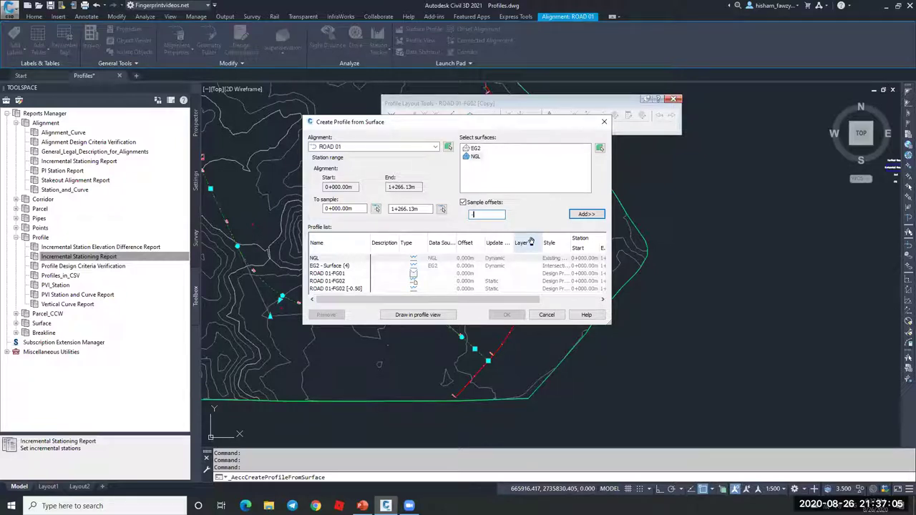
left_click(586, 214)
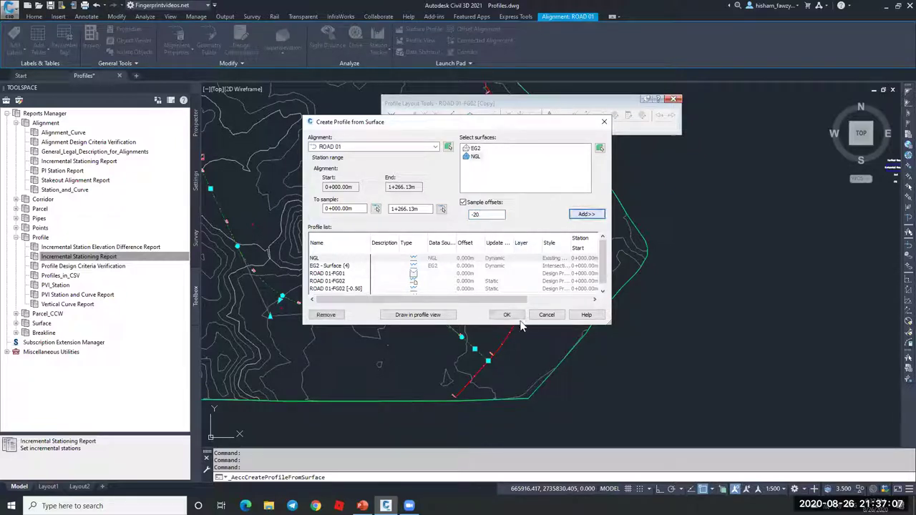
key("Return")
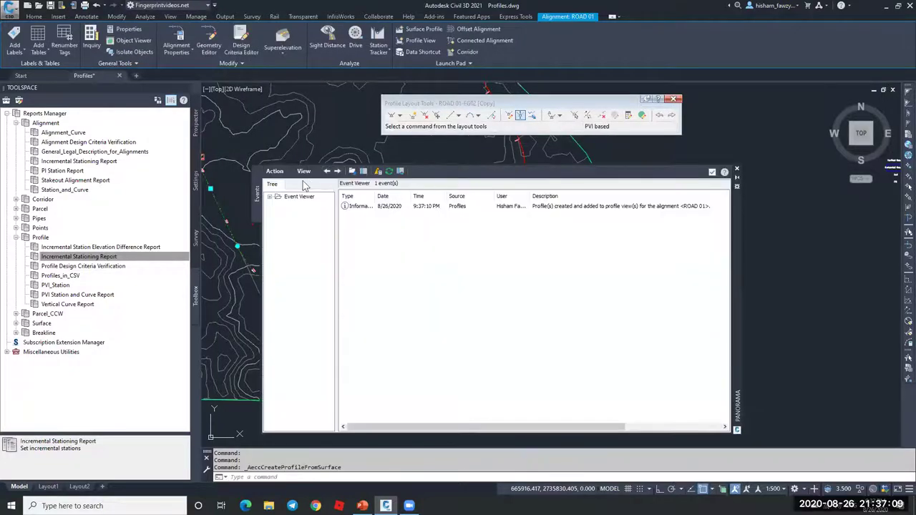
Close the Panorama report, inspect the NGL -20.000 line in the profile view, then return to plan
left_click(712, 172)
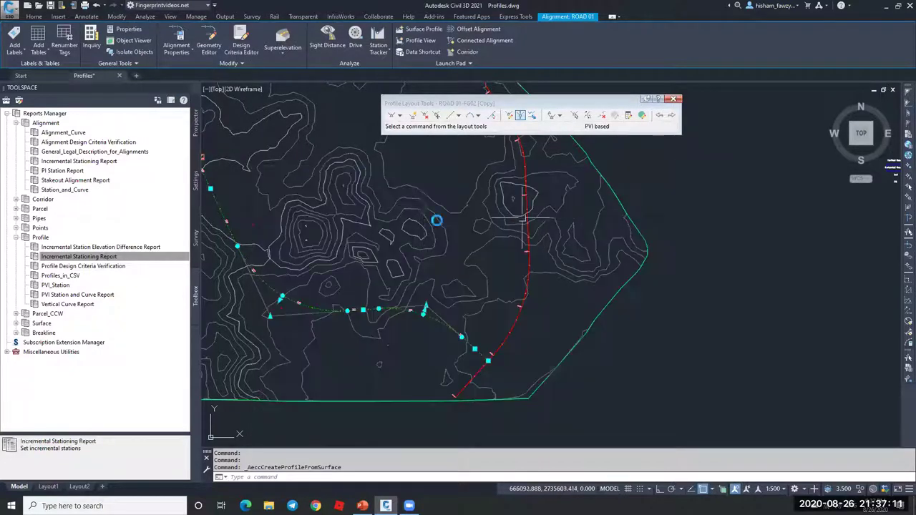
scroll(436, 220, "down", 5)
scroll(643, 185, "up", 6)
scroll(644, 184, "up", 5)
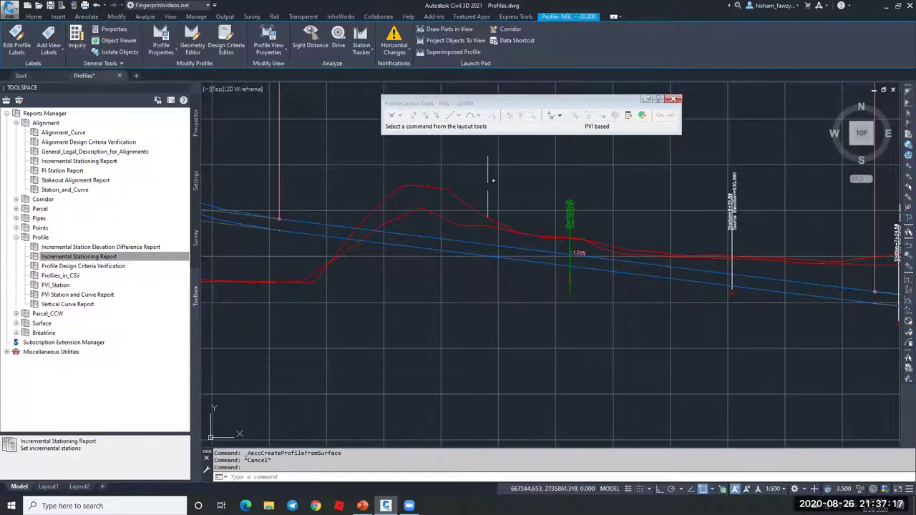
key("Escape")
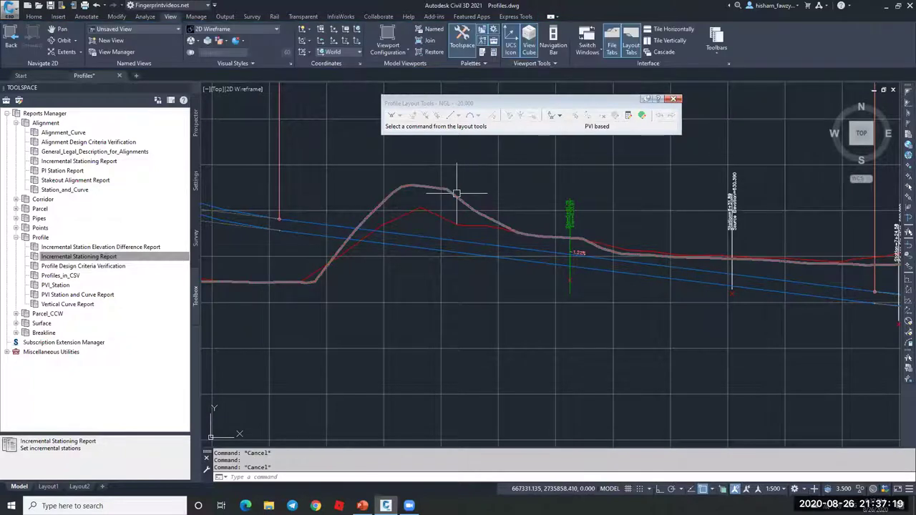
scroll(486, 180, "down", 2)
scroll(483, 182, "down", 3)
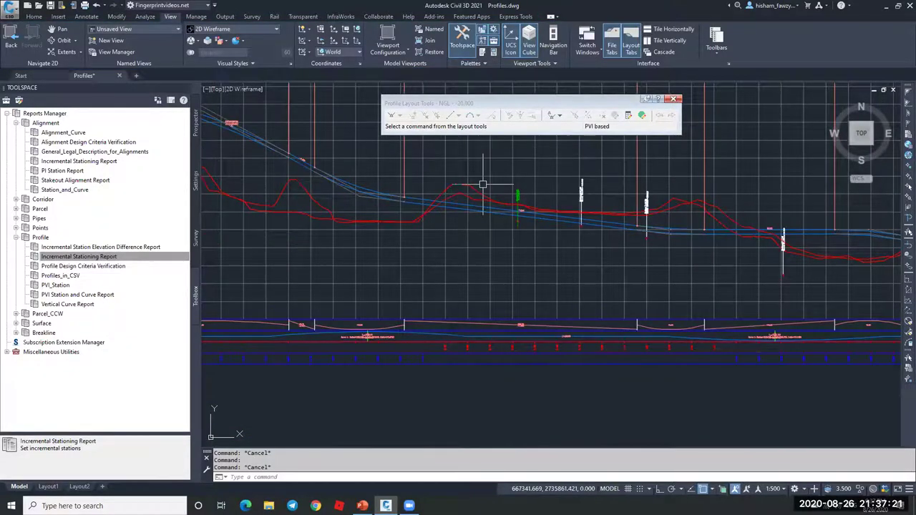
scroll(352, 204, "up", 2)
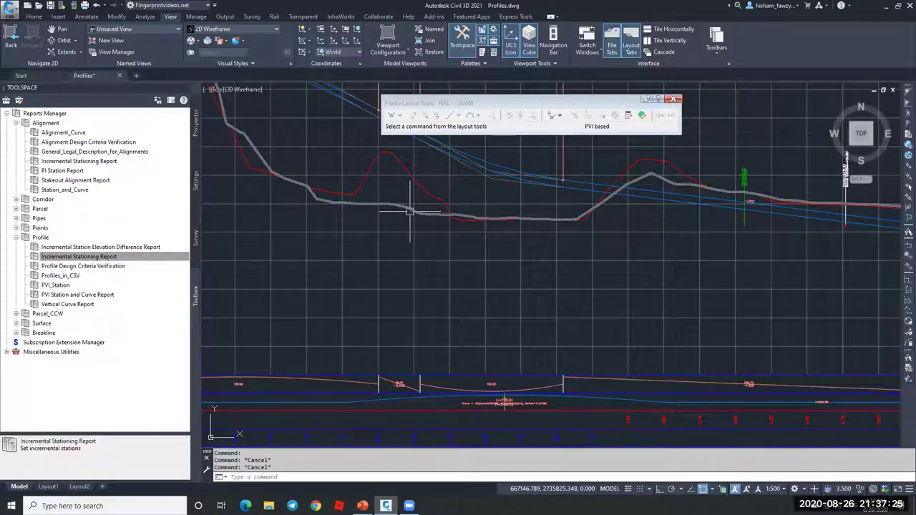
scroll(589, 236, "down", 5)
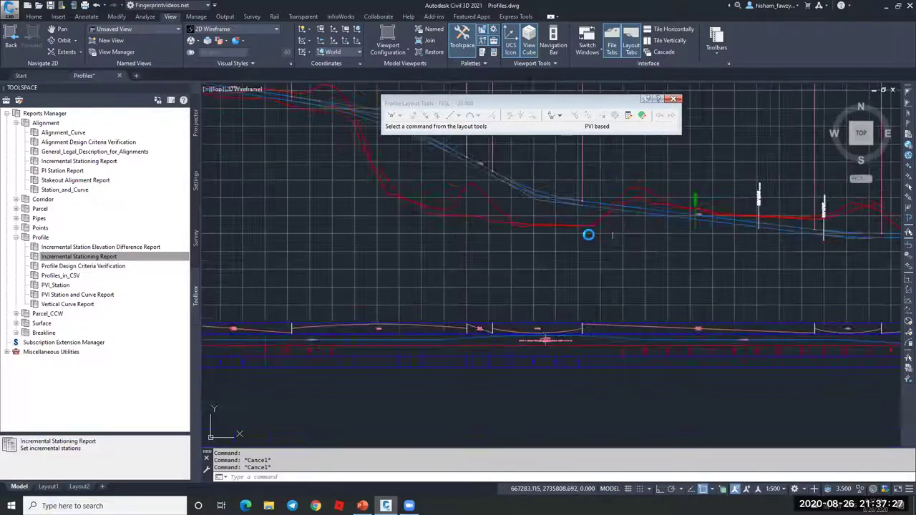
scroll(501, 261, "down", 3)
scroll(466, 264, "up", 7)
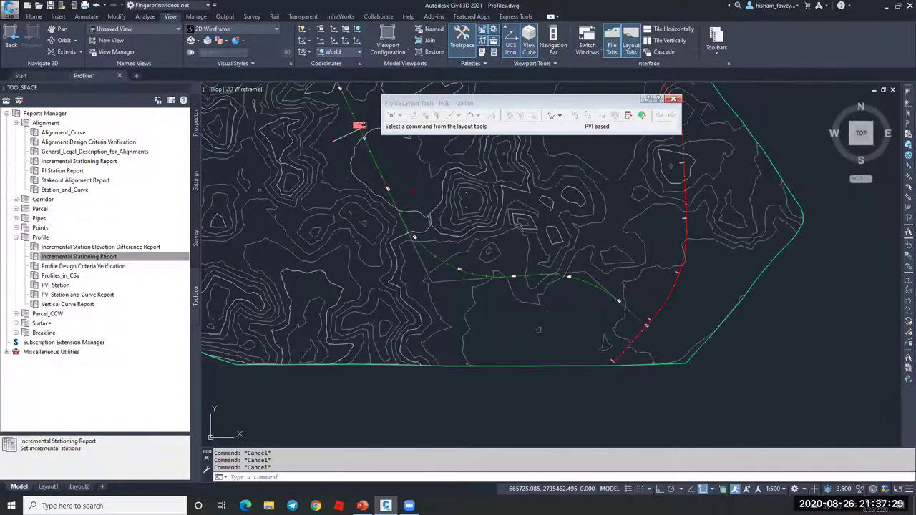
Close the Profile Layout Tools toolbar and inspect the ROAD 01 alignment in plan
scroll(466, 263, "up", 4)
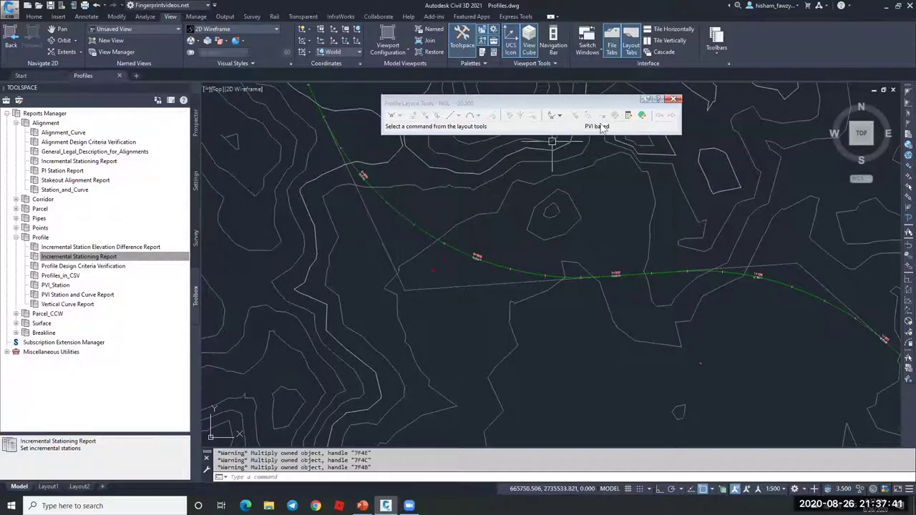
left_click(673, 99)
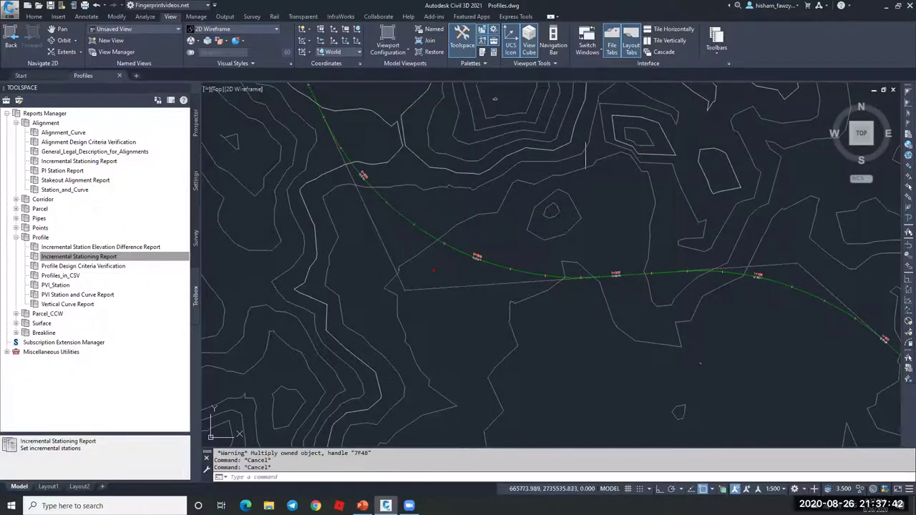
scroll(445, 251, "down", 2)
left_click(454, 271)
scroll(478, 207, "down", 2)
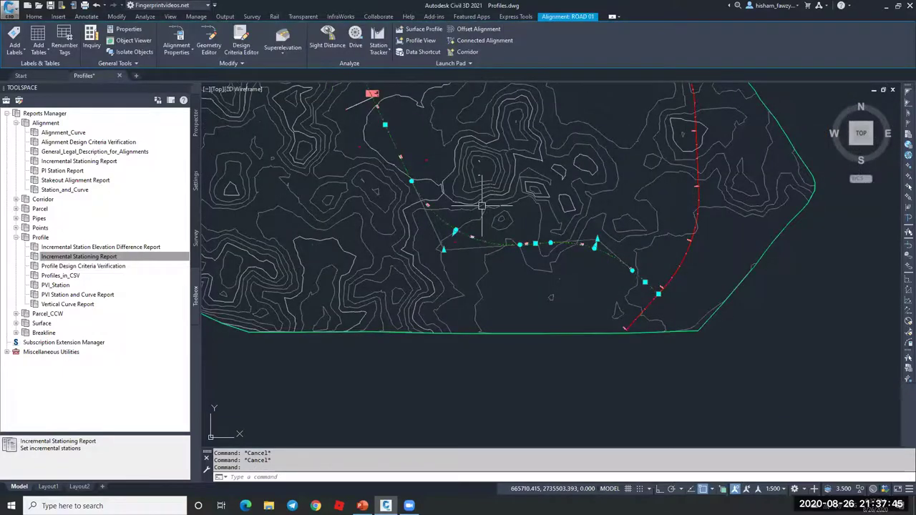
key("Escape")
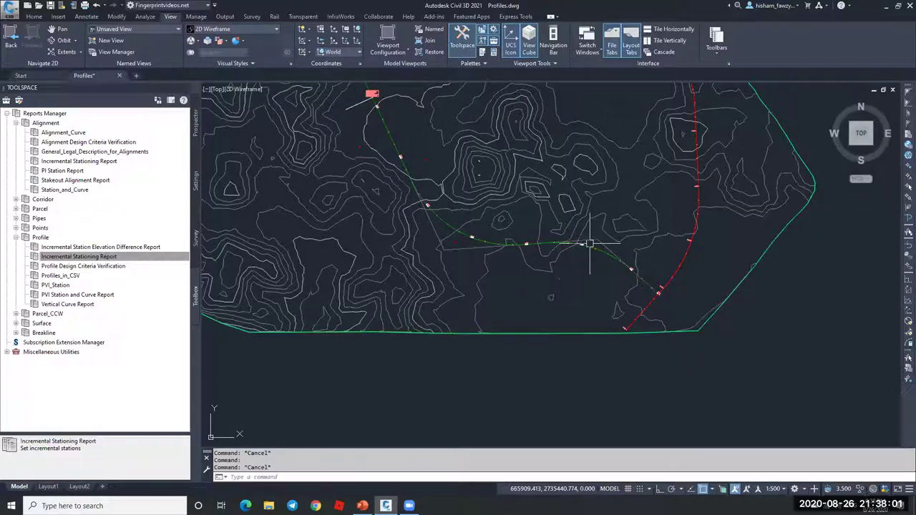
key("Escape")
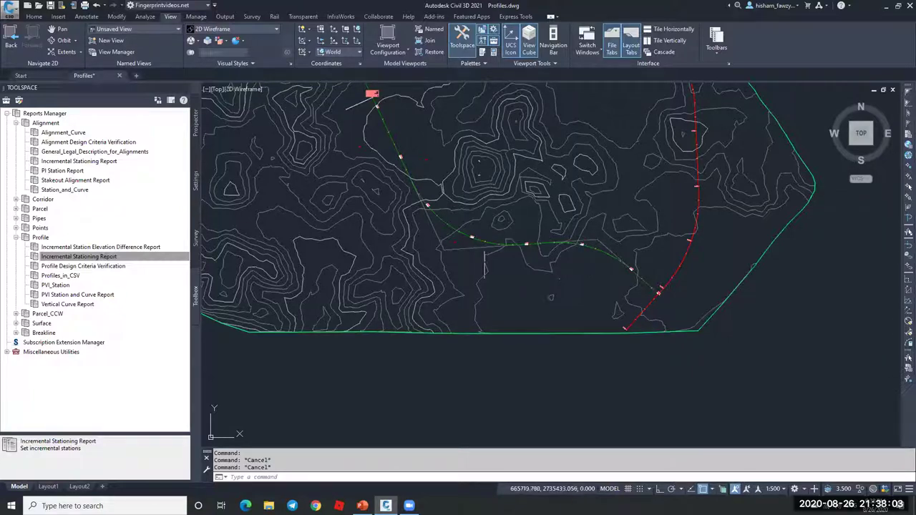
left_click(469, 242)
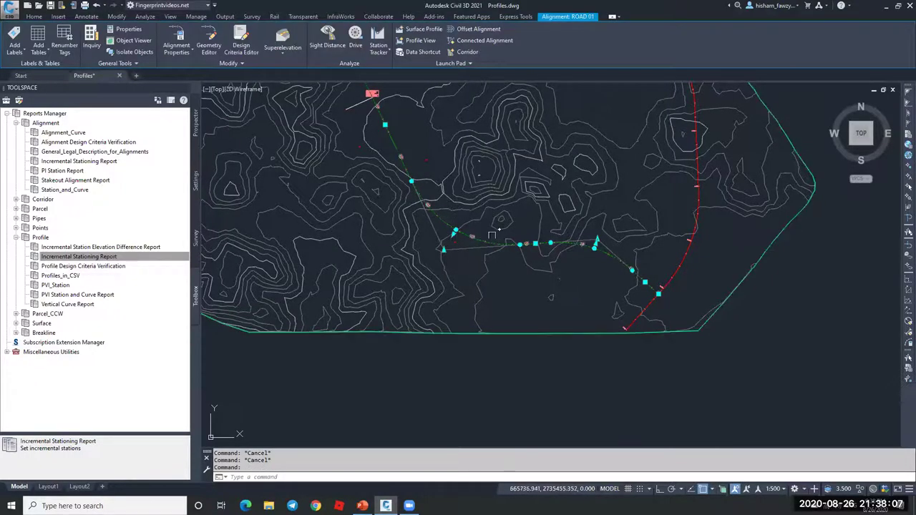
scroll(547, 215, "down", 4)
key("Escape")
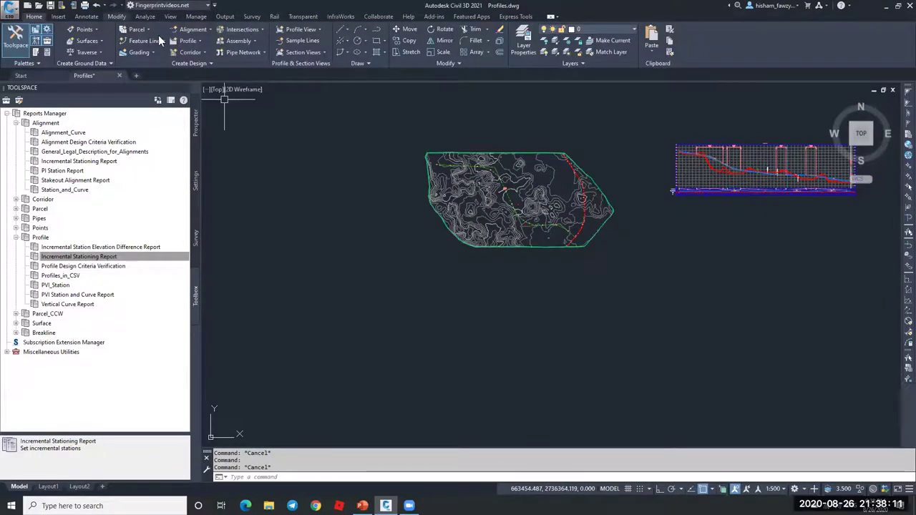
Start a new alignment named ROAD 10 using Tangent-Tangent (With curves) layout
left_click(192, 29)
left_click(215, 35)
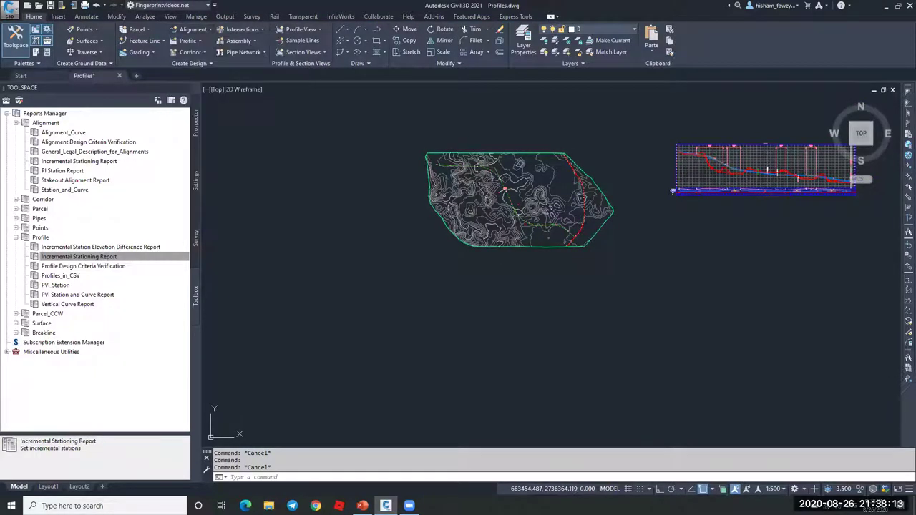
left_click(349, 133)
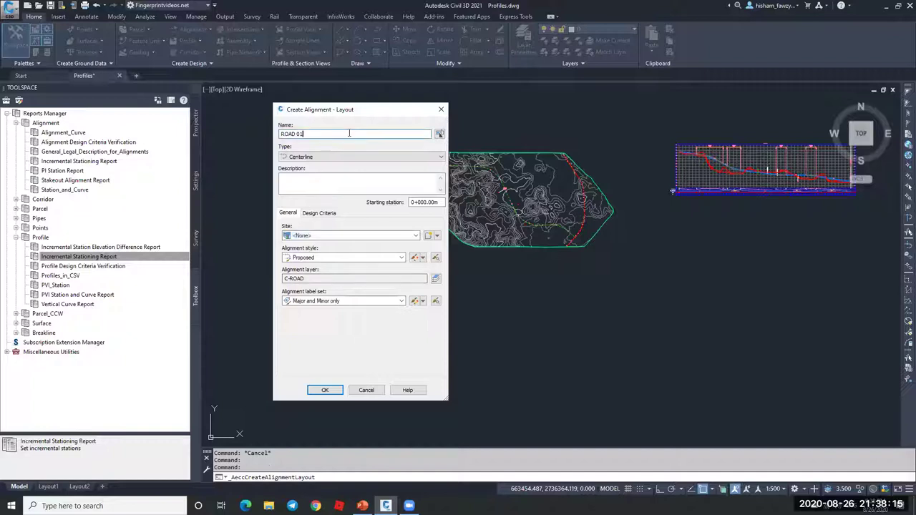
left_click(325, 389)
left_click(241, 124)
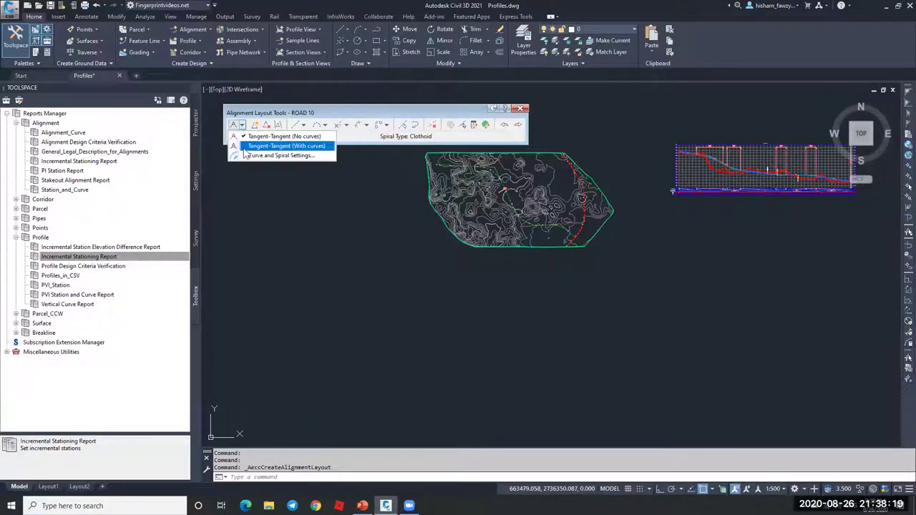
left_click(257, 148)
Pick ROAD 10's points across the site, finish the layout, and select the new alignment
scroll(455, 191, "up", 3)
scroll(465, 183, "down", 2)
scroll(476, 177, "up", 5)
left_click(476, 176)
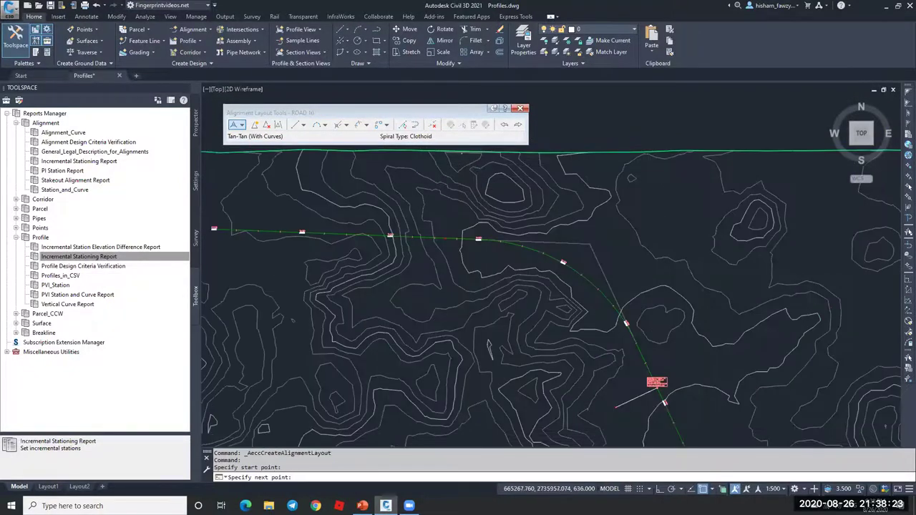
scroll(501, 179, "down", 3)
scroll(586, 197, "down", 2)
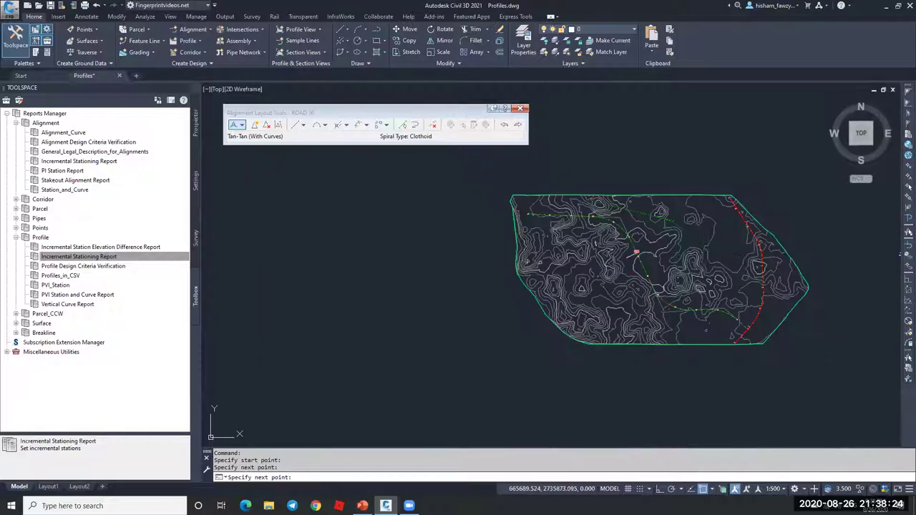
scroll(724, 287, "up", 4)
left_click(733, 301)
key("Escape")
scroll(737, 289, "down", 2)
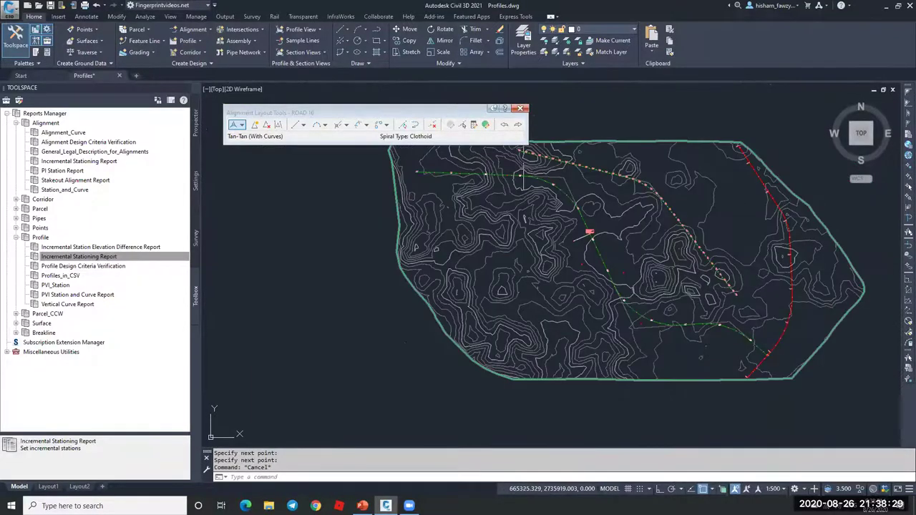
scroll(522, 93, "up", 4)
scroll(515, 243, "up", 1)
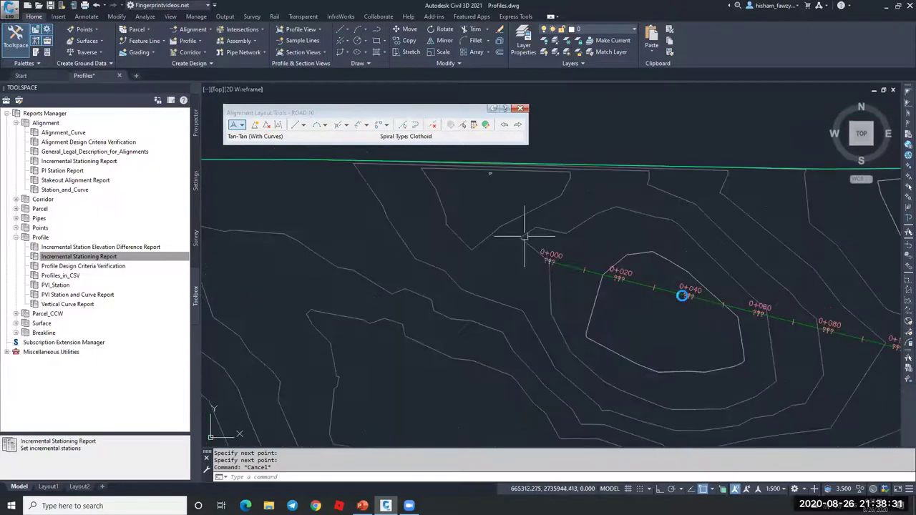
scroll(572, 243, "down", 4)
scroll(720, 339, "down", 3)
scroll(720, 339, "up", 7)
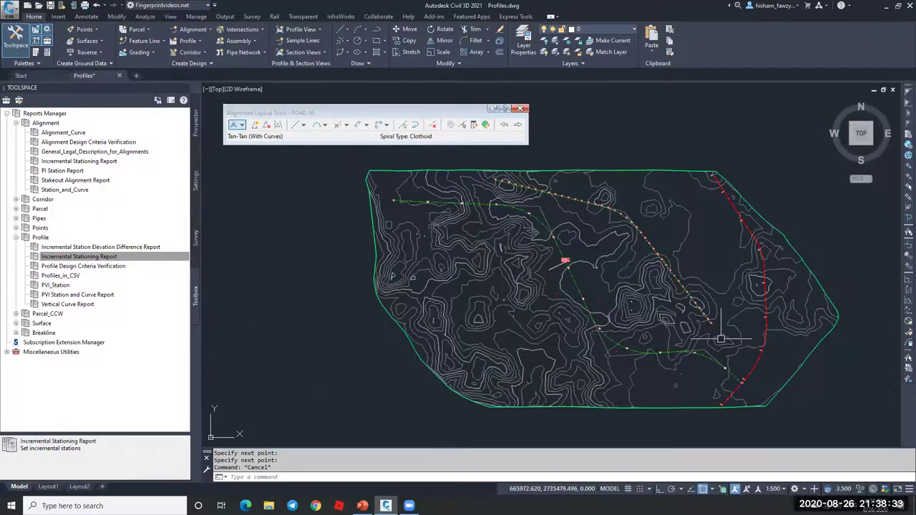
left_click(666, 237)
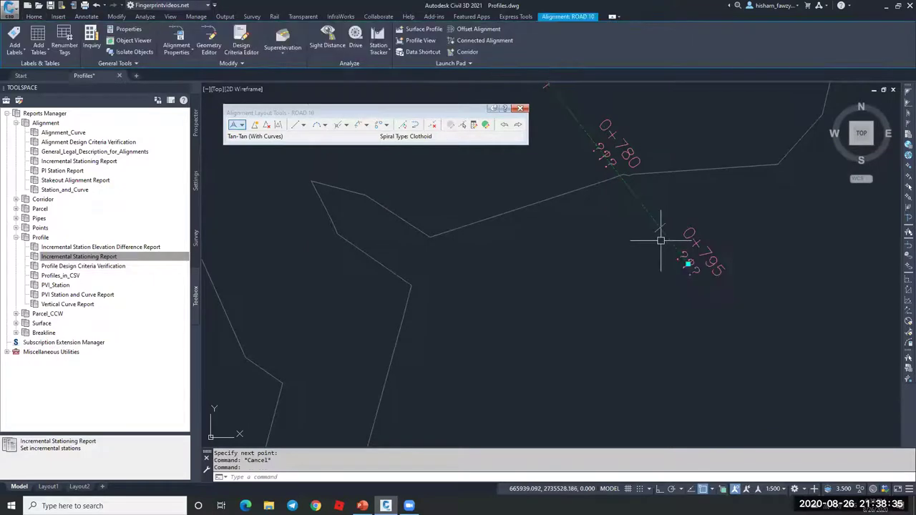
Reverse ROAD 10's direction, accept the warning, and review its station labels
left_click(242, 63)
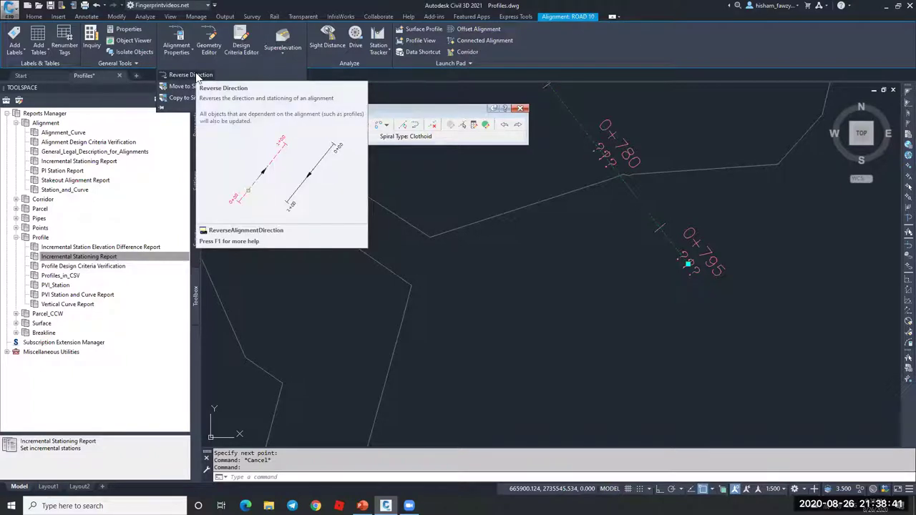
left_click(197, 76)
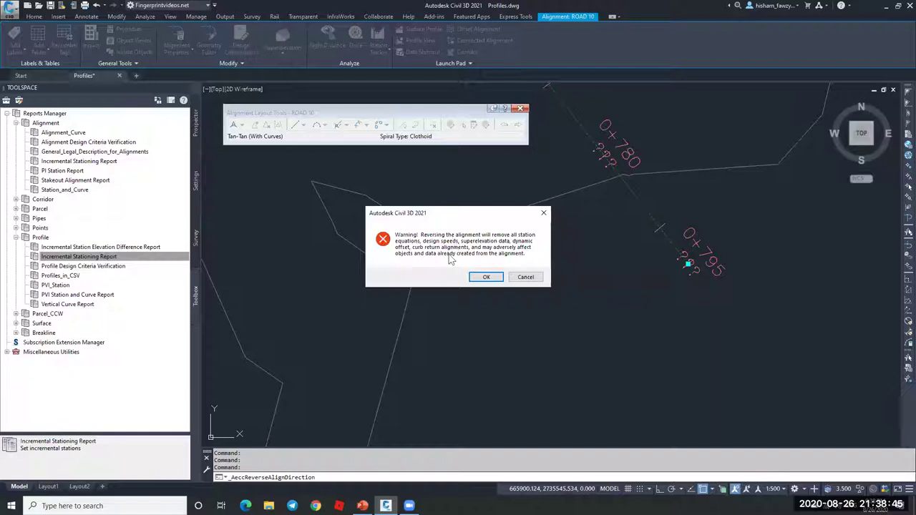
left_click(485, 277)
key("Escape")
scroll(637, 241, "up", 3)
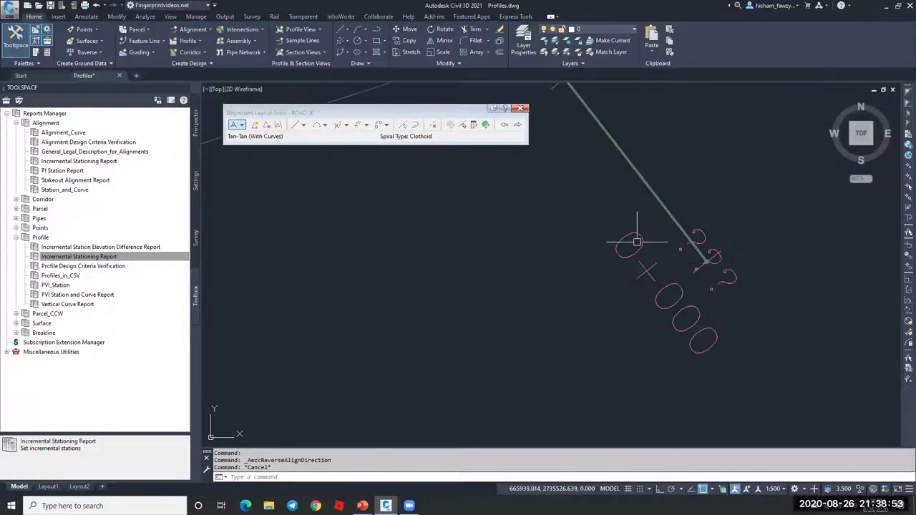
scroll(724, 342, "down", 5)
scroll(725, 342, "down", 3)
scroll(744, 336, "up", 8)
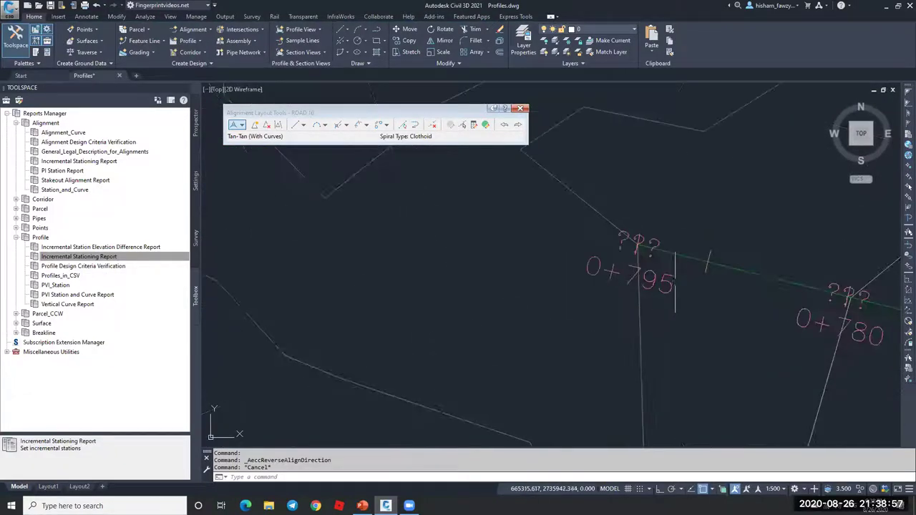
scroll(519, 229, "down", 5)
scroll(528, 219, "down", 3)
scroll(562, 229, "up", 8)
left_click(514, 232)
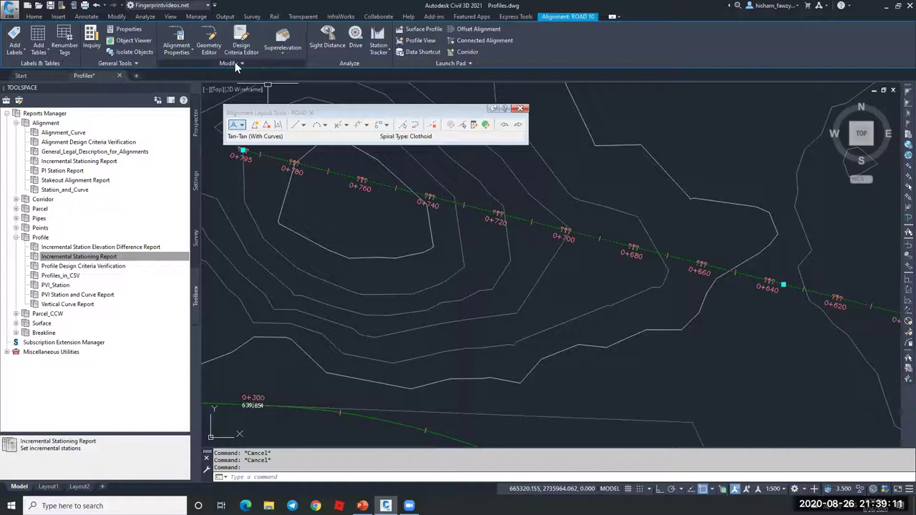
In Station Control, pick a reference point on ROAD 10 and set its station to 70
left_click(176, 41)
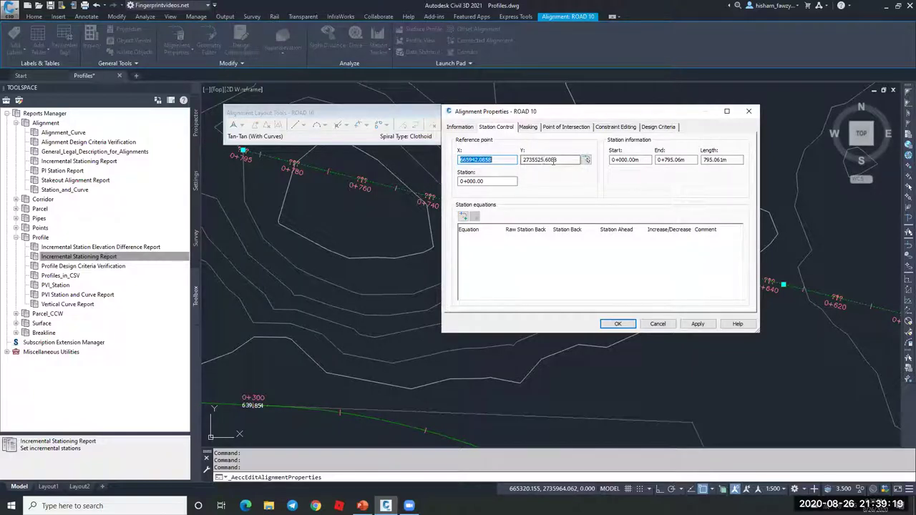
left_click(587, 160)
left_click(632, 249)
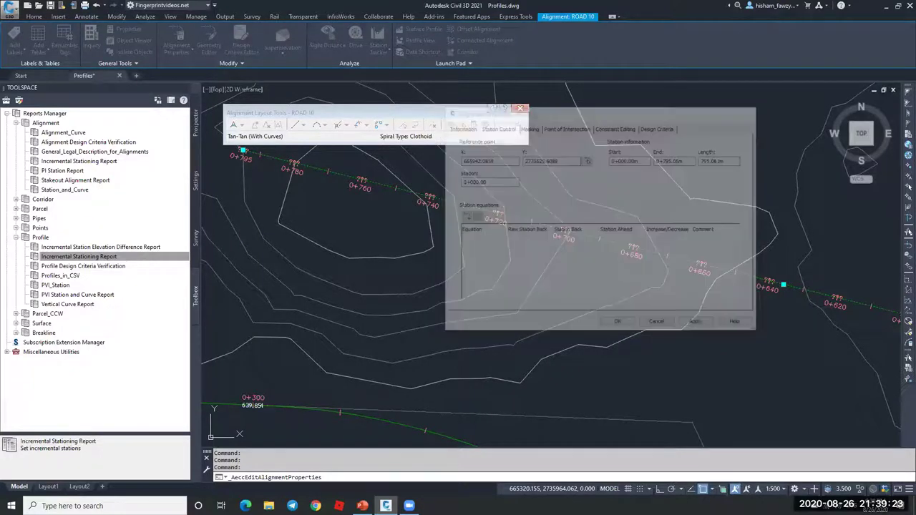
scroll(694, 347, "down", 5)
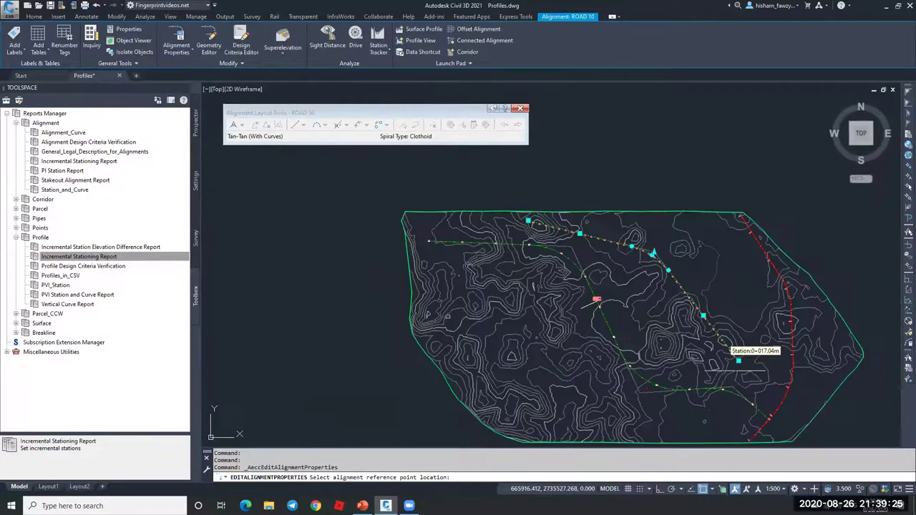
scroll(733, 376, "up", 8)
scroll(695, 333, "up", 5)
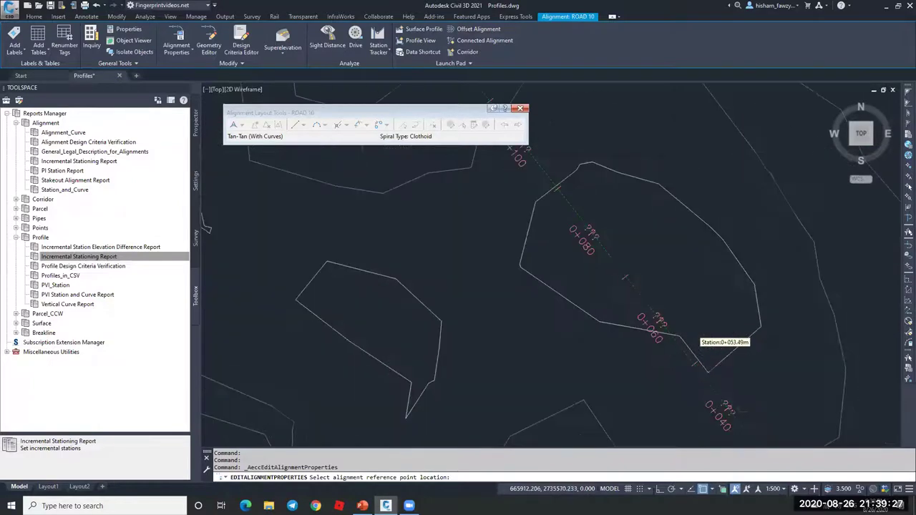
left_click(616, 250)
left_click(503, 182)
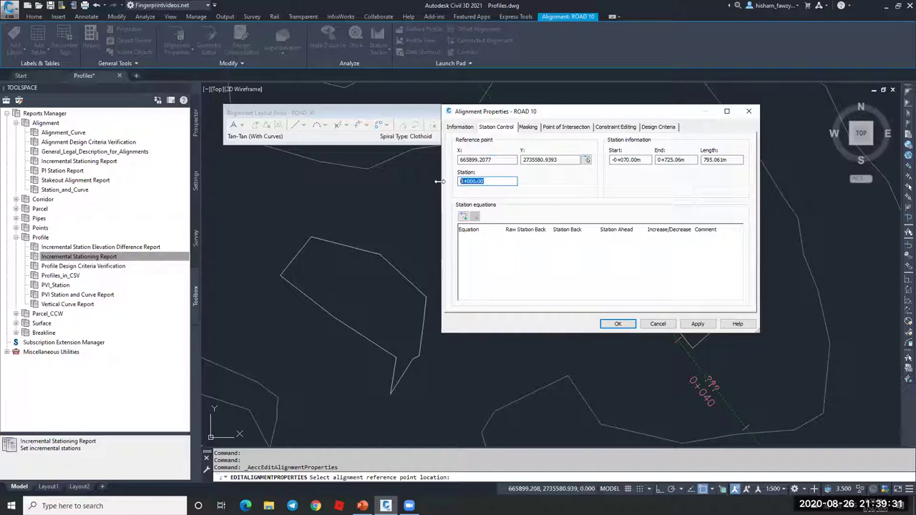
left_click(696, 325)
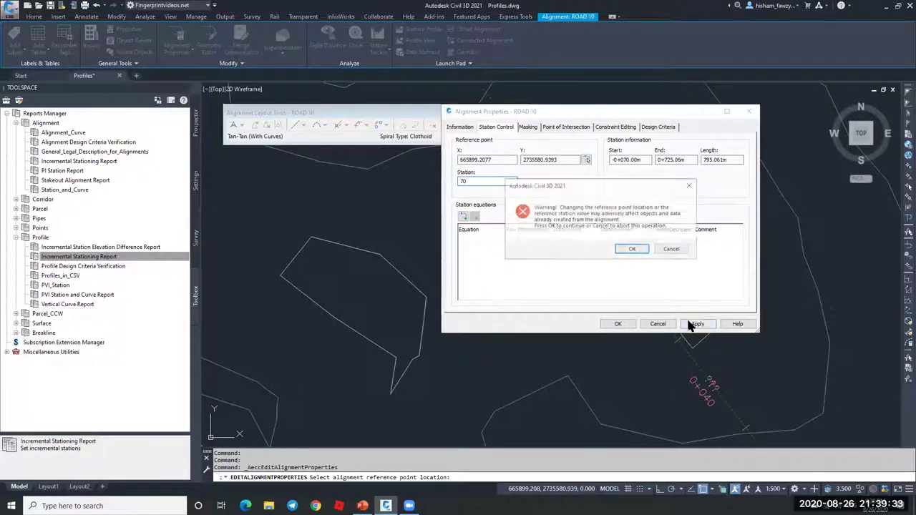
left_click(633, 248)
left_click(619, 324)
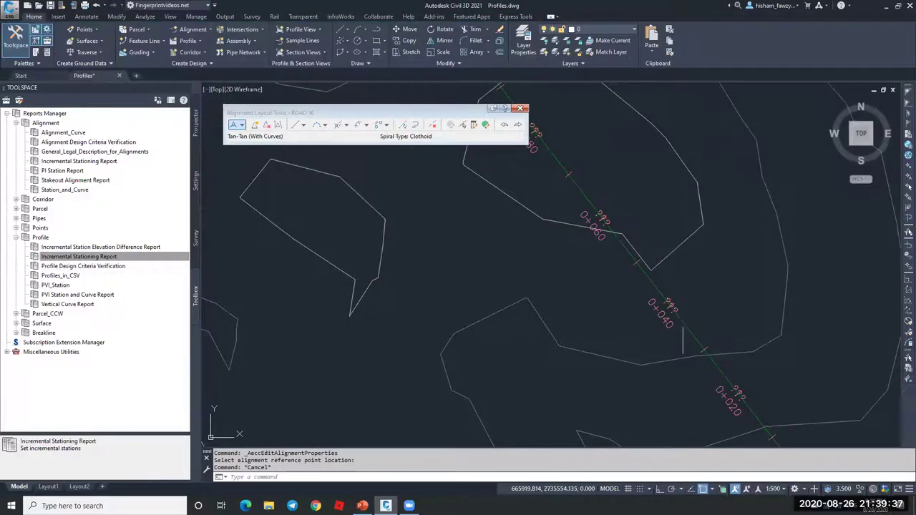
Reopen ROAD 10's properties to confirm stationing now runs 0+000 to 0+795.06
left_click(682, 337)
scroll(600, 228, "up", 2)
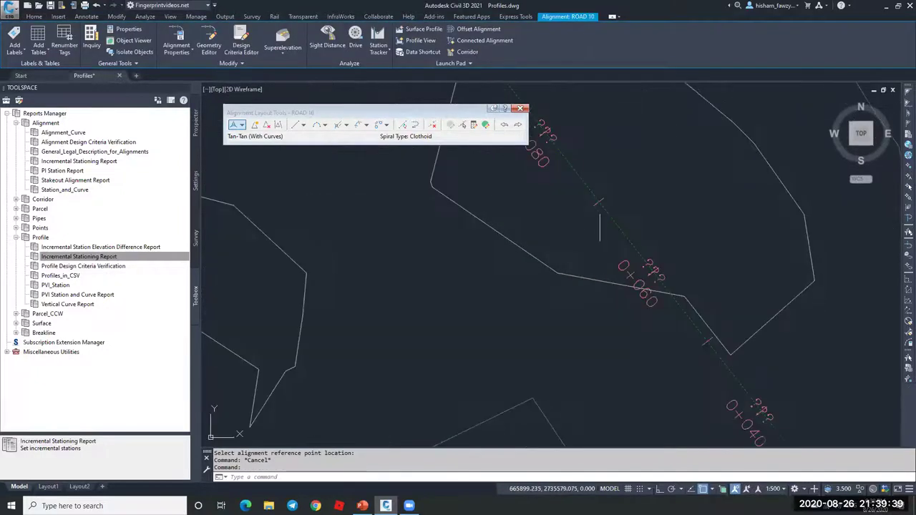
left_click(179, 32)
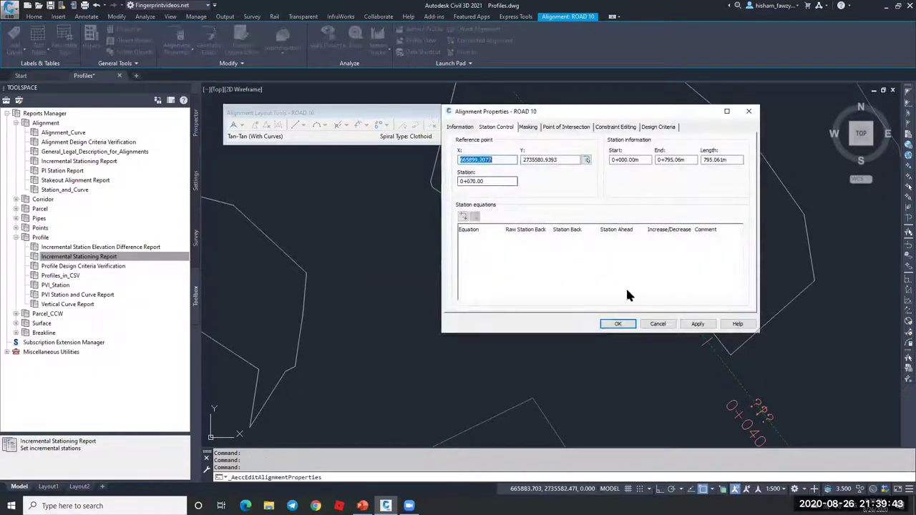
left_click(658, 323)
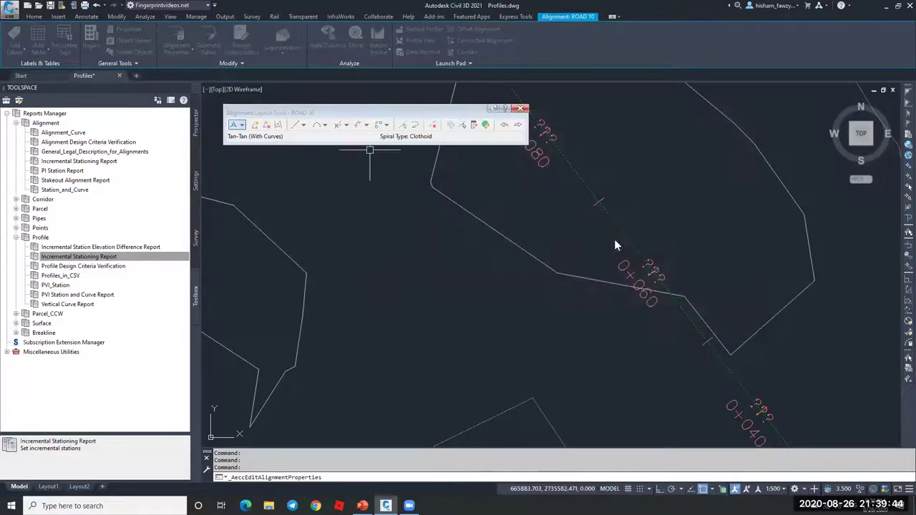
Reverse ROAD 10 once more and check its labels now read 0+060, 0+080 onward
left_click(242, 63)
left_click(192, 75)
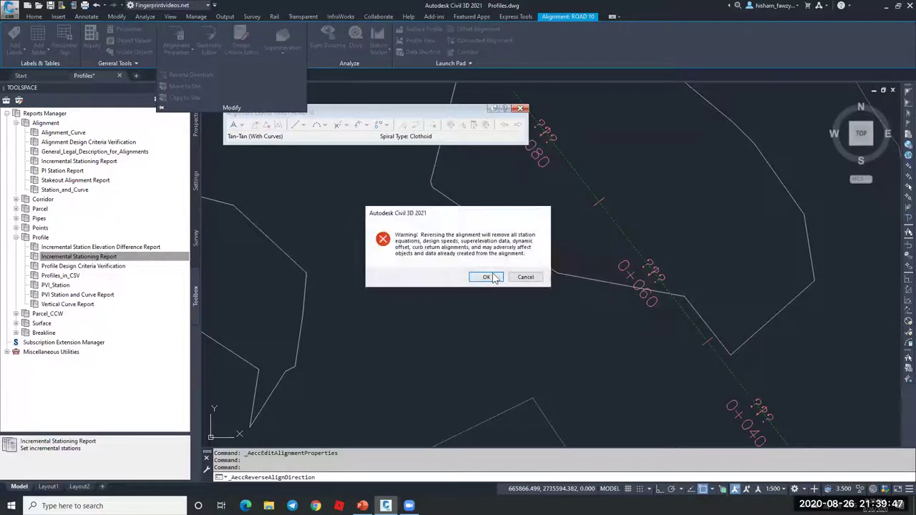
left_click(493, 277)
scroll(629, 196, "down", 4)
scroll(630, 205, "up", 5)
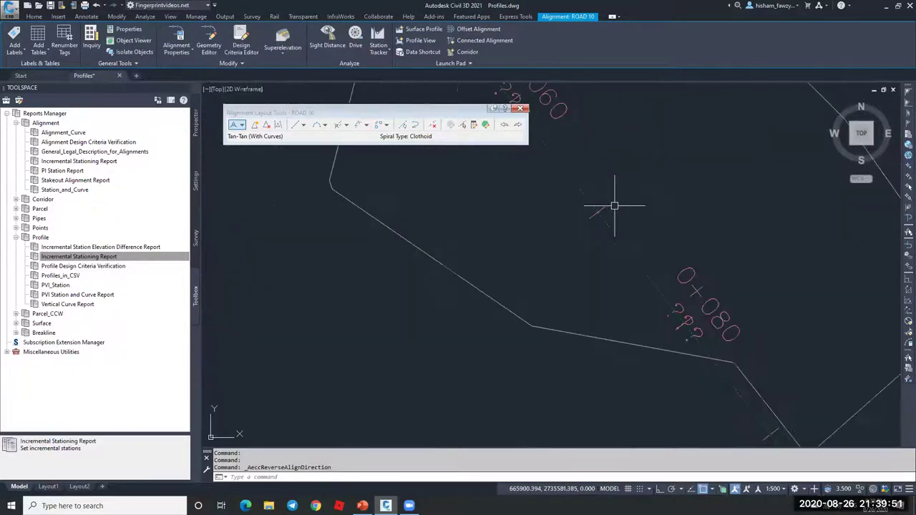
scroll(605, 221, "up", 2)
scroll(608, 208, "down", 2)
scroll(584, 176, "up", 3)
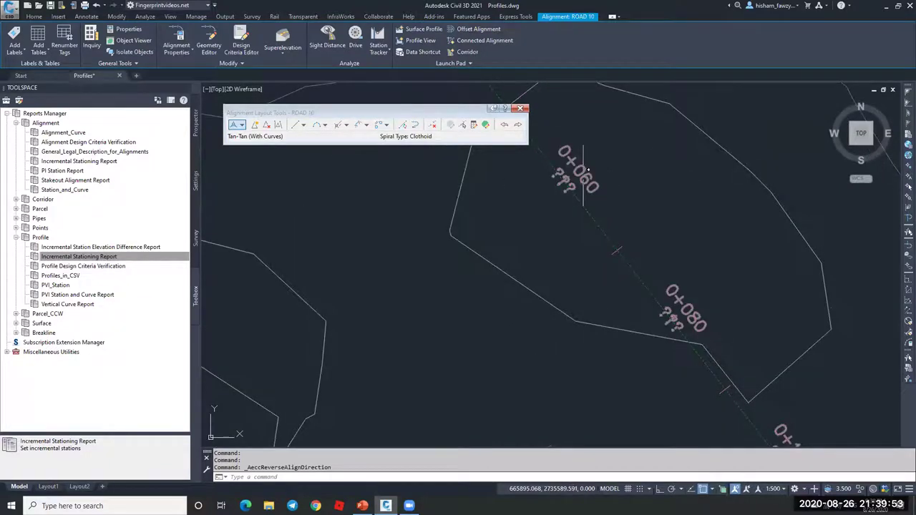
scroll(672, 287, "down", 3)
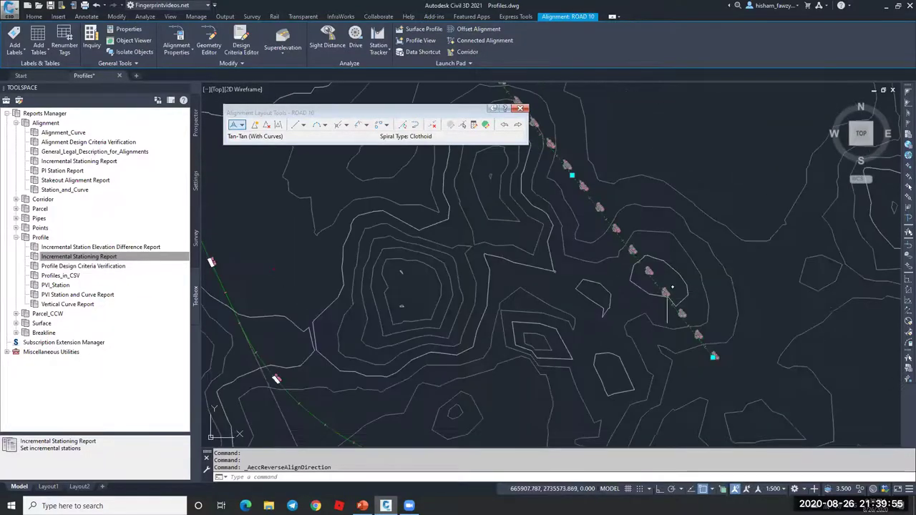
scroll(672, 287, "down", 2)
scroll(662, 286, "up", 3)
scroll(623, 265, "down", 2)
scroll(591, 265, "up", 4)
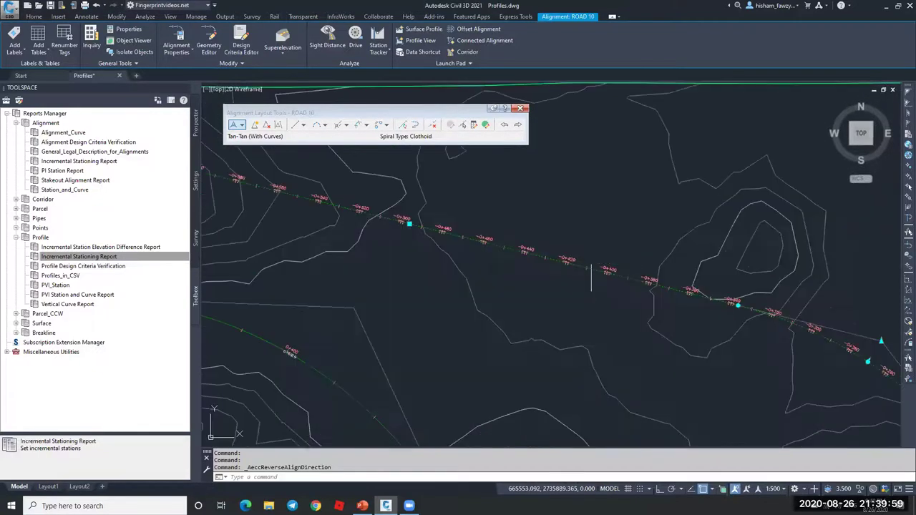
scroll(529, 221, "down", 5)
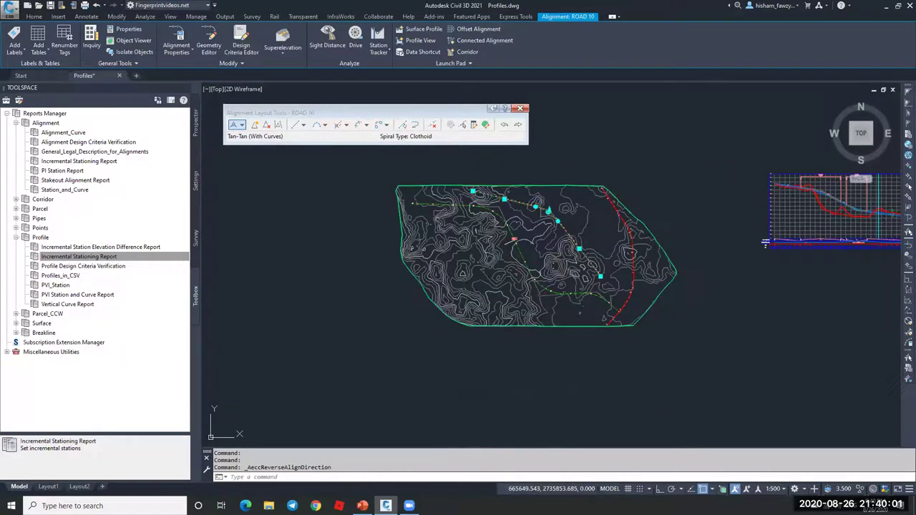
scroll(587, 261, "up", 1)
scroll(587, 261, "up", 7)
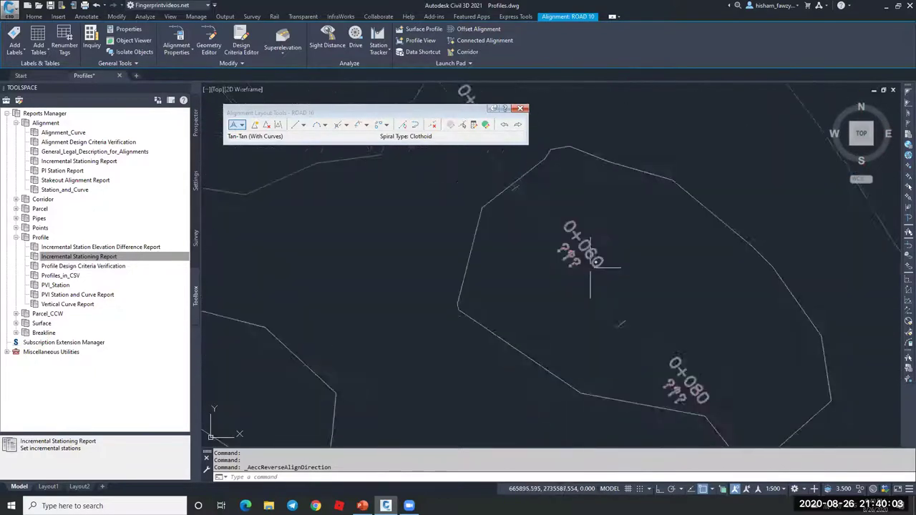
In Station Control, pick a new reference point on ROAD 10 and set its reference station to 0+000
scroll(565, 265, "up", 3)
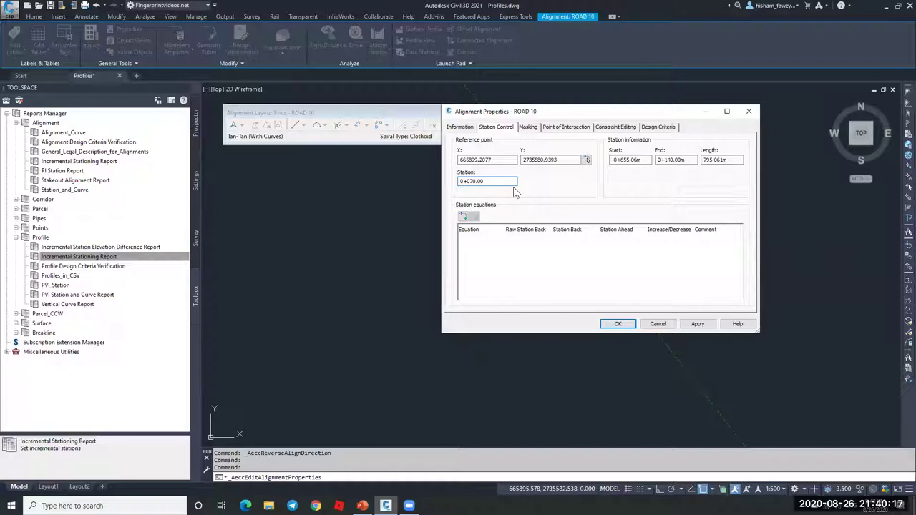
left_click_drag(491, 181, 452, 181)
left_click(585, 161)
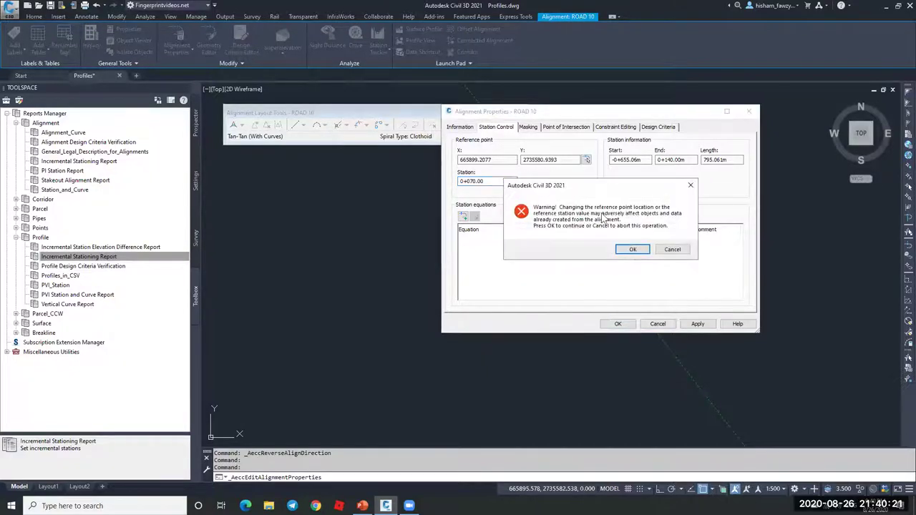
left_click(633, 248)
scroll(716, 315, "up", 5)
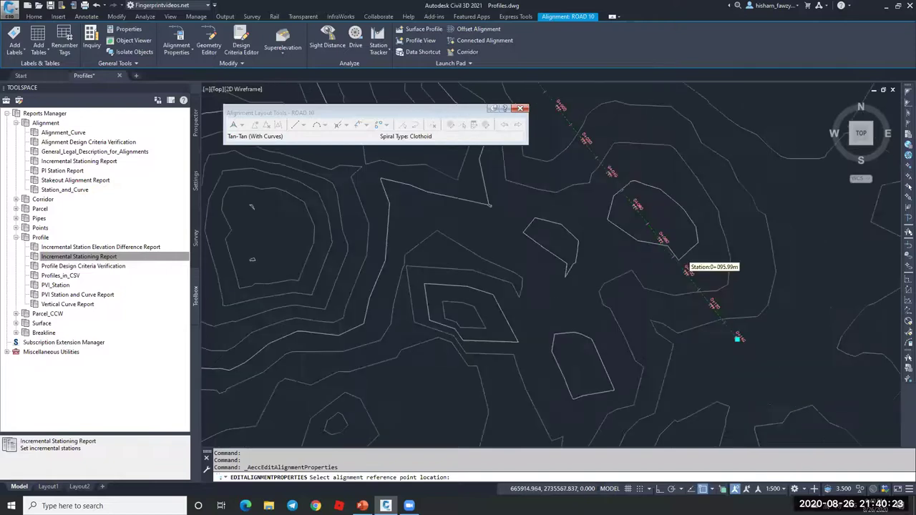
scroll(709, 296, "up", 2)
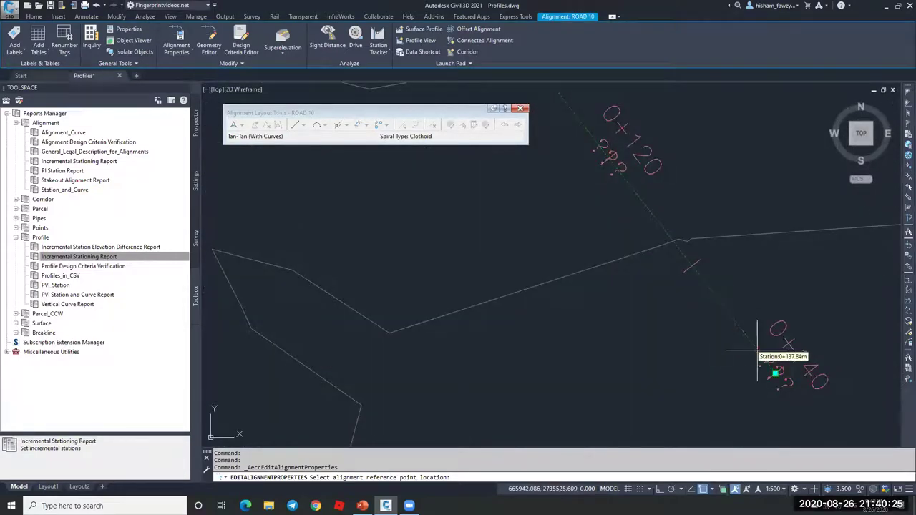
left_click(774, 375)
left_click_drag(483, 183, 449, 184)
type("0")
left_click(616, 324)
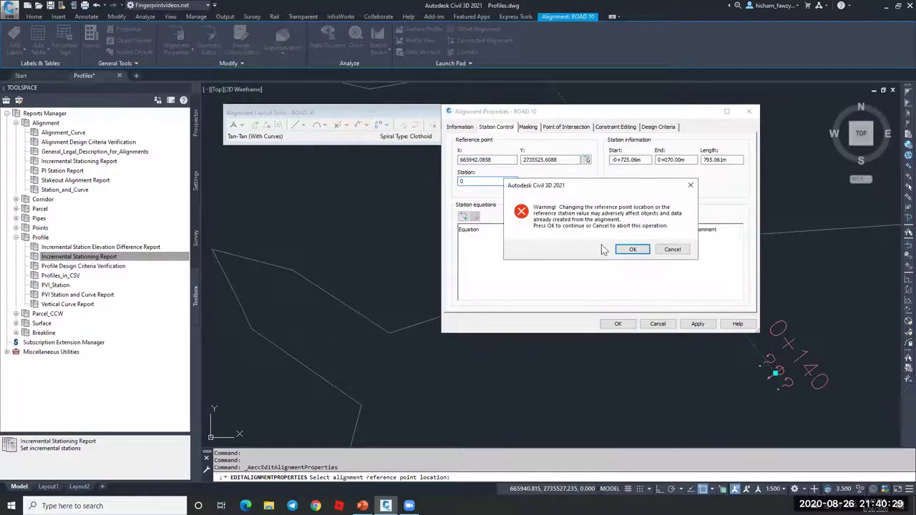
left_click(632, 251)
left_click(624, 324)
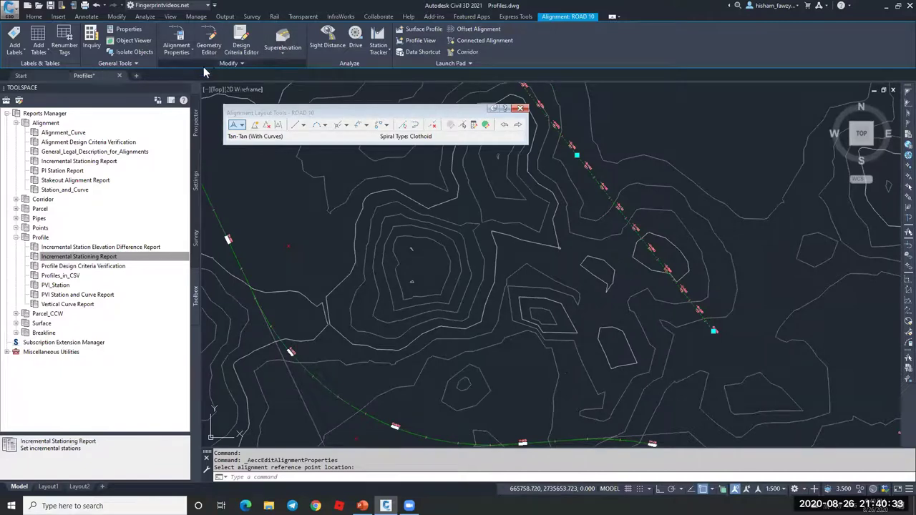
Reverse the direction of ROAD 10 and accept the warning
left_click(203, 66)
left_click(190, 74)
left_click(487, 282)
scroll(712, 331, "up", 5)
scroll(712, 331, "down", 3)
scroll(701, 343, "up", 3)
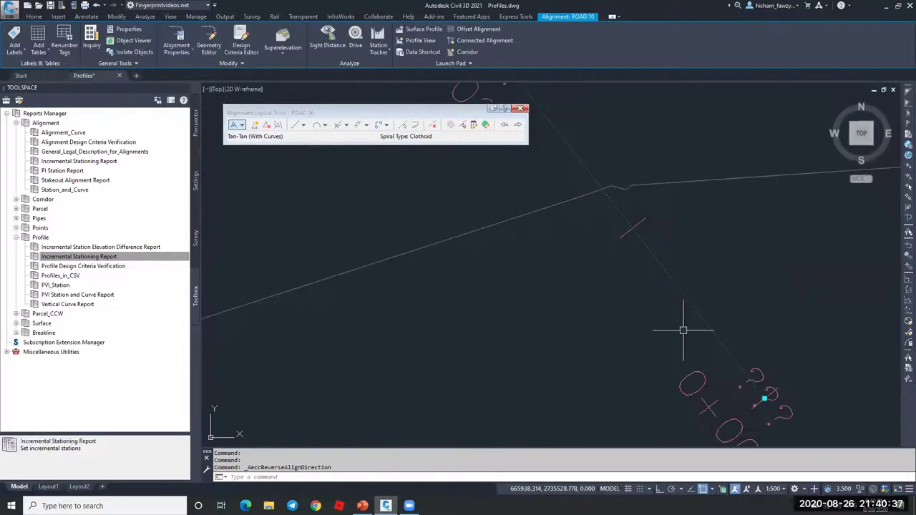
scroll(698, 307, "down", 4)
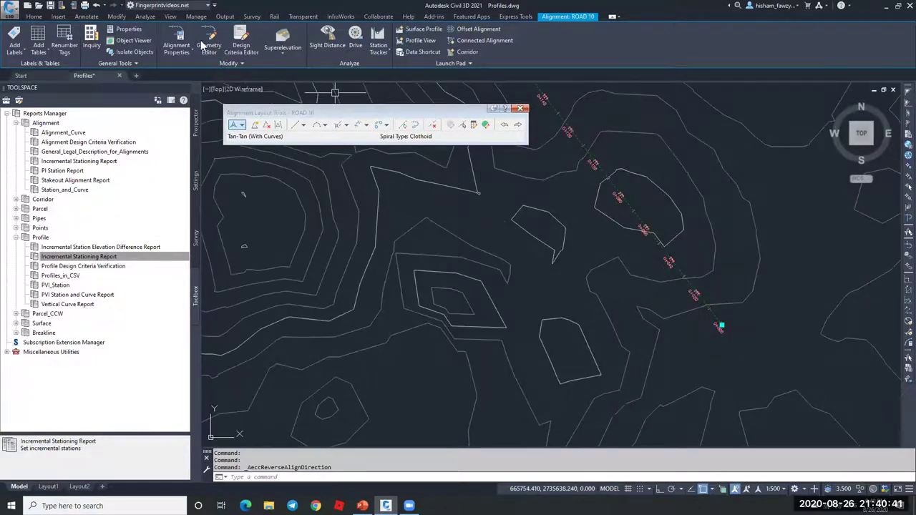
Re-pick ROAD 10's end as the stationing reference point and apply the new reference station
left_click(176, 39)
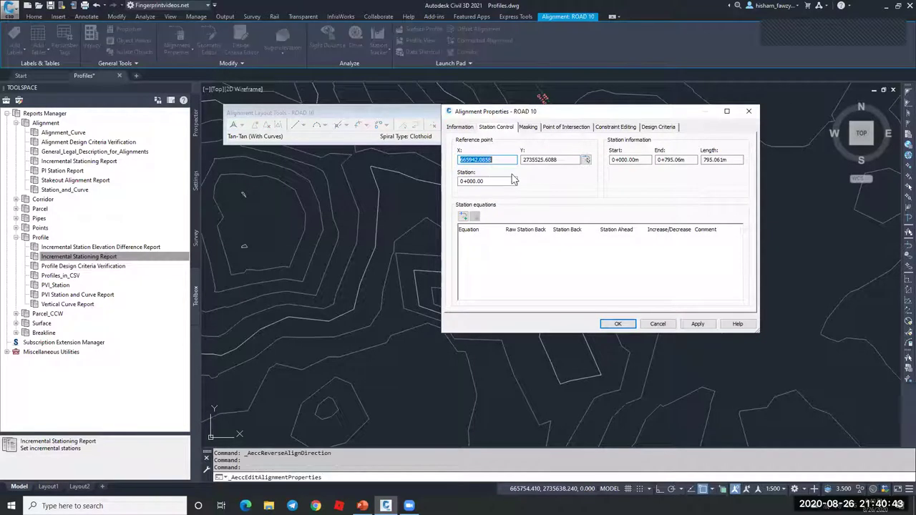
left_click(490, 181)
left_click(586, 160)
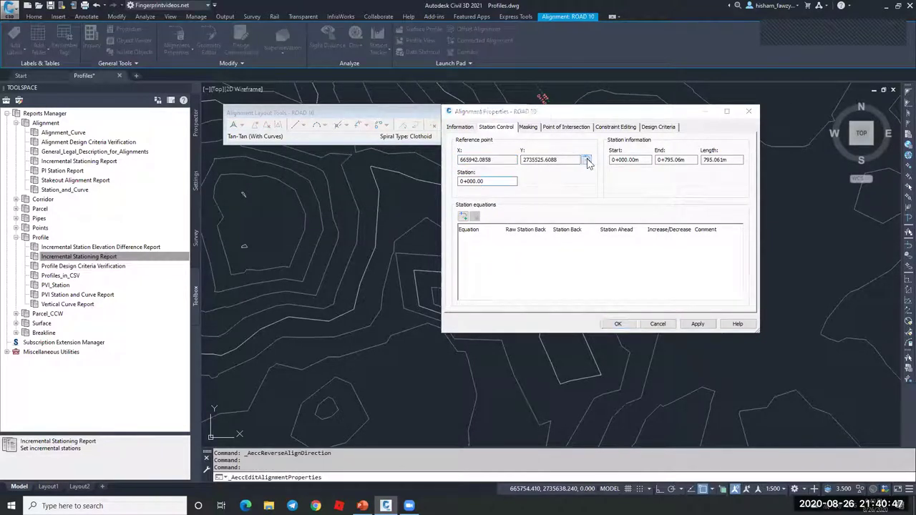
left_click(632, 249)
scroll(744, 325, "down", 3)
scroll(737, 326, "up", 5)
scroll(578, 239, "up", 8)
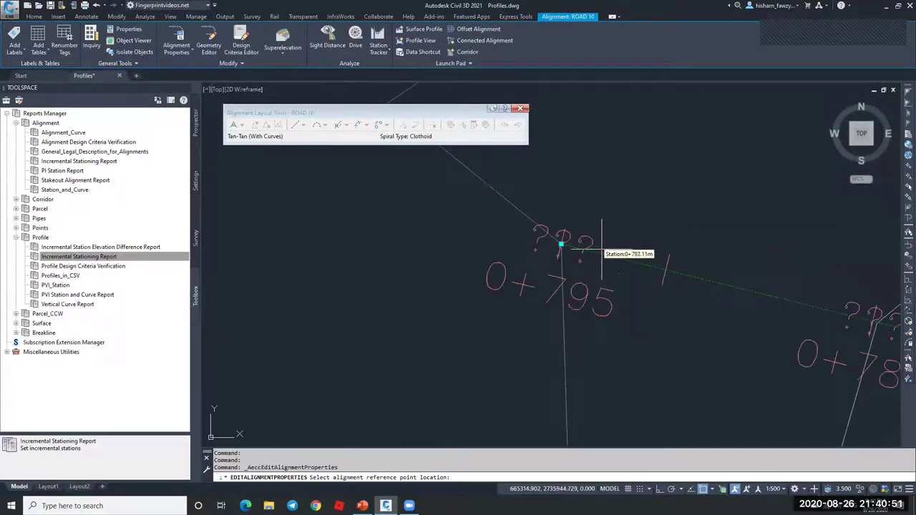
left_click(565, 246)
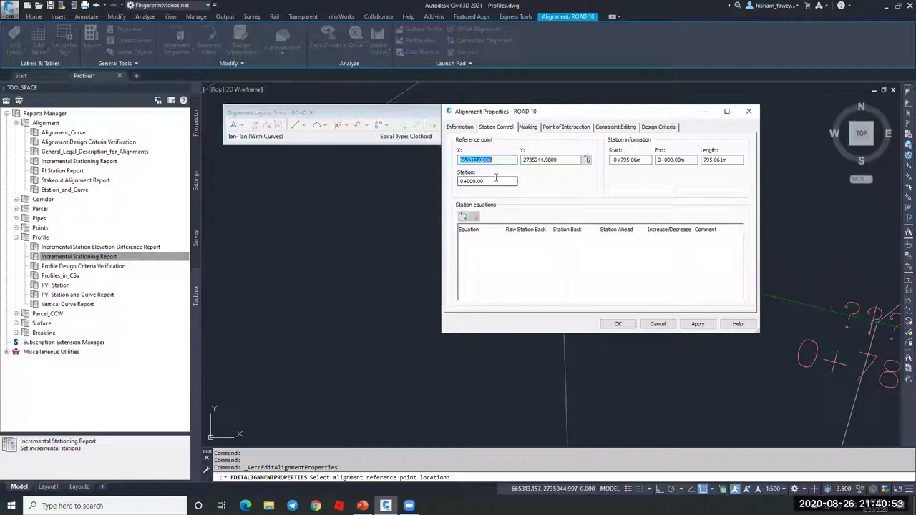
left_click(698, 323)
left_click(618, 323)
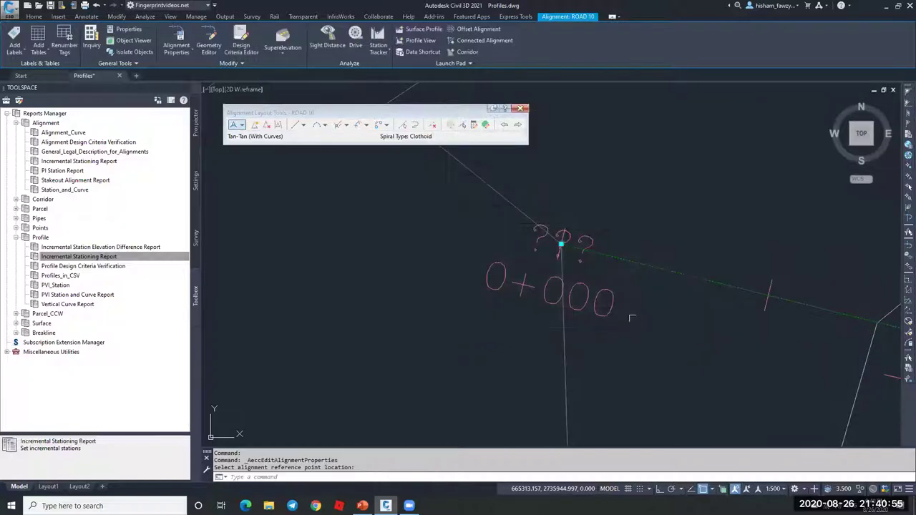
scroll(544, 245, "down", 3)
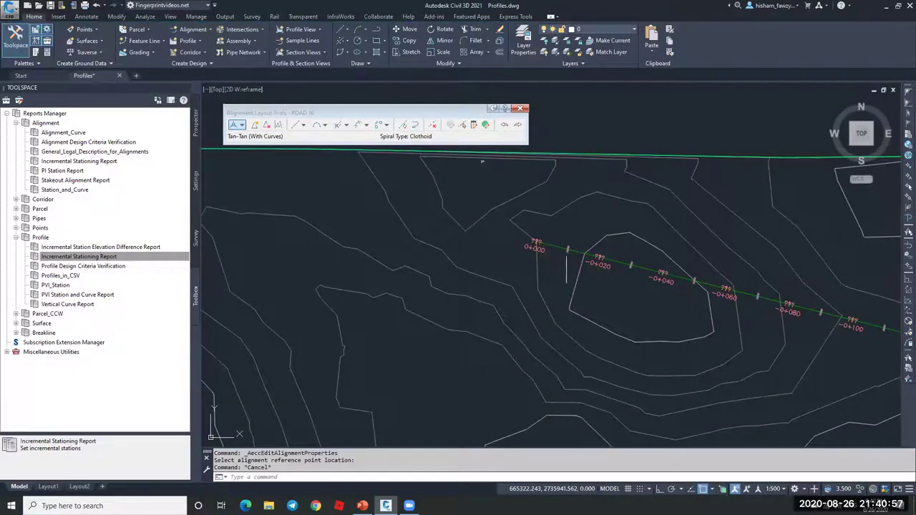
key("Escape")
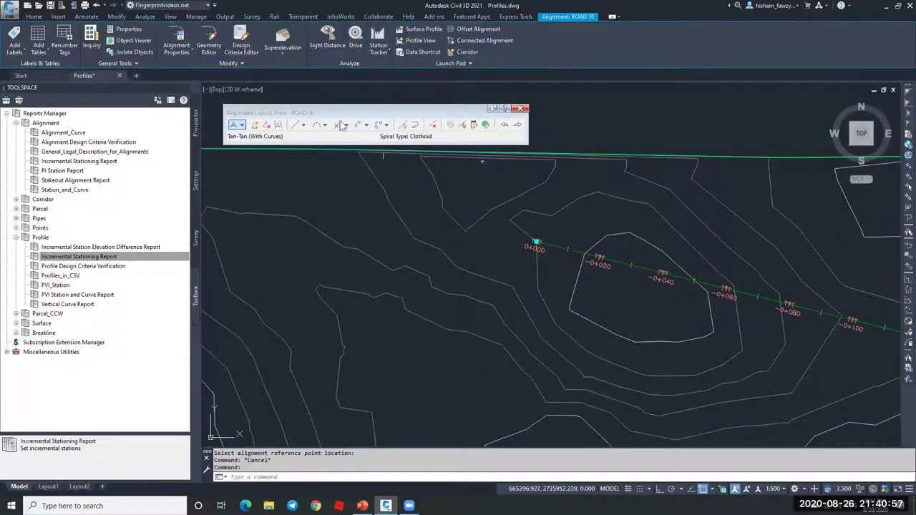
Reverse ROAD 10's direction again so stations increase from the new 0+000 point
left_click(207, 64)
left_click(187, 75)
left_click(486, 278)
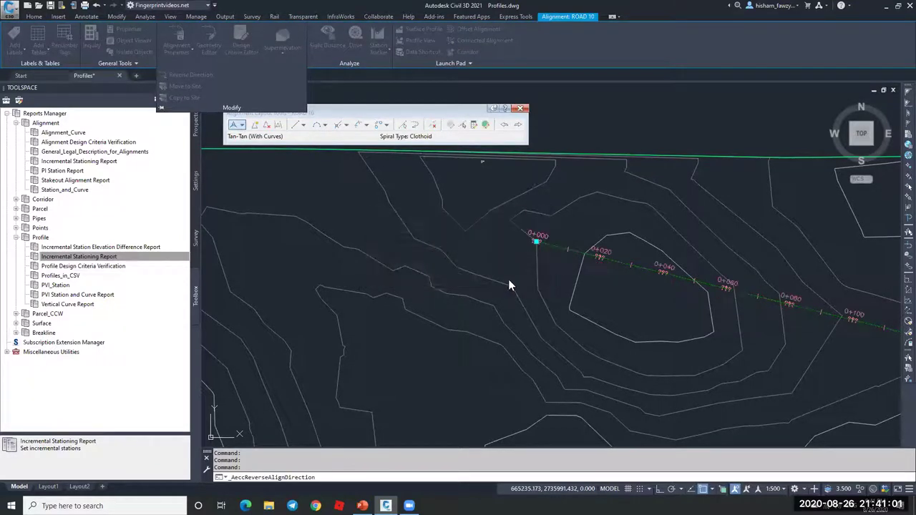
key("Escape")
scroll(536, 246, "up", 3)
scroll(570, 248, "down", 5)
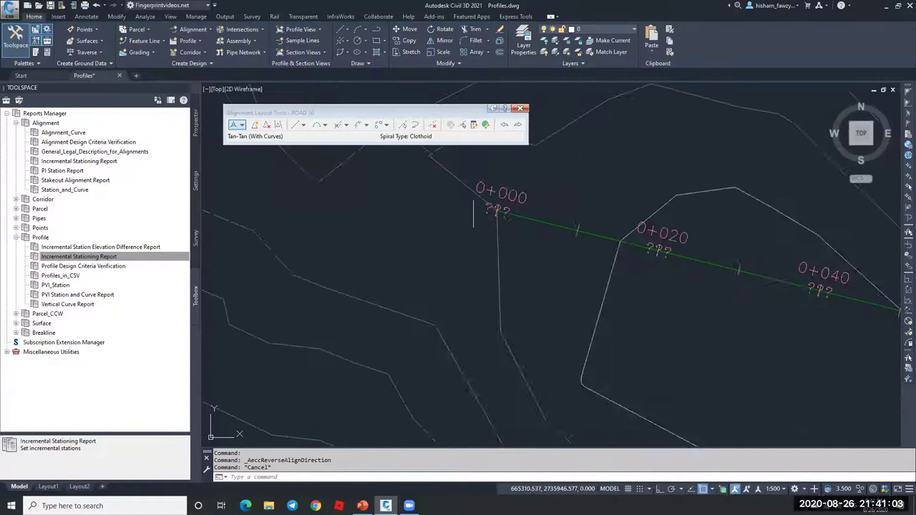
scroll(576, 254, "up", 6)
scroll(573, 244, "down", 5)
Check ROAD 10's properties to confirm stationing runs from 0+000 to 0+795.06
left_click(584, 238)
double_click(505, 199)
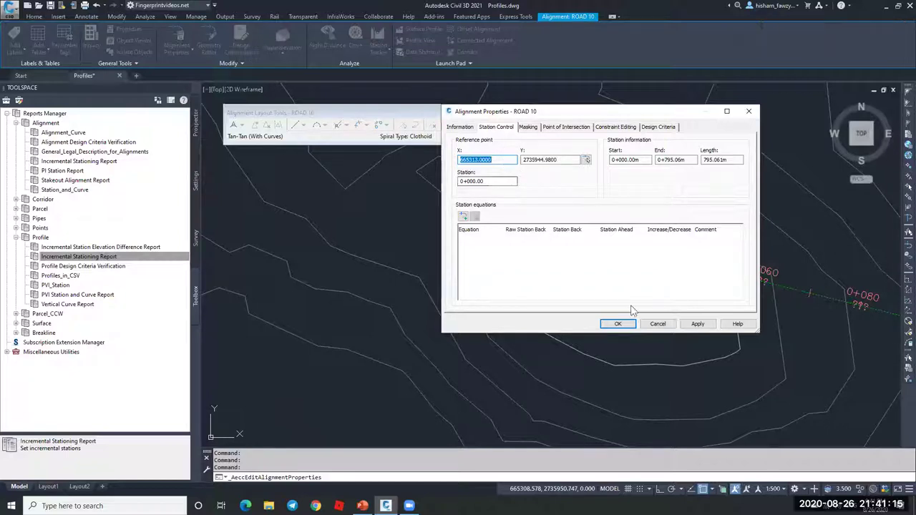
left_click(658, 323)
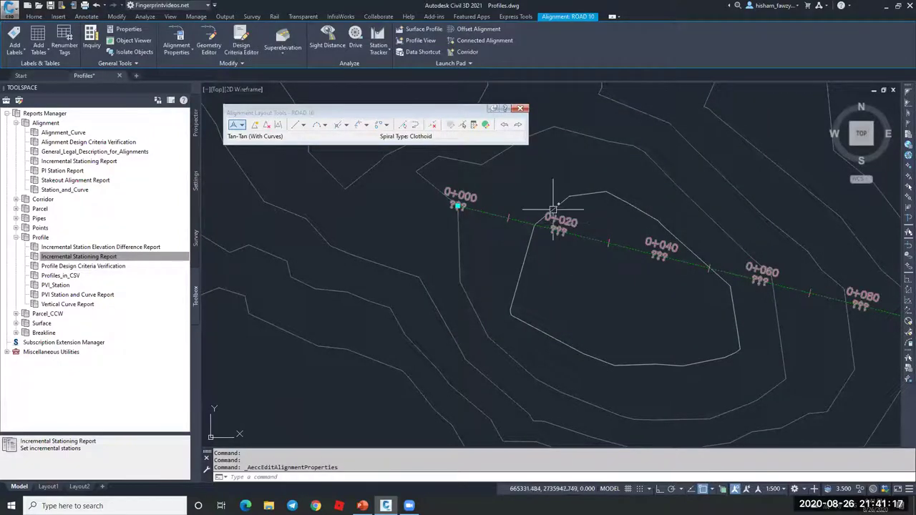
key("Escape")
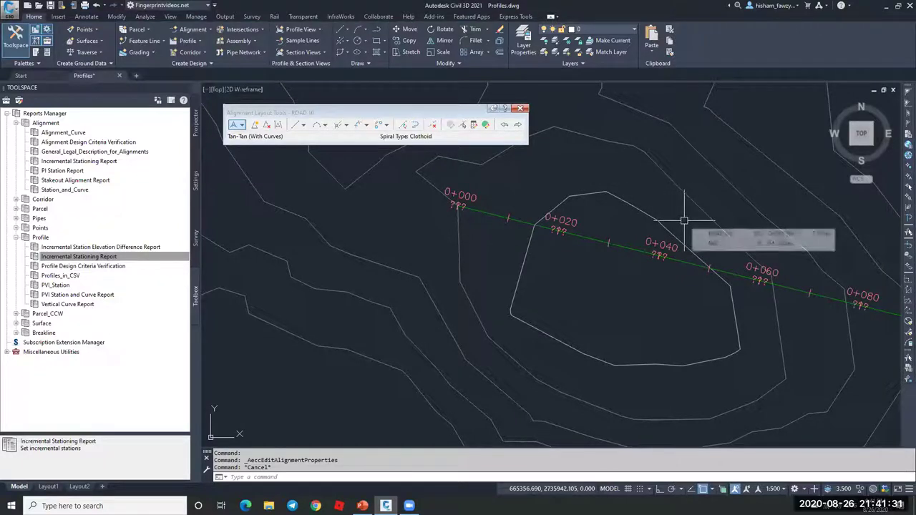
left_click(591, 236)
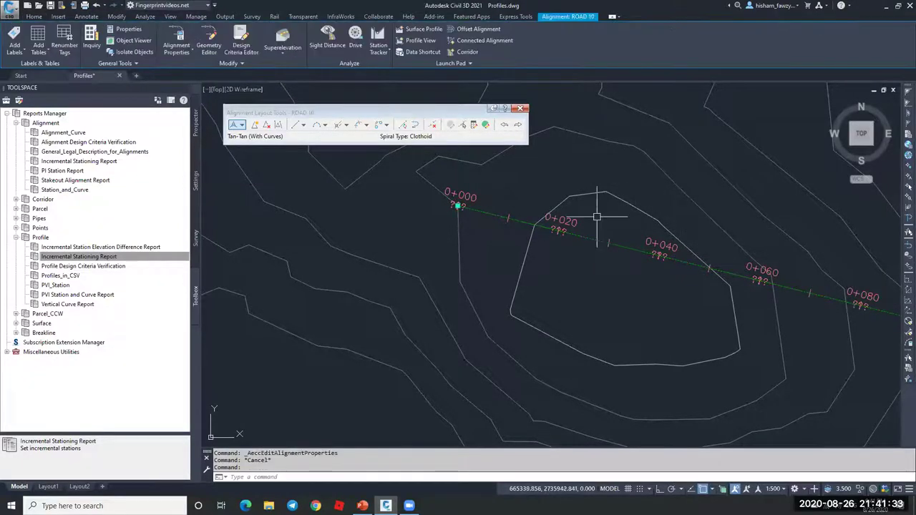
left_click(176, 39)
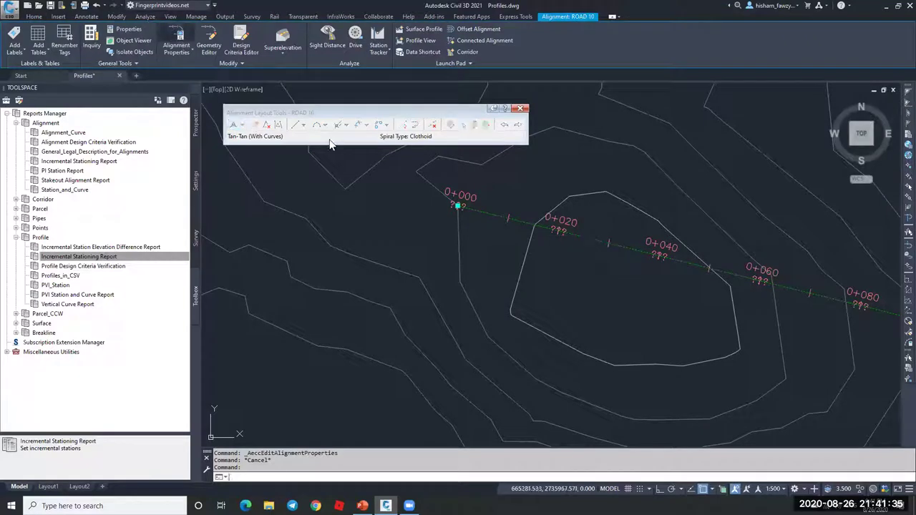
left_click(460, 127)
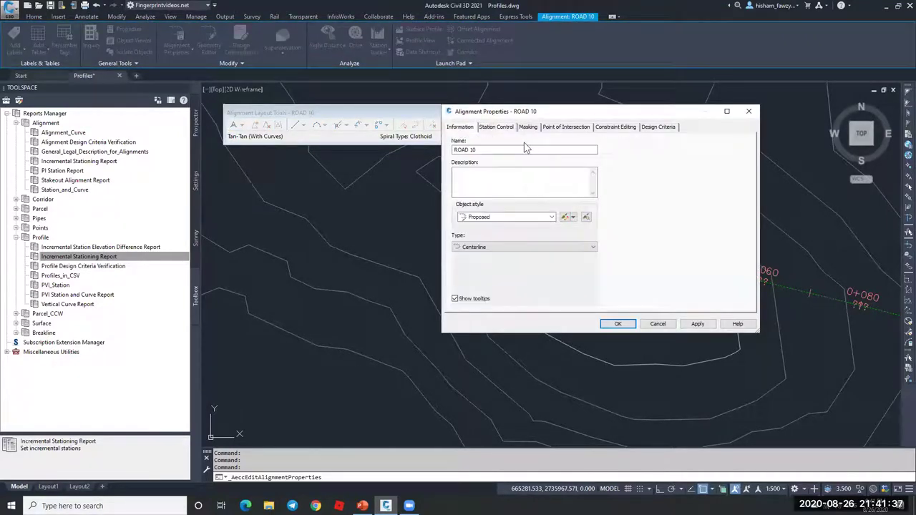
left_click(658, 127)
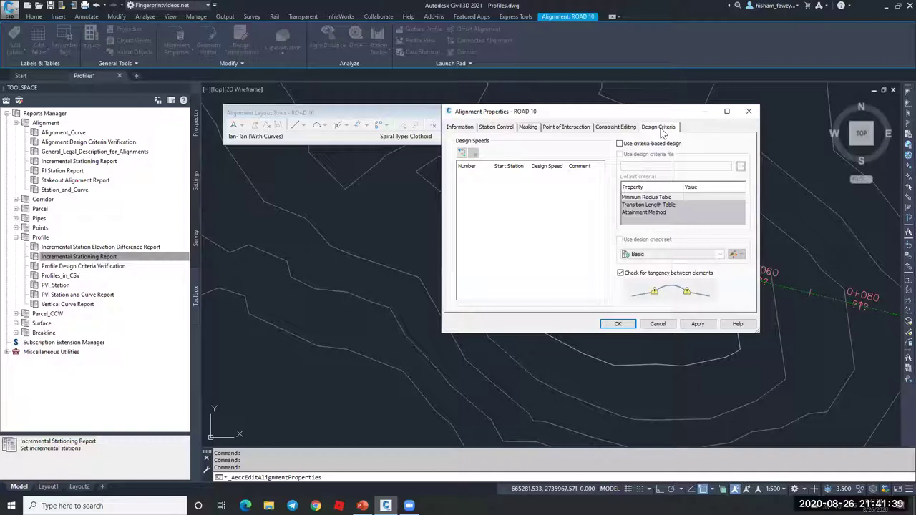
left_click(630, 146)
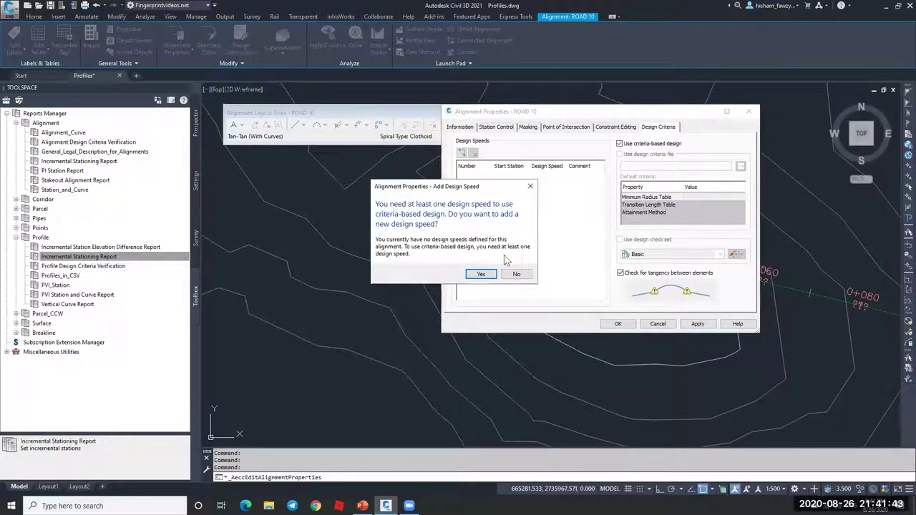
left_click(515, 274)
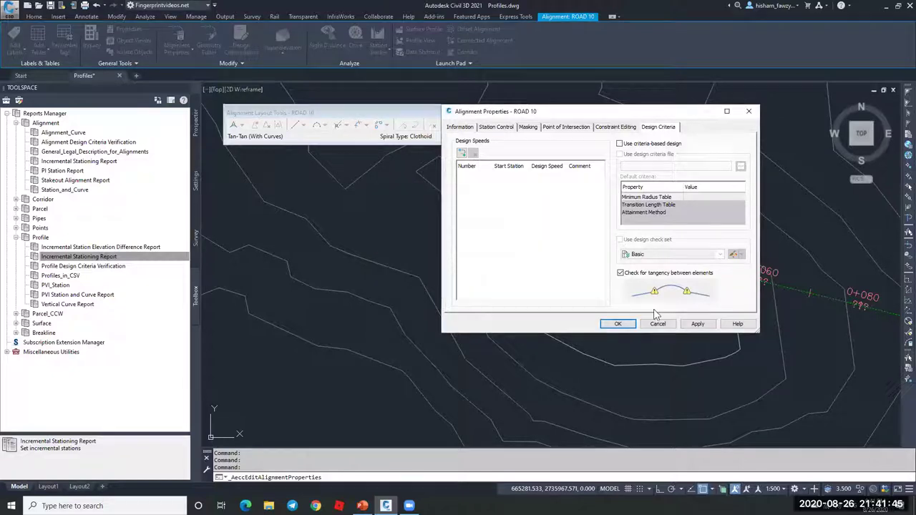
left_click(657, 323)
left_click(283, 47)
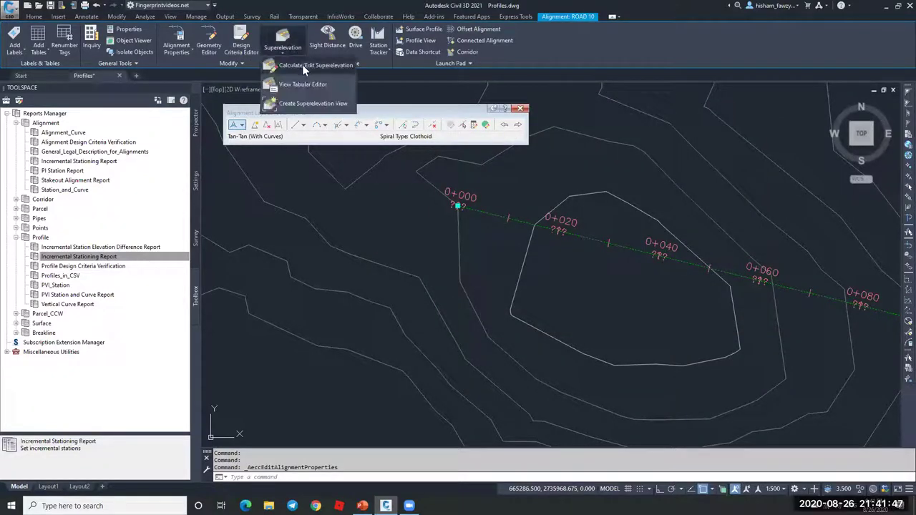
left_click(315, 65)
left_click(452, 228)
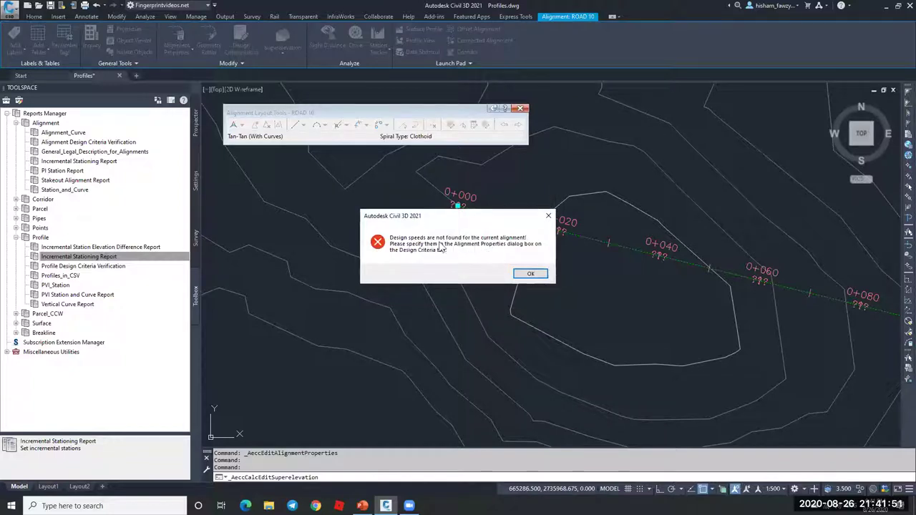
left_click(548, 216)
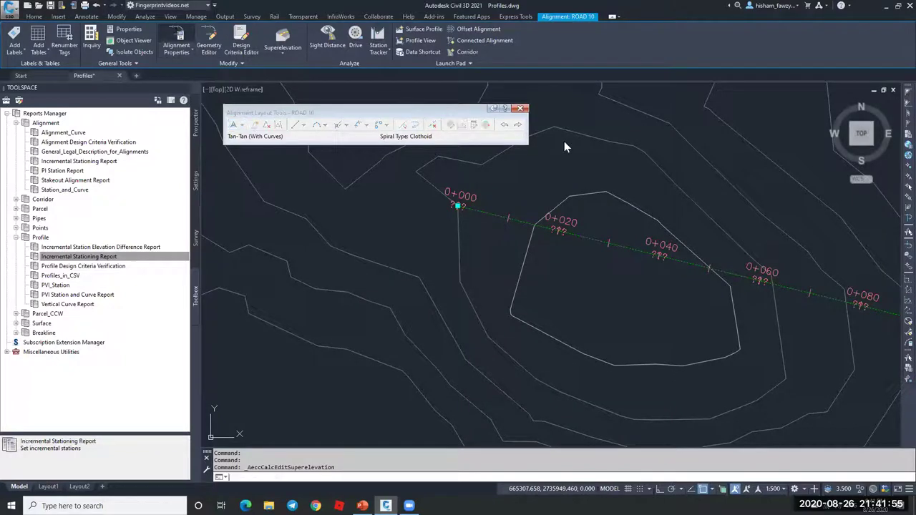
left_click(176, 44)
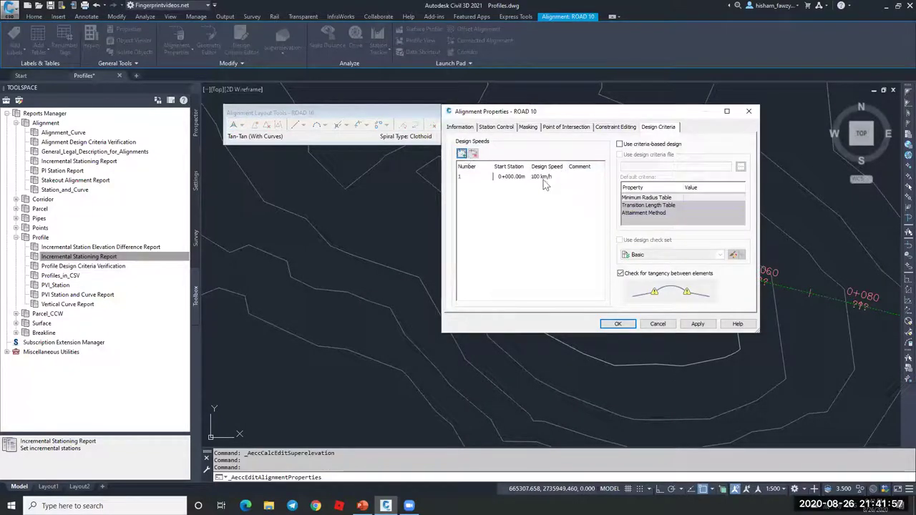
left_click(670, 145)
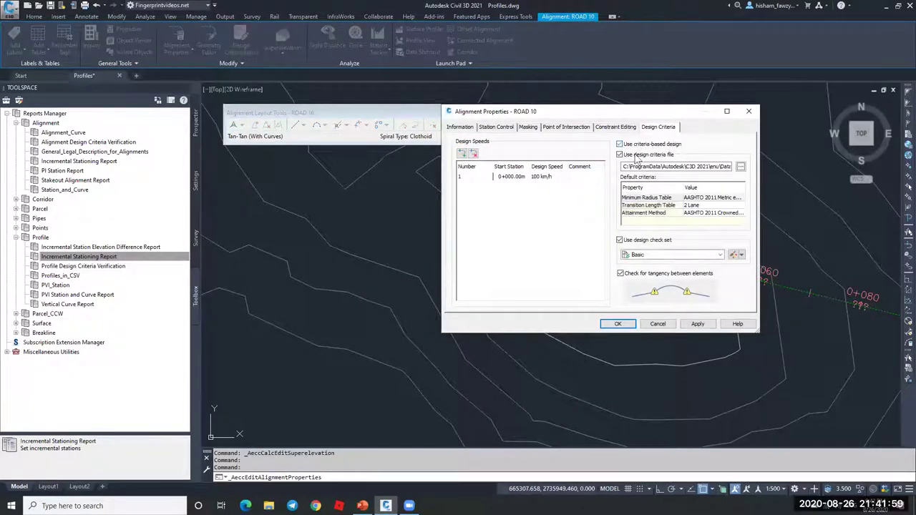
left_click(719, 198)
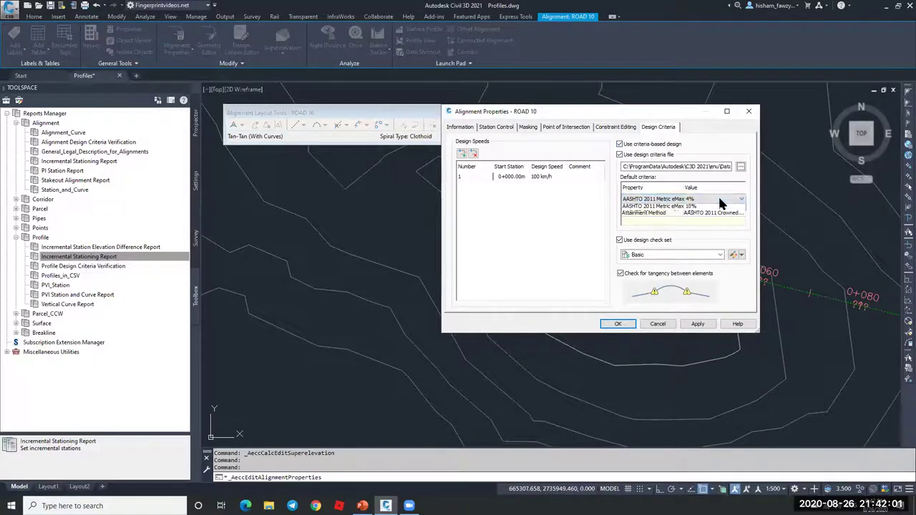
left_click(700, 236)
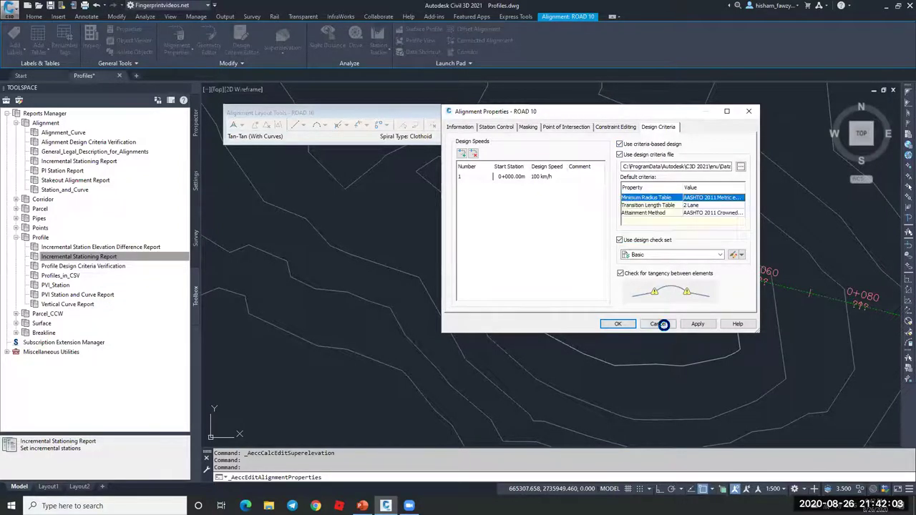
left_click(658, 324)
Select the ROAD 10 alignment and erase it
key("Escape")
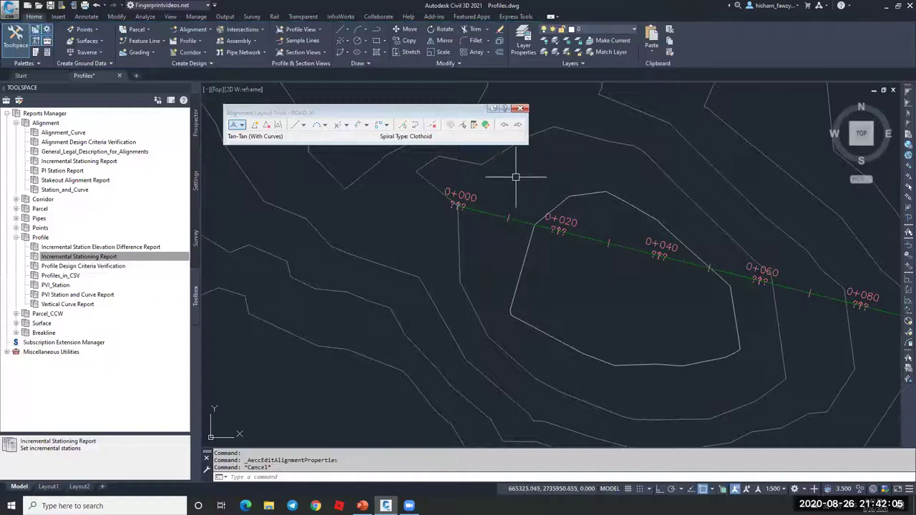
mouse_move(497, 203)
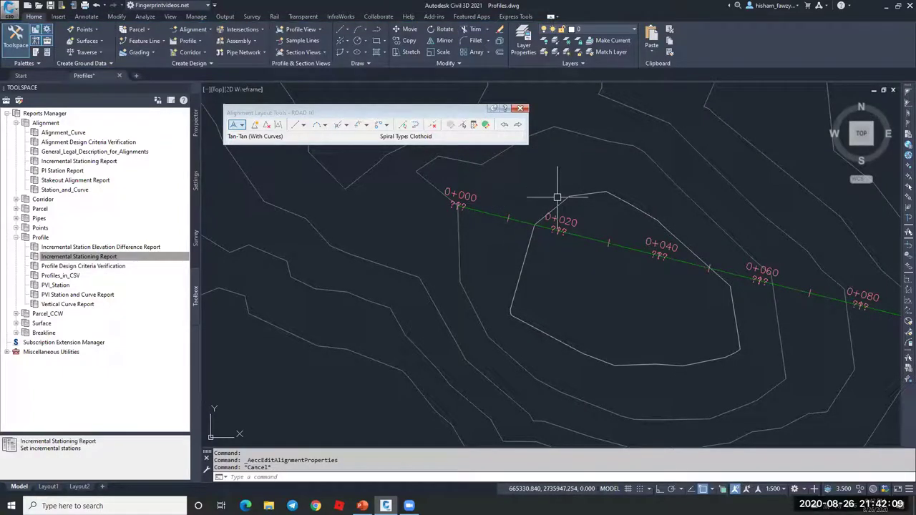
left_click(493, 213)
scroll(519, 186, "down", 2)
key("Delete")
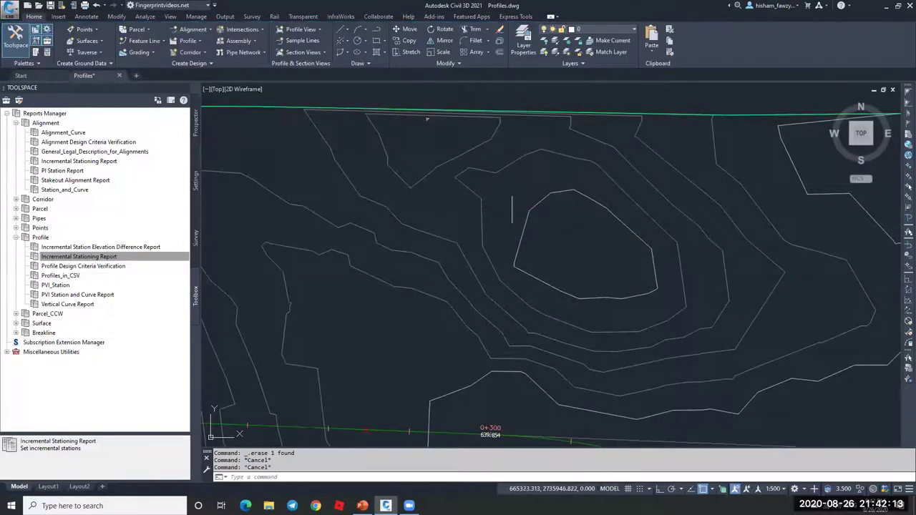
Zoom around the plan to find ROAD 01 and its station elevation labels
scroll(519, 186, "down", 3)
scroll(520, 187, "down", 3)
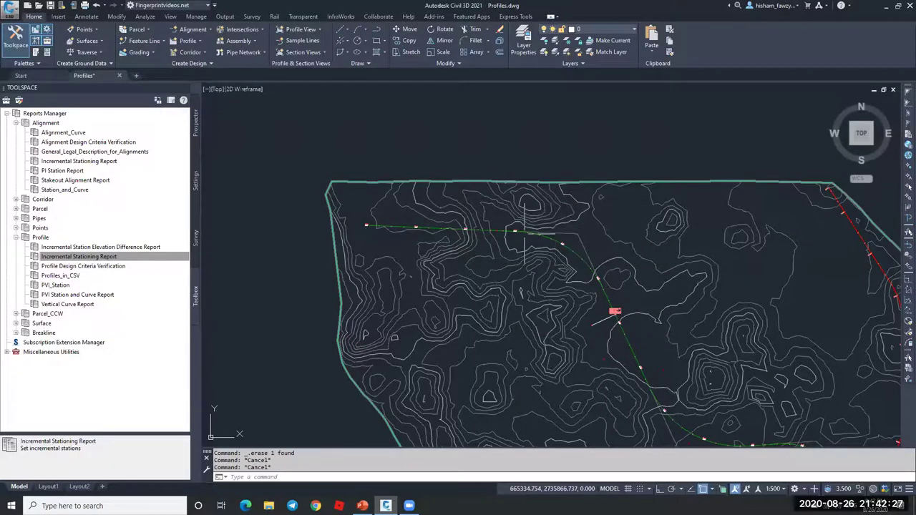
scroll(516, 234, "up", 4)
scroll(516, 234, "up", 5)
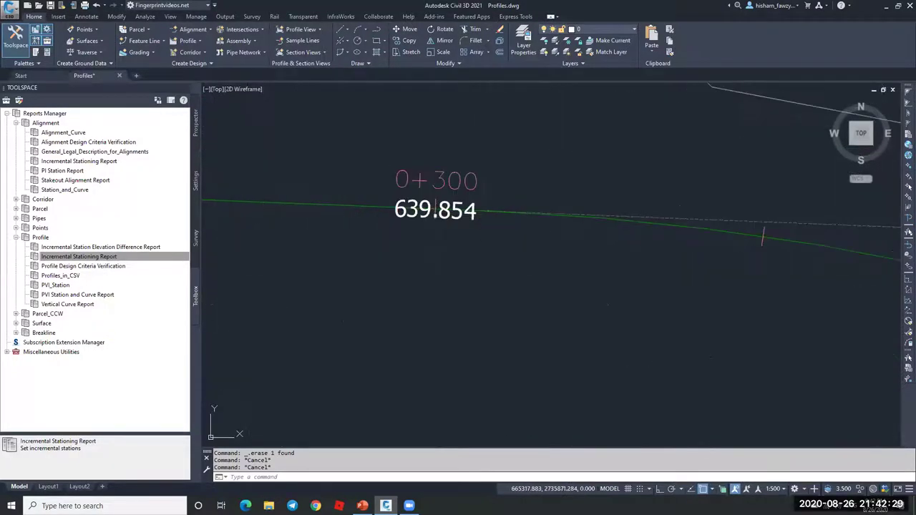
mouse_move(461, 223)
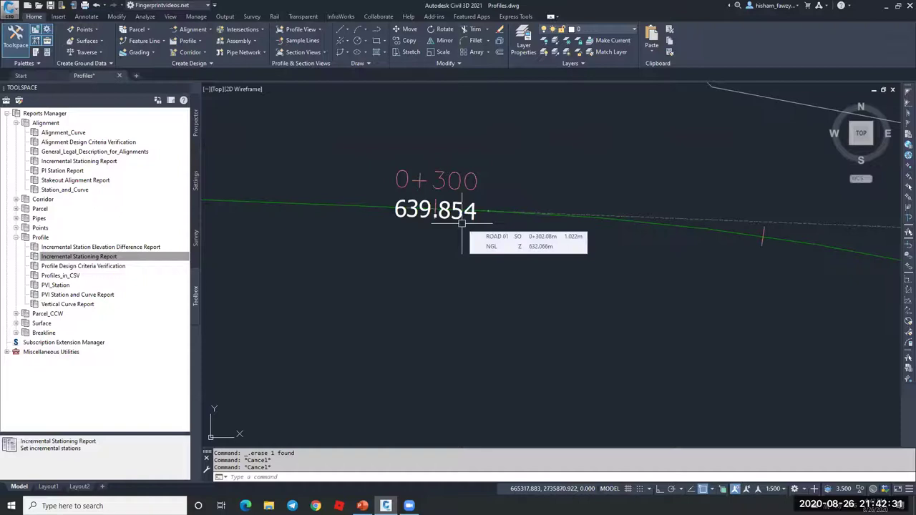
scroll(615, 172, "down", 4)
scroll(600, 194, "down", 3)
scroll(584, 221, "down", 2)
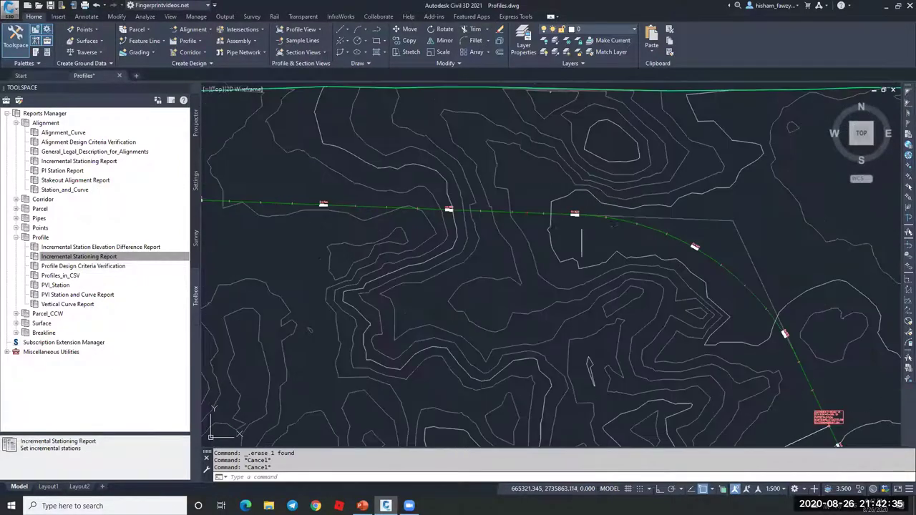
scroll(704, 250, "up", 5)
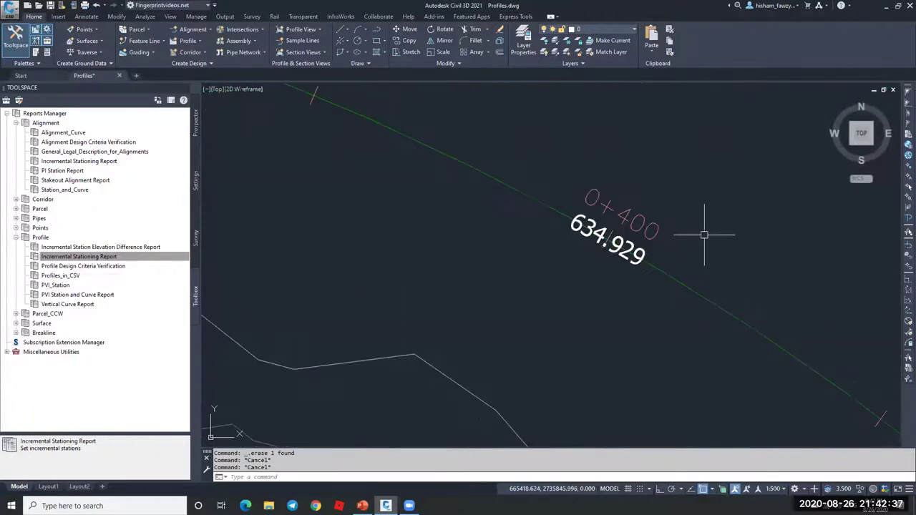
scroll(509, 137, "down", 5)
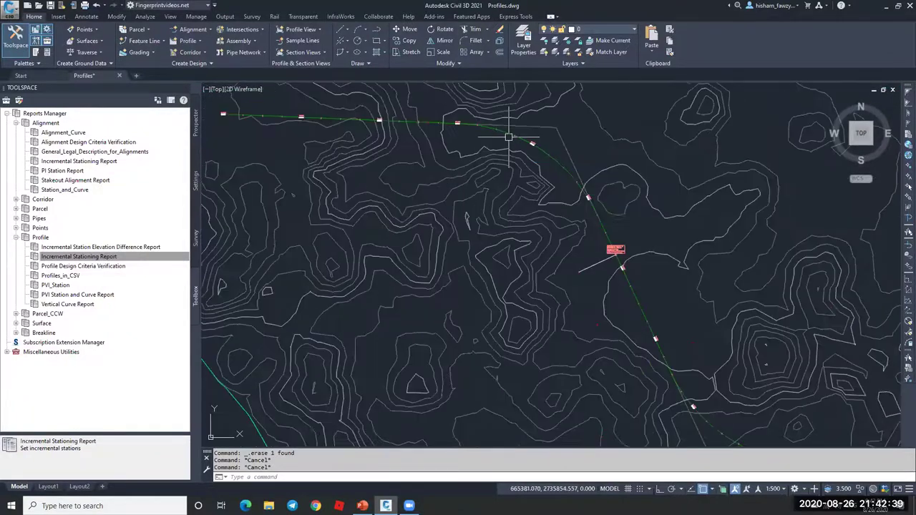
scroll(508, 138, "down", 5)
scroll(633, 240, "up", 5)
scroll(636, 244, "down", 3)
scroll(636, 233, "up", 3)
scroll(636, 236, "up", 3)
Select ROAD 01, open its Geometry Editor layout tools, and expand the curve type list
scroll(634, 254, "down", 2)
left_click(620, 253)
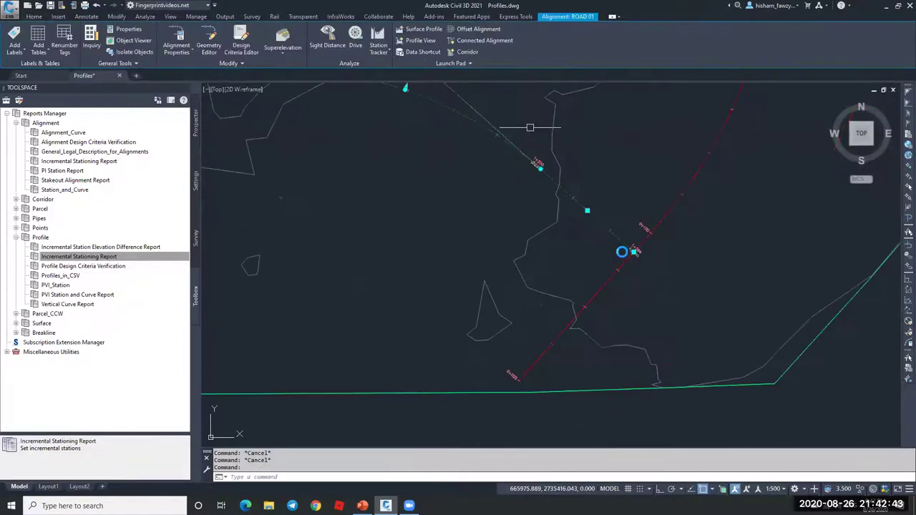
scroll(595, 242, "up", 3)
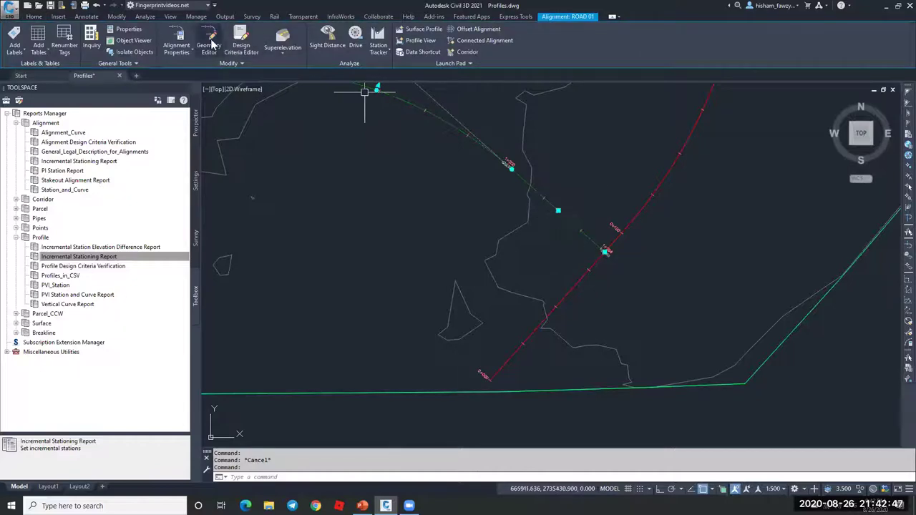
left_click(211, 45)
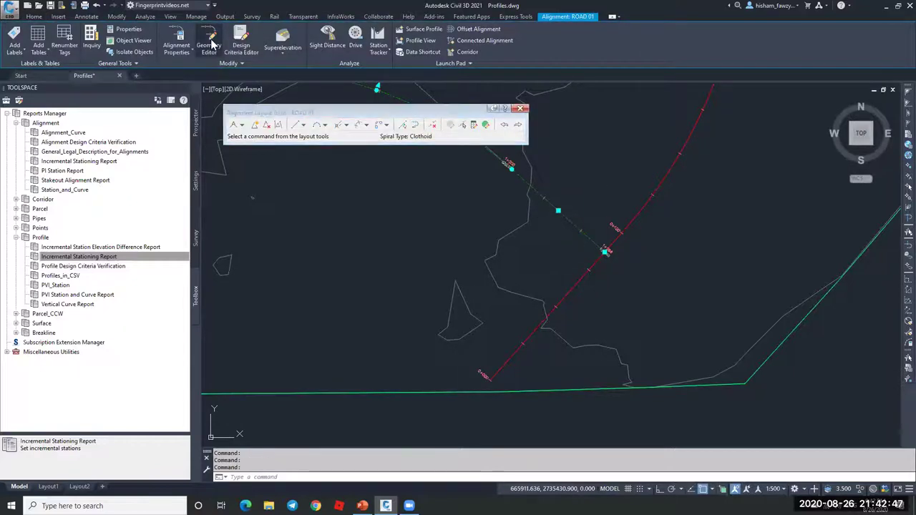
left_click(324, 126)
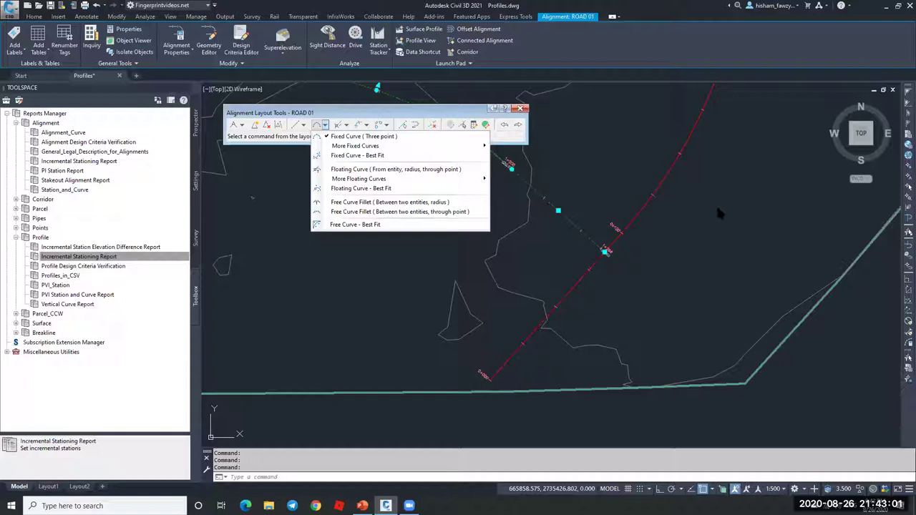
Attach a radius-250 floating curve to ROAD 01's end tangent, ending at a point beyond it
left_click(368, 172)
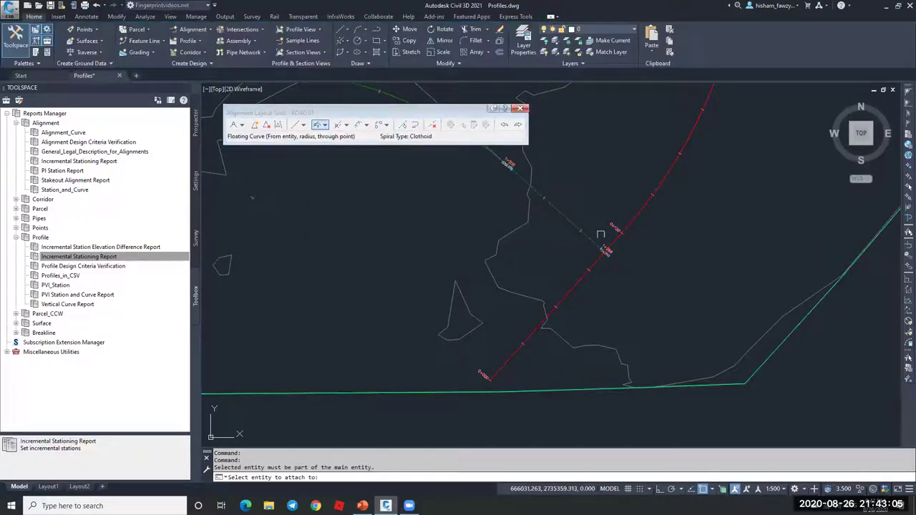
left_click(597, 242)
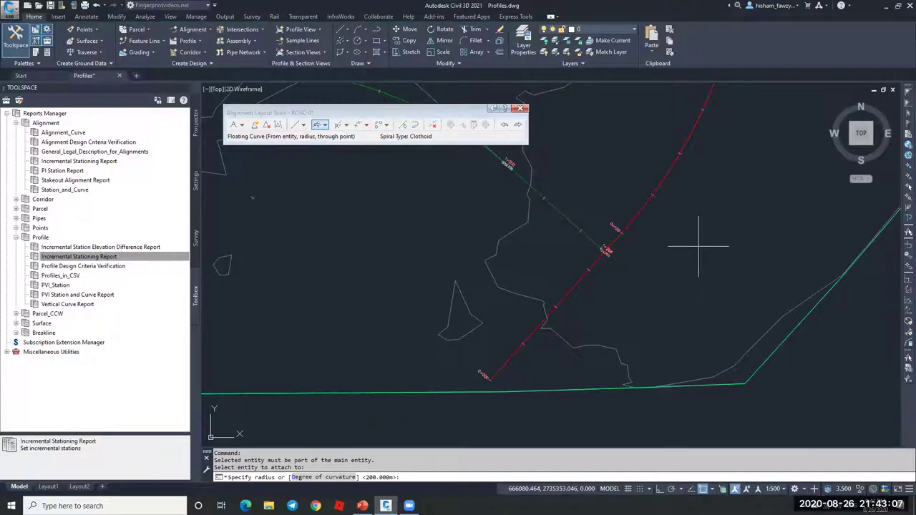
type("250")
key("Return")
key("Return")
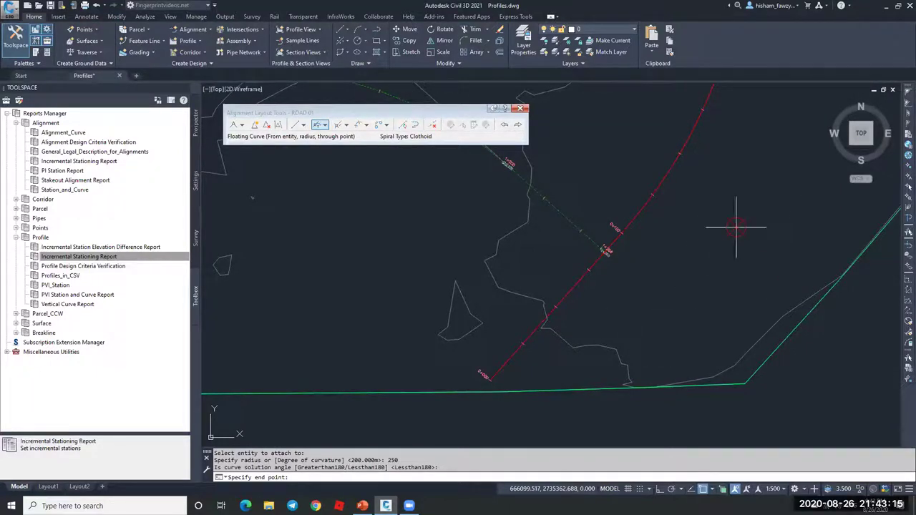
left_click(728, 306)
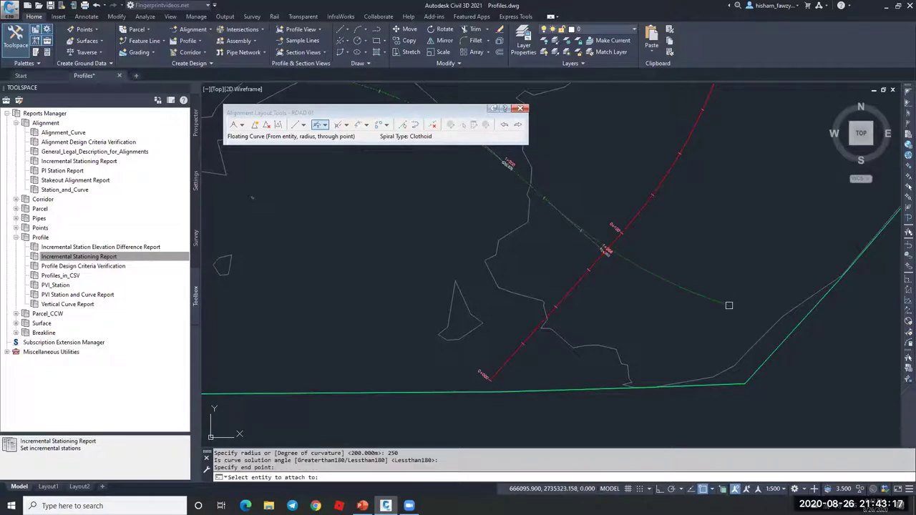
key("Return")
Zoom in and select ROAD 01 to check the extension to station 1+334
scroll(725, 307, "up", 4)
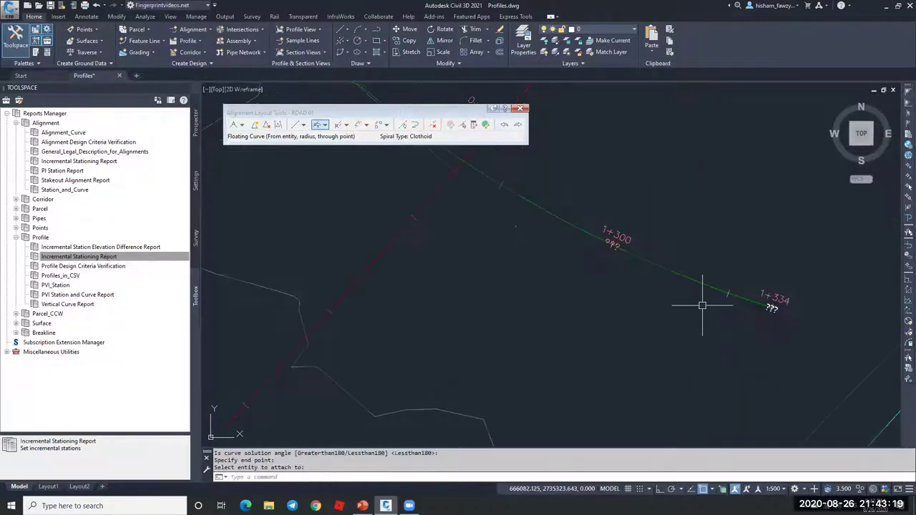
scroll(798, 314, "down", 5)
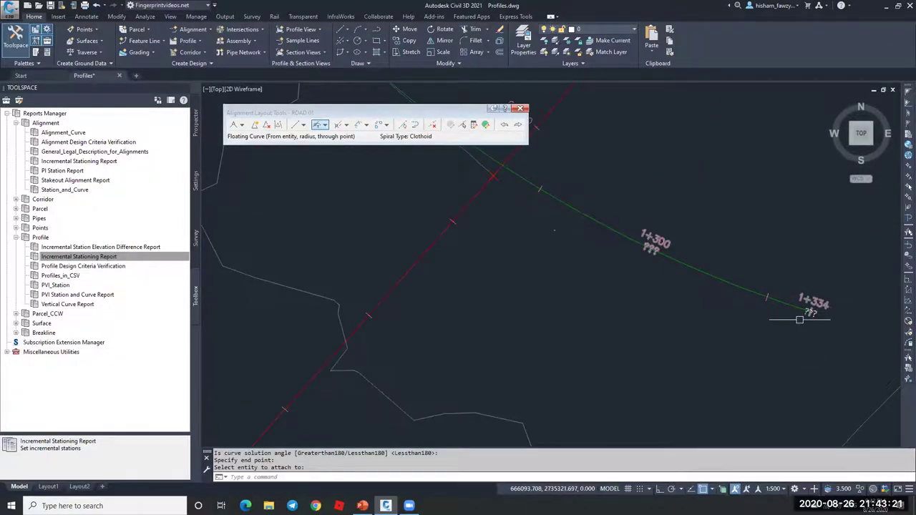
mouse_move(795, 310)
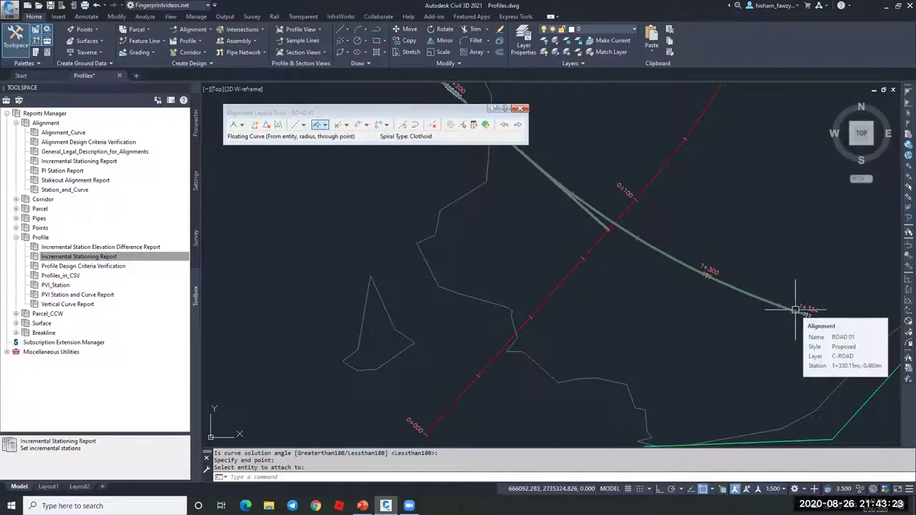
scroll(752, 323, "down", 3)
mouse_move(727, 301)
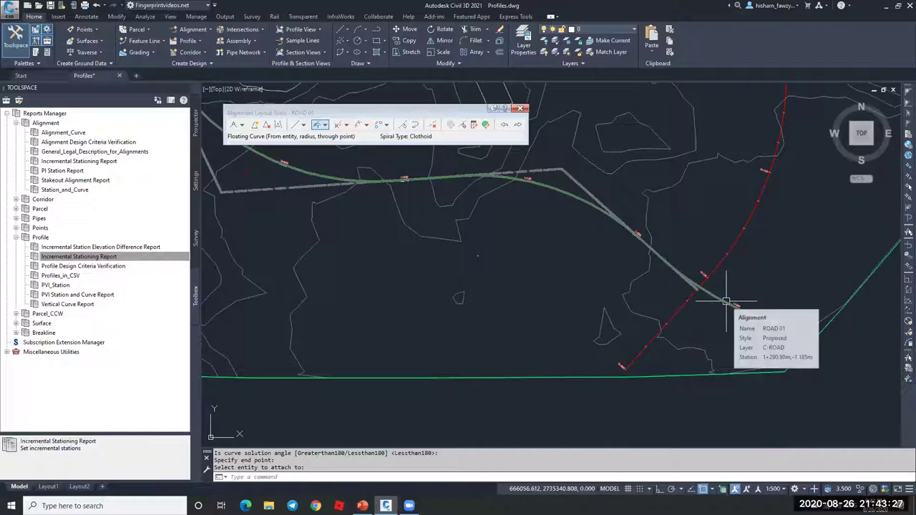
scroll(724, 299, "up", 2)
left_click(713, 302)
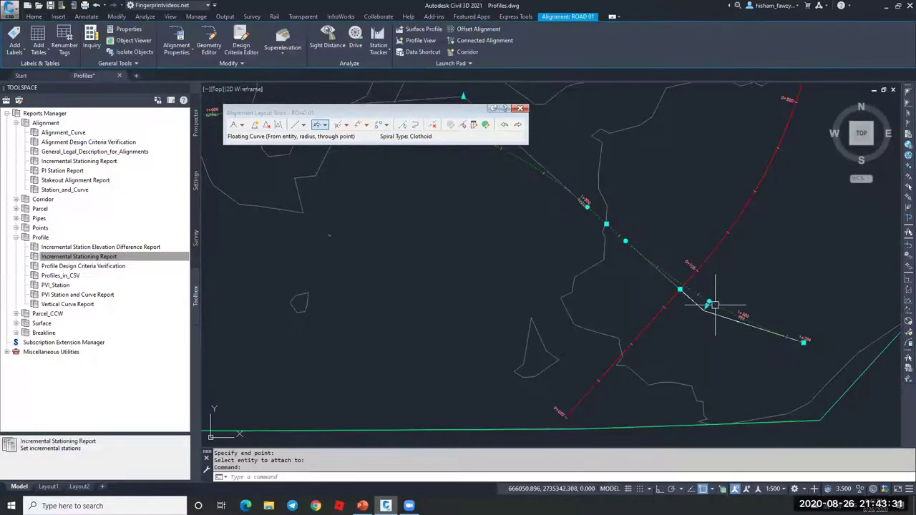
key("Escape")
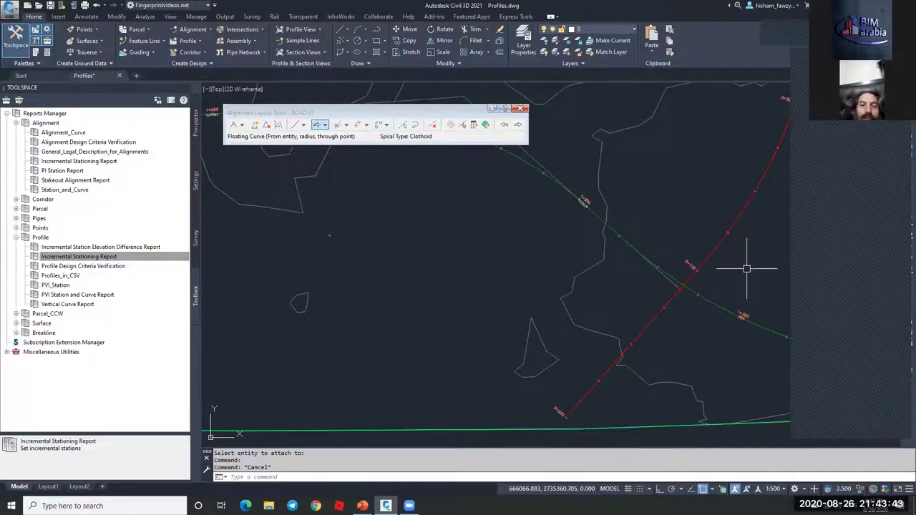
Attach a radius-100 floating curve (less than 180) to ROAD 01's first tangent, extending its start
scroll(712, 325, "down", 8)
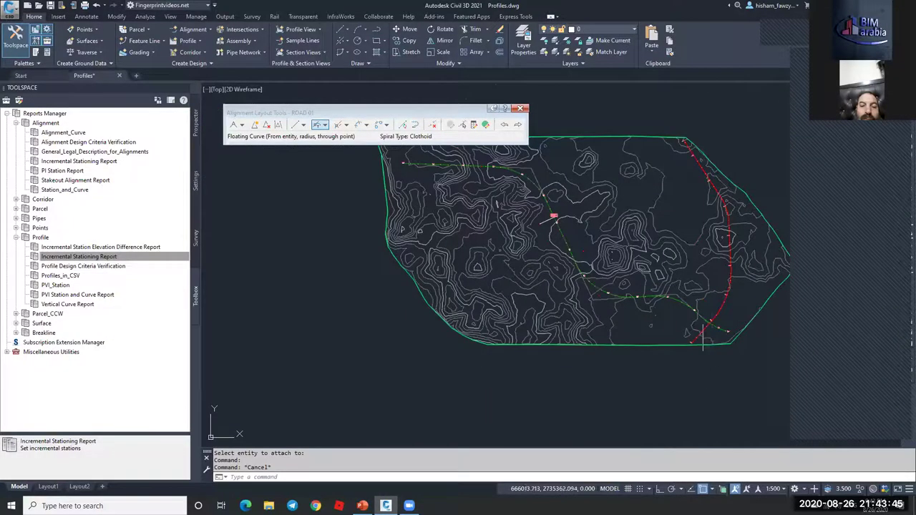
scroll(562, 231, "up", 10)
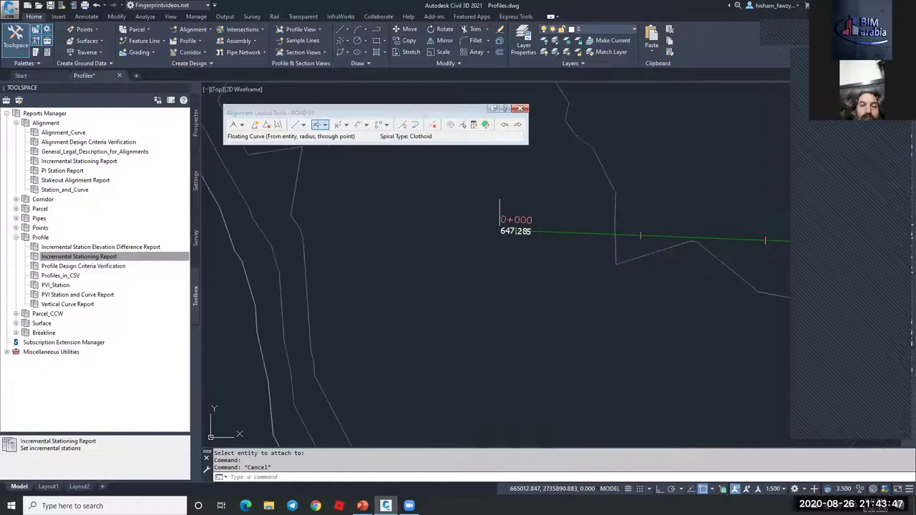
left_click(589, 237)
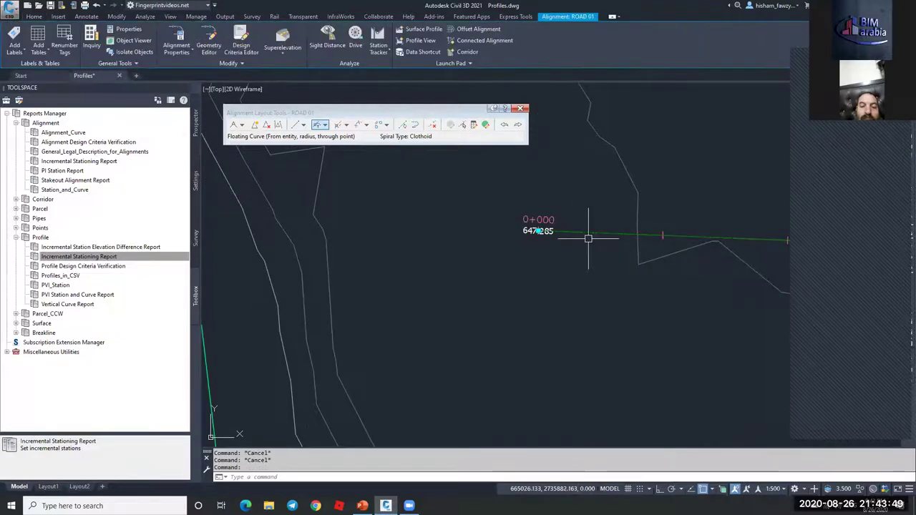
scroll(588, 237, "down", 4)
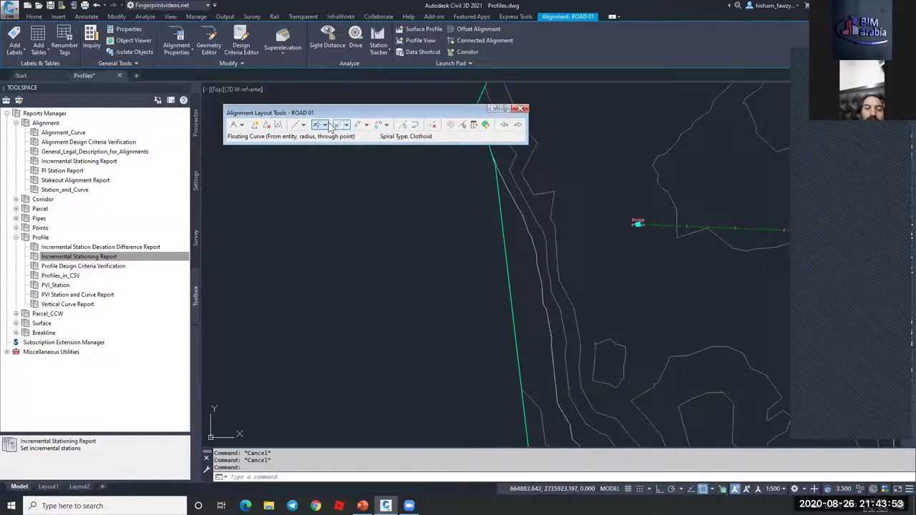
left_click(324, 125)
left_click(372, 171)
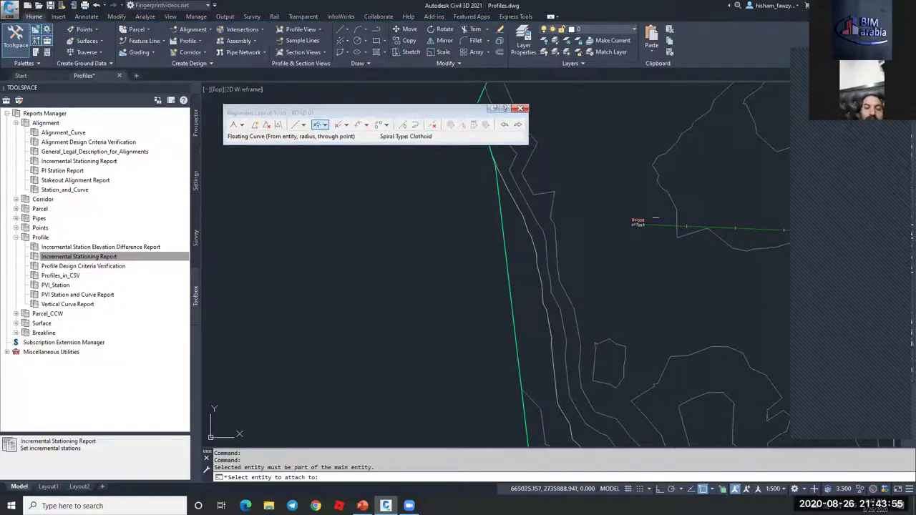
left_click(567, 212)
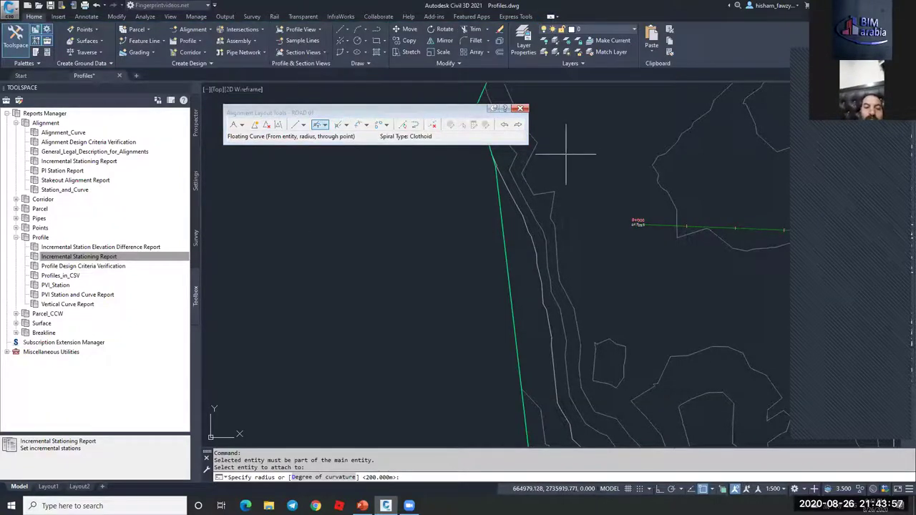
type("100")
key("Return")
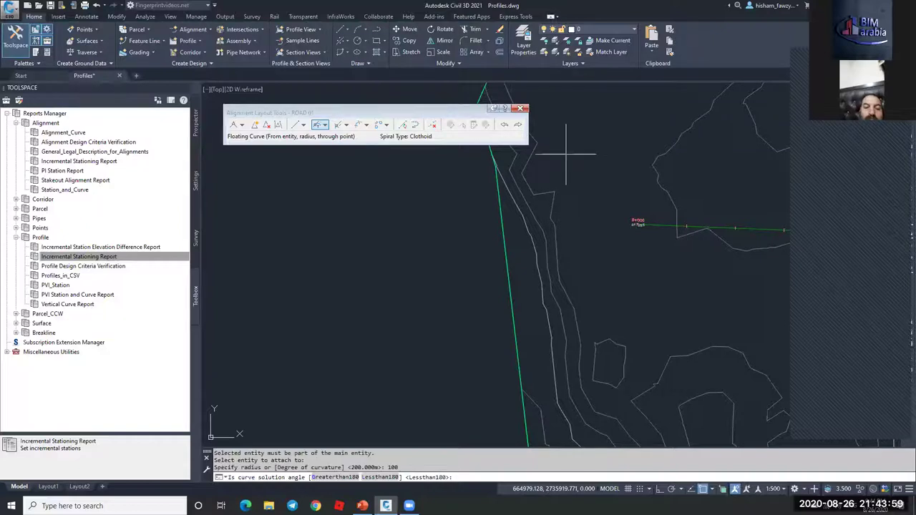
key("Return")
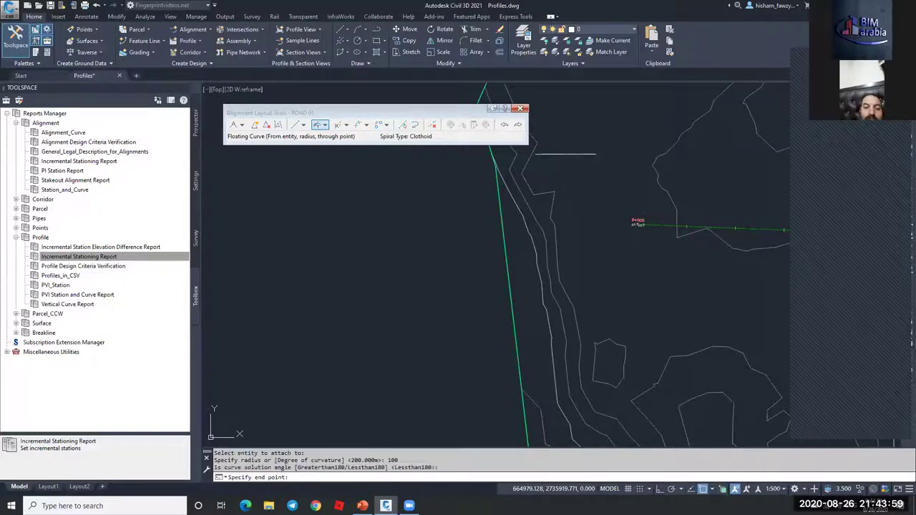
left_click(529, 281)
key("Escape")
Zoom around the new start curve and select ROAD 01 to show its grips
scroll(545, 273, "up", 2)
scroll(545, 273, "up", 3)
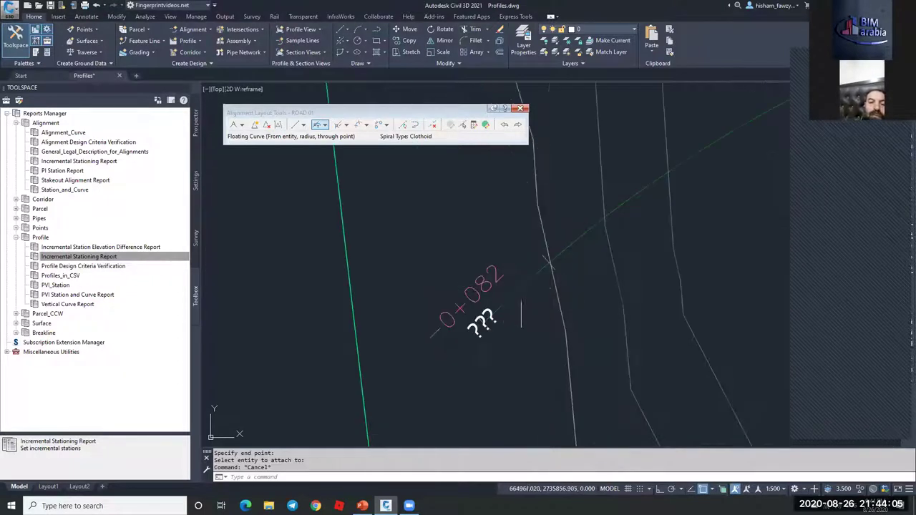
scroll(521, 296, "down", 6)
scroll(523, 235, "up", 2)
scroll(394, 307, "up", 3)
scroll(496, 248, "down", 1)
scroll(501, 240, "up", 3)
left_click(584, 184)
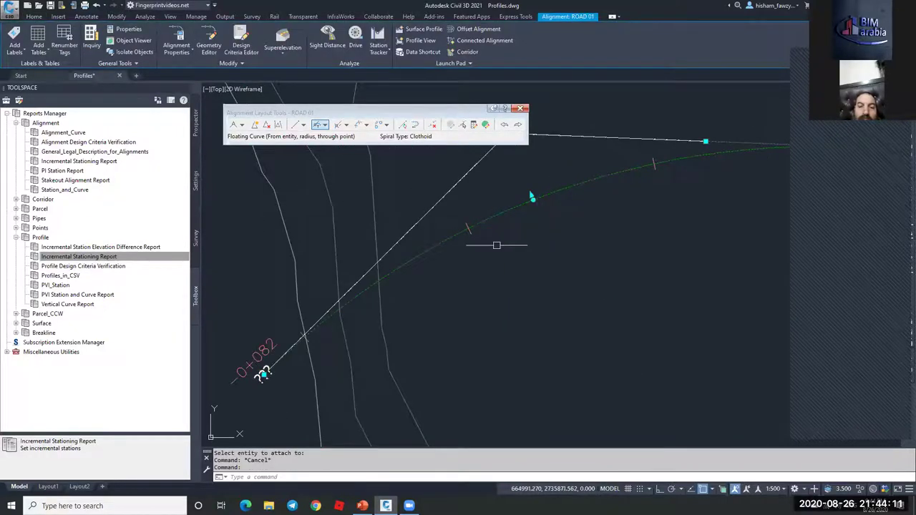
Stretch the start-curve end grip so ROAD 01 begins at station -0+066, then reopen the curve list
scroll(494, 249, "down", 4)
scroll(630, 211, "up", 6)
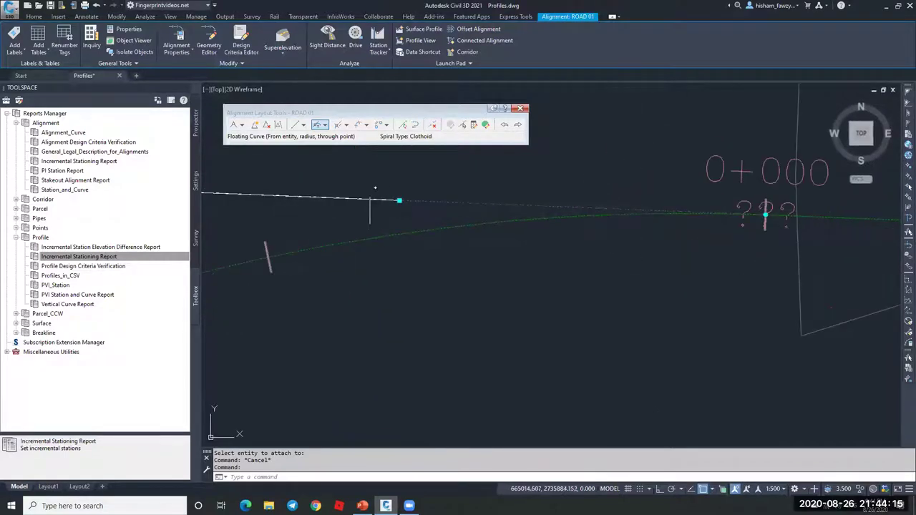
scroll(716, 213, "down", 5)
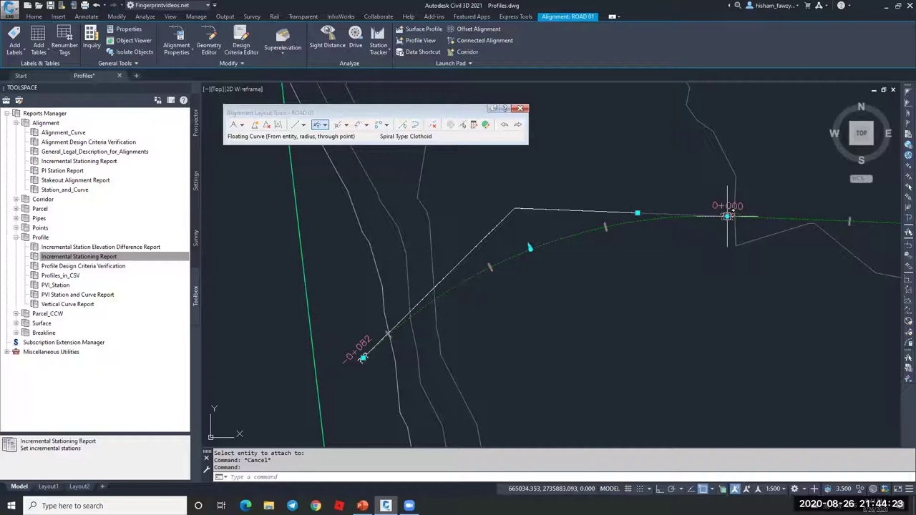
left_click(637, 213)
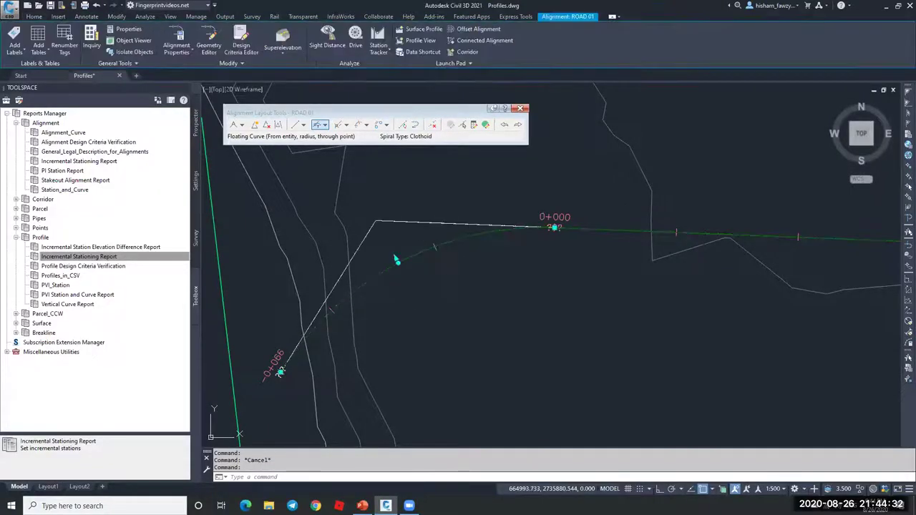
left_click(325, 126)
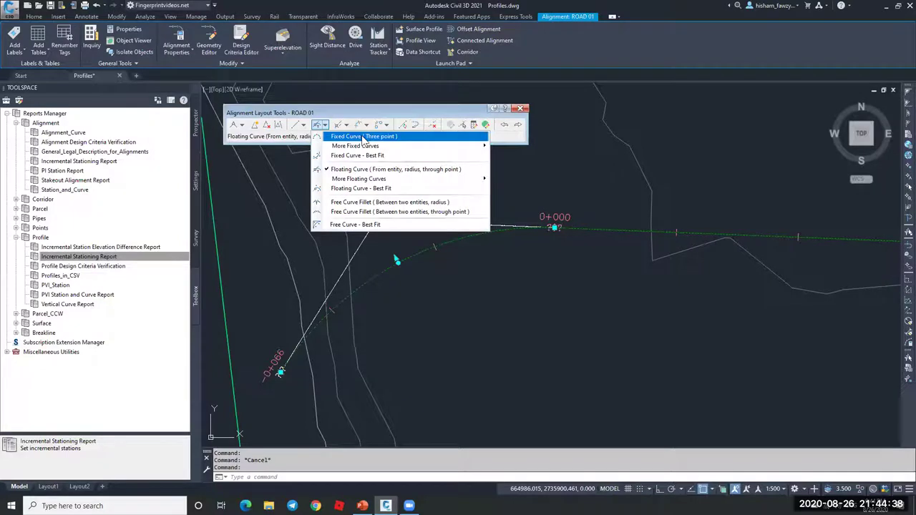
Cancel the curve command and inspect the FG02 design profile close up in the profile view
scroll(428, 261, "down", 5)
scroll(428, 262, "down", 2)
scroll(580, 264, "up", 6)
scroll(444, 193, "up", 5)
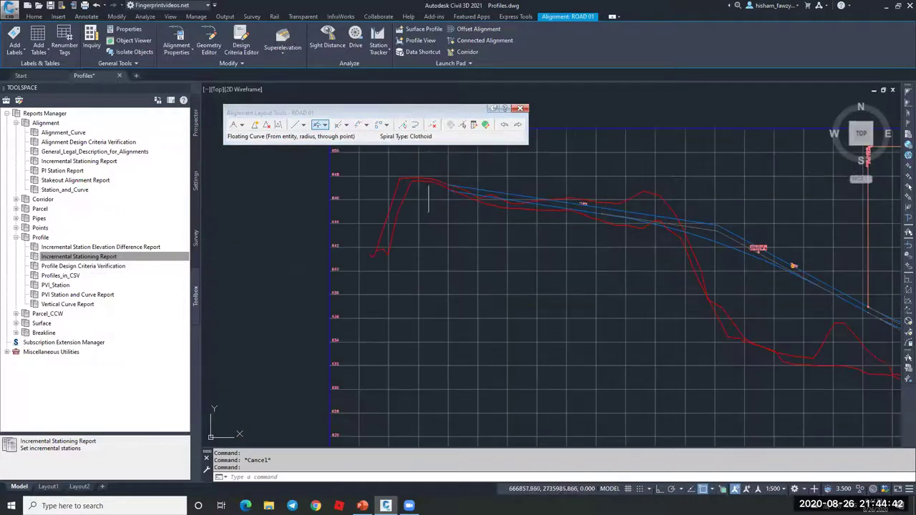
key("Escape")
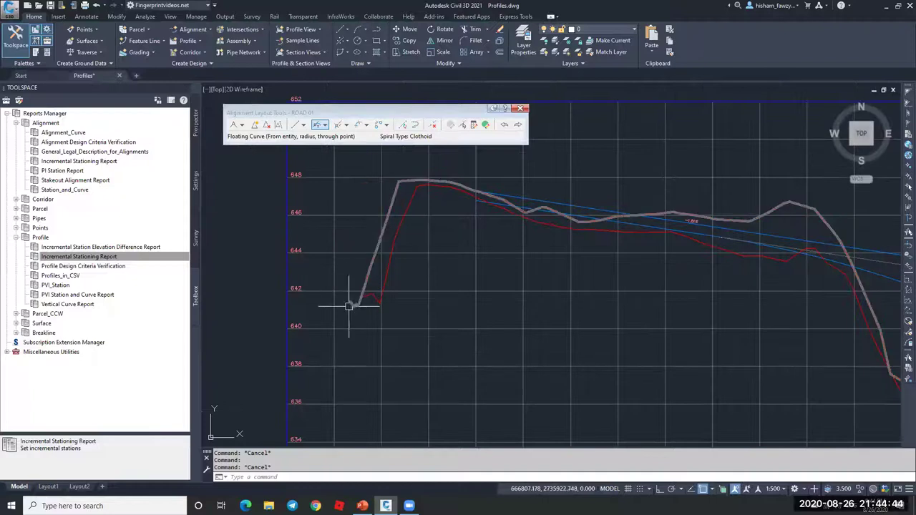
scroll(475, 191, "up", 4)
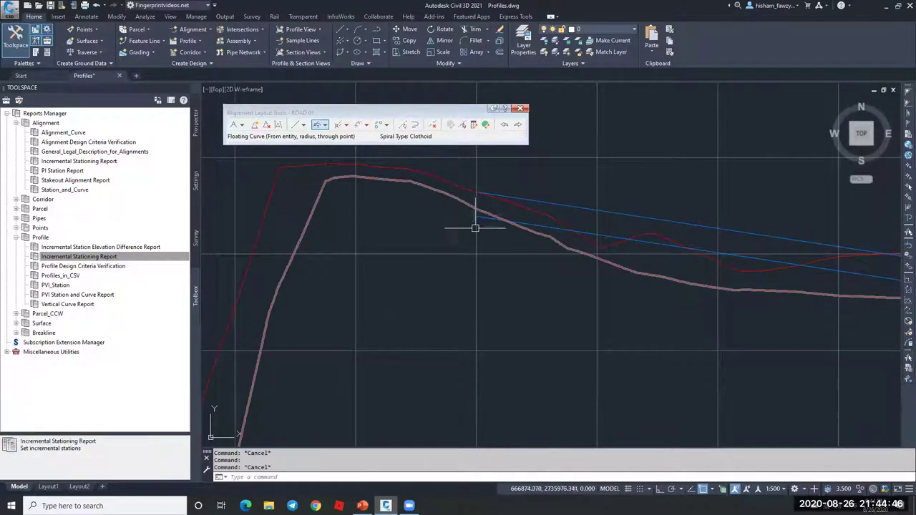
scroll(479, 196, "down", 3)
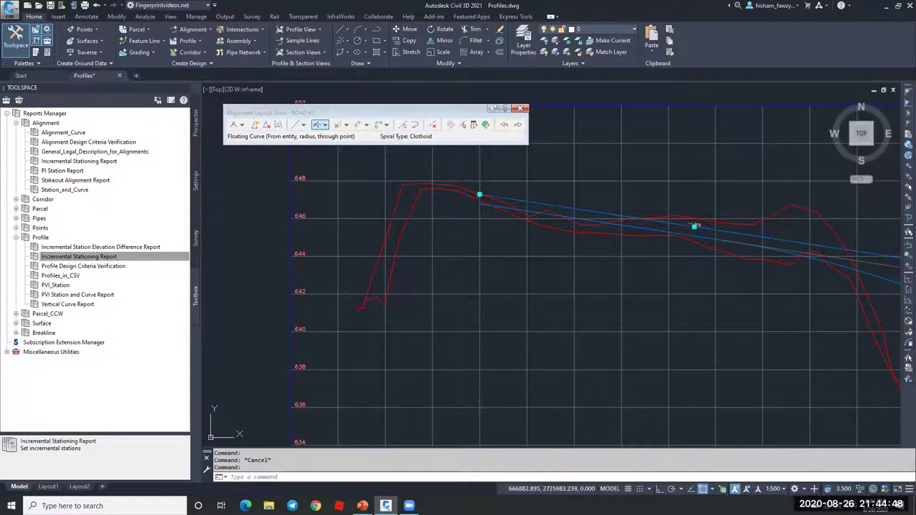
left_click(478, 194)
scroll(450, 199, "down", 3)
scroll(451, 199, "down", 2)
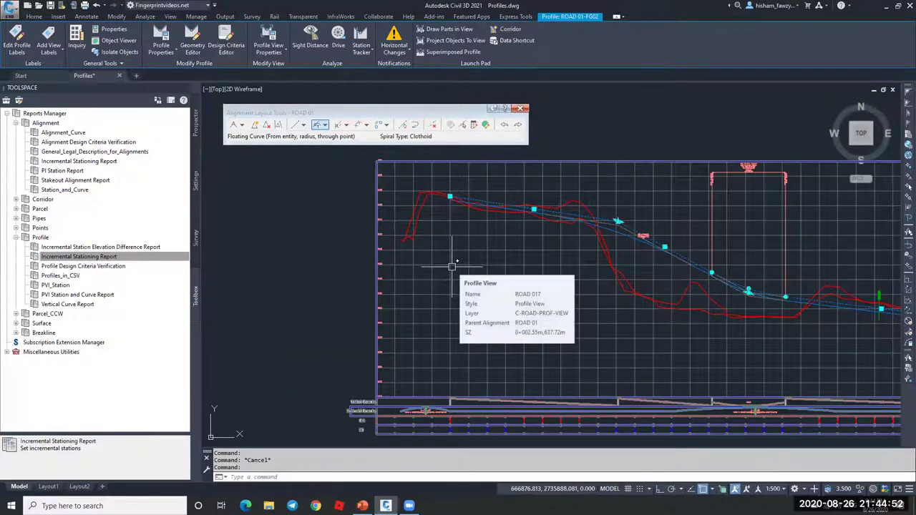
scroll(492, 319, "up", 3)
scroll(492, 321, "down", 5)
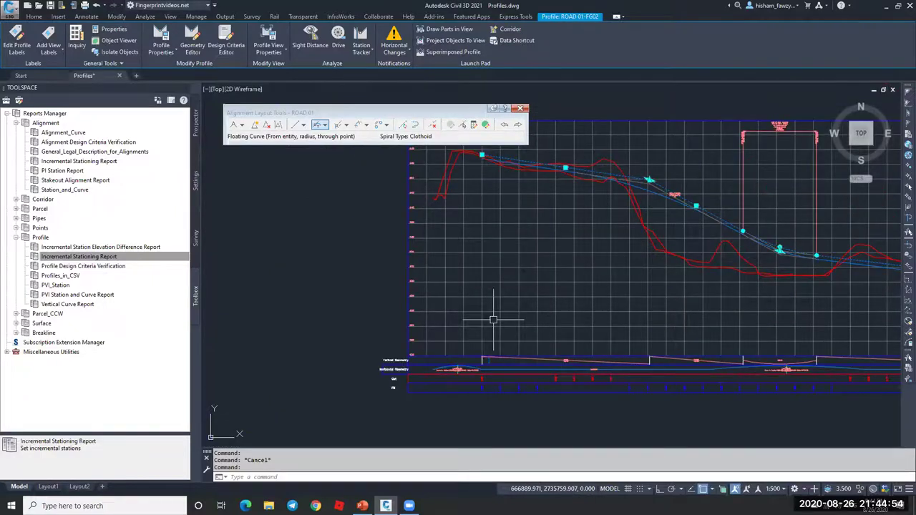
scroll(492, 322, "up", 5)
scroll(494, 315, "down", 6)
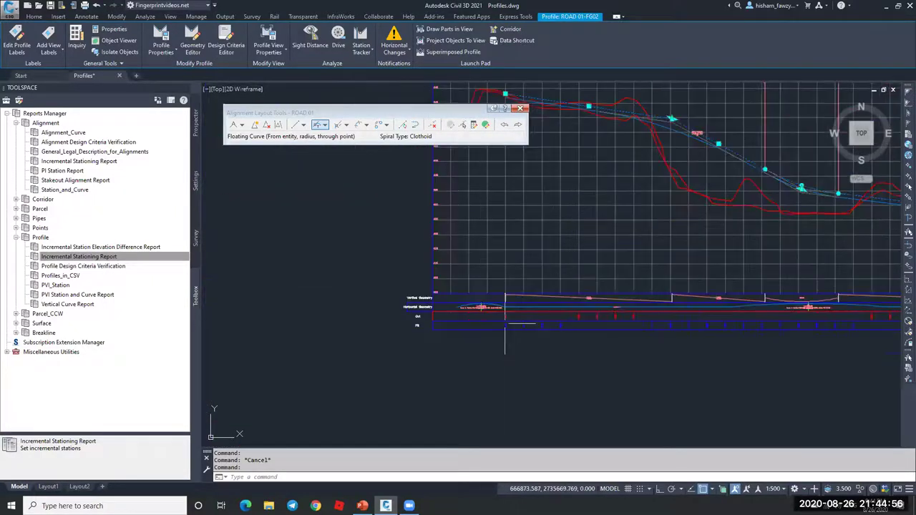
scroll(501, 234, "up", 4)
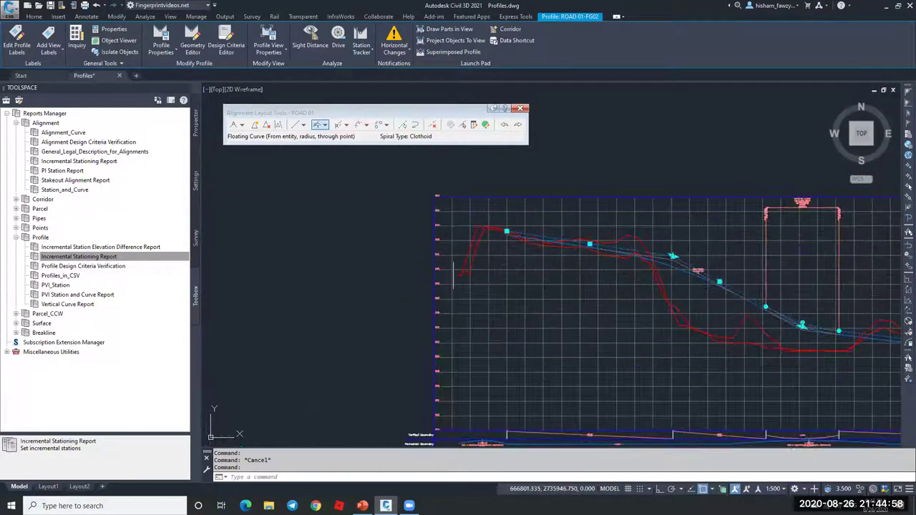
scroll(508, 229, "up", 2)
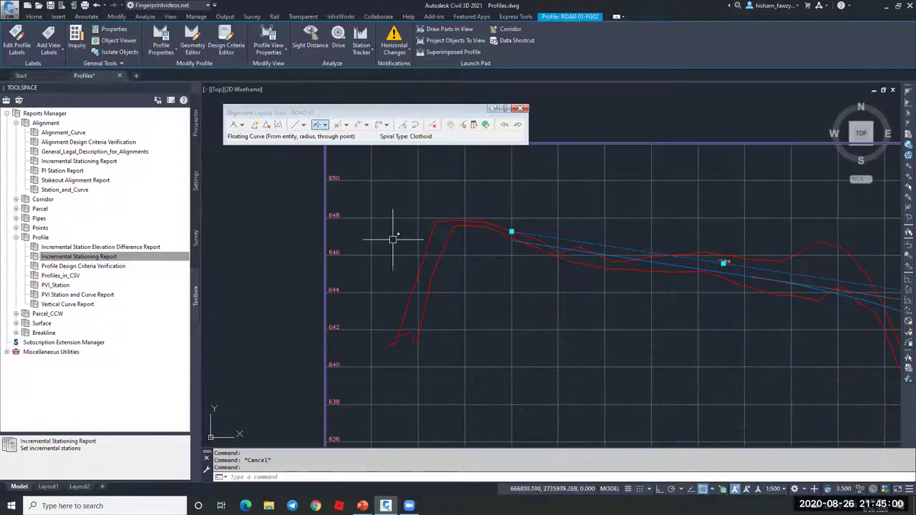
scroll(634, 246, "down", 7)
scroll(443, 267, "up", 5)
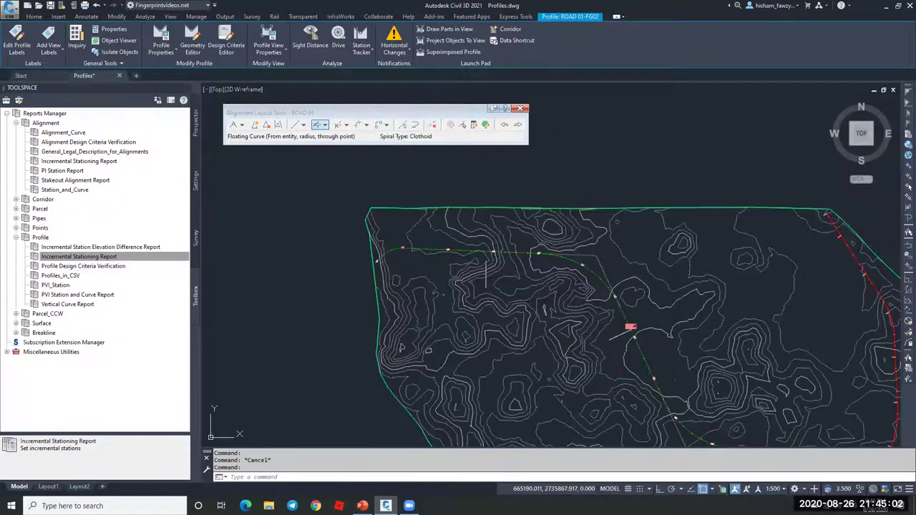
scroll(281, 247, "up", 7)
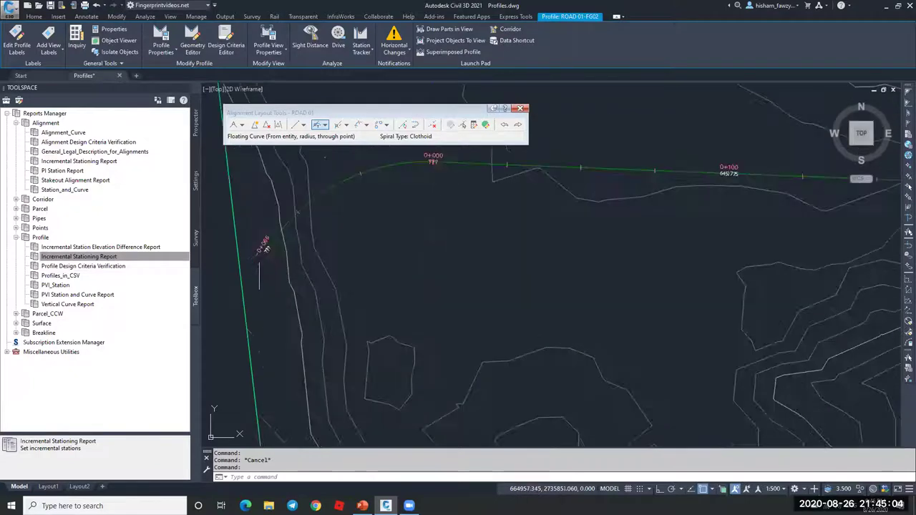
scroll(283, 249, "down", 3)
scroll(280, 247, "down", 5)
scroll(759, 243, "up", 6)
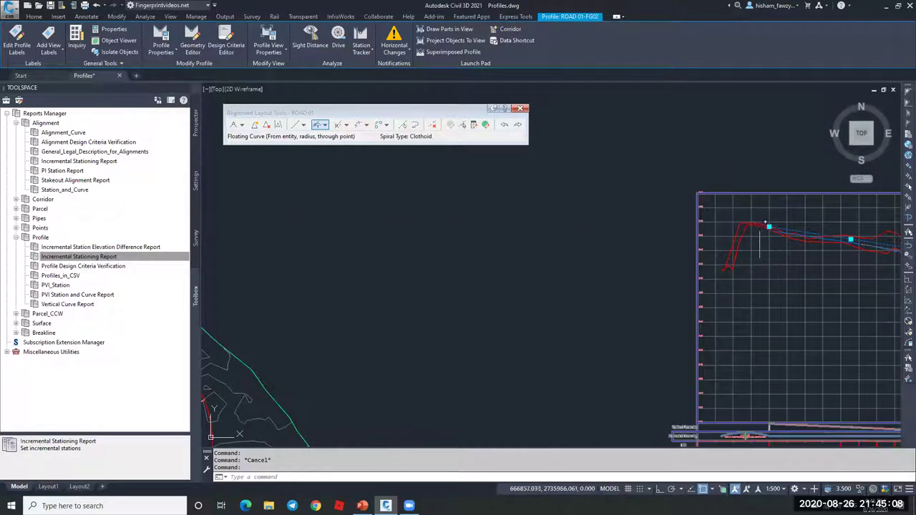
scroll(773, 227, "up", 4)
scroll(729, 208, "down", 2)
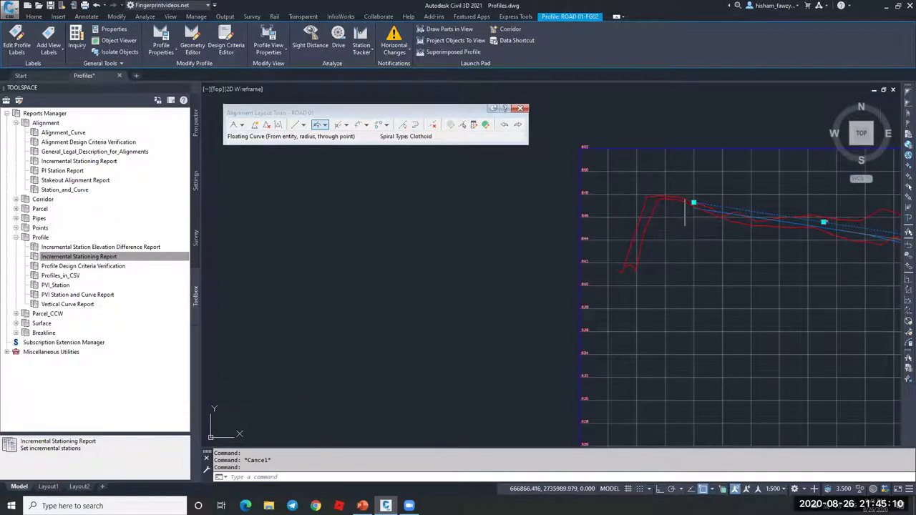
scroll(687, 215, "up", 4)
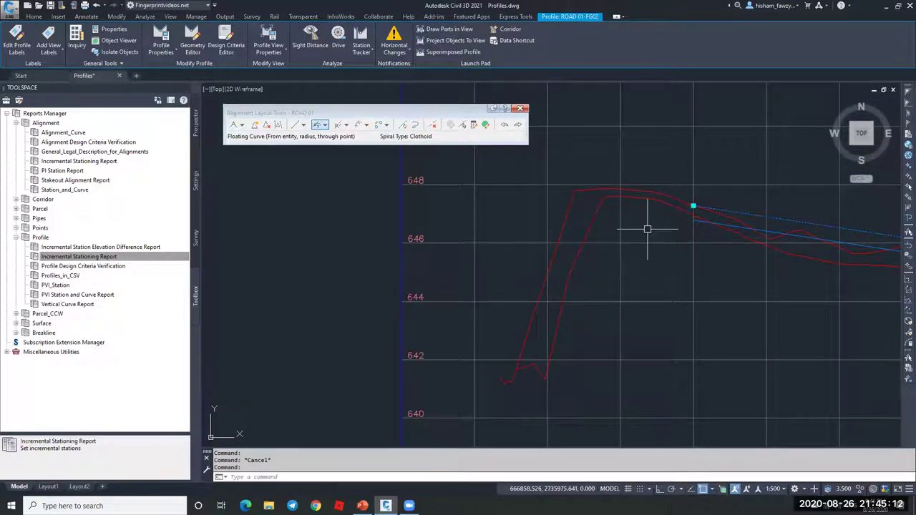
key("Escape")
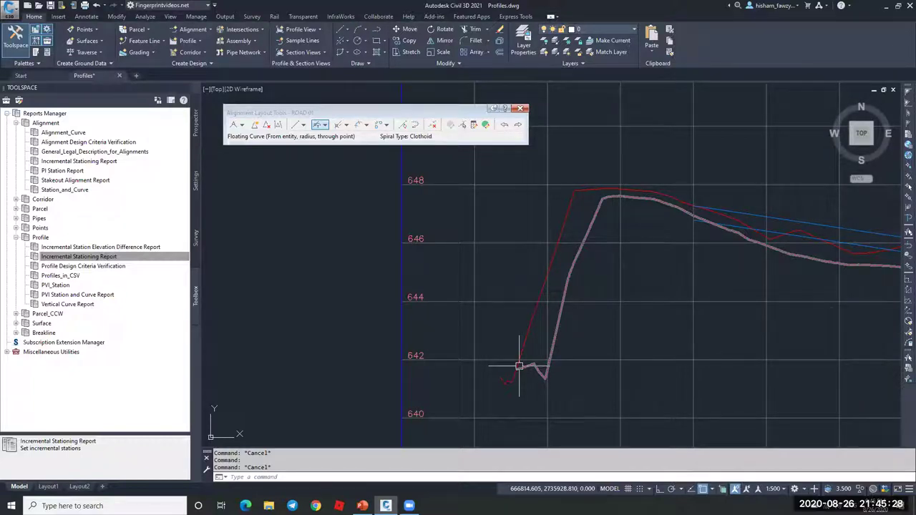
Draw a short LINE upward from the FG02 design grade's start point
scroll(706, 199, "up", 3)
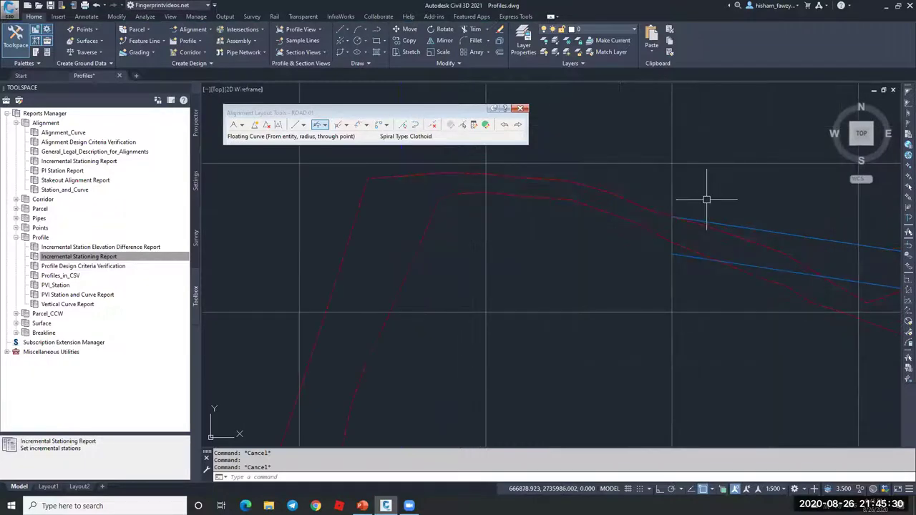
type("l")
key("Return")
left_click(673, 216)
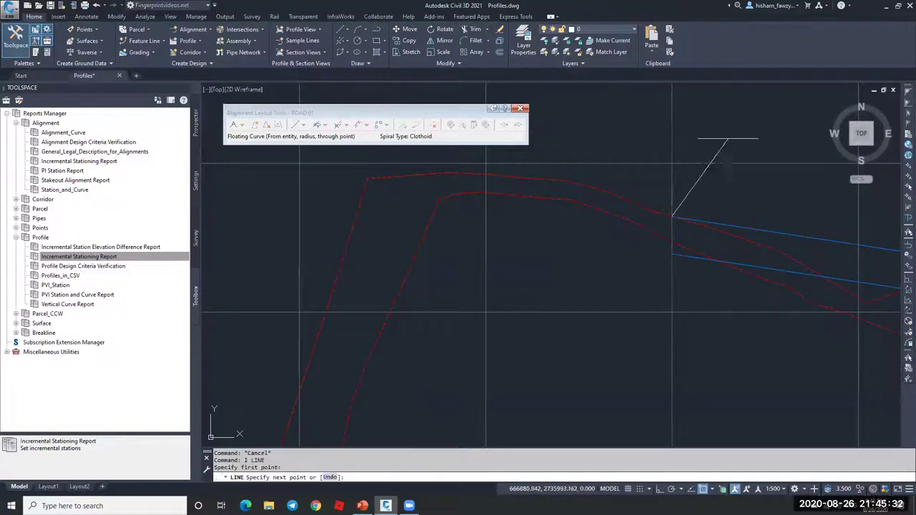
left_click(751, 114)
key("Escape")
Clear the FG02 profile selection and exit alignment layout editing
scroll(721, 194, "down", 2)
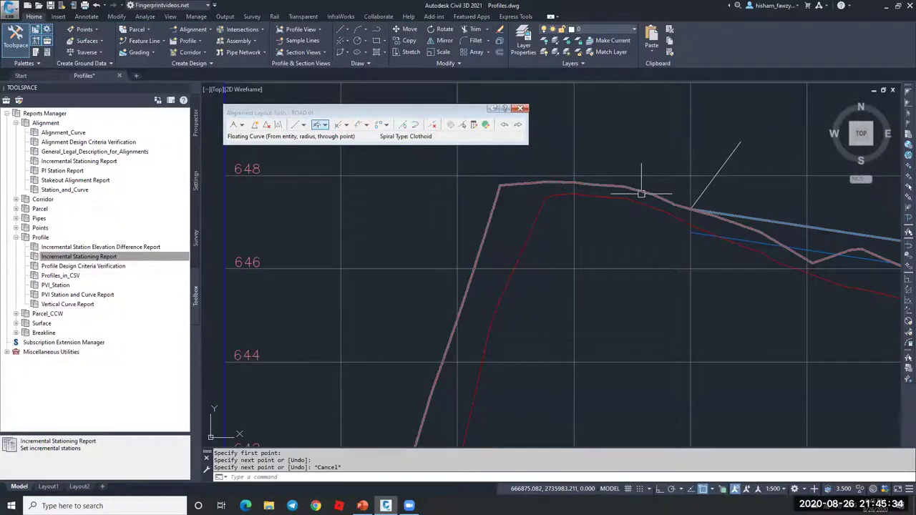
key("Escape")
left_click(756, 218)
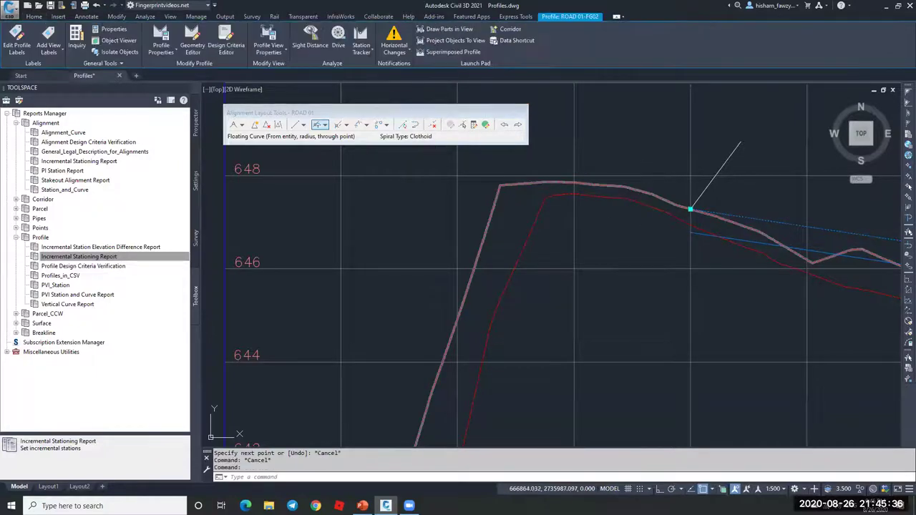
key("Escape")
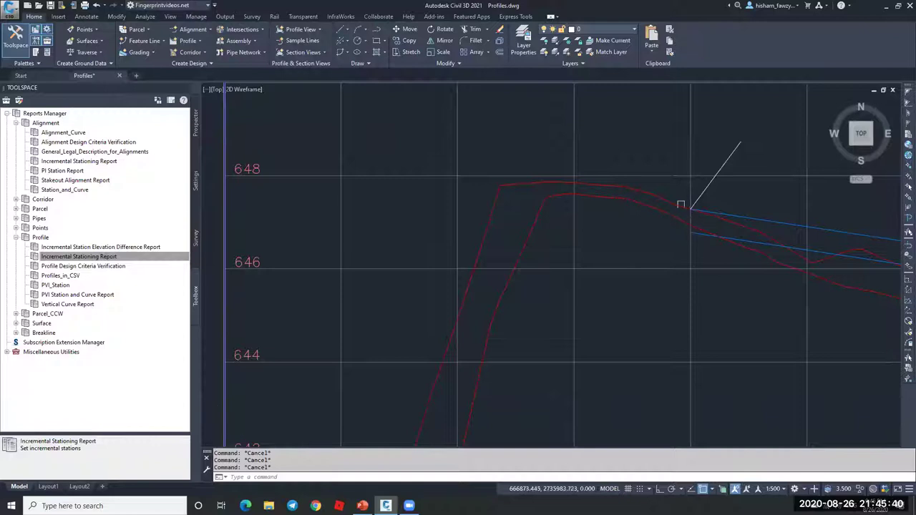
scroll(690, 215, "down", 4)
scroll(700, 215, "up", 2)
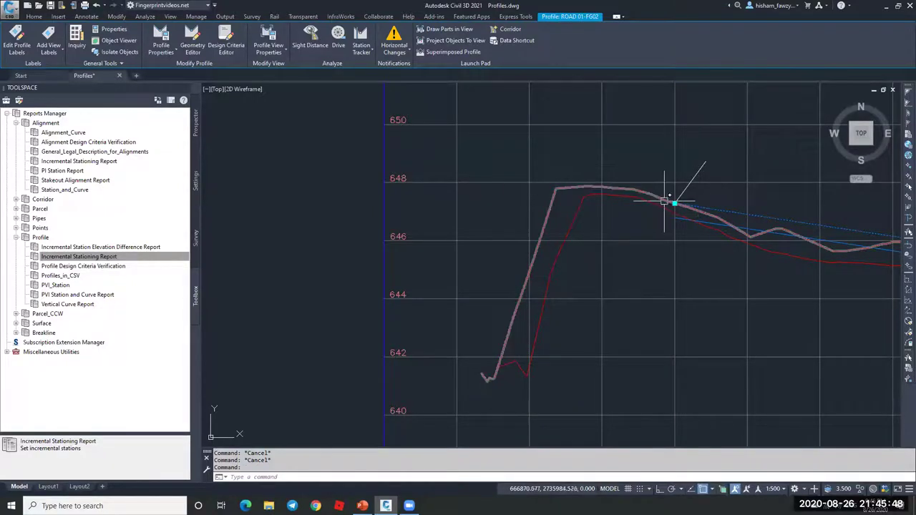
Draw a line from the grade's start point to a Nearest-snapped point on the FG02 grade
key("Escape")
type("l")
key("Return")
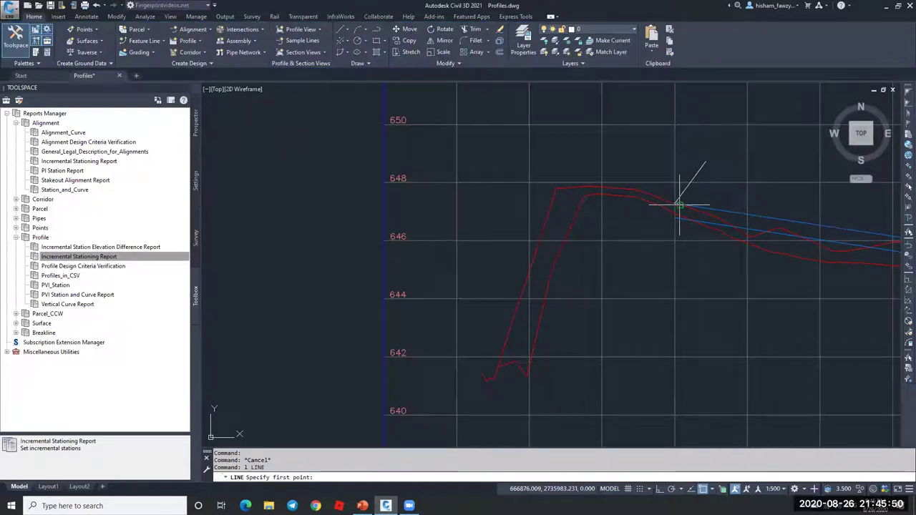
scroll(678, 203, "up", 4)
scroll(640, 189, "up", 2)
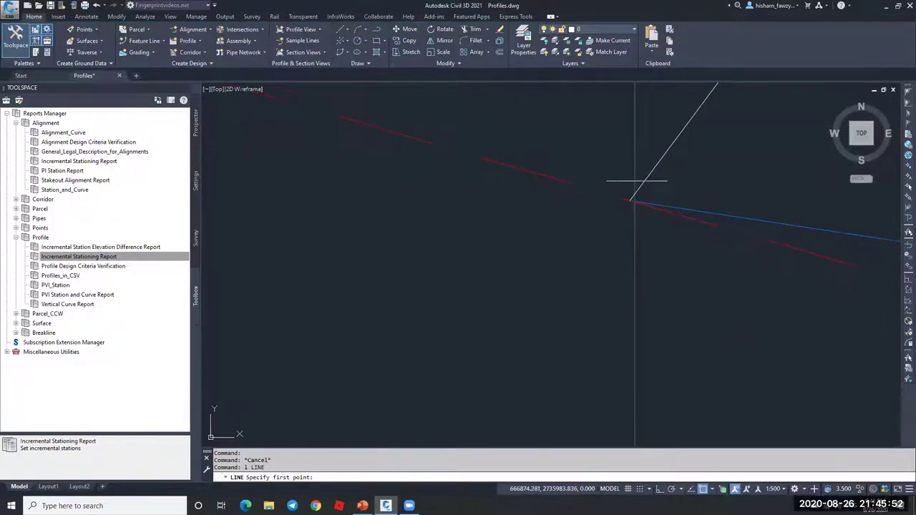
left_click(637, 199)
middle_click_drag(637, 199, 511, 194)
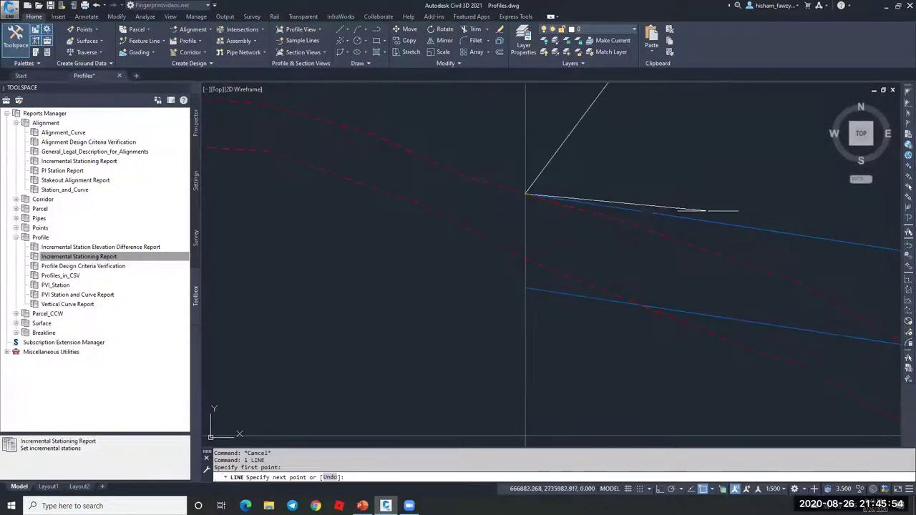
right_click(716, 211, "shift")
left_click(766, 409)
left_click(805, 236)
key("Escape")
Grip-lengthen the new line leftward past the grade's start, leaving the profile unstretched
left_click(729, 225)
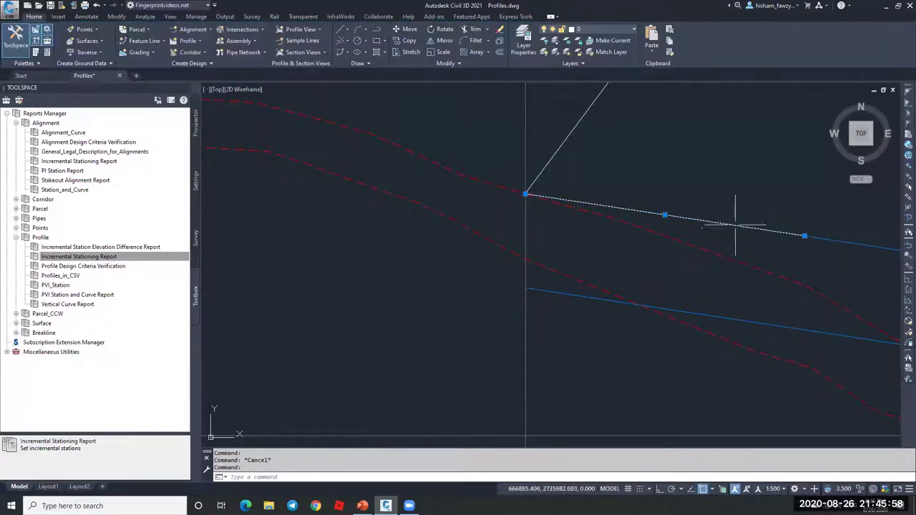
scroll(723, 224, "down", 3)
mouse_move(674, 215)
left_click(705, 244)
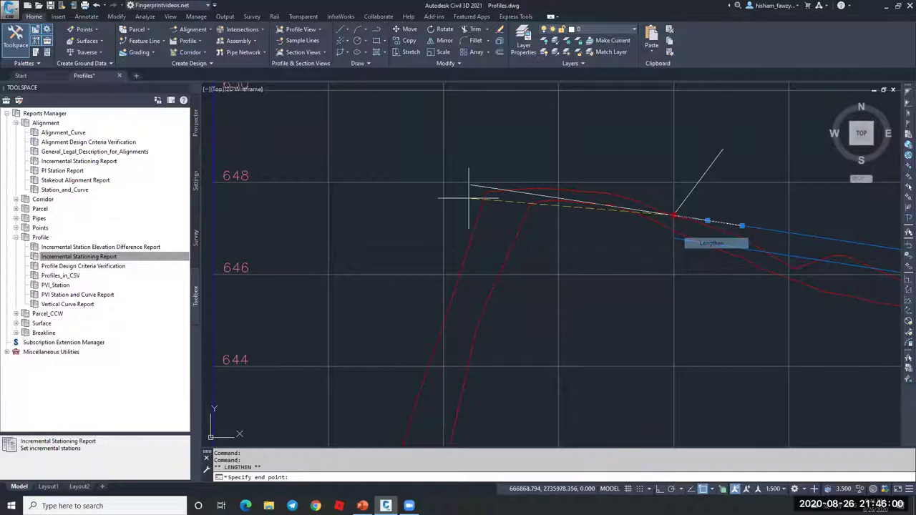
key("Escape")
key("Escape")
left_click(674, 215)
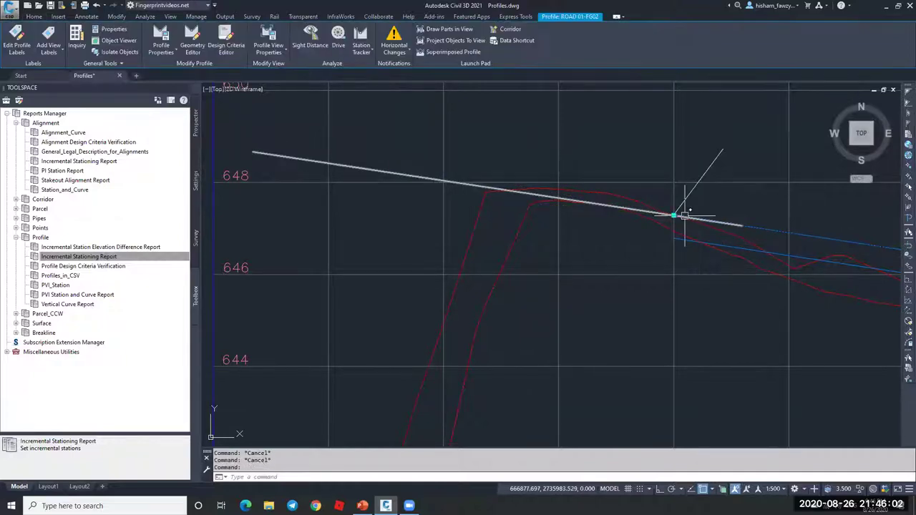
left_click(673, 214)
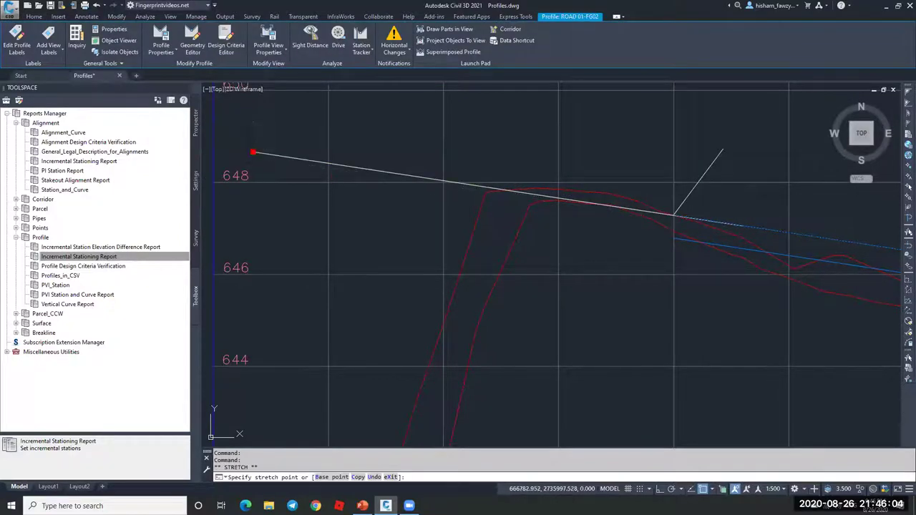
key("Escape")
key("Escape")
scroll(766, 224, "up", 4)
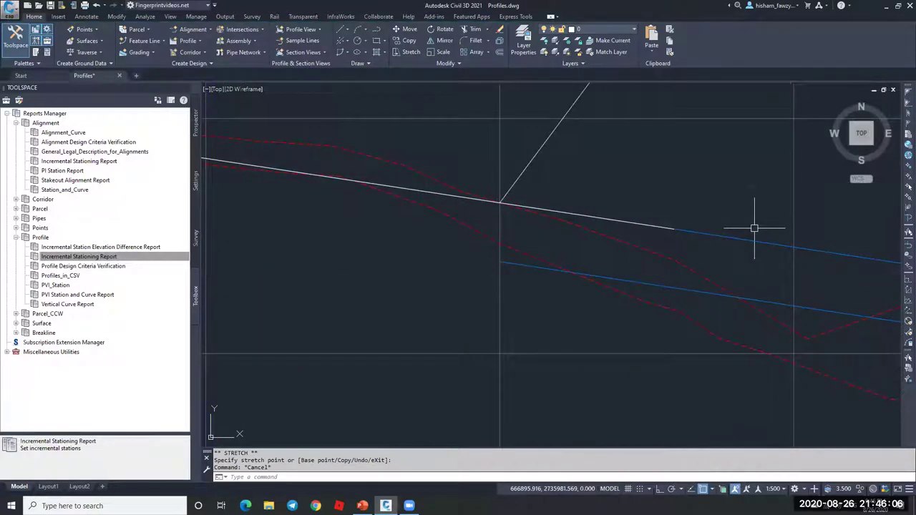
scroll(718, 187, "down", 5)
scroll(675, 192, "up", 5)
scroll(494, 187, "down", 5)
scroll(662, 169, "up", 6)
left_click(527, 148)
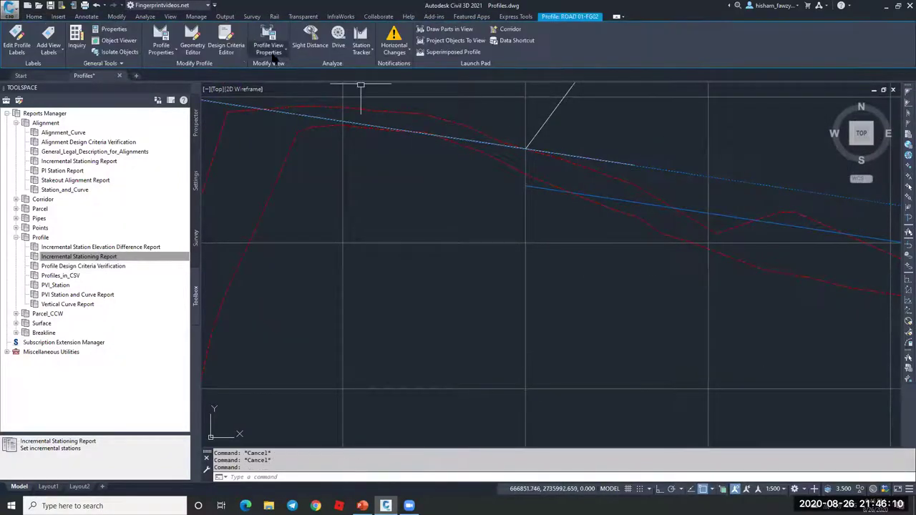
left_click(192, 40)
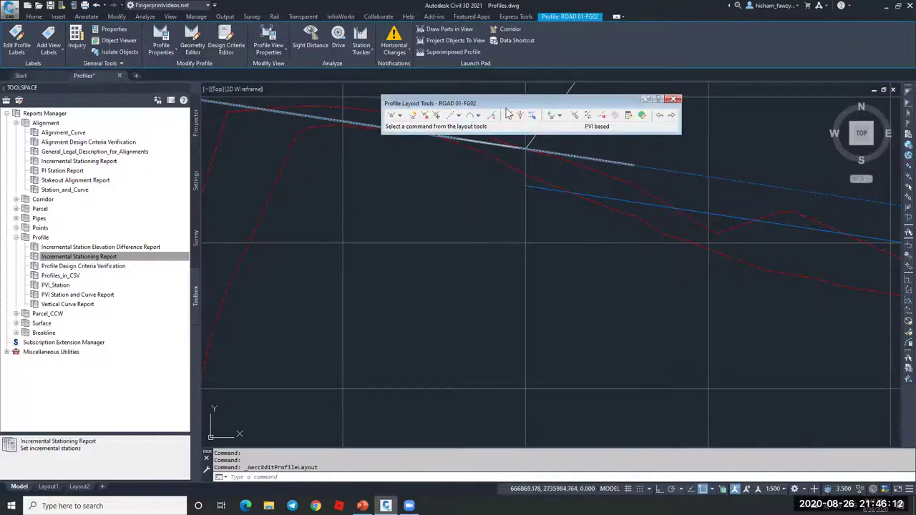
left_click(475, 116)
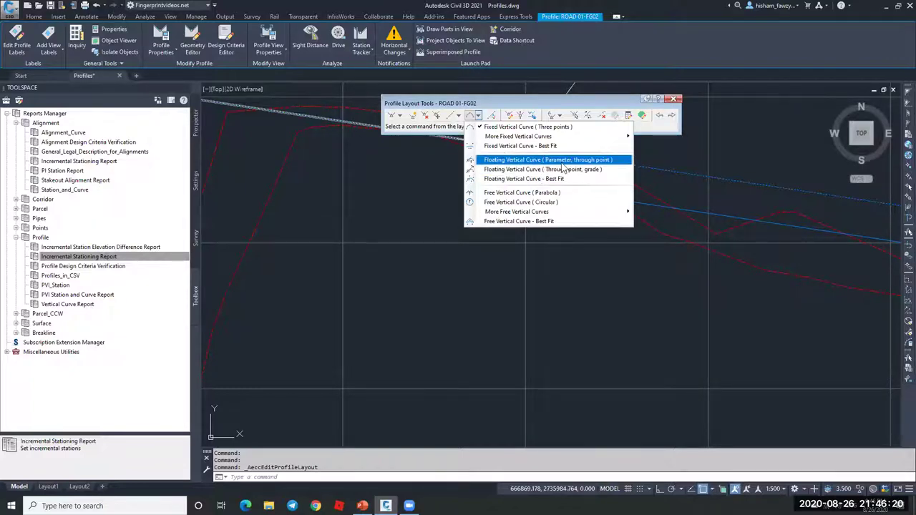
key("Escape")
key("Escape")
key("Escape")
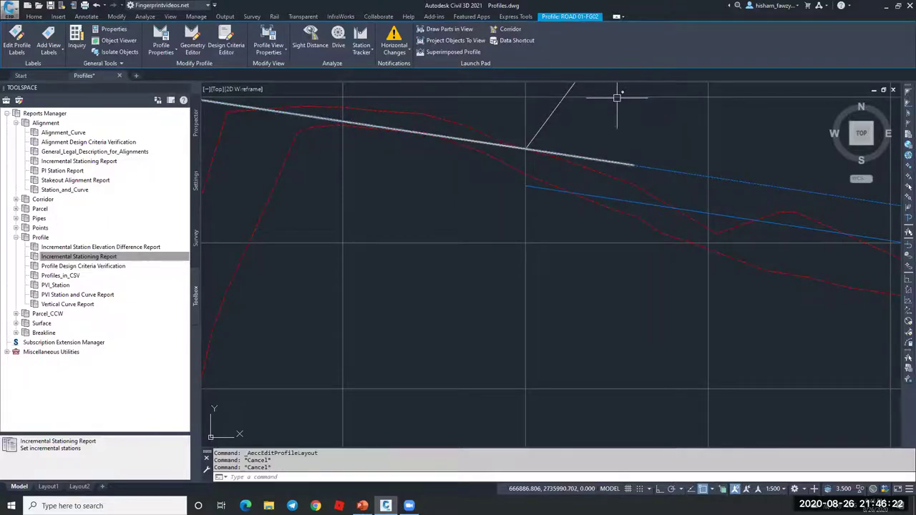
scroll(524, 170, "down", 2)
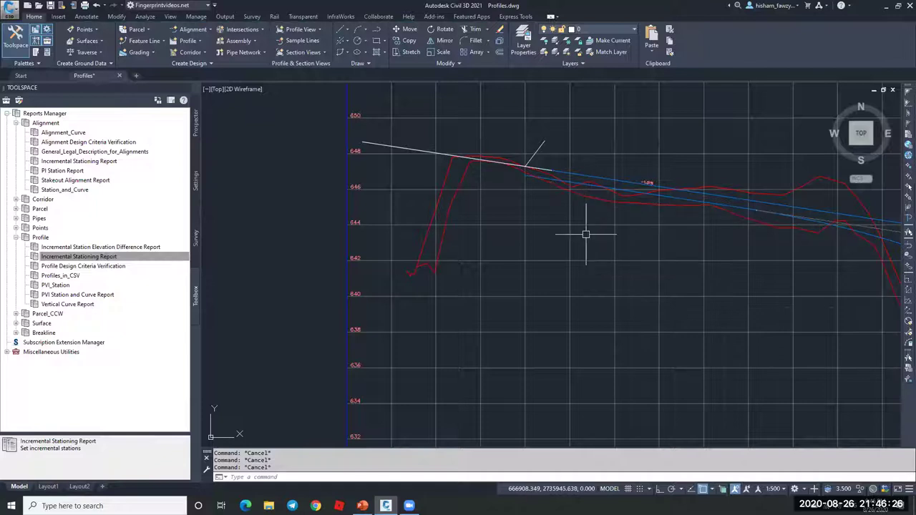
In Prospector, delete profiles NGL - -20.000 and ROAD 01-FG02 [-0.50], confirming each deletion
scroll(560, 152, "down", 5)
scroll(559, 152, "down", 3)
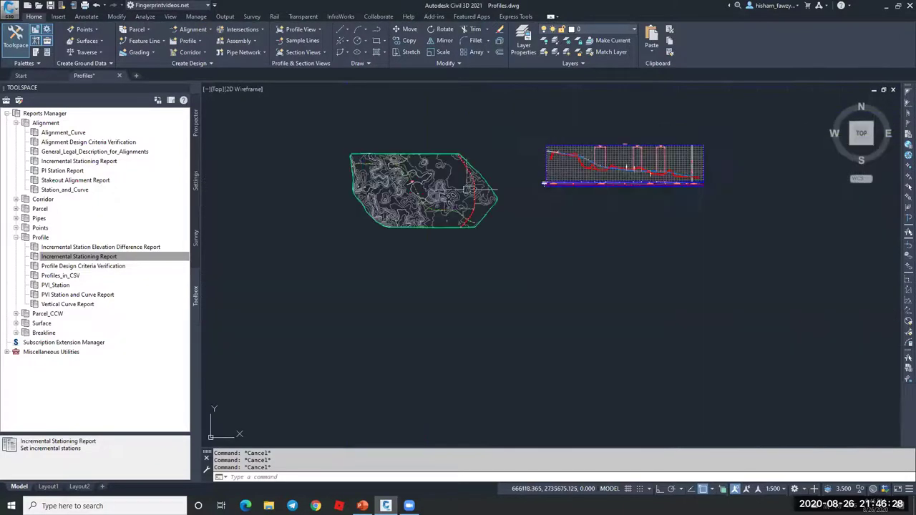
scroll(458, 189, "up", 4)
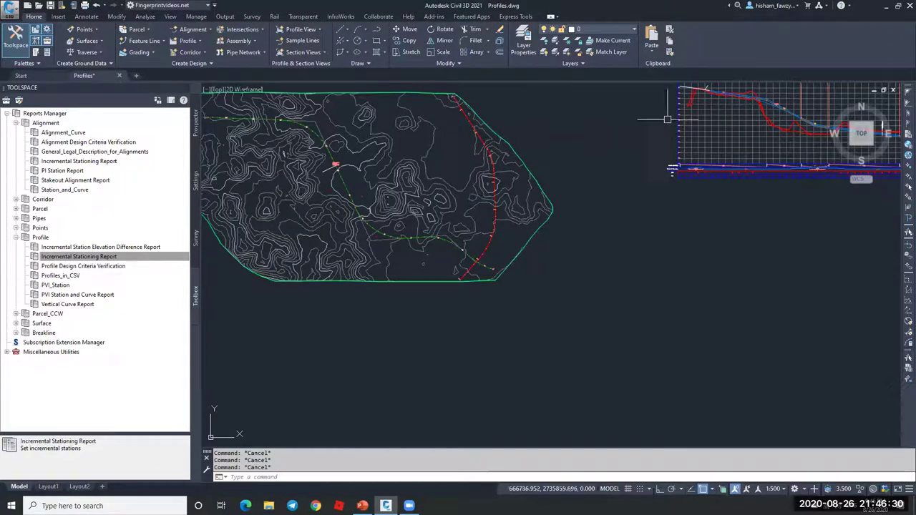
mouse_move(582, 191)
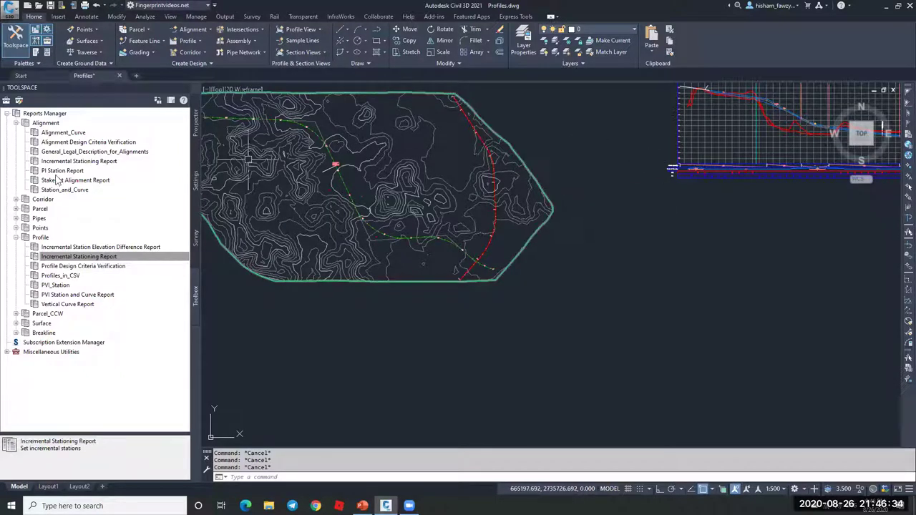
left_click(195, 115)
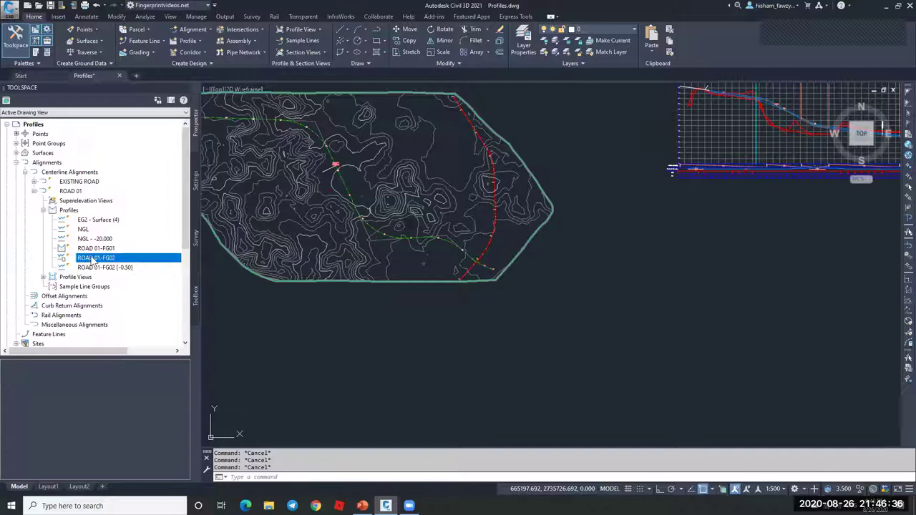
right_click(104, 240)
left_click(132, 276)
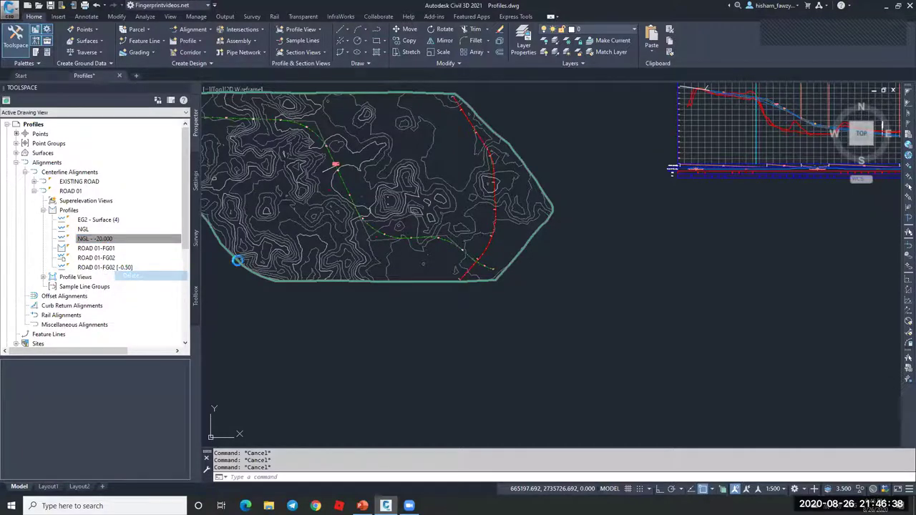
key("Return")
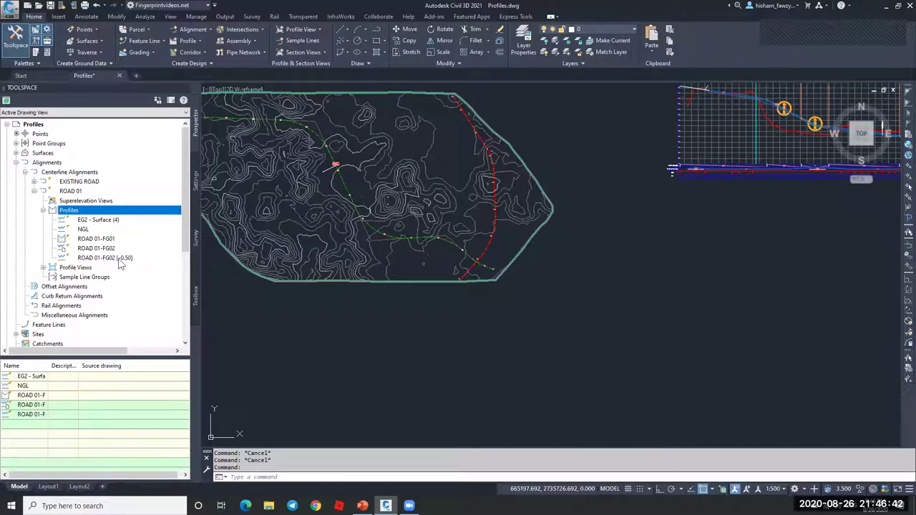
right_click(119, 259)
left_click(214, 292)
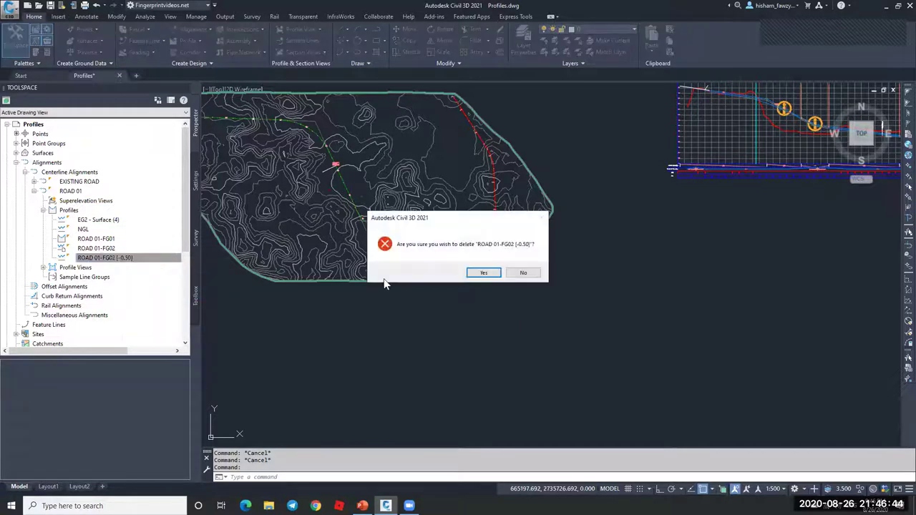
left_click(484, 273)
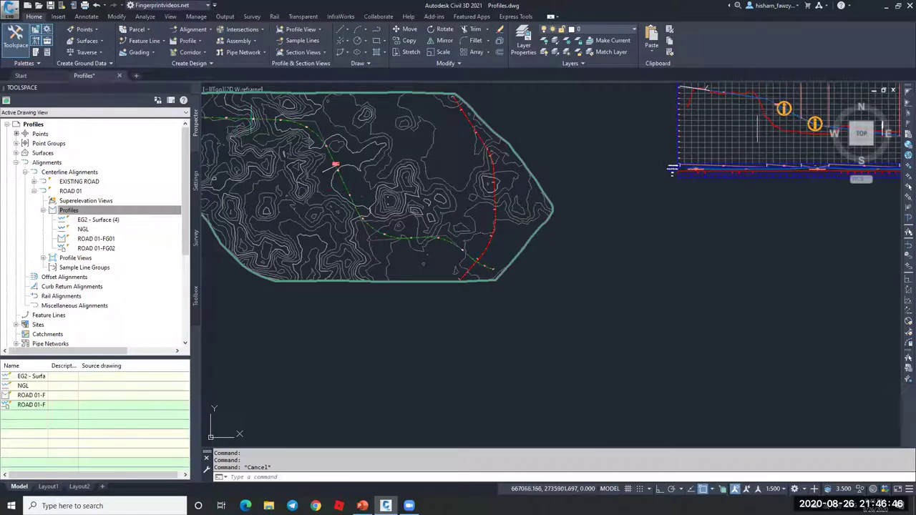
Undo five times to restore both deleted profiles and reverse the alignment grip edit
scroll(792, 112, "up", 5)
left_click(551, 329)
scroll(555, 209, "up", 2)
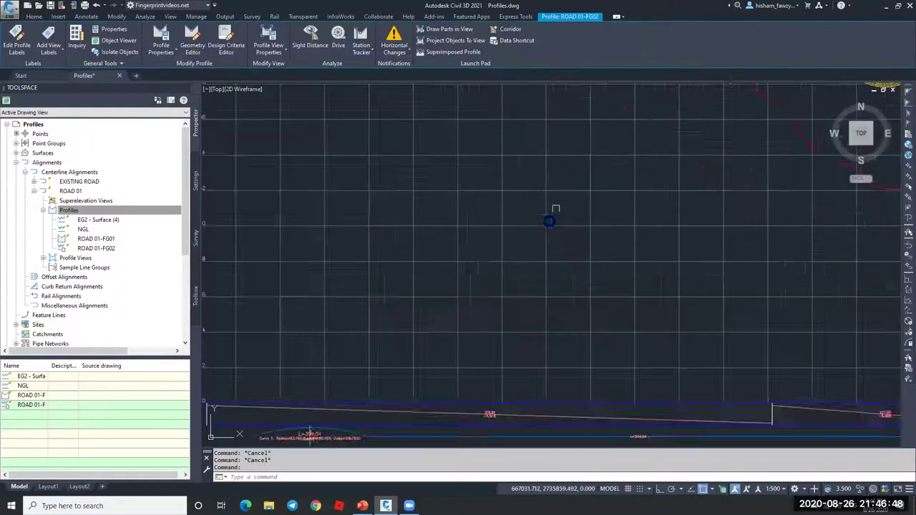
scroll(555, 209, "down", 5)
key("Escape")
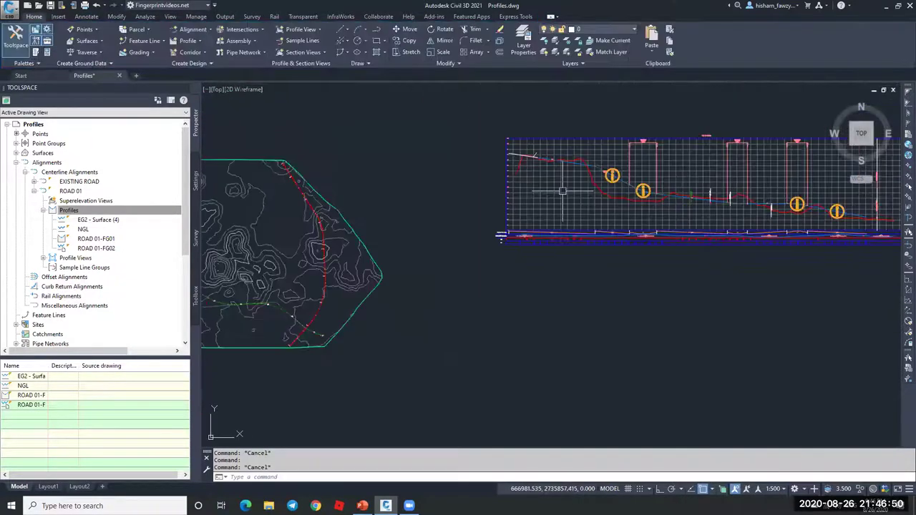
key("ctrl+z")
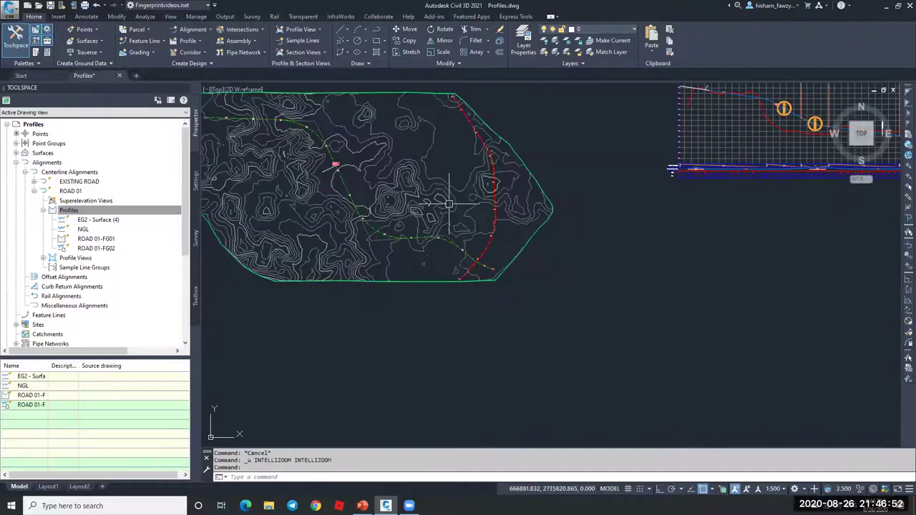
key("ctrl+z")
key("ctrl+z")
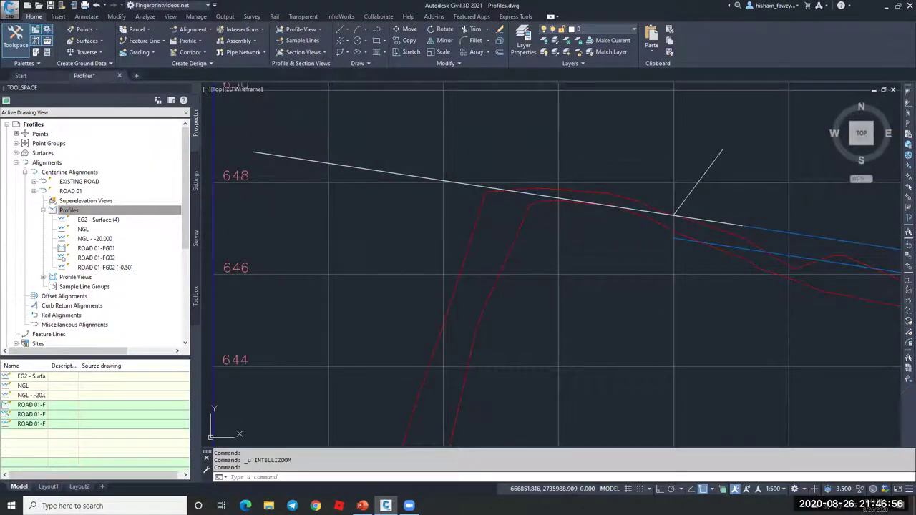
key("ctrl+z")
key("ctrl+z")
key("ctrl+z")
key("ctrl+z")
key("ctrl+z")
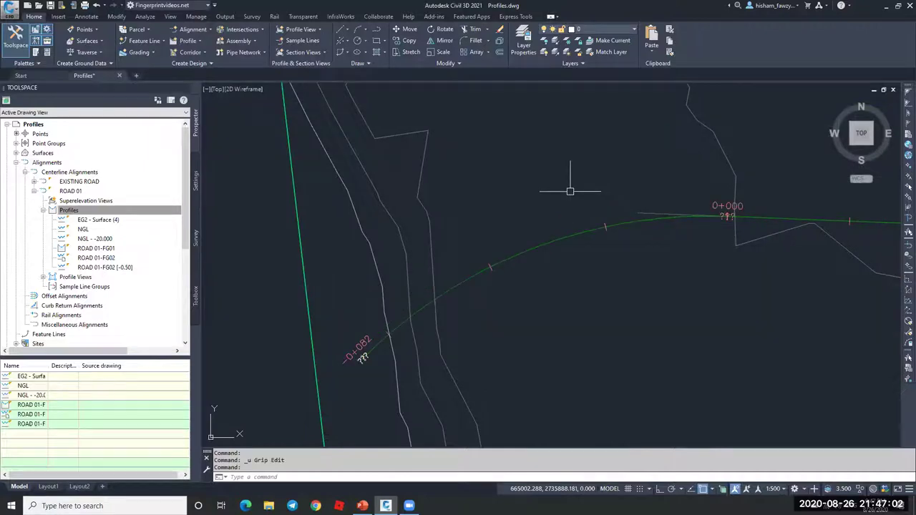
key("ctrl+z")
key("ctrl+z")
key("ctrl+z")
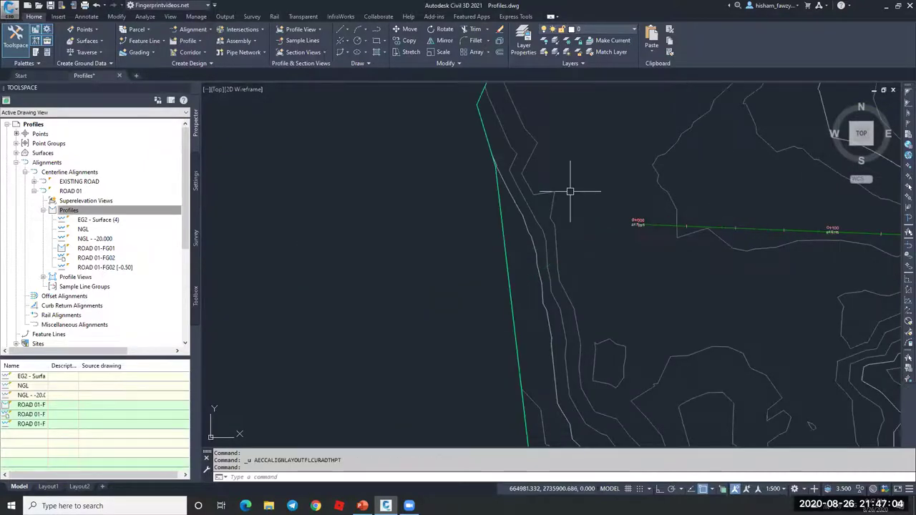
key("ctrl+z")
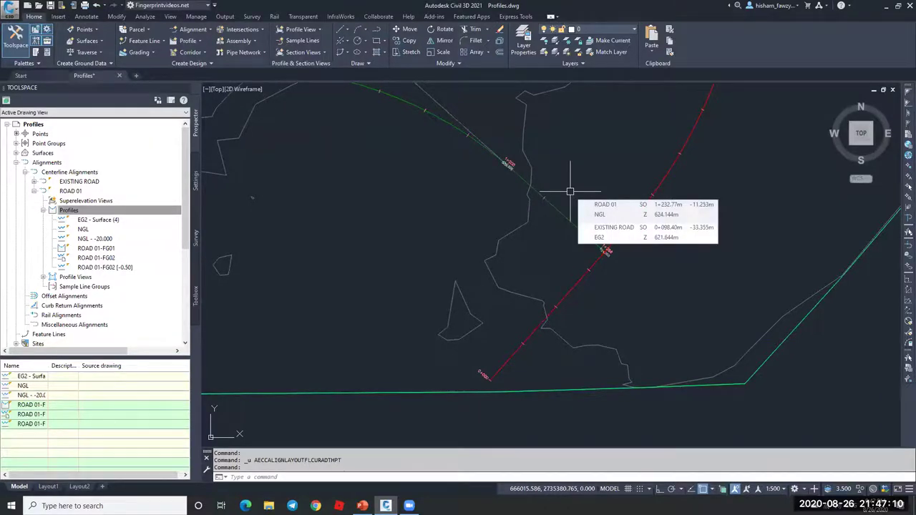
scroll(570, 192, "down", 10)
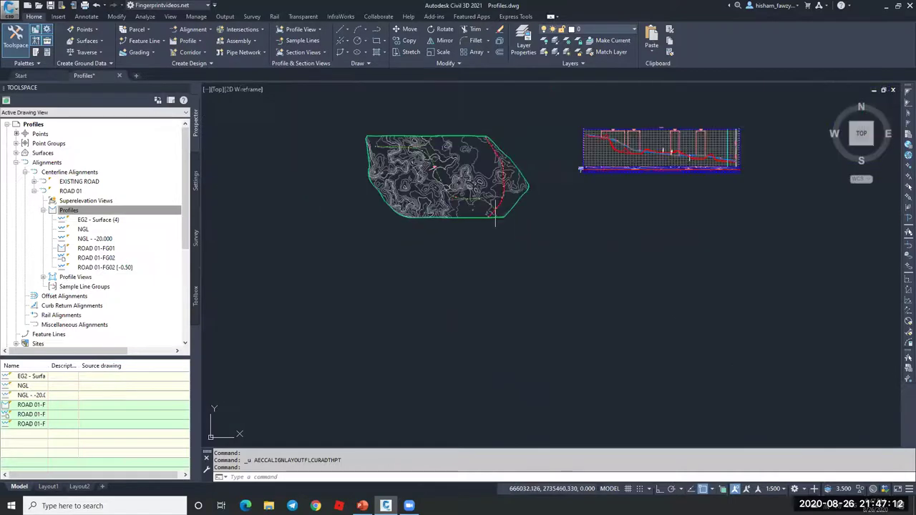
scroll(506, 129, "up", 5)
key("Escape")
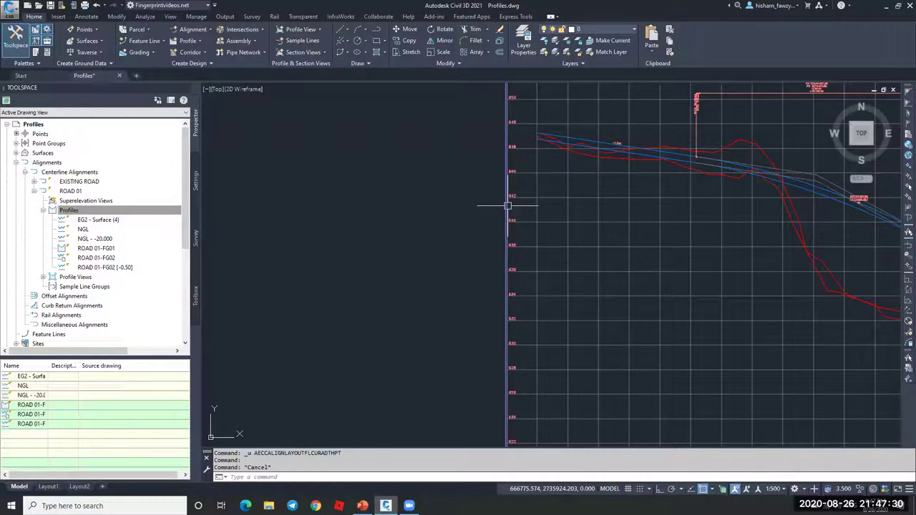
scroll(528, 201, "down", 5)
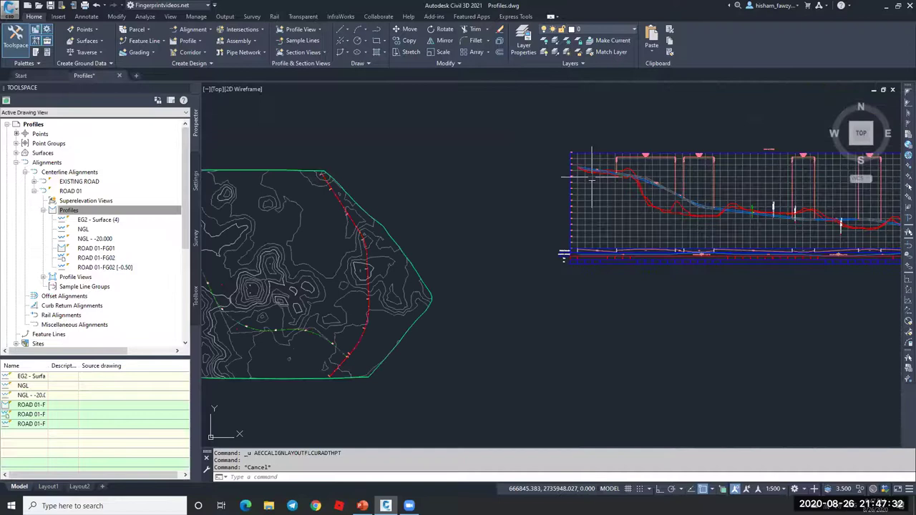
scroll(593, 216, "up", 3)
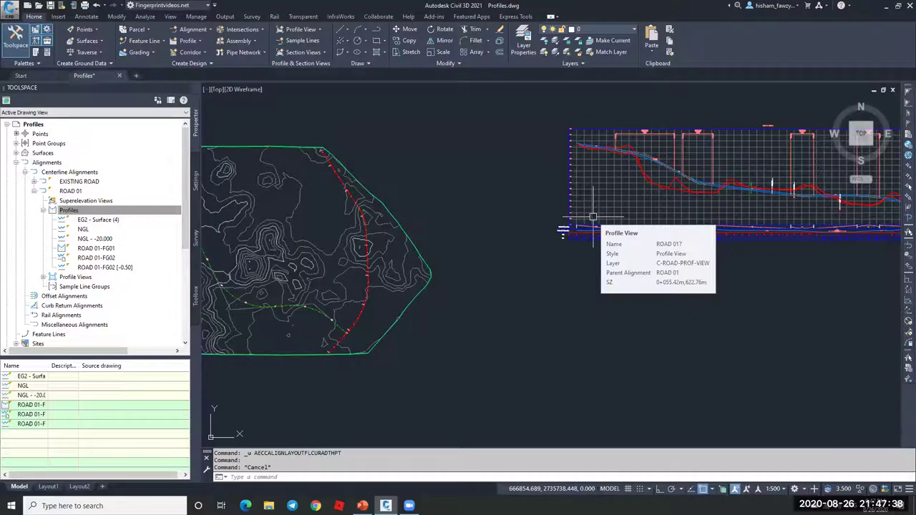
scroll(574, 268, "up", 2)
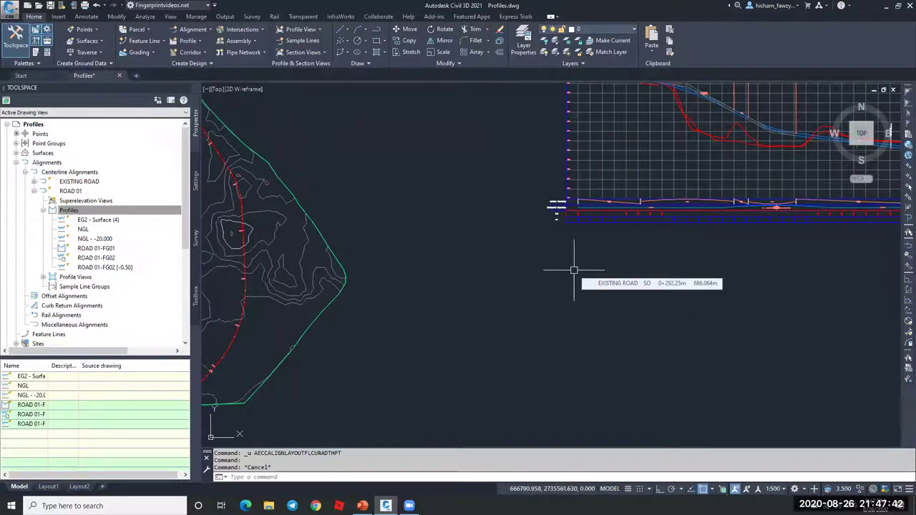
scroll(616, 236, "down", 2)
scroll(662, 179, "up", 4)
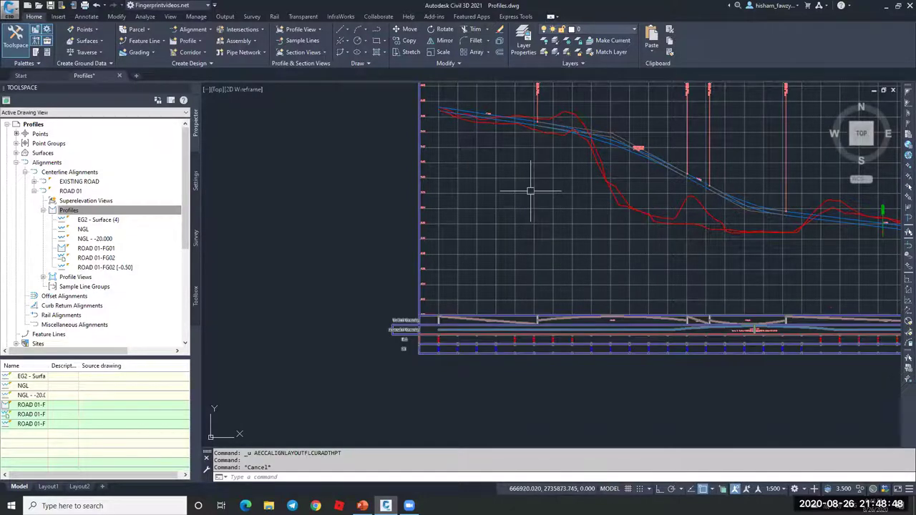
Zoom out over the drawing, then switch to File Explorer from the taskbar
scroll(539, 194, "down", 3)
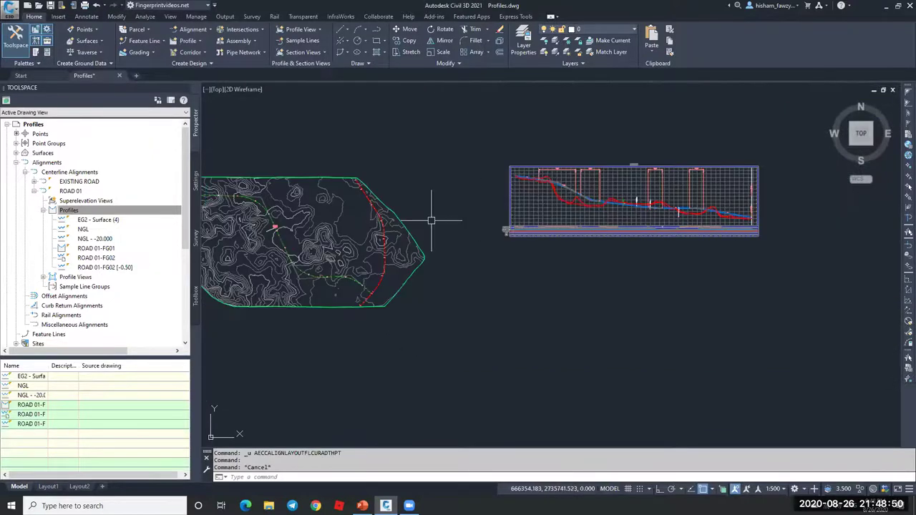
scroll(430, 219, "up", 2)
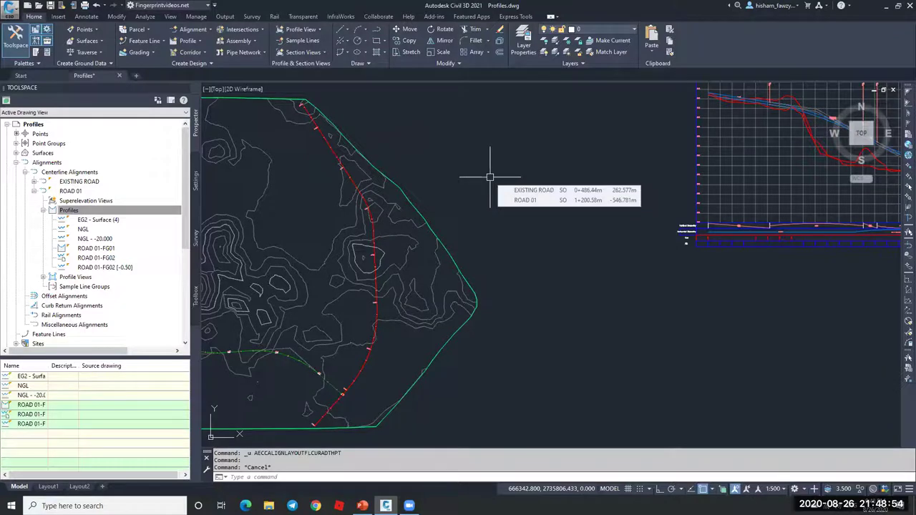
scroll(522, 164, "down", 3)
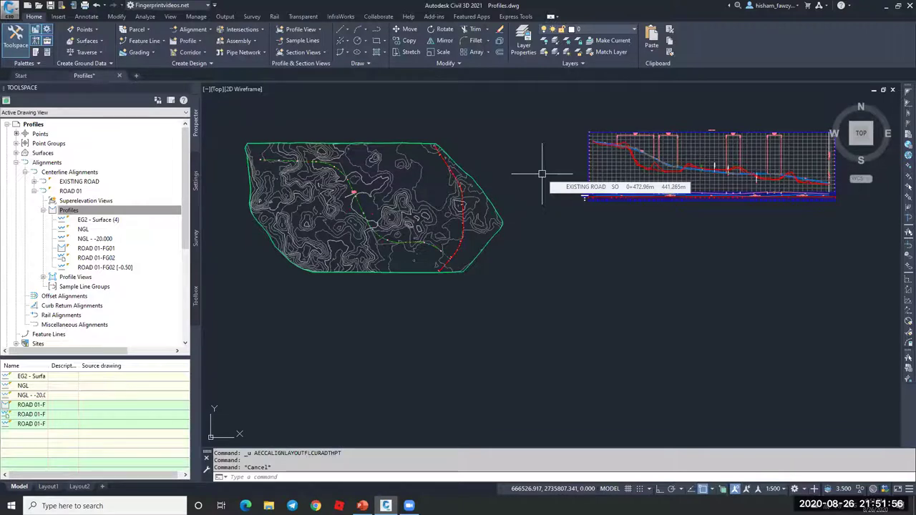
left_click(268, 506)
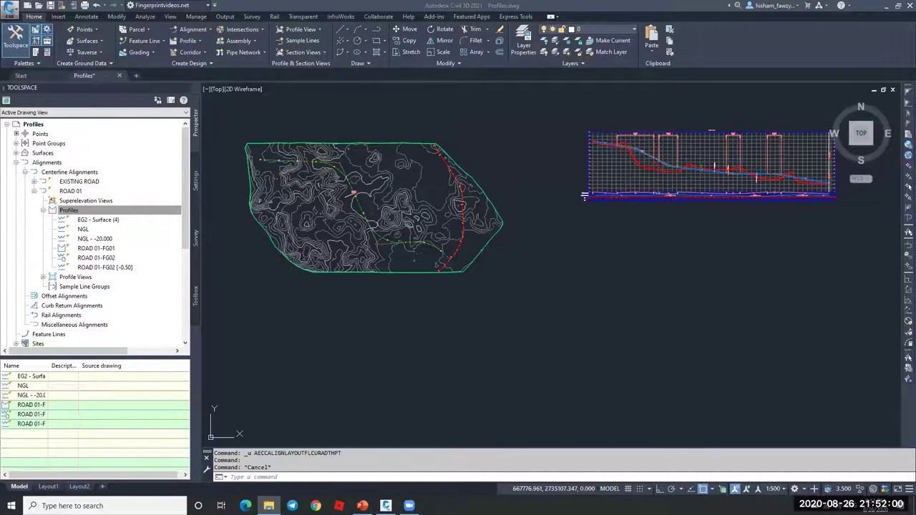
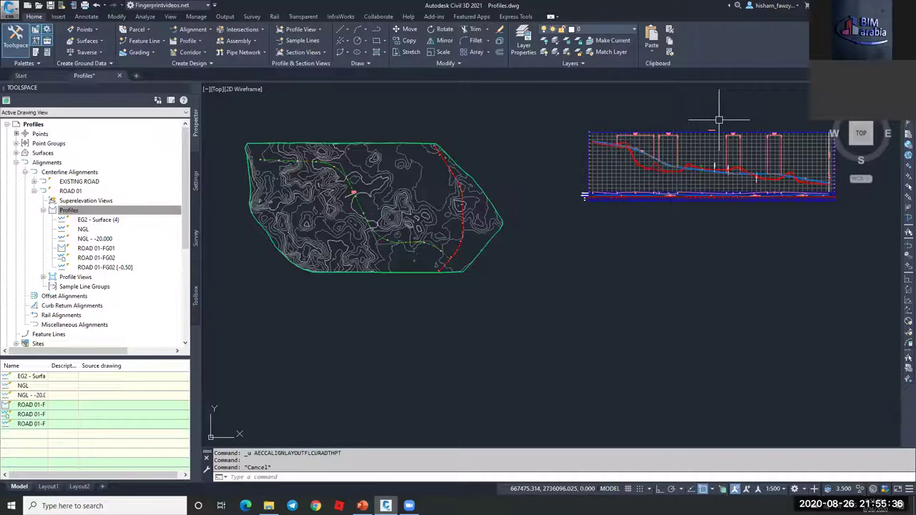
Zoom onto ROAD 01's profile view and select Profile View ROAD 017
scroll(623, 142, "up", 5)
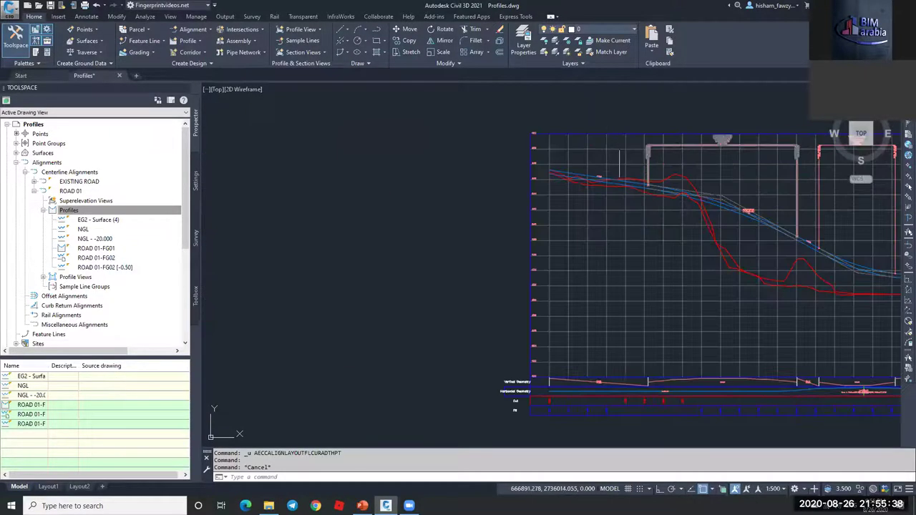
scroll(628, 146, "down", 5)
scroll(501, 147, "up", 3)
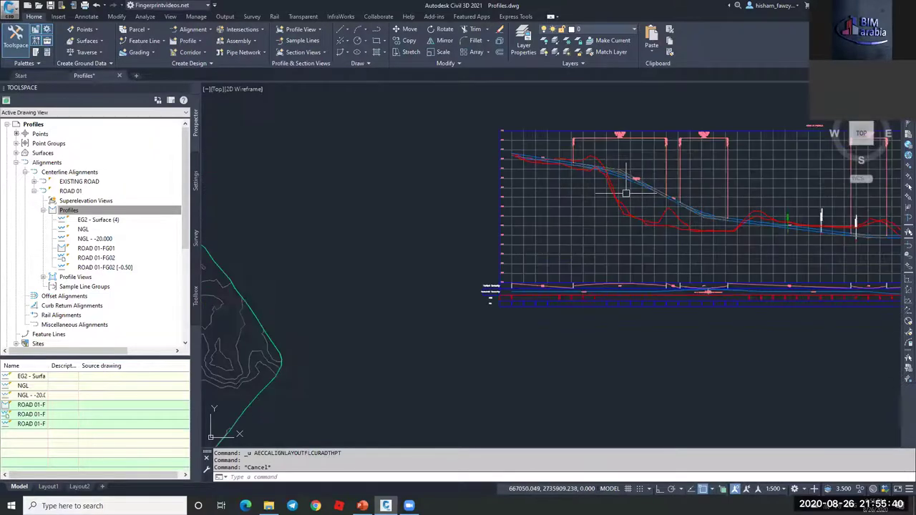
scroll(501, 146, "down", 4)
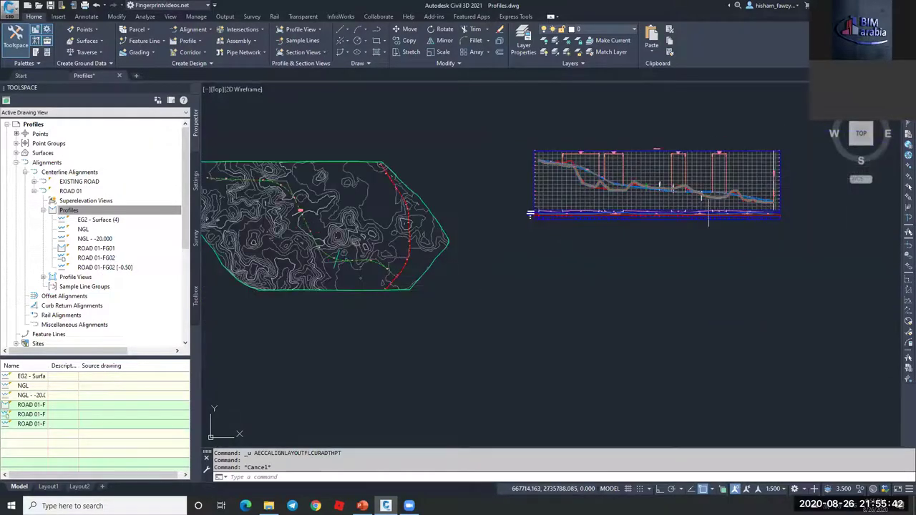
scroll(529, 215, "up", 2)
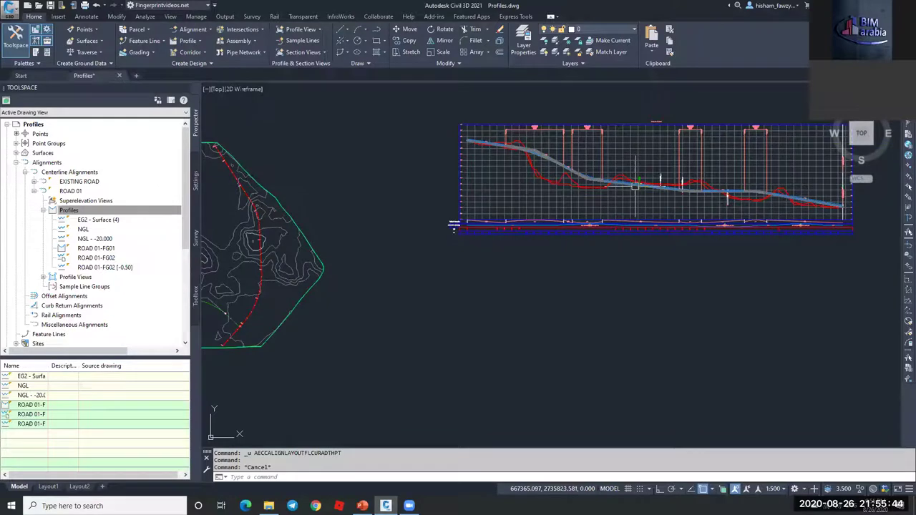
scroll(684, 162, "down", 2)
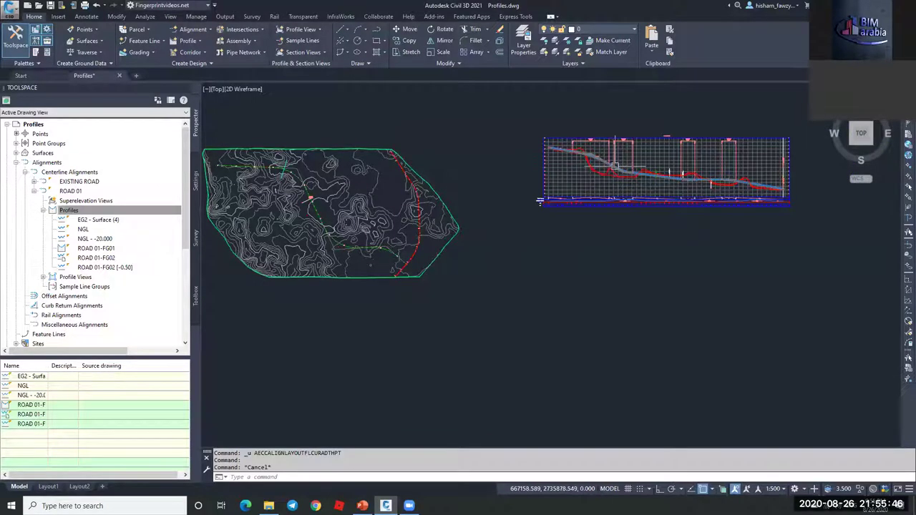
scroll(615, 164, "up", 4)
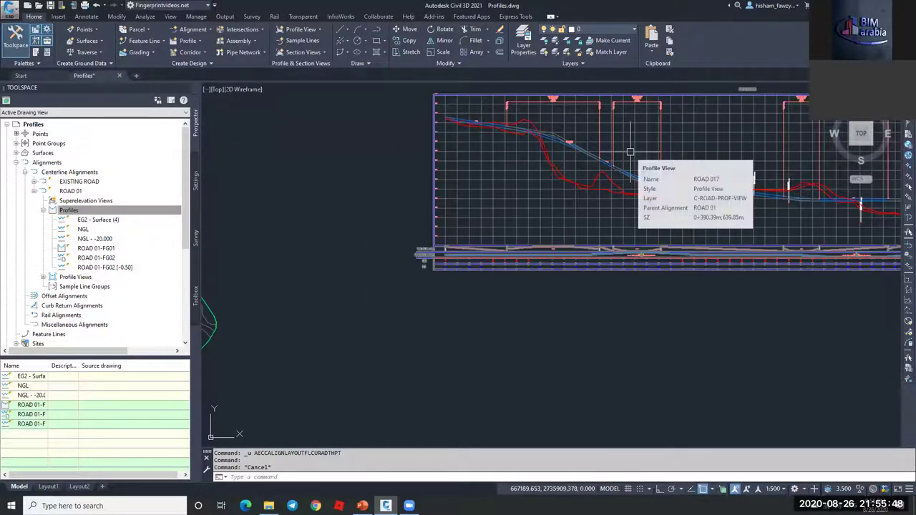
left_click(632, 153)
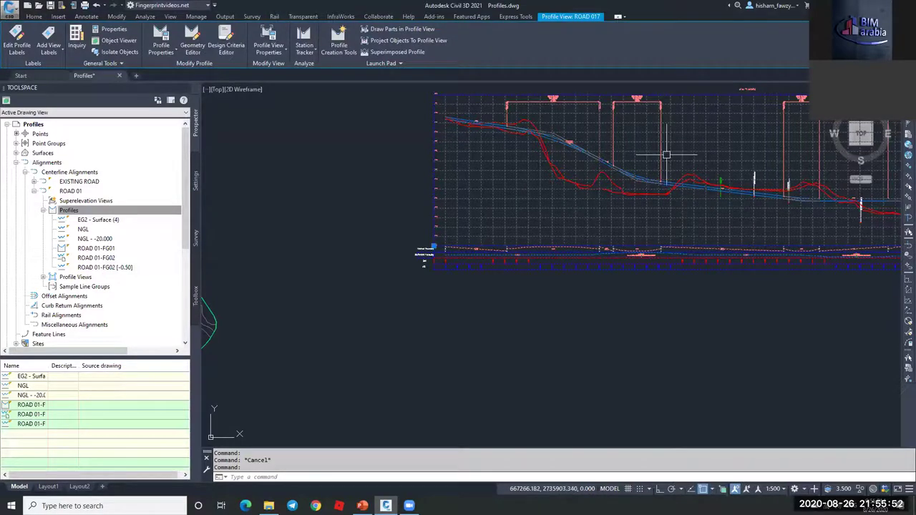
Deselect Profile View ROAD 017 with Esc so the Home tools return
key("Escape")
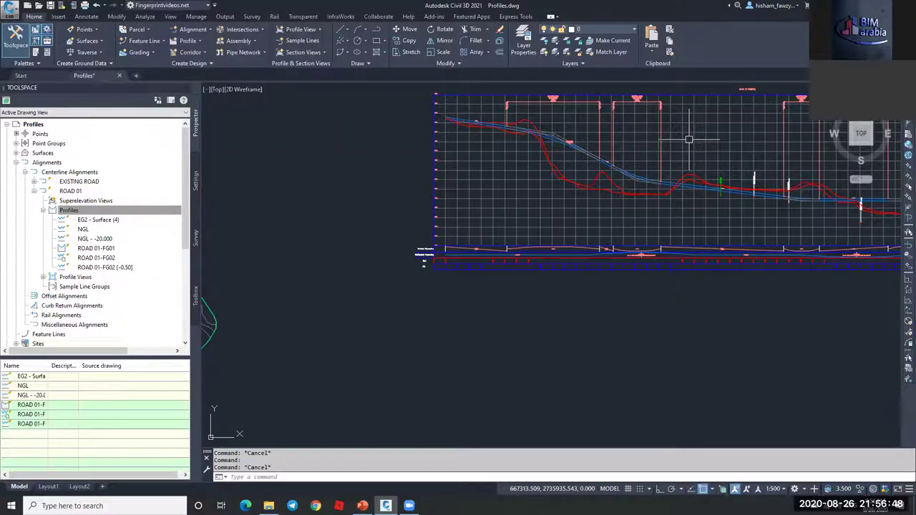
scroll(688, 139, "up", 3)
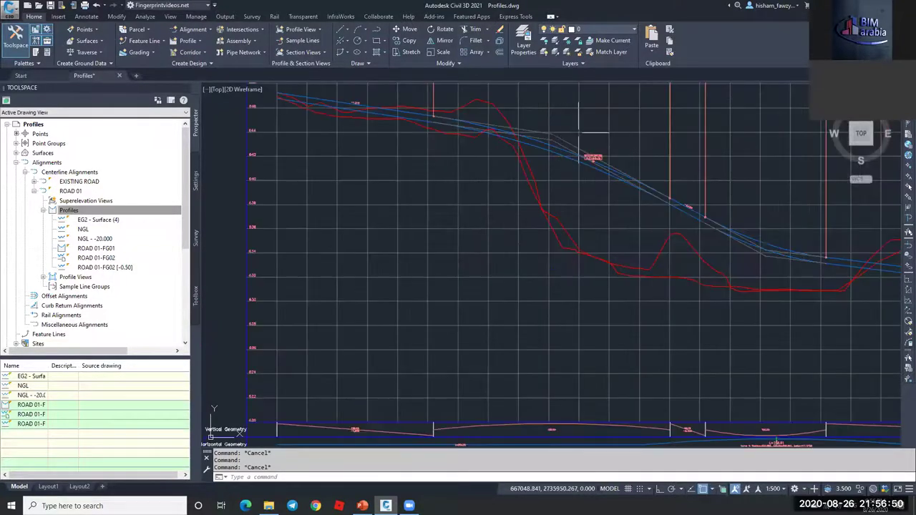
scroll(608, 136, "down", 7)
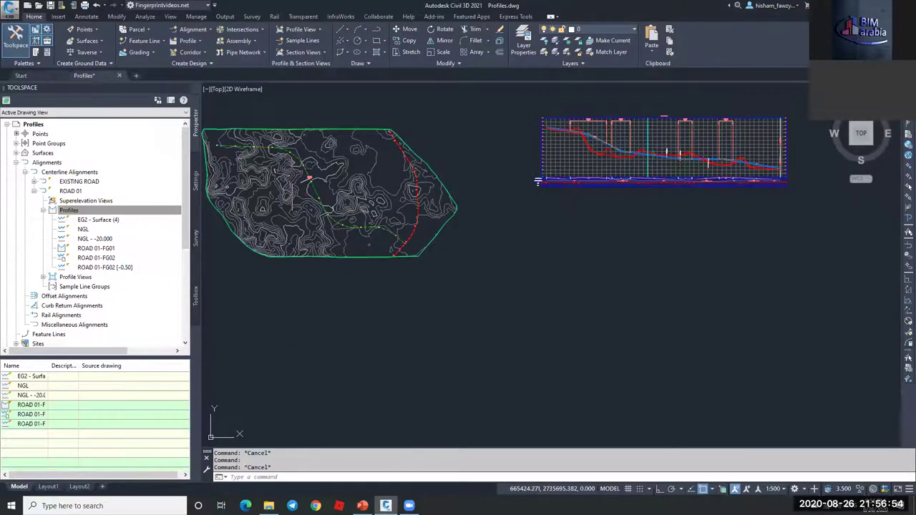
scroll(290, 163, "up", 2)
scroll(548, 180, "down", 2)
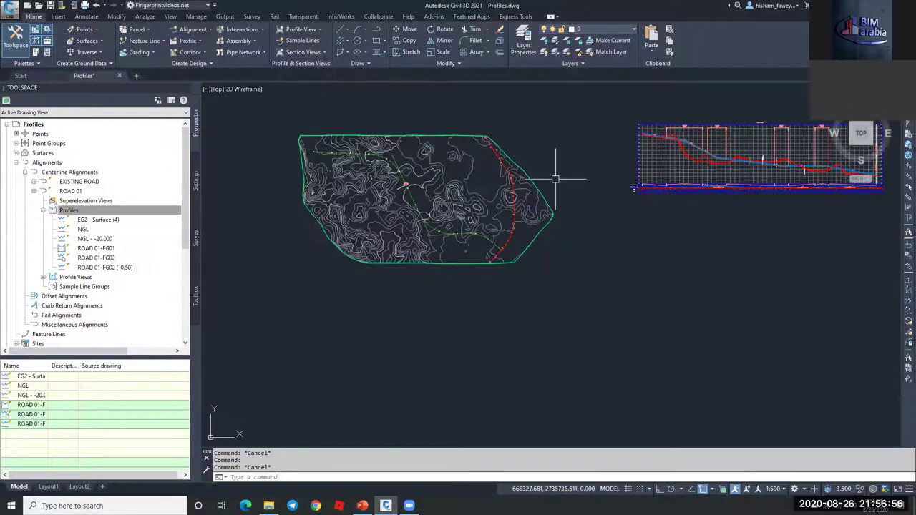
scroll(659, 176, "up", 8)
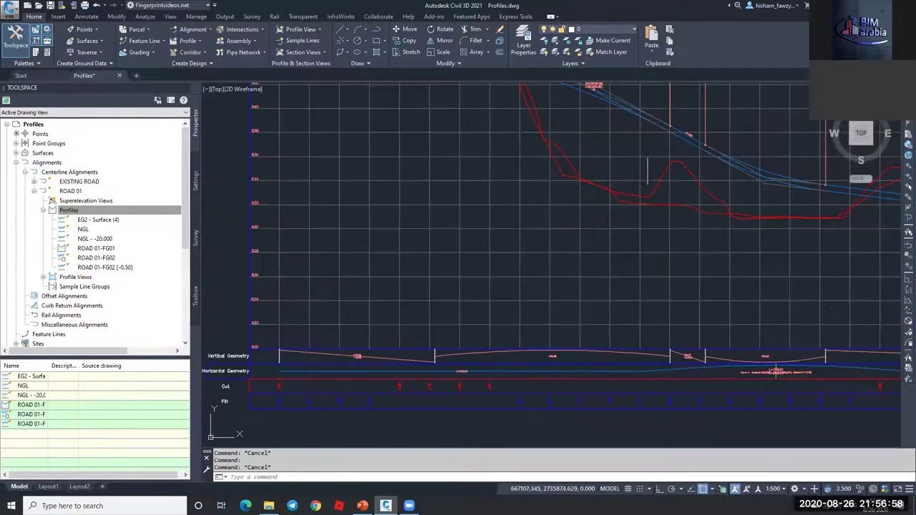
scroll(657, 182, "down", 2)
left_click(619, 189)
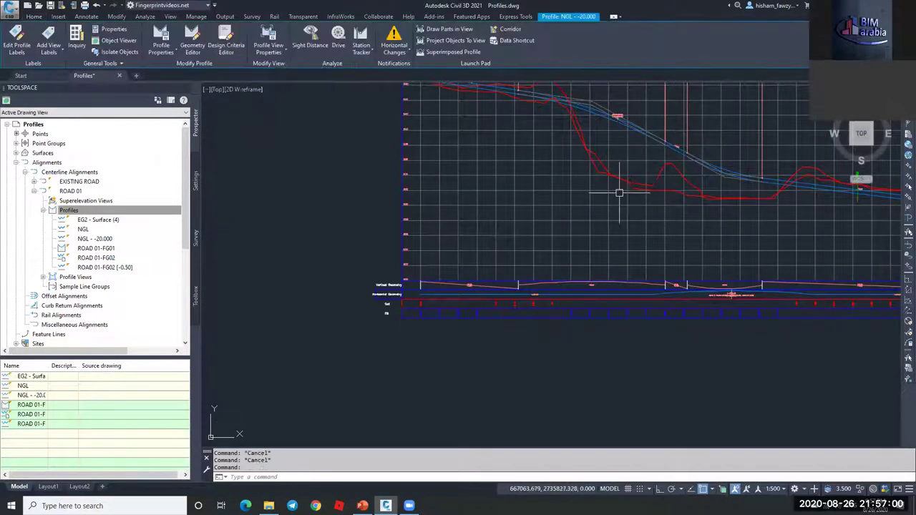
left_click(657, 182)
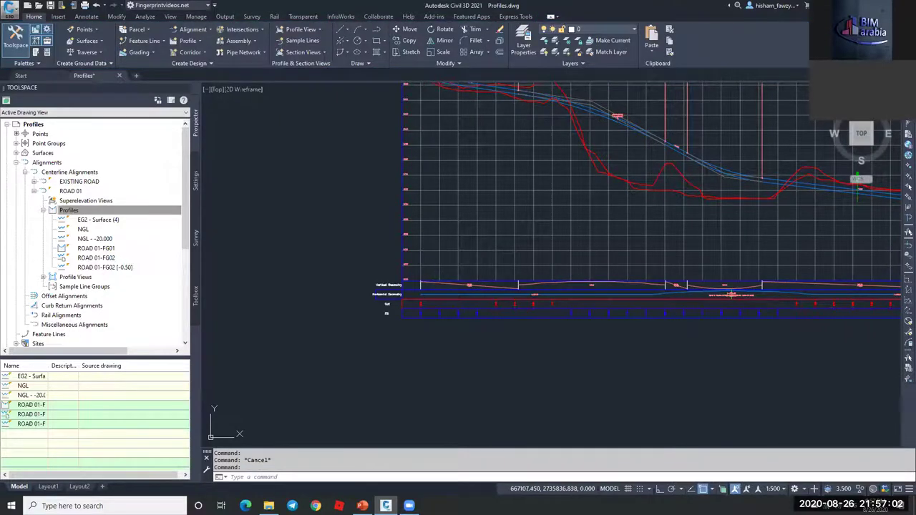
key("Escape")
scroll(665, 183, "up", 5)
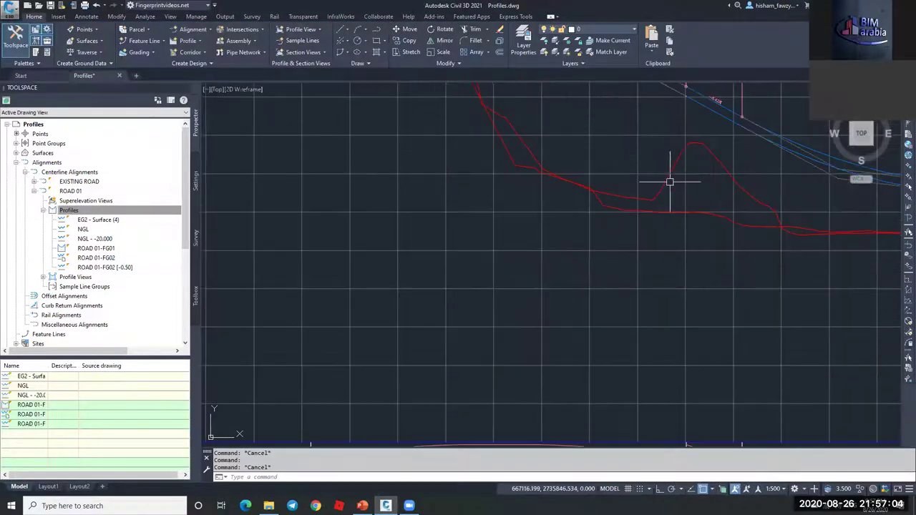
left_click(666, 182)
scroll(648, 179, "down", 3)
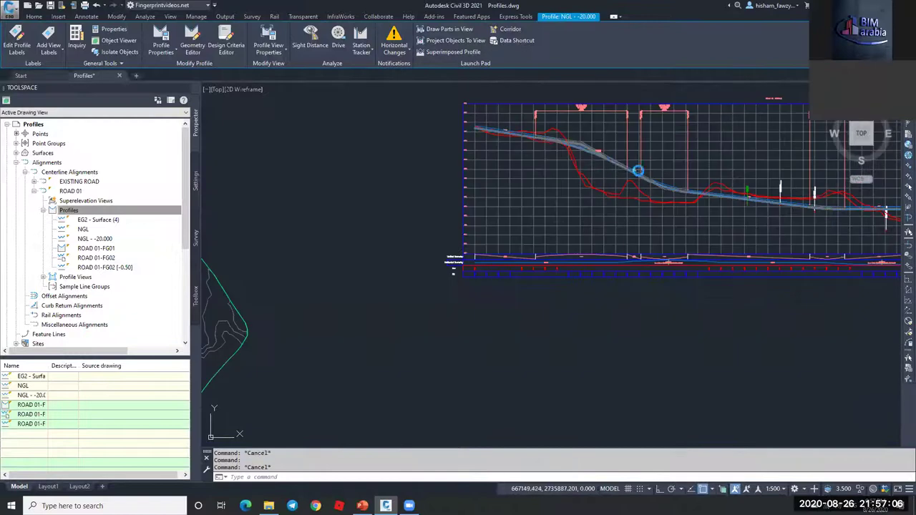
key("Escape")
scroll(628, 176, "up", 3)
key("Escape")
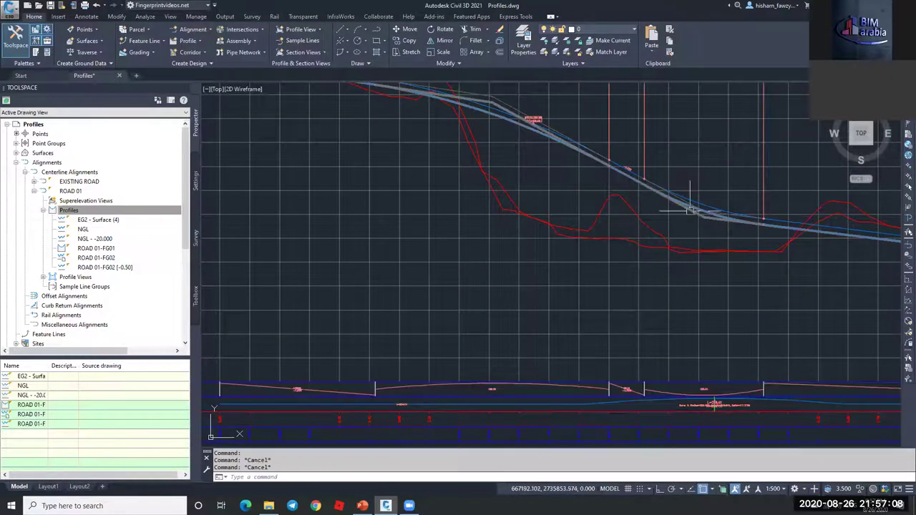
left_click(689, 213)
scroll(629, 171, "down", 3)
scroll(621, 163, "up", 2)
scroll(622, 163, "down", 2)
scroll(629, 165, "down", 1)
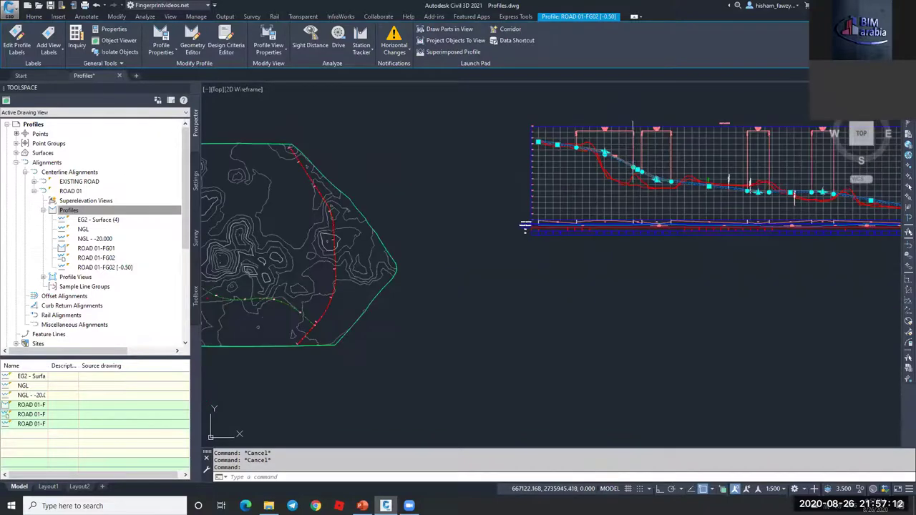
scroll(653, 169, "up", 3)
scroll(653, 169, "down", 6)
key("Escape")
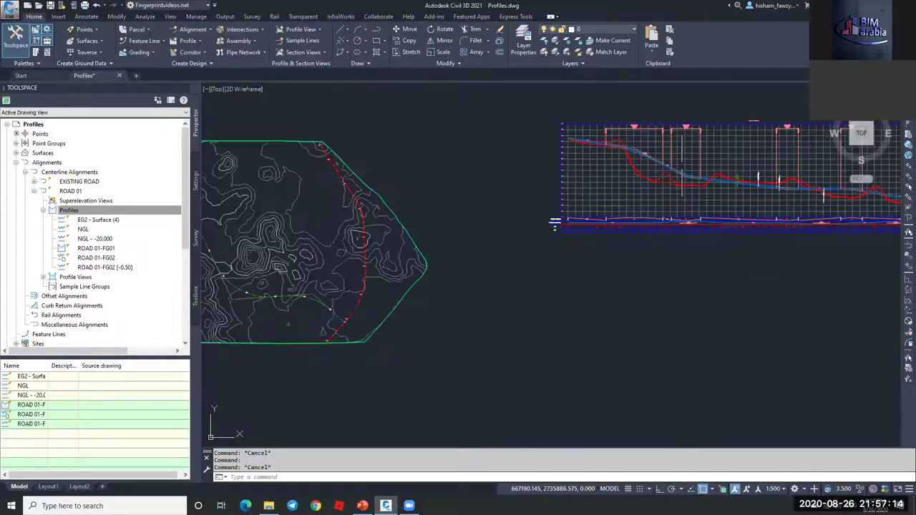
scroll(558, 172, "up", 8)
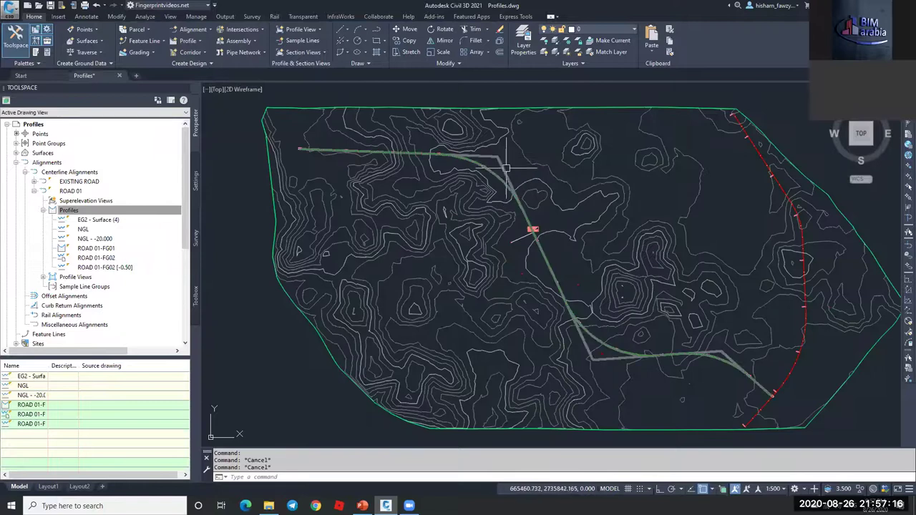
left_click(499, 157)
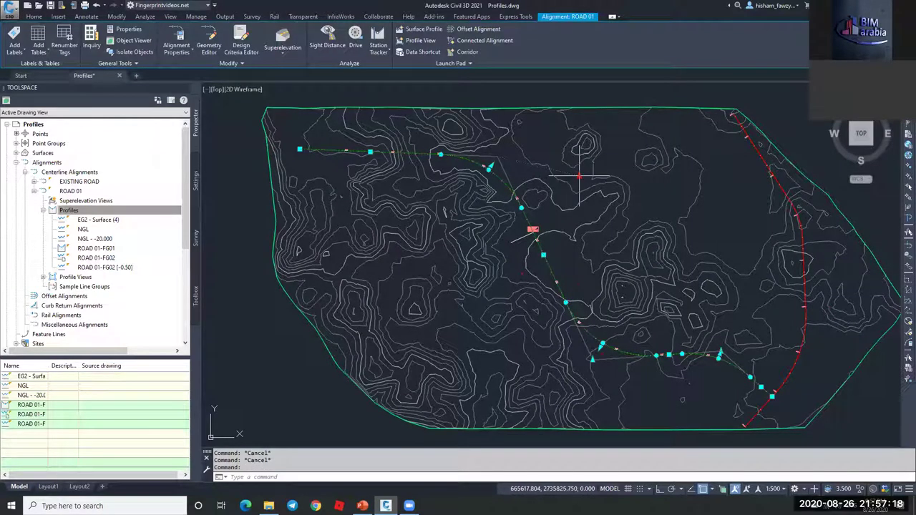
scroll(575, 178, "up", 4)
left_click(482, 170)
scroll(483, 169, "down", 2)
scroll(482, 169, "down", 6)
scroll(694, 184, "up", 3)
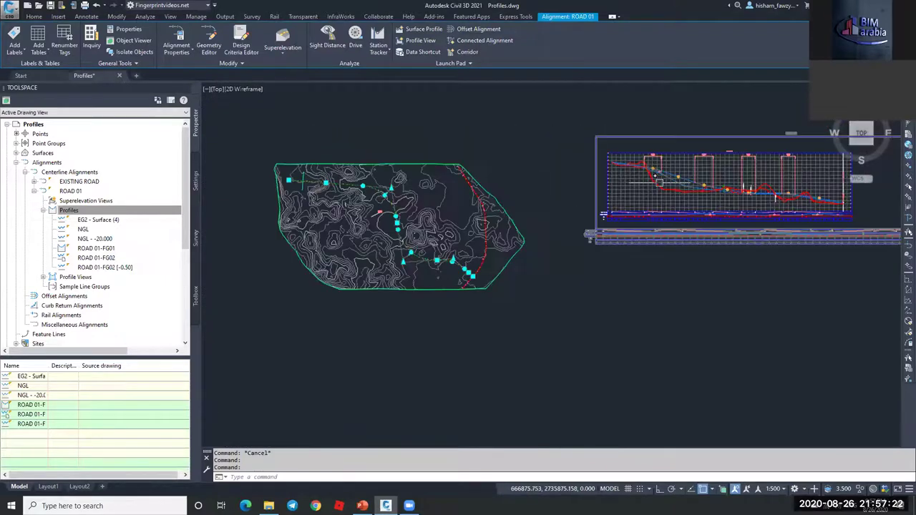
scroll(429, 190, "up", 4)
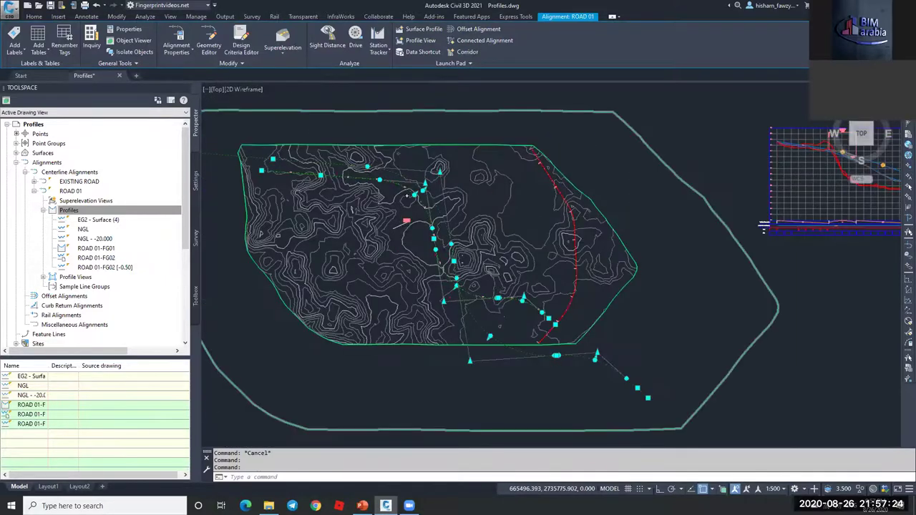
scroll(427, 182, "up", 5)
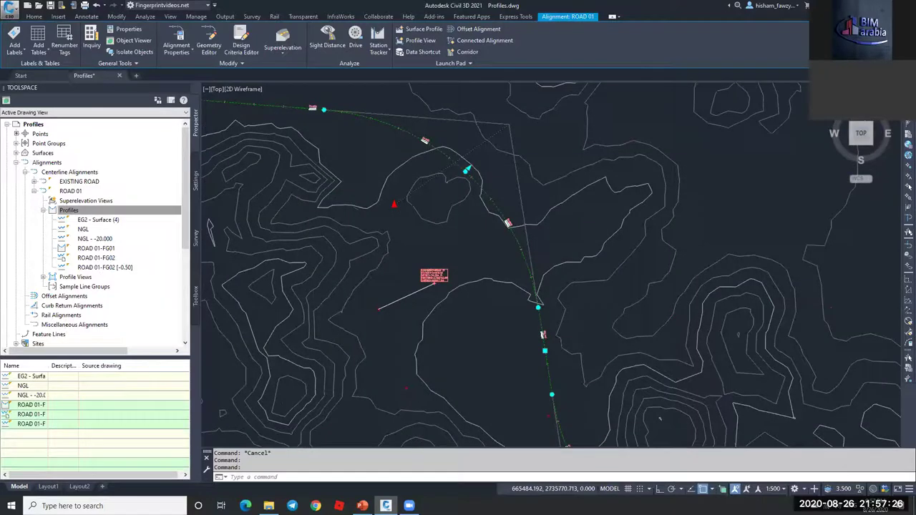
scroll(458, 272, "down", 6)
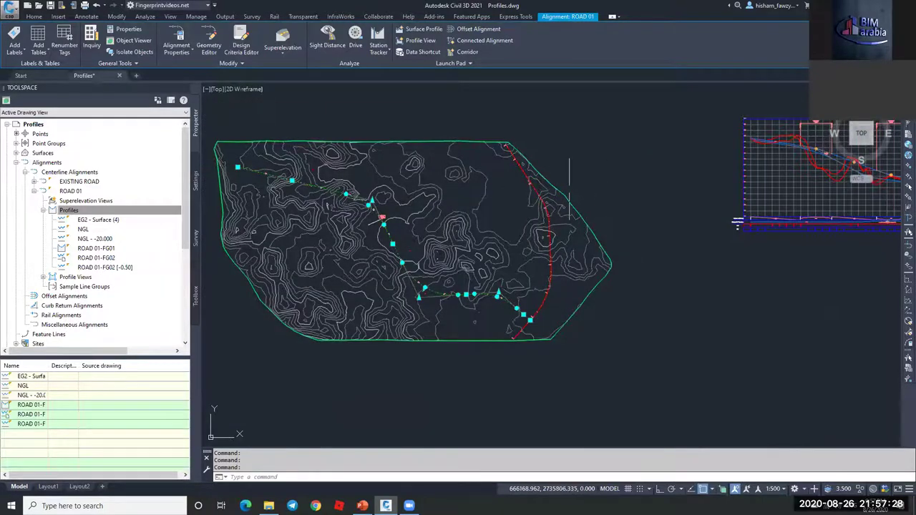
scroll(579, 270, "up", 4)
scroll(705, 174, "up", 4)
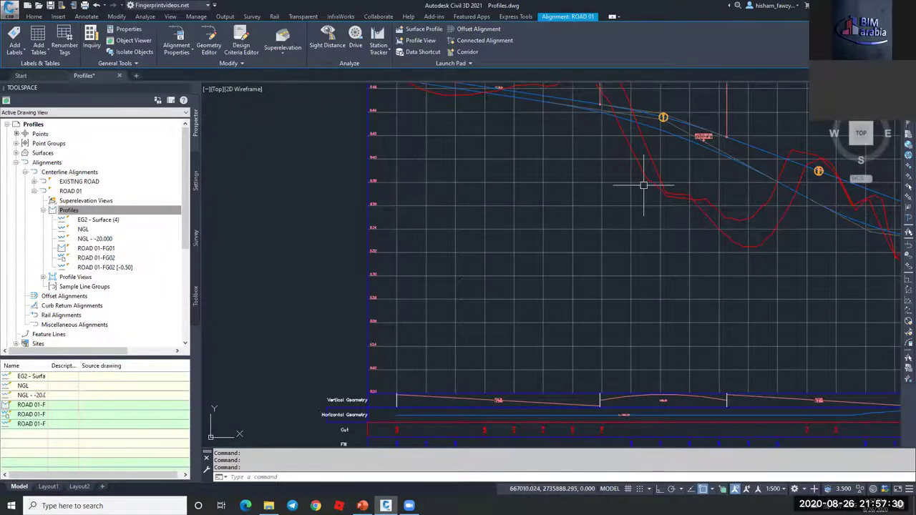
scroll(642, 179, "down", 4)
scroll(641, 167, "down", 2)
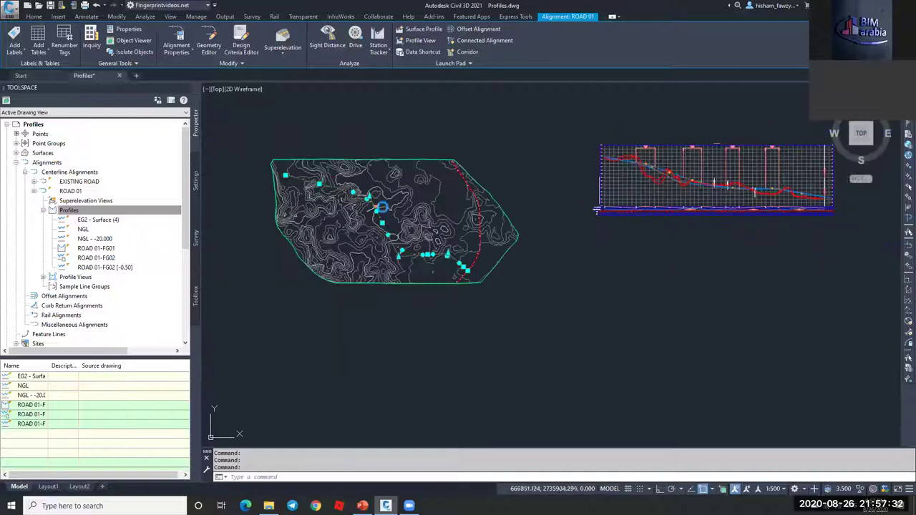
key("Escape")
scroll(368, 205, "up", 3)
mouse_move(366, 188)
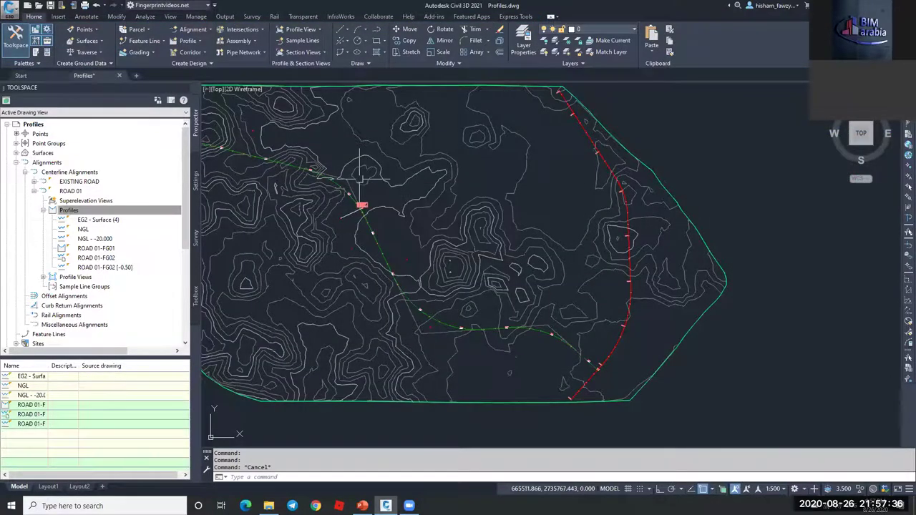
scroll(361, 175, "down", 4)
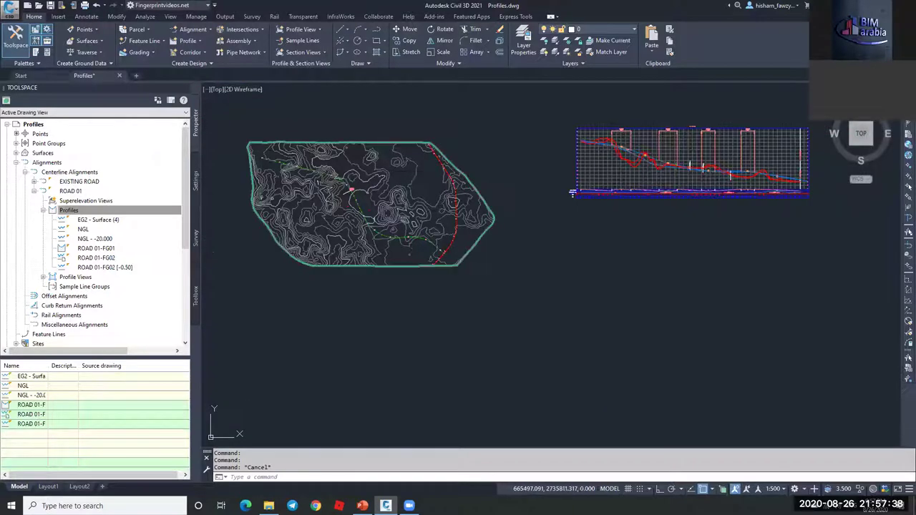
scroll(620, 147, "up", 4)
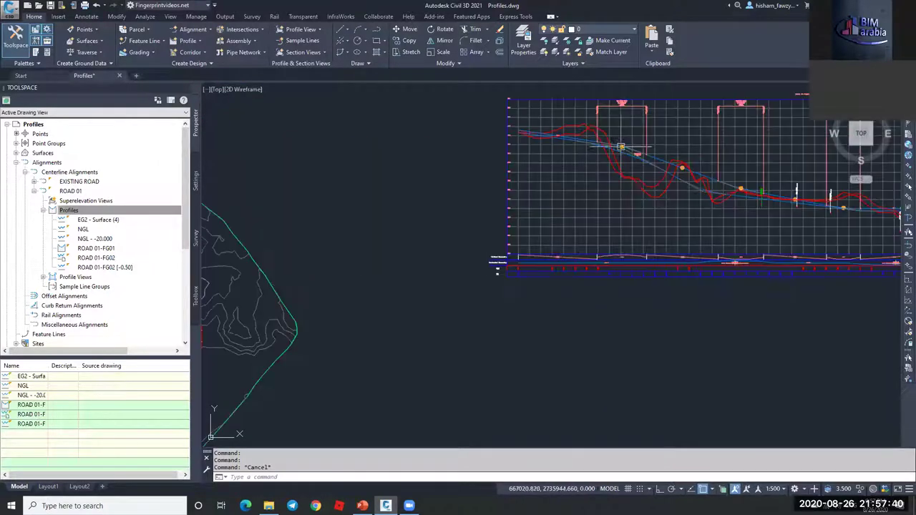
scroll(695, 170, "down", 4)
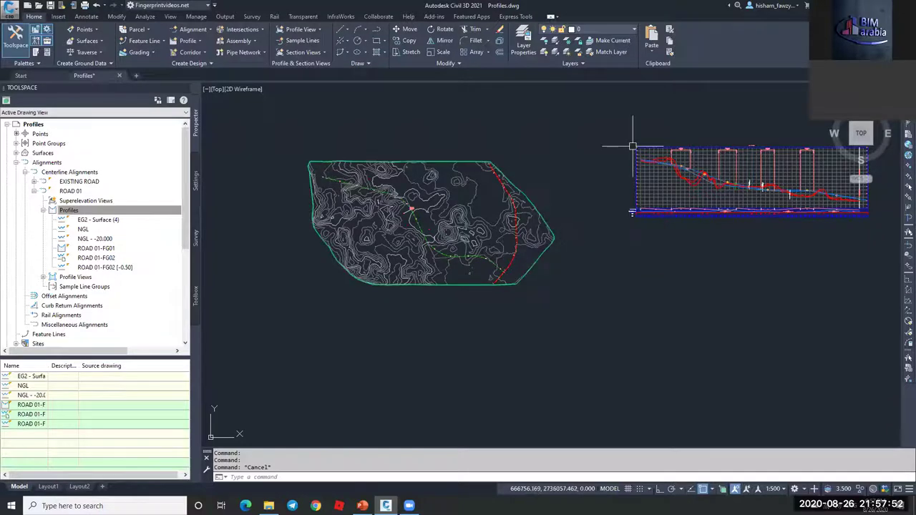
scroll(679, 167, "up", 5)
scroll(679, 168, "down", 6)
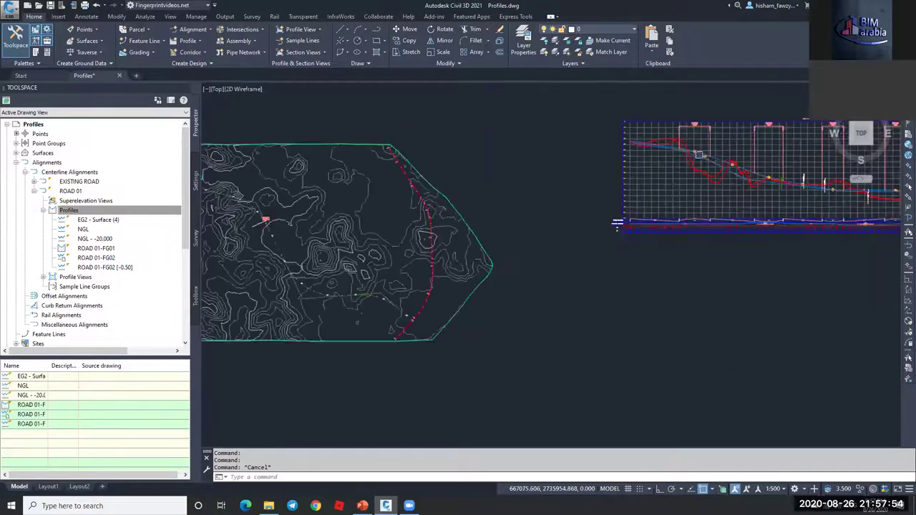
scroll(417, 190, "up", 4)
scroll(422, 183, "up", 1)
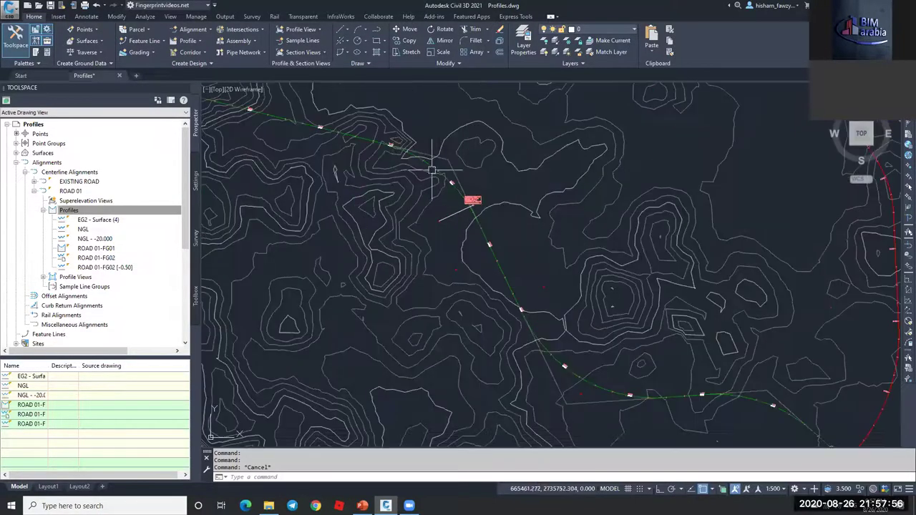
scroll(501, 168, "down", 5)
scroll(555, 174, "up", 4)
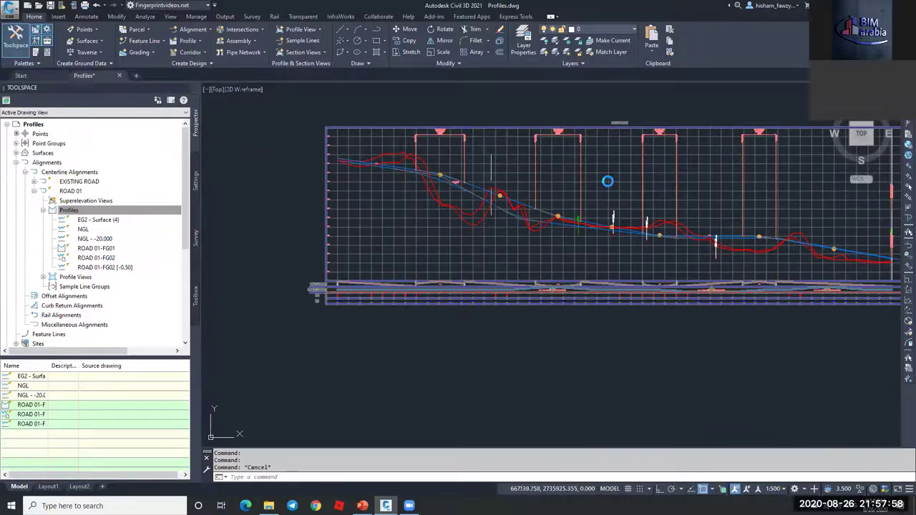
scroll(606, 183, "down", 5)
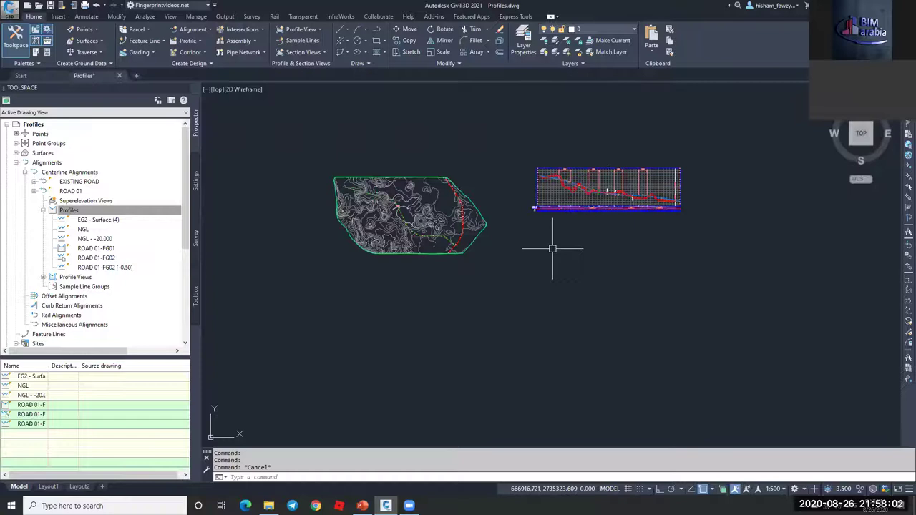
scroll(509, 234, "up", 2)
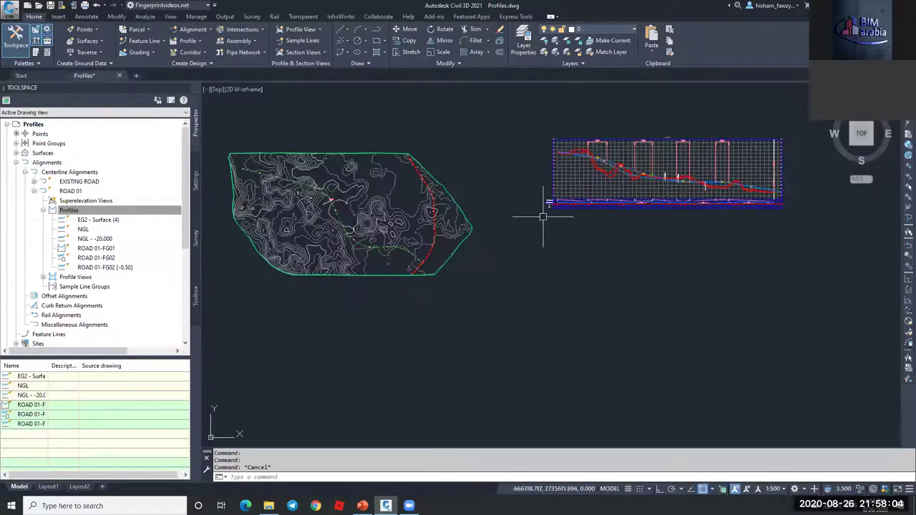
mouse_move(542, 217)
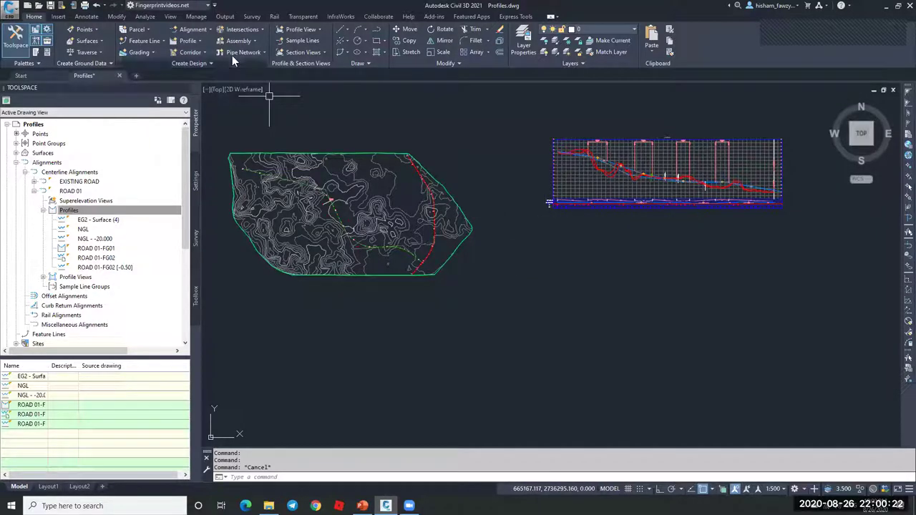
left_click(192, 29)
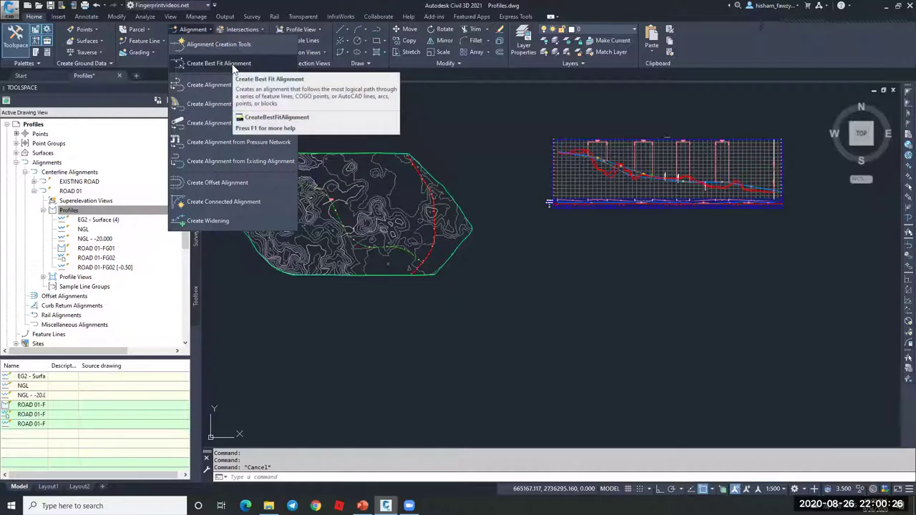
left_click(394, 109)
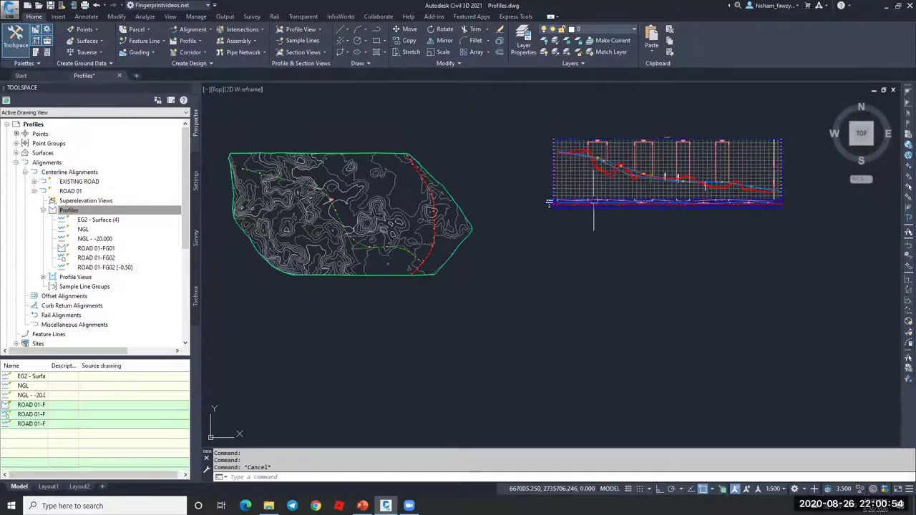
scroll(572, 194, "up", 2)
scroll(620, 175, "down", 1)
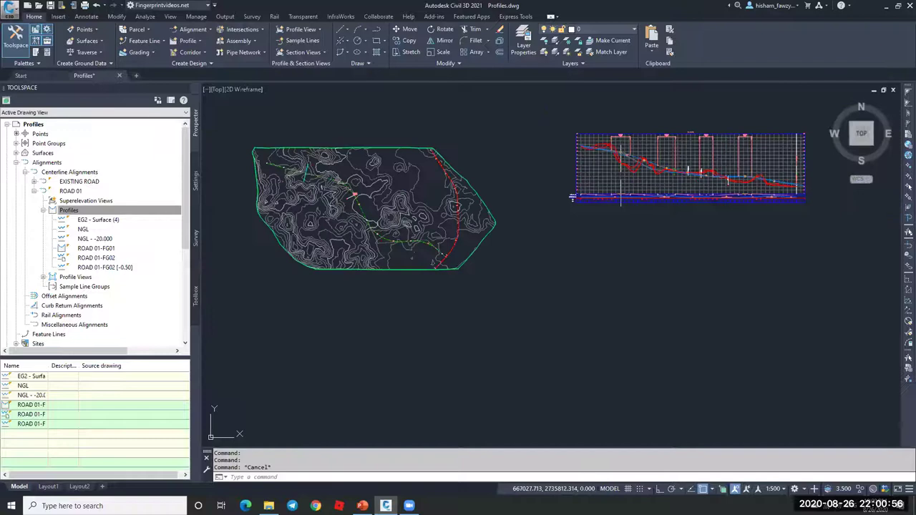
middle_click_drag(337, 193, 404, 194)
scroll(404, 193, "up", 2)
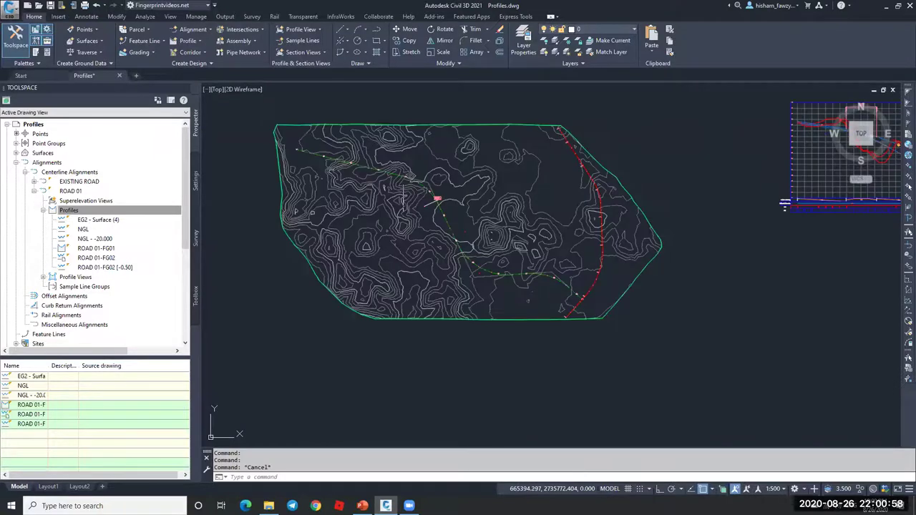
scroll(403, 185, "up", 2)
left_click(201, 29)
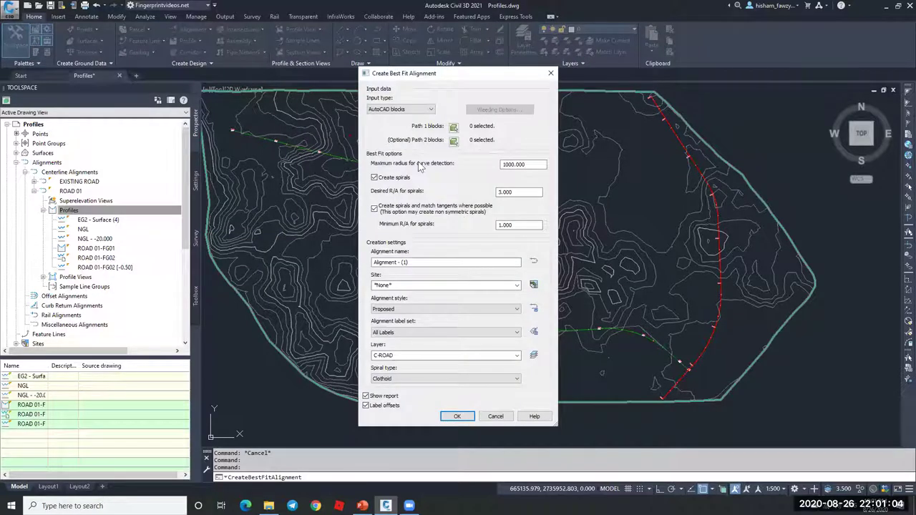
left_click(412, 110)
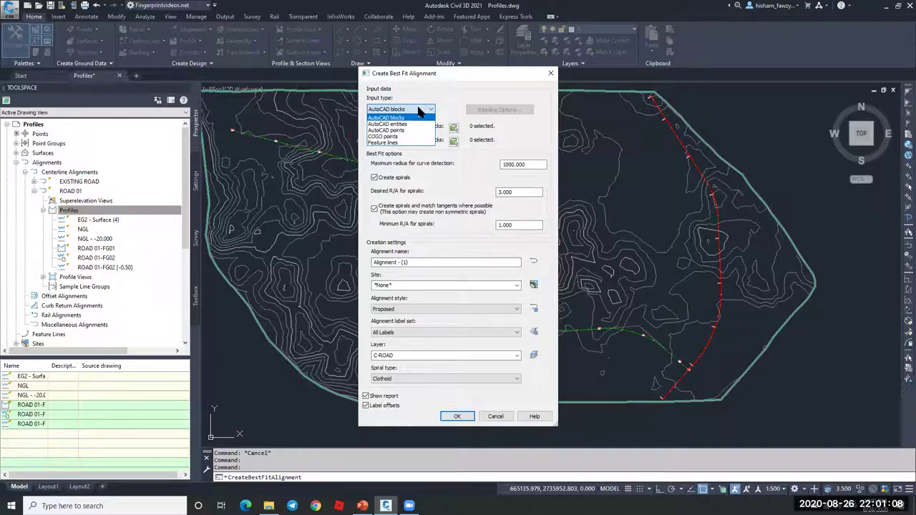
left_click(420, 111)
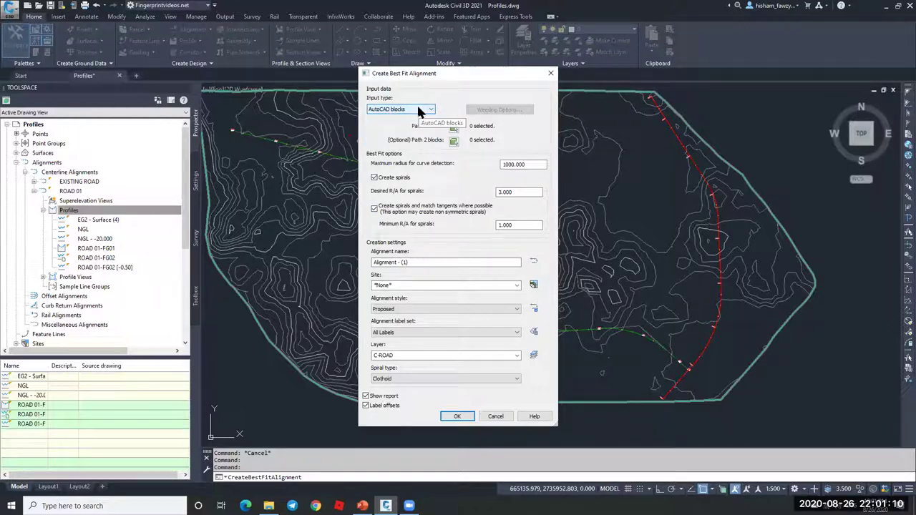
left_click(420, 111)
left_click(447, 81)
key("Escape")
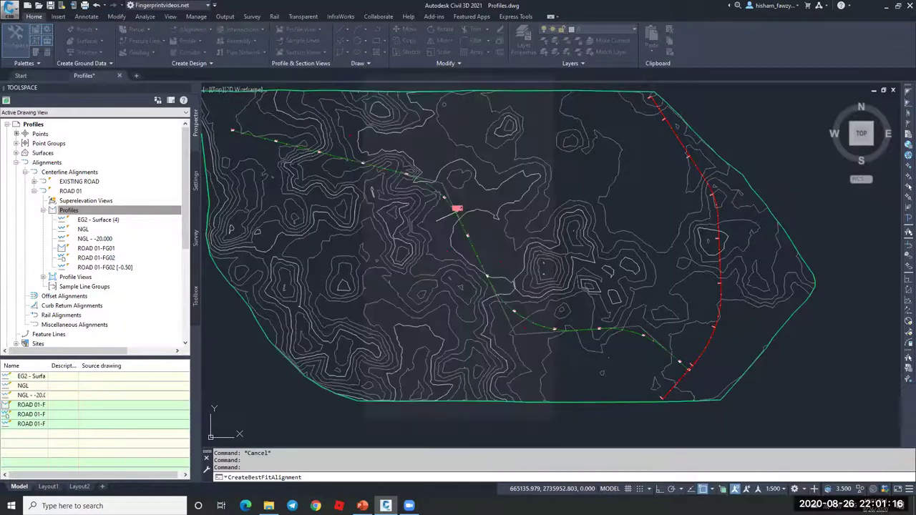
Zoom in on the ROAD 01 alignment, cancel the running command, and show the InfraWorks tools
mouse_move(489, 257)
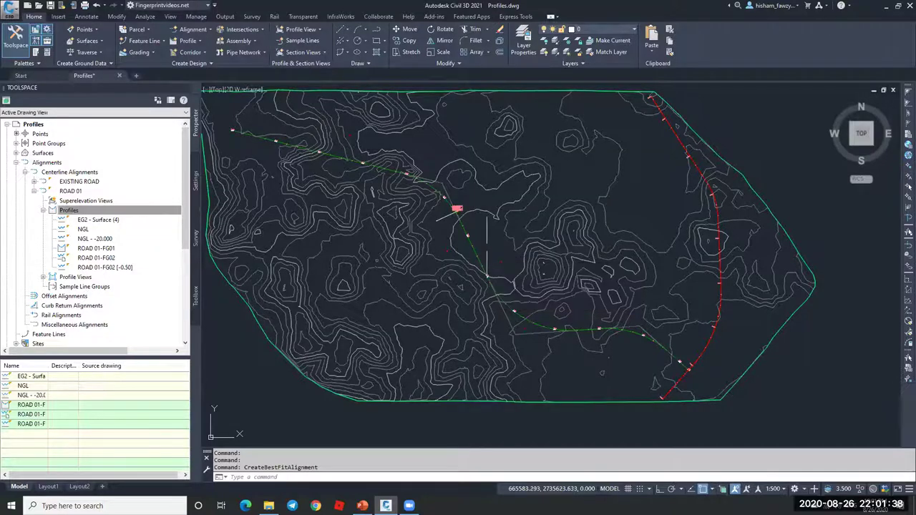
scroll(486, 242, "down", 2)
scroll(487, 242, "down", 1)
scroll(472, 229, "up", 2)
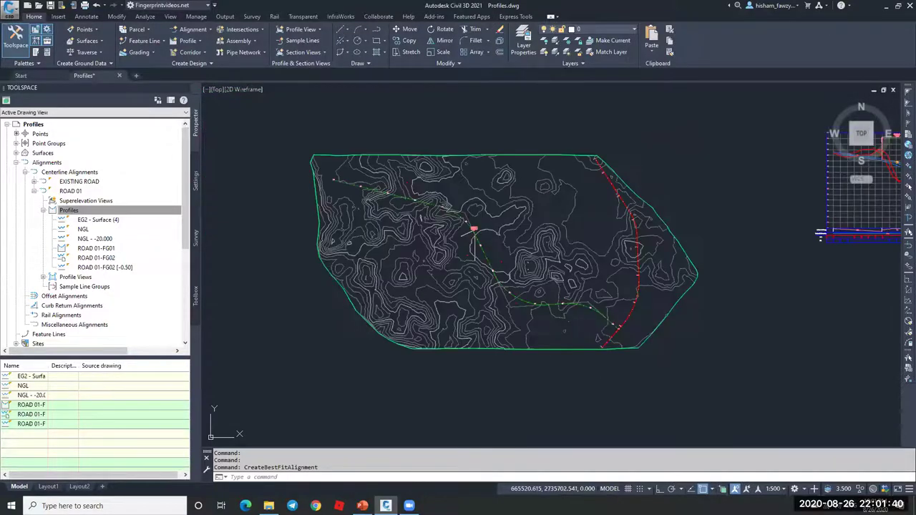
key("Escape")
scroll(472, 227, "up", 2)
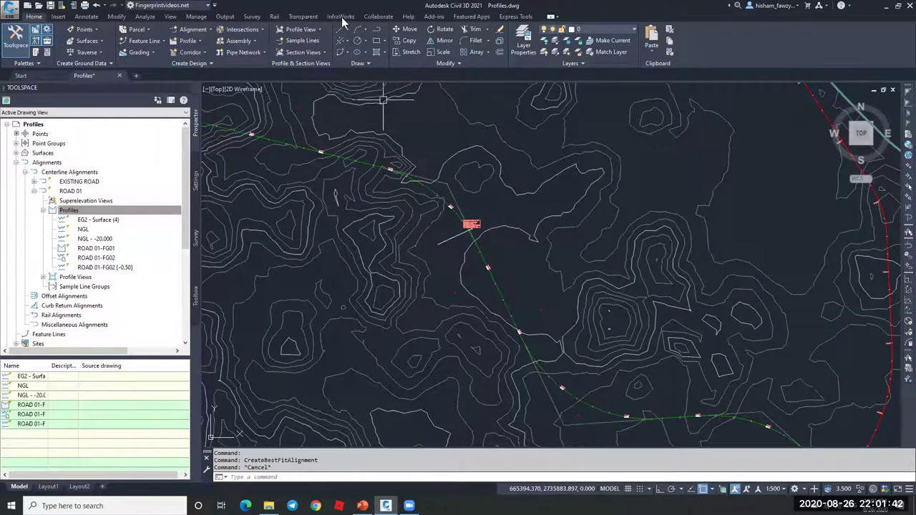
left_click(341, 16)
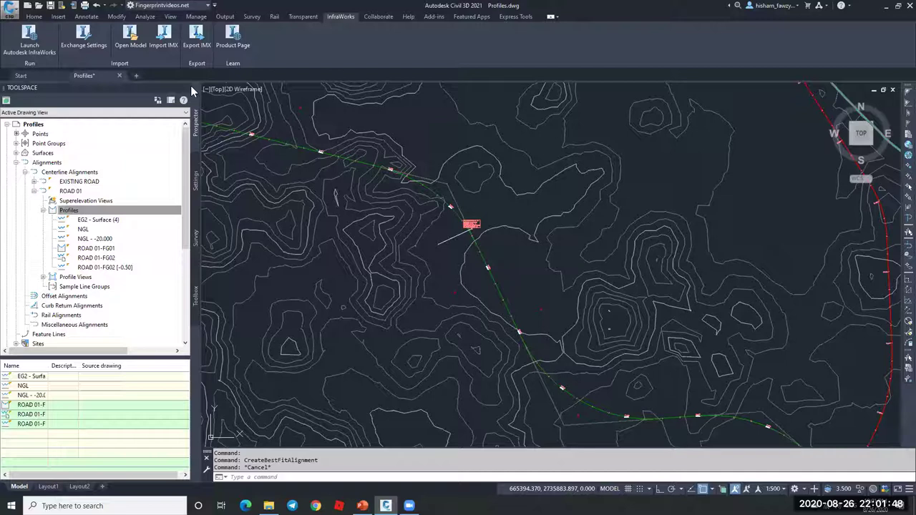
left_click(225, 17)
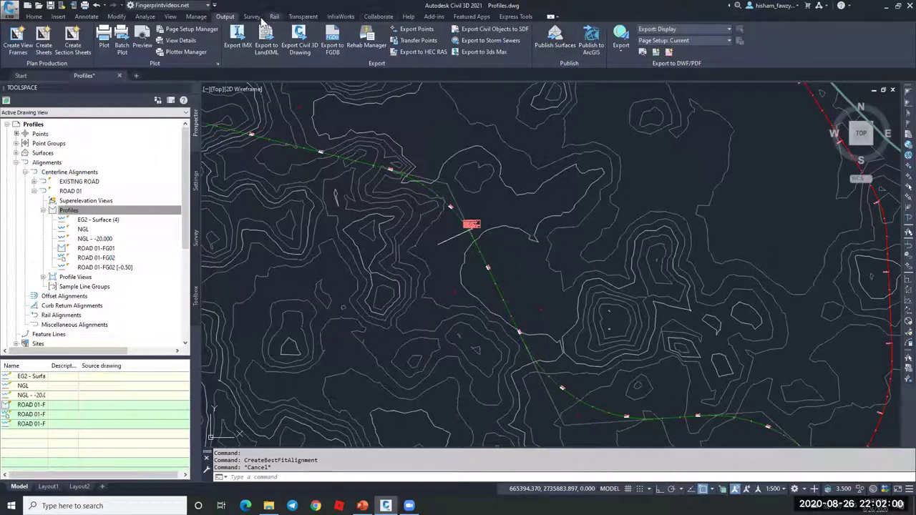
left_click(349, 18)
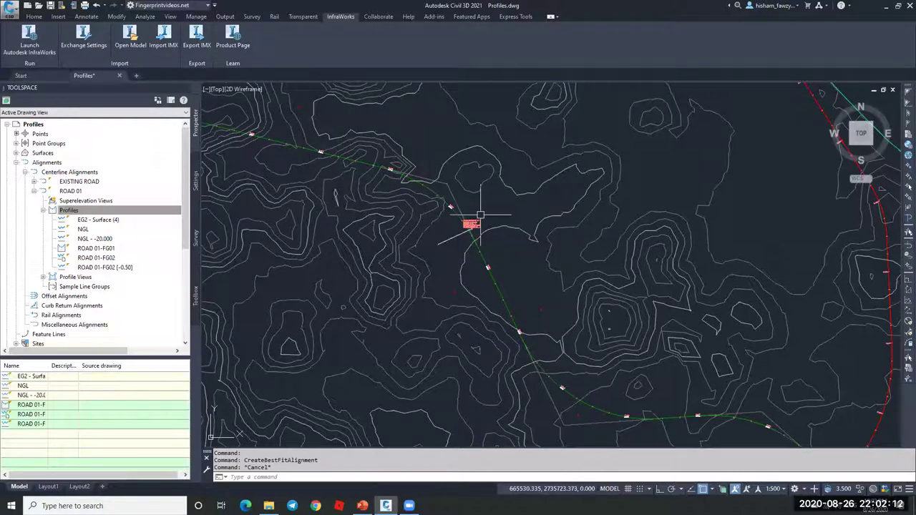
Zoom around the contoured surface and select the ROAD 01 alignment to show its grips
mouse_move(474, 199)
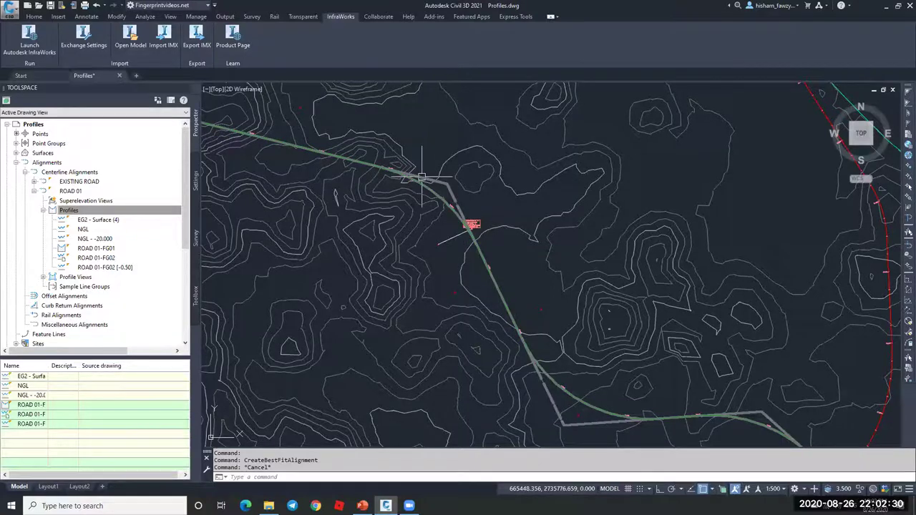
scroll(422, 177, "up", 2)
scroll(422, 178, "up", 2)
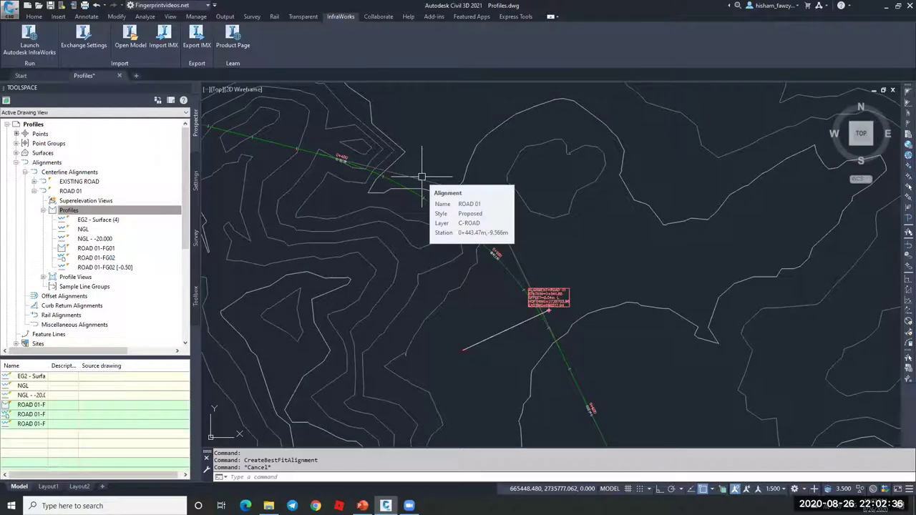
scroll(578, 186, "down", 6)
scroll(613, 266, "up", 5)
scroll(612, 318, "down", 5)
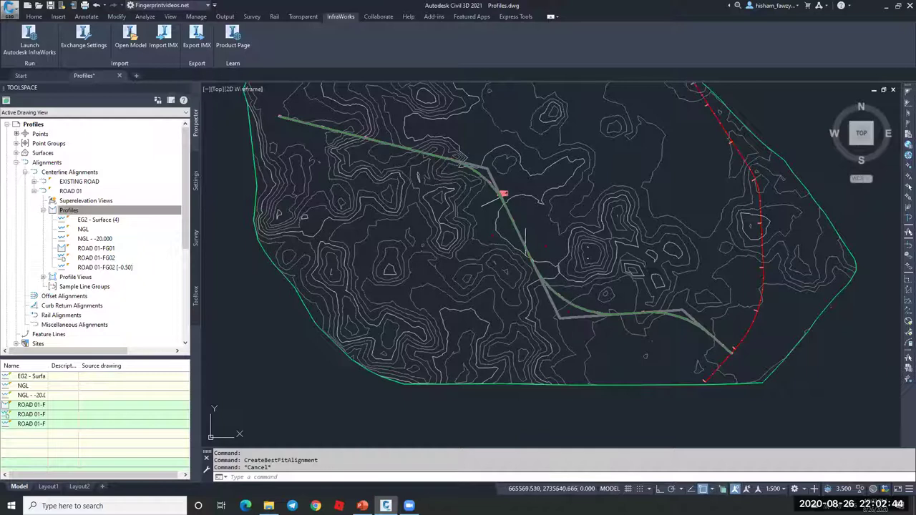
mouse_move(522, 220)
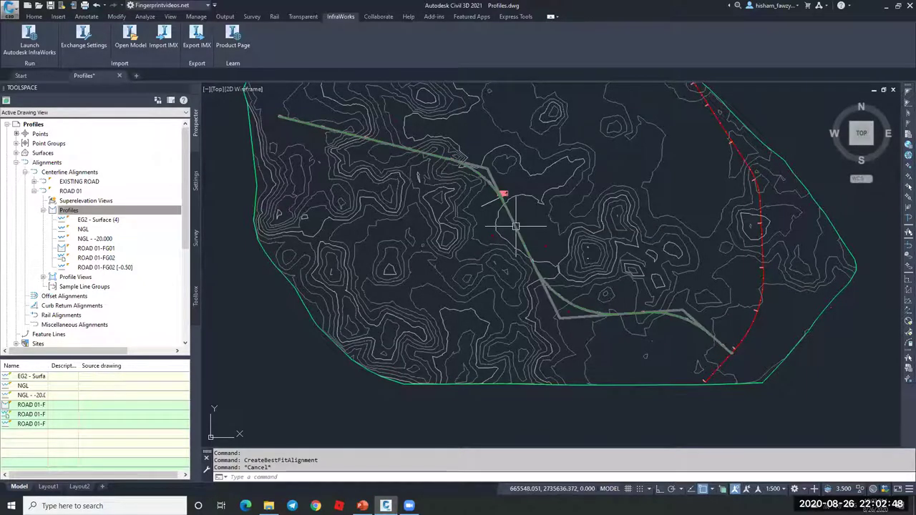
left_click(516, 226)
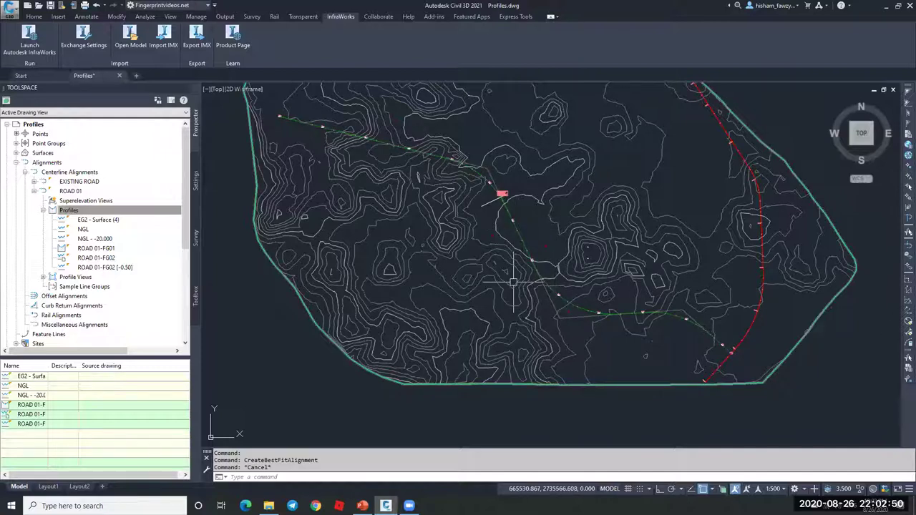
mouse_move(576, 300)
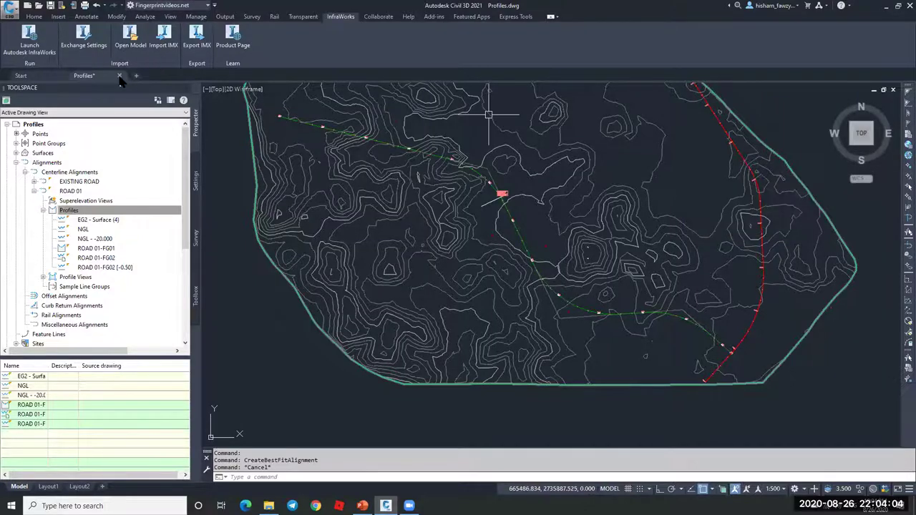
mouse_move(670, 178)
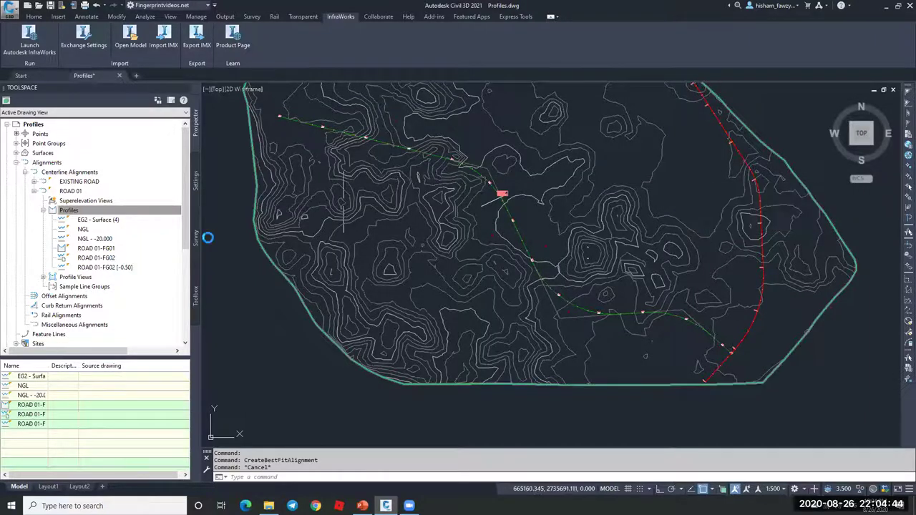
Close the Profiles drawing without saving changes
key("Escape")
scroll(205, 236, "down", 4)
scroll(207, 236, "down", 3)
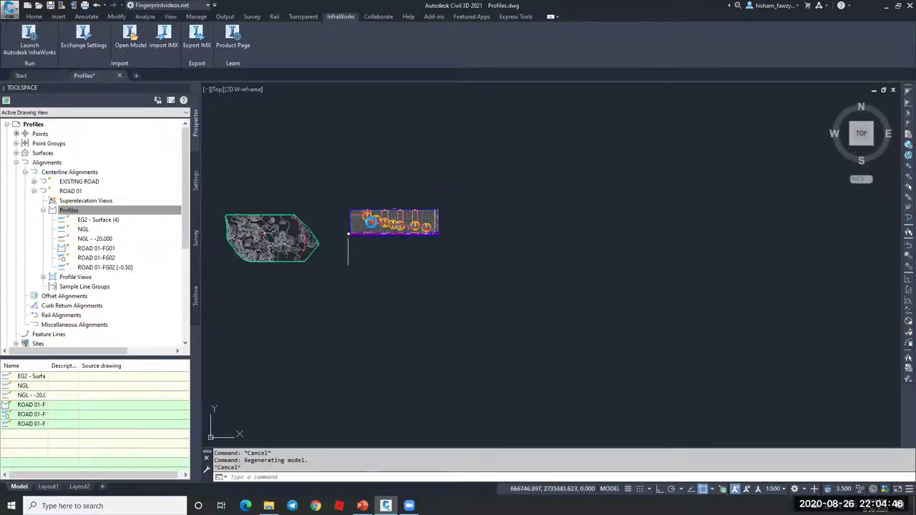
scroll(366, 216, "up", 3)
scroll(369, 222, "up", 4)
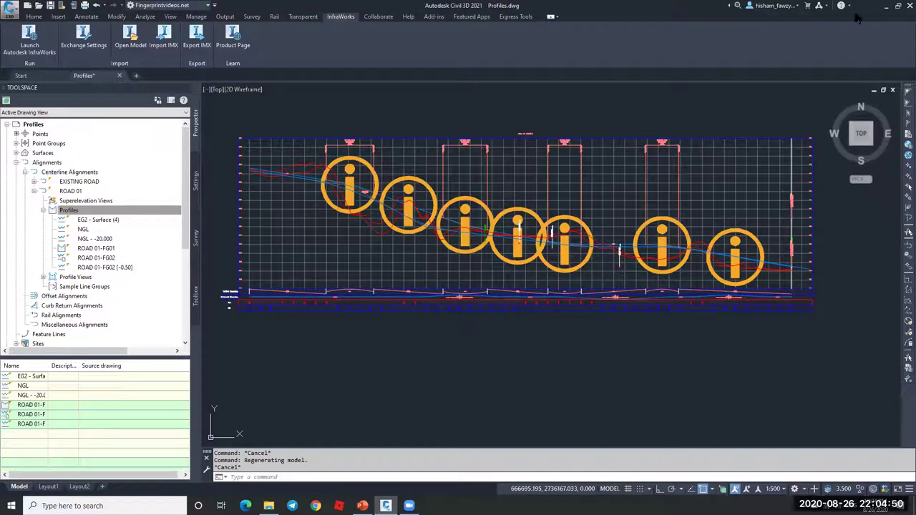
key("ctrl+F4")
key("n")
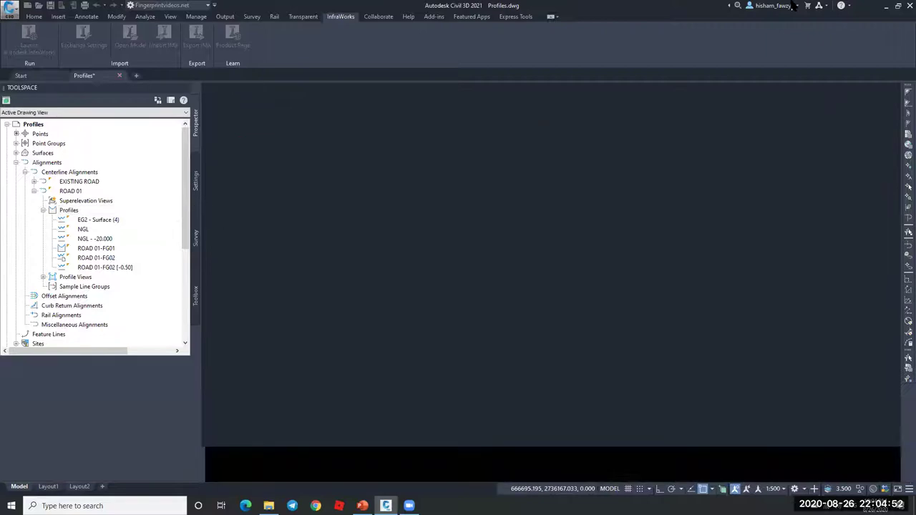
Restore the Civil 3D window and reopen Profiles from the Recent list
key("super+d")
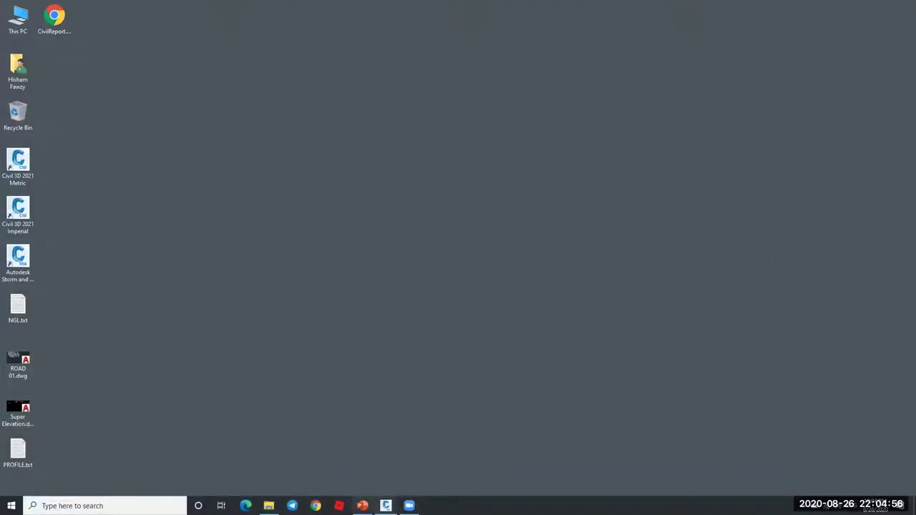
left_click(386, 505)
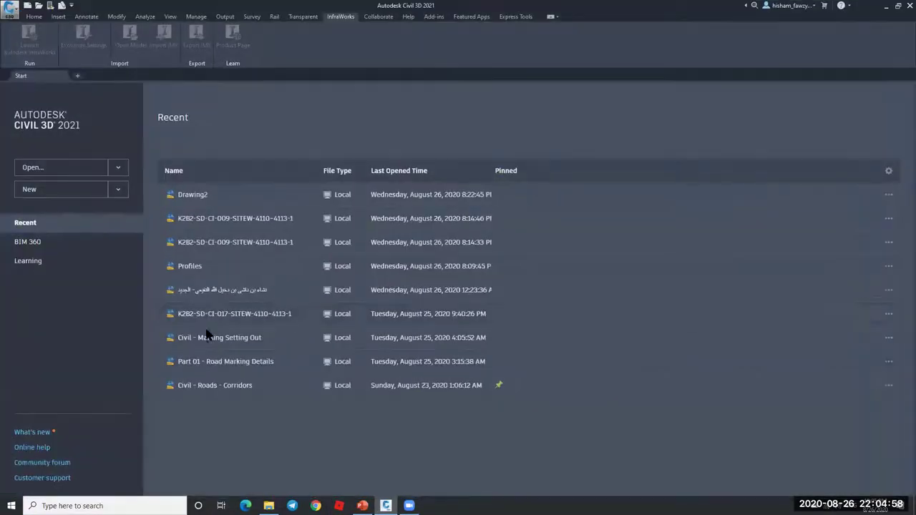
left_click(196, 271)
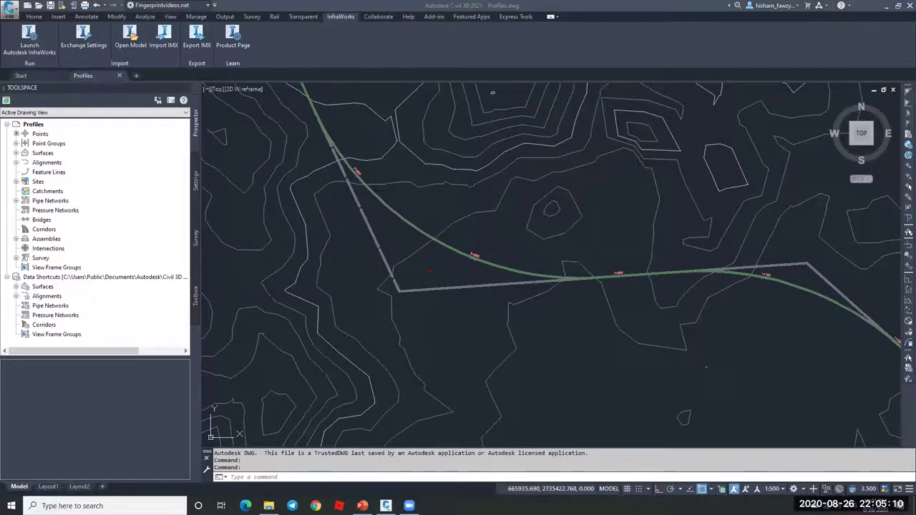
Zoom out over the Profiles surface, return to Home, and start the new blank Drawing2
scroll(446, 205, "down", 8)
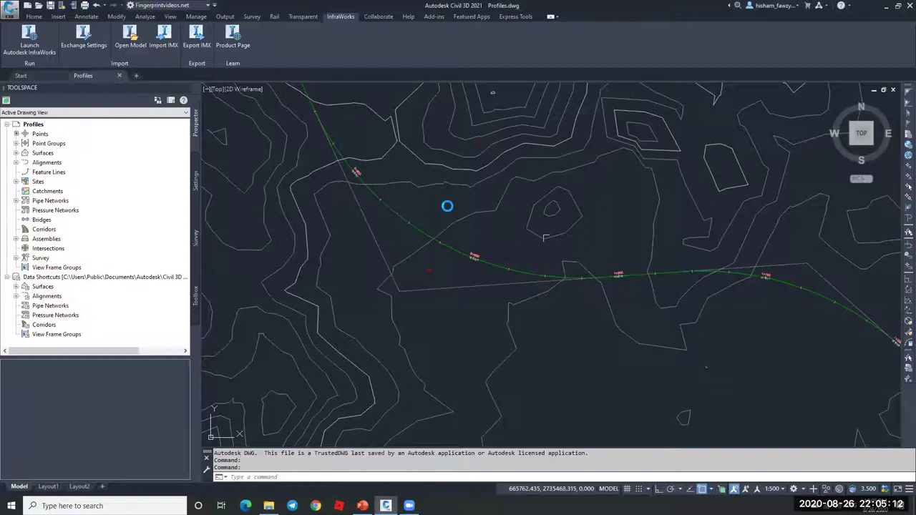
scroll(462, 205, "down", 3)
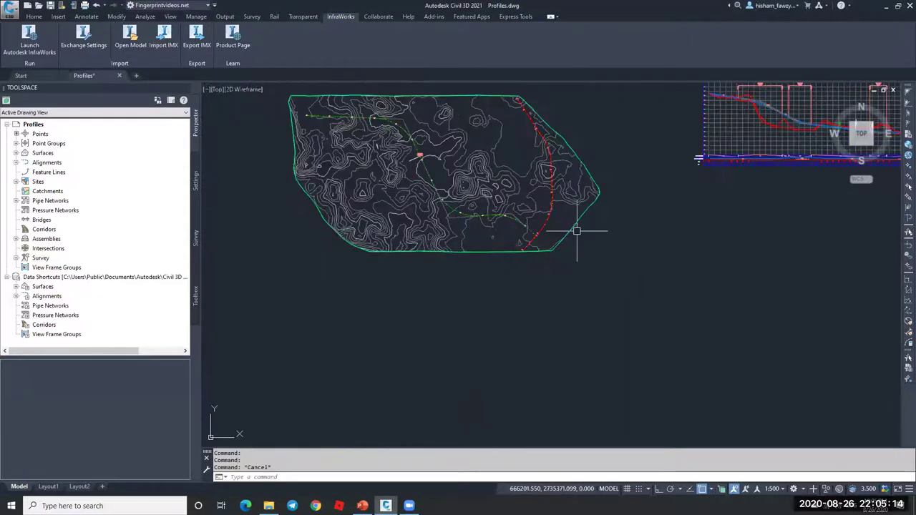
key("Escape")
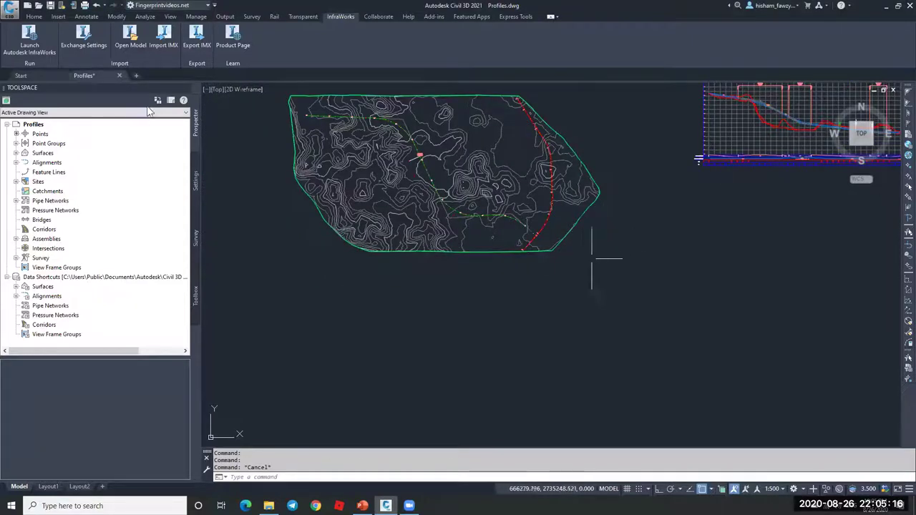
left_click(34, 16)
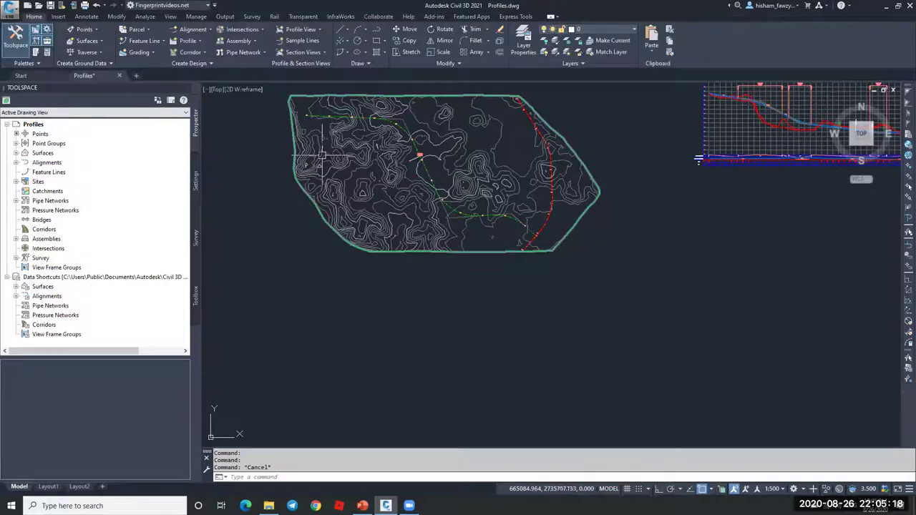
scroll(532, 251, "down", 1)
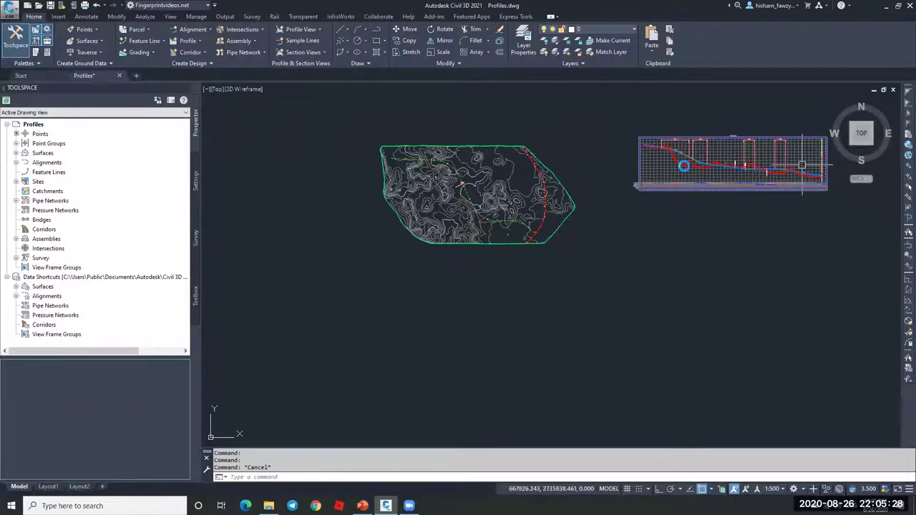
scroll(675, 166, "up", 5)
scroll(675, 165, "down", 6)
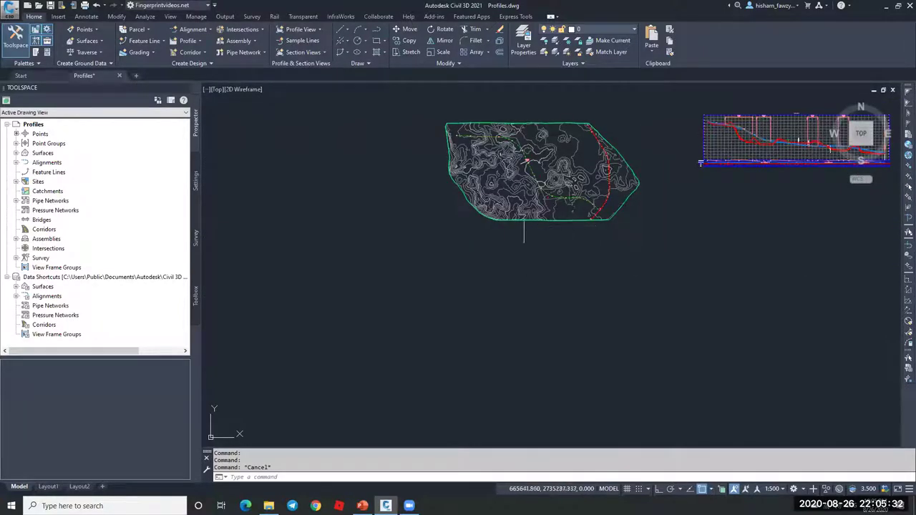
left_click(137, 74)
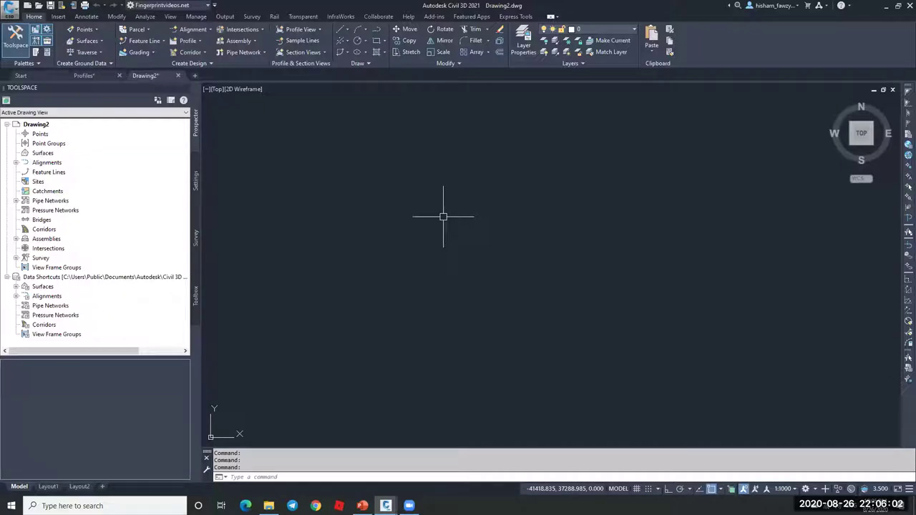
Create the Type 01 assembly and place its baseline in Drawing2's model space
left_click(241, 40)
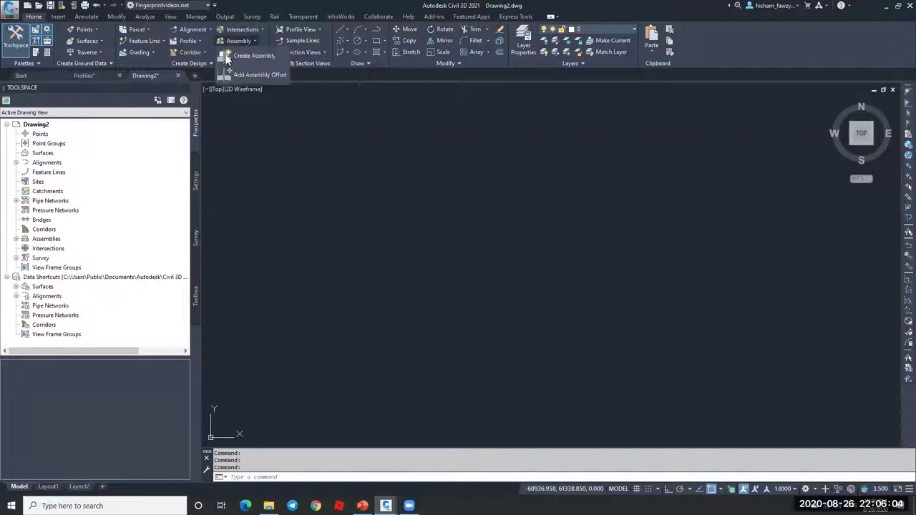
left_click(256, 56)
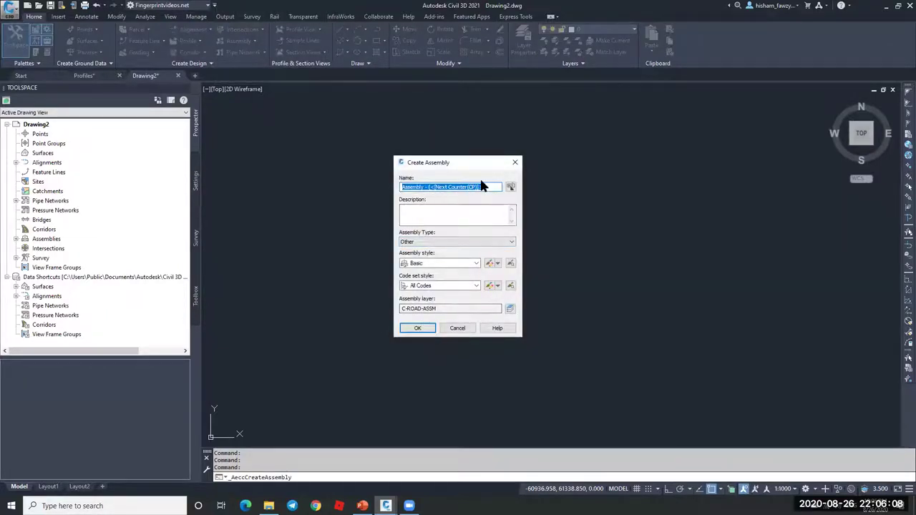
type("Type 01")
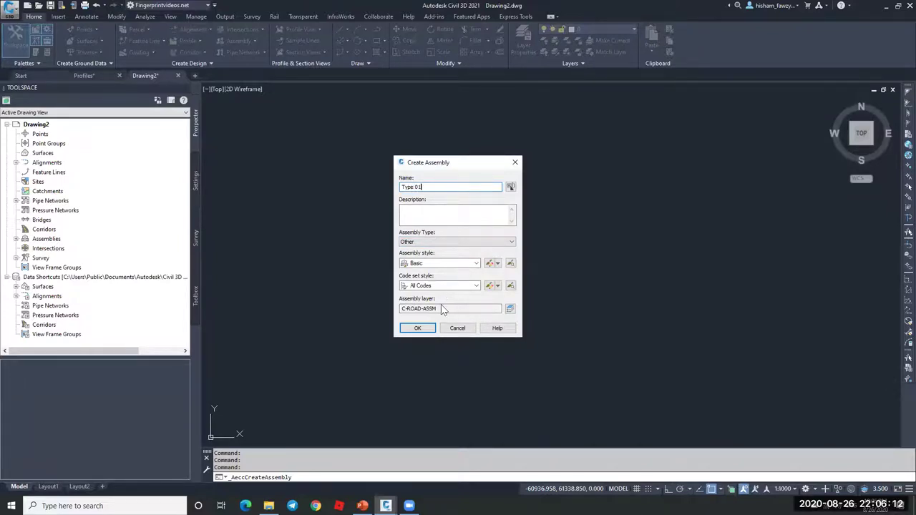
left_click(418, 328)
left_click(553, 142)
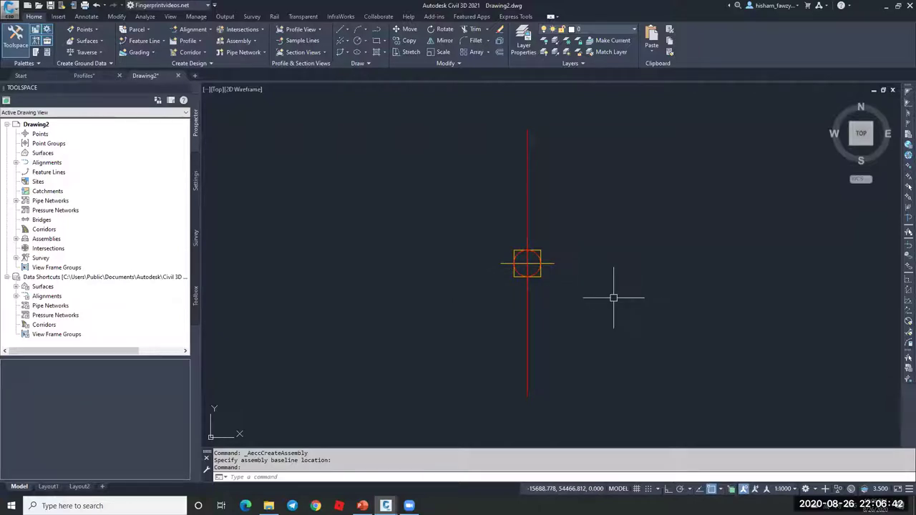
left_click(34, 63)
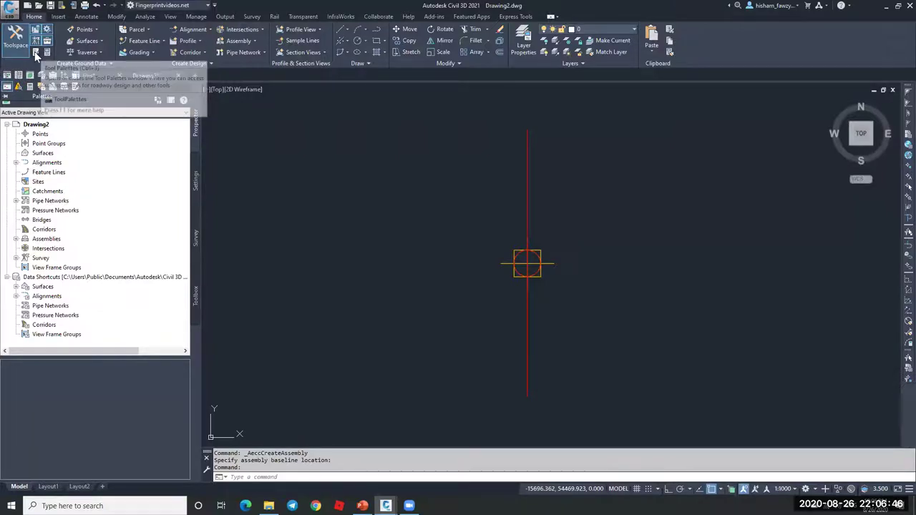
Open the subassembly tool palettes and move them higher up on screen
left_click(32, 90)
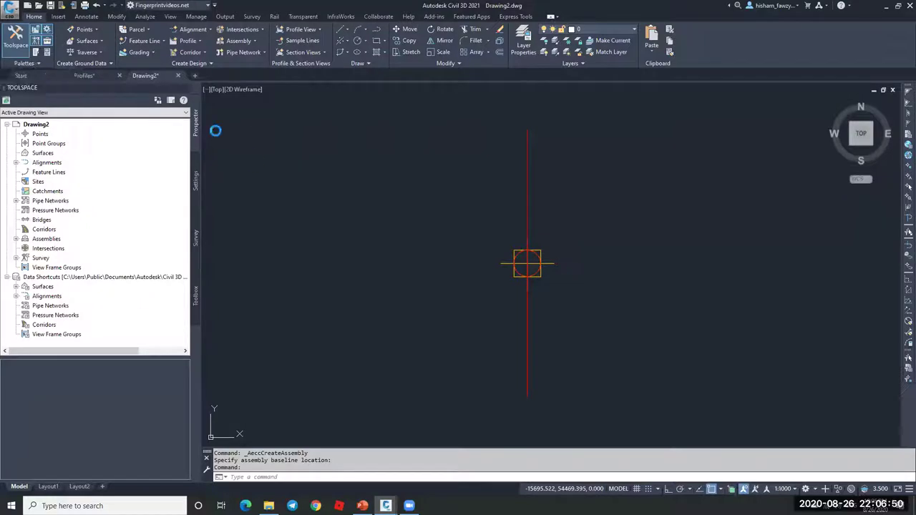
left_click(38, 62)
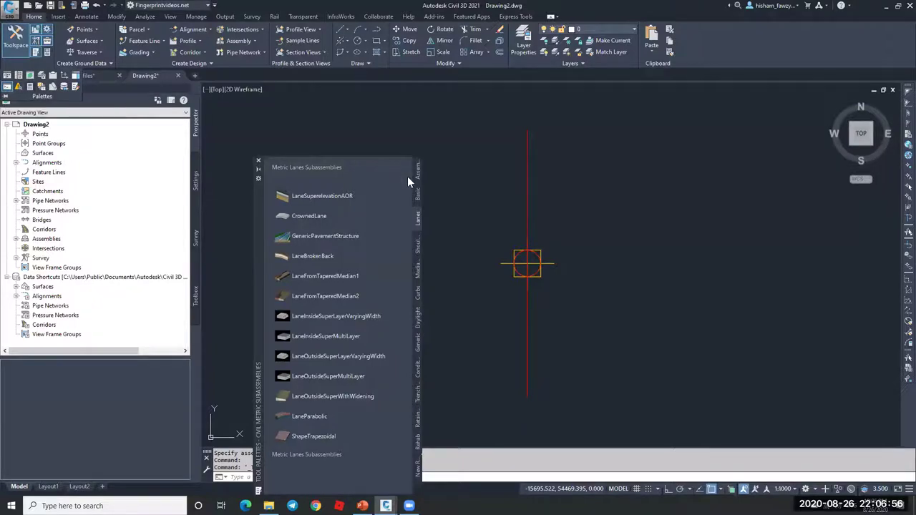
left_click_drag(258, 235, 257, 166)
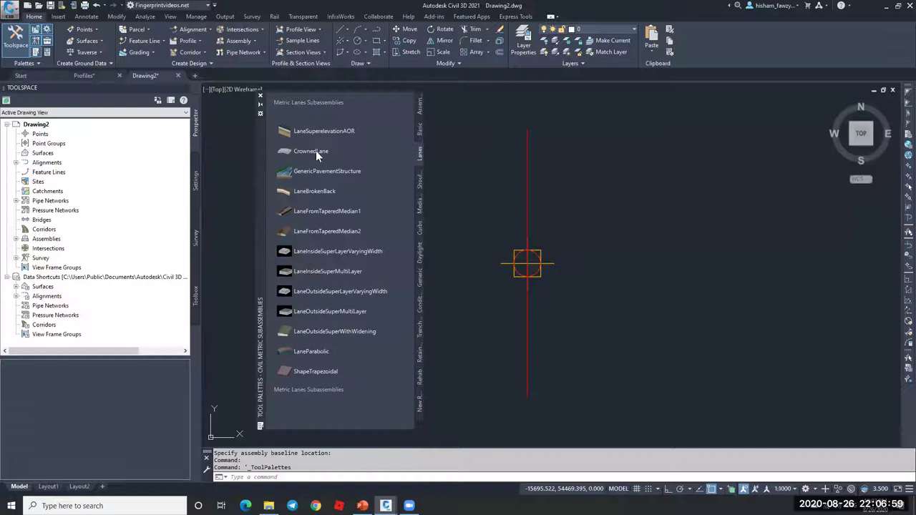
left_click(260, 95)
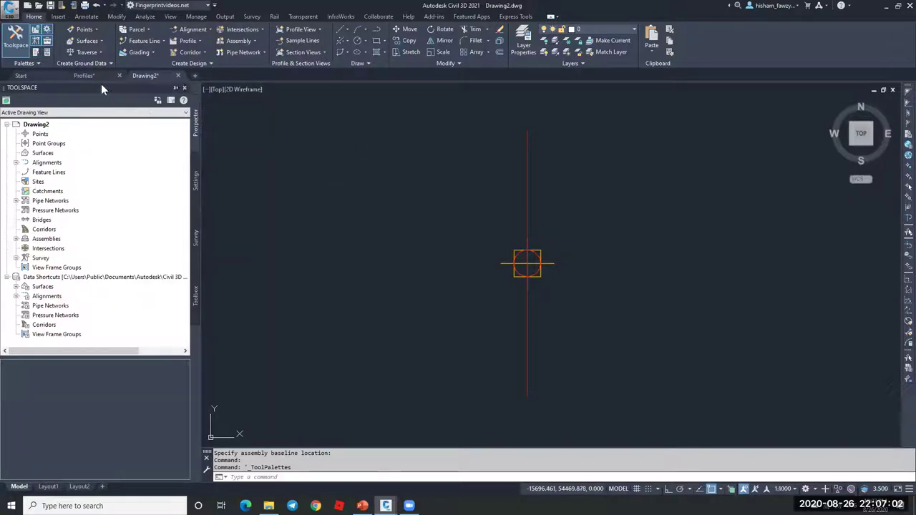
left_click(35, 52)
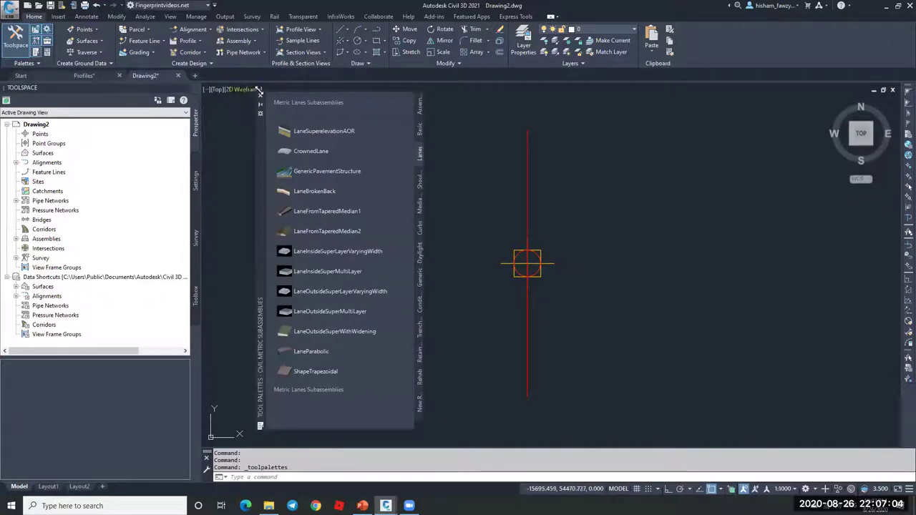
left_click(36, 52)
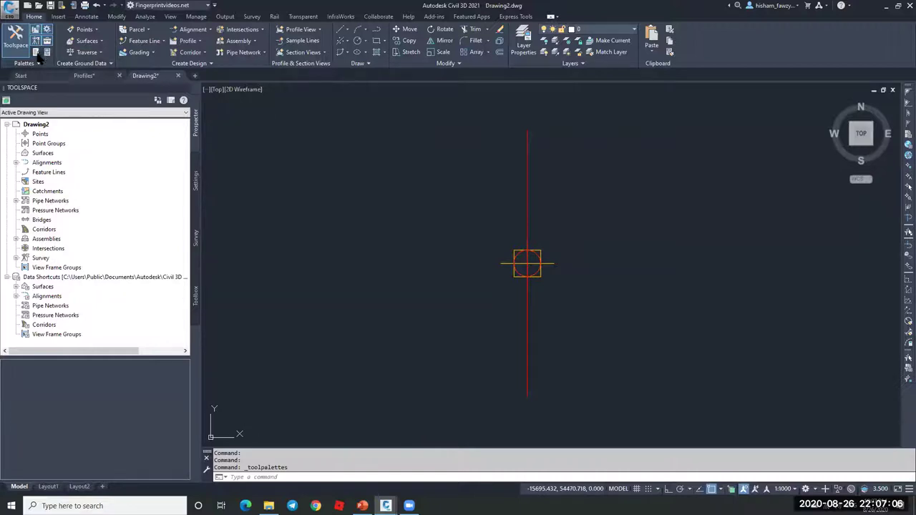
left_click(36, 52)
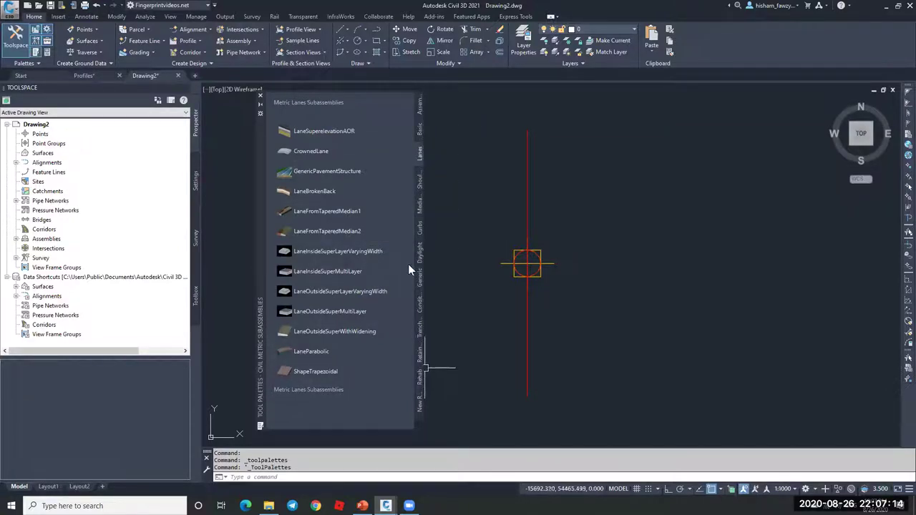
Browse the Basic, Shoulders, Lanes, Medians, Curbs, Daylight and Generic subassembly categories
left_click(419, 129)
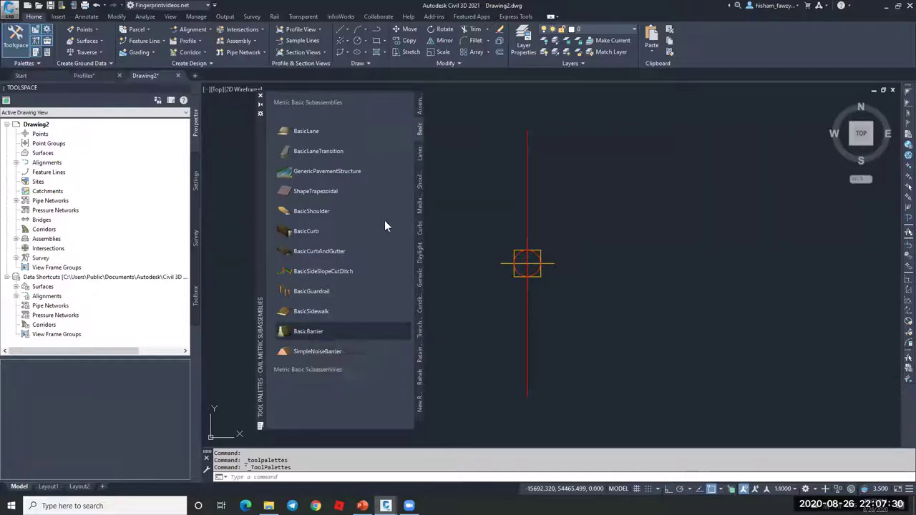
left_click(418, 183)
left_click(420, 152)
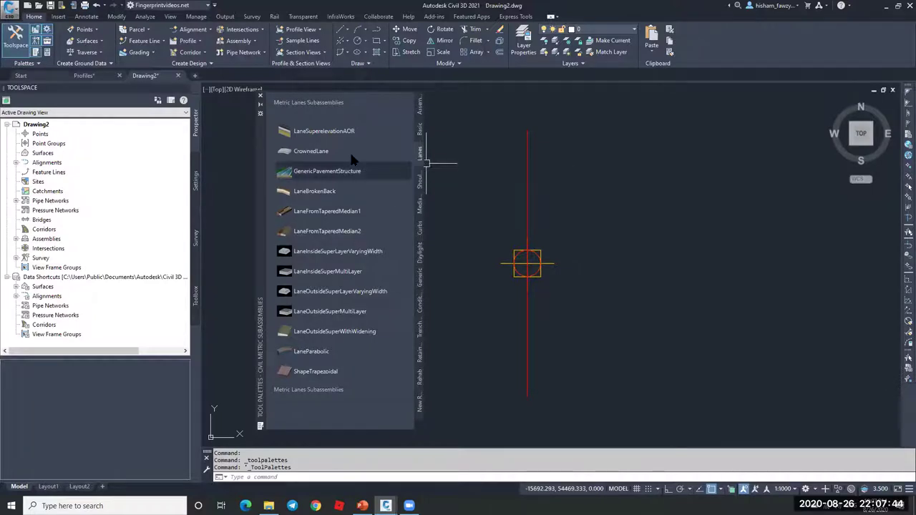
left_click(420, 206)
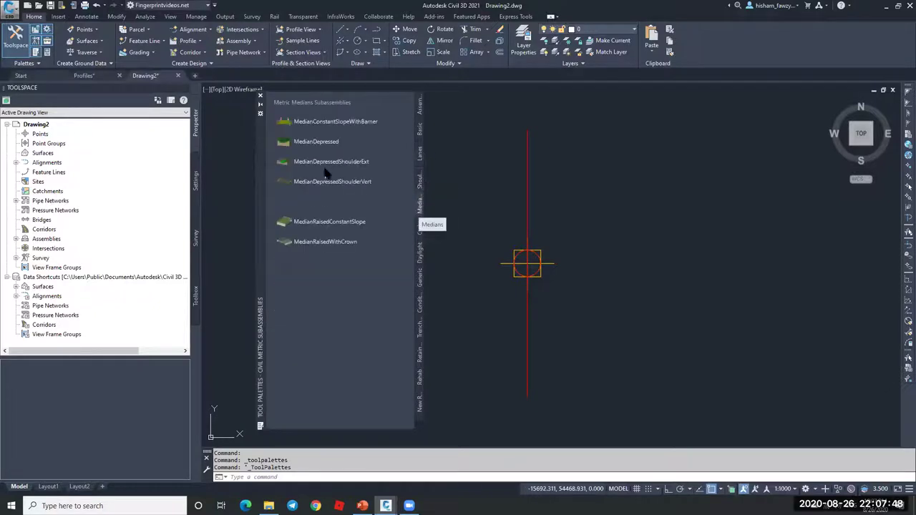
left_click(421, 229)
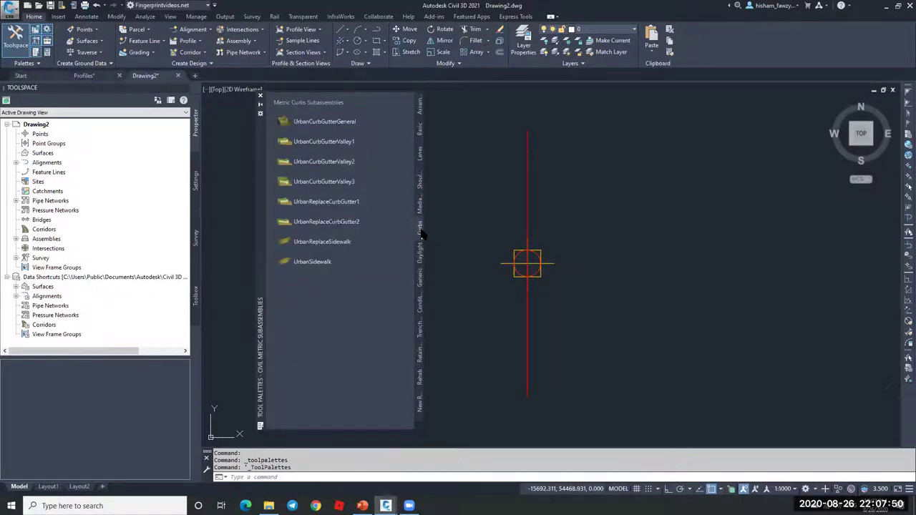
left_click(420, 252)
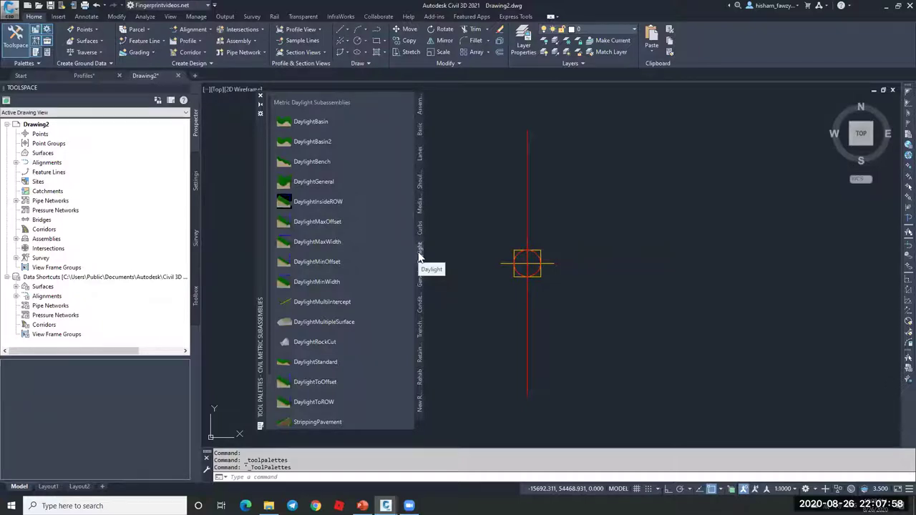
left_click(420, 279)
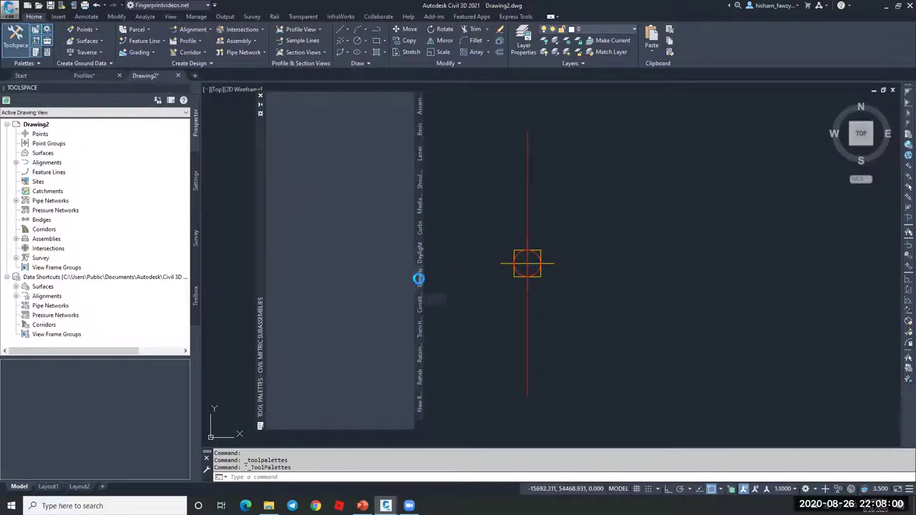
Look through the Conditional, Trench Pipes, Retaining Walls, Rehab and New Rehab subassembly categories
left_click_drag(423, 290, 422, 308)
left_click(423, 307)
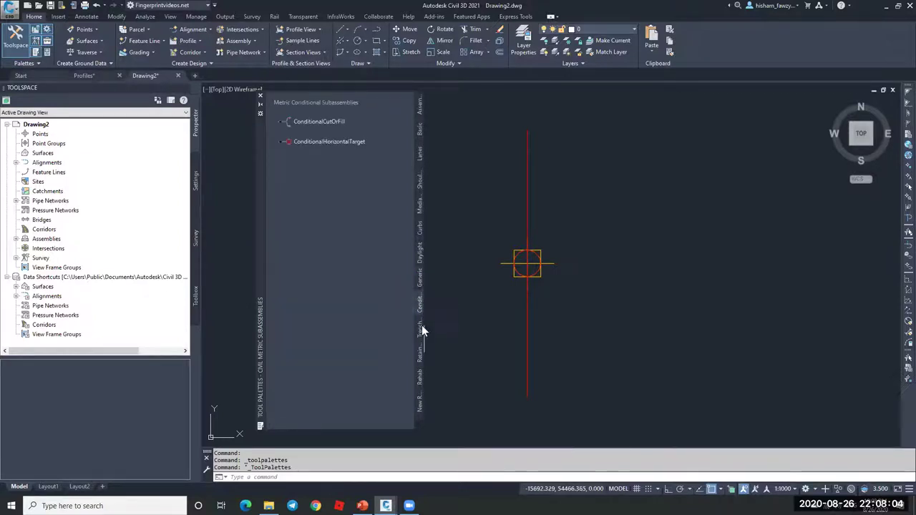
left_click(423, 331)
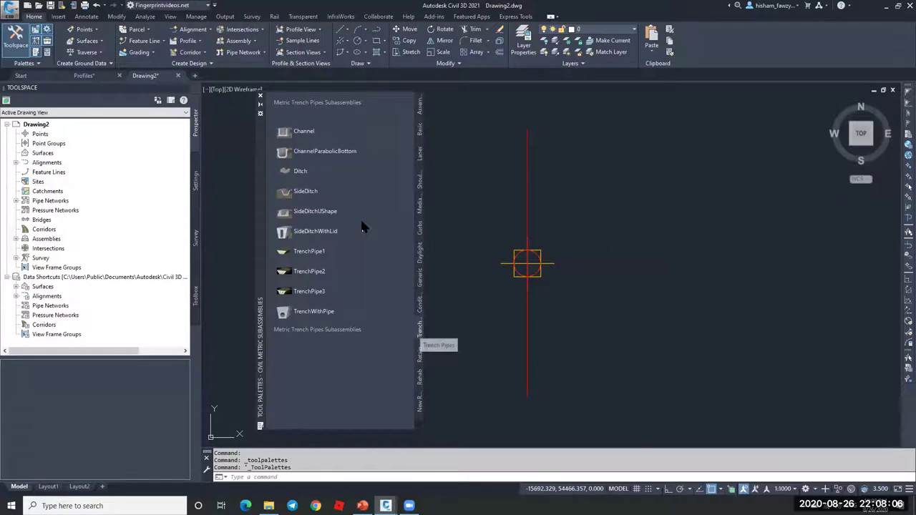
left_click(418, 358)
left_click(418, 376)
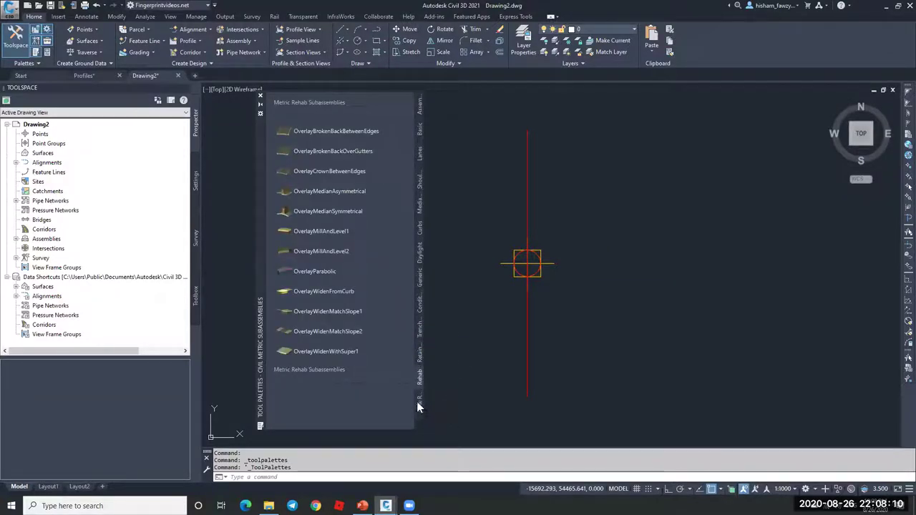
left_click(419, 403)
left_click(420, 417)
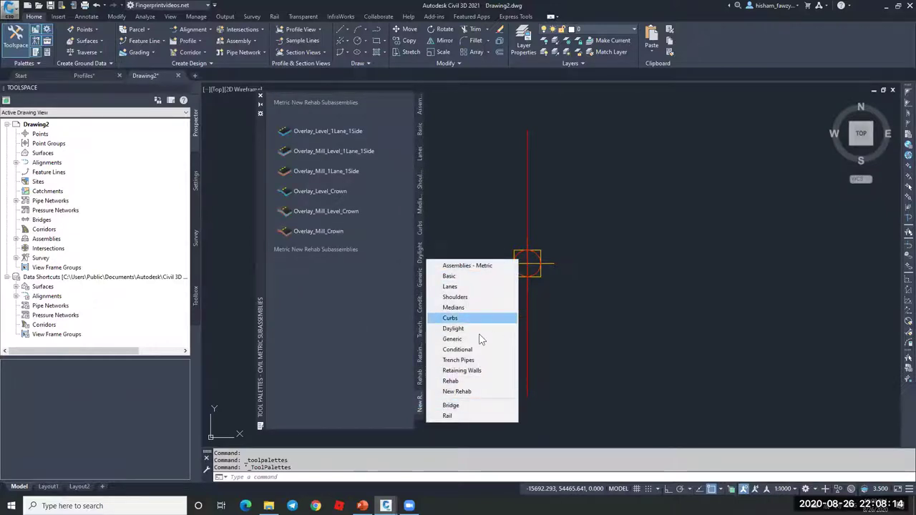
View the Assemblies - Metric palette, then close the tool palettes and zoom out
left_click(484, 266)
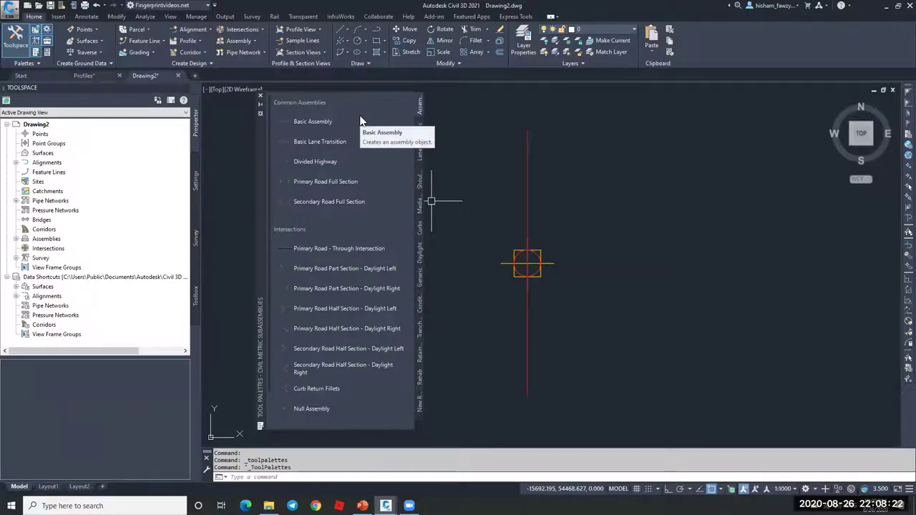
mouse_move(318, 288)
left_mouse_down()
mouse_move(447, 286)
mouse_move(522, 265)
left_mouse_up()
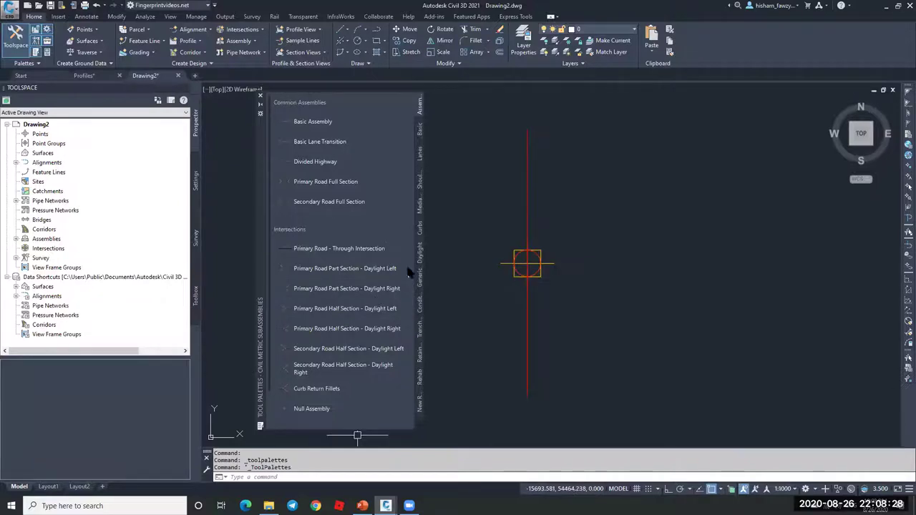
left_click(261, 96)
scroll(272, 168, "down", 5)
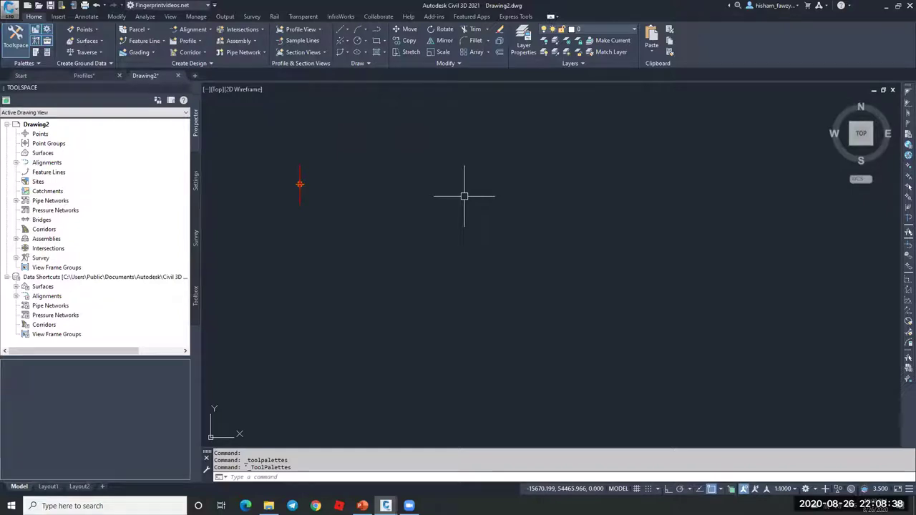
Draw a circle of radius 1 in Drawing2
type("c")
key("Return")
left_click(505, 168)
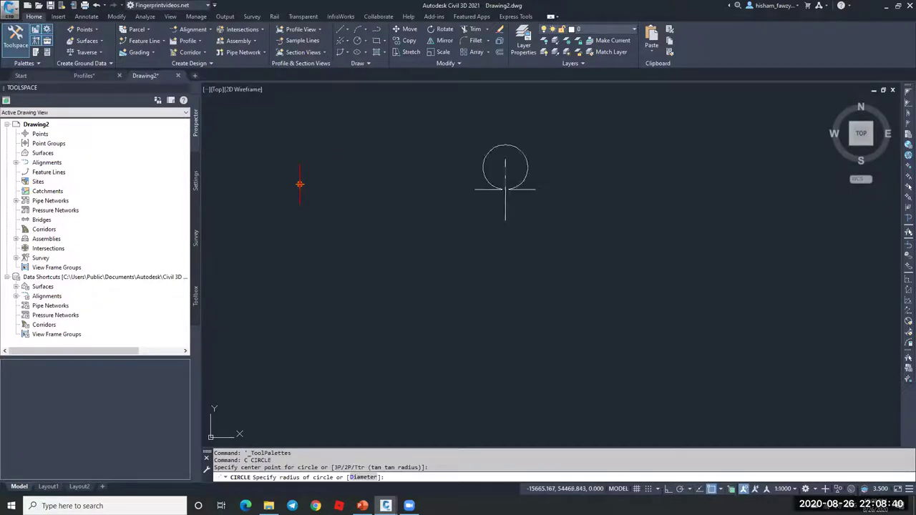
type("1")
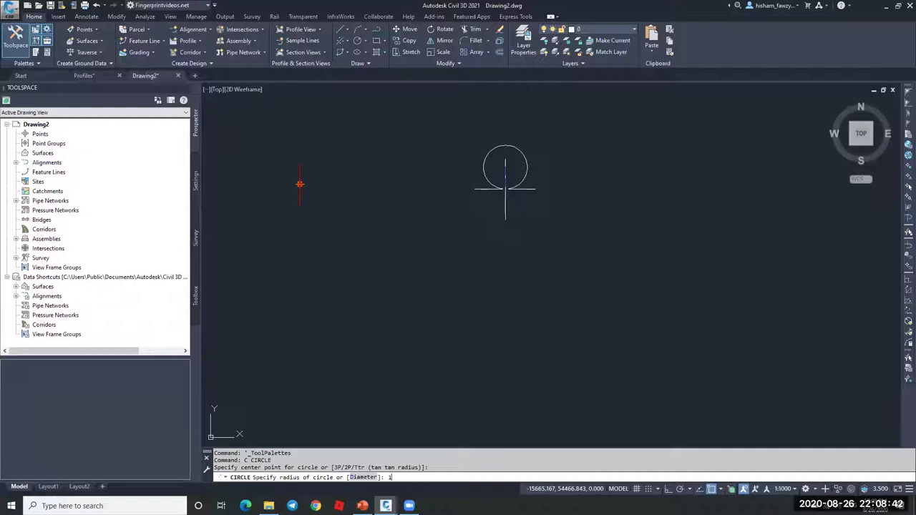
key("Return")
scroll(528, 153, "up", 5)
scroll(542, 173, "down", 4)
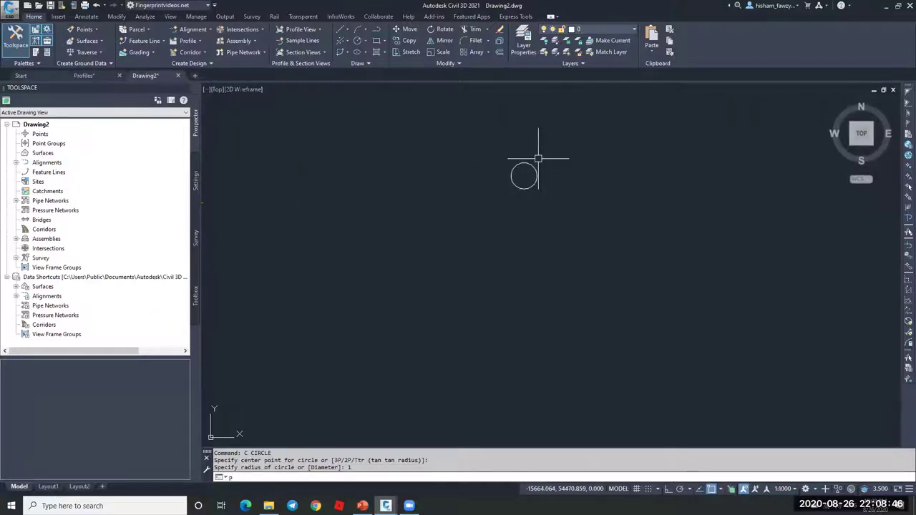
key("Escape")
key("Escape")
Copy the circle horizontally to its right with Ortho (F8) on
left_click(548, 153)
left_click(479, 222)
type("co")
key("Return")
left_click(408, 249)
scroll(482, 254, "down", 4)
scroll(540, 245, "up", 2)
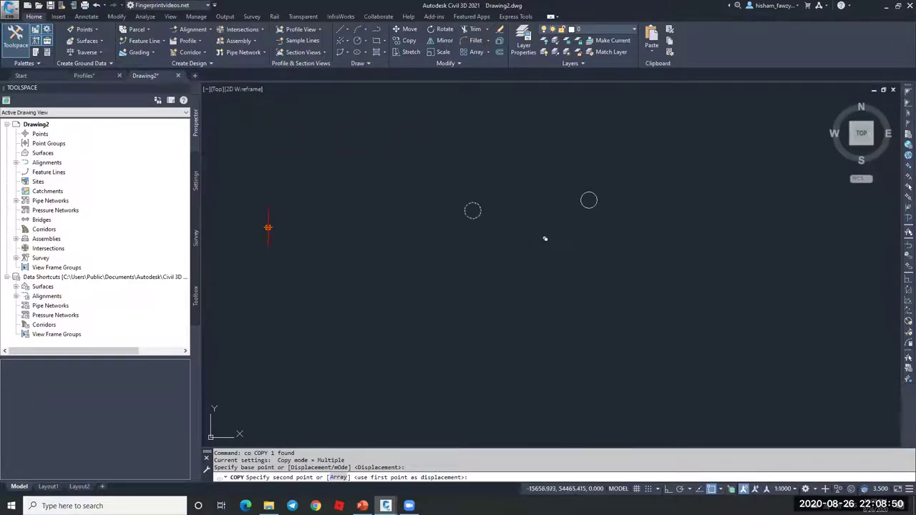
key("F8")
left_click(545, 249)
key("Escape")
scroll(554, 198, "up", 3)
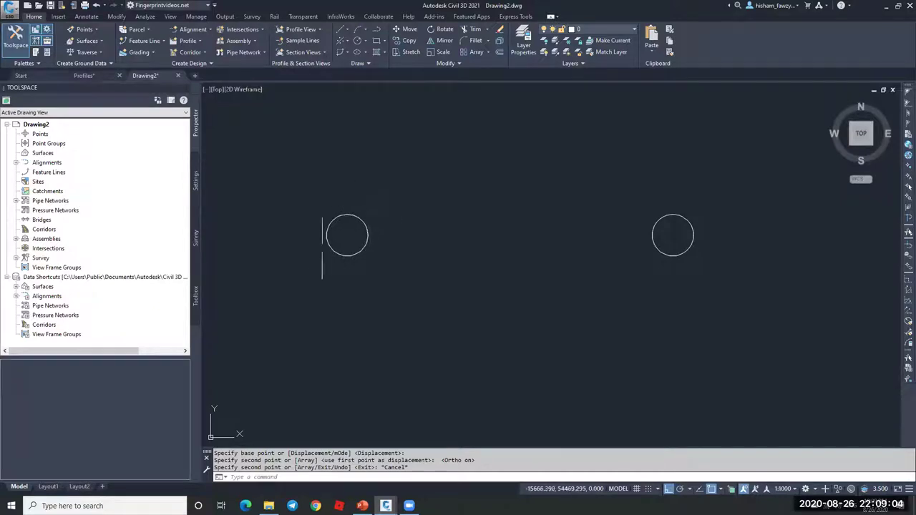
type("pl")
key("Return")
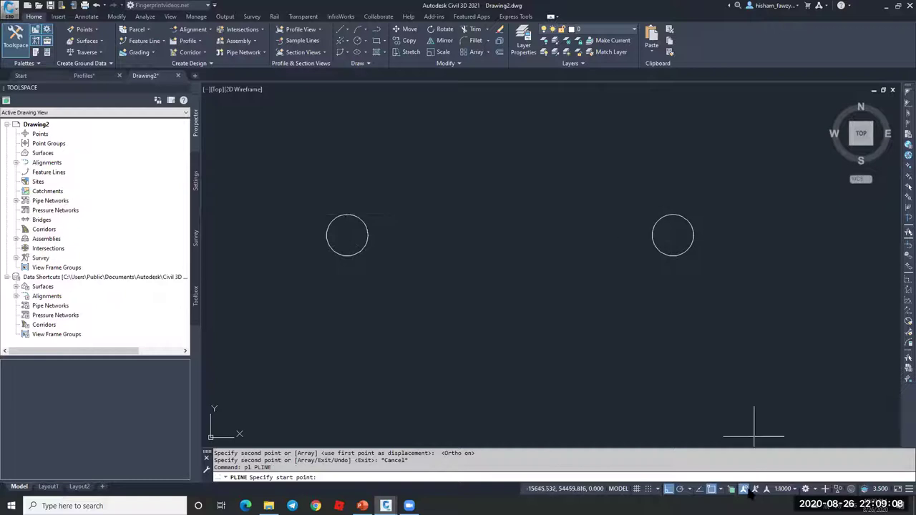
Draw a polyline from the left circle's centre to the right circle's centre
left_click(717, 488)
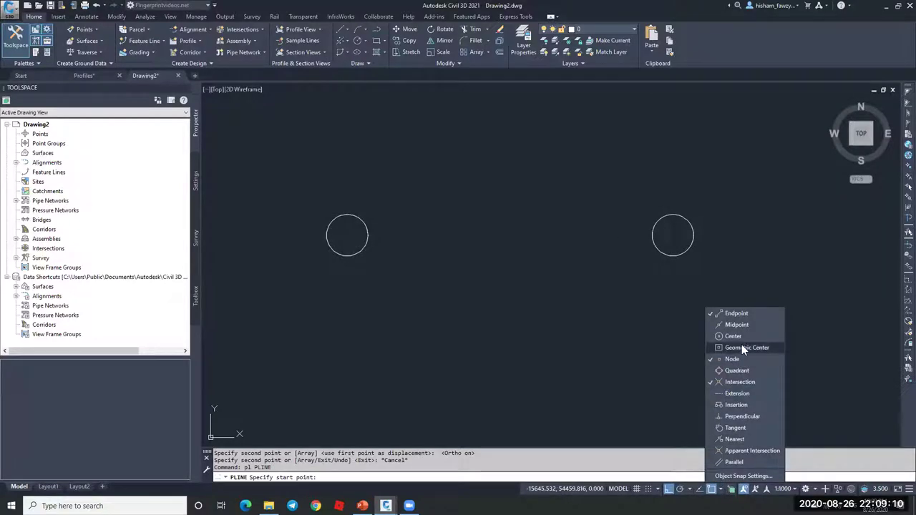
left_click(621, 310)
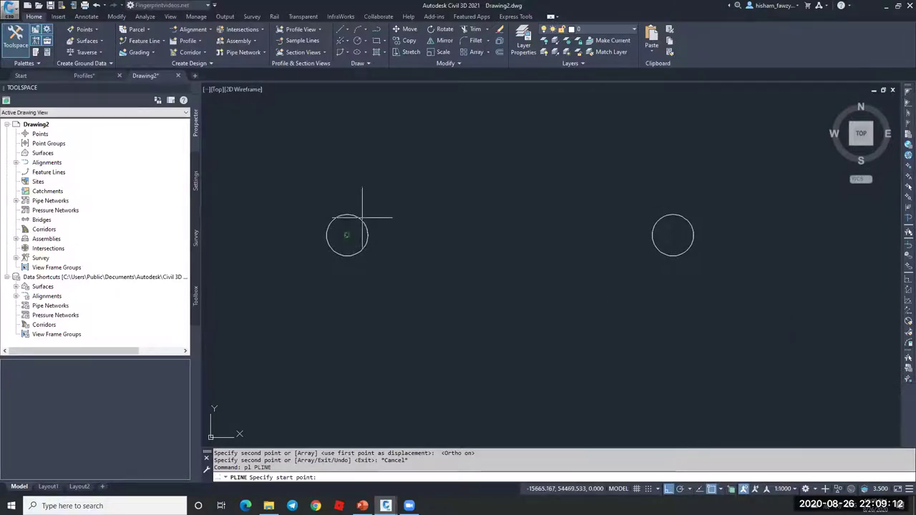
left_click(362, 217)
left_click(669, 229)
key("Escape")
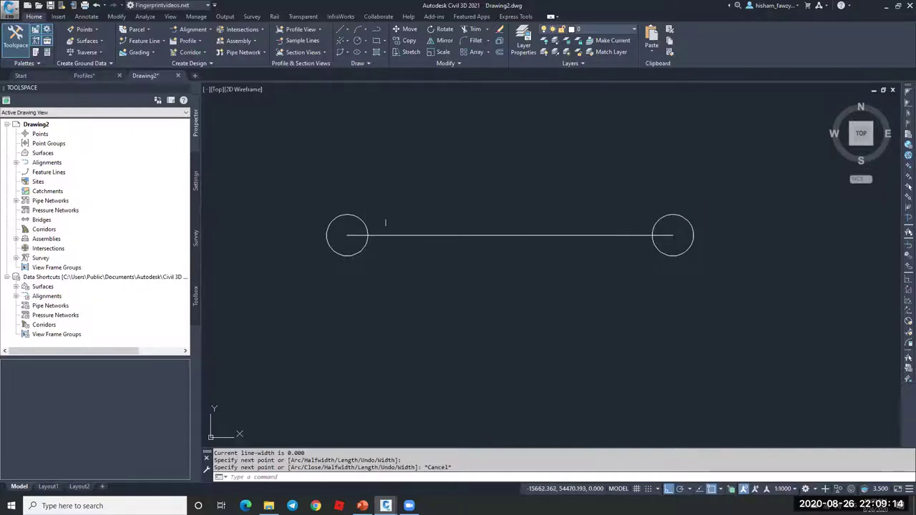
Create a multiline text reading LINK with text height 1 above the line
type("t")
key("Return")
left_click(438, 191)
type("h")
key("Return")
type("1")
key("Return")
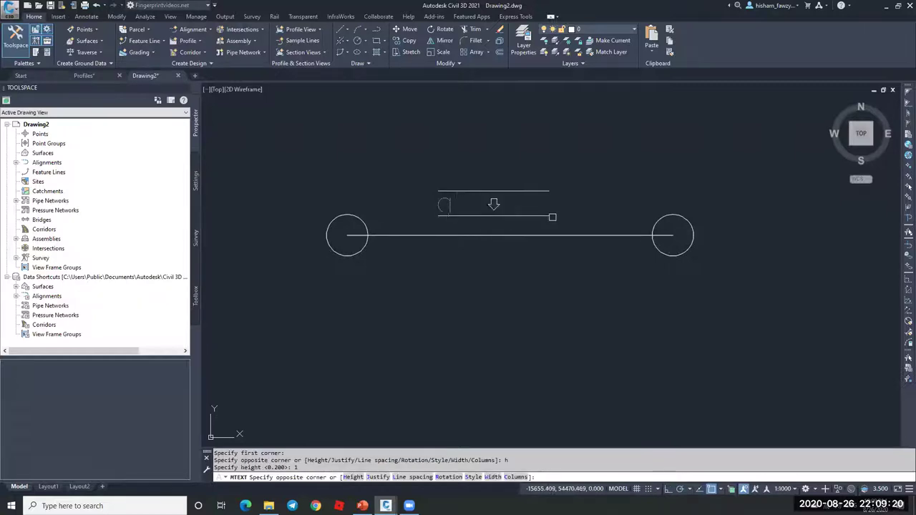
left_click(565, 223)
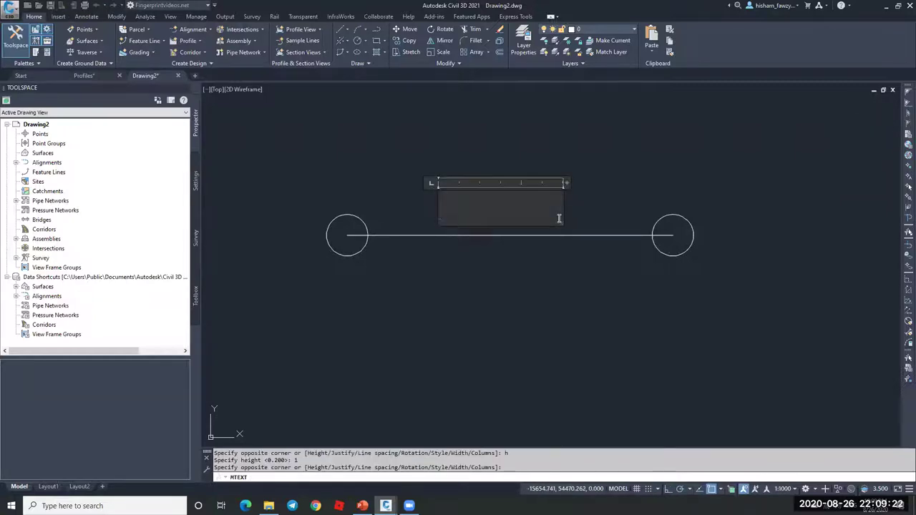
left_click(616, 172)
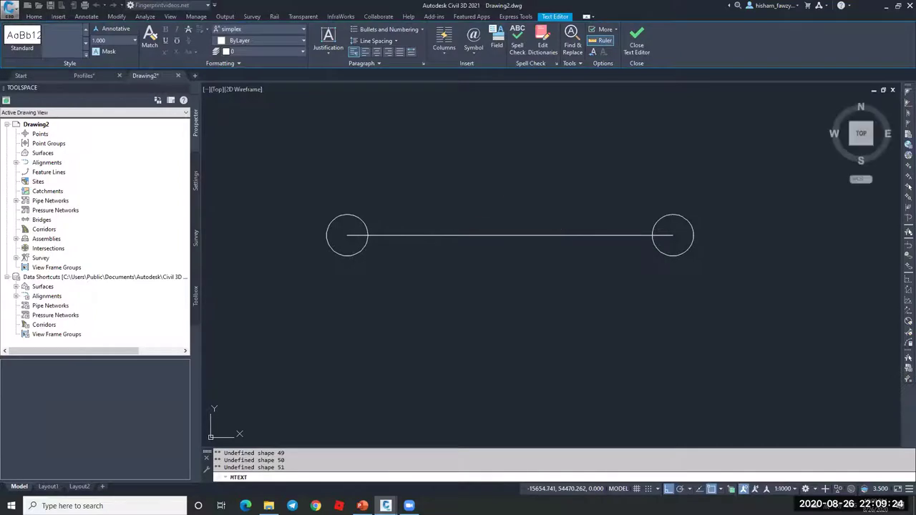
Move the LINK text so it sits centred above the line
left_click(451, 188)
left_click(469, 181)
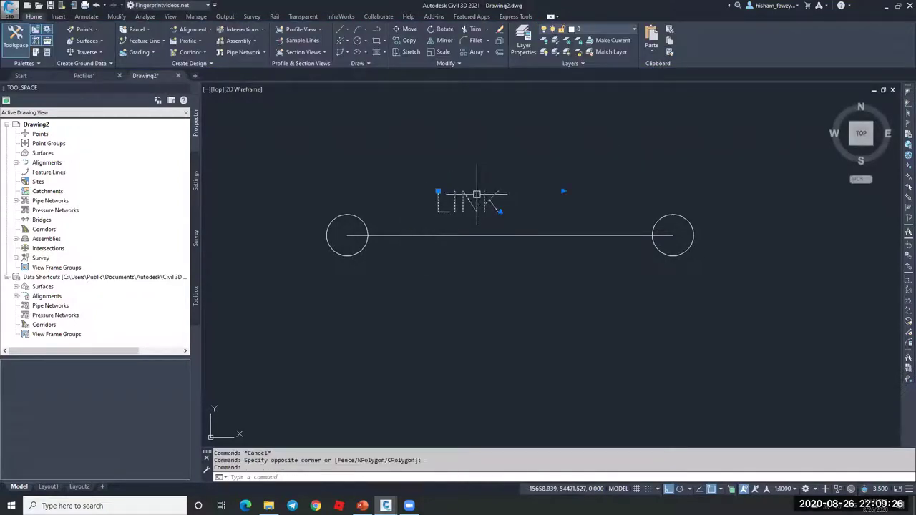
type("m")
key("Return")
left_click(504, 136)
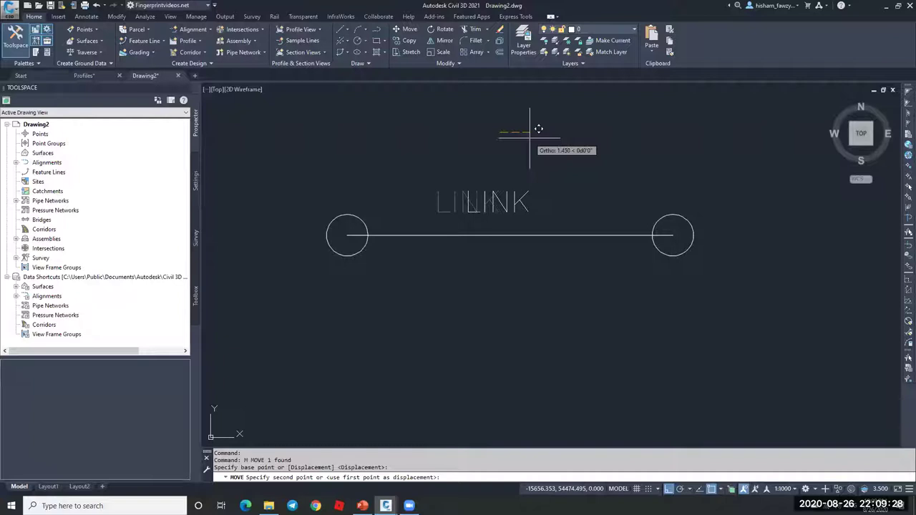
key("F8")
left_click(537, 151)
key("Escape")
Copy the LINK text to a spot above the left circle
left_click(527, 184)
left_click(522, 246)
type("co")
key("Return")
left_click(635, 389)
left_click(471, 357)
key("Escape")
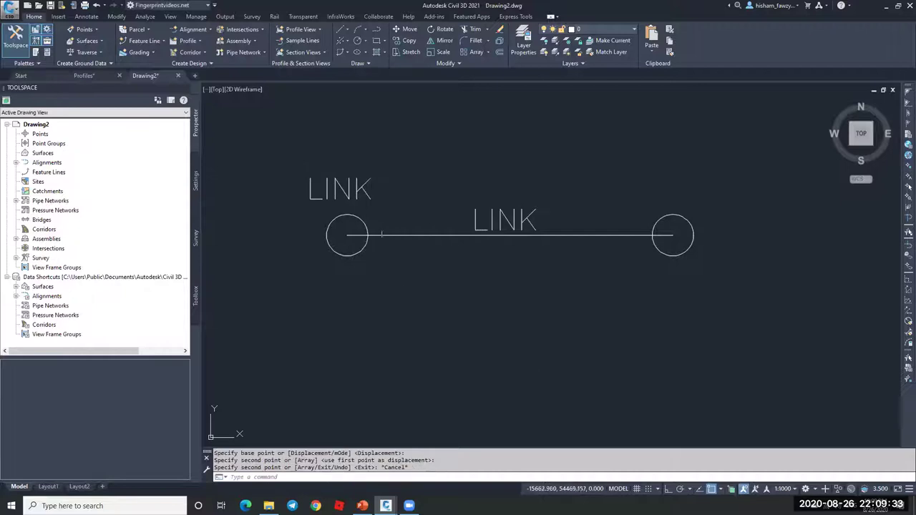
Edit the copied text to read POINT
double_click(348, 184)
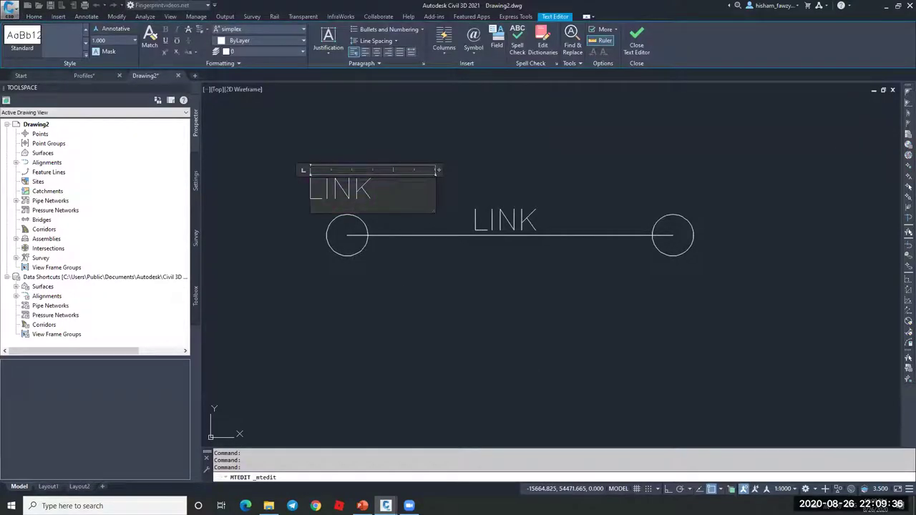
type("POI")
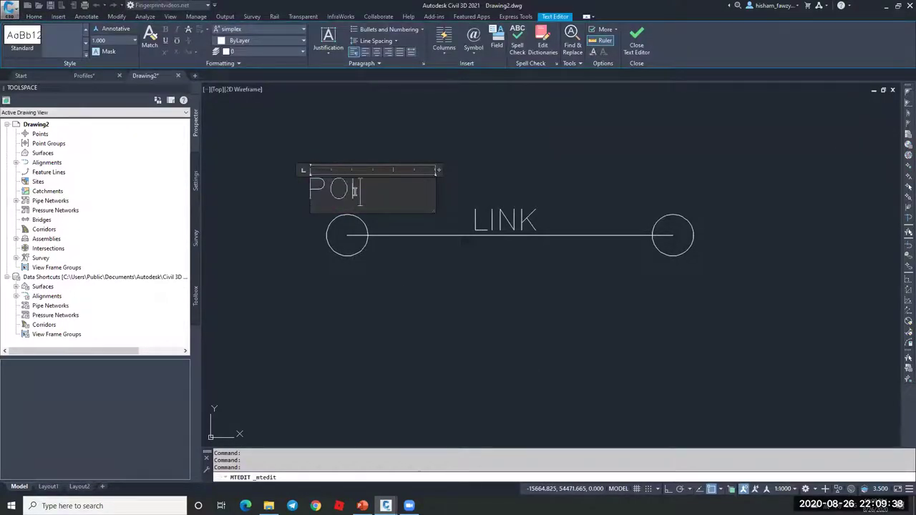
key("Escape")
key("Escape")
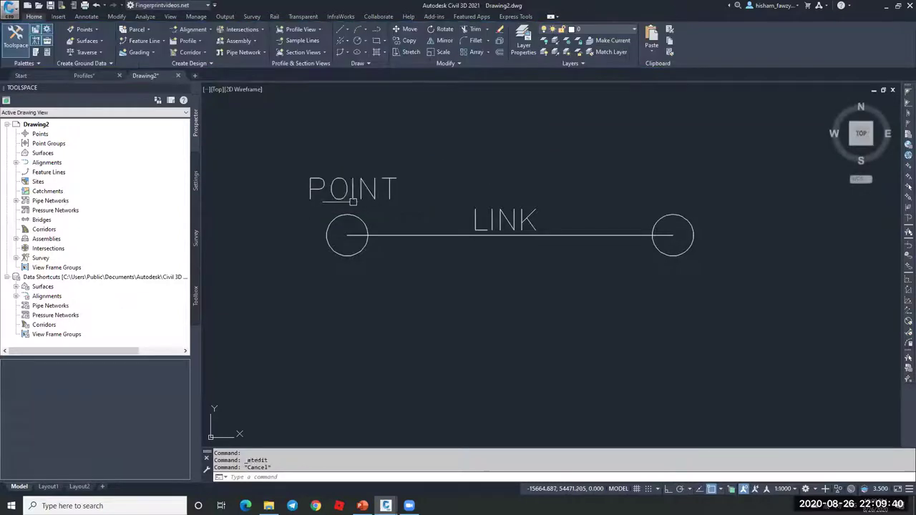
scroll(390, 175, "down", 2)
scroll(419, 190, "up", 2)
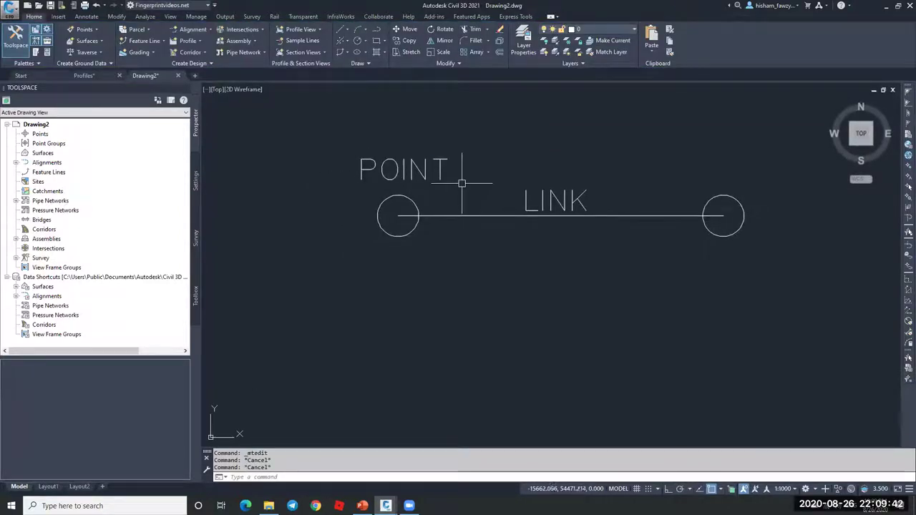
left_click(446, 169)
Copy the POINT label from the left circle onto the right circle
key("Escape")
left_click(400, 216)
key("Escape")
left_click(722, 213)
left_click_drag(479, 170, 429, 179)
type("co")
key("Return")
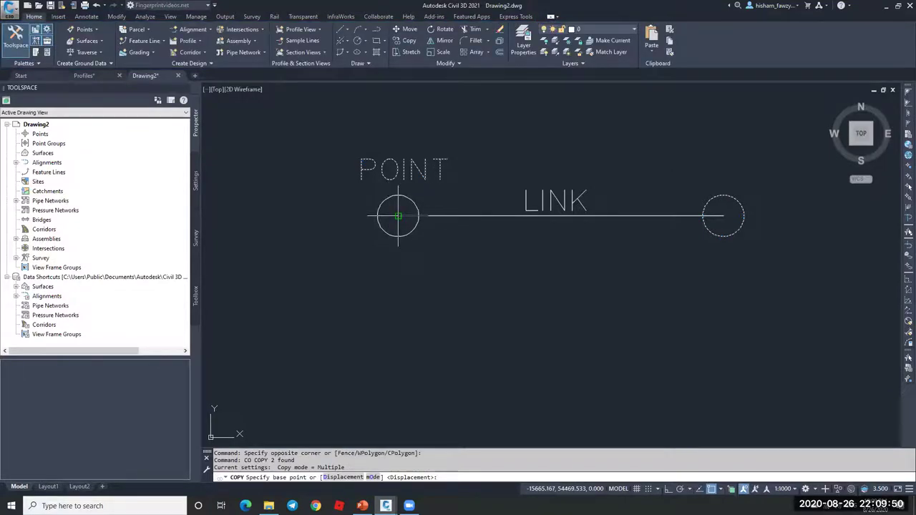
left_click(398, 215)
key("Escape")
left_click(433, 172)
key("Return")
left_click(398, 216)
left_click(709, 215)
key("Escape")
Copy both circles and their connecting line straight down below the originals
left_click(758, 209)
left_click(643, 221)
left_click(464, 203)
left_click(428, 218)
type("co")
key("Return")
left_click(798, 230)
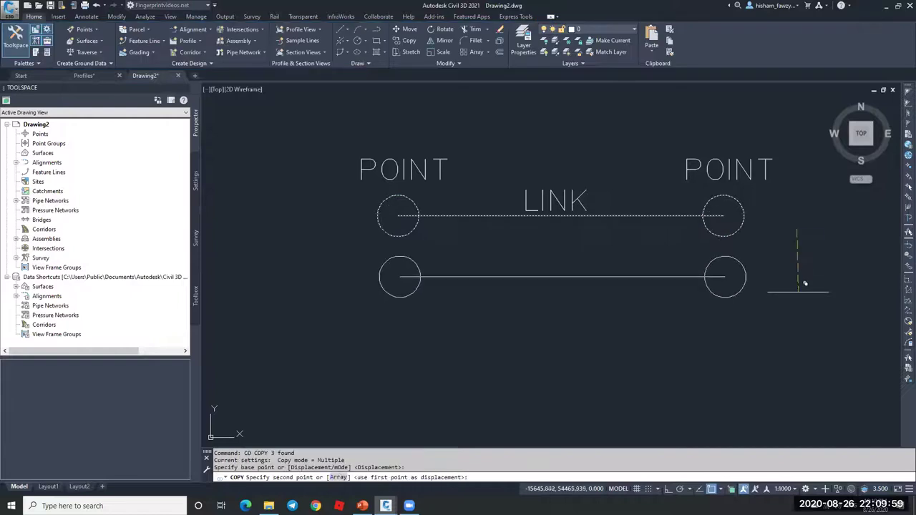
key("F8")
left_click(774, 318)
key("Escape")
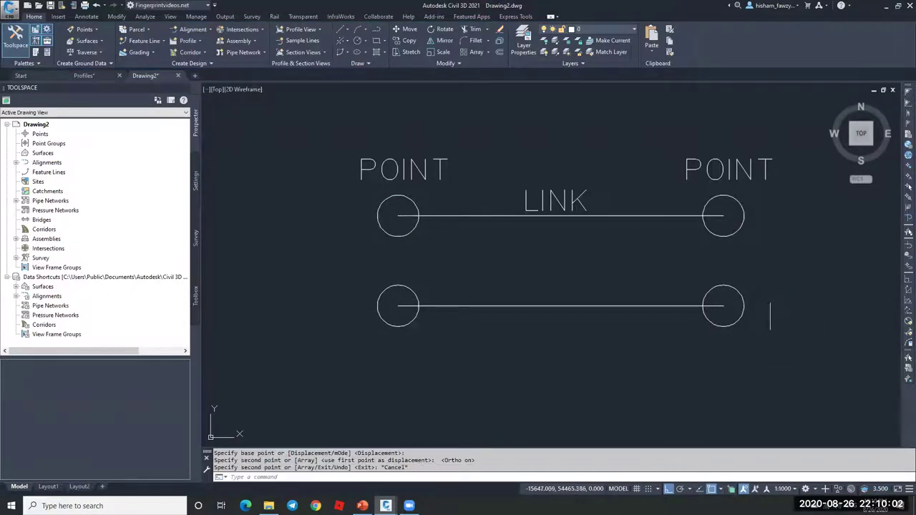
Draw vertical polylines joining the top and bottom circle centres on both sides
type("pl")
key("Return")
left_click(723, 216)
left_click(723, 306)
key("Escape")
key("Return")
left_click(398, 216)
left_click(398, 306)
key("Escape")
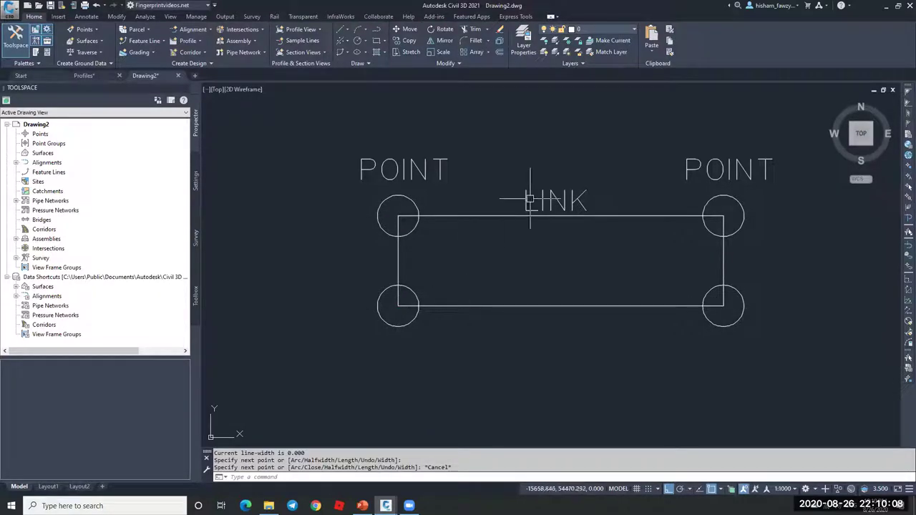
Copy both POINT labels down beside the bottom circles
left_click(776, 140)
left_click(409, 177)
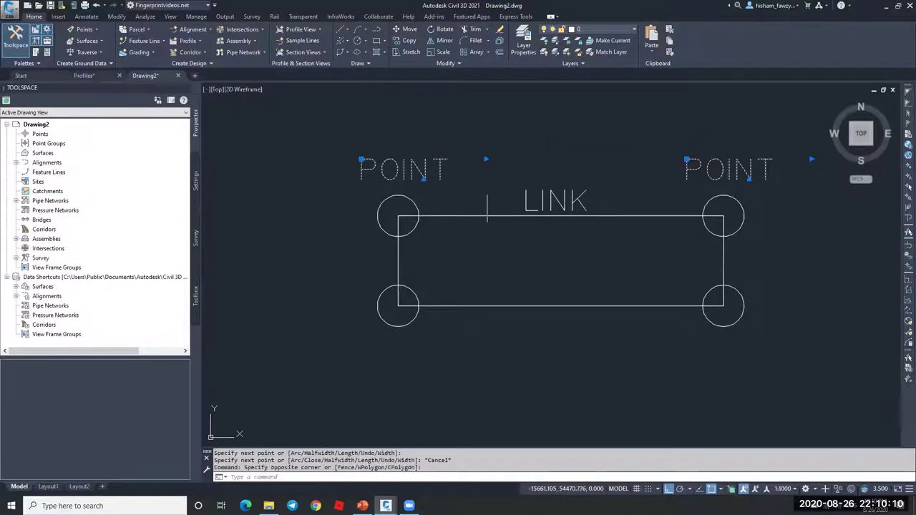
type("c")
key("Return")
left_click(801, 202)
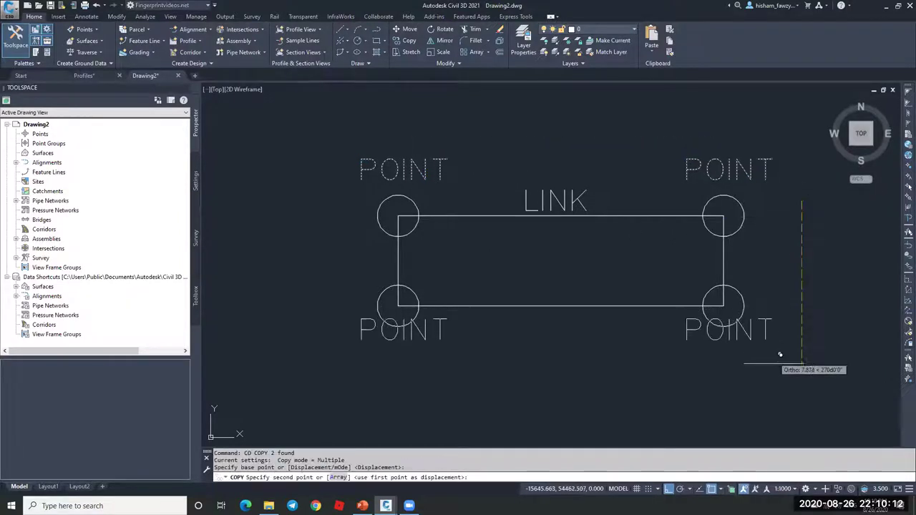
left_click(783, 375)
key("Escape")
key("Escape")
Copy the LINK label to the rectangle's bottom, right and left sides
left_click(597, 175)
left_click(509, 213)
type("c")
key("Return")
left_click(526, 213)
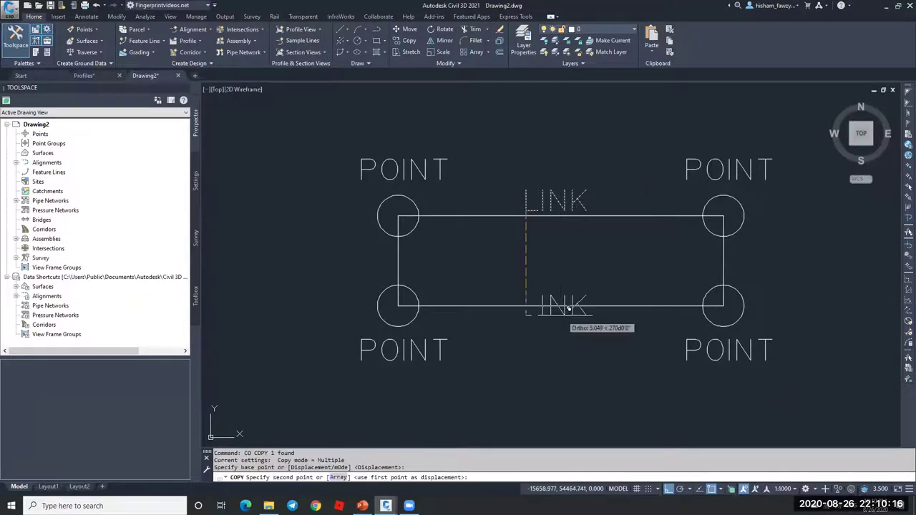
left_click(565, 332)
key("F8")
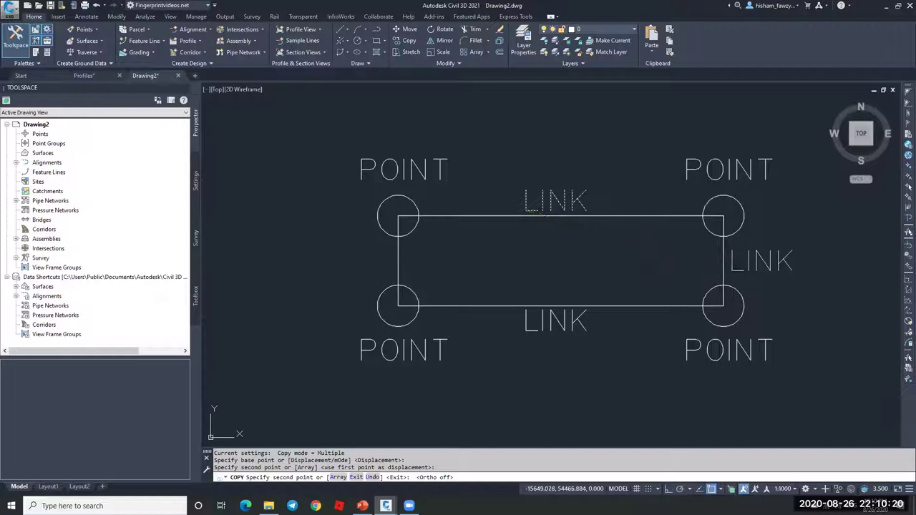
key("F3")
left_click(723, 270)
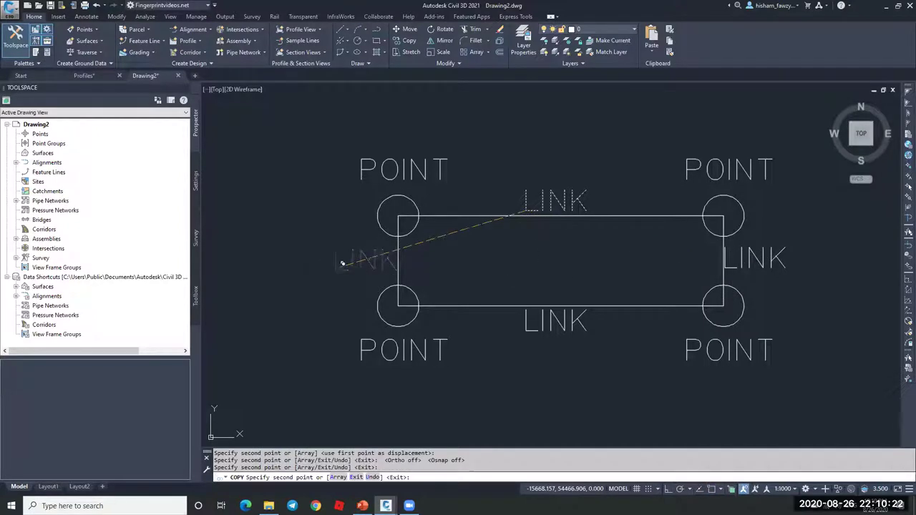
left_click(342, 263)
key("Escape")
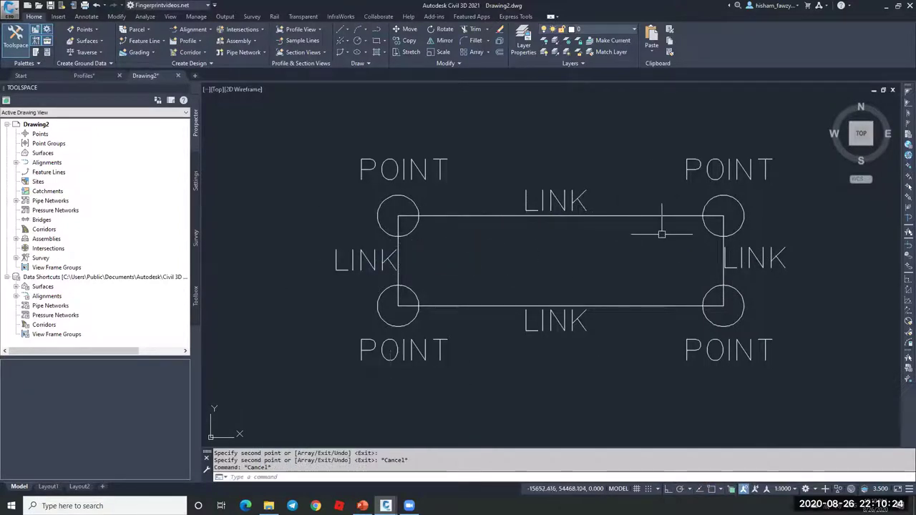
key("Escape")
Join the rectangle's four lines into a single polyline with JOIN
left_click(718, 266)
left_click(664, 183)
left_click(639, 293)
left_click(613, 313)
left_click(421, 271)
left_click(372, 307)
type("J")
key("Return")
left_click(501, 217)
key("Escape")
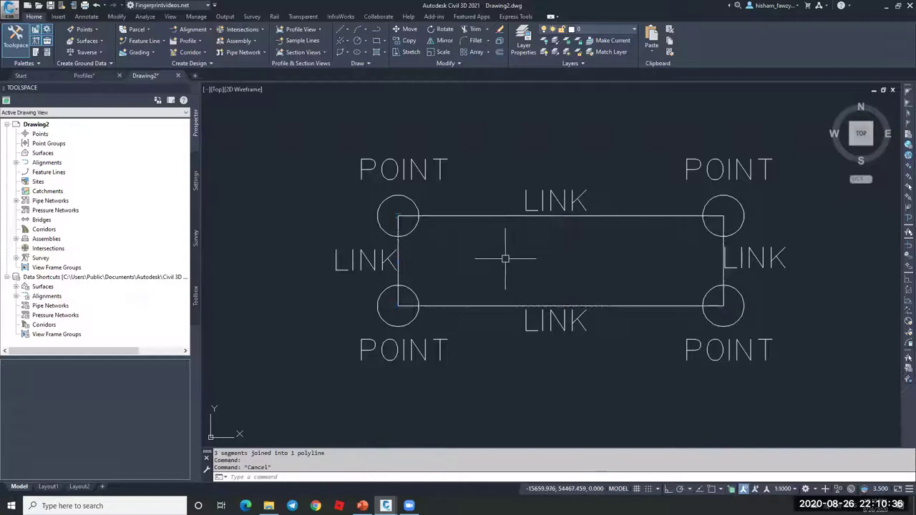
Copy the top LINK label into the middle of the rectangle
left_click(525, 191)
type("o")
key("Return")
left_click(598, 113)
left_click(601, 166)
key("Escape")
Retype the centre LINK label as SHAPE, then cancel a stray move and zoom to check
double_click(583, 257)
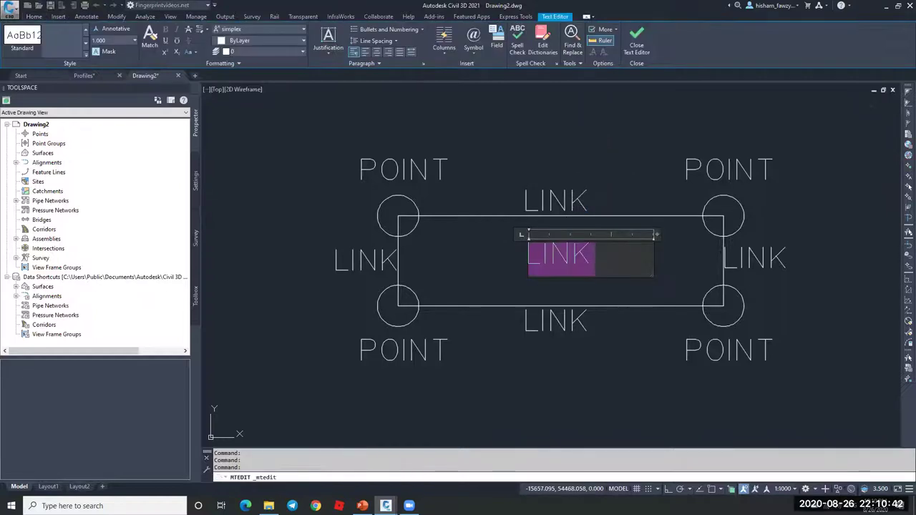
type("SHAPE")
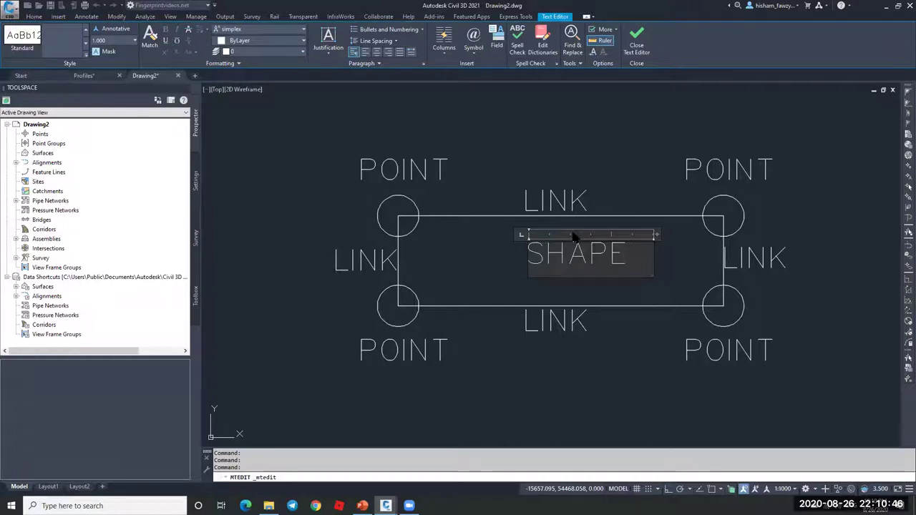
left_click(599, 190)
key("Escape")
key("Escape")
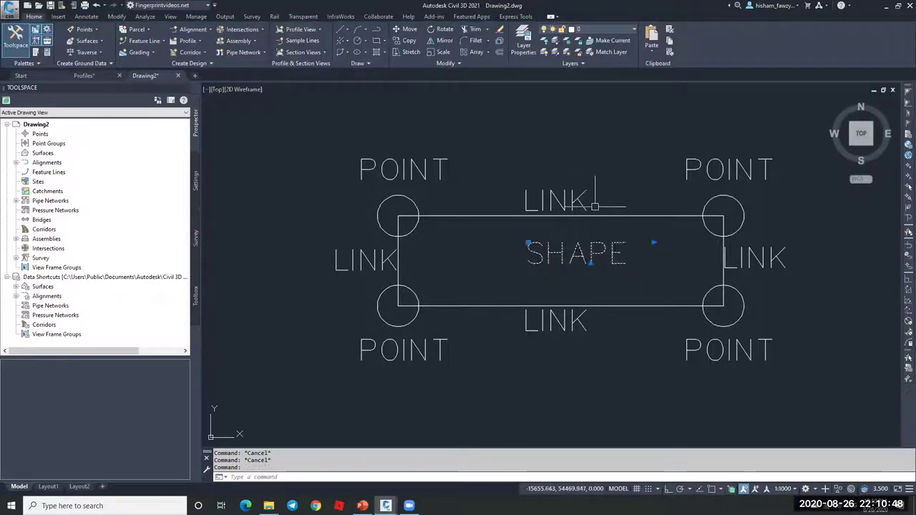
type("m")
key("Return")
left_click(626, 122)
key("Escape")
scroll(488, 195, "down", 3)
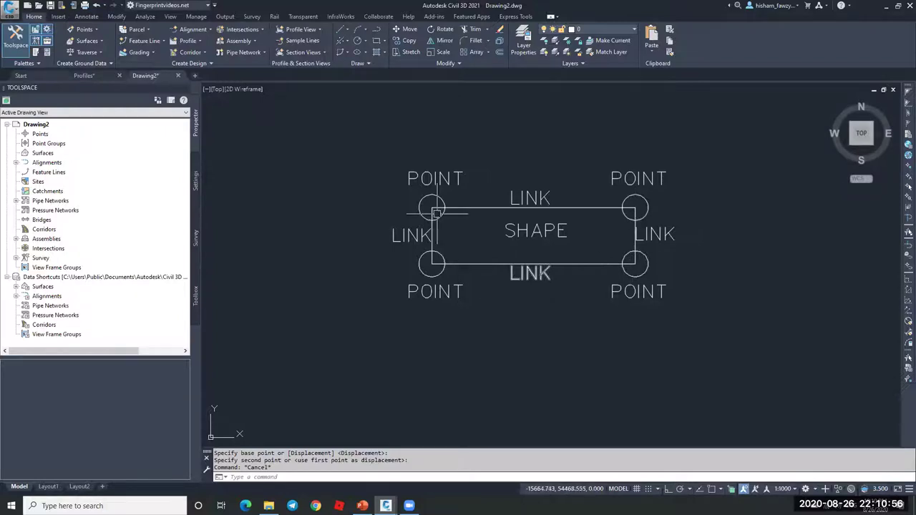
scroll(537, 235, "up", 2)
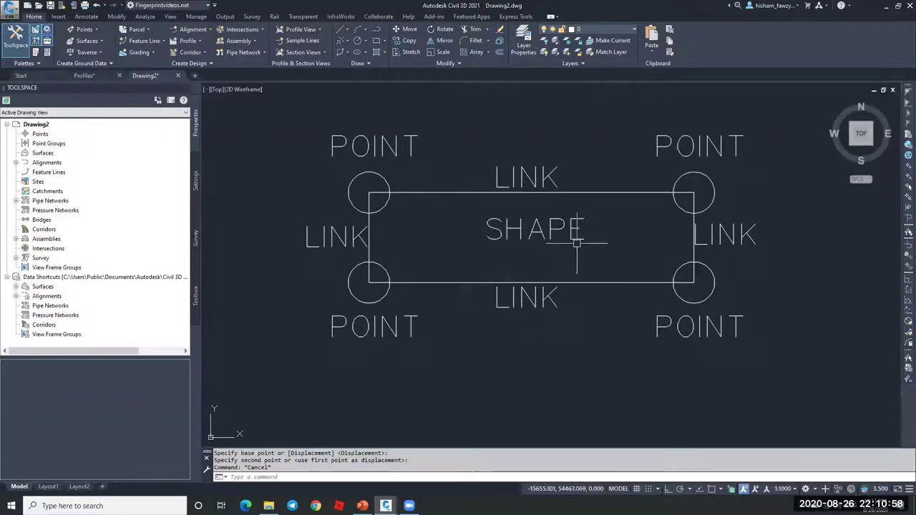
scroll(516, 222, "down", 2)
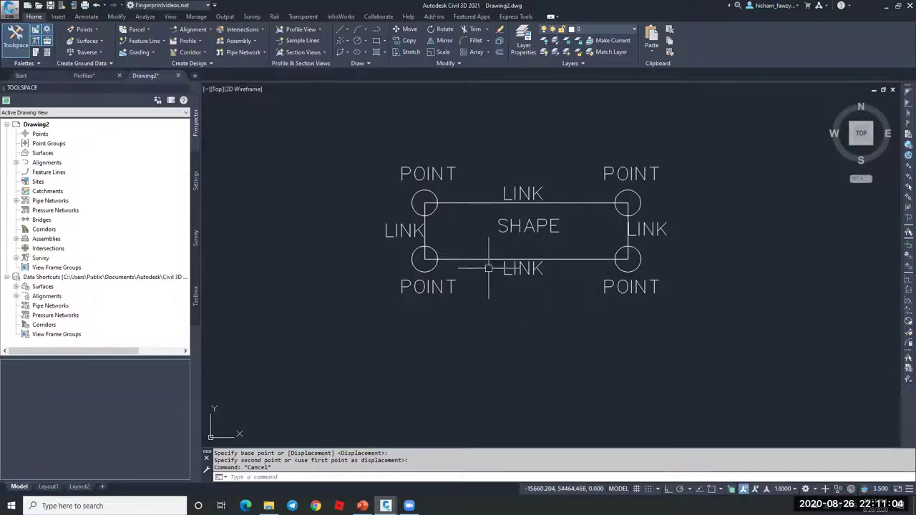
Place a BasicLane subassembly from the Basic tool palette onto the assembly marker
key("ctrl+3")
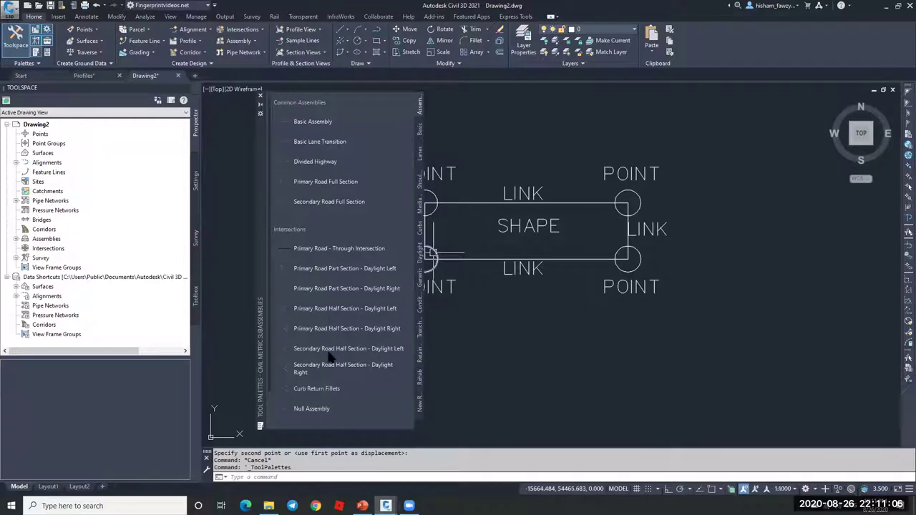
left_click(419, 134)
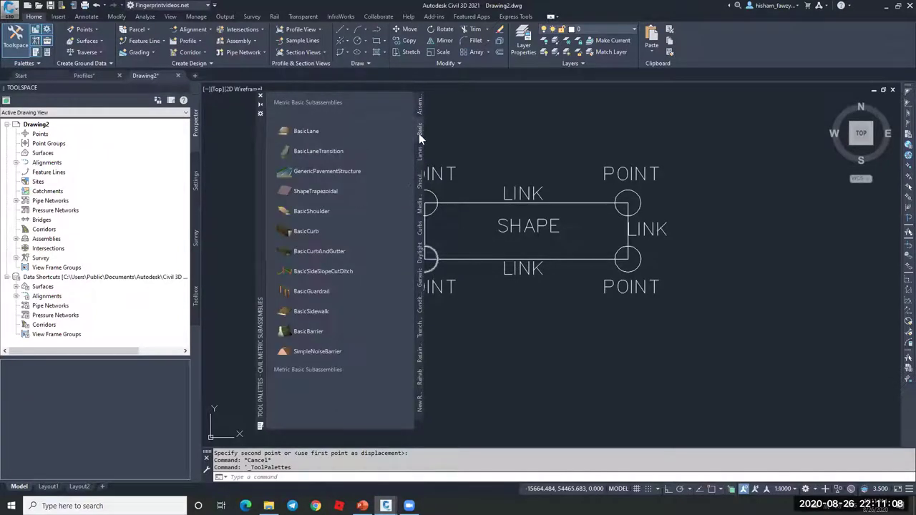
left_click(342, 139)
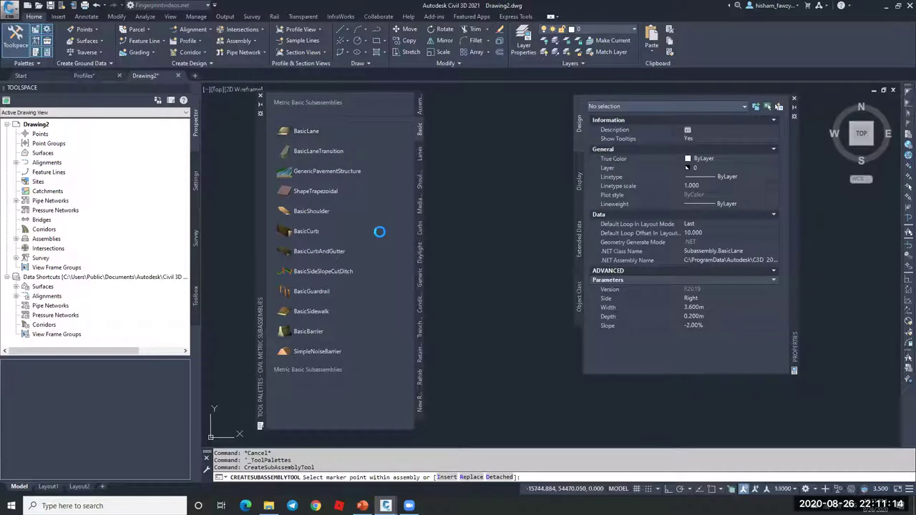
scroll(474, 198, "up", 10)
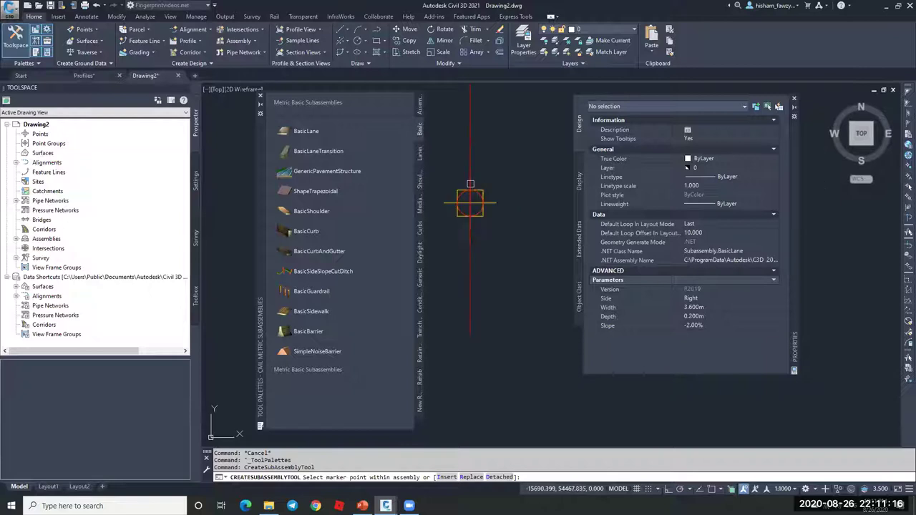
scroll(444, 200, "down", 4)
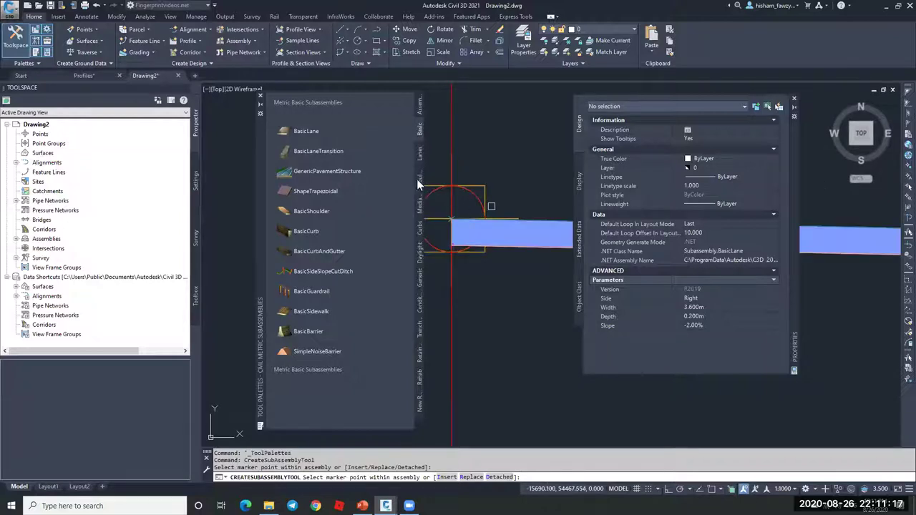
left_click(260, 93)
left_click(793, 98)
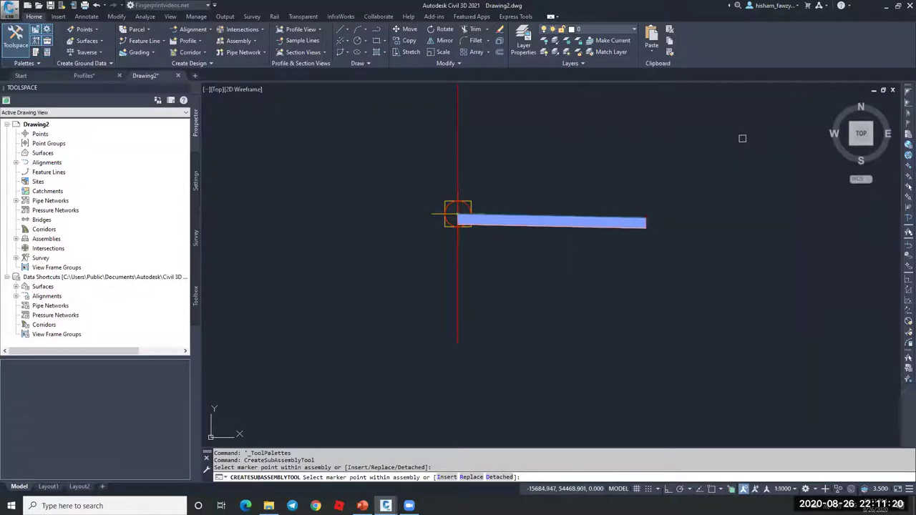
key("Escape")
key("Escape")
Select and zoom around the new BasicLane, then bring the subassembly tool palettes back
left_click(567, 220)
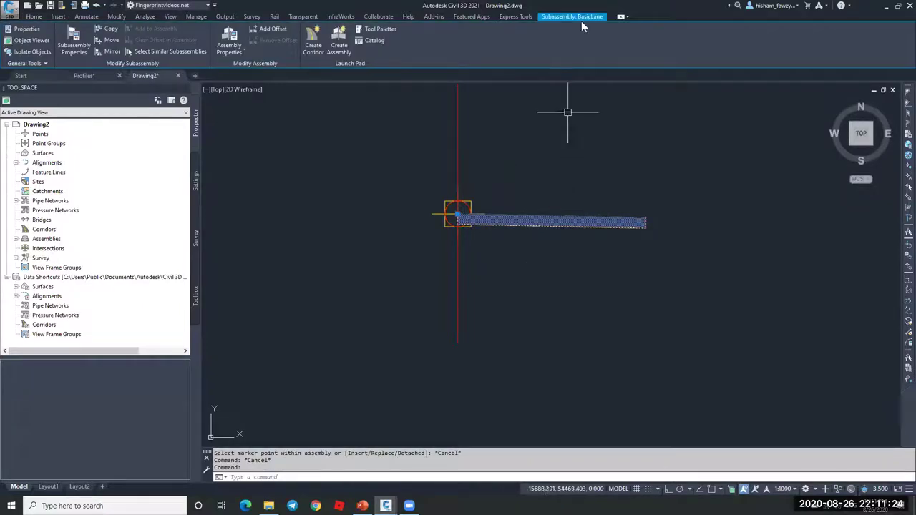
scroll(457, 213, "up", 10)
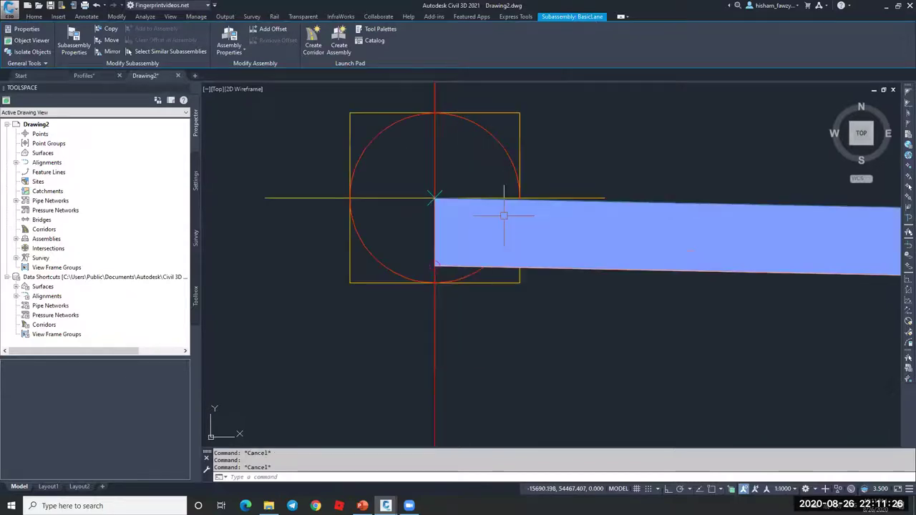
key("Escape")
scroll(387, 270, "down", 4)
scroll(387, 270, "down", 4)
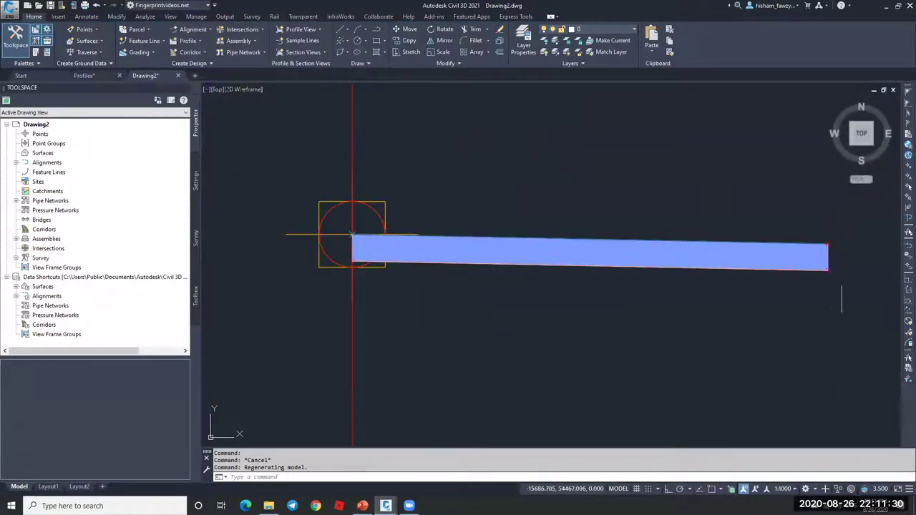
scroll(838, 279, "up", 4)
scroll(816, 236, "down", 4)
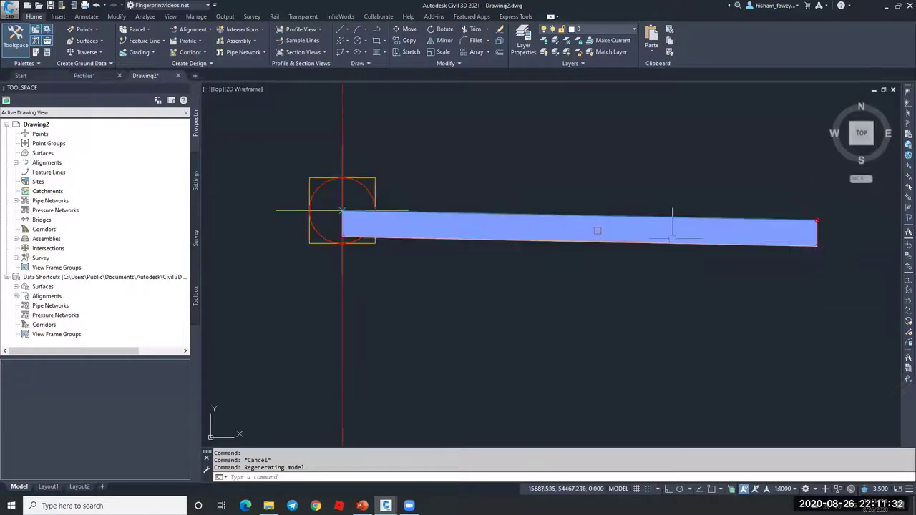
scroll(354, 203, "up", 2)
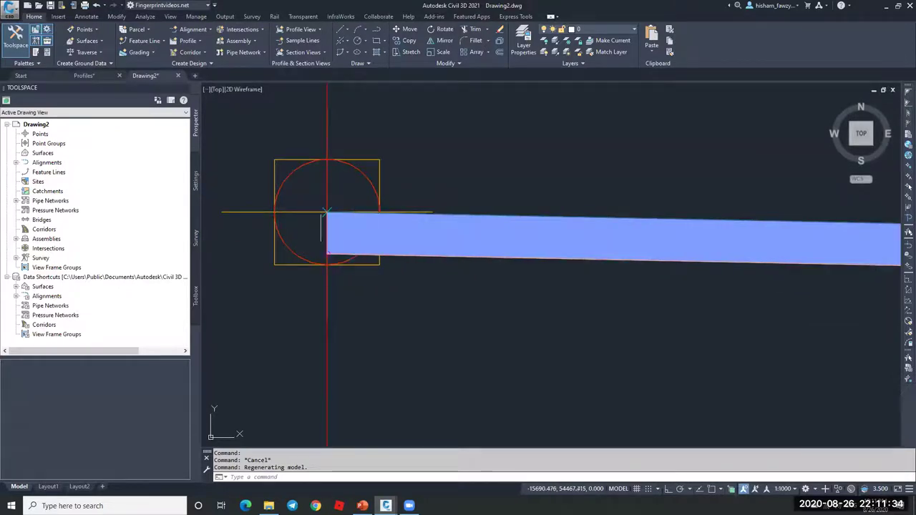
scroll(325, 201, "down", 4)
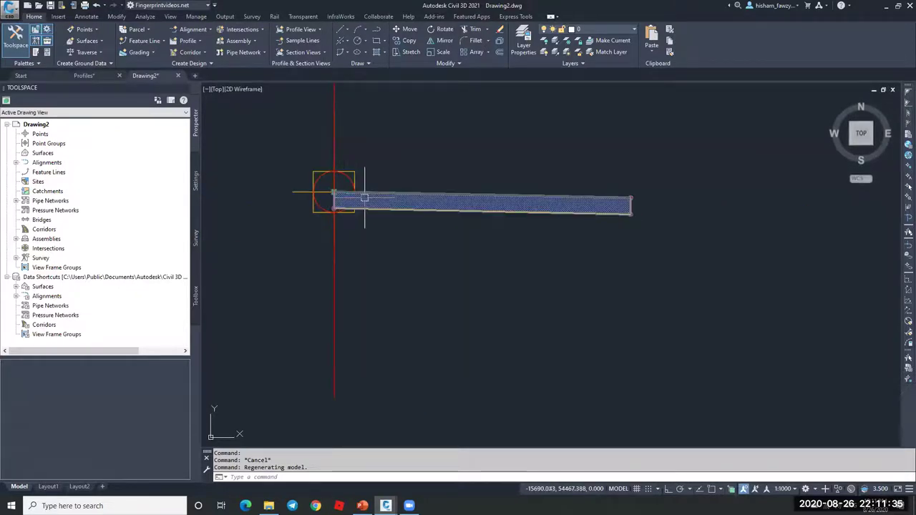
left_click(439, 192)
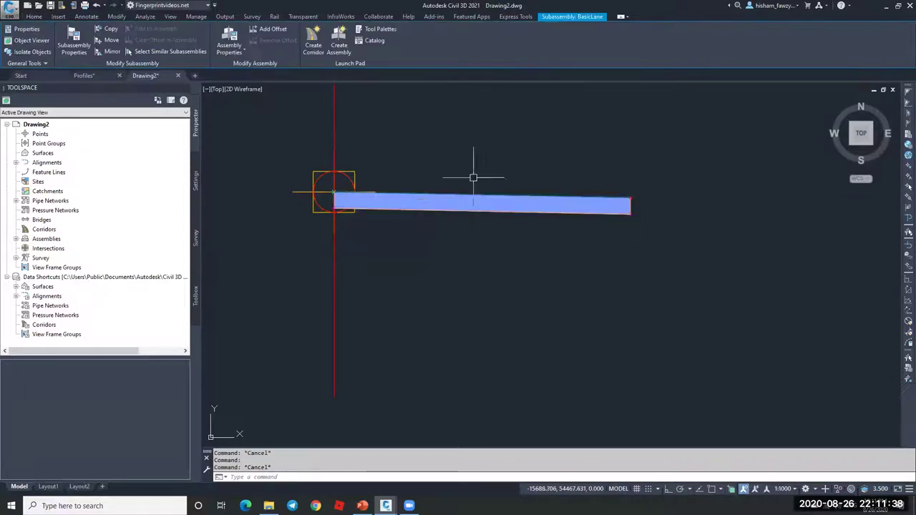
key("ctrl+3")
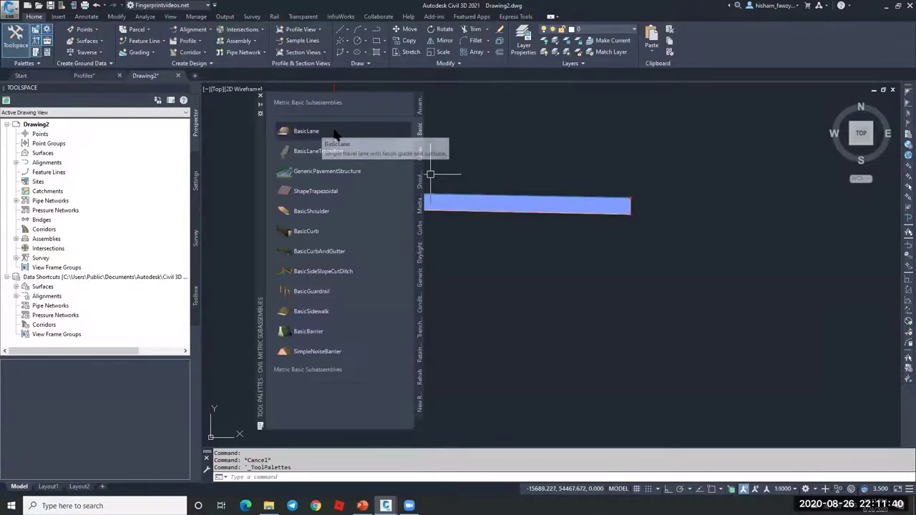
right_click(369, 135)
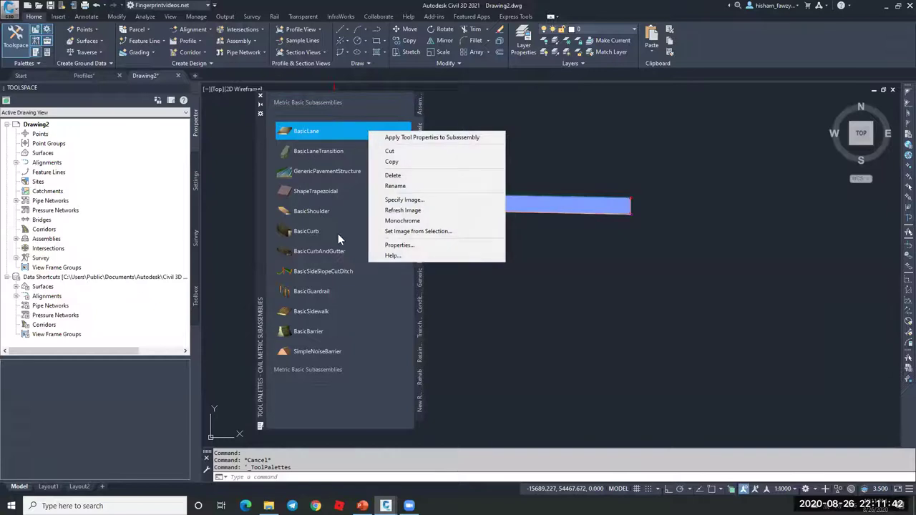
left_click(420, 256)
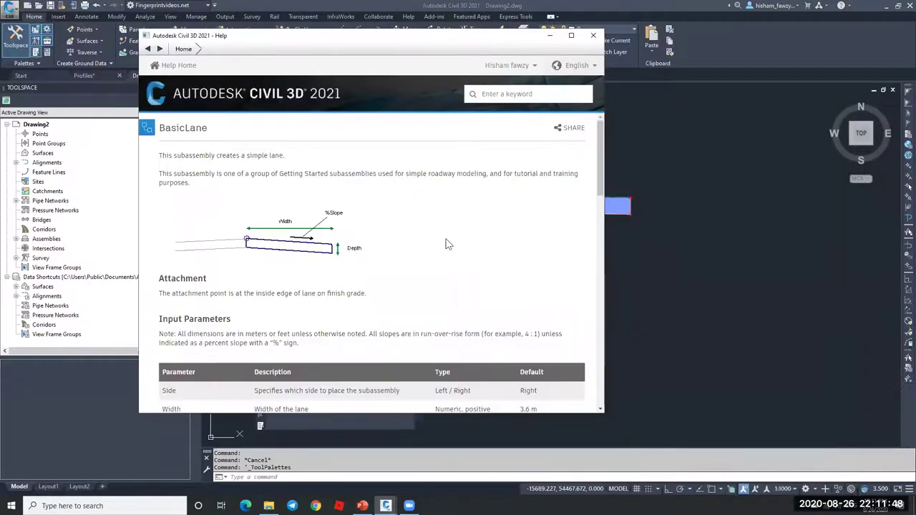
scroll(442, 243, "down", 15)
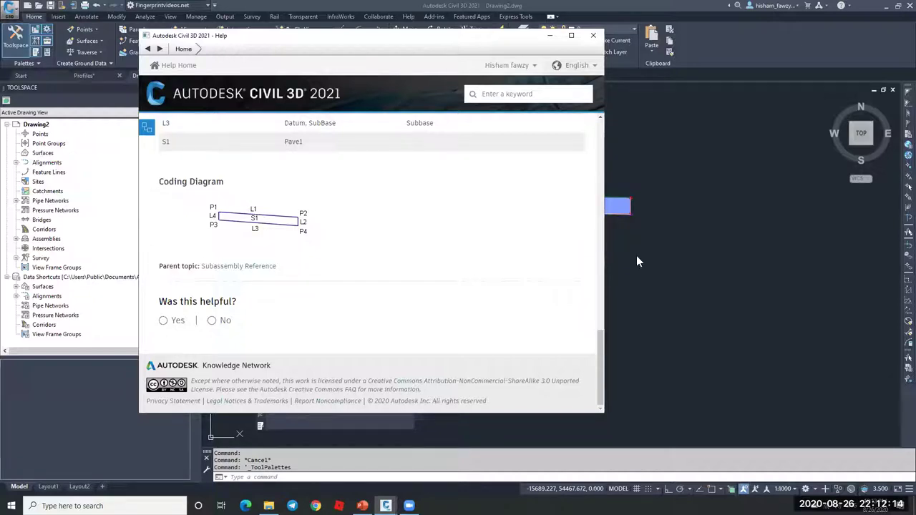
left_click(550, 35)
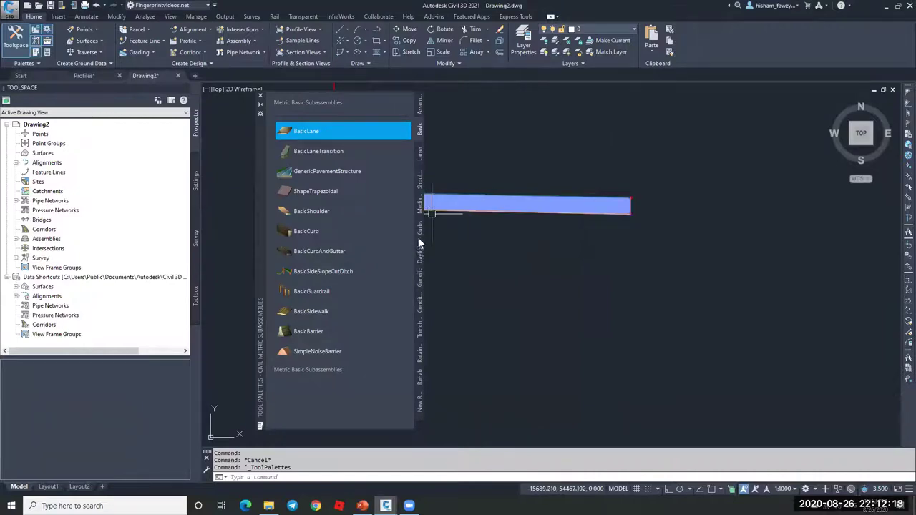
Switch the tool palette from the generic link subassemblies to the Metric Lanes list
left_click(418, 277)
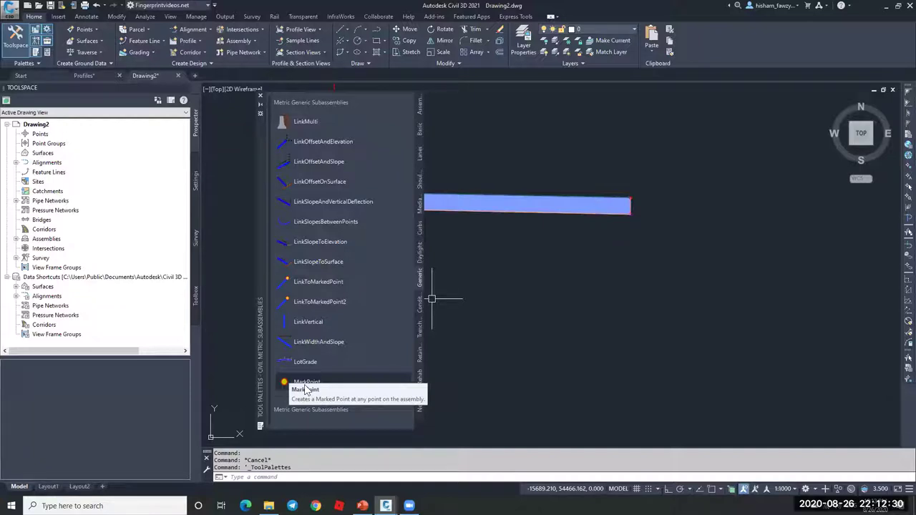
left_click(416, 159)
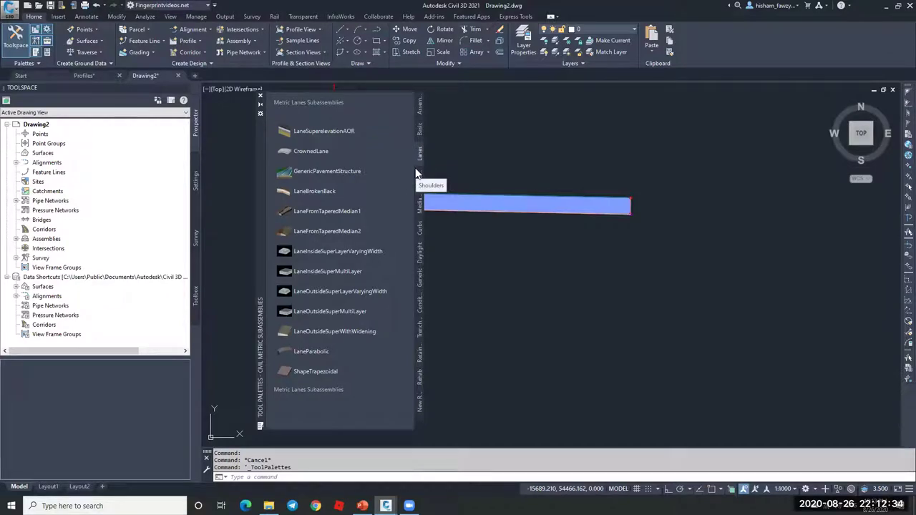
scroll(553, 247, "down", 5)
Zoom onto the assembly and its lane, select the baseline marker, then clear the selection
middle_click_drag(826, 249, 582, 251)
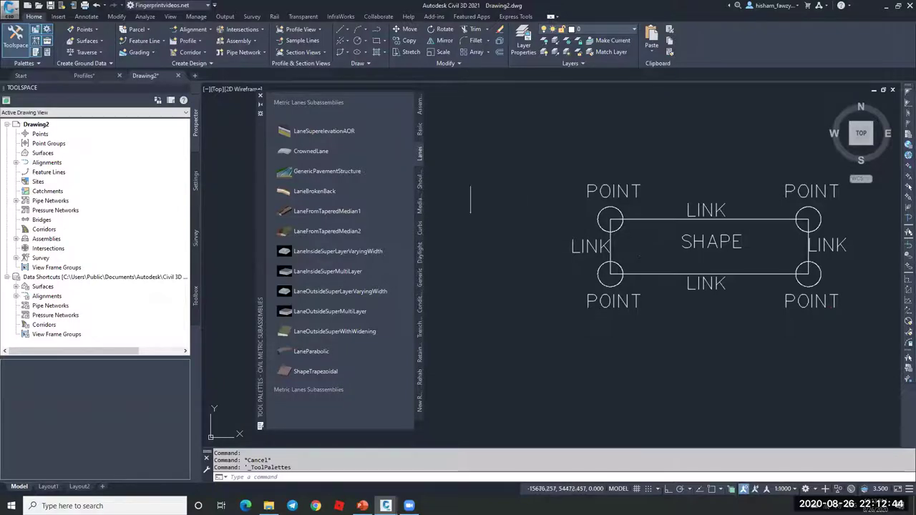
scroll(711, 174, "down", 2)
scroll(671, 174, "up", 2)
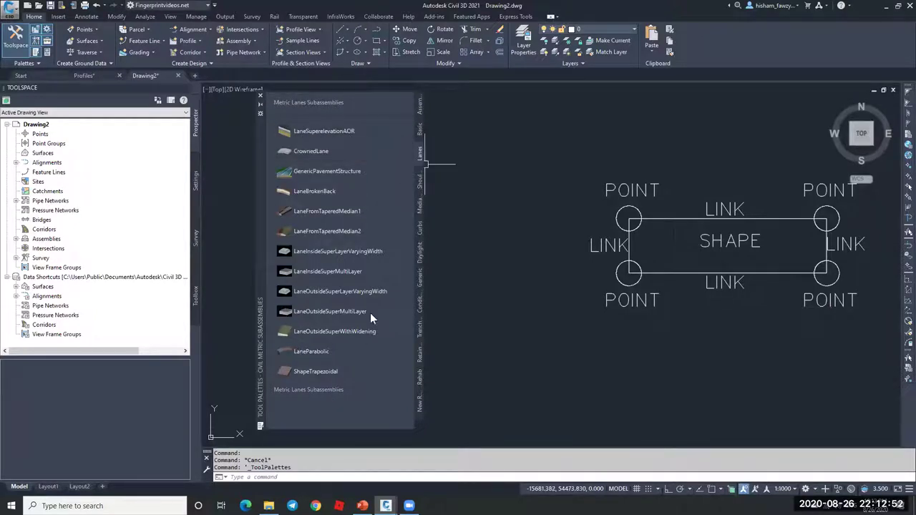
scroll(589, 265, "down", 5)
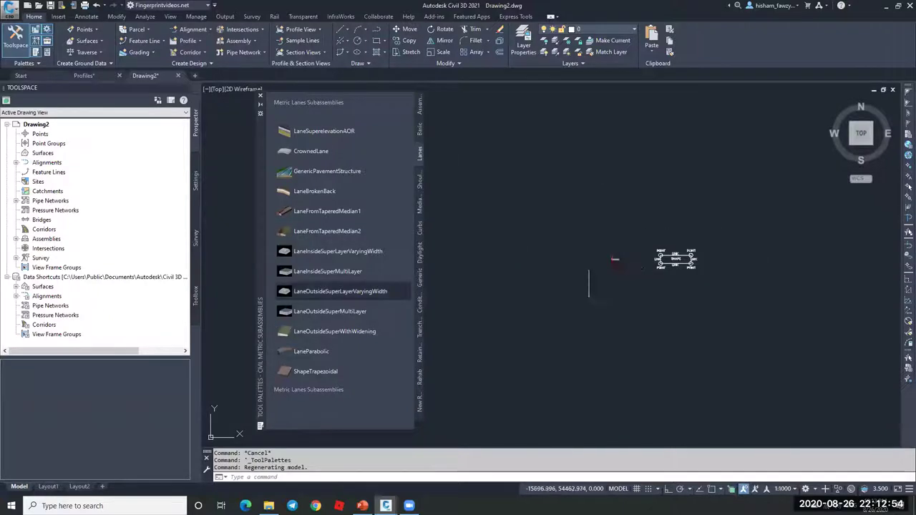
scroll(672, 254, "up", 5)
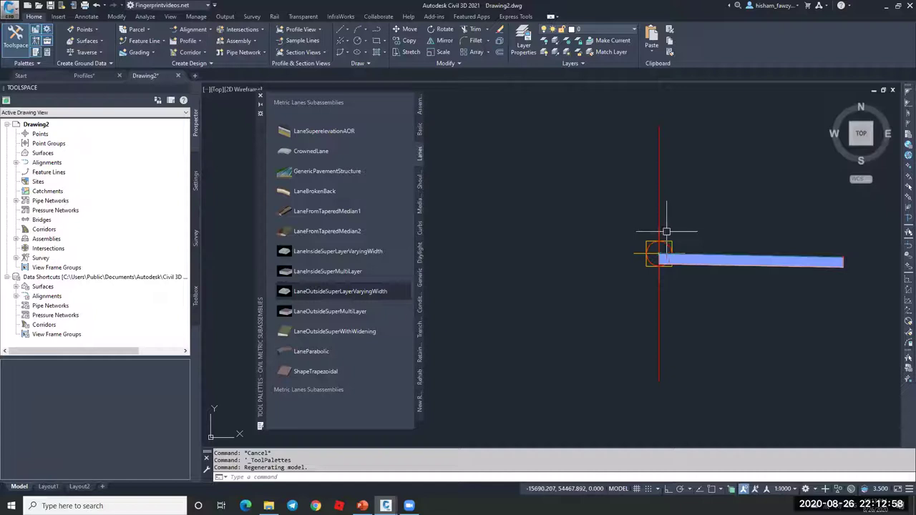
scroll(665, 227, "down", 3)
scroll(673, 224, "up", 3)
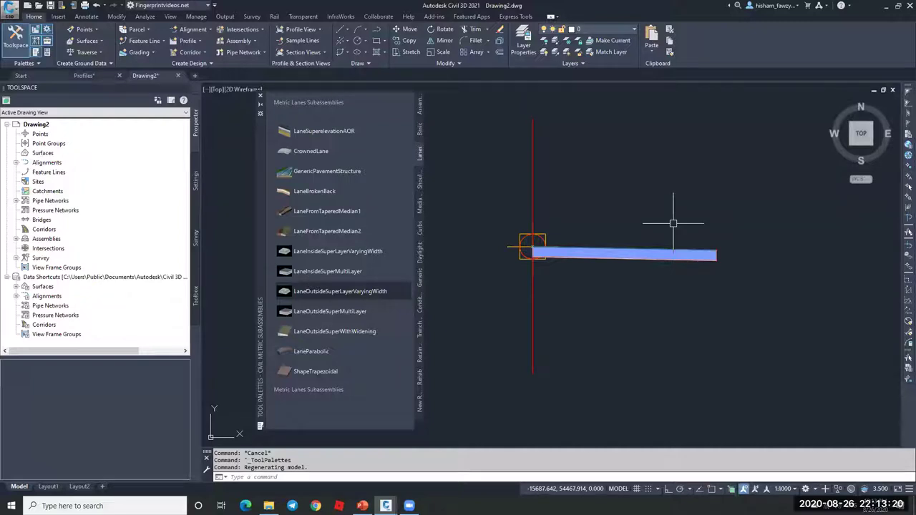
key("Escape")
left_click(533, 174)
key("Escape")
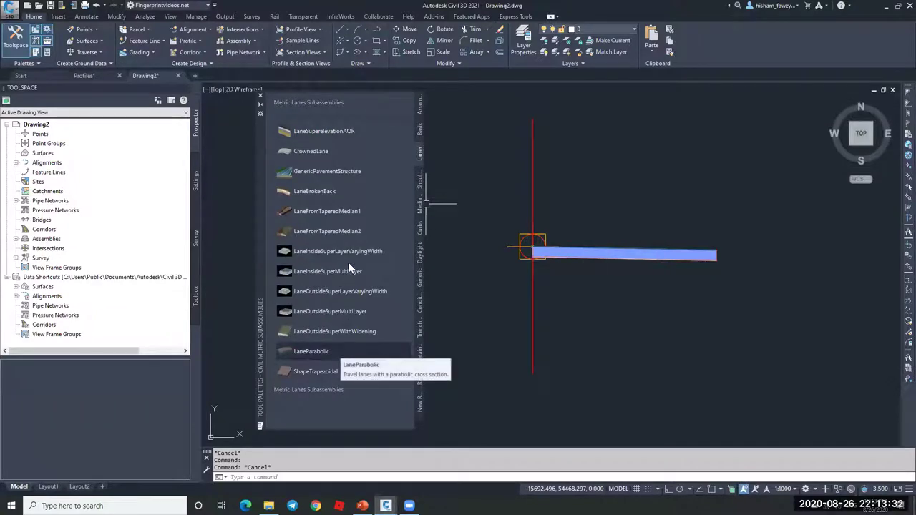
Open the LaneSuperelevationAOR help page from the palette and scroll down to its Attachment section
right_click(357, 131)
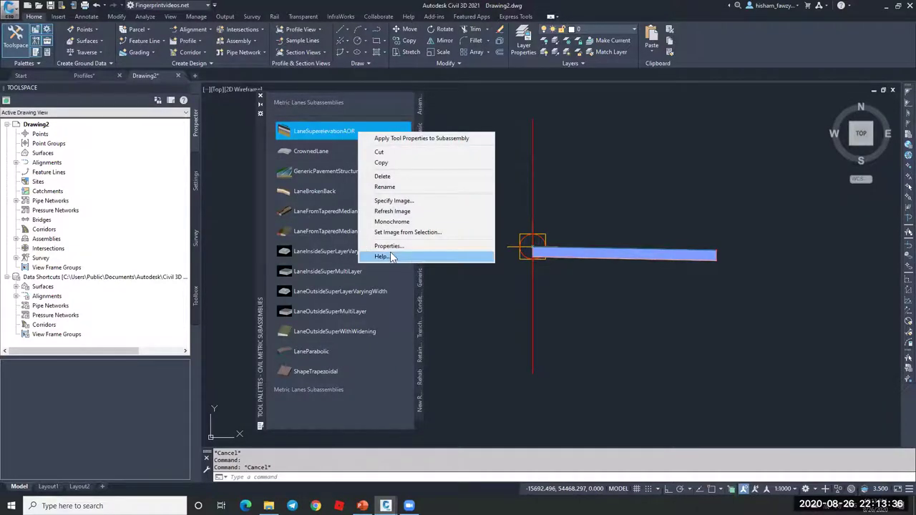
left_click(382, 256)
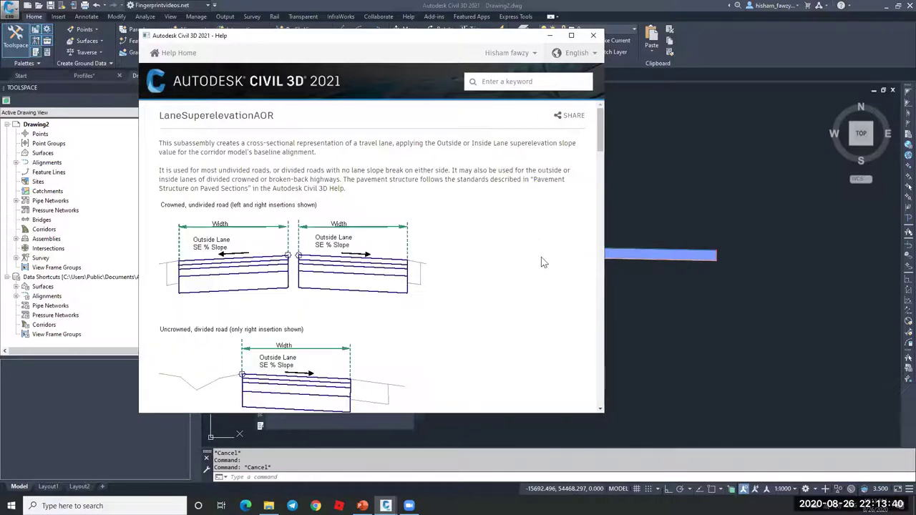
scroll(542, 260, "down", 3)
scroll(531, 258, "down", 3)
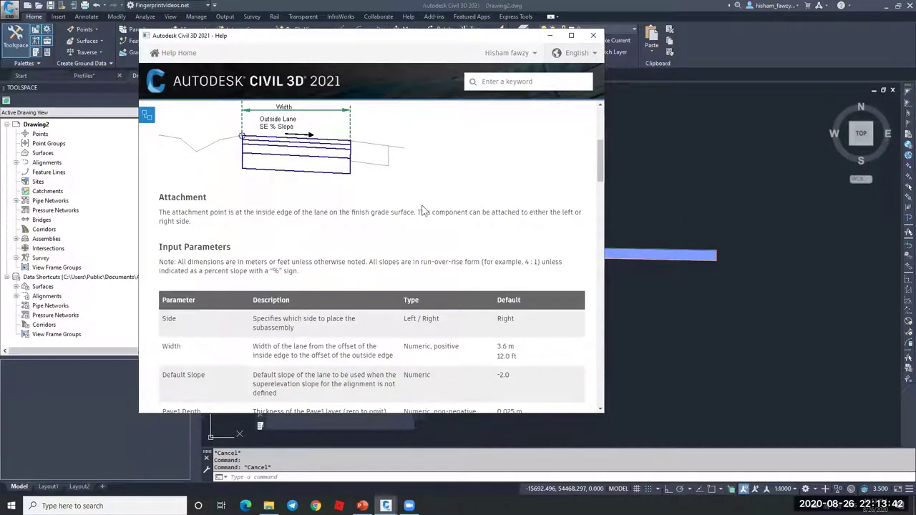
scroll(252, 245, "down", 2)
scroll(328, 214, "down", 1)
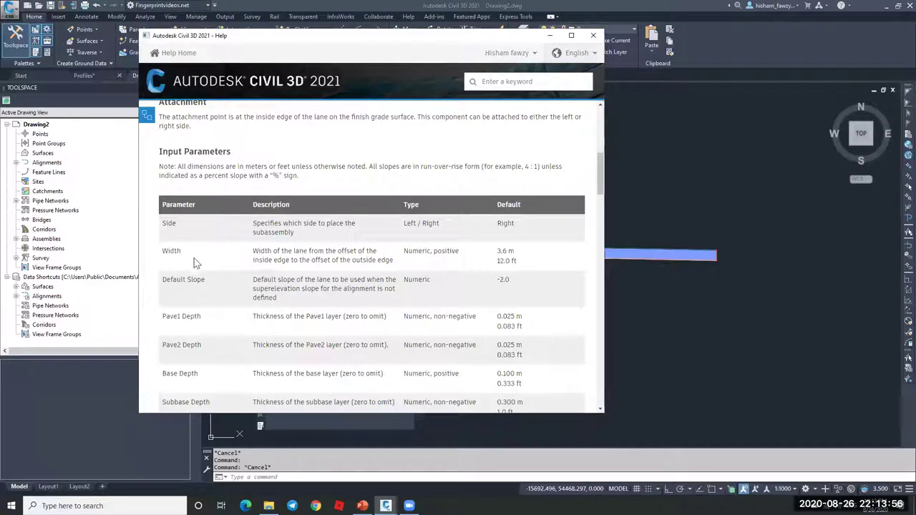
Highlight the Width entry in the Input Parameters table, then clear the highlight
double_click(171, 251)
scroll(202, 269, "down", 3)
scroll(244, 224, "up", 1)
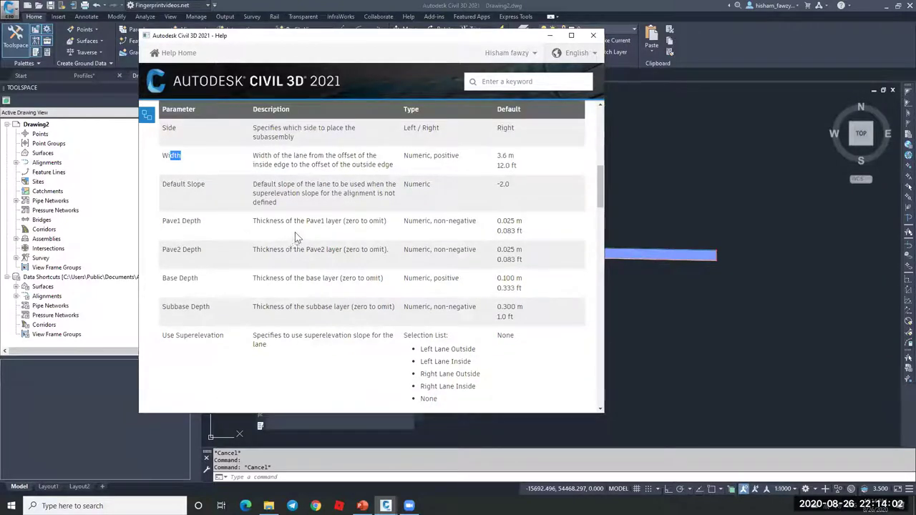
scroll(313, 233, "up", 2)
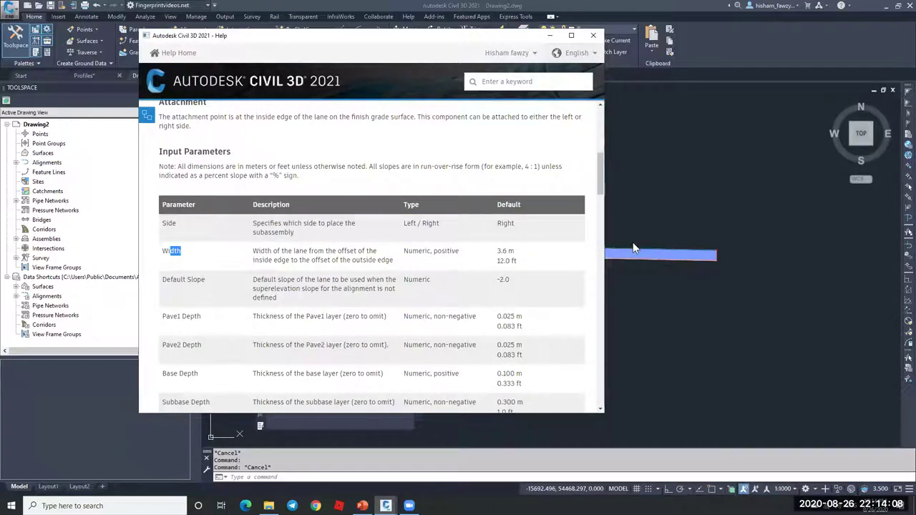
left_click(405, 238)
Scroll through the rest of the Input Parameters table toward the Target Parameters section
scroll(458, 212, "down", 1)
scroll(458, 213, "down", 1)
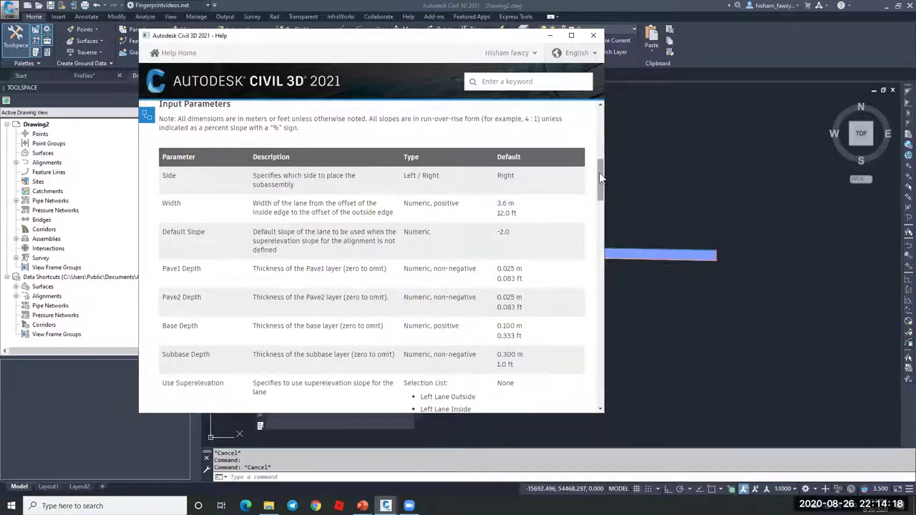
scroll(600, 177, "up", 4)
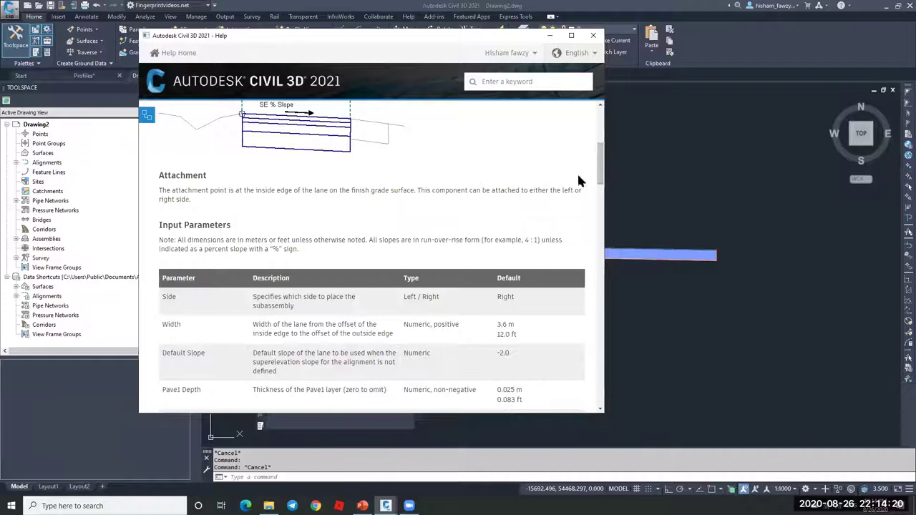
scroll(600, 168, "down", 4)
scroll(600, 165, "up", 4)
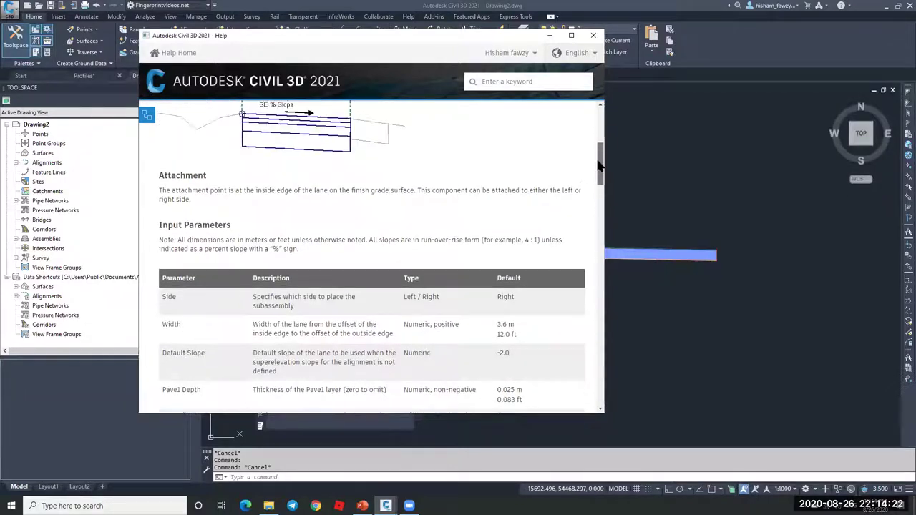
scroll(600, 165, "up", 1)
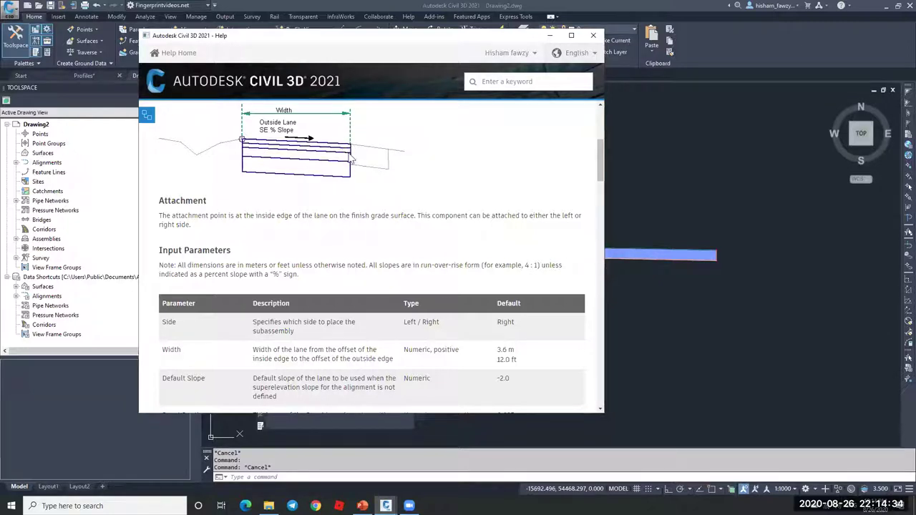
scroll(364, 177, "down", 3)
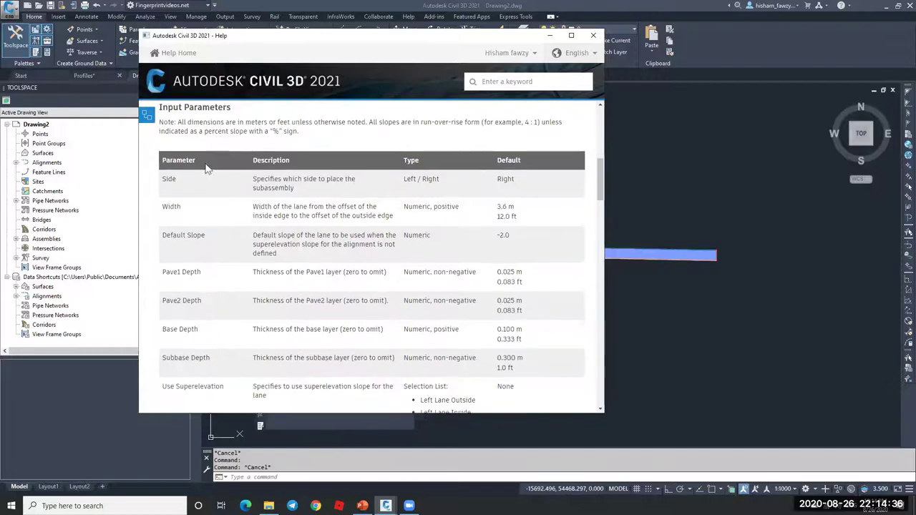
scroll(221, 168, "down", 1)
scroll(244, 214, "up", 1)
scroll(227, 242, "down", 1)
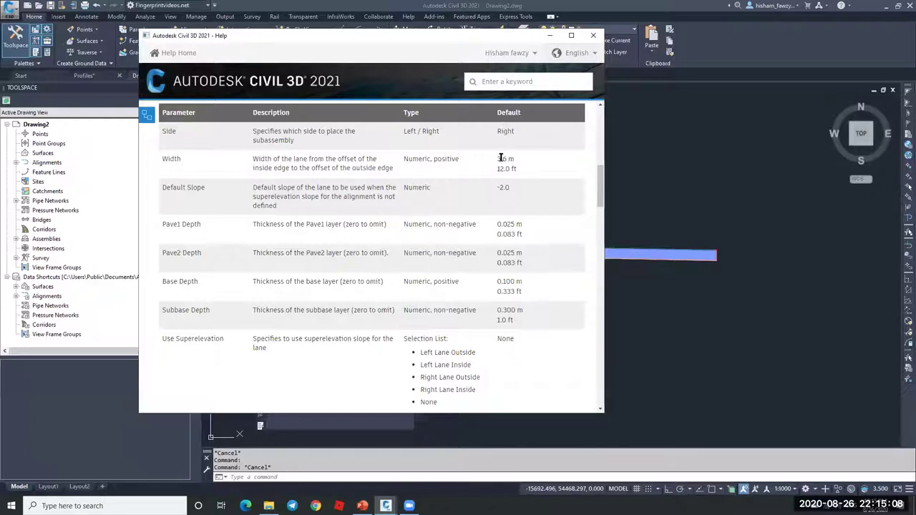
scroll(469, 169, "down", 3)
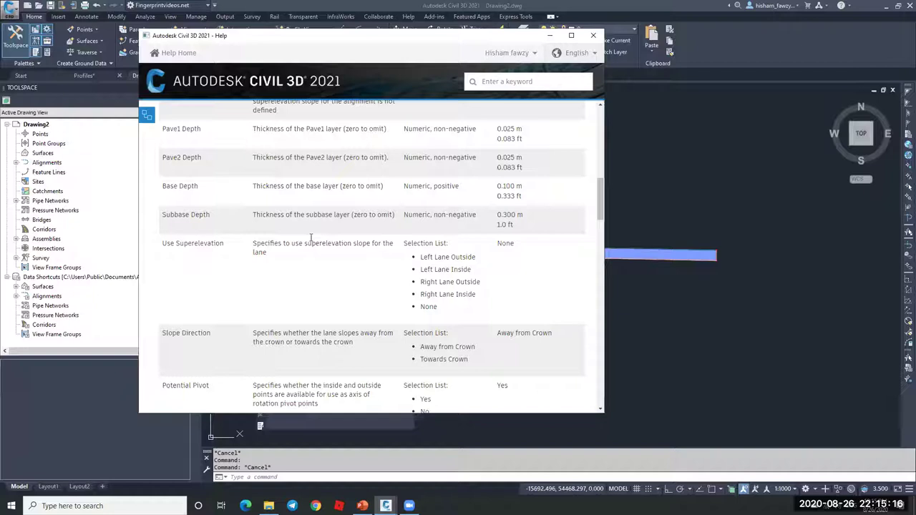
scroll(312, 239, "down", 3)
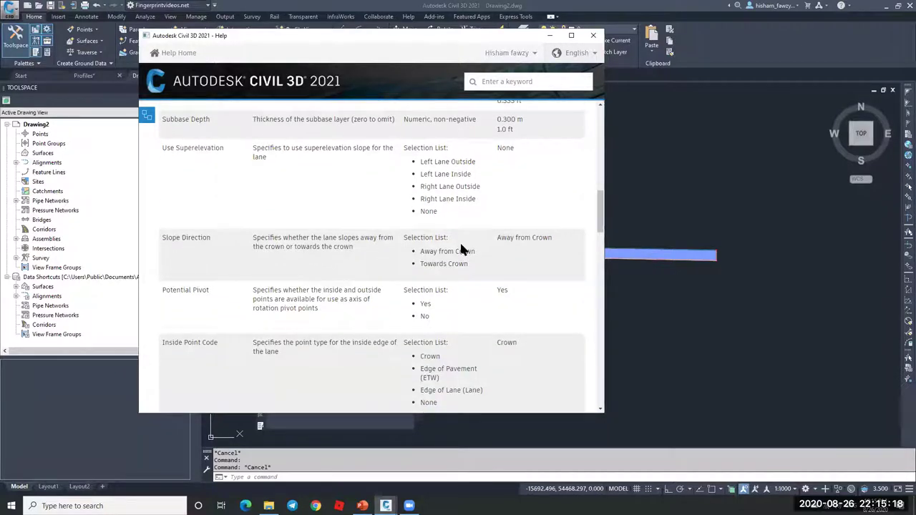
scroll(339, 218, "down", 2)
scroll(413, 217, "down", 6)
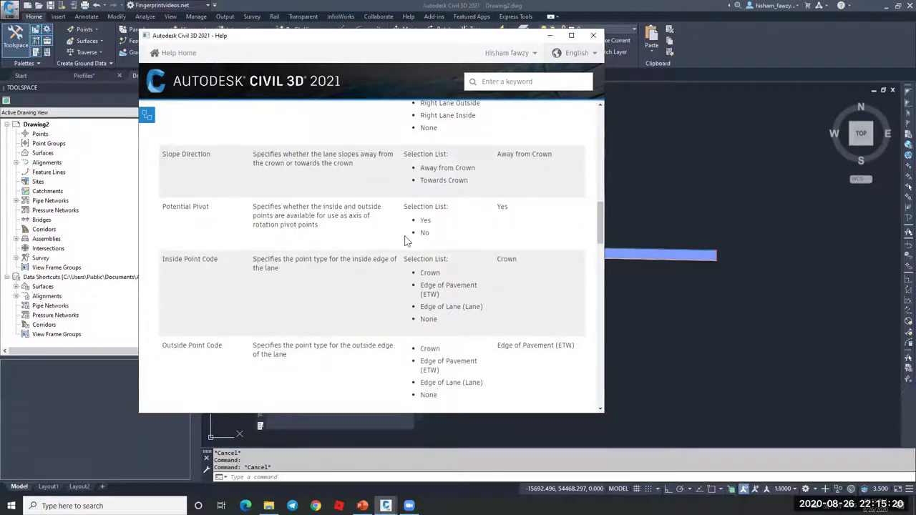
scroll(413, 217, "up", 3)
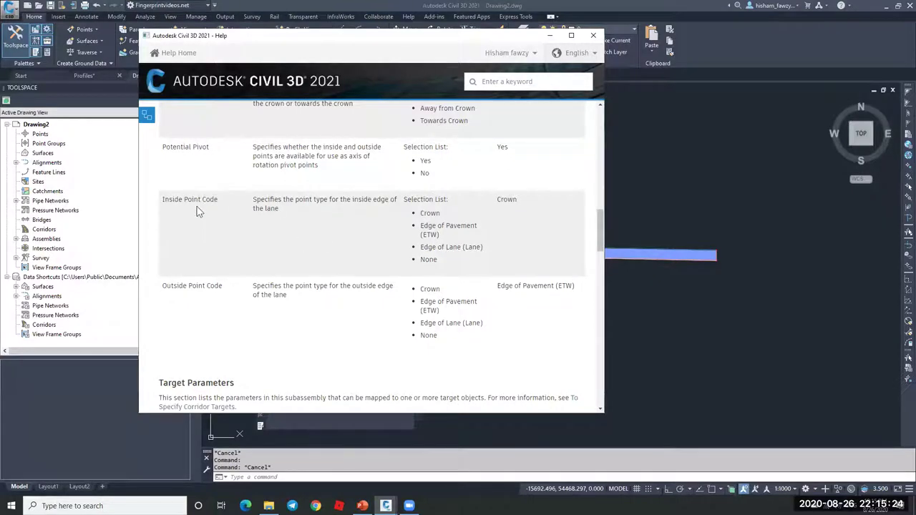
scroll(379, 218, "down", 3)
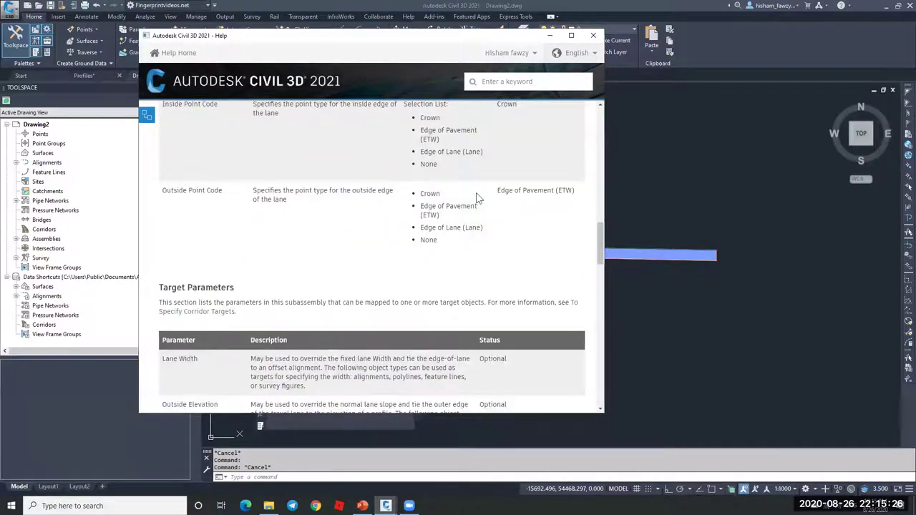
scroll(413, 176, "down", 1)
scroll(403, 171, "down", 3)
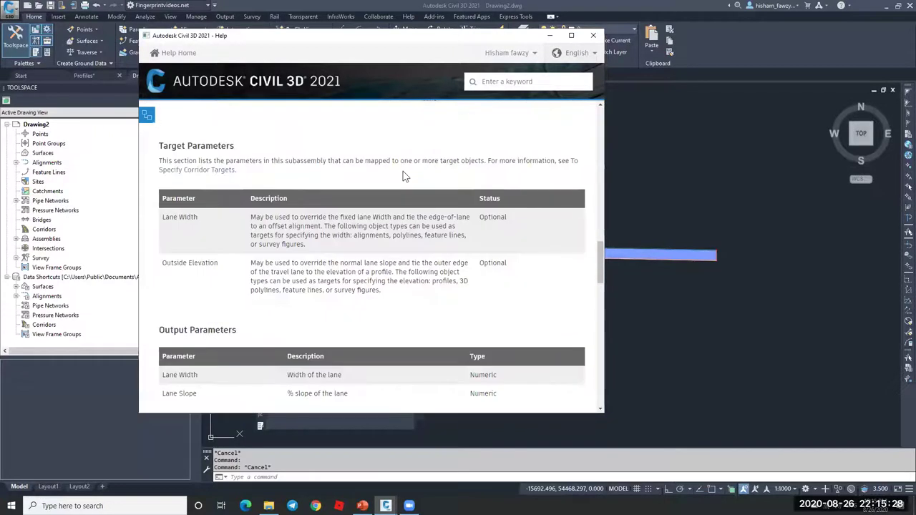
scroll(358, 186, "up", 10)
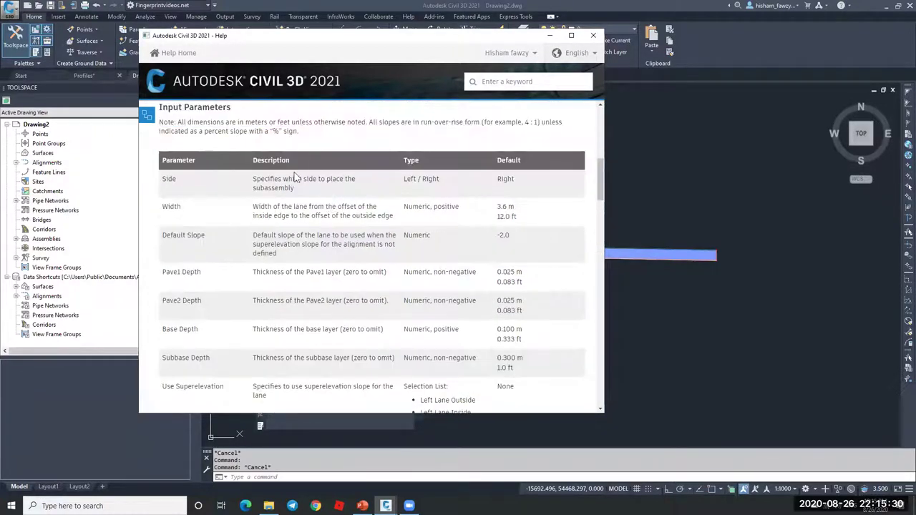
scroll(293, 178, "up", 3)
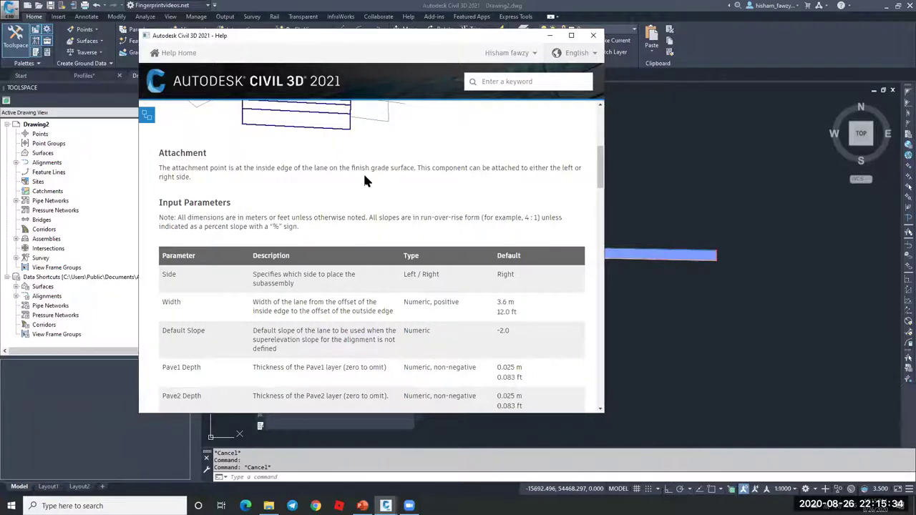
scroll(403, 167, "down", 1)
scroll(403, 165, "down", 15)
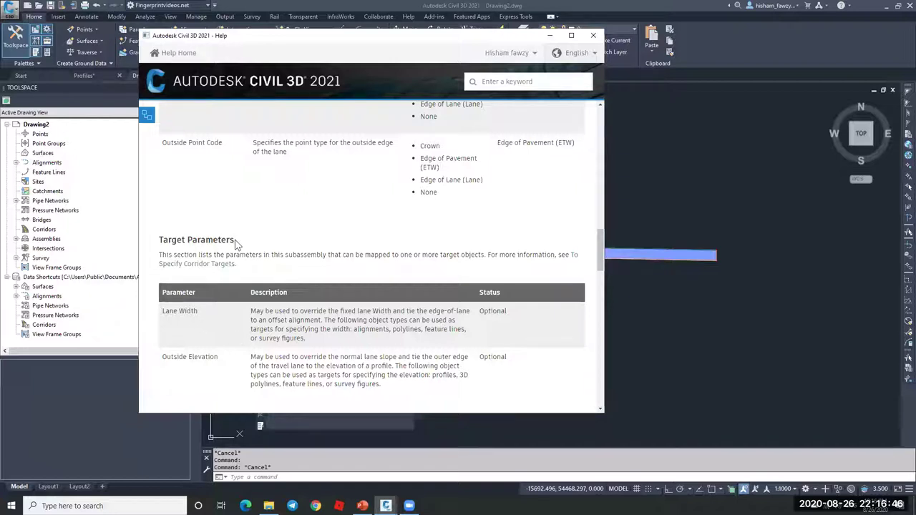
Highlight the Target Parameters heading on the help page
left_click_drag(234, 240, 159, 240)
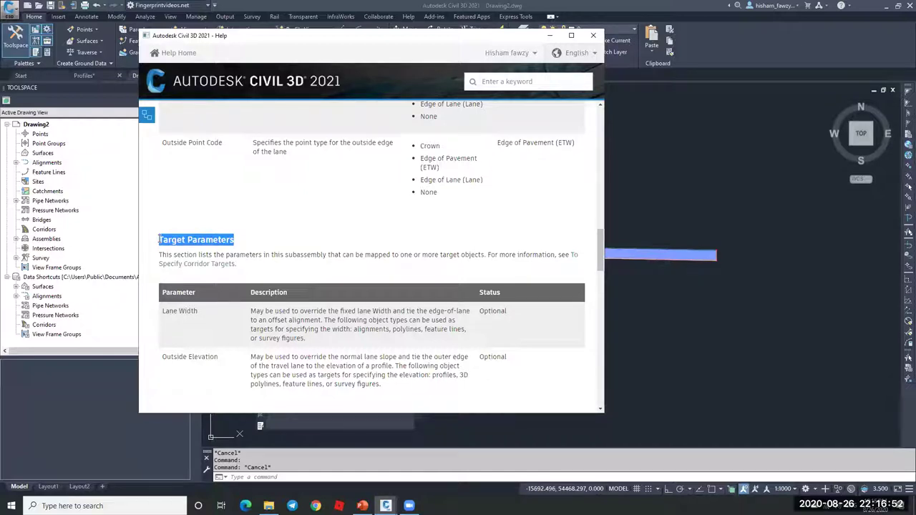
left_click(204, 362)
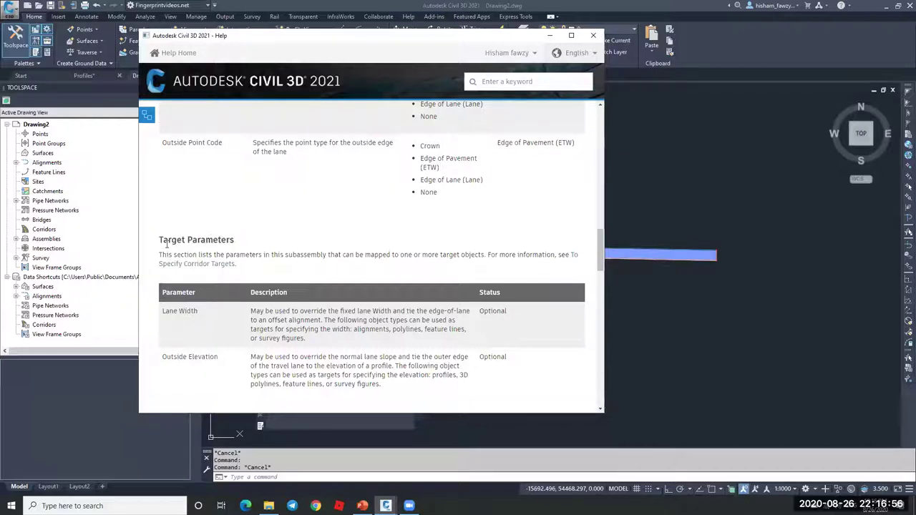
left_click_drag(158, 239, 240, 243)
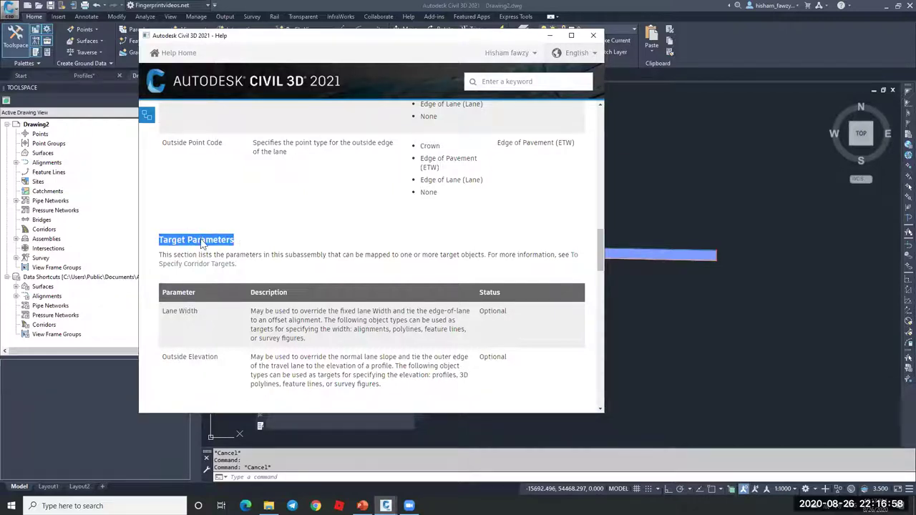
left_click(199, 317)
Highlight the Lane Width target parameter, then the Outside Elevation target parameter
left_click_drag(199, 317, 162, 315)
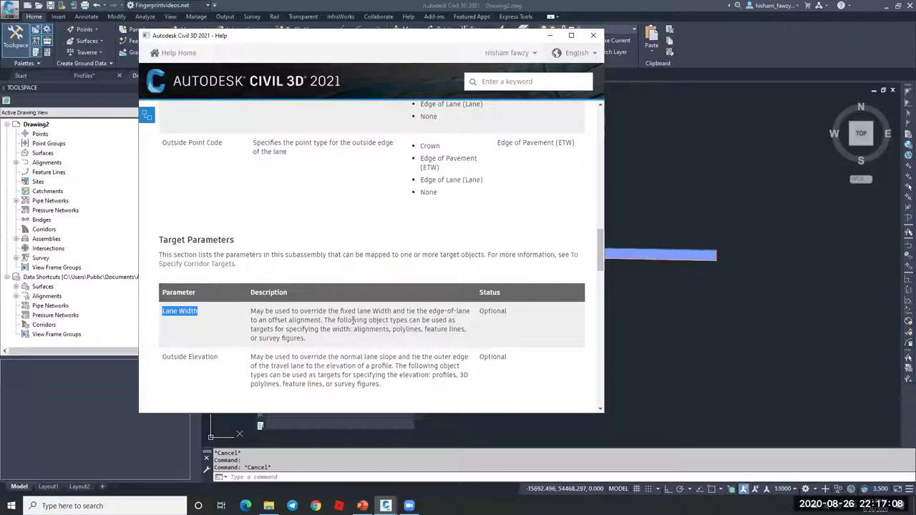
scroll(353, 320, "down", 3)
left_click(210, 262)
left_click_drag(161, 262, 221, 268)
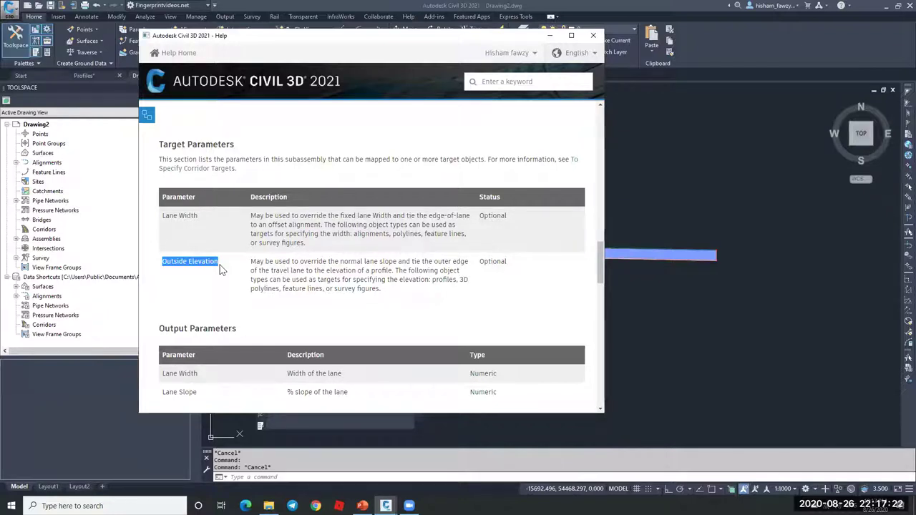
Highlight the Output Parameters table, then scroll down to the Point, Link, and Shape Codes table
left_click(209, 159)
scroll(243, 158, "up", 8)
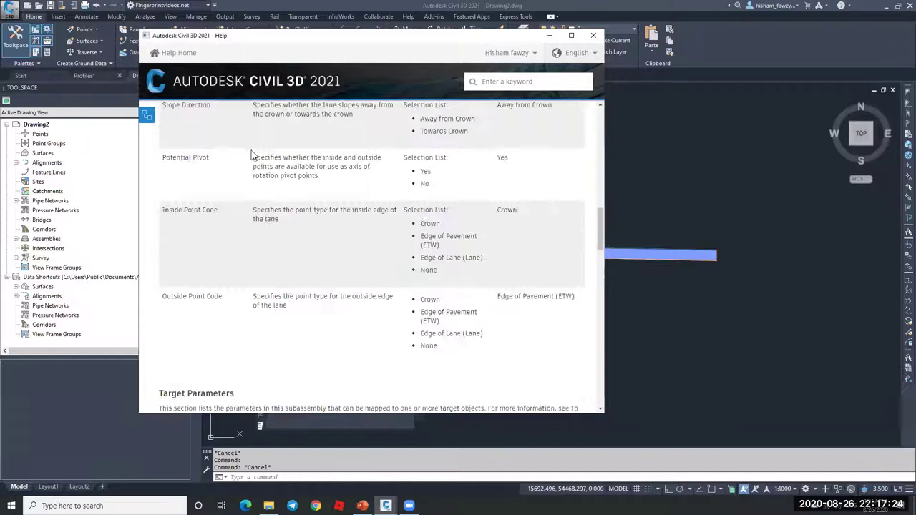
scroll(240, 161, "up", 3)
scroll(261, 164, "down", 8)
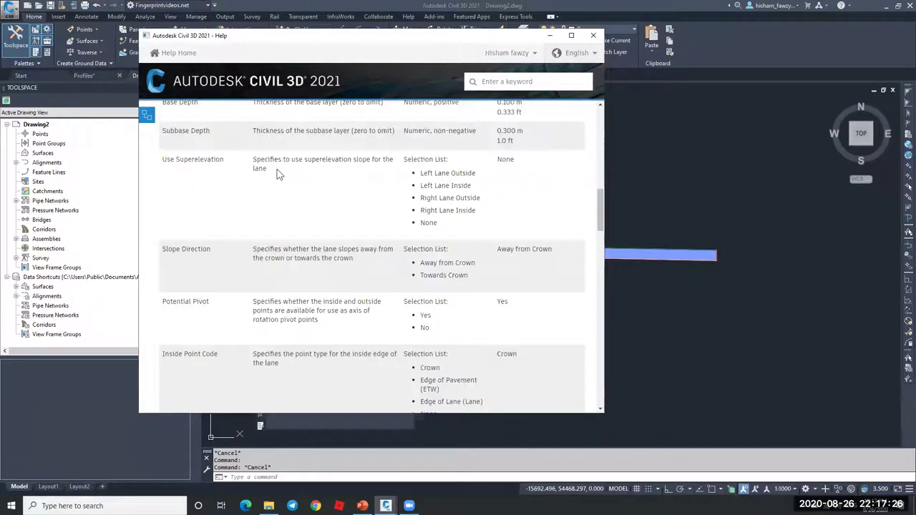
scroll(273, 184, "down", 5)
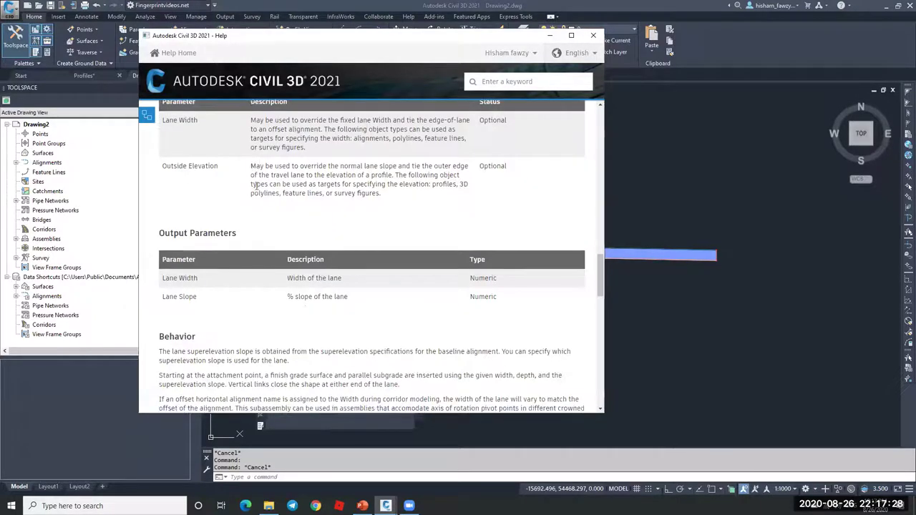
scroll(272, 180, "down", 1)
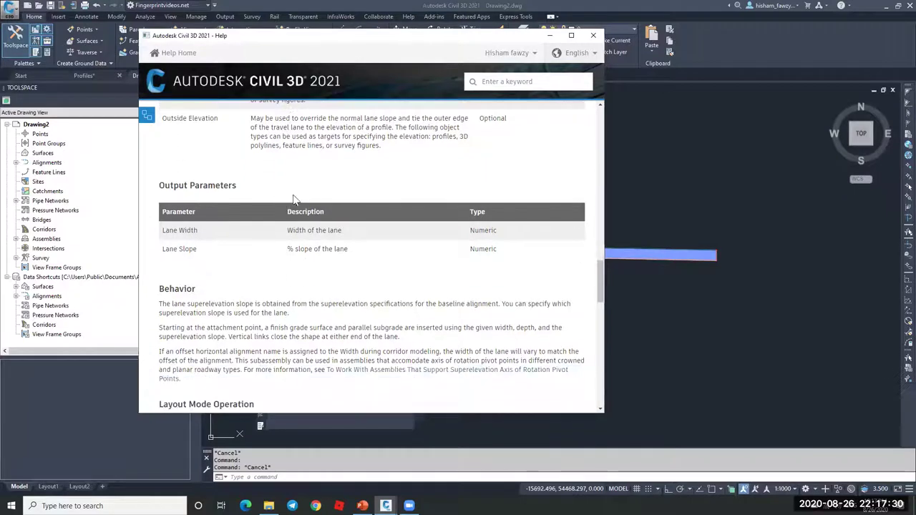
left_click_drag(199, 230, 262, 269)
scroll(357, 209, "down", 10)
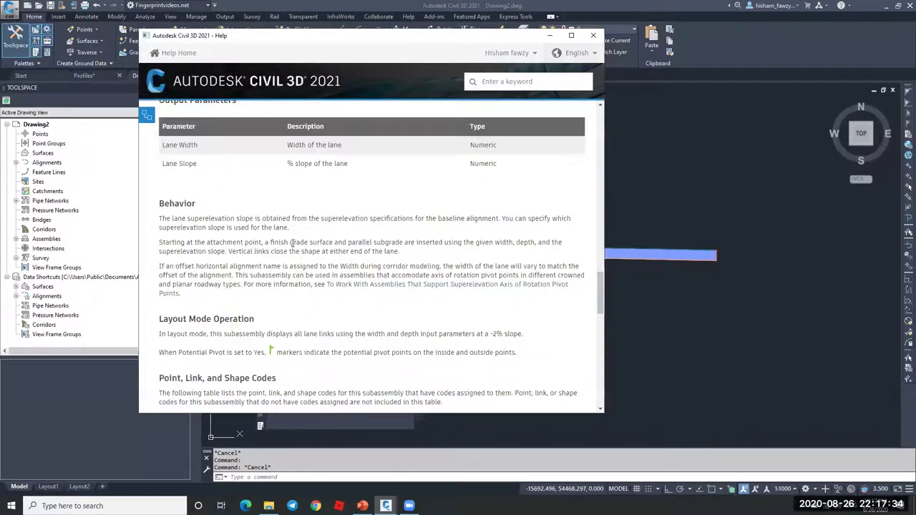
scroll(355, 208, "up", 2)
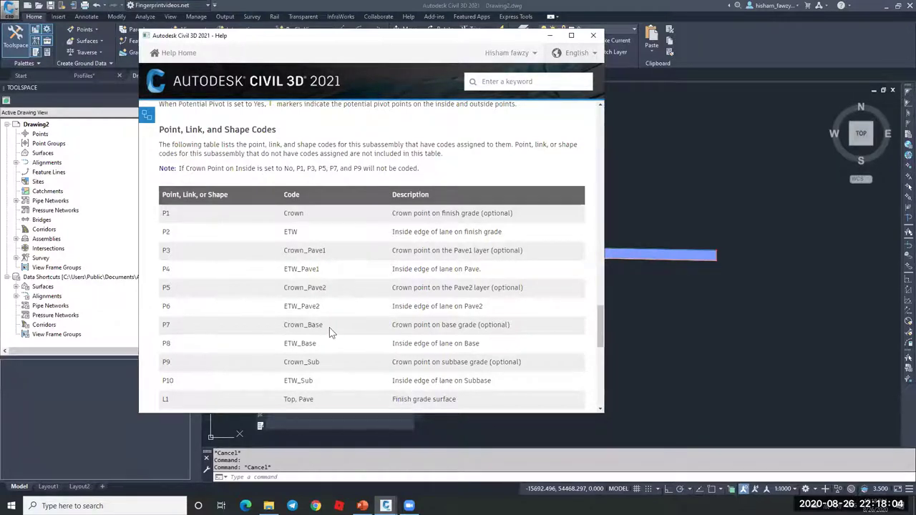
Close the Help window and delete the old lane from the assembly
left_click(752, 244)
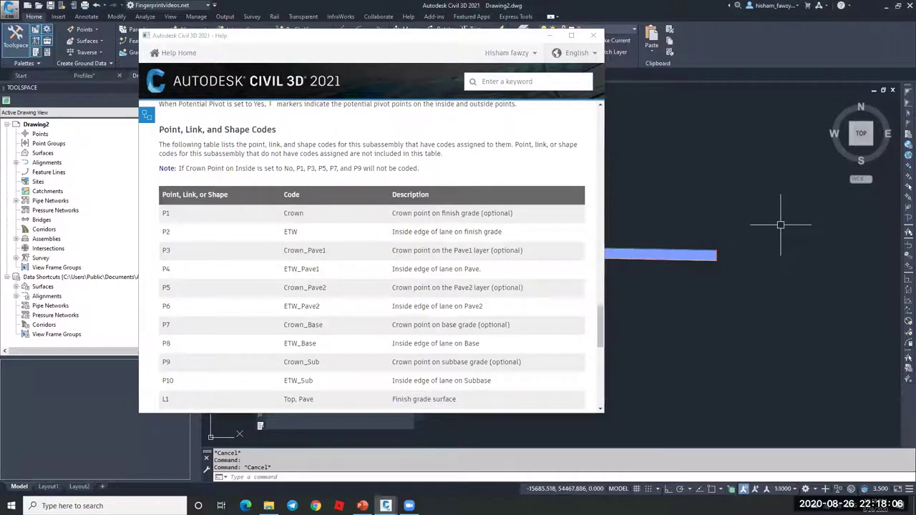
left_click(593, 35)
left_click(669, 252)
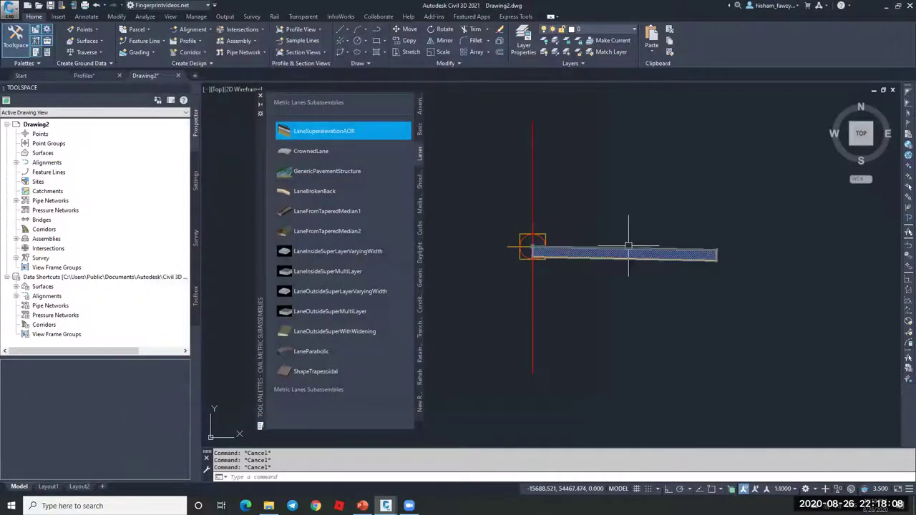
key("Delete")
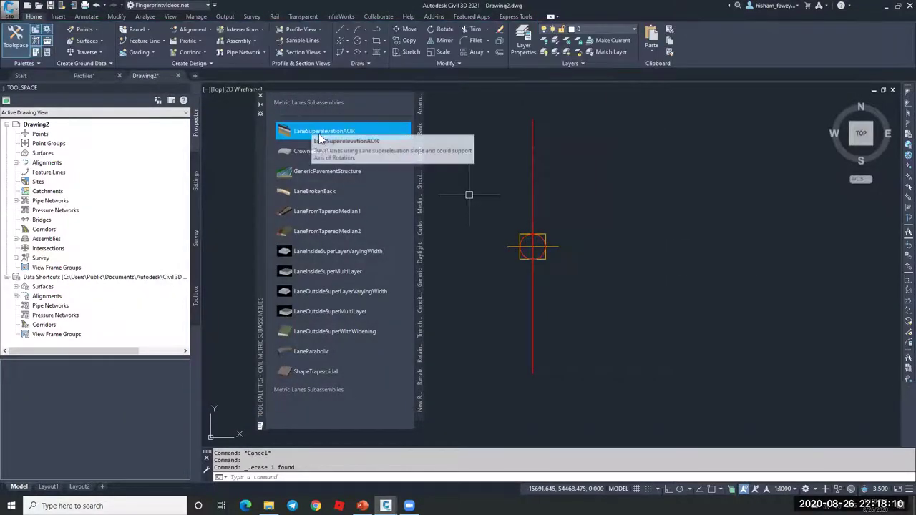
Attach the LaneSuperelevationAOR lane to the assembly marker and close the subassembly palette
scroll(539, 252, "up", 5)
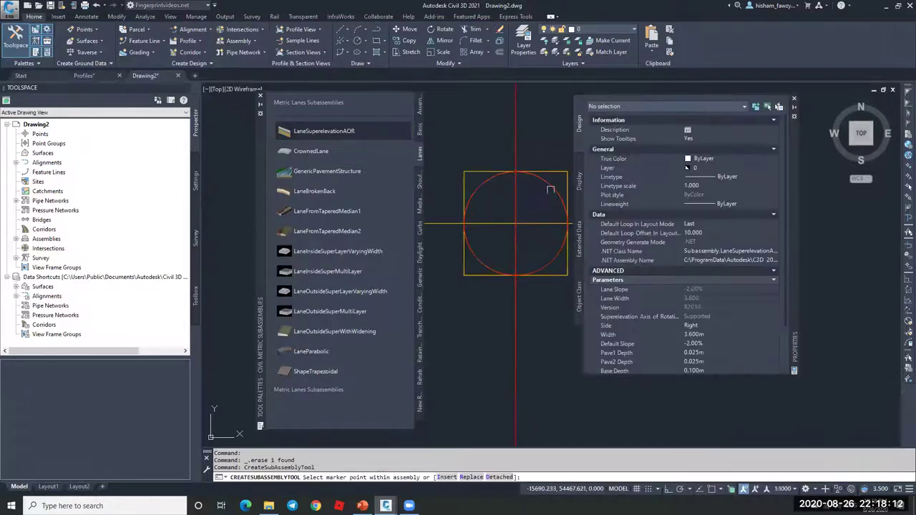
left_click(794, 100)
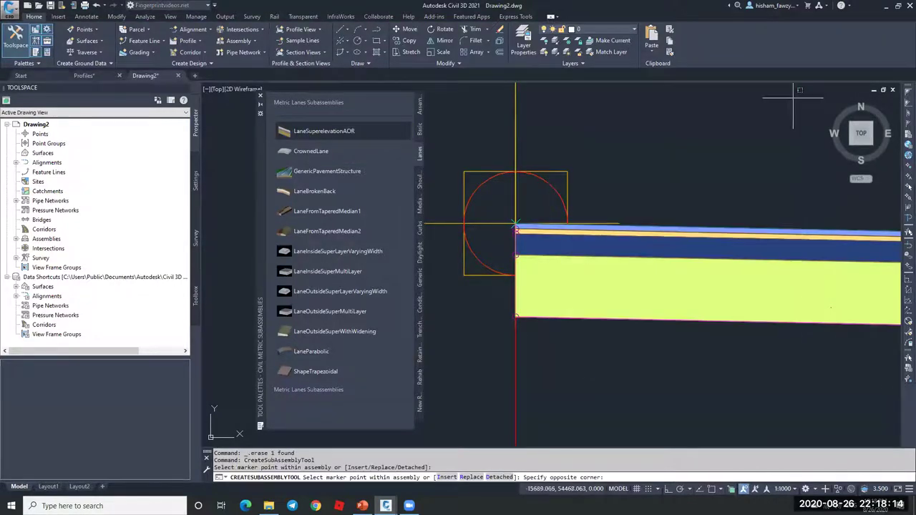
key("Escape")
key("Escape")
scroll(588, 203, "up", 3)
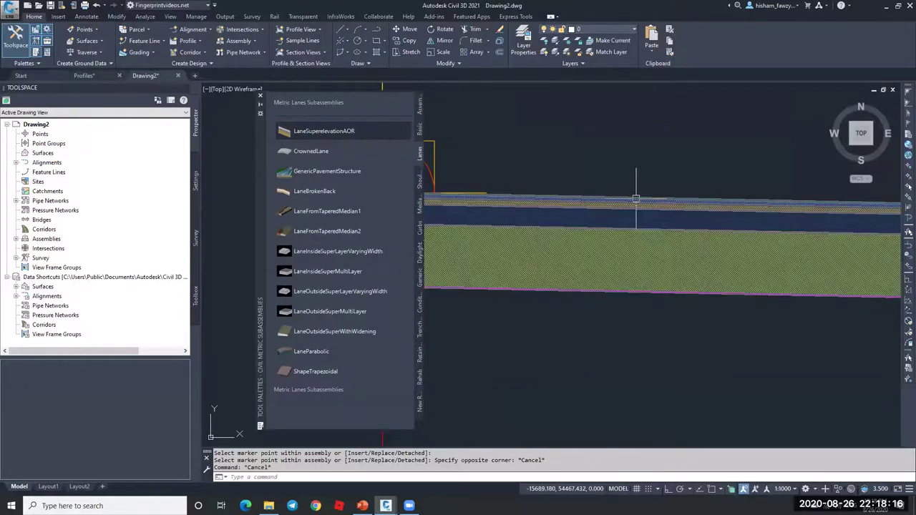
left_click(260, 95)
key("Escape")
Zoom in on the new lane and read the point codes at its pavement layer edges
scroll(500, 196, "down", 2)
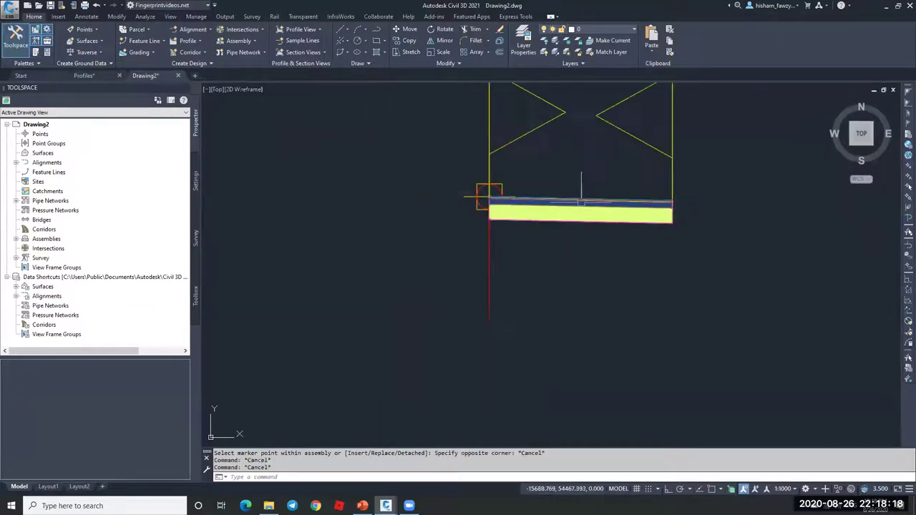
scroll(594, 188, "up", 6)
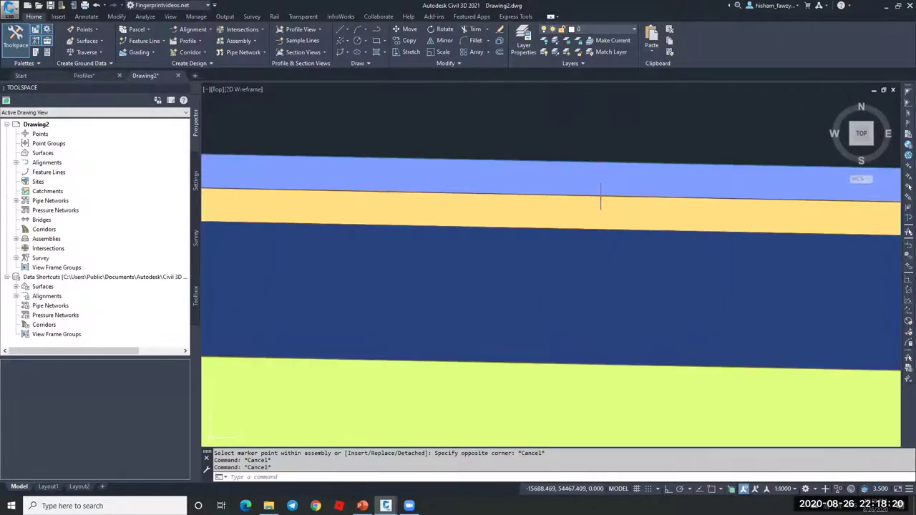
scroll(549, 290, "down", 5)
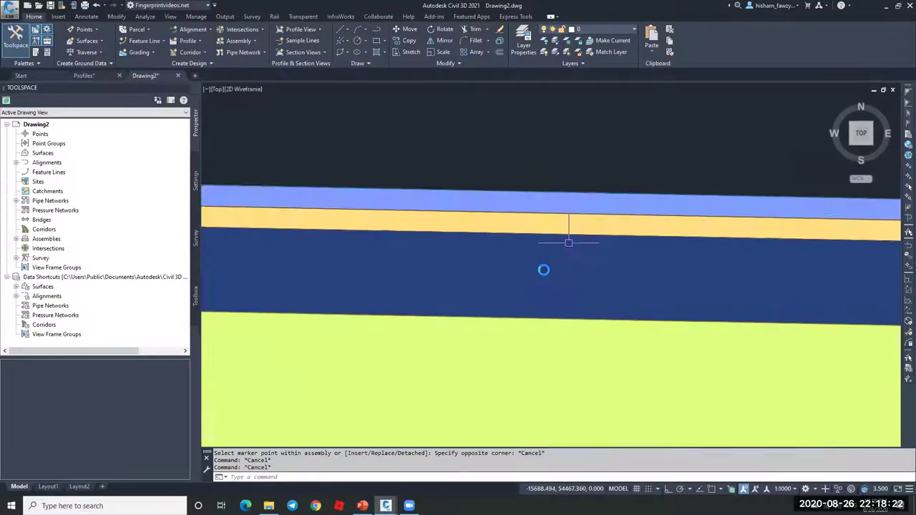
key("Escape")
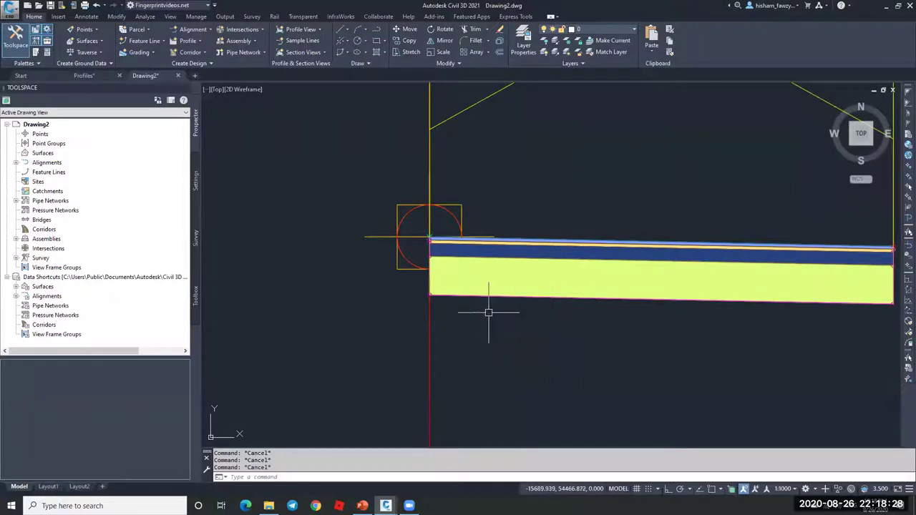
scroll(464, 310, "up", 5)
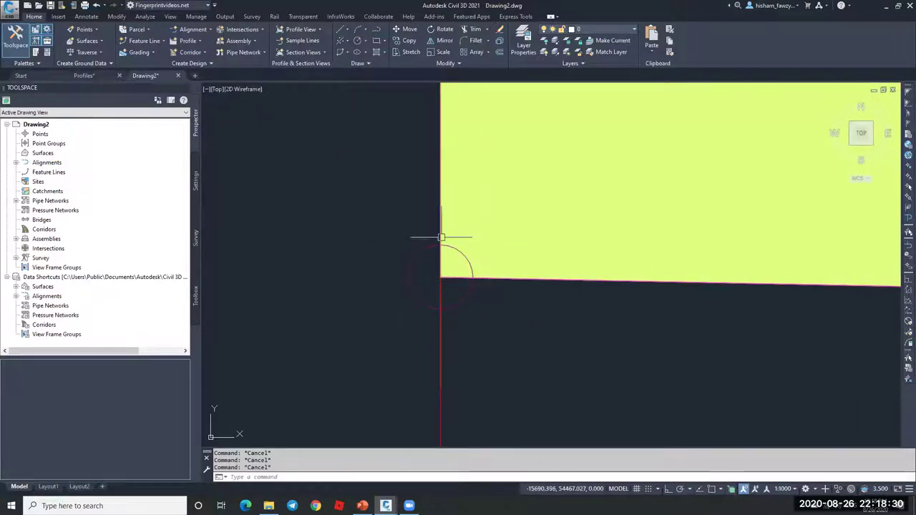
scroll(379, 256, "down", 5)
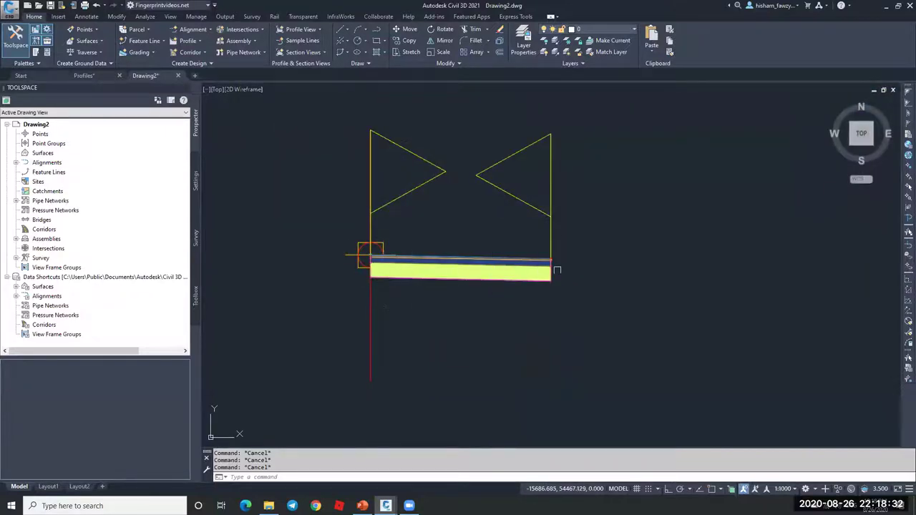
scroll(534, 244, "up", 5)
scroll(534, 243, "up", 5)
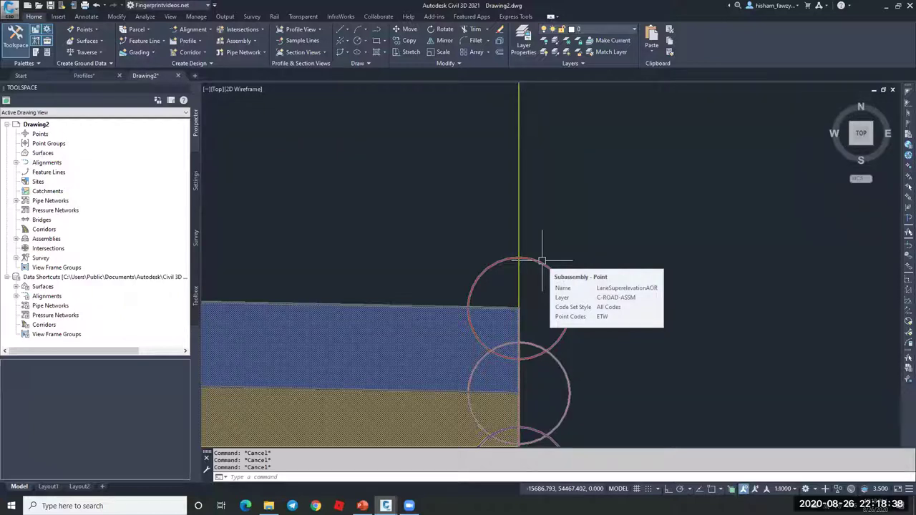
scroll(565, 251, "down", 3)
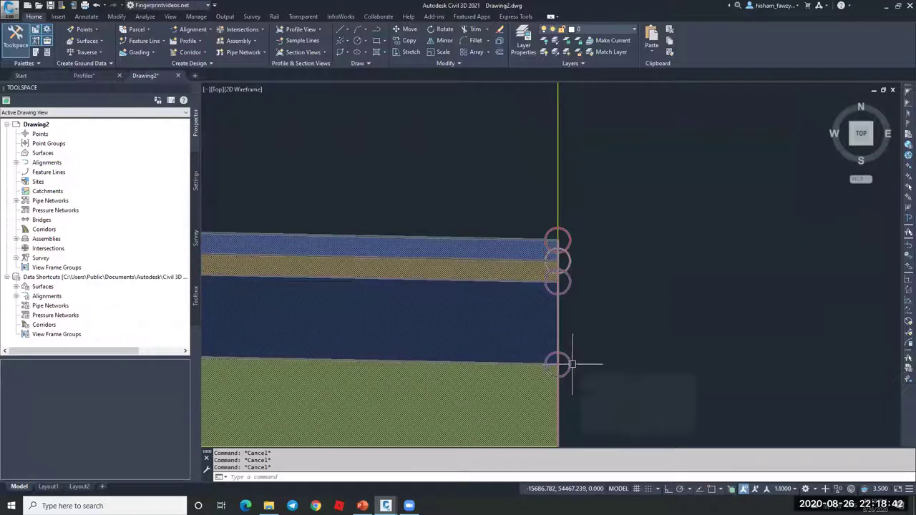
mouse_move(571, 364)
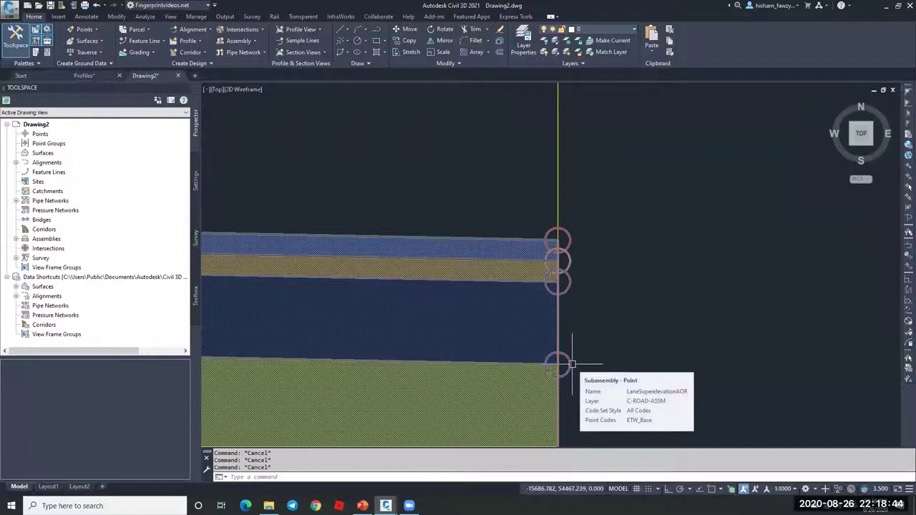
scroll(601, 263, "down", 3)
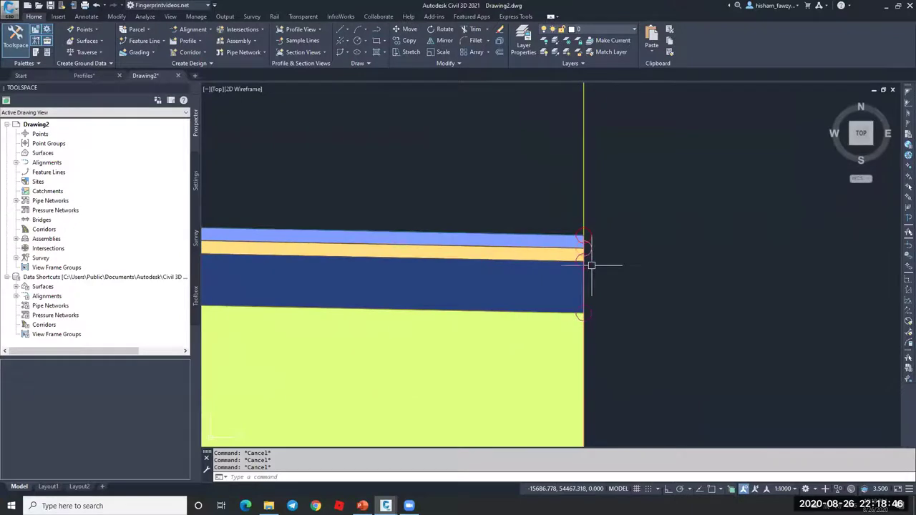
scroll(591, 265, "up", 3)
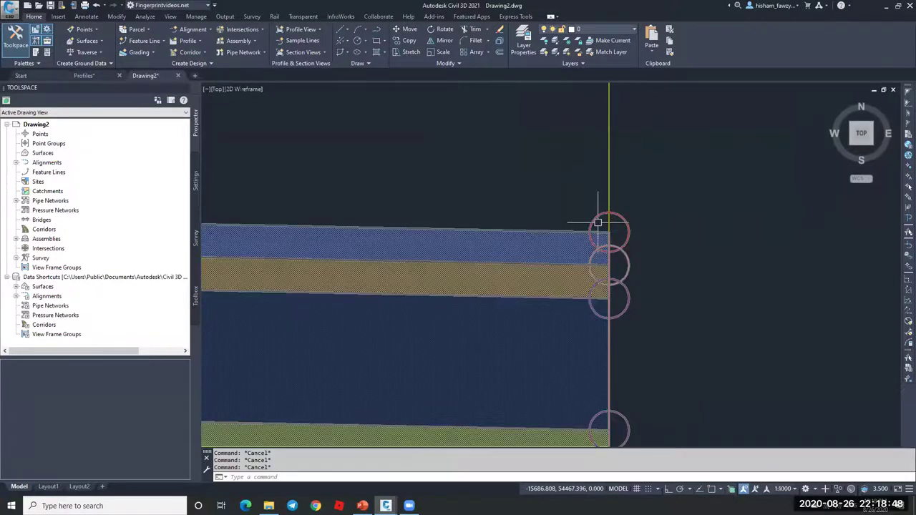
mouse_move(628, 265)
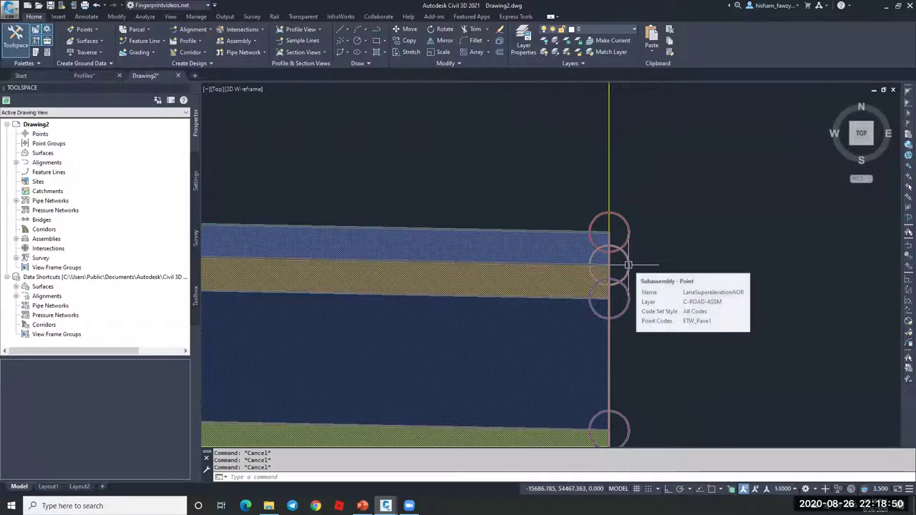
mouse_move(625, 297)
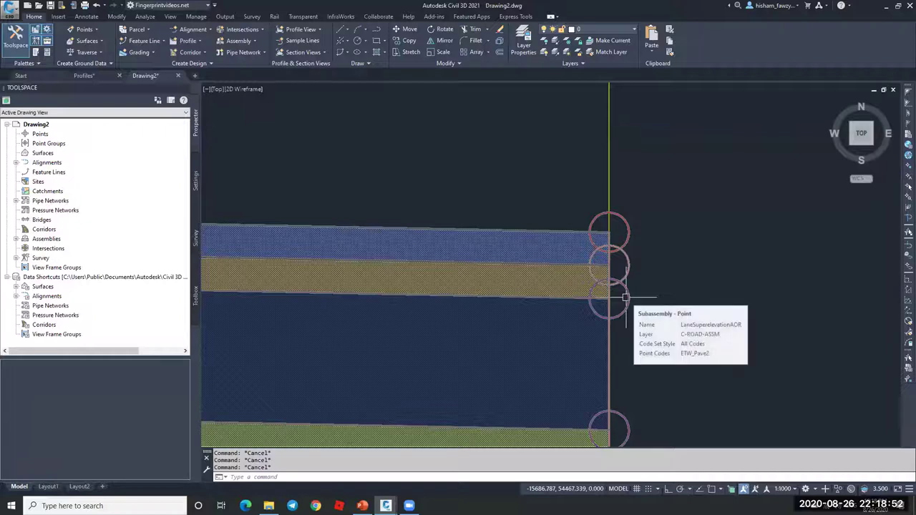
scroll(625, 297, "down", 3)
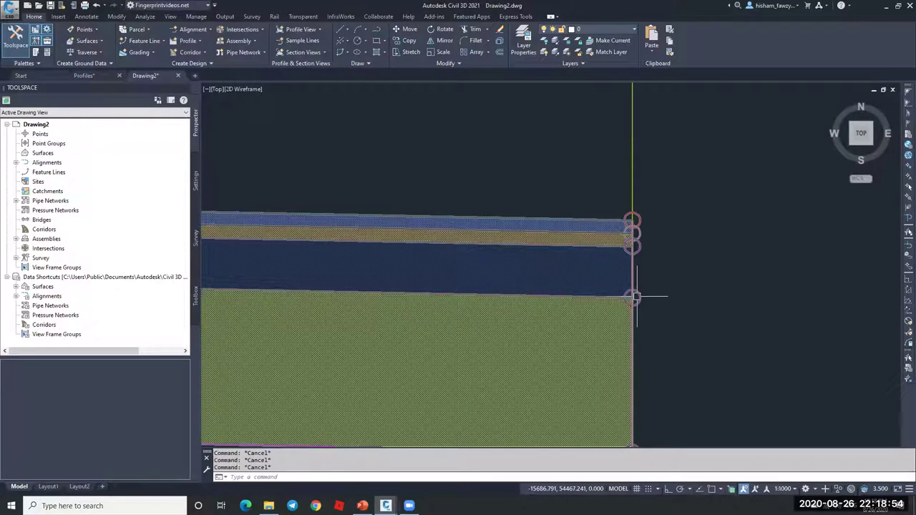
scroll(634, 293, "down", 5)
scroll(651, 340, "up", 5)
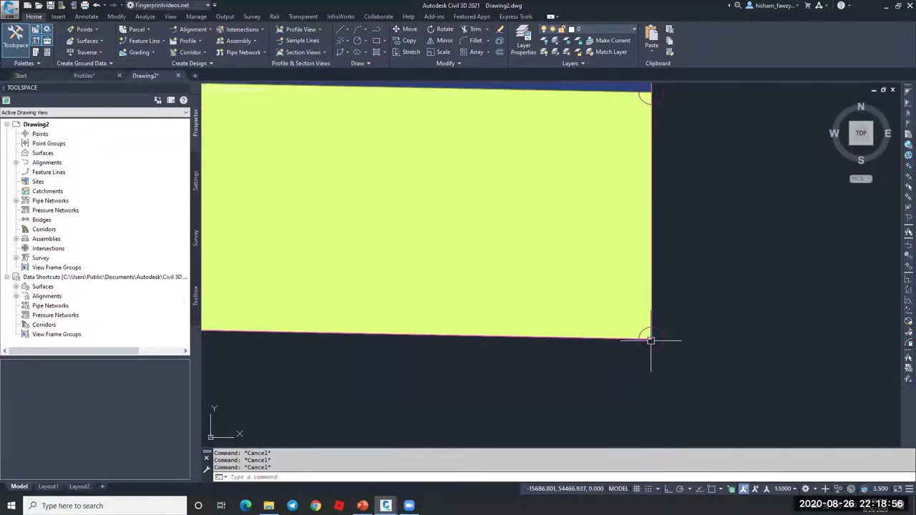
mouse_move(654, 340)
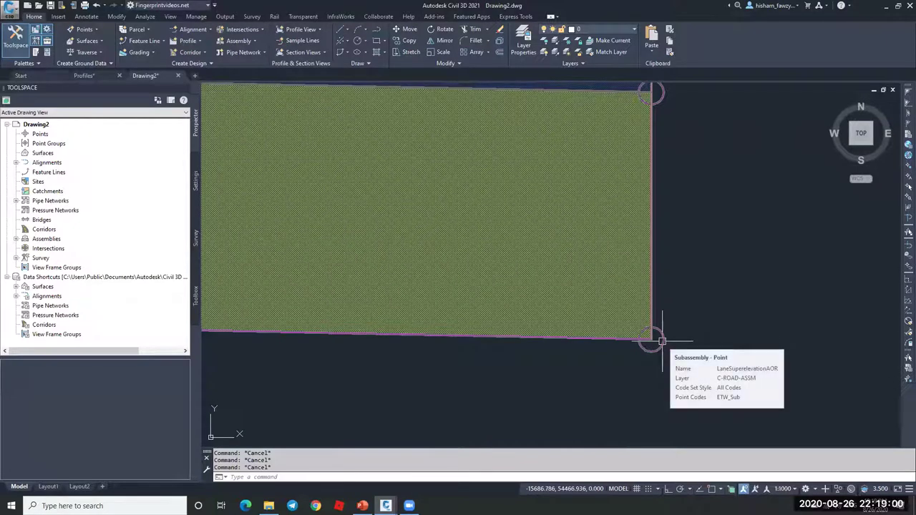
scroll(717, 272, "down", 4)
scroll(701, 222, "down", 3)
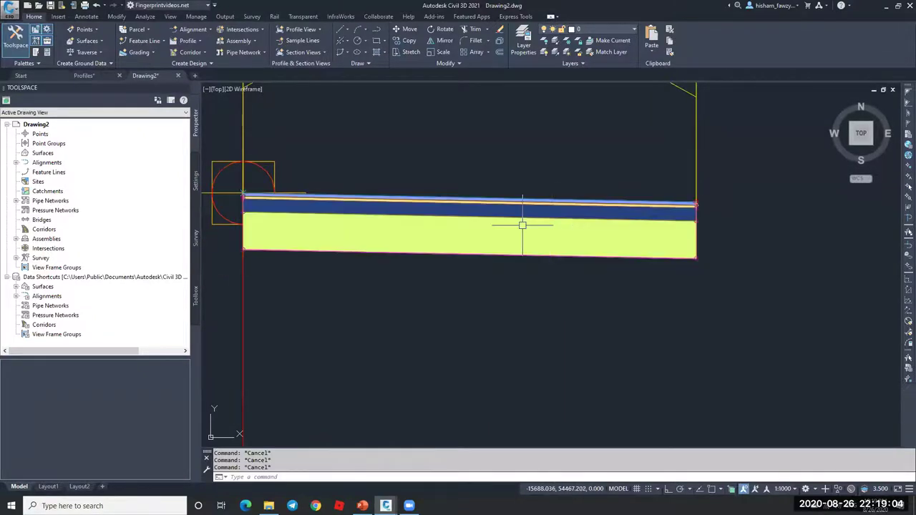
Select the placed lane, deselect it, and bring back the Tool Palettes
left_click(506, 257)
key("Escape")
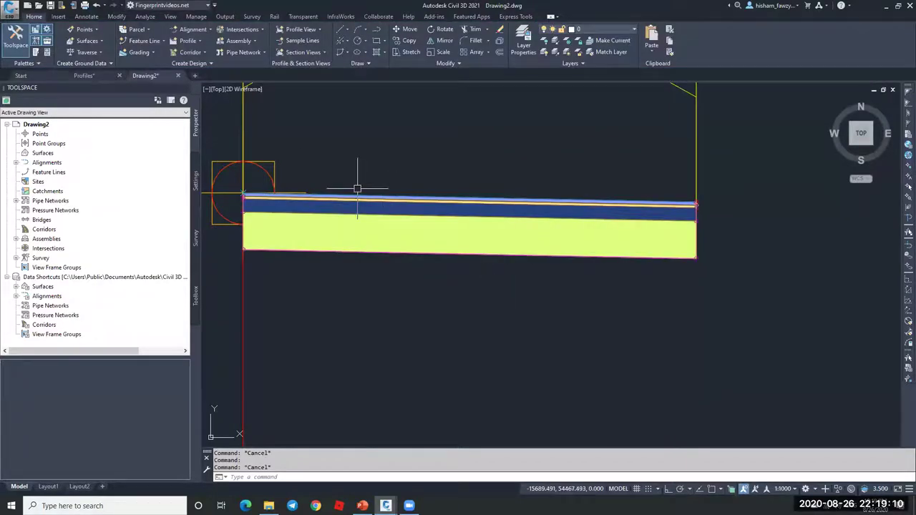
key("ctrl+3")
Reopen the LaneSuperelevationAOR help page, glance at the codes, then minimize it to Drawing2
right_click(359, 126)
right_click(349, 132)
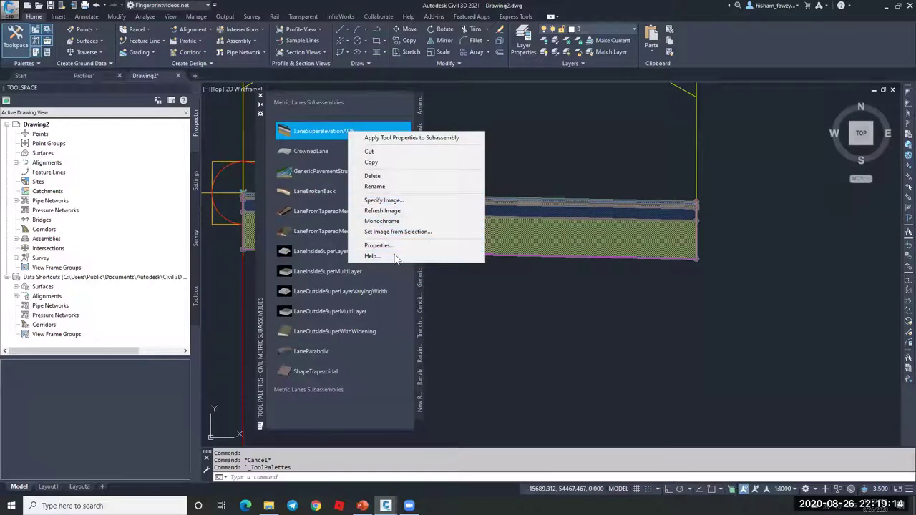
left_click(372, 255)
scroll(387, 200, "down", 15)
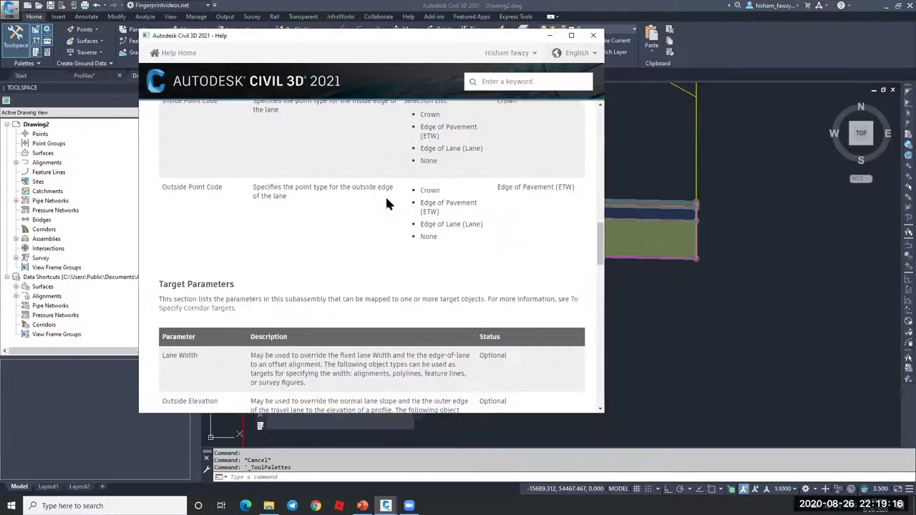
scroll(386, 204, "down", 4)
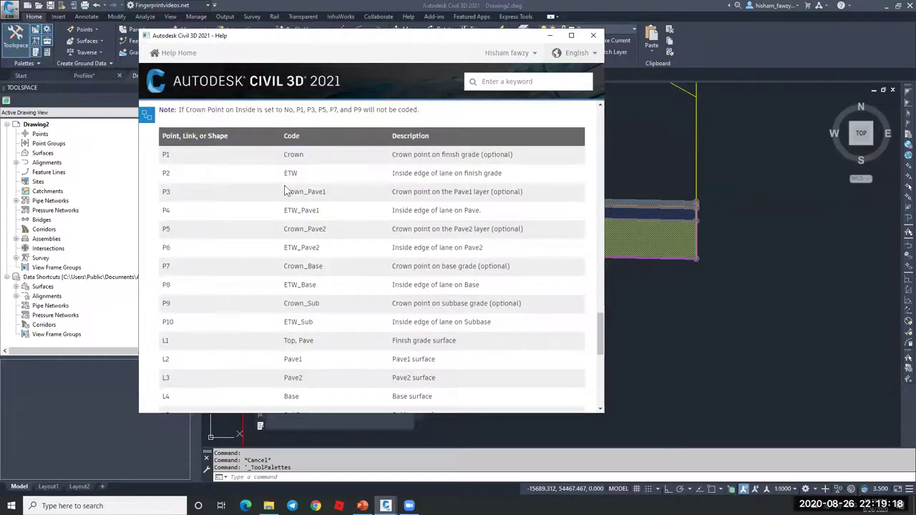
scroll(262, 209, "up", 1)
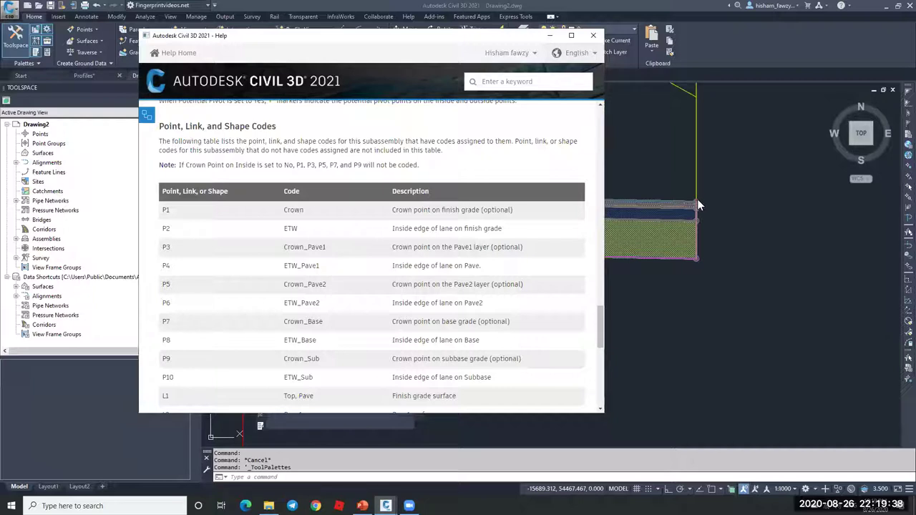
left_click(550, 35)
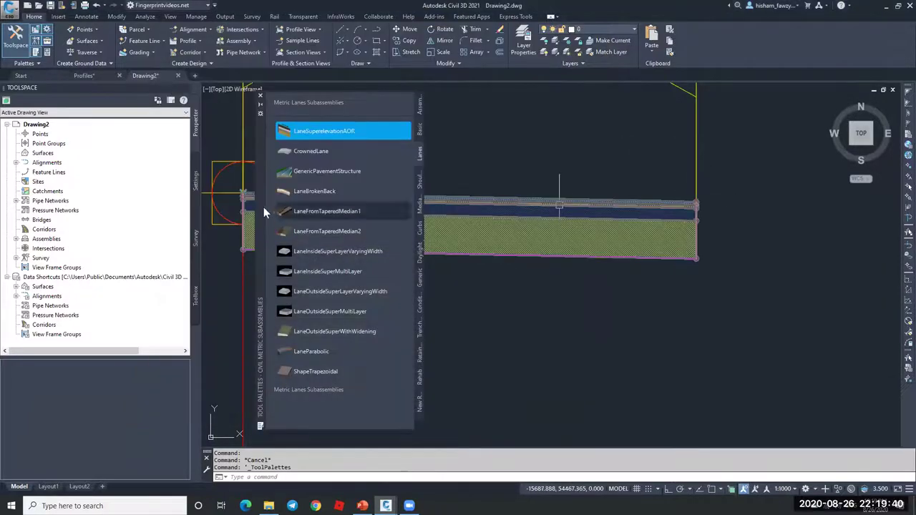
Close the palette, zoom in and out on the lane's four pavement layers, then reopen Tool Palettes
left_click(260, 95)
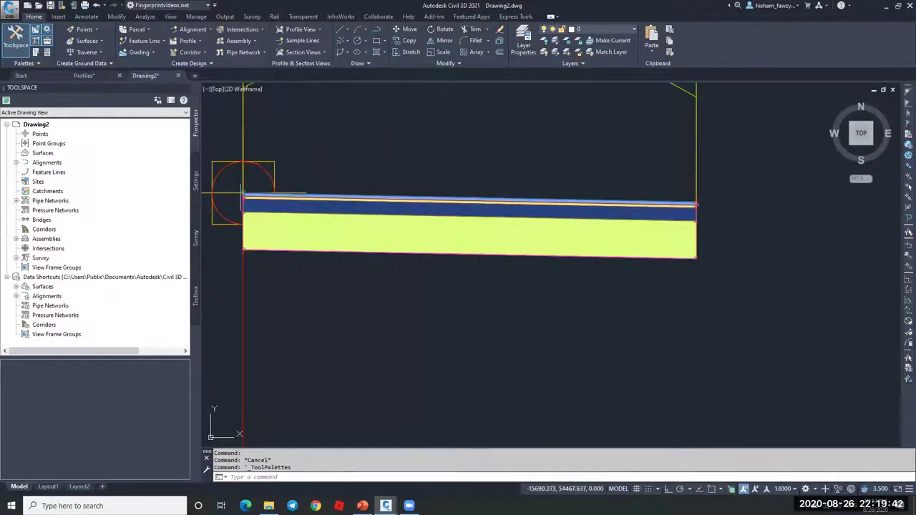
scroll(247, 196, "up", 4)
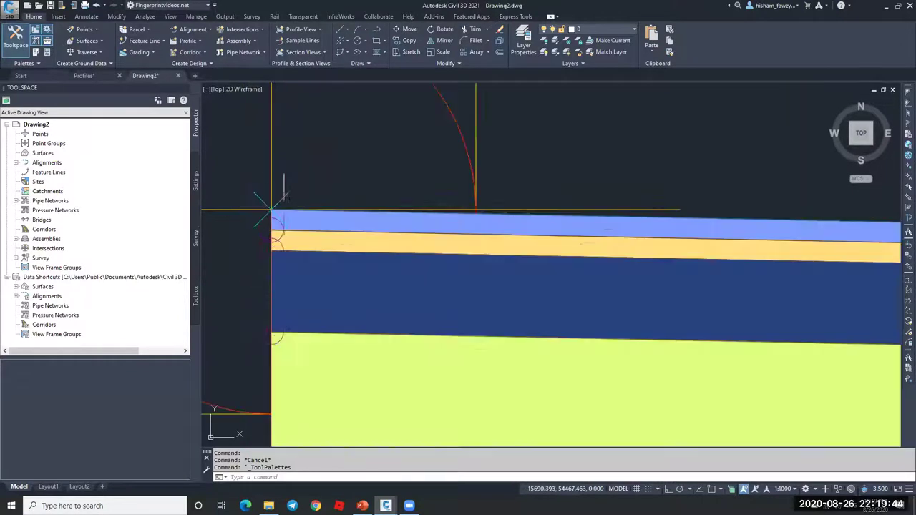
scroll(429, 214, "down", 5)
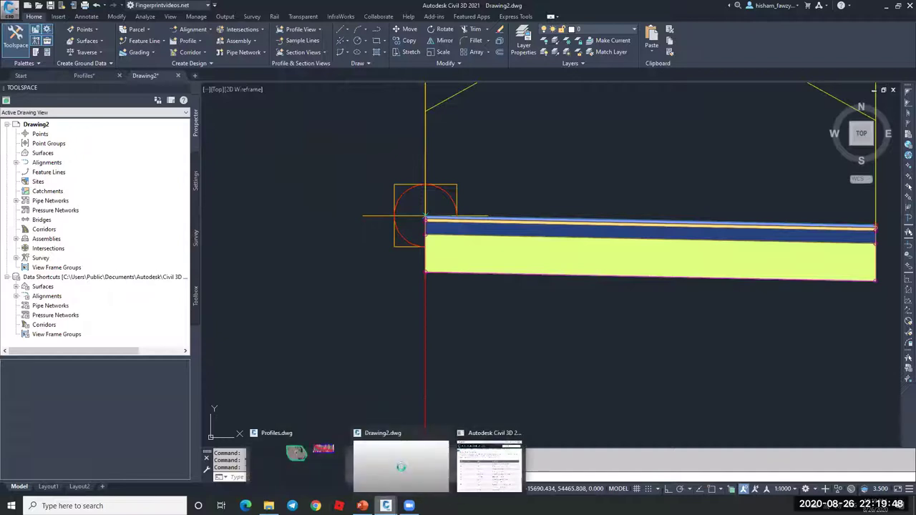
scroll(450, 279, "down", 2)
scroll(686, 250, "up", 5)
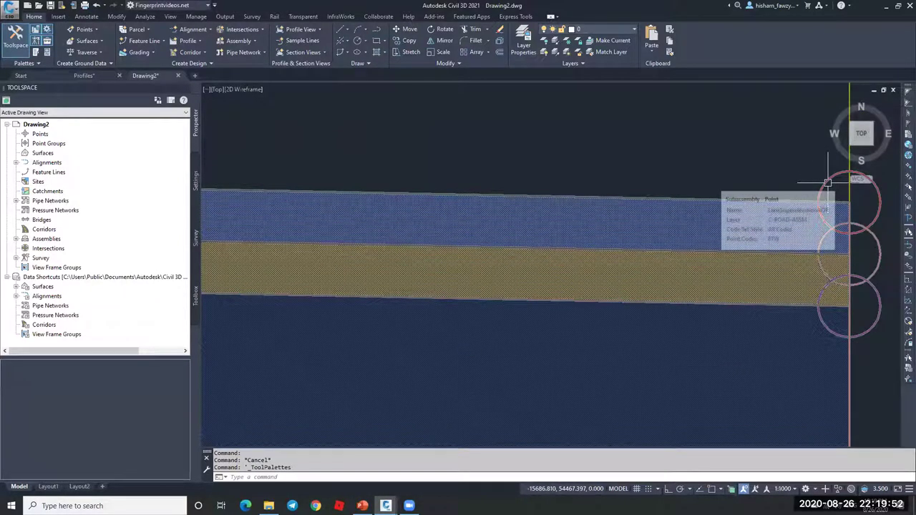
scroll(506, 227, "down", 5)
scroll(508, 225, "up", 5)
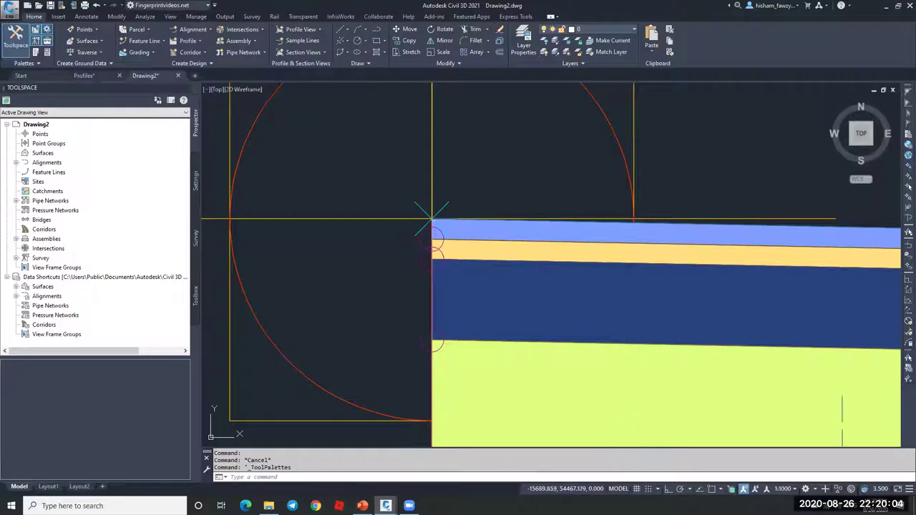
key("ctrl+3")
right_click(378, 130)
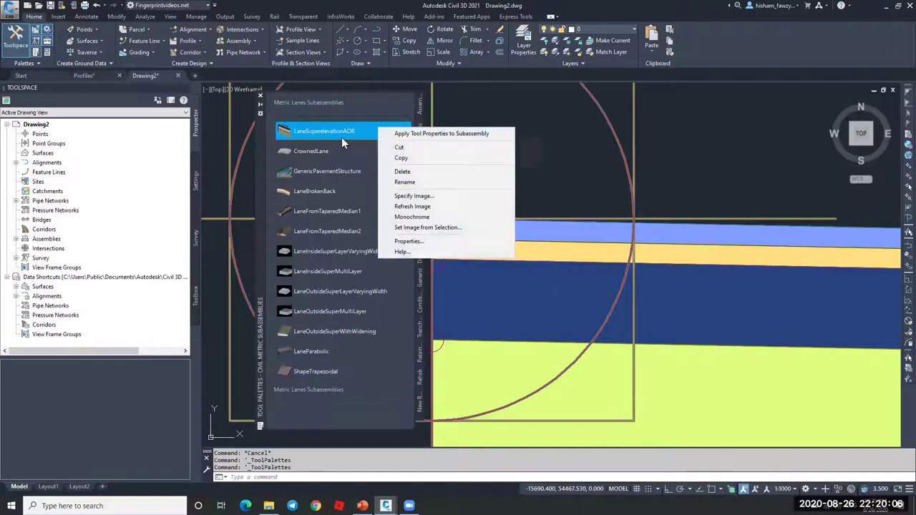
left_click(412, 245)
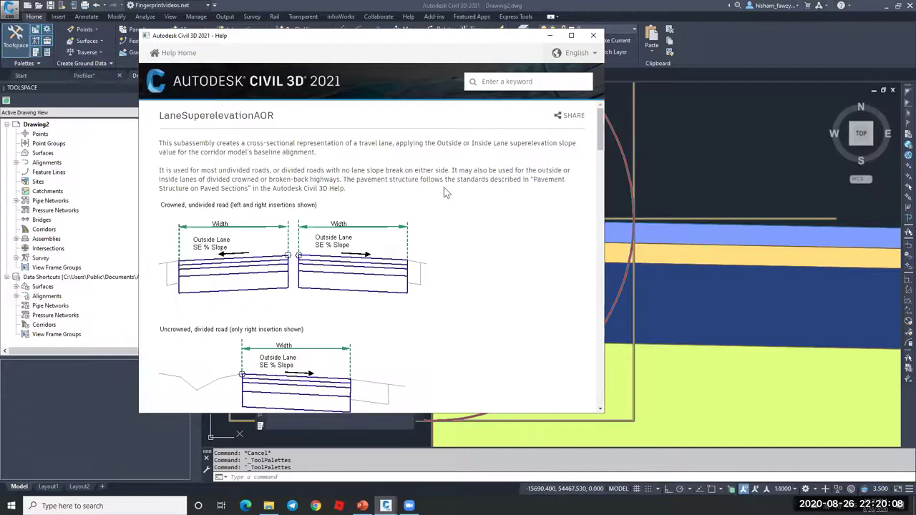
scroll(443, 192, "down", 15)
scroll(444, 192, "down", 6)
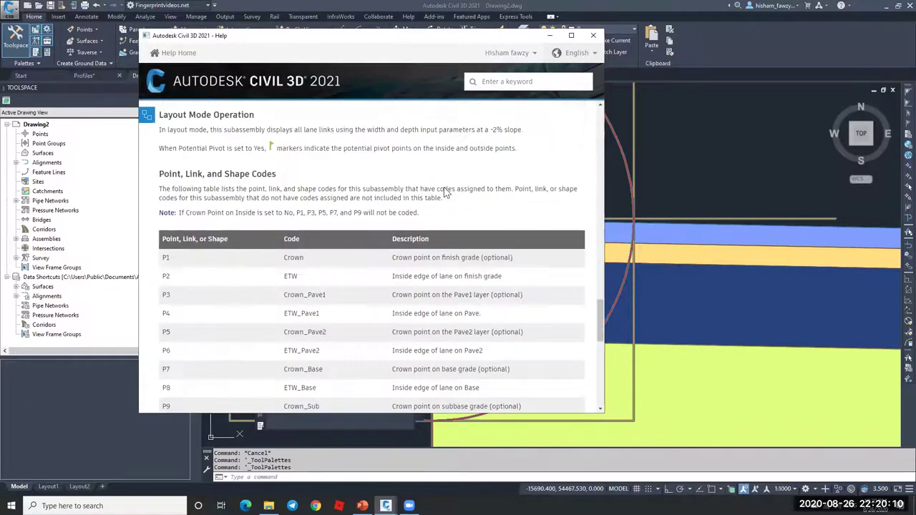
scroll(377, 198, "up", 2)
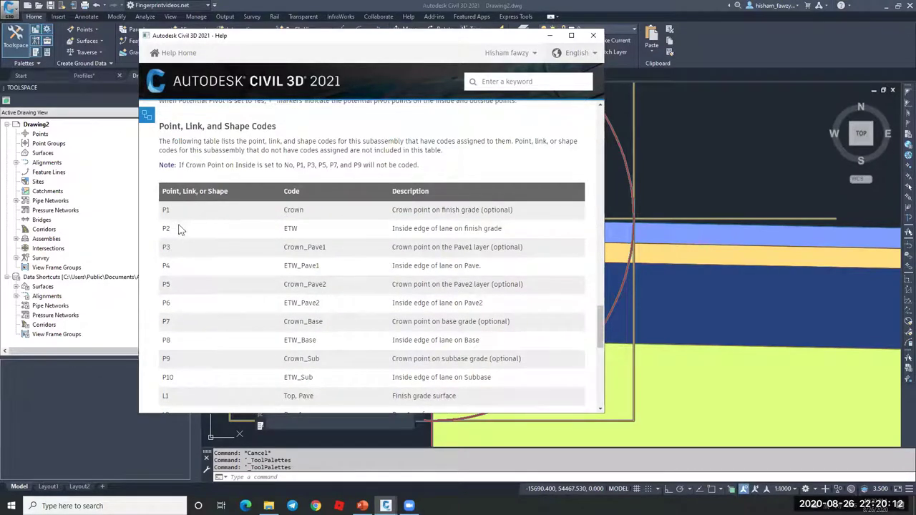
scroll(224, 207, "down", 10)
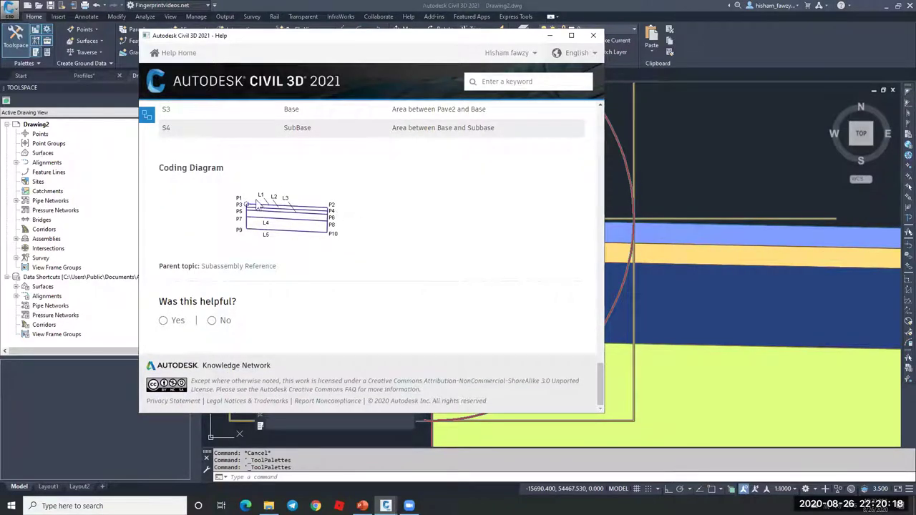
scroll(361, 229, "up", 10)
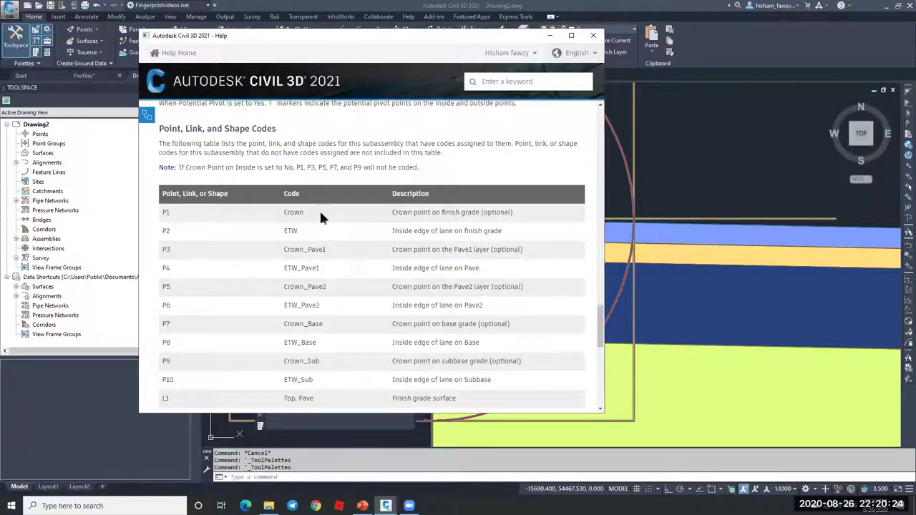
scroll(354, 207, "down", 10)
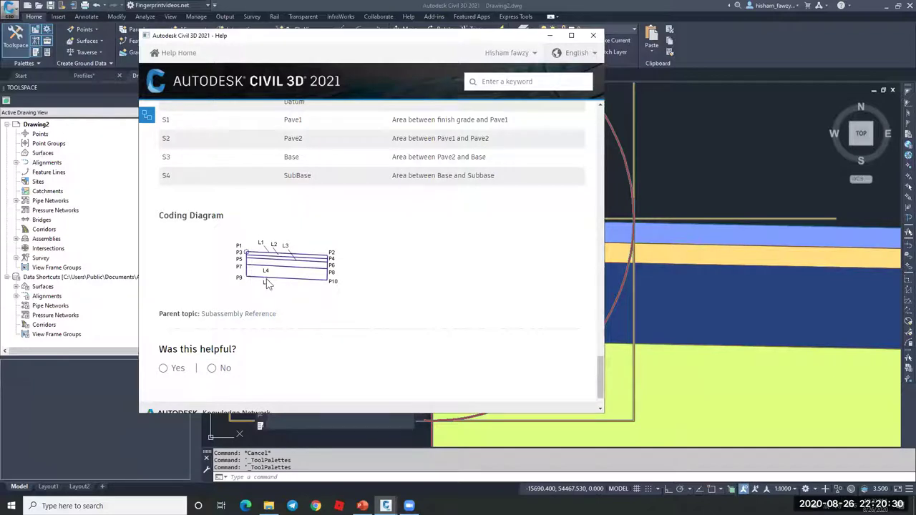
scroll(339, 253, "up", 3)
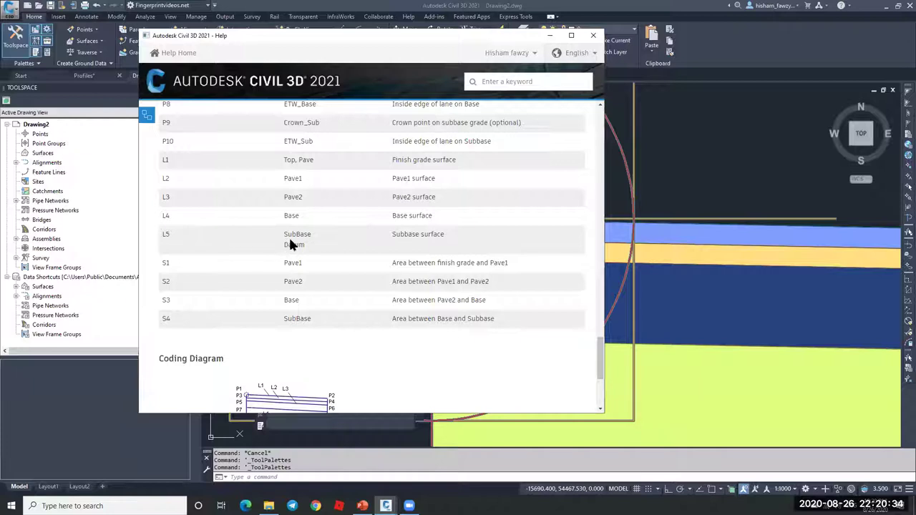
left_click_drag(285, 235, 306, 245)
left_click_drag(280, 163, 298, 160)
left_click(301, 160)
scroll(452, 186, "up", 15)
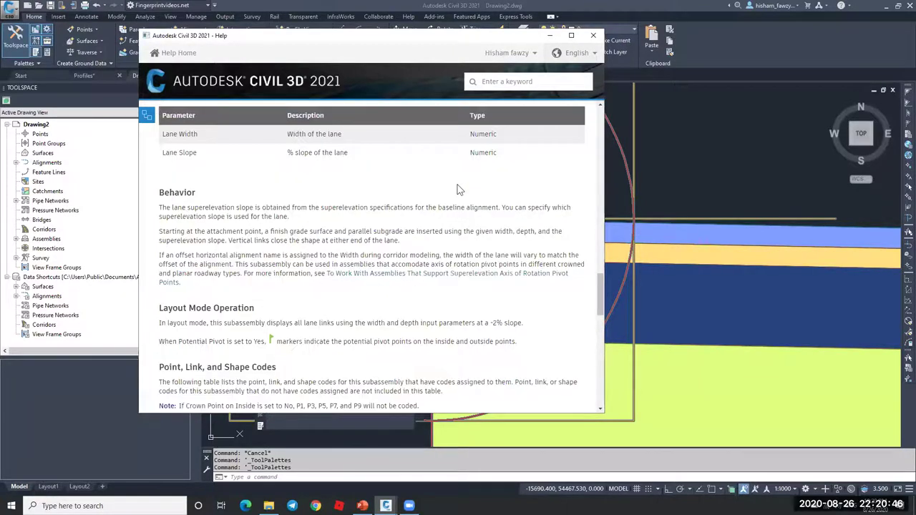
scroll(457, 184, "up", 5)
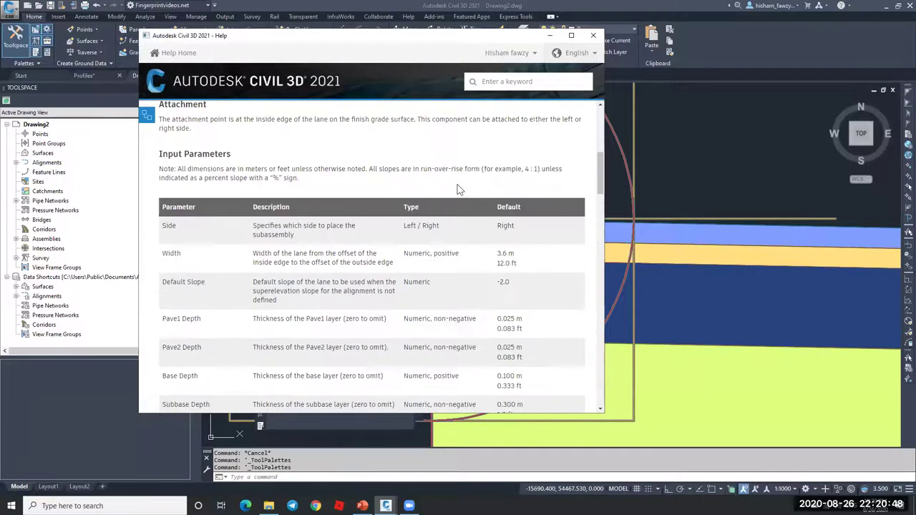
left_click(594, 36)
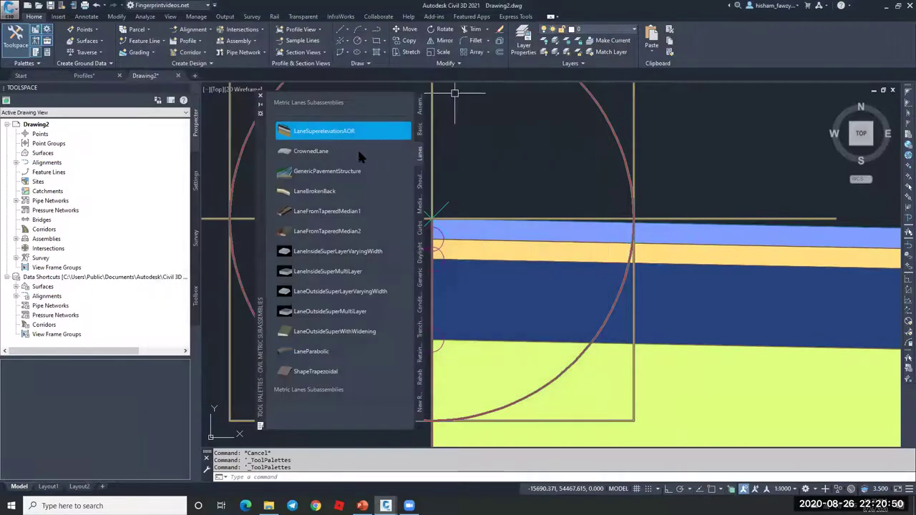
right_click(373, 129)
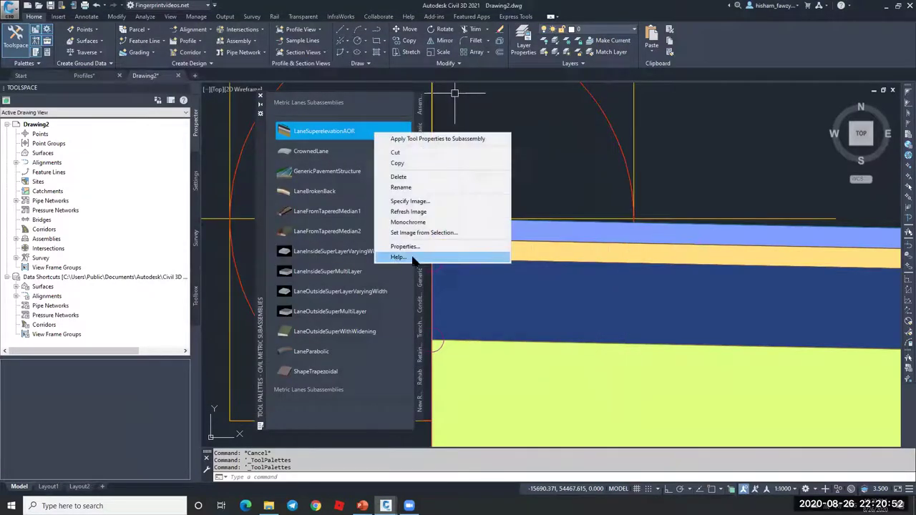
left_click(536, 164)
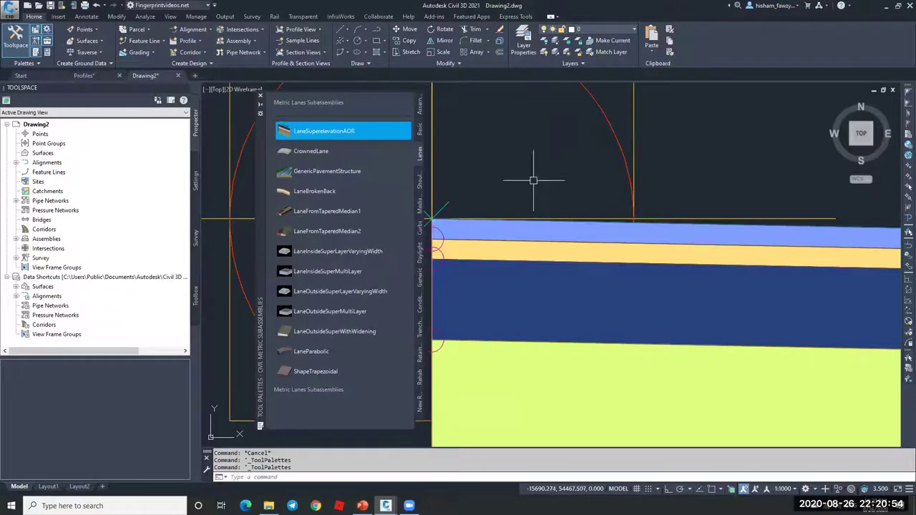
key("Escape")
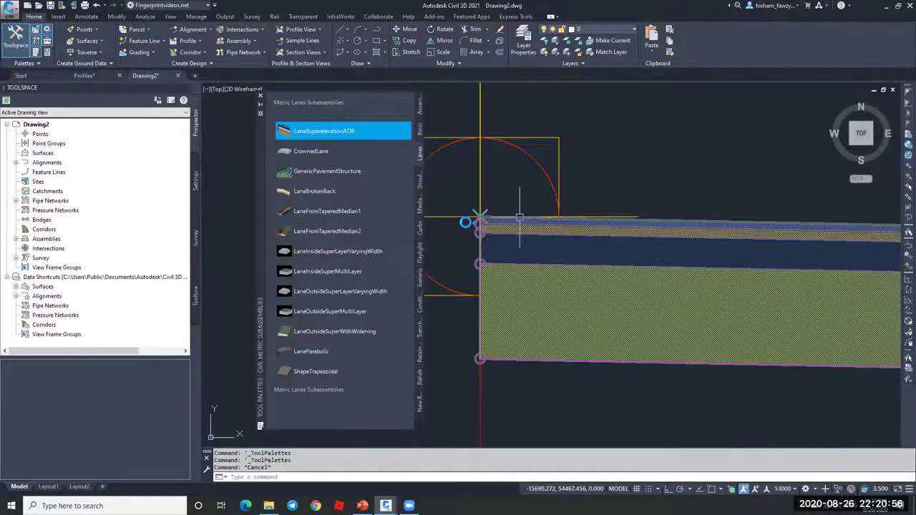
scroll(466, 222, "down", 3)
scroll(605, 216, "down", 2)
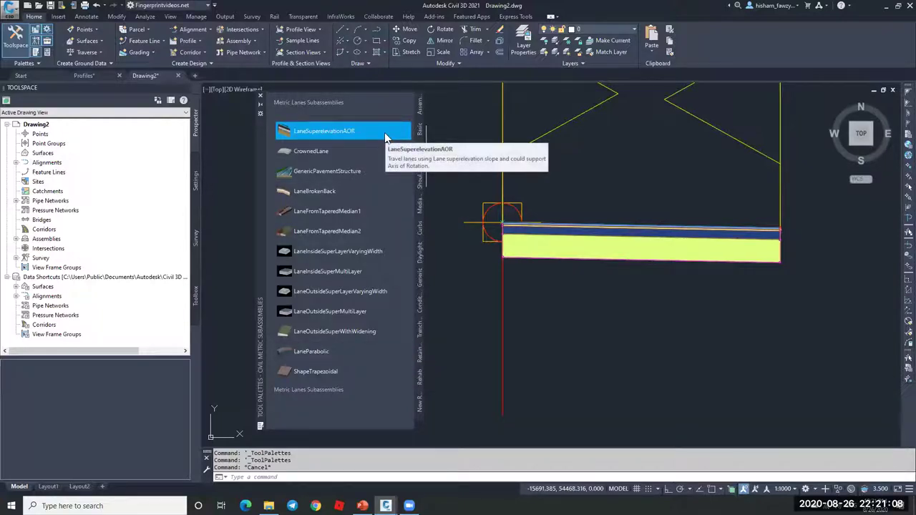
right_click(385, 136)
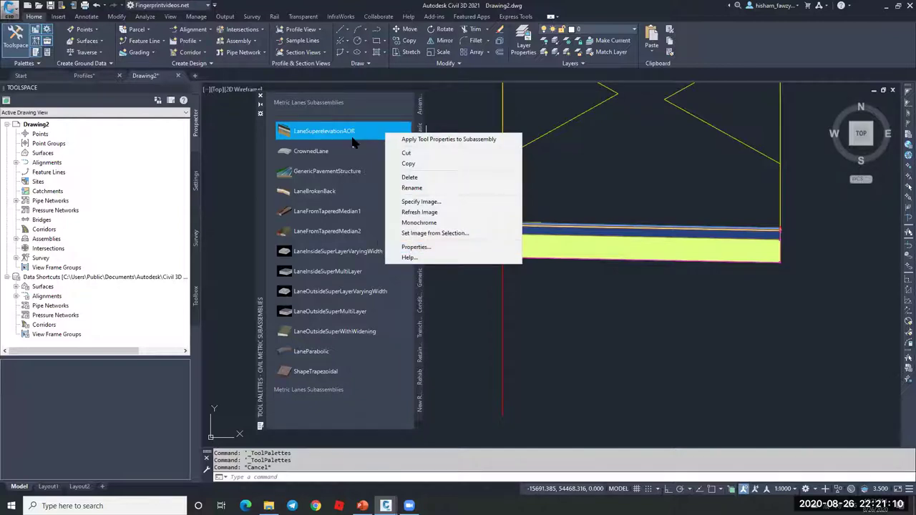
key("Escape")
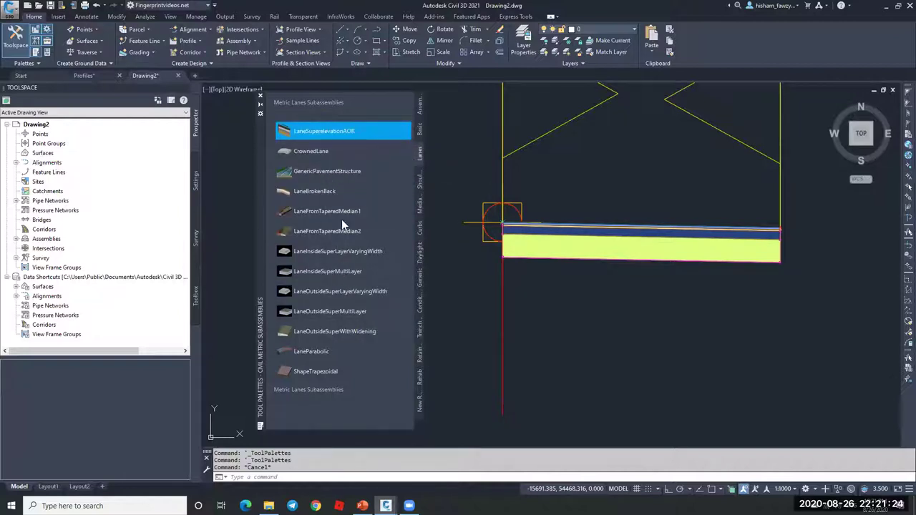
Read the GenericPavementStructure help topic and its superelevation options: no superelevation, outside lane, inside lane slope
right_click(384, 171)
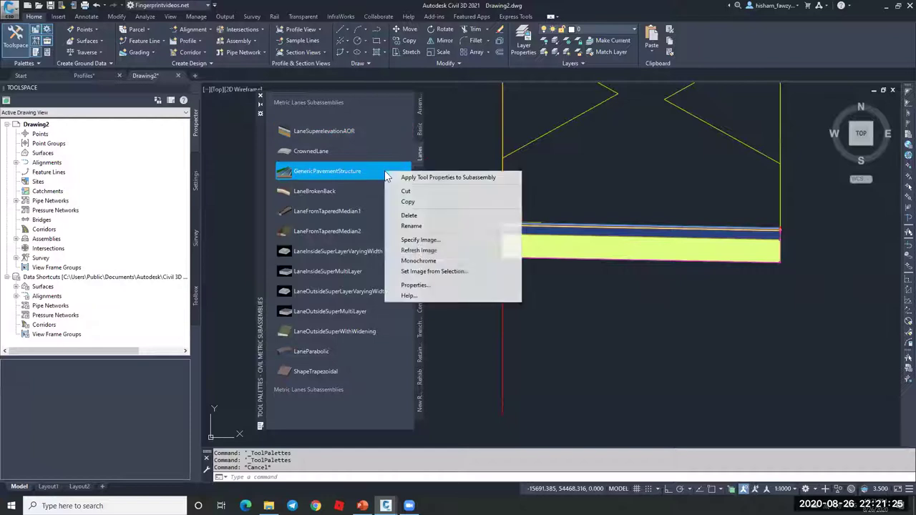
left_click(409, 296)
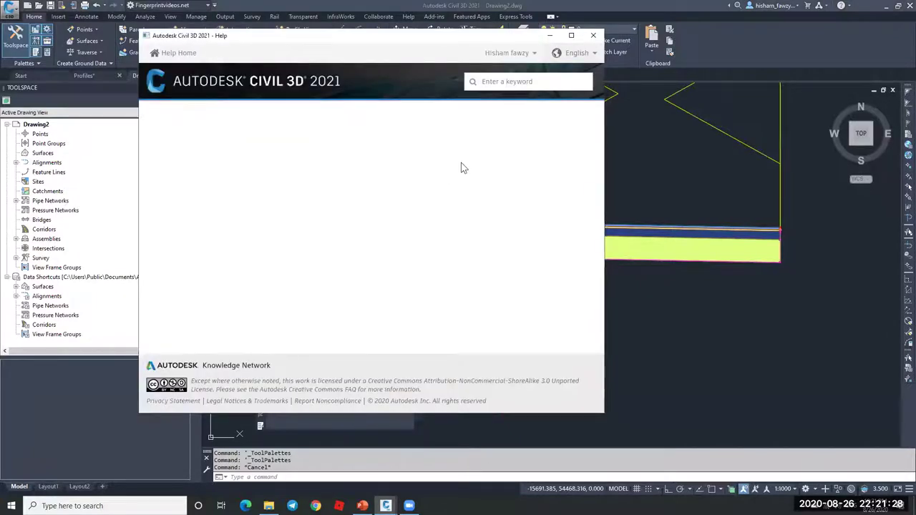
scroll(440, 171, "down", 3)
scroll(440, 176, "down", 5)
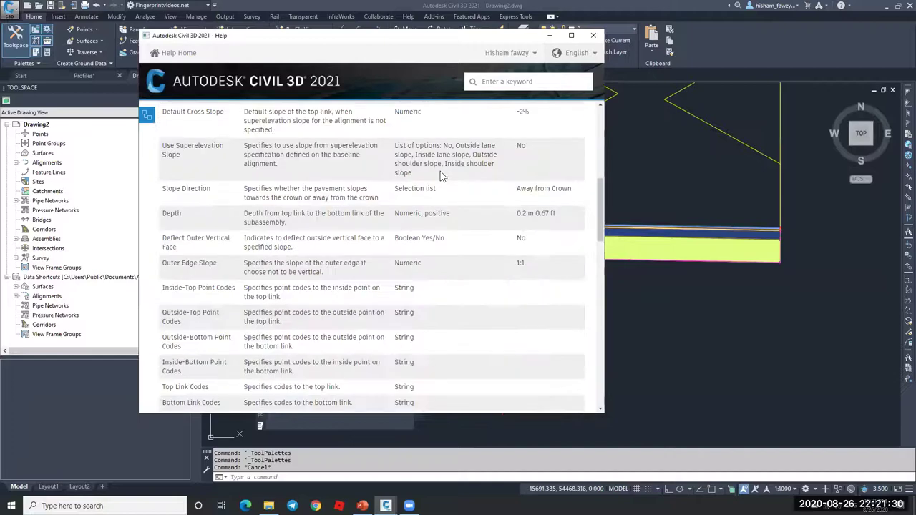
scroll(440, 177, "up", 8)
scroll(321, 223, "down", 10)
scroll(321, 222, "down", 8)
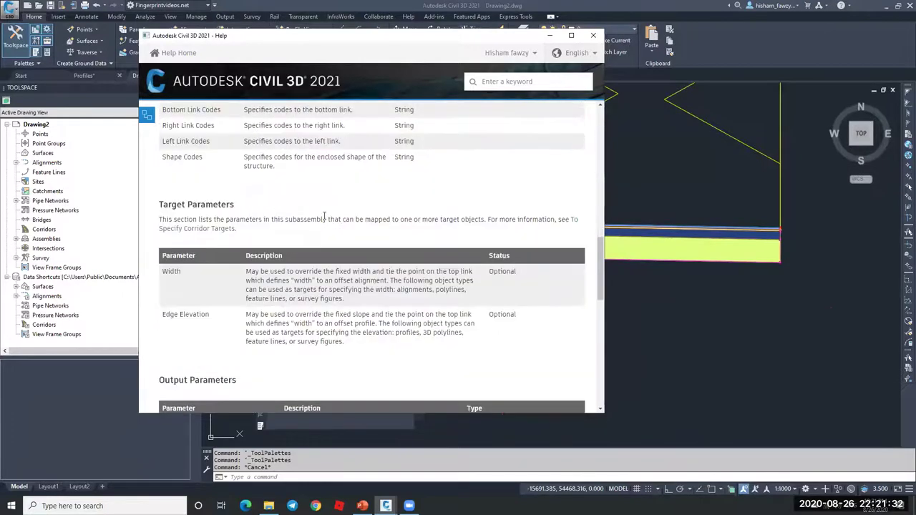
scroll(236, 291, "up", 1)
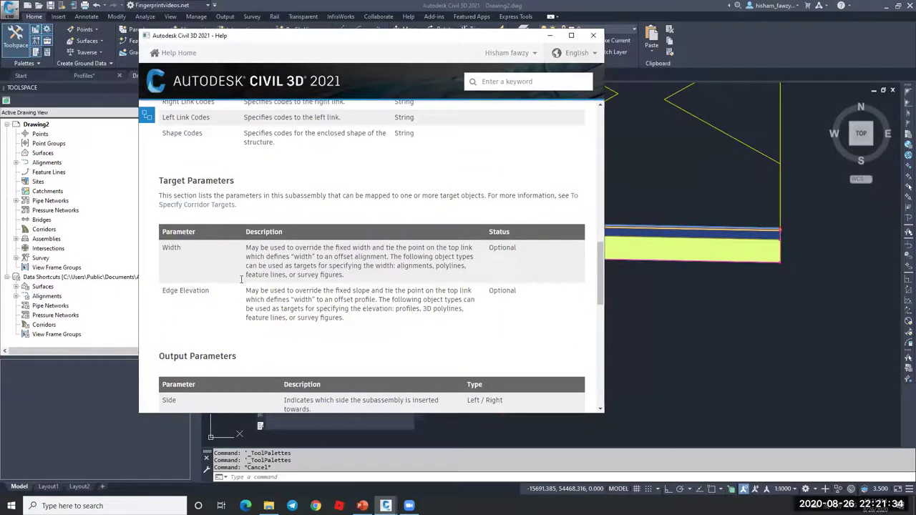
scroll(238, 292, "up", 7)
scroll(211, 230, "up", 4)
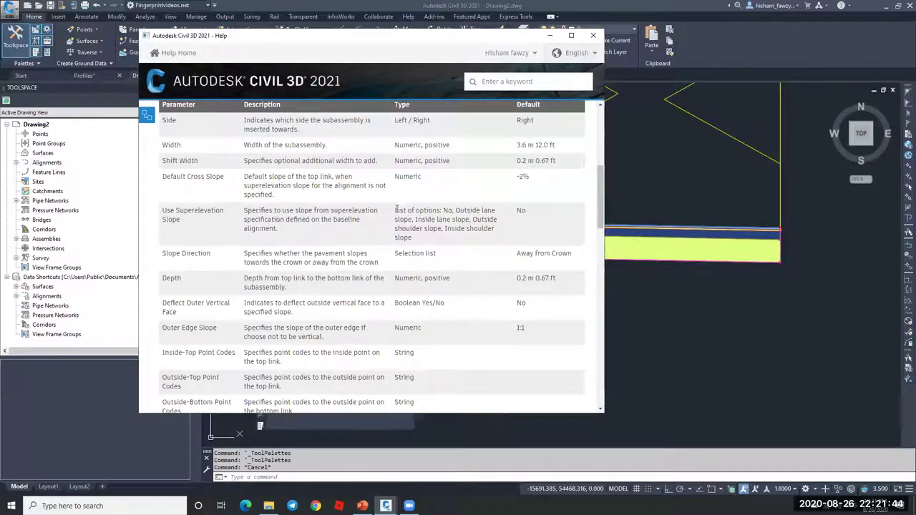
left_click_drag(395, 209, 442, 215)
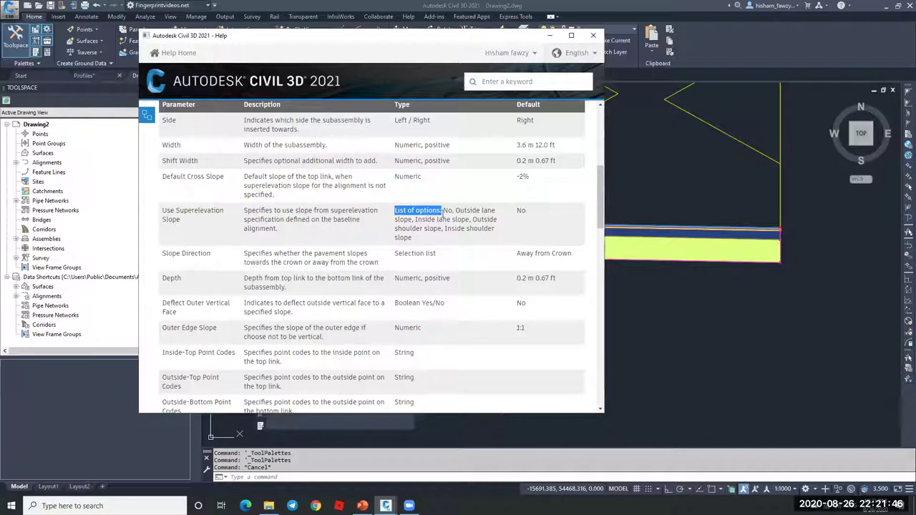
left_click_drag(443, 209, 495, 212)
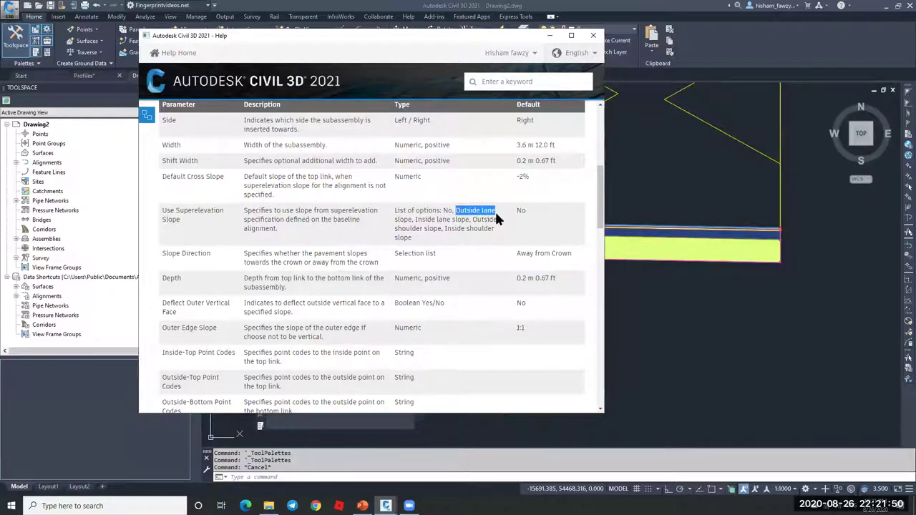
left_click(407, 220)
left_click_drag(417, 220, 492, 220)
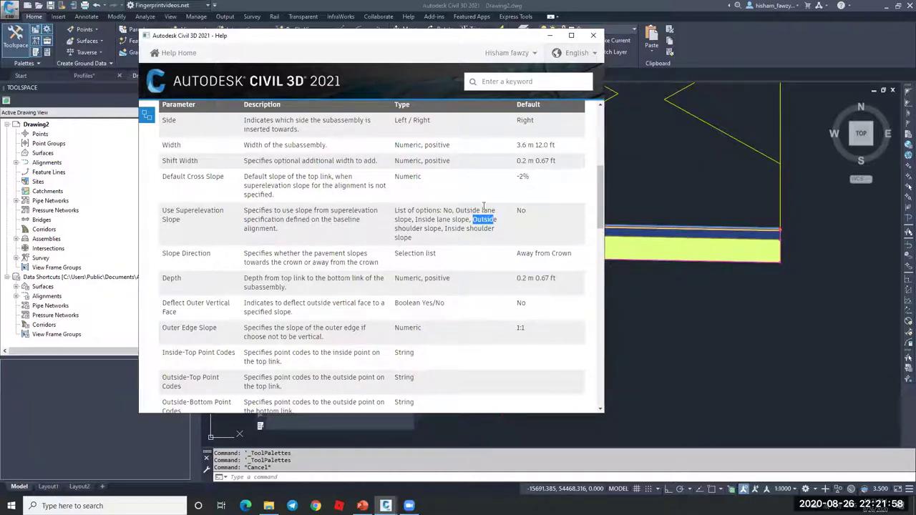
left_click(593, 35)
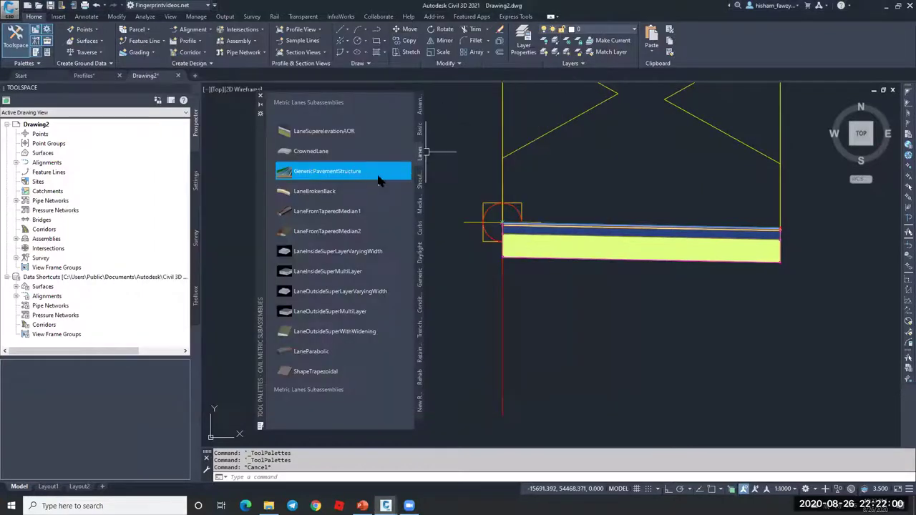
Browse the Basic and Curbs subassemblies, then pick a Common Assembly from the Assemblies palette
left_click(389, 174)
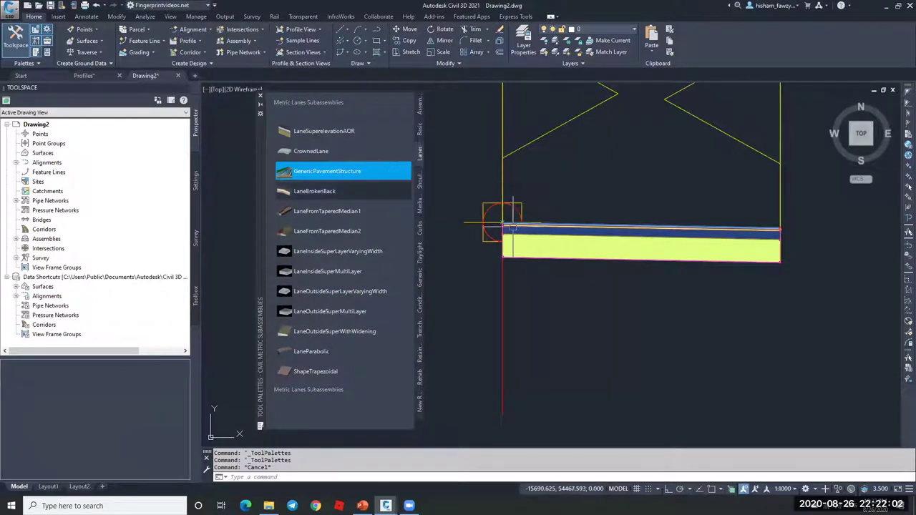
left_click(420, 131)
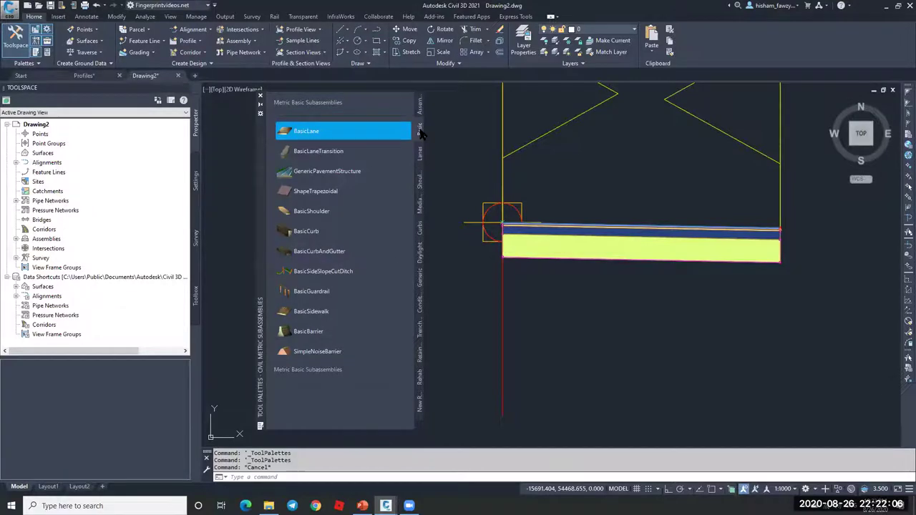
left_click(421, 227)
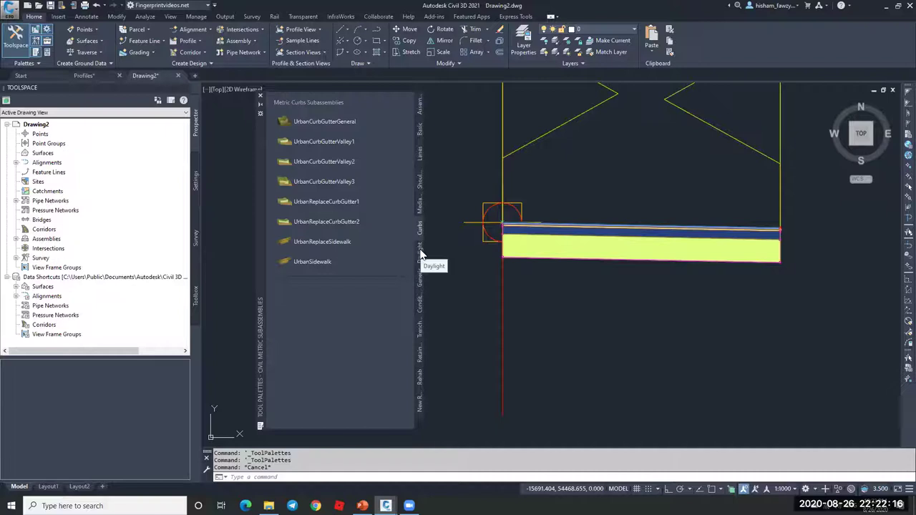
left_click(421, 108)
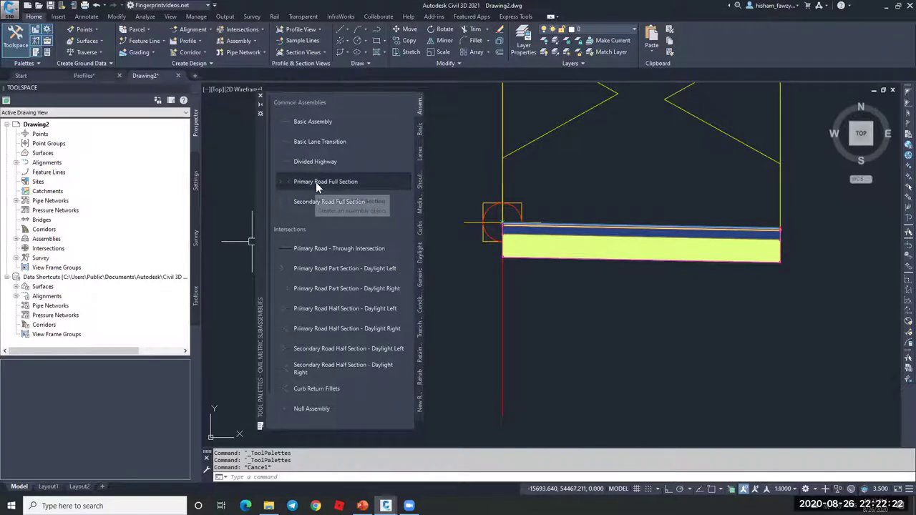
scroll(632, 155, "down", 1)
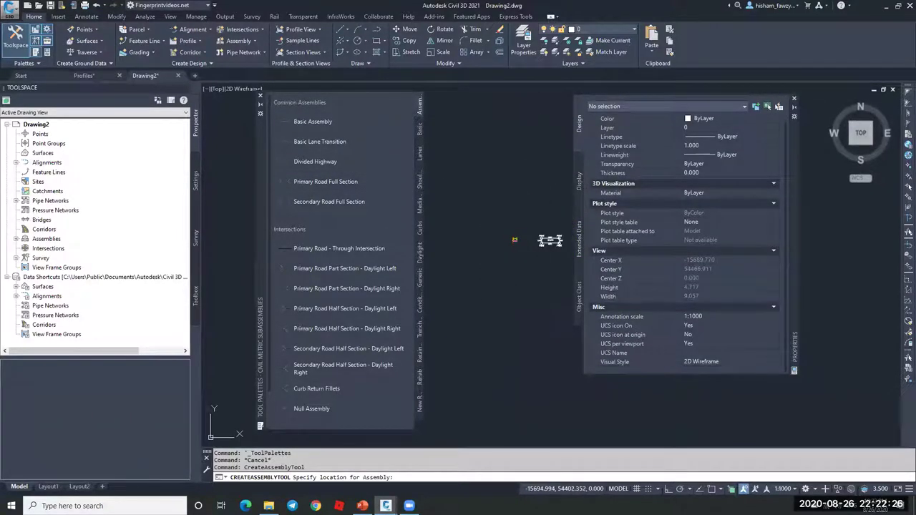
left_click(793, 99)
left_click(260, 96)
key("Escape")
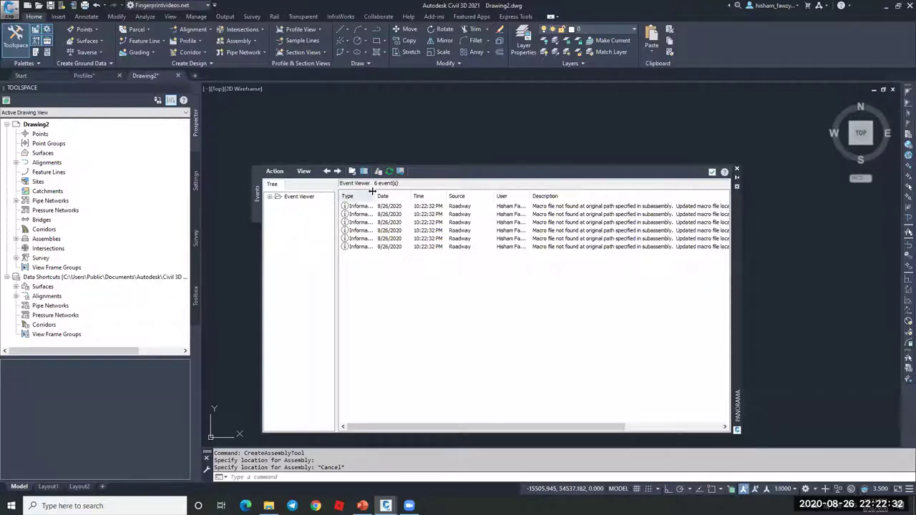
left_click_drag(372, 191, 430, 190)
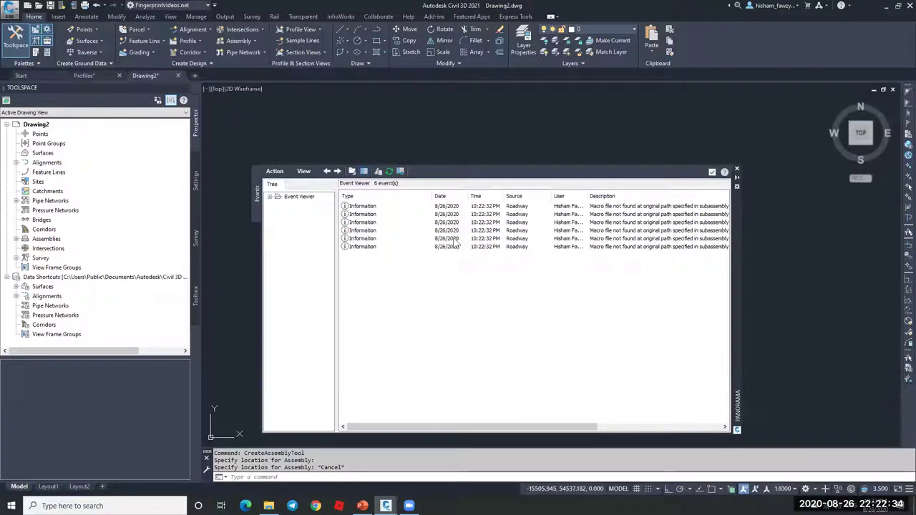
left_click(274, 171)
left_click(294, 204)
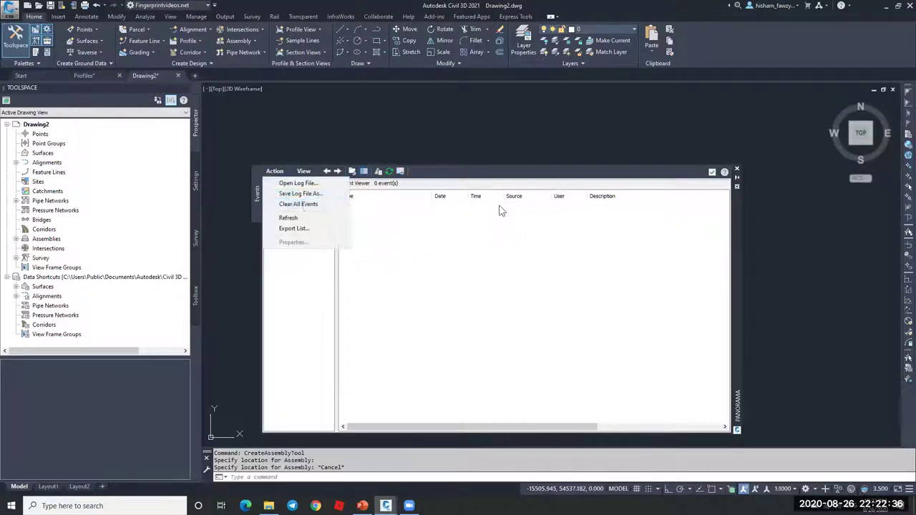
left_click(711, 172)
key("Escape")
scroll(514, 327, "up", 5)
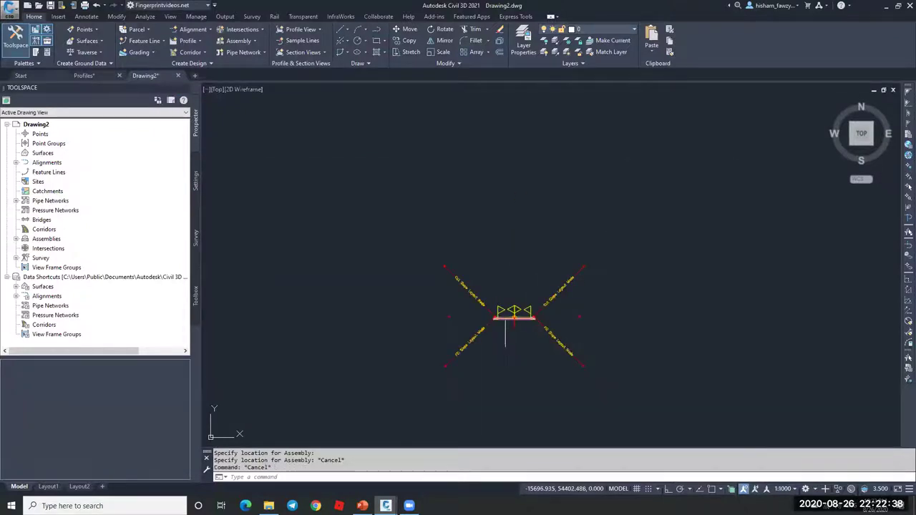
scroll(513, 327, "up", 3)
key("Escape")
scroll(526, 272, "down", 3)
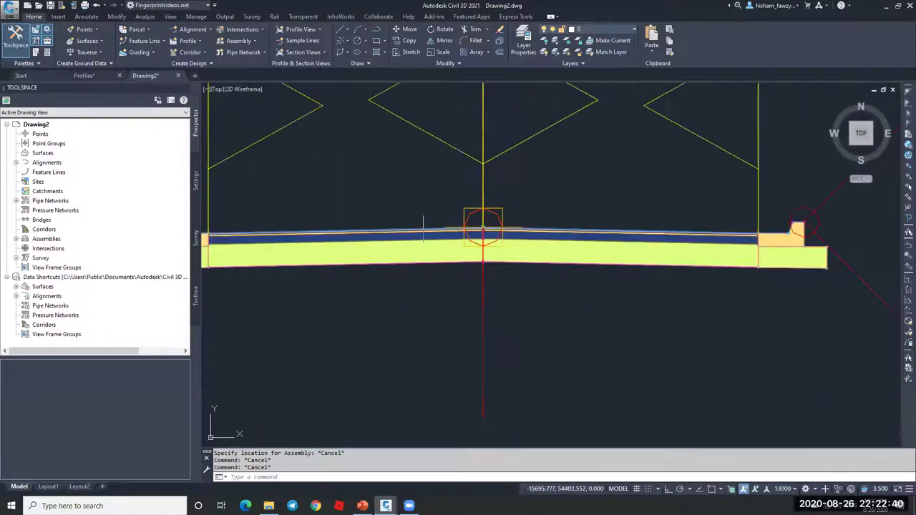
left_click(509, 259)
key("Escape")
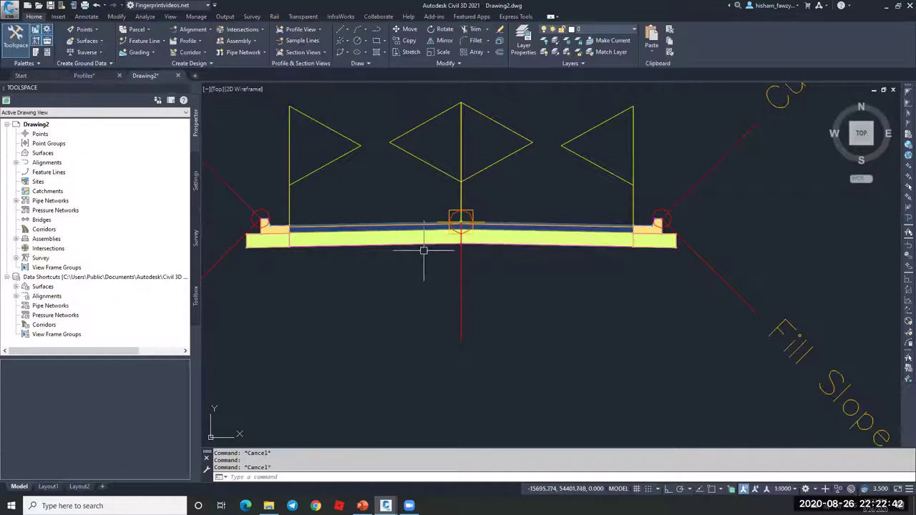
left_click(415, 247)
key("Escape")
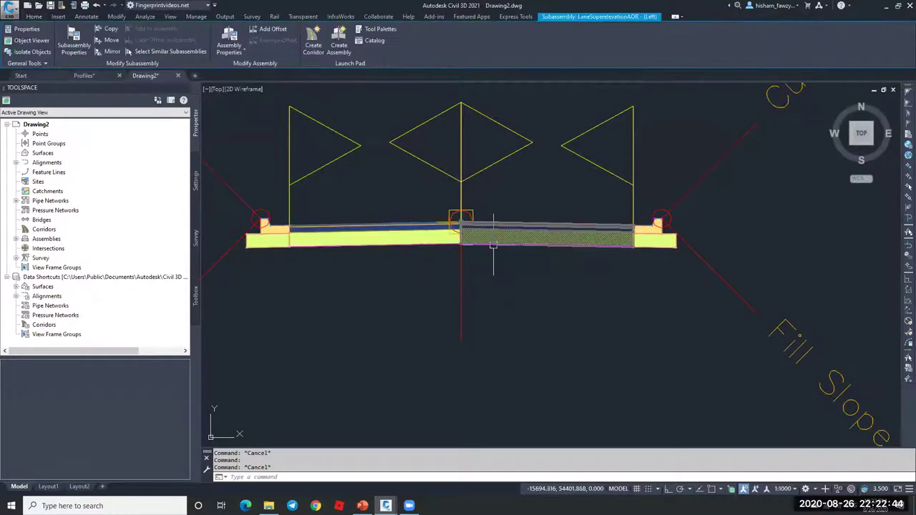
scroll(668, 241, "up", 3)
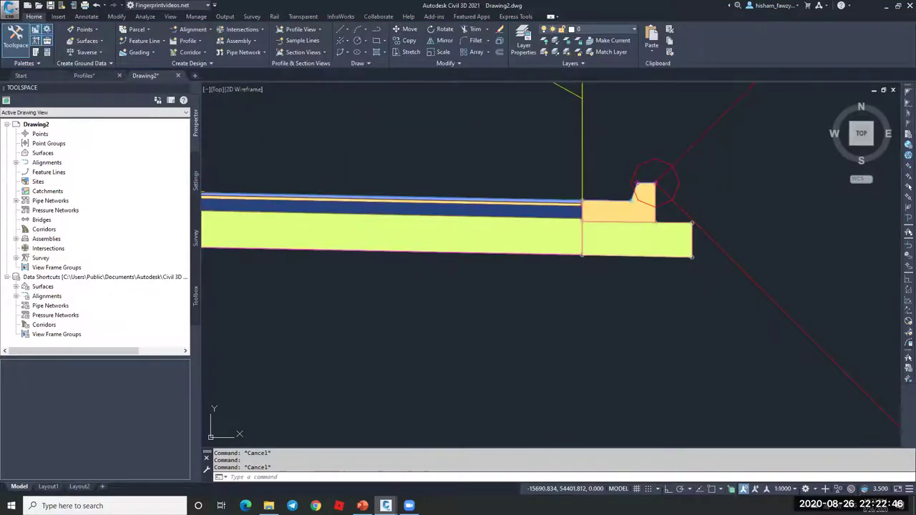
left_click(649, 259)
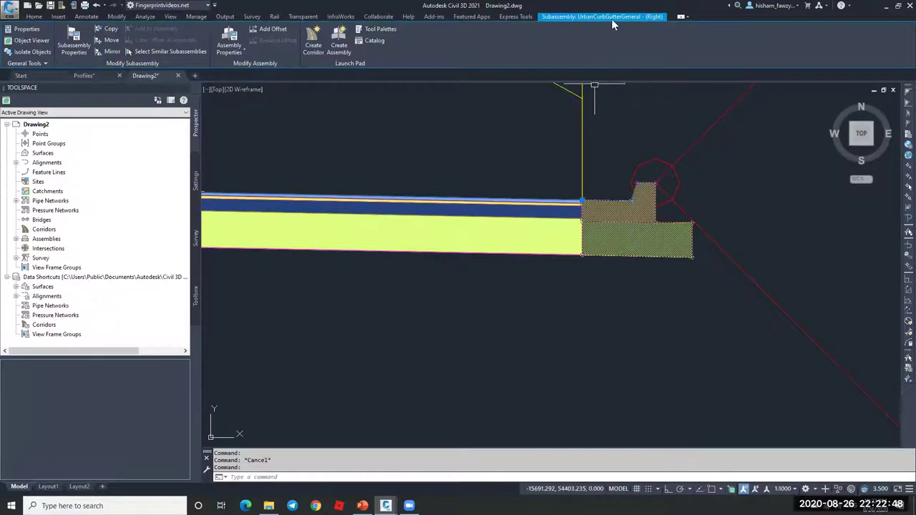
scroll(633, 201, "up", 4)
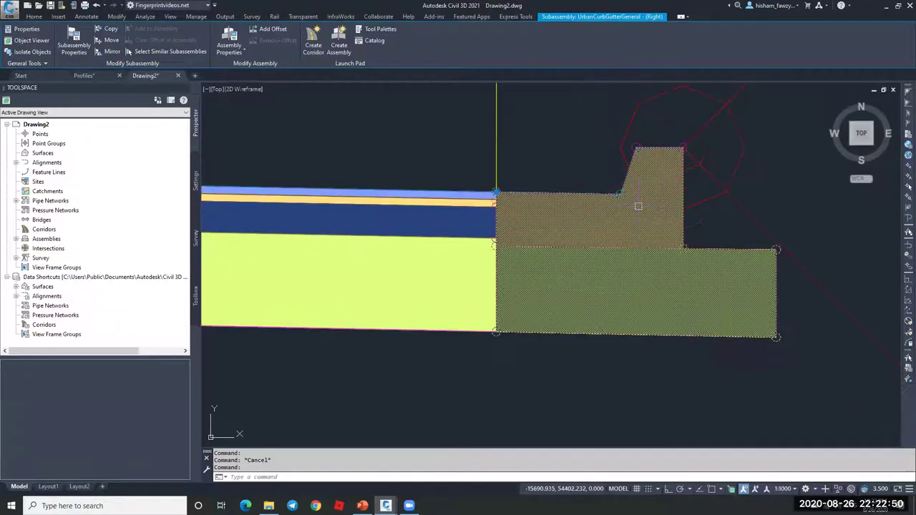
scroll(580, 217, "down", 2)
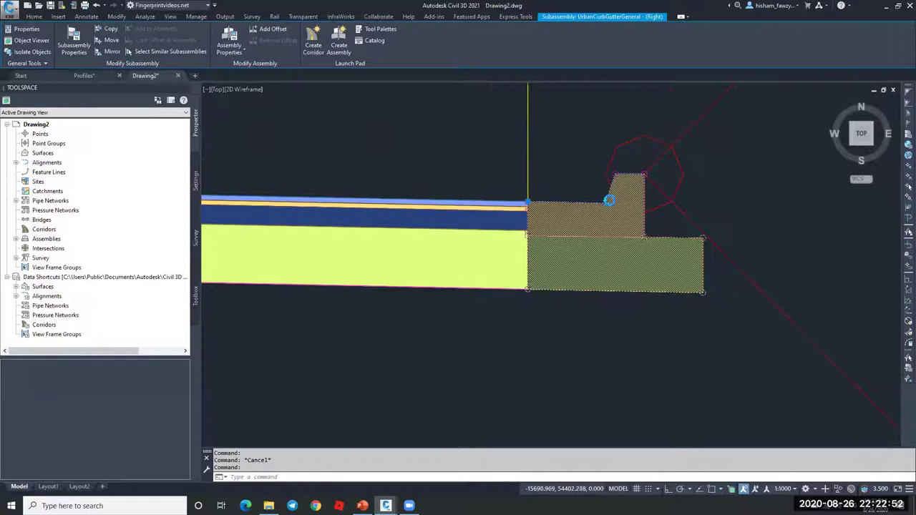
scroll(610, 201, "up", 2)
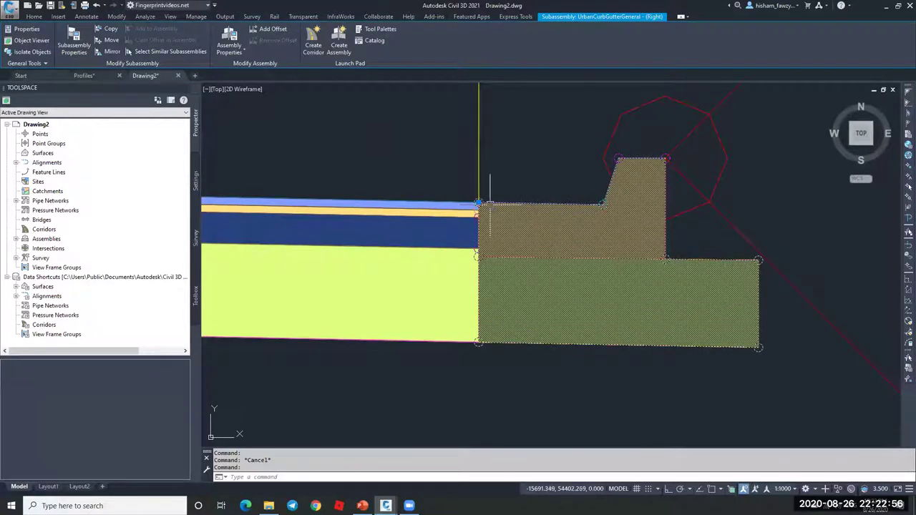
scroll(493, 204, "down", 4)
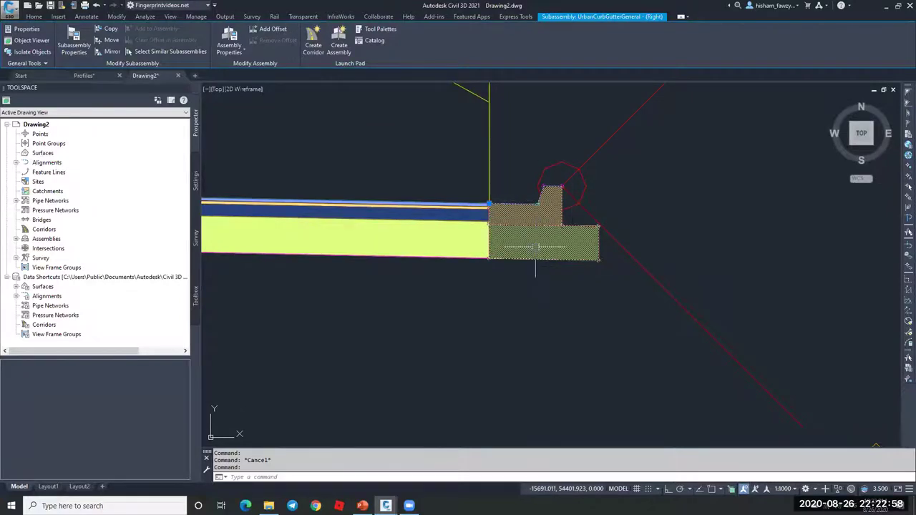
scroll(490, 206, "down", 6)
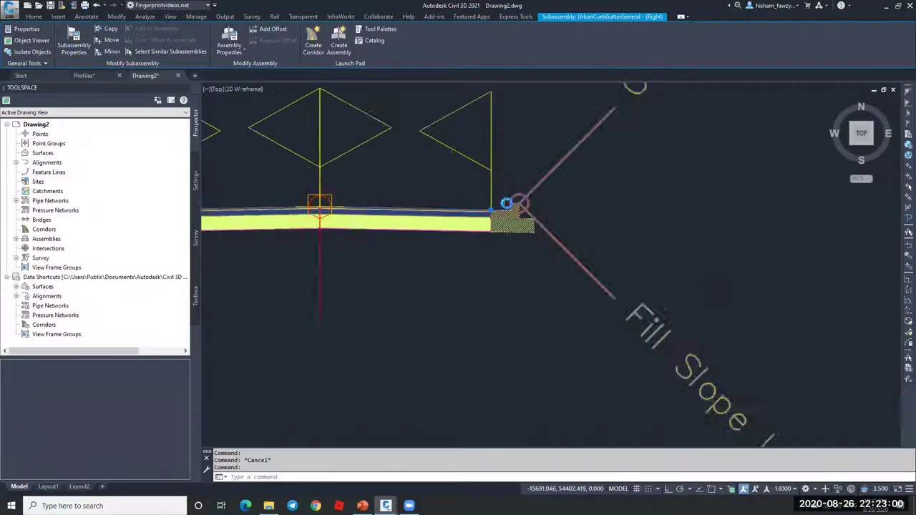
left_click(527, 209)
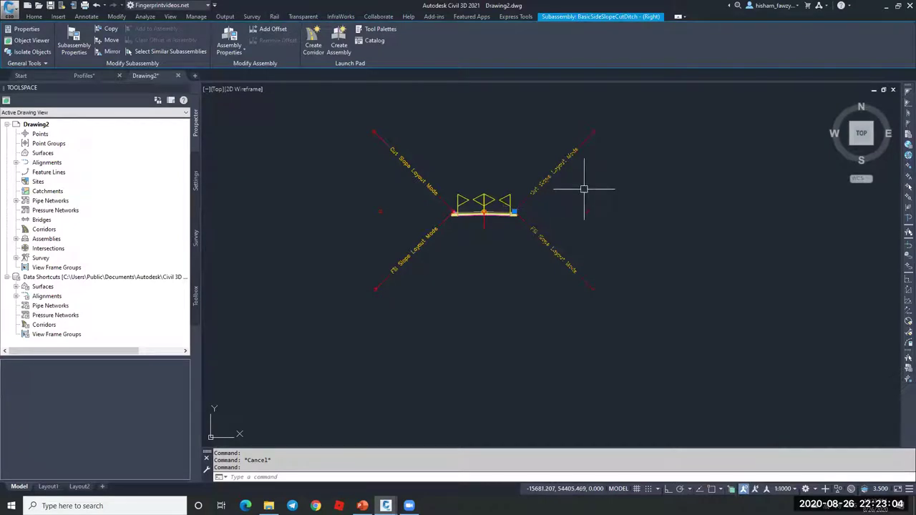
scroll(526, 209, "up", 8)
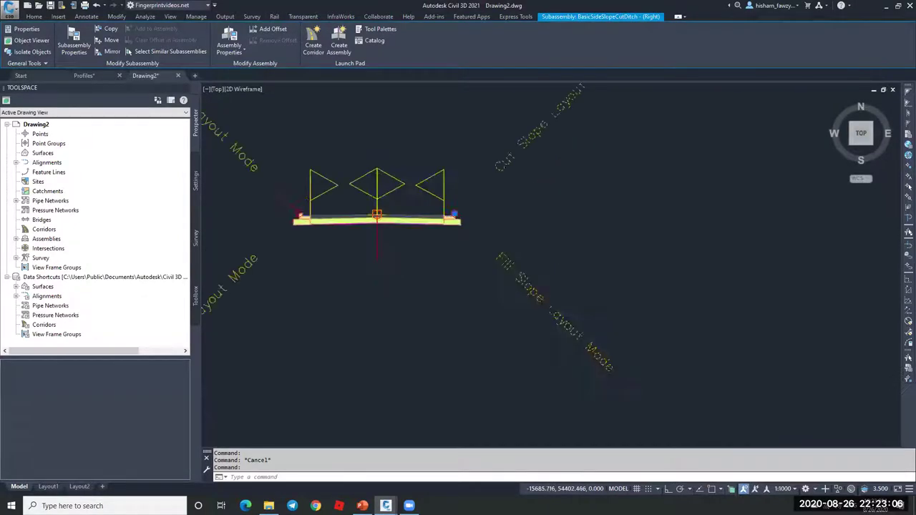
scroll(434, 218, "down", 6)
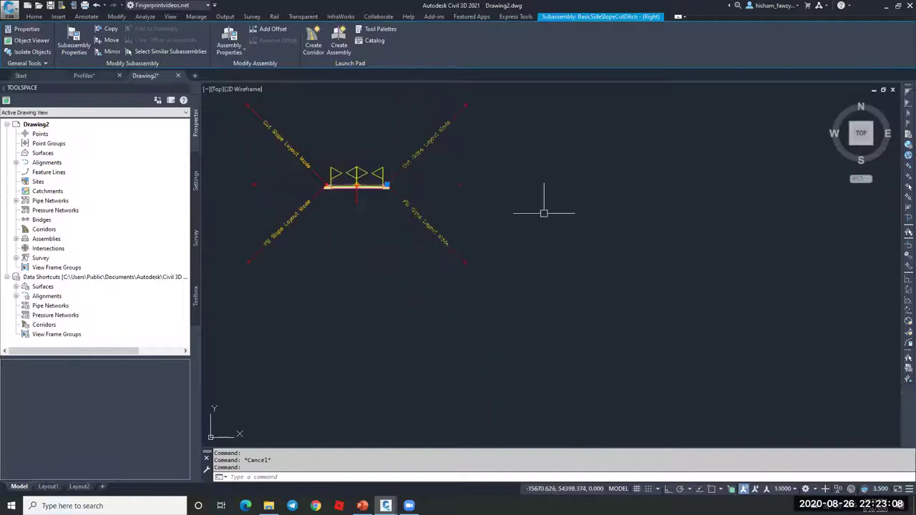
scroll(545, 213, "down", 2)
Sketch a temporary polyline ground line around the assembly with PL
key("Escape")
type("pl")
key("Return")
left_click(547, 114)
left_click(535, 213)
left_click(504, 241)
left_click(459, 247)
left_click(390, 222)
left_click(358, 171)
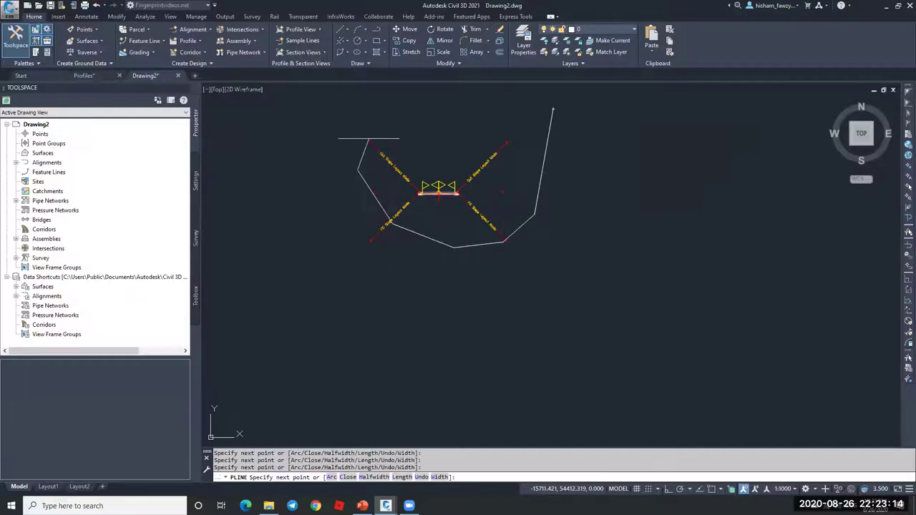
left_click(322, 134)
left_click(265, 179)
key("Escape")
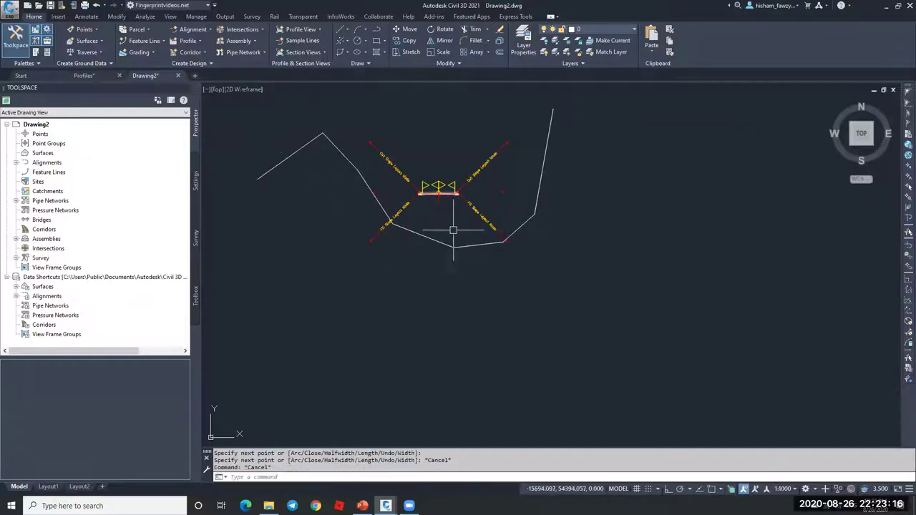
Erase the sketched ground line and bring back the Tool Palettes
scroll(453, 230, "up", 2)
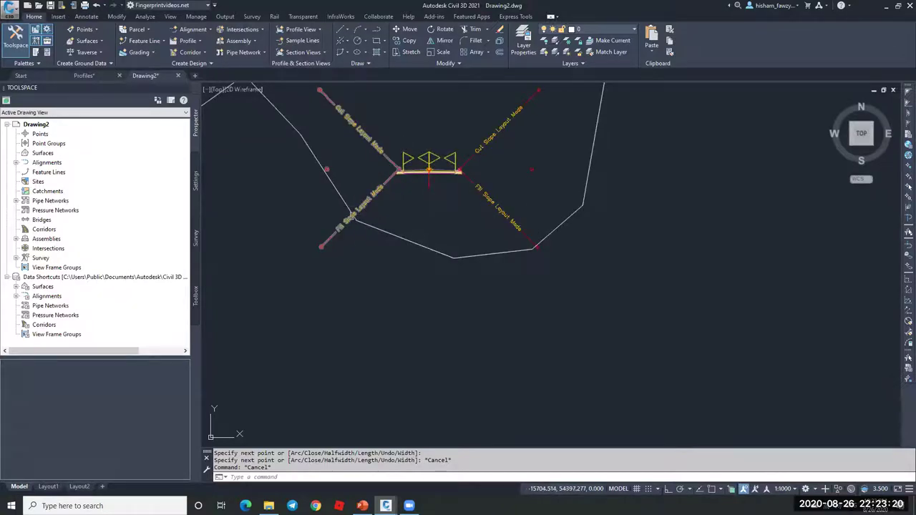
left_click(344, 202)
type("e")
key("Return")
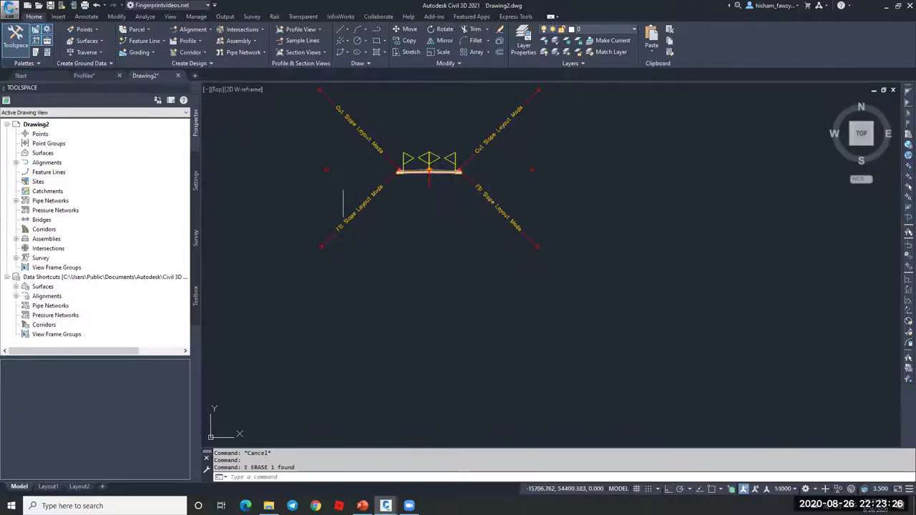
scroll(399, 159, "up", 4)
scroll(412, 139, "down", 2)
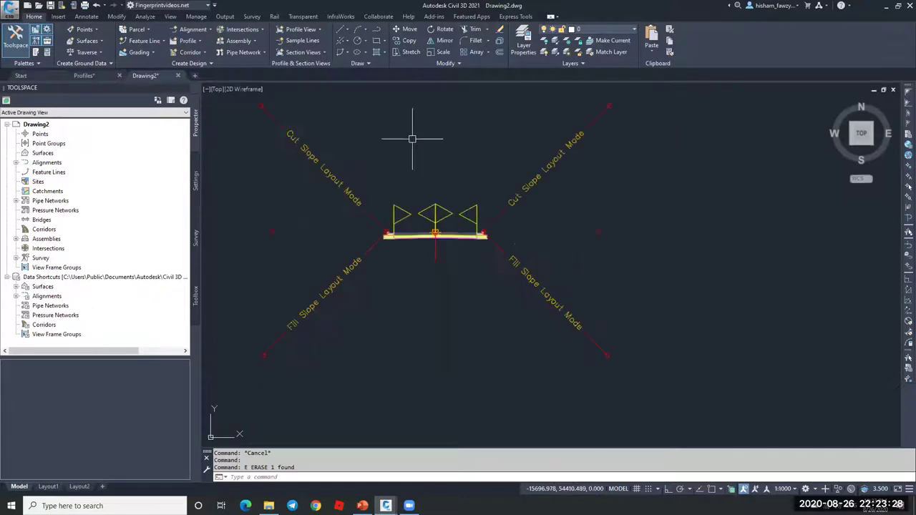
key("ctrl+3")
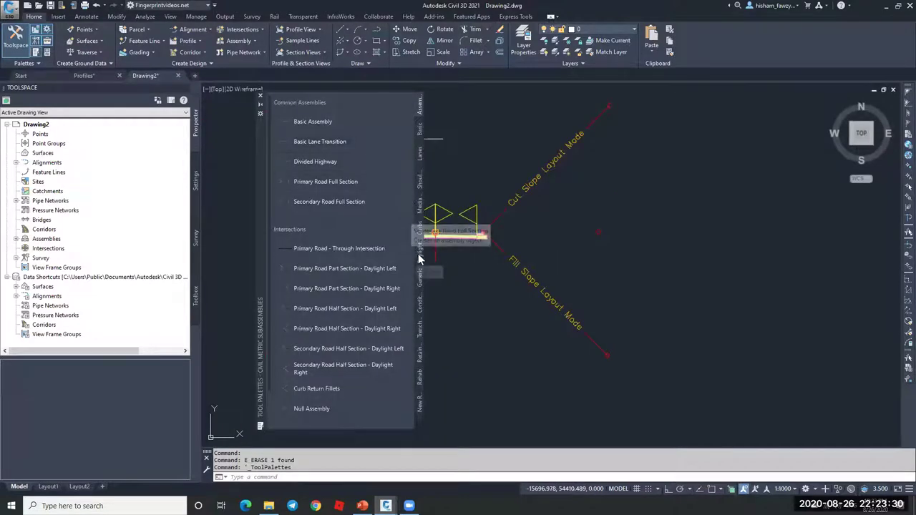
Find DaylightBench on the Daylight palette and bring up its help topic
left_click(418, 258)
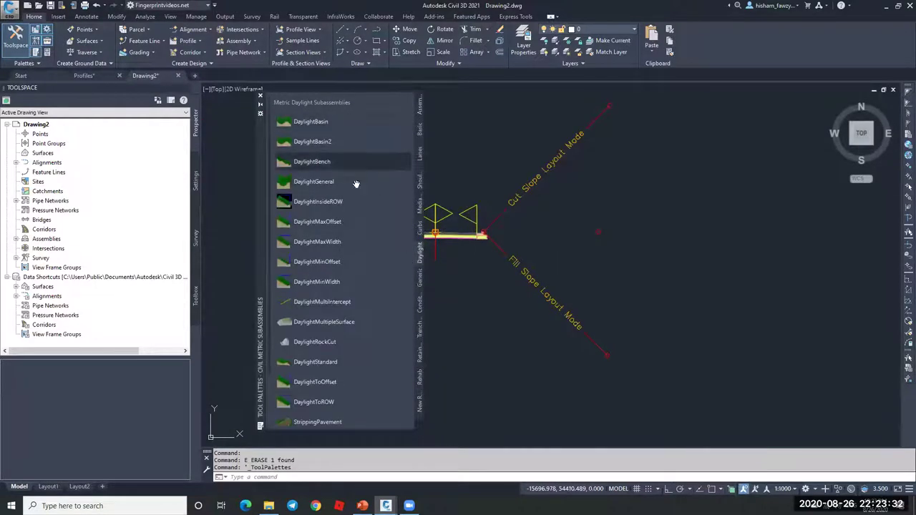
scroll(358, 284, "up", 3)
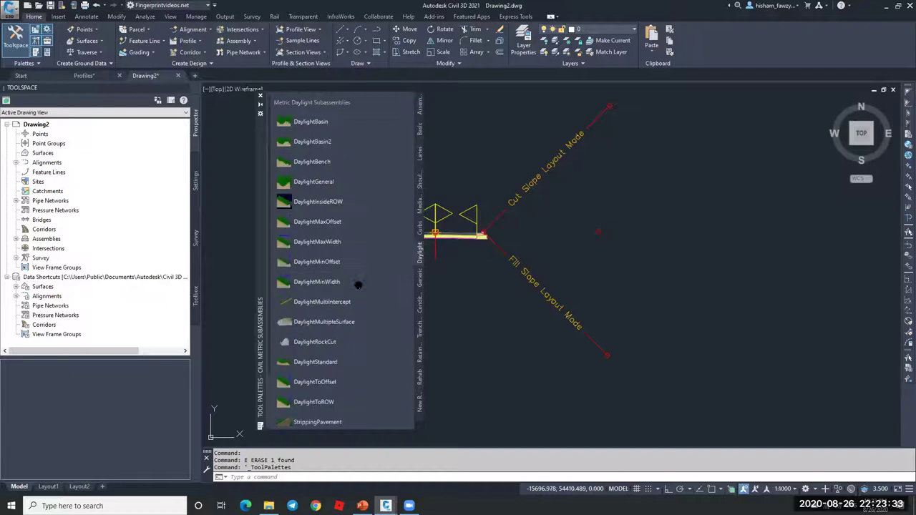
left_click(341, 162)
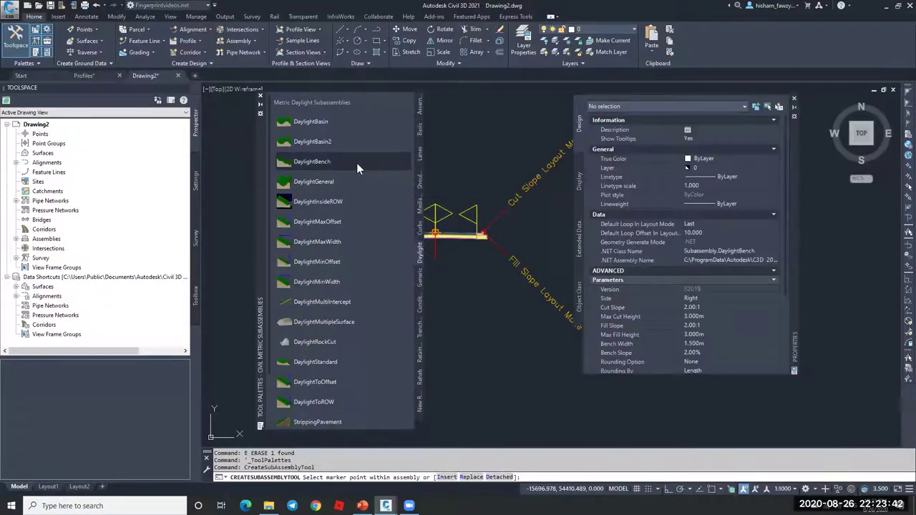
right_click(357, 162)
left_click(422, 290)
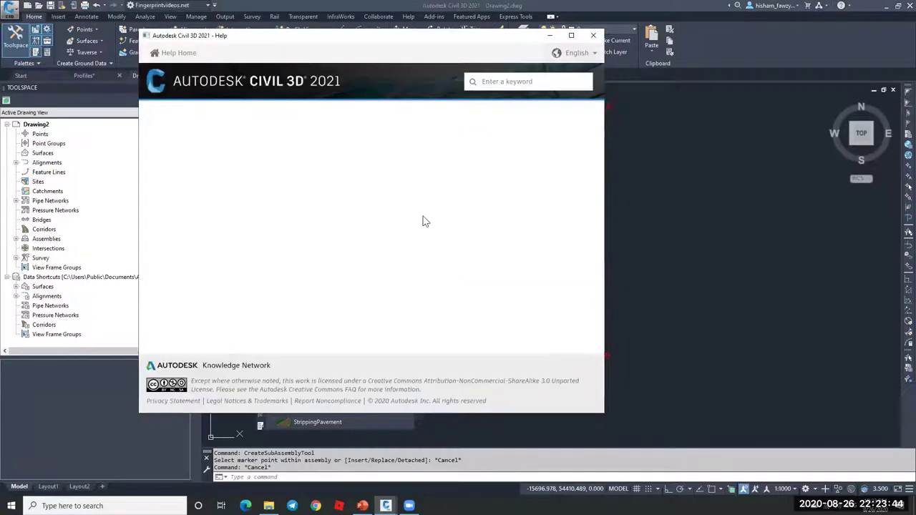
Scroll through the DaylightBench help's bench diagrams, parameters and point/link codes
scroll(438, 247, "down", 3)
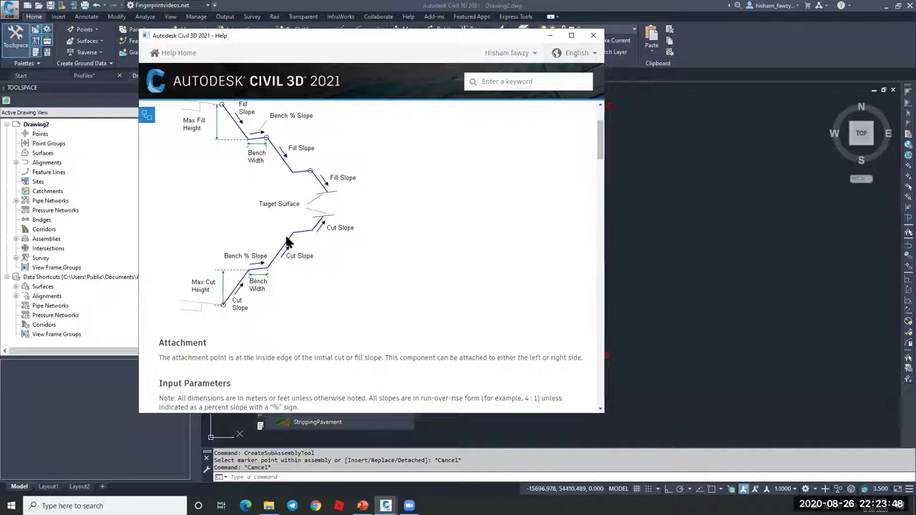
scroll(320, 226, "down", 2)
scroll(306, 198, "up", 4)
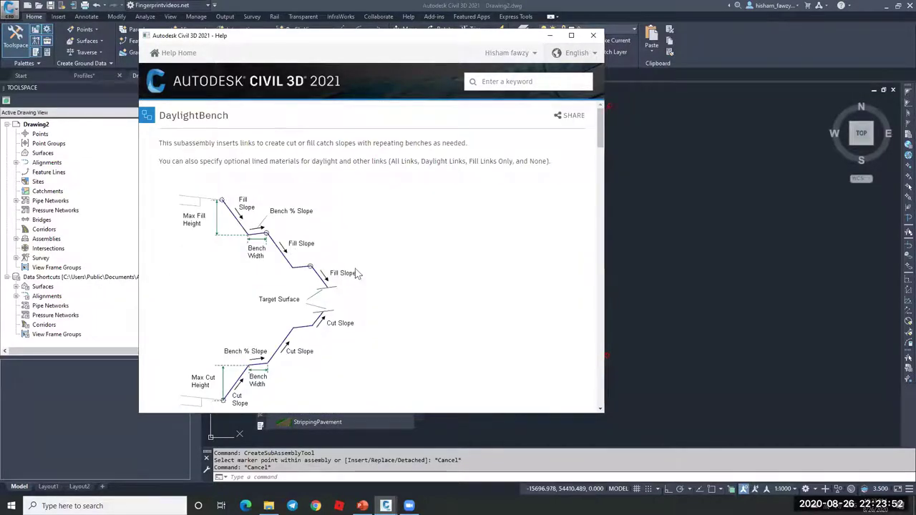
scroll(358, 274, "down", 5)
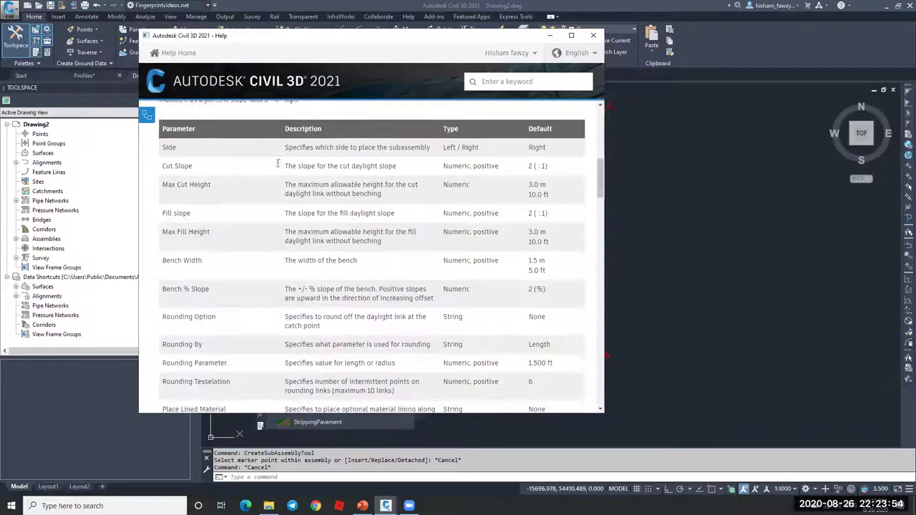
scroll(278, 163, "down", 1)
scroll(312, 211, "down", 8)
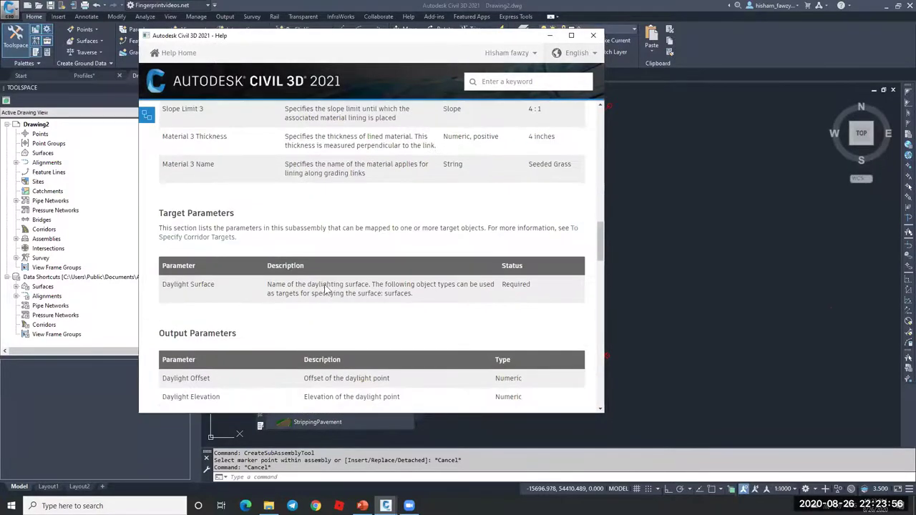
scroll(325, 288, "down", 3)
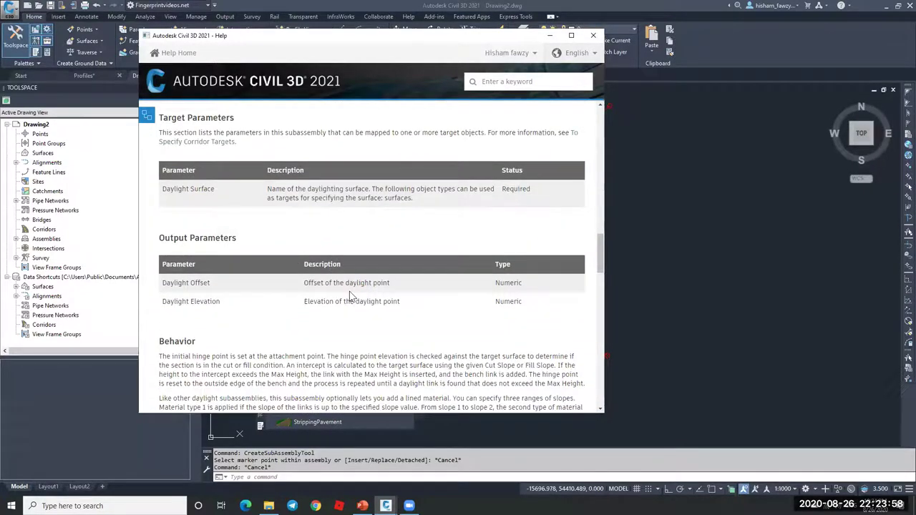
scroll(350, 289, "down", 20)
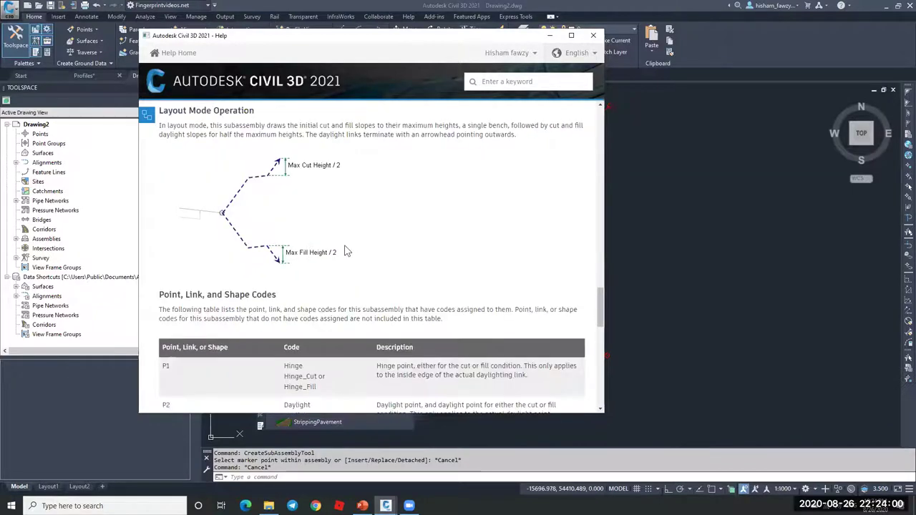
scroll(345, 251, "down", 8)
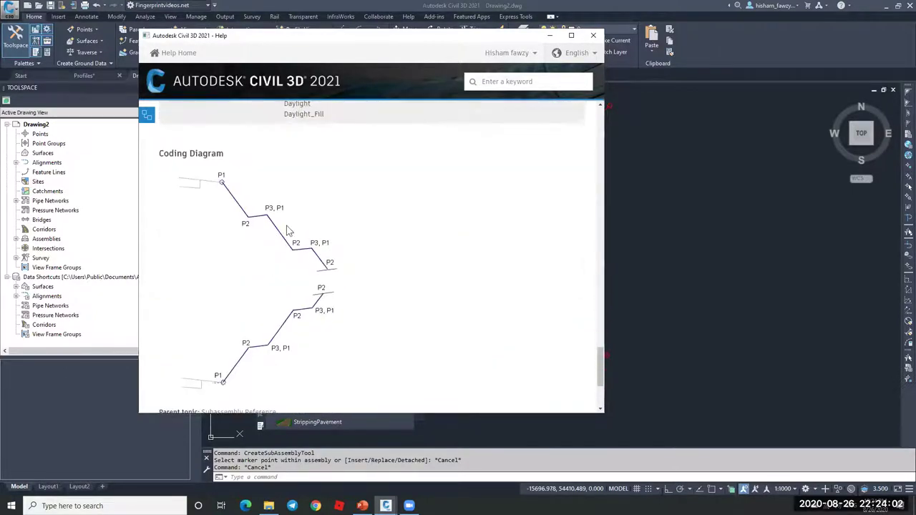
scroll(390, 251, "up", 3)
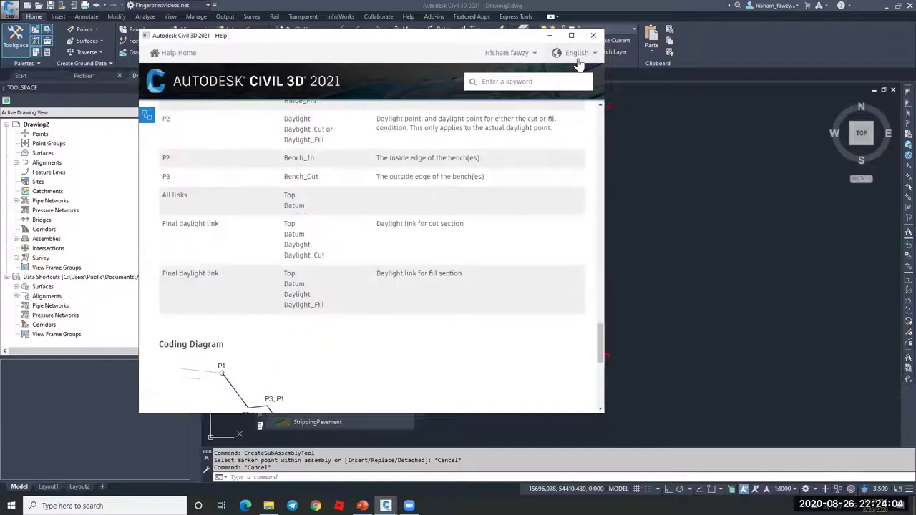
Close the DaylightBench help window
left_click(592, 36)
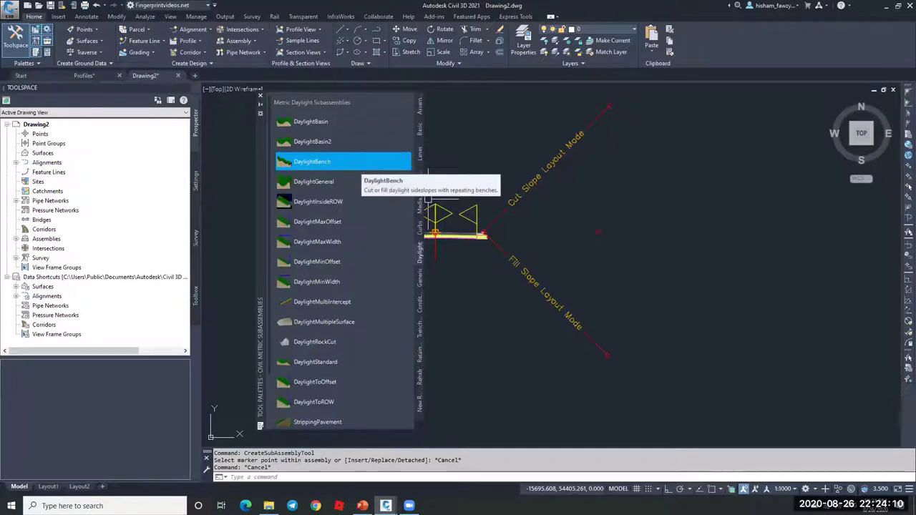
scroll(459, 231, "up", 5)
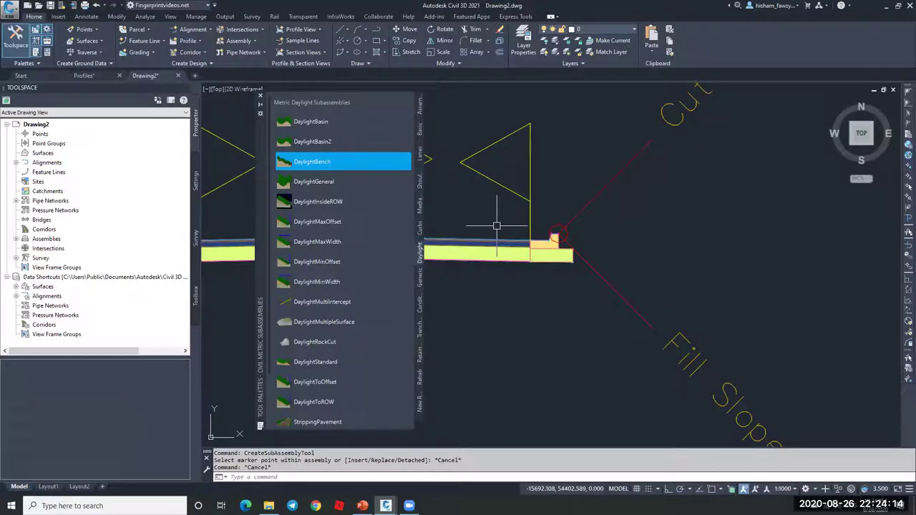
scroll(497, 226, "down", 4)
scroll(619, 221, "down", 2)
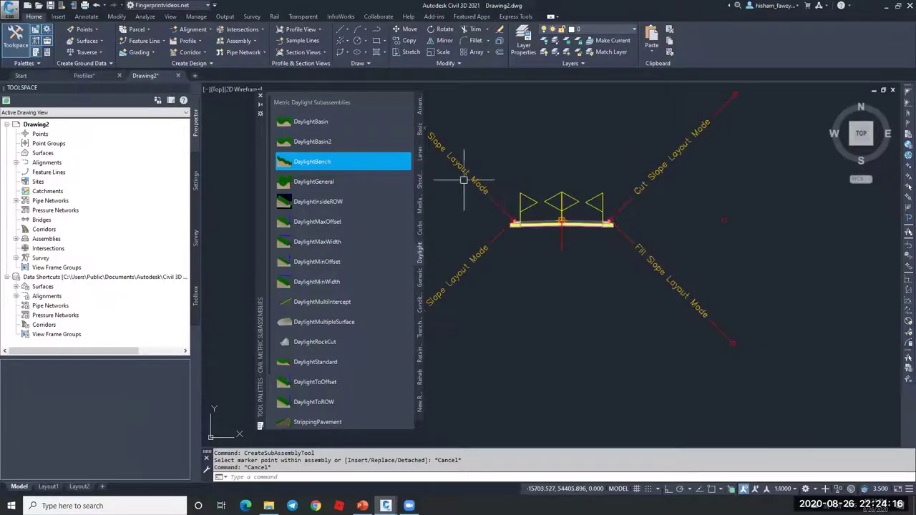
Close the Tool Palettes and zoom around the road assembly
left_click(260, 97)
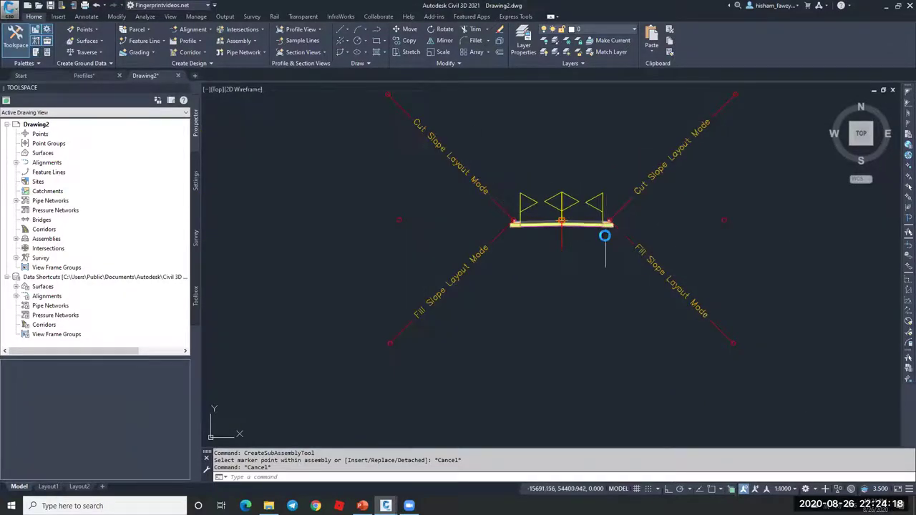
scroll(606, 236, "up", 4)
scroll(548, 247, "down", 4)
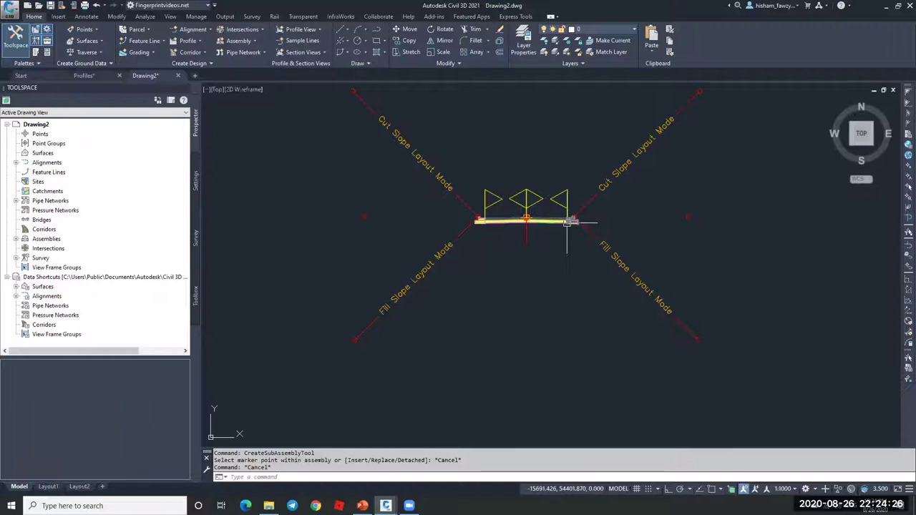
scroll(497, 237, "down", 6)
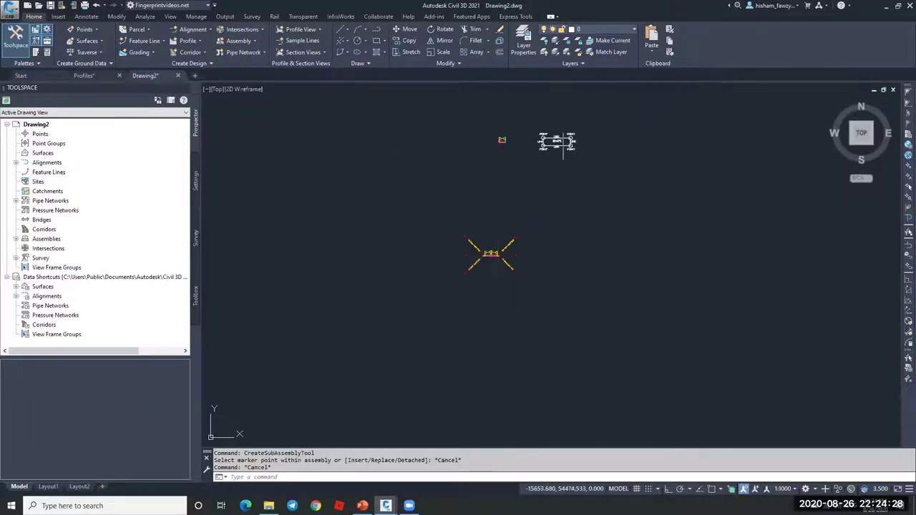
scroll(563, 151, "up", 5)
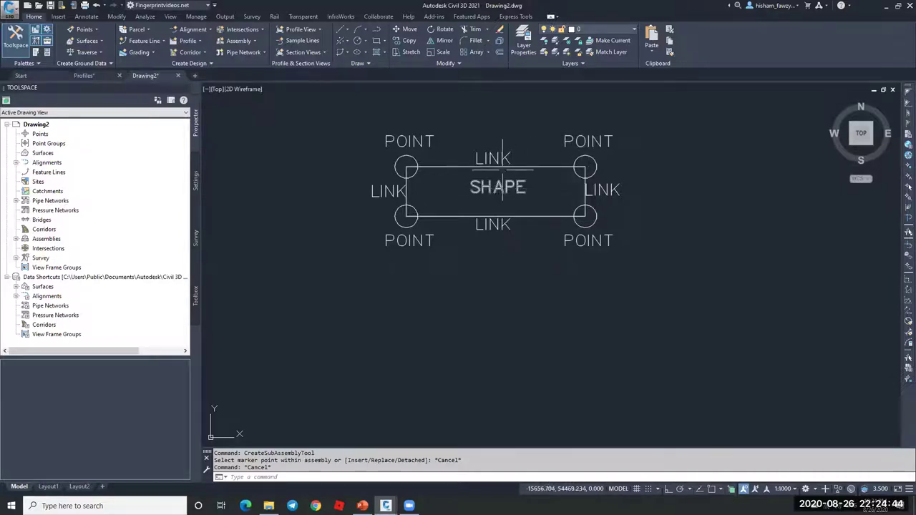
scroll(483, 172, "down", 5)
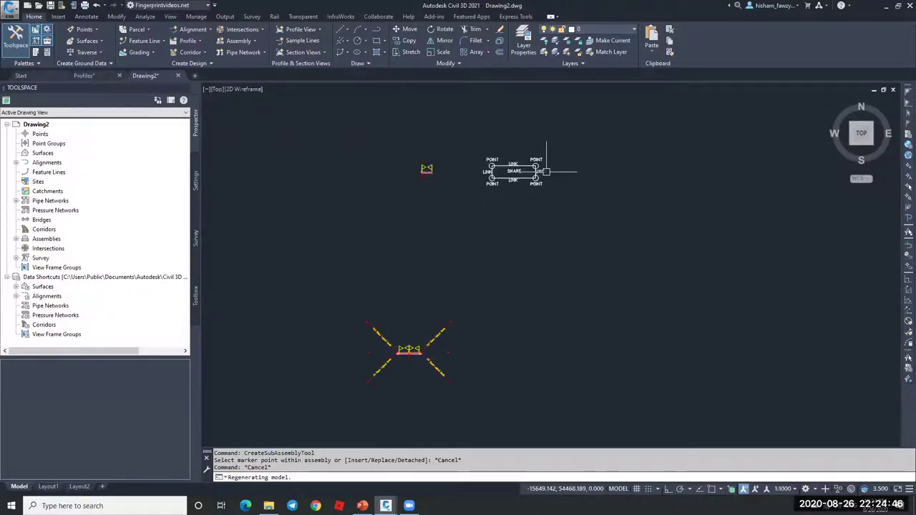
scroll(484, 172, "up", 9)
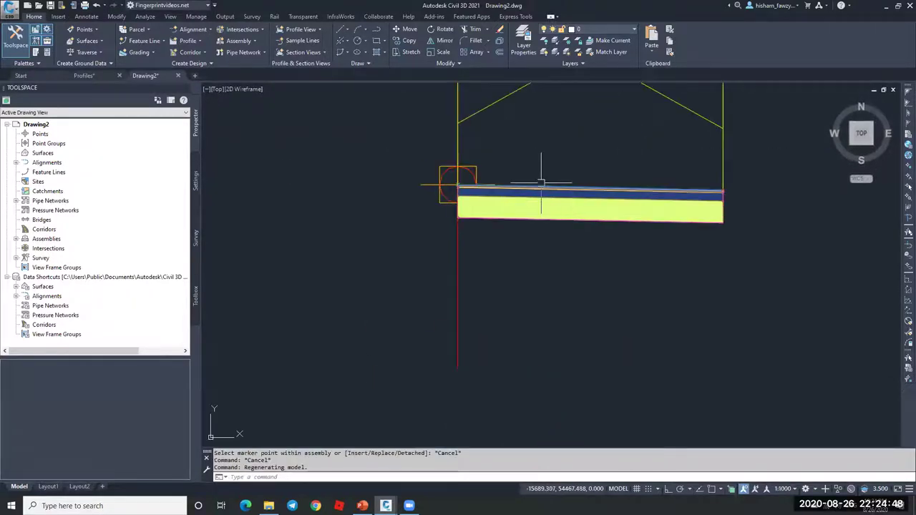
left_click(461, 246)
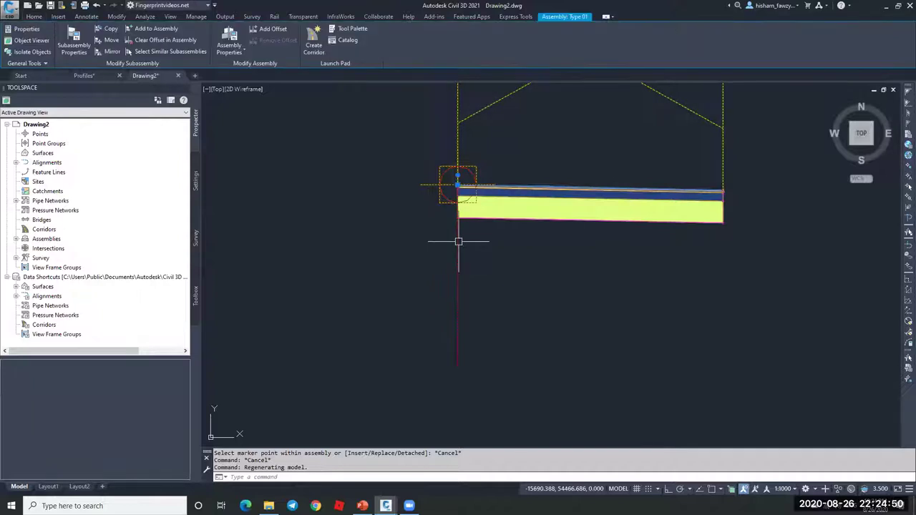
left_click(229, 39)
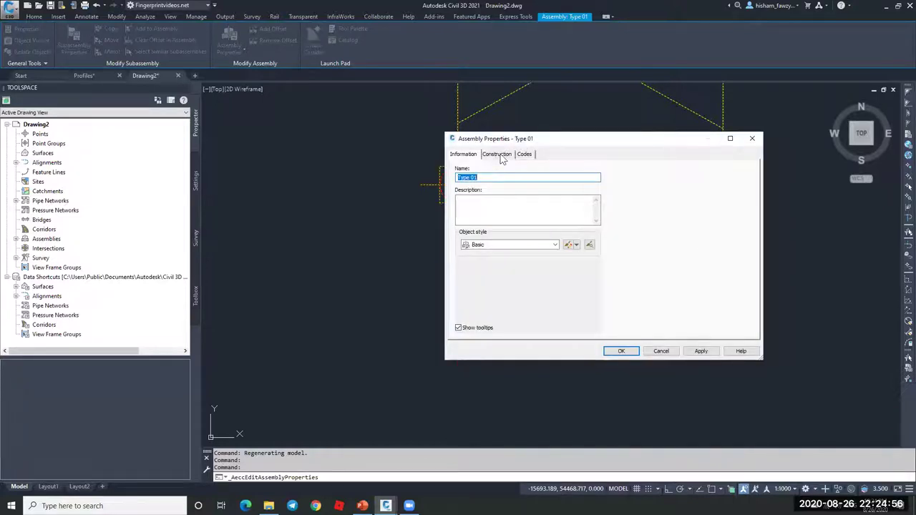
left_click(497, 154)
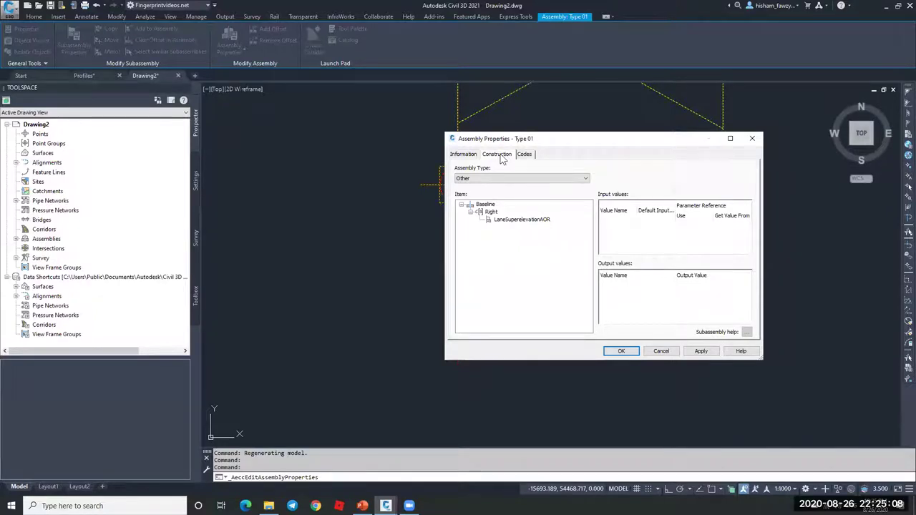
left_click(512, 222)
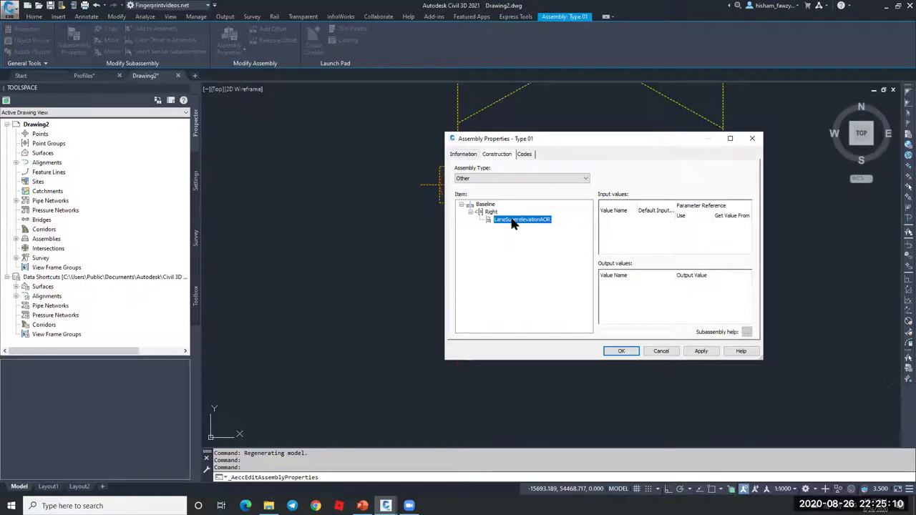
left_click(661, 351)
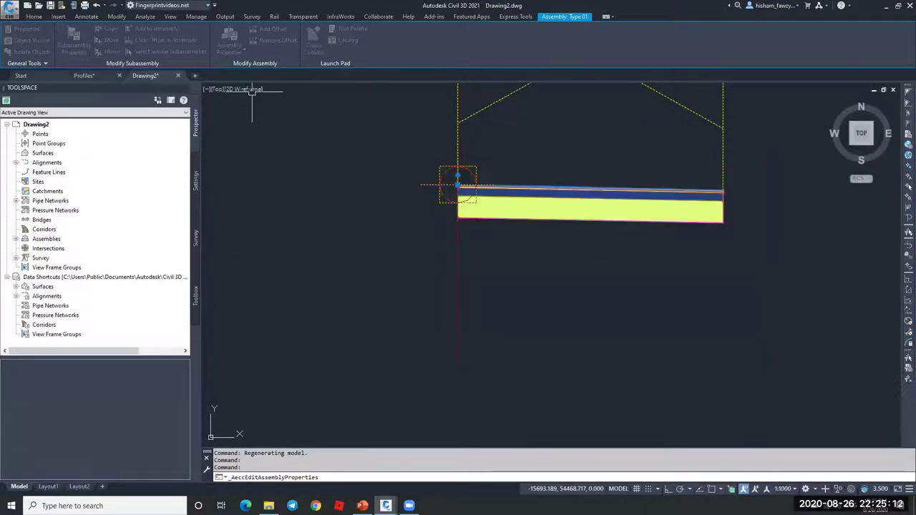
left_click(567, 218)
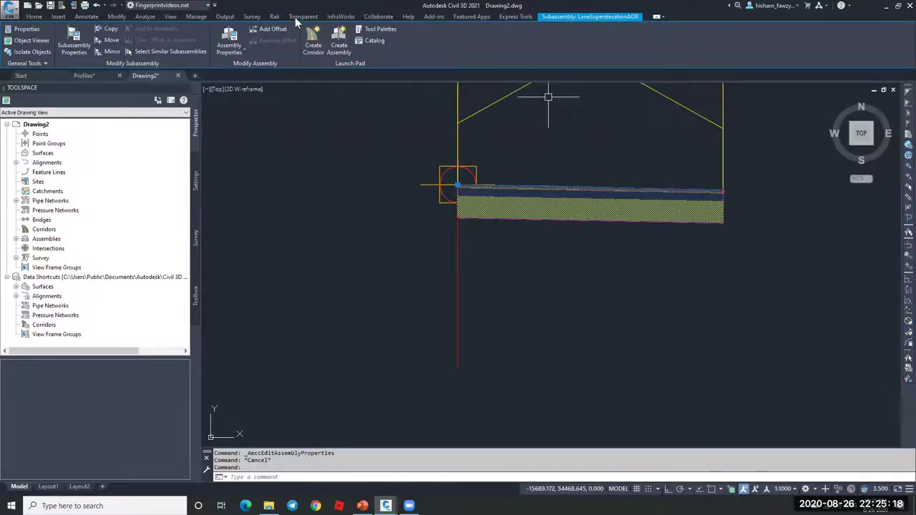
Copy the right lane subassembly to the lane's outer end
left_click(111, 30)
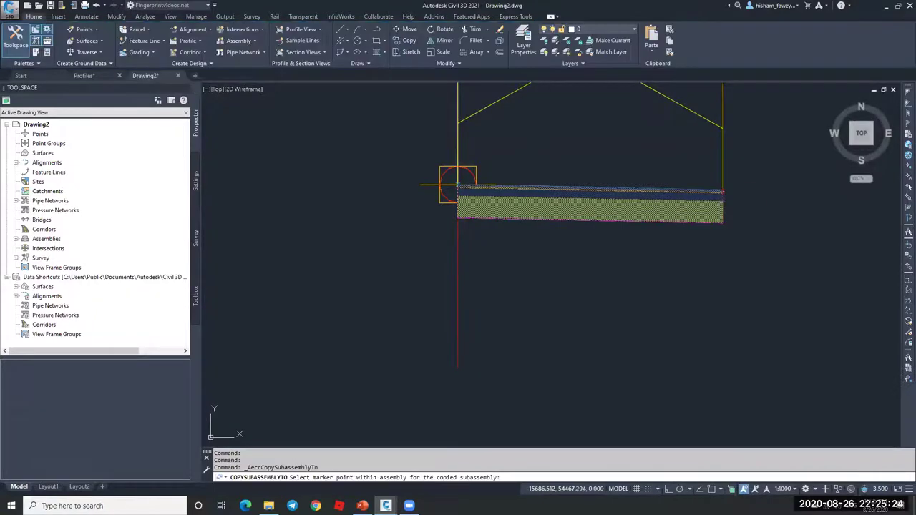
scroll(730, 187, "up", 5)
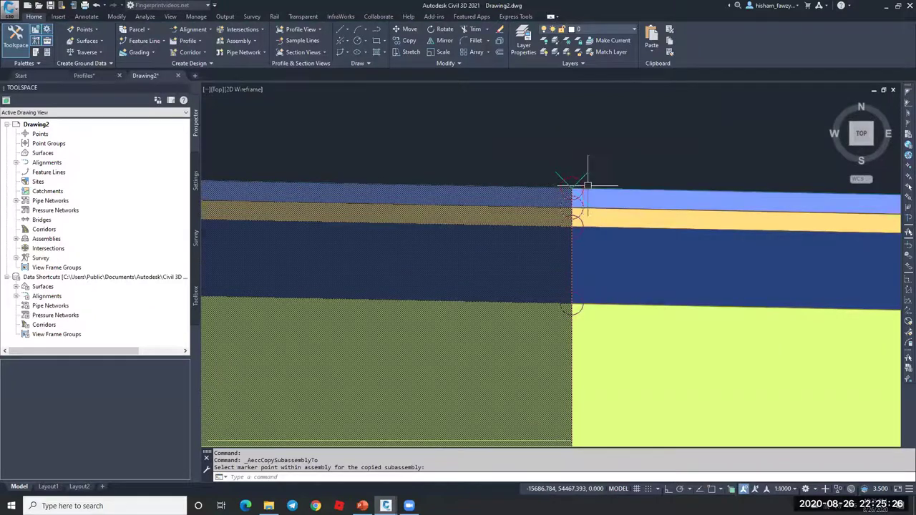
left_click(582, 187)
scroll(569, 179, "up", 2)
scroll(566, 179, "down", 6)
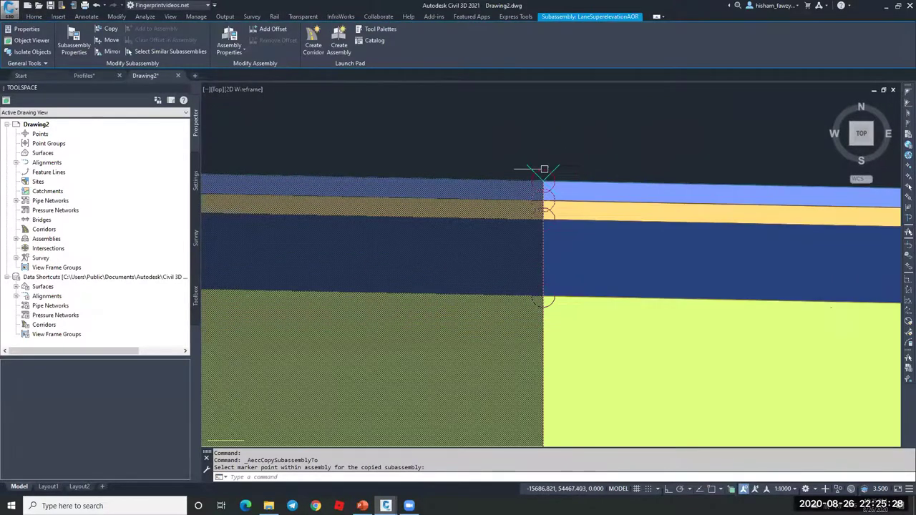
key("Escape")
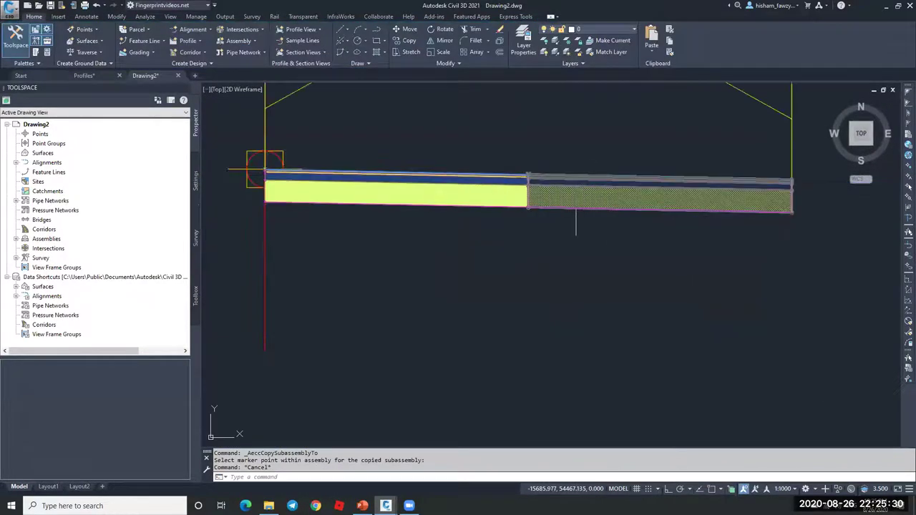
scroll(629, 205, "down", 4)
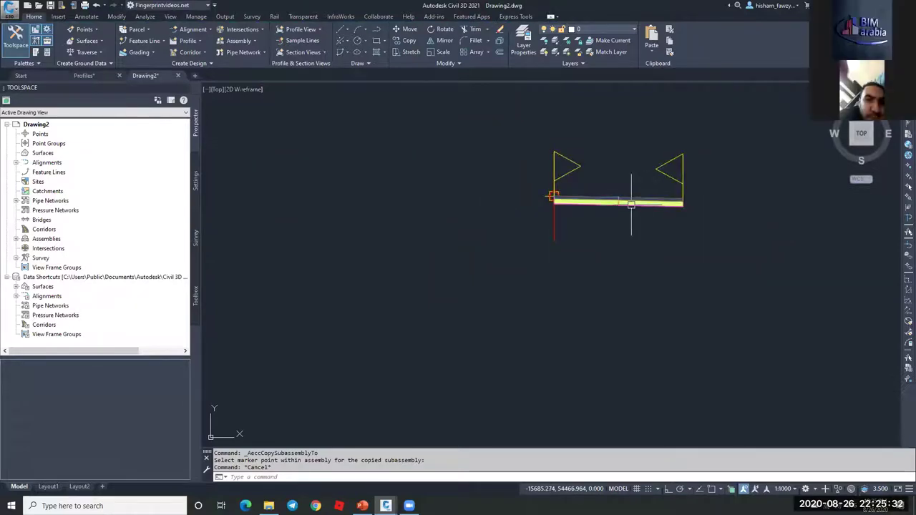
Mirror both right-side lanes to the left of the Type 01 assembly
left_click(618, 201)
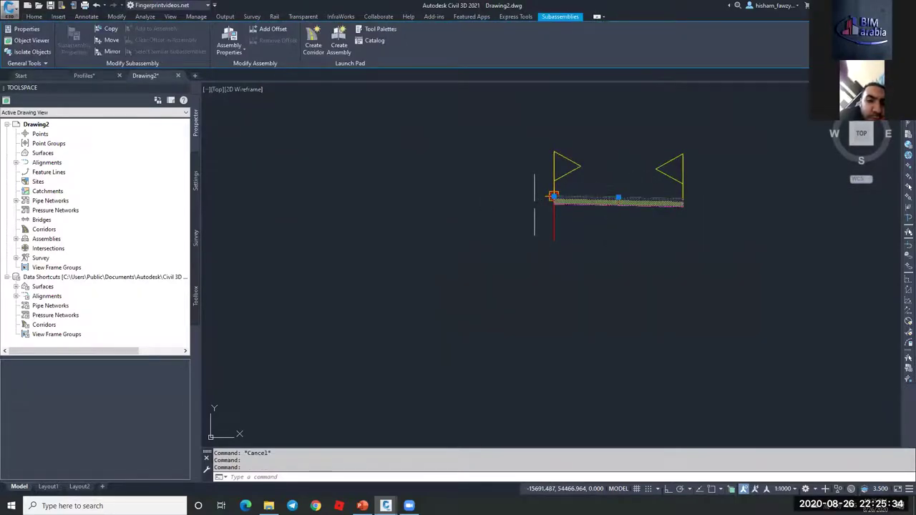
left_click(110, 51)
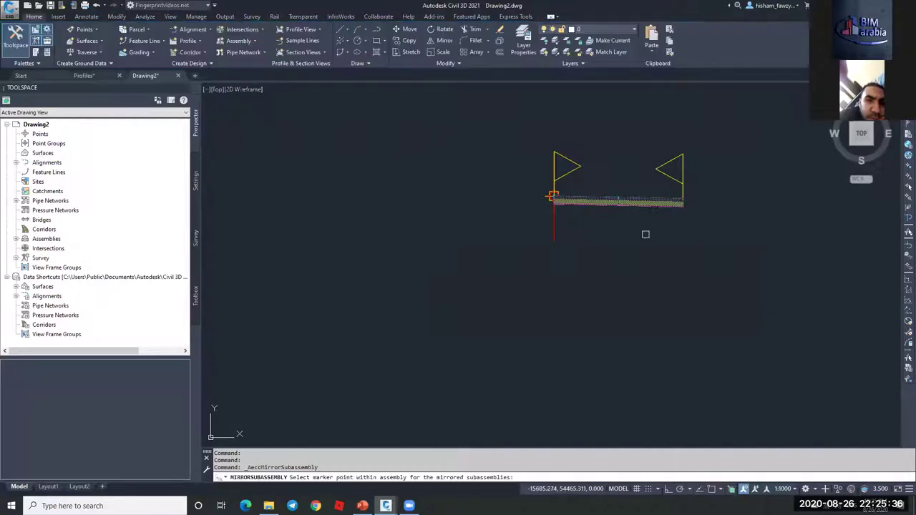
scroll(553, 195, "up", 10)
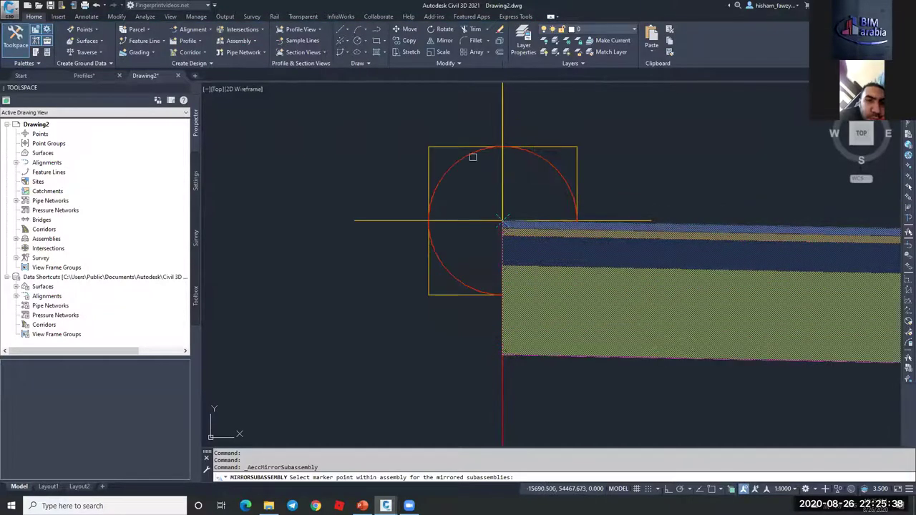
scroll(503, 220, "down", 10)
key("Escape")
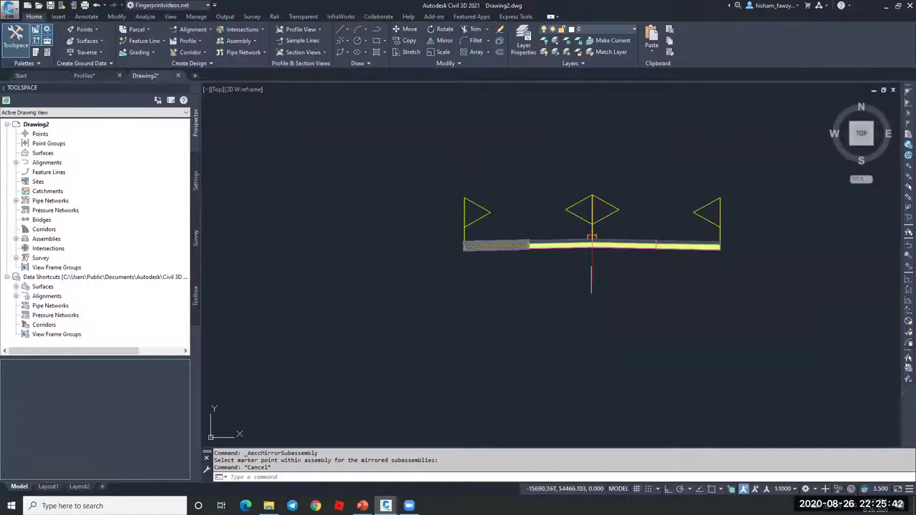
left_click(592, 249)
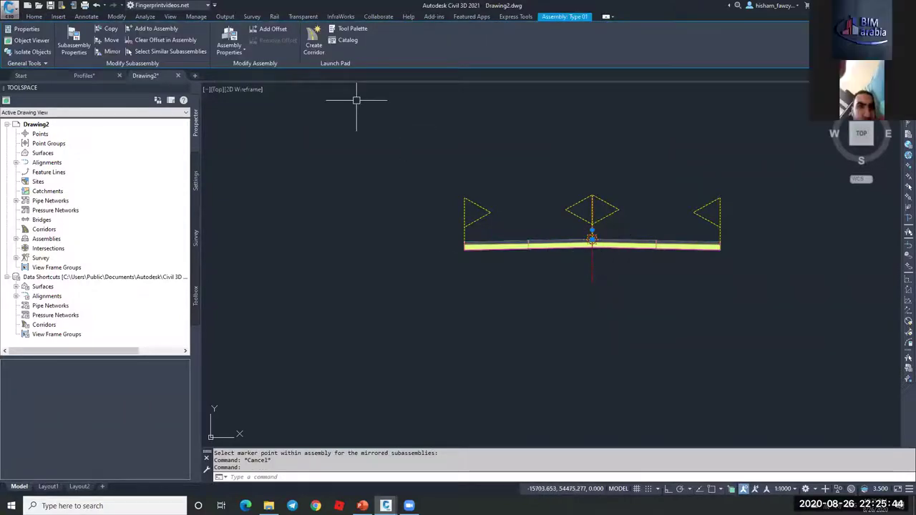
Review the Type 01 assembly's construction tree and Codes settings in Assembly Properties
left_click(229, 44)
left_click(495, 153)
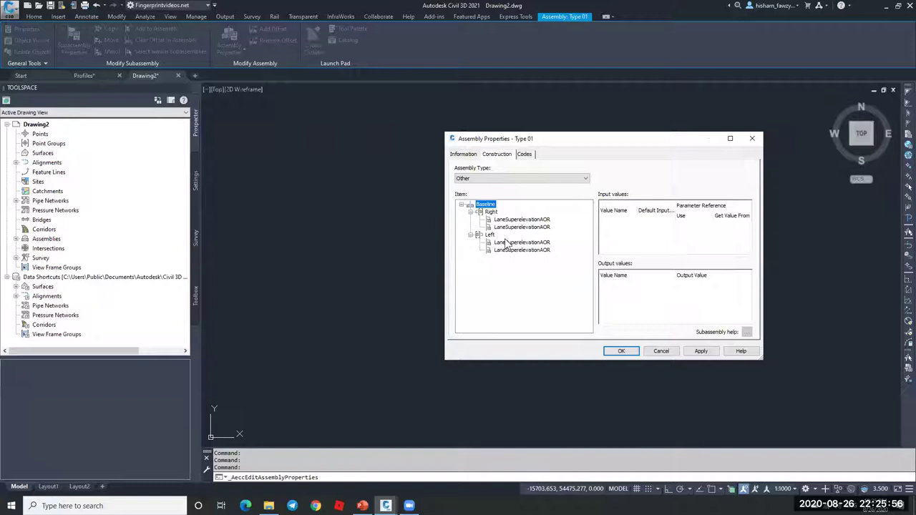
left_click(524, 155)
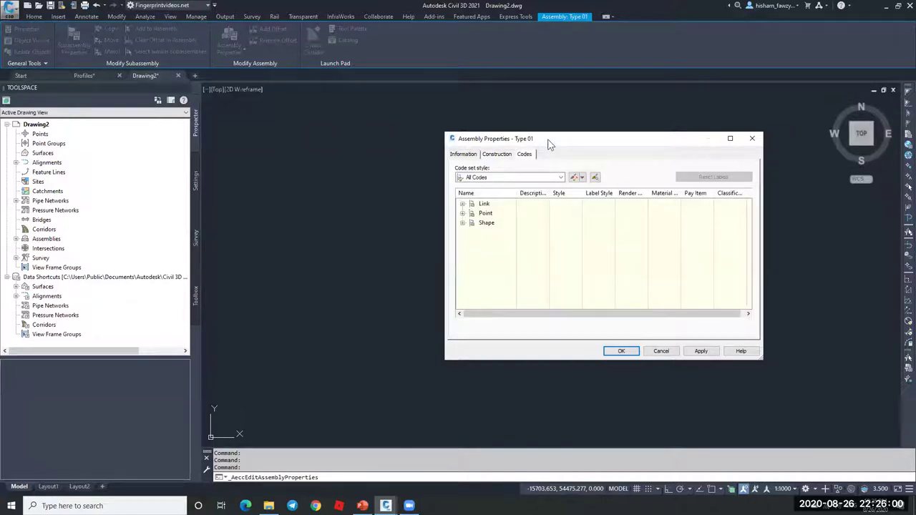
left_click_drag(549, 145, 163, 128)
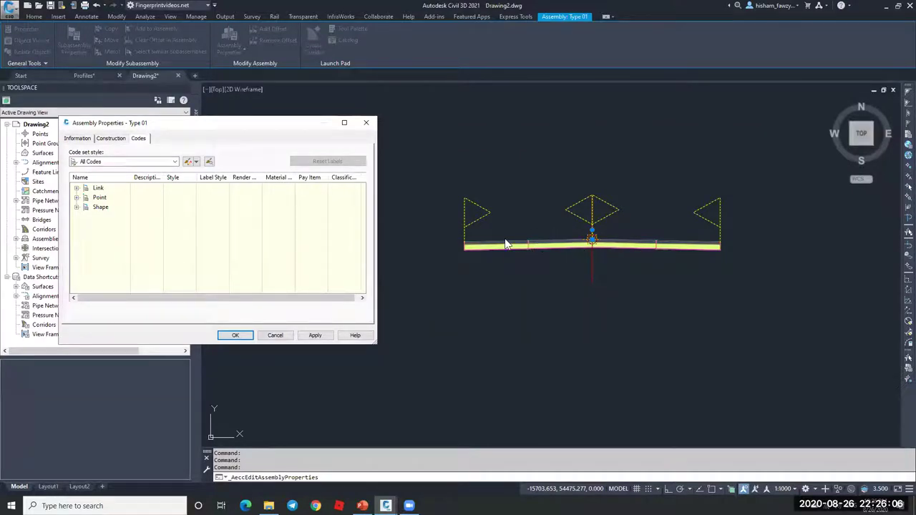
Try All Codes - No Display and No Shading code sets, then apply View-Edit
left_click(158, 162)
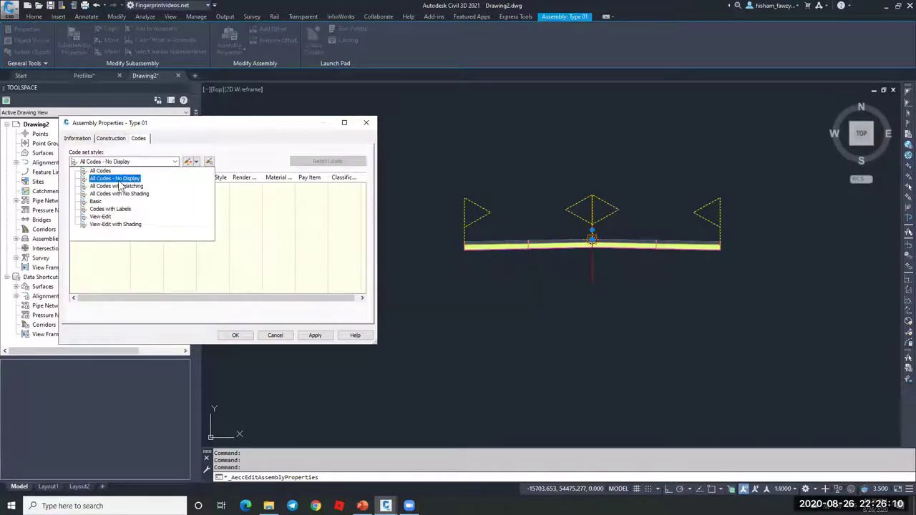
left_click(119, 179)
left_click(315, 337)
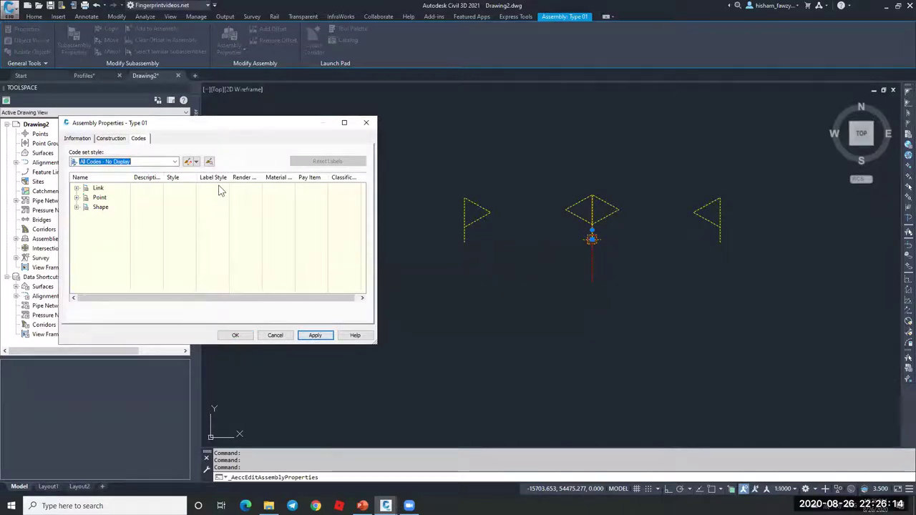
left_click(133, 161)
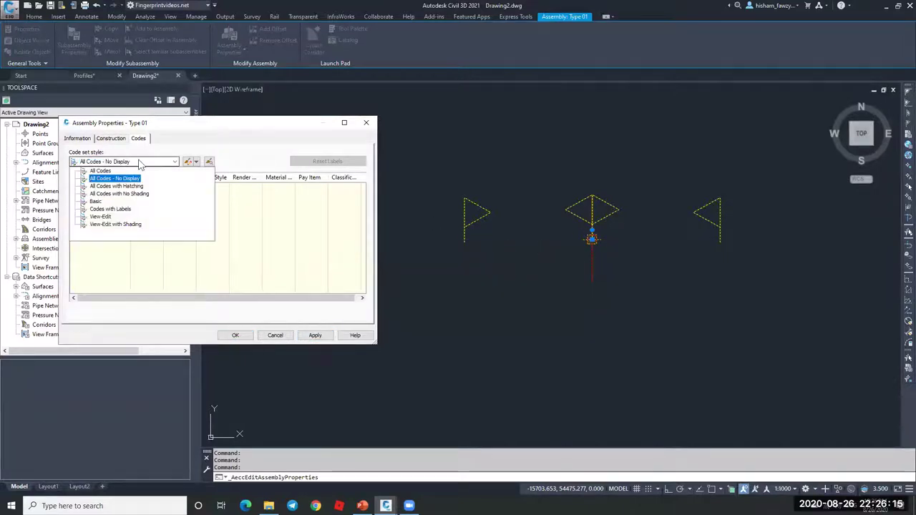
left_click(125, 196)
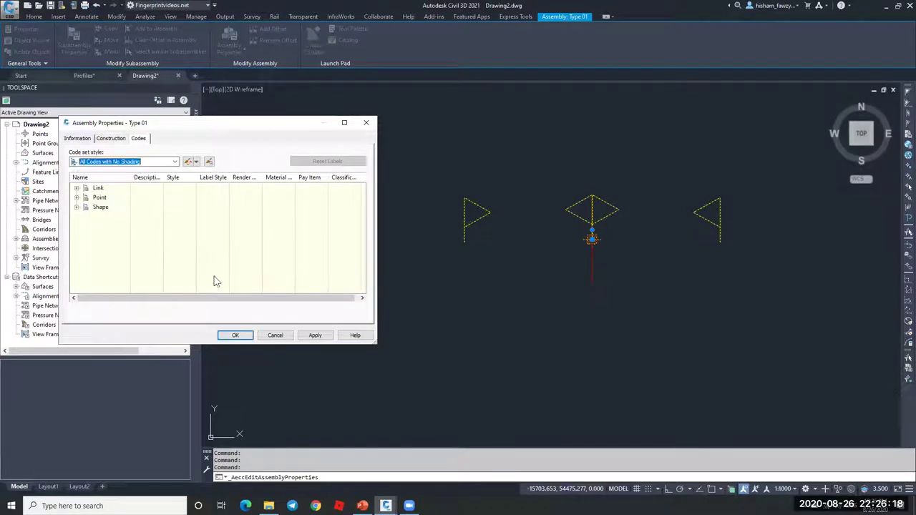
left_click(312, 338)
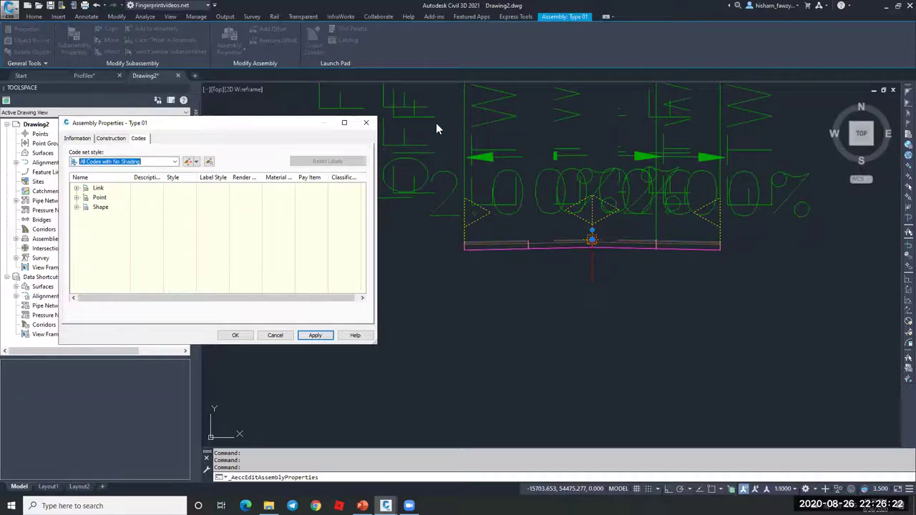
left_click(175, 161)
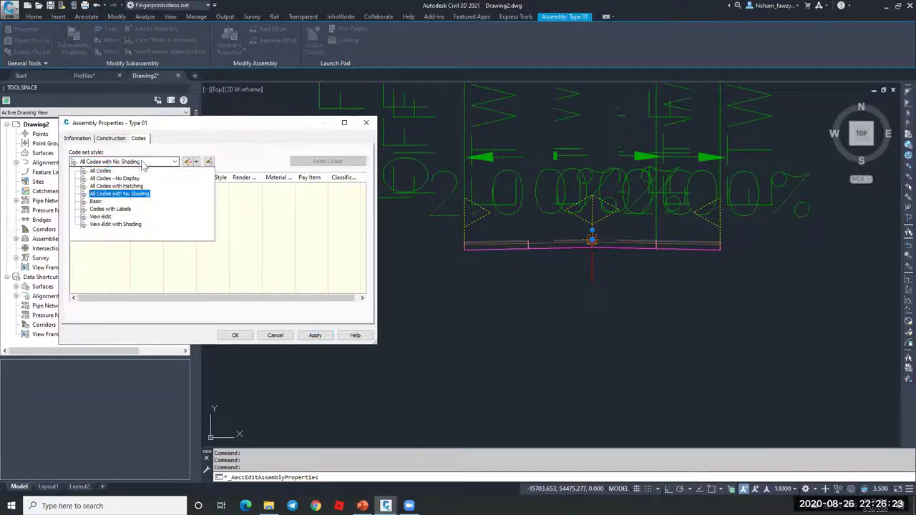
left_click(104, 217)
left_click(319, 335)
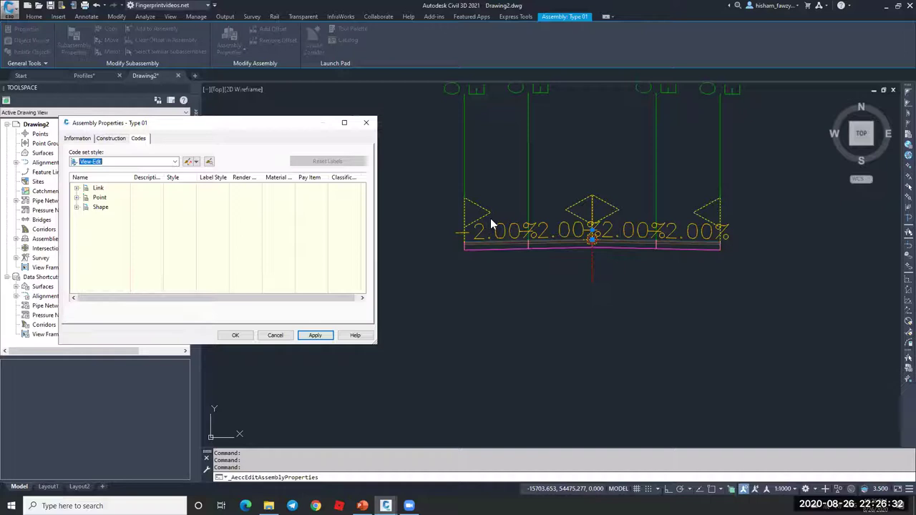
left_click(189, 164)
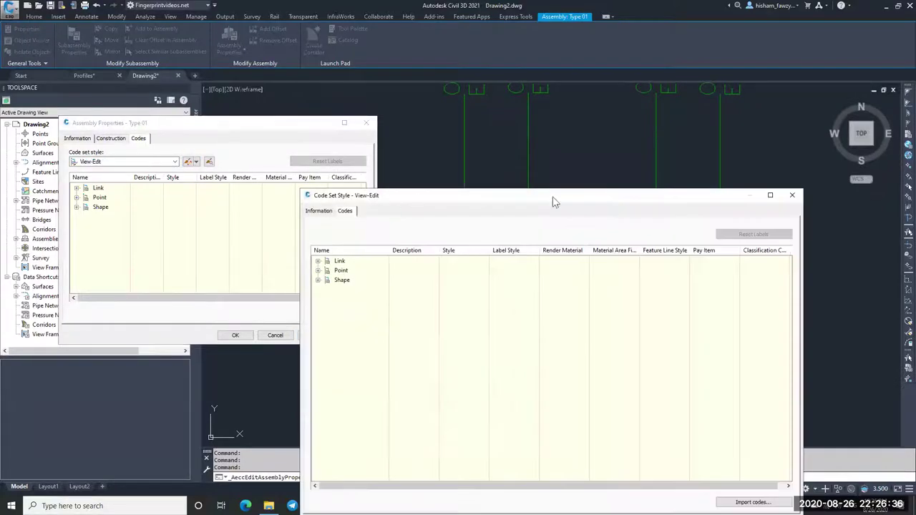
Reopen the View-Edit code set style and expand its Link codes
left_click(795, 194)
left_click(189, 161)
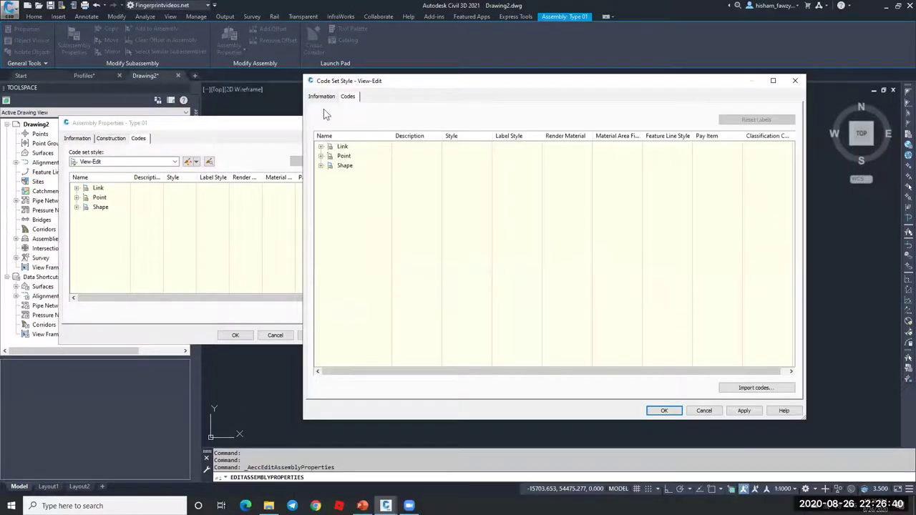
left_click(349, 148)
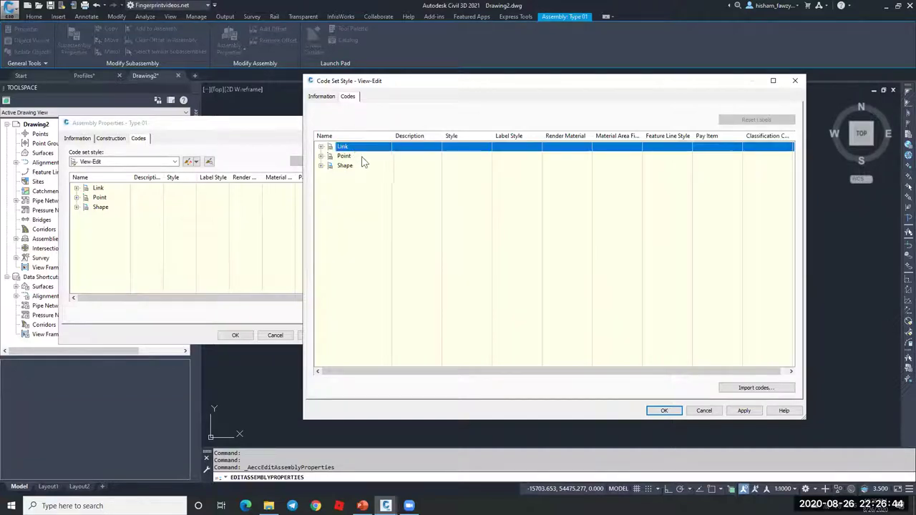
left_click(361, 158)
left_click(362, 166)
left_click(321, 146)
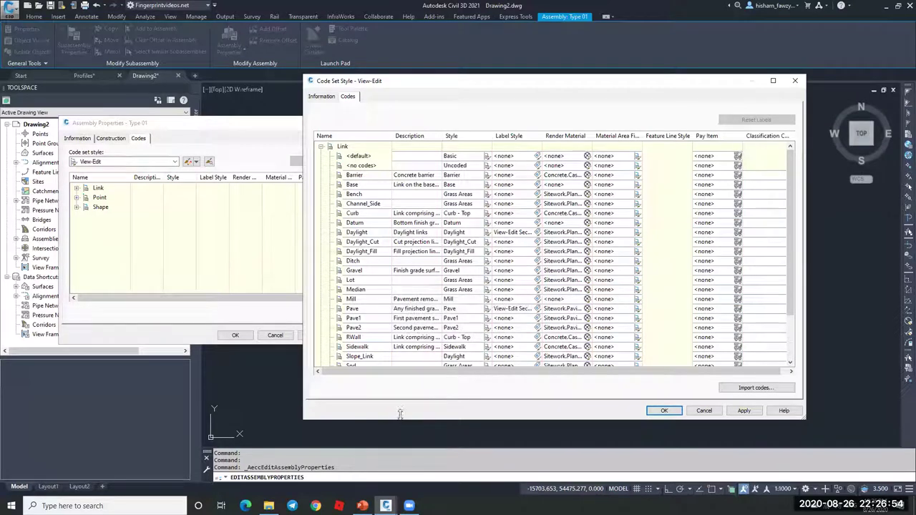
mouse_move(392, 500)
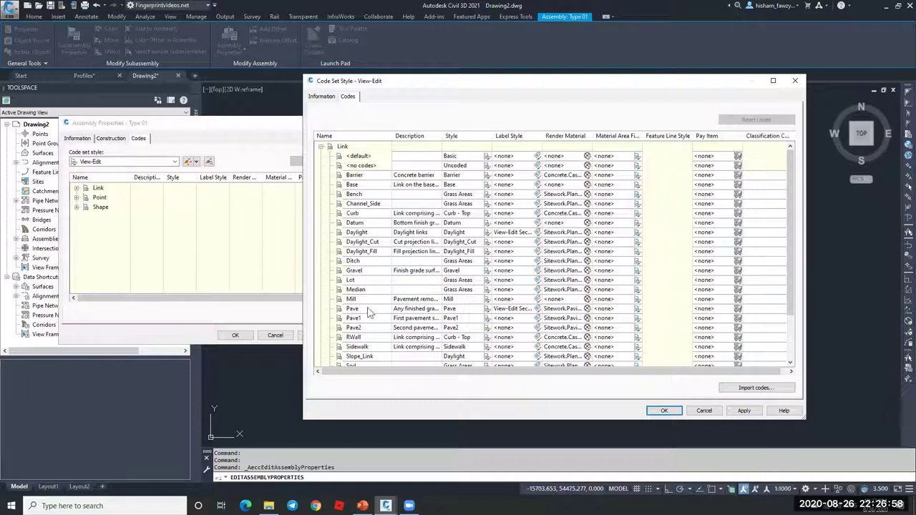
Set the Pave link label style to Steep Grades and apply it to the assembly
left_click(435, 312)
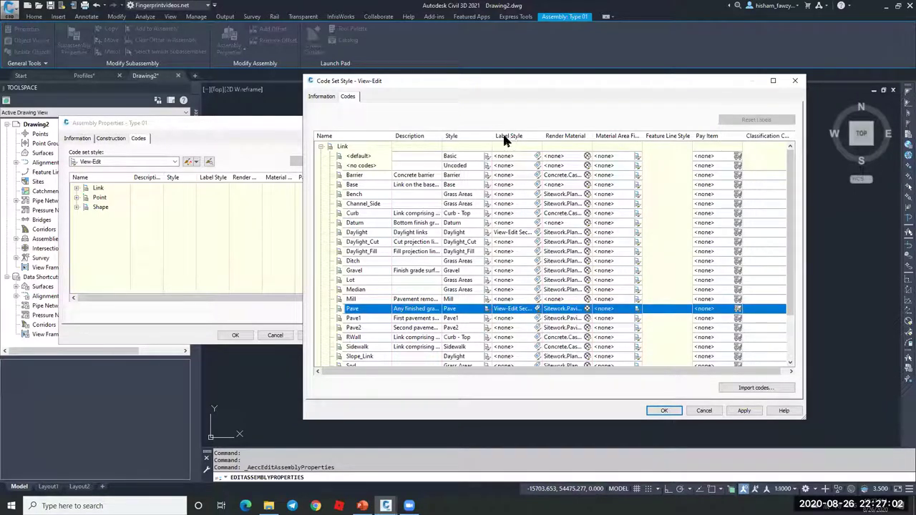
left_click(537, 309)
left_click(504, 179)
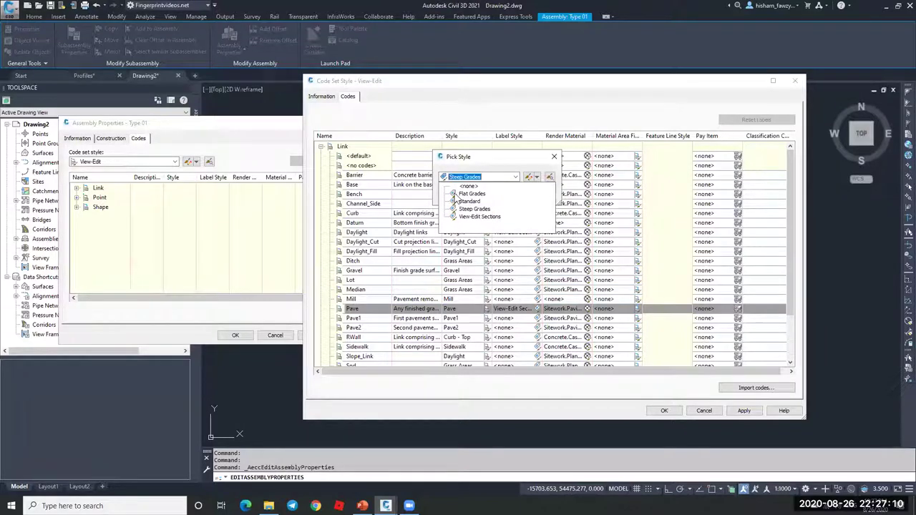
left_click(474, 208)
left_click(501, 194)
left_click(744, 411)
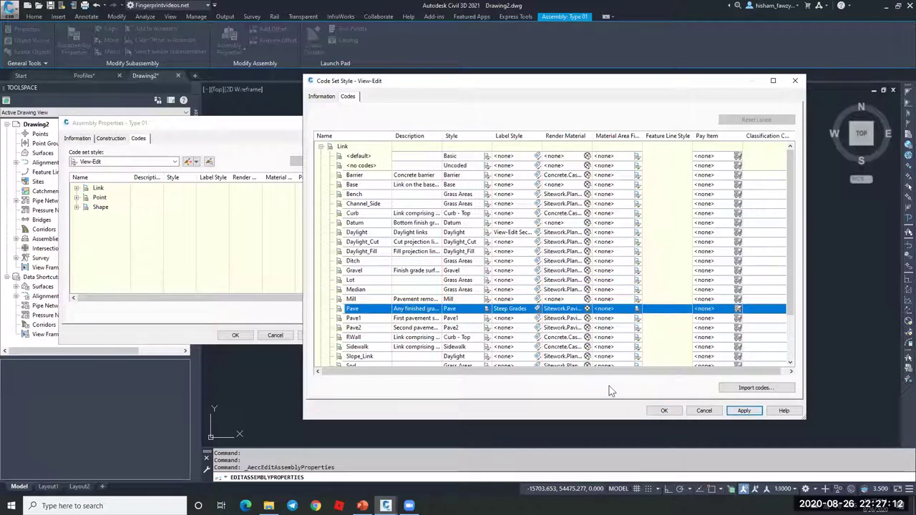
left_click(664, 411)
left_click(317, 337)
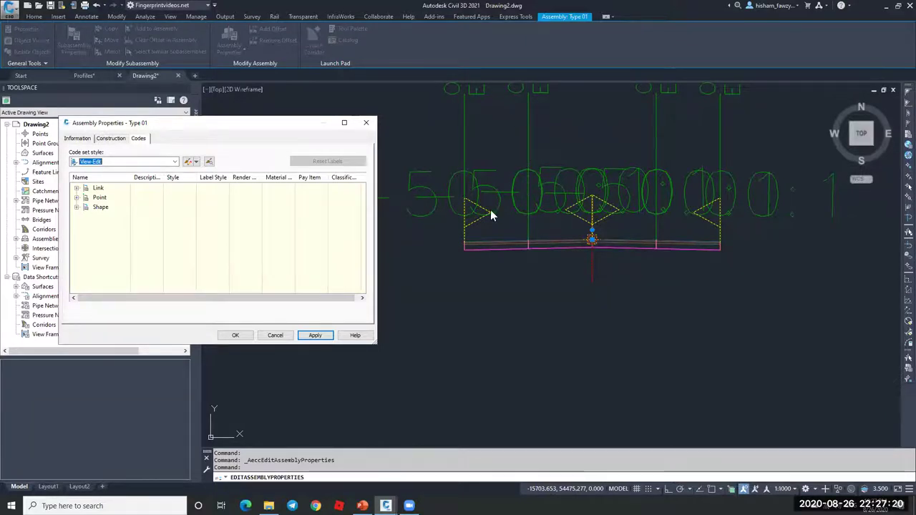
Review the Crown point marker style's display and shape settings, then accept the code set style
left_click(187, 161)
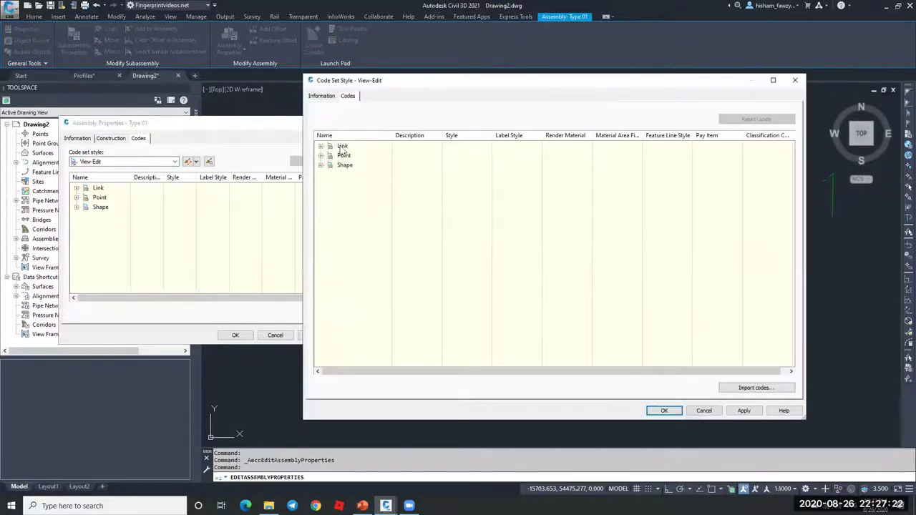
left_click(321, 156)
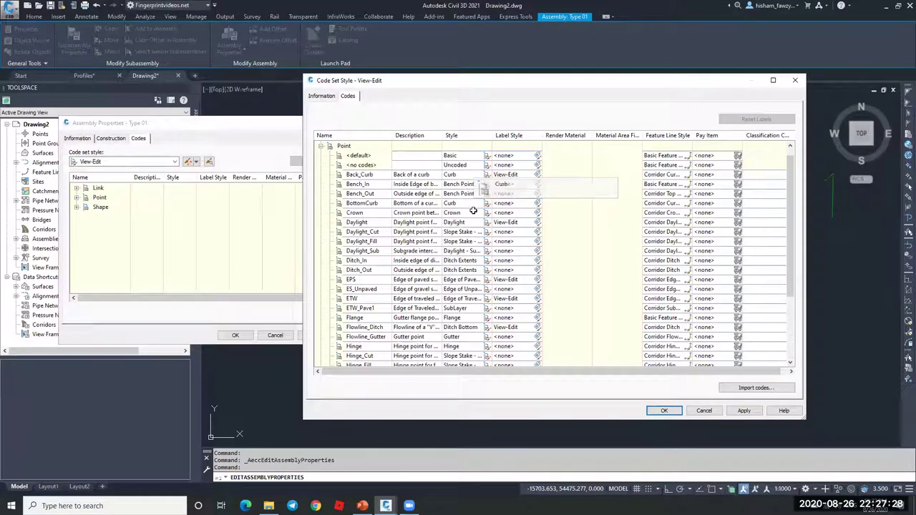
left_click(501, 224)
left_click(485, 177)
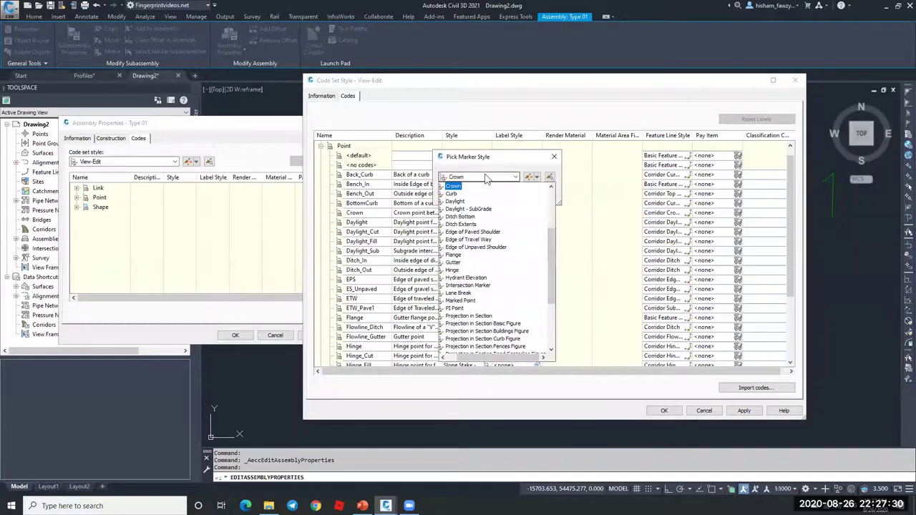
left_click(486, 186)
left_click(530, 176)
left_click(680, 36)
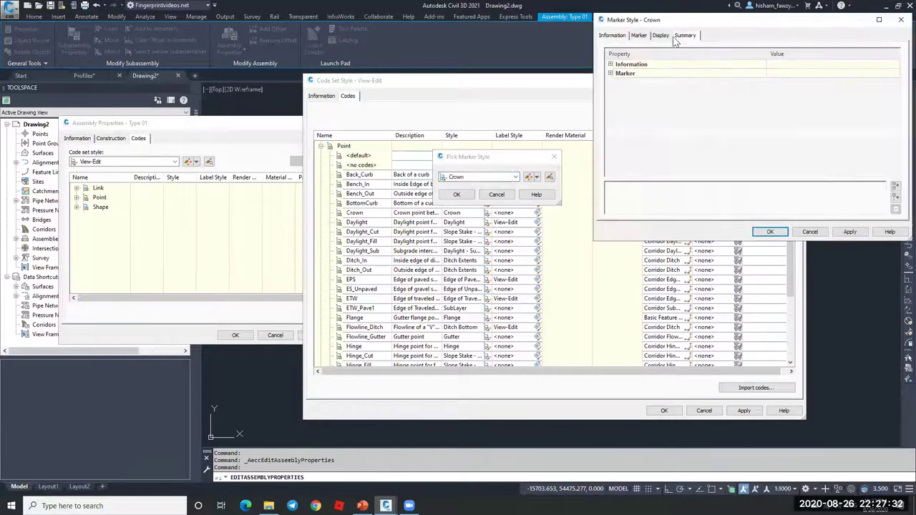
left_click(652, 35)
left_click(641, 36)
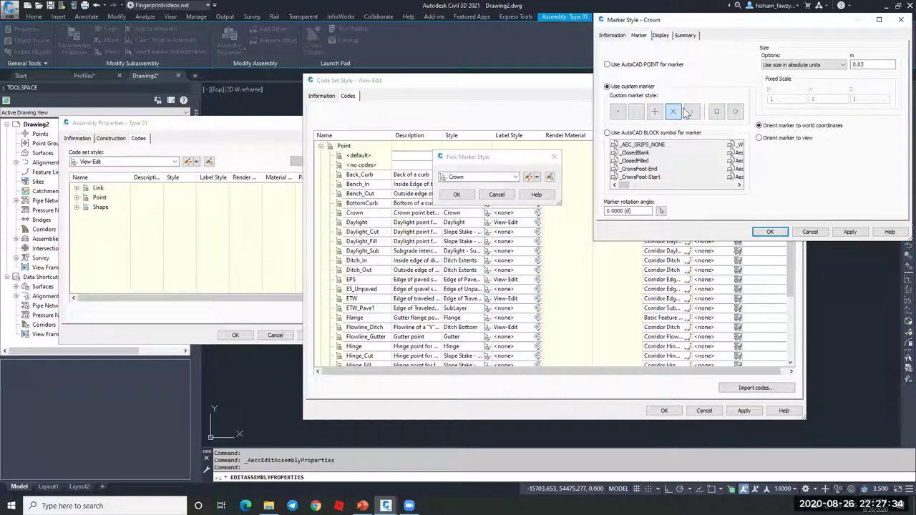
left_click(662, 36)
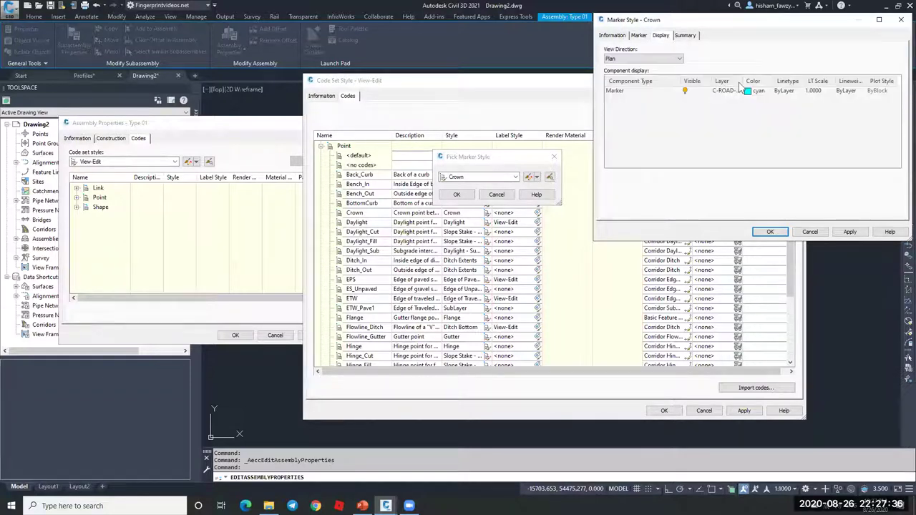
left_click(815, 233)
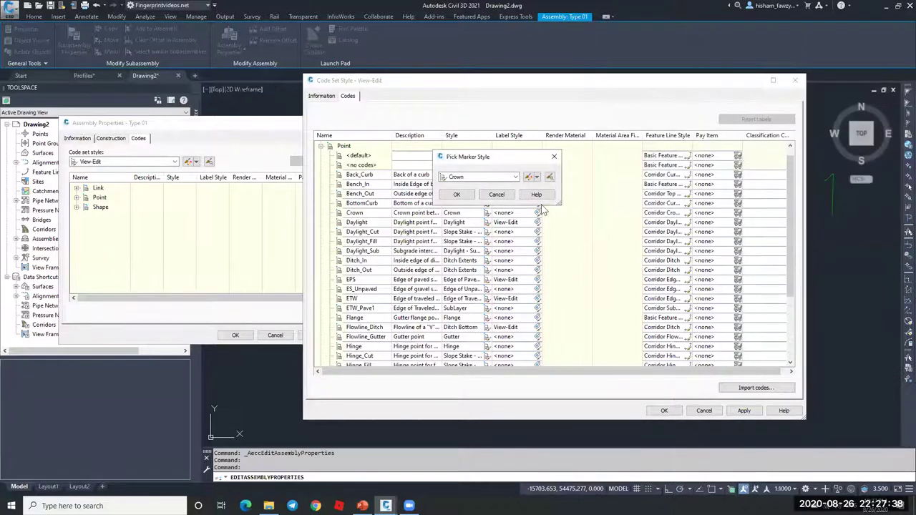
left_click(510, 196)
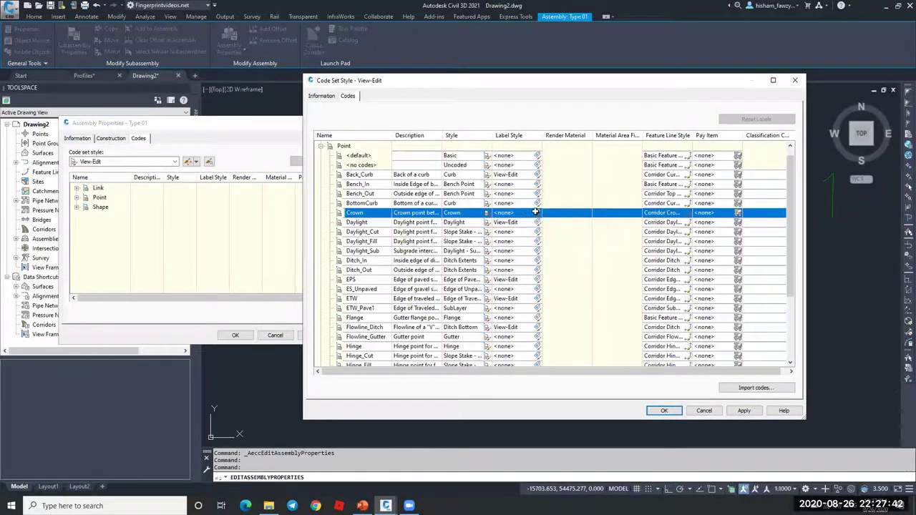
left_click(664, 410)
Close Assembly Properties and clear the assembly selection
key("Escape")
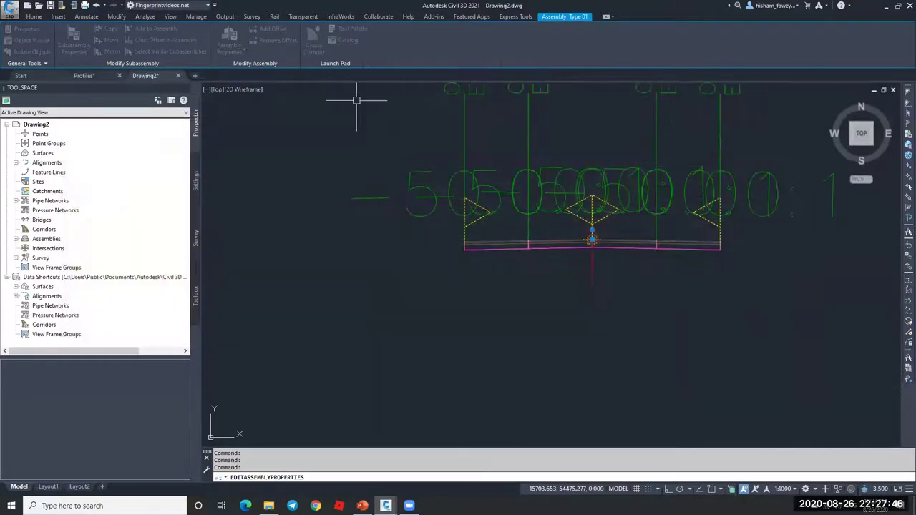
scroll(563, 218, "down", 8)
key("Escape")
scroll(606, 224, "down", 2)
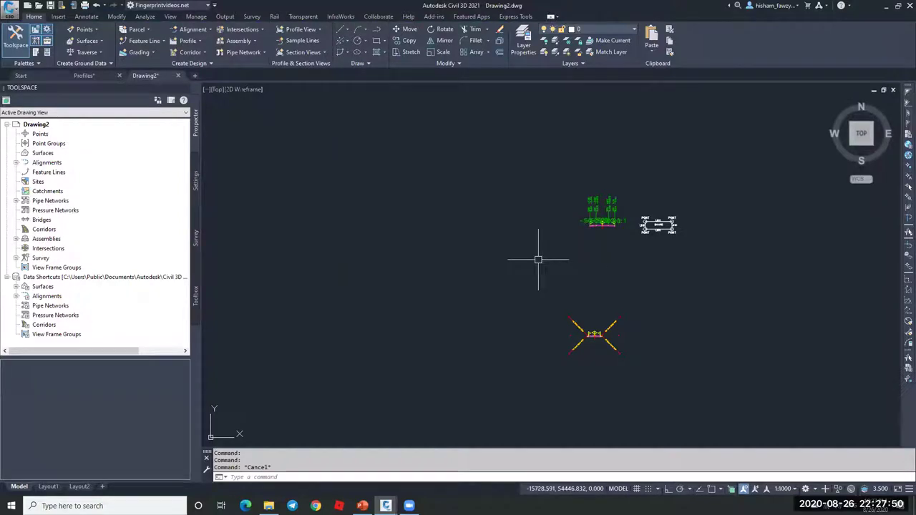
scroll(549, 208, "down", 9)
scroll(554, 206, "down", 2)
Switch to Profiles.dwg and zoom to the alignment start at station 0+000
key("ctrl+Tab")
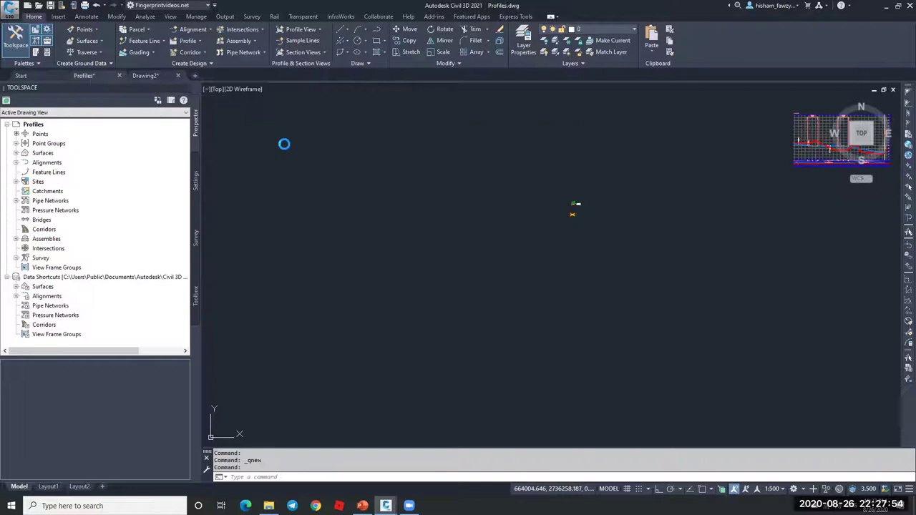
scroll(494, 152, "up", 6)
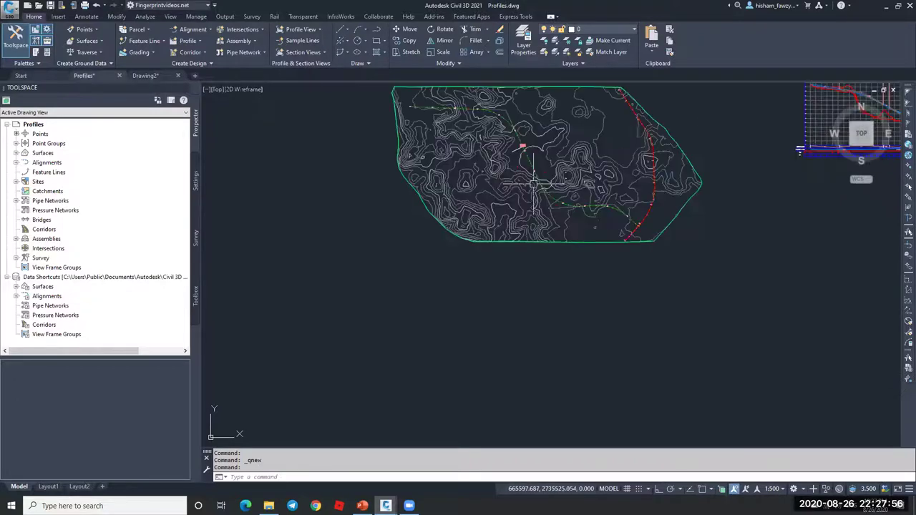
scroll(469, 123, "down", 3)
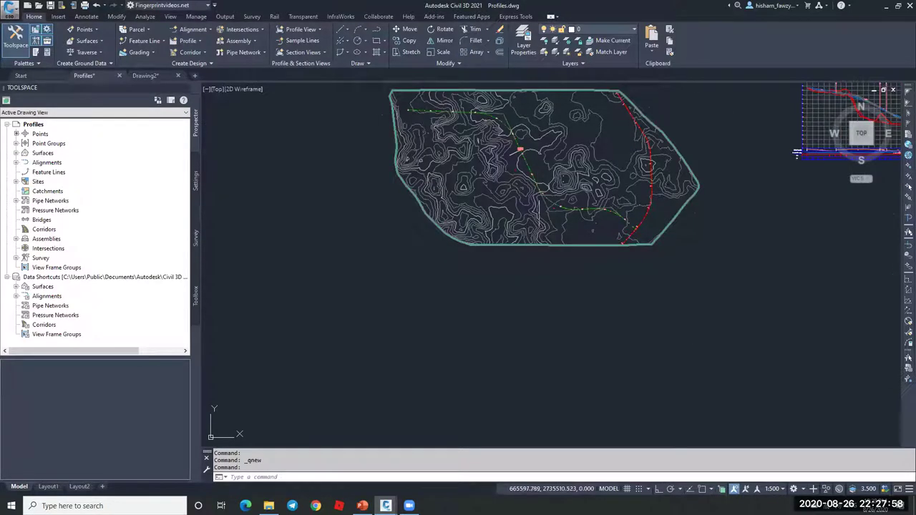
scroll(548, 212, "down", 2)
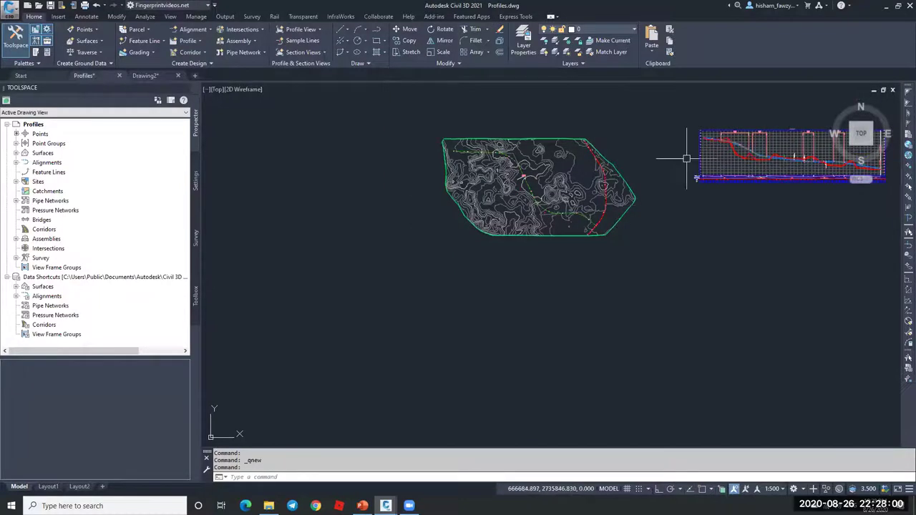
scroll(487, 148, "up", 7)
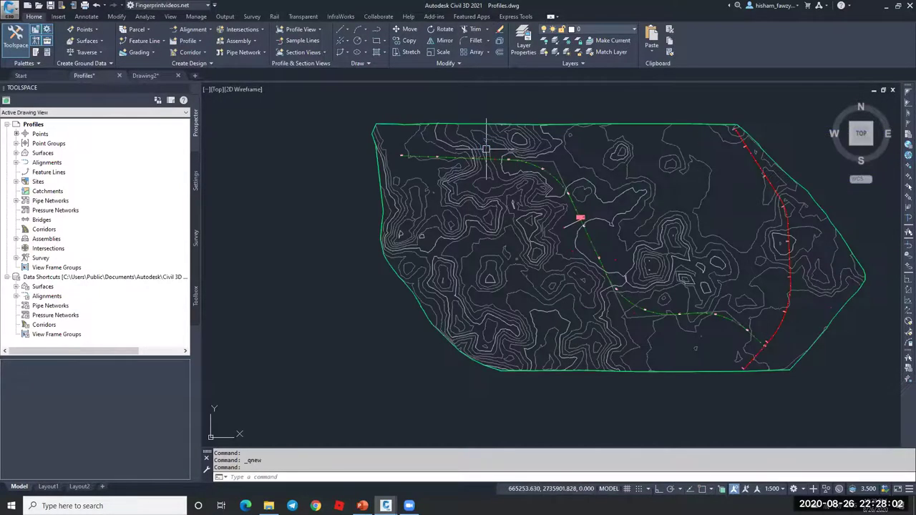
scroll(538, 186, "down", 3)
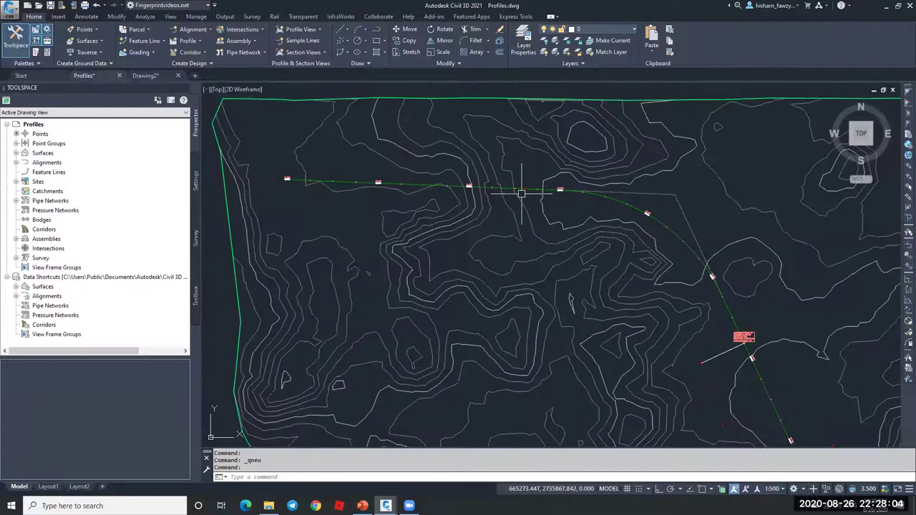
scroll(292, 177, "up", 5)
mouse_move(410, 176)
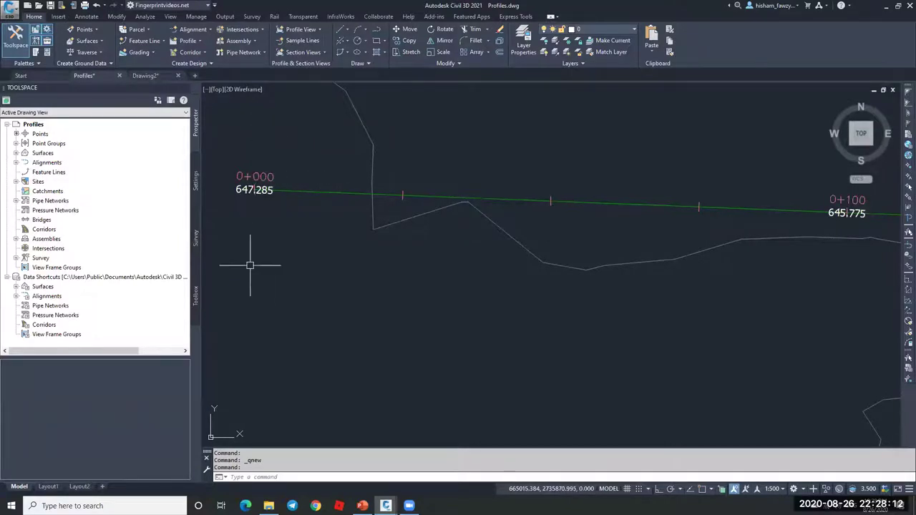
Glance back at Drawing2's assembly, then return to Profiles.dwg
left_click(154, 76)
scroll(568, 219, "up", 10)
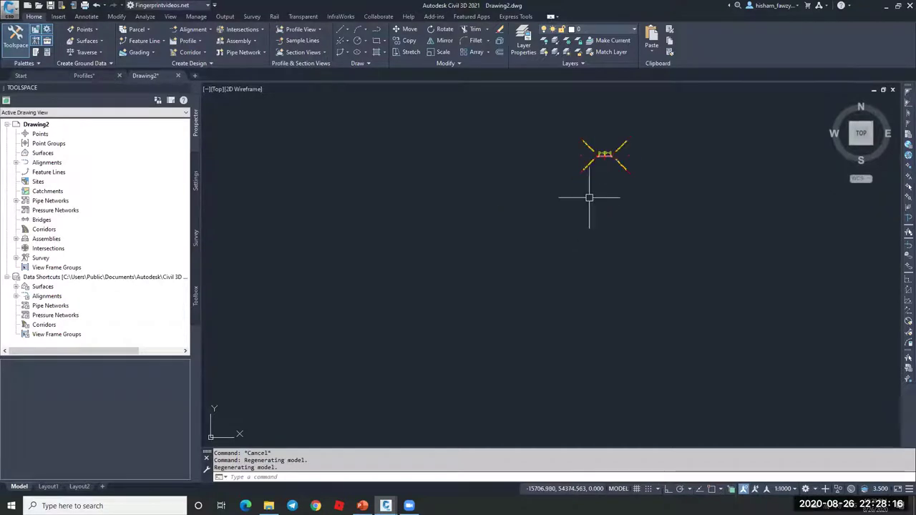
scroll(540, 154, "down", 2)
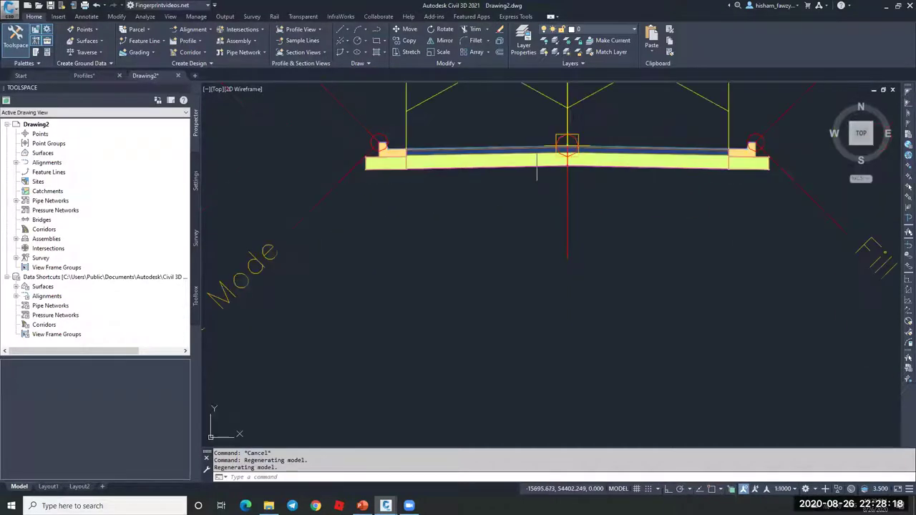
left_click(100, 76)
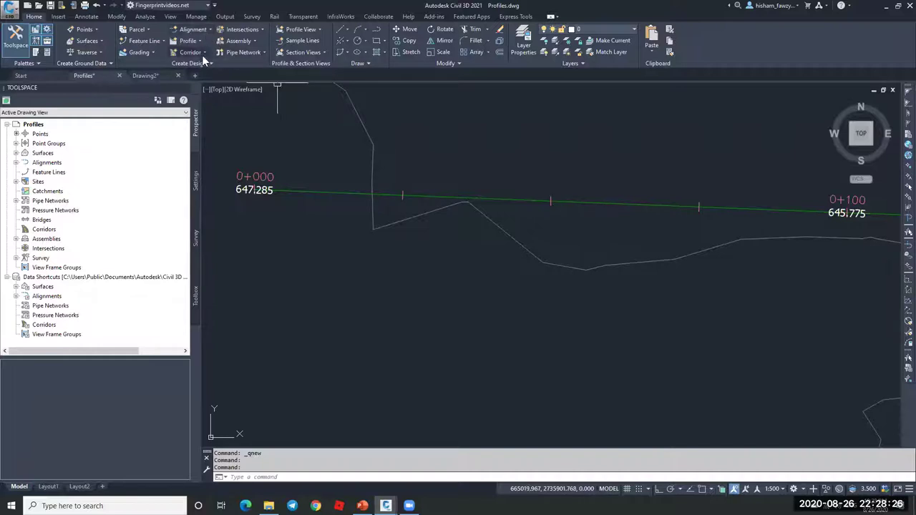
Start inserting a Primary Road Full Section assembly from the tool palettes
left_click(238, 41)
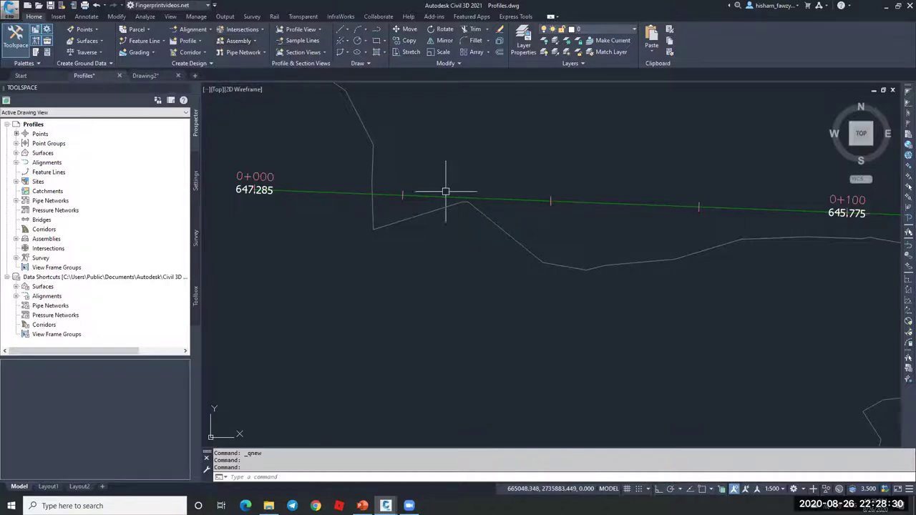
key("ctrl+3")
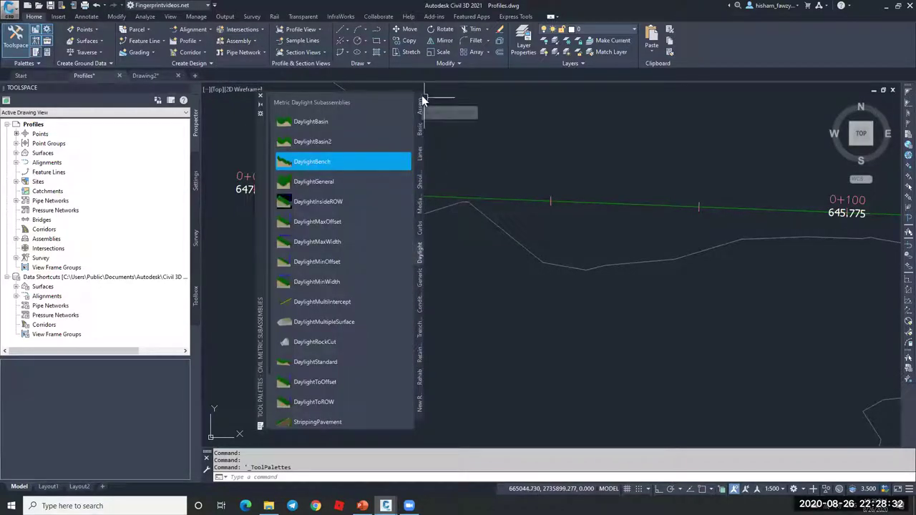
left_click(423, 105)
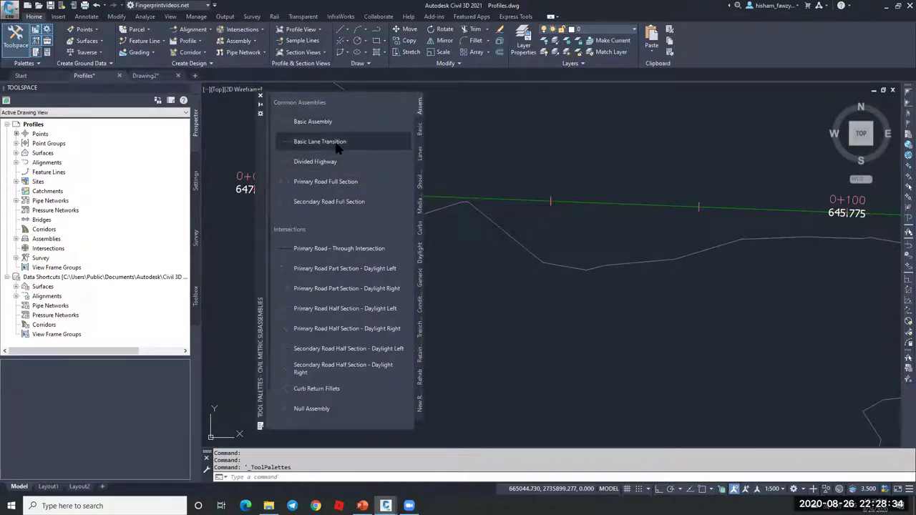
left_click(327, 182)
scroll(794, 215, "down", 4)
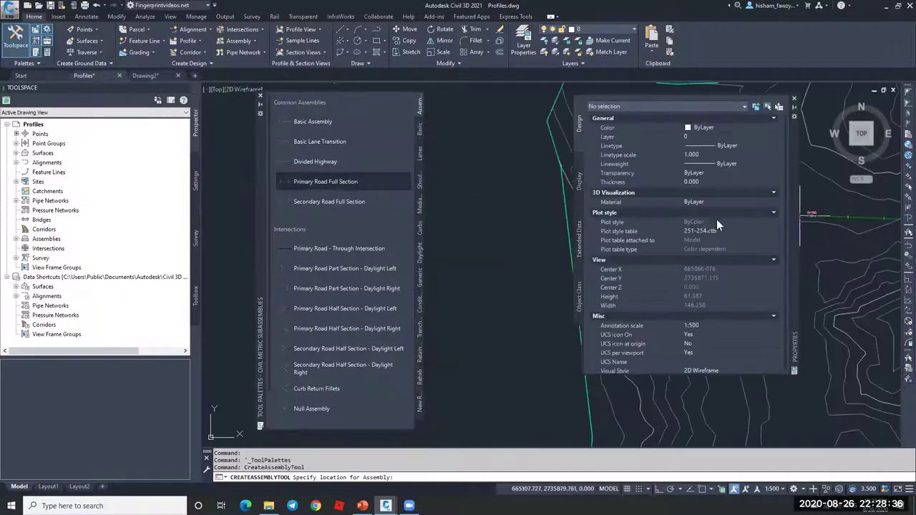
scroll(451, 154, "up", 1)
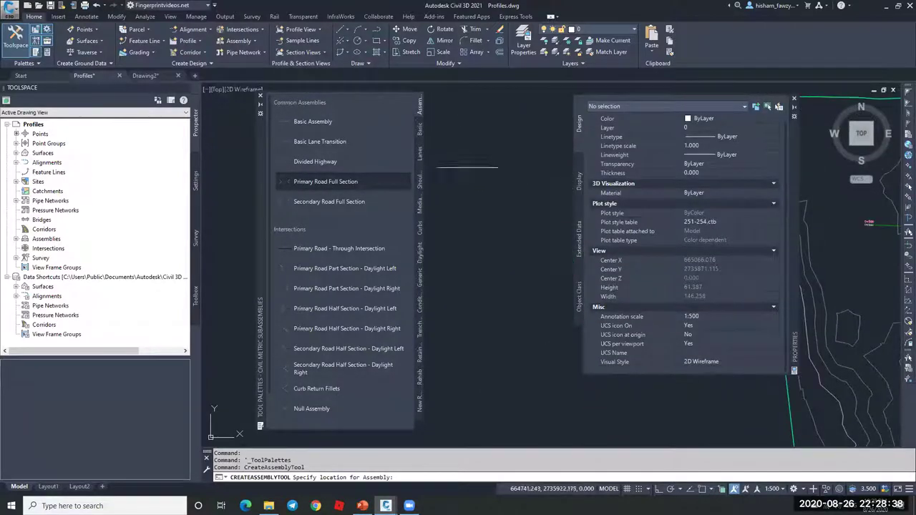
Cancel the assembly placement, clear all Event Viewer events and close the event log
left_click(793, 98)
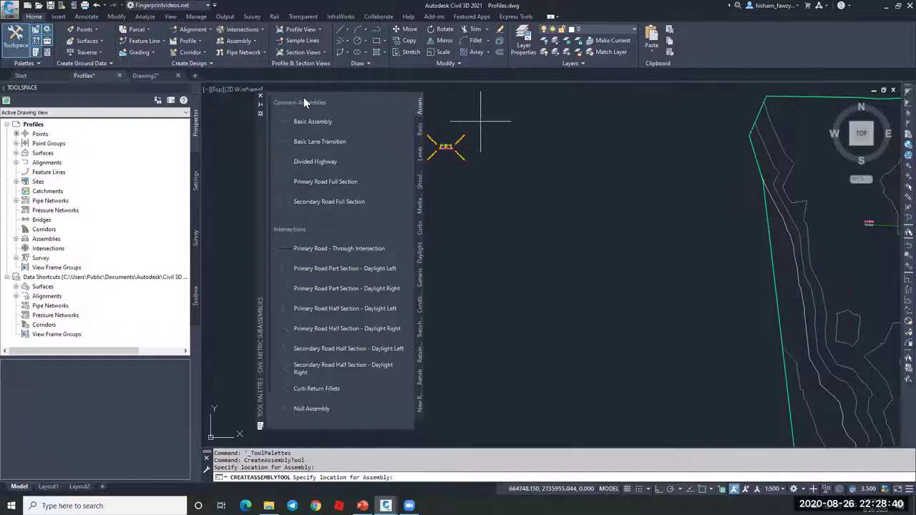
key("Escape")
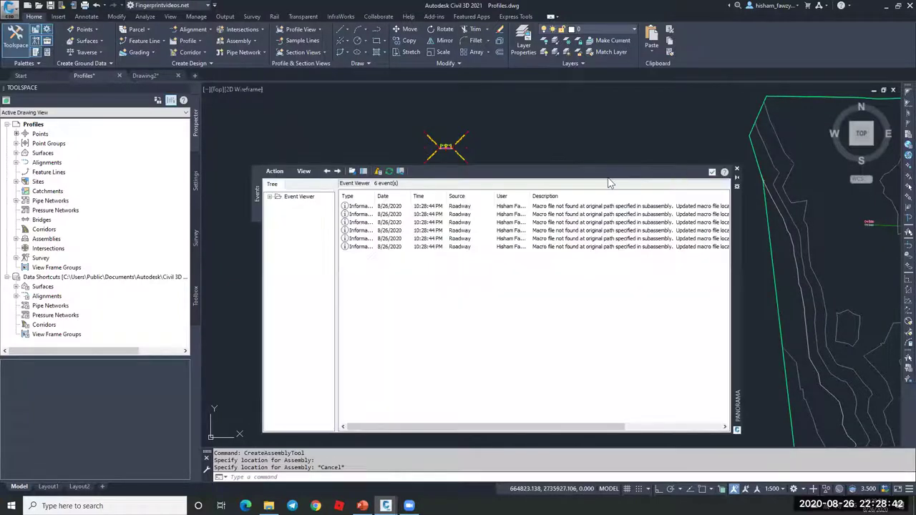
left_click(283, 173)
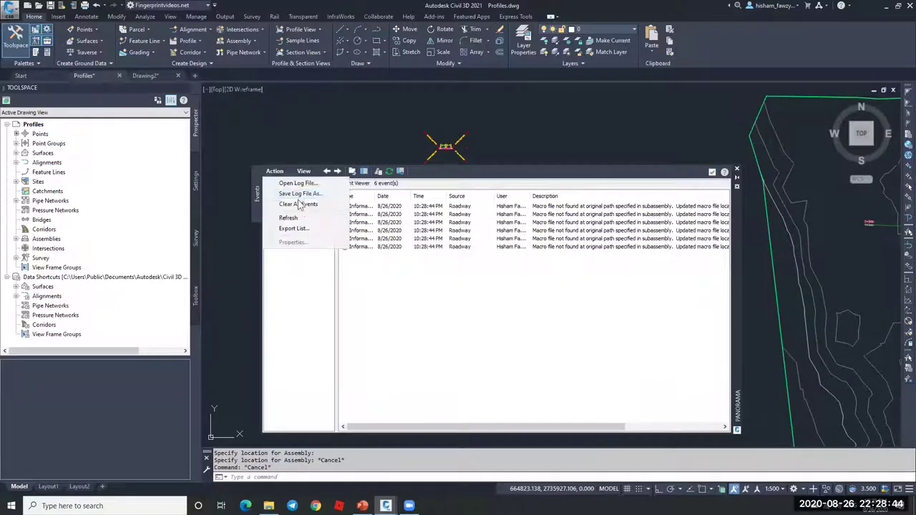
left_click(301, 207)
left_click(711, 173)
key("Escape")
key("Escape")
Reposition the plan view and the Create Corridor dialog on screen
mouse_move(709, 215)
middle_mouse_down()
mouse_move(593, 225)
mouse_move(602, 227)
middle_mouse_up()
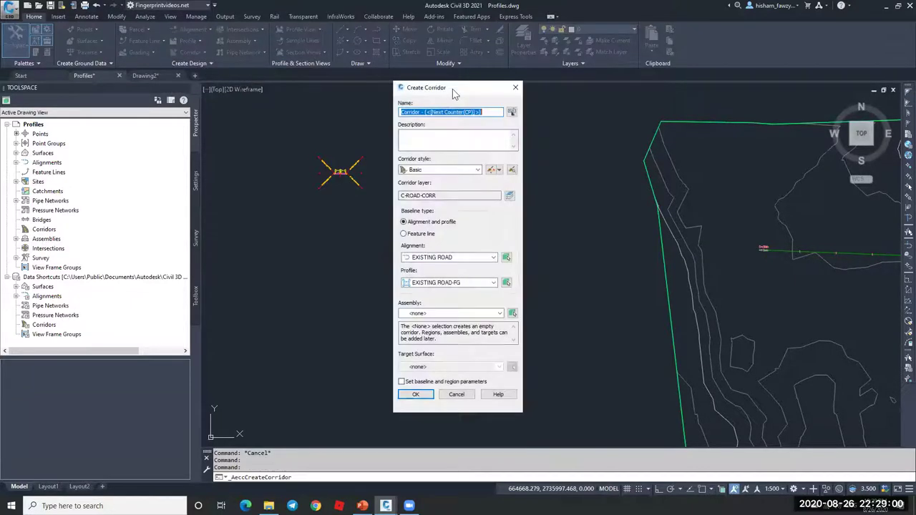
left_click_drag(452, 89, 541, 69)
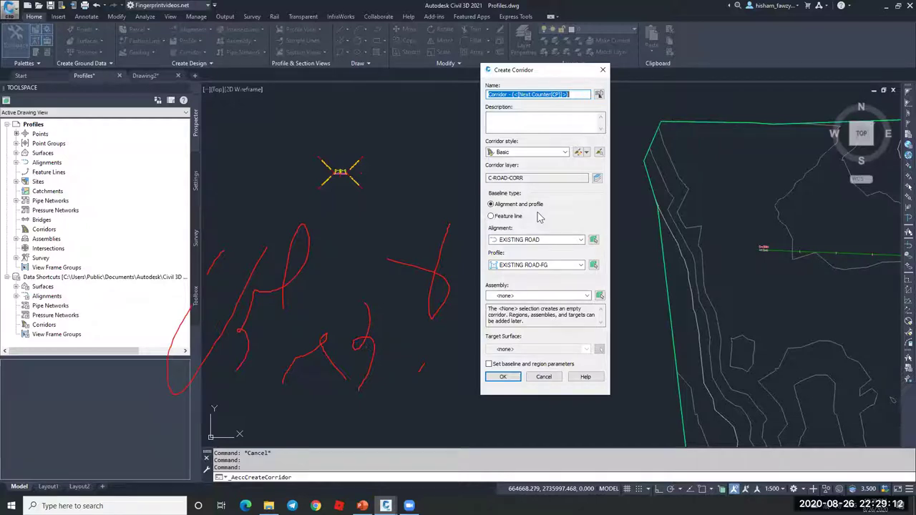
key("Escape")
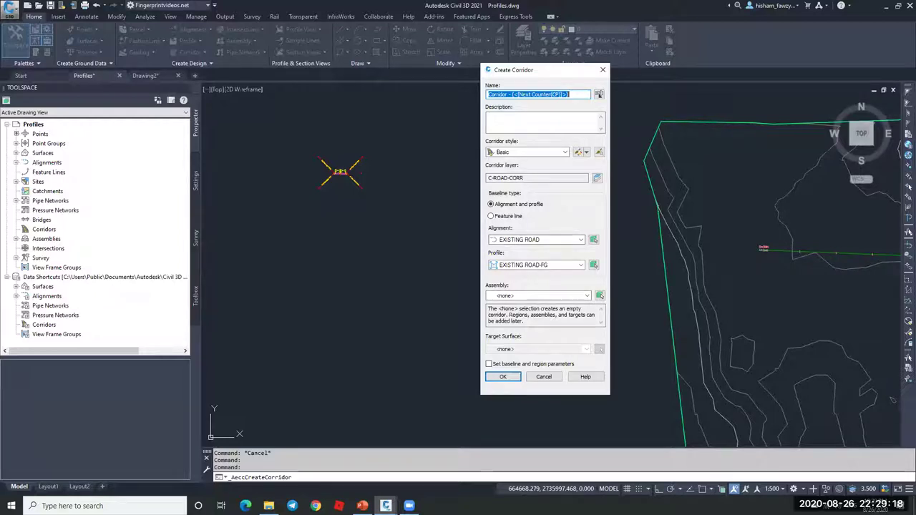
left_click_drag(712, 249, 791, 209)
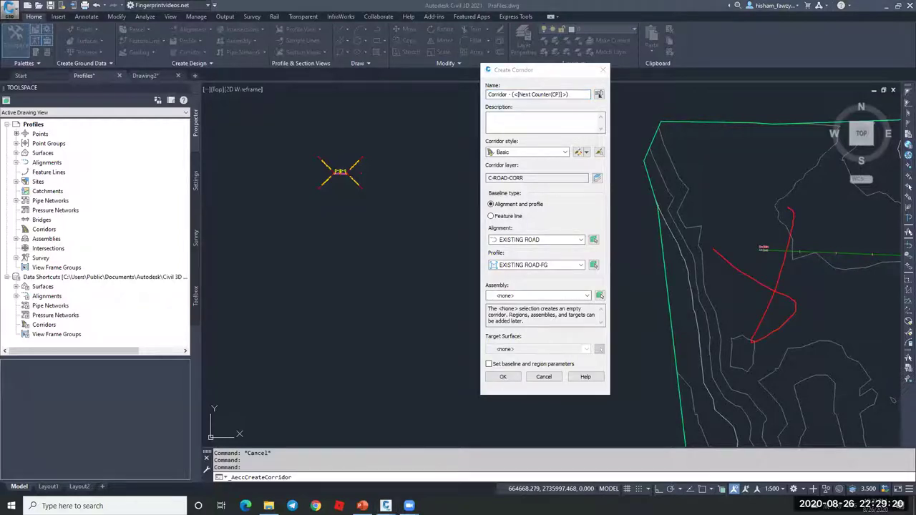
left_click_drag(660, 235, 685, 326)
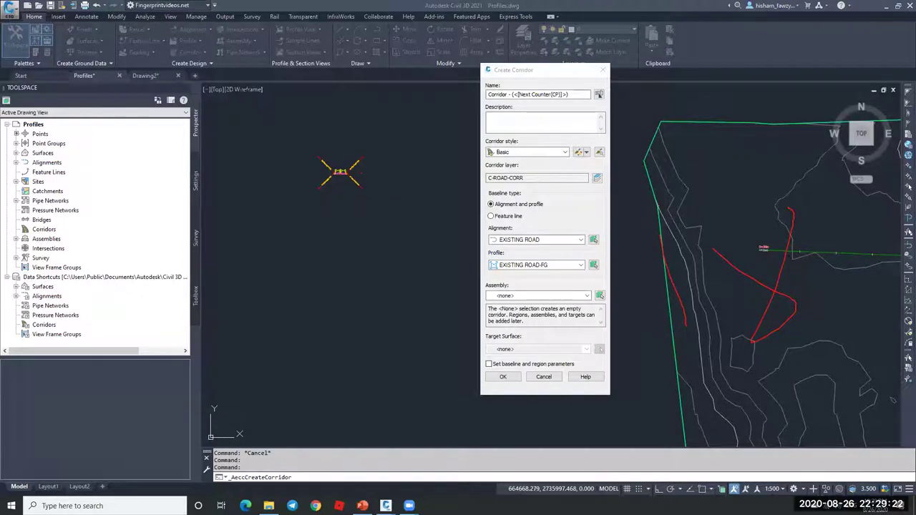
left_click_drag(714, 250, 562, 379)
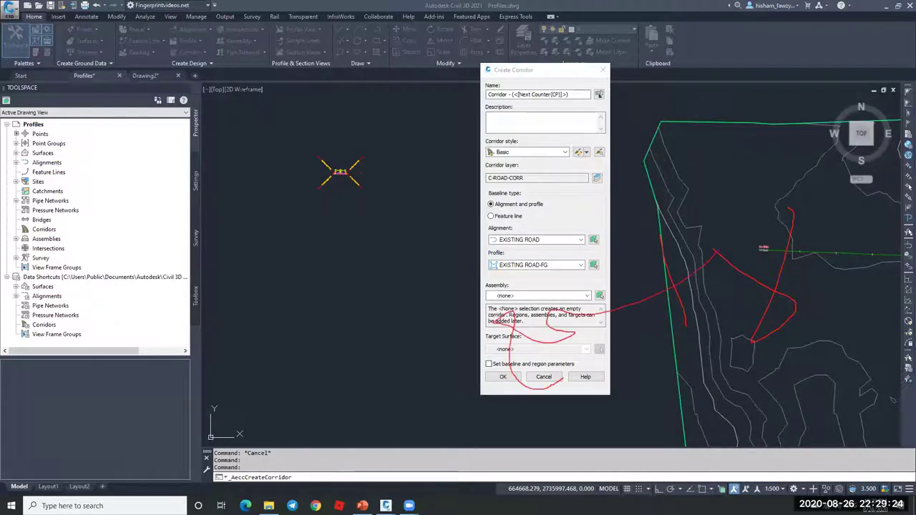
key("Escape")
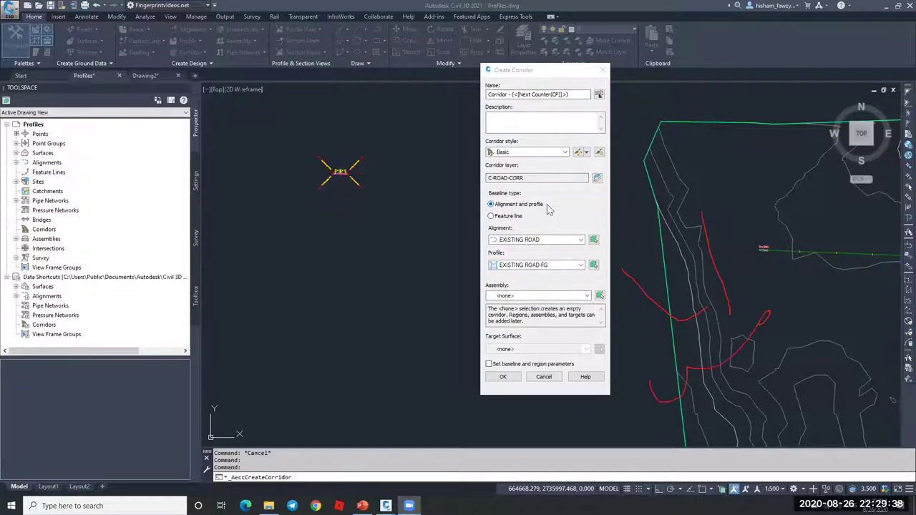
Create the corridor with ROAD 01, ROAD 01-FG02 and Primary Road Full Section, with baseline parameters ticked
left_click(541, 239)
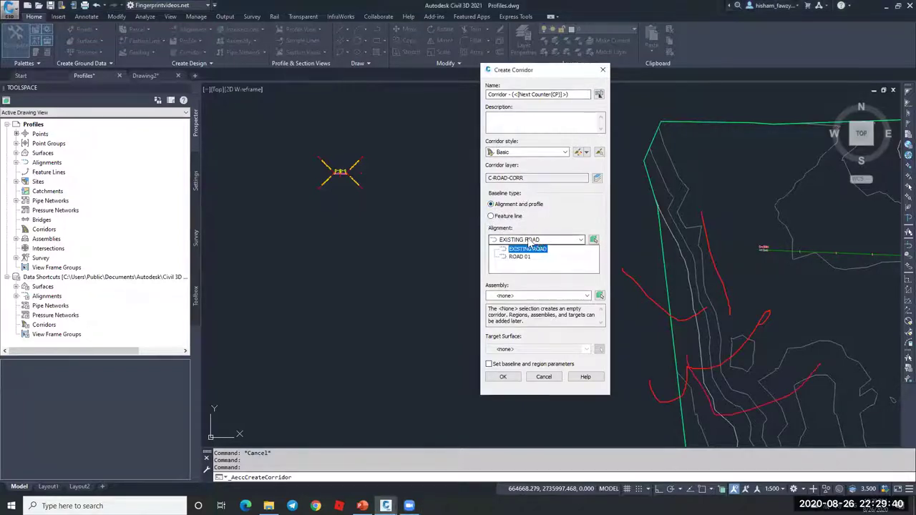
left_click(522, 257)
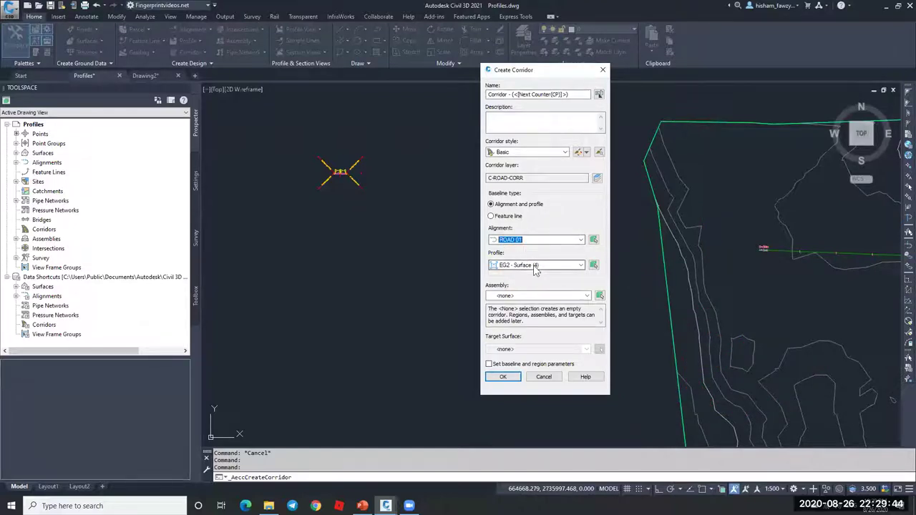
left_click(533, 264)
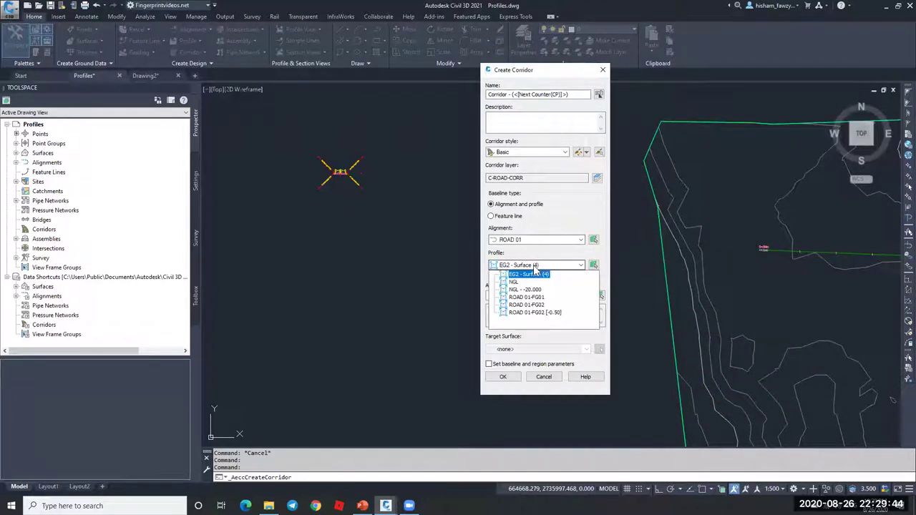
left_click(531, 306)
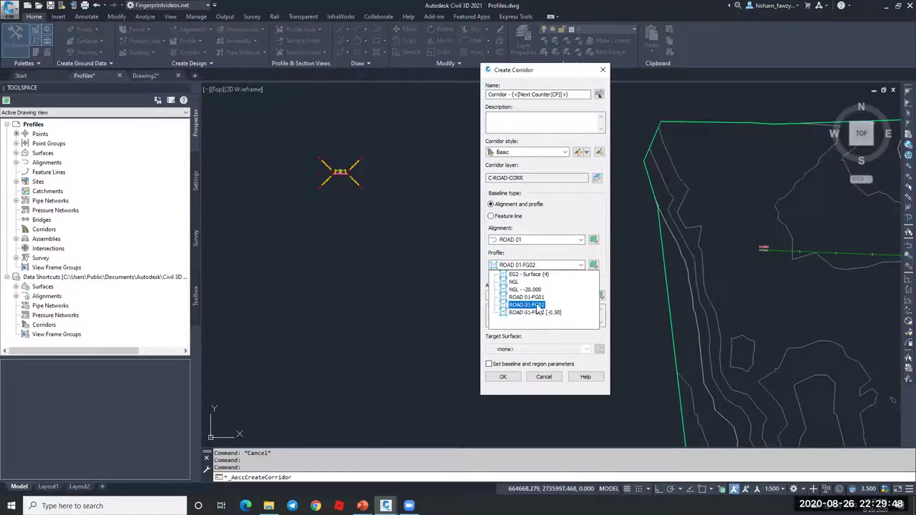
left_click(532, 306)
left_click(526, 296)
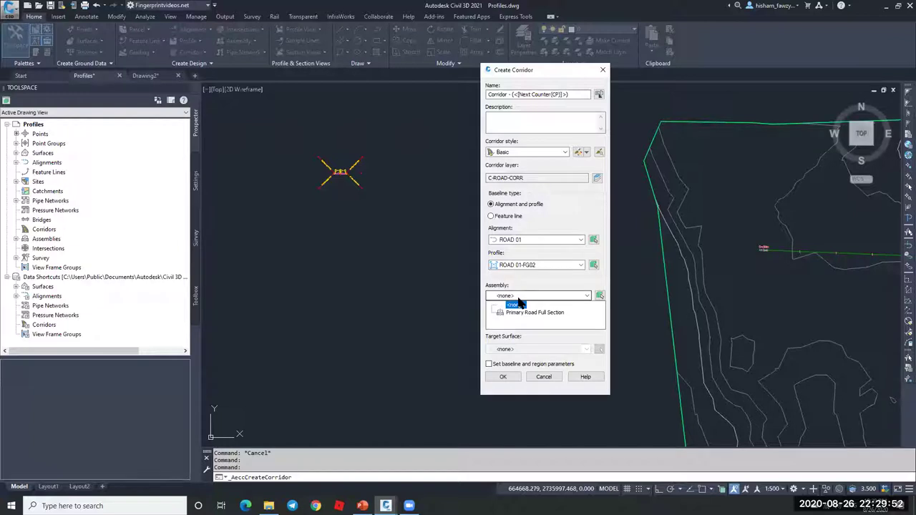
left_click(533, 312)
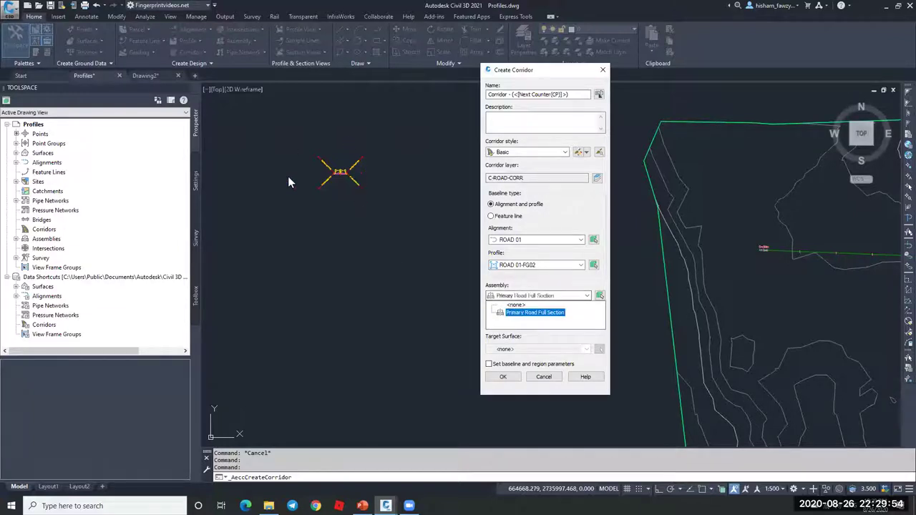
left_click(531, 313)
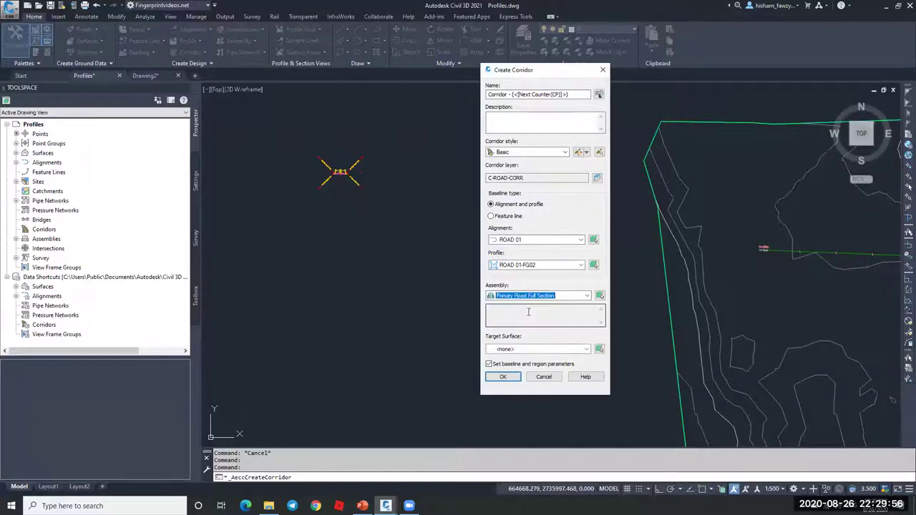
left_click(526, 349)
left_click(526, 356)
left_click(504, 372)
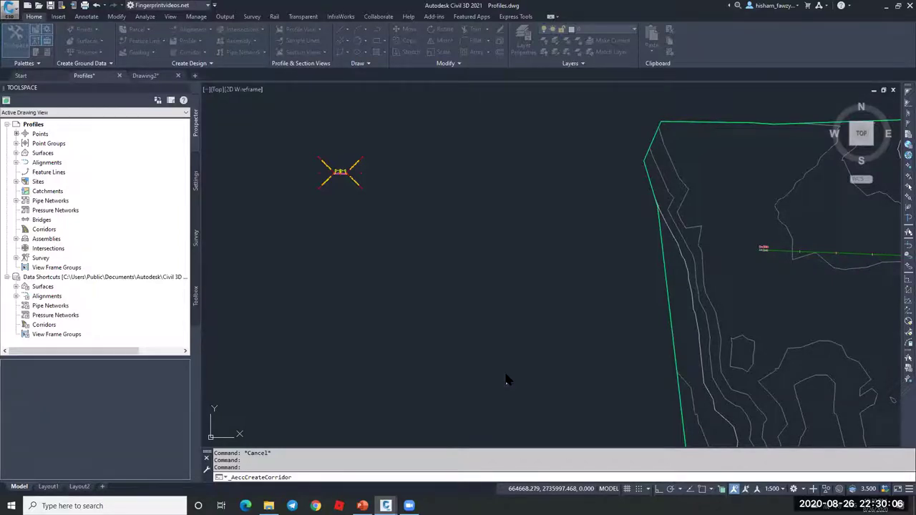
Centre the Baseline and Region Parameters dialog and widen columns to show ROAD 01-FG02
left_click_drag(781, 155, 372, 87)
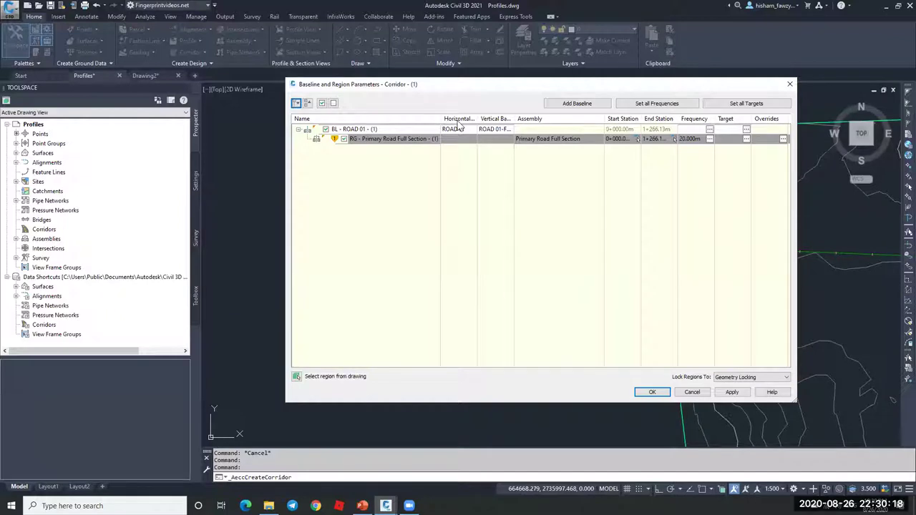
left_click_drag(509, 118, 538, 119)
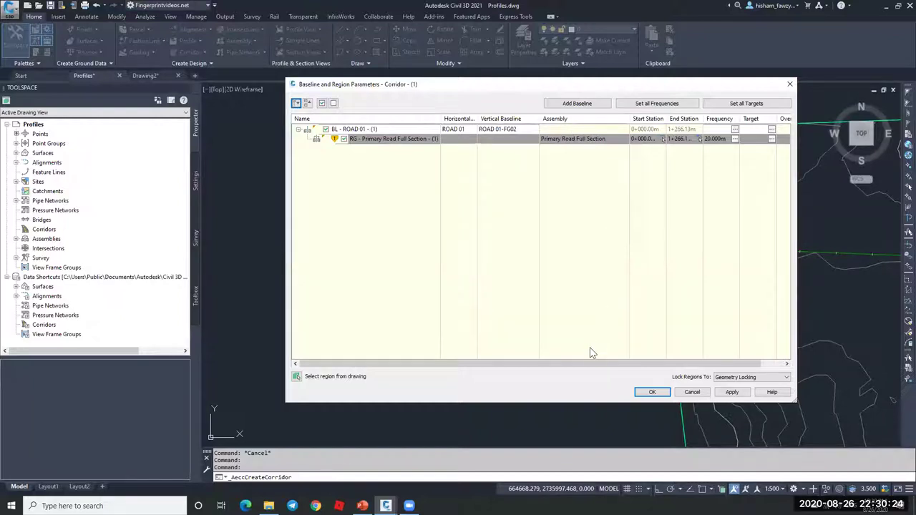
left_click_drag(526, 365, 549, 364)
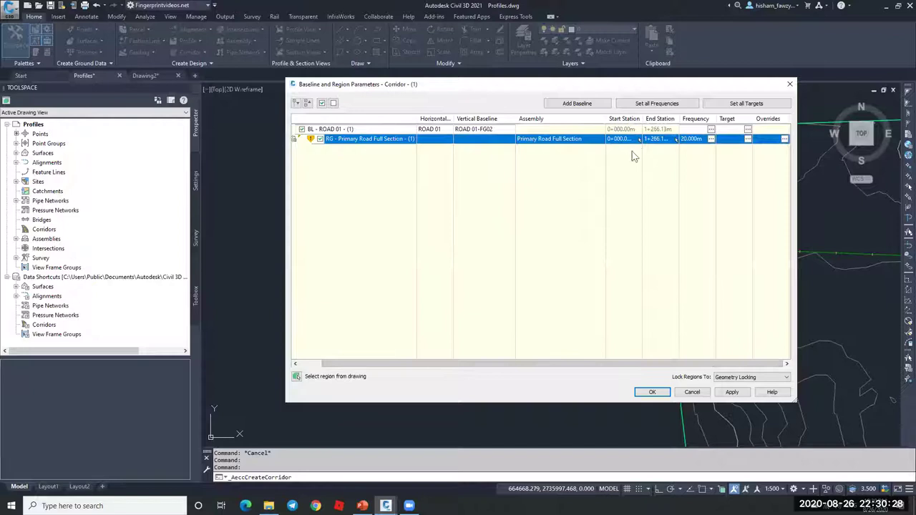
Set the ROAD 01 region End Station to 0+300 and bring up its Frequency settings
left_click(675, 140)
scroll(472, 189, "down", 5)
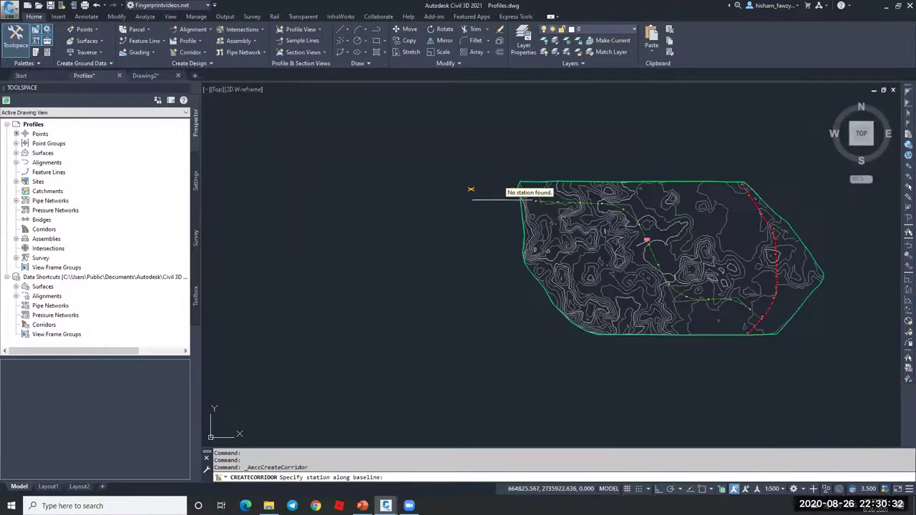
scroll(565, 204, "up", 7)
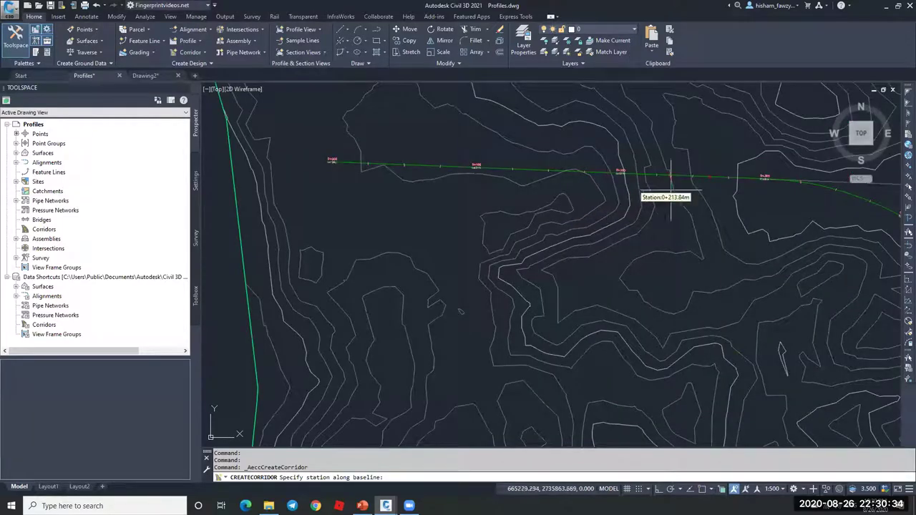
left_click(776, 191)
left_click(655, 139)
type("300")
key("Return")
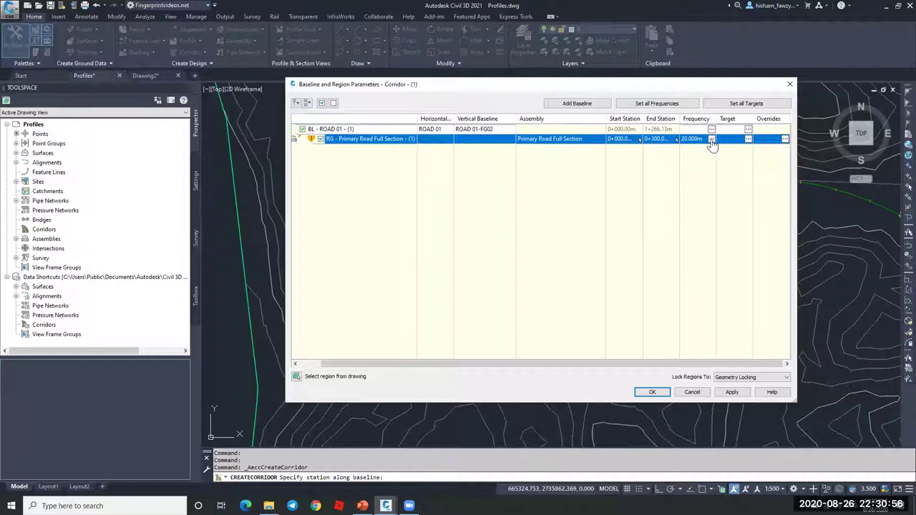
left_click(711, 141)
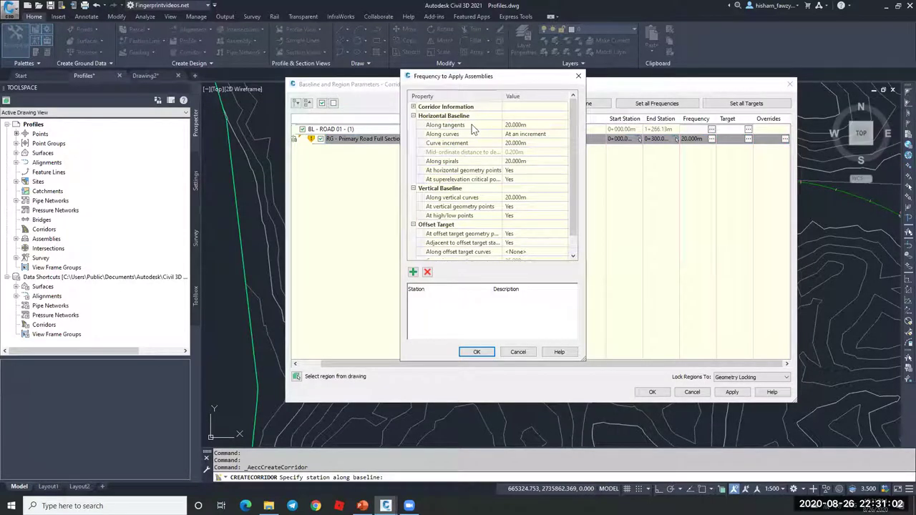
Set assembly spacing to 10 m along tangents, 5 m curve increment and 5 m along spirals
left_click(473, 126)
left_click(527, 124)
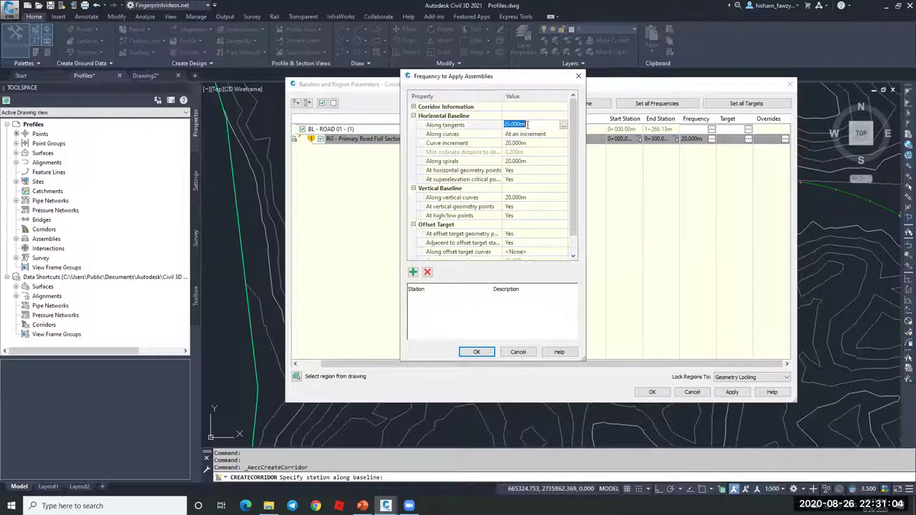
type("10")
key("Return")
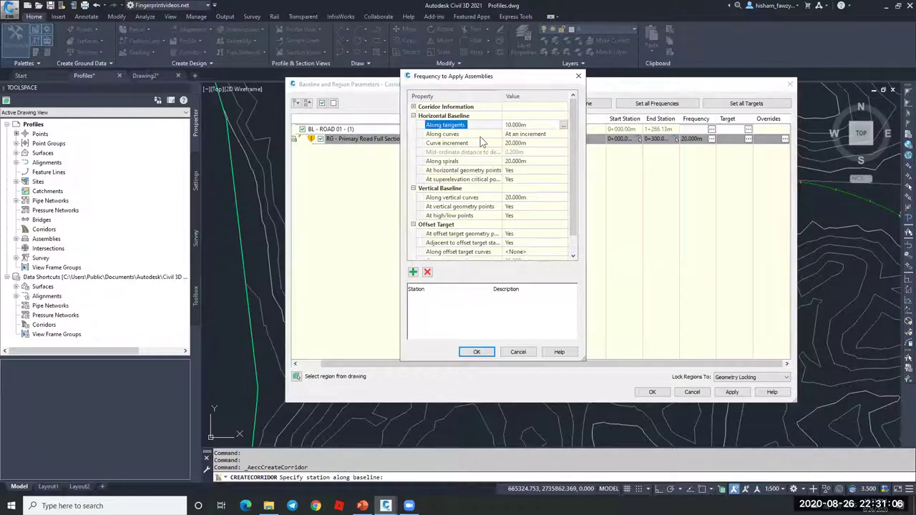
left_click(461, 143)
left_click(526, 143)
type("5")
key("Return")
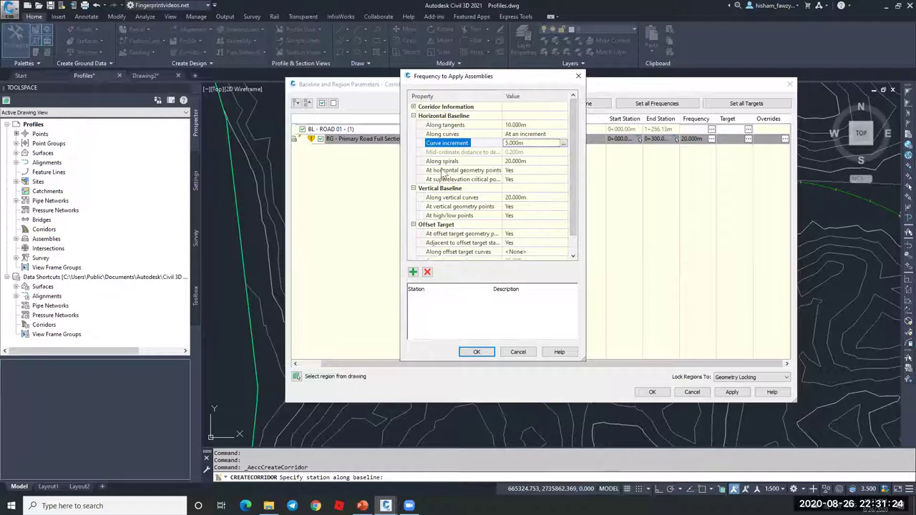
left_click(533, 161)
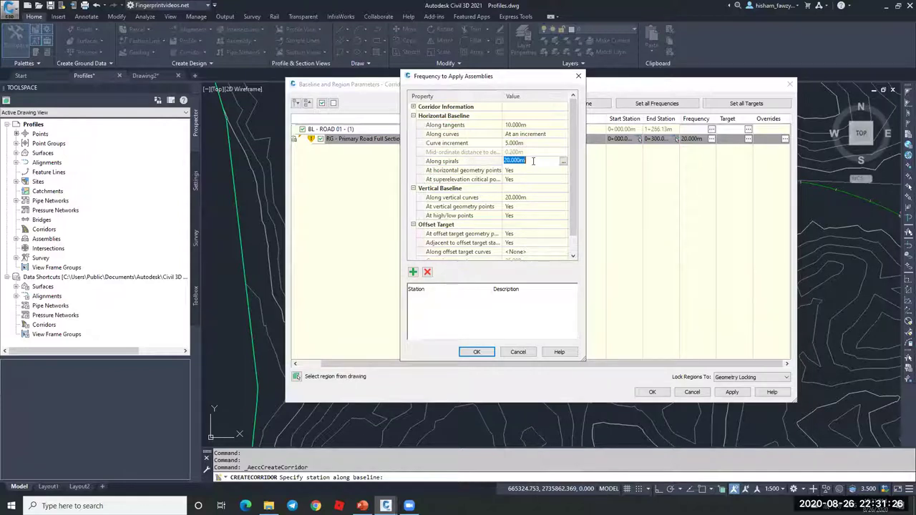
type("5")
key("Return")
Review the vertical curve, horizontal geometry and superelevation point options, then accept the frequencies
left_click(472, 199)
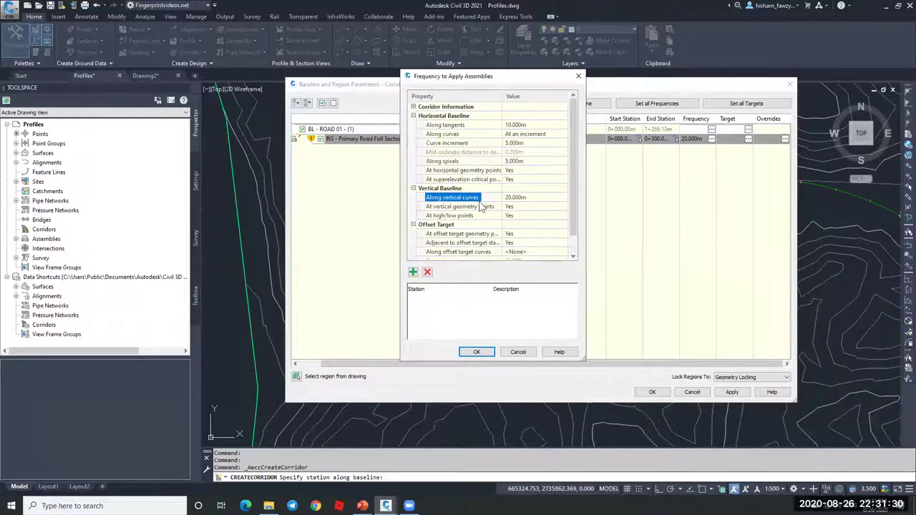
left_click(484, 171)
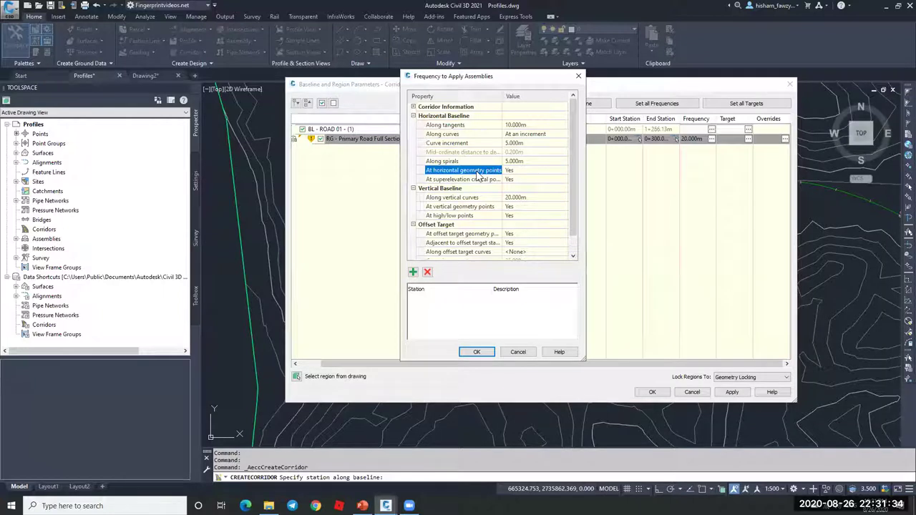
left_click(489, 180)
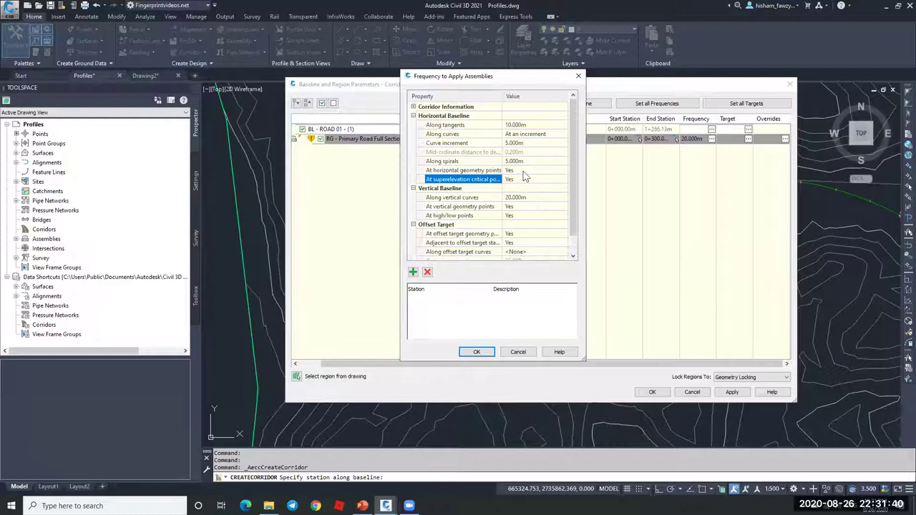
left_click(523, 172)
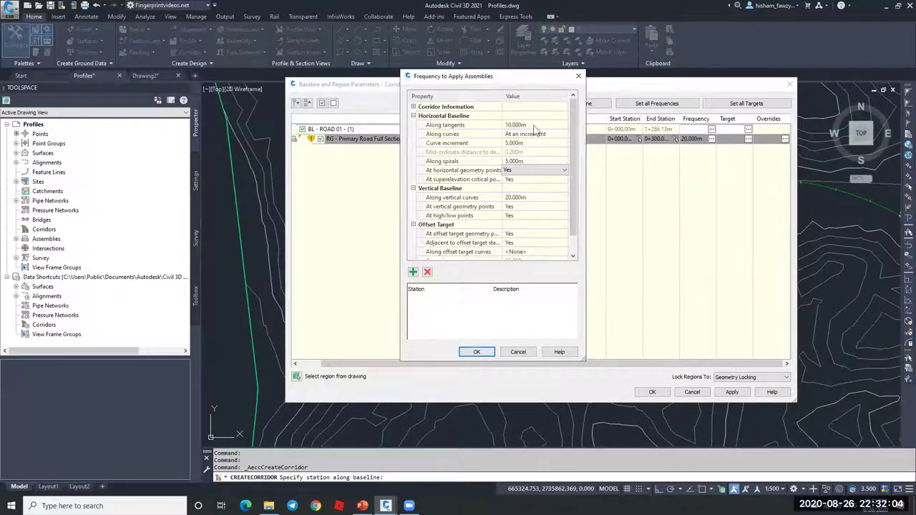
left_click(480, 350)
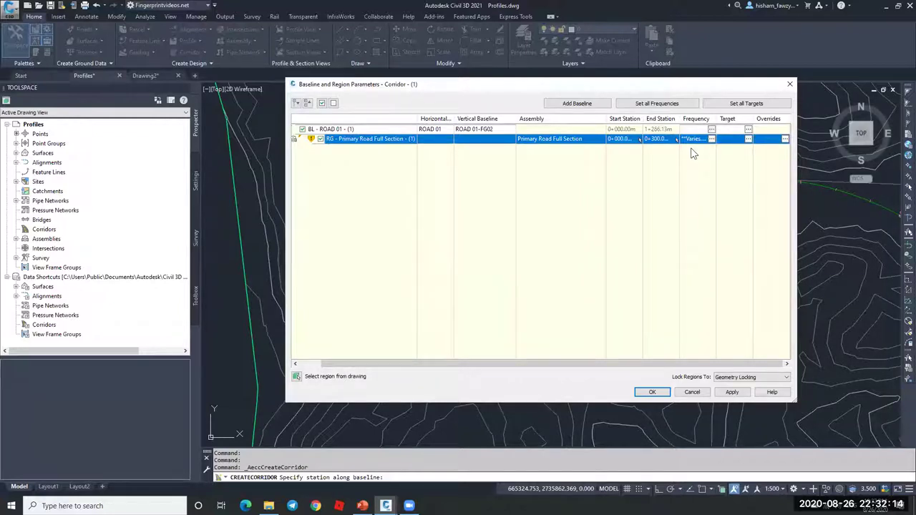
Set all corridor Target Surfaces to the NGL surface in Target Mapping
left_click(749, 140)
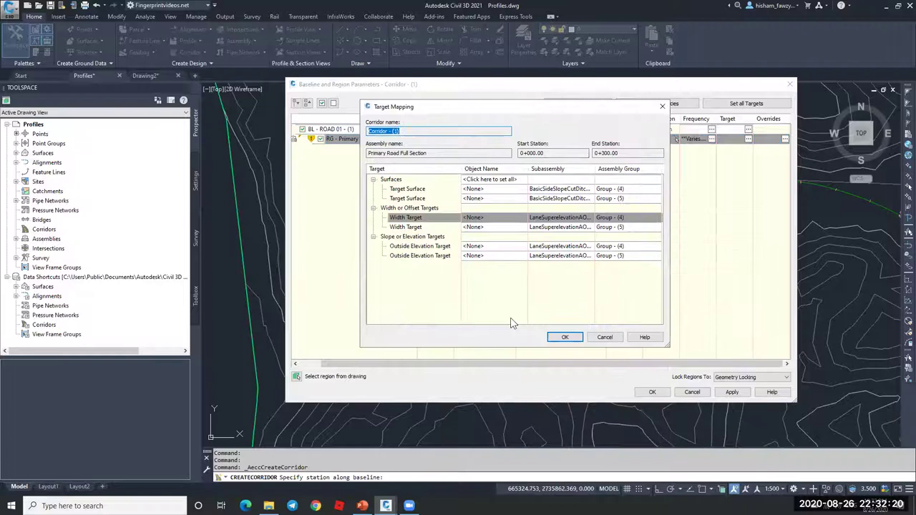
left_click(414, 179)
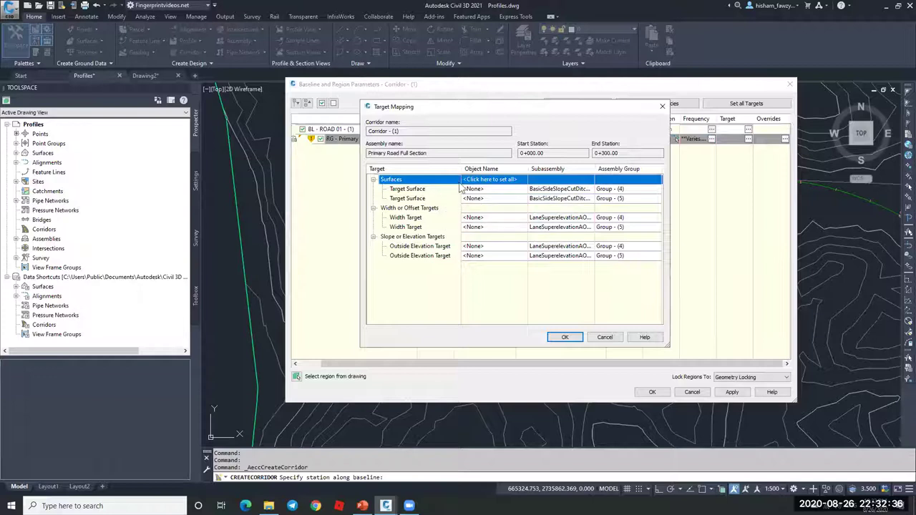
left_click(508, 180)
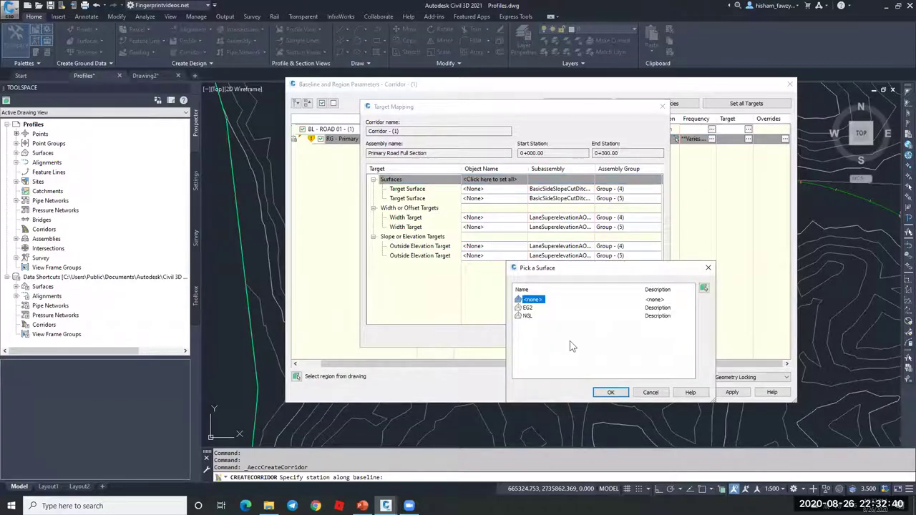
left_click(528, 315)
left_click(609, 394)
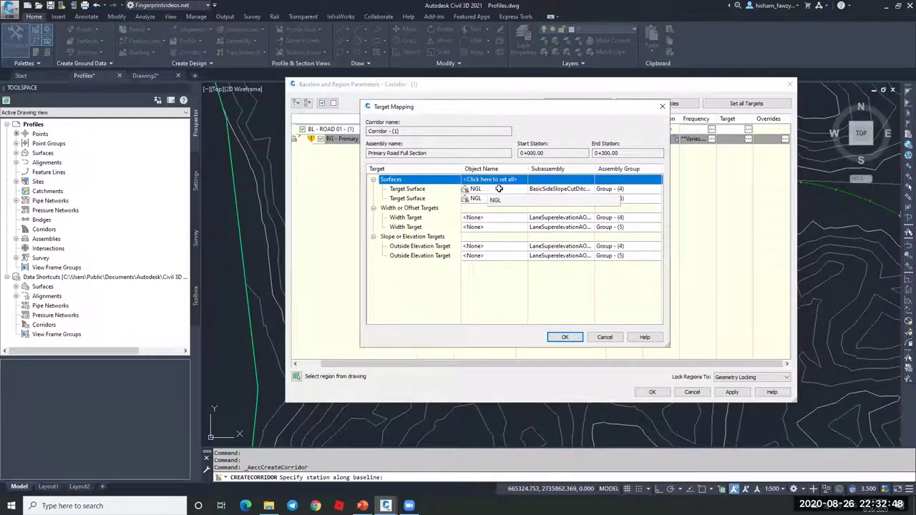
Review the surface, width/offset and slope/elevation target assignments
left_click(441, 189)
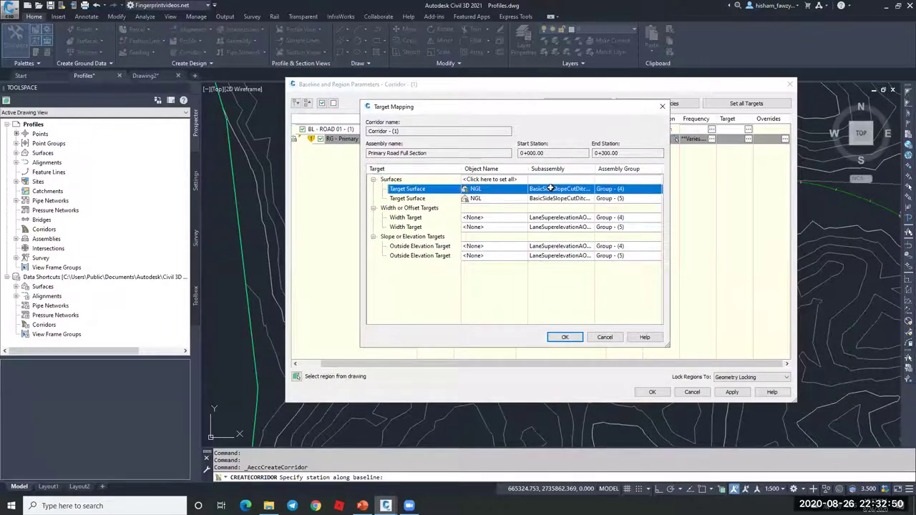
left_click(428, 200)
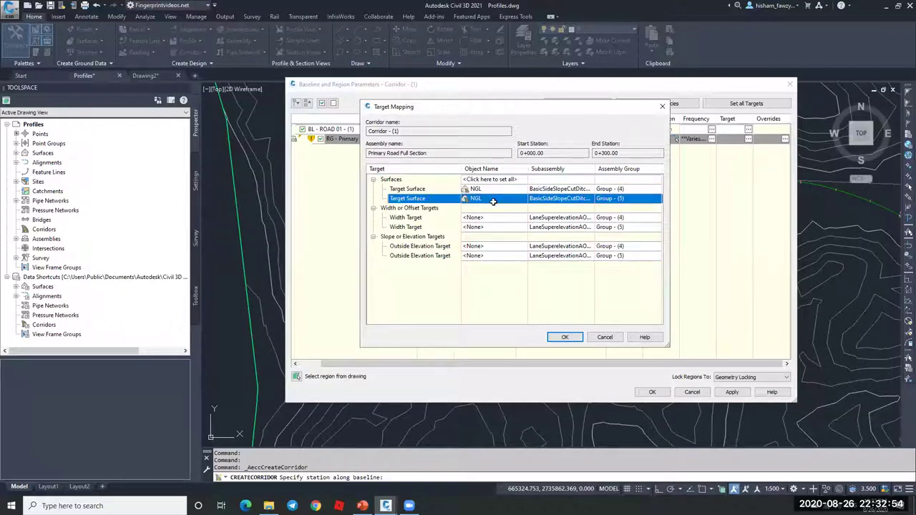
left_click(394, 208)
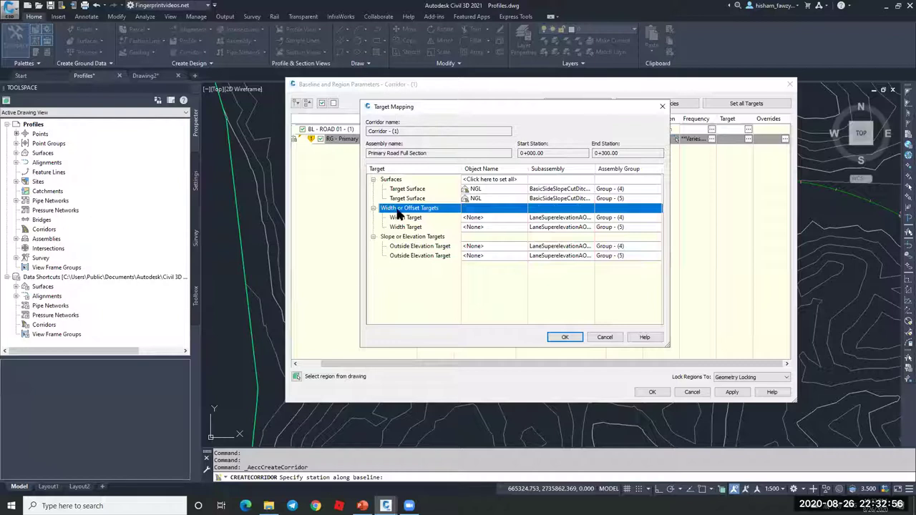
left_click(447, 218)
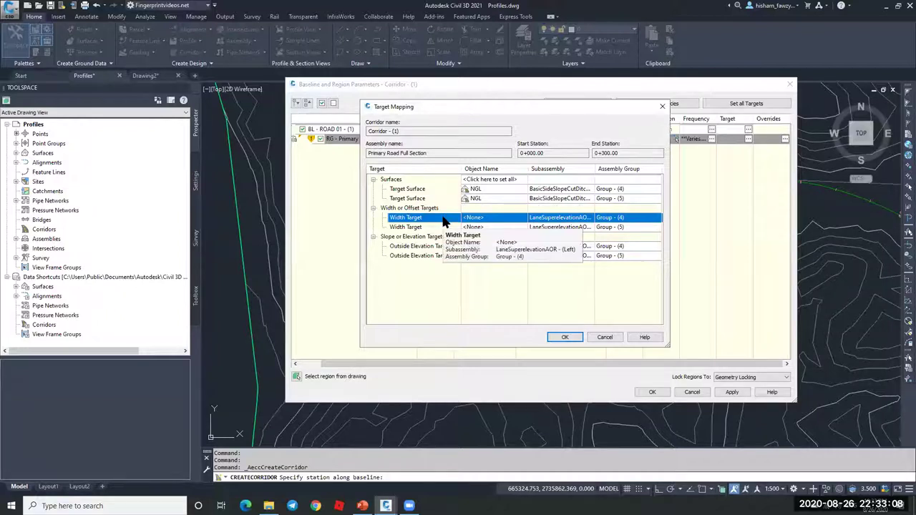
left_click(435, 228)
left_click(430, 215)
left_click(428, 237)
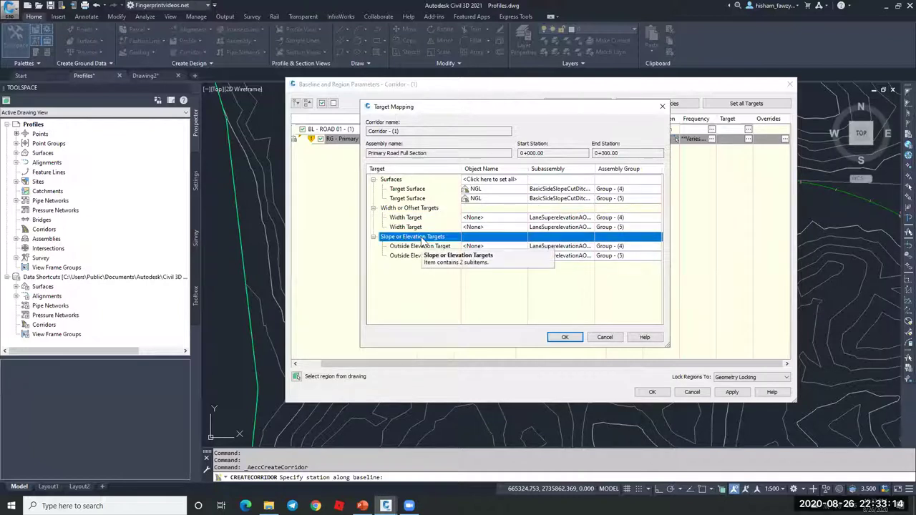
left_click(453, 247)
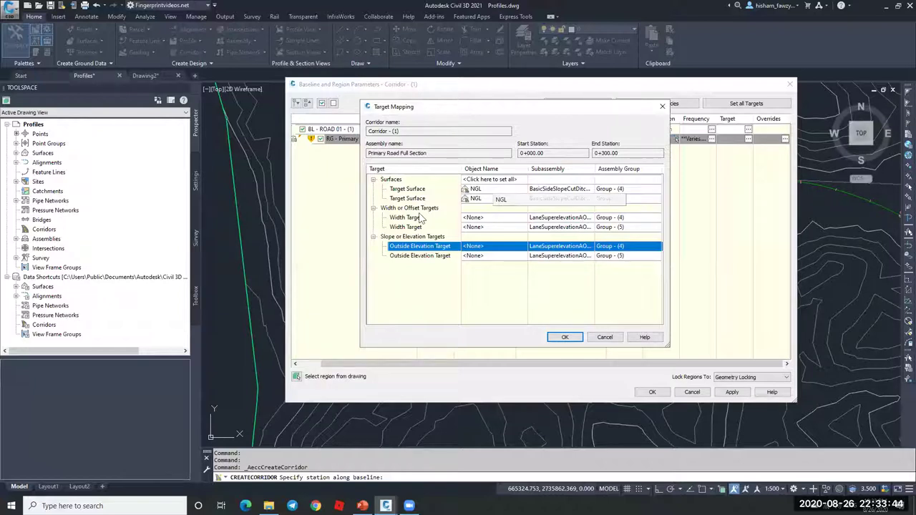
Accept the target mapping and region parameters, then rebuild the corridor
left_click(564, 337)
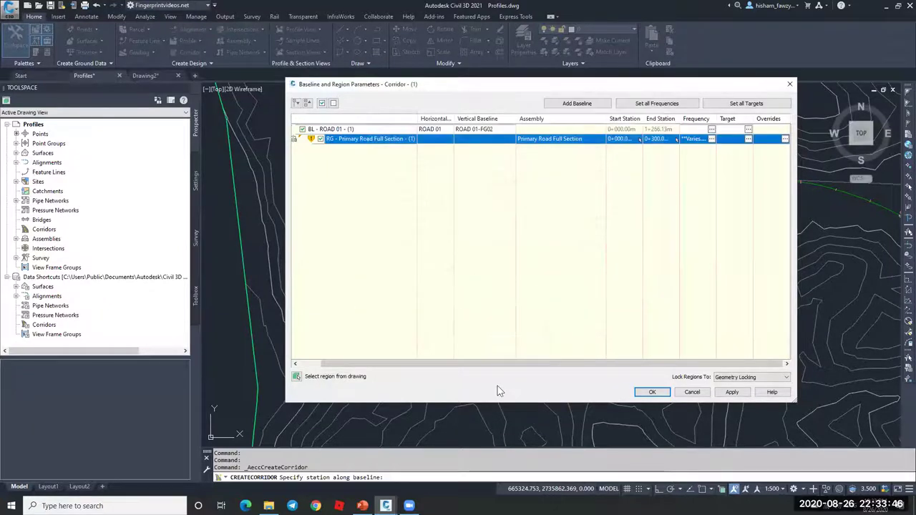
left_click(652, 395)
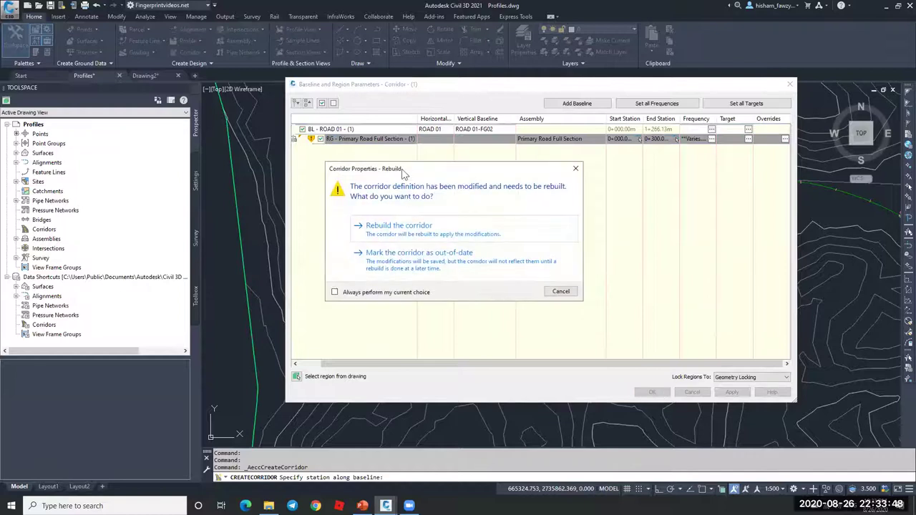
left_click(485, 235)
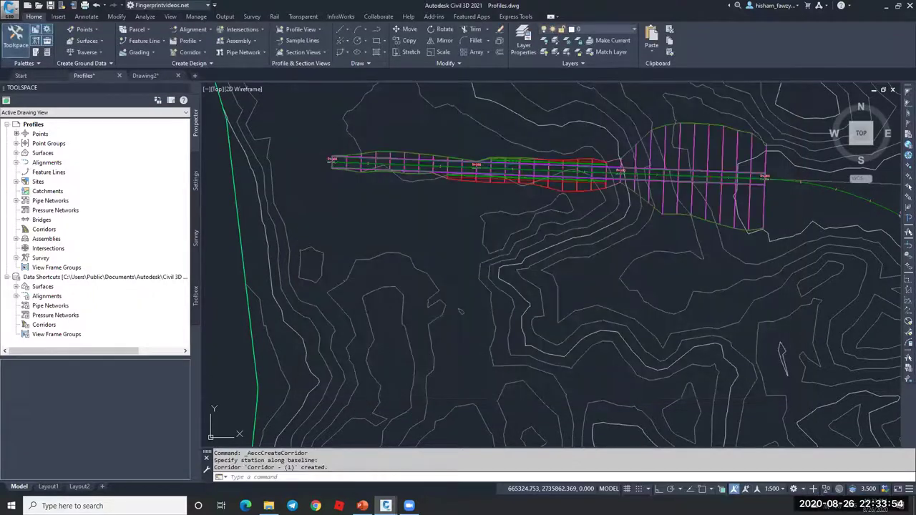
Select Corridor - (1) and display it in the 3D Object Viewer
scroll(606, 204, "down", 2)
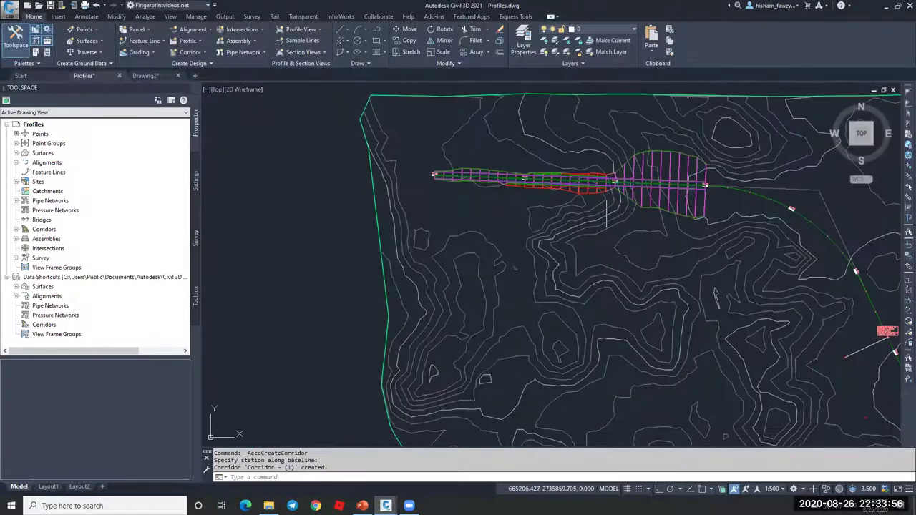
scroll(607, 200, "down", 2)
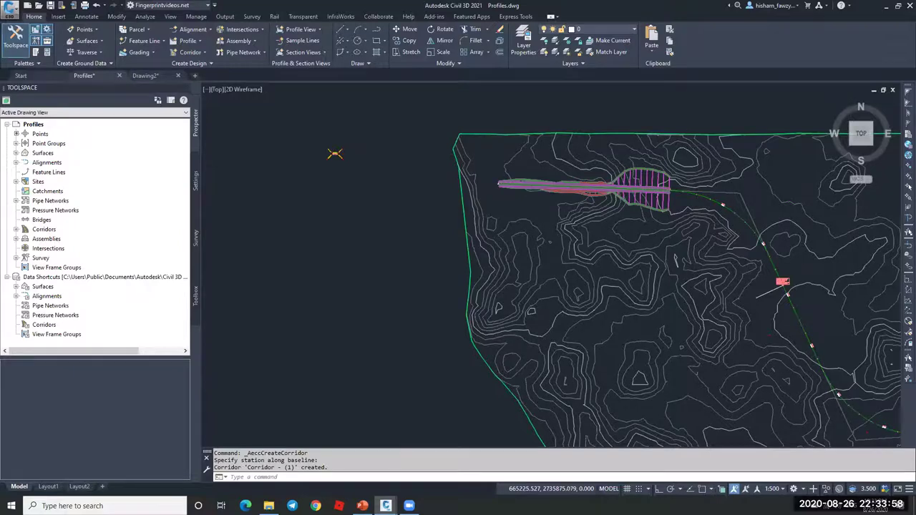
scroll(584, 181, "up", 3)
scroll(436, 199, "up", 3)
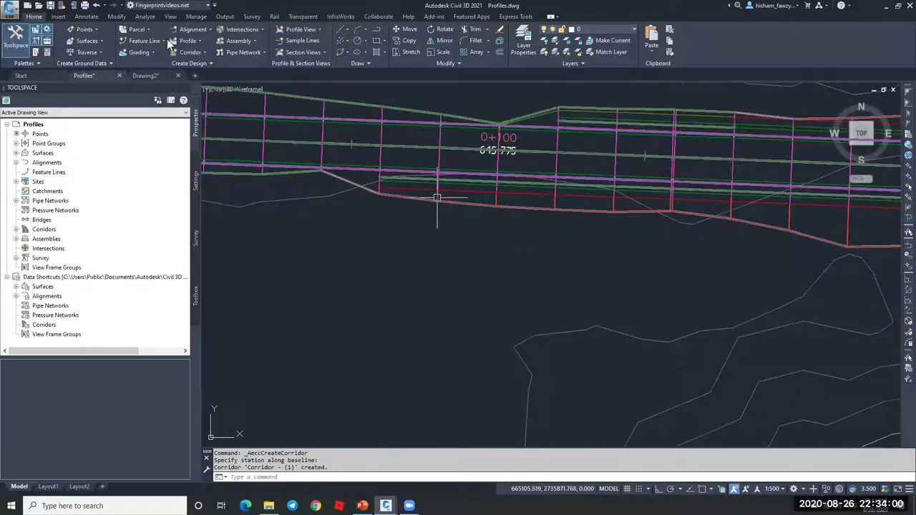
left_click(436, 193)
right_click(417, 185)
left_click(445, 280)
Orbit the corridor and switch the Object Viewer visual style to 3D Wireframe
left_click_drag(512, 292, 450, 196)
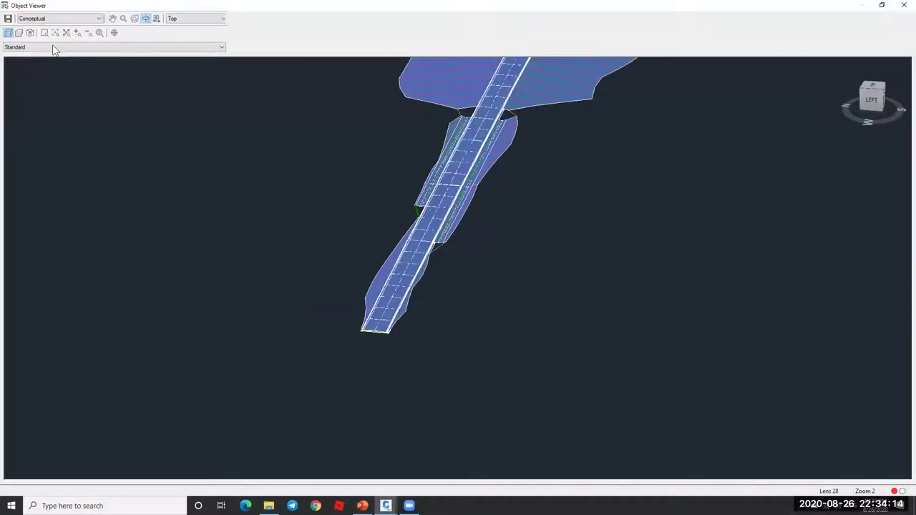
left_click(62, 18)
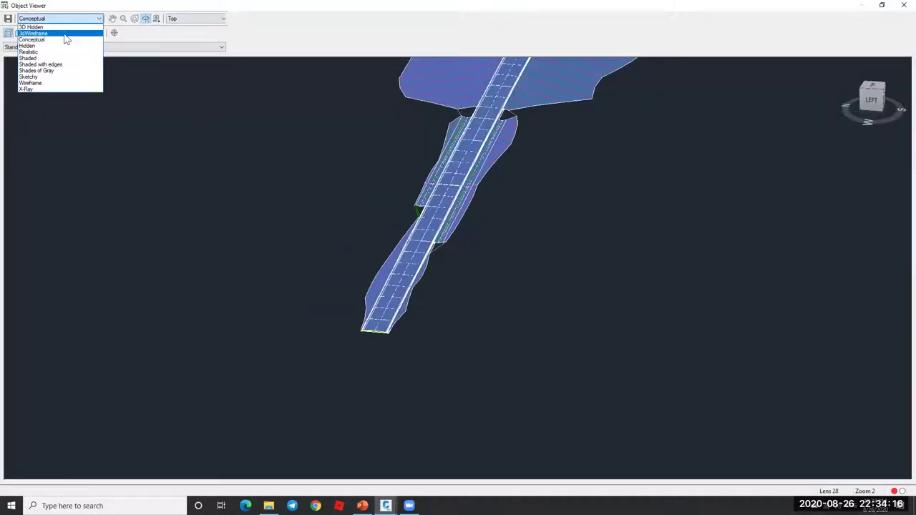
left_click(64, 33)
Orbit, pan and zoom around the wireframe corridor to inspect its cross-sections and curbs
left_click_drag(316, 104, 325, 146)
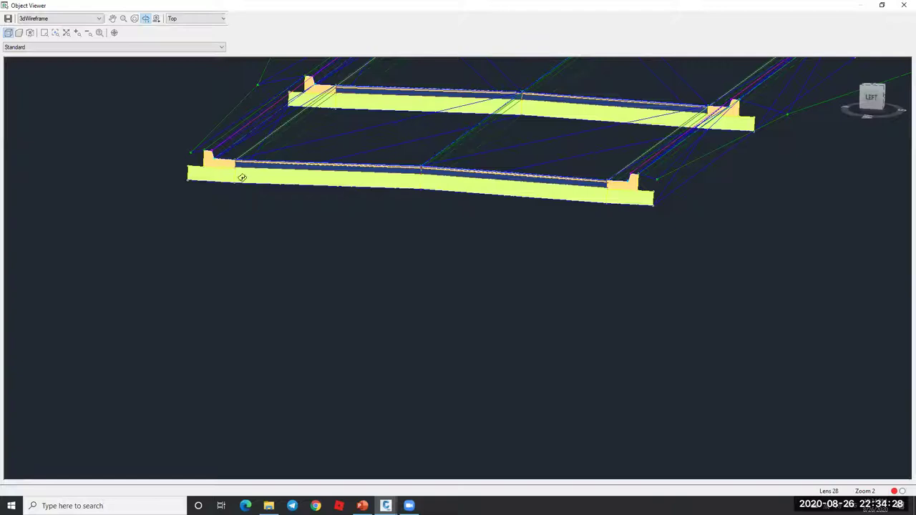
left_click_drag(560, 128, 399, 284)
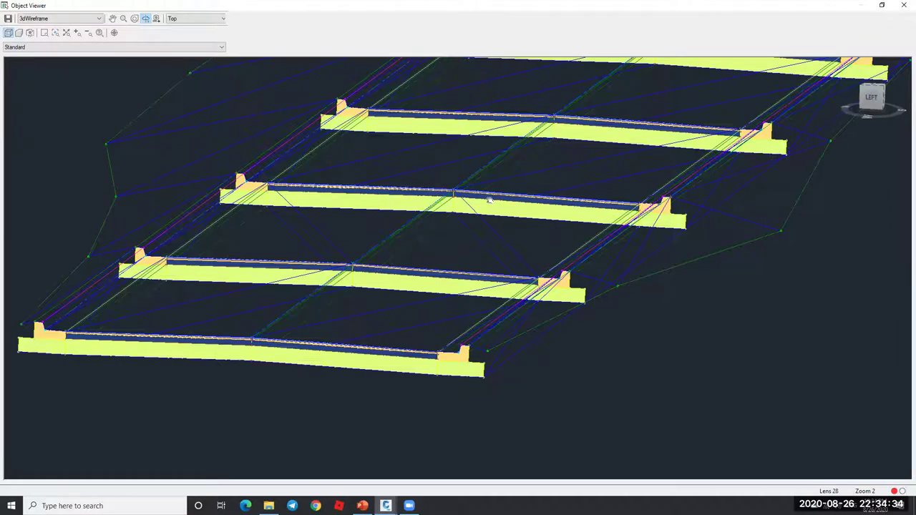
left_click_drag(319, 294, 558, 109)
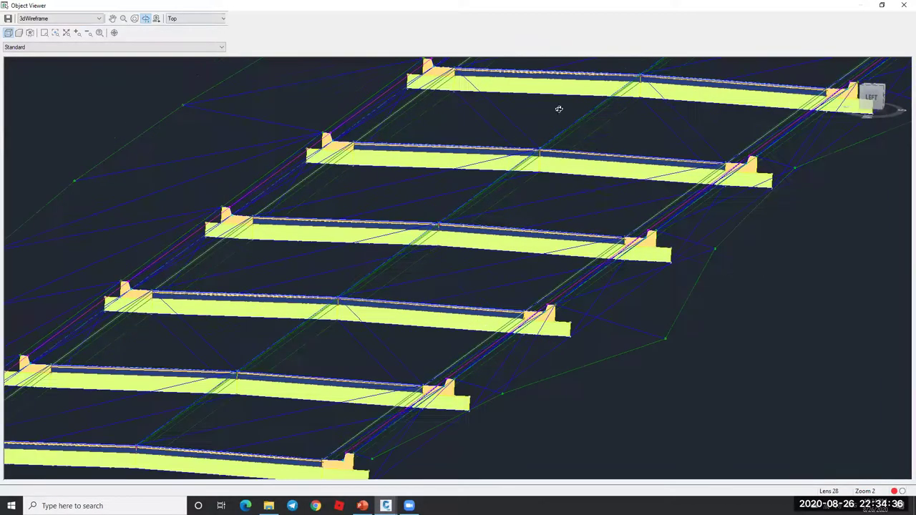
scroll(592, 180, "down", 5)
scroll(398, 258, "up", 2)
left_click_drag(397, 257, 465, 260)
scroll(554, 207, "up", 5)
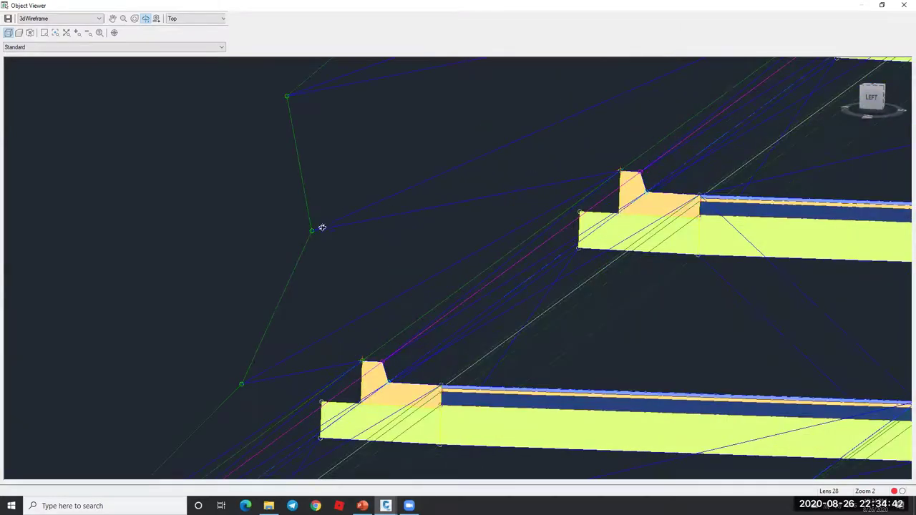
scroll(458, 207, "down", 3)
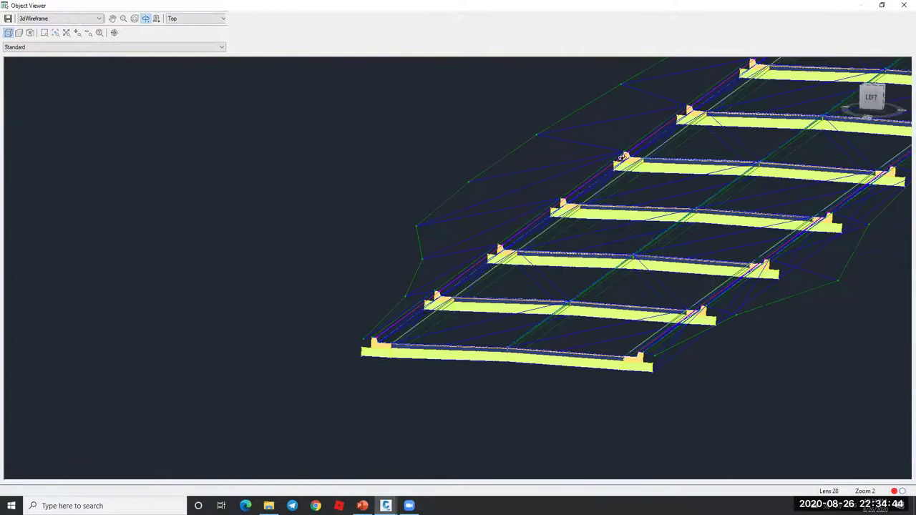
scroll(620, 156, "up", 2)
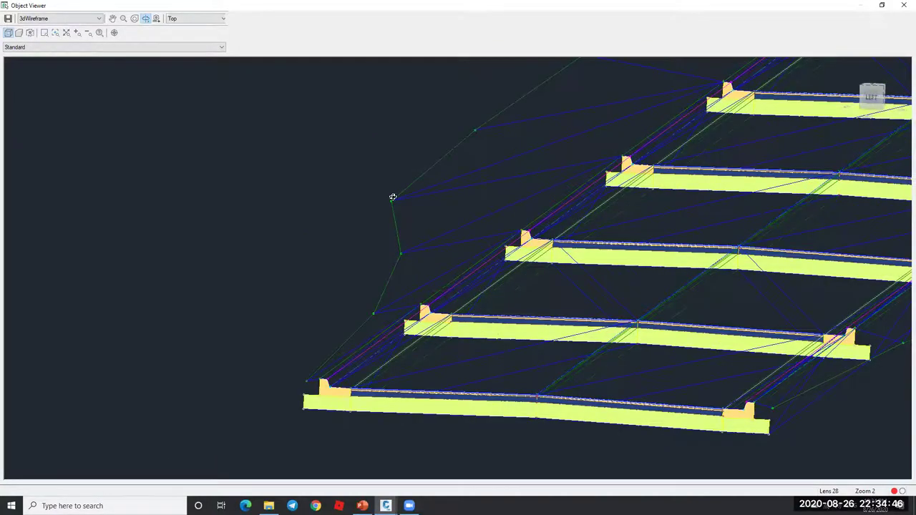
scroll(556, 270, "down", 3)
scroll(586, 299, "up", 3)
scroll(476, 264, "down", 3)
scroll(472, 272, "down", 2)
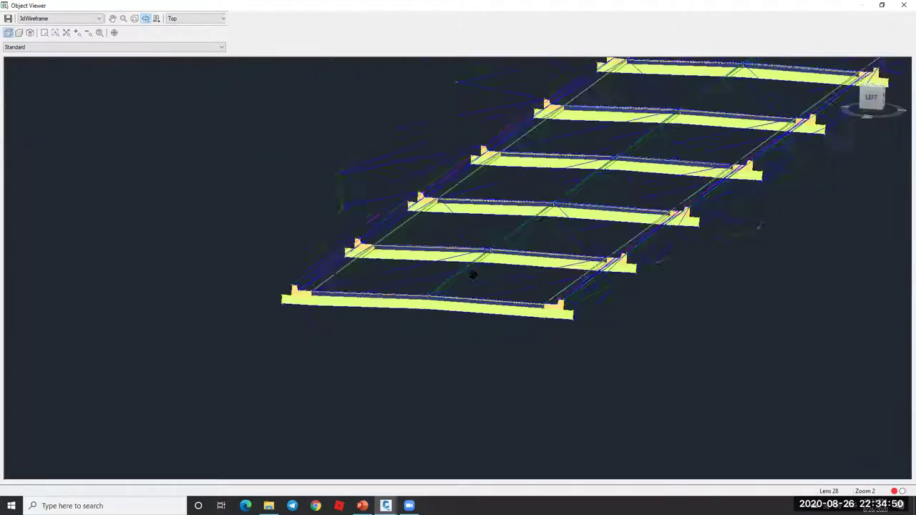
scroll(491, 272, "down", 3)
scroll(613, 170, "up", 3)
scroll(522, 213, "up", 2)
scroll(465, 221, "up", 2)
scroll(451, 218, "up", 1)
scroll(474, 208, "up", 4)
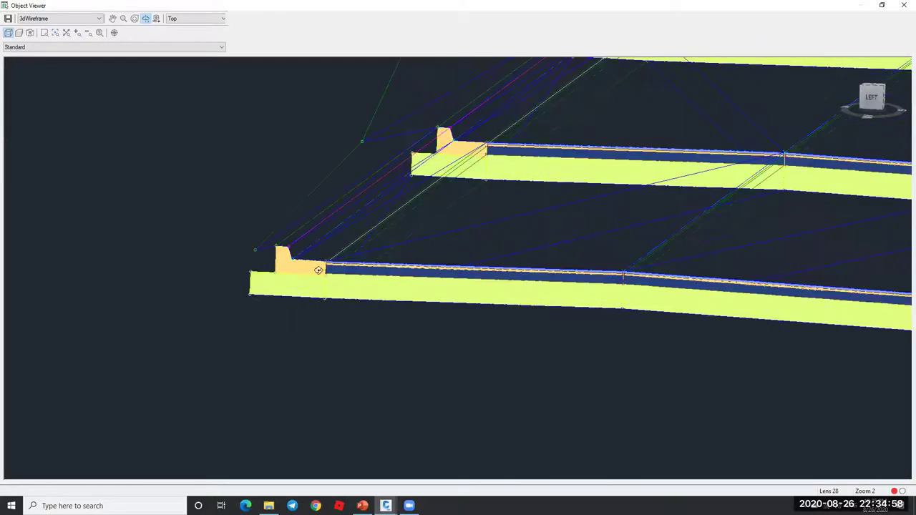
scroll(318, 271, "up", 4)
middle_click_drag(296, 229, 555, 236)
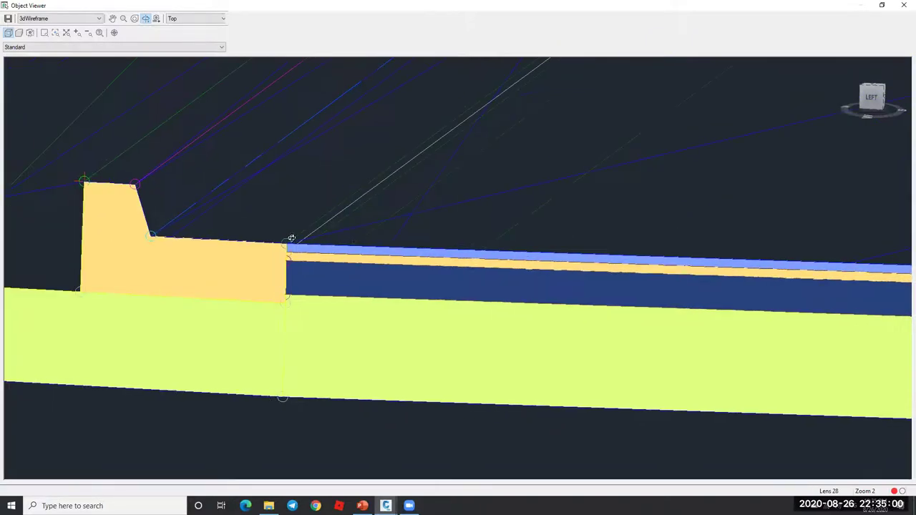
scroll(299, 237, "down", 2)
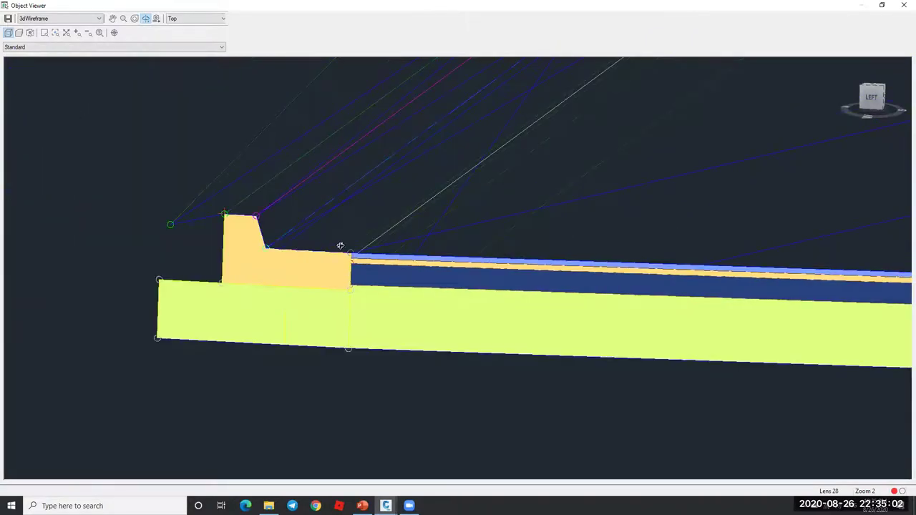
scroll(340, 246, "up", 1)
left_click(112, 19)
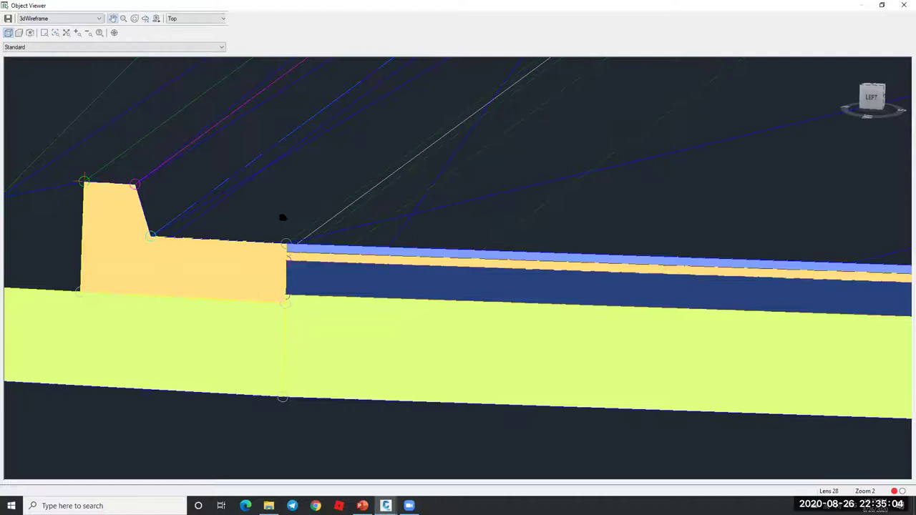
left_click_drag(307, 231, 211, 324)
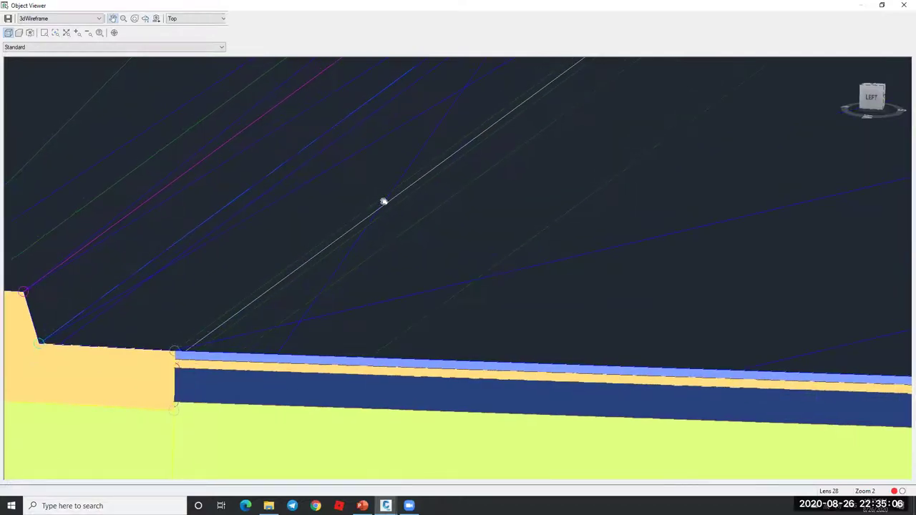
left_click_drag(508, 102, 450, 207)
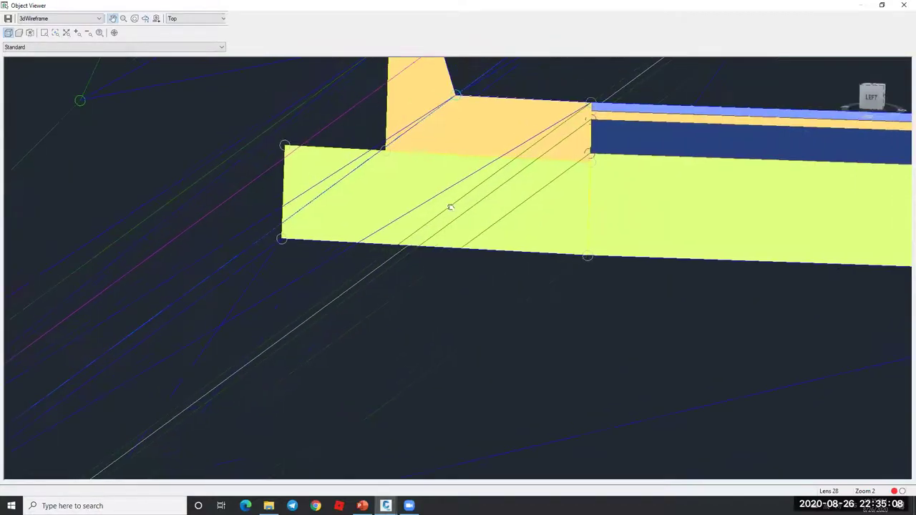
scroll(564, 129, "up", 5)
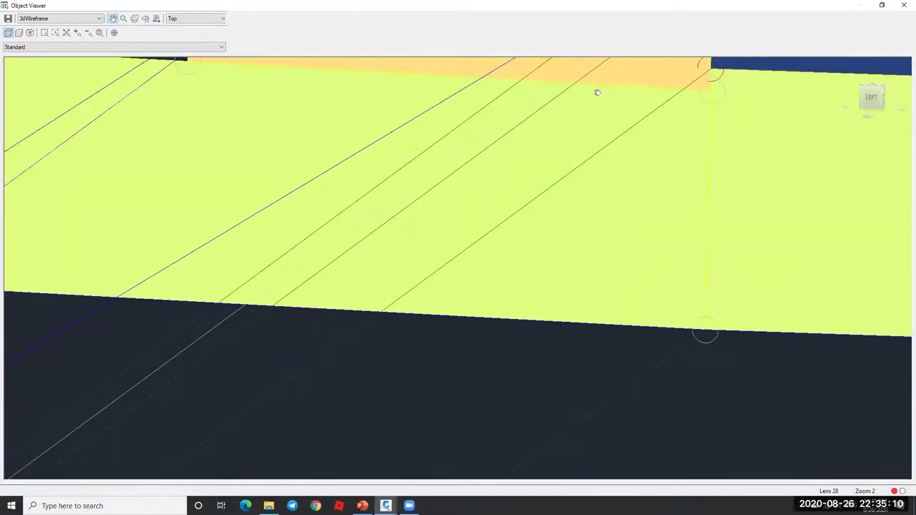
left_click_drag(596, 90, 532, 237)
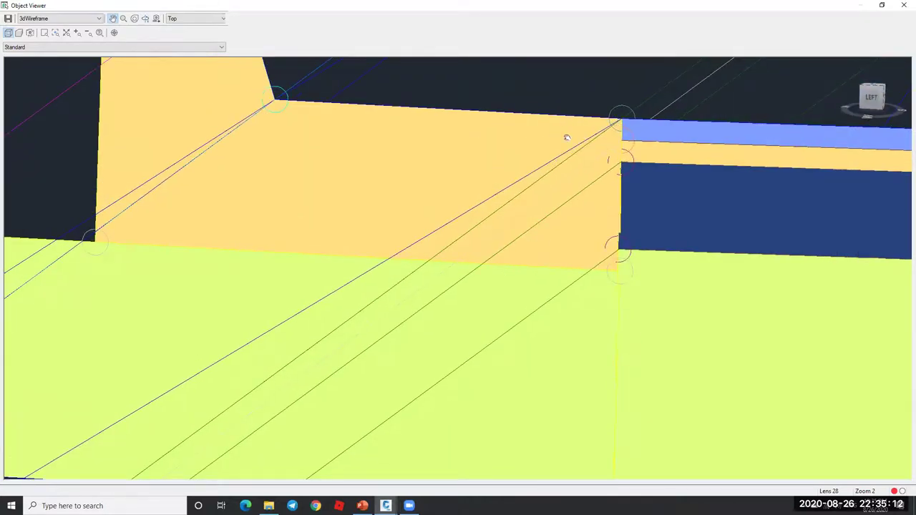
scroll(535, 147, "down", 6)
scroll(534, 164, "down", 2)
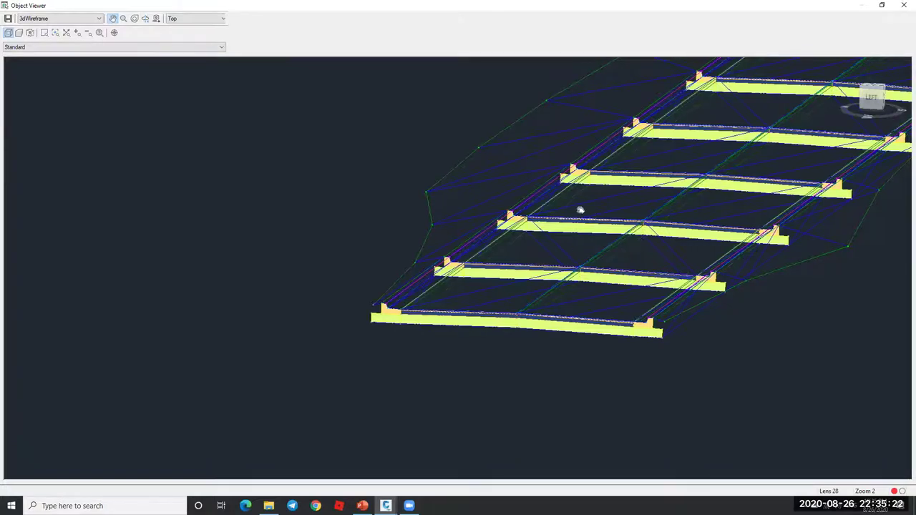
middle_click_drag(580, 208, 428, 274)
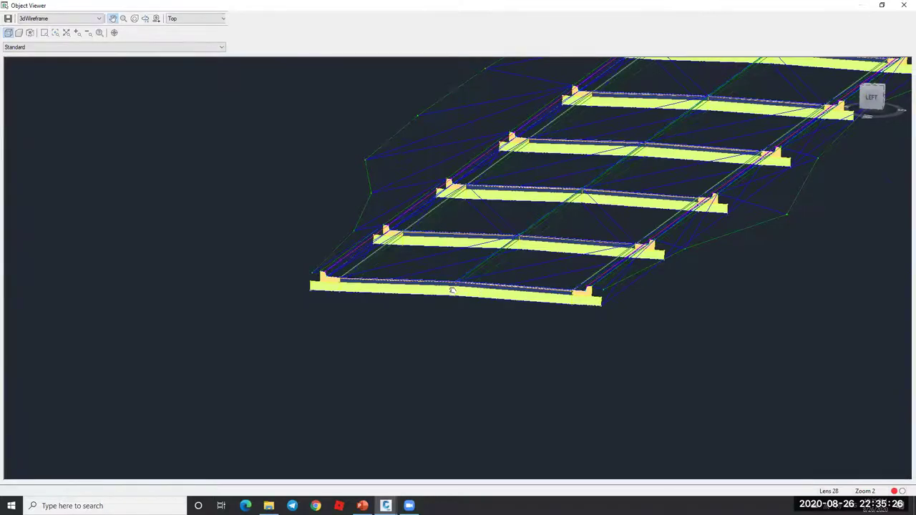
scroll(452, 289, "up", 8)
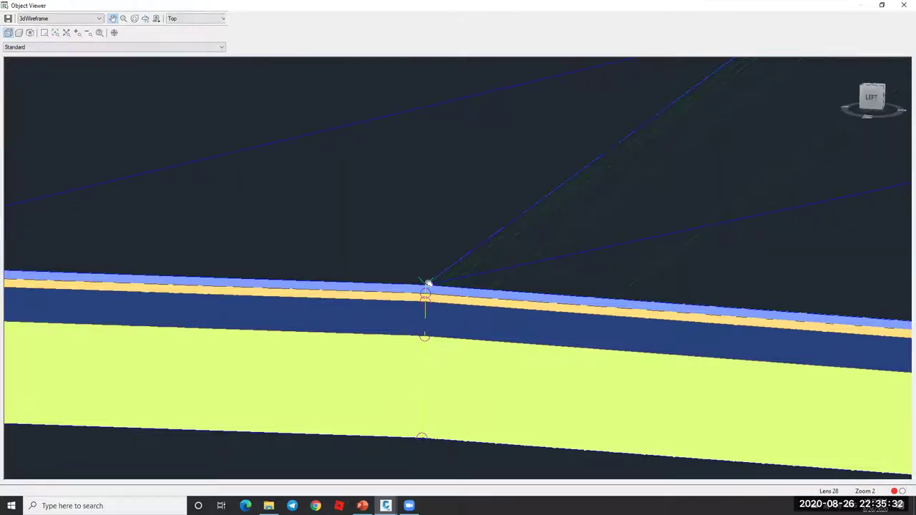
scroll(427, 284, "down", 8)
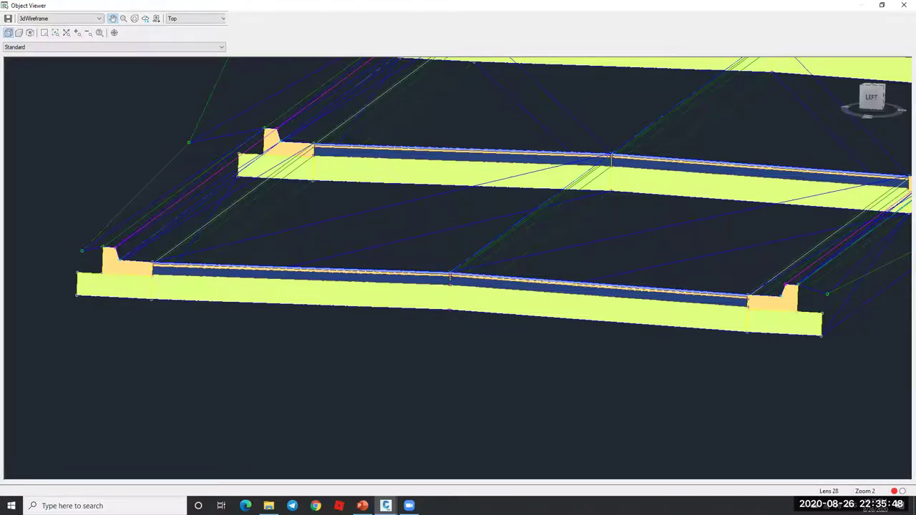
Switch the Object Viewer to Conceptual shading and orbit the shaded corridor
left_click(60, 19)
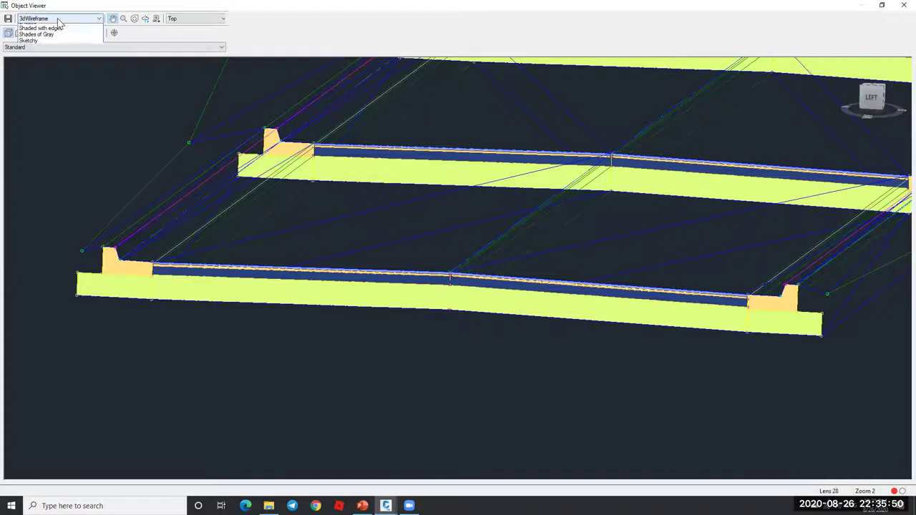
left_click(65, 42)
mouse_move(586, 141)
left_mouse_down()
mouse_move(527, 250)
mouse_move(483, 250)
left_mouse_up()
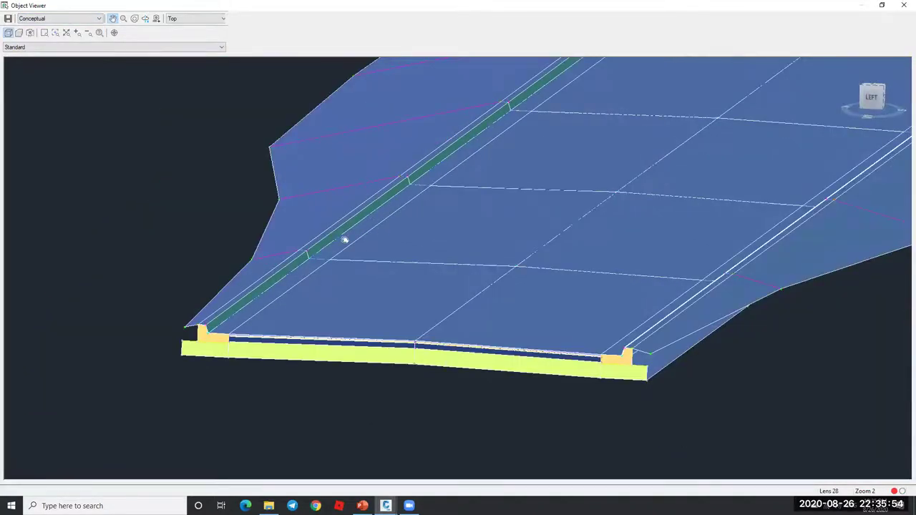
left_click_drag(577, 155, 494, 219)
left_click_drag(579, 188, 556, 172)
scroll(534, 179, "down", 5)
scroll(556, 172, "down", 3)
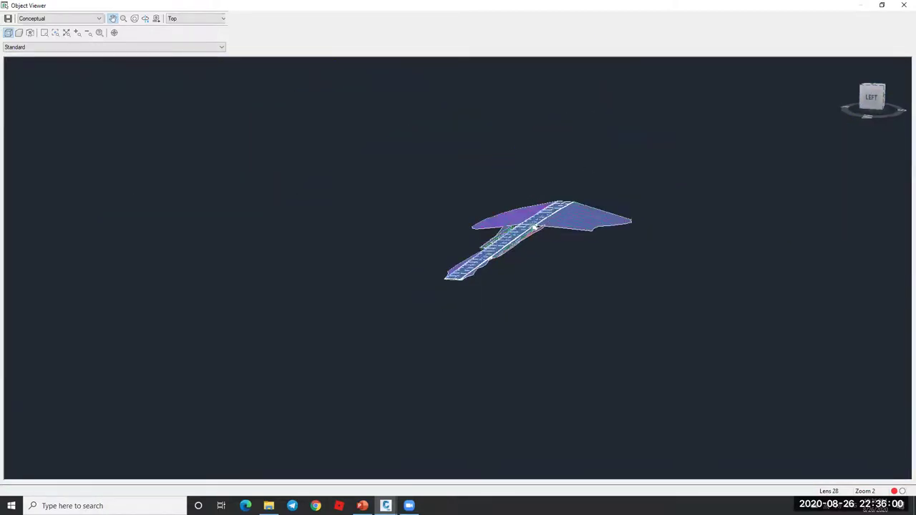
Reopen the corridor in the Object Viewer and jump to the LEFT ViewCube view
key("alt+F4")
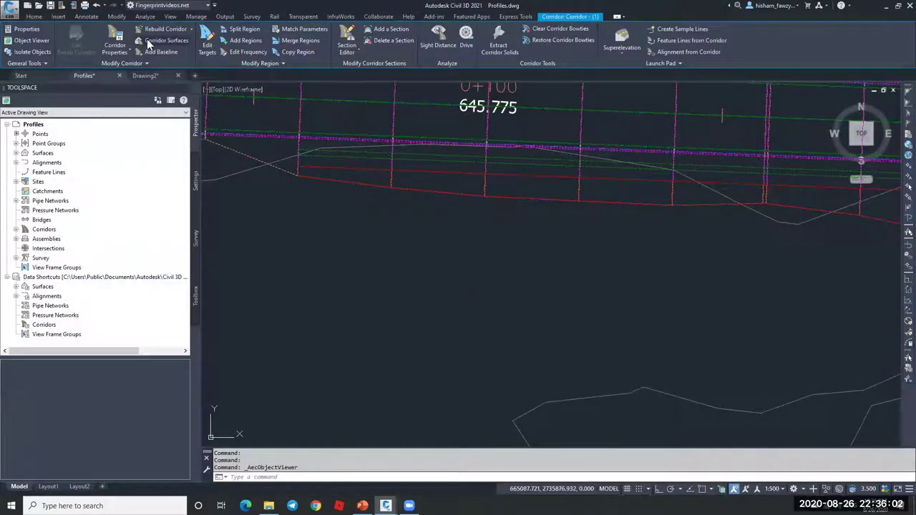
left_click(31, 40)
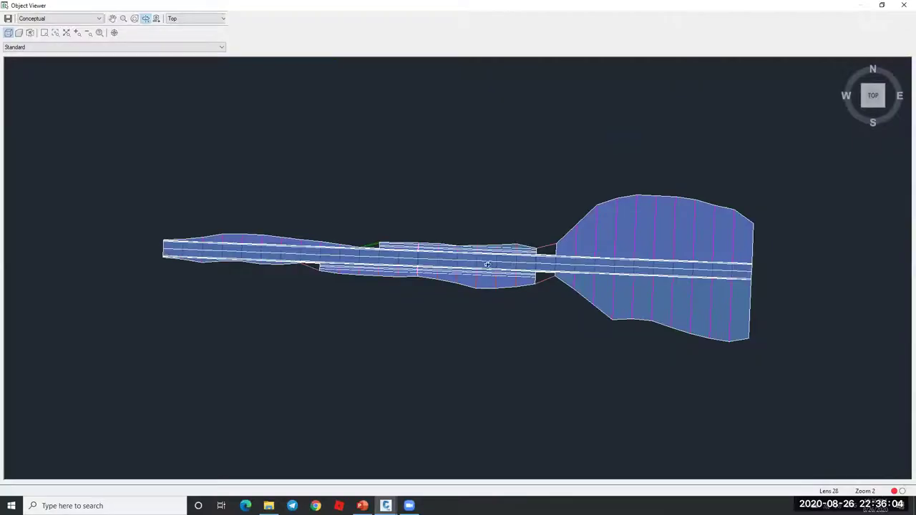
scroll(487, 265, "down", 3)
left_click_drag(551, 260, 582, 188)
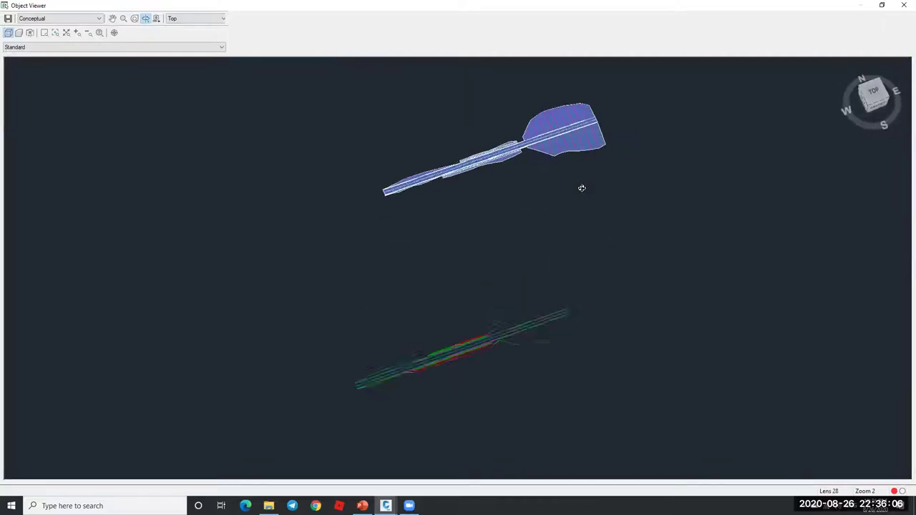
left_click(858, 100)
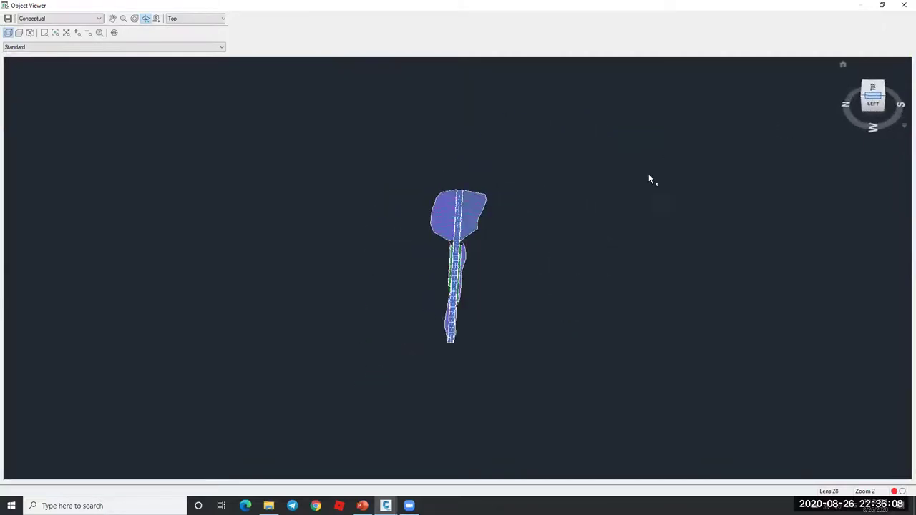
Orbit and zoom the shaded corridor through side, oblique, lengthwise and top-down views
left_click_drag(475, 278, 433, 269)
scroll(432, 269, "up", 5)
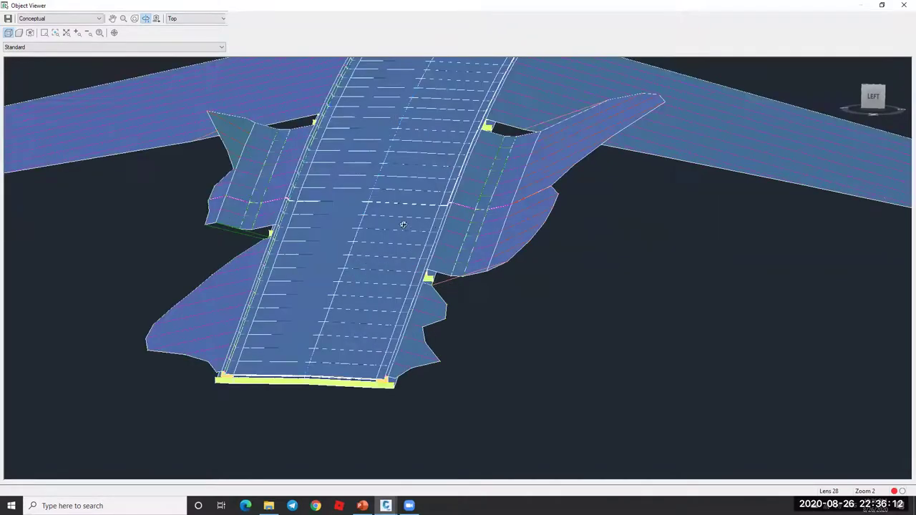
left_click_drag(396, 226, 411, 222)
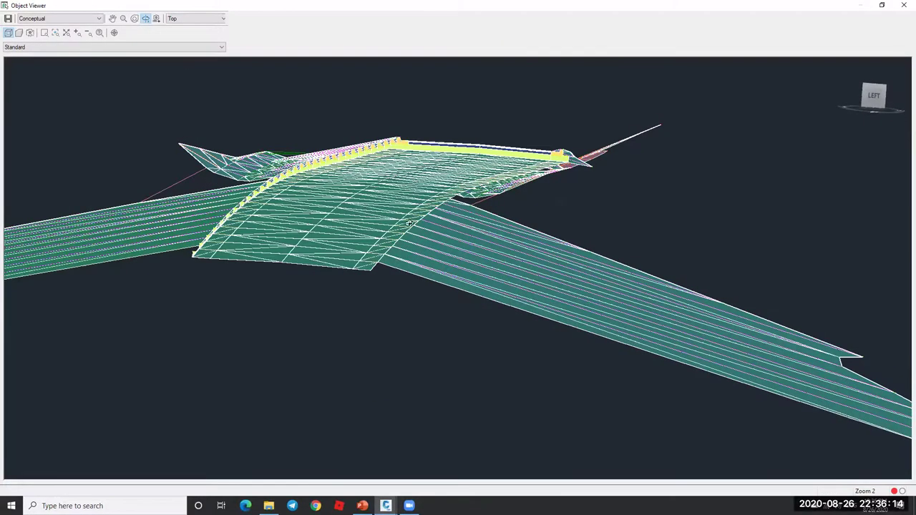
left_click_drag(430, 189, 405, 198)
scroll(422, 193, "up", 4)
scroll(441, 188, "down", 2)
left_click_drag(328, 188, 599, 187)
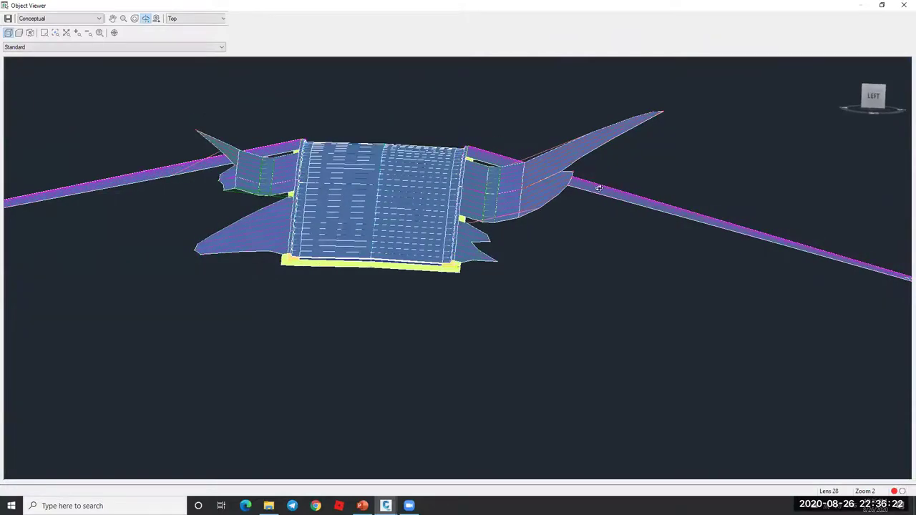
scroll(512, 164, "up", 4)
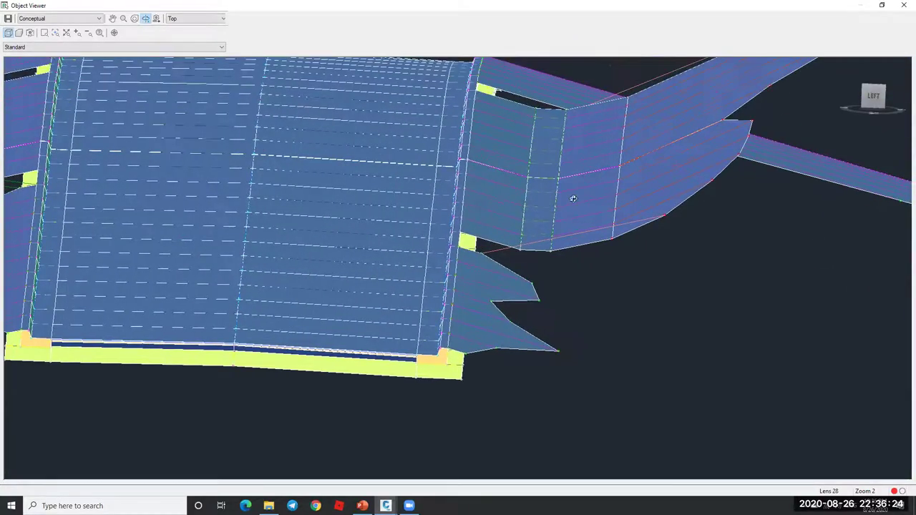
left_click_drag(661, 140, 198, 205)
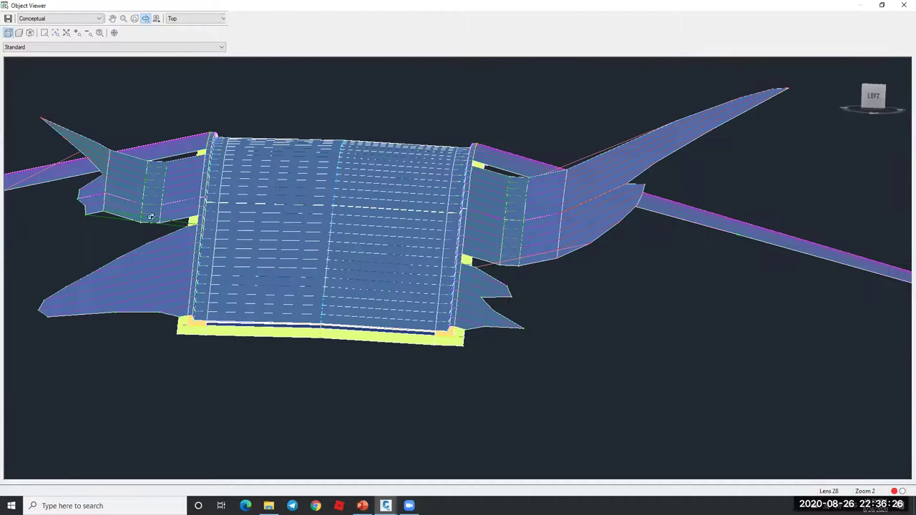
scroll(319, 199, "down", 5)
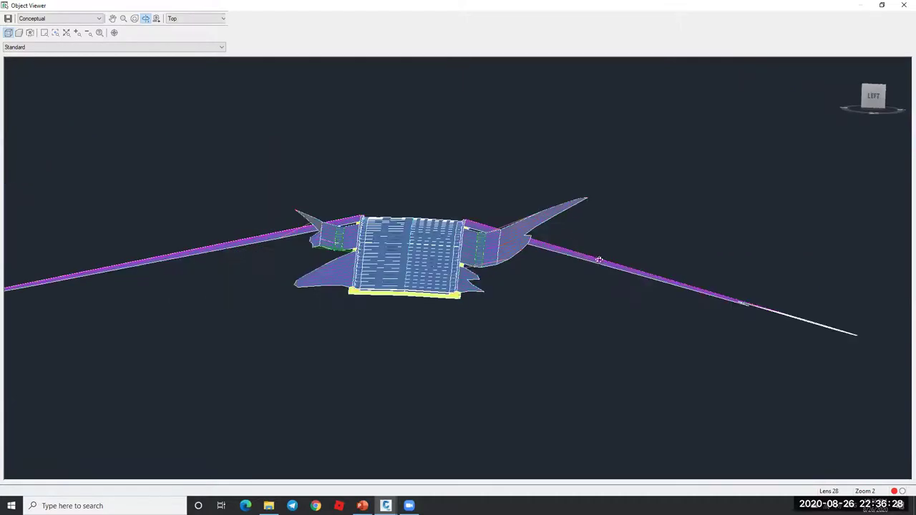
scroll(365, 235, "up", 5)
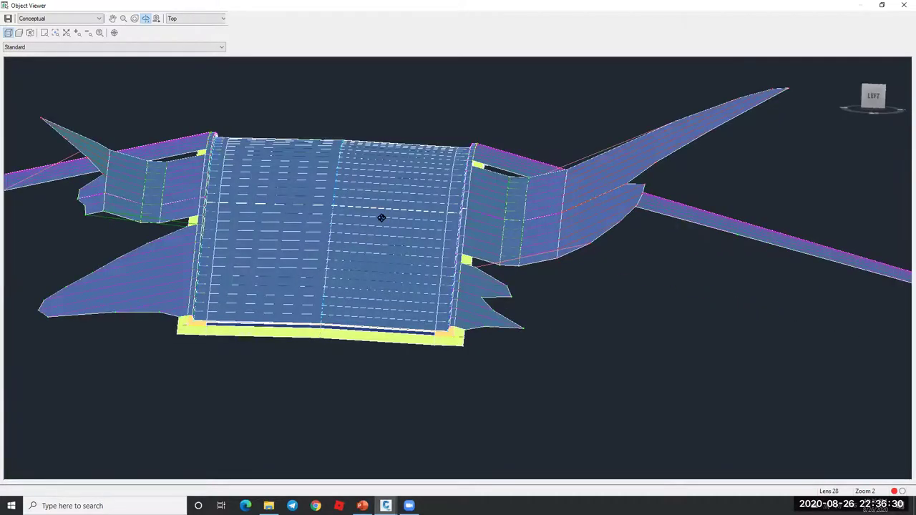
left_click_drag(408, 255, 492, 199)
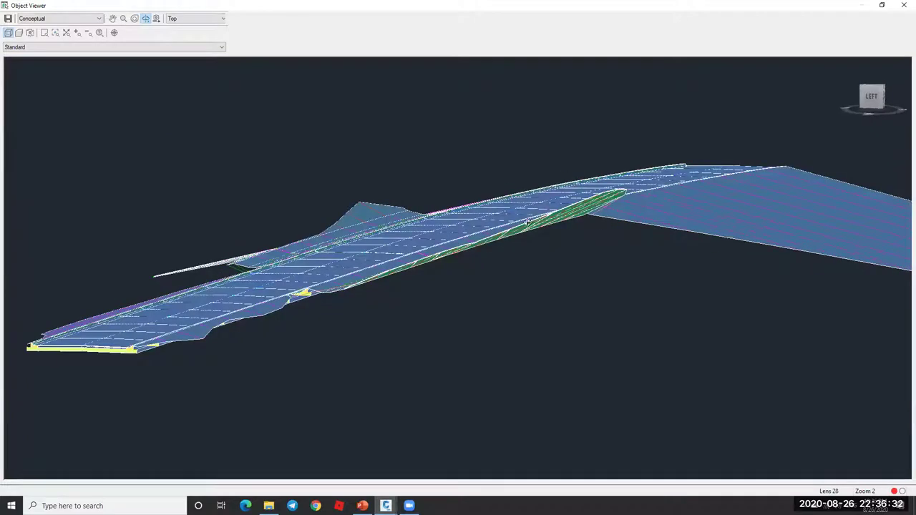
scroll(529, 240, "down", 5)
left_click_drag(437, 265, 426, 228)
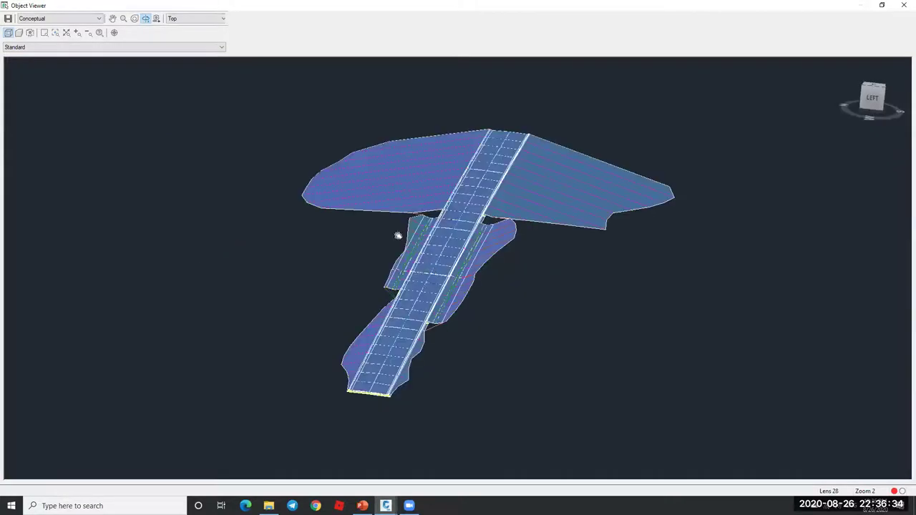
scroll(244, 300, "up", 5)
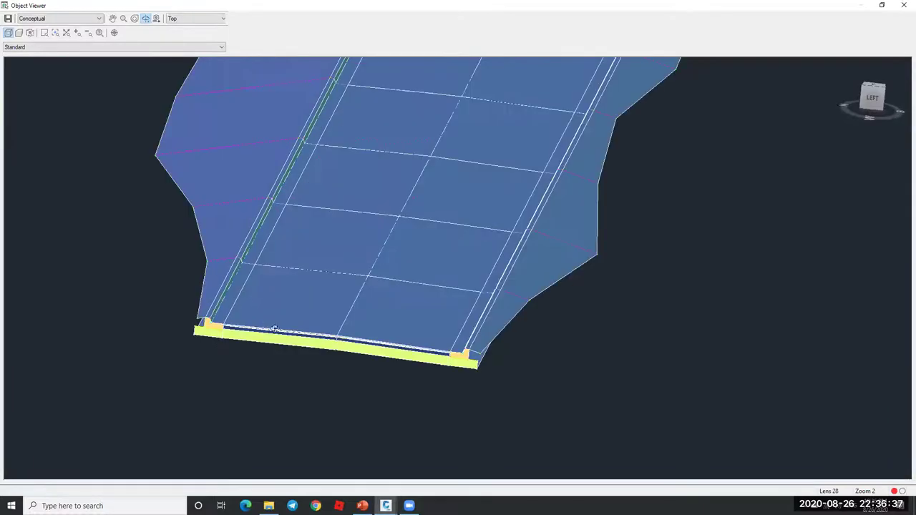
left_click_drag(299, 323, 309, 278)
Switch Corridor - (1) back to the 3D Wireframe visual style in the Object Viewer
left_click(60, 18)
left_click(320, 213)
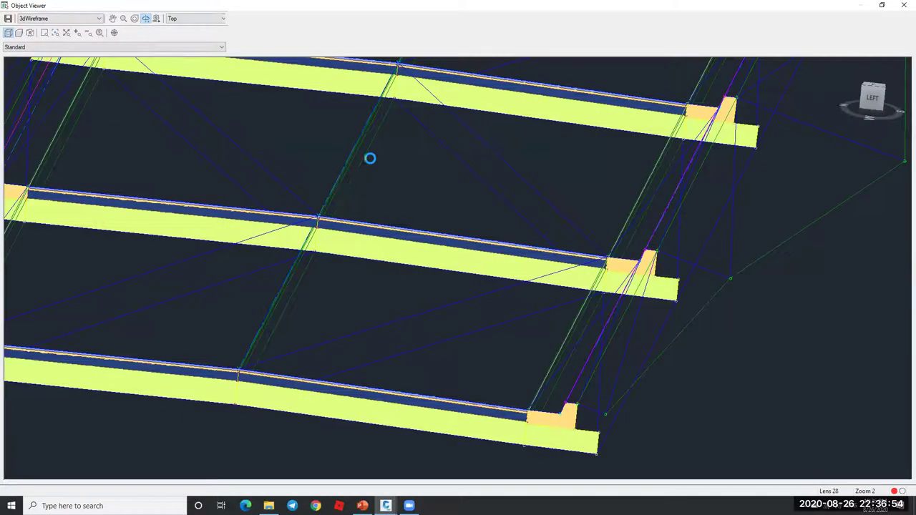
scroll(460, 360, "down", 1)
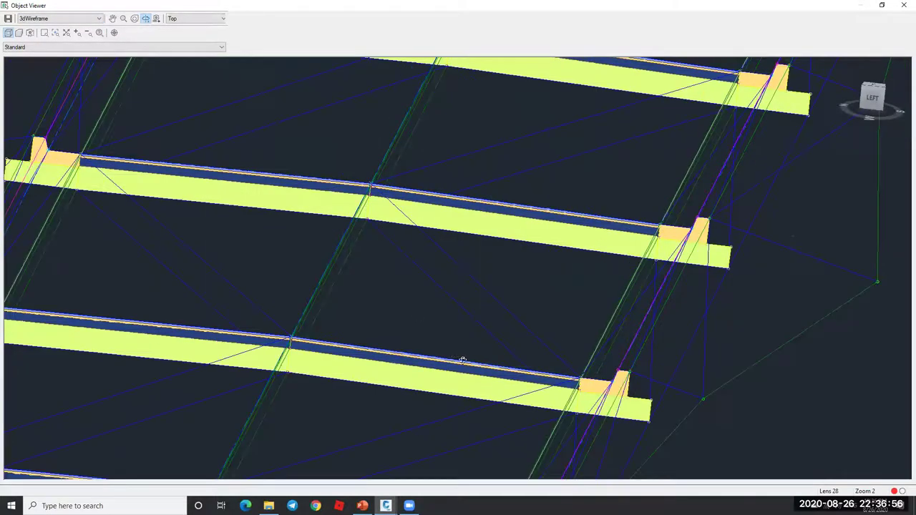
scroll(483, 377, "down", 1)
scroll(431, 306, "up", 2)
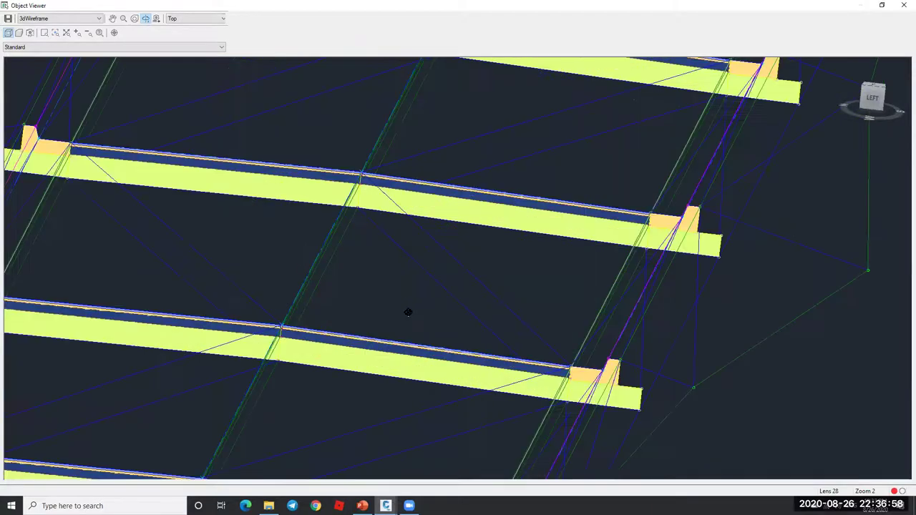
Zoom in and out to inspect the corridor's cross-sections and daylight slope lines
scroll(407, 301, "down", 1)
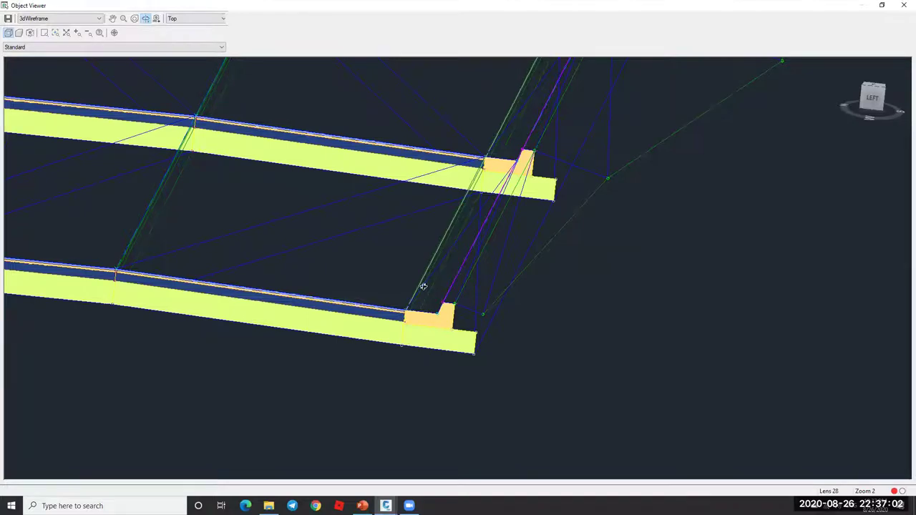
scroll(458, 185, "down", 2)
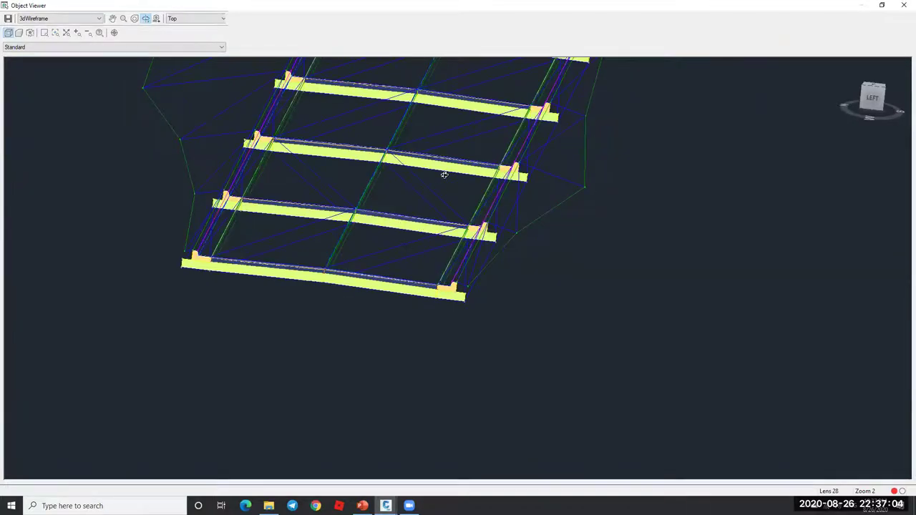
scroll(444, 175, "down", 2)
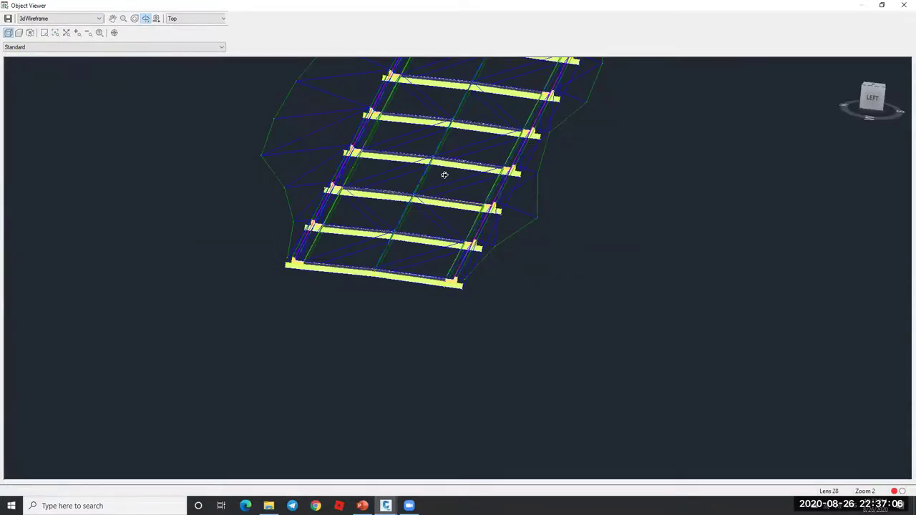
scroll(429, 261, "down", 5)
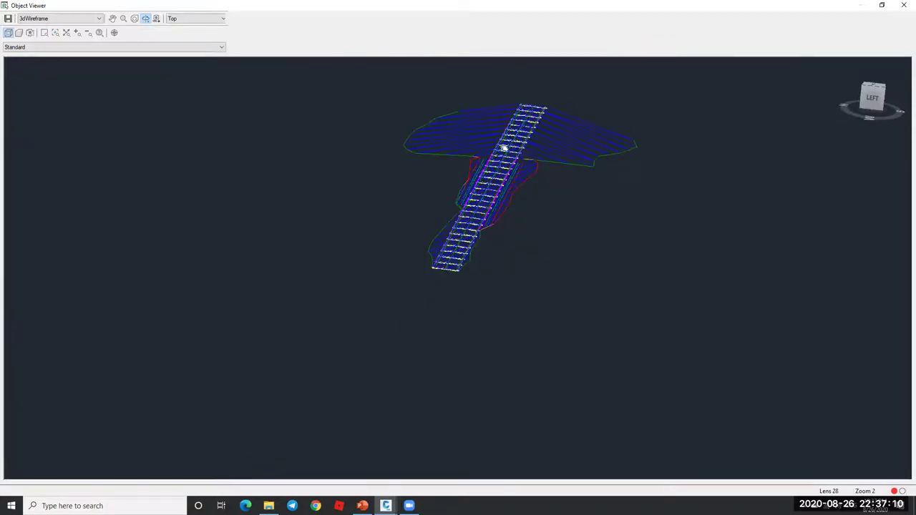
scroll(472, 198, "up", 3)
scroll(444, 193, "up", 2)
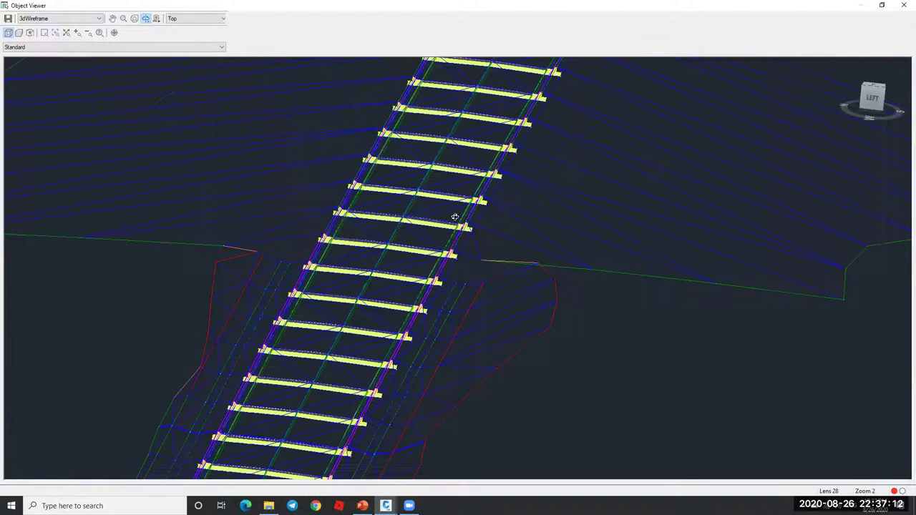
scroll(453, 212, "up", 3)
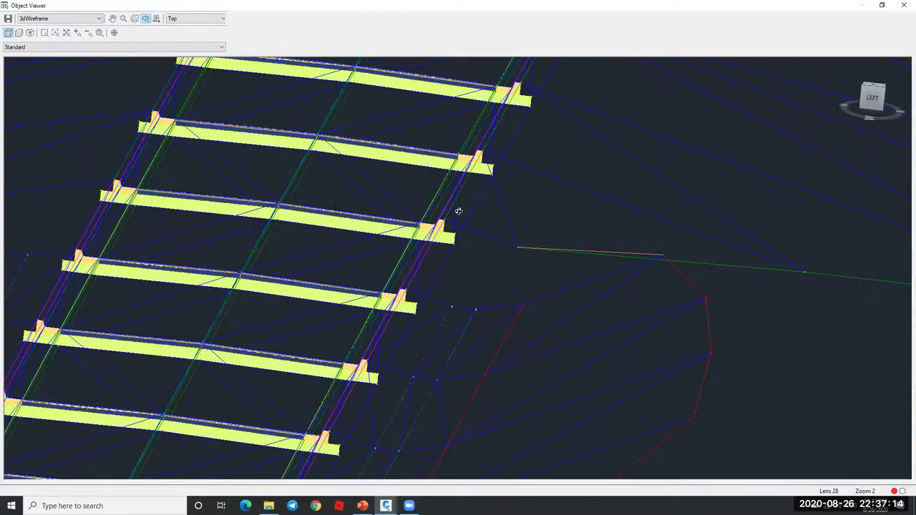
scroll(458, 211, "down", 5)
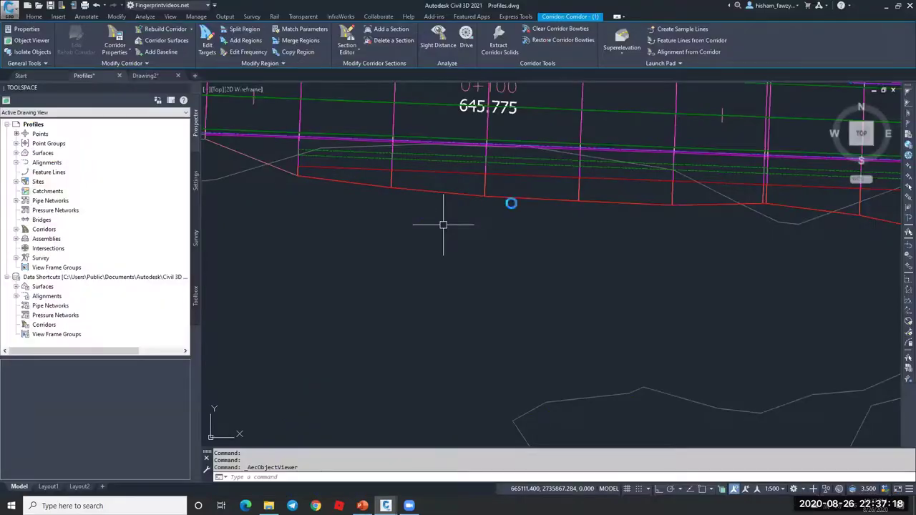
Apply the Two: Vertical viewport layout and zoom the views onto the plan and profile
middle_click_drag(487, 213, 334, 203)
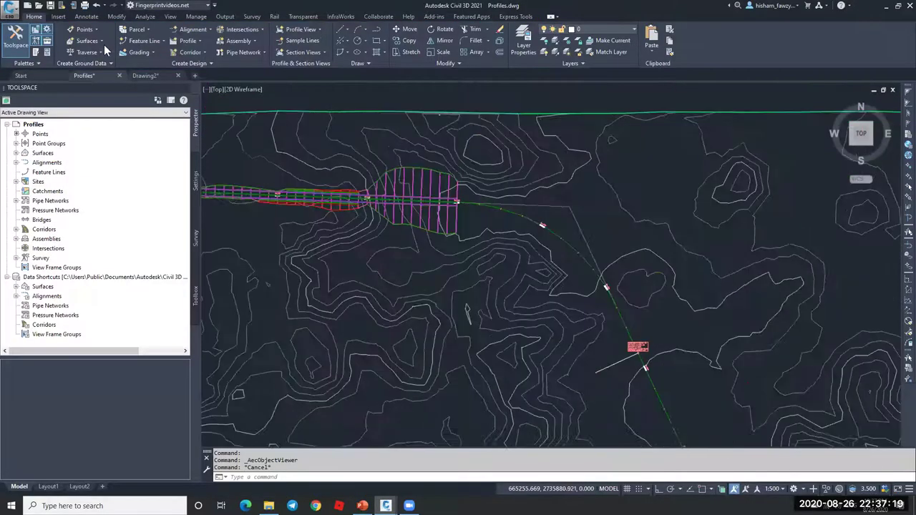
left_click(175, 18)
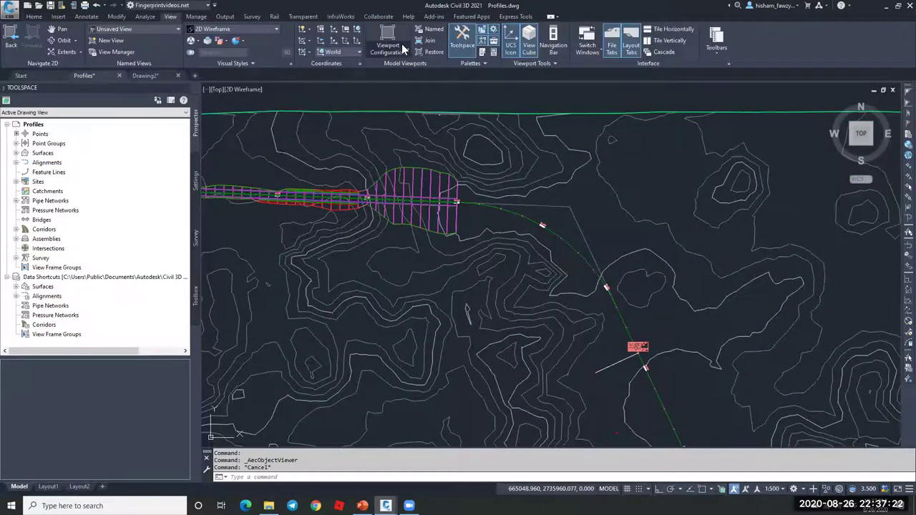
left_click(393, 45)
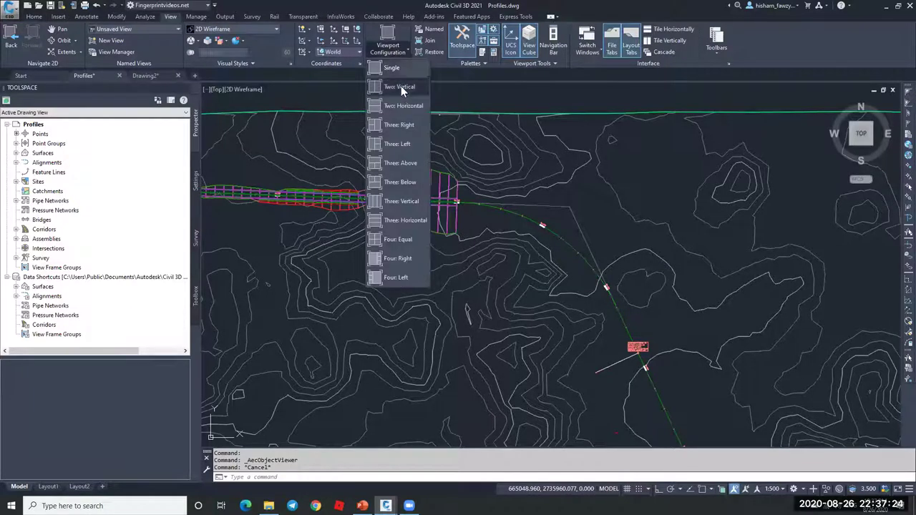
left_click(461, 227)
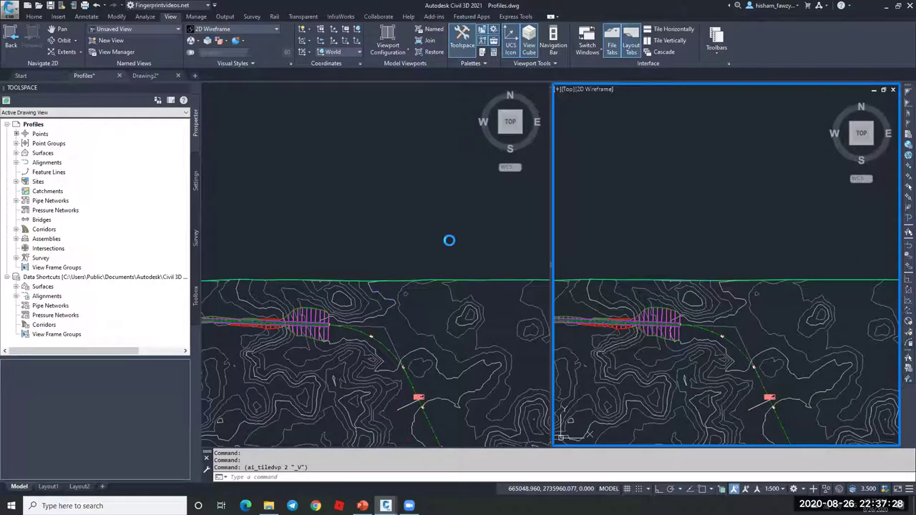
scroll(286, 343, "up", 2)
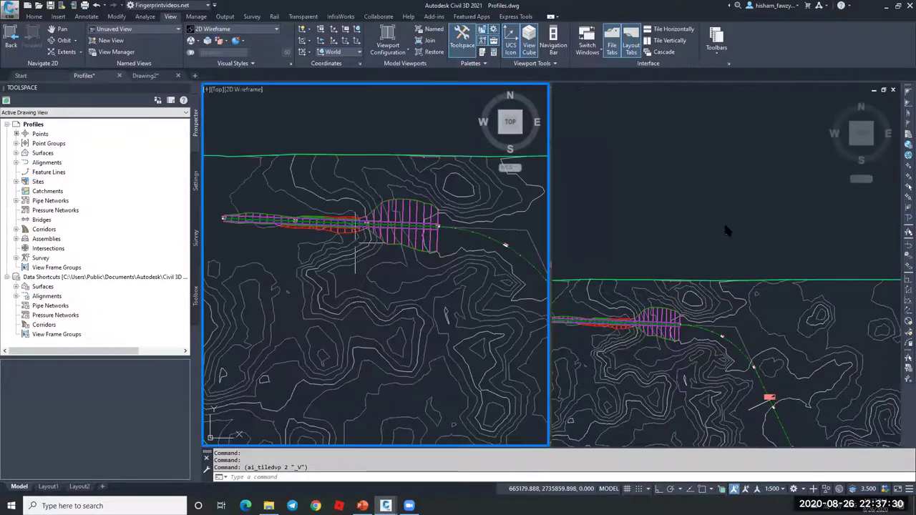
scroll(701, 222, "down", 6)
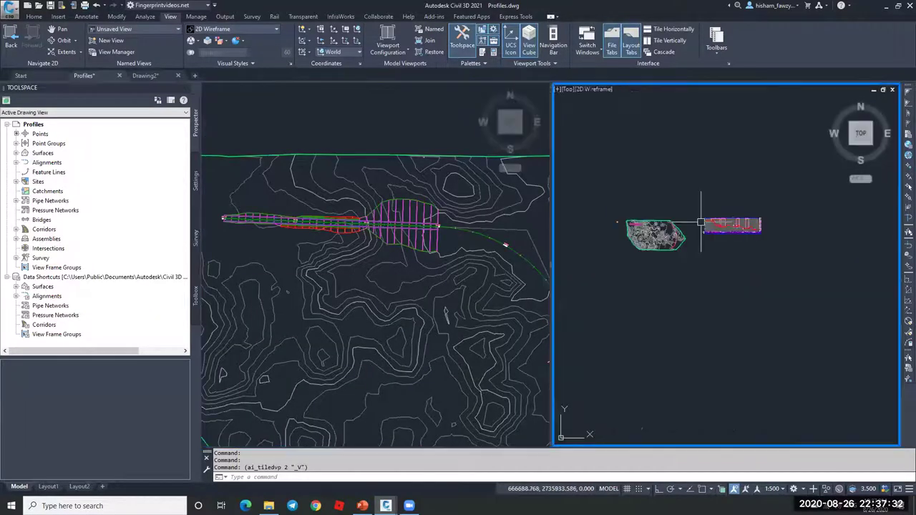
scroll(712, 220, "up", 10)
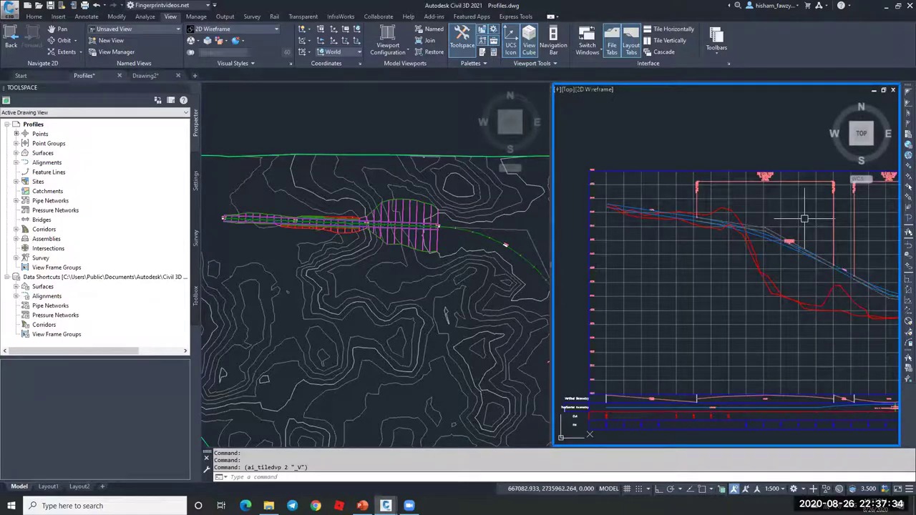
scroll(804, 218, "up", 3)
Turn off drawing of the NGL - -20.000 and ROAD 01-FG02 [-0.50] profiles in the profile view
key("Escape")
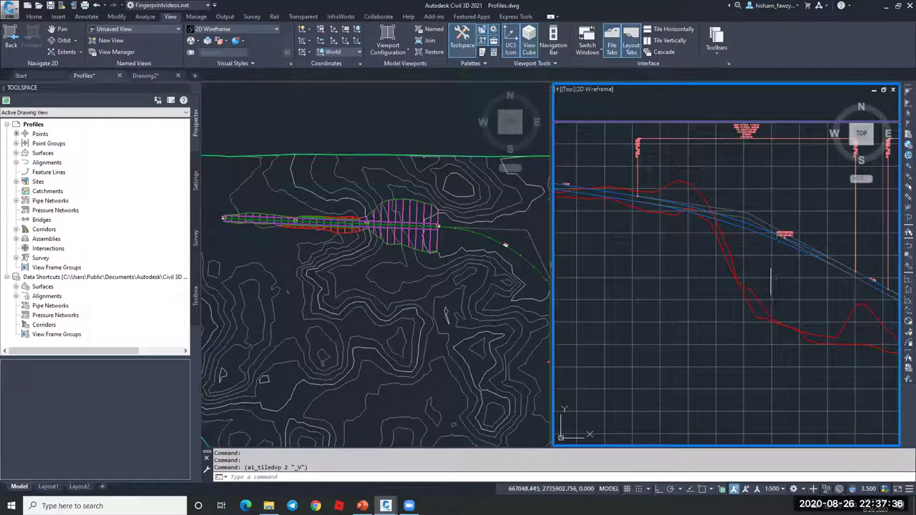
left_click(721, 234)
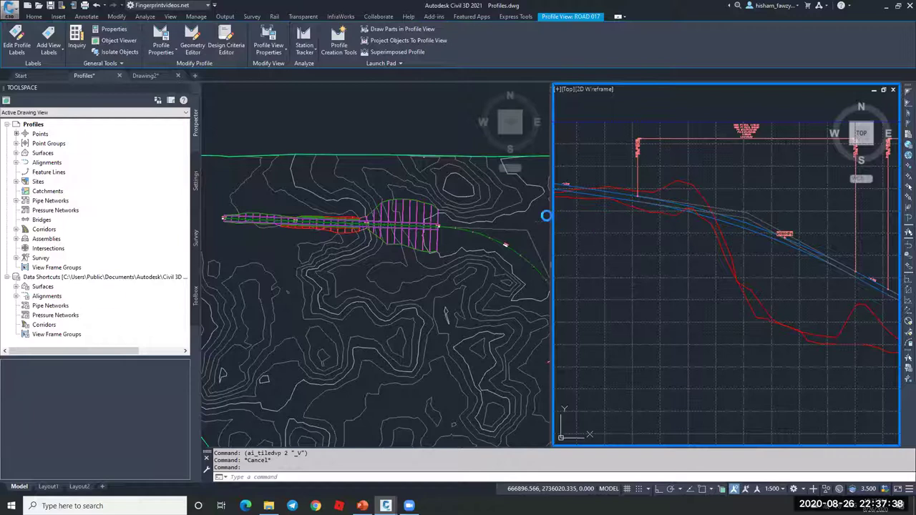
left_click(412, 155)
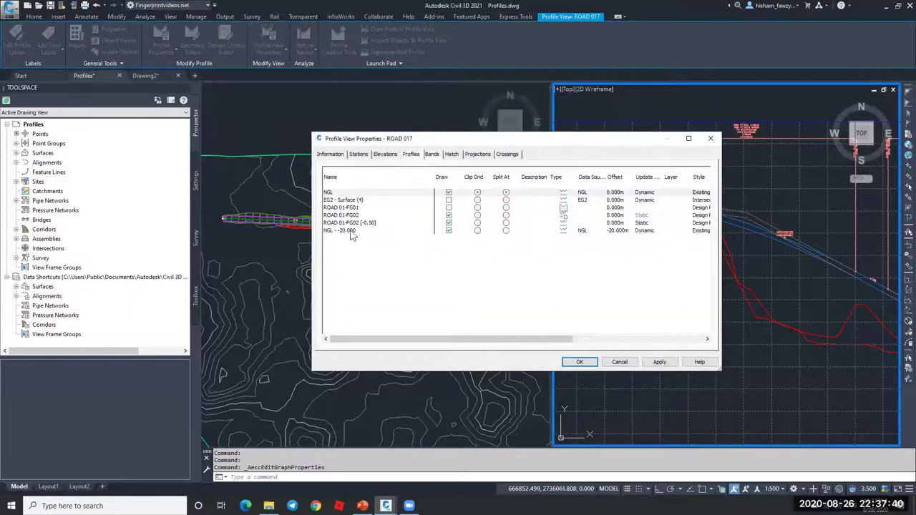
left_click(448, 230)
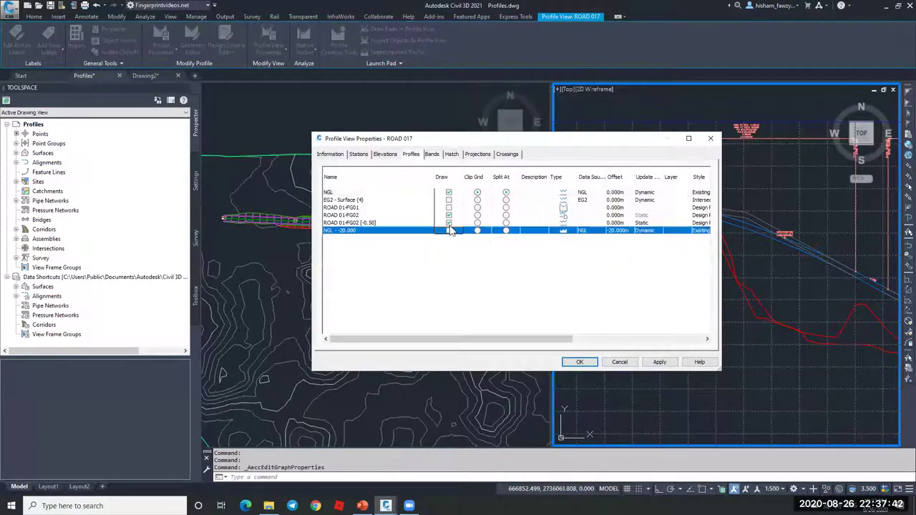
left_click(448, 222)
left_click(580, 362)
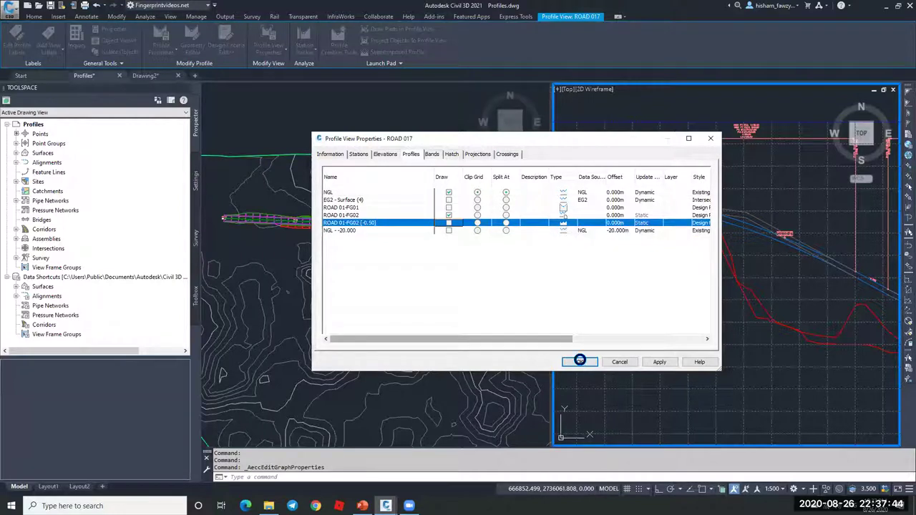
key("Escape")
Stretch a PVI grip on the ROAD 01-FG02 design profile lower
left_click(745, 214)
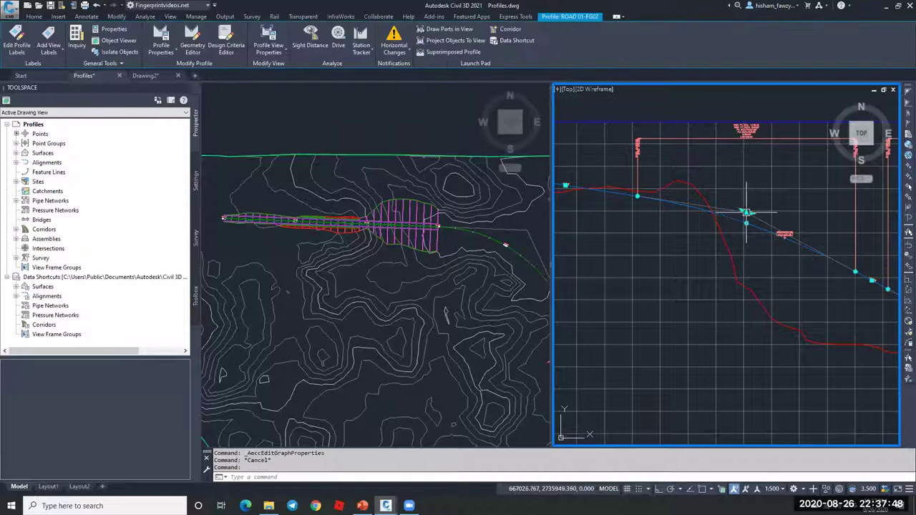
left_click(745, 212)
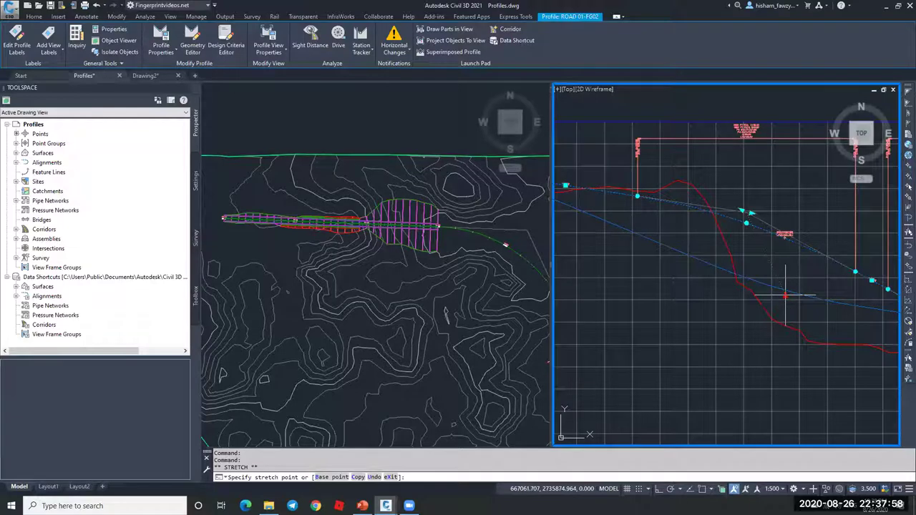
left_click(785, 295)
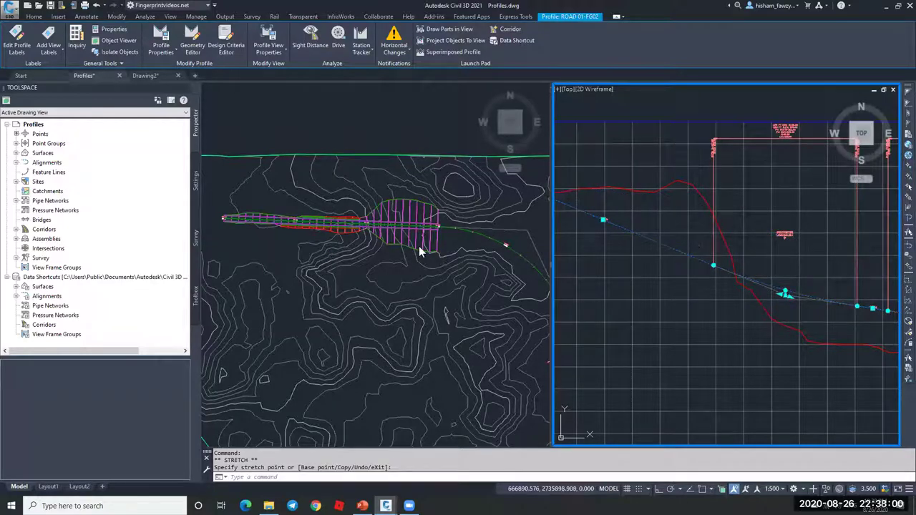
key("Escape")
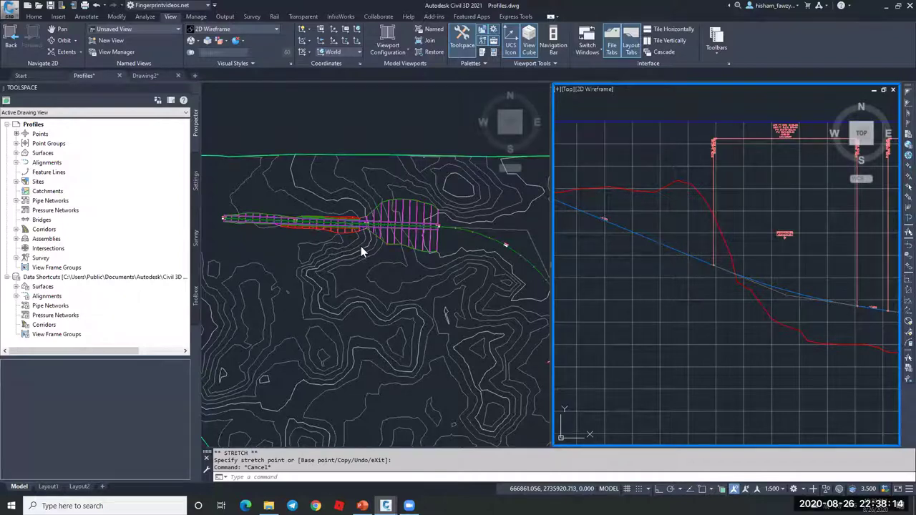
Expand Corridors in Prospector and rebuild the out-of-date Corridor - (1)
left_click(15, 230)
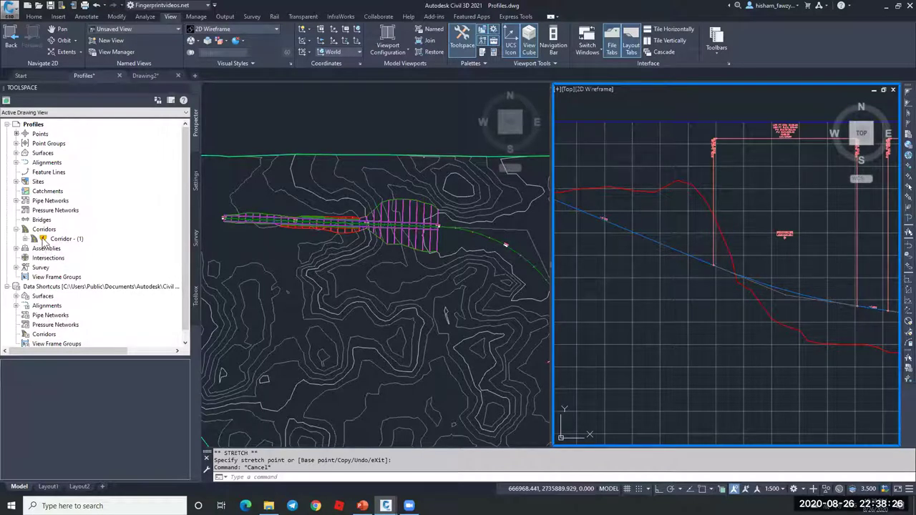
mouse_move(44, 241)
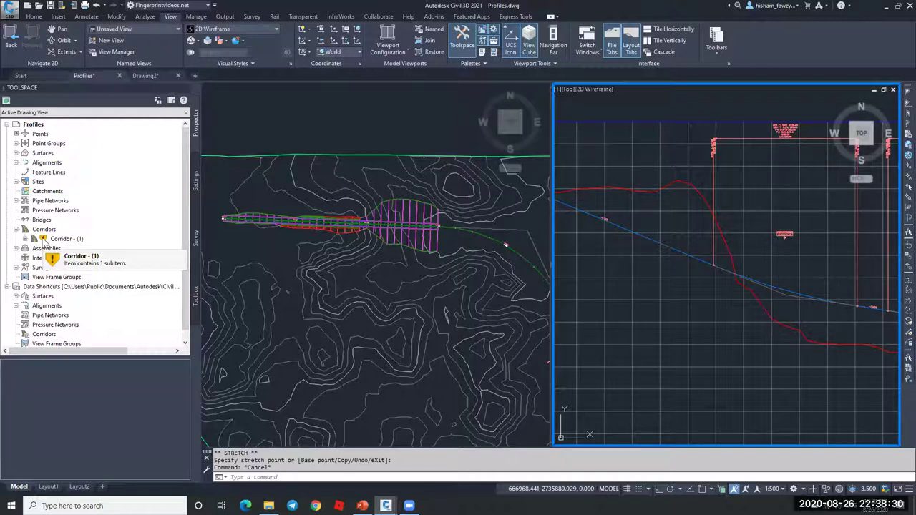
right_click(72, 238)
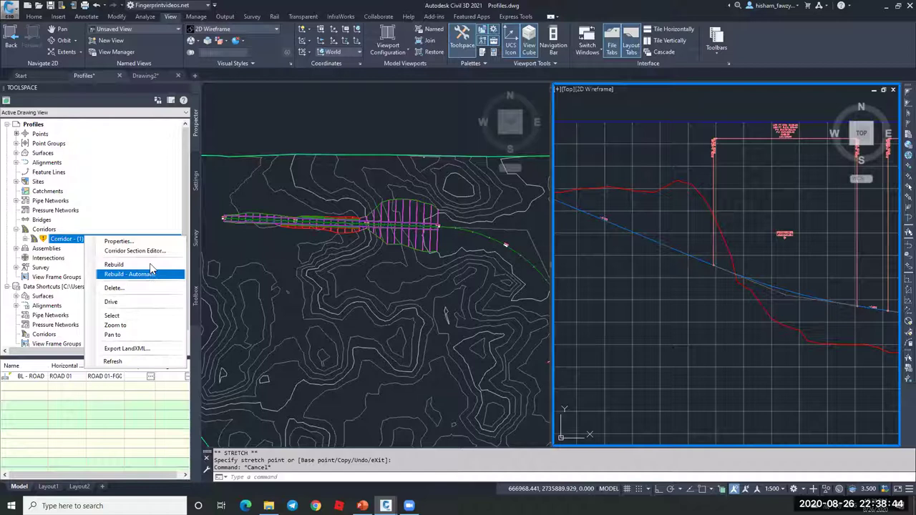
left_click(151, 271)
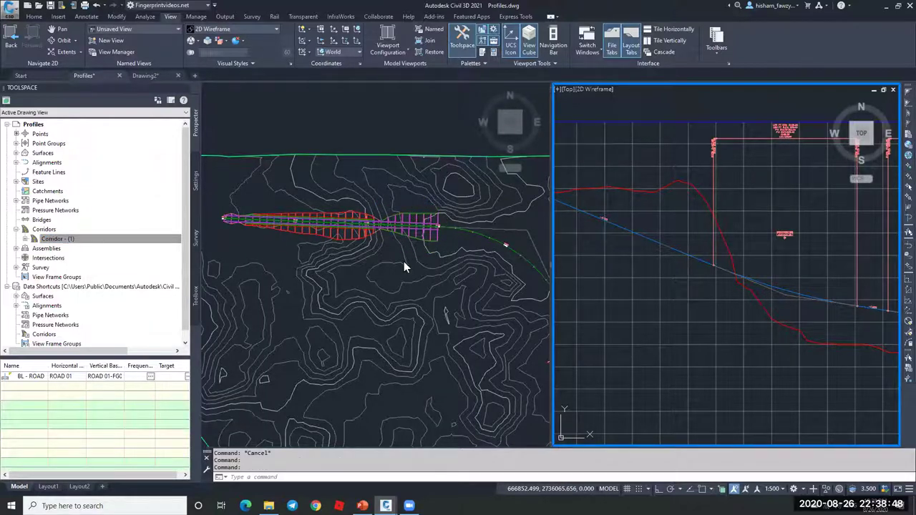
Select the ROAD 01-FG02 profile and try moving a grade point, then cancel
left_click(336, 220)
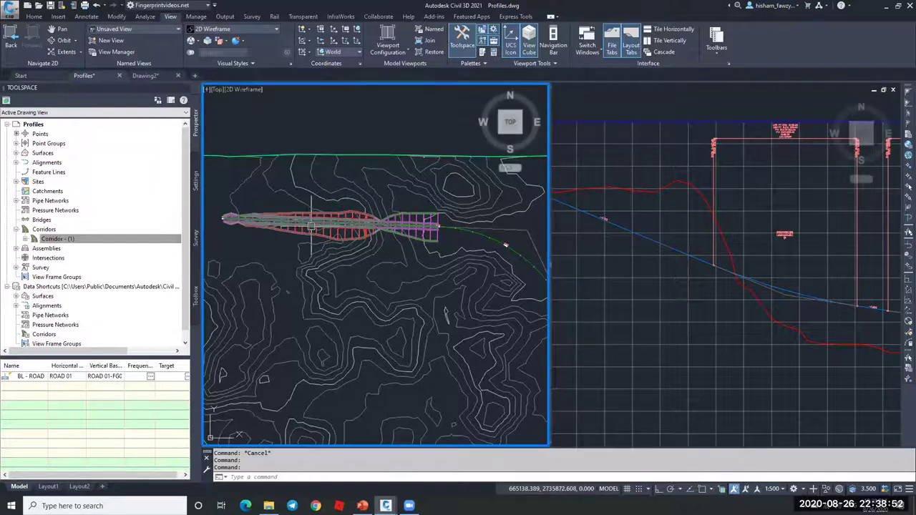
left_click(826, 301)
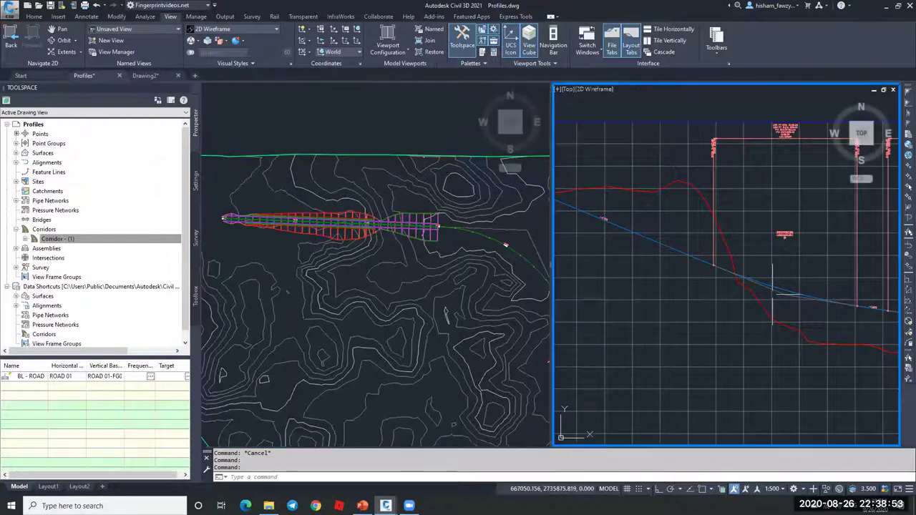
left_click(827, 301)
left_click(785, 293)
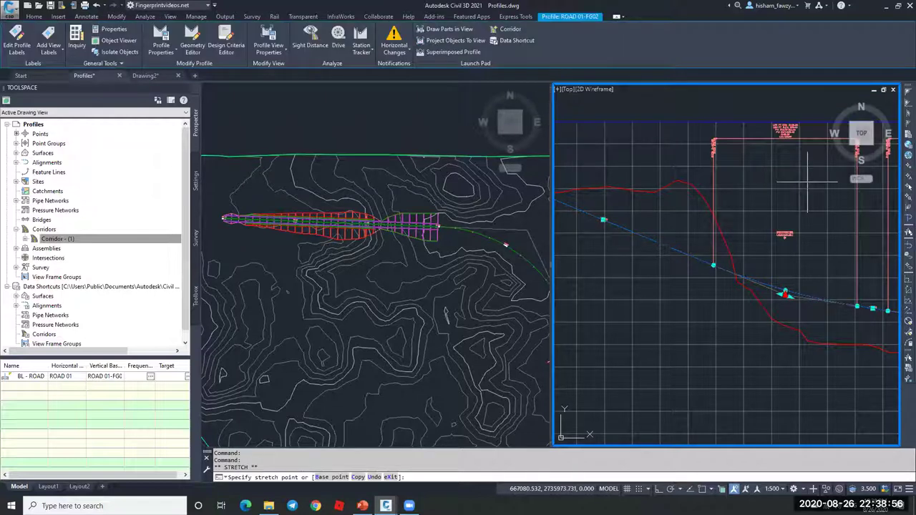
left_click(785, 294)
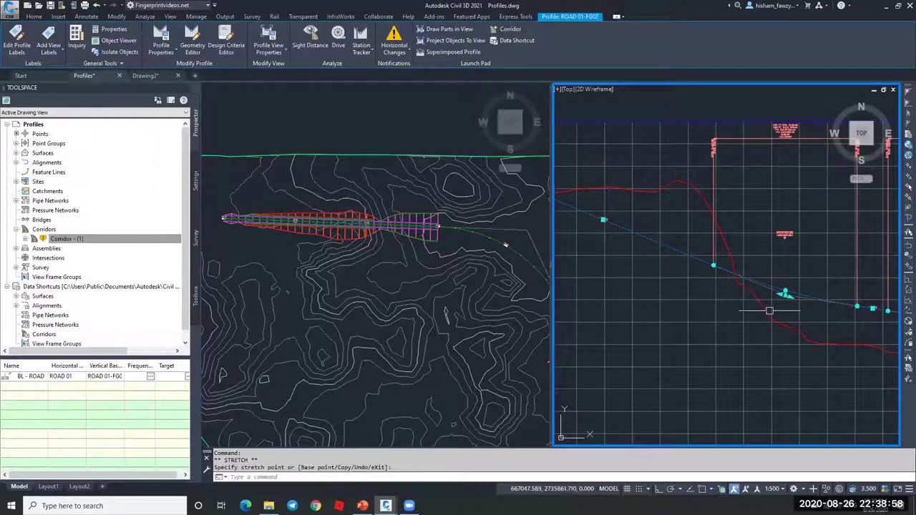
left_click(785, 293)
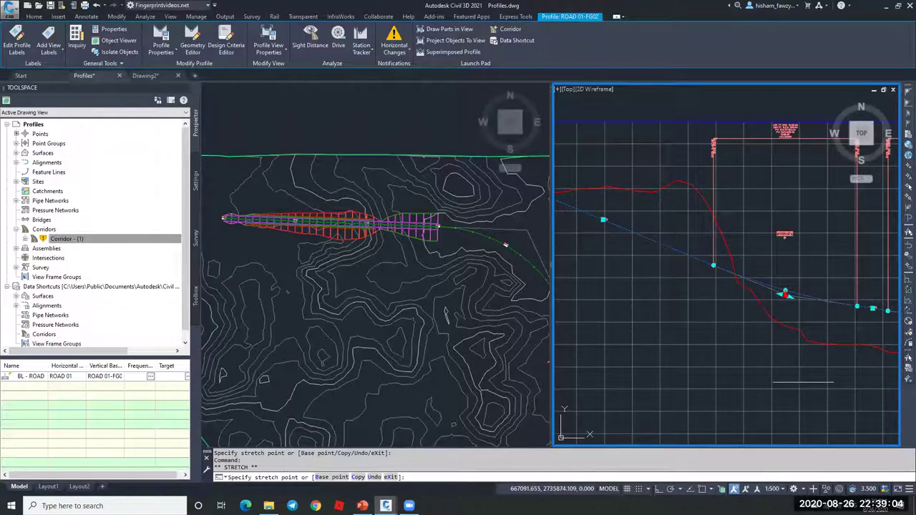
key("Escape")
scroll(786, 293, "down", 1)
scroll(785, 320, "up", 1)
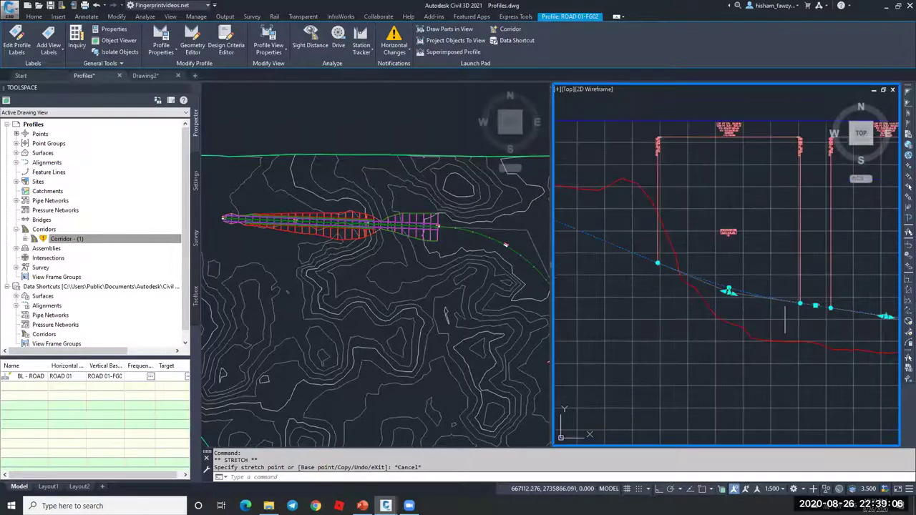
key("Escape")
Stretch a ROAD 01-FG02 grade point upward to a higher elevation
left_click(771, 294)
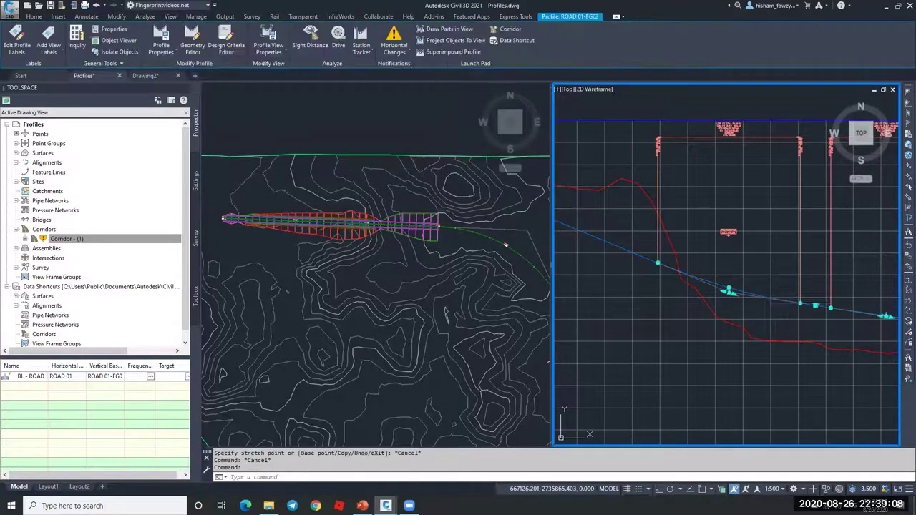
left_click(727, 290)
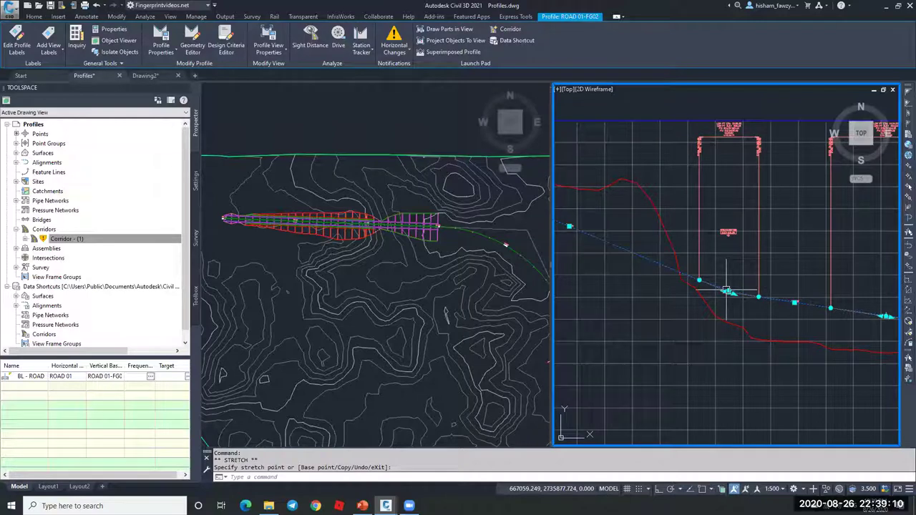
left_click(727, 291)
left_click(728, 292)
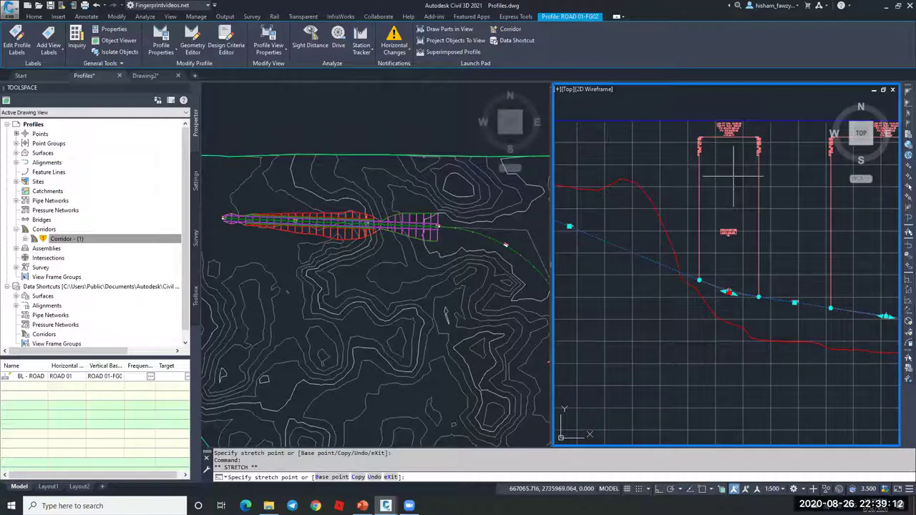
left_click(729, 189)
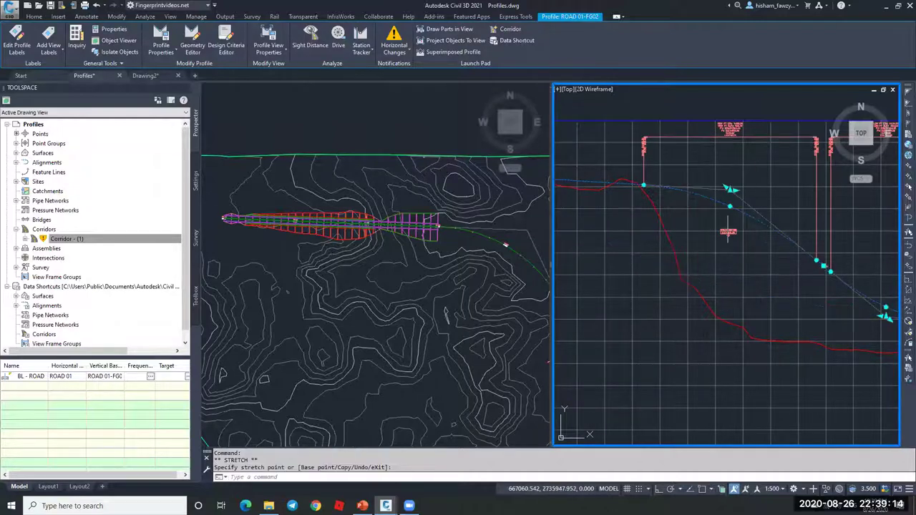
scroll(727, 209, "down", 1)
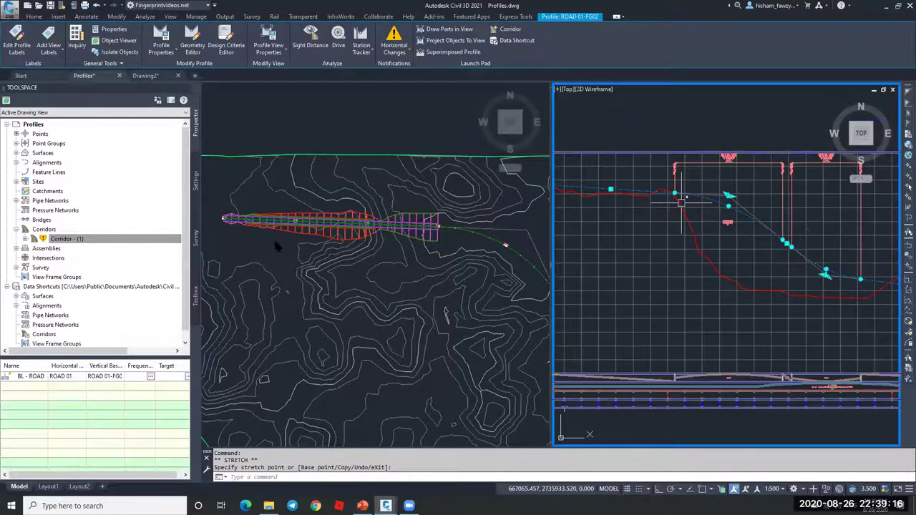
Switch Corridor - (1) to Rebuild - Automatic
left_click(100, 240)
right_click(101, 240)
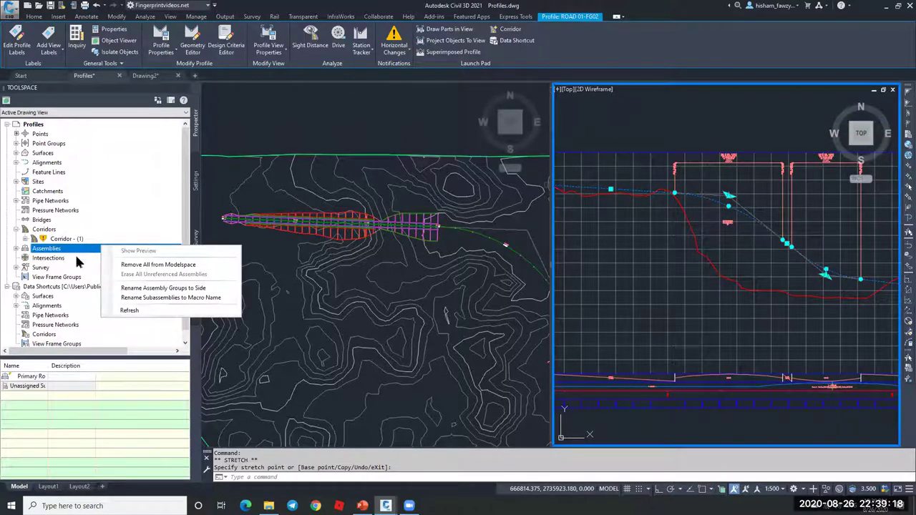
right_click(112, 240)
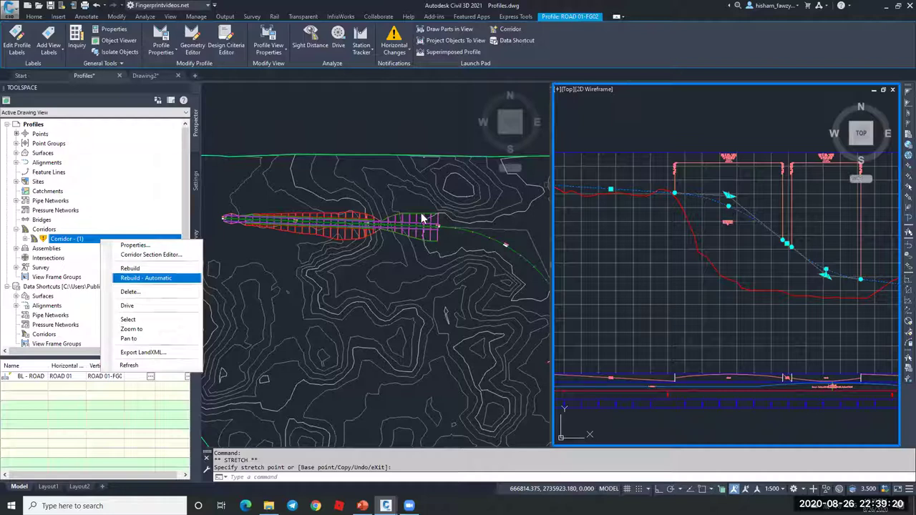
left_click(147, 278)
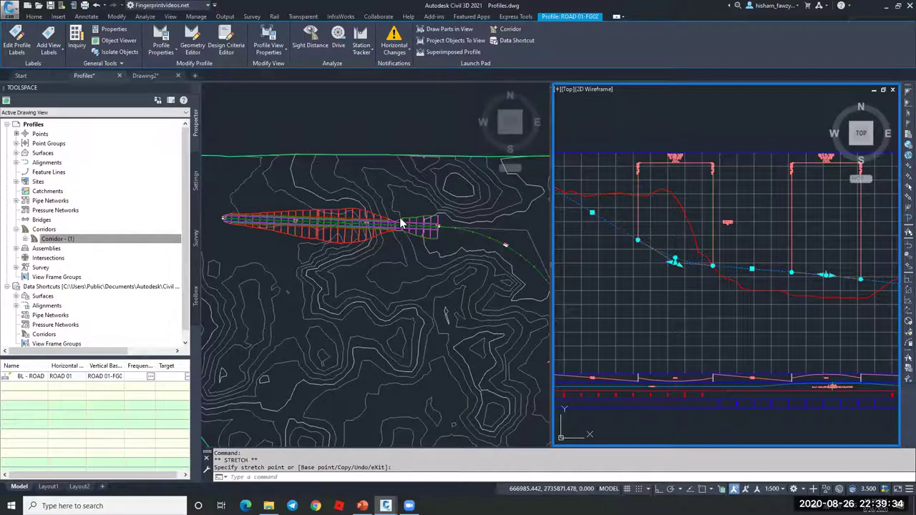
Turn off Rebuild - Automatic for Corridor - (1) and rebuild it manually
left_click(124, 239)
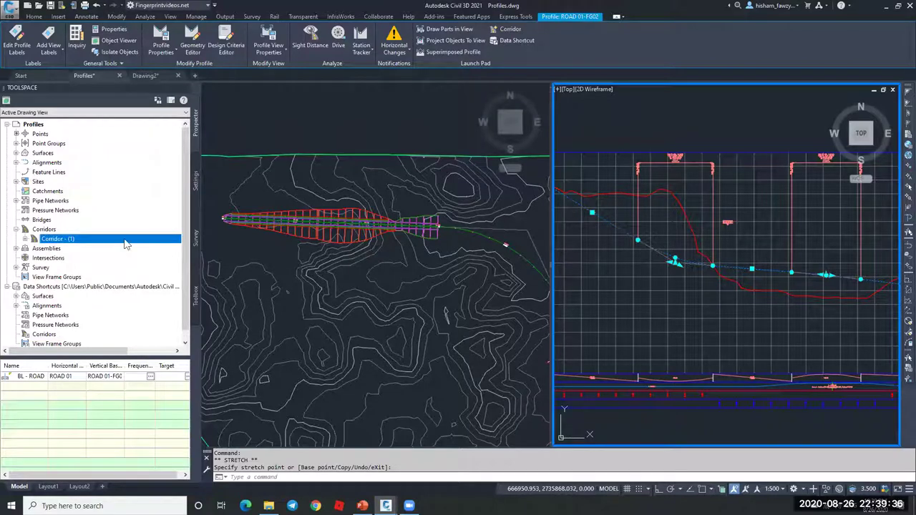
right_click(179, 279)
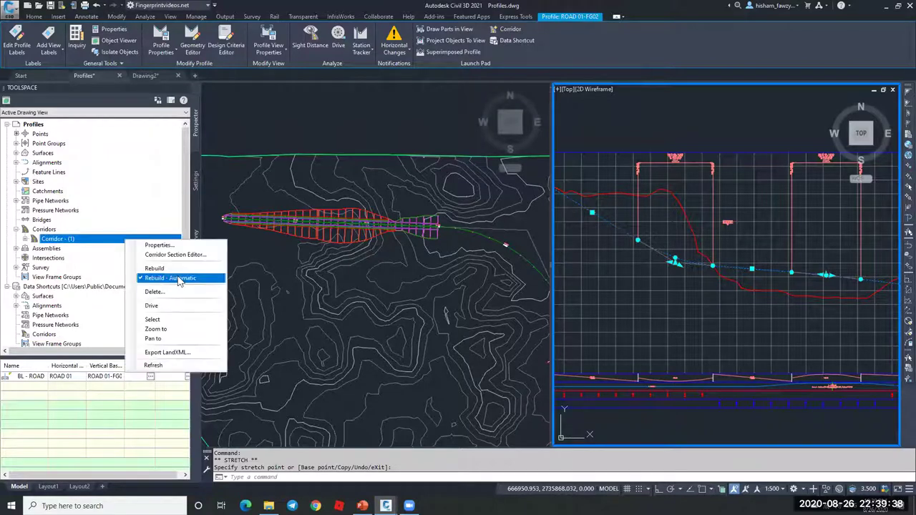
left_click(180, 278)
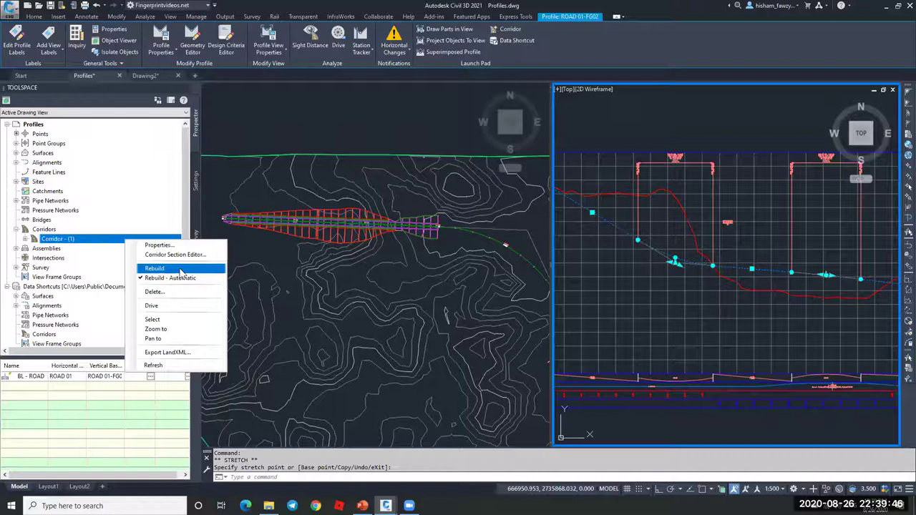
left_click(181, 269)
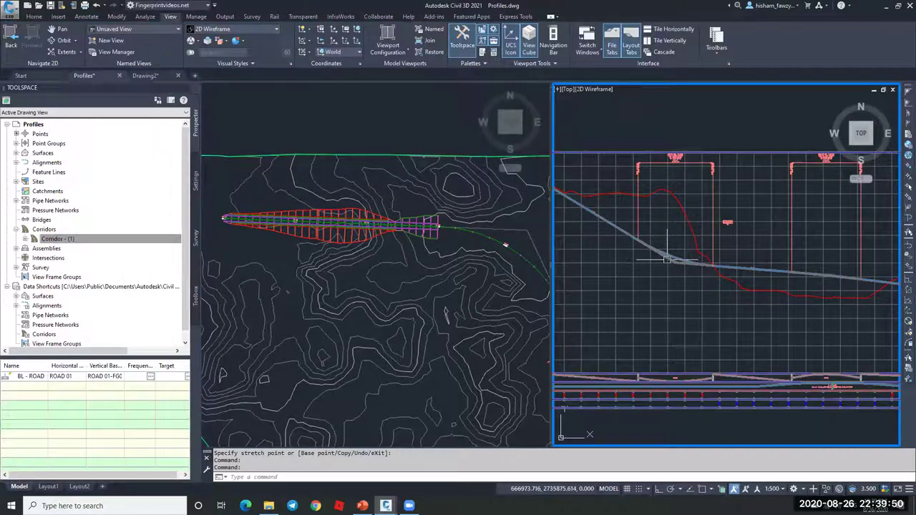
Stretch another ROAD 01-FG02 grade point upward and refresh the corridor
left_click(666, 259)
left_click(675, 258)
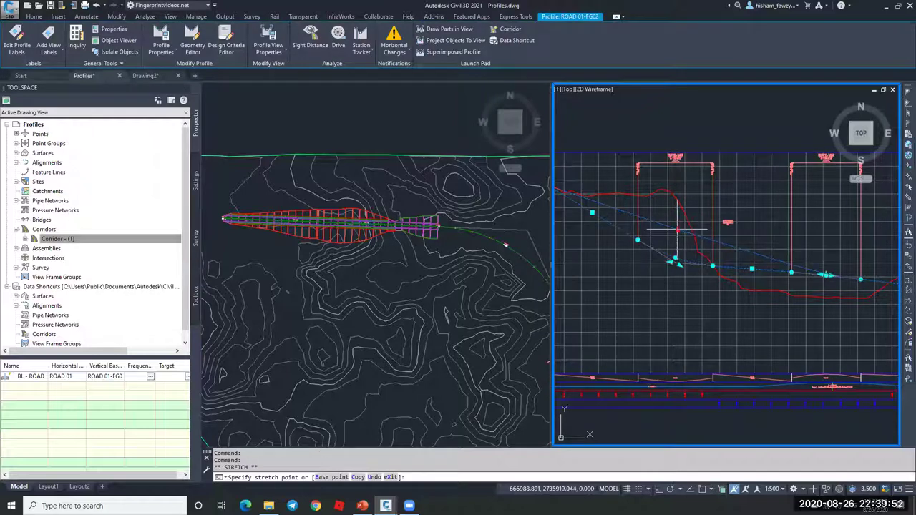
left_click(677, 231)
right_click(102, 243)
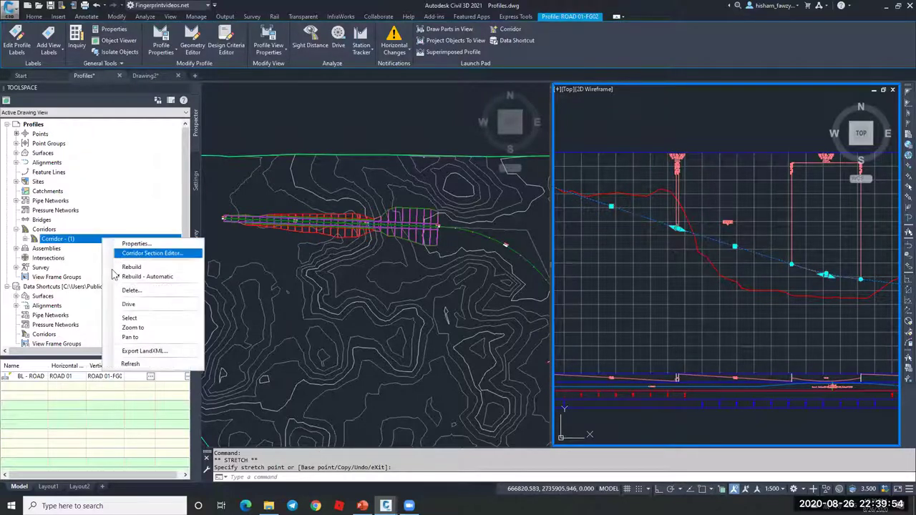
left_click(126, 276)
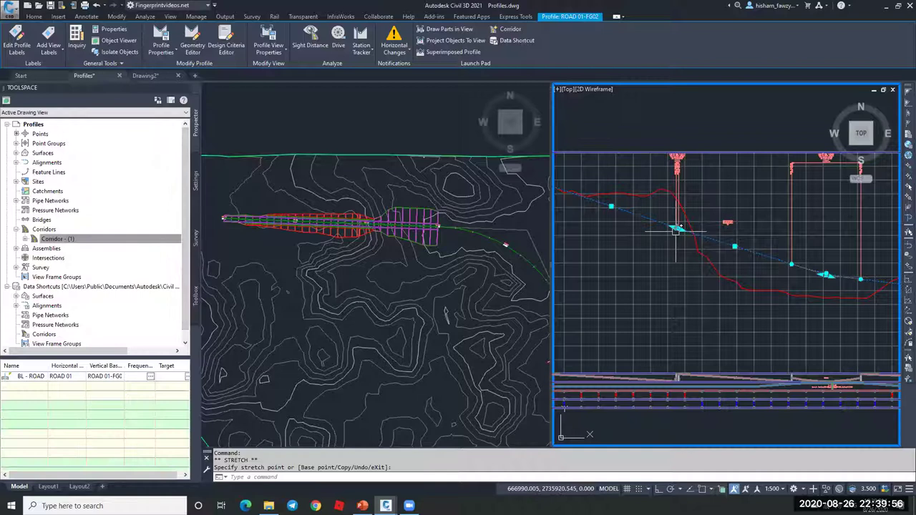
Select Corridor - (1) in the Prospector tree
scroll(674, 230, "up", 5)
scroll(674, 230, "up", 3)
left_click(92, 243)
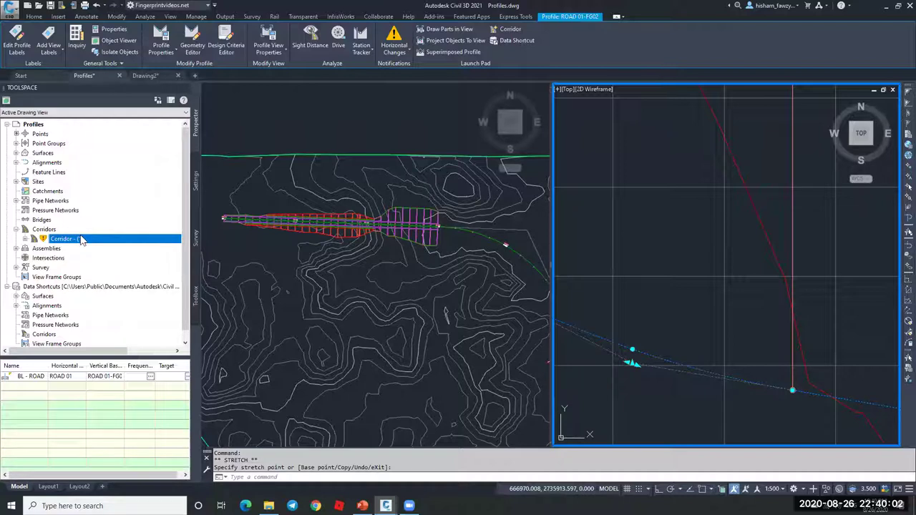
scroll(650, 248, "down", 4)
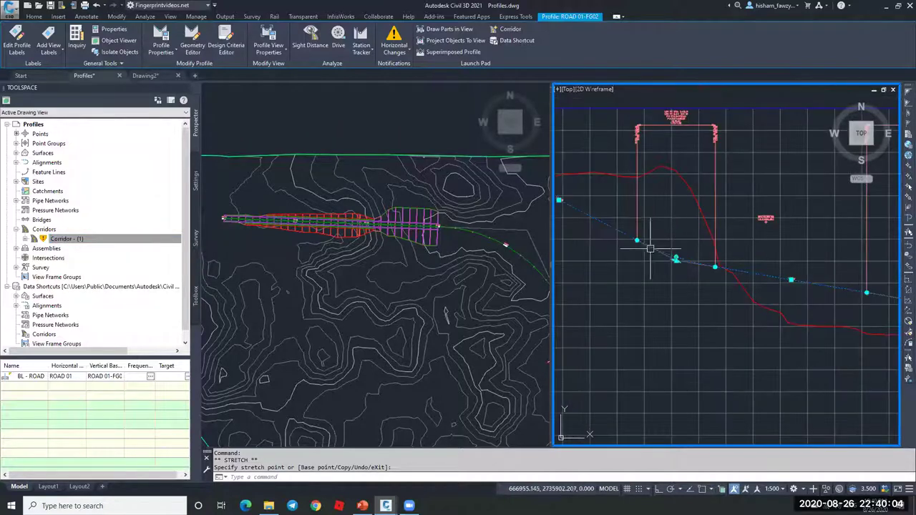
scroll(652, 250, "down", 3)
left_click(101, 242)
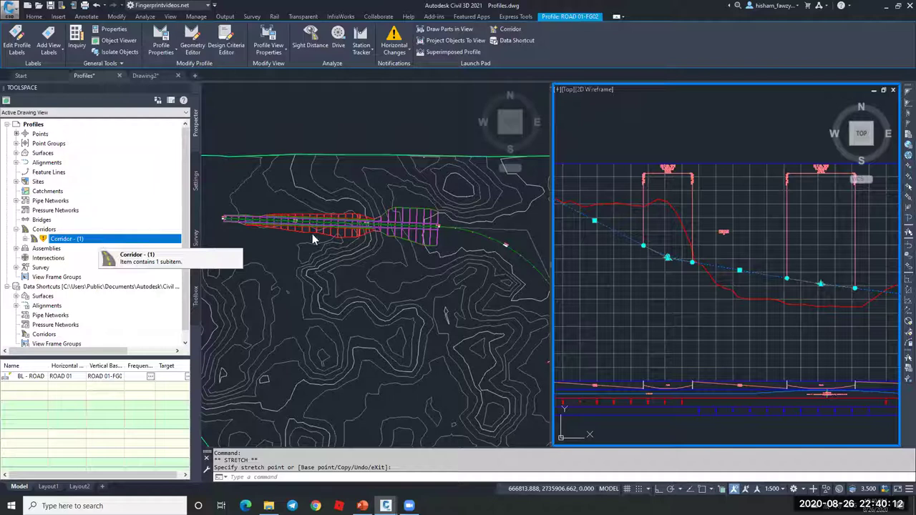
Cancel STRETCH and change the plan to a Single viewport layout
key("Escape")
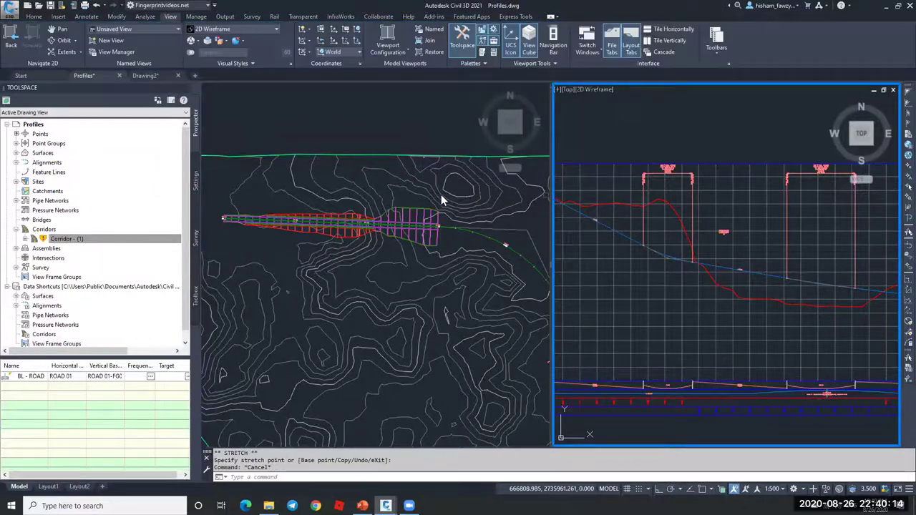
left_click(407, 104)
left_click(389, 49)
left_click(401, 74)
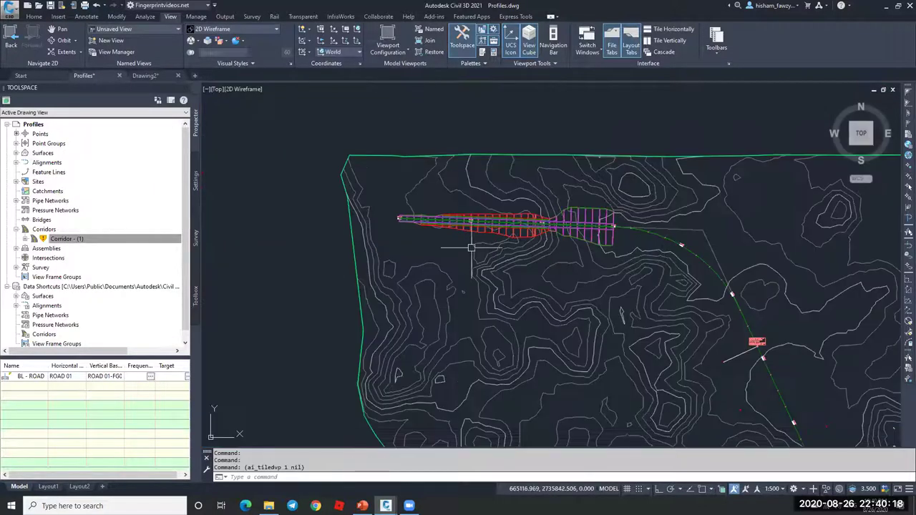
Zoom into the plan and select the Corridor - (1) footprint
scroll(501, 231, "up", 2)
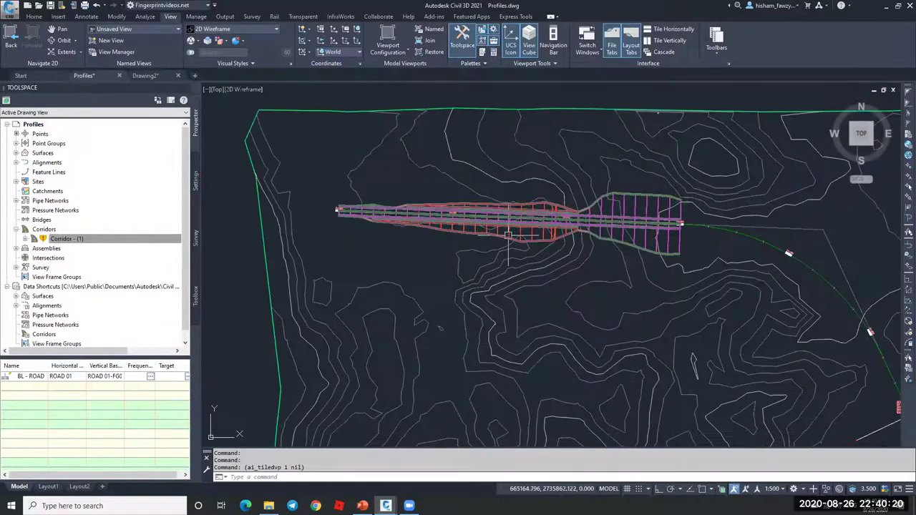
left_click(501, 231)
scroll(501, 231, "up", 5)
key("Escape")
scroll(494, 229, "down", 7)
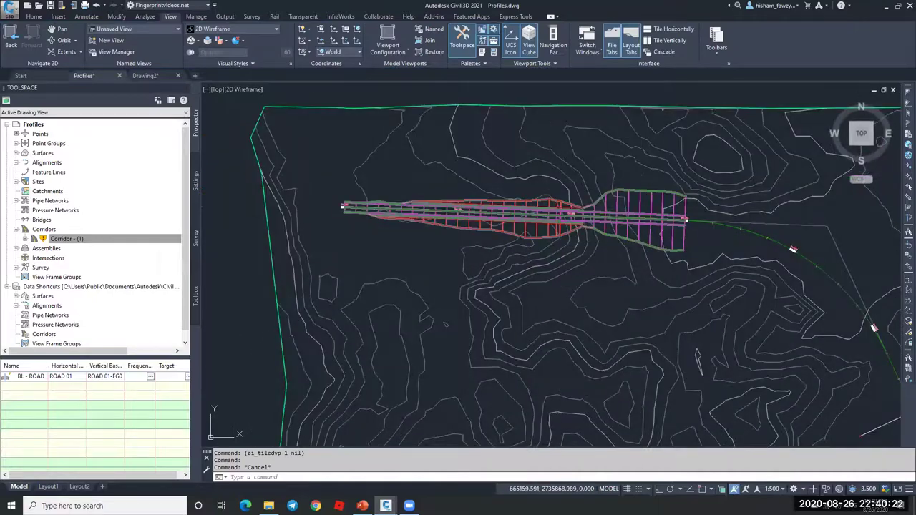
scroll(504, 228, "up", 7)
left_click(521, 232)
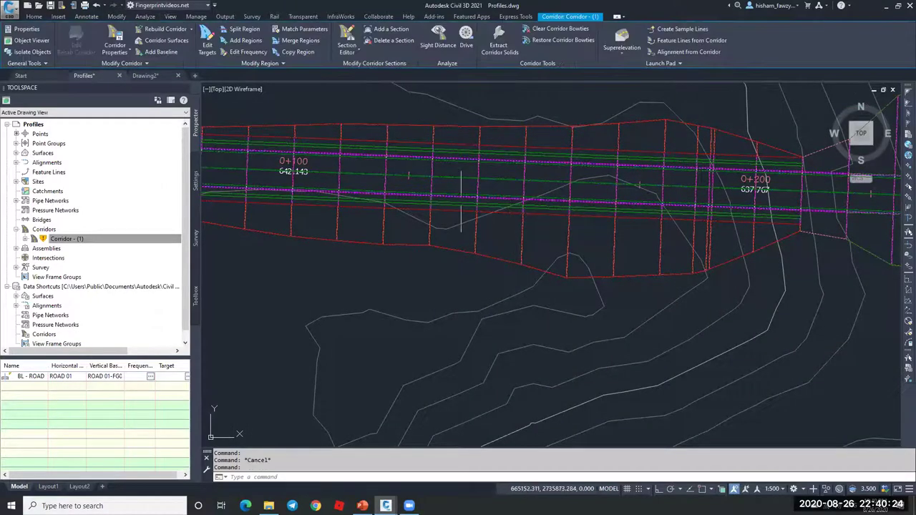
scroll(426, 198, "down", 4)
Expand the drawing's Surfaces list and reselect the corridor in plan
left_click(121, 239)
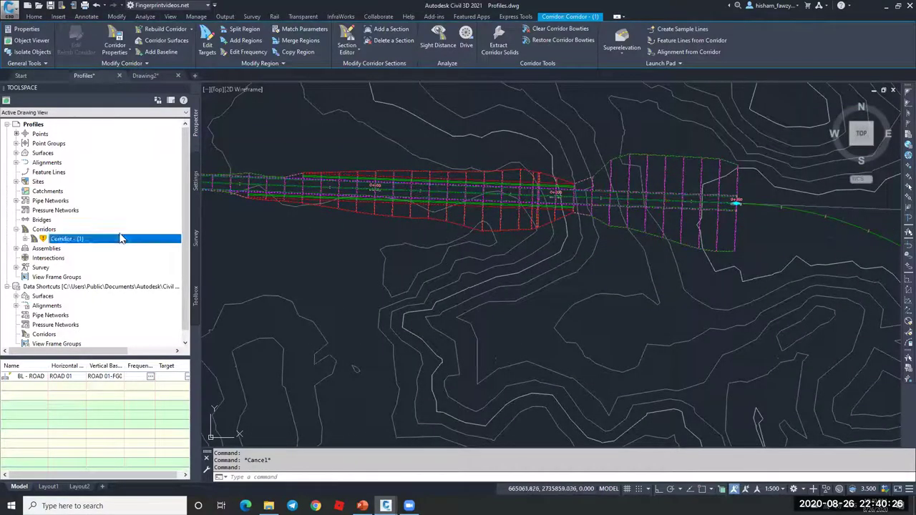
left_click(55, 172)
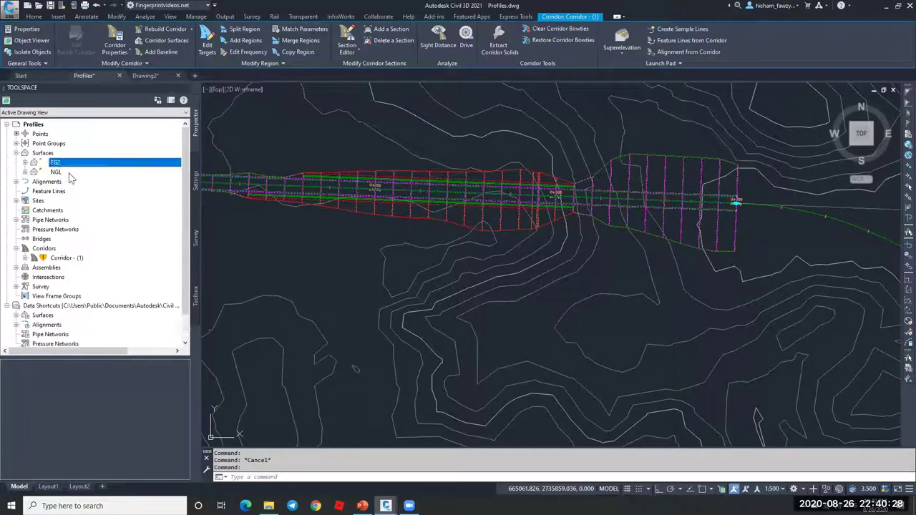
key("Escape")
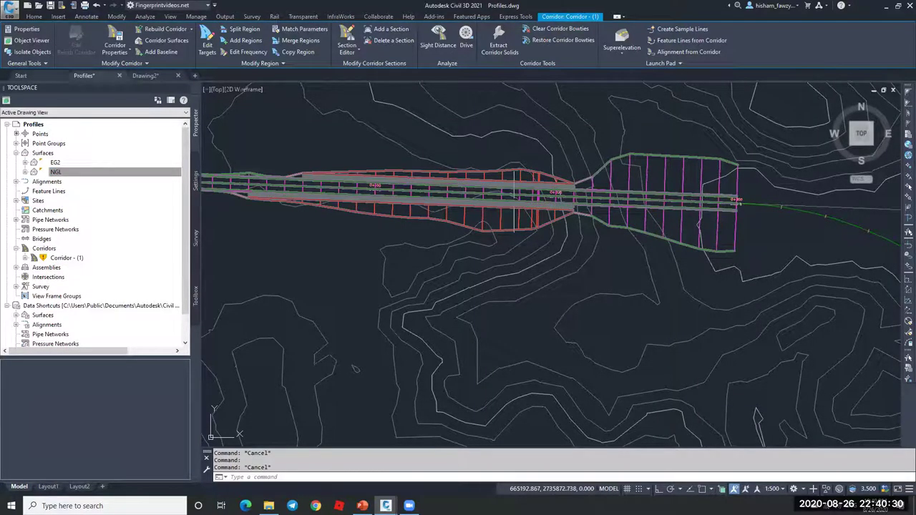
scroll(521, 225, "up", 4)
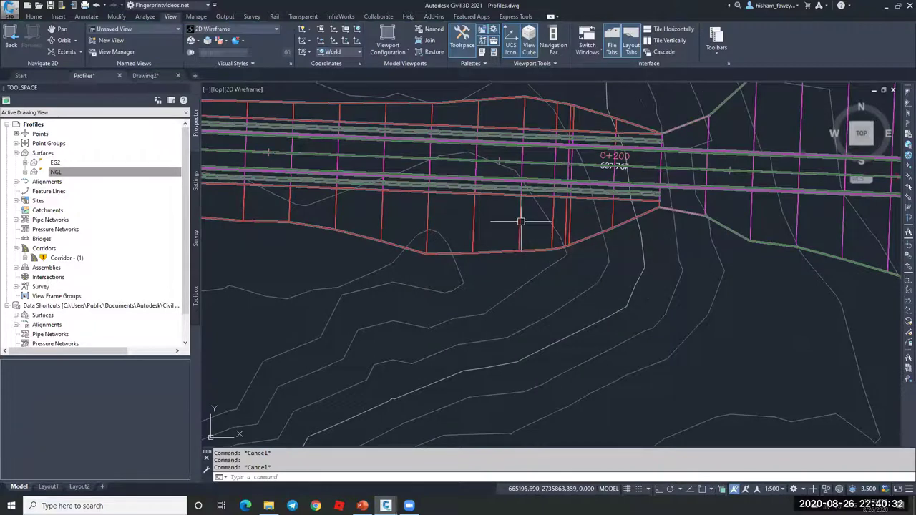
left_click(520, 223)
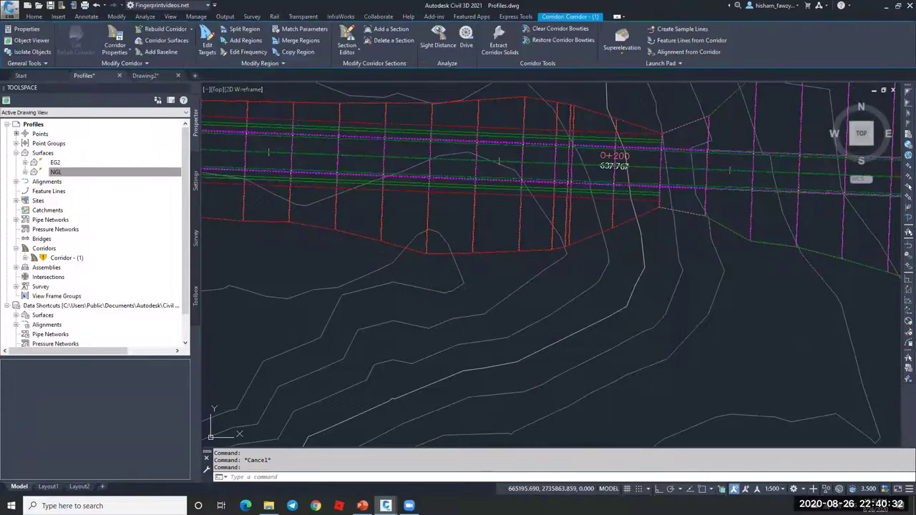
Create a new corridor surface and name it TOP
left_click(173, 40)
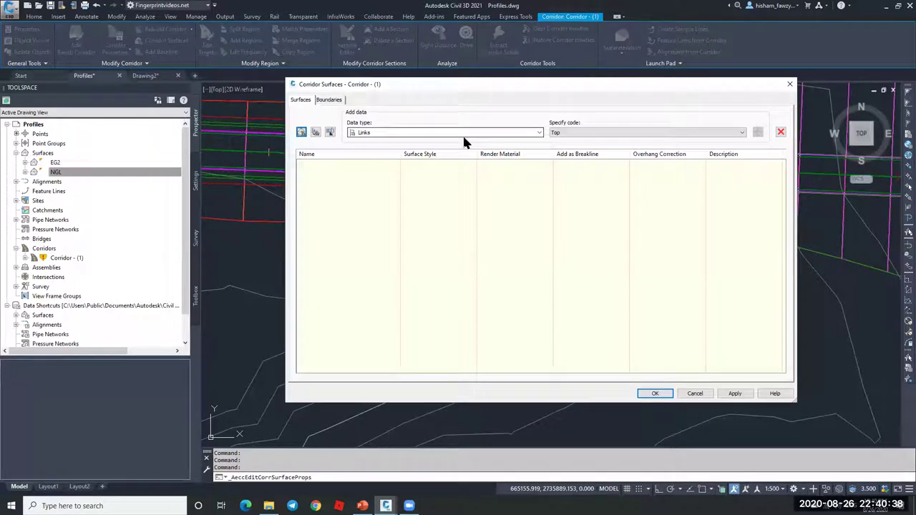
left_click(301, 133)
left_click(375, 164)
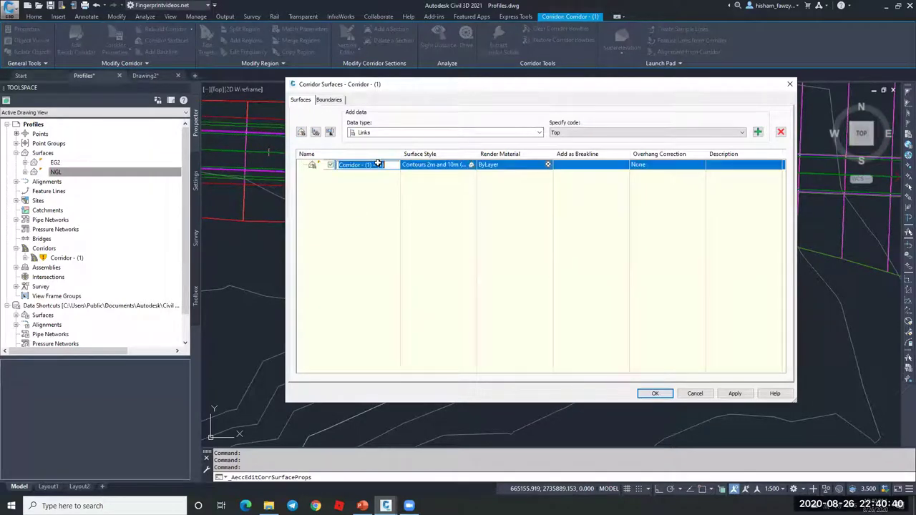
type("TOP")
left_click(366, 207)
Add Top links to TOP with Top Links overhang correction, then rebuild the corridor
left_click(597, 133)
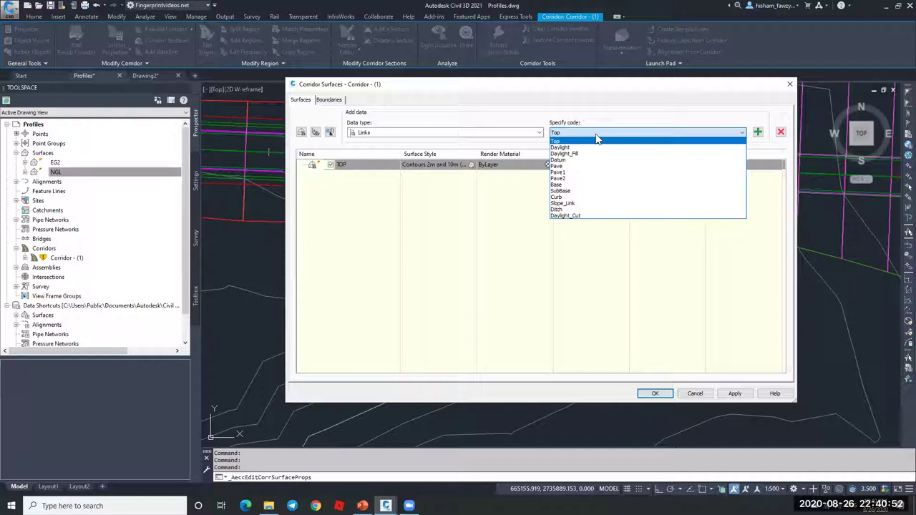
left_click(560, 141)
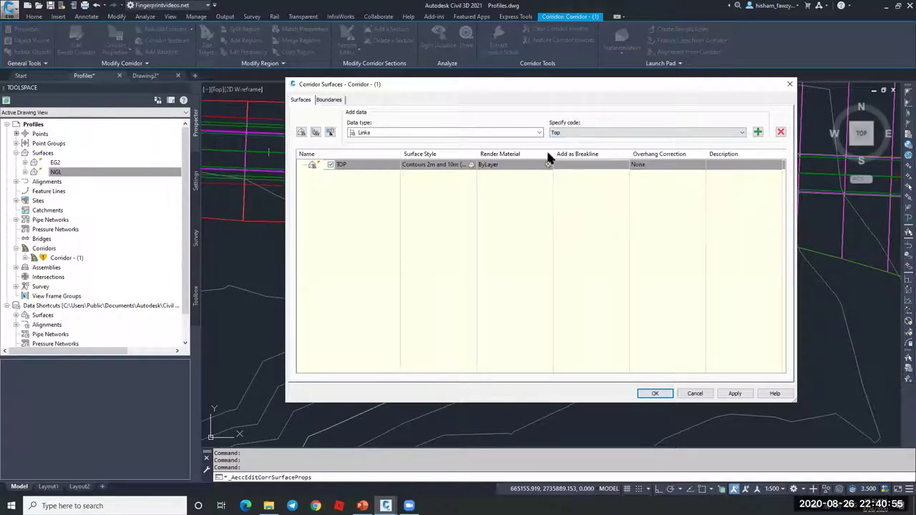
left_click(757, 133)
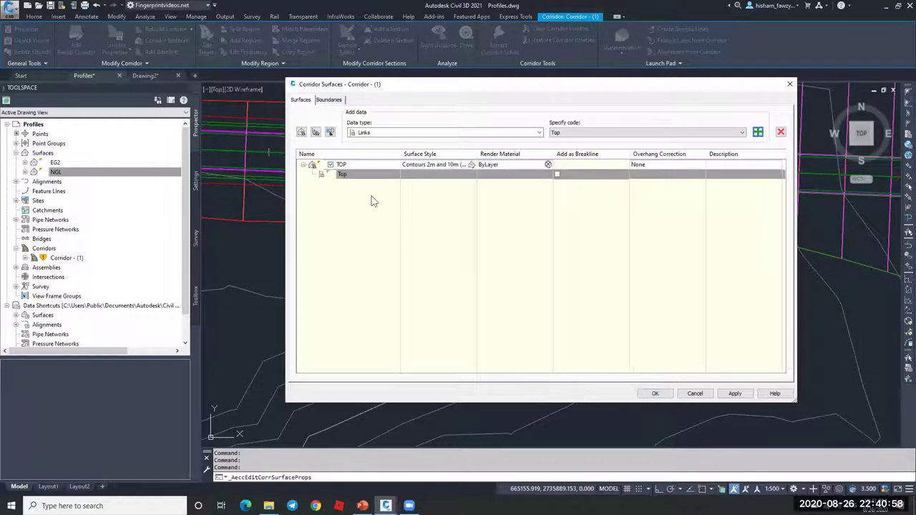
left_click(667, 164)
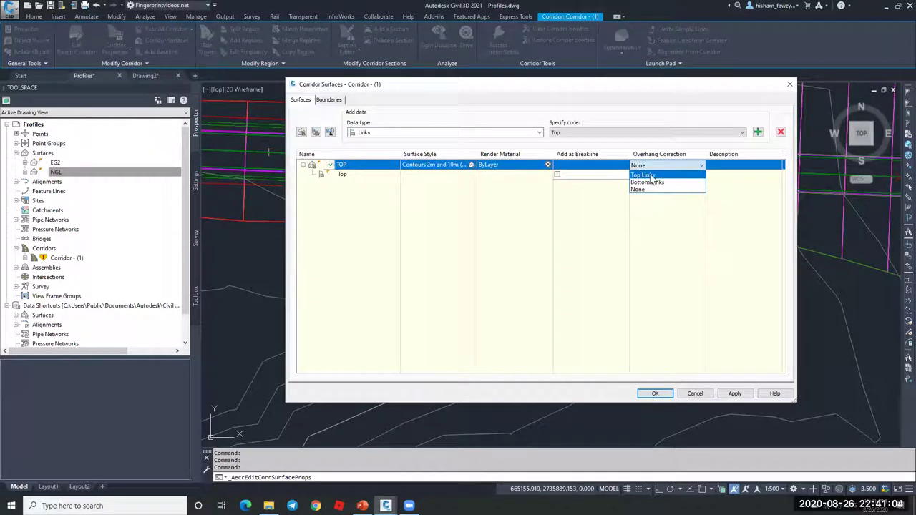
left_click(653, 176)
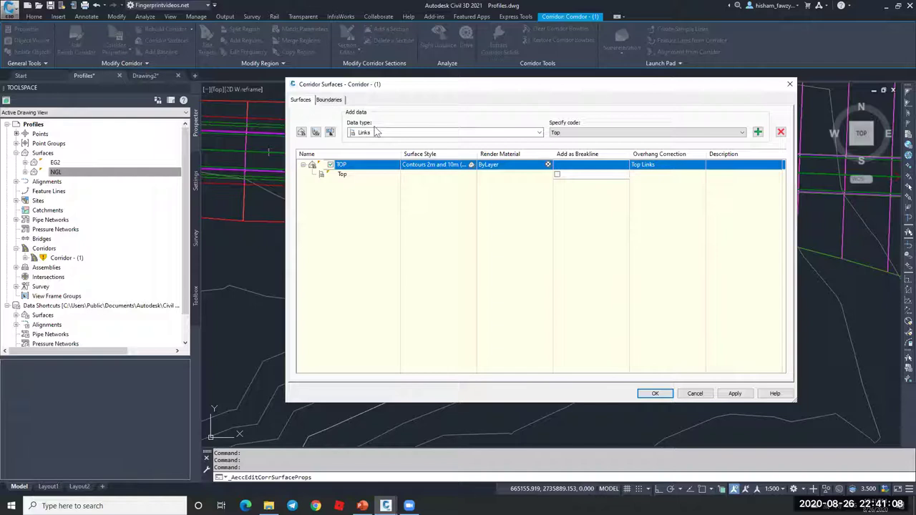
left_click(667, 394)
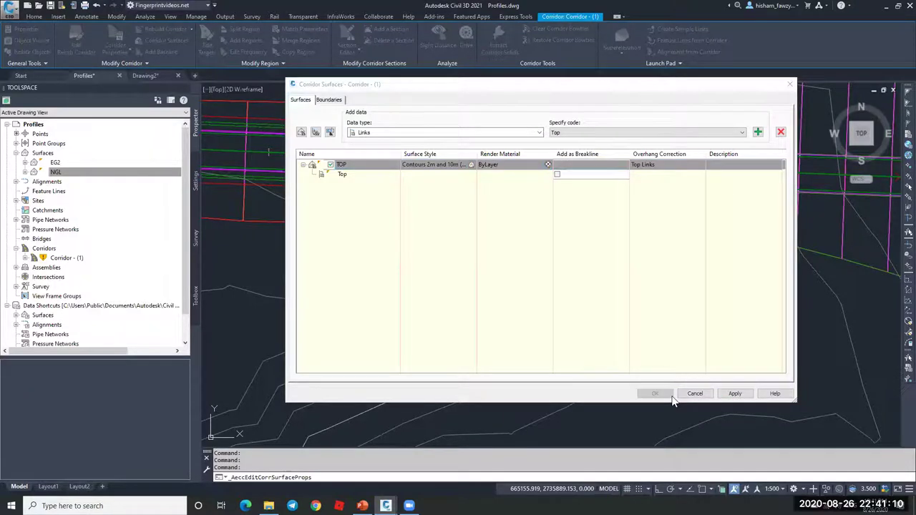
left_click(465, 233)
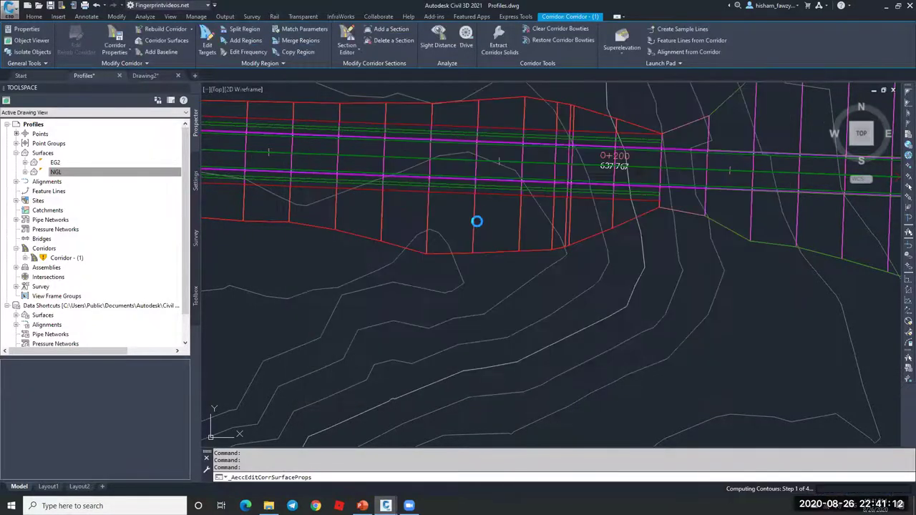
scroll(546, 205, "down", 2)
key("Escape")
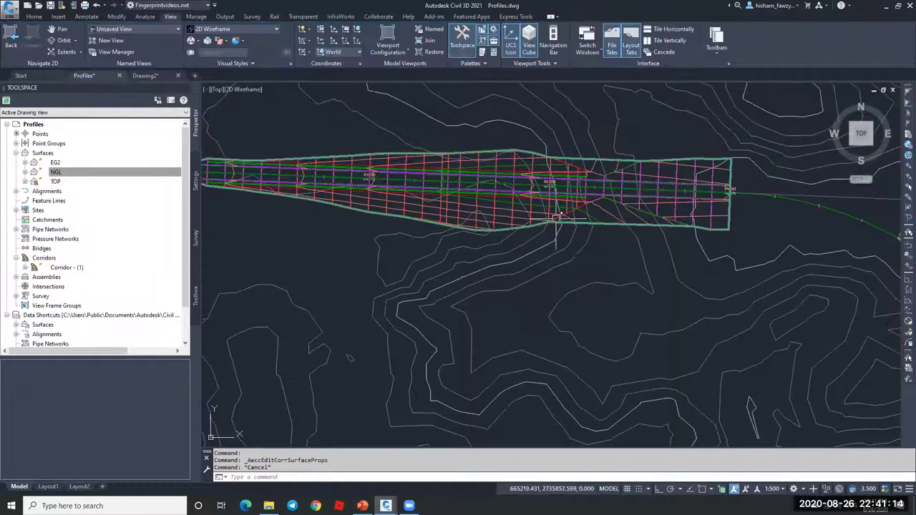
scroll(590, 215, "up", 2)
left_click(603, 202)
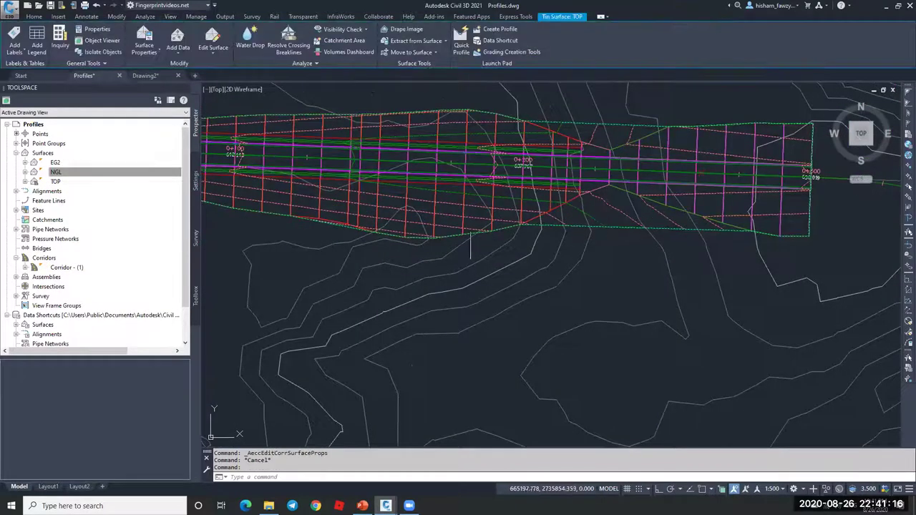
scroll(603, 207, "up", 3)
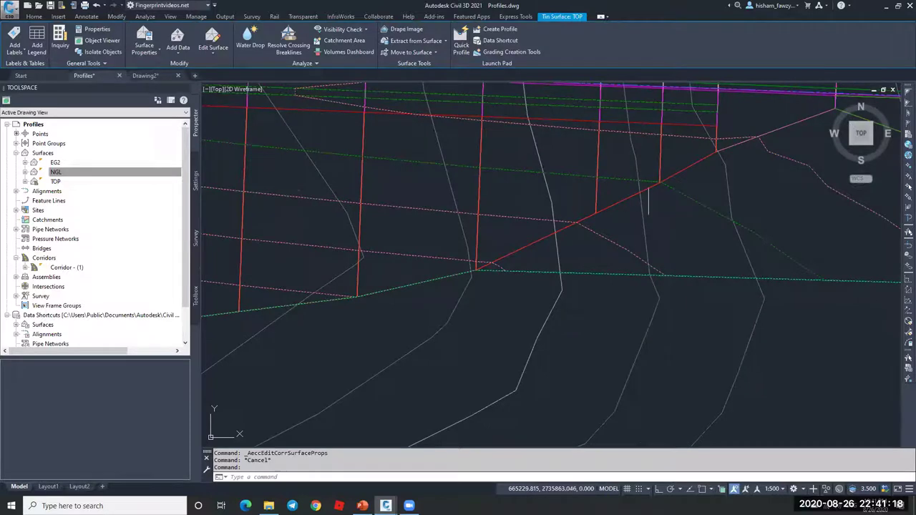
scroll(474, 266, "down", 2)
scroll(515, 273, "down", 3)
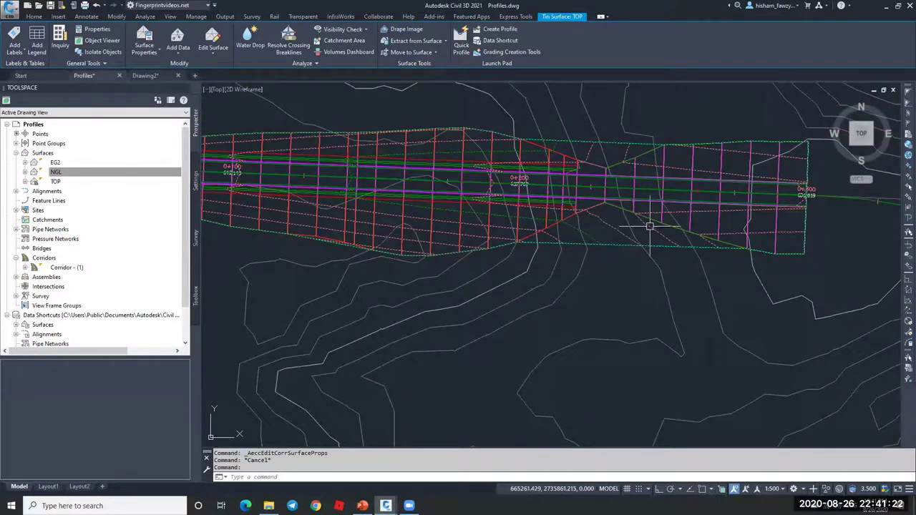
scroll(597, 206, "up", 3)
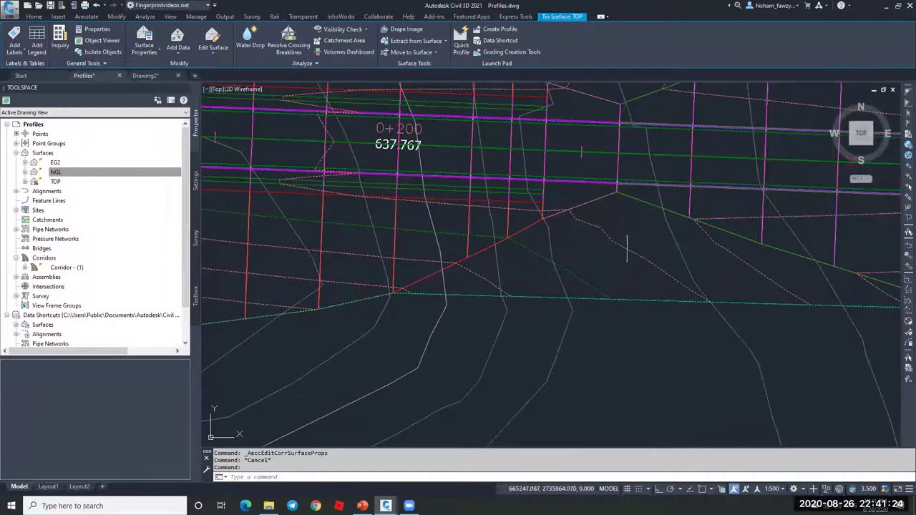
key("Escape")
left_click(510, 219)
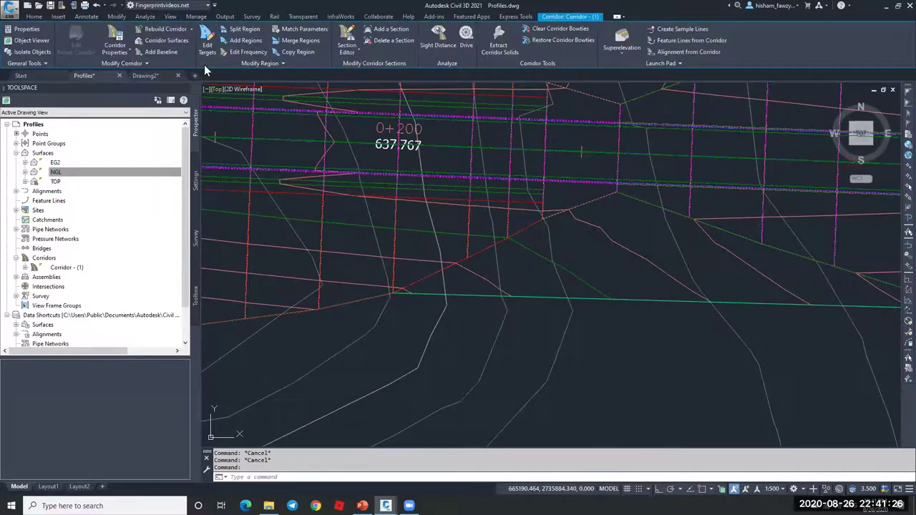
Give TOP a Corridor extents outer boundary on the Boundaries tab, then rebuild Corridor - (1)
left_click(160, 40)
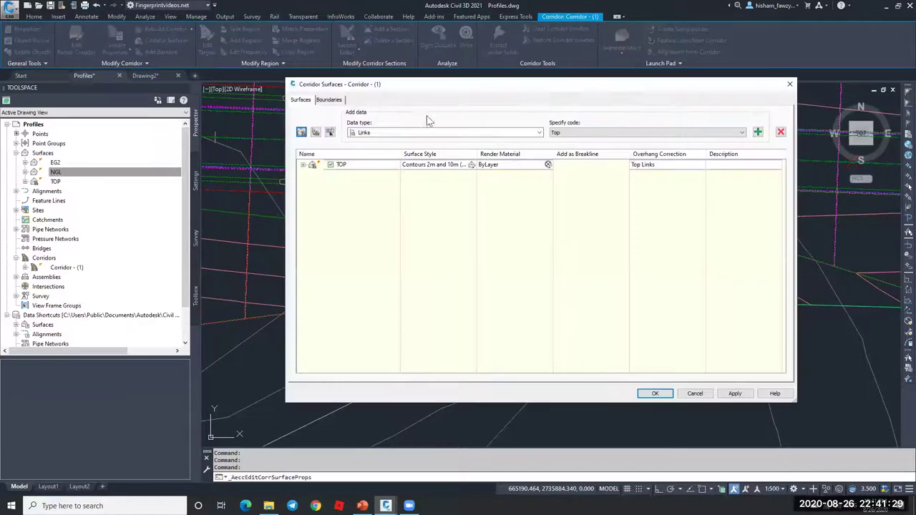
left_click(329, 100)
right_click(367, 129)
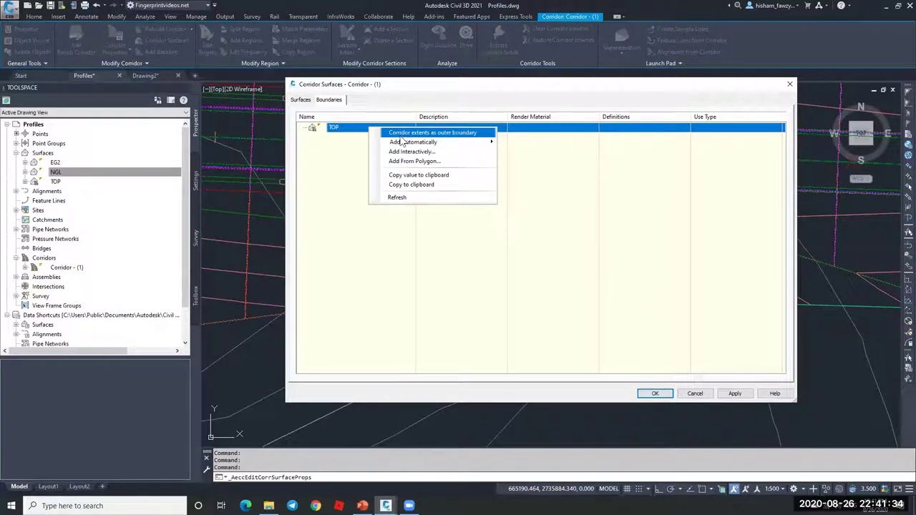
left_click(448, 136)
left_click(652, 393)
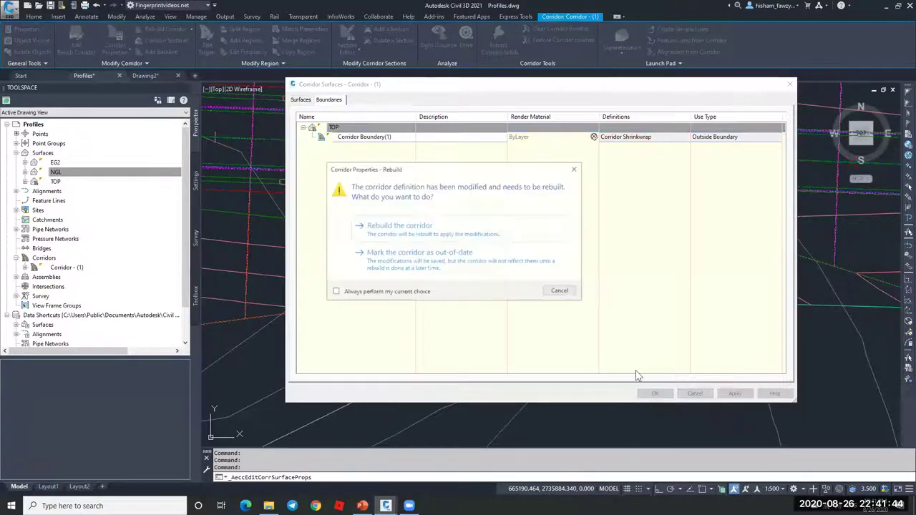
left_click(411, 234)
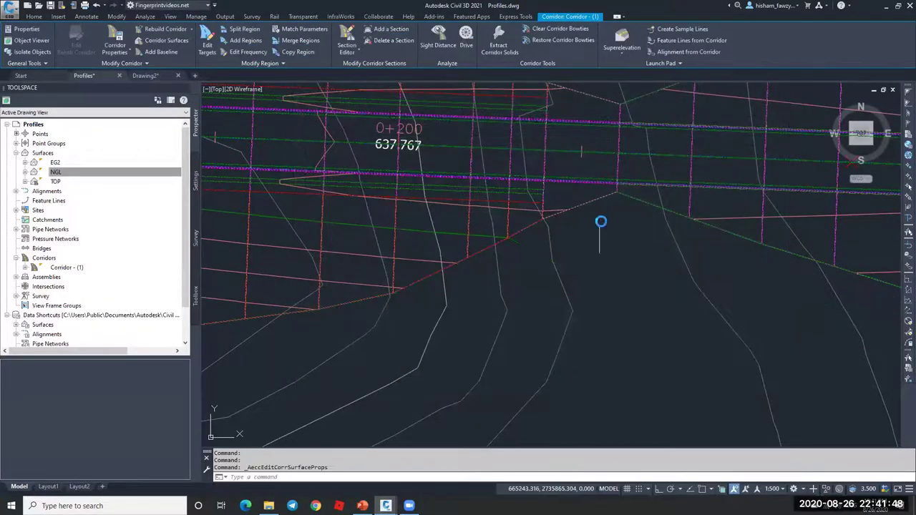
Expand Surfaces in Prospector and select the TOP surface in the drawing
scroll(601, 222, "down", 5)
key("Escape")
scroll(448, 261, "up", 5)
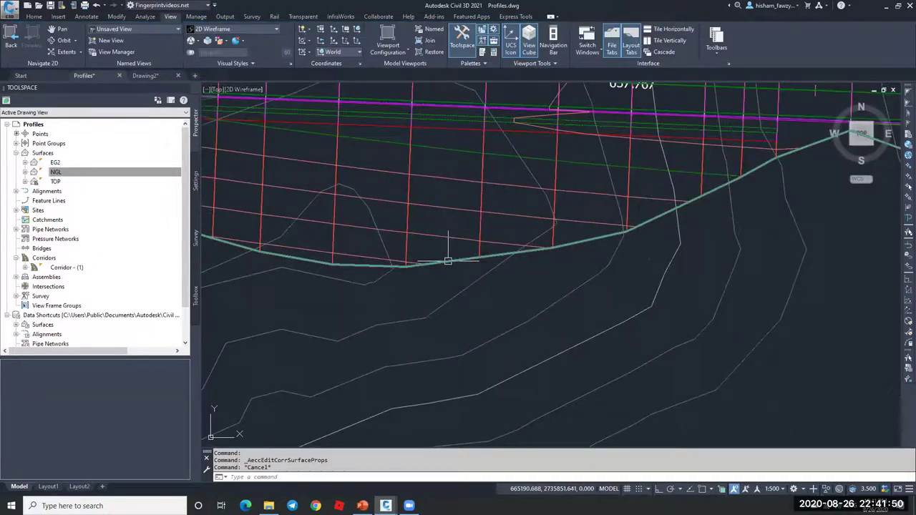
scroll(530, 257, "down", 2)
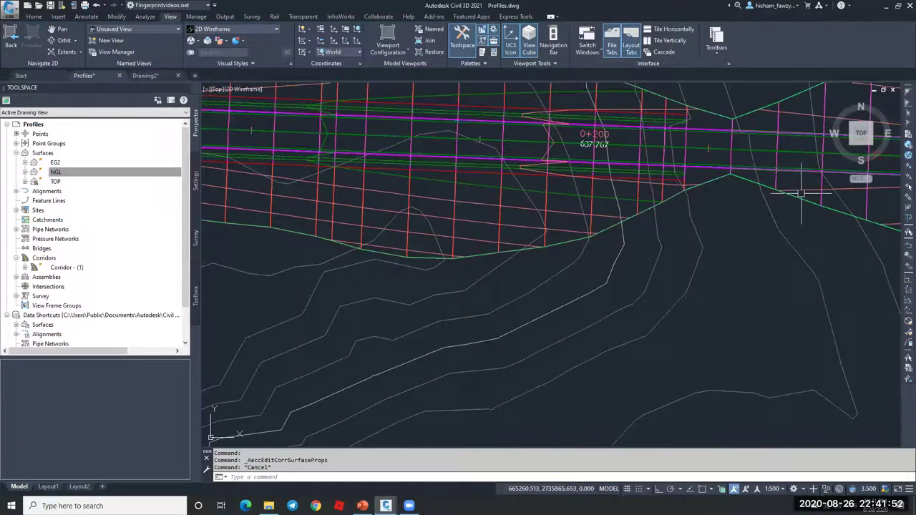
scroll(808, 197, "down", 3)
scroll(390, 190, "up", 4)
left_click(54, 173)
left_click(54, 181)
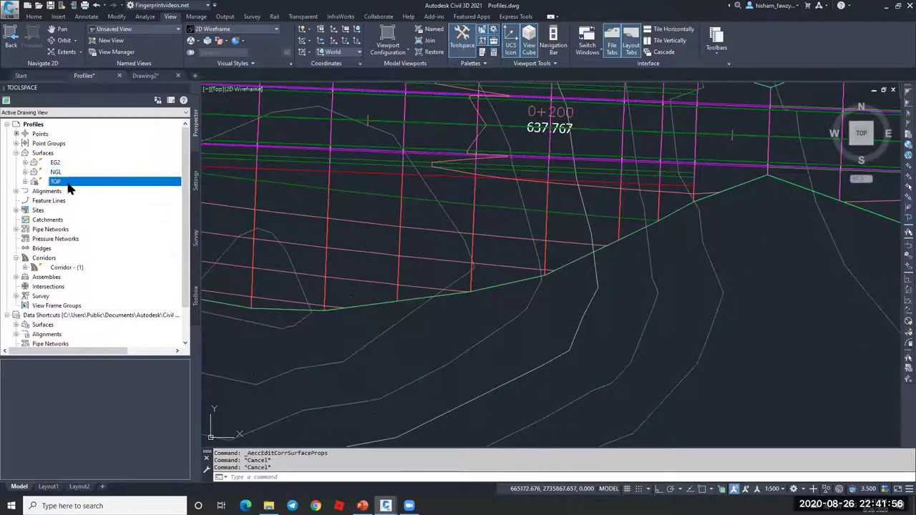
right_click(76, 183)
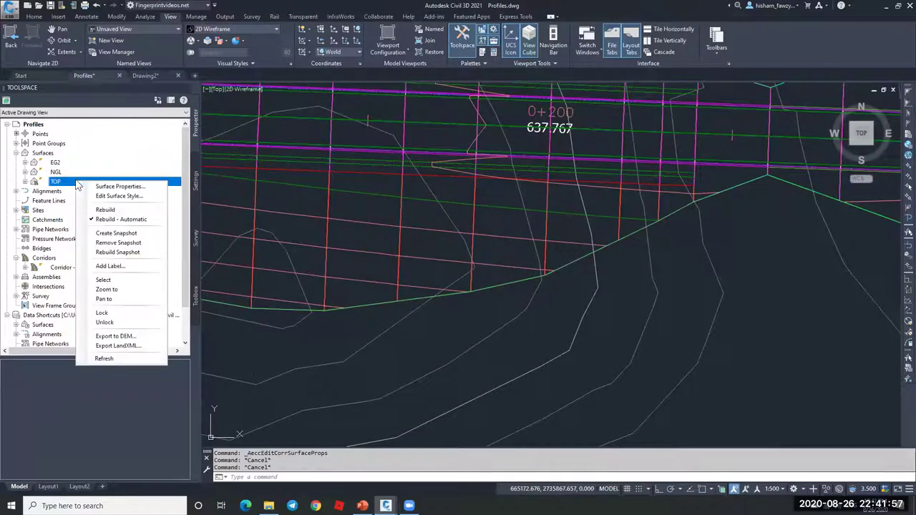
left_click(103, 279)
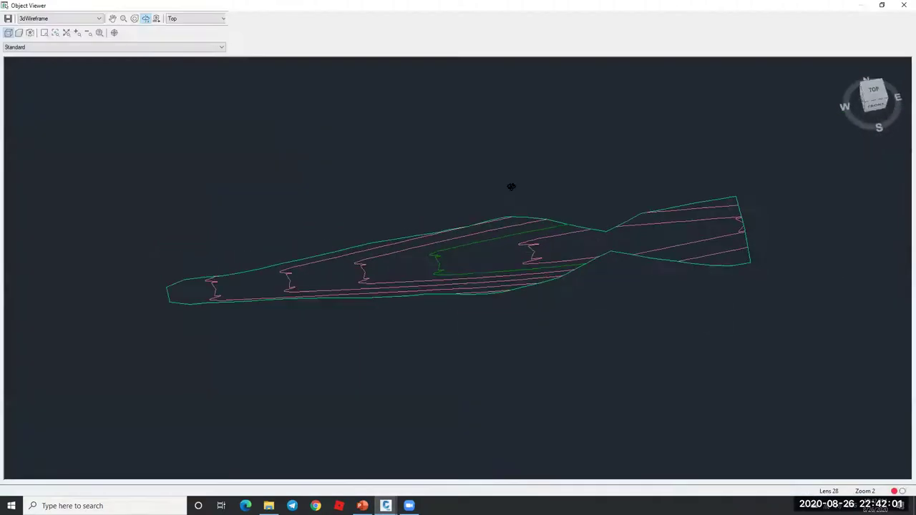
left_click_drag(511, 187, 476, 227)
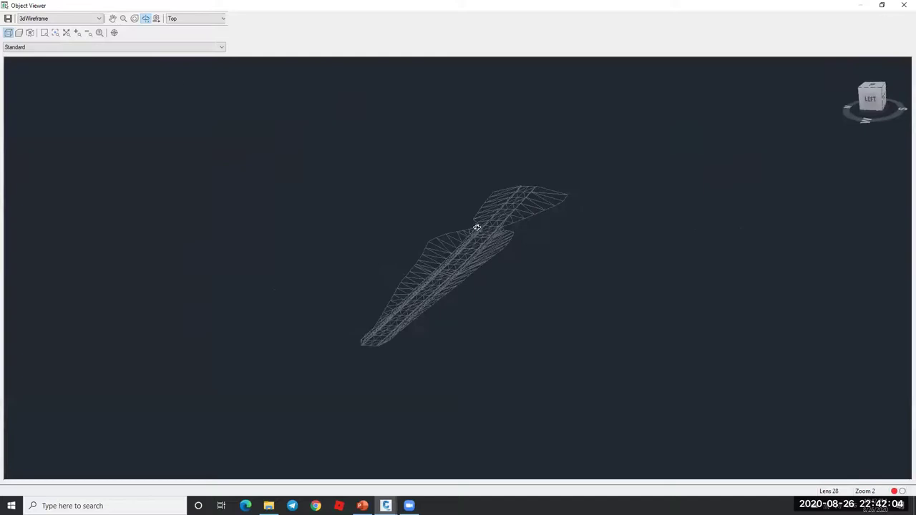
left_click(93, 18)
left_click(55, 39)
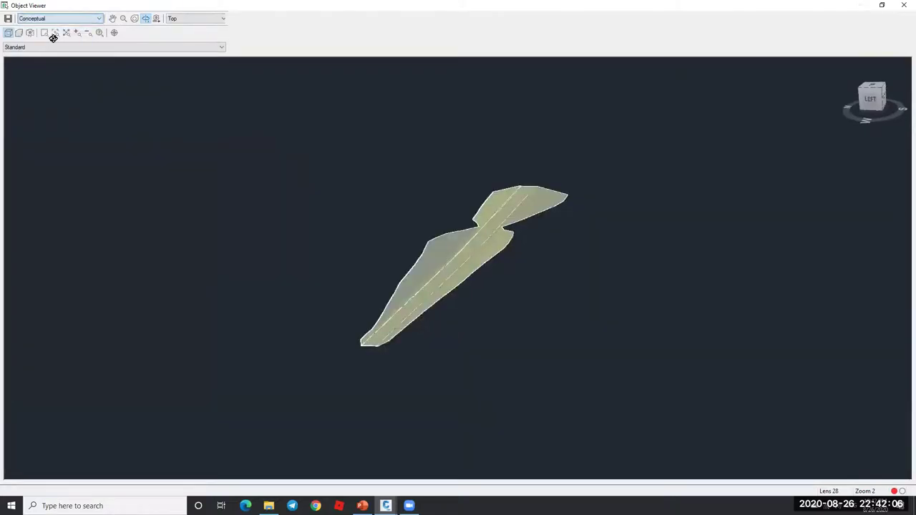
scroll(465, 264, "up", 5)
scroll(465, 264, "down", 4)
mouse_move(465, 263)
left_mouse_down()
mouse_move(464, 250)
mouse_move(477, 245)
mouse_move(465, 248)
left_mouse_up()
scroll(464, 250, "up", 5)
scroll(463, 250, "down", 5)
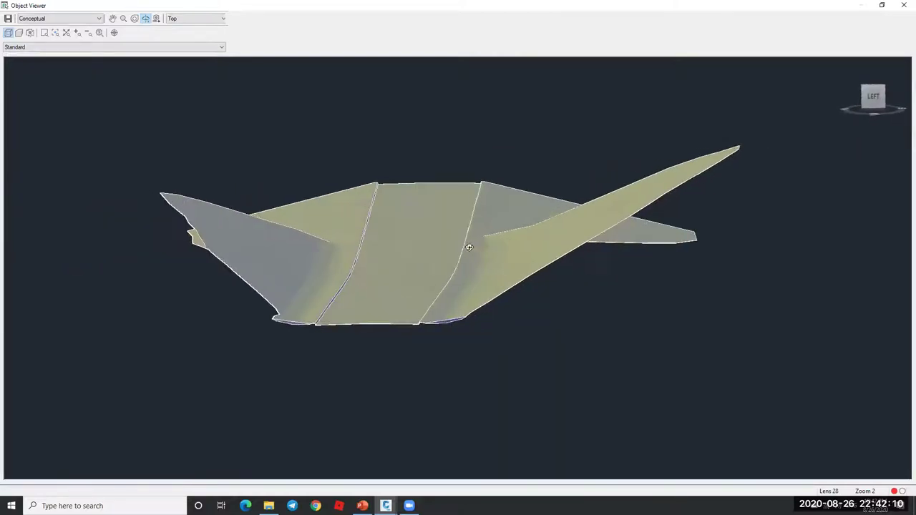
scroll(428, 272, "up", 5)
mouse_move(428, 272)
left_mouse_down()
mouse_move(450, 261)
mouse_move(443, 277)
mouse_move(470, 282)
left_mouse_up()
scroll(456, 281, "up", 5)
scroll(471, 281, "down", 5)
scroll(471, 281, "up", 5)
scroll(470, 281, "down", 5)
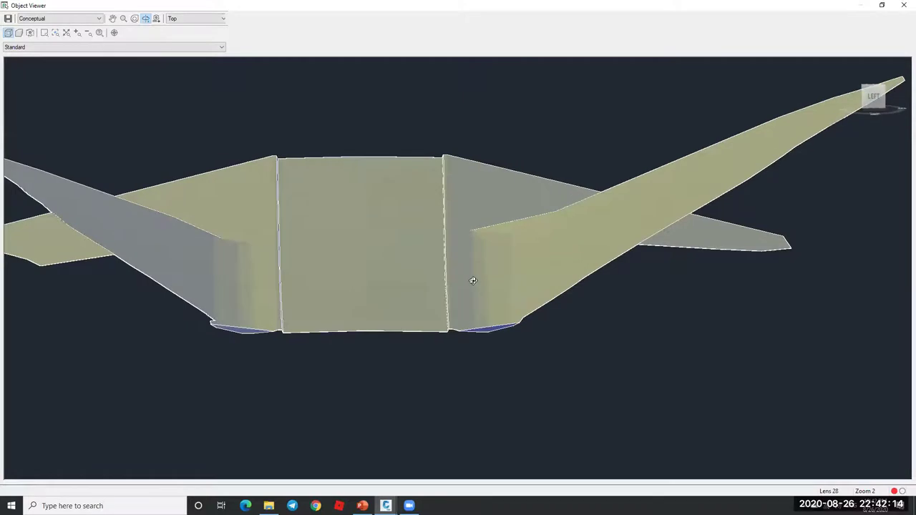
scroll(459, 303, "up", 2)
scroll(463, 295, "up", 2)
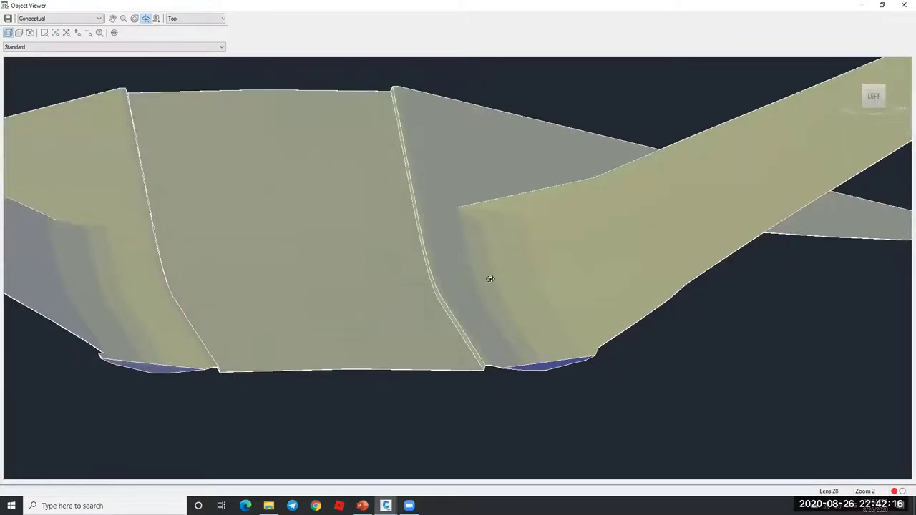
scroll(658, 225, "down", 3)
scroll(495, 193, "down", 3)
left_click_drag(494, 193, 495, 224)
scroll(494, 224, "up", 4)
Close the 3D viewer and start DaylightBench from the Daylight tool palette
key("Escape")
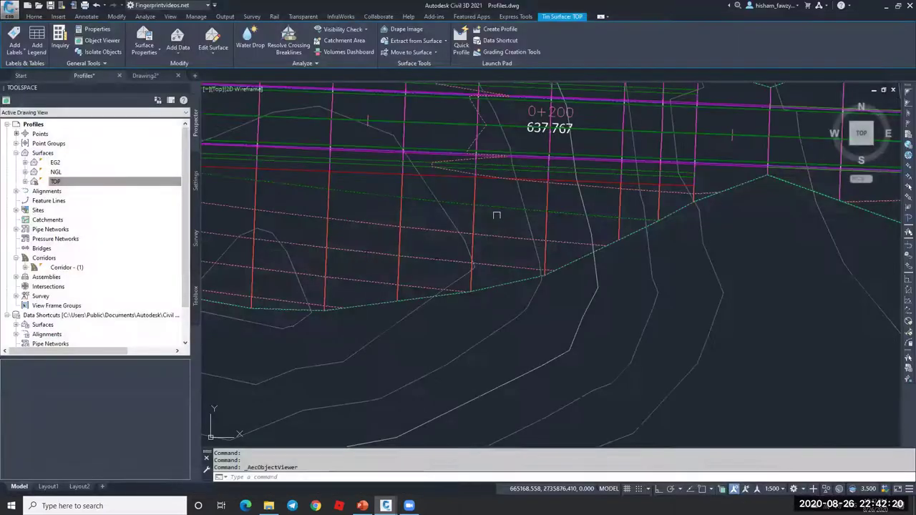
scroll(364, 234, "down", 5)
key("Escape")
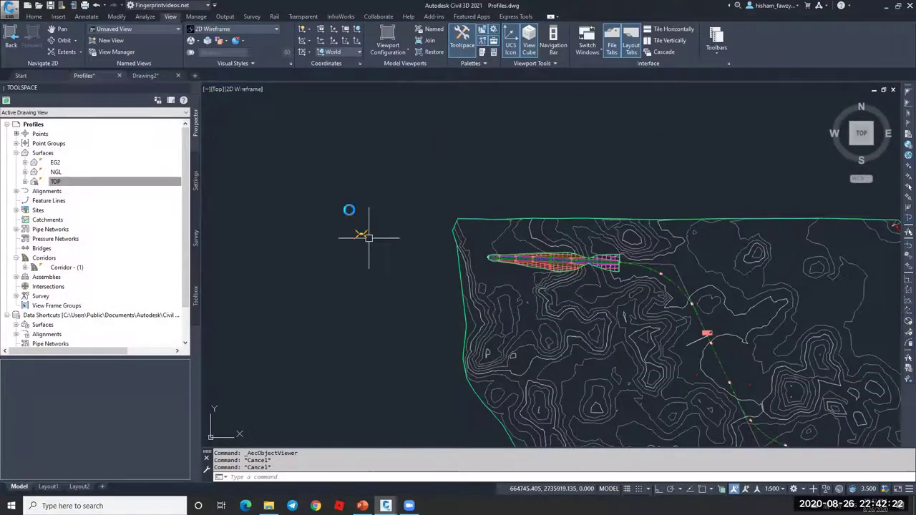
scroll(362, 229, "up", 5)
scroll(497, 200, "down", 3)
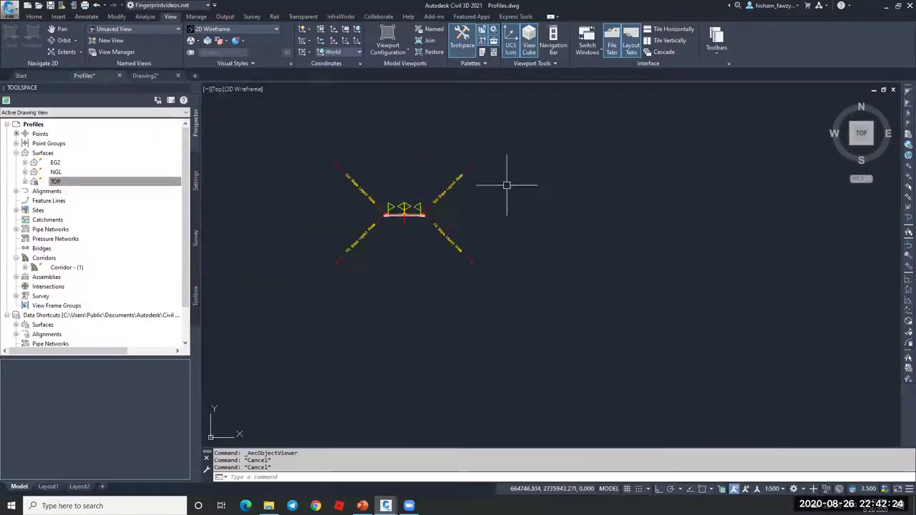
key("ctrl+3")
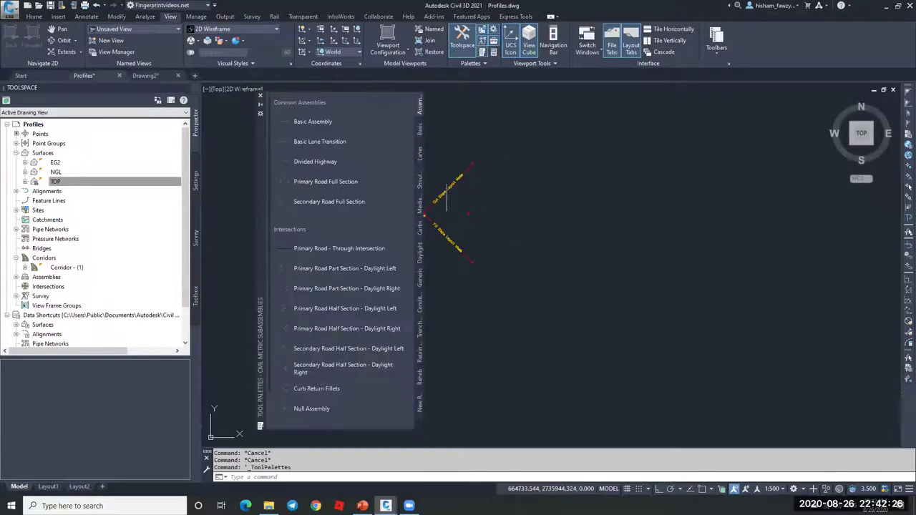
left_click(420, 251)
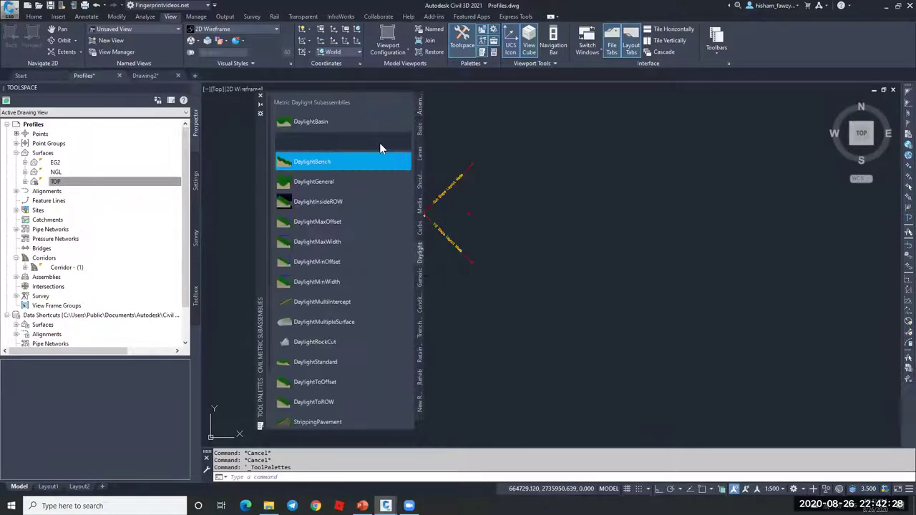
left_click(341, 169)
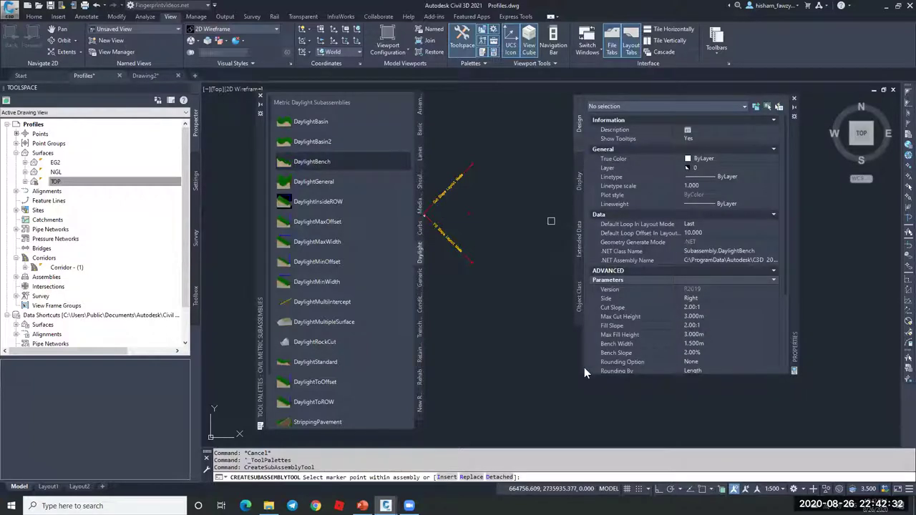
Replace the daylight subassemblies on both sides with DaylightBench, keeping their targets
left_click(472, 476)
scroll(488, 224, "up", 5)
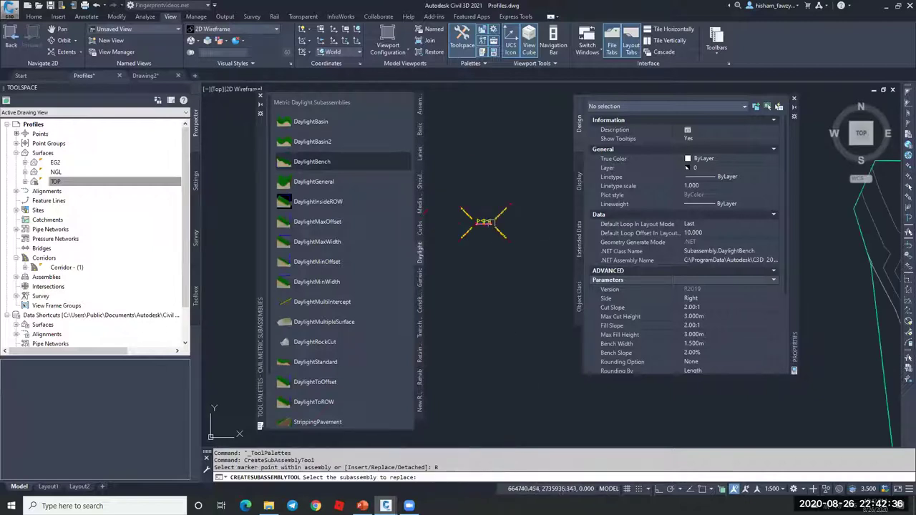
left_click(519, 239)
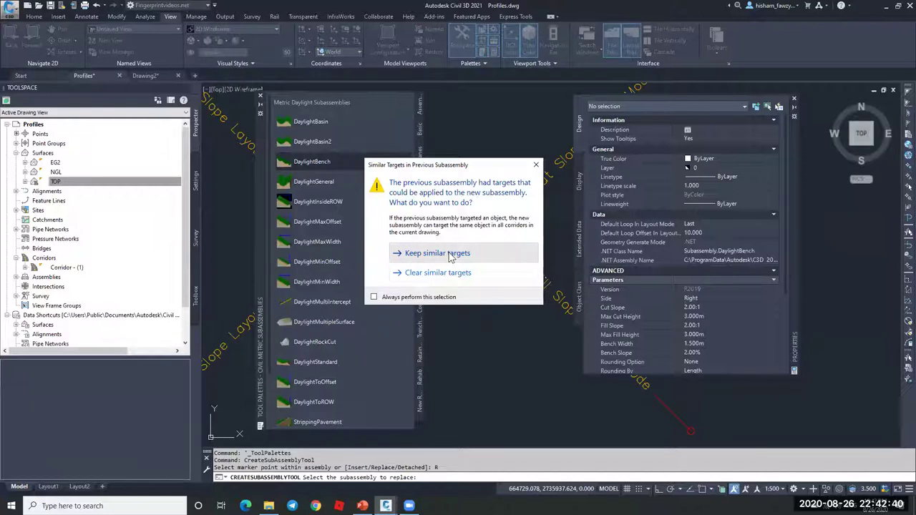
left_click(447, 259)
scroll(483, 239, "down", 3)
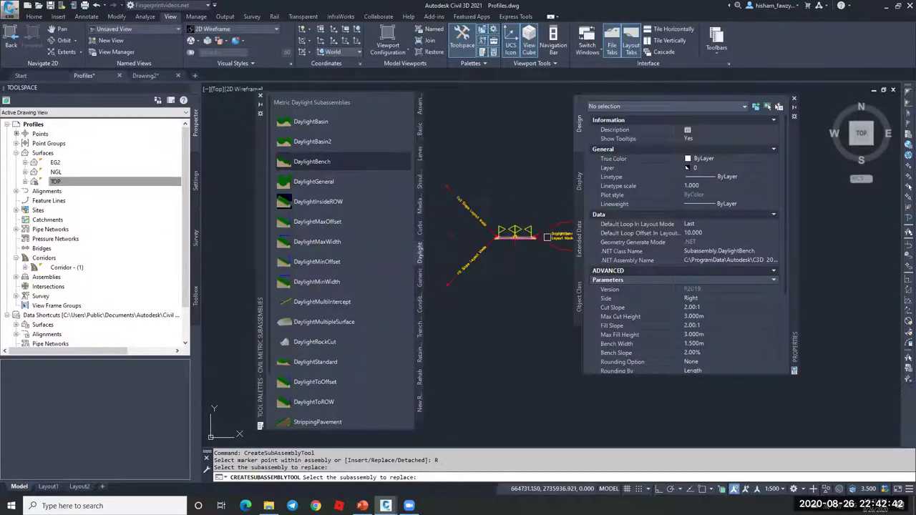
scroll(483, 238, "up", 3)
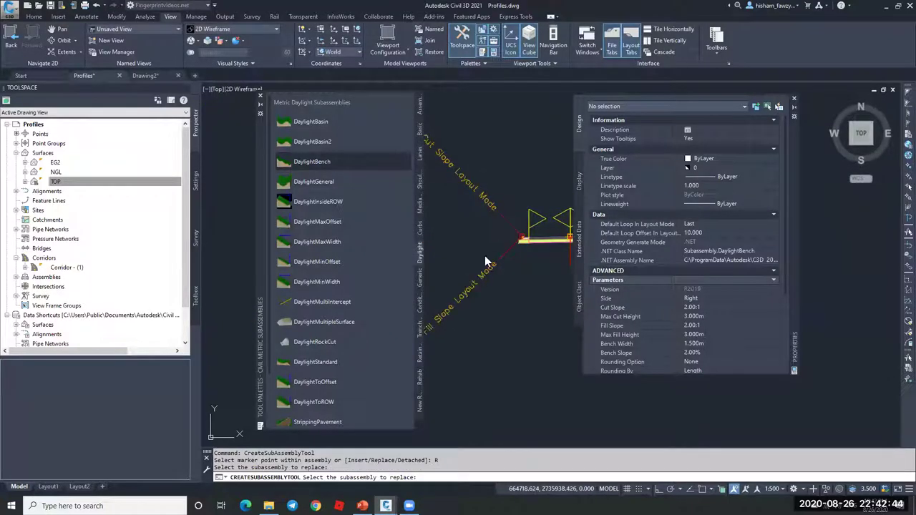
left_click(484, 256)
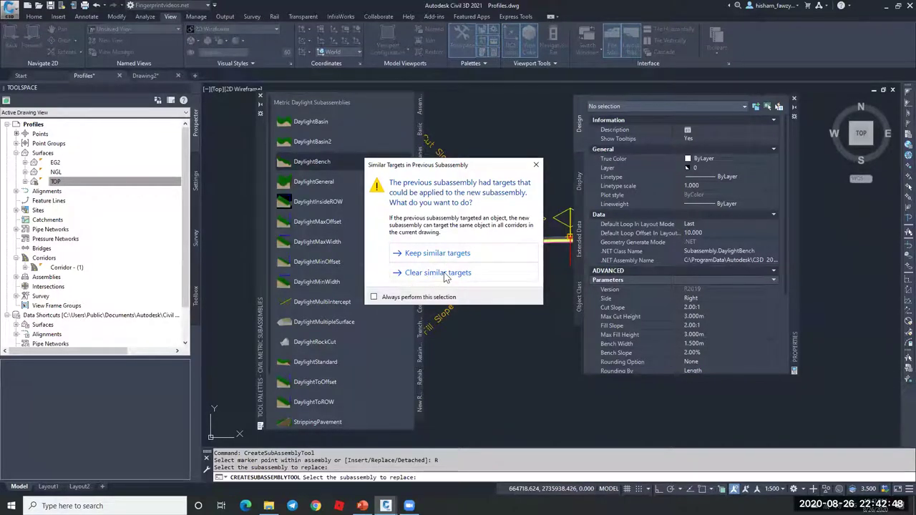
left_click(437, 254)
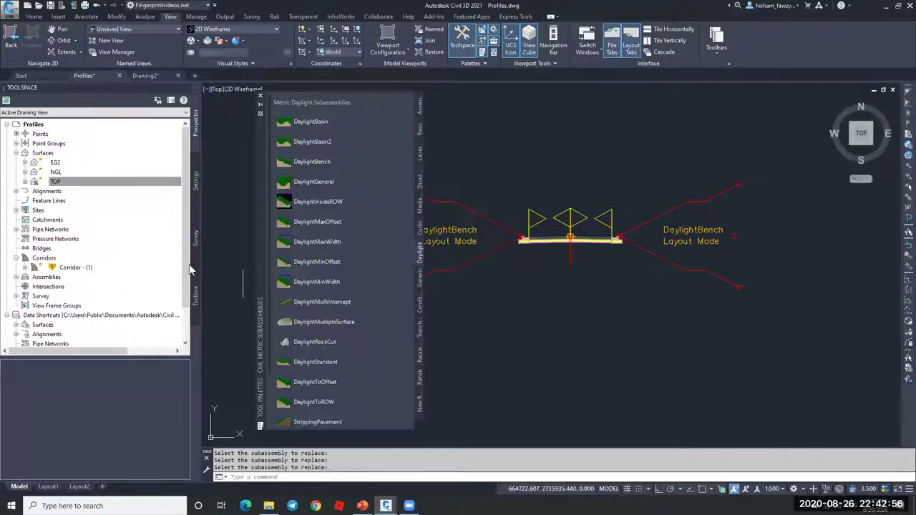
Rebuild Corridor - (1) with the new DaylightBench assembly
right_click(116, 266)
left_click(165, 301)
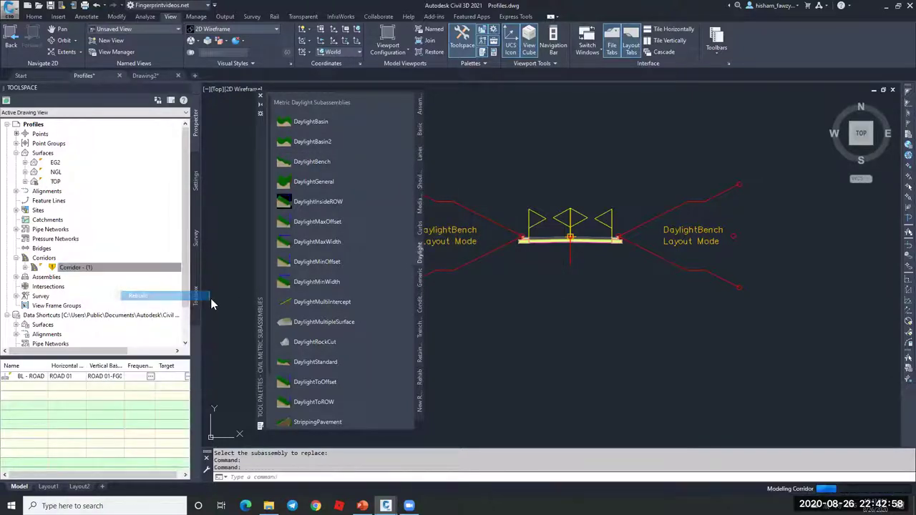
scroll(549, 231, "down", 10)
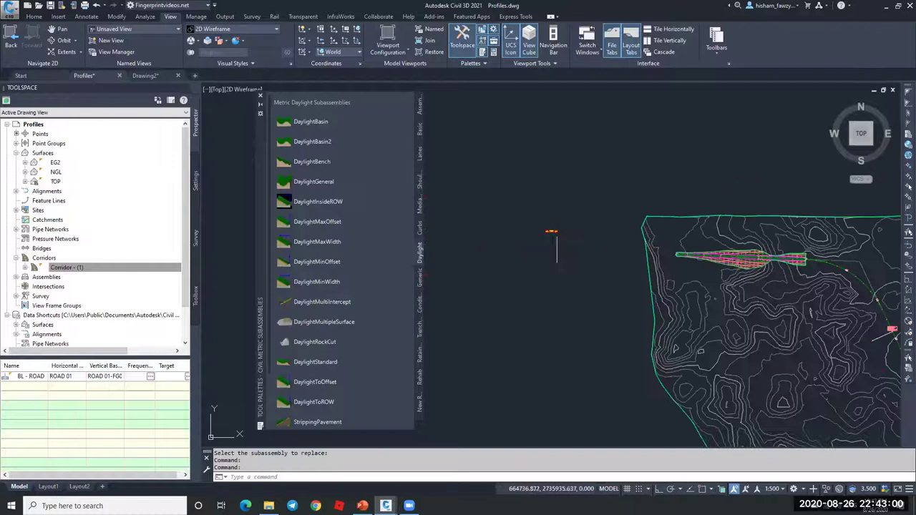
scroll(744, 257, "up", 10)
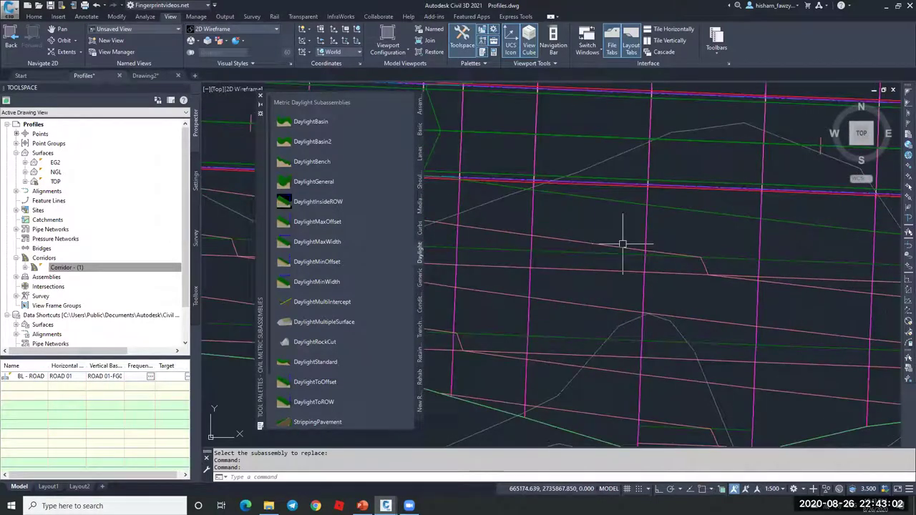
Inspect the TOP surface's benched side slopes in the Object Viewer, then close it
left_click(613, 244)
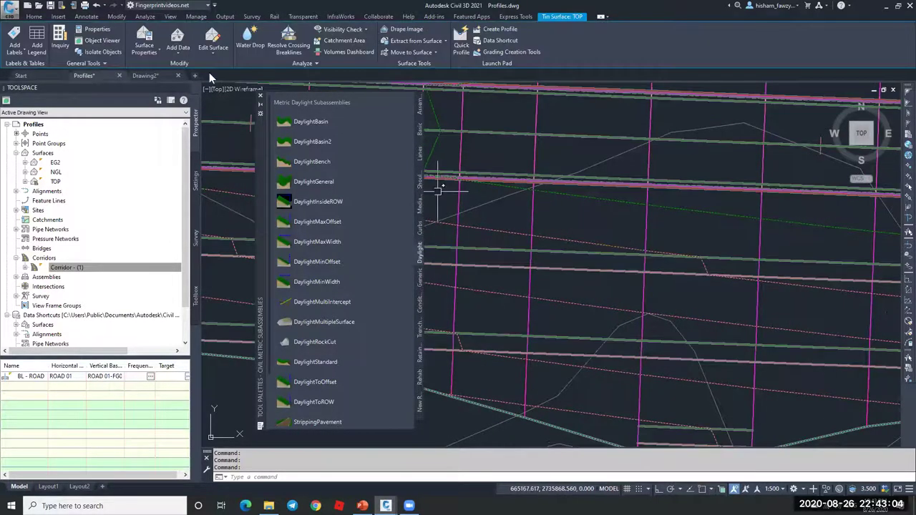
left_click(114, 40)
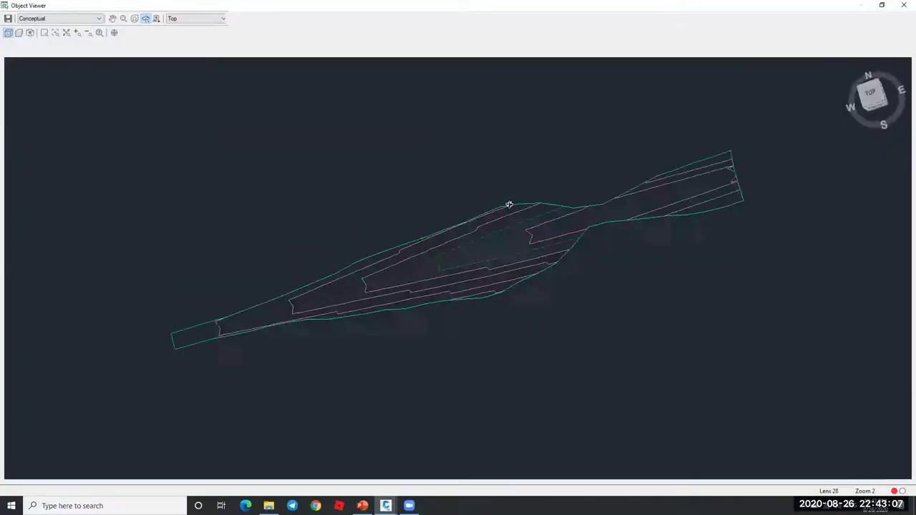
mouse_move(507, 202)
left_mouse_down()
mouse_move(480, 286)
mouse_move(488, 247)
mouse_move(501, 265)
mouse_move(528, 253)
mouse_move(517, 231)
mouse_move(543, 207)
left_mouse_up()
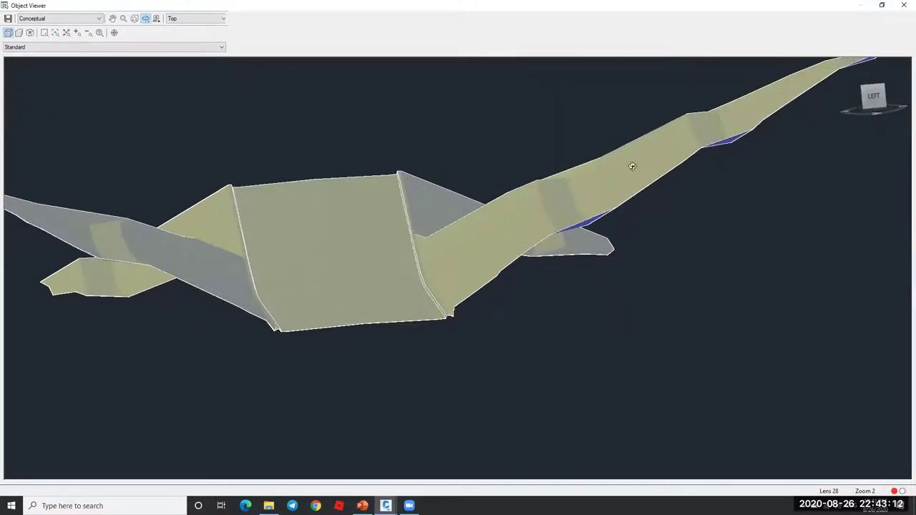
scroll(519, 234, "down", 5)
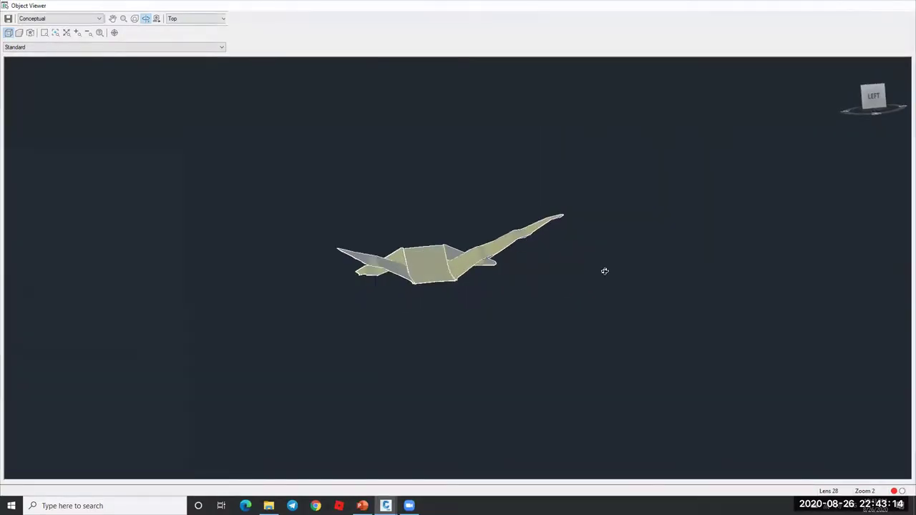
key("Escape")
scroll(668, 308, "down", 5)
scroll(591, 282, "down", 2)
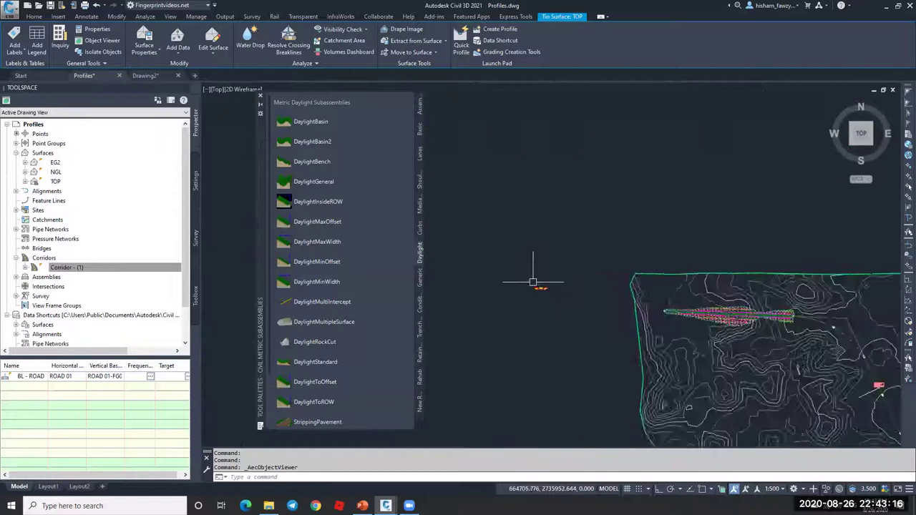
scroll(491, 307, "up", 8)
key("Escape")
Give the right DaylightBench Max Fill Height 2.000m, Fill Slope 1.00:1 and Bench Width 0.500m
double_click(549, 307)
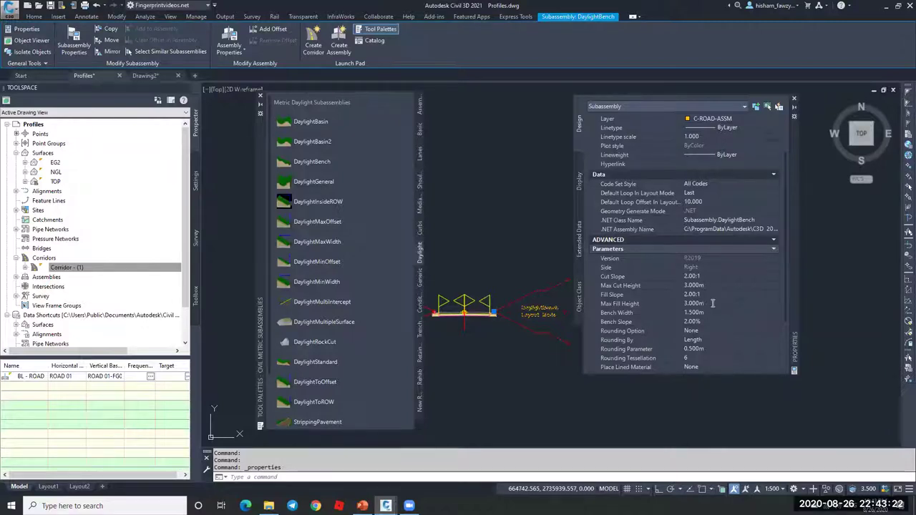
left_click(712, 304)
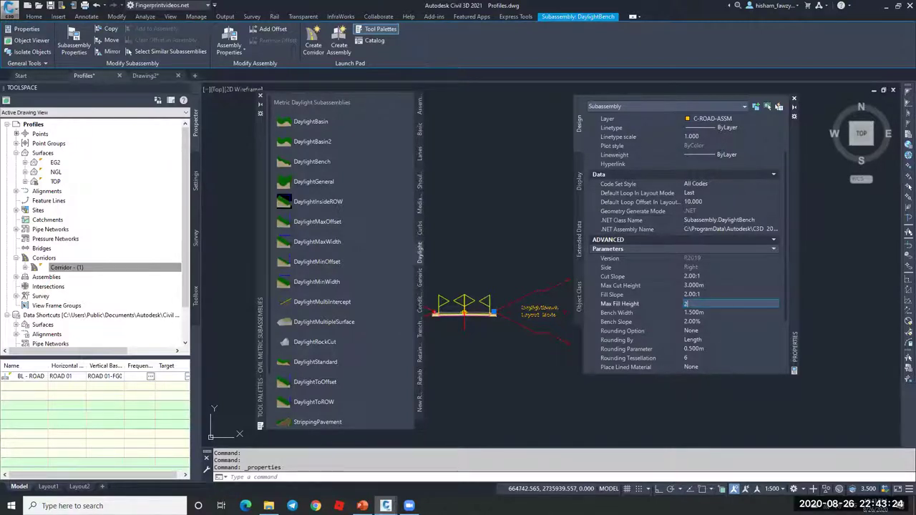
left_click(711, 293)
type("1")
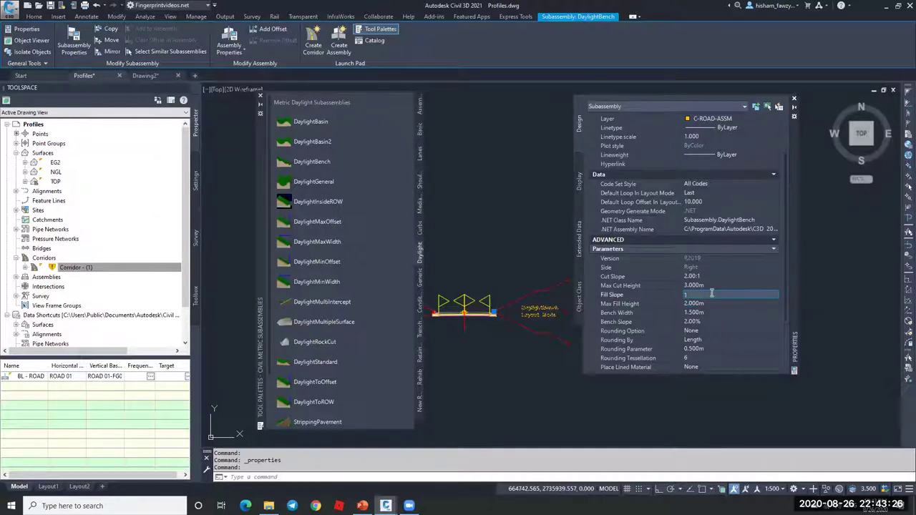
left_click(714, 310)
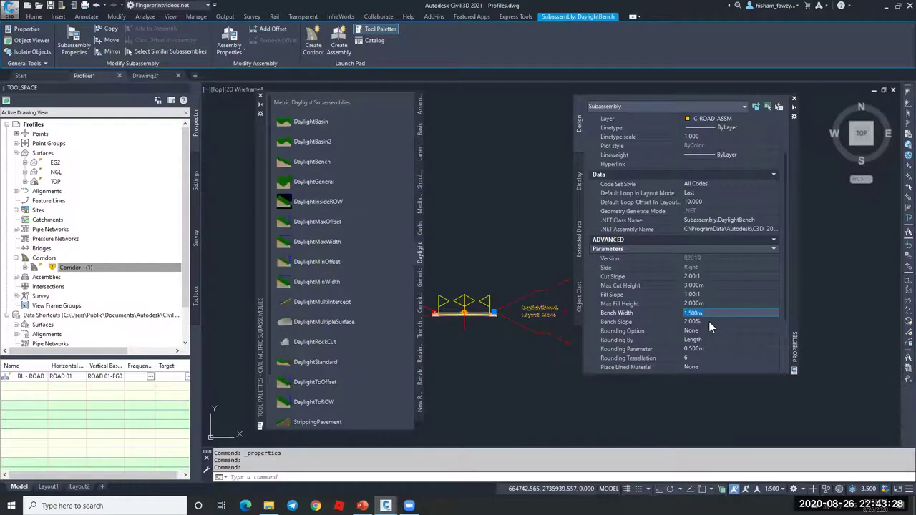
type("5")
key("Tab")
right_click(136, 267)
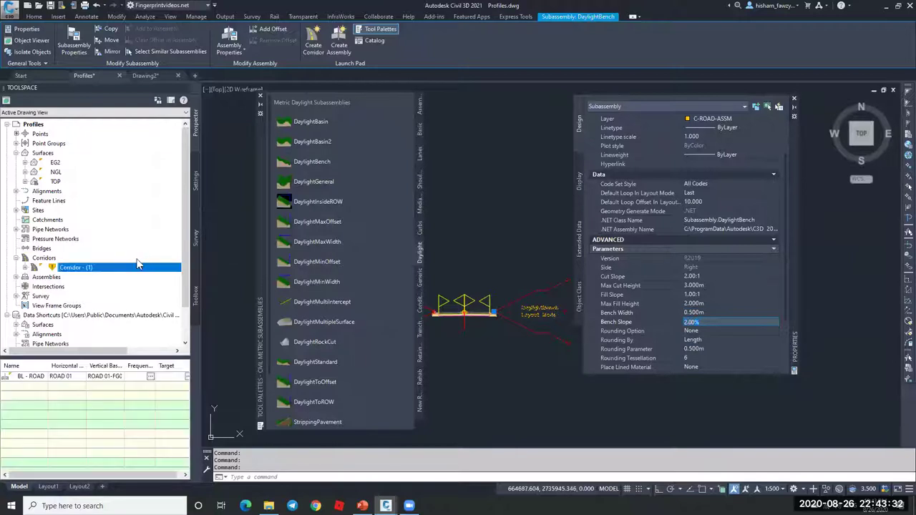
left_click(540, 227)
key("Escape")
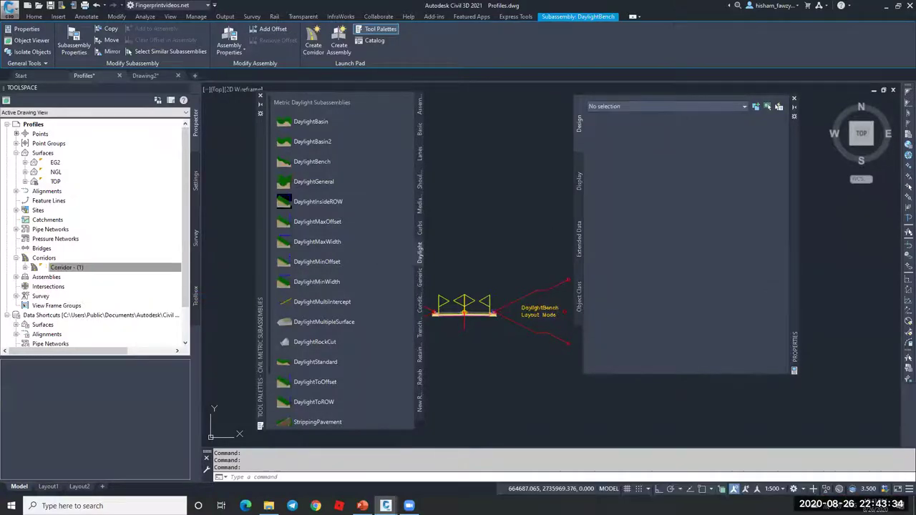
Close the Properties palette and open the TOP surface in the Object Viewer
left_click(794, 98)
scroll(562, 164, "down", 5)
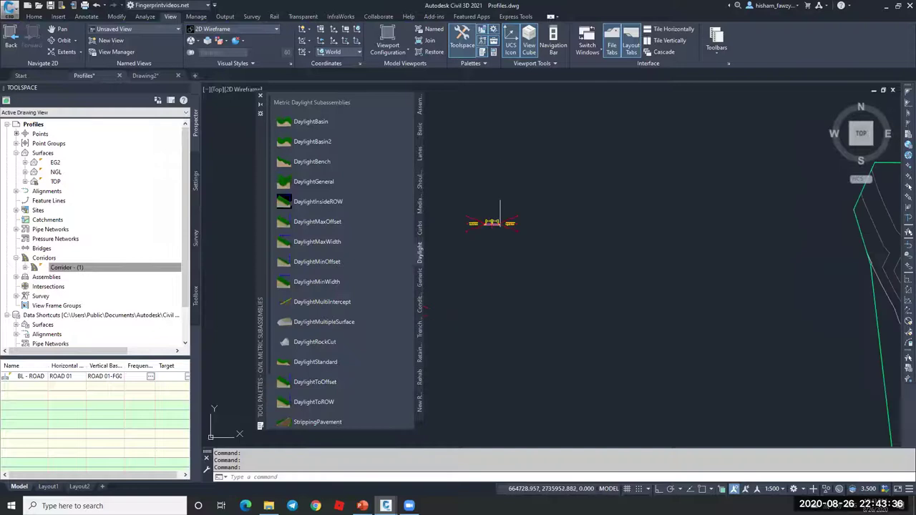
scroll(746, 264, "up", 8)
key("Escape")
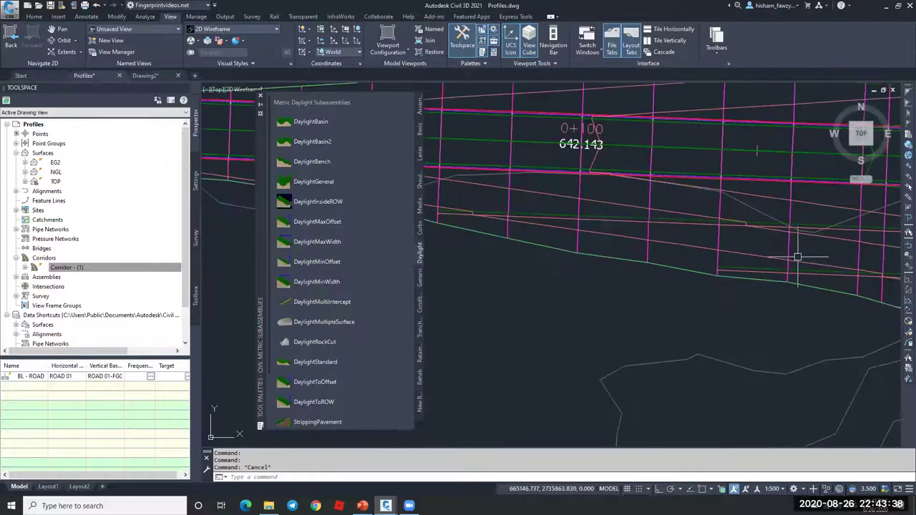
left_click(754, 253)
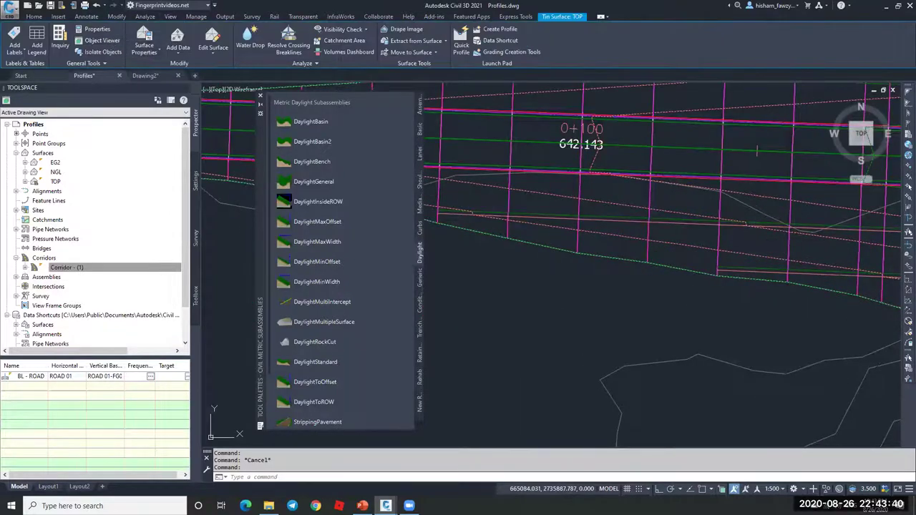
left_click(93, 51)
Orbit and zoom the TOP surface to inspect its benched side slopes, then exit the viewer
left_click_drag(536, 231, 412, 347)
scroll(526, 240, "up", 5)
scroll(485, 311, "up", 3)
scroll(510, 299, "down", 3)
left_click_drag(509, 300, 454, 196)
scroll(467, 313, "up", 4)
scroll(487, 182, "up", 4)
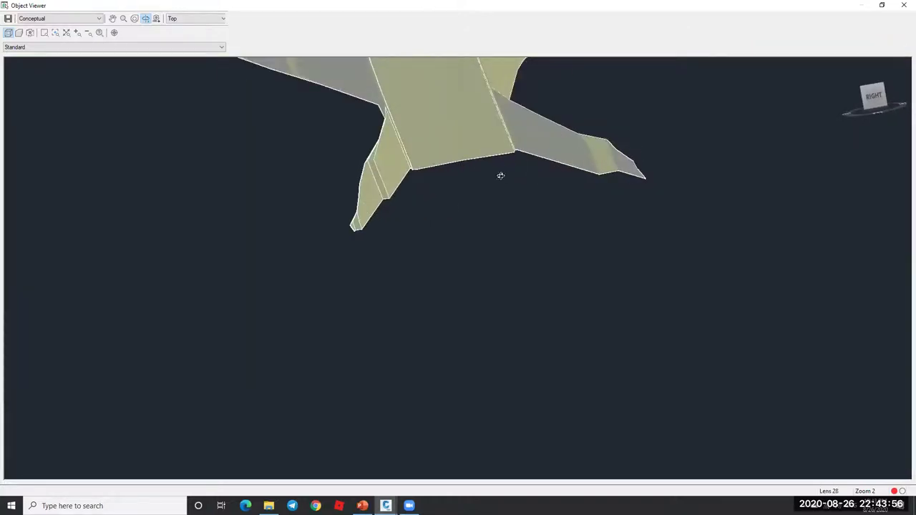
left_click_drag(397, 176, 458, 147)
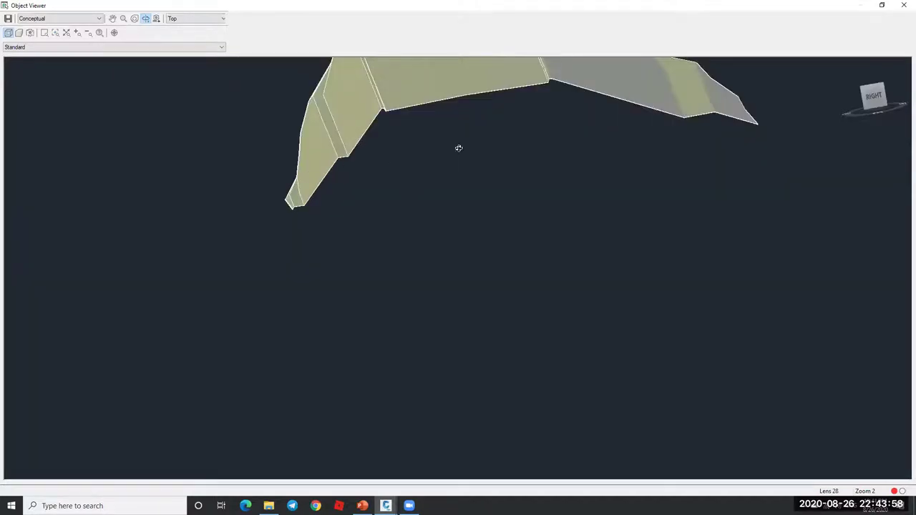
scroll(448, 222, "down", 3)
left_click_drag(448, 222, 445, 261)
scroll(446, 261, "up", 4)
left_click_drag(486, 226, 425, 175)
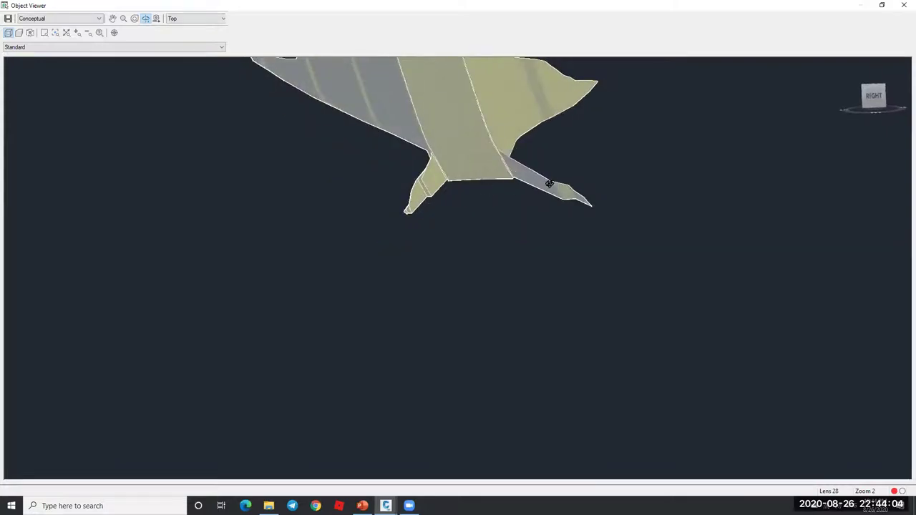
scroll(405, 235, "down", 3)
scroll(448, 197, "up", 2)
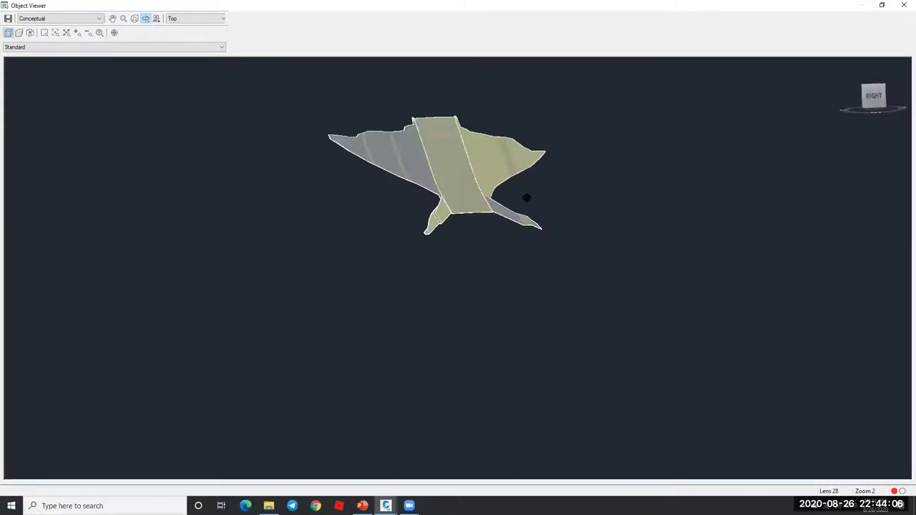
scroll(456, 213, "up", 2)
scroll(428, 229, "down", 3)
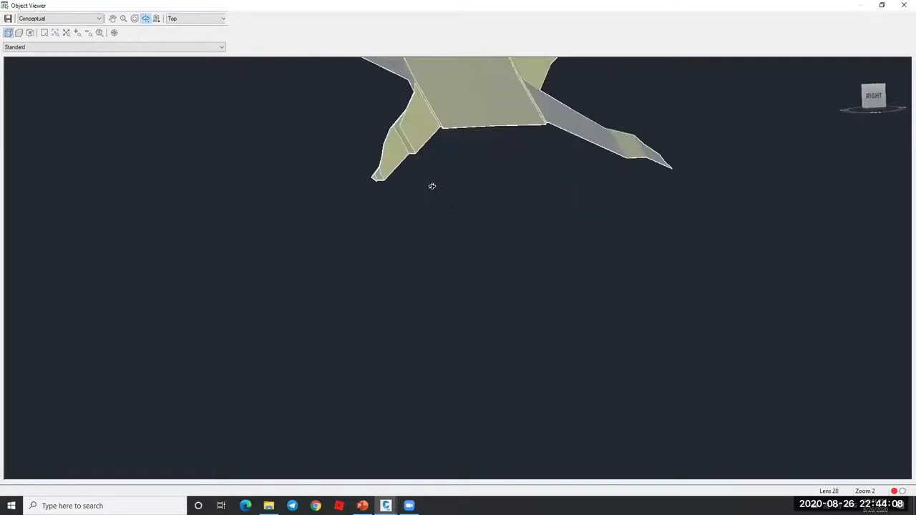
key("Escape")
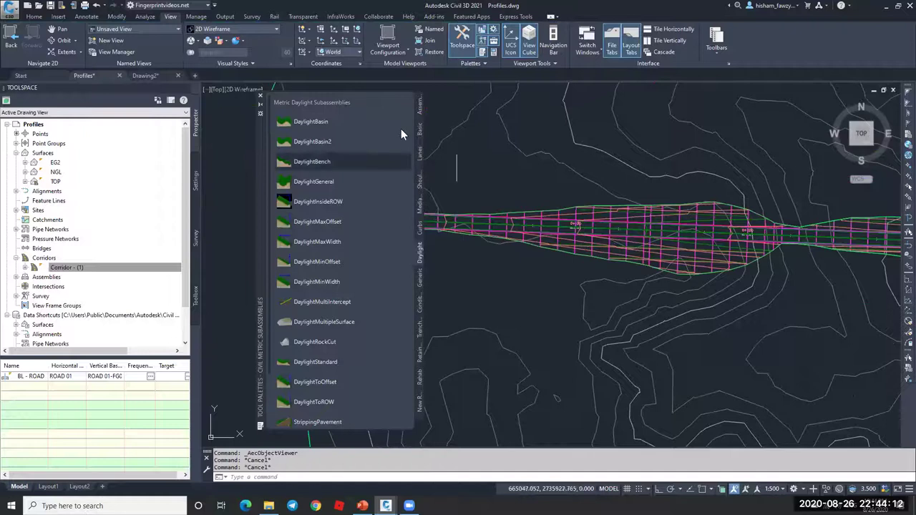
Change the right LaneSuperelevationAOR lane Width from 3.600 m to 7.000 m
left_click(259, 95)
scroll(563, 188, "down", 4)
scroll(599, 252, "up", 8)
scroll(574, 249, "up", 6)
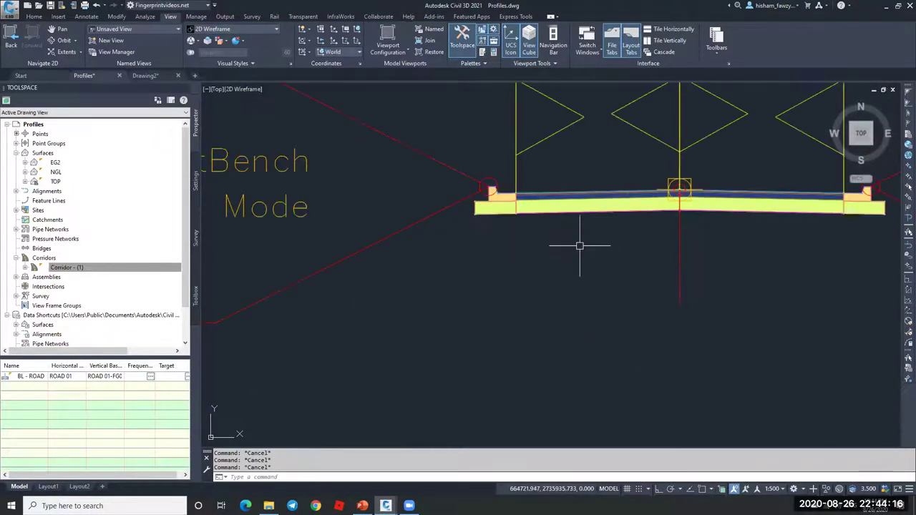
scroll(579, 245, "down", 3)
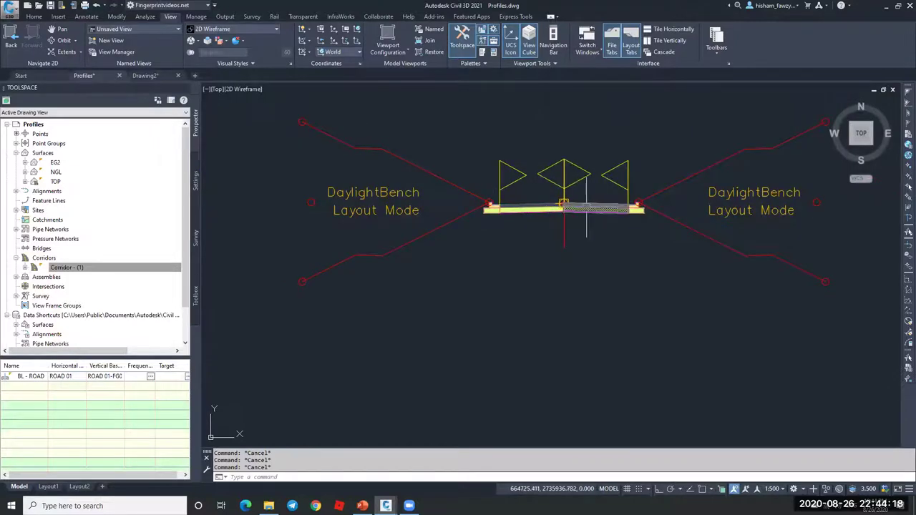
scroll(535, 214, "down", 3)
scroll(535, 214, "up", 5)
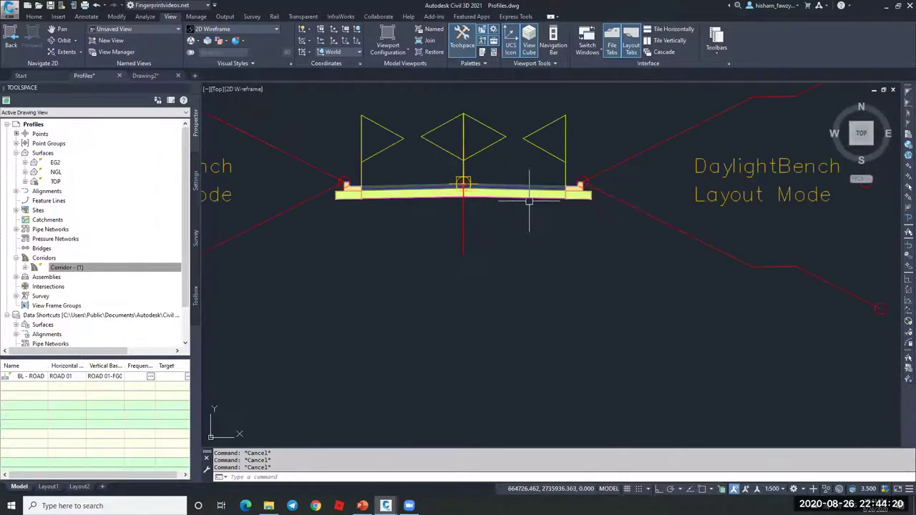
left_click(537, 192)
key("ctrl+1")
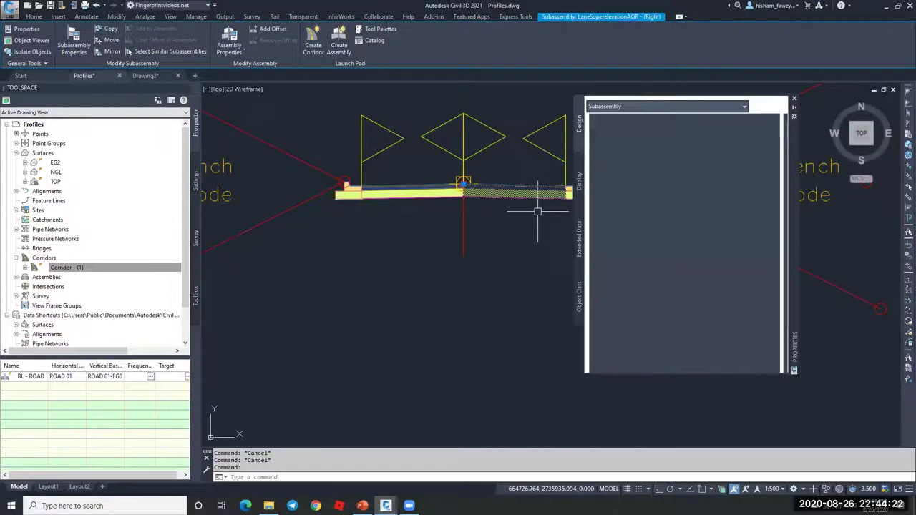
scroll(708, 315, "down", 10)
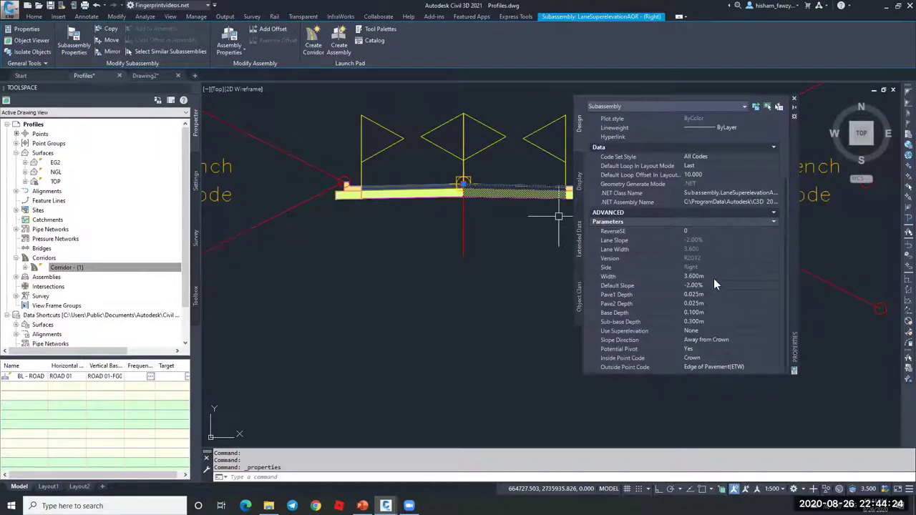
left_click(714, 278)
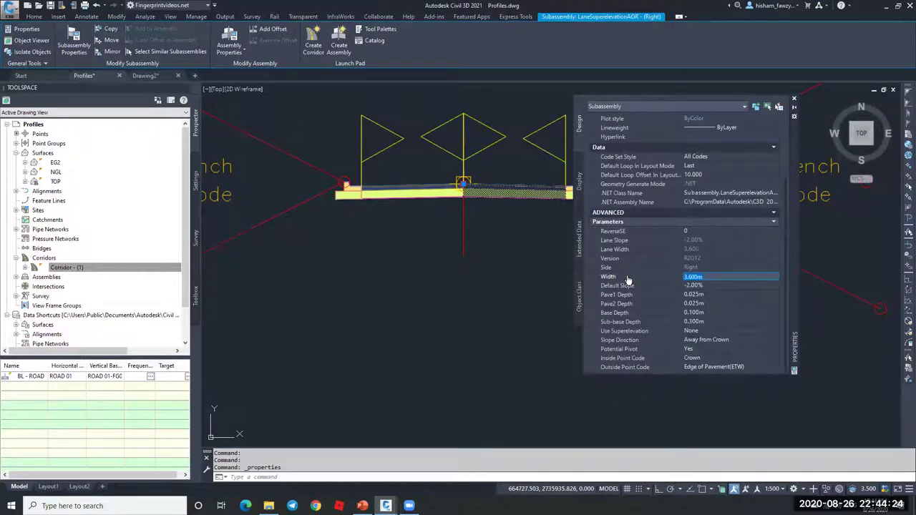
type("7")
left_click(713, 285)
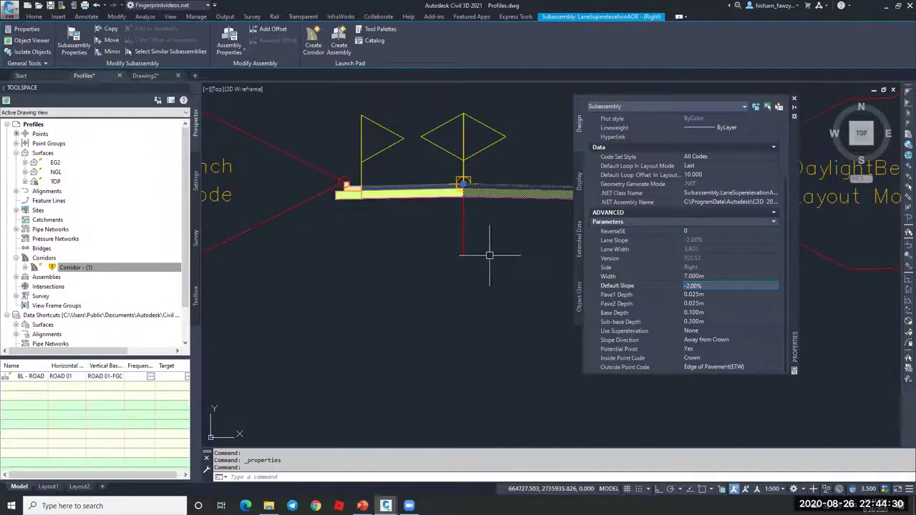
Rebuild Corridor - (1) from the Prospector tree
left_click(85, 269)
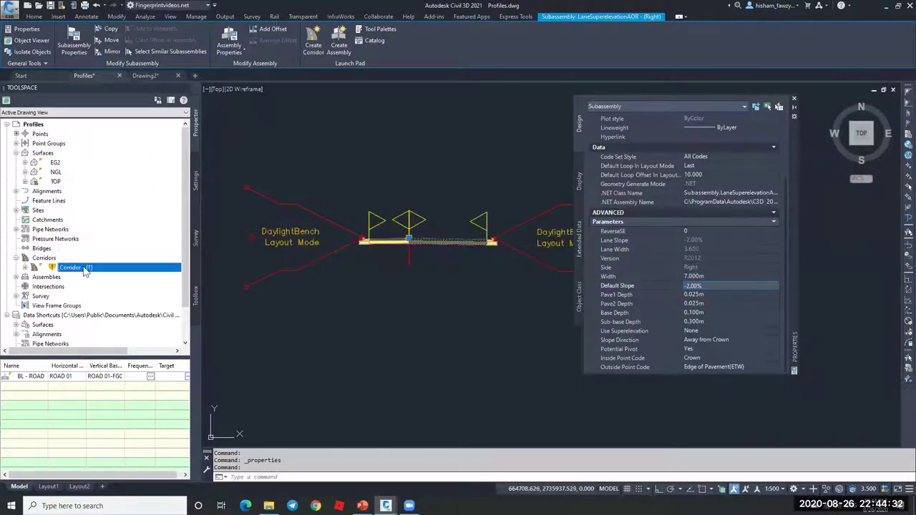
right_click(86, 269)
left_click(107, 298)
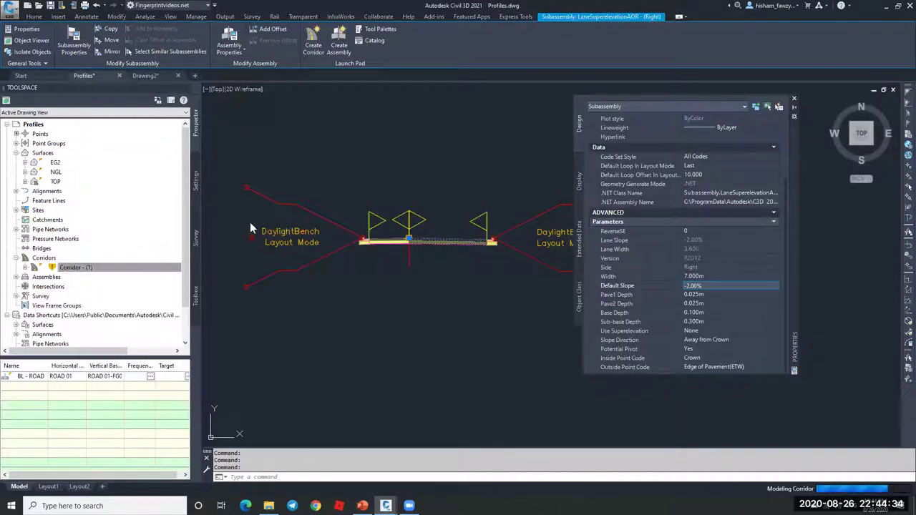
scroll(238, 210, "down", 10)
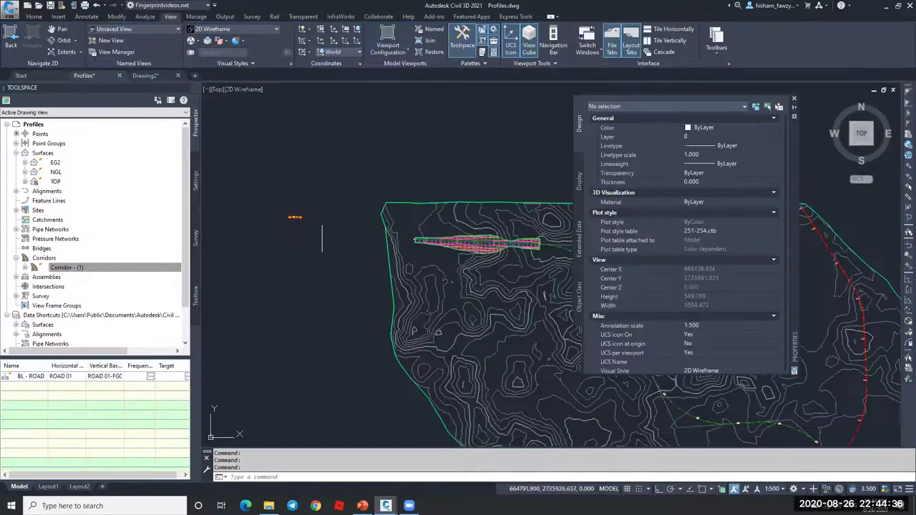
scroll(419, 241, "up", 6)
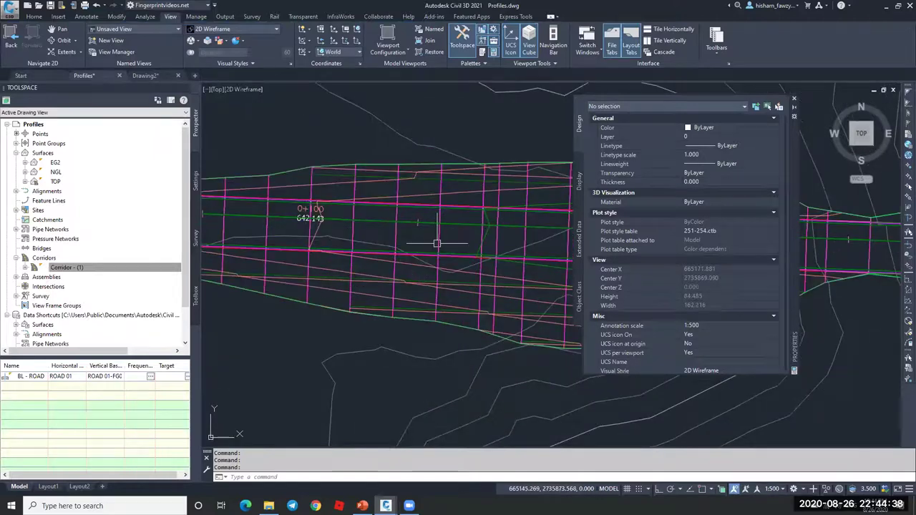
scroll(454, 212, "up", 8)
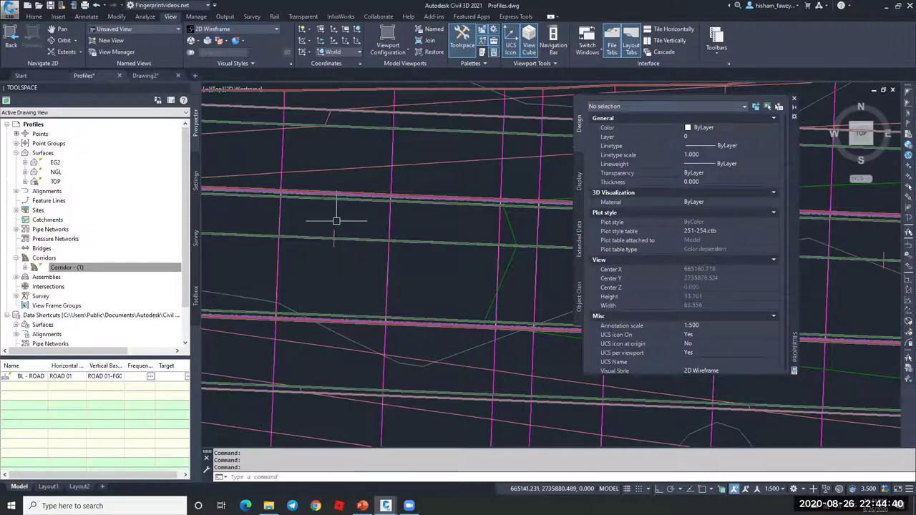
scroll(427, 246, "down", 6)
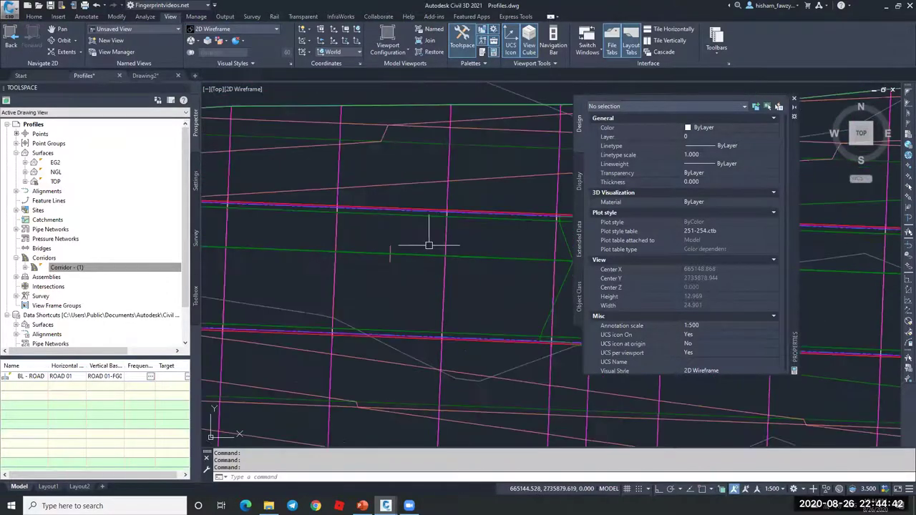
key("Escape")
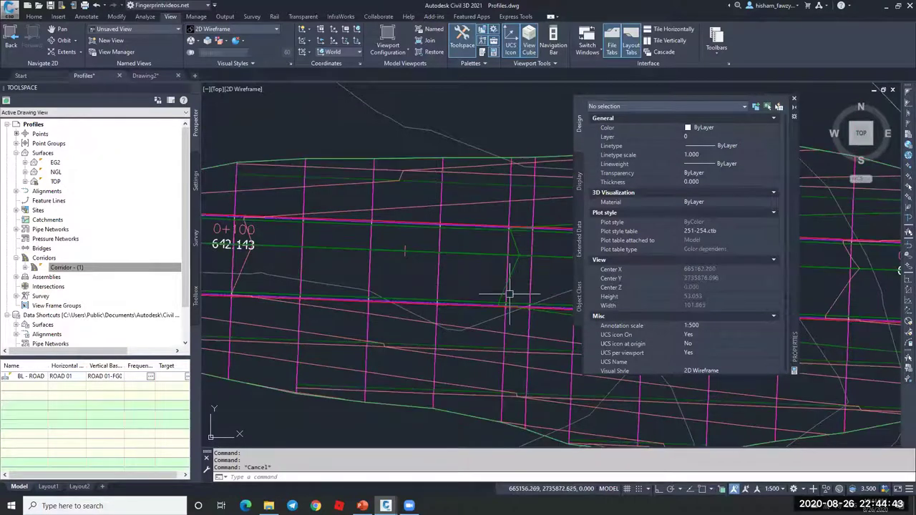
left_click(493, 334)
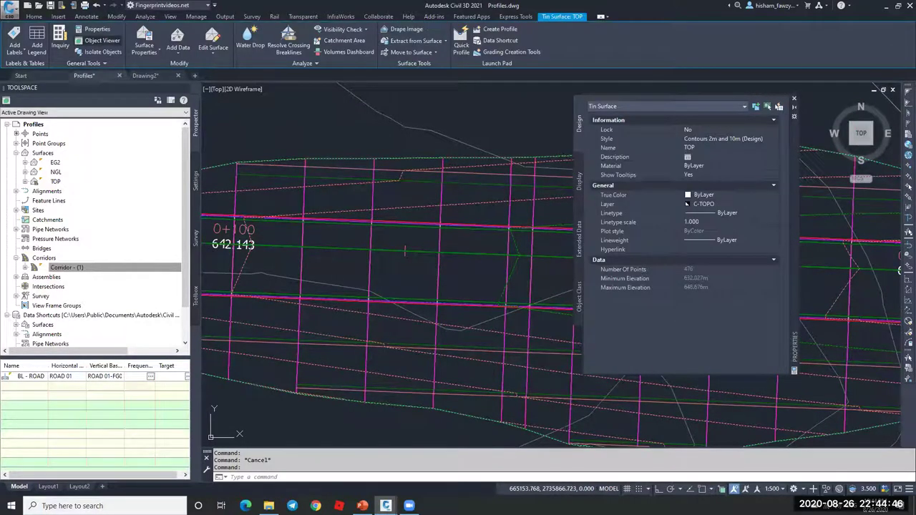
double_click(497, 280)
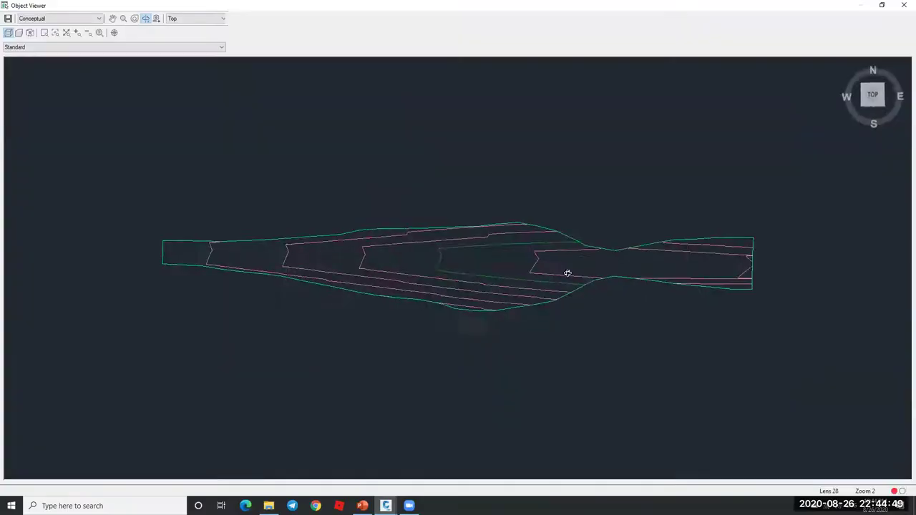
left_click_drag(566, 272, 429, 261)
scroll(412, 255, "up", 4)
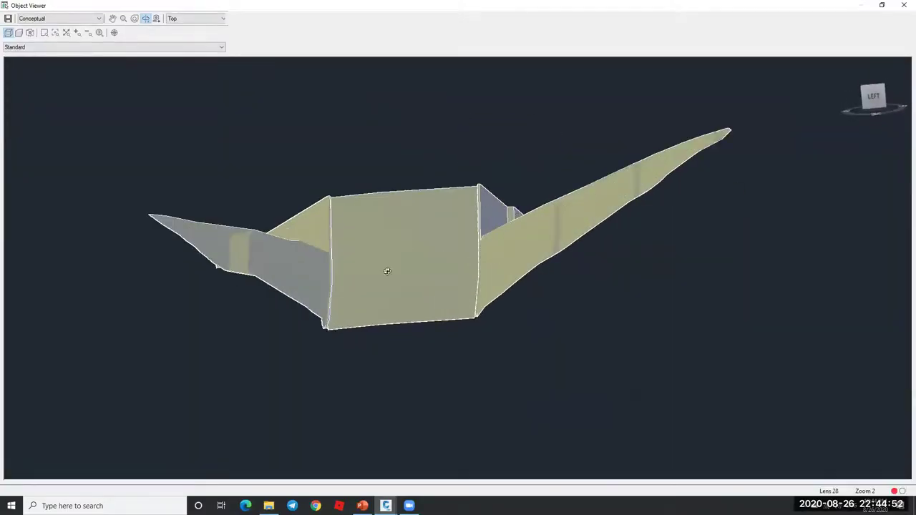
scroll(403, 238, "up", 2)
scroll(359, 261, "down", 6)
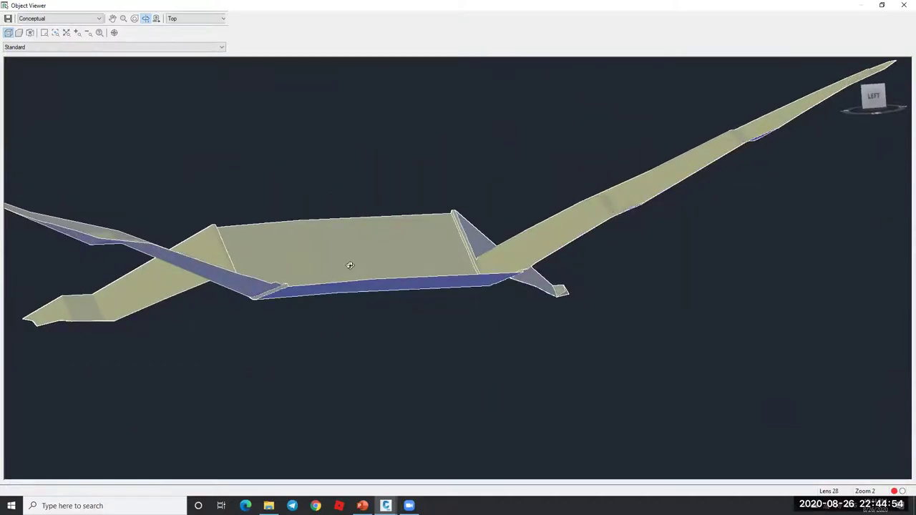
scroll(423, 301, "up", 8)
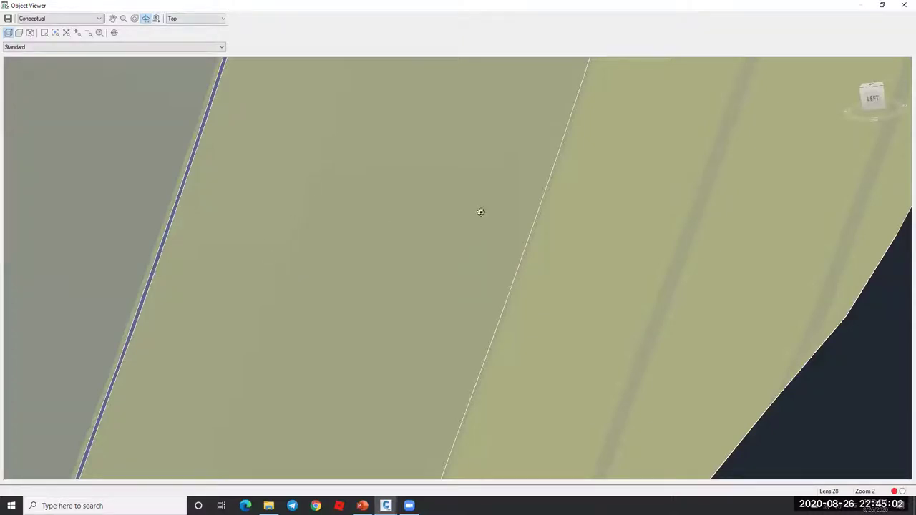
scroll(481, 212, "down", 6)
key("alt+F4")
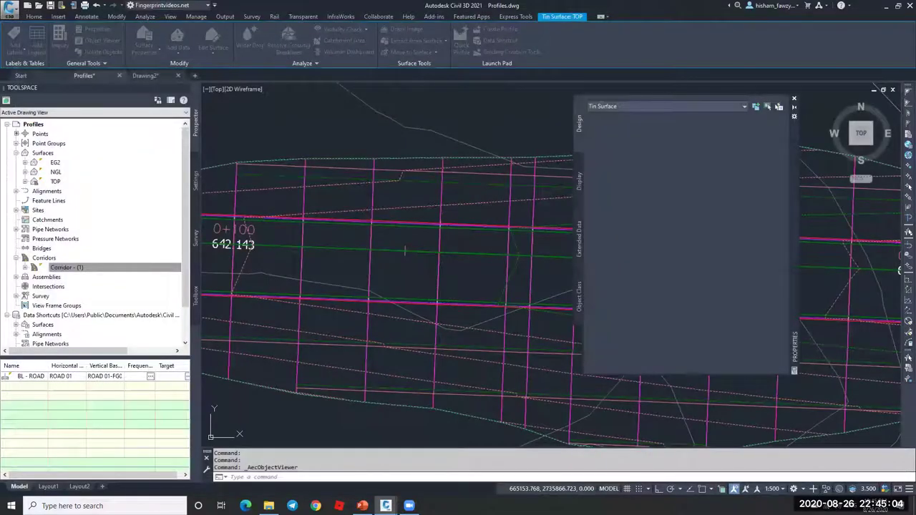
scroll(488, 208, "down", 8)
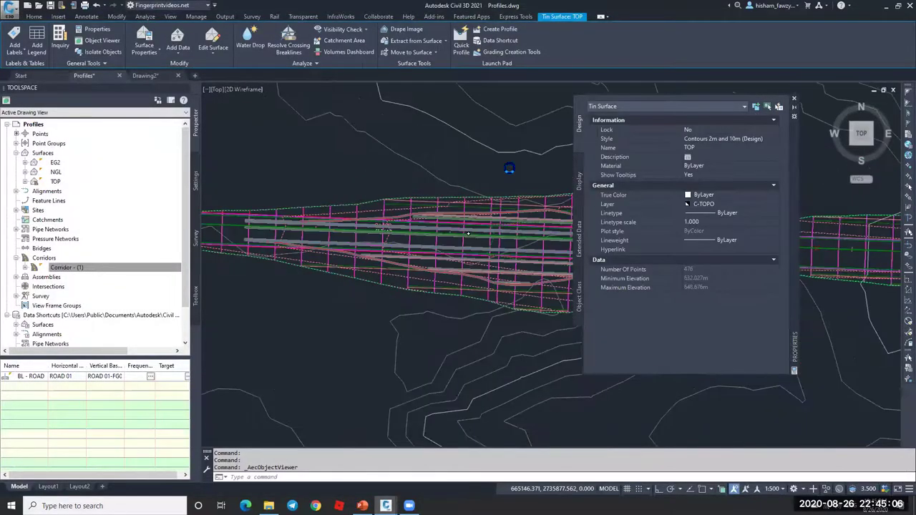
key("Escape")
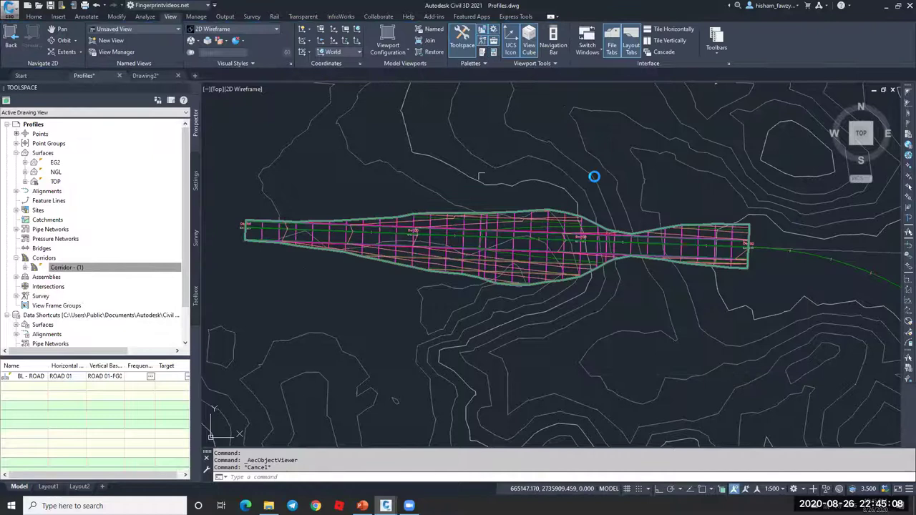
scroll(481, 177, "down", 3)
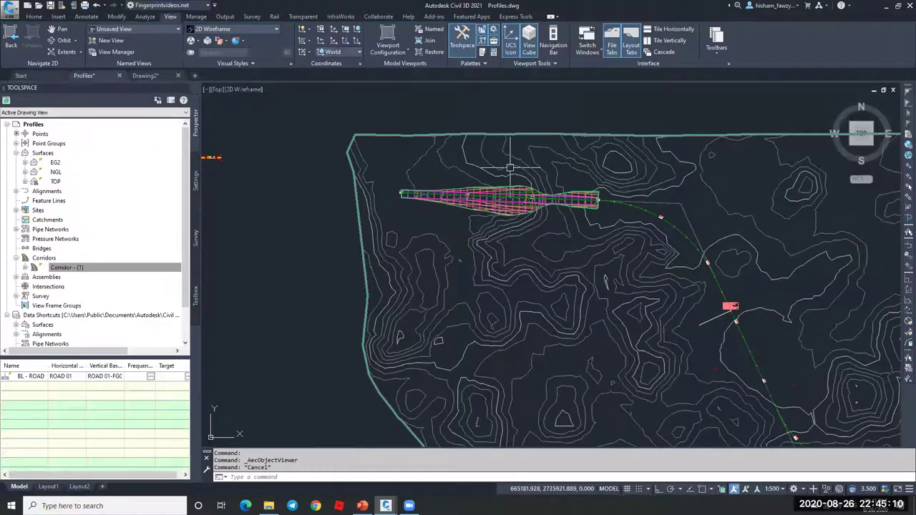
scroll(408, 225, "up", 4)
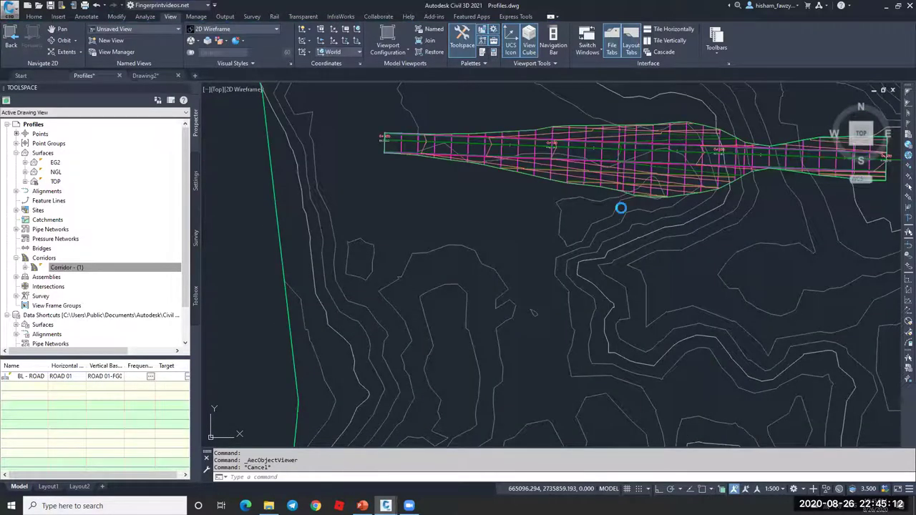
Zoom and pan to the assembly with DaylightBench subassemblies on both sides
scroll(618, 207, "down", 4)
key("Escape")
scroll(595, 176, "up", 5)
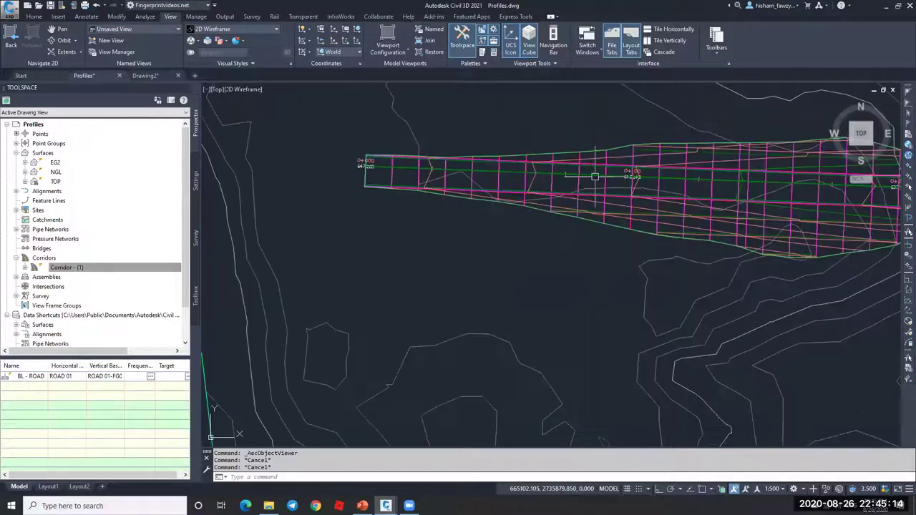
scroll(594, 176, "up", 5)
key("Escape")
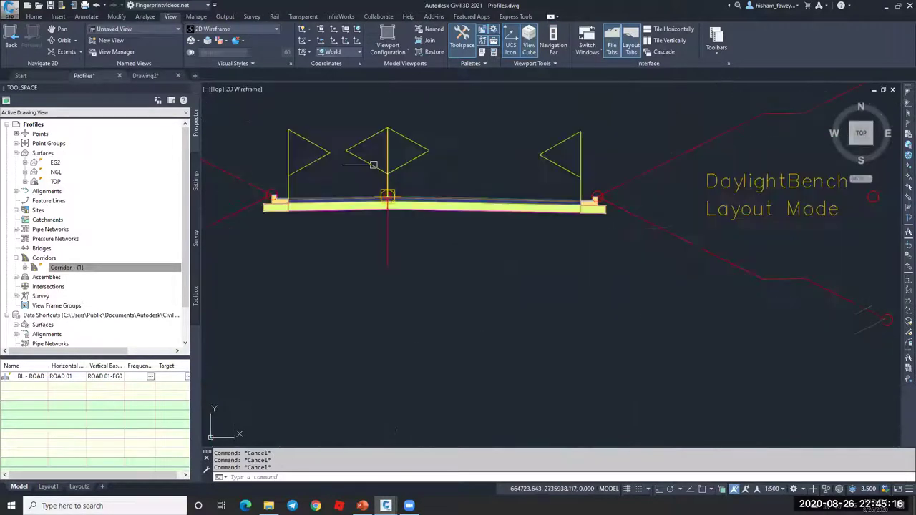
middle_click_drag(387, 178, 497, 173)
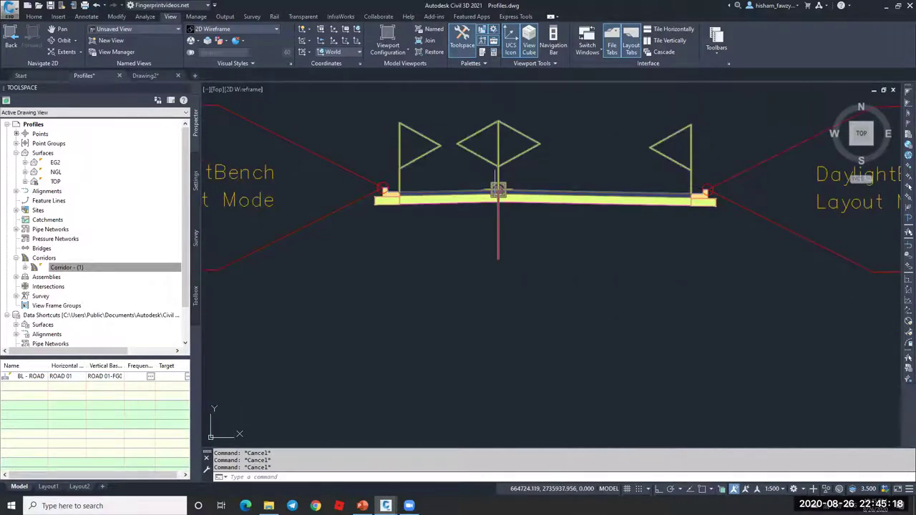
scroll(555, 191, "down", 2)
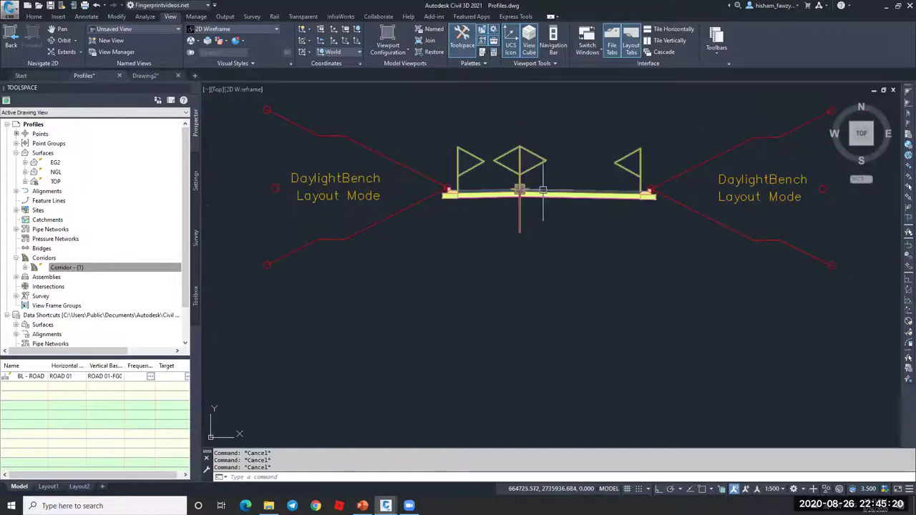
scroll(487, 200, "down", 2)
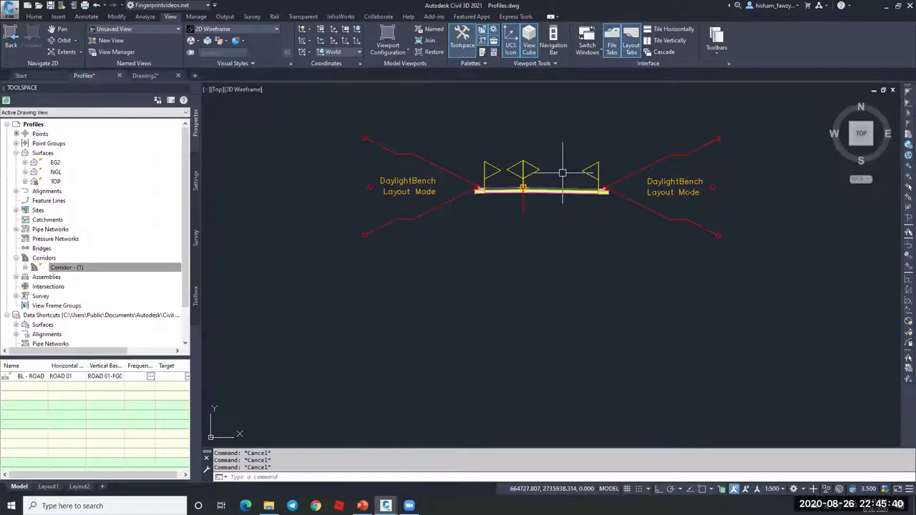
Open Tool Palettes, check MedianConstantSlopeWithBarrier Help, then show the Metric Curbs palette
key("ctrl+3")
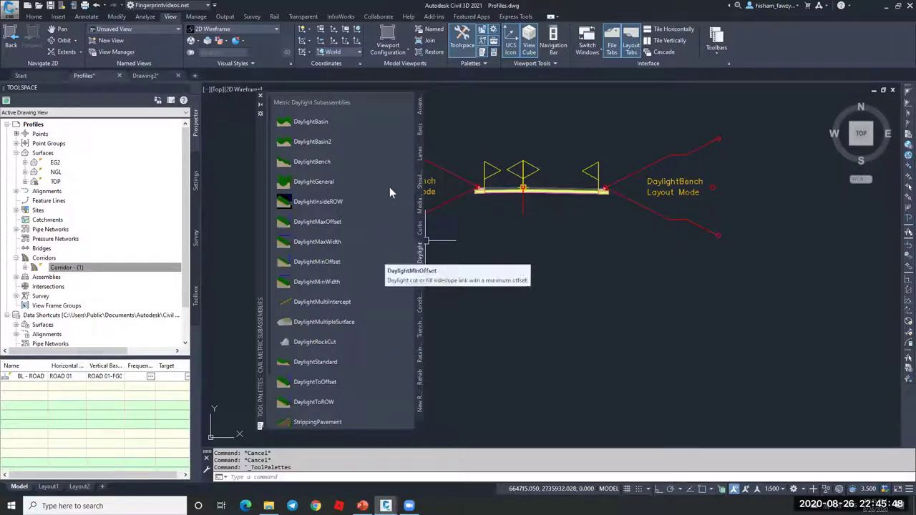
left_click(420, 205)
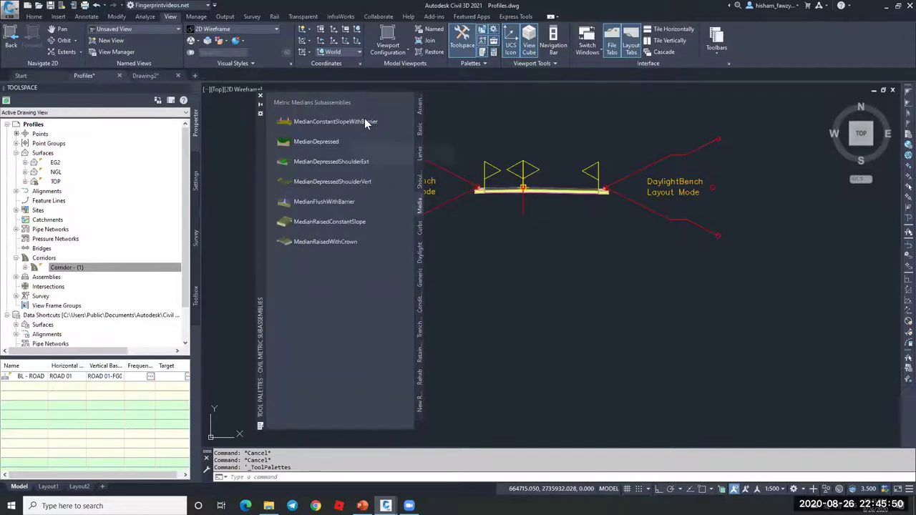
right_click(366, 122)
left_click(420, 243)
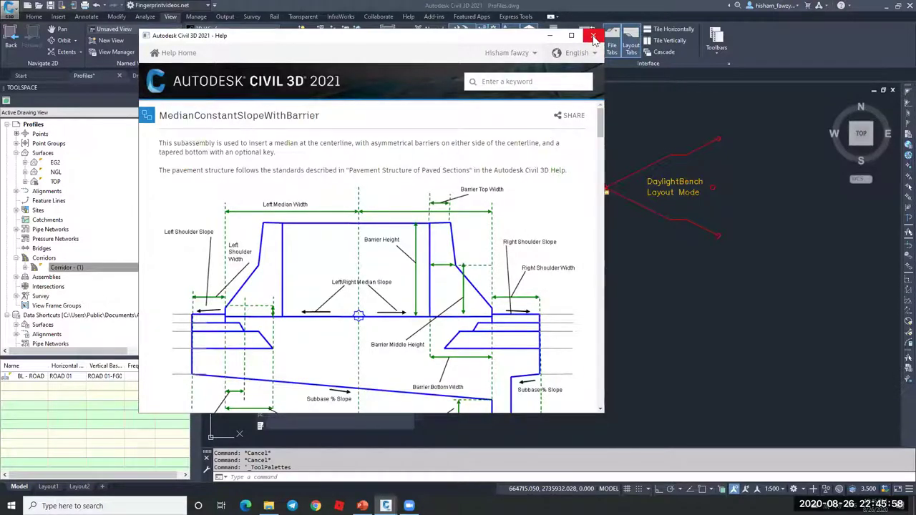
left_click(593, 38)
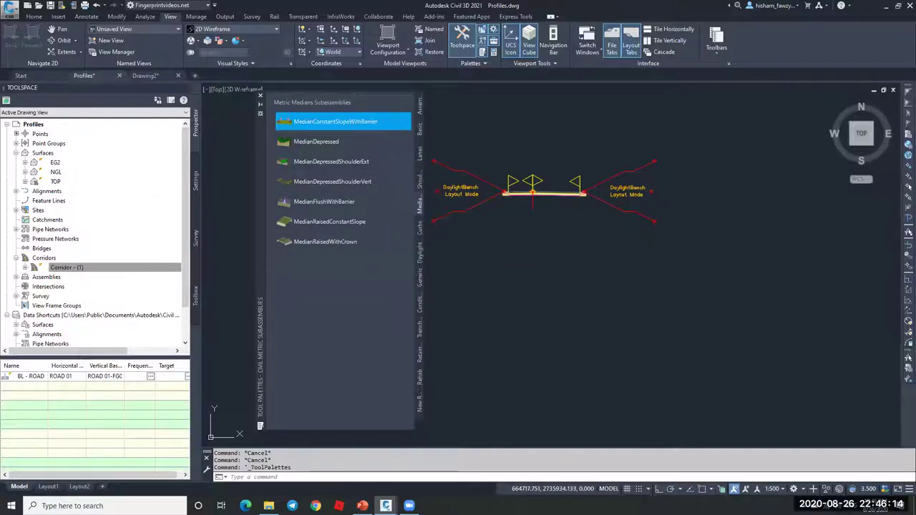
scroll(546, 201, "up", 3)
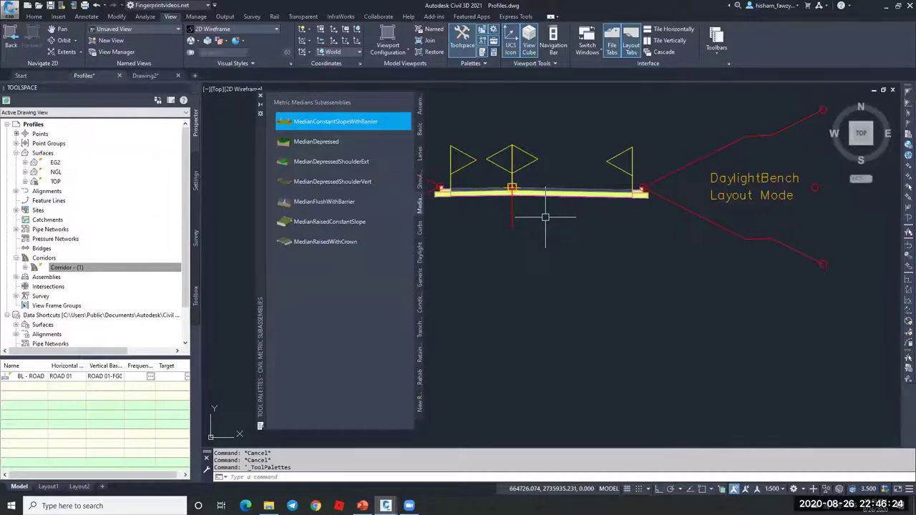
left_click(420, 227)
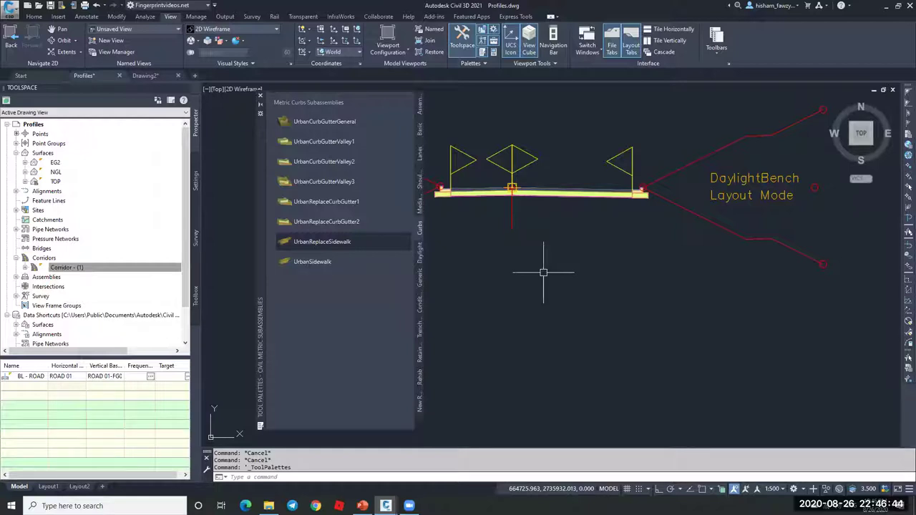
Draw a rectangle in the drawing with the REC command
type("REC")
key("Return")
left_click(577, 251)
left_click(689, 372)
key("Escape")
type("o")
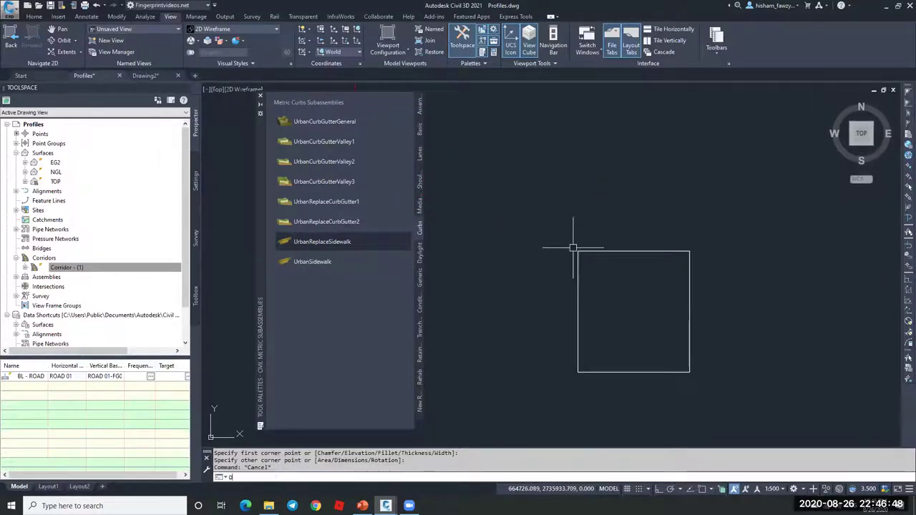
key("Return")
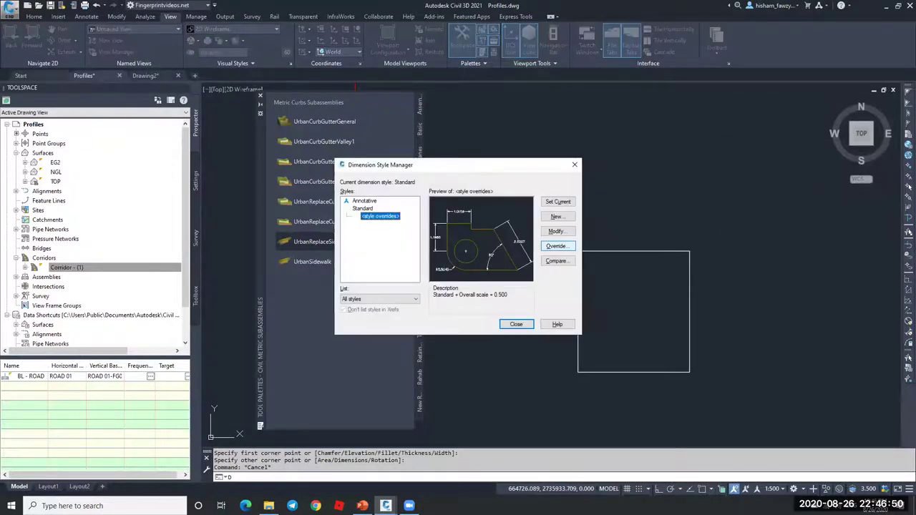
key("Escape")
Fillet the rectangle's top-left corner with a 0.5 radius
type("f")
key("Return")
type("r")
key("Return")
type(".5")
key("Return")
left_click(620, 252)
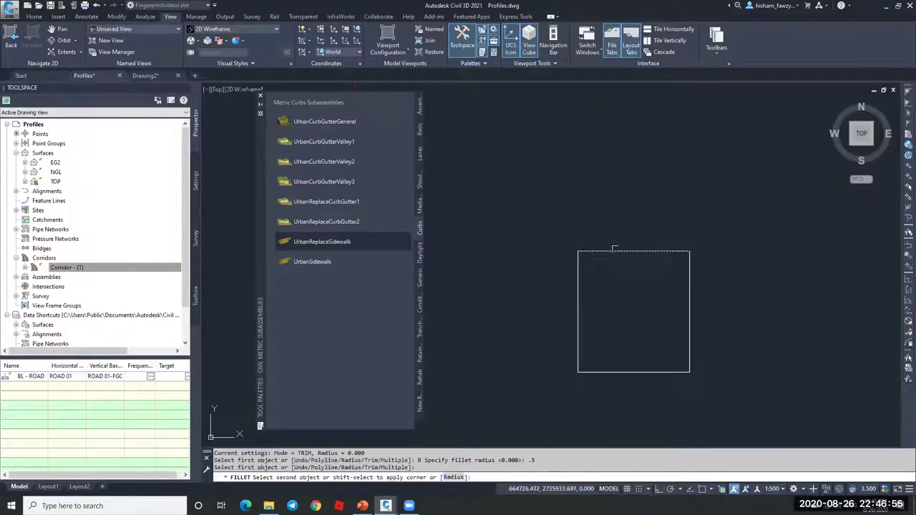
left_click(580, 292)
Select the rounded rectangle to check the filleted outline, then clear the selection
scroll(664, 231, "up", 3)
left_click(715, 214)
left_click(644, 286)
scroll(715, 214, "down", 3)
key("Escape")
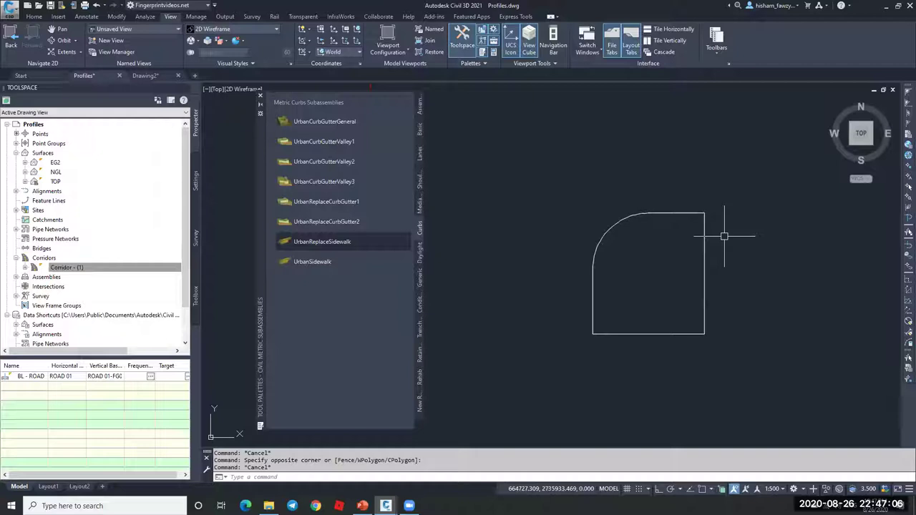
left_click(734, 186)
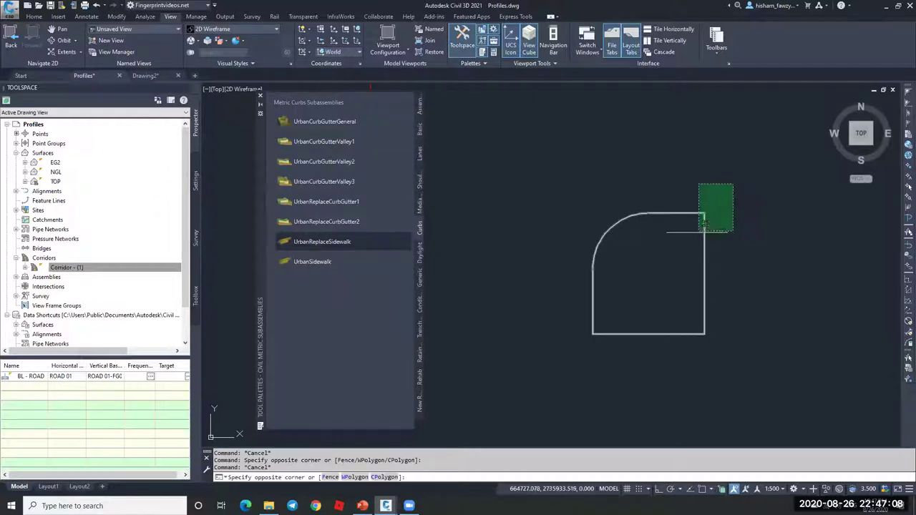
left_click(699, 229)
key("Escape")
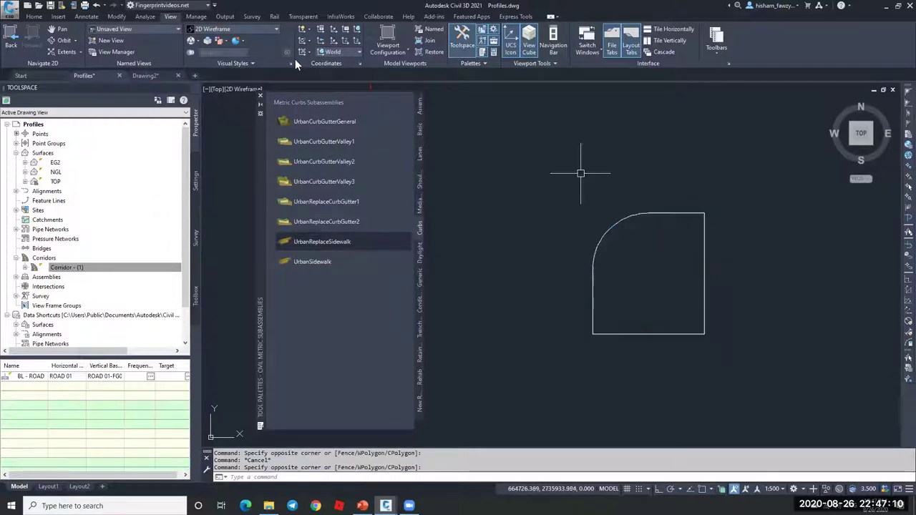
left_click(33, 16)
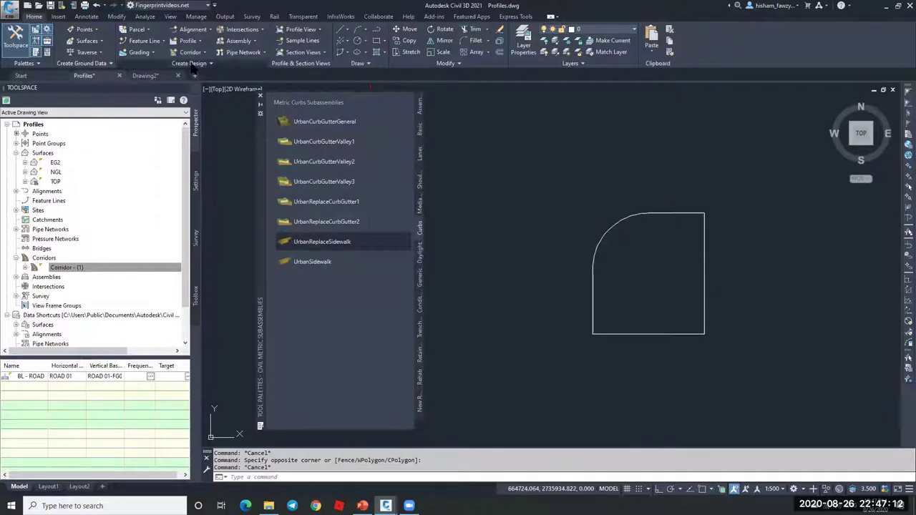
Use Create Subassembly from Polyline on the rounded curb outline, naming it cURB 01
left_click(190, 63)
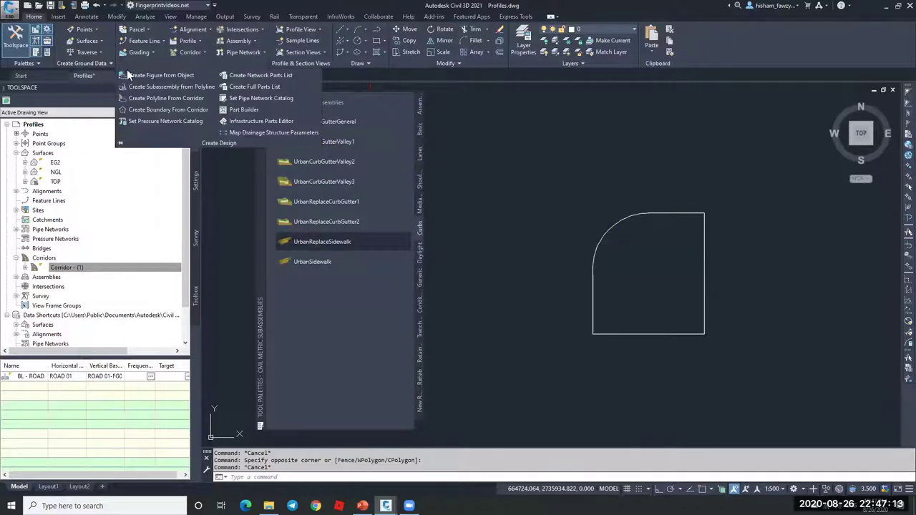
left_click(195, 86)
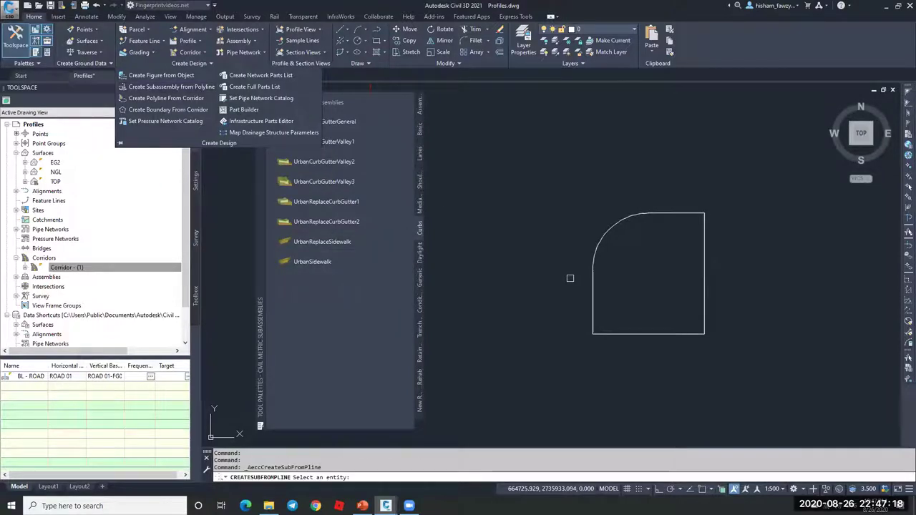
left_click(604, 235)
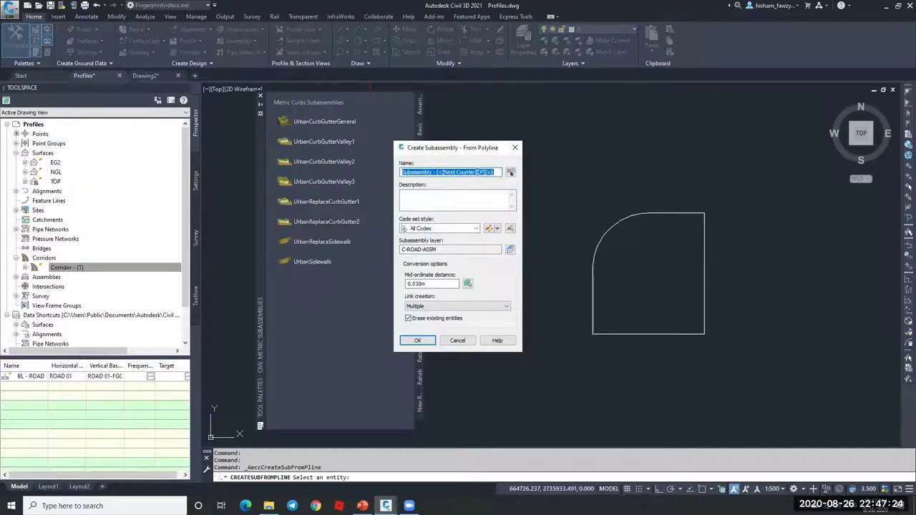
type("cu")
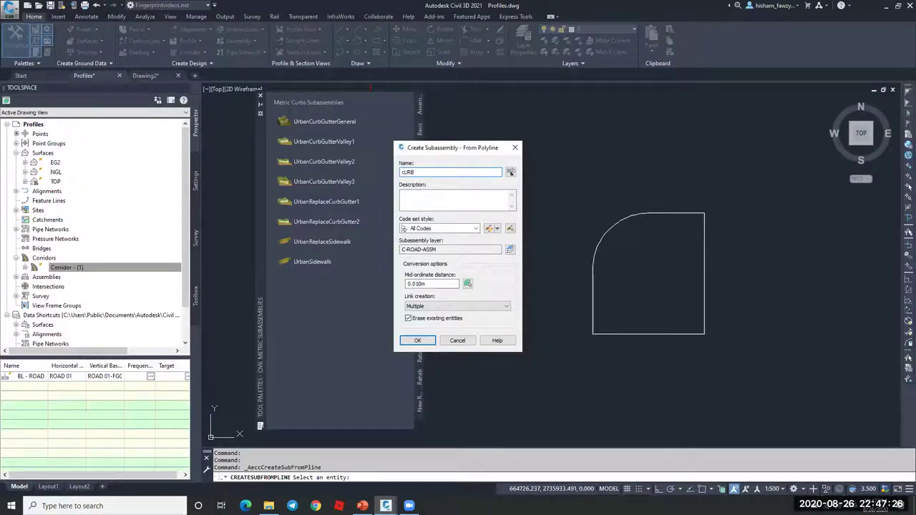
left_click(417, 341)
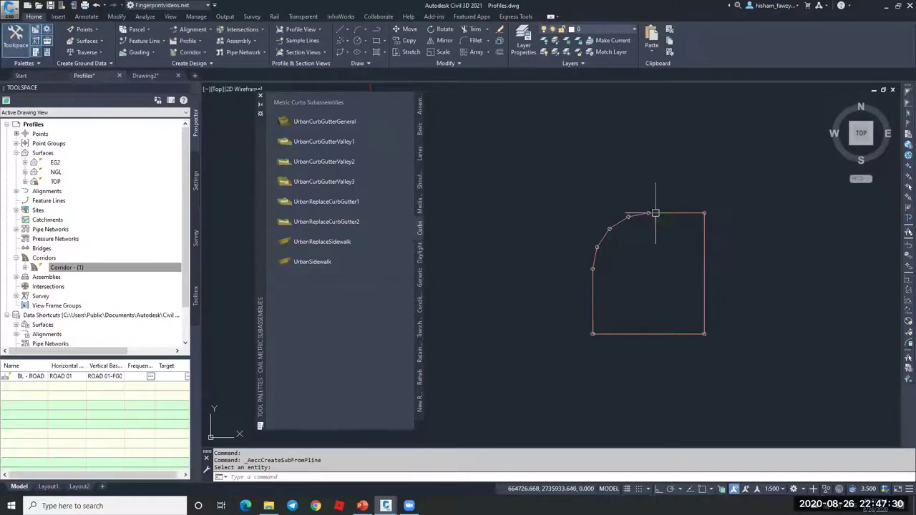
Move cURB 01's origin to the lower-left corner endpoint of the curb outline
left_click(603, 246)
scroll(605, 246, "up", 5)
scroll(594, 229, "down", 8)
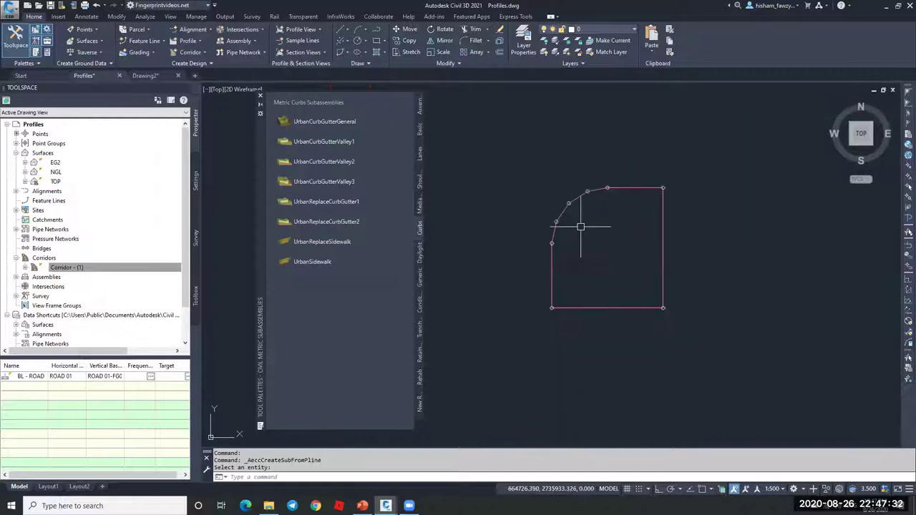
left_click(606, 208)
scroll(586, 219, "up", 2)
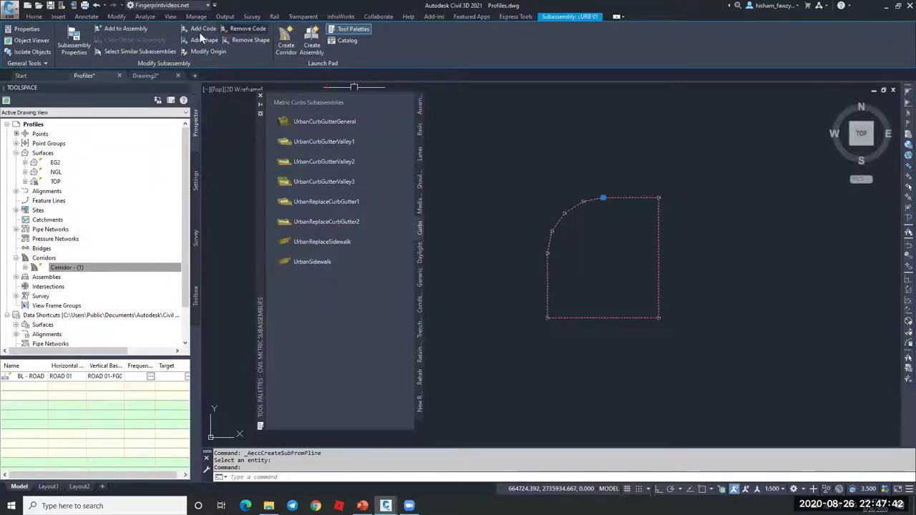
left_click(203, 51)
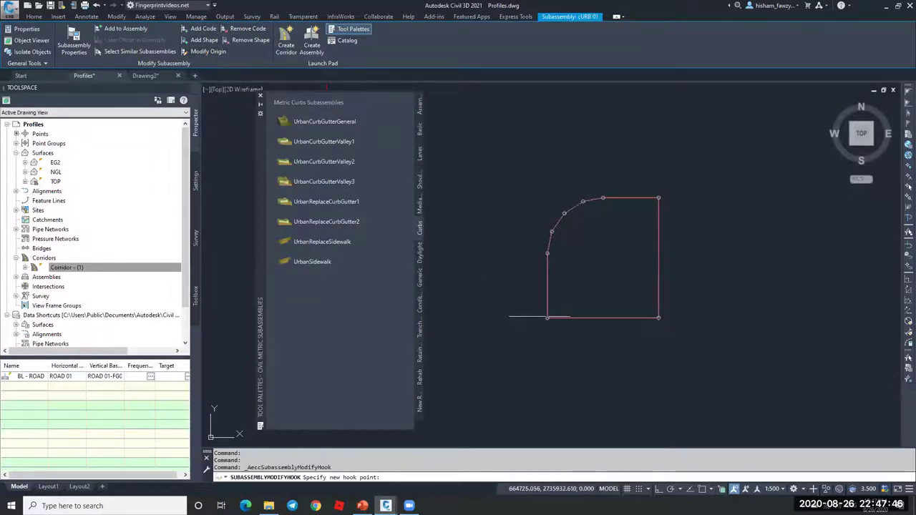
right_click(566, 288, "shift")
left_click(594, 123)
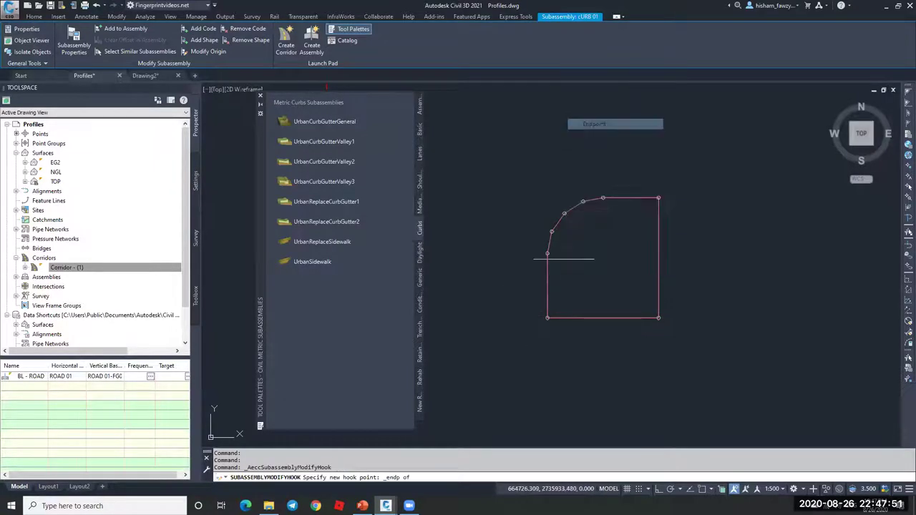
left_click(561, 315)
key("Escape")
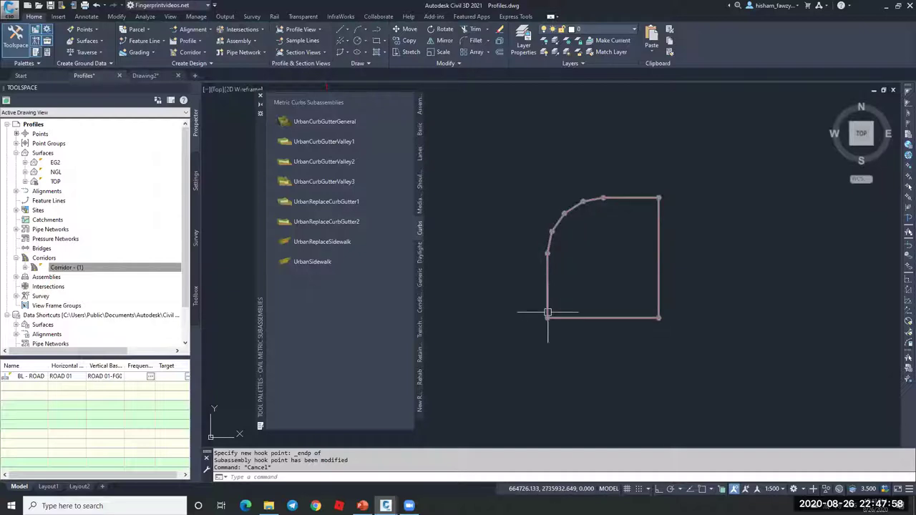
scroll(548, 303, "down", 5)
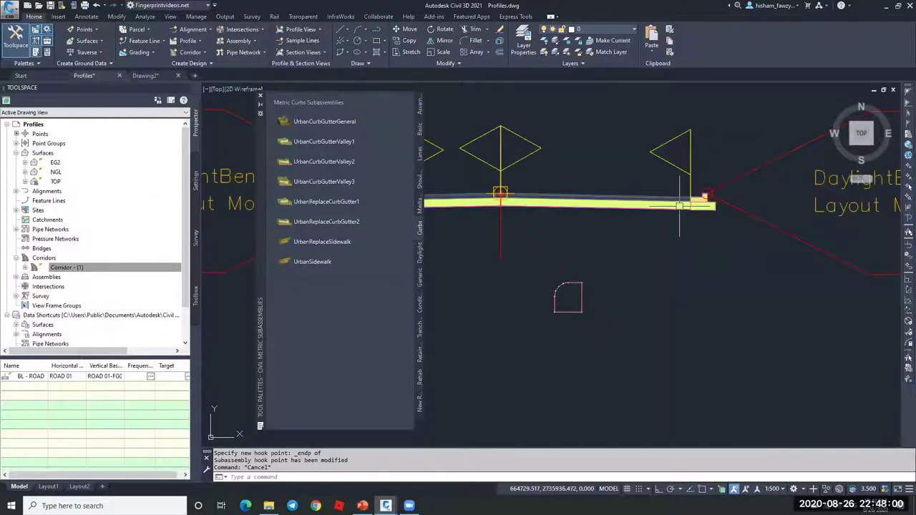
Select UrbanCurbGutterGeneral and cURB 01 in turn to compare the two curb shapes
scroll(680, 206, "up", 3)
left_click(709, 204)
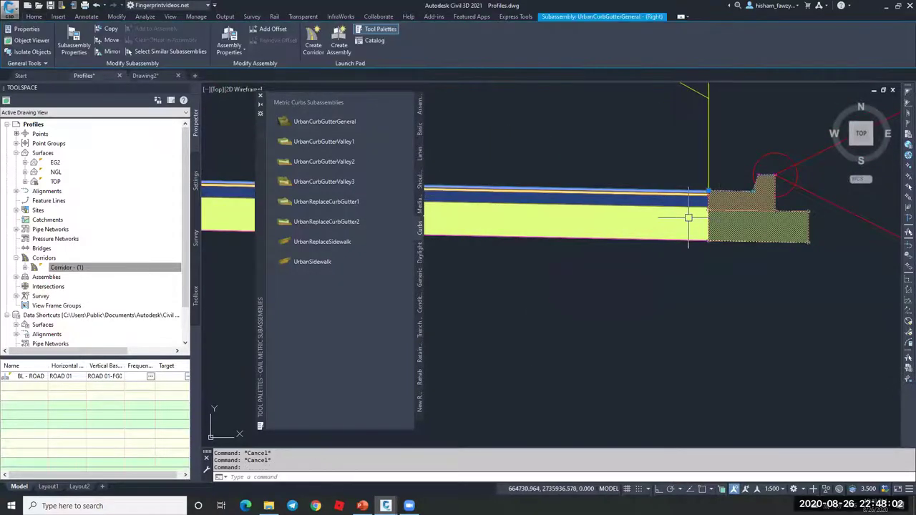
scroll(669, 209, "down", 5)
scroll(613, 243, "up", 5)
key("Escape")
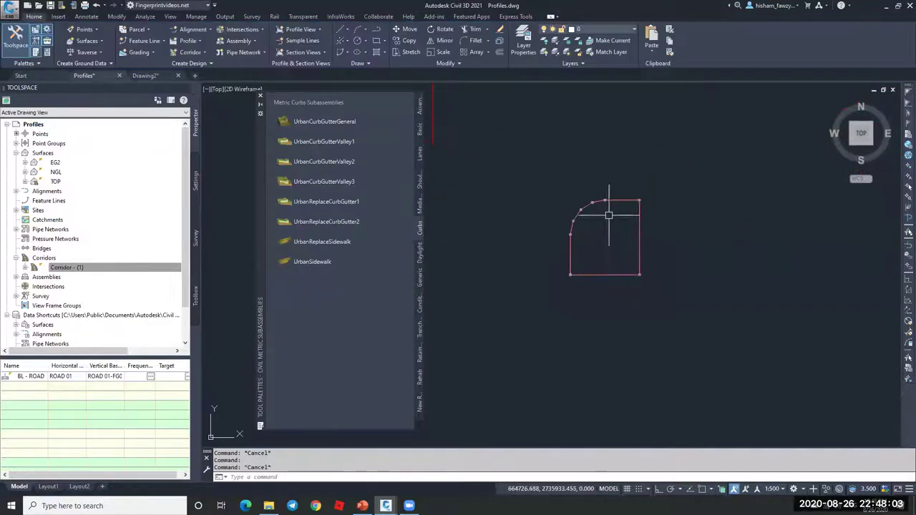
left_click(570, 276)
scroll(568, 276, "up", 2)
scroll(568, 279, "down", 2)
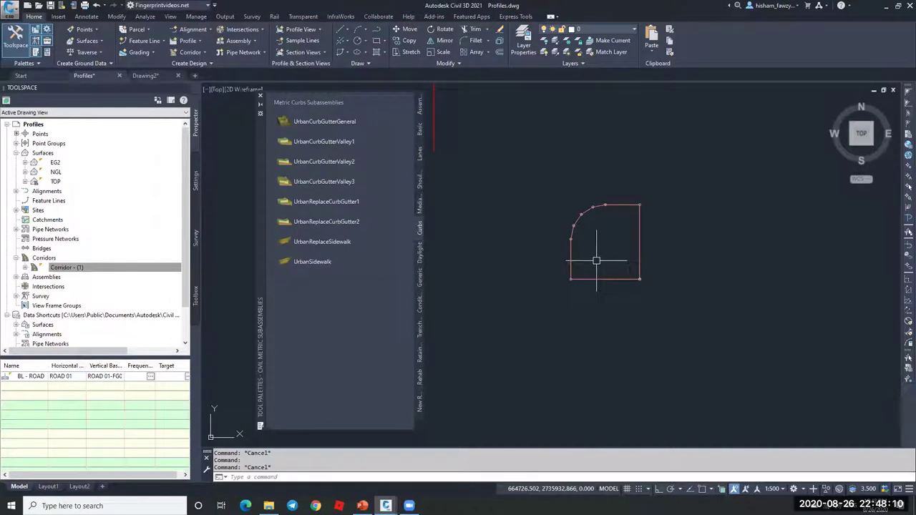
scroll(596, 257, "down", 3)
key("Escape")
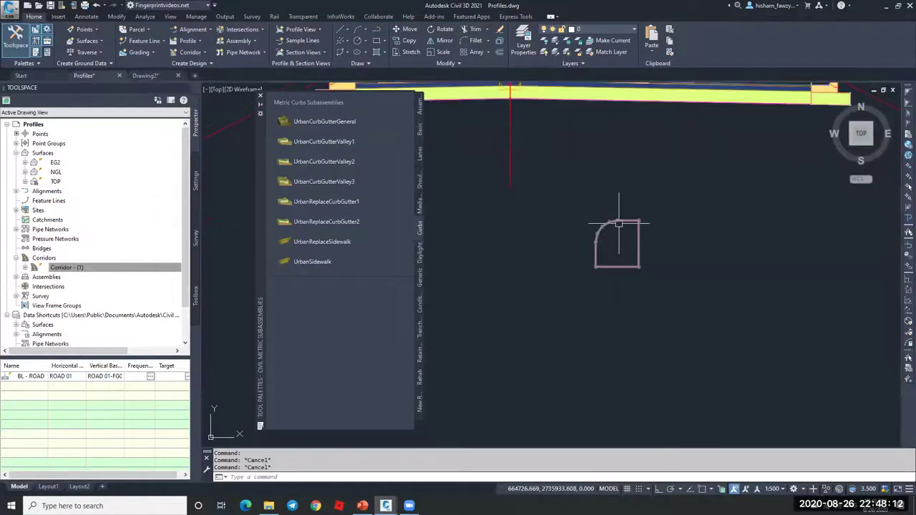
scroll(625, 224, "up", 5)
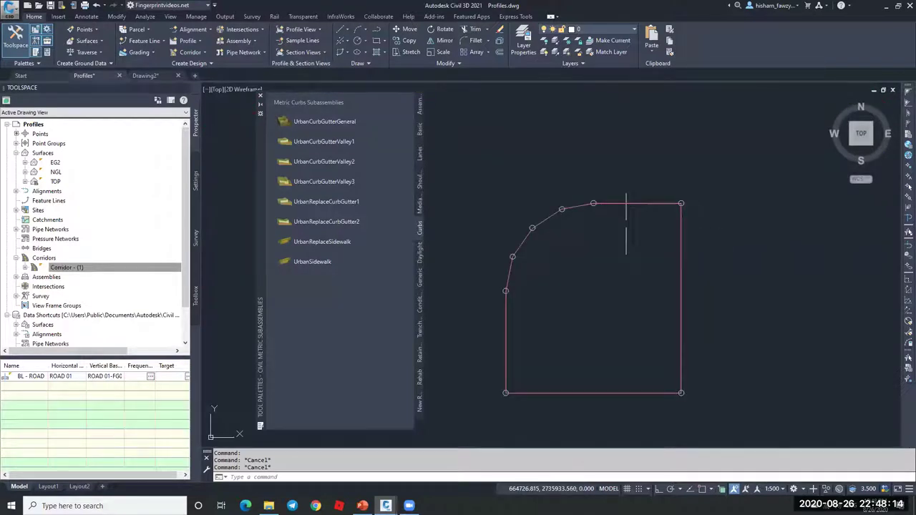
left_click(628, 196)
left_click(637, 209)
key("Escape")
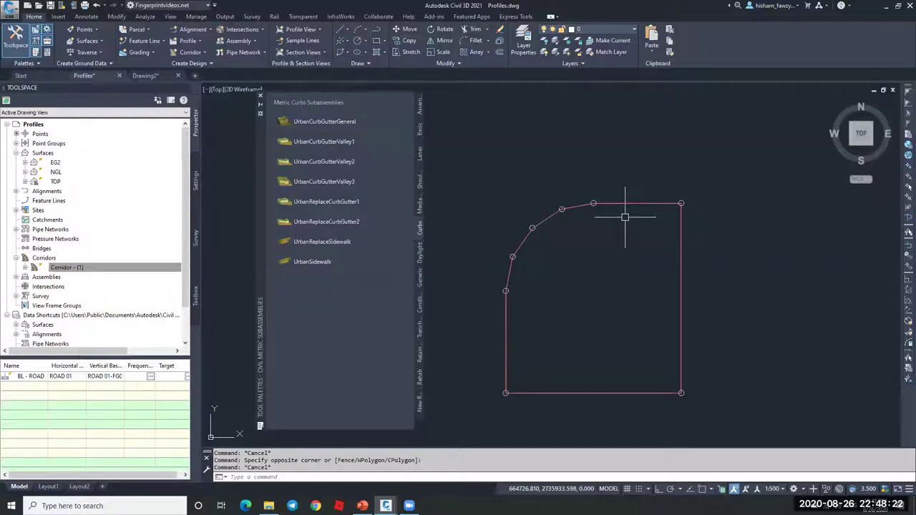
left_click(625, 204)
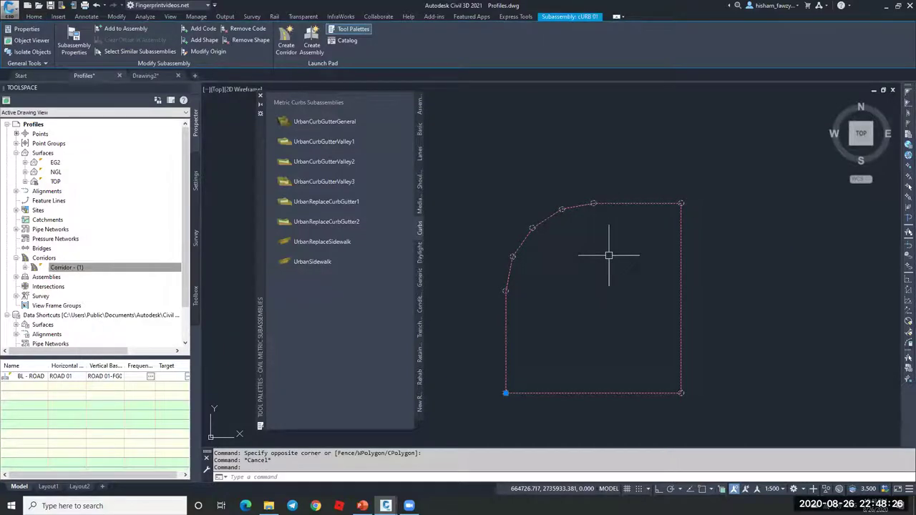
scroll(608, 255, "down", 5)
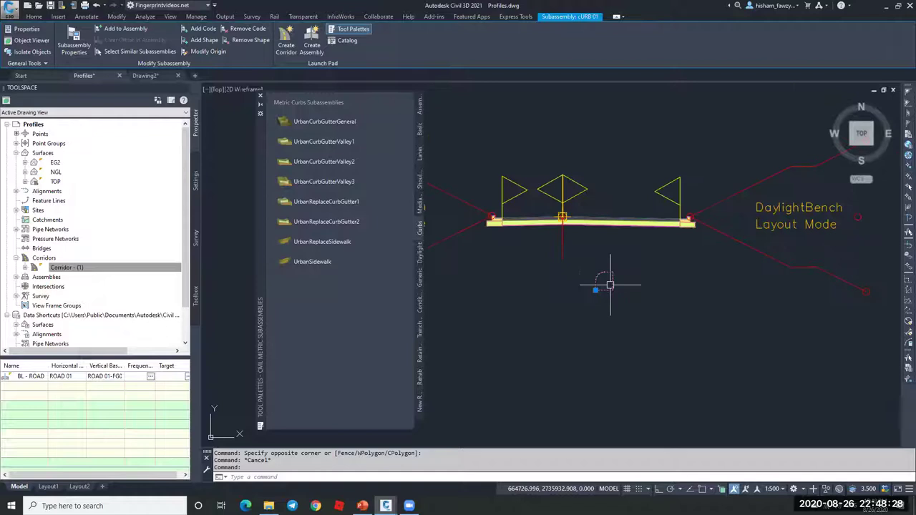
key("Escape")
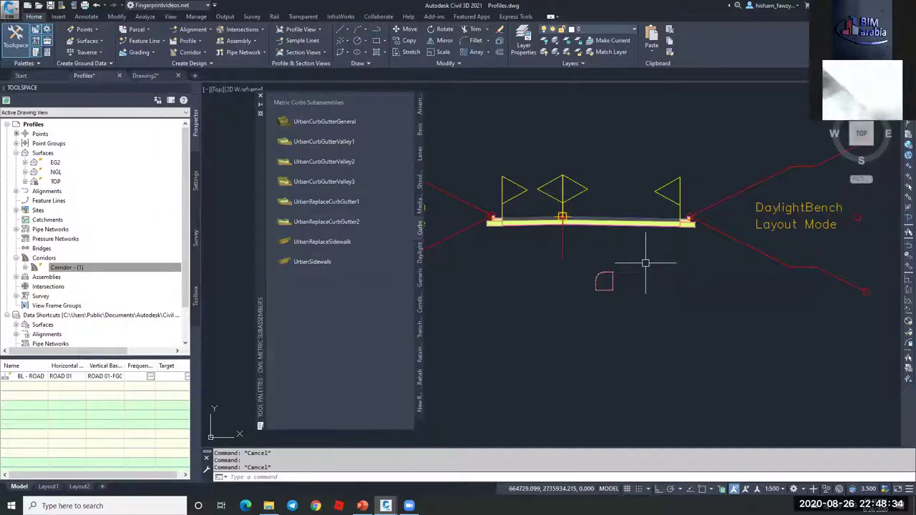
scroll(648, 268, "up", 5)
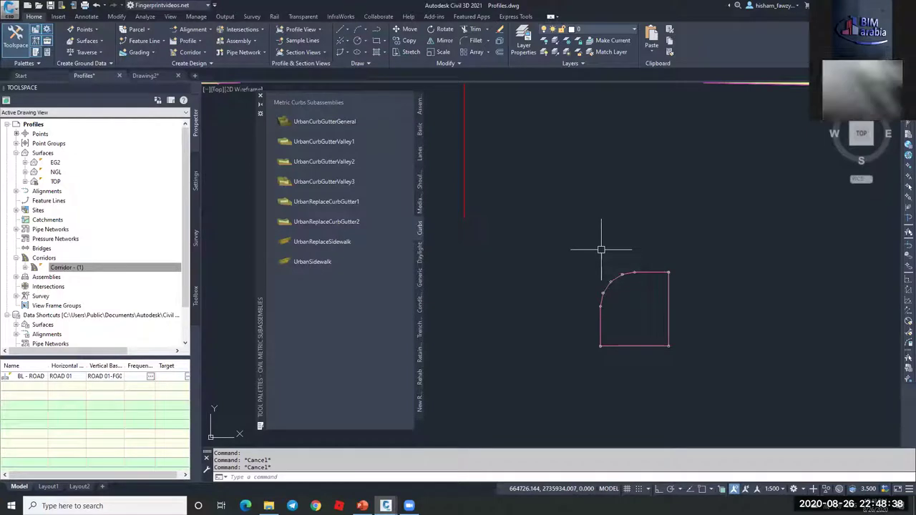
scroll(590, 231, "down", 2)
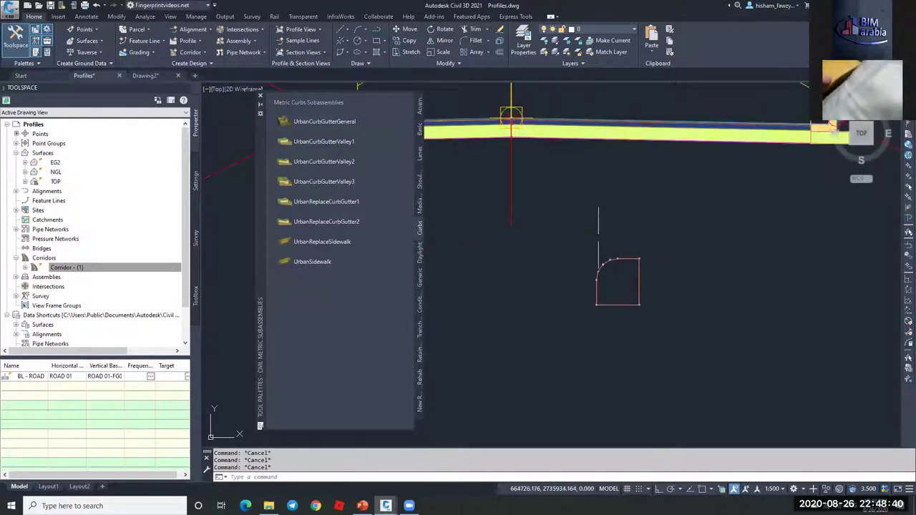
scroll(595, 236, "down", 2)
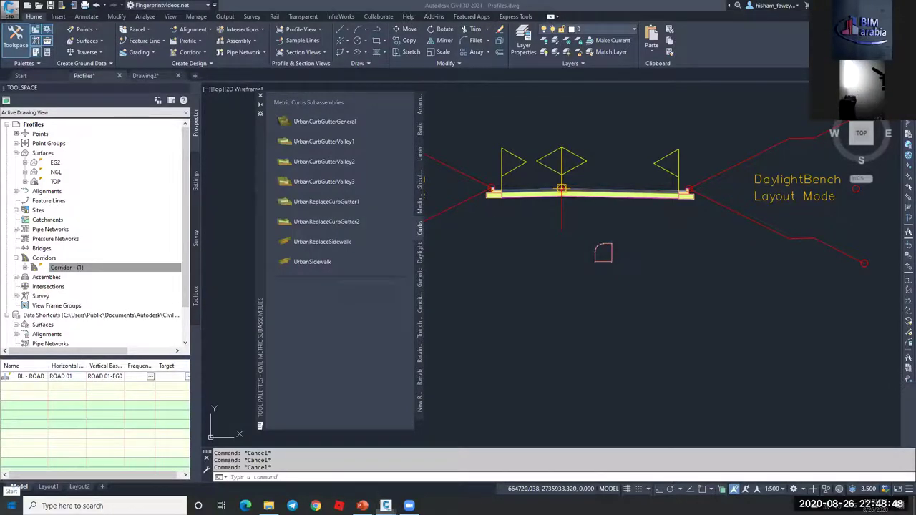
Expand the Autodesk Civil 3D 2021 - English folder in the Windows Start menu
left_click(11, 506)
left_click(101, 427)
scroll(101, 433, "down", 5)
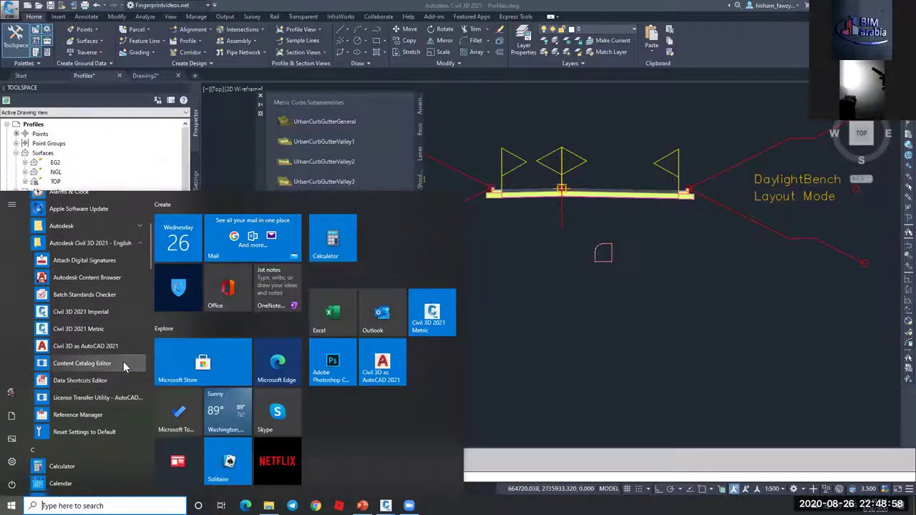
Launch Autodesk Subassembly Composer from the Start menu's Autodesk folder
scroll(123, 361, "up", 1)
left_click(120, 272)
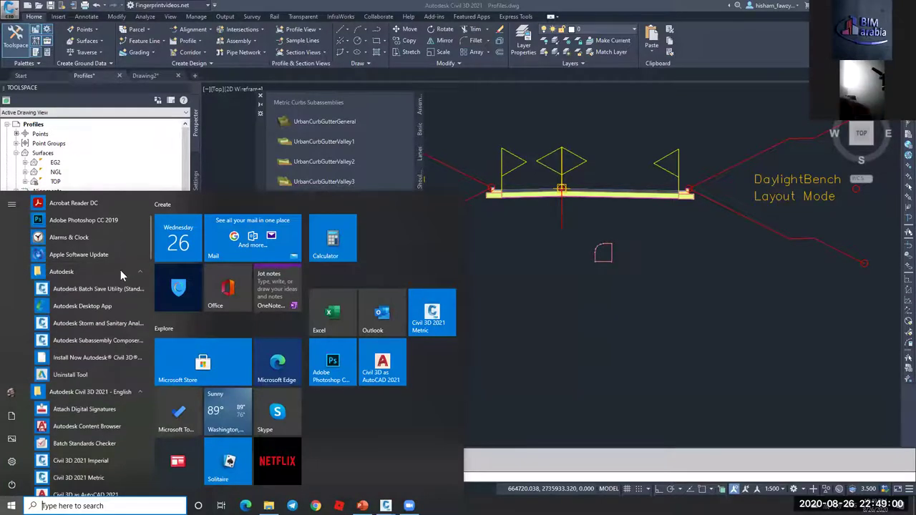
left_click(580, 315)
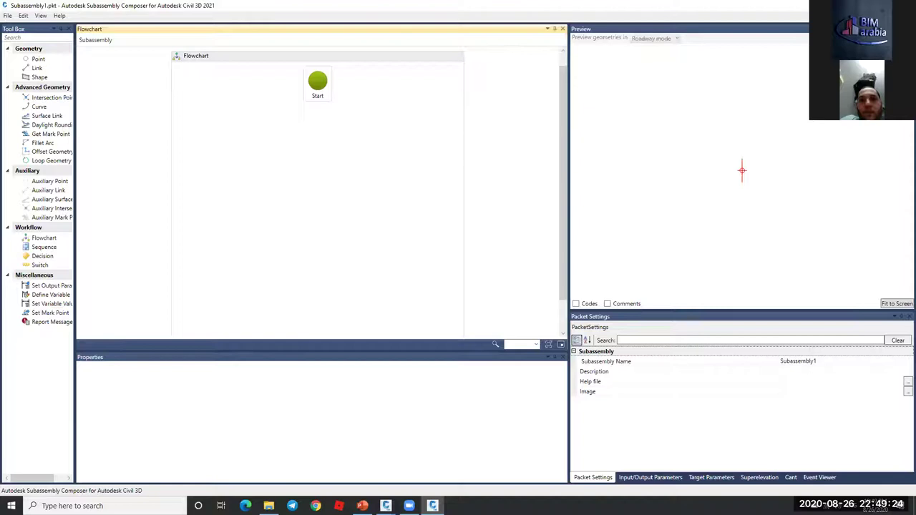
Minimize Subassembly Composer to bring the Civil 3D drawing back
key("super+Down")
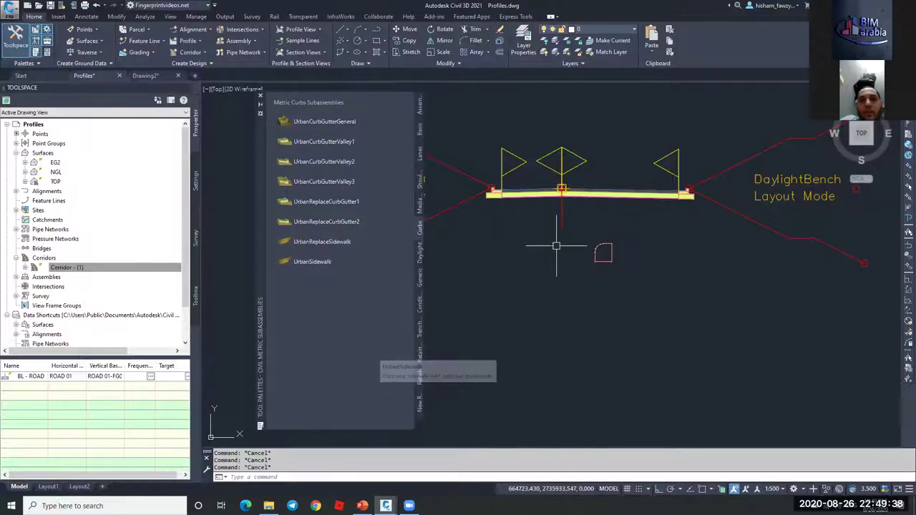
Deselect the cURB-01 curb and pick the assembly's right LaneSuperelevationAOR subassembly
scroll(580, 250, "up", 5)
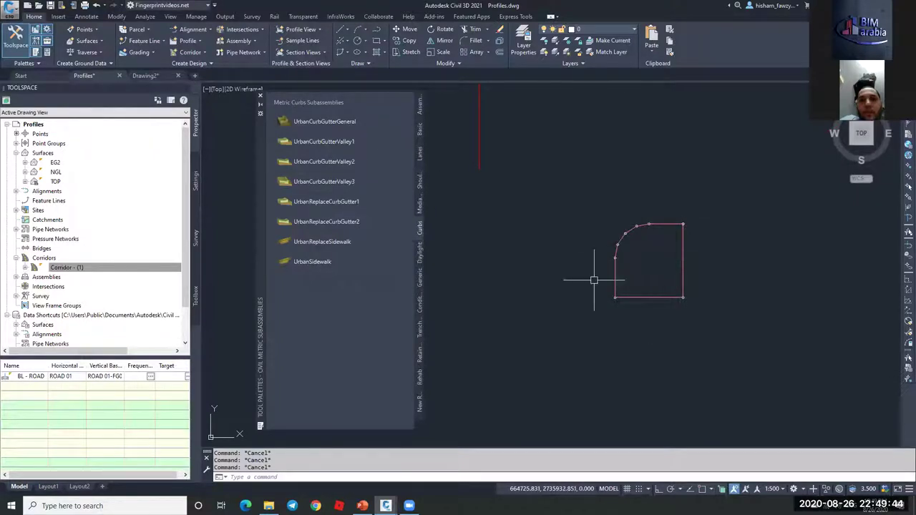
mouse_move(614, 279)
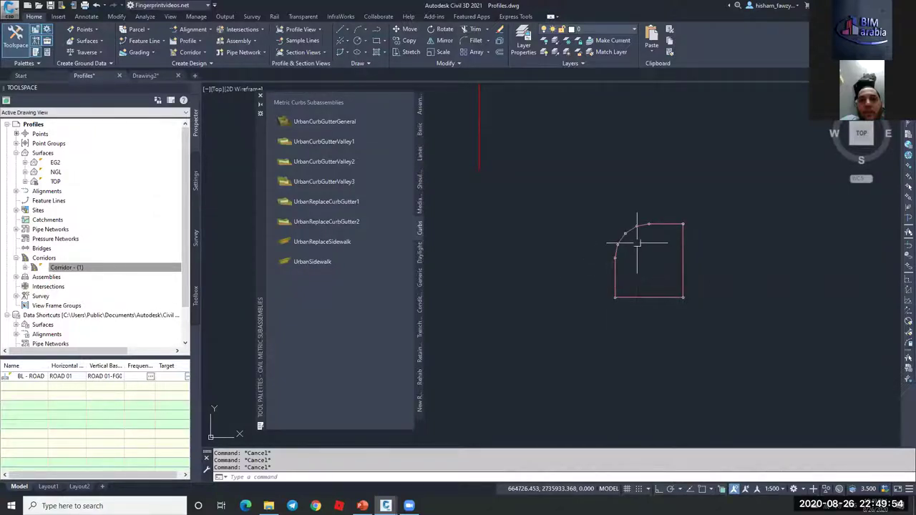
left_click(665, 221)
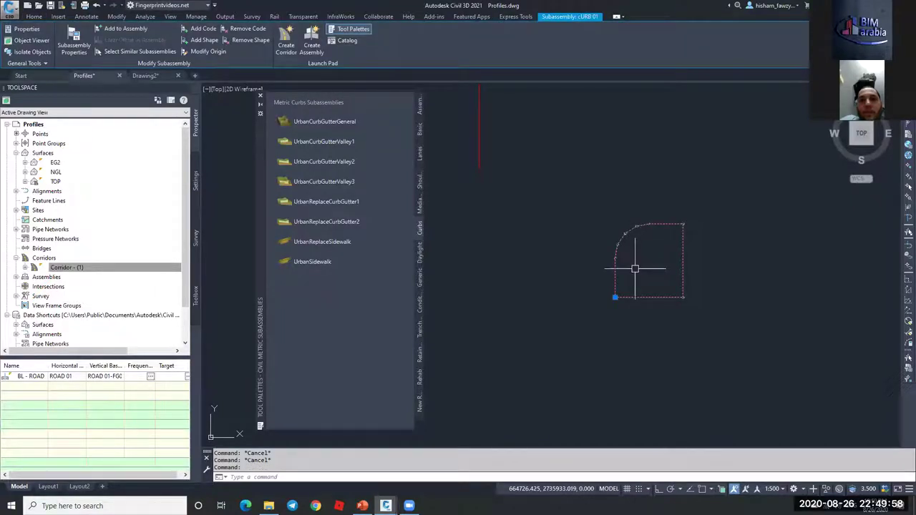
scroll(633, 281, "up", 4)
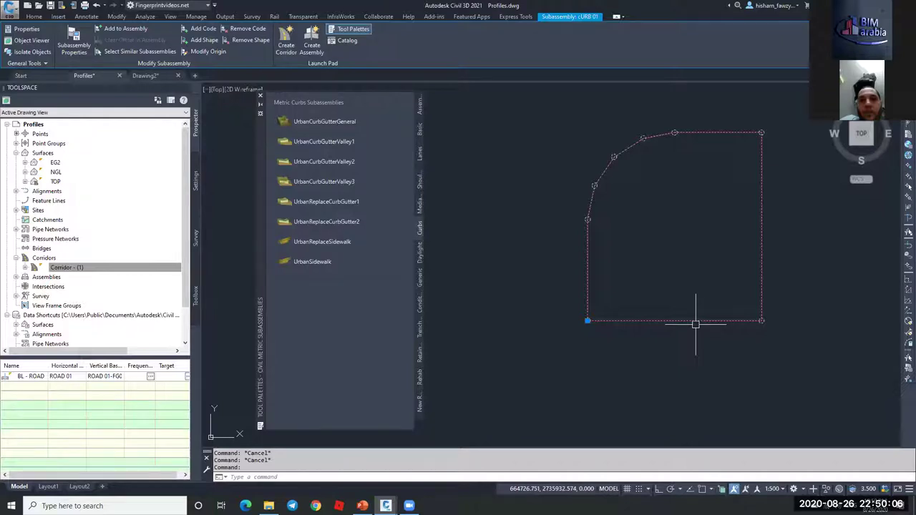
scroll(614, 276, "down", 2)
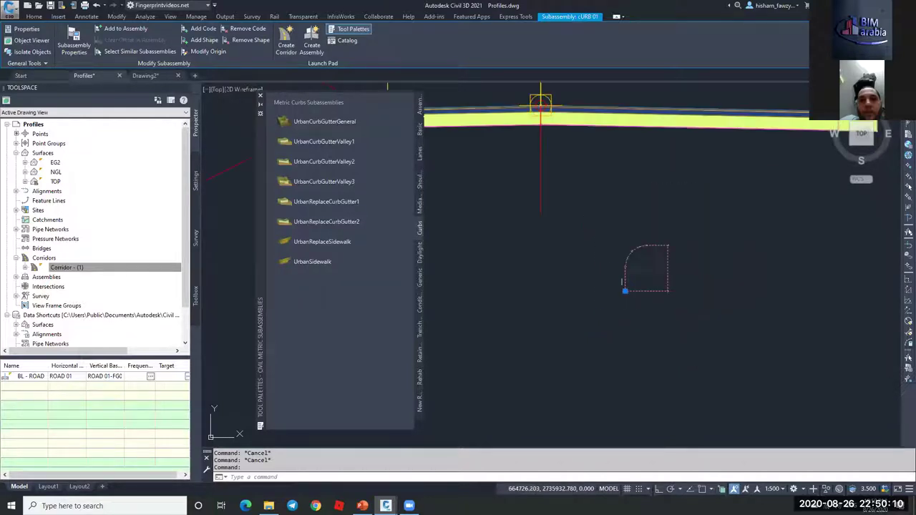
key("Escape")
scroll(591, 183, "up", 1)
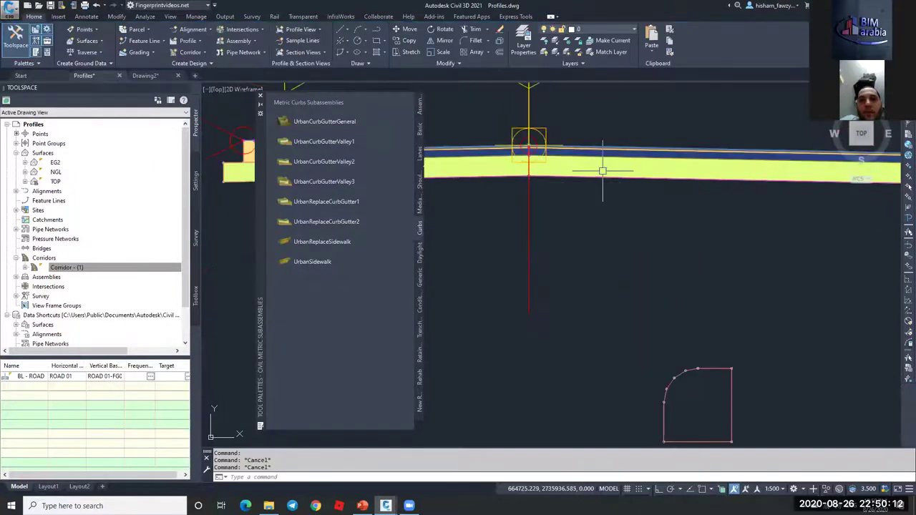
left_click(592, 180)
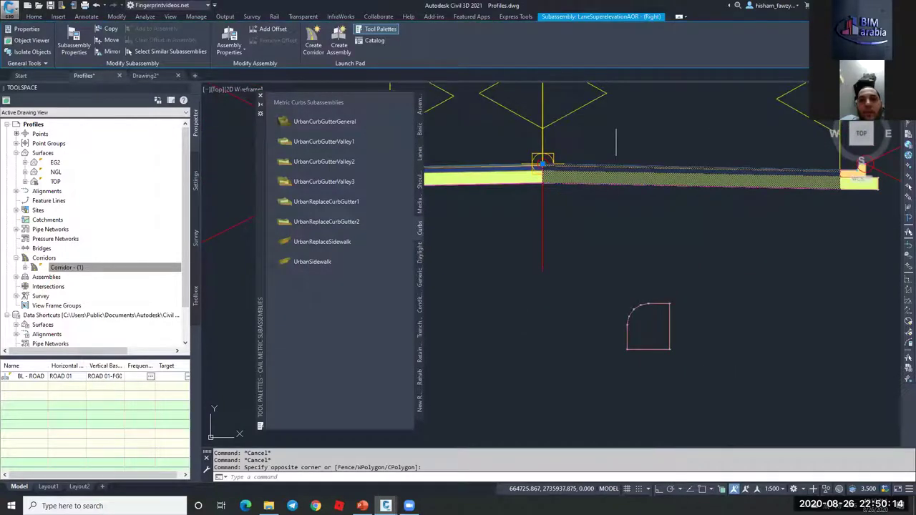
Add the left lane subassembly to the selection alongside the right lane
left_click(482, 162)
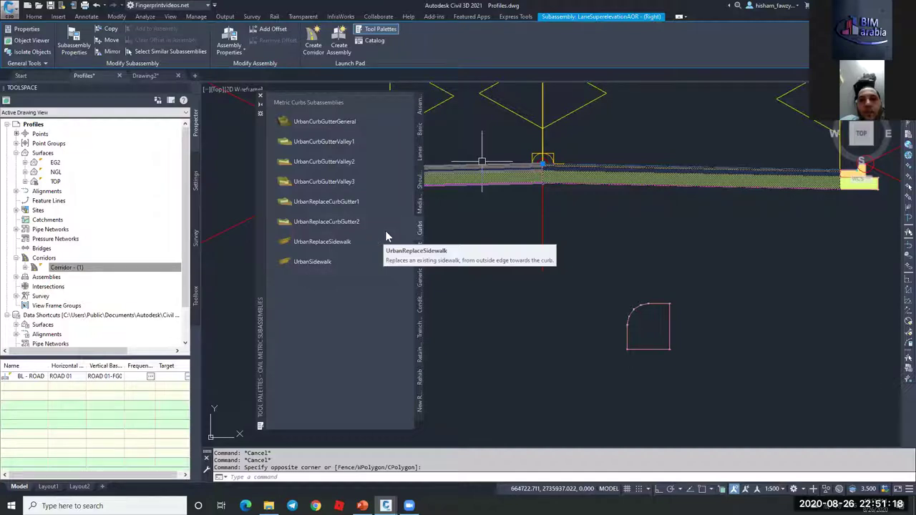
Browse the Assemblies, Basic, Lanes and Shoulders catalogues and clear the lane selection
left_click(420, 106)
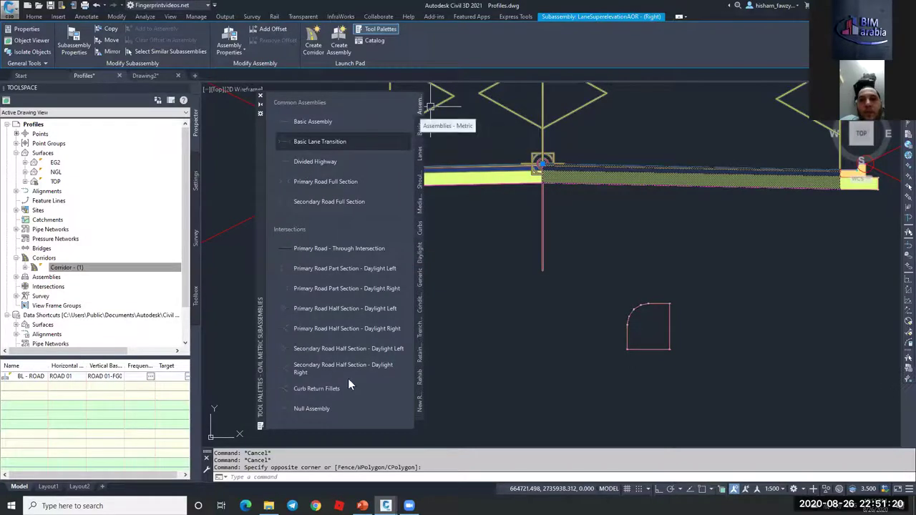
left_click(420, 133)
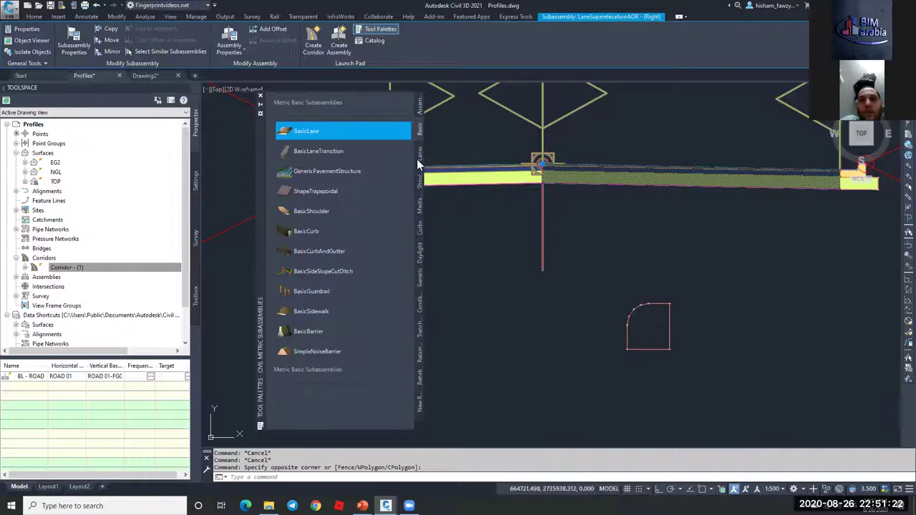
left_click(419, 153)
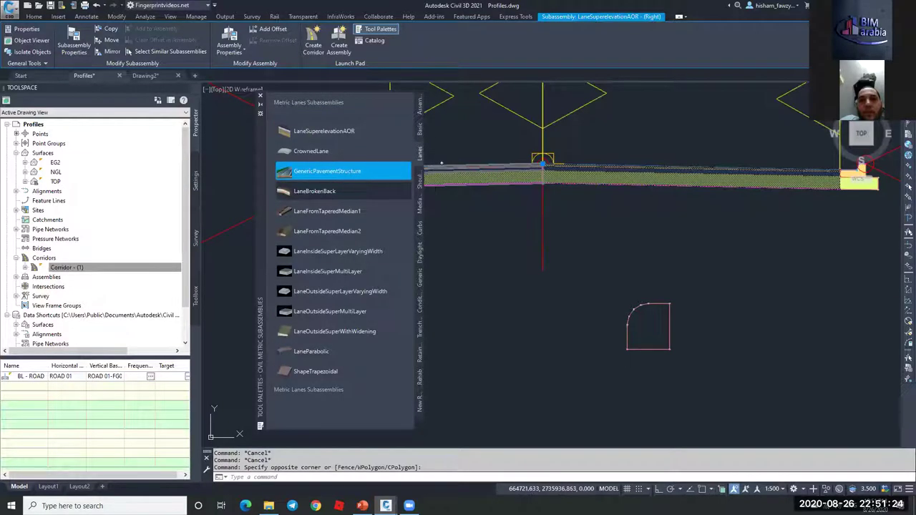
key("Escape")
left_click(420, 181)
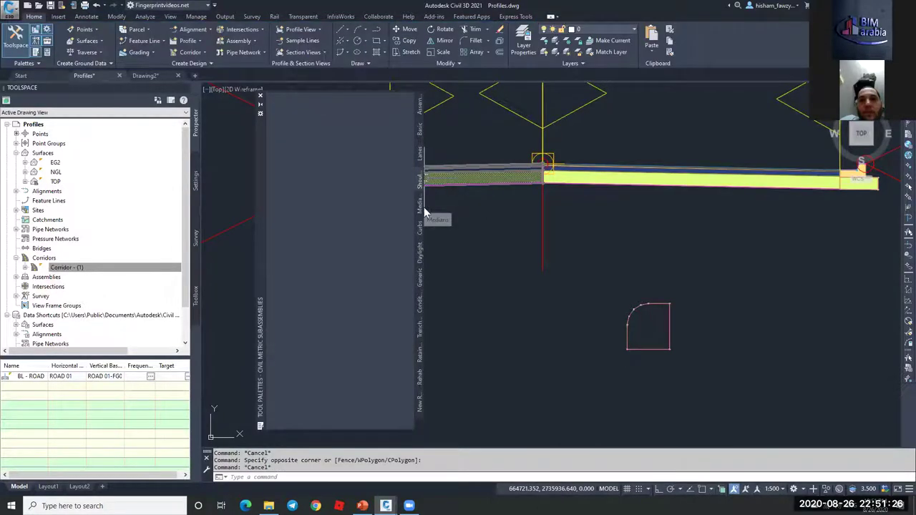
left_click(419, 153)
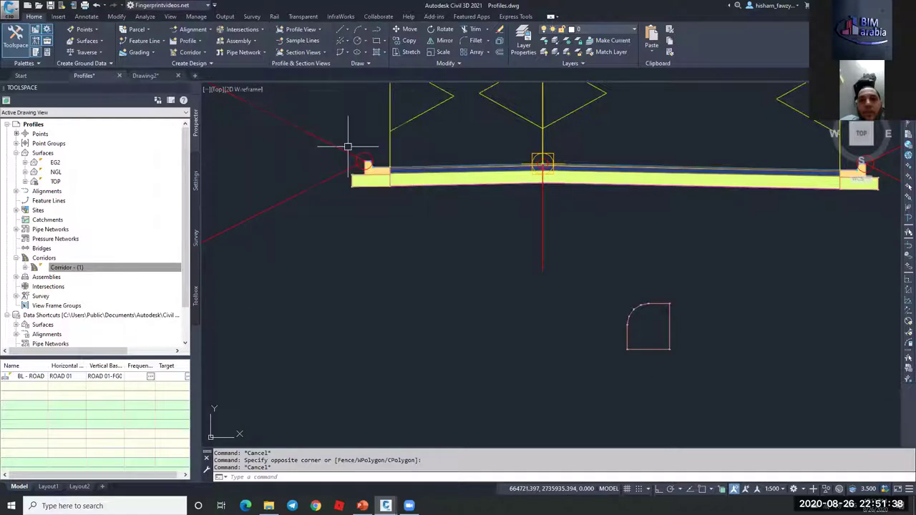
left_click(259, 98)
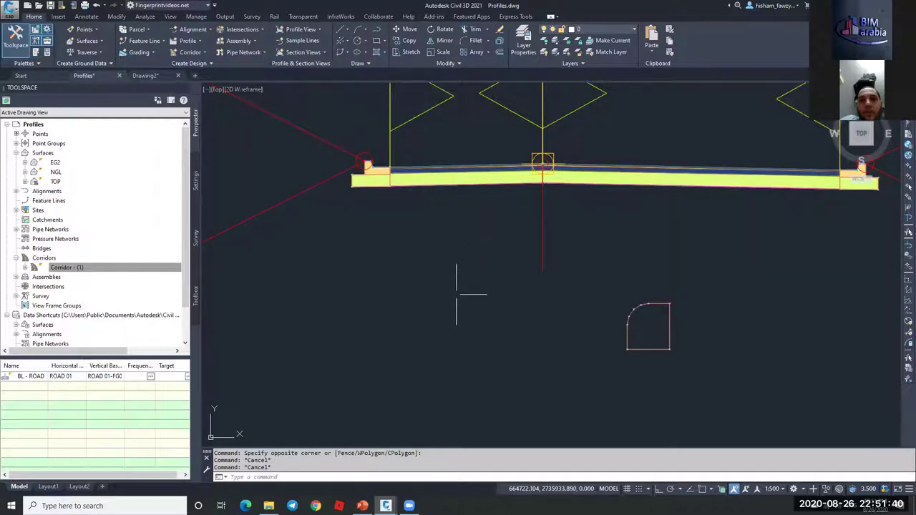
scroll(458, 286, "down", 4)
scroll(516, 279, "up", 3)
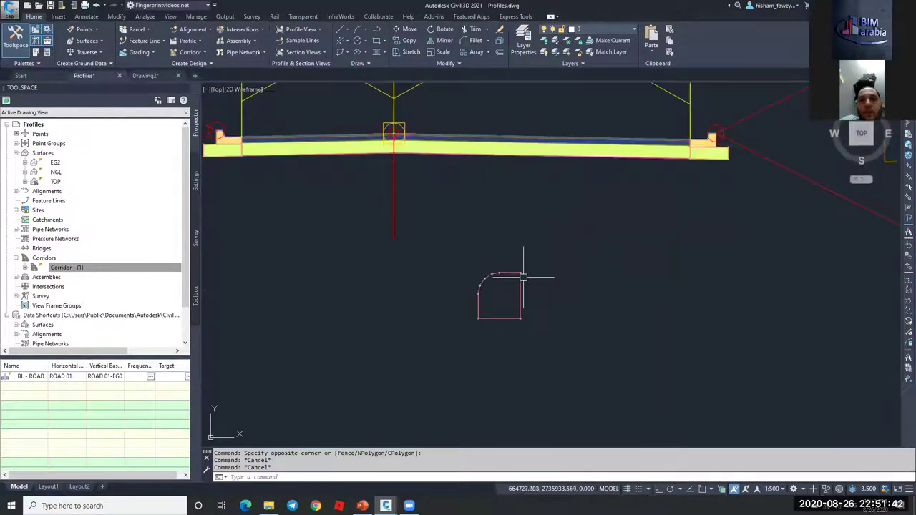
scroll(507, 262, "down", 2)
scroll(509, 275, "up", 5)
left_click(509, 279)
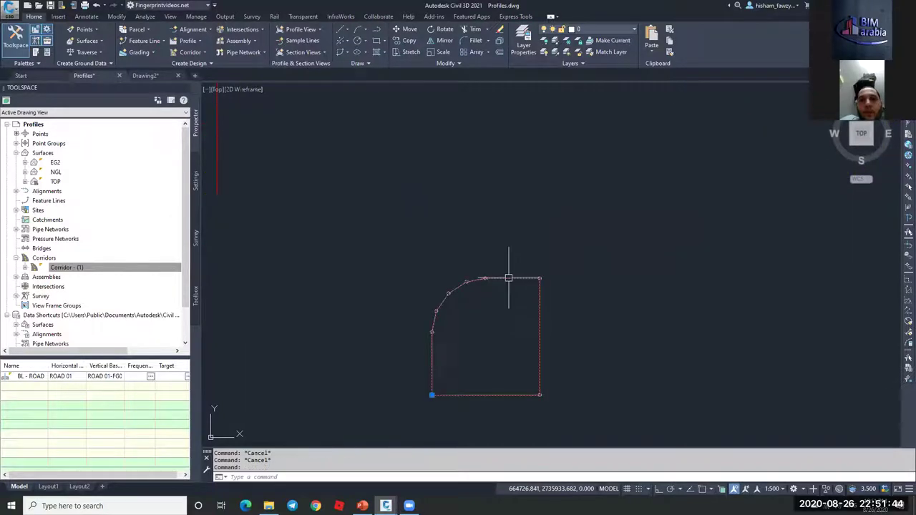
scroll(533, 297, "down", 5)
key("Escape")
mouse_move(531, 222)
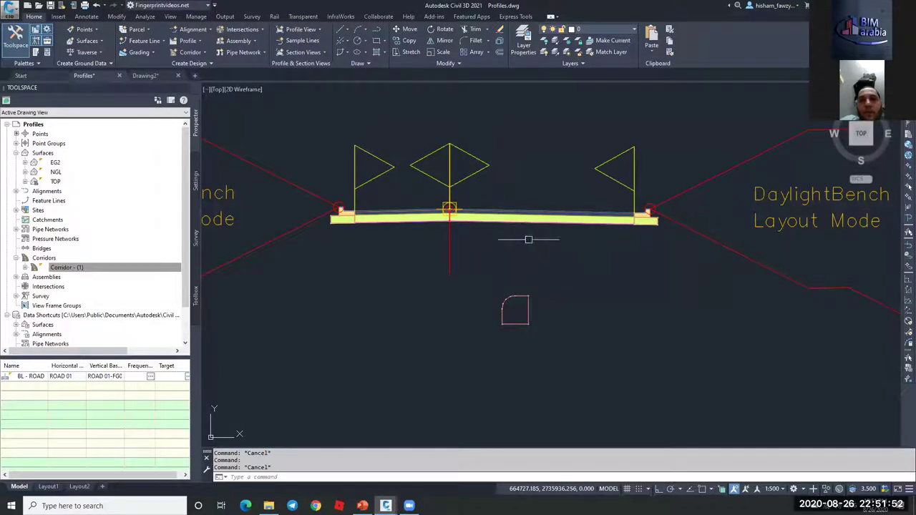
scroll(540, 266, "down", 6)
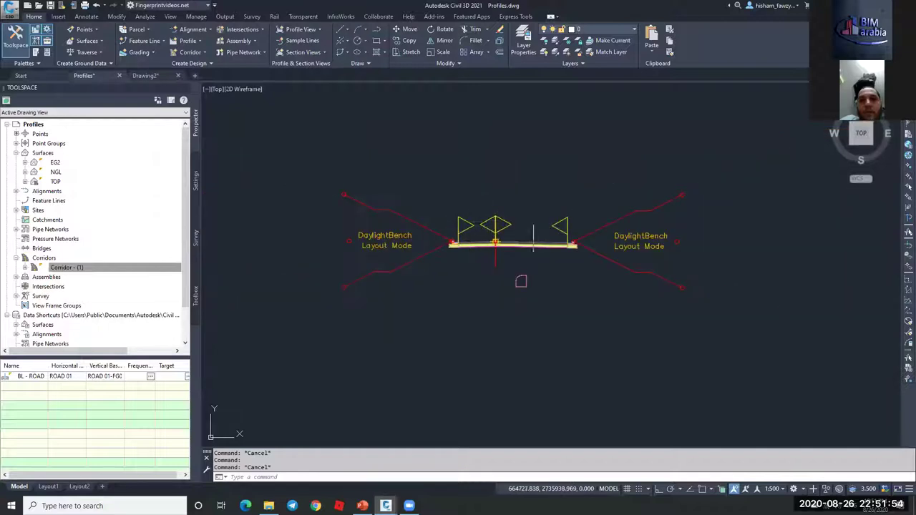
scroll(473, 239, "up", 5)
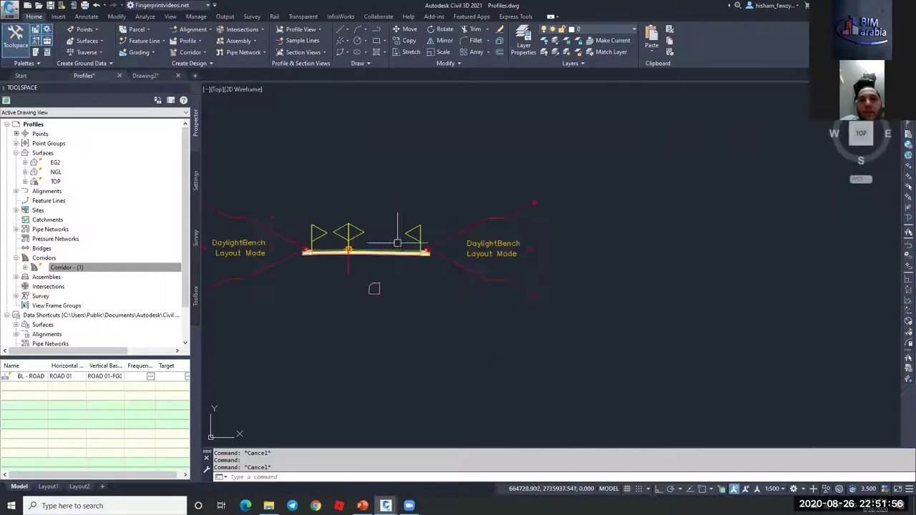
scroll(350, 253, "down", 2)
scroll(442, 228, "down", 3)
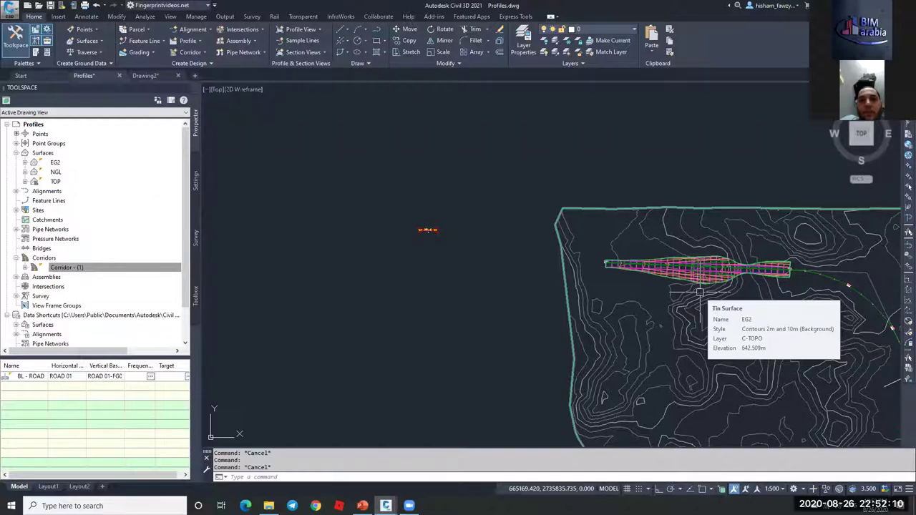
key("Escape")
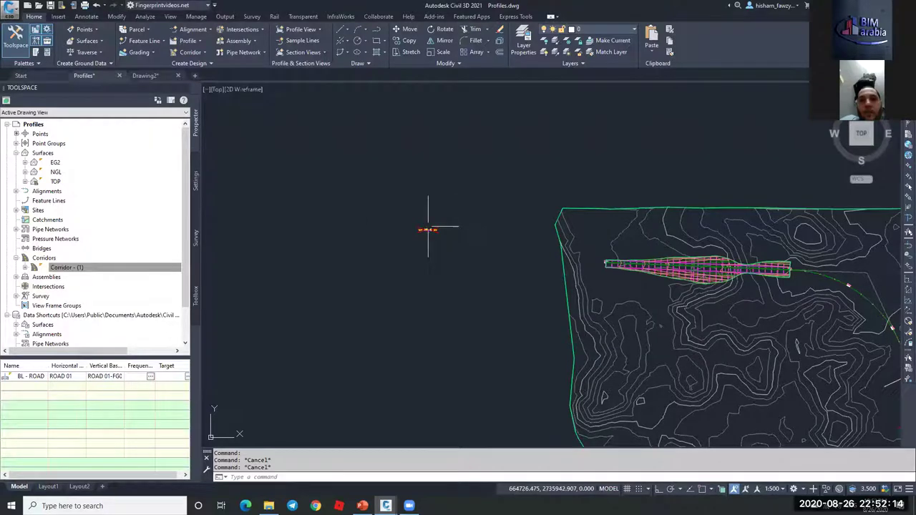
scroll(424, 230, "up", 3)
scroll(424, 230, "up", 5)
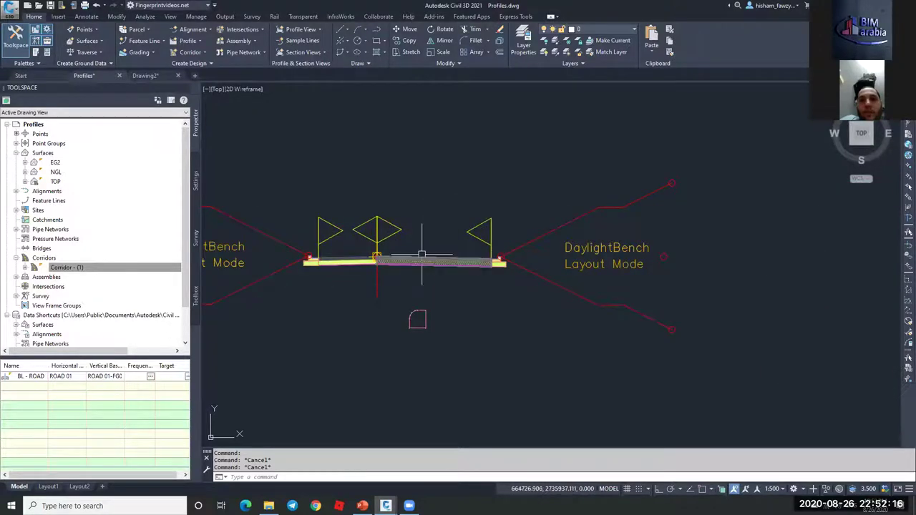
scroll(422, 254, "up", 2)
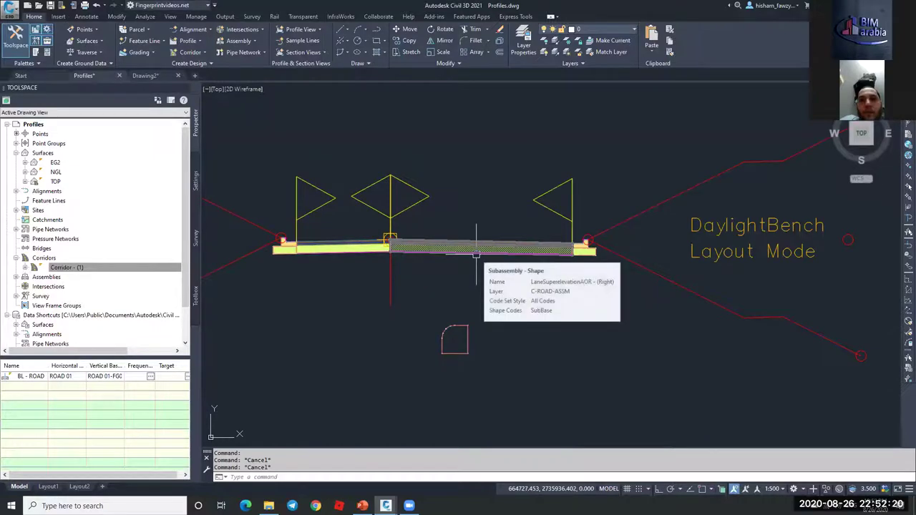
scroll(490, 197, "down", 2)
scroll(490, 201, "down", 5)
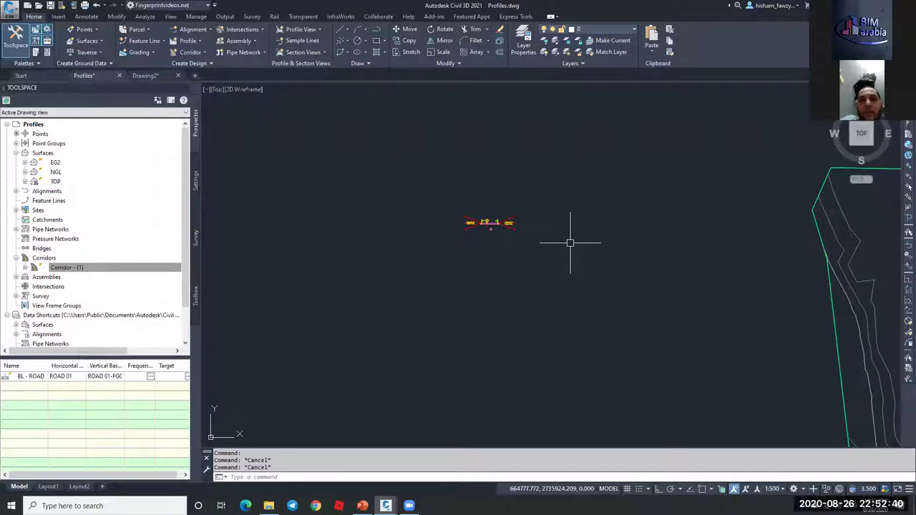
scroll(469, 222, "down", 5)
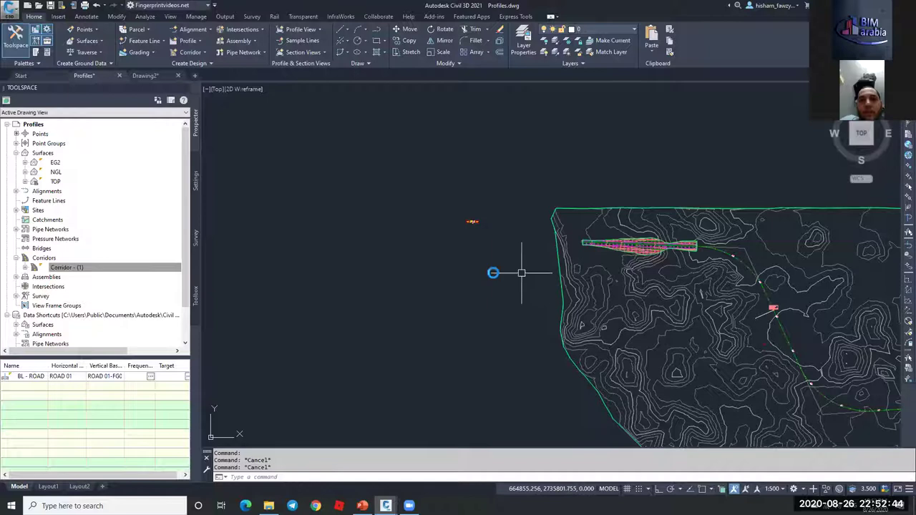
middle_click_drag(522, 272, 469, 268)
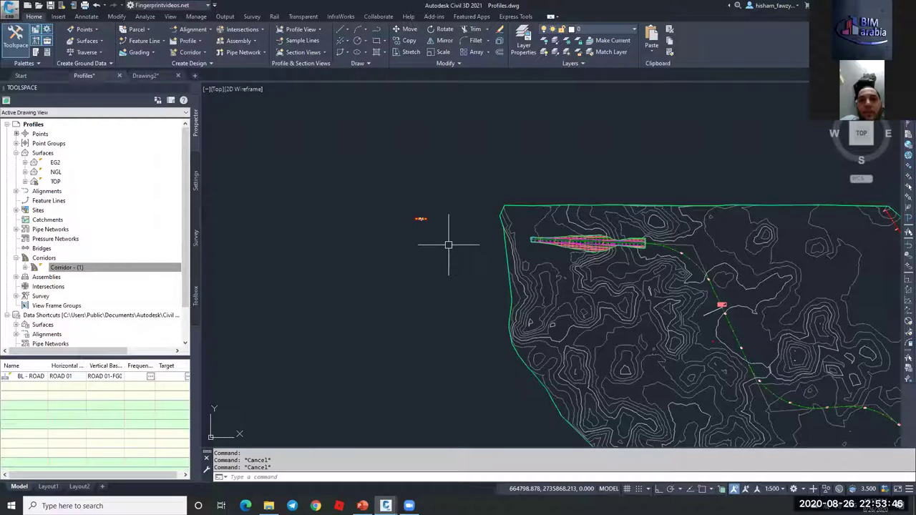
scroll(472, 236, "down", 3)
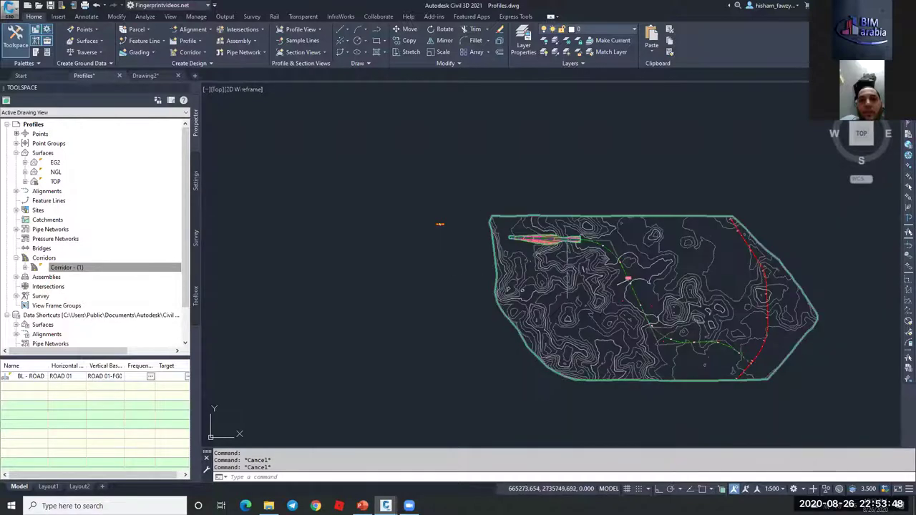
scroll(526, 215, "up", 5)
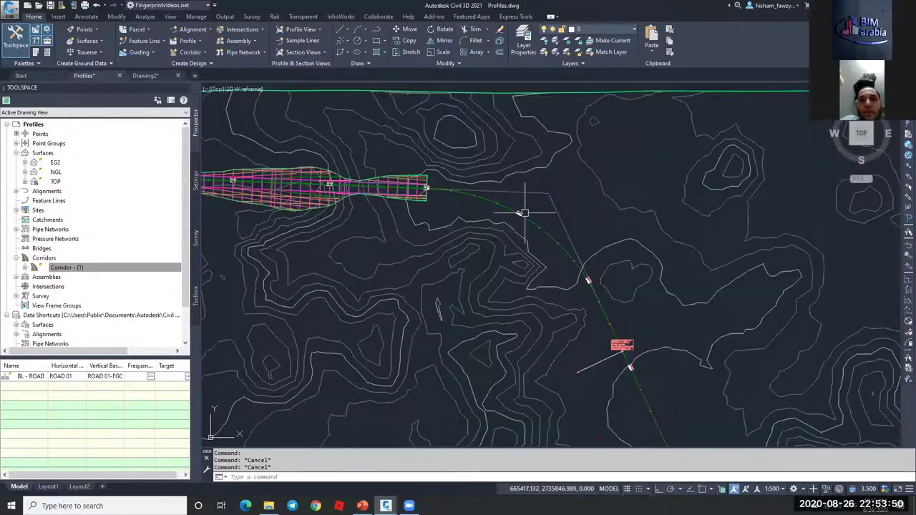
scroll(601, 241, "down", 2)
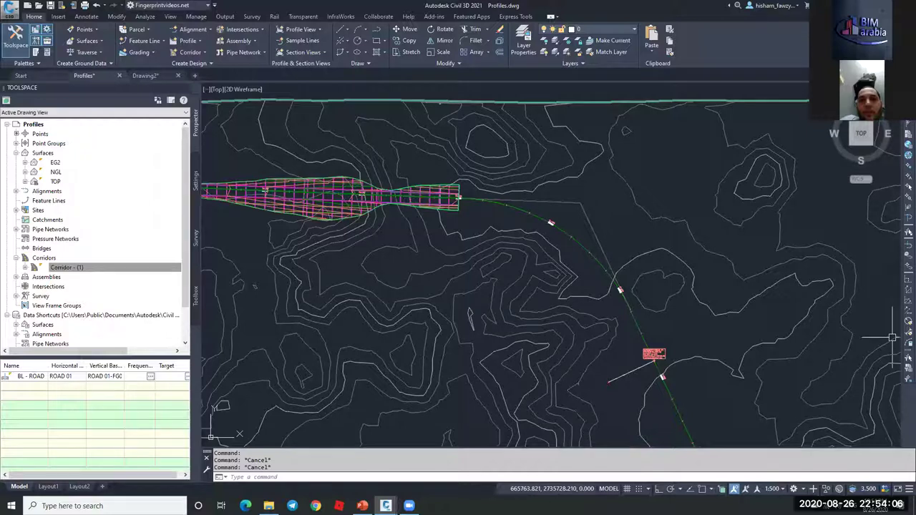
scroll(578, 207, "down", 8)
scroll(571, 206, "up", 6)
scroll(570, 206, "up", 5)
Show the Metric Trench Pipes palette listing Channel, Ditch, SideDitch and TrenchPipe
left_click(587, 189)
left_click(586, 199)
key("Escape")
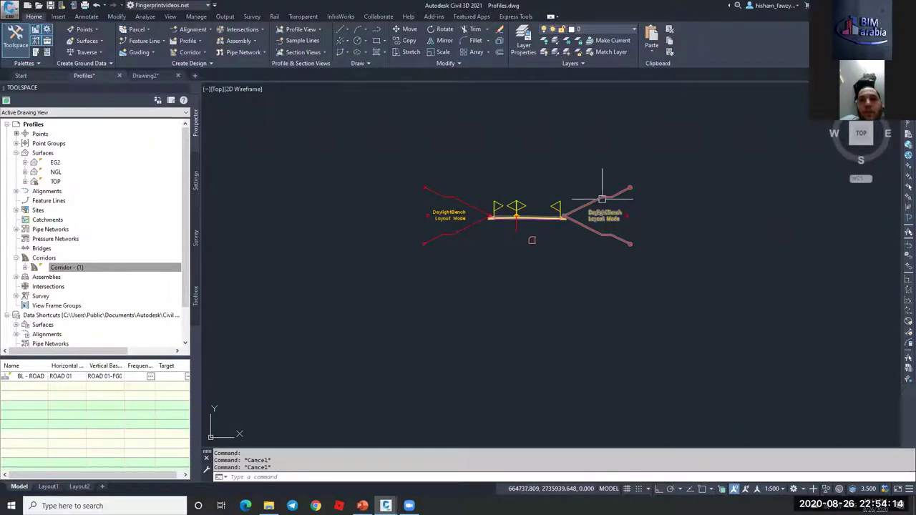
key("ctrl+3")
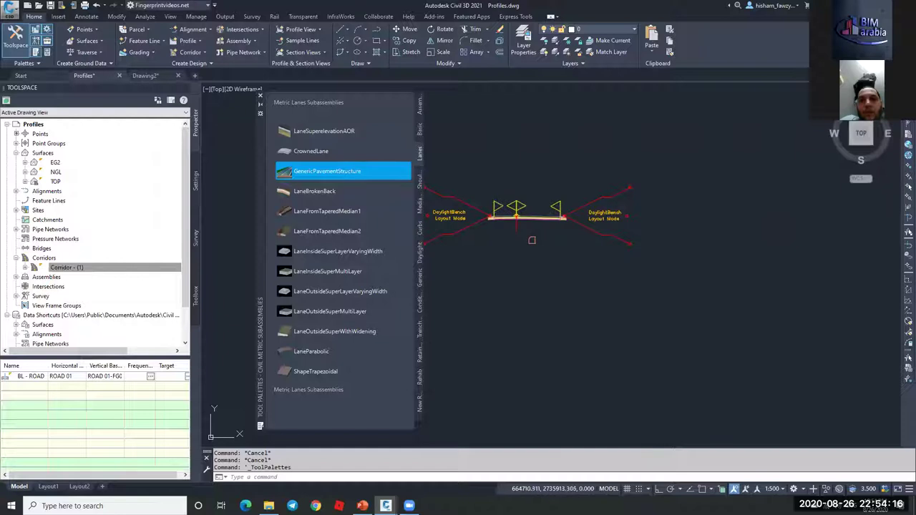
left_click(420, 334)
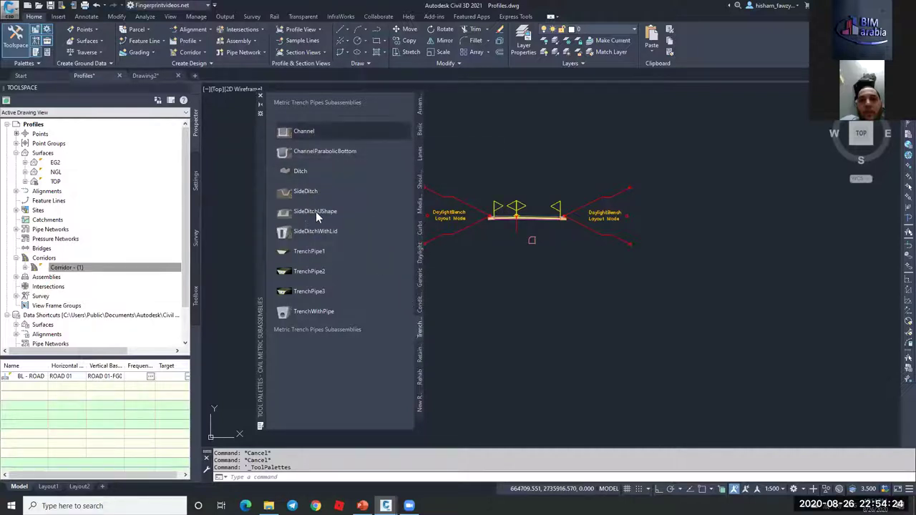
Read the Channel subassembly help page, then start inserting a Channel subassembly
right_click(334, 133)
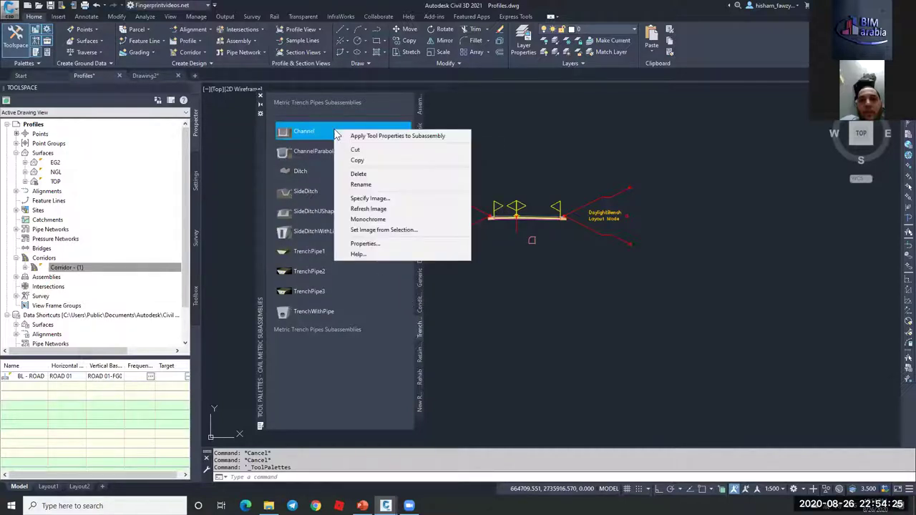
left_click(379, 255)
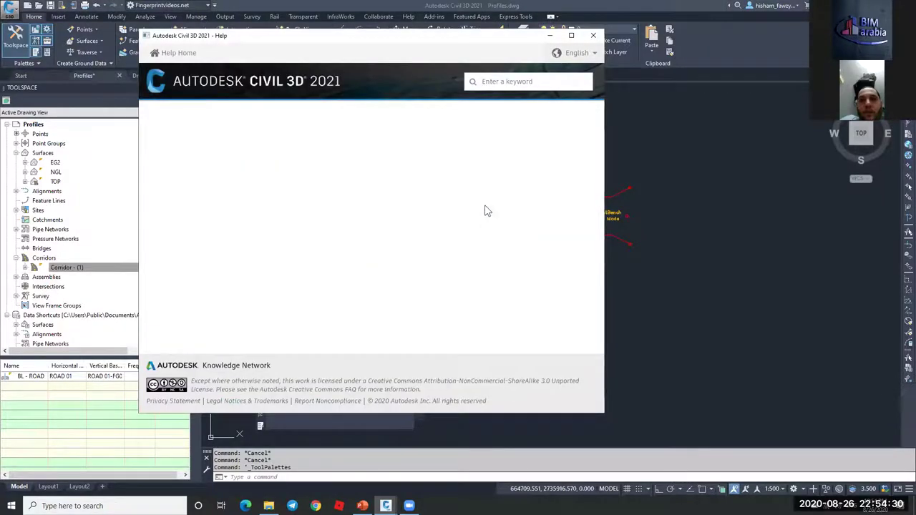
scroll(429, 206, "up", 3)
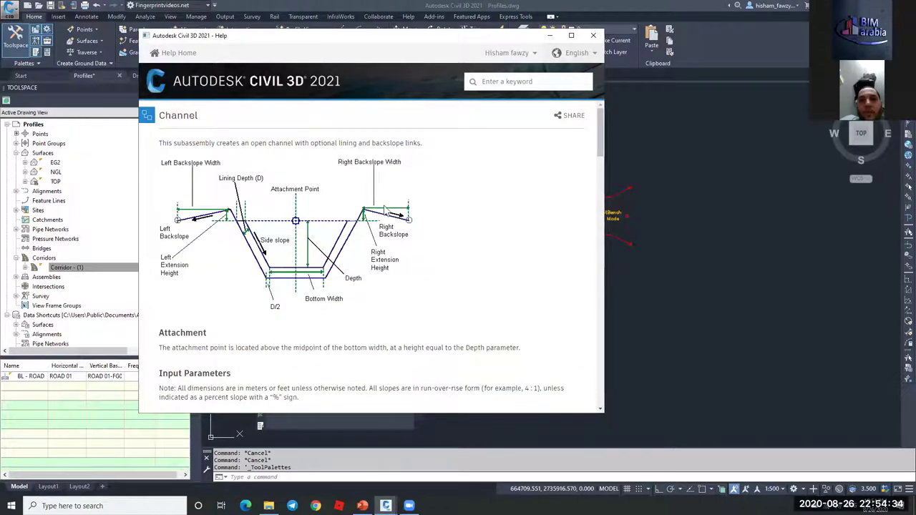
scroll(429, 187, "down", 10)
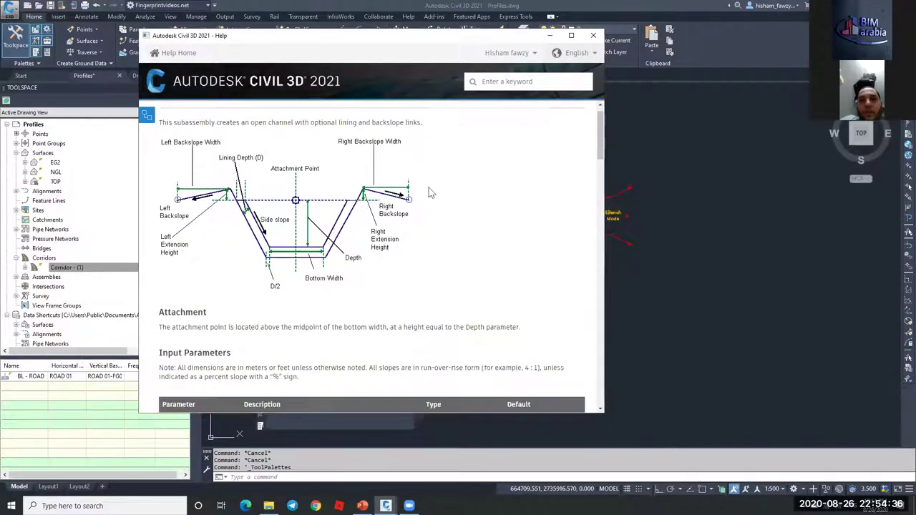
scroll(381, 220, "down", 5)
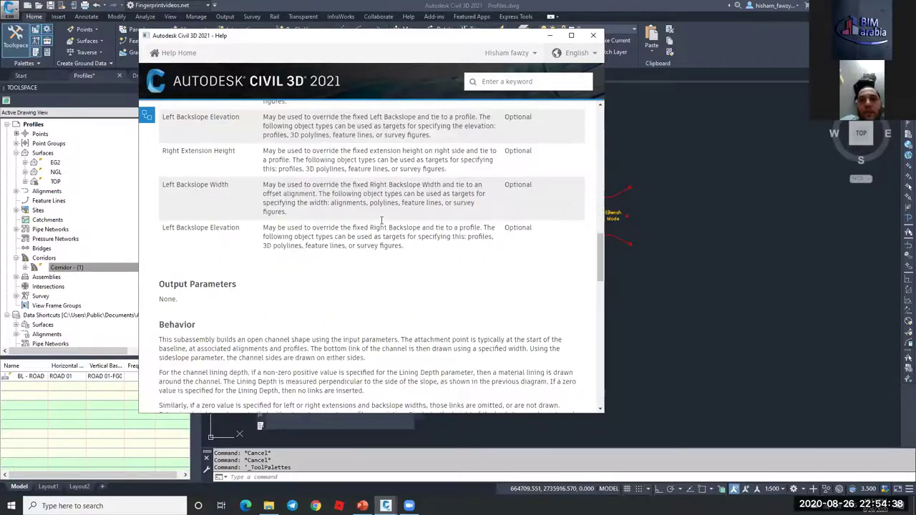
left_click(593, 35)
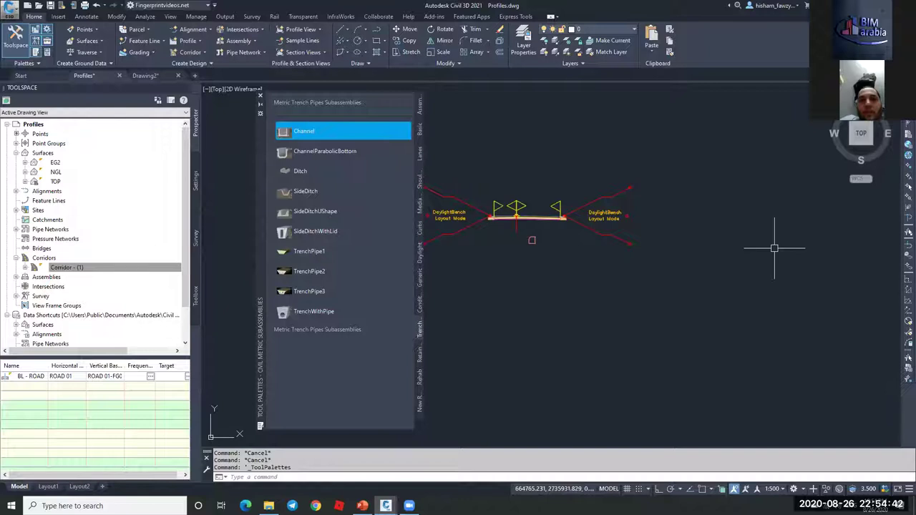
left_click(400, 152)
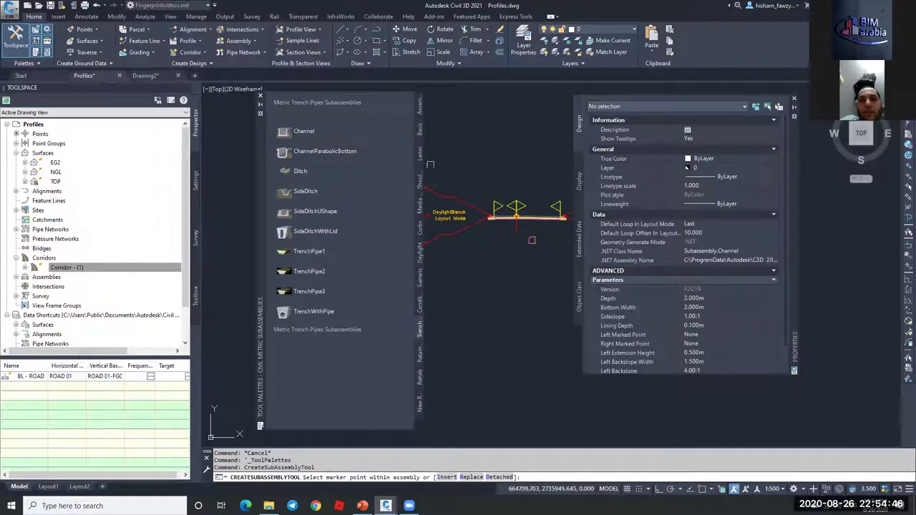
Replace the right-side DaylightBench subassembly with the Channel ditch
scroll(430, 164, "up", 3)
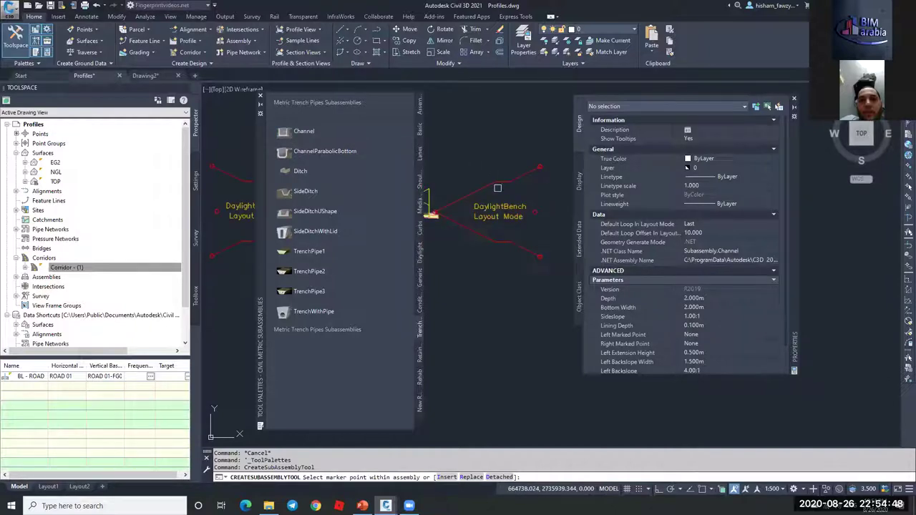
left_click(472, 477)
scroll(499, 300, "up", 3)
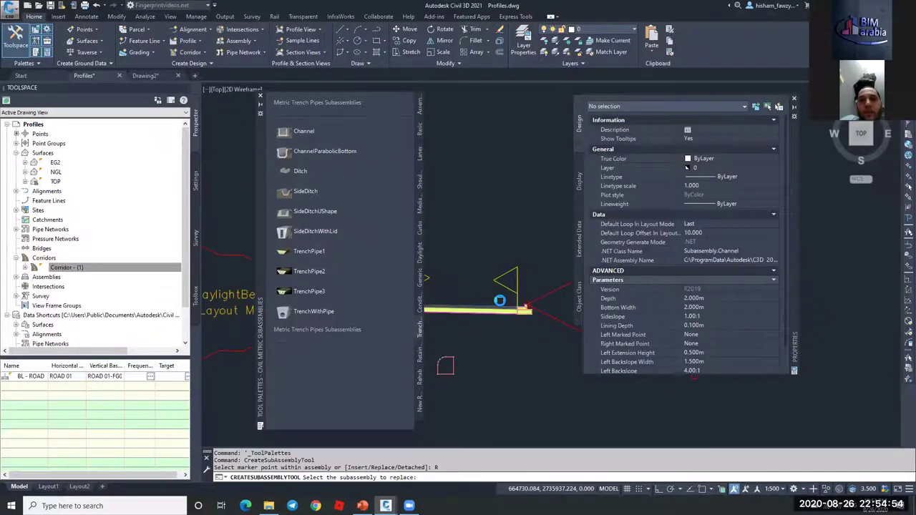
scroll(500, 301, "up", 1)
scroll(454, 286, "down", 3)
left_click(498, 276)
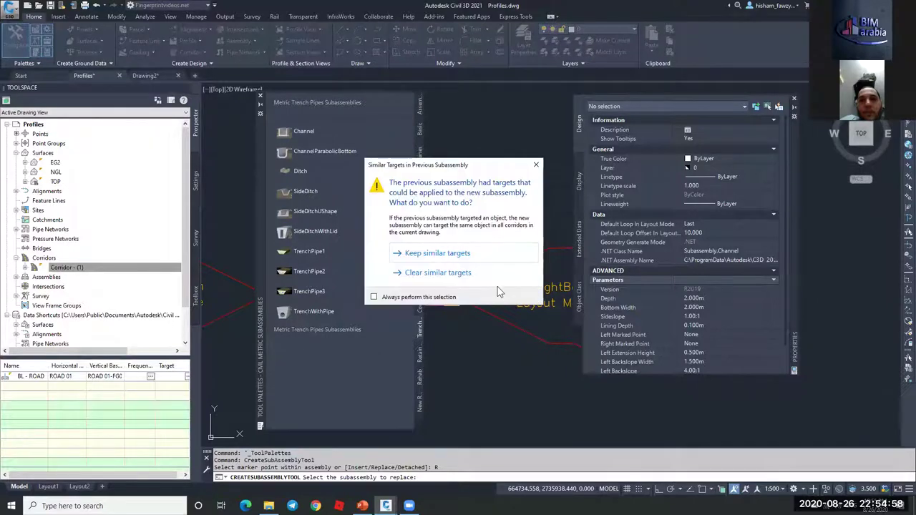
left_click(498, 272)
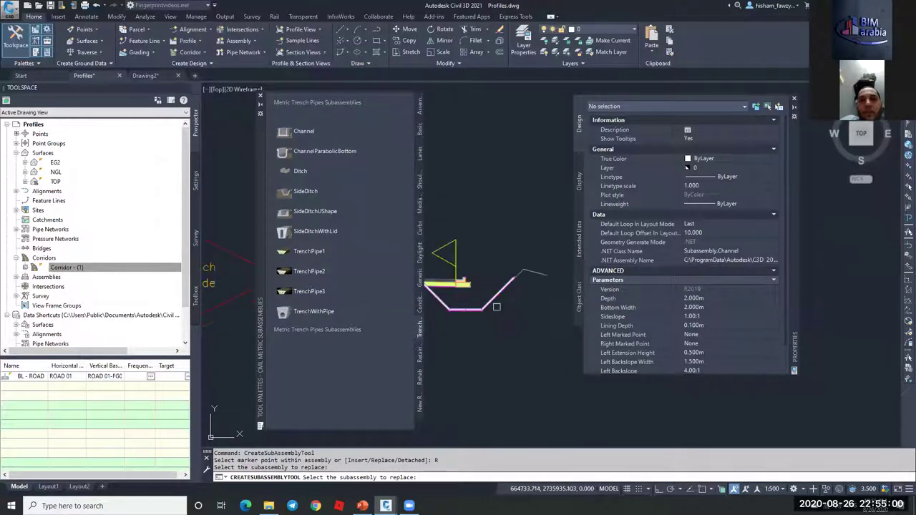
key("Escape")
Select the newly placed Channel subassembly to inspect it
left_click(523, 272)
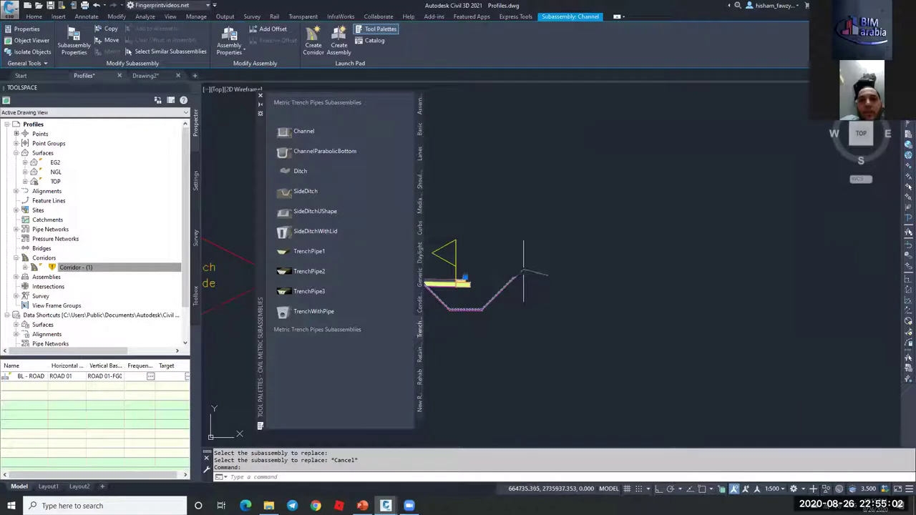
scroll(518, 275, "up", 5)
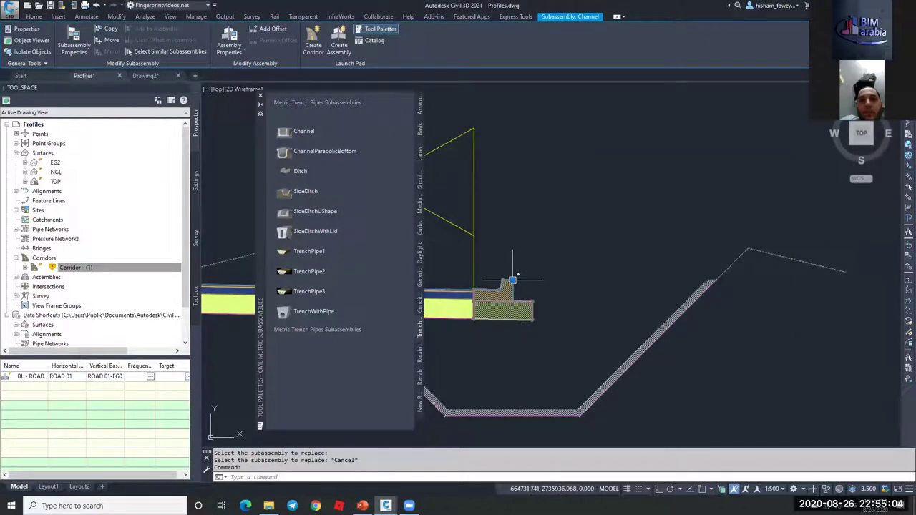
scroll(528, 280, "down", 2)
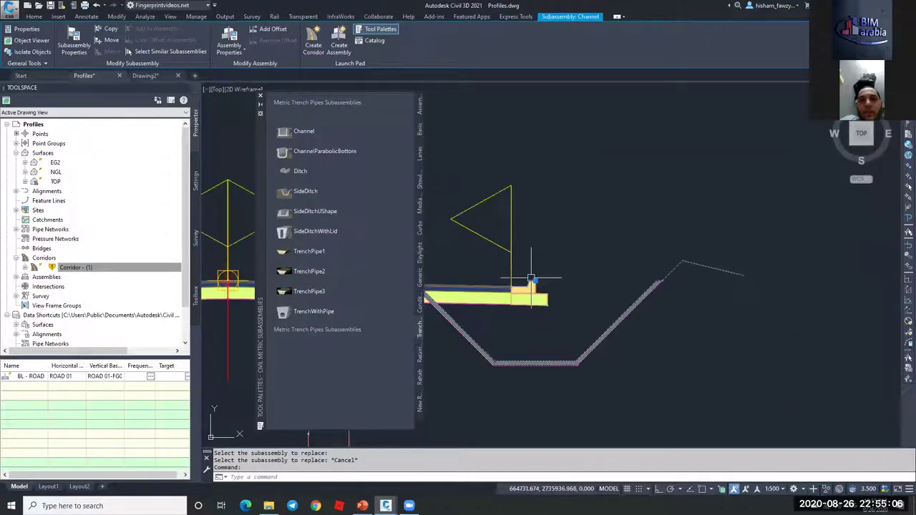
scroll(579, 282, "down", 2)
scroll(586, 284, "up", 1)
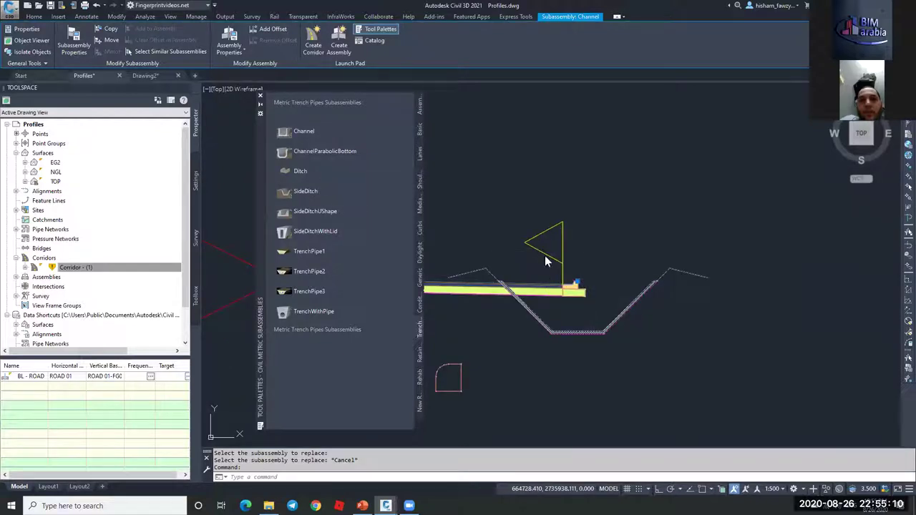
key("Escape")
scroll(452, 264, "up", 3)
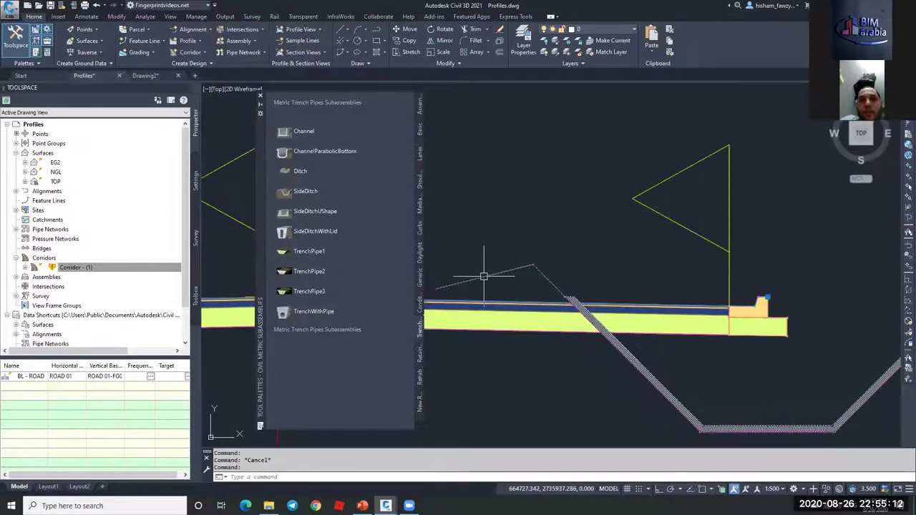
left_click(483, 276)
scroll(484, 275, "down", 3)
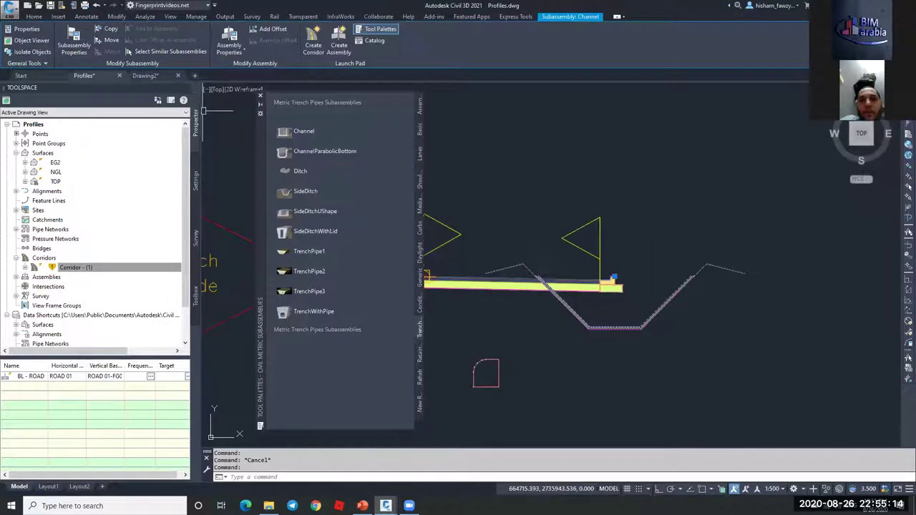
Cancel a move of the Channel and show the Metric Generic link subassemblies
left_click(111, 39)
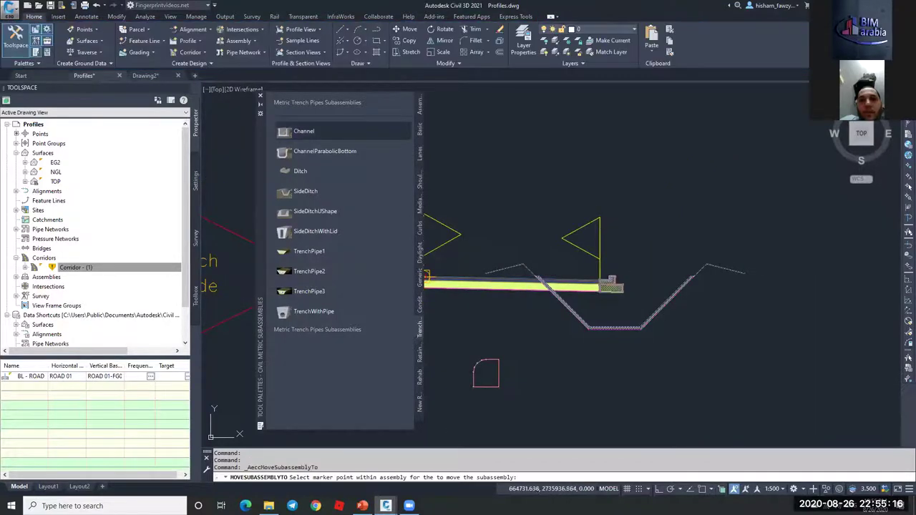
scroll(605, 277, "up", 4)
key("Escape")
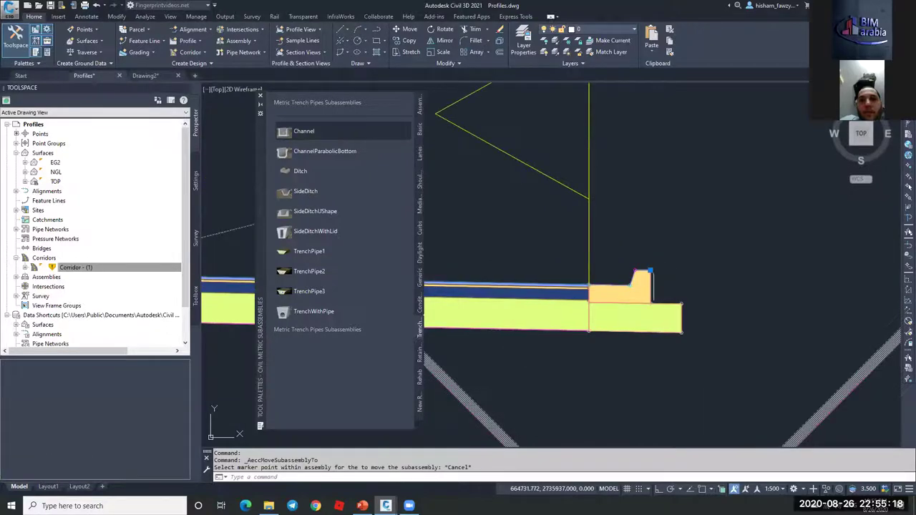
key("Escape")
scroll(613, 262, "down", 4)
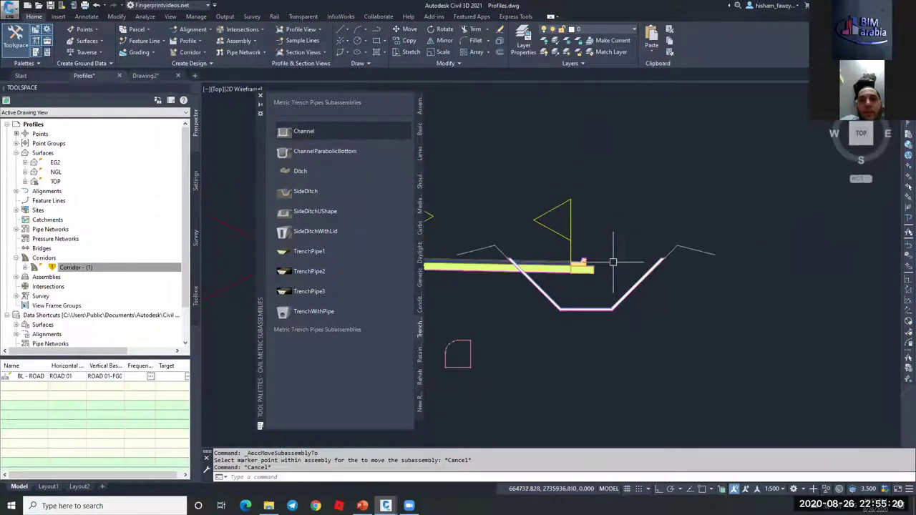
scroll(613, 262, "up", 4)
scroll(648, 250, "down", 4)
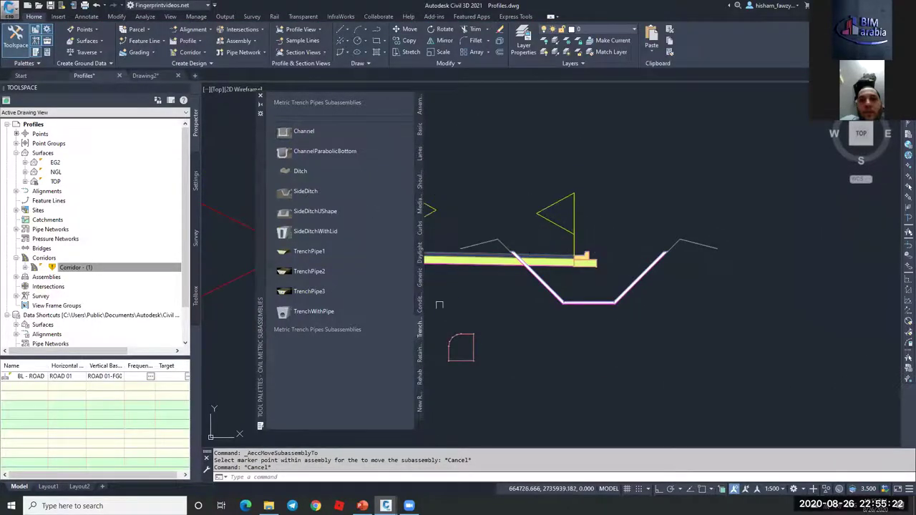
left_click(418, 283)
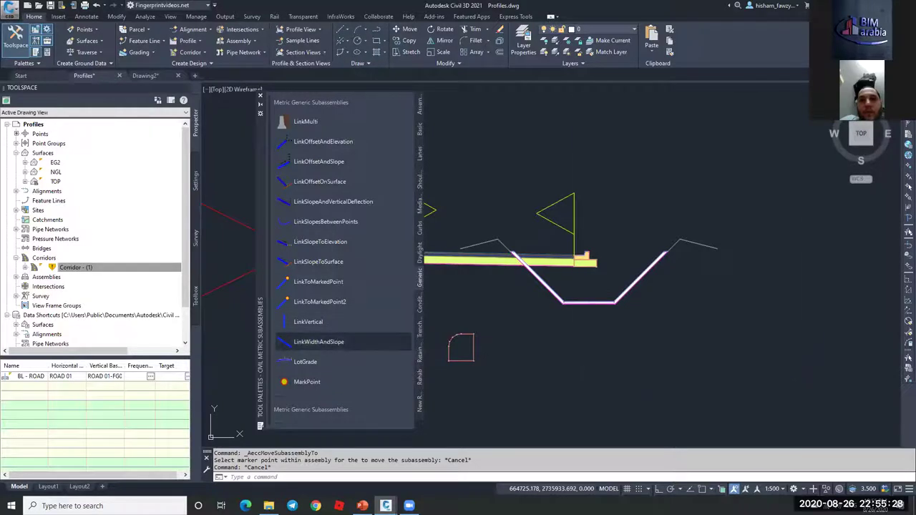
Insert a LinkWidthAndSlope link with a 5.000 m width
left_click(318, 341)
scroll(469, 245, "down", 3)
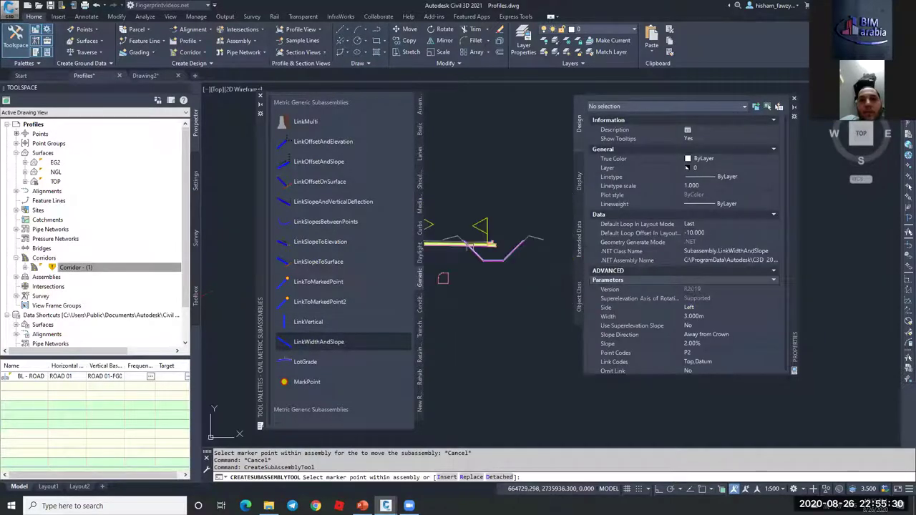
scroll(468, 245, "up", 3)
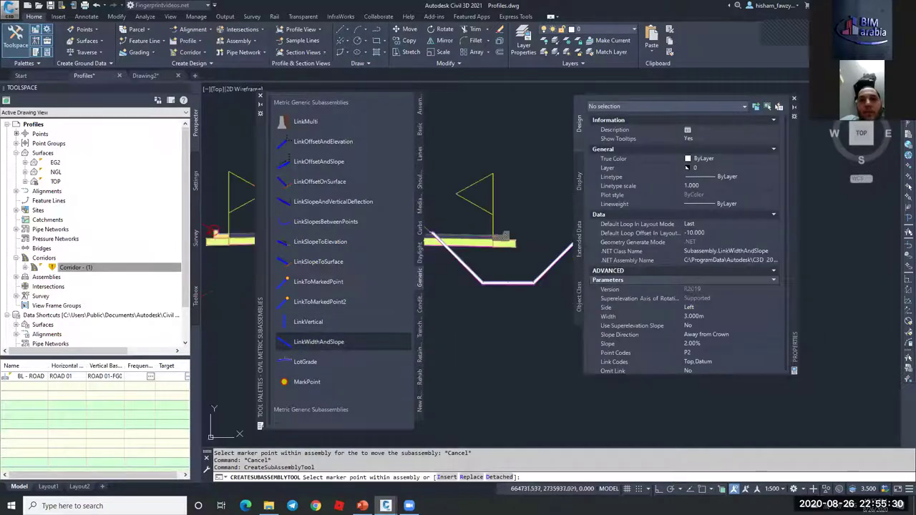
left_click(712, 317)
type("5")
key("Tab")
scroll(529, 240, "up", 6)
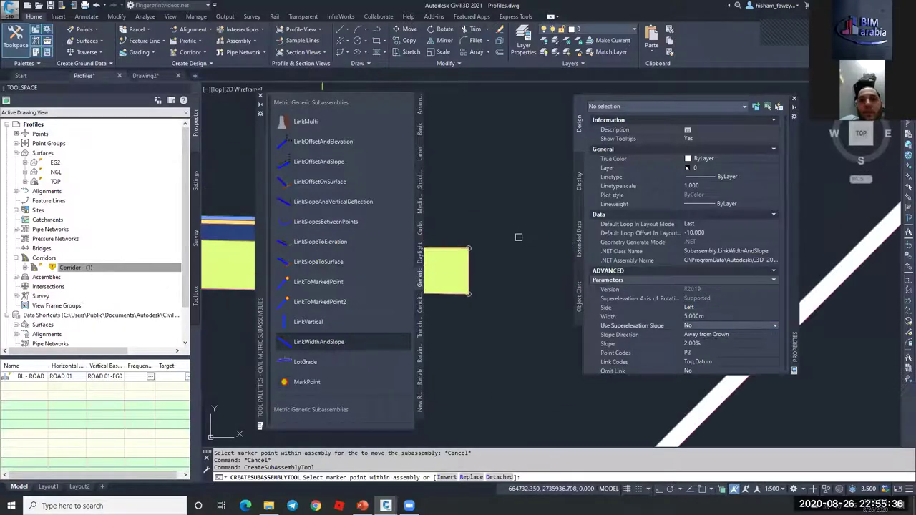
key("Escape")
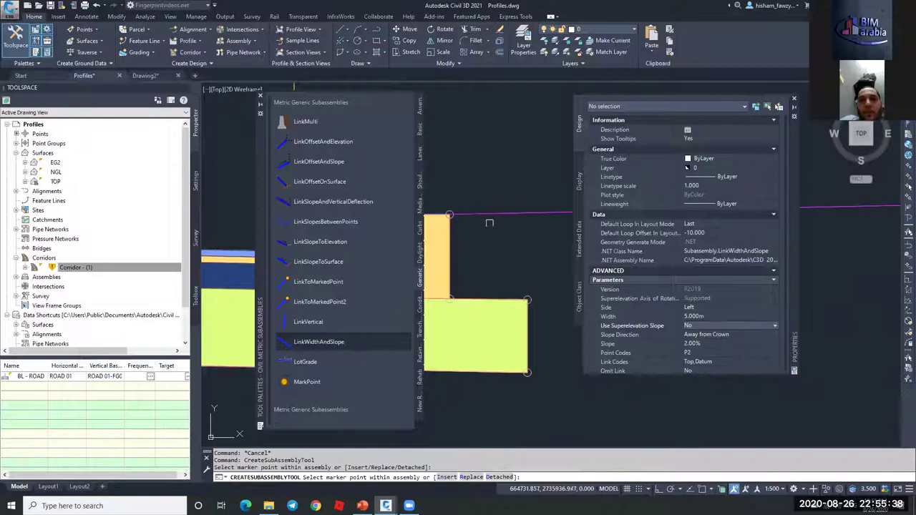
scroll(465, 236, "down", 6)
Move the assembly's right link to the curb marker point
left_click(501, 247)
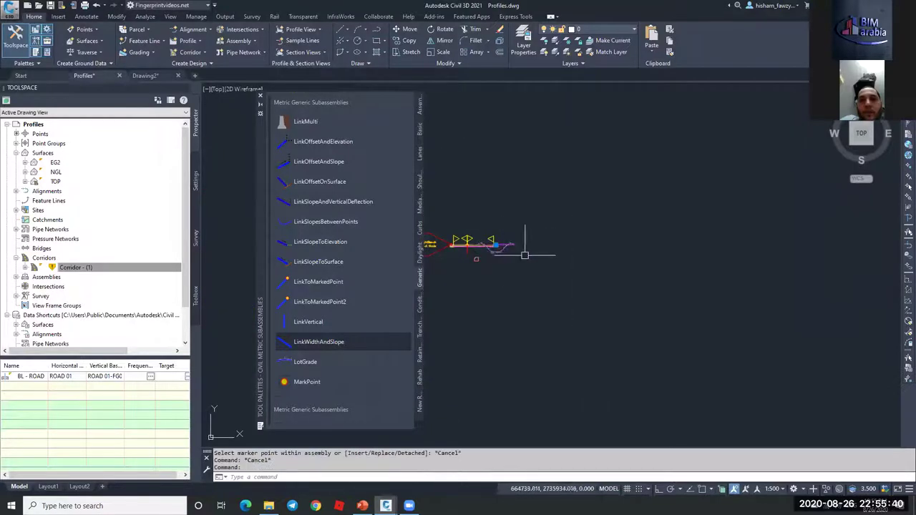
left_click(107, 41)
scroll(475, 259, "up", 6)
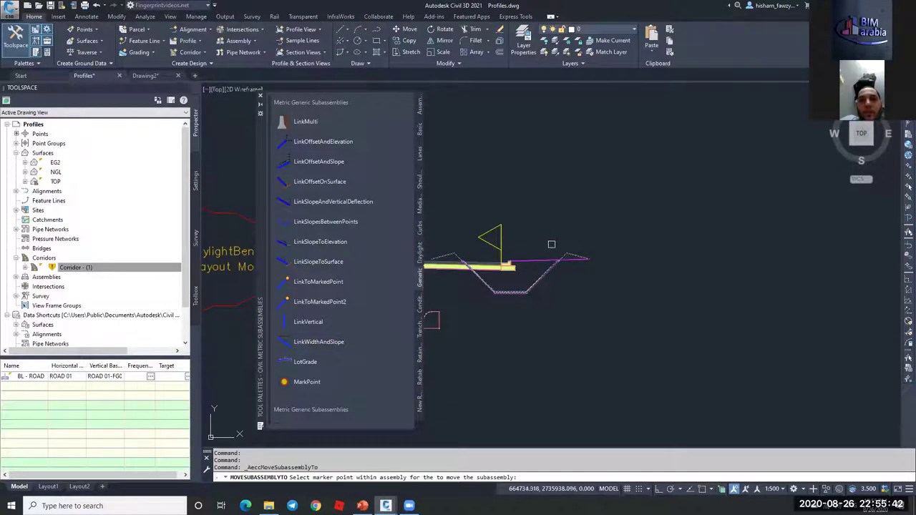
left_click(644, 230)
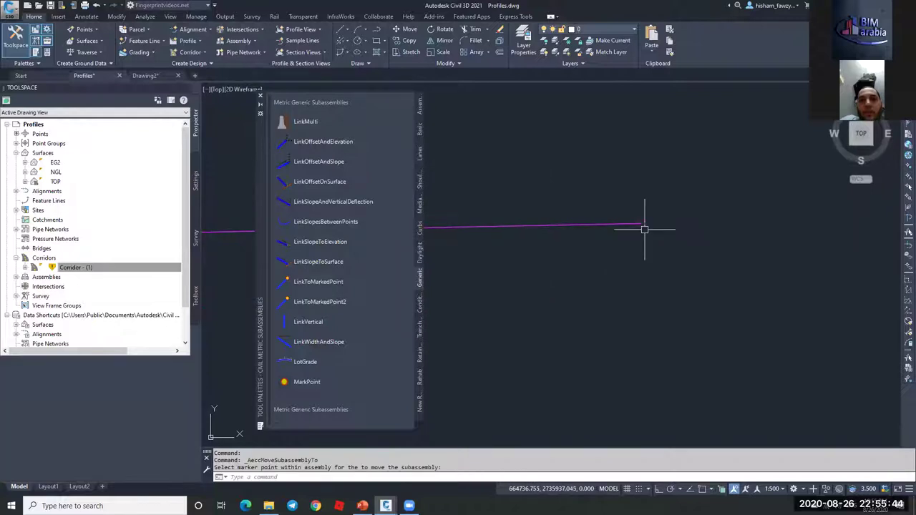
left_click(492, 240)
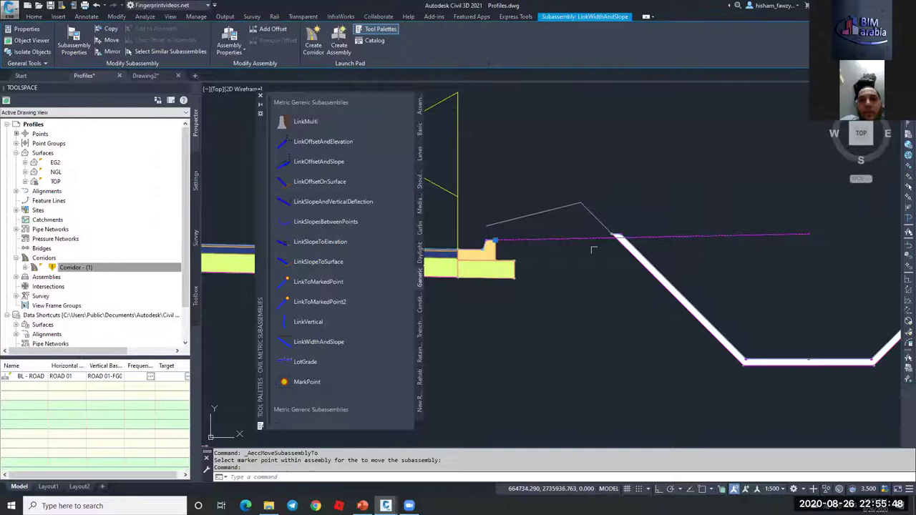
scroll(593, 250, "up", 2)
scroll(565, 229, "down", 4)
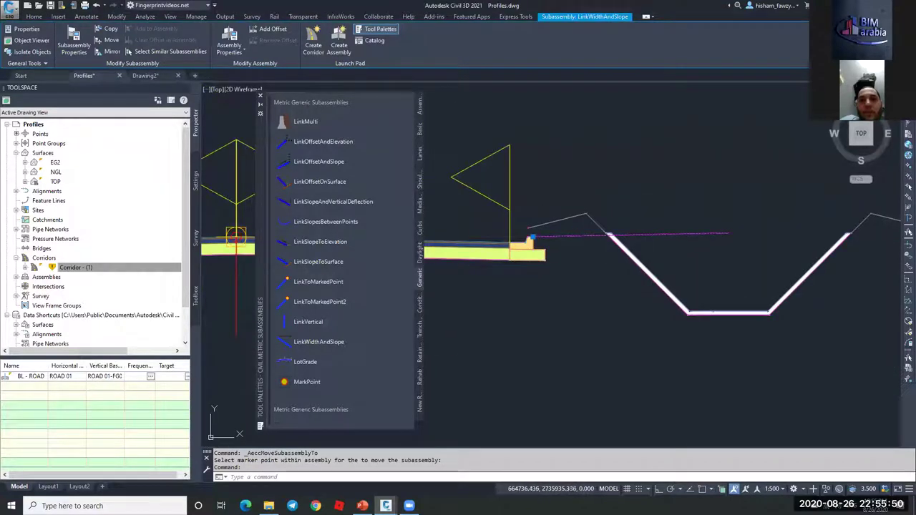
scroll(535, 232, "up", 2)
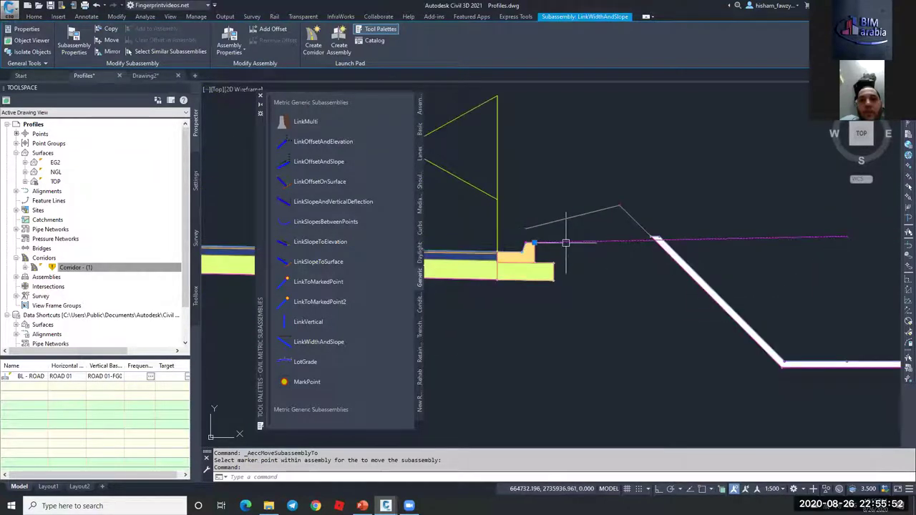
scroll(533, 244, "down", 2)
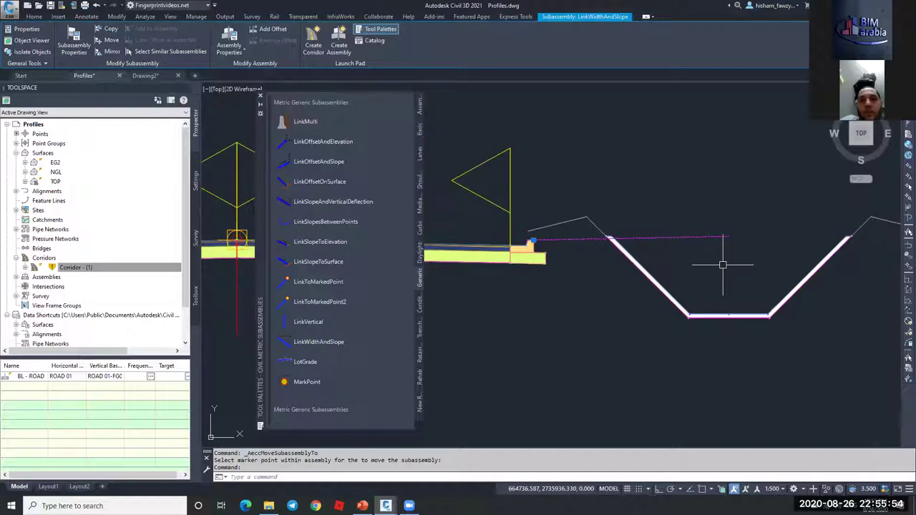
Delete the Channel ditch subassembly
key("Escape")
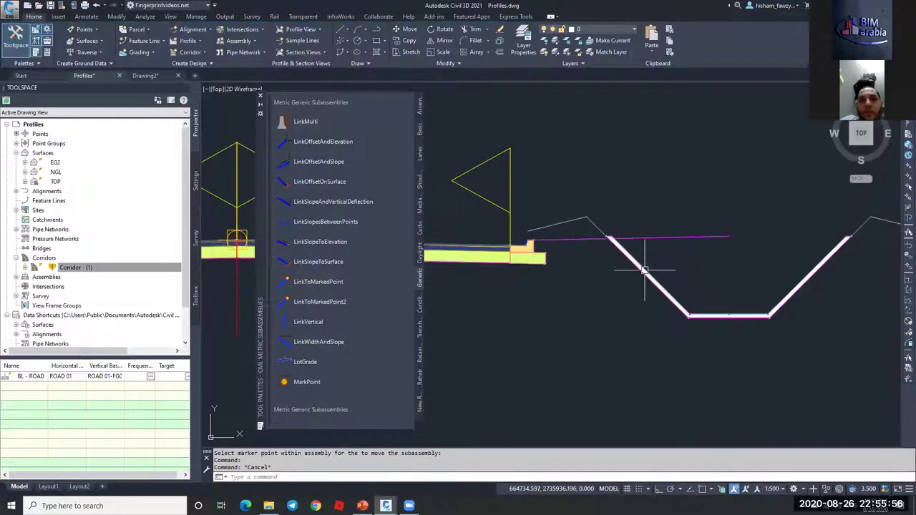
left_click(648, 261)
key("Delete")
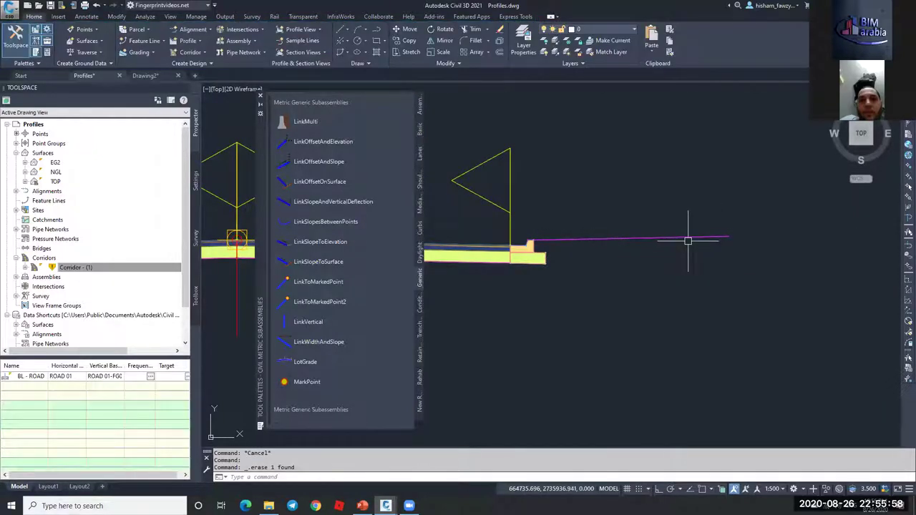
Select the LinkWidthAndSlope link, then start and cancel a polyline
left_click(637, 239)
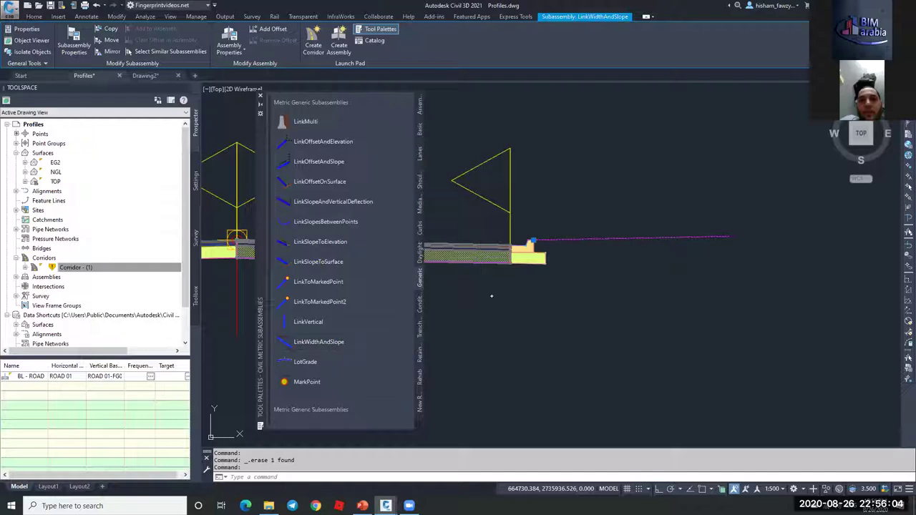
scroll(547, 270, "up", 2)
scroll(548, 272, "down", 2)
type("pl")
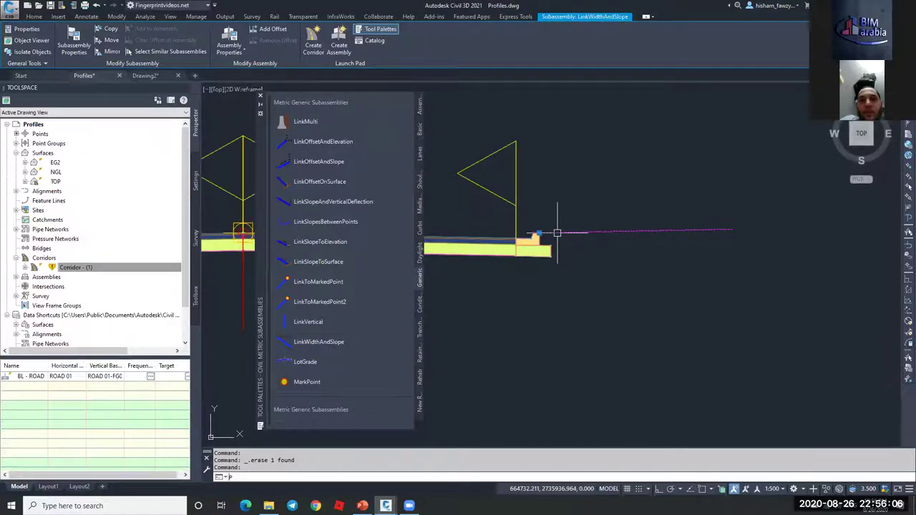
key("Return")
left_click(567, 272)
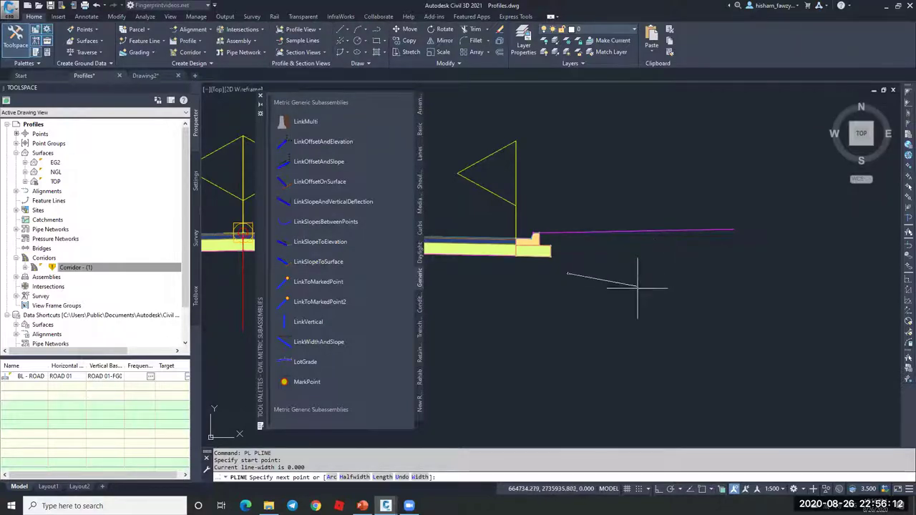
key("Escape")
key("Escape")
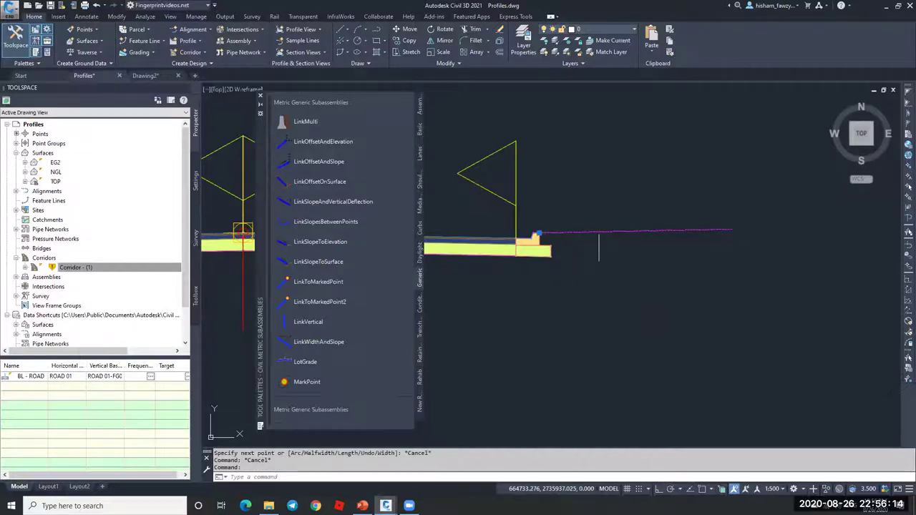
Close DesignCenter and delete the magenta link beyond the curb
left_click(545, 231)
scroll(538, 230, "up", 4)
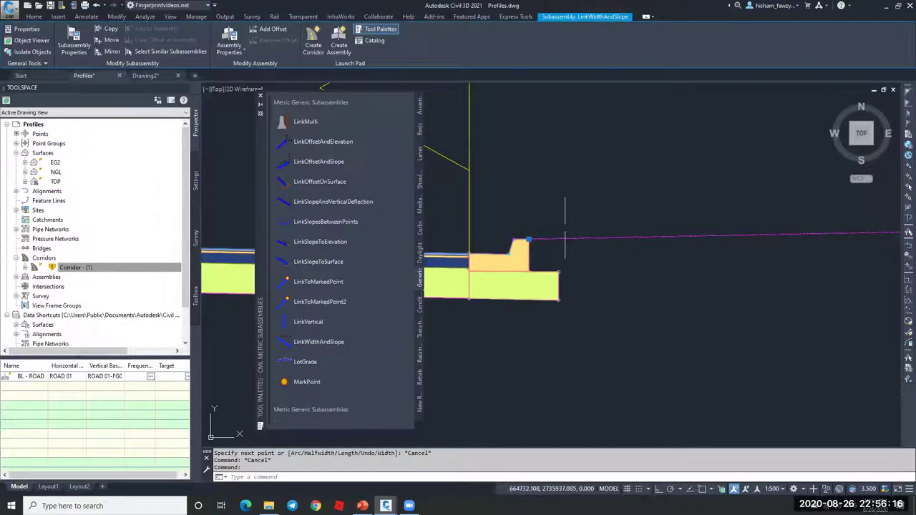
scroll(560, 228, "down", 3)
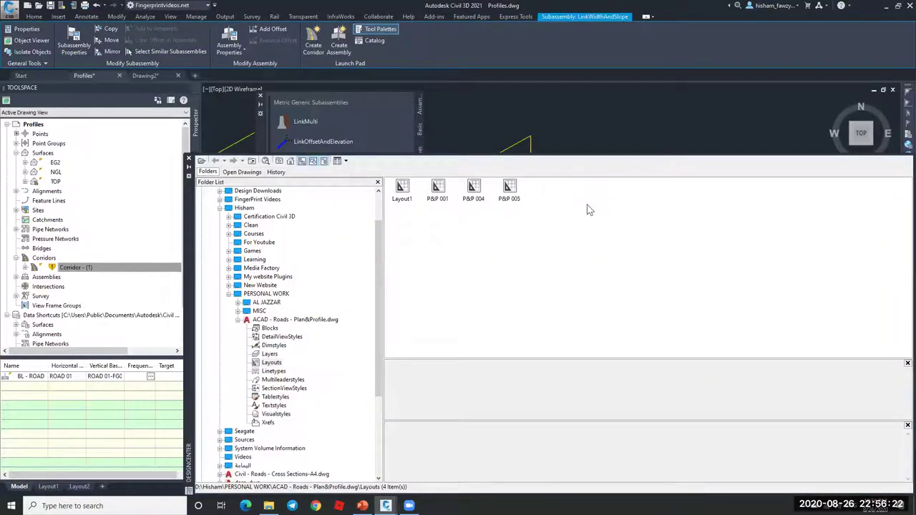
key("ctrl+2")
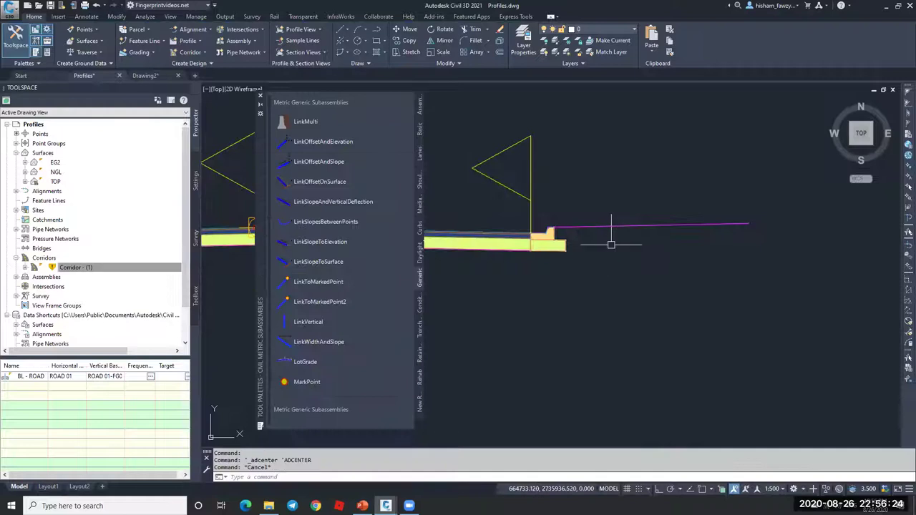
left_click(594, 241)
key("Delete")
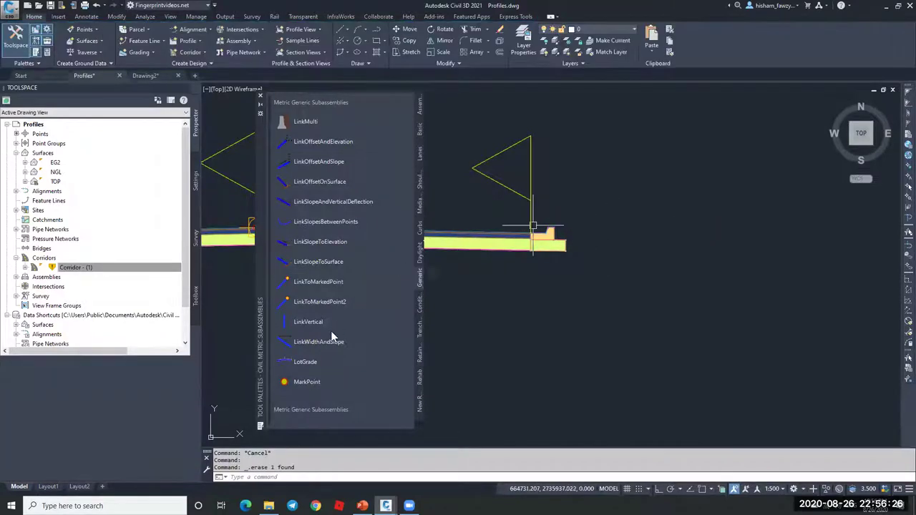
Start a LinkWidthAndSlope link with width 2 and slope -25%
left_click(318, 341)
scroll(713, 287, "down", 1)
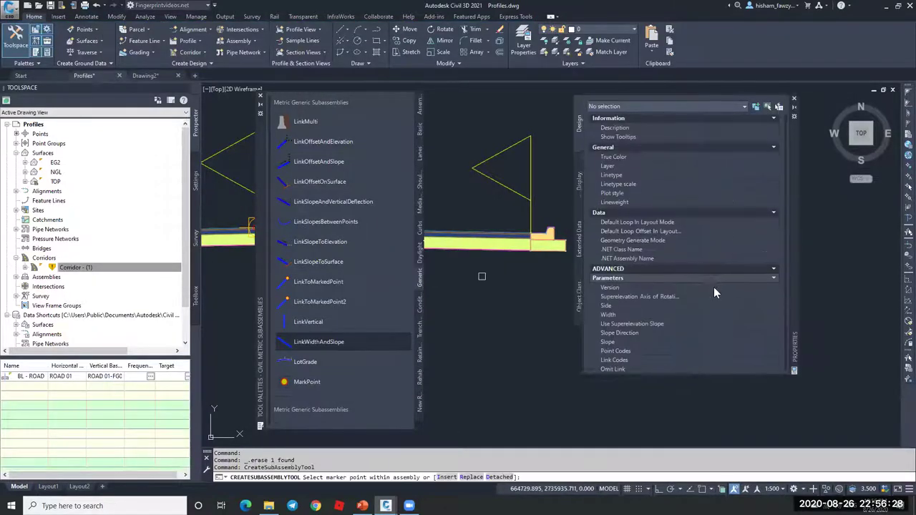
left_click(715, 306)
type("2")
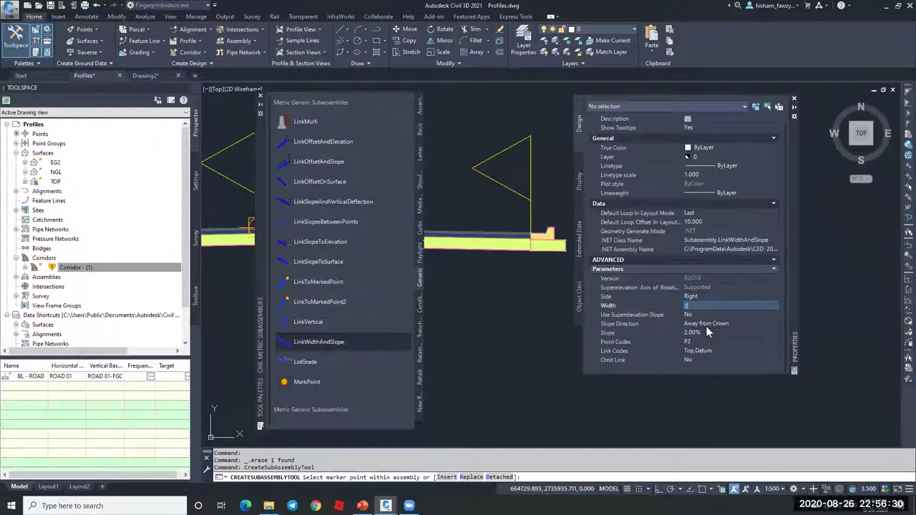
left_click(705, 331)
type("-")
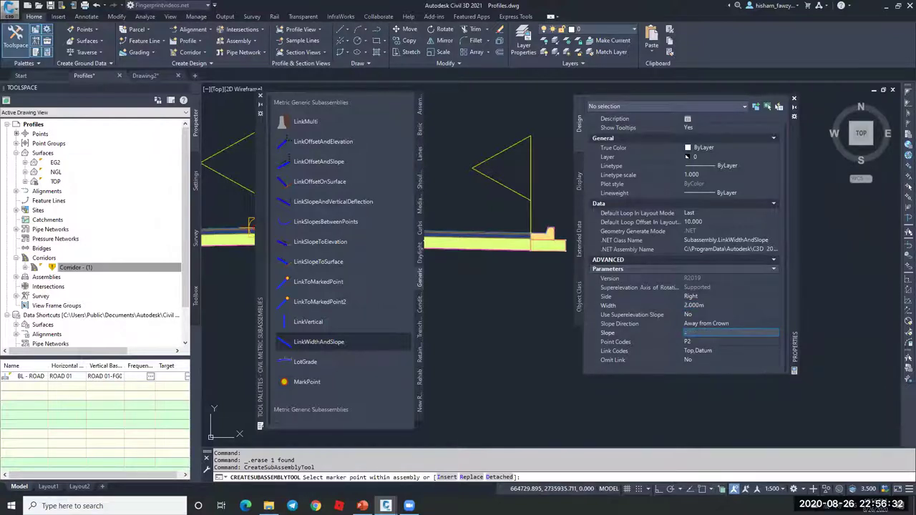
type("25")
key("Return")
scroll(530, 277, "up", 3)
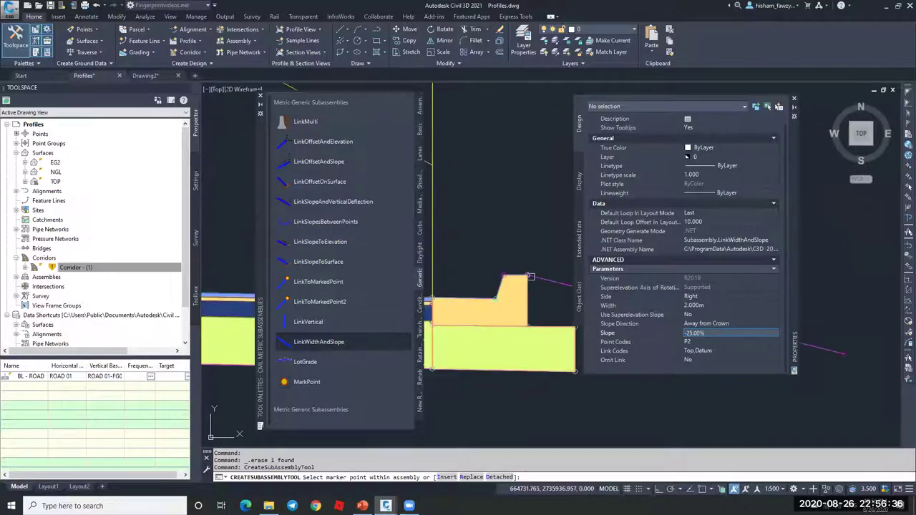
scroll(529, 276, "down", 5)
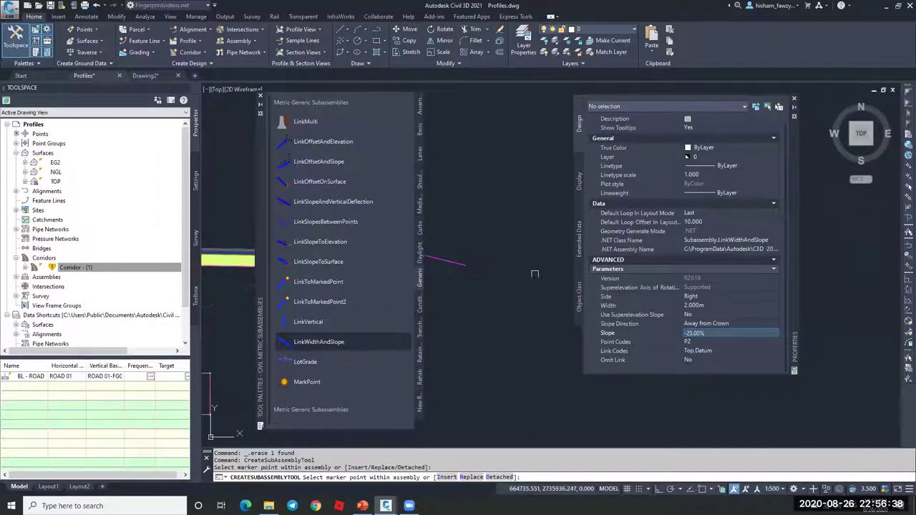
Change the link to width 1 and slope -50%
left_click(728, 304)
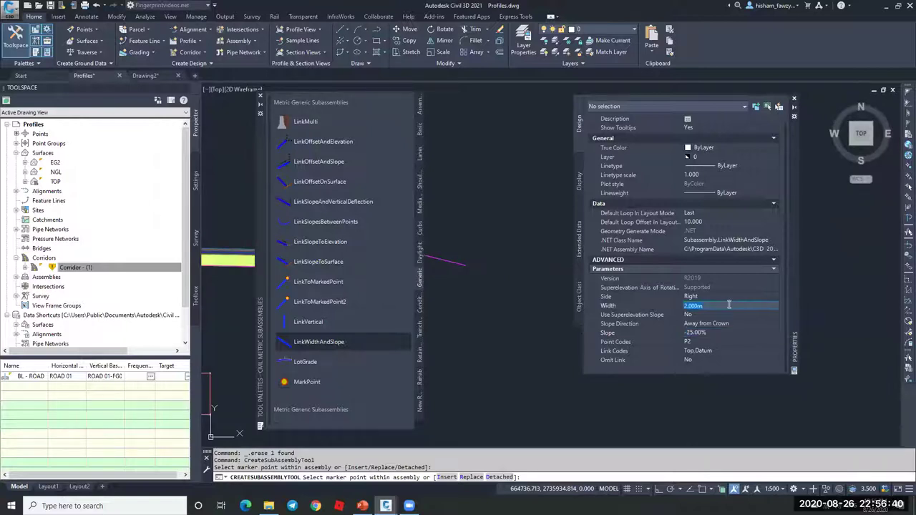
type("1")
left_click(727, 332)
key("BackSpace")
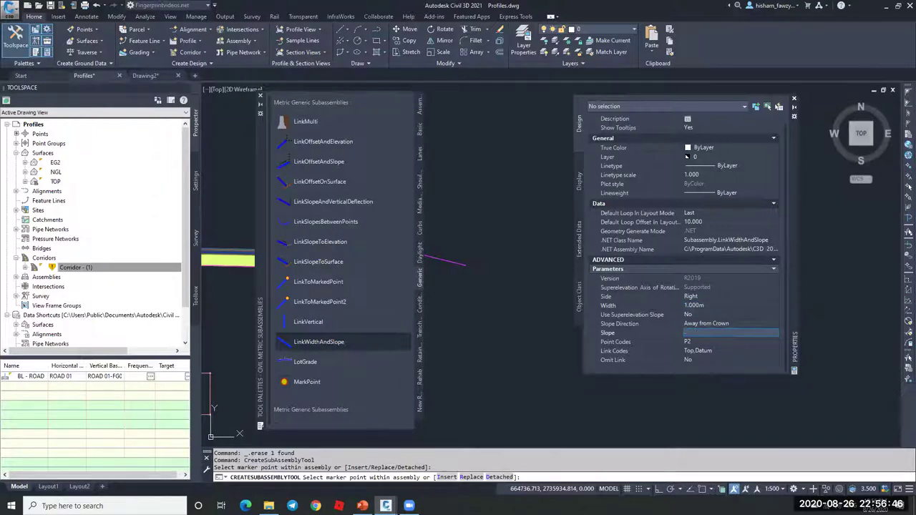
type("-50")
key("Tab")
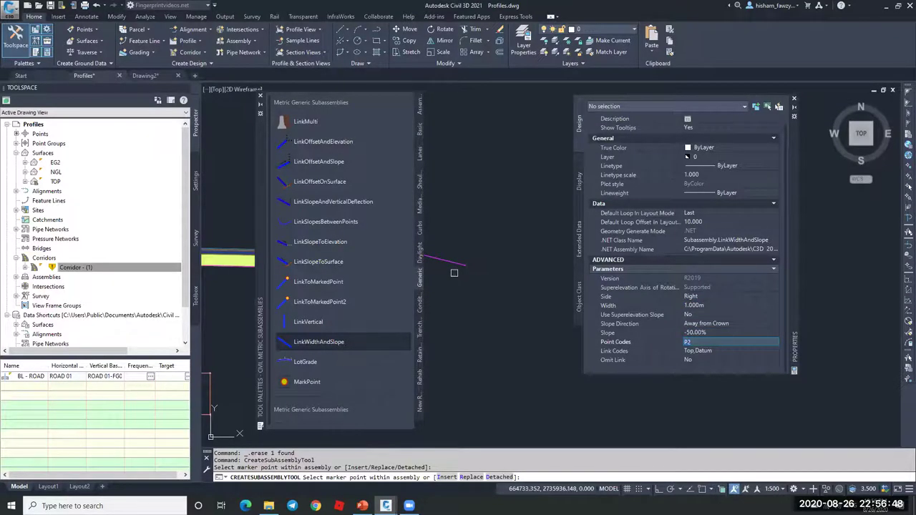
left_click(458, 297)
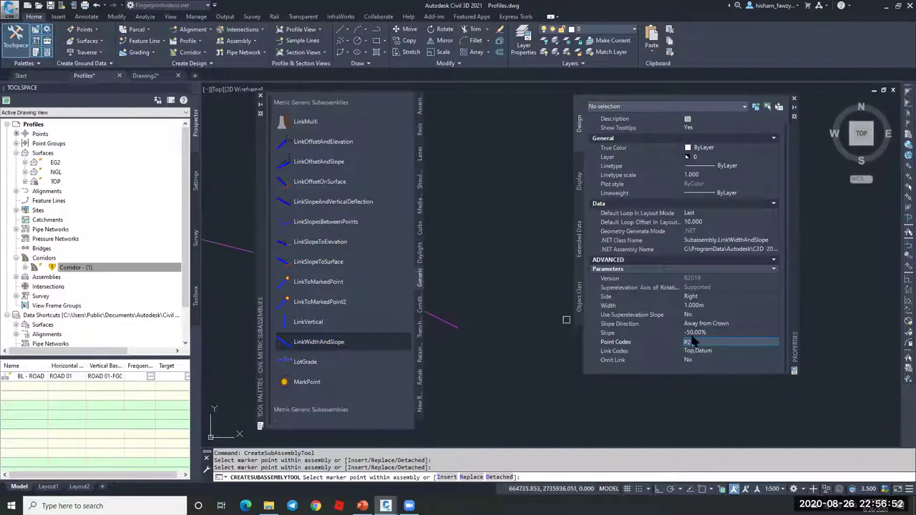
Set the link to width 1 with a flat 0% slope
left_click(704, 305)
type("1.5")
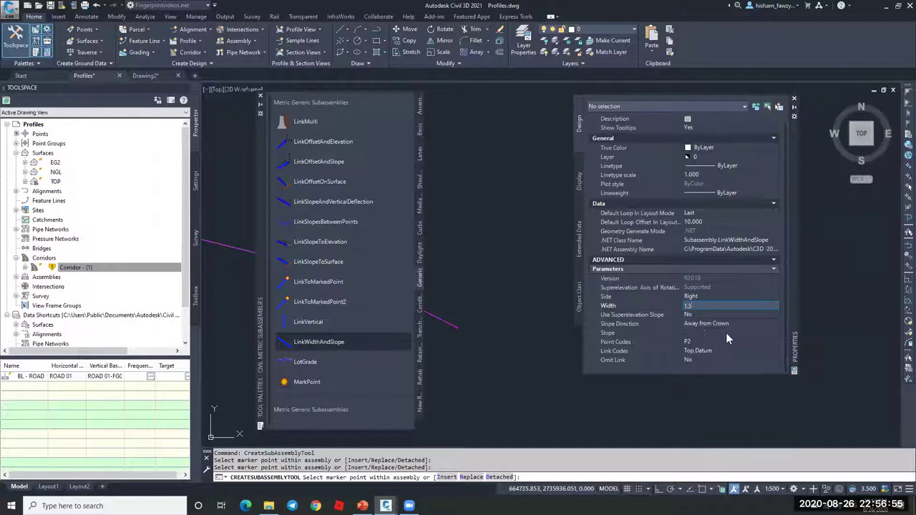
left_click(726, 333)
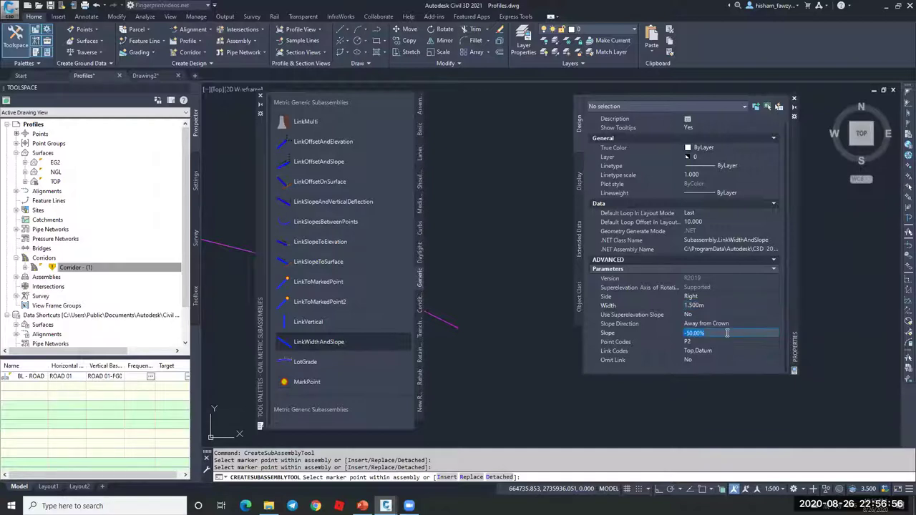
type("0")
key("Return")
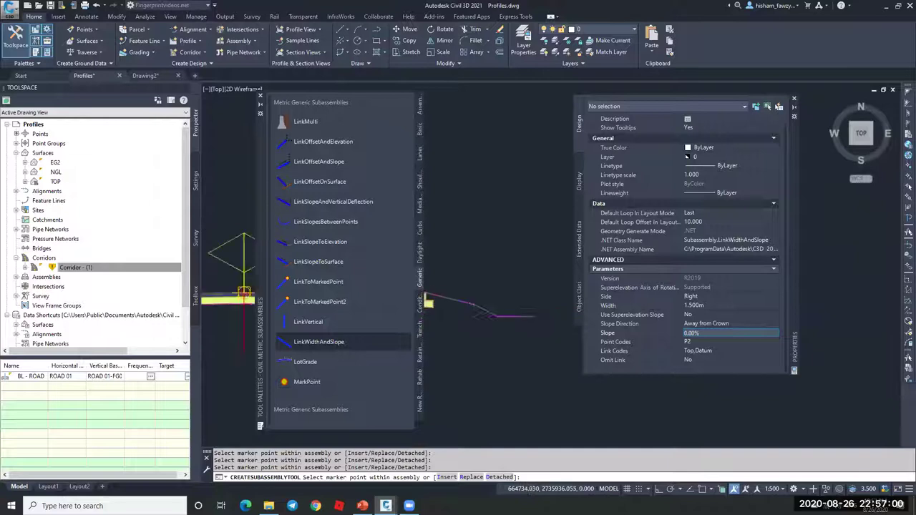
Attach a width 1 link rising at 50% at the ditch's outer point
left_click(715, 305)
type("1")
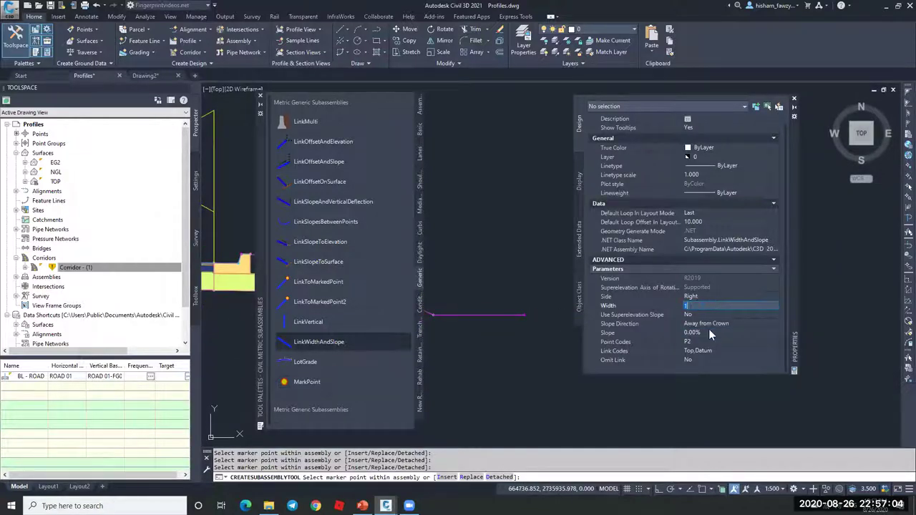
left_click(710, 333)
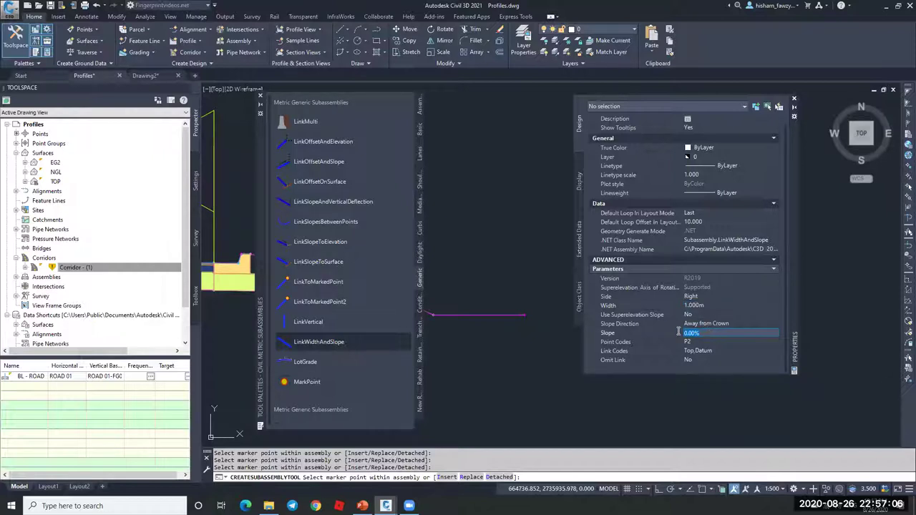
type("50")
key("Return")
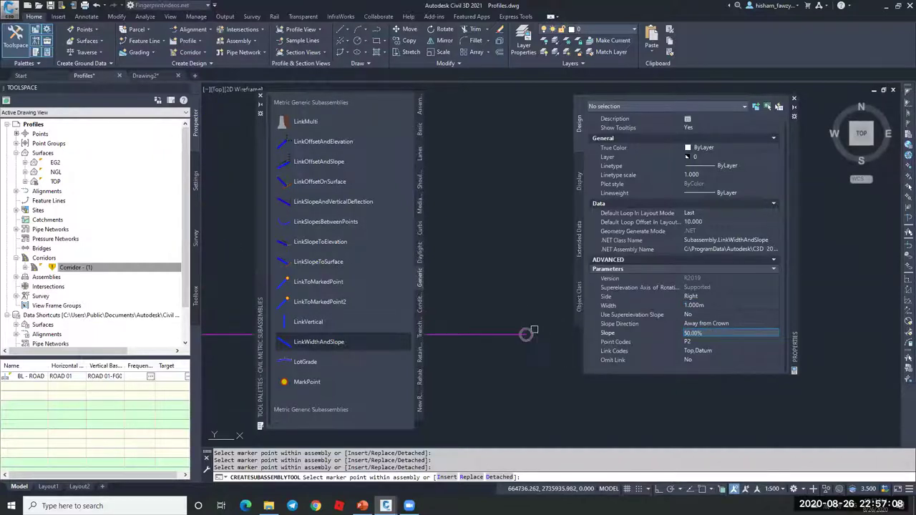
left_click(792, 100)
left_click(544, 307)
scroll(582, 302, "up", 3)
key("Escape")
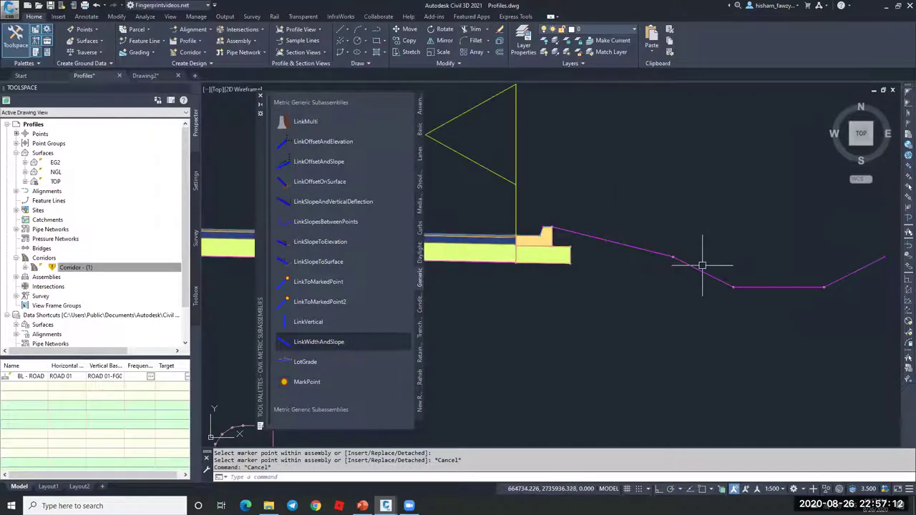
scroll(614, 262, "down", 2)
Rebuild Corridor - (1) from Prospector
left_click(75, 268)
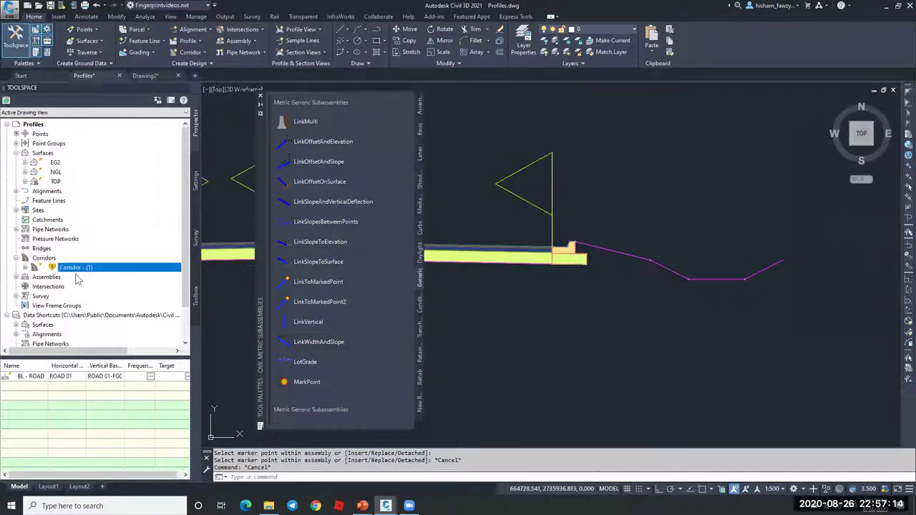
right_click(84, 267)
left_click(119, 299)
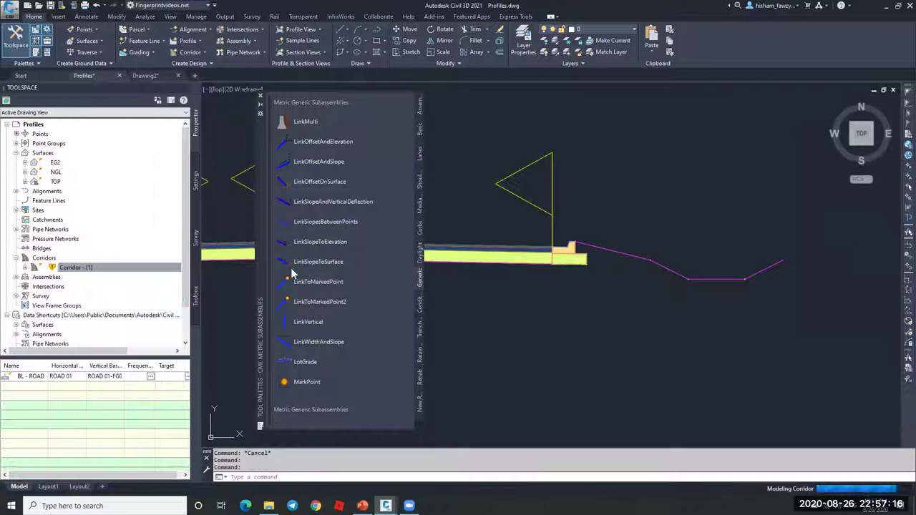
scroll(510, 261, "down", 2)
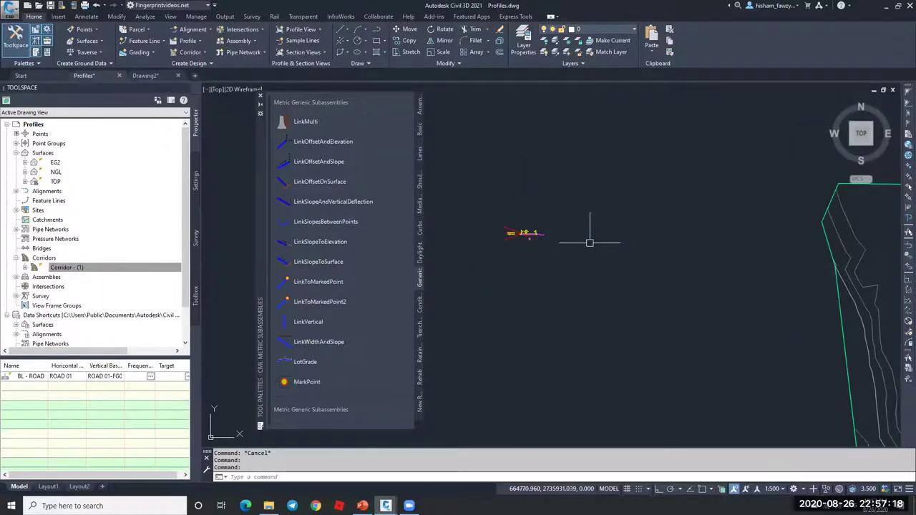
scroll(772, 285, "up", 5)
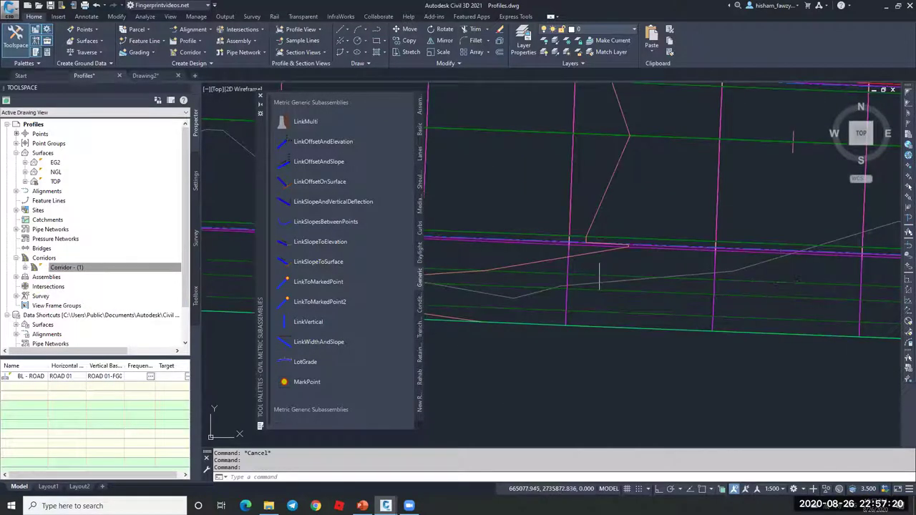
View the TOP surface in the Object Viewer from the side, then close it
left_click(592, 252)
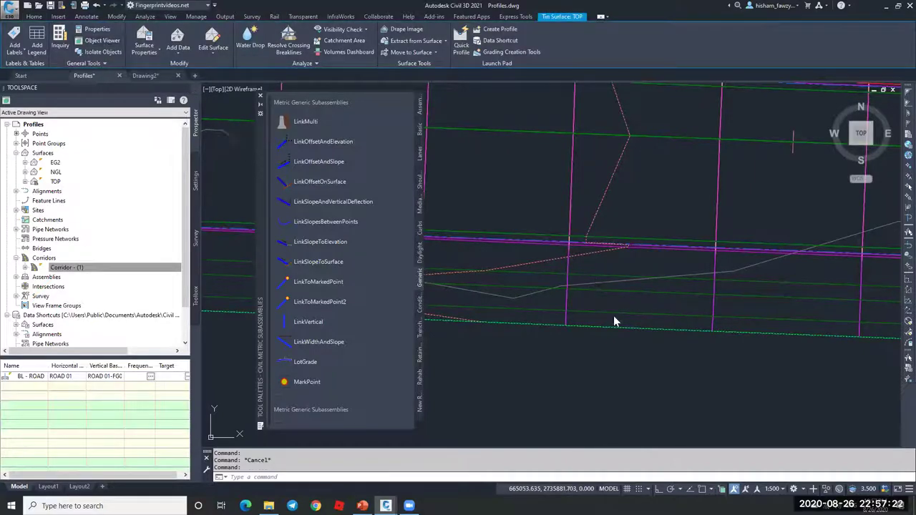
left_click(102, 40)
left_click_drag(598, 208, 668, 297)
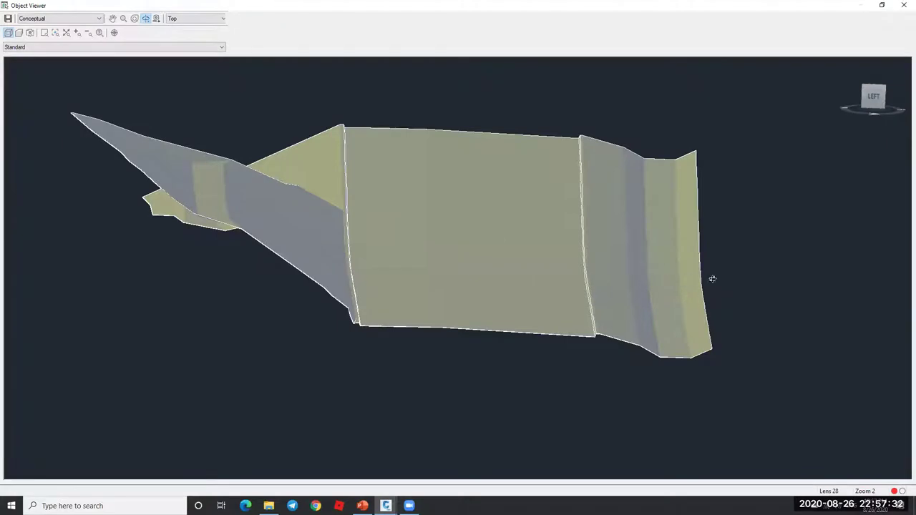
scroll(637, 268, "down", 4)
key("Escape")
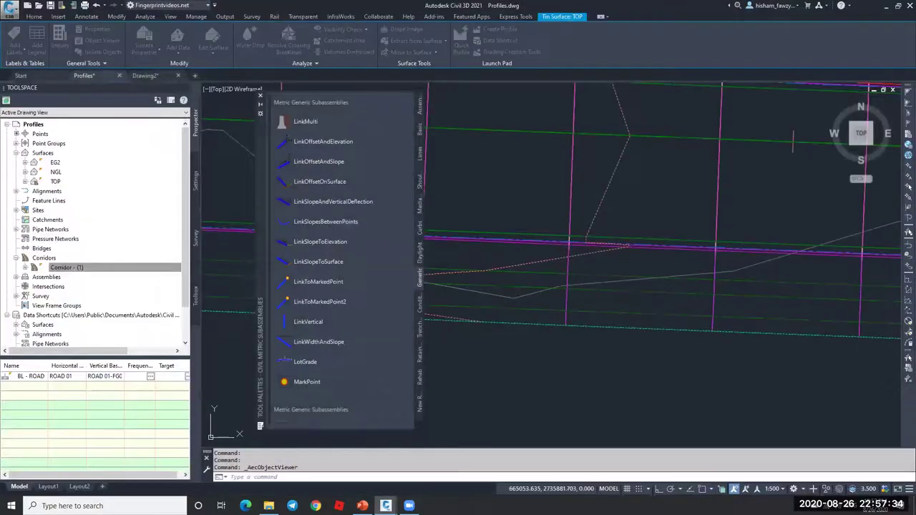
scroll(622, 262, "down", 3)
scroll(640, 256, "down", 5)
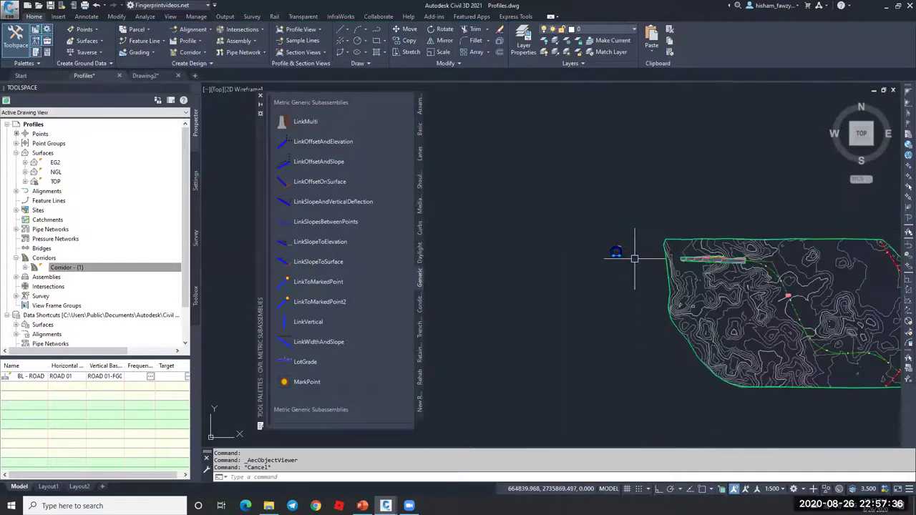
scroll(630, 215, "up", 10)
key("Escape")
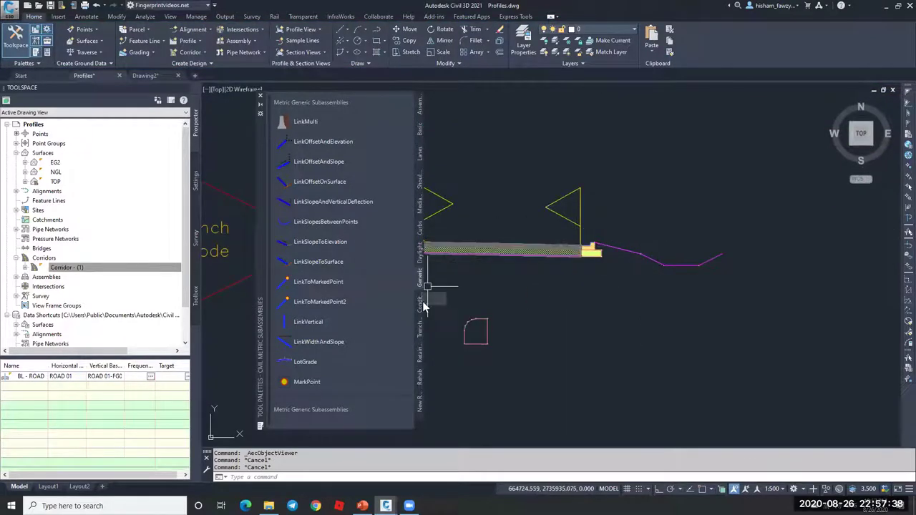
Switch the Tool Palettes to the Trench tab to list Channel, Ditch and SideDitch subassemblies
left_click(420, 330)
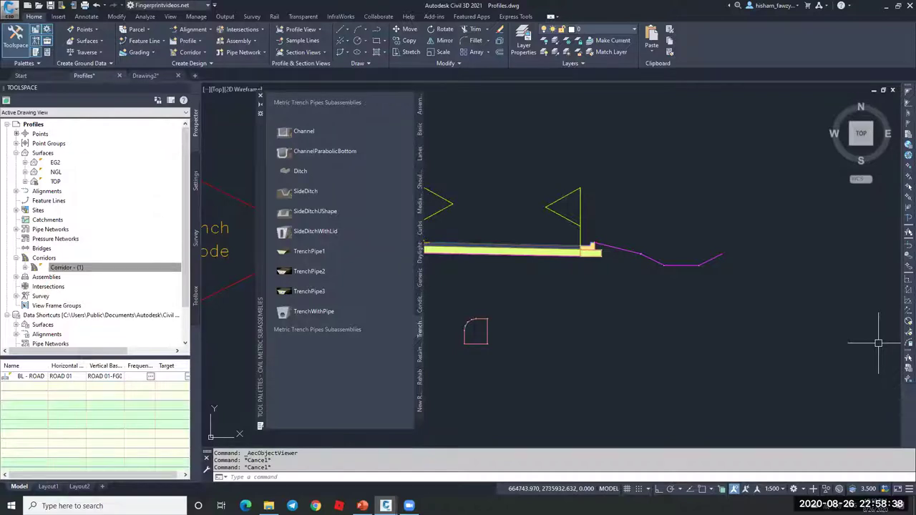
Sketch a three-vertex polyline below the assembly outlining the sloped ditch
type("pl")
key("Return")
left_click(557, 323)
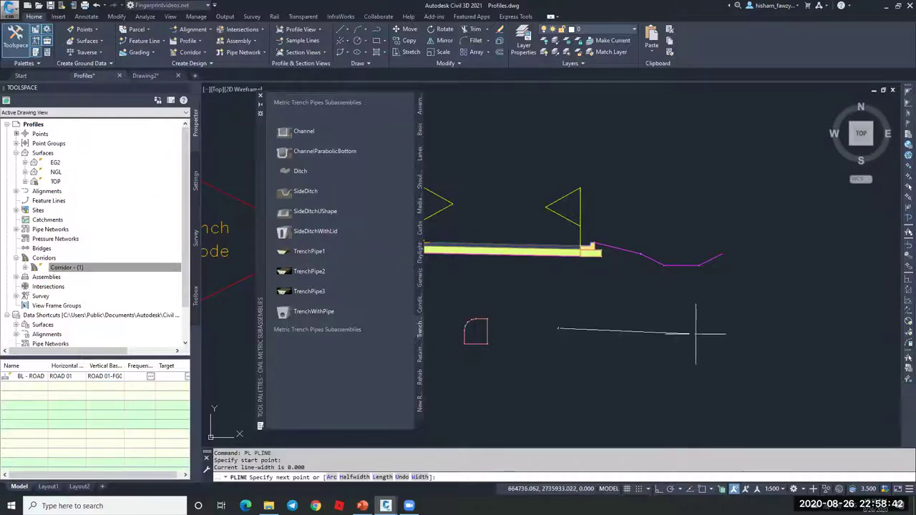
scroll(699, 332, "up", 2)
left_click(704, 345)
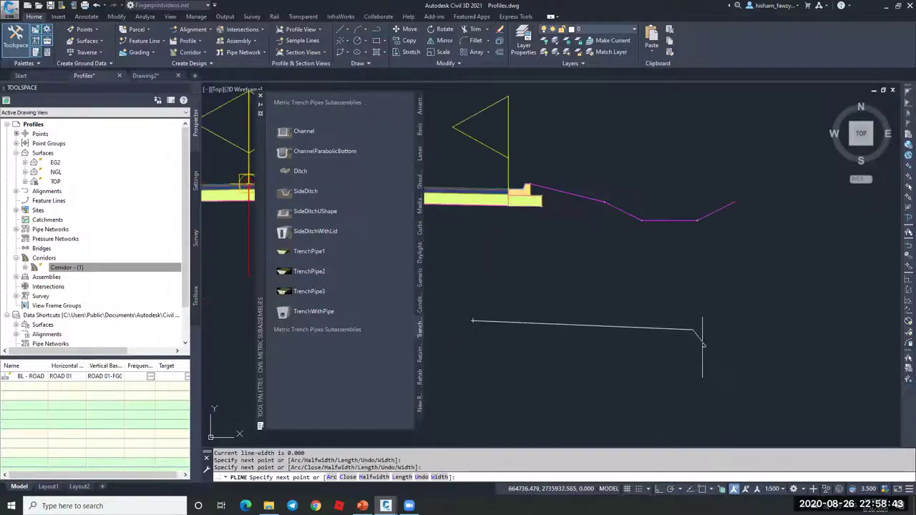
left_click(473, 334)
key("Escape")
key("Escape")
scroll(720, 338, "up", 3)
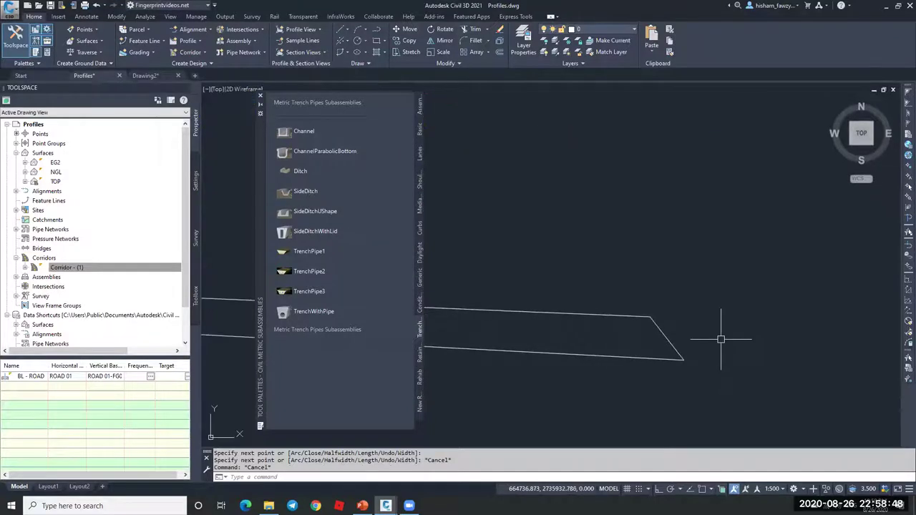
Draw a second, horizontal reference line below the assembly
type("pl")
key("Return")
left_click(649, 316)
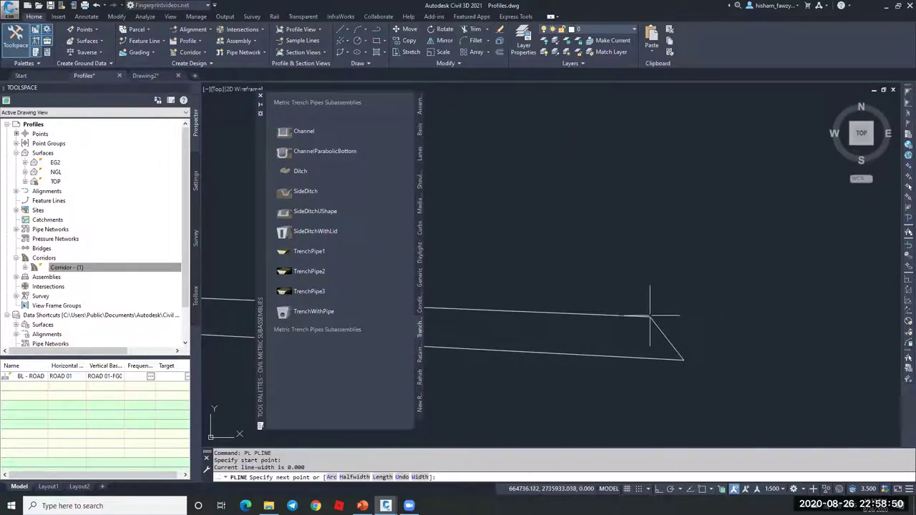
scroll(657, 270, "down", 2)
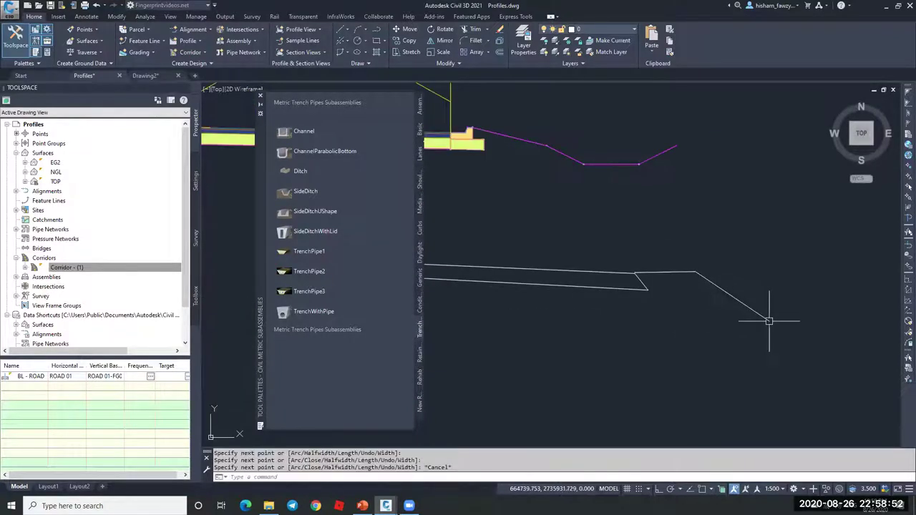
key("Escape")
scroll(769, 317, "down", 4)
key("Return")
left_click(611, 318)
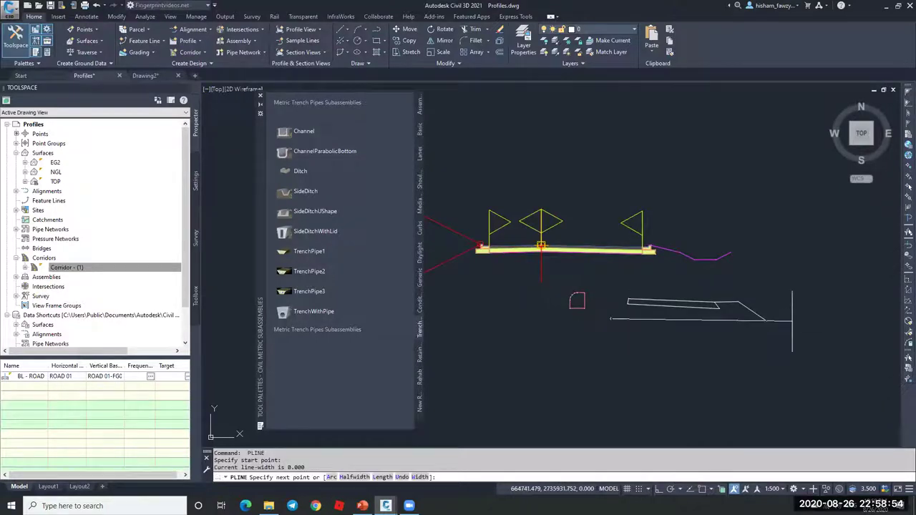
left_click(791, 322)
key("Escape")
scroll(791, 321, "up", 3)
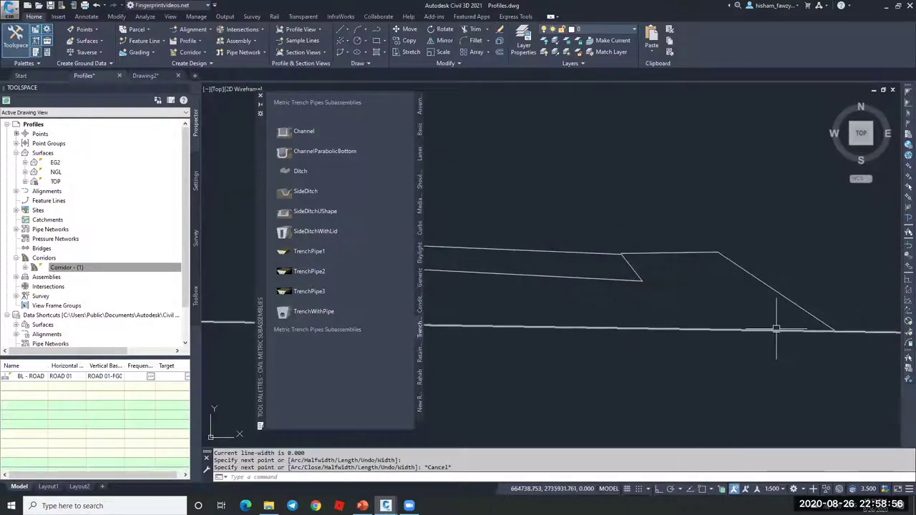
scroll(778, 322, "down", 1)
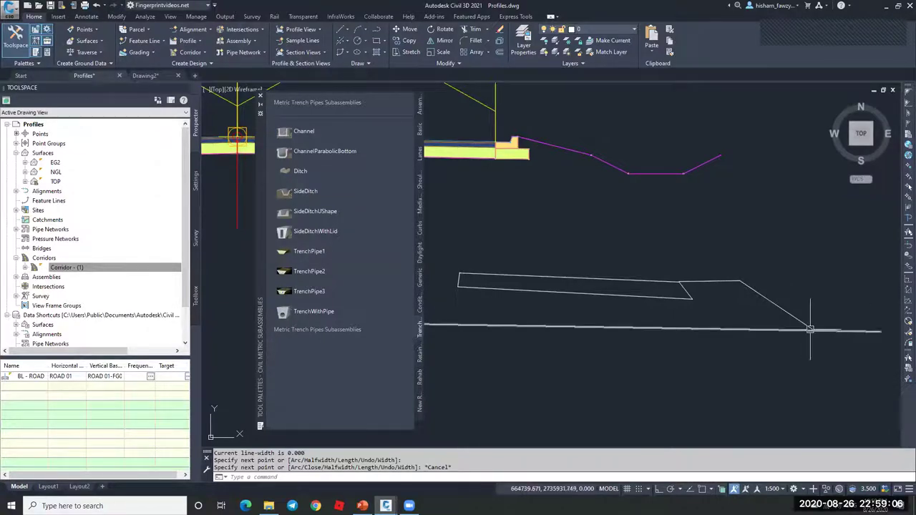
Crossing-select all the sketched reference polylines
scroll(809, 328, "up", 2)
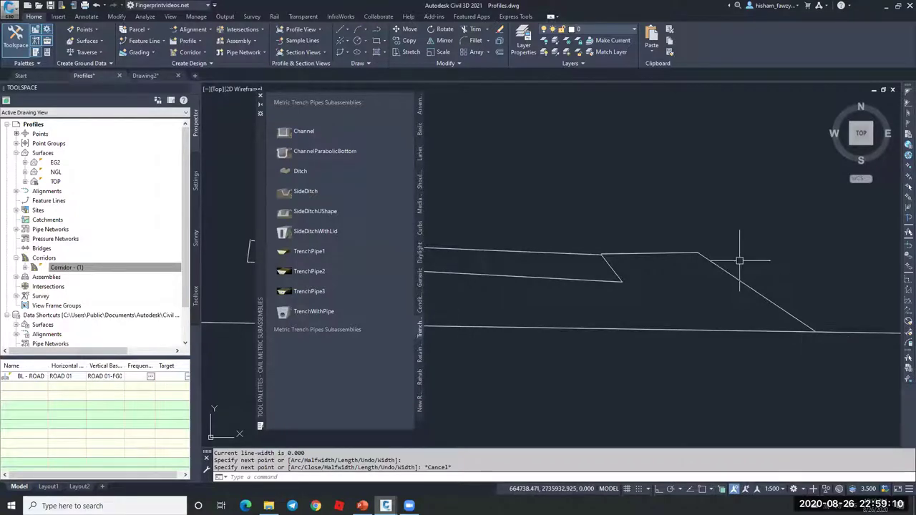
scroll(744, 251, "down", 2)
scroll(712, 254, "up", 3)
scroll(704, 267, "down", 4)
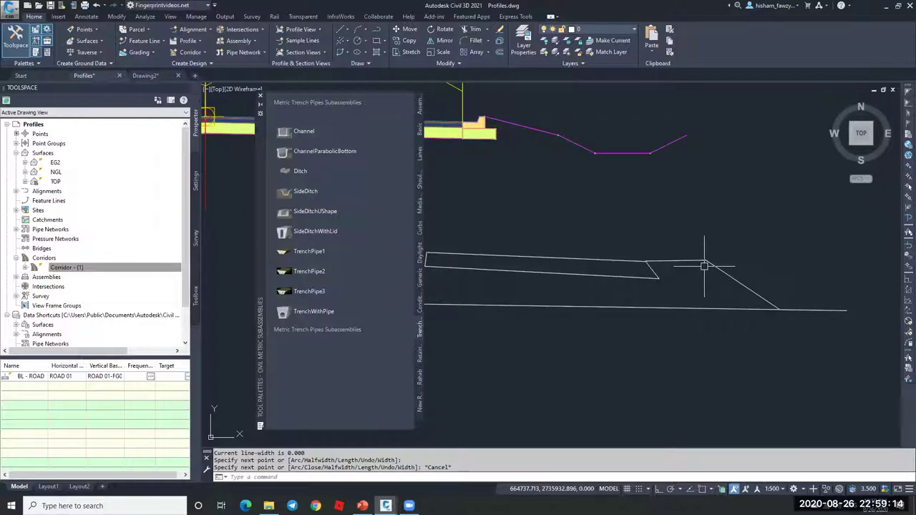
left_click(701, 236)
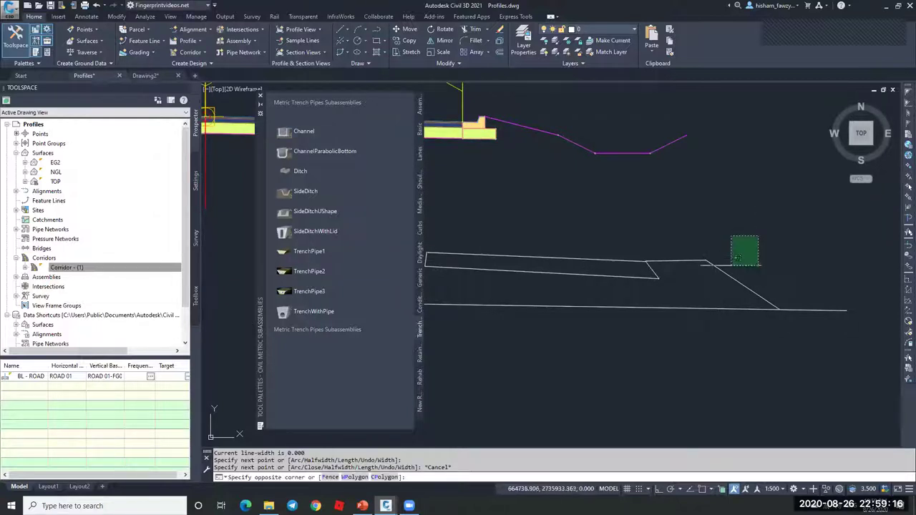
left_click(673, 265)
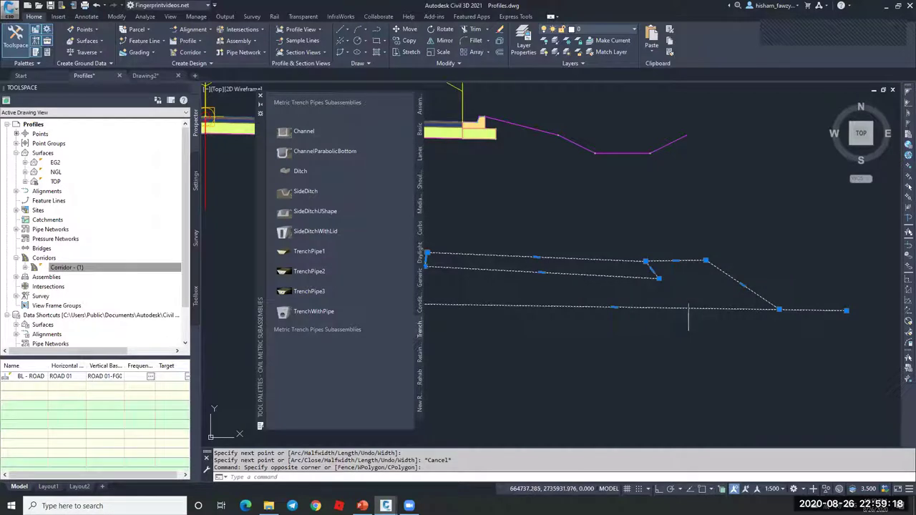
Erase the three selected sketch polylines with Delete
key("Delete")
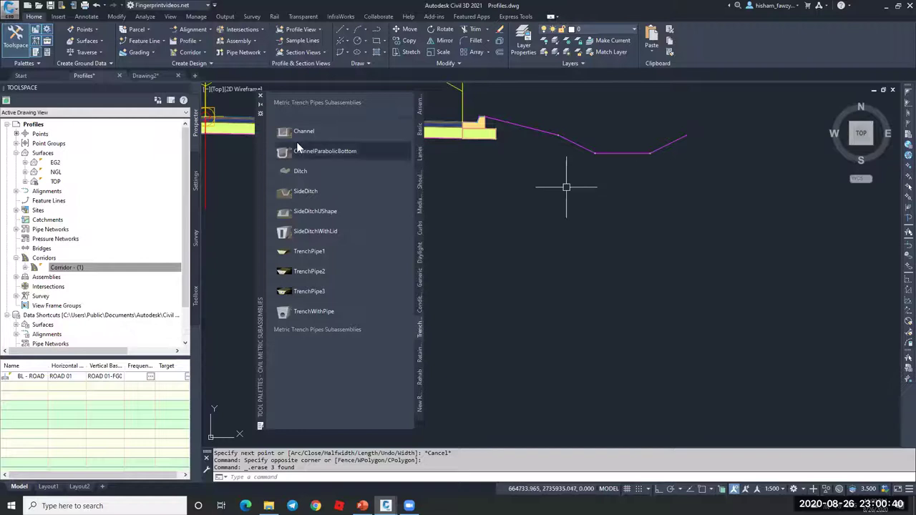
Close the Tool Palettes and zoom out to view the DaylightBench assembly beside the curb
left_click(260, 95)
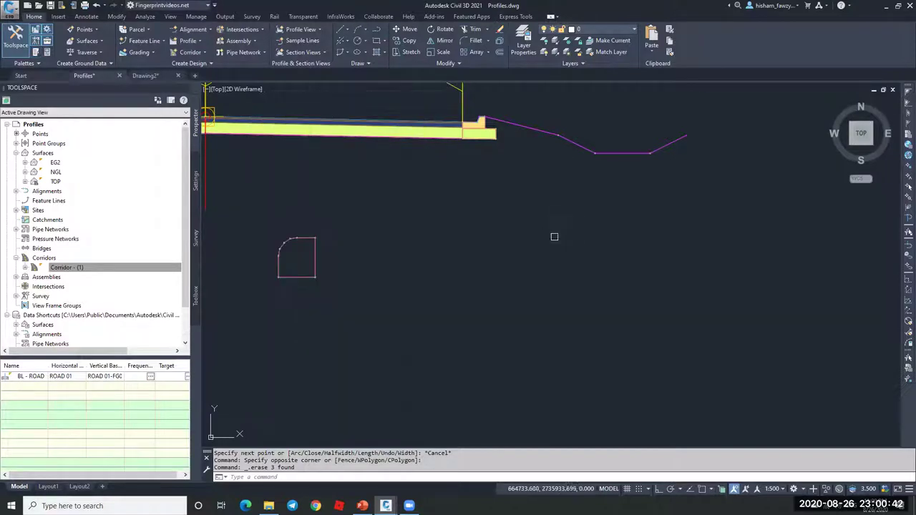
scroll(583, 229, "down", 4)
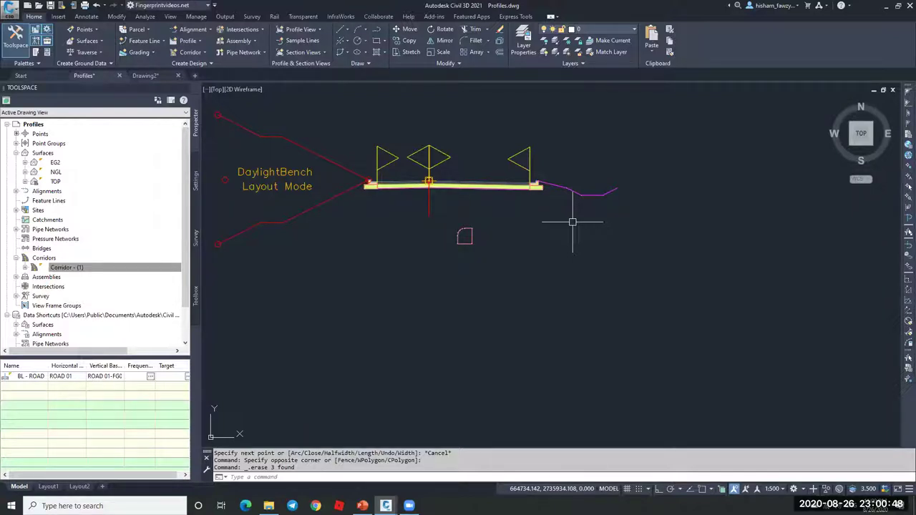
key("Escape")
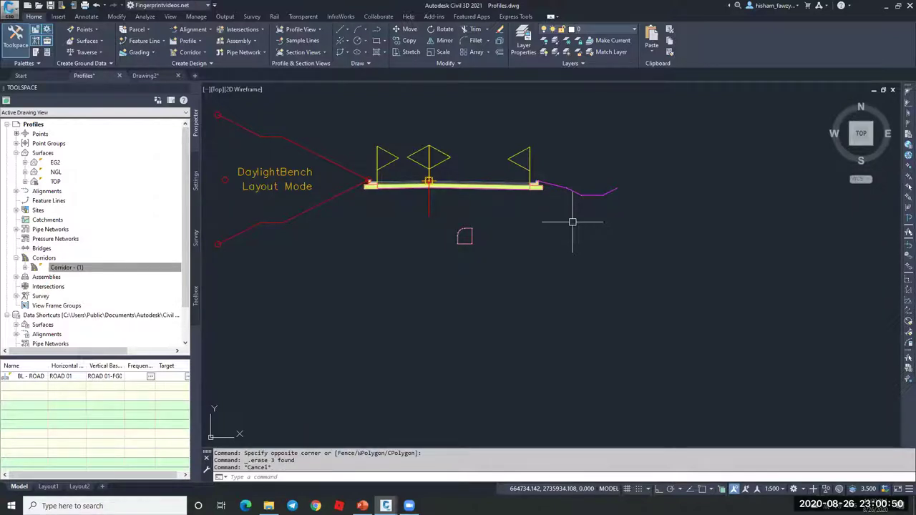
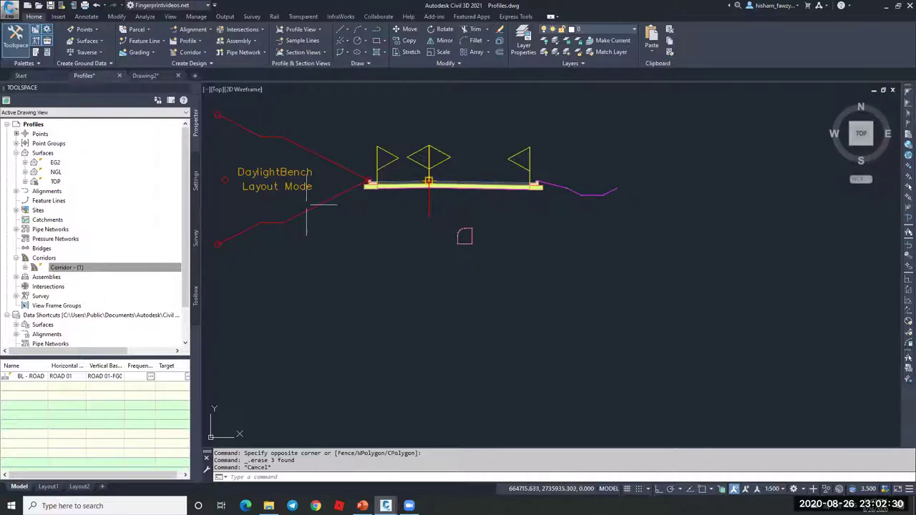
Show the Metric Daylight Subassemblies palette and bring up DaylightBench's context menu
key("ctrl+3")
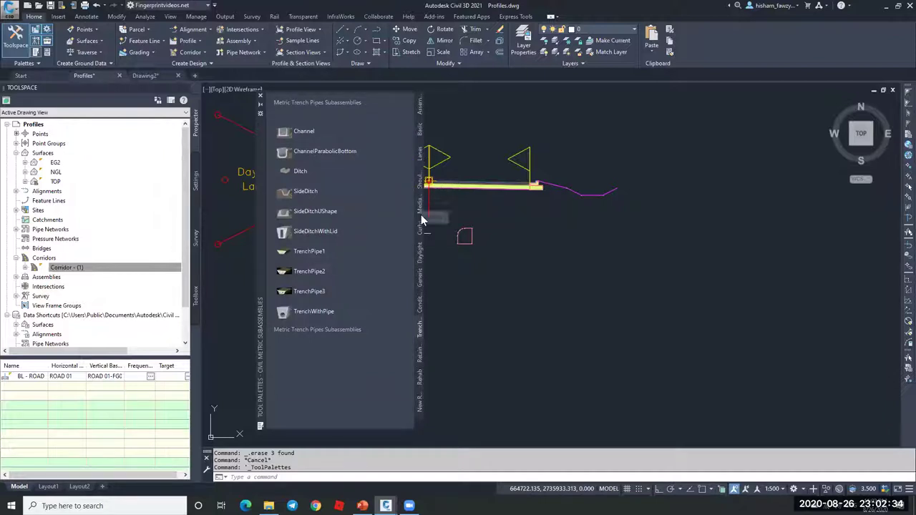
left_click(421, 252)
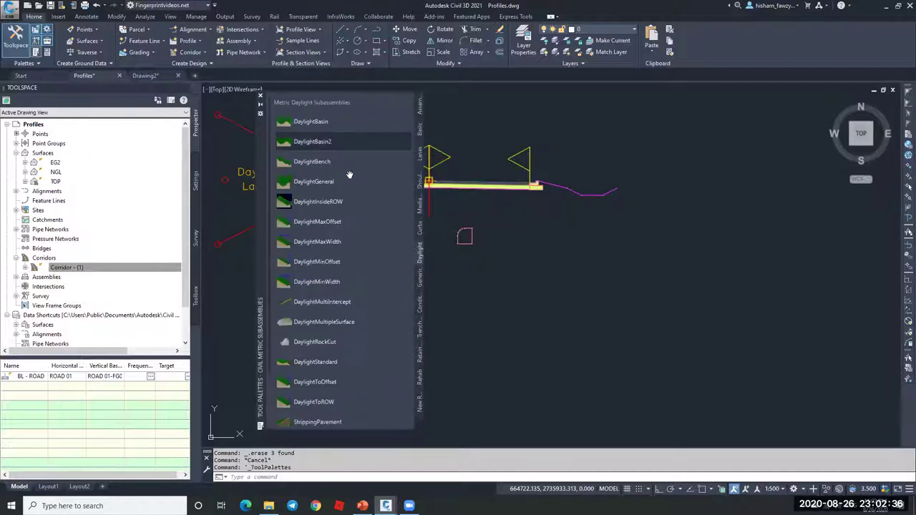
right_click(353, 165)
right_click(350, 161)
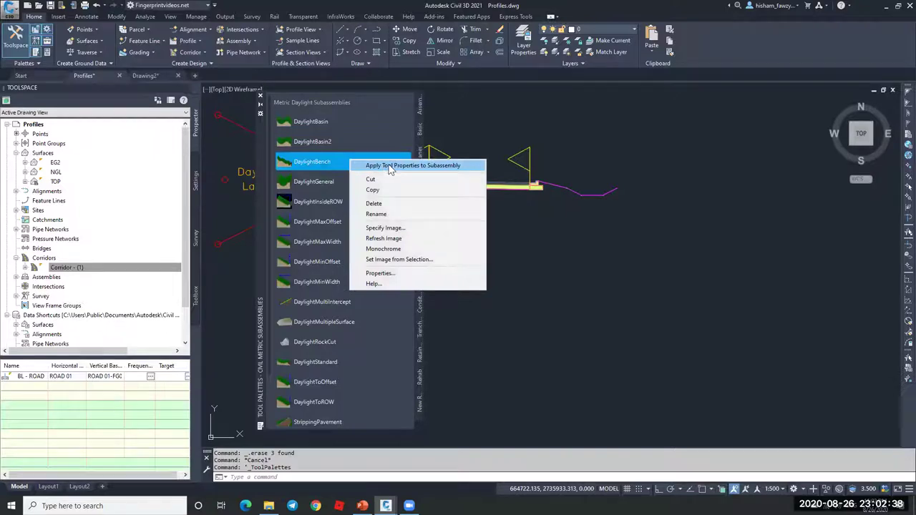
Read the DaylightBench help page's parameters, behavior notes and bench diagram, then close it
left_click(399, 284)
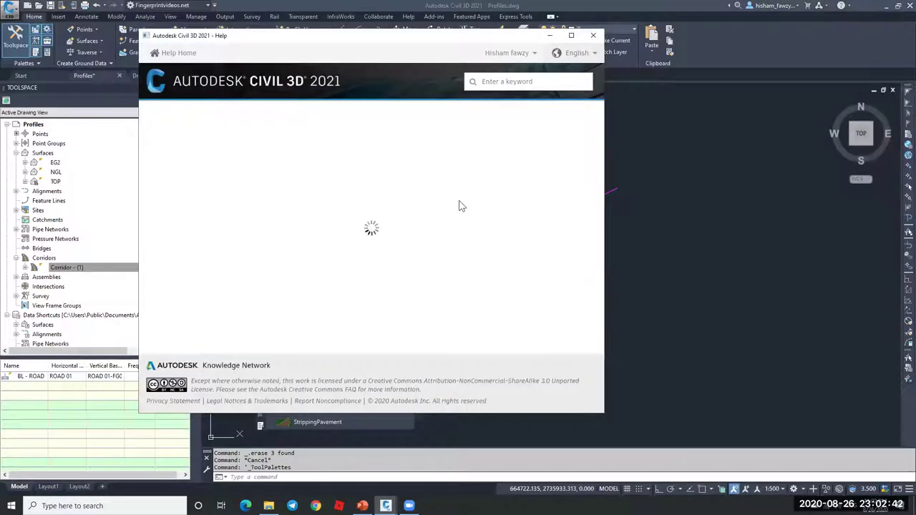
scroll(462, 206, "down", 3)
scroll(461, 207, "down", 15)
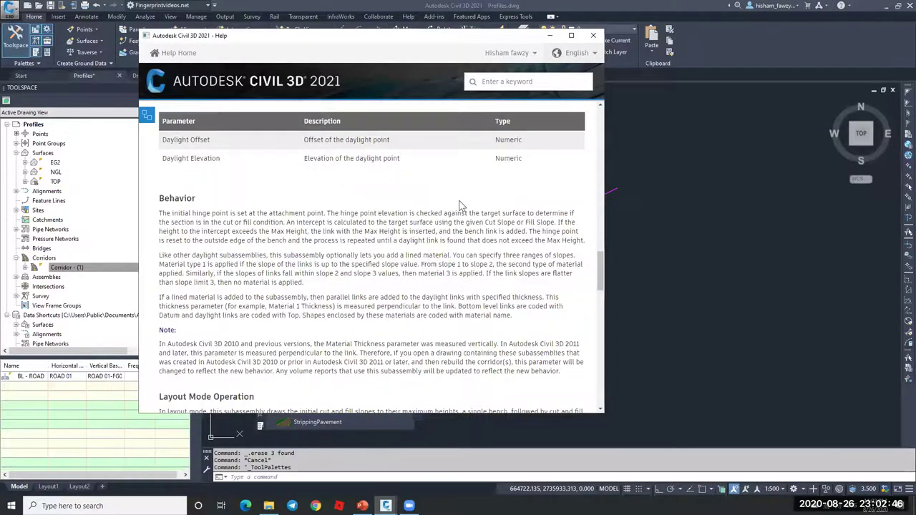
scroll(462, 206, "up", 12)
scroll(461, 206, "up", 5)
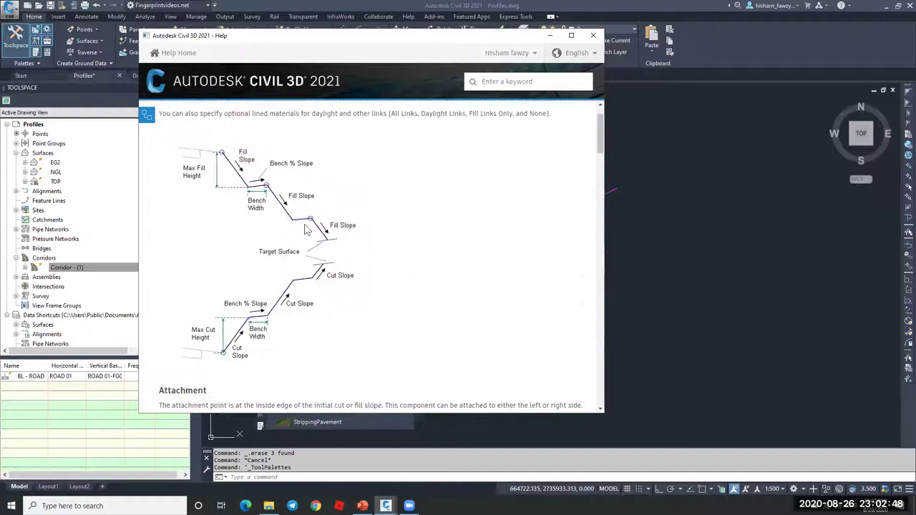
left_click(593, 35)
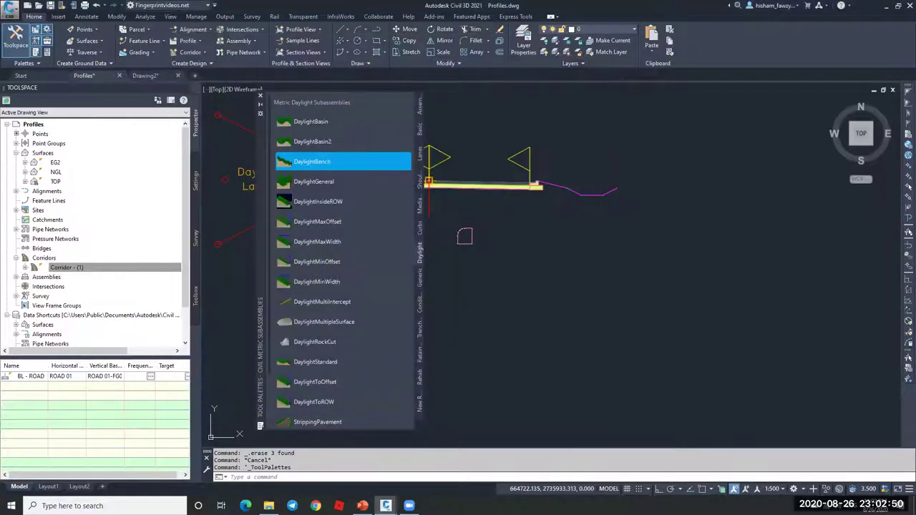
Close the Tool Palettes window to reveal the DaylightBench Layout Mode assembly
left_click(261, 96)
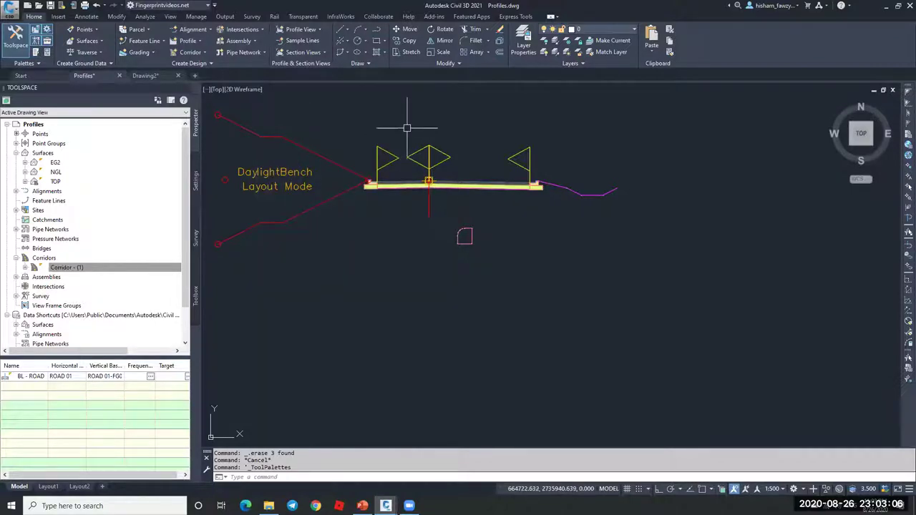